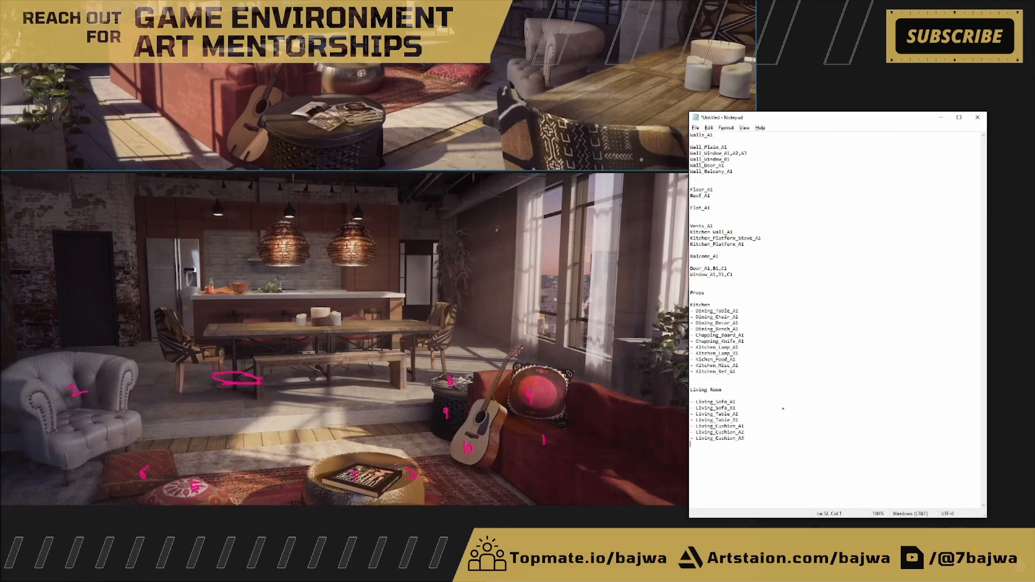
- Add Living_Carpet_A1, Living_Magazine_A1 and Living_Book_A1 as entries to the Living Room prop list
type("- Living_")
type("Carpet_A1 ")
type("- Living_Magazine_A1 ")
type("- Living_Book_A1")
key("Return")
middle_click_drag(171, 38, 192, 283)
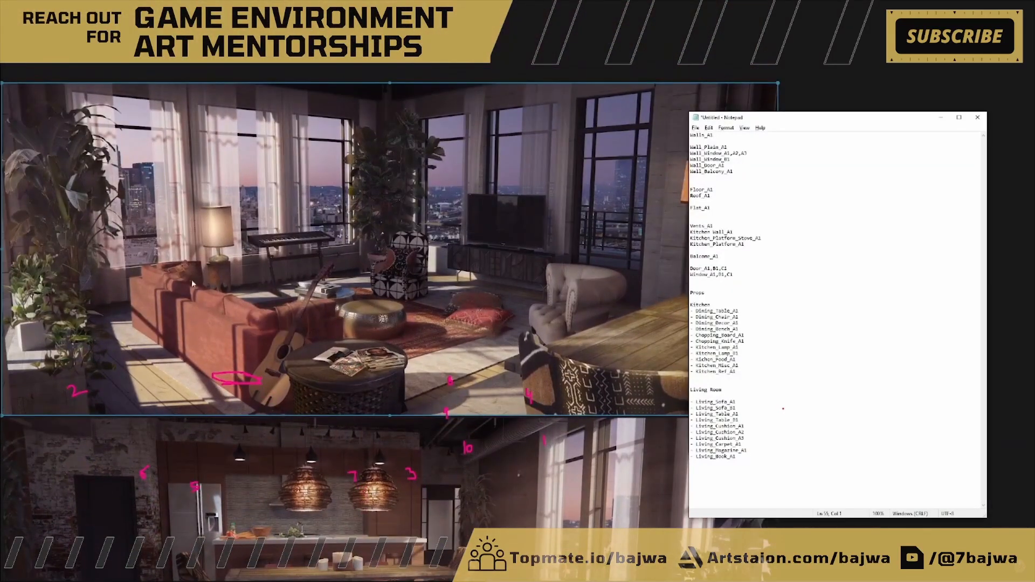
scroll(433, 514, "down", 2)
middle_click_drag(433, 514, 351, 341)
- Switch to the reference board beside the Sketchfab browser, fit its images and asset lists in view, and widen the browser window
key("alt+Tab")
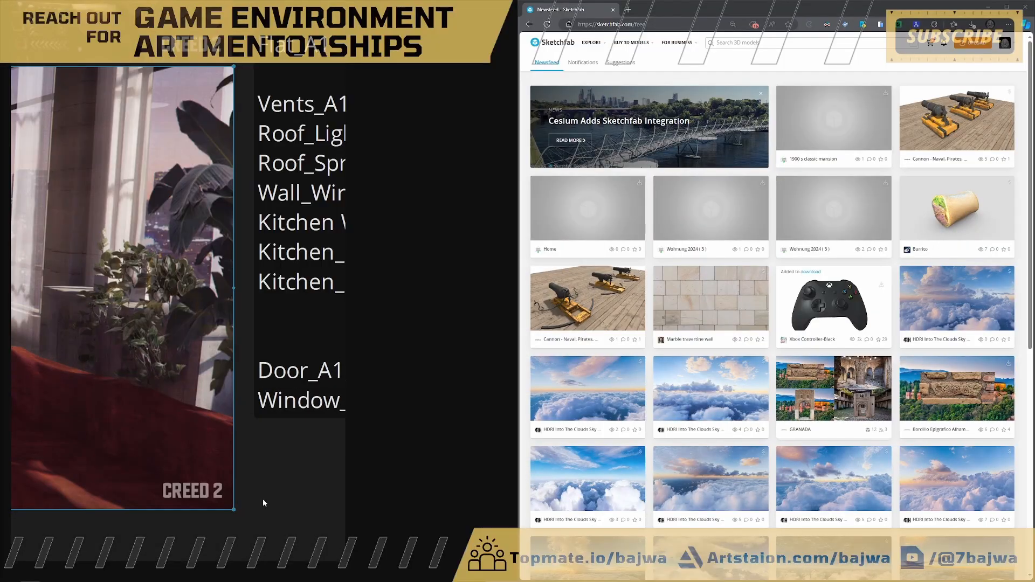
scroll(202, 207, "down", 4)
middle_click_drag(207, 204, 200, 452)
scroll(288, 334, "down", 5)
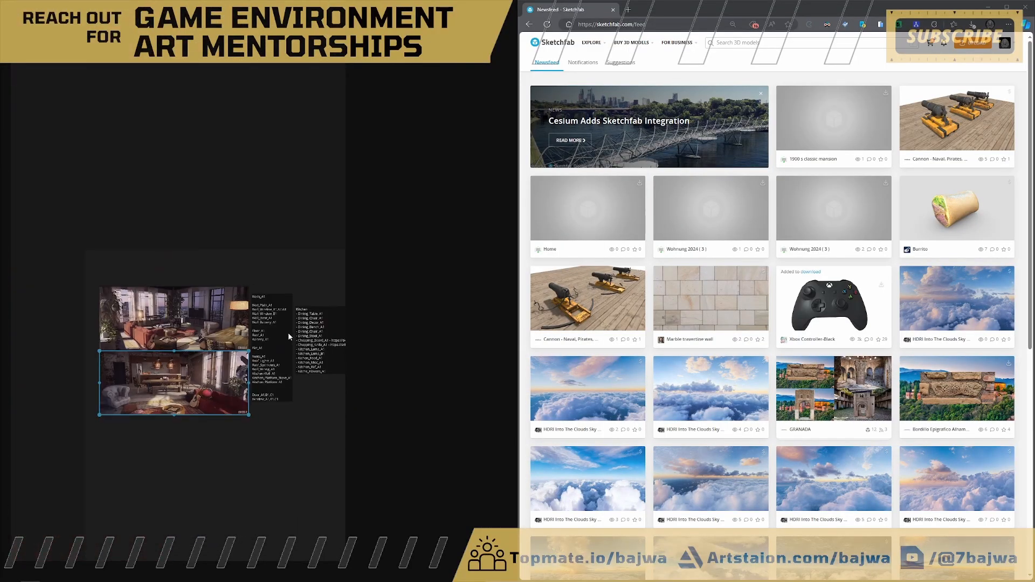
middle_click_drag(289, 337, 214, 280)
scroll(274, 286, "up", 1)
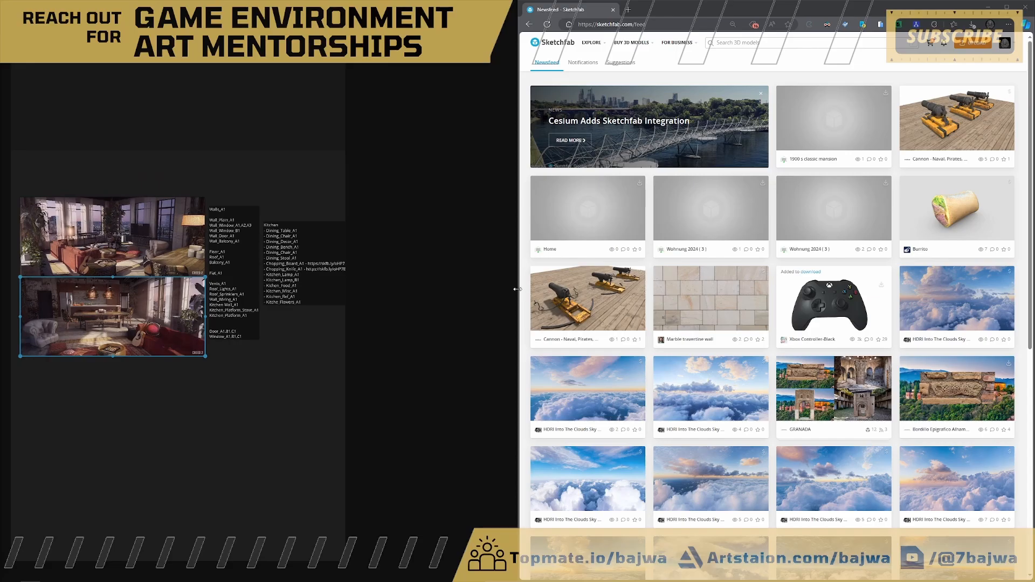
left_click_drag(517, 290, 392, 291)
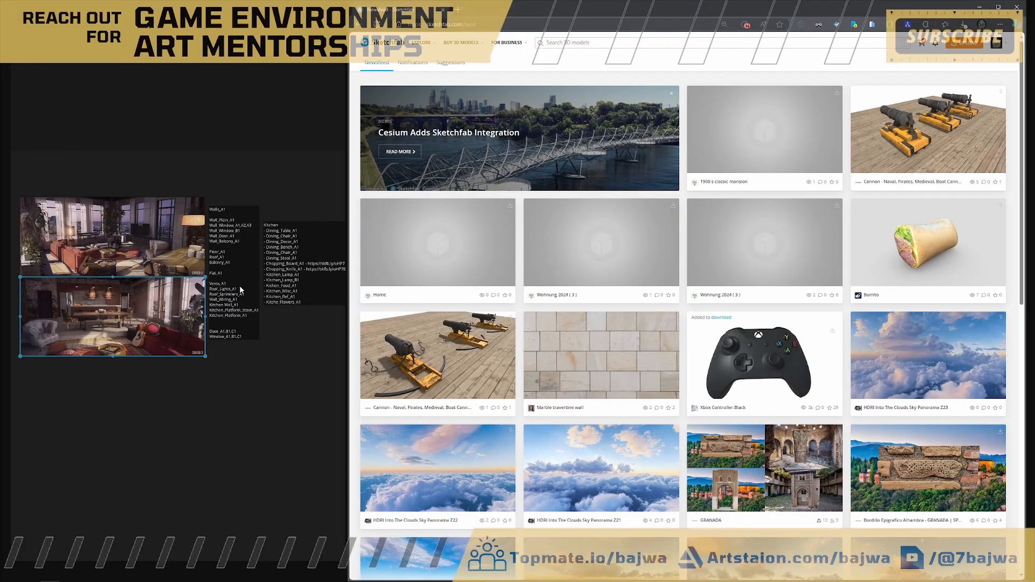
- Search Sketchfab for "Sofa" from the Living Room list and limit the results to downloadable models
middle_click_drag(272, 278, 213, 297)
scroll(236, 298, "up", 3)
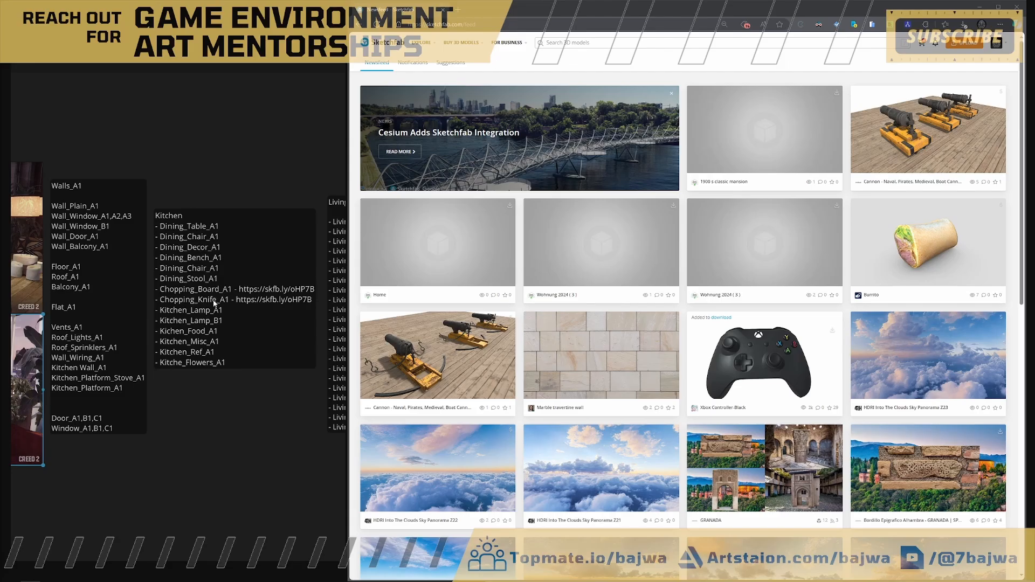
middle_click_drag(215, 305, 149, 325)
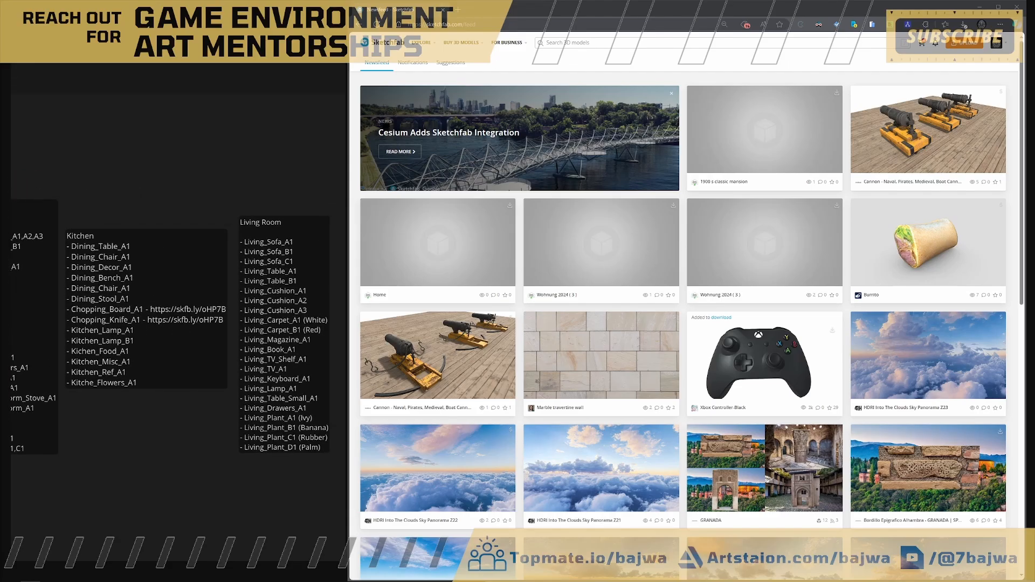
middle_click_drag(257, 290, 220, 230)
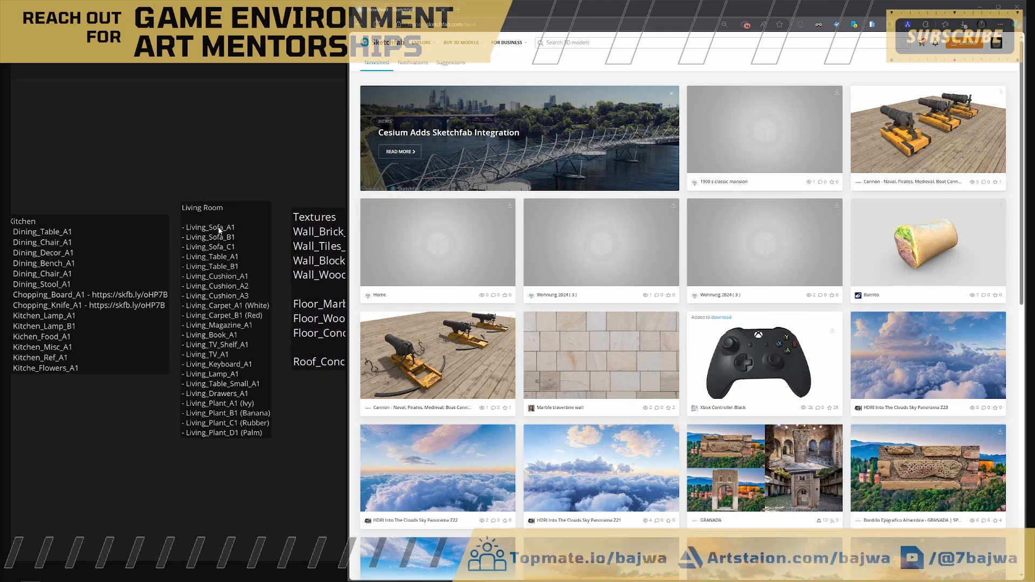
left_click(578, 45)
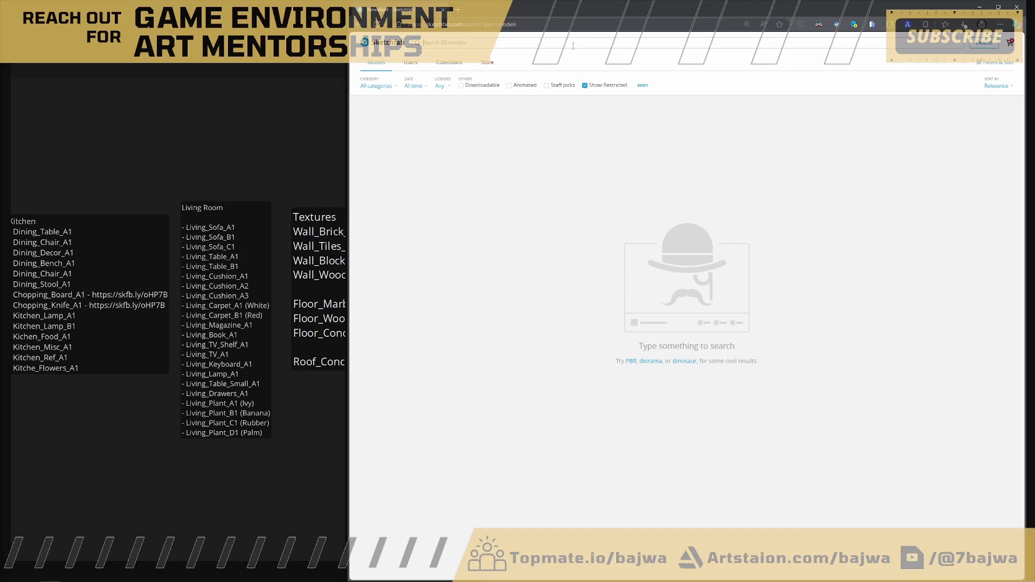
type("Sofa")
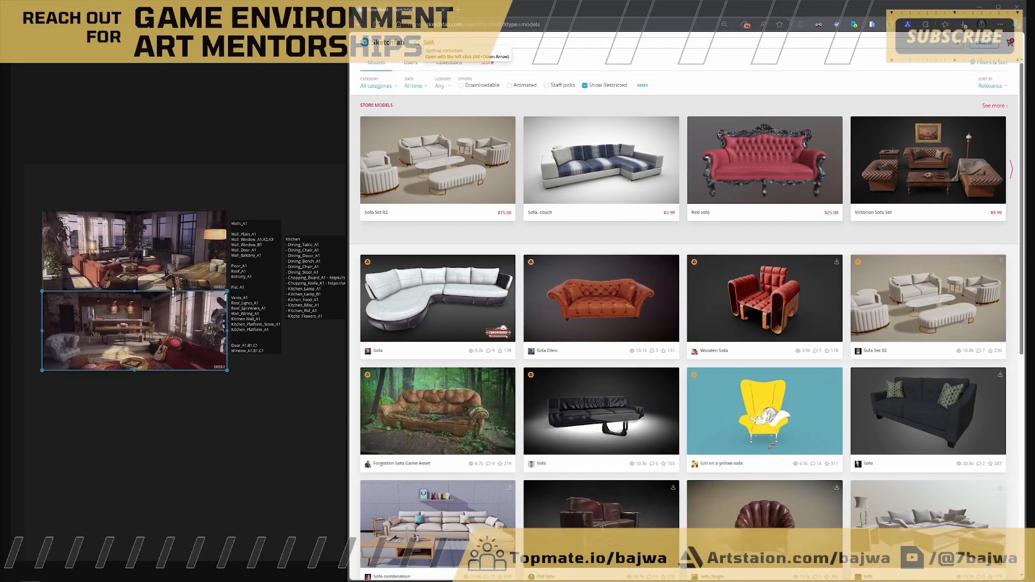
scroll(172, 291, "up", 6)
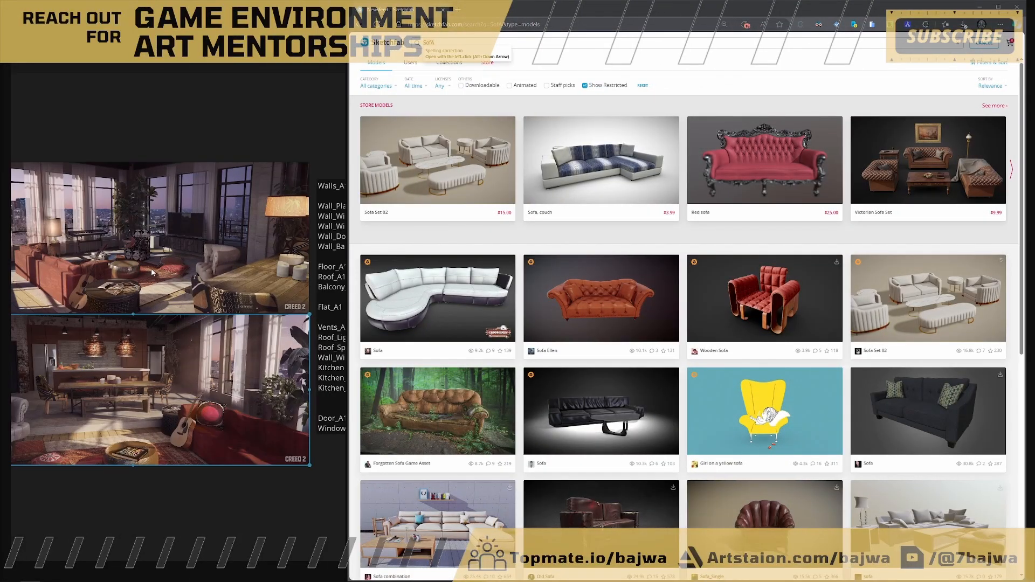
scroll(153, 260, "down", 2)
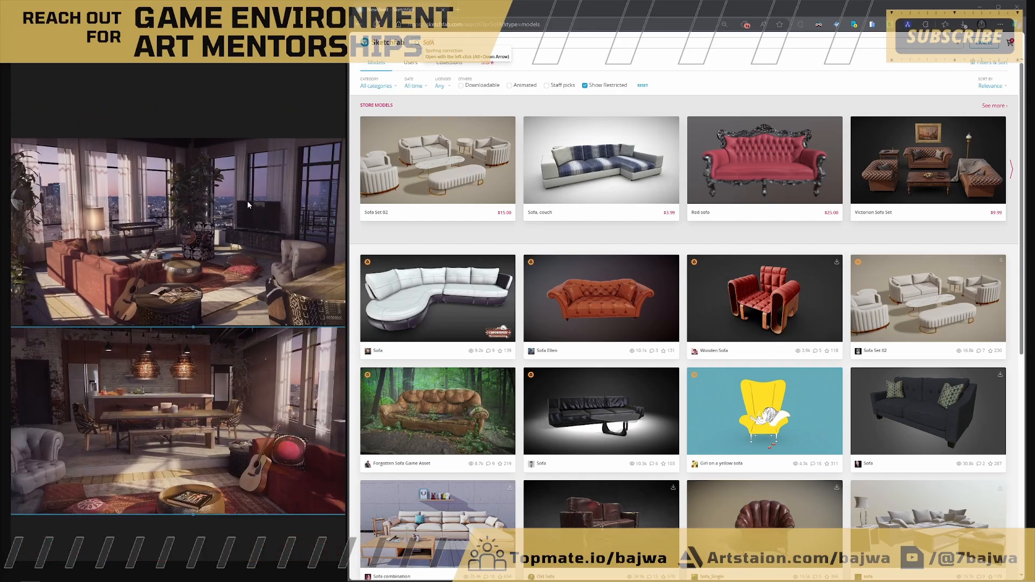
left_click(461, 85)
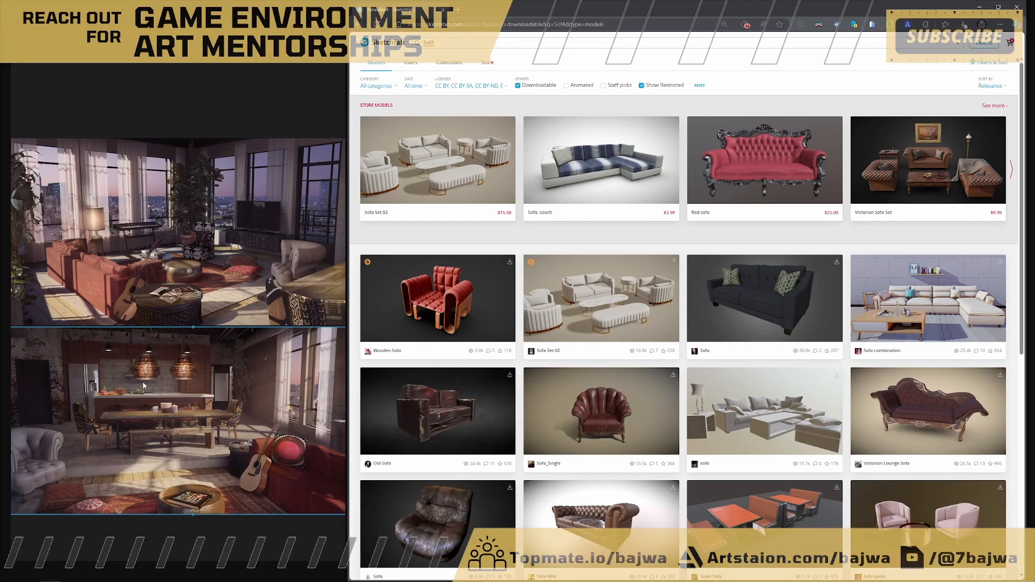
- Open the Sofa_Single and Modern Sofa models from the results in separate background tabs
left_click_drag(144, 385, 171, 308)
middle_click_drag(183, 322, 168, 309)
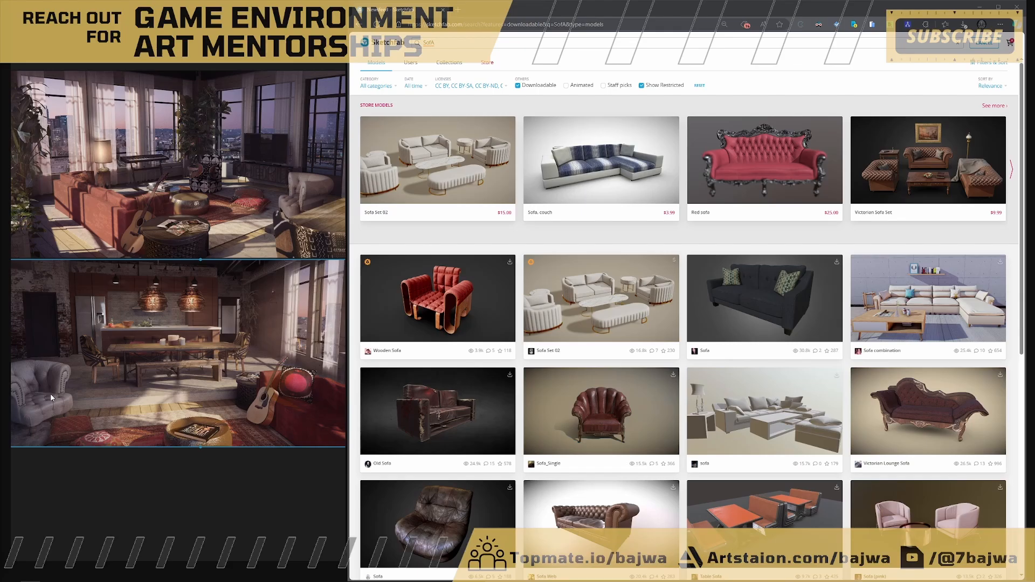
middle_click(597, 411)
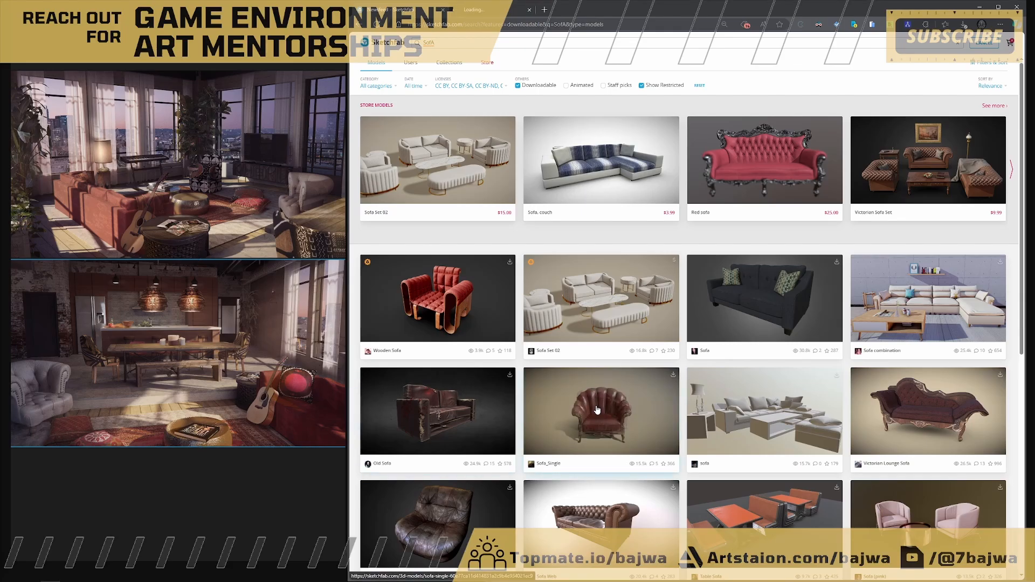
scroll(598, 411, "down", 1)
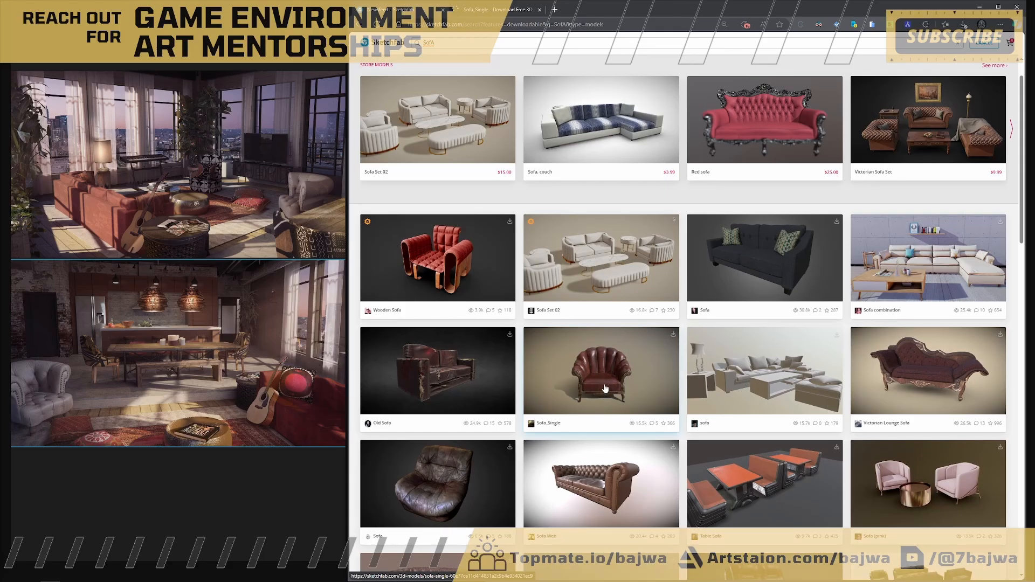
scroll(607, 391, "down", 3)
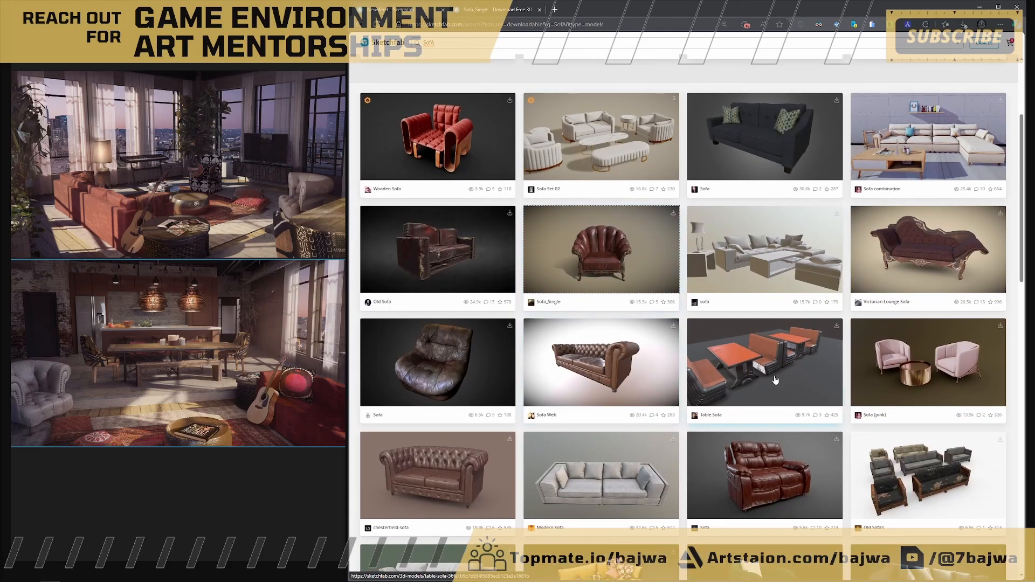
scroll(553, 336, "up", 3)
scroll(554, 335, "down", 3)
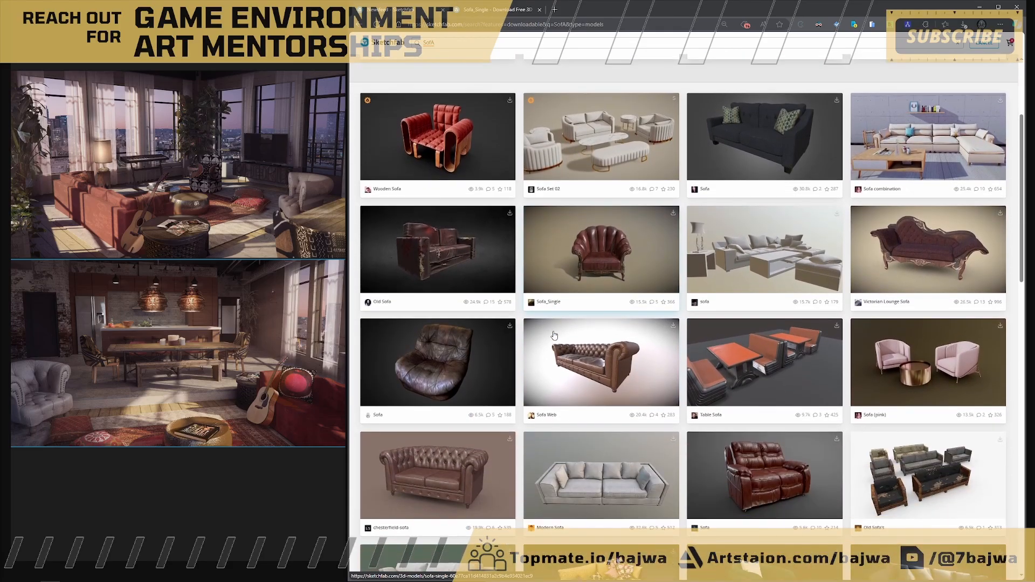
middle_click(577, 492)
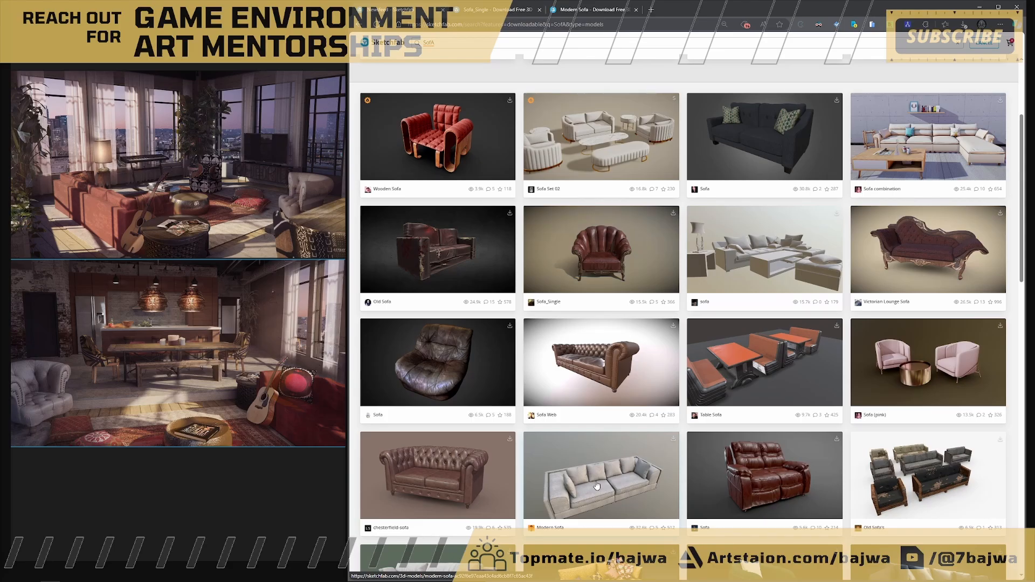
- Browse the remaining downloadable sofa results and compare them with the sofas in the reference images
scroll(596, 486, "down", 6)
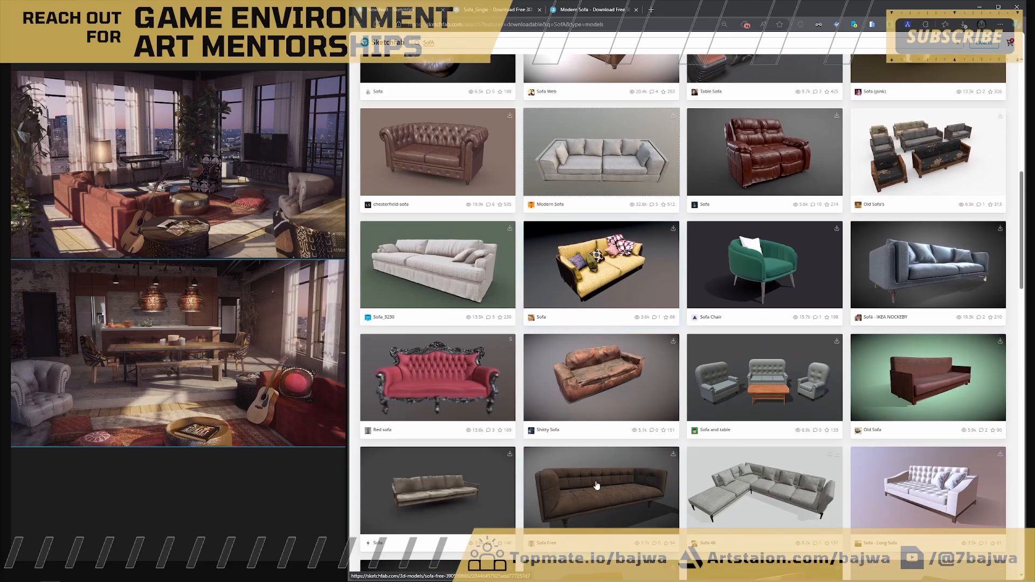
scroll(596, 485, "down", 4)
scroll(596, 485, "down", 2)
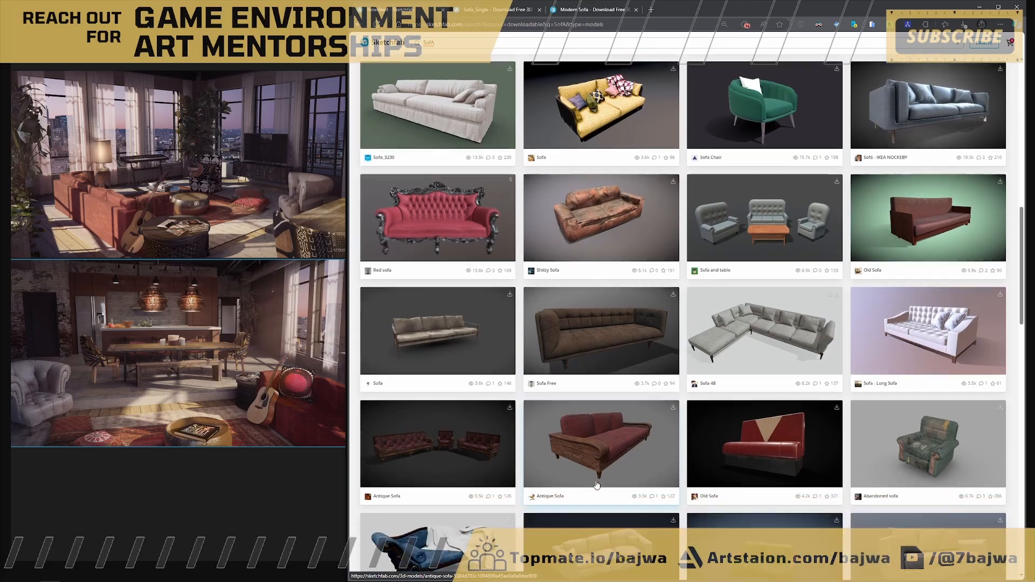
scroll(596, 485, "up", 7)
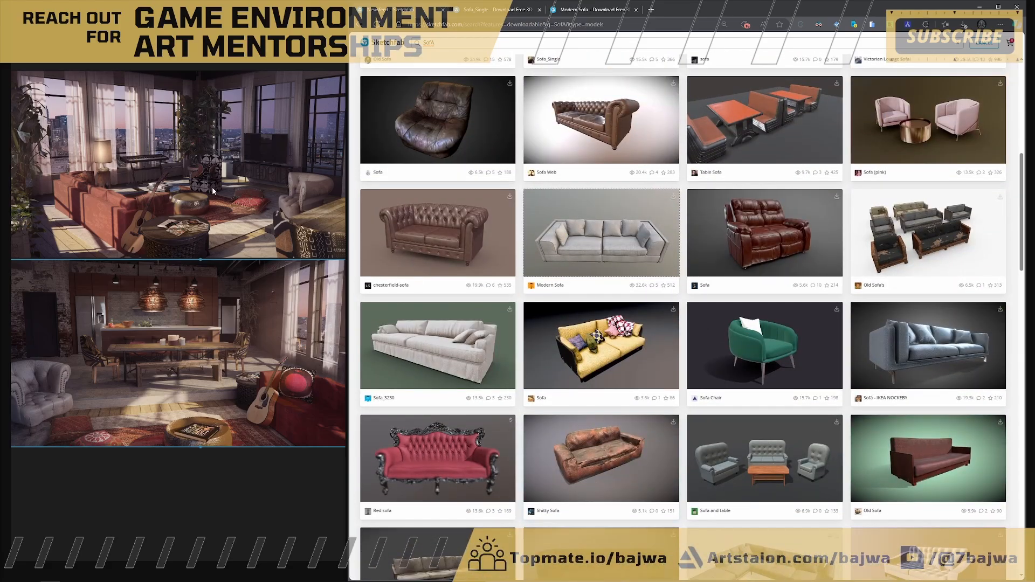
scroll(707, 461, "up", 4)
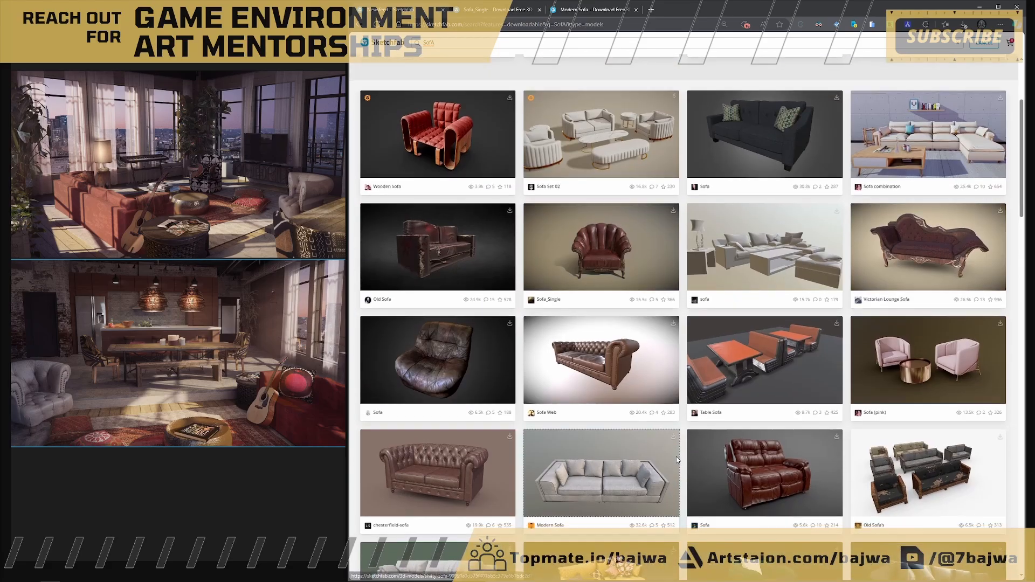
scroll(674, 460, "down", 4)
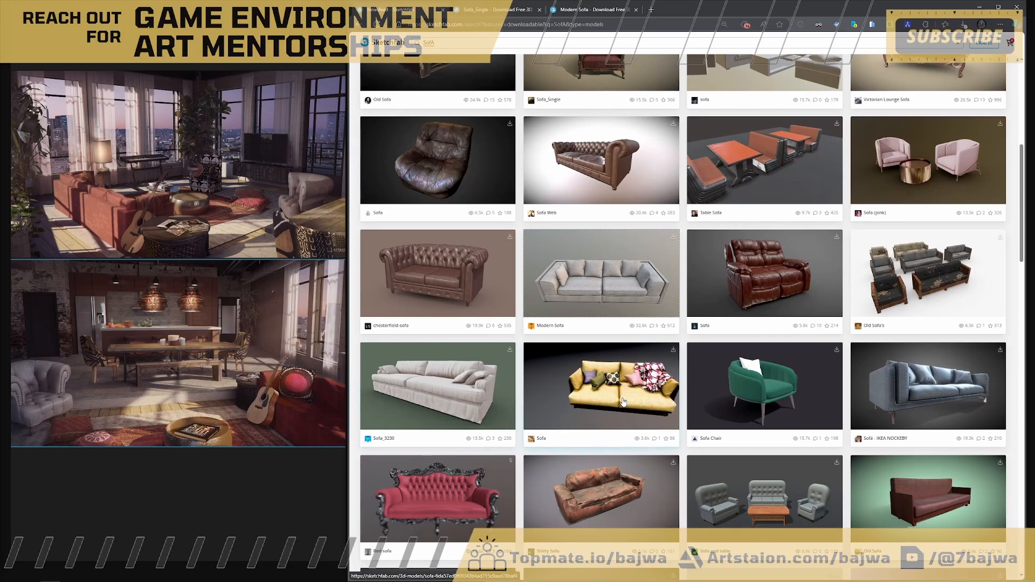
scroll(628, 402, "up", 3)
scroll(626, 399, "up", 3)
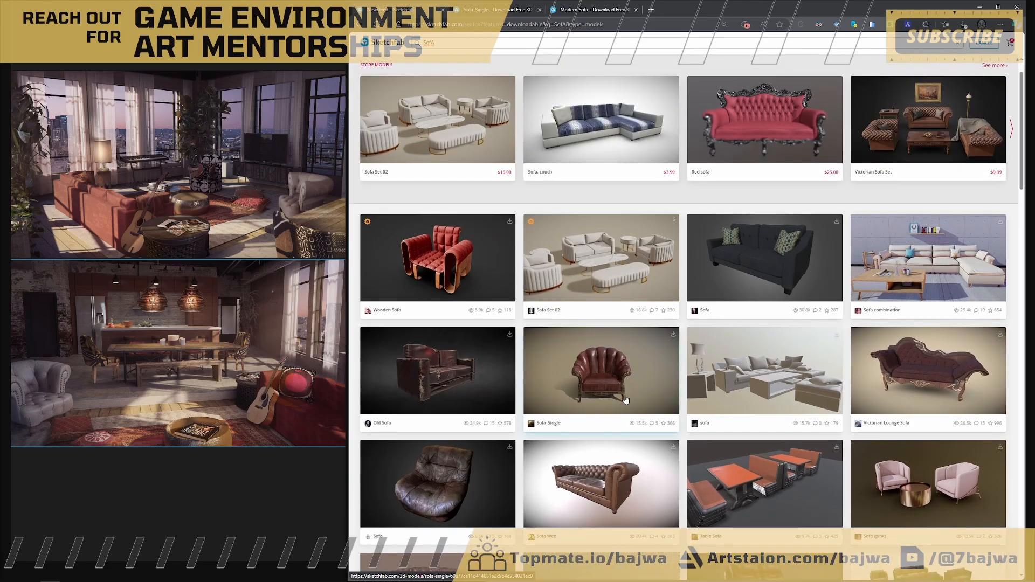
scroll(625, 398, "down", 2)
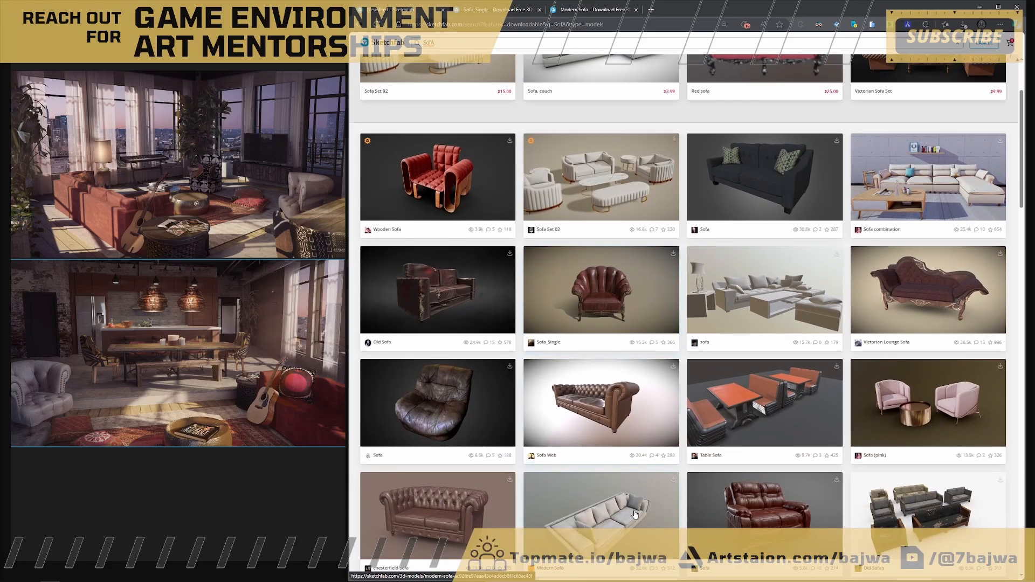
scroll(615, 515, "down", 2)
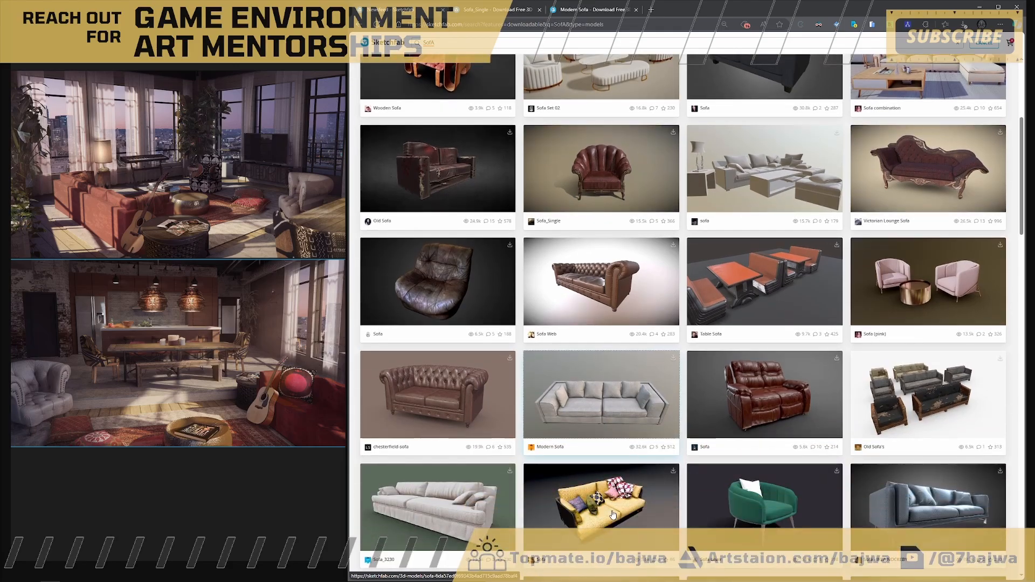
scroll(615, 512, "down", 3)
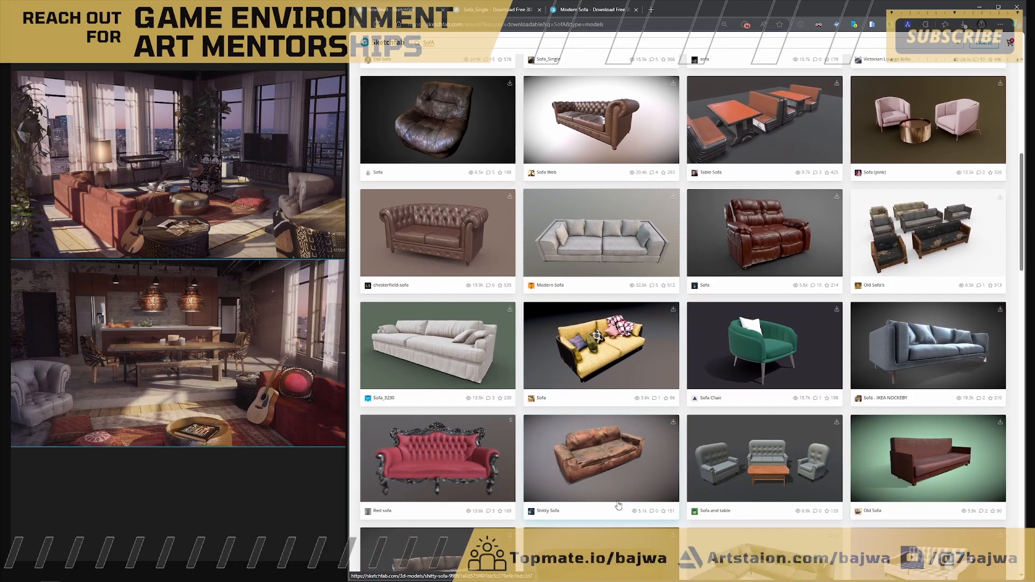
scroll(618, 505, "down", 6)
- Search for downloadable "armchair" models and look through the results for one matching the reference armchair
scroll(618, 504, "up", 16)
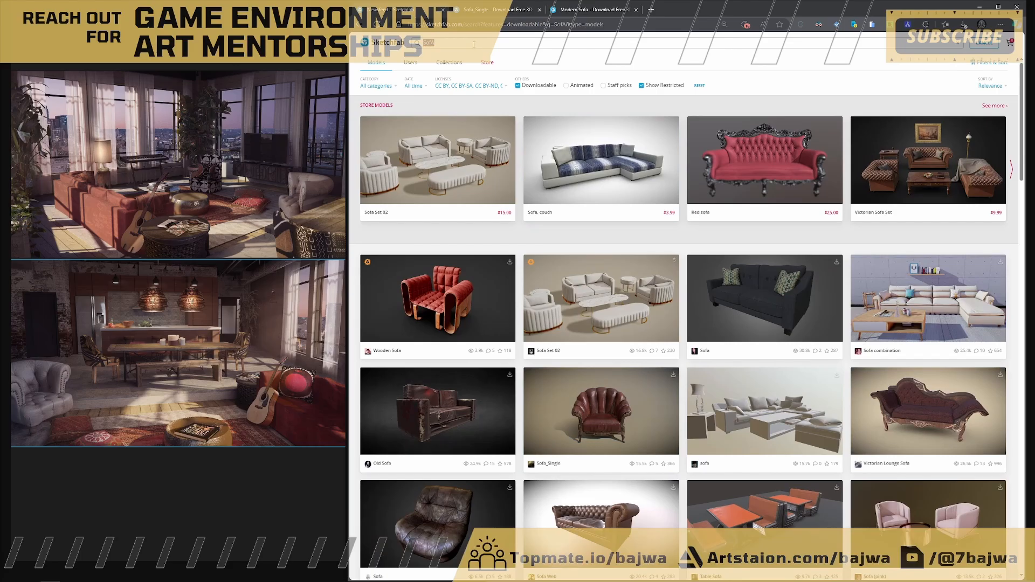
type("armchair")
key("Return")
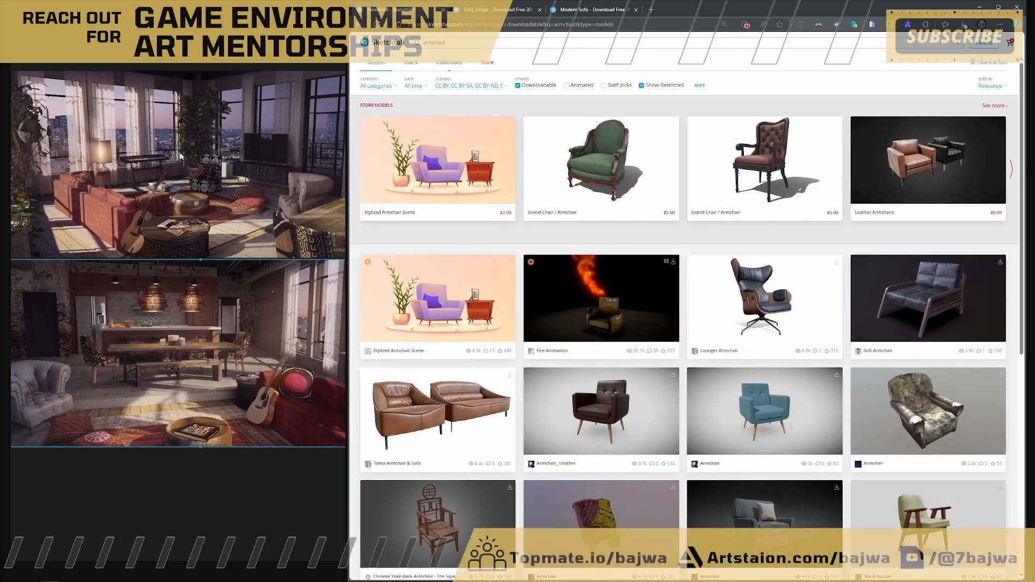
scroll(718, 350, "down", 4)
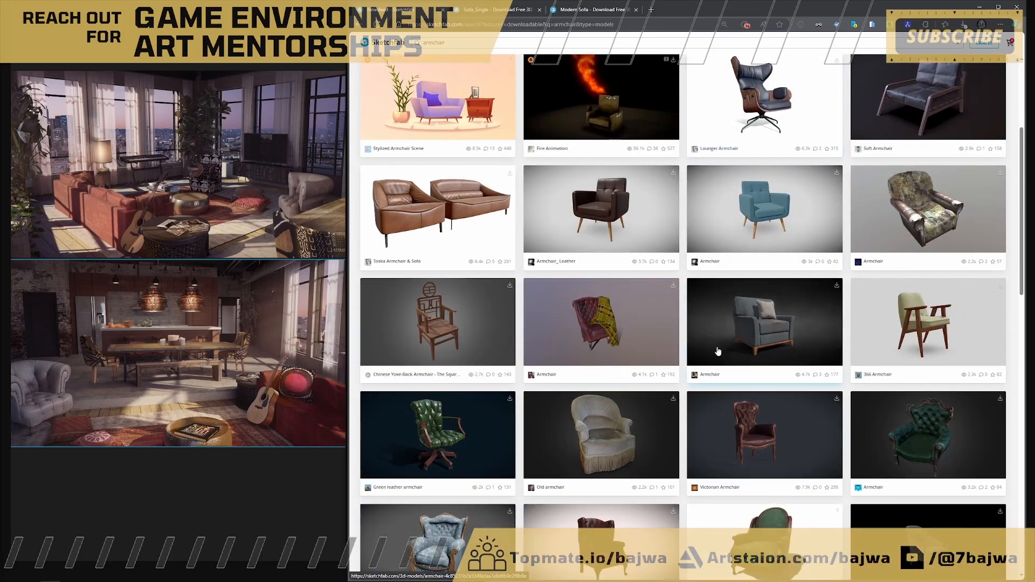
scroll(718, 351, "down", 2)
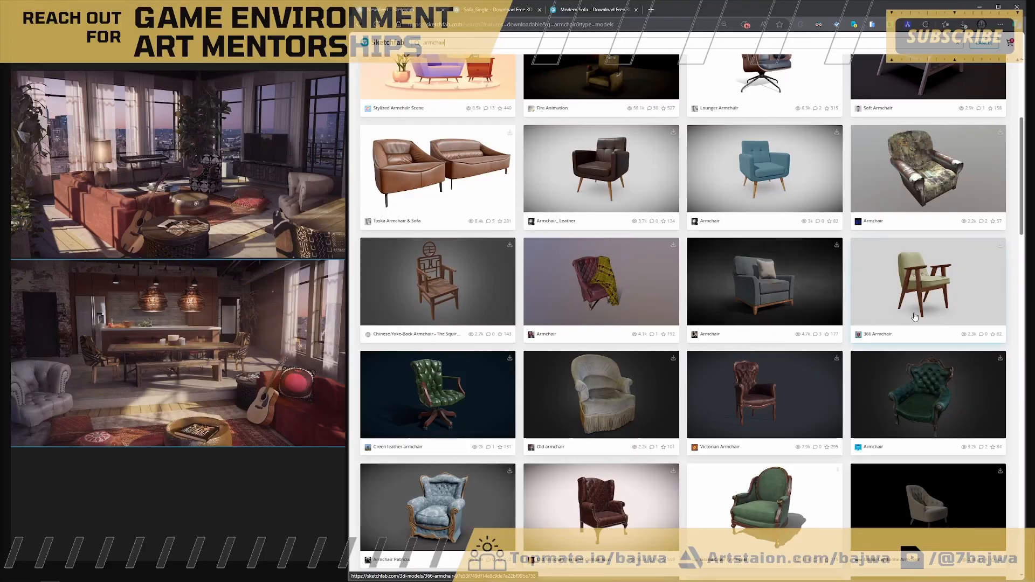
- Refine the search to "armchair sofa" and look through the results
scroll(612, 327, "up", 5)
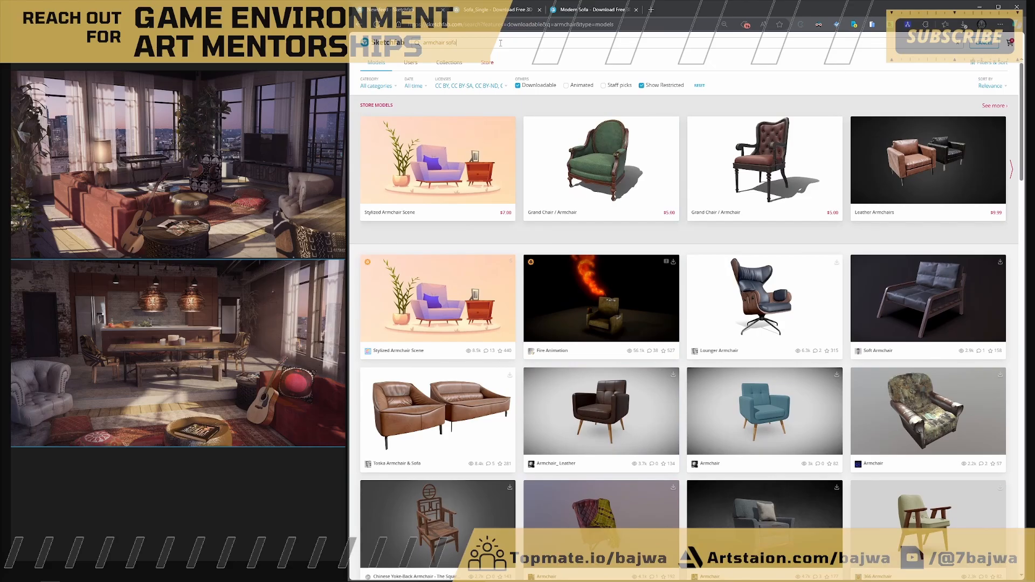
key("Return")
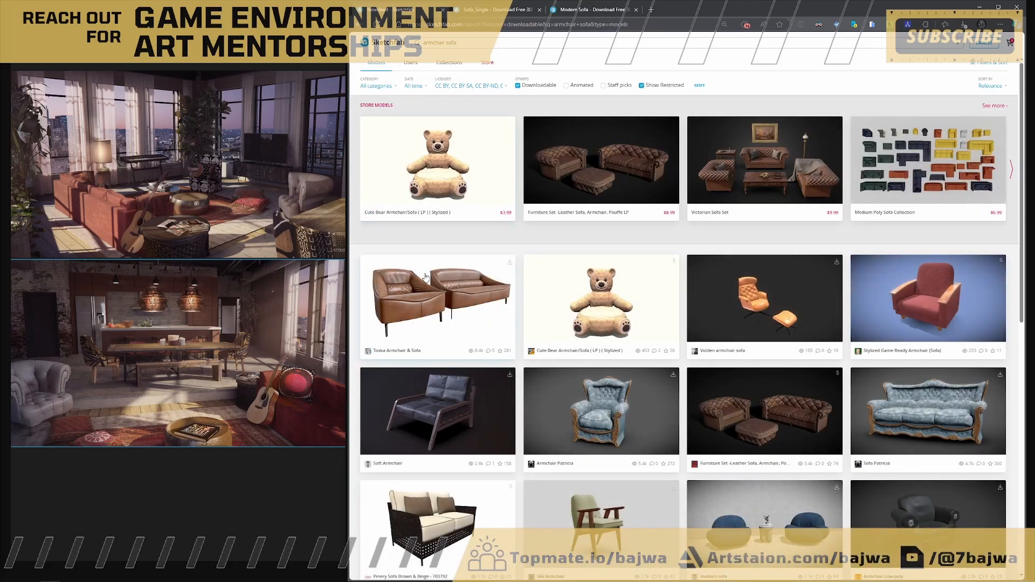
scroll(541, 306, "down", 4)
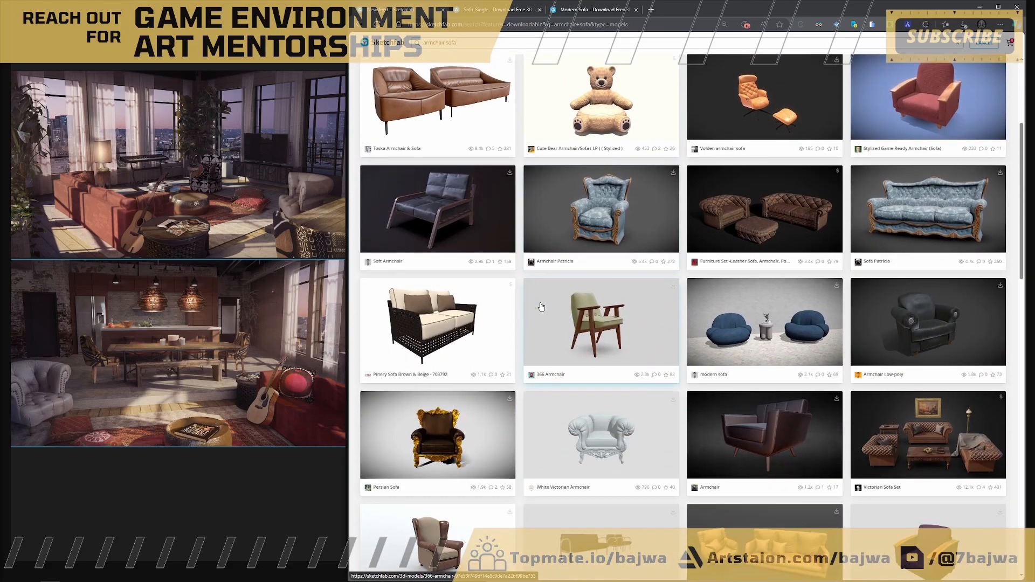
- Open the "Living room sofa / Furniture" model from the armchair results in a background tab
scroll(541, 306, "down", 2)
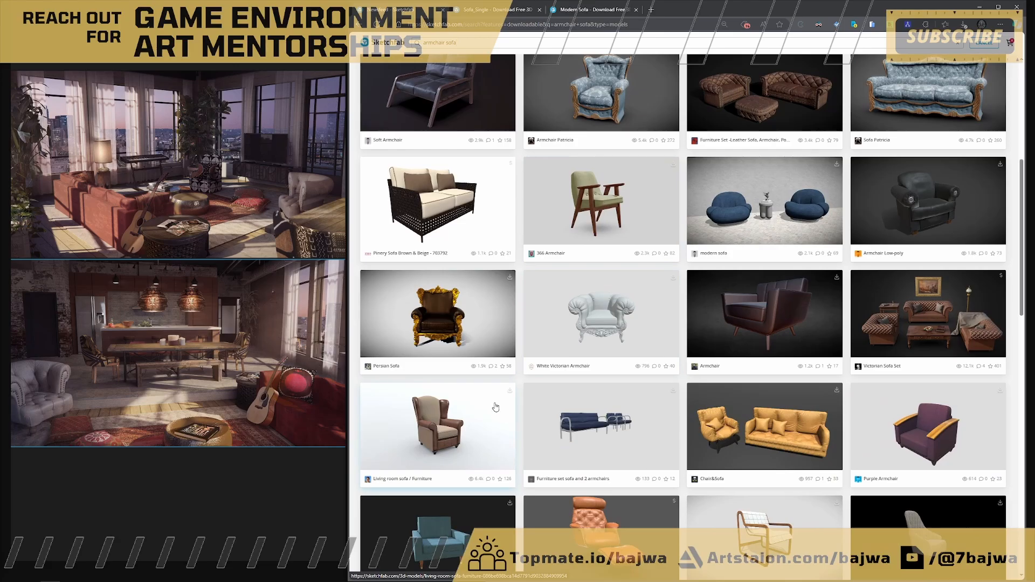
middle_click(458, 424)
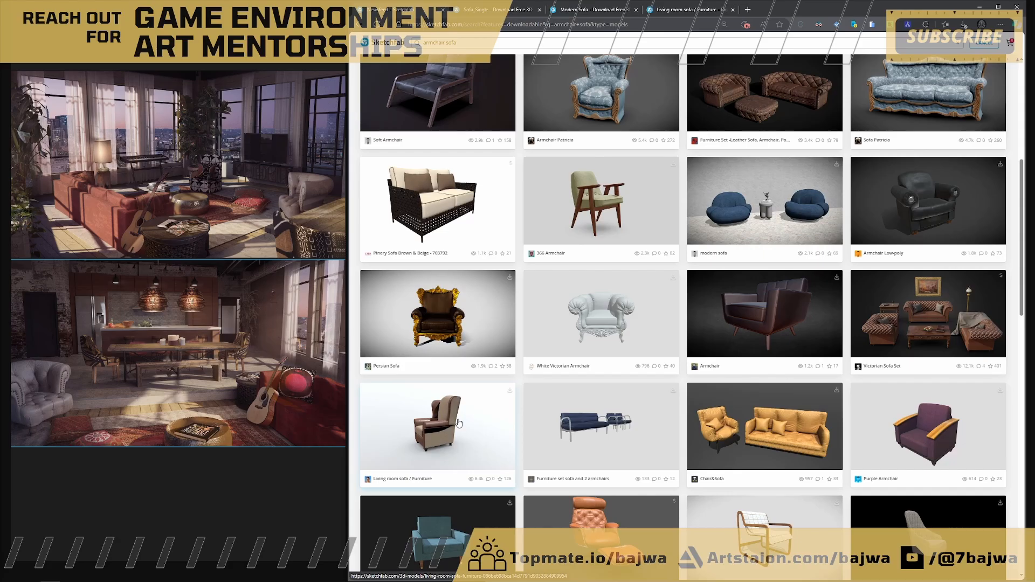
scroll(519, 392, "up", 6)
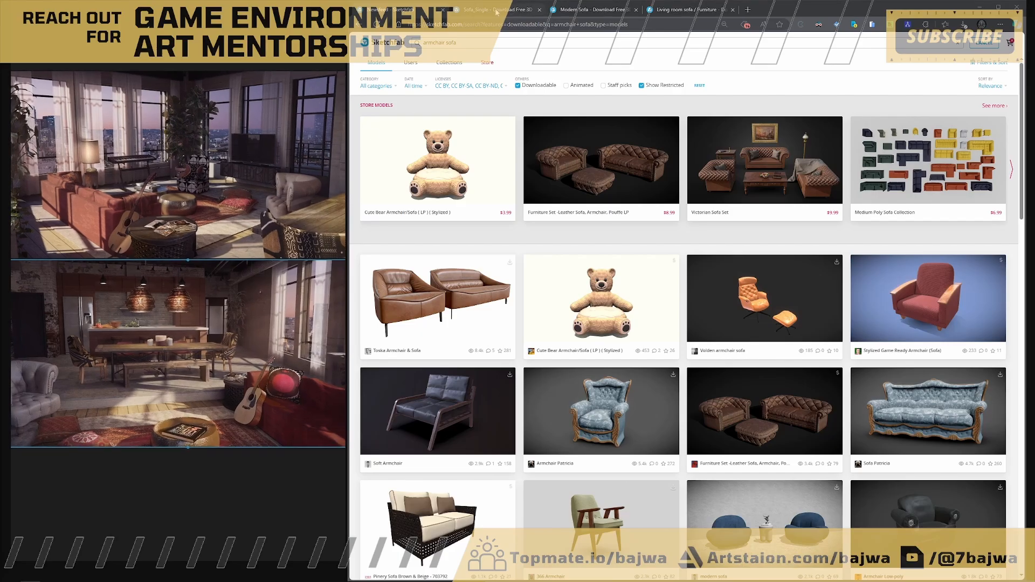
- Review the prop lists and reference images on the board to decide which living room prop to look for
middle_click_drag(179, 338, 199, 324)
scroll(199, 323, "down", 5)
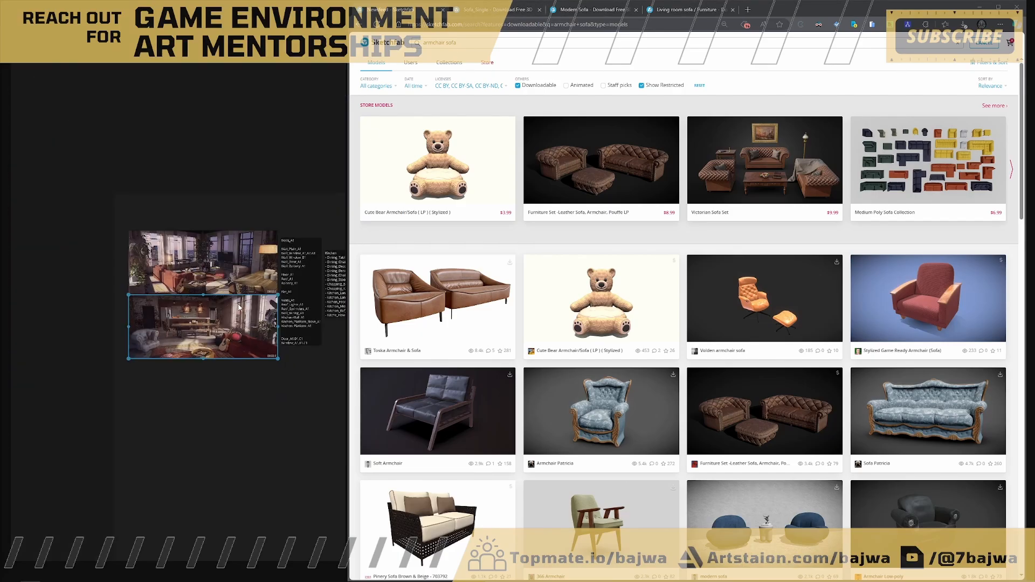
middle_click_drag(318, 284, 239, 296)
scroll(267, 287, "up", 3)
scroll(239, 295, "up", 2)
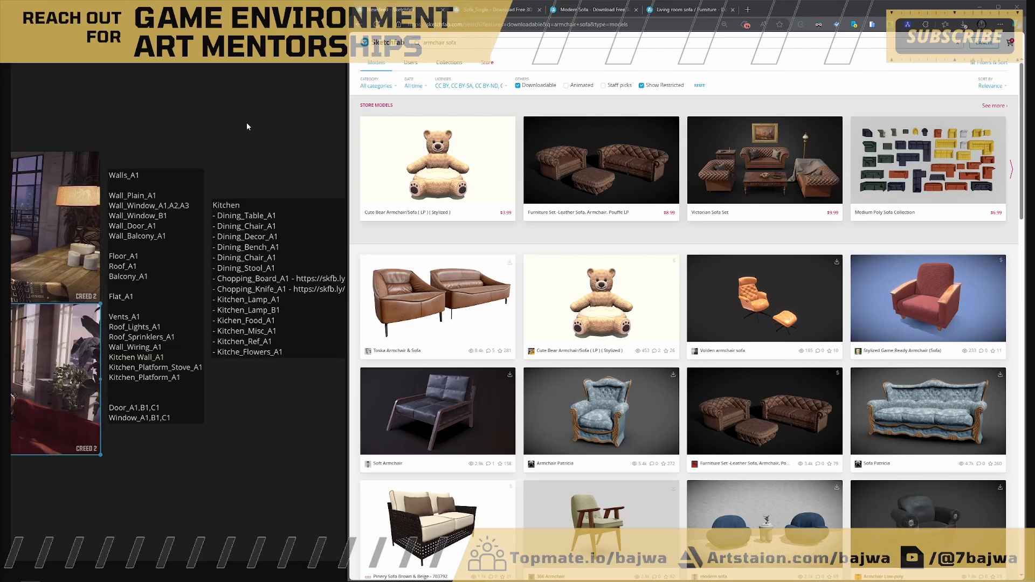
middle_click_drag(312, 236, 196, 258)
scroll(218, 249, "down", 2)
scroll(236, 244, "up", 2)
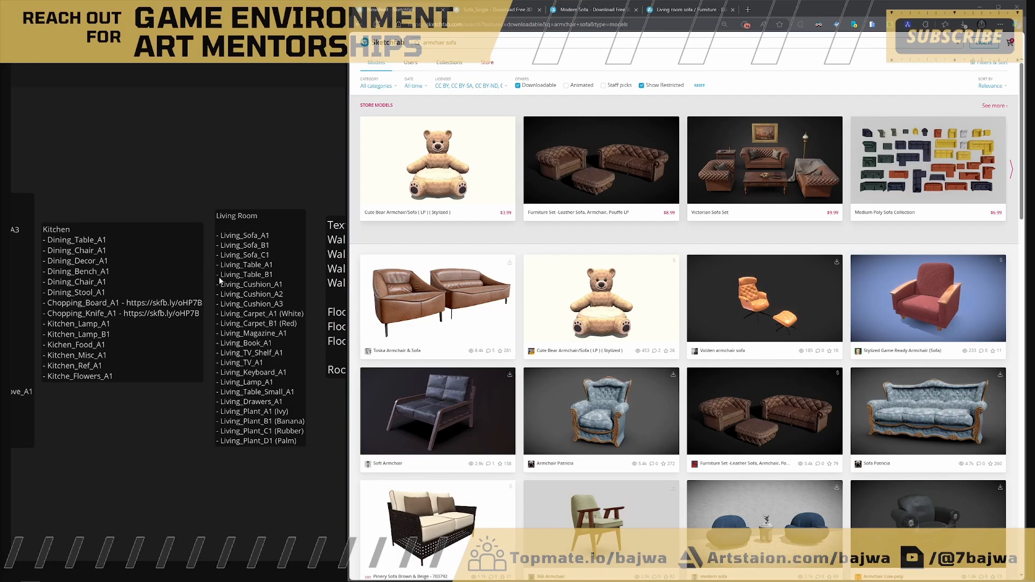
scroll(235, 279, "down", 4)
scroll(235, 279, "up", 5)
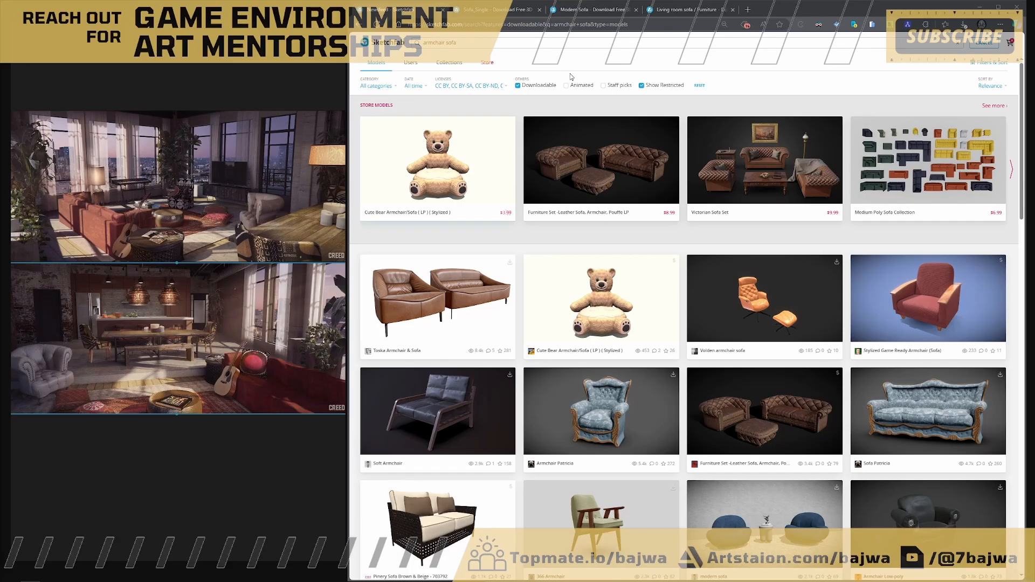
- Search for "round coffee table" models and limit the results to downloadable ones
left_click_drag(468, 43, 424, 42)
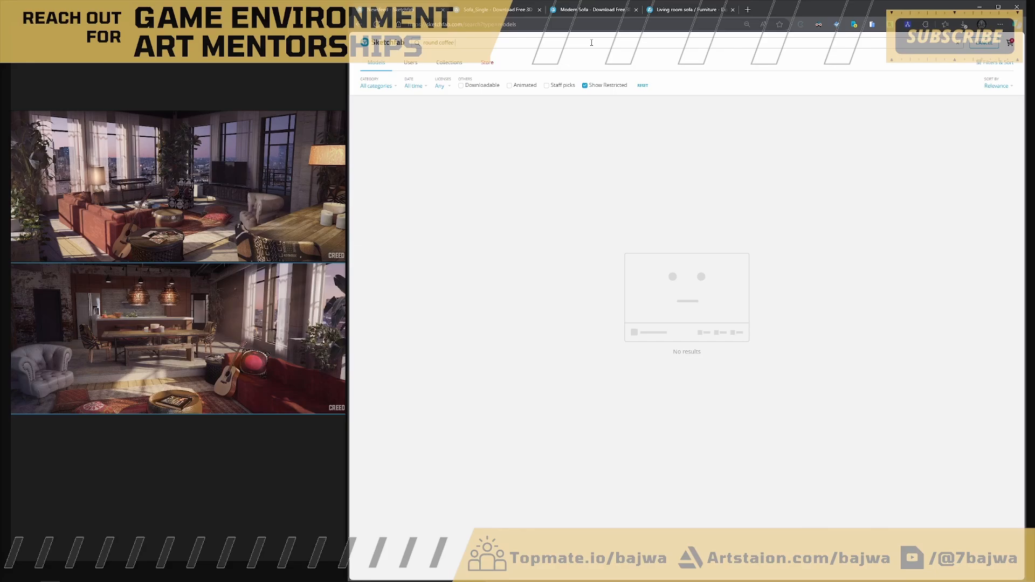
key("Return")
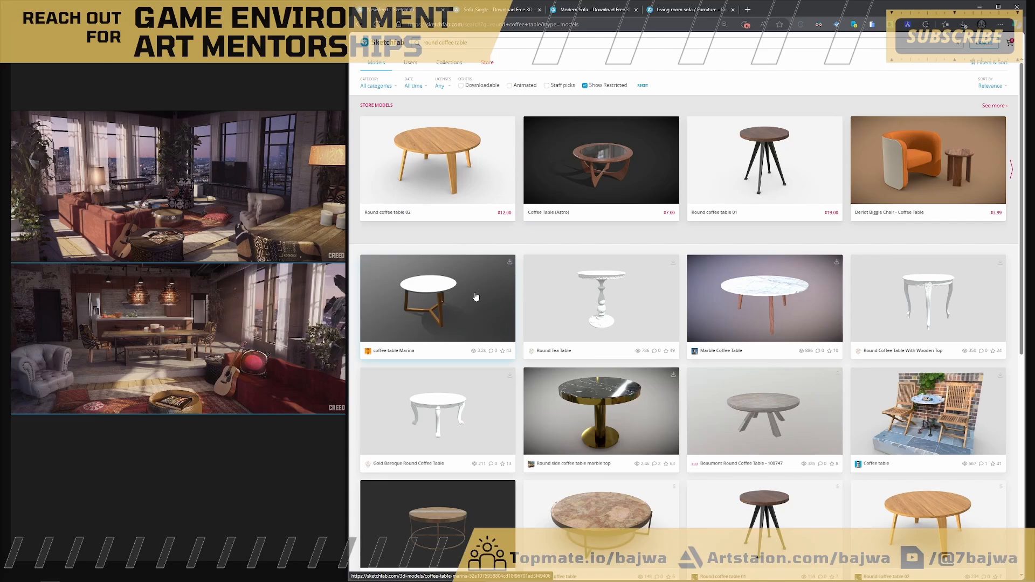
left_click(461, 85)
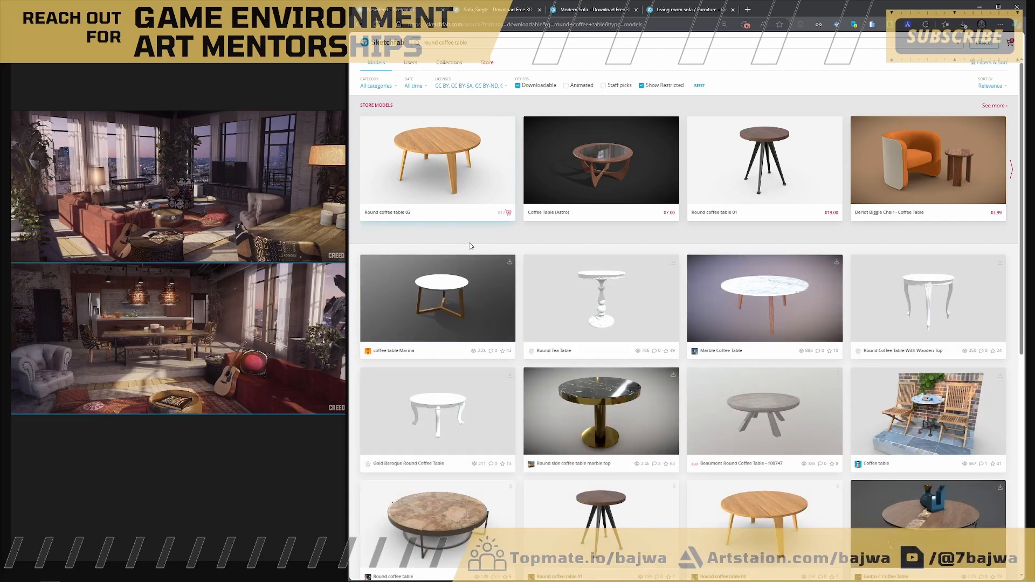
- Open the coffee table Marina and Giotto-C Coffee Table models in separate background tabs
middle_click(465, 290)
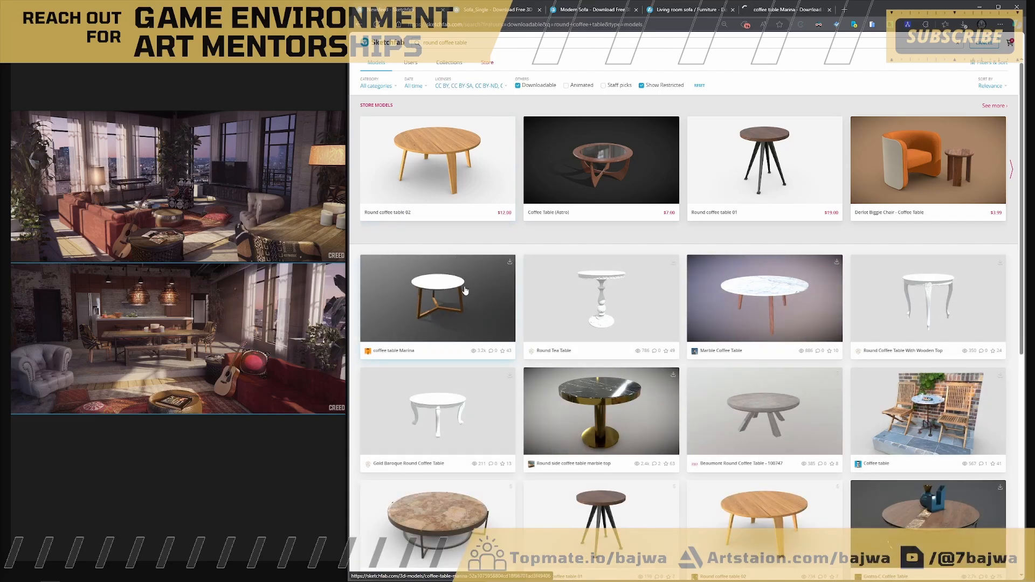
scroll(465, 290, "down", 2)
middle_click(931, 447)
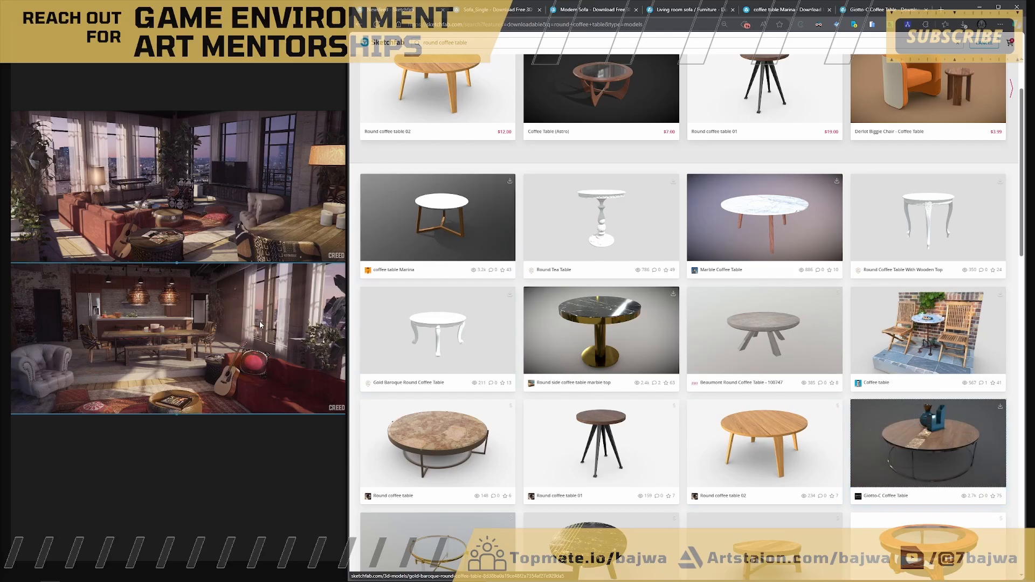
- Check the Living Room prop list and search for downloadable "carpet" models
scroll(257, 220, "down", 5)
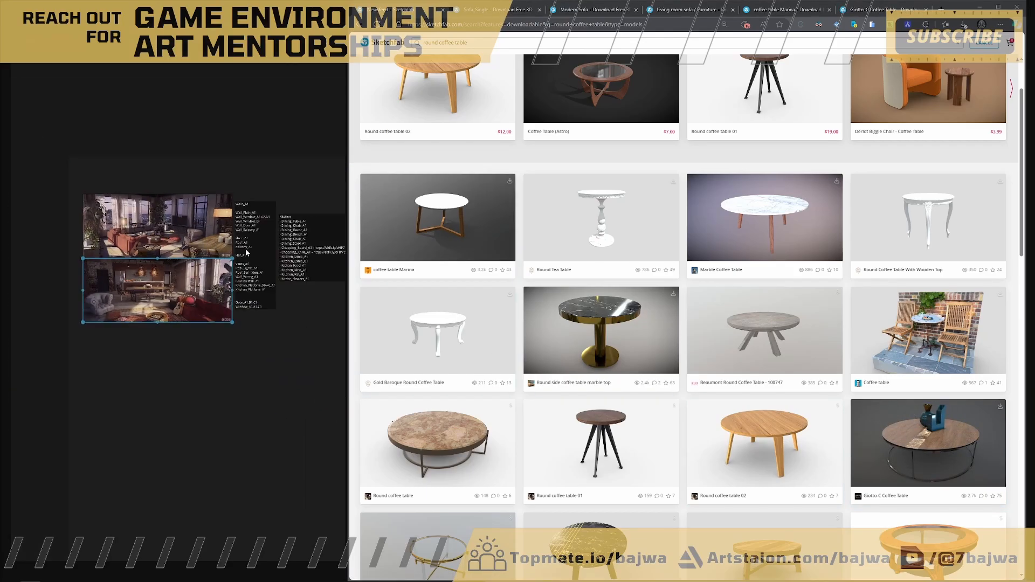
scroll(296, 255, "up", 3)
scroll(275, 261, "up", 4)
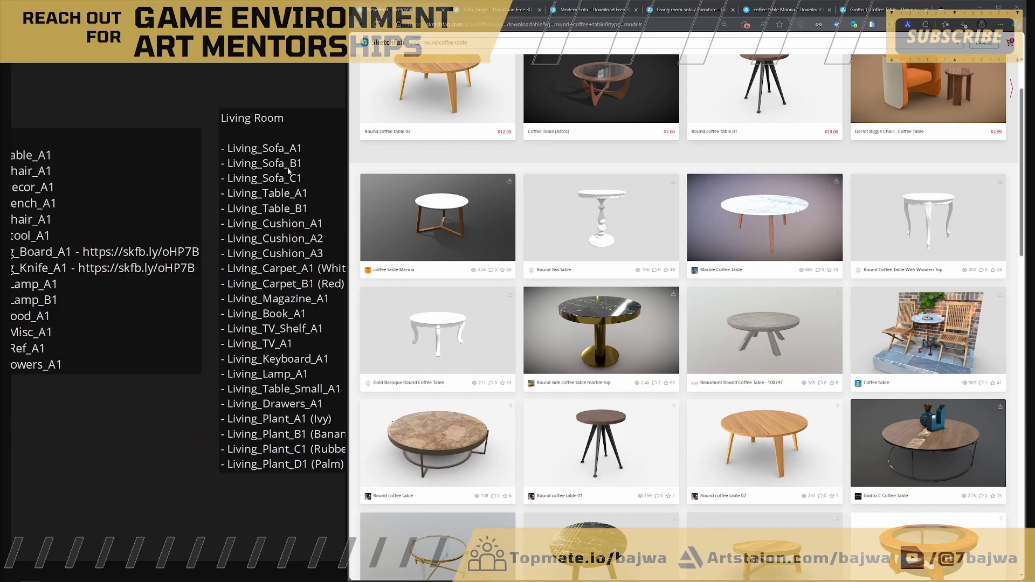
scroll(288, 247, "down", 3)
scroll(278, 245, "up", 2)
middle_click_drag(294, 270, 269, 268)
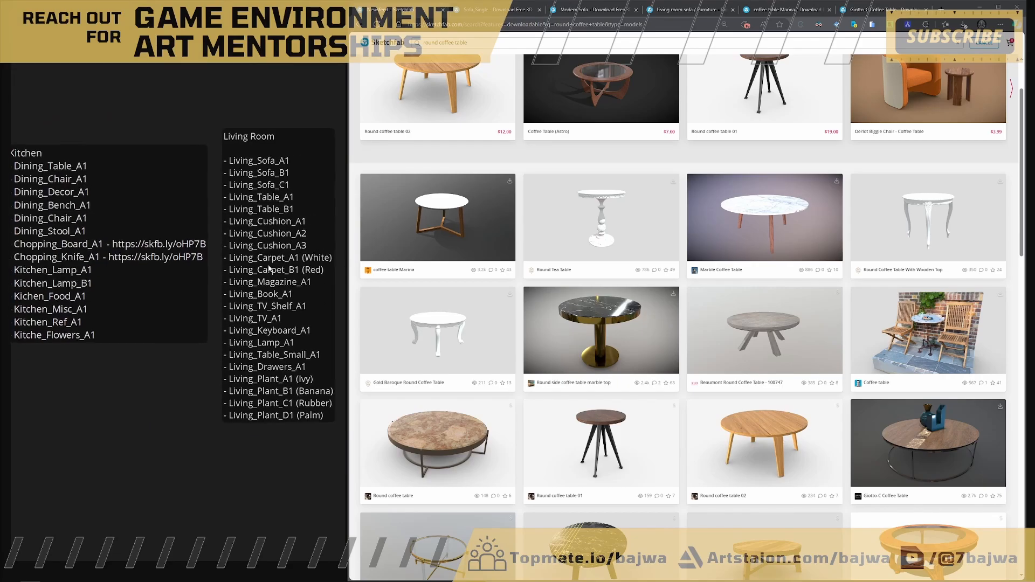
scroll(269, 269, "down", 3)
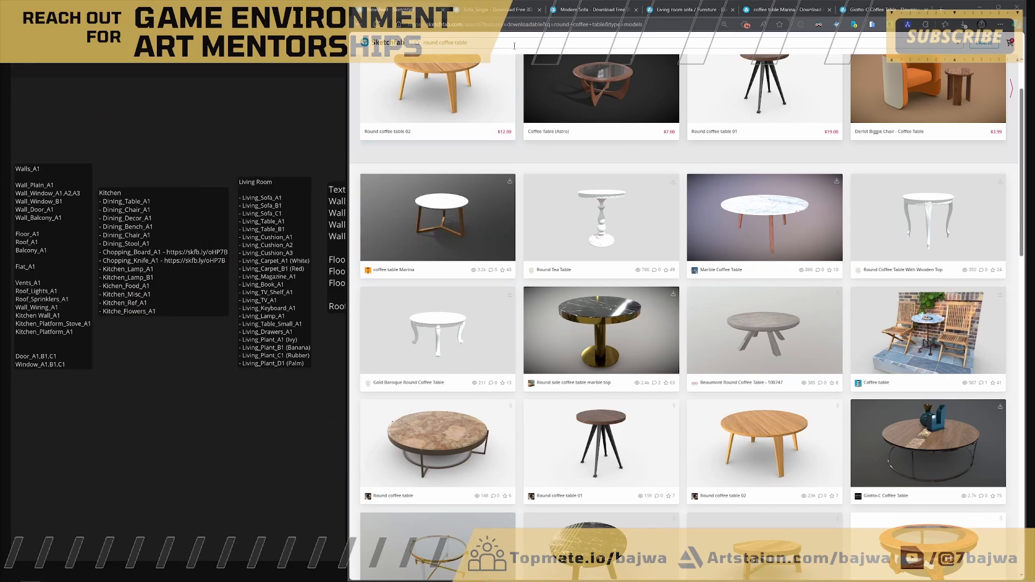
left_click_drag(488, 44, 375, 39)
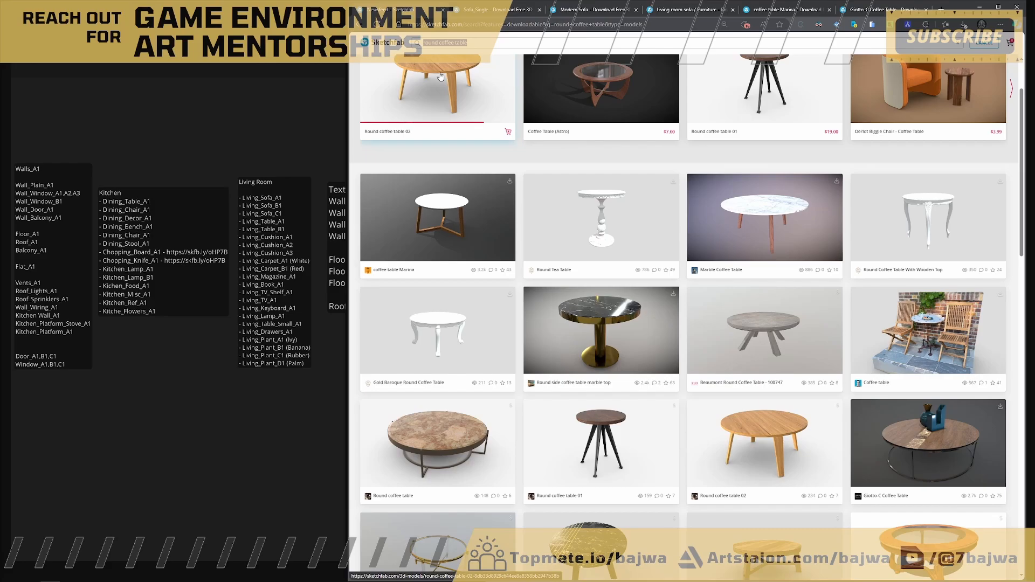
type("car")
key("Return")
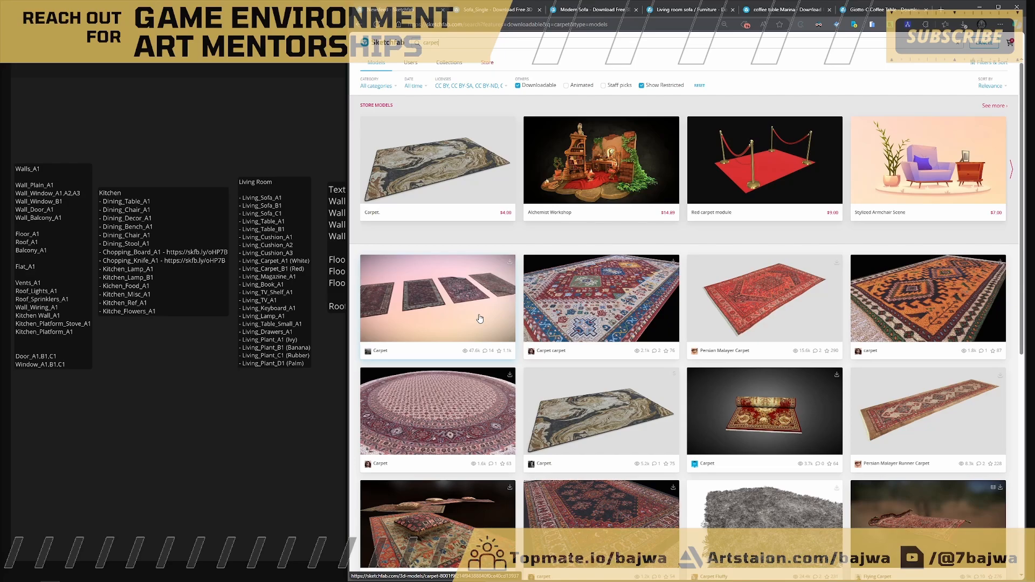
- Examine the rugs in the reference images and compare them with the downloadable carpet results
middle_click_drag(156, 270, 218, 270)
scroll(108, 293, "up", 8)
middle_click_drag(276, 296, 327, 242)
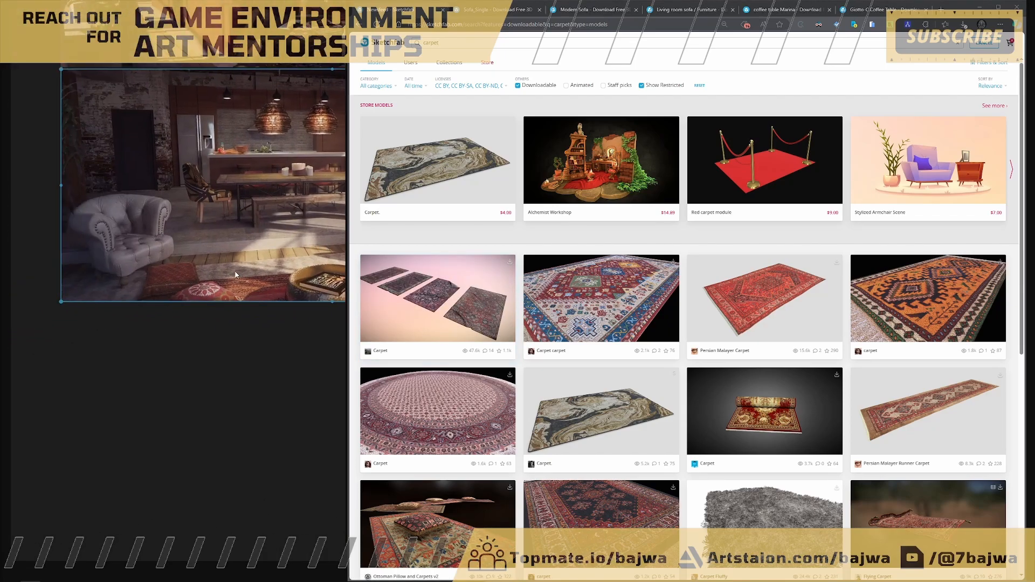
scroll(221, 277, "down", 5)
middle_click_drag(274, 206, 211, 269)
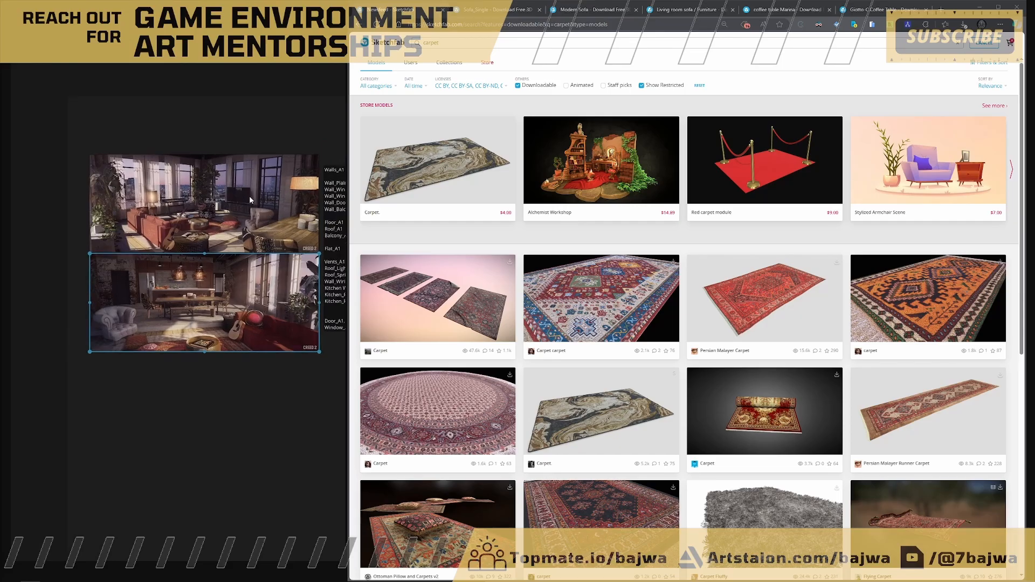
scroll(619, 295, "down", 3)
scroll(630, 293, "down", 3)
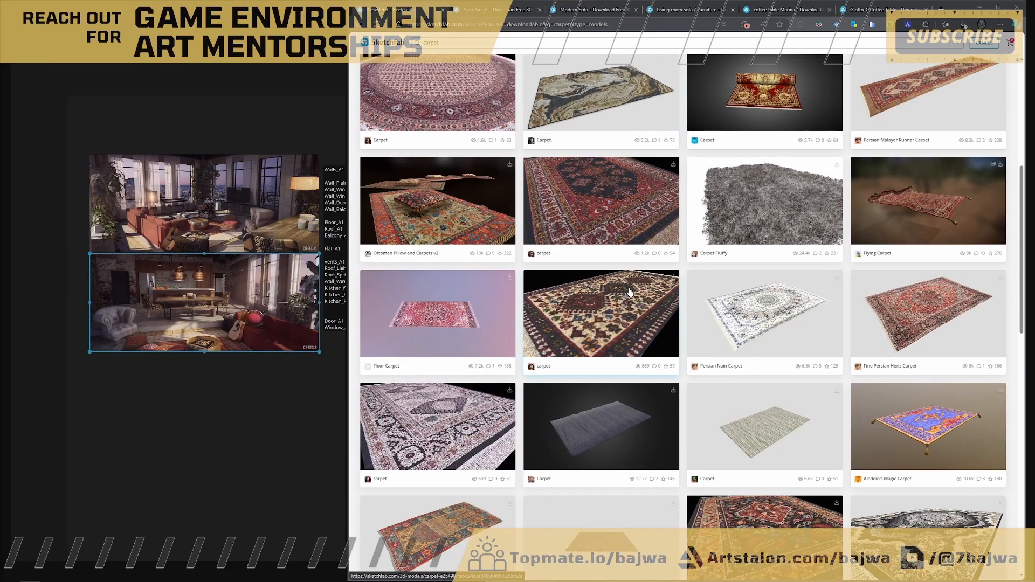
scroll(626, 294, "down", 2)
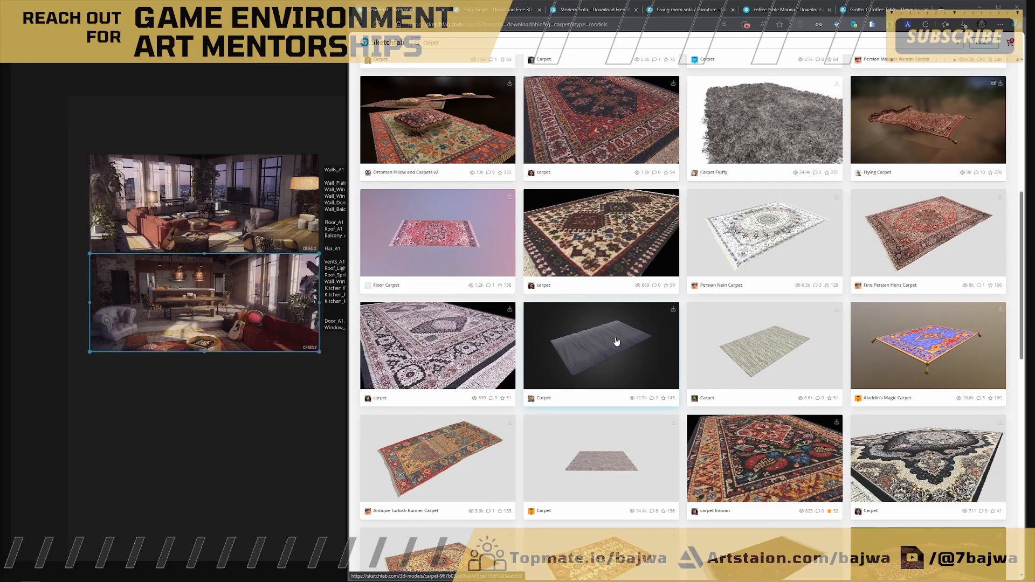
scroll(605, 336, "down", 5)
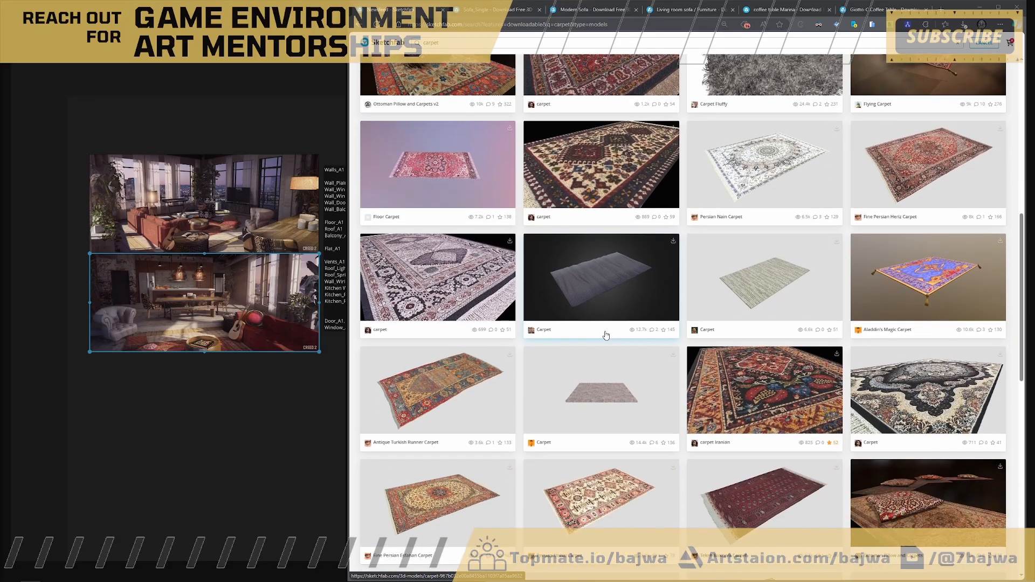
scroll(606, 336, "down", 3)
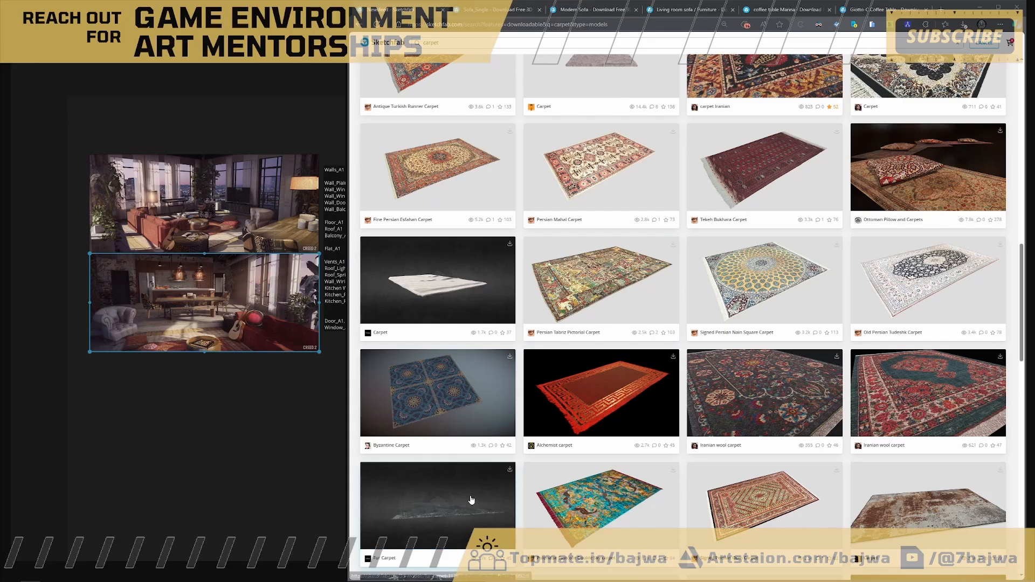
- Open the Fur Carpet model and the Carpet set of four rugs in separate background tabs
middle_click(436, 502)
scroll(463, 480, "up", 10)
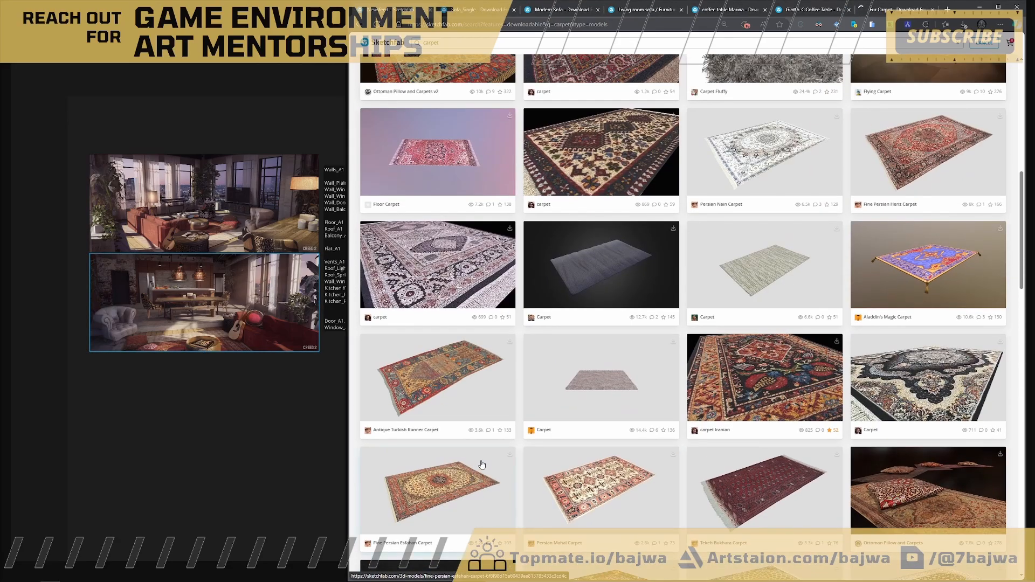
scroll(463, 270, "up", 3)
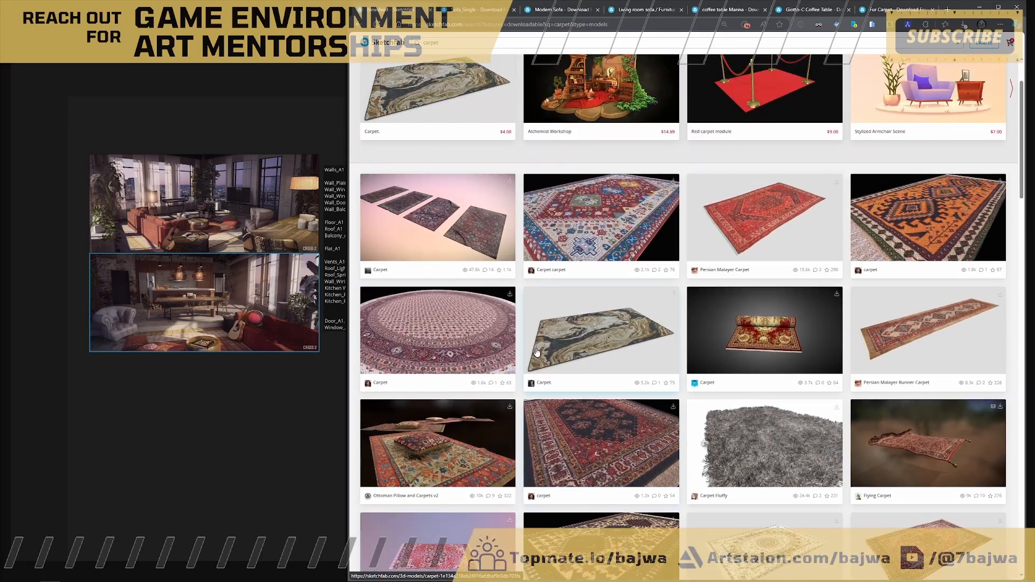
middle_click(432, 219)
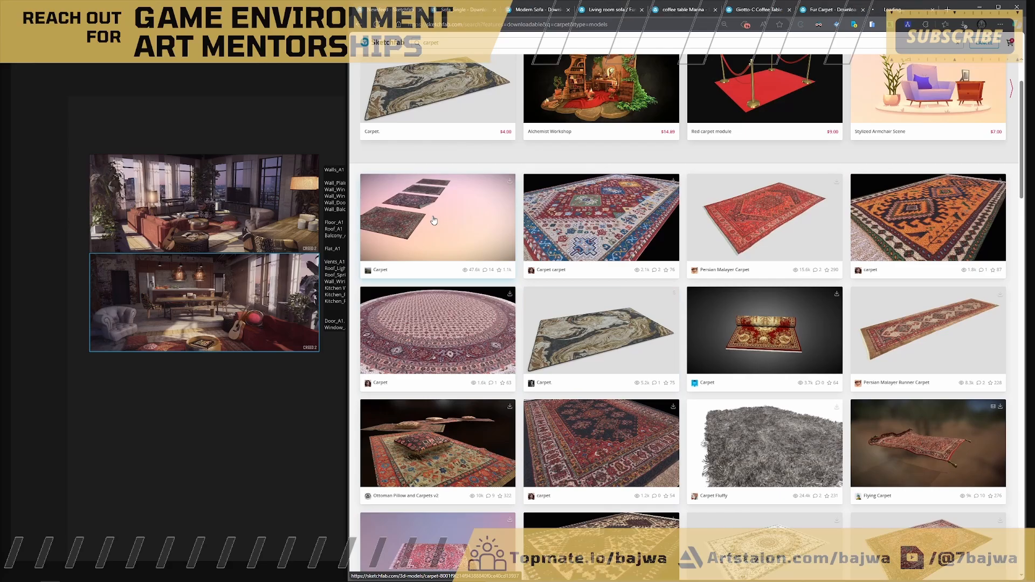
- Move the Living Room prop list on the board over the reference images so both can be viewed together
middle_click_drag(329, 316, 184, 341)
scroll(283, 283, "up", 3)
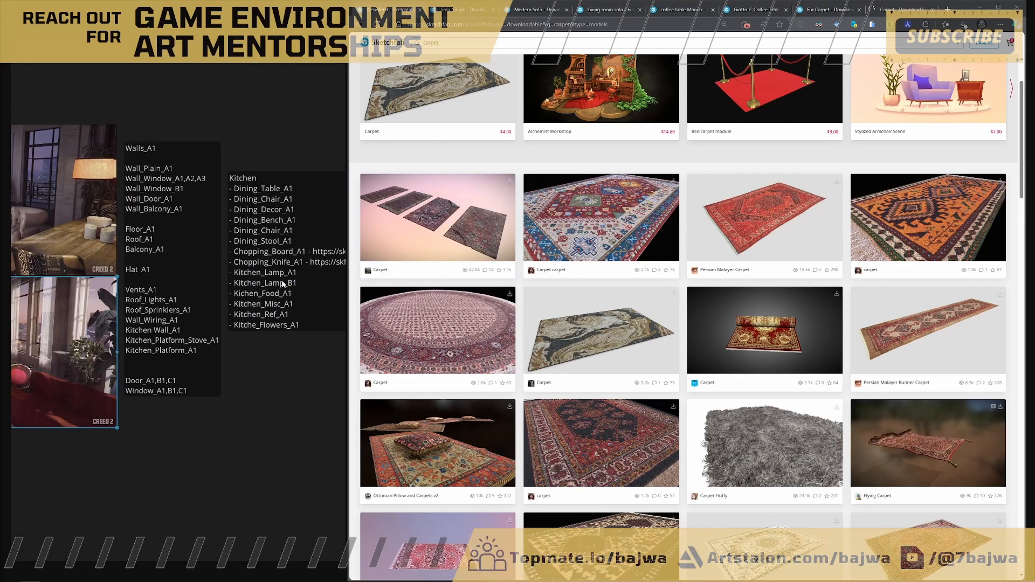
scroll(249, 283, "up", 3)
middle_click_drag(248, 283, 15, 287)
scroll(204, 289, "down", 3)
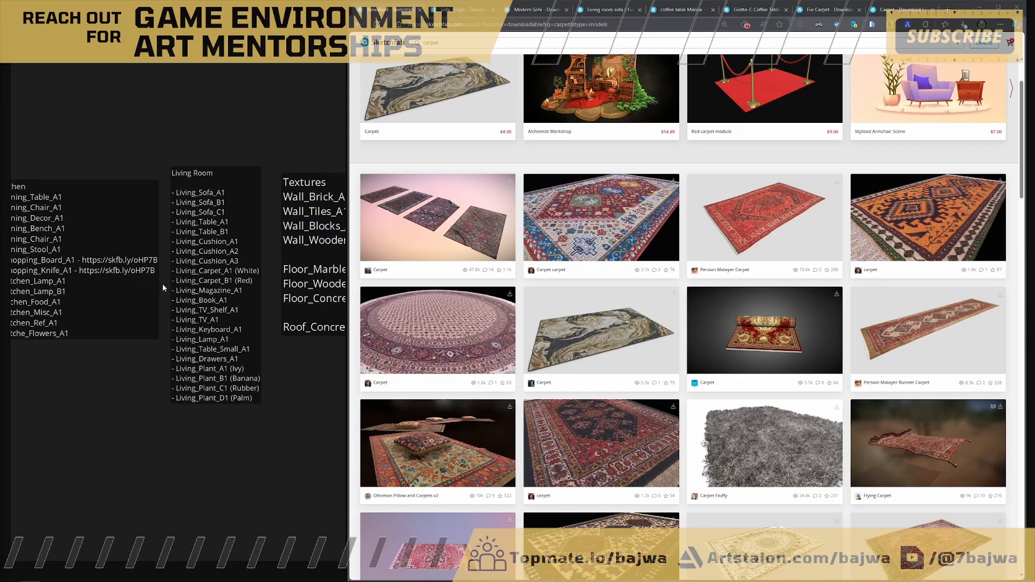
scroll(164, 288, "down", 3)
scroll(135, 290, "up", 2)
left_click(98, 291)
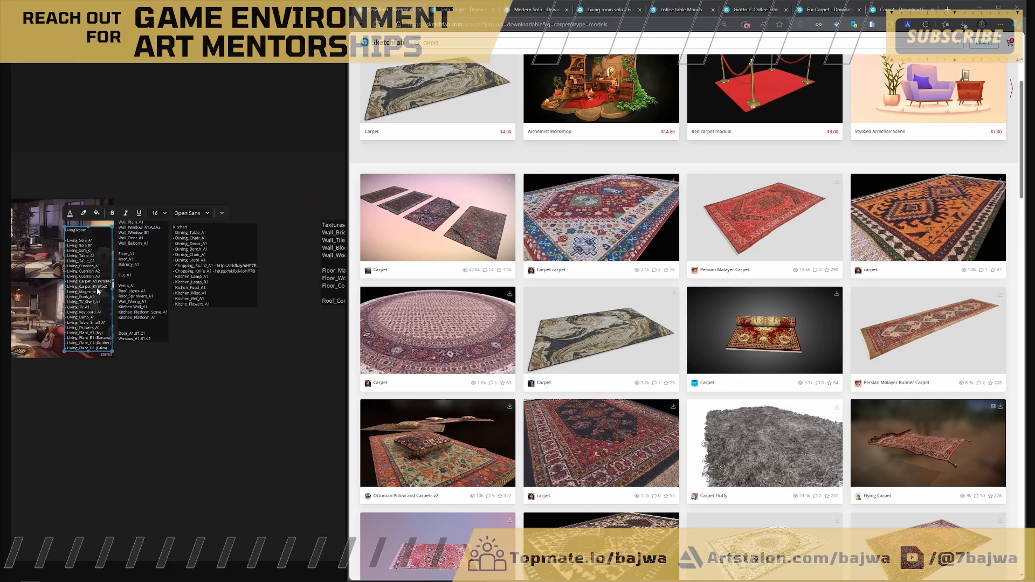
middle_click_drag(146, 287, 238, 293)
scroll(226, 295, "up", 4)
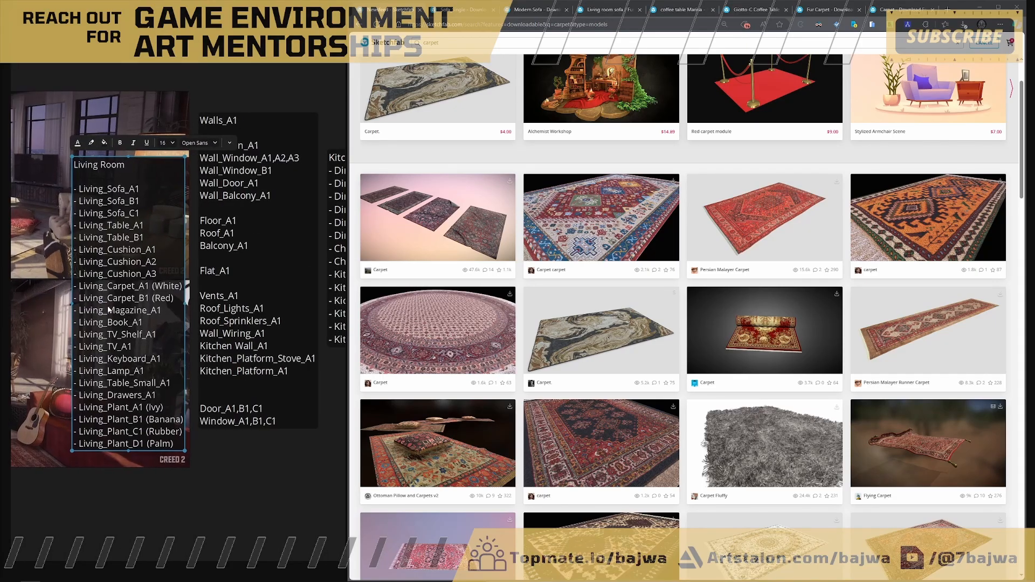
middle_click_drag(110, 306, 249, 263)
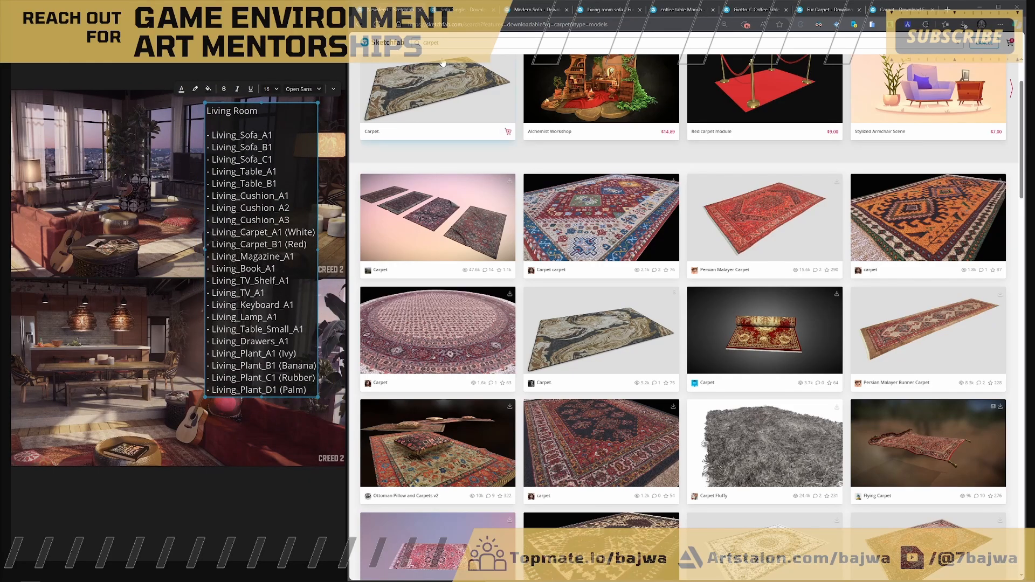
- Search for downloadable "TV" models and look through the results for one matching the reference
left_click(410, 40)
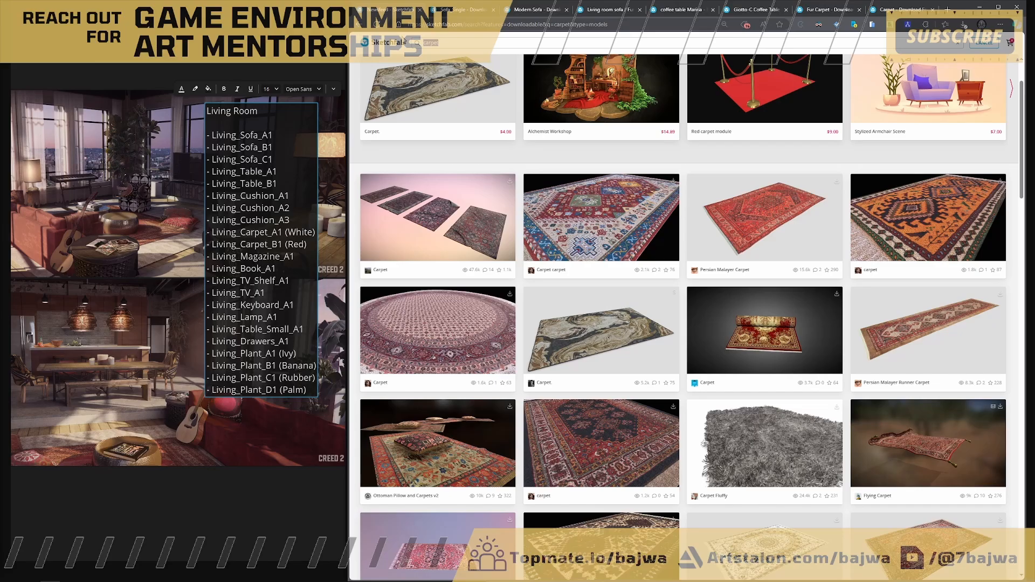
type("TV")
key("Return")
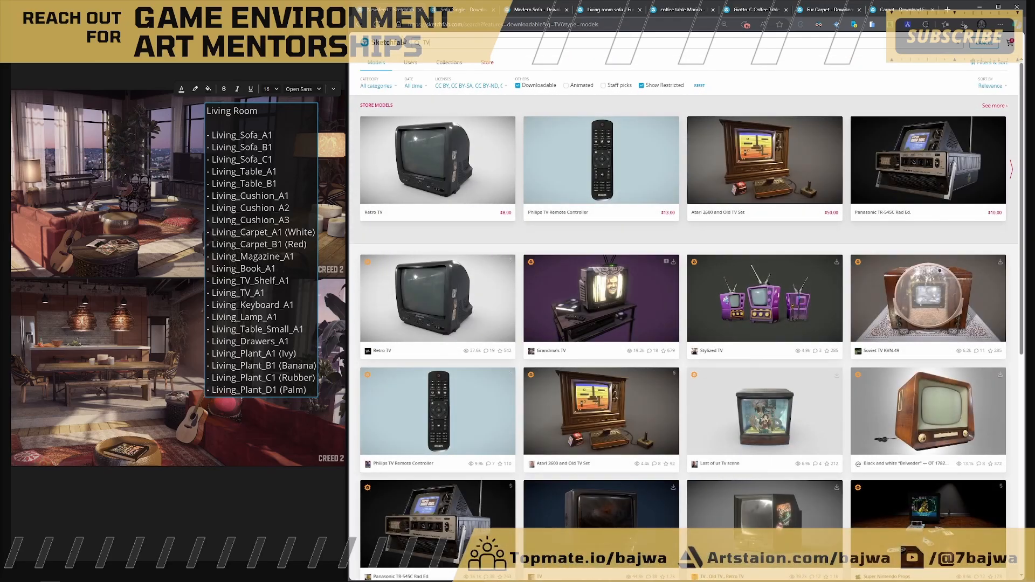
scroll(746, 196, "down", 6)
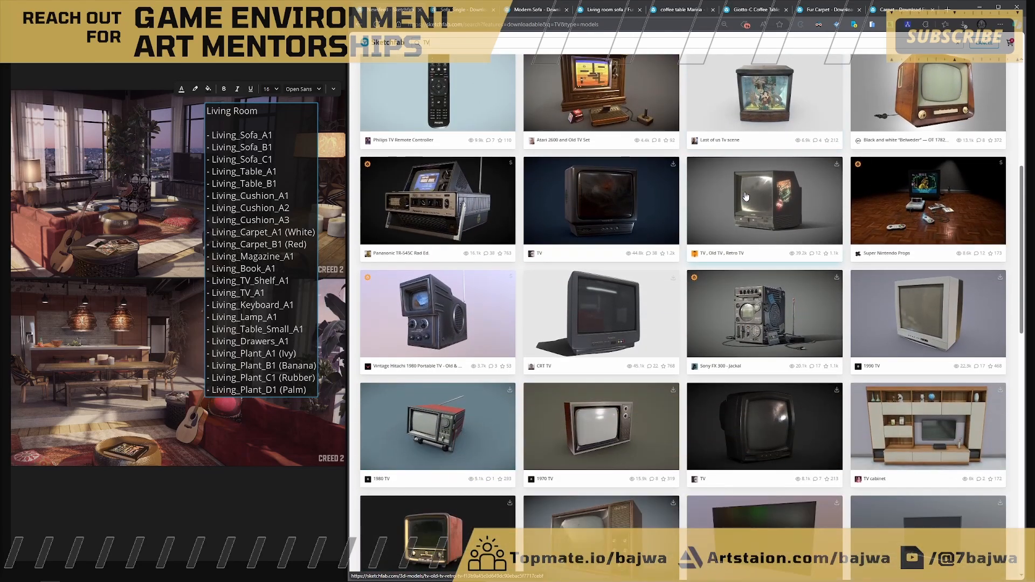
- Compare the TV results with the reference and open the TV stand and 2018 Flat screen TV models in separate background tabs
scroll(746, 196, "down", 7)
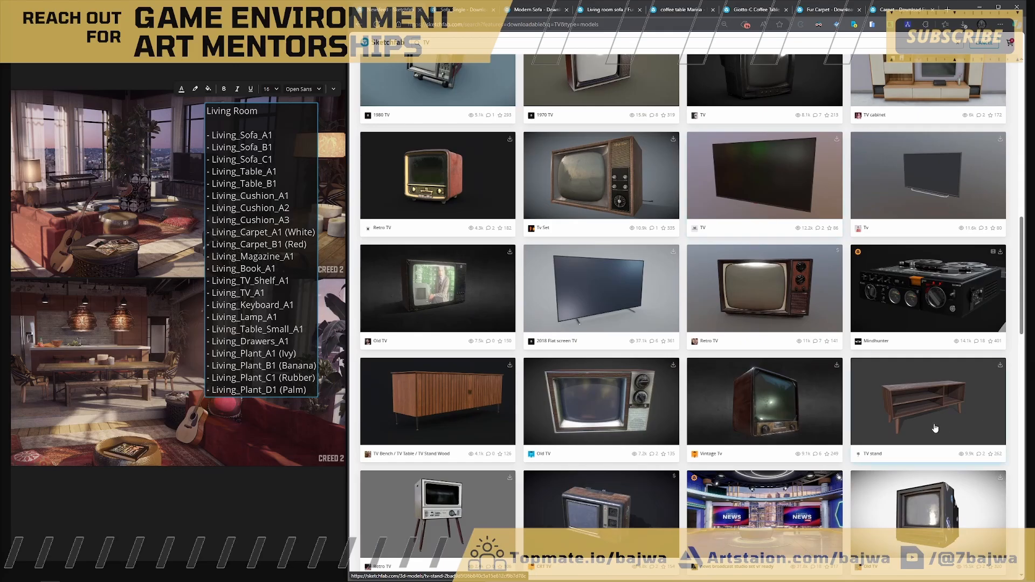
left_click(150, 199)
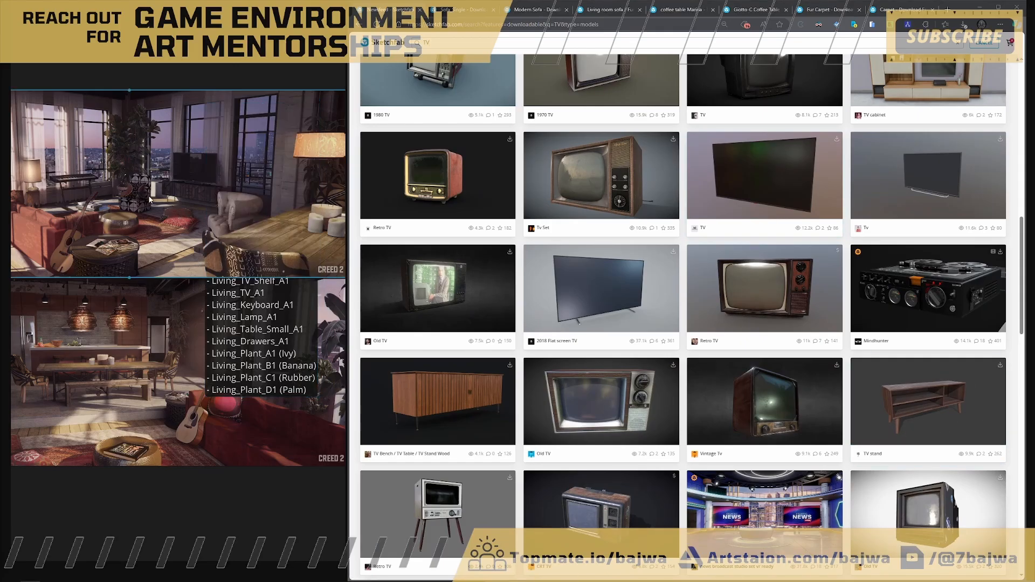
middle_click(928, 404)
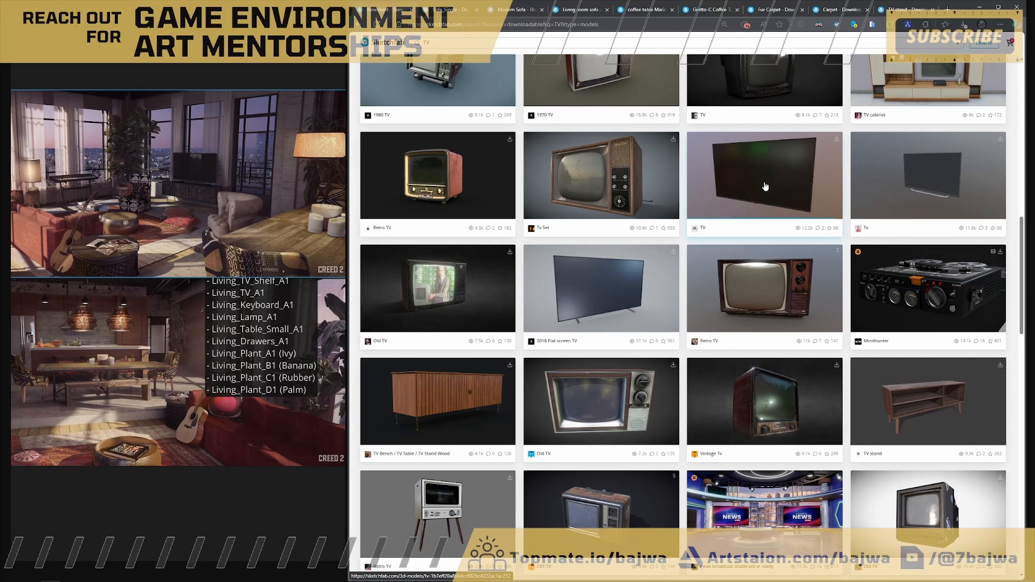
middle_click(576, 298)
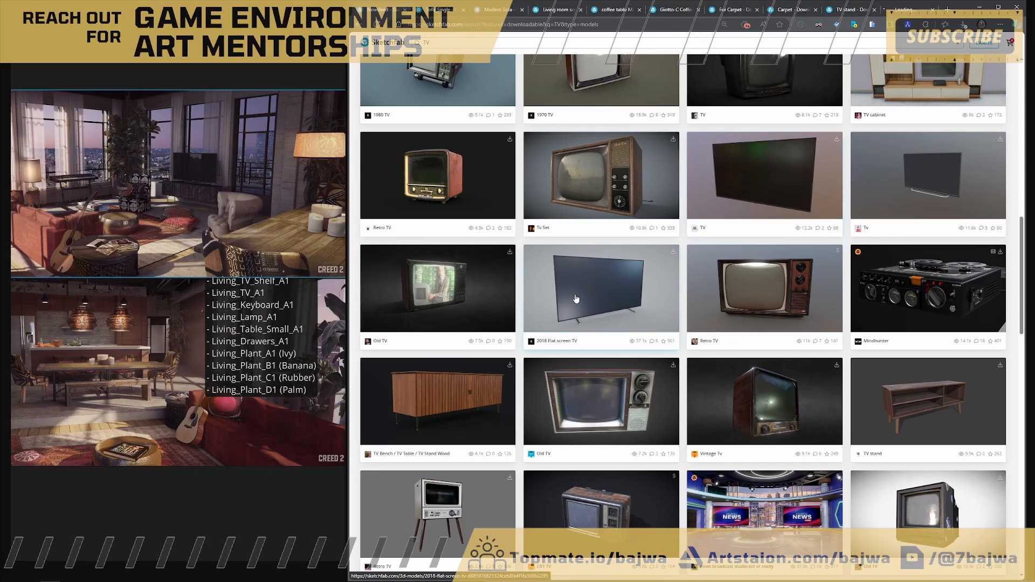
- Search the downloadable models for "books" and open the Books Collection model in a background tab
left_click(243, 320)
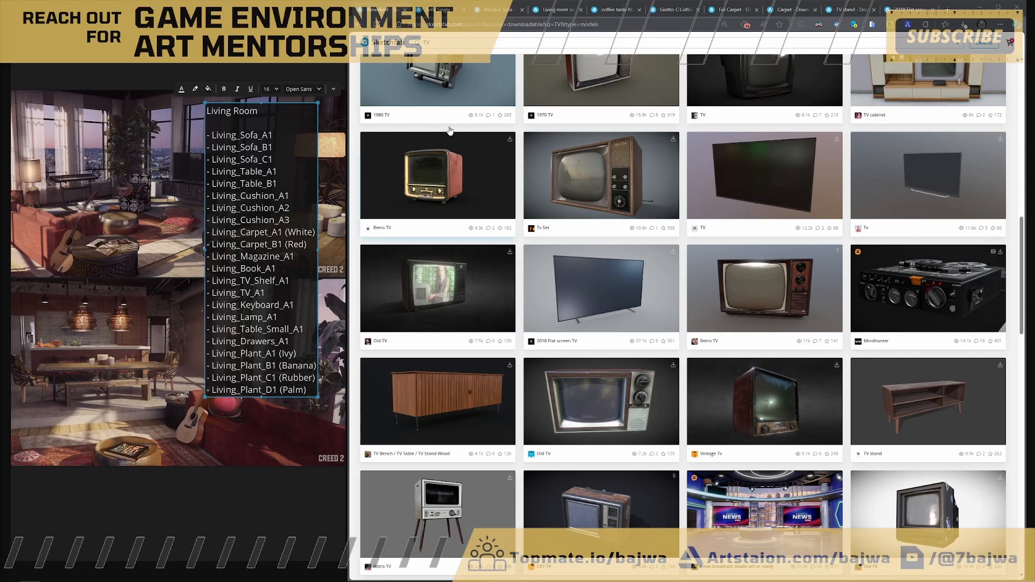
left_click(423, 42)
type("book\\")
key("Return")
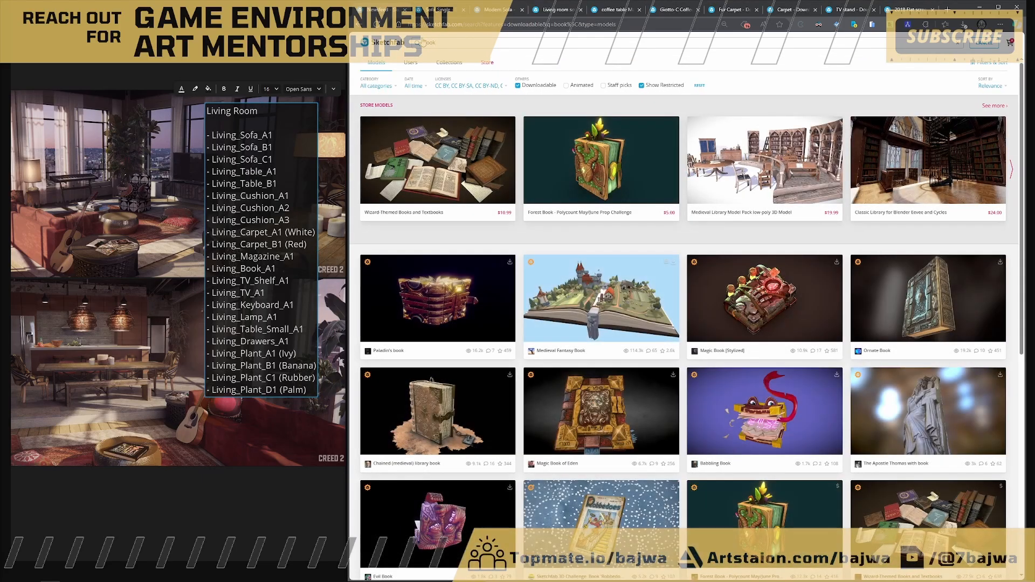
key("Return")
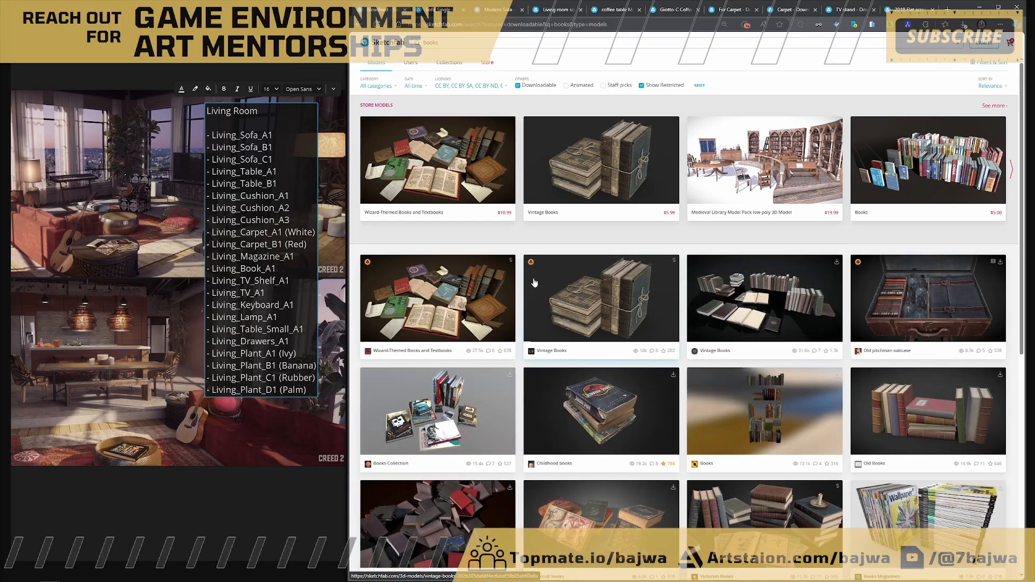
middle_click(455, 406)
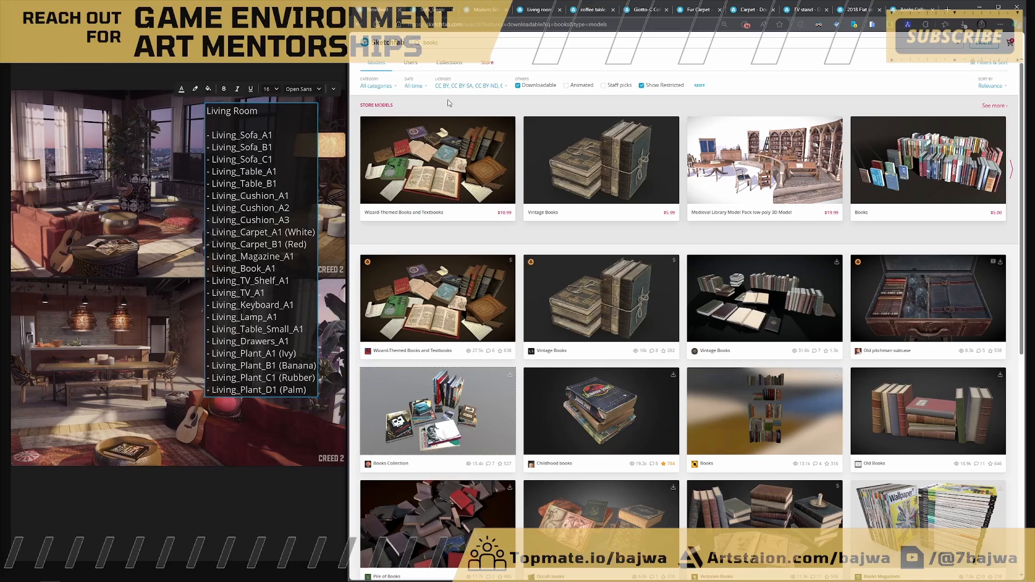
- Search the downloadable models for "guitar" and open the Classic guitar model in a background tab
left_click(418, 46)
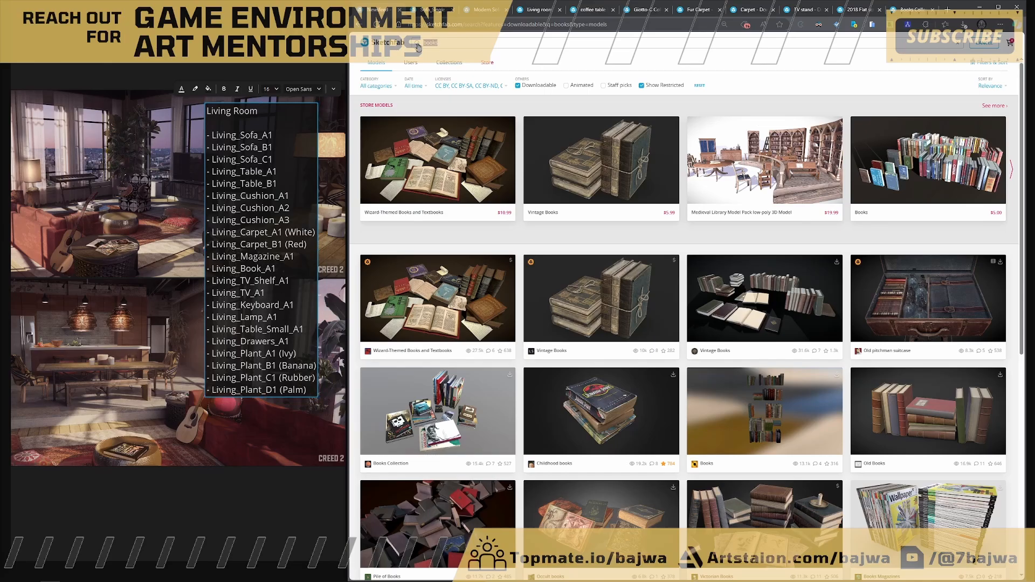
type("guitar")
key("Return")
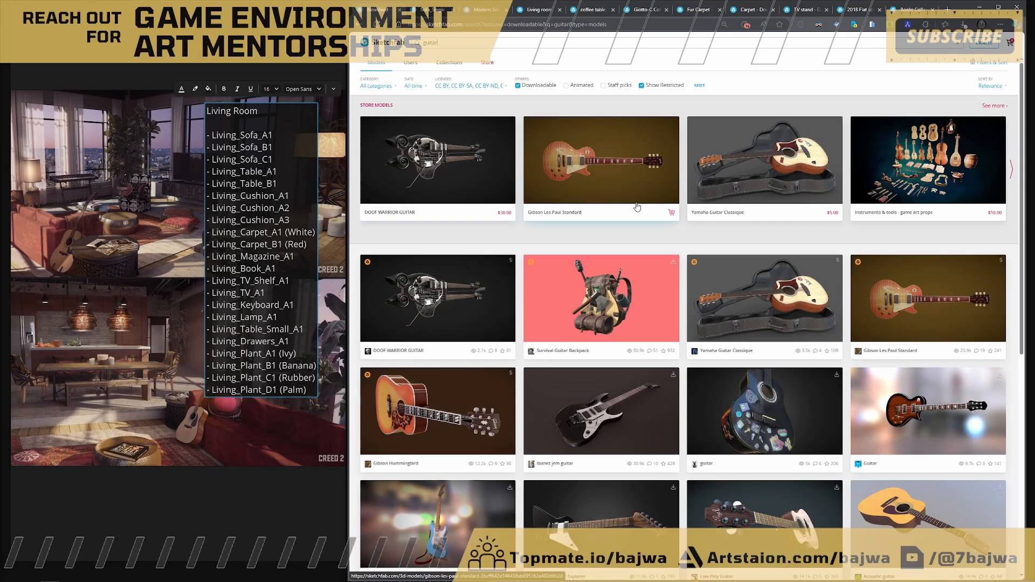
scroll(636, 207, "down", 8)
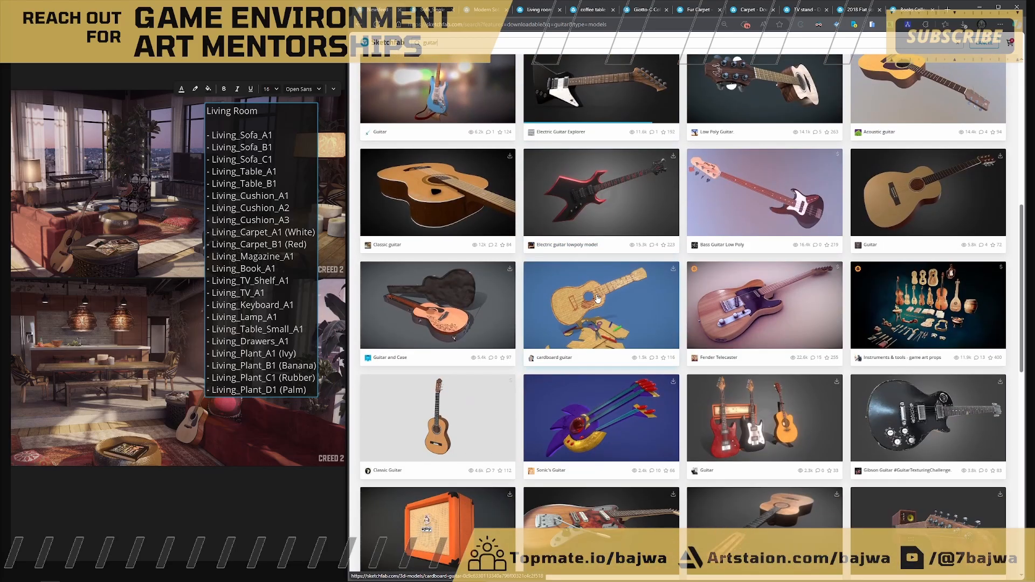
middle_click(461, 198)
- Look further through the guitar results and open the 5 guitars Homework 6 model in a background tab
scroll(467, 204, "down", 5)
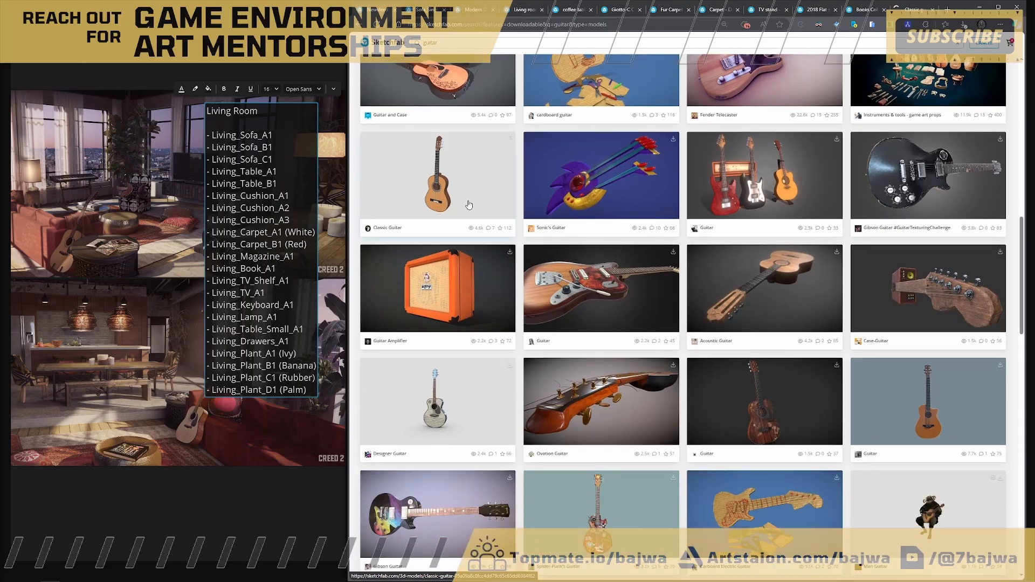
scroll(469, 204, "down", 4)
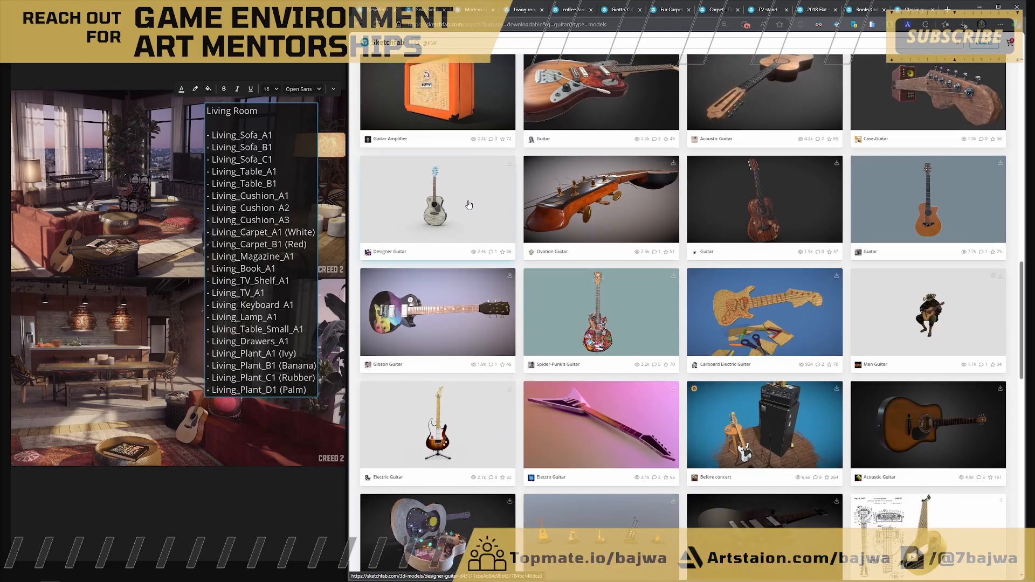
scroll(469, 205, "down", 4)
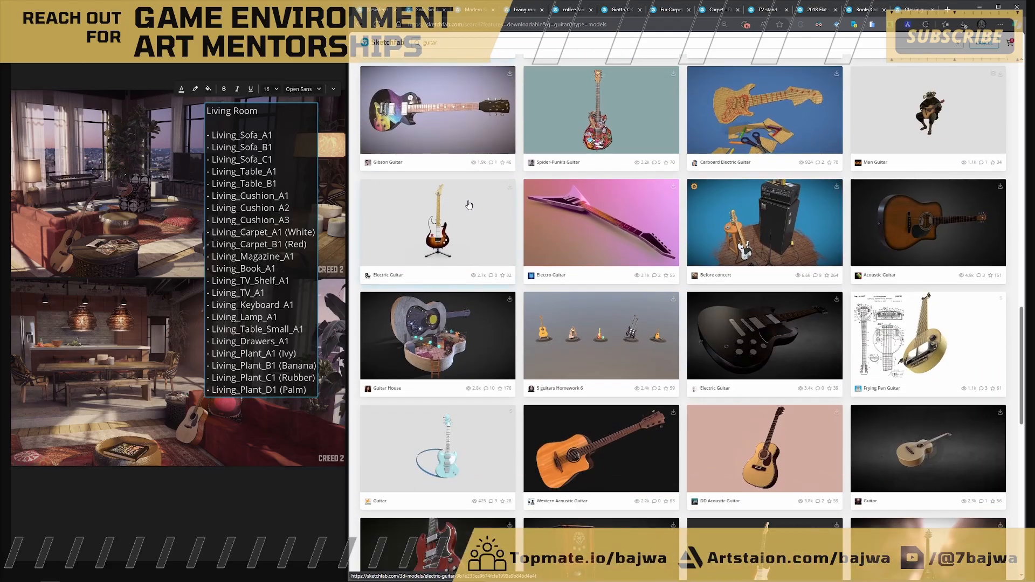
middle_click(600, 331)
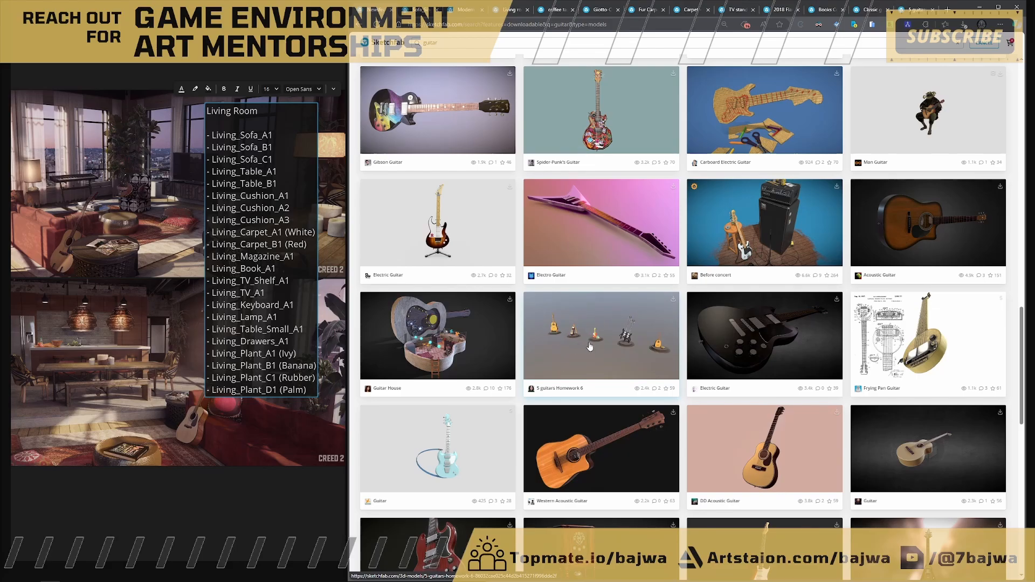
- Search the downloadable models for "keyboard"
scroll(590, 345, "up", 5)
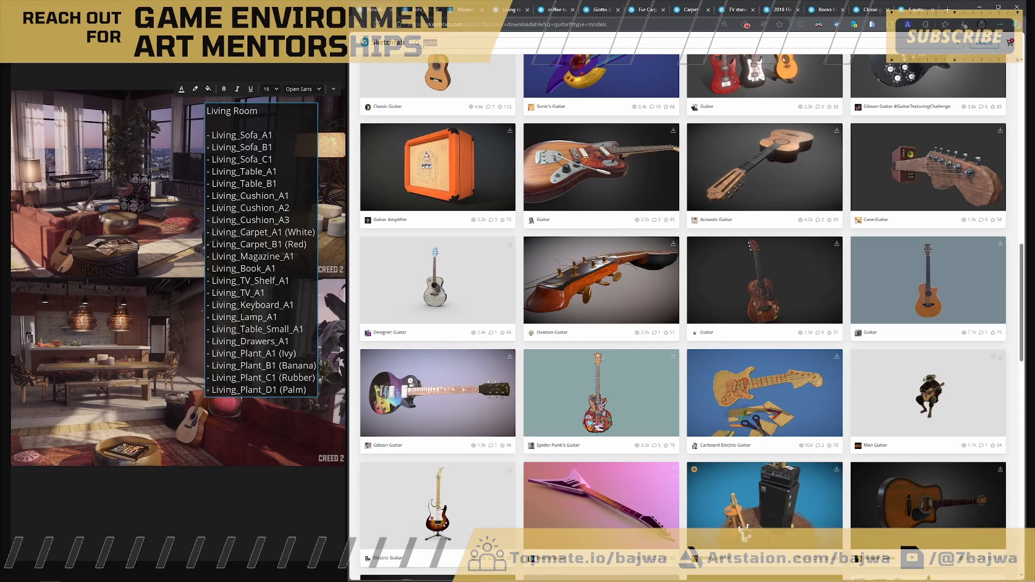
type("ke")
key("Return")
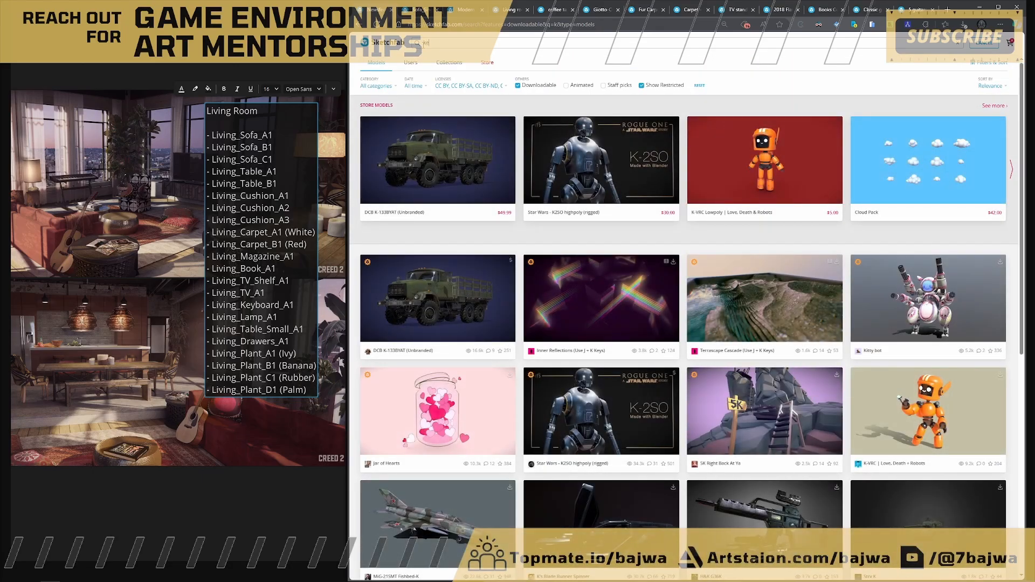
type("yboard")
key("Return")
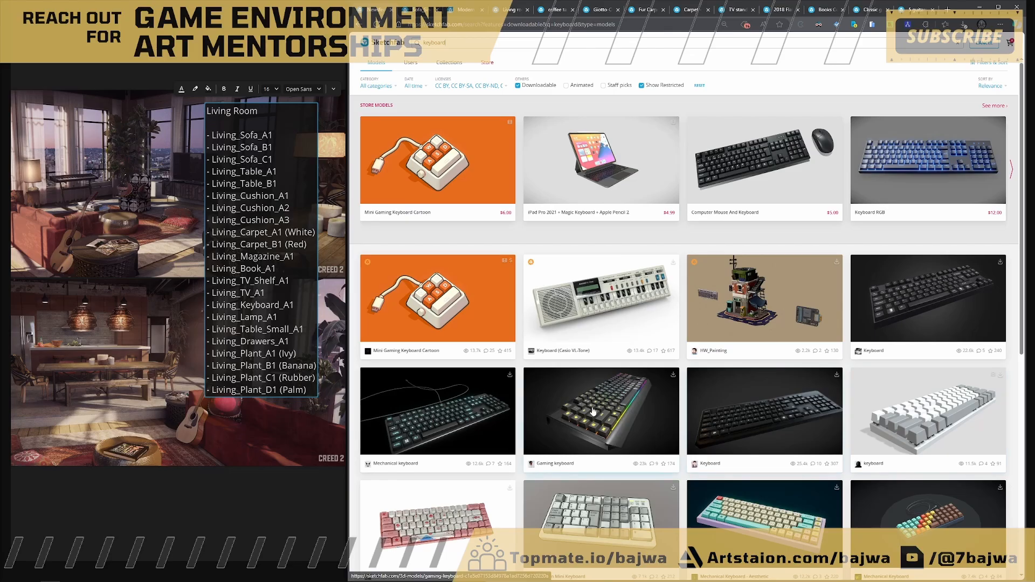
- Open the Yamaha Keyboard and Keyboard X-Stand models in background tabs, keeping only the Yamaha Keyboard tab
scroll(593, 410, "down", 5)
scroll(593, 411, "down", 4)
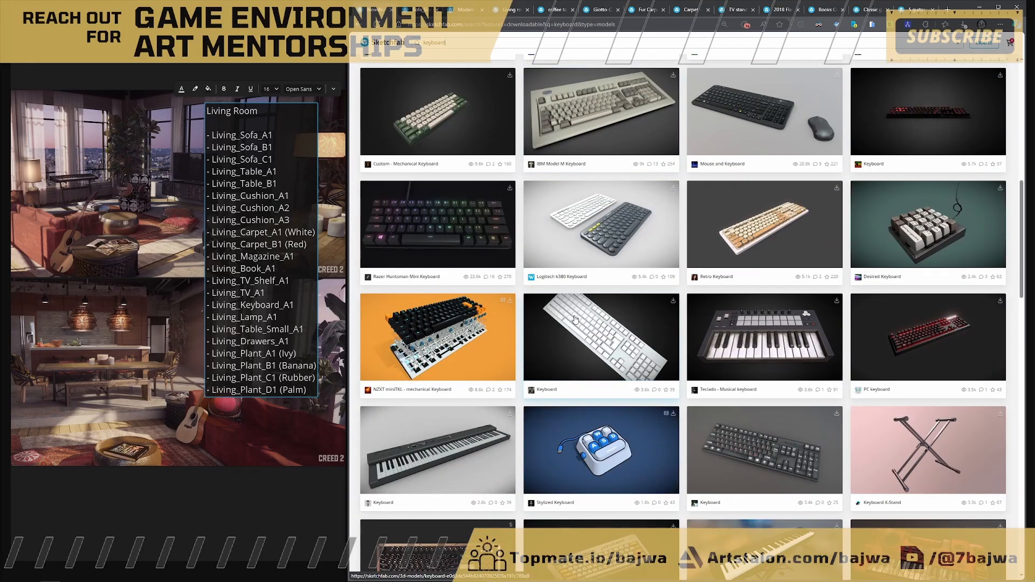
scroll(572, 319, "down", 1)
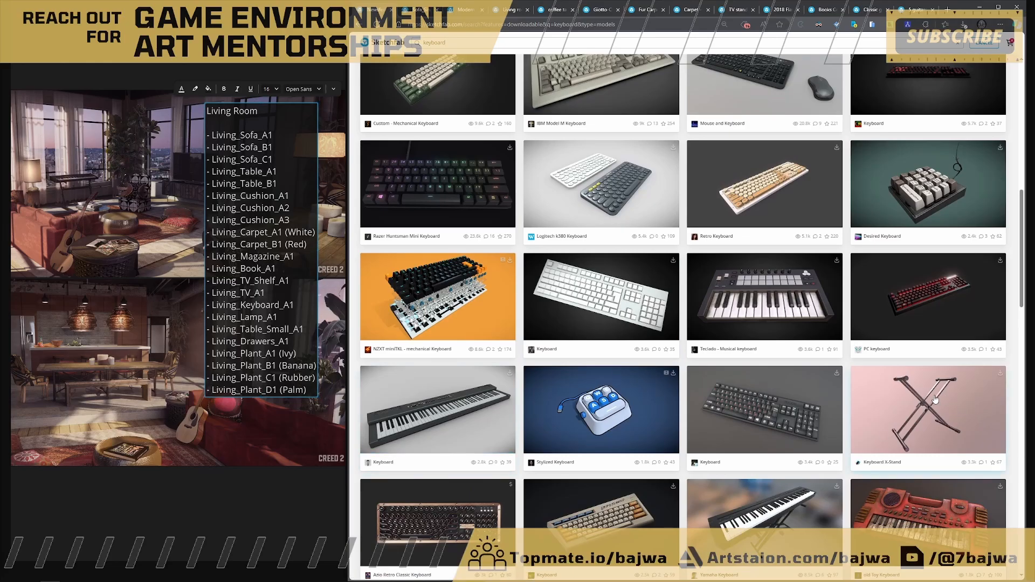
middle_click(935, 399)
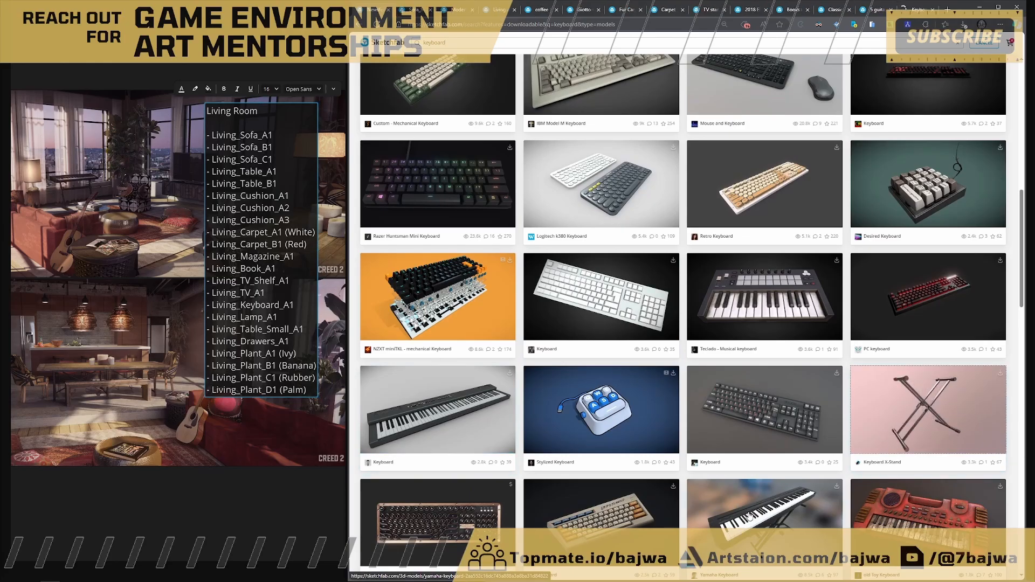
middle_click(762, 517)
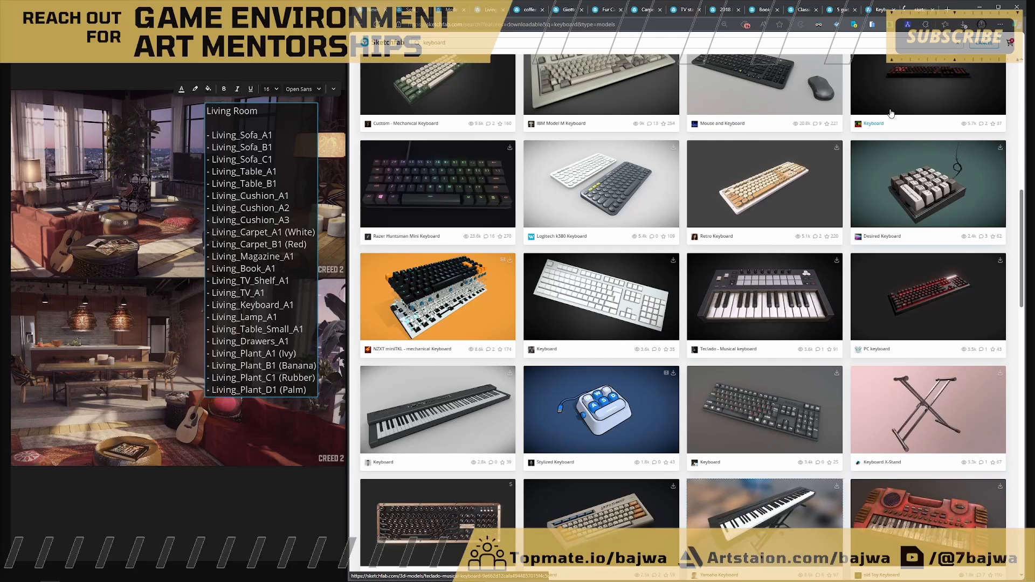
middle_click(879, 16)
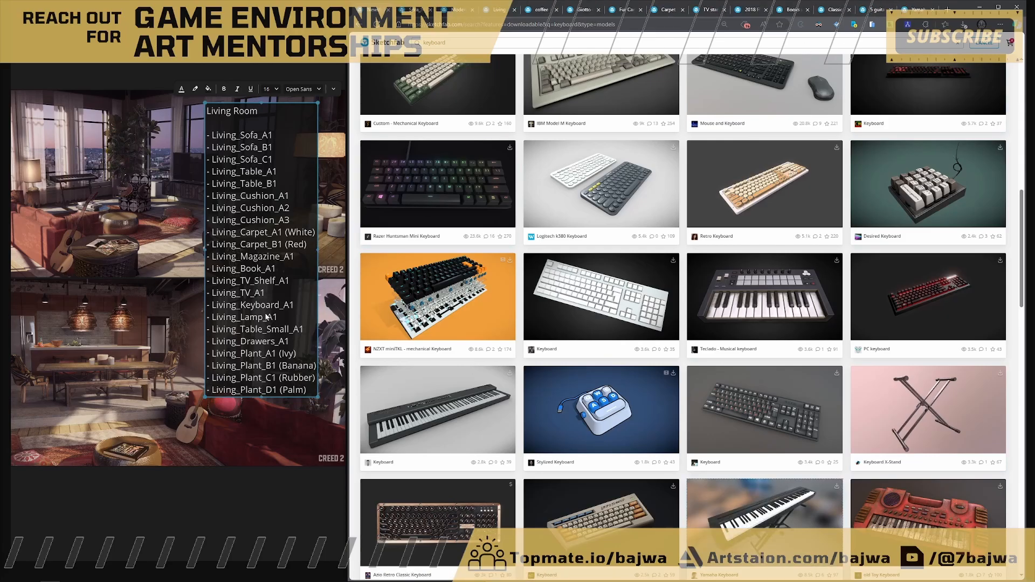
- Search the downloadable models for "lamp", look through the results and refine the search to "lamp living room"
scroll(267, 318, "up", 5)
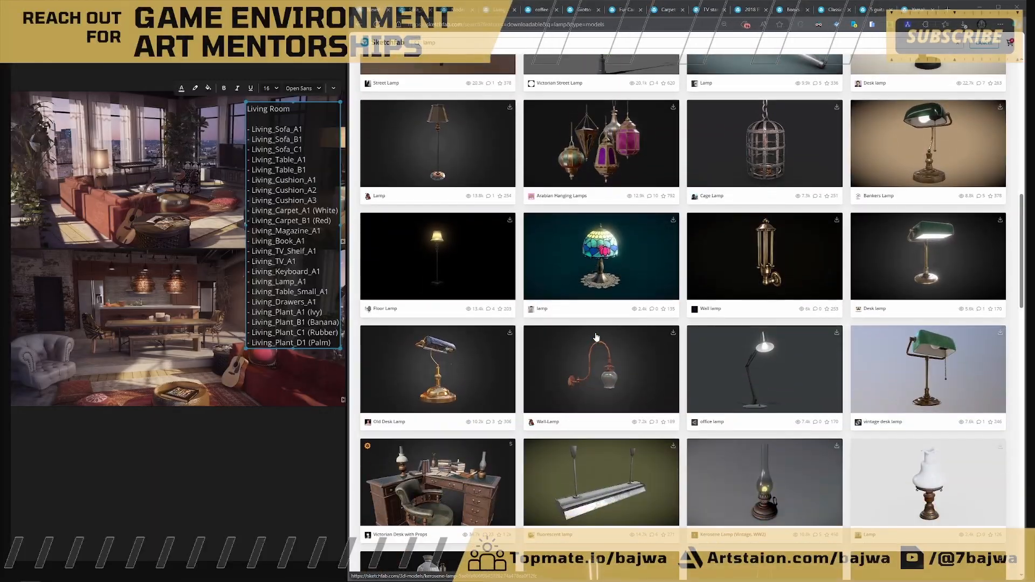
scroll(596, 337, "down", 5)
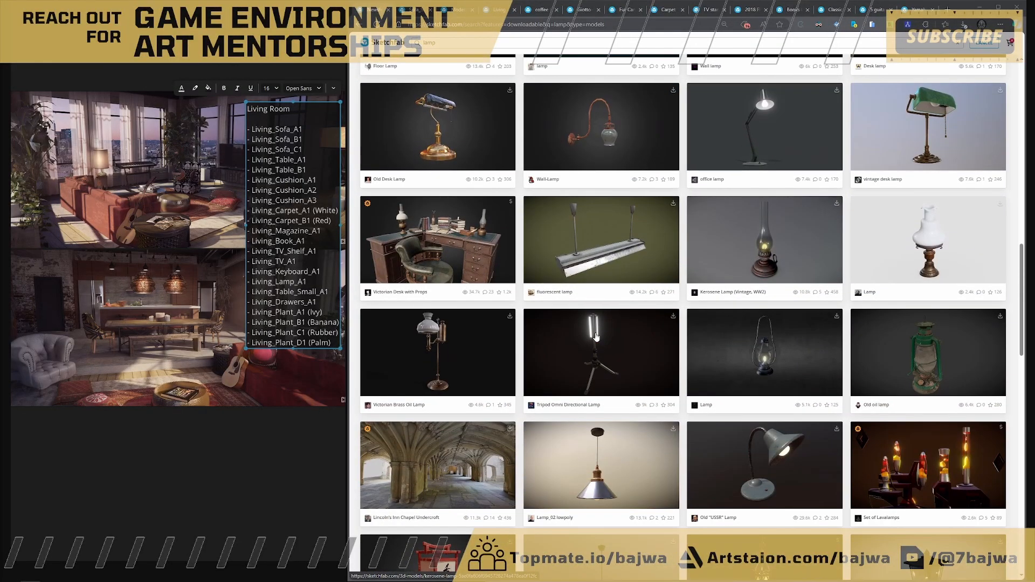
scroll(597, 336, "up", 15)
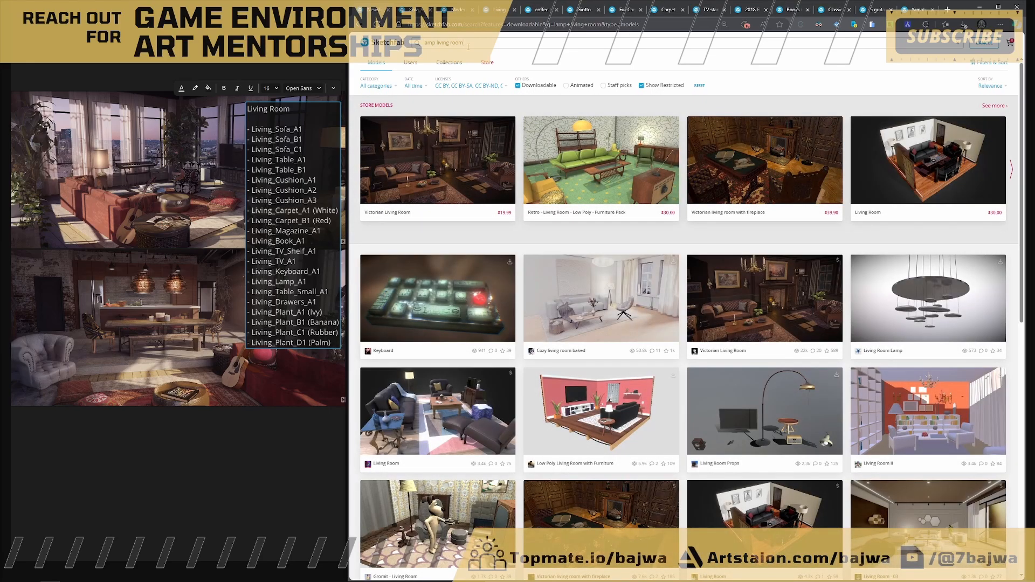
- Open the Table Lamp ( FREE ) and Drum shade floor lamp models from the living room lamp results in separate background tabs
scroll(720, 356, "down", 2)
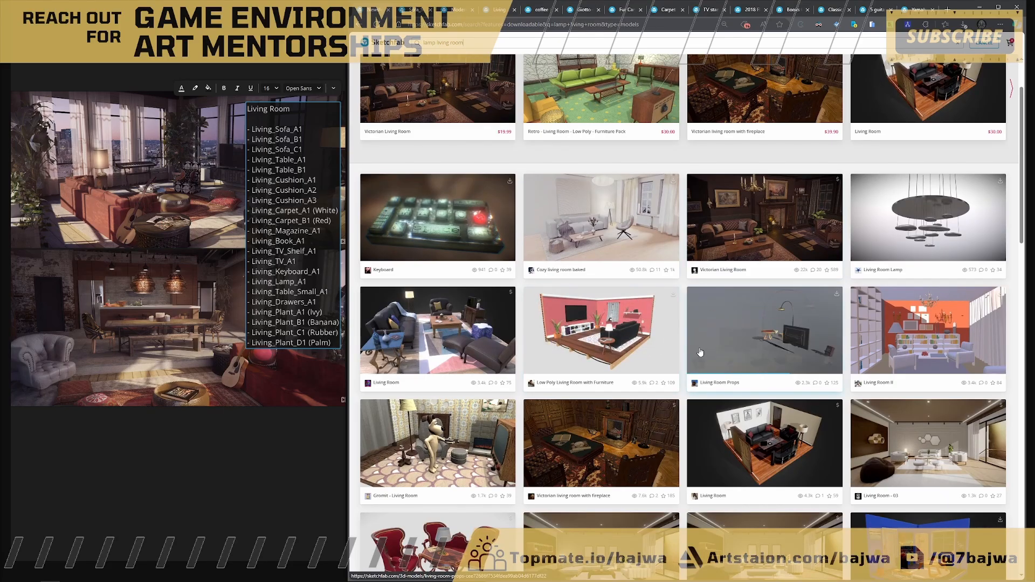
scroll(721, 350, "down", 5)
scroll(669, 342, "down", 3)
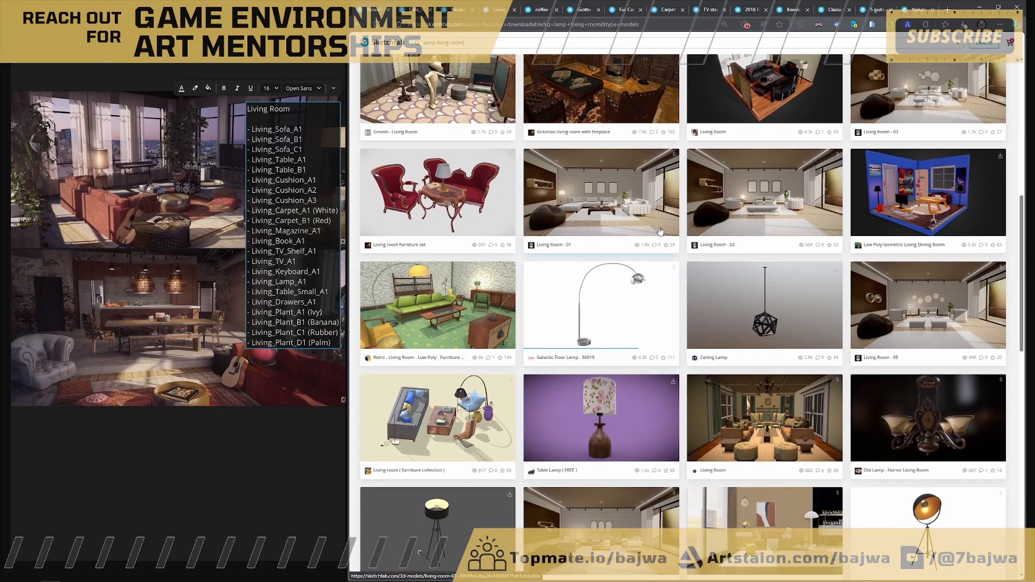
scroll(579, 368, "down", 2)
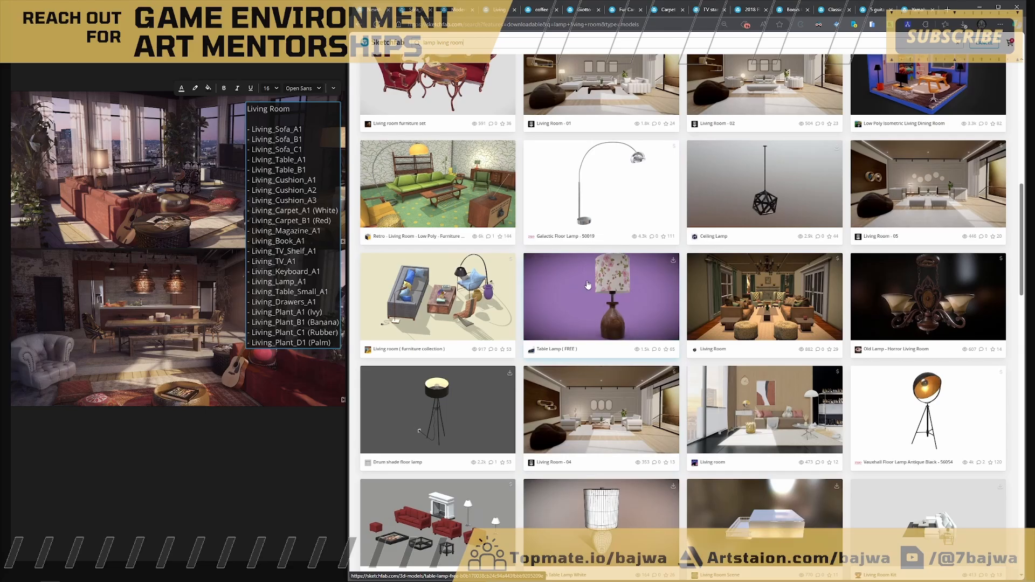
middle_click(585, 283)
middle_click(441, 396)
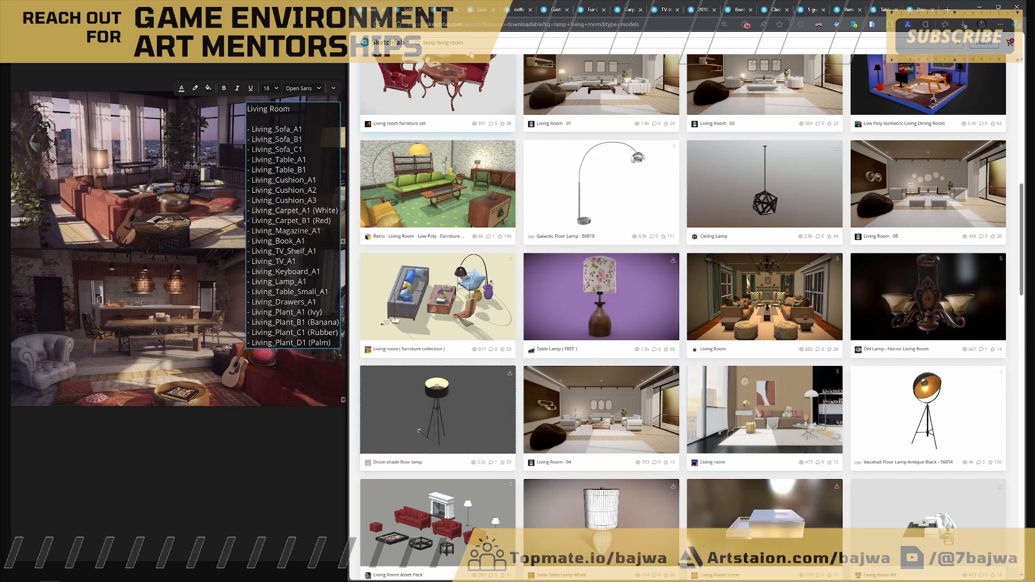
- Search for "drawers", compare the results with the reference images and open the dark wooden Chest of drawers model in a background tab
left_click_drag(464, 44, 411, 43)
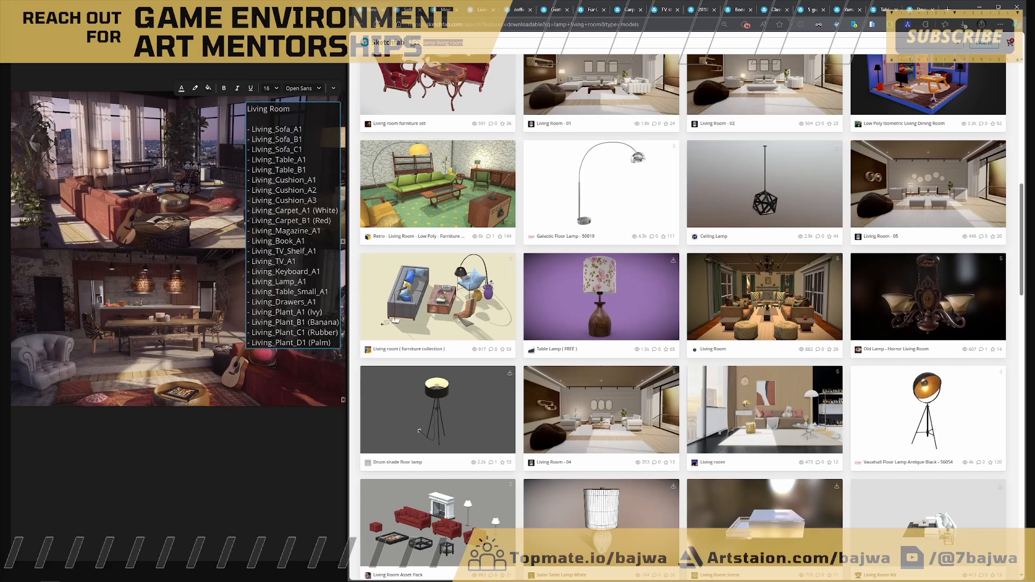
type("drawers")
key("Return")
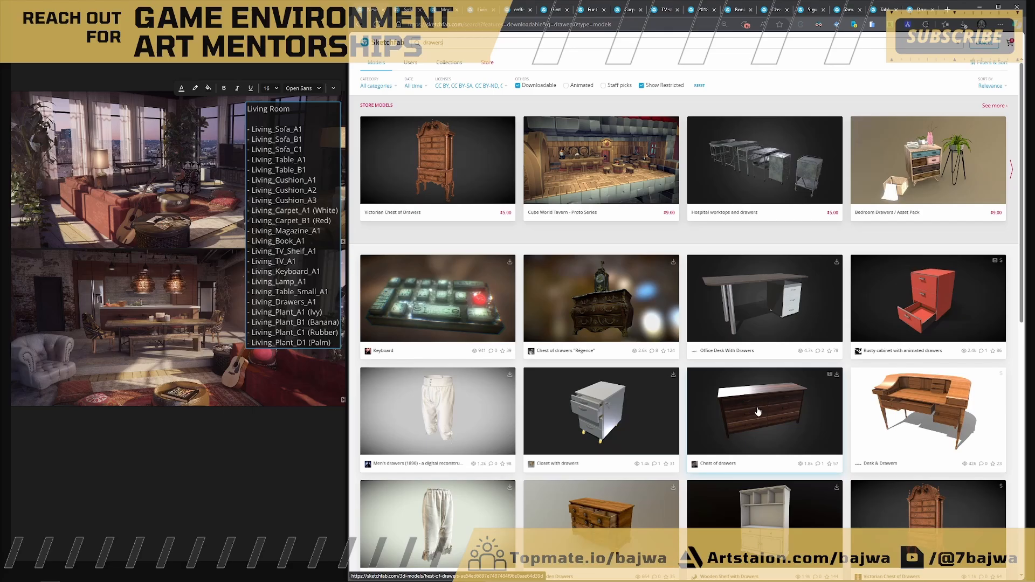
scroll(92, 280, "down", 2)
middle_click_drag(59, 251, 74, 259)
scroll(75, 259, "up", 2)
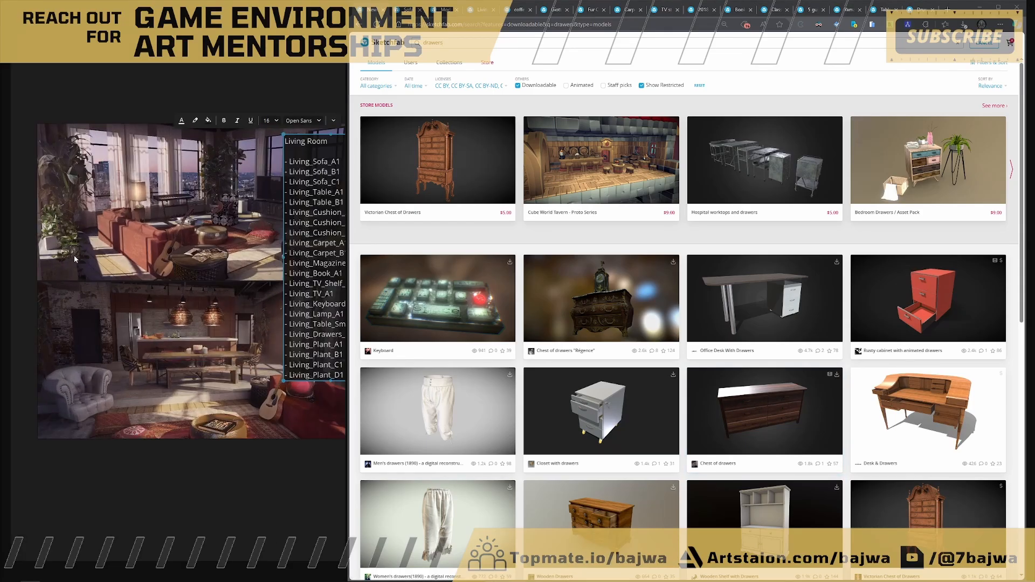
middle_click(769, 426)
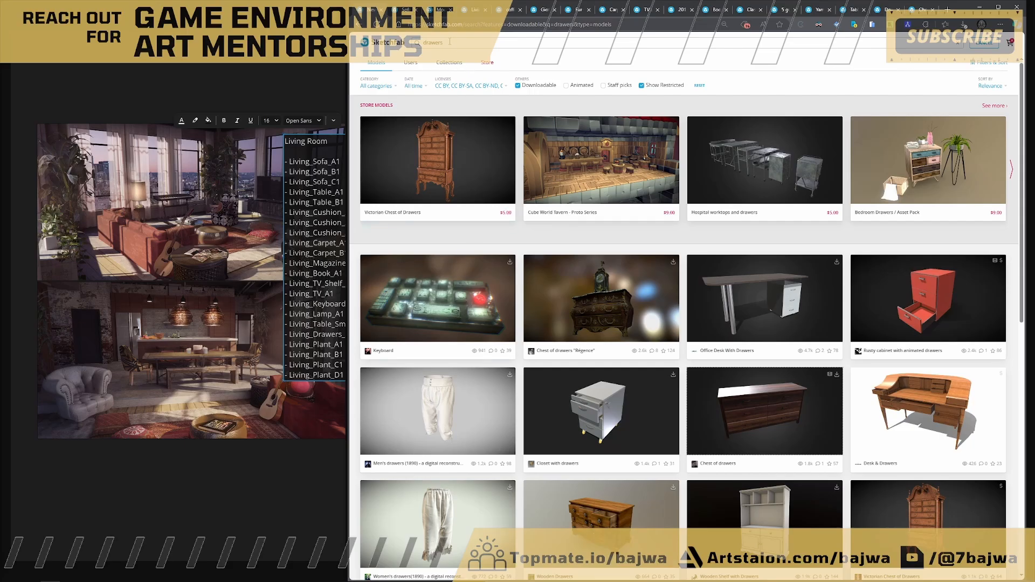
- Search the downloadable models for "plants" and look through the results for plants matching the reference images
left_click(418, 47)
type("pla")
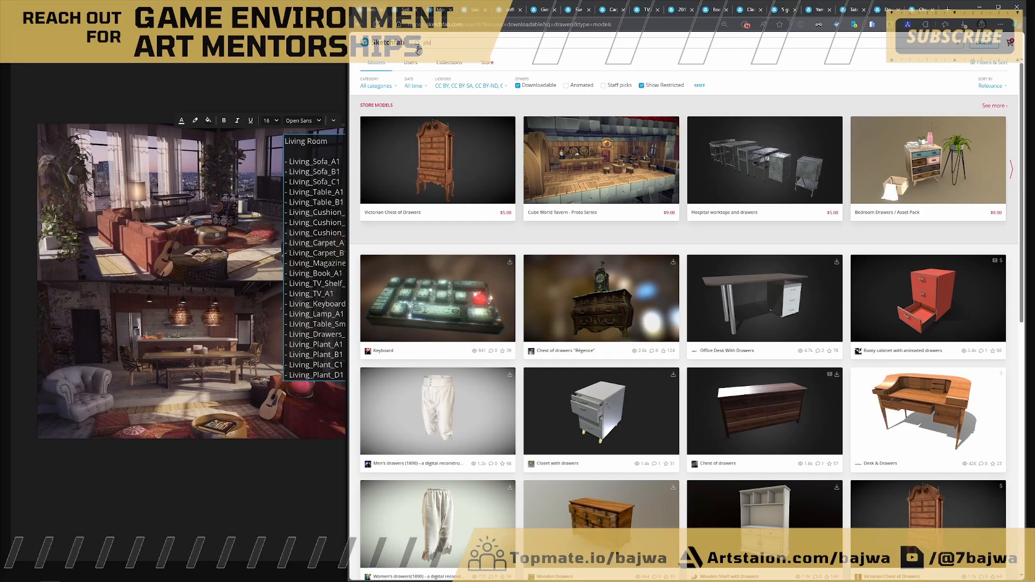
type("nts")
key("Return")
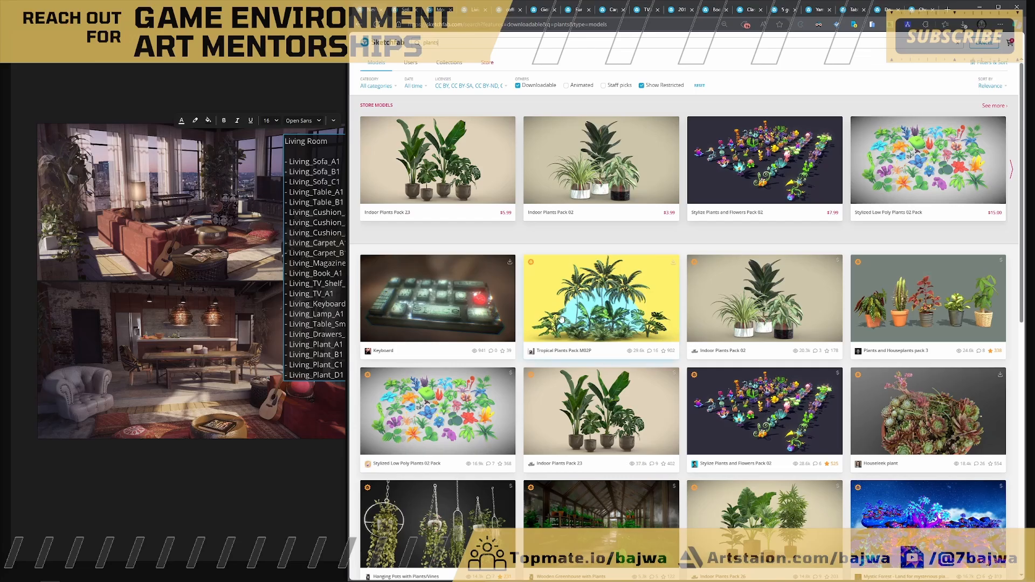
scroll(546, 337, "down", 3)
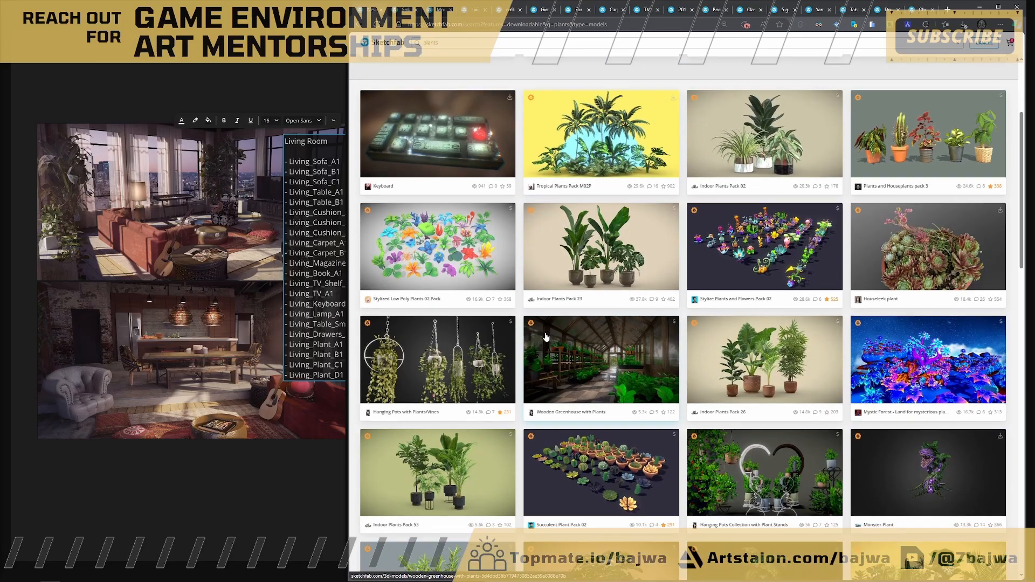
scroll(546, 337, "down", 4)
scroll(545, 336, "down", 2)
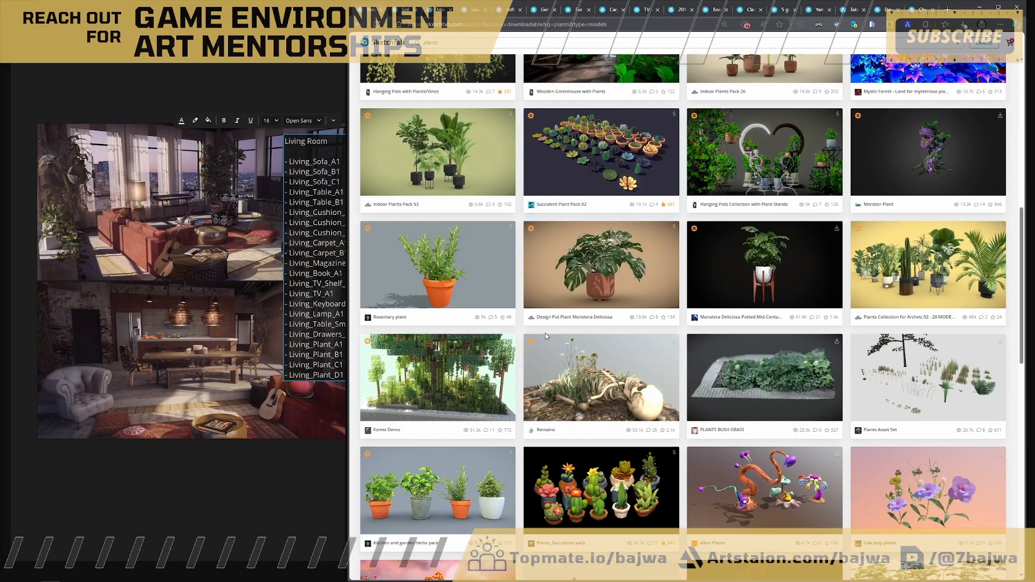
scroll(545, 335, "down", 2)
scroll(545, 337, "down", 6)
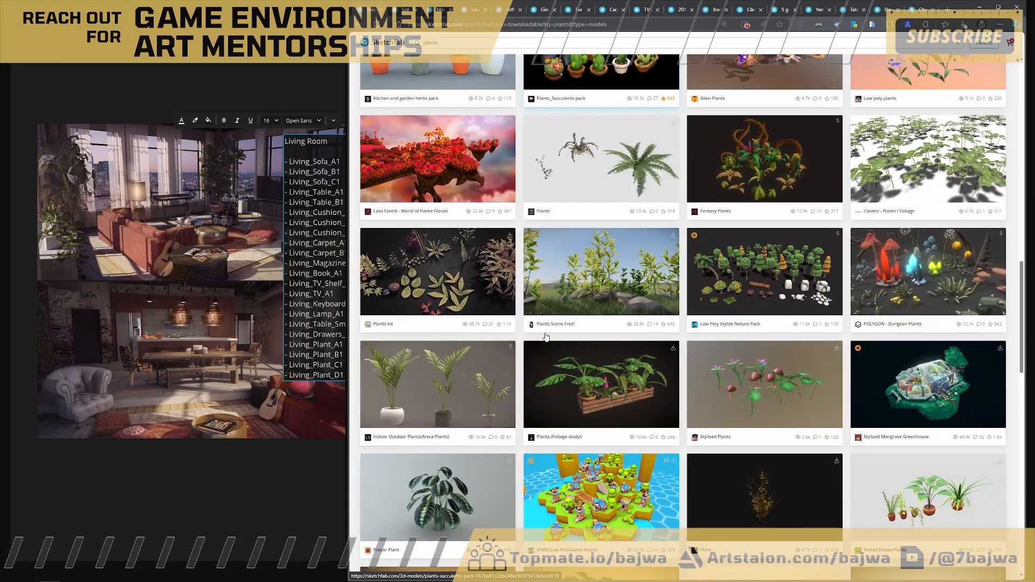
scroll(547, 337, "down", 4)
scroll(547, 337, "down", 4)
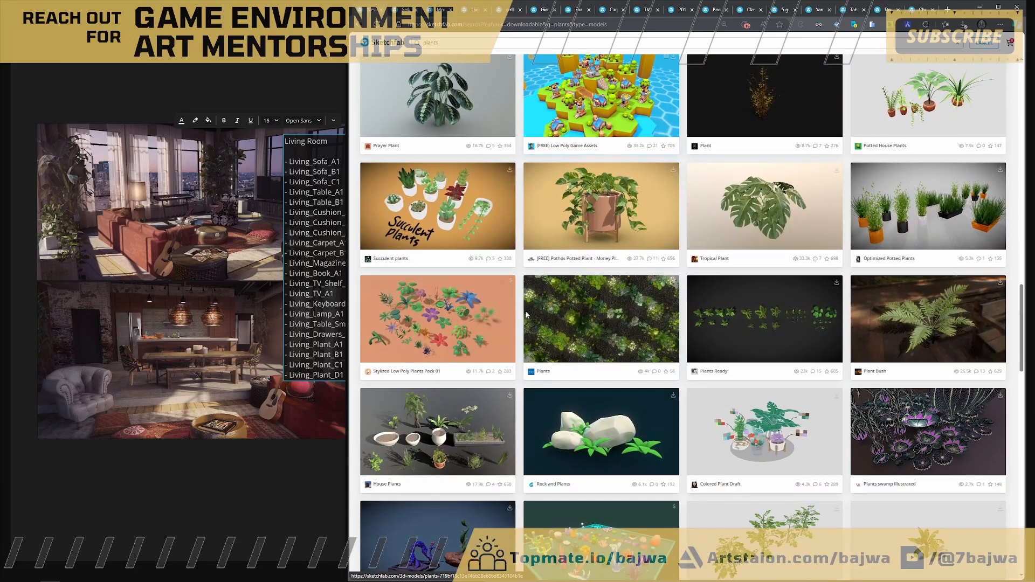
scroll(544, 336, "down", 3)
scroll(538, 331, "down", 5)
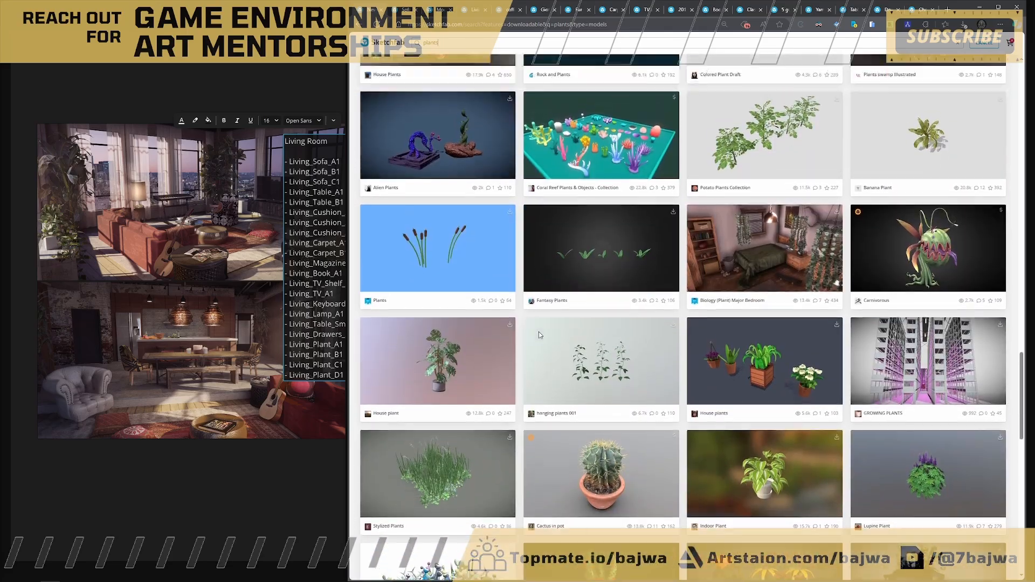
scroll(539, 332, "up", 5)
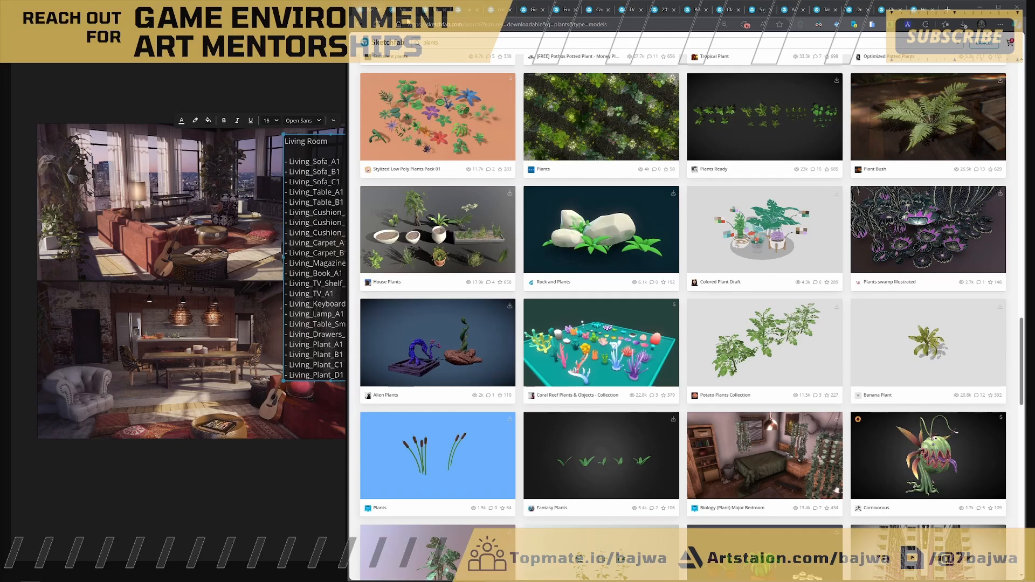
- Open the Sofa_Single model's download options to review its formats, and move the browser window out of the way
left_click(394, 10)
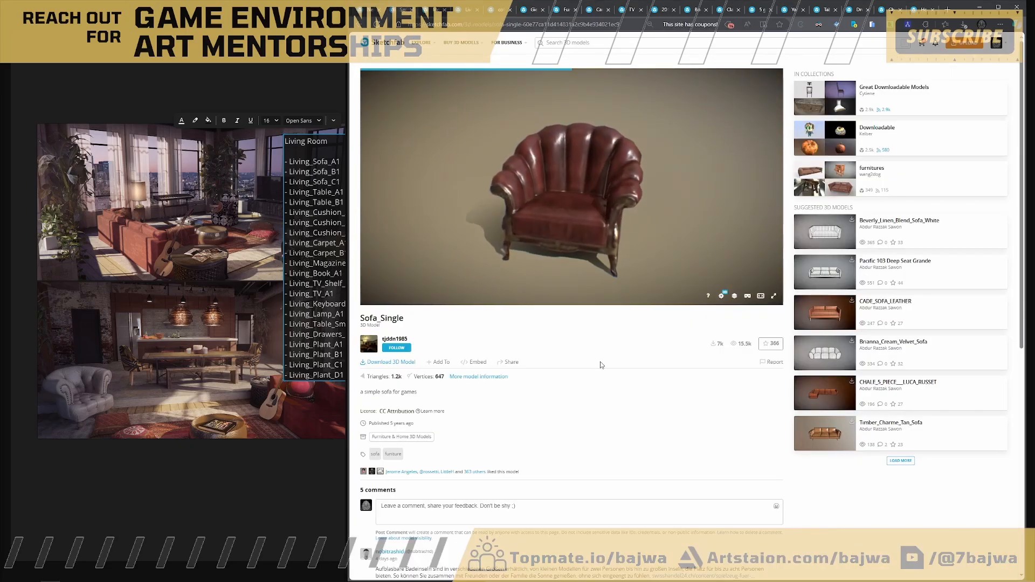
left_click(407, 362)
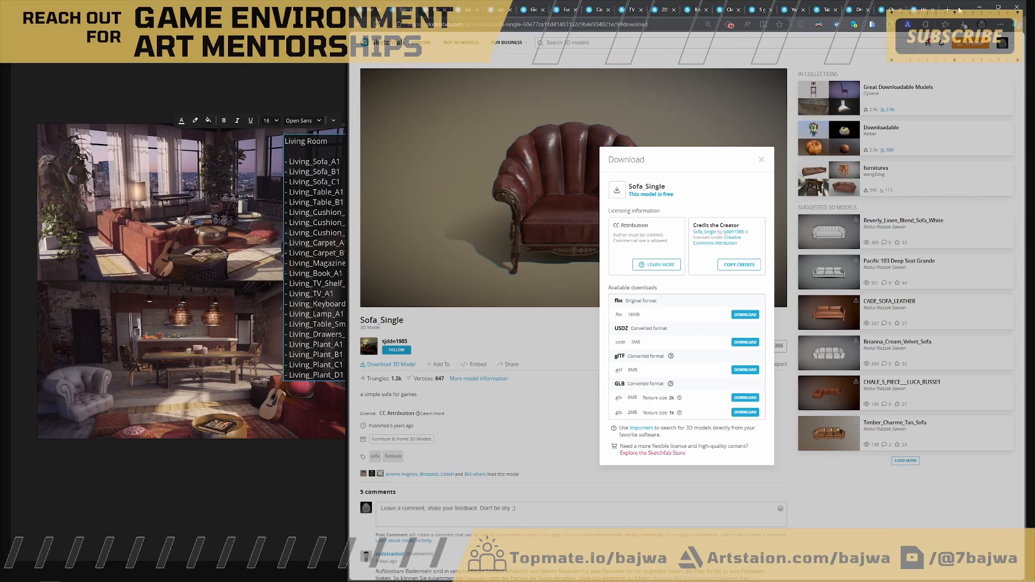
left_click_drag(960, 10, 1034, 67)
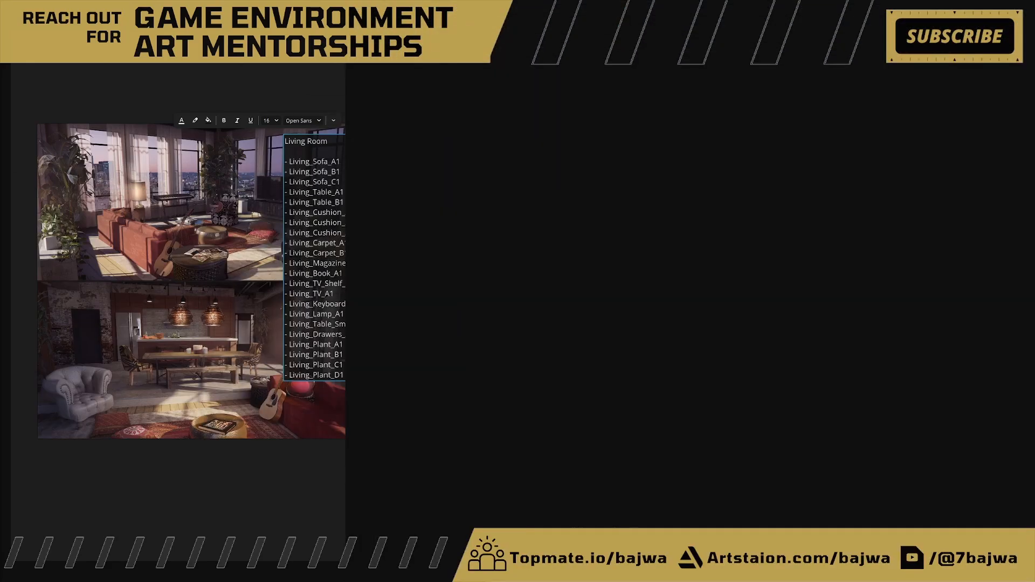
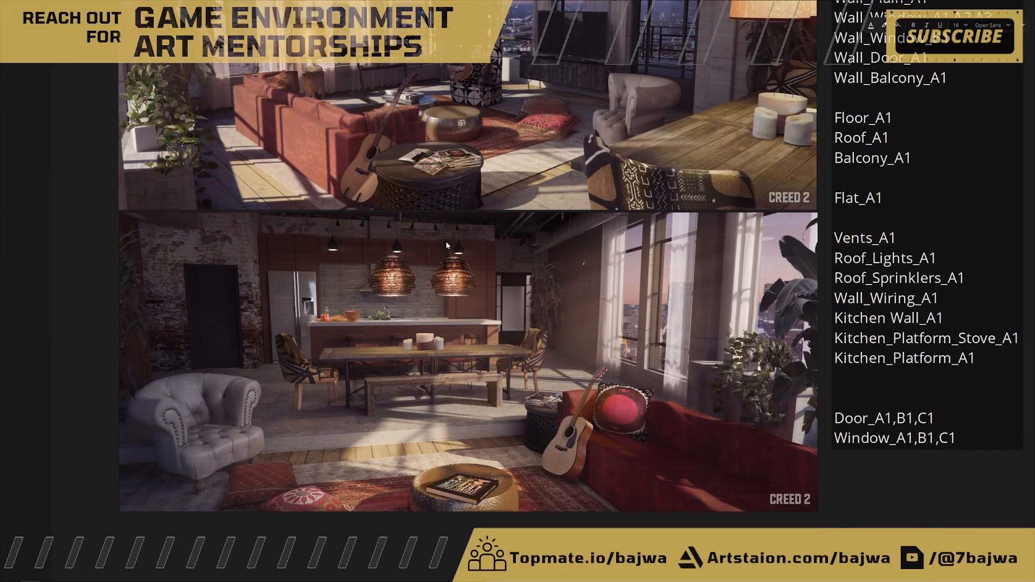
- Switch to Blender, place the reference board over the empty viewport and frame the Creed 2 kitchen image in it
key("ctrl+f")
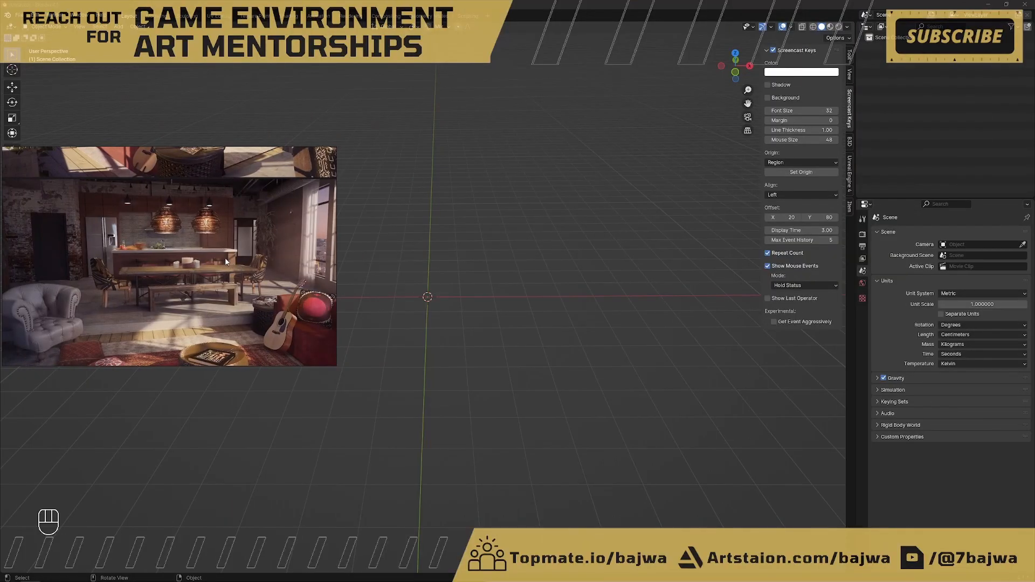
mouse_move(170, 244)
middle_mouse_down()
mouse_move(199, 247)
mouse_move(185, 234)
middle_mouse_up()
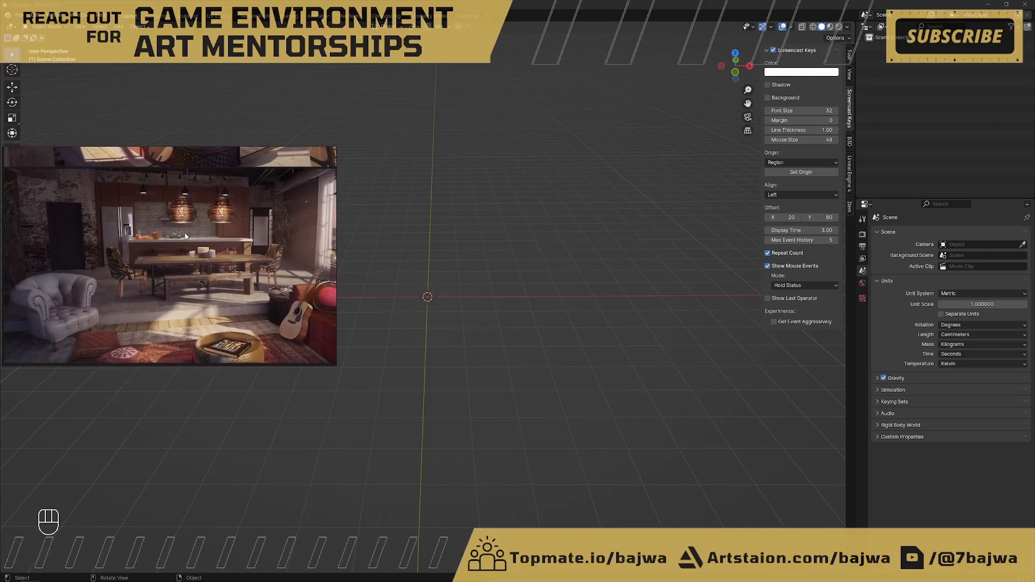
right_click_drag(145, 260, 163, 196)
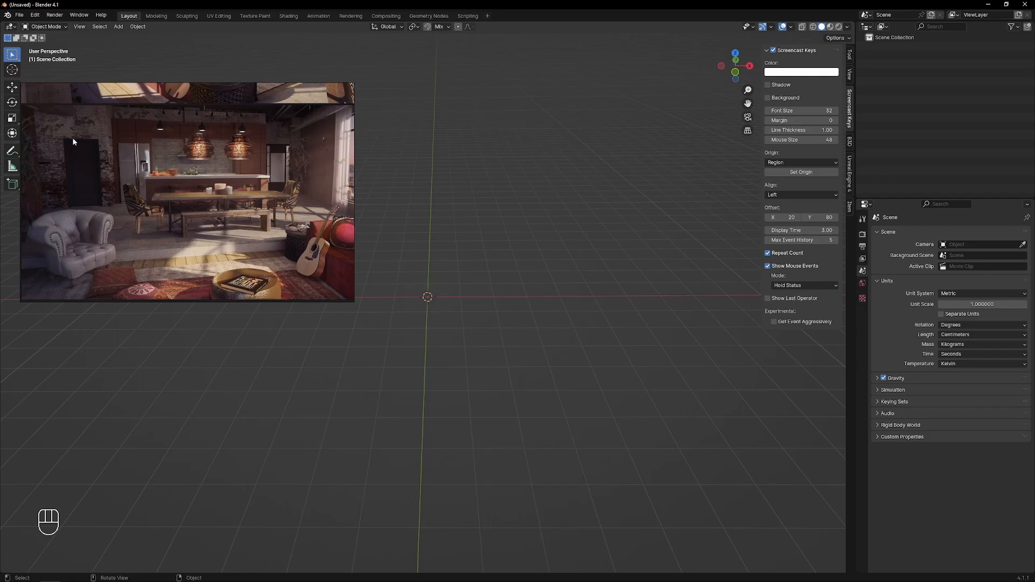
middle_click_drag(124, 141, 107, 167)
scroll(108, 148, "up", 2)
scroll(153, 169, "up", 2)
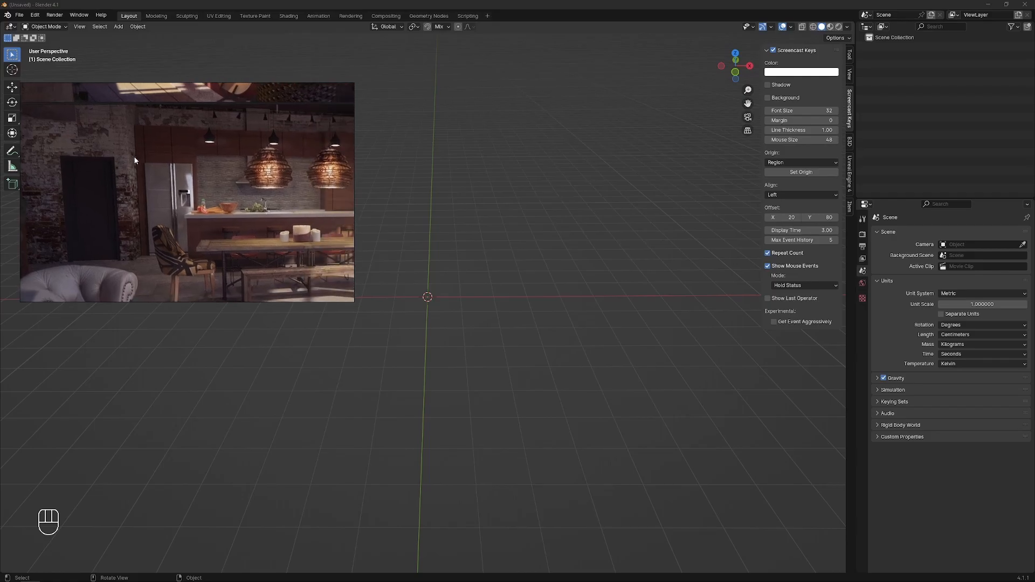
scroll(194, 186, "down", 2)
scroll(155, 179, "down", 2)
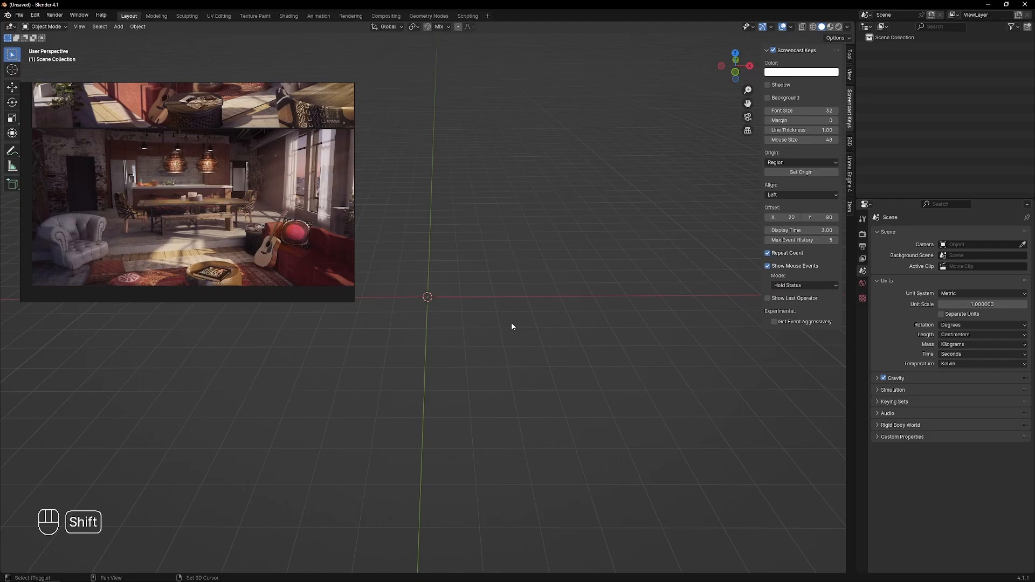
- Add a mesh plane at the world origin and display its transform properties
key("shift+a")
mouse_move(511, 335)
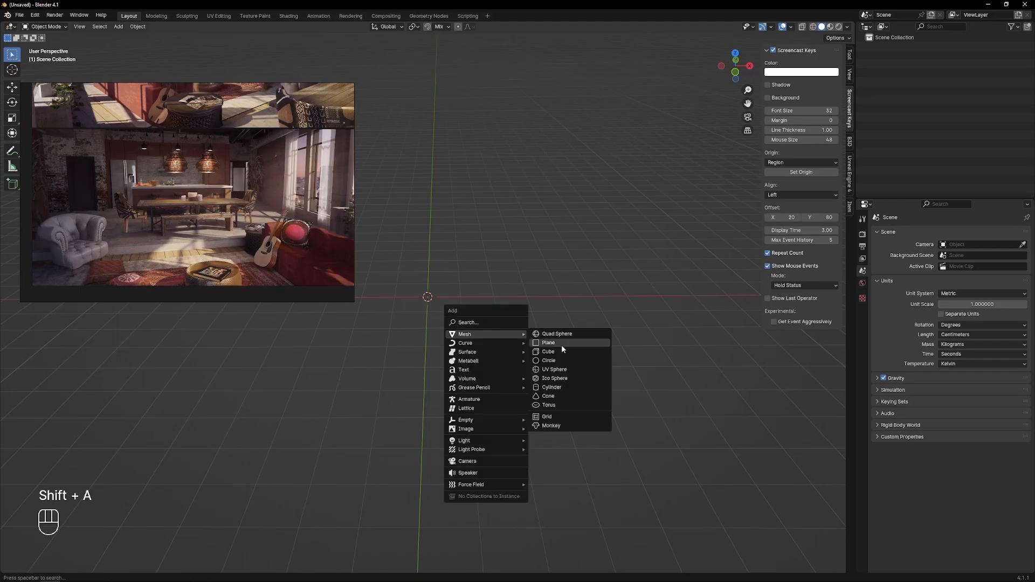
left_click(547, 338)
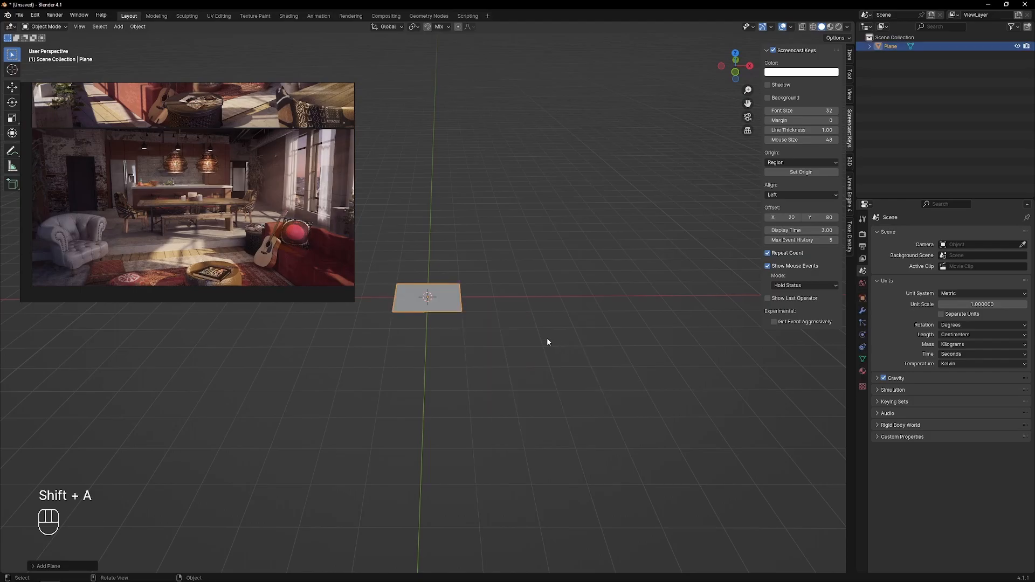
left_click(850, 60)
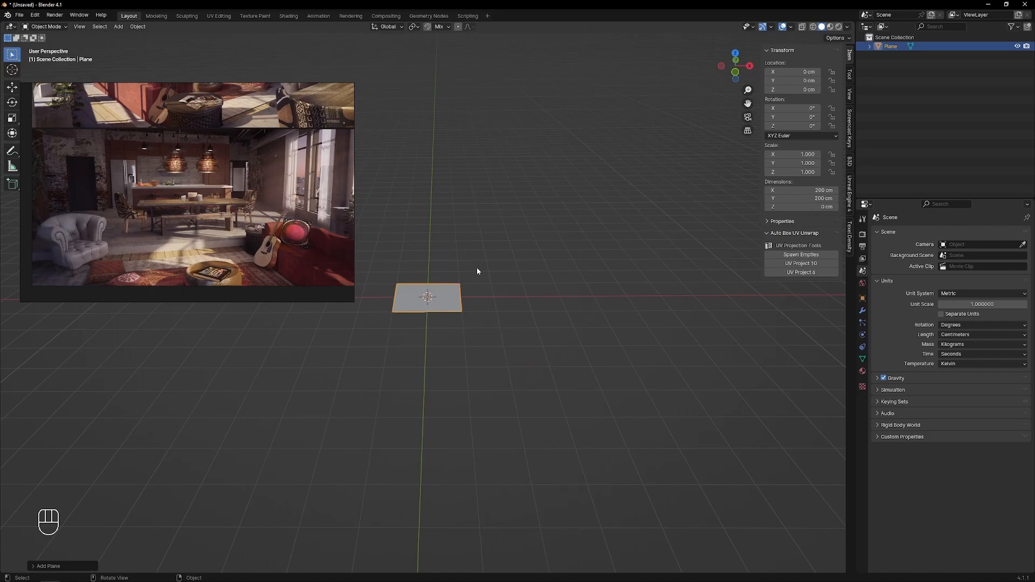
- Stand the plane upright by rotating it 90° about X, with its lower edge at floor level, and apply its transforms
middle_click_drag(476, 268, 474, 269)
key("r")
type("x")
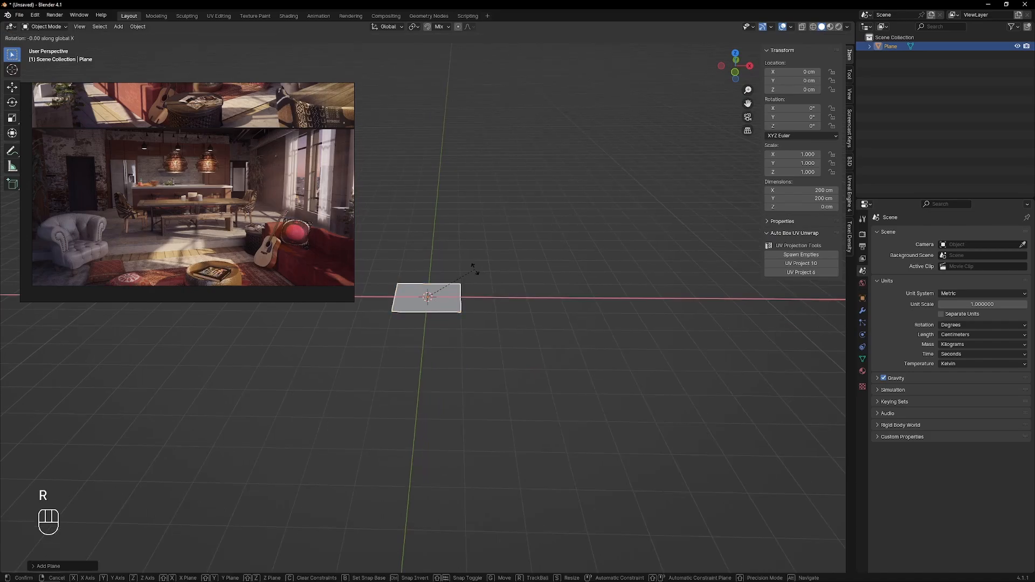
type("90")
key("Return")
key("F15")
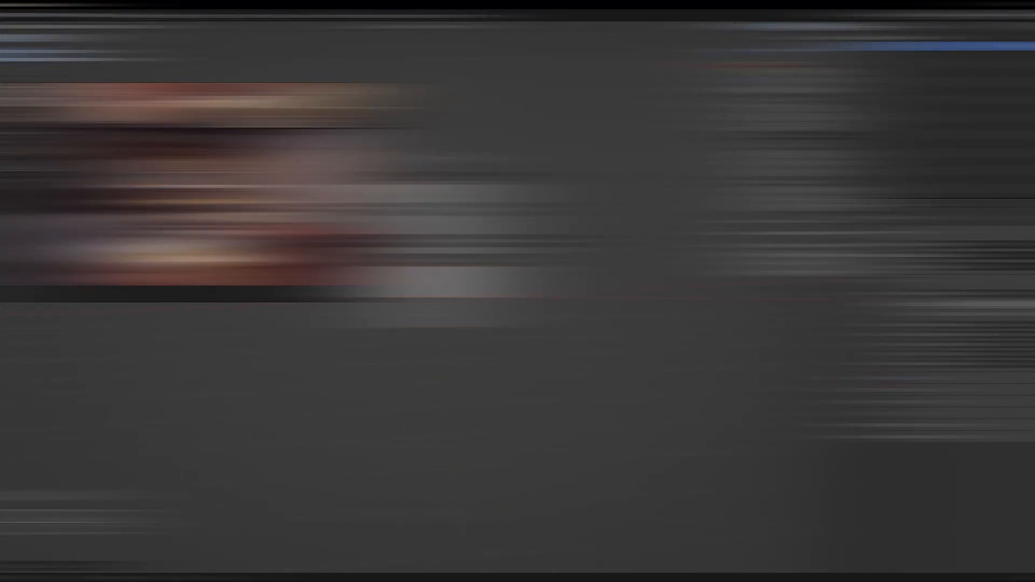
key("ctrl+a")
left_click(529, 209)
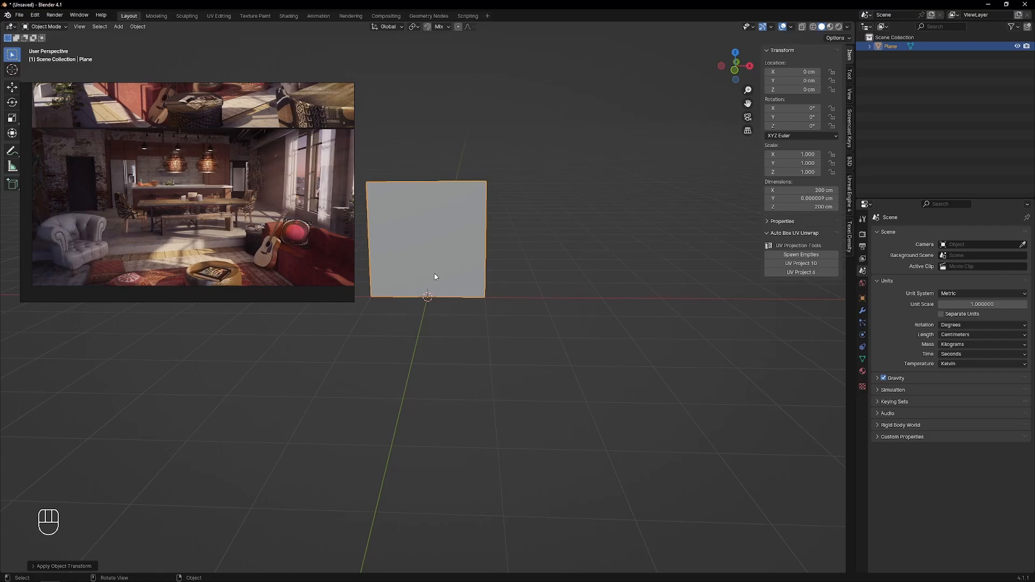
- Move the upright plane 100 cm along X so its lower corner meets the world origin, and apply its location
type("g")
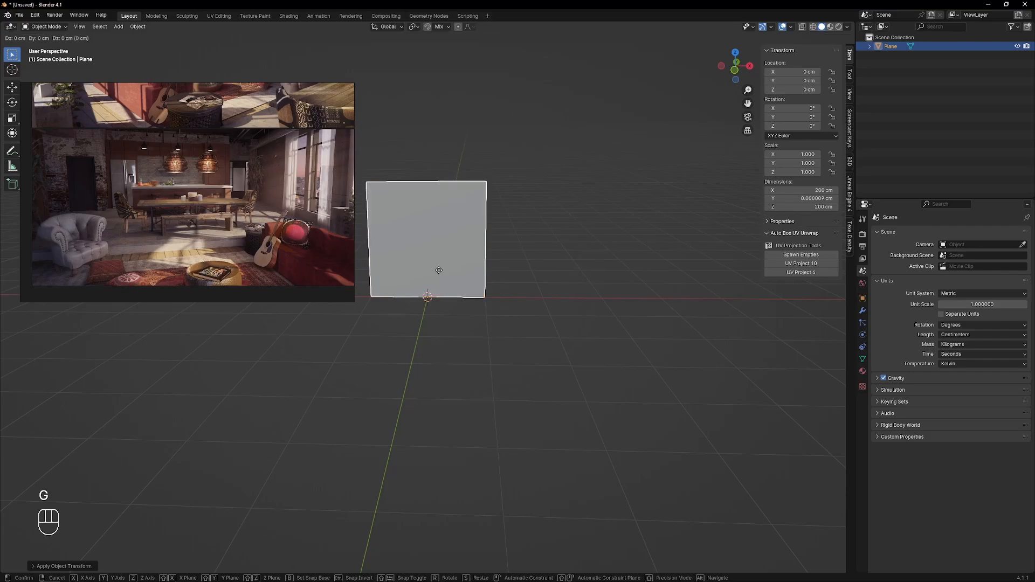
type("x100")
key("Return")
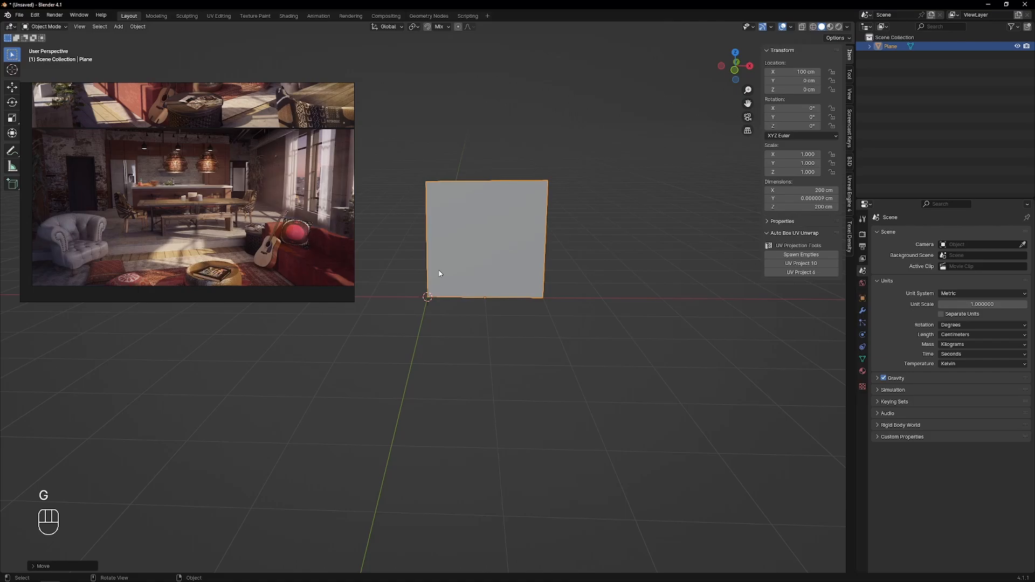
key("ctrl+a")
left_click(518, 284)
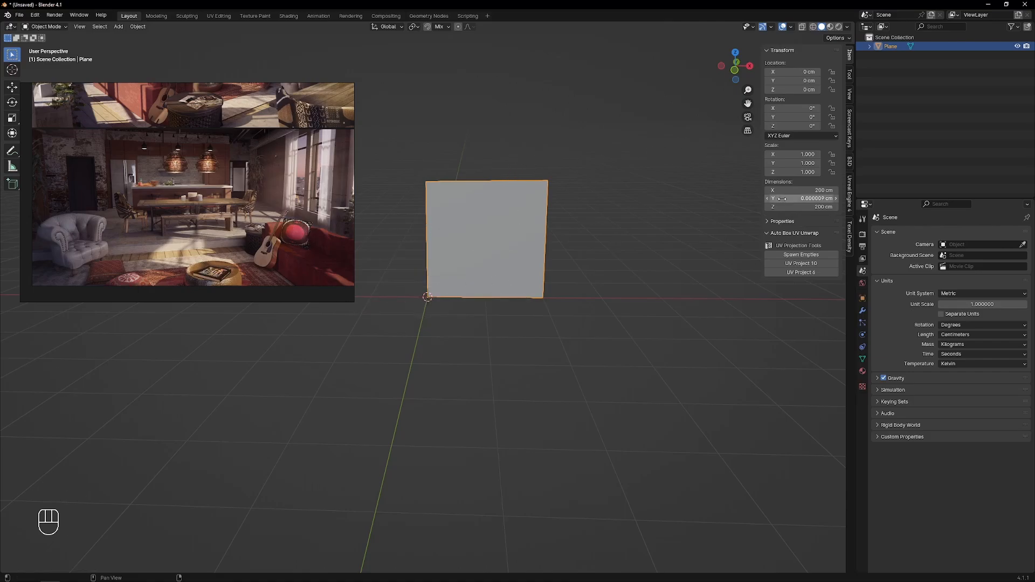
- Set the upright plane's Z dimension to 300 cm
left_click(809, 206)
type("300")
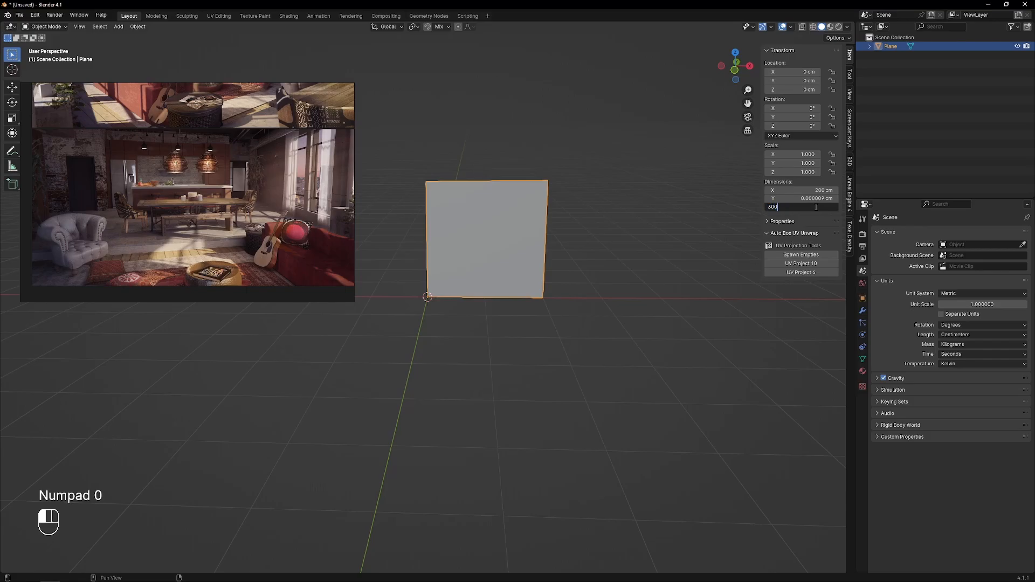
key("Return")
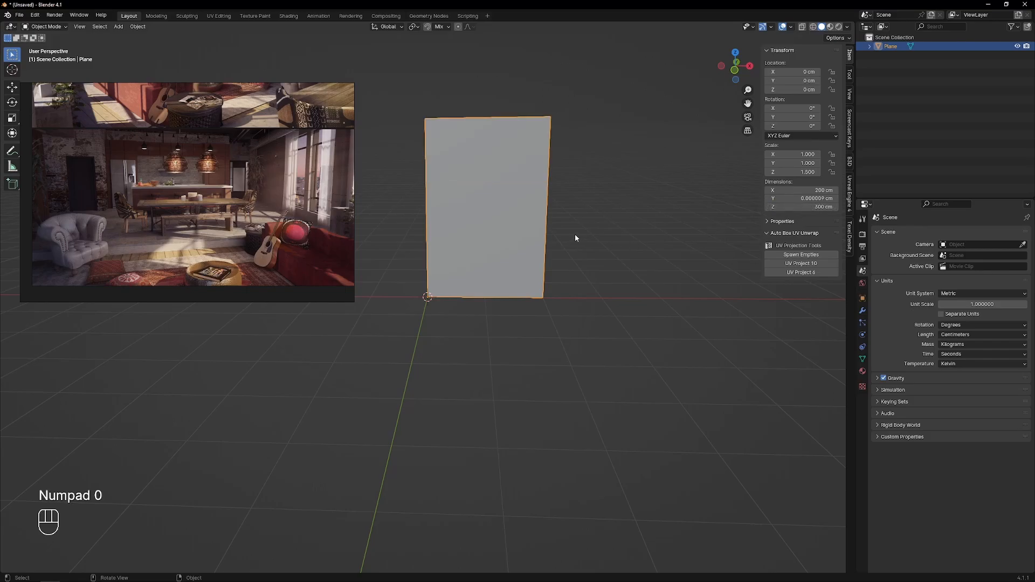
- Examine the kitchen wall, doors and fridge in the reference image and compare their proportions with the wall plane
middle_click_drag(576, 237, 510, 246)
middle_click_drag(119, 186, 149, 178)
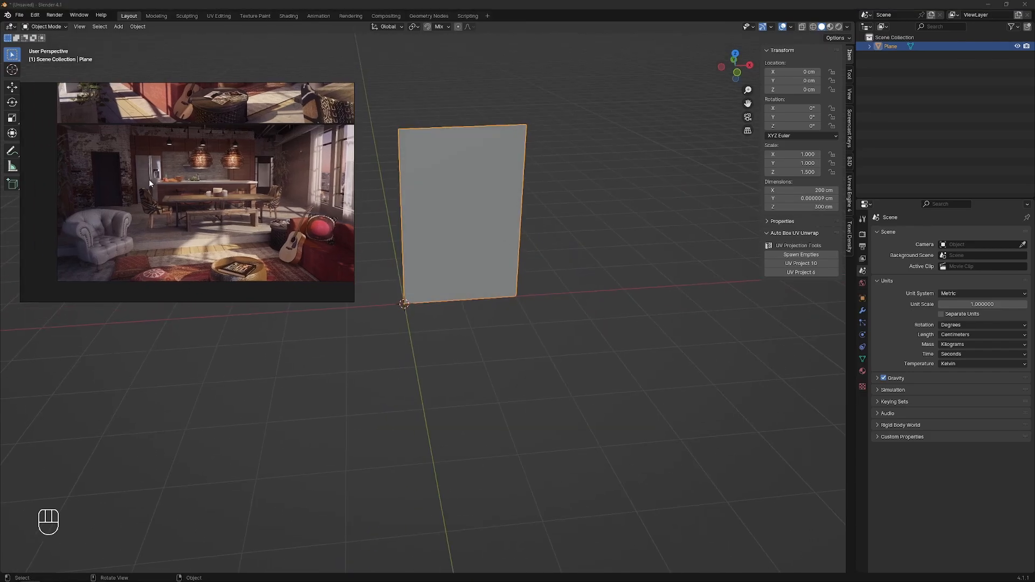
scroll(161, 176, "down", 4)
scroll(190, 164, "up", 4)
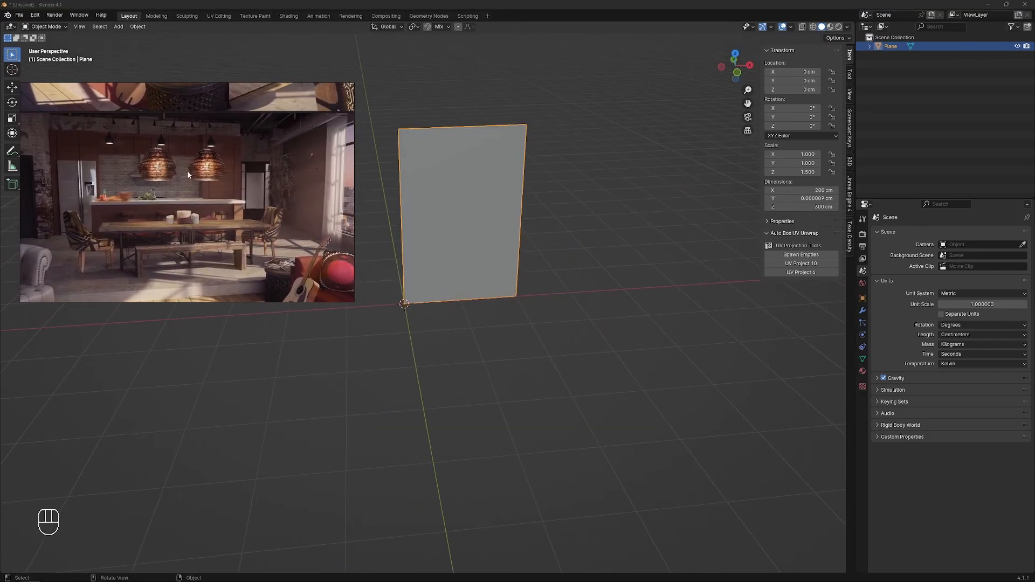
scroll(190, 220, "up", 2)
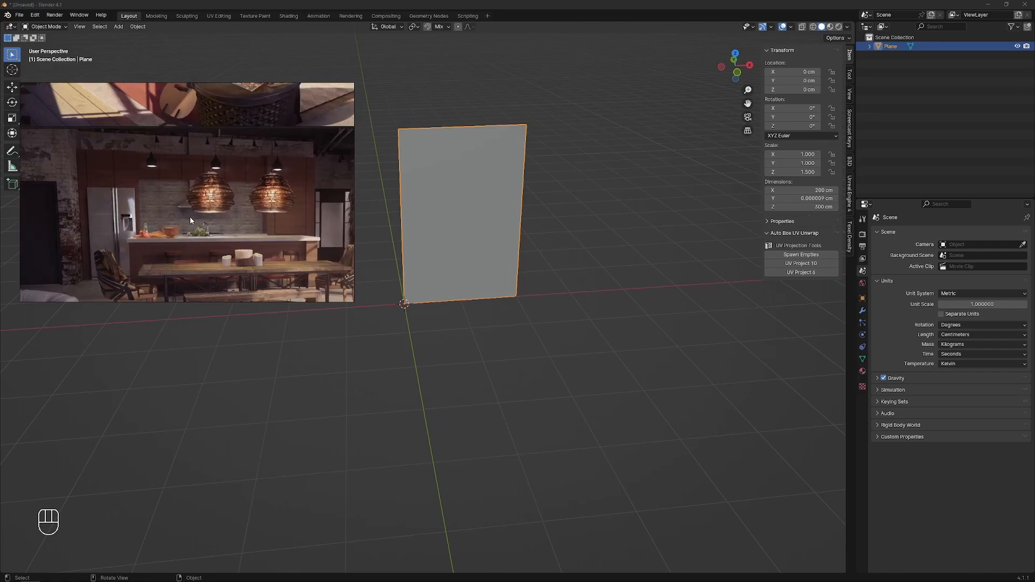
middle_click_drag(165, 198, 129, 215)
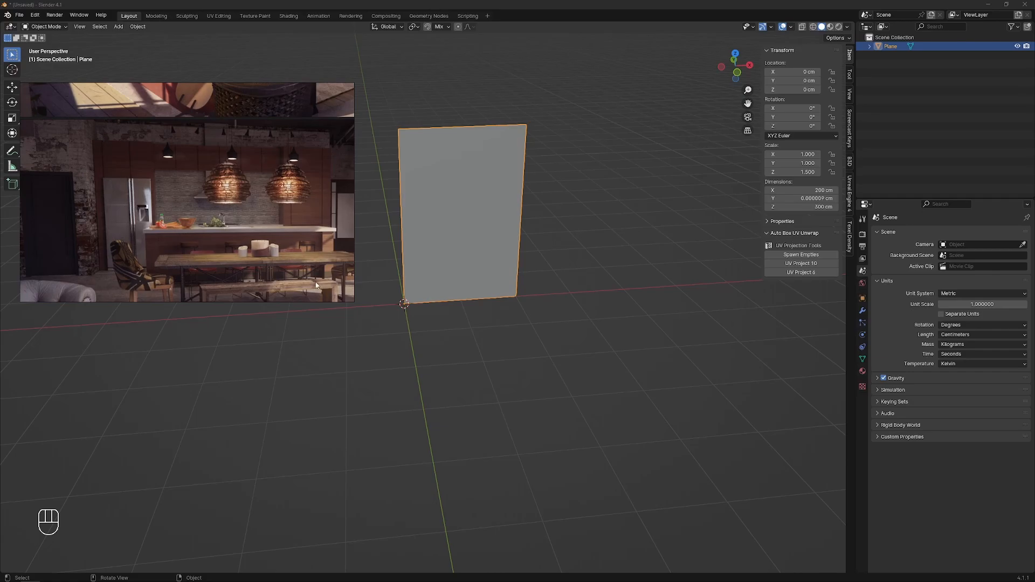
middle_click_drag(576, 266, 530, 270)
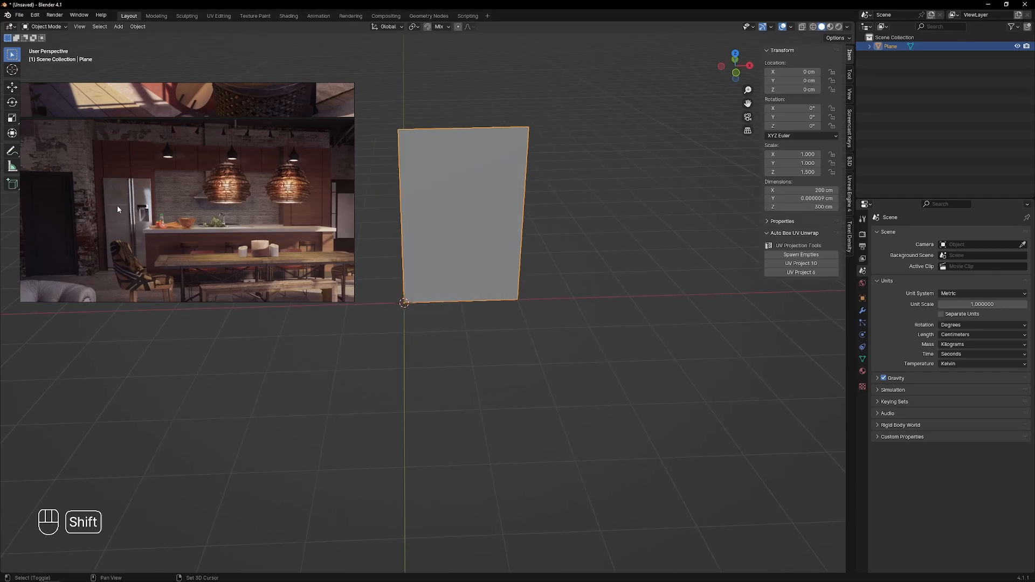
mouse_move(495, 303)
middle_mouse_down()
mouse_move(476, 320)
mouse_move(477, 303)
middle_mouse_up()
scroll(215, 224, "down", 4)
scroll(237, 211, "up", 3)
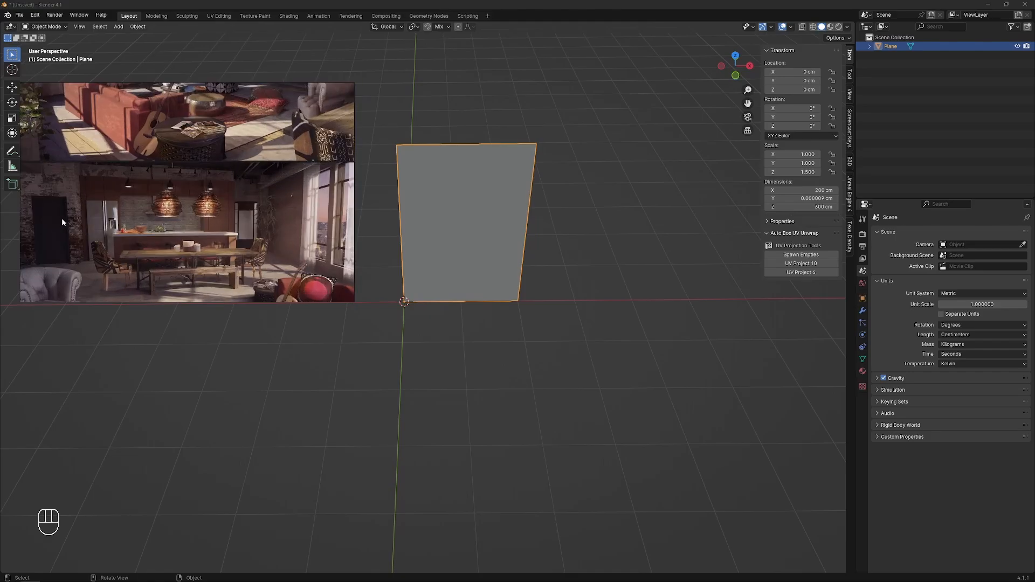
scroll(144, 225, "up", 4)
middle_click_drag(318, 212, 102, 195)
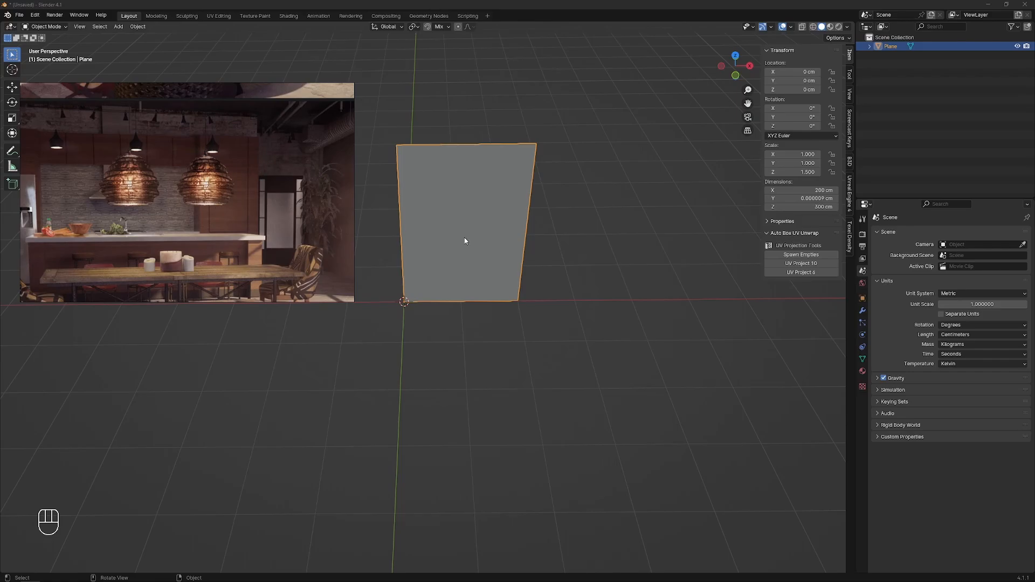
- Rename the upright plane as Wall_Flat_A1
middle_click_drag(466, 241, 502, 282)
scroll(203, 207, "down", 5)
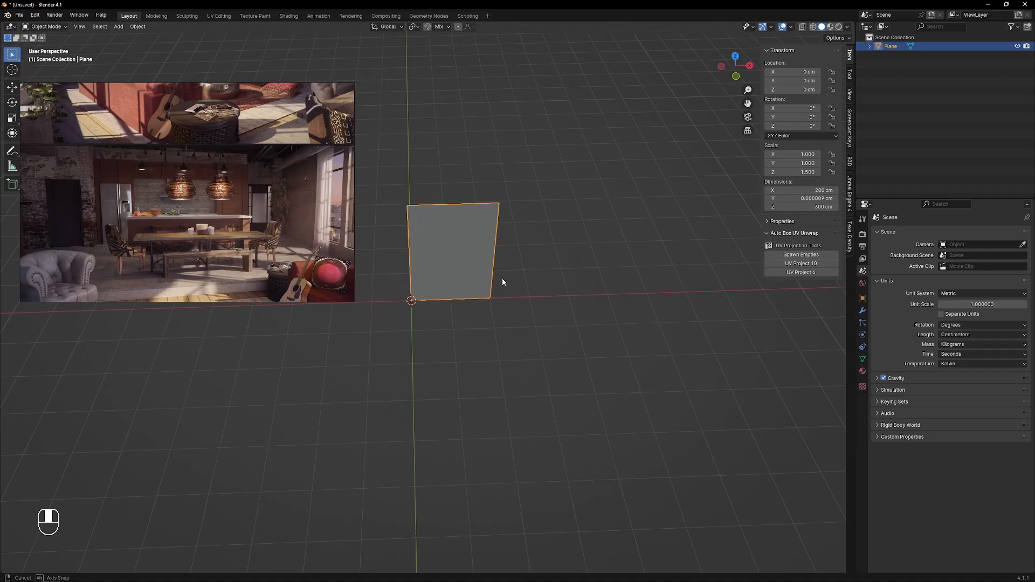
double_click(890, 47)
type("Wal")
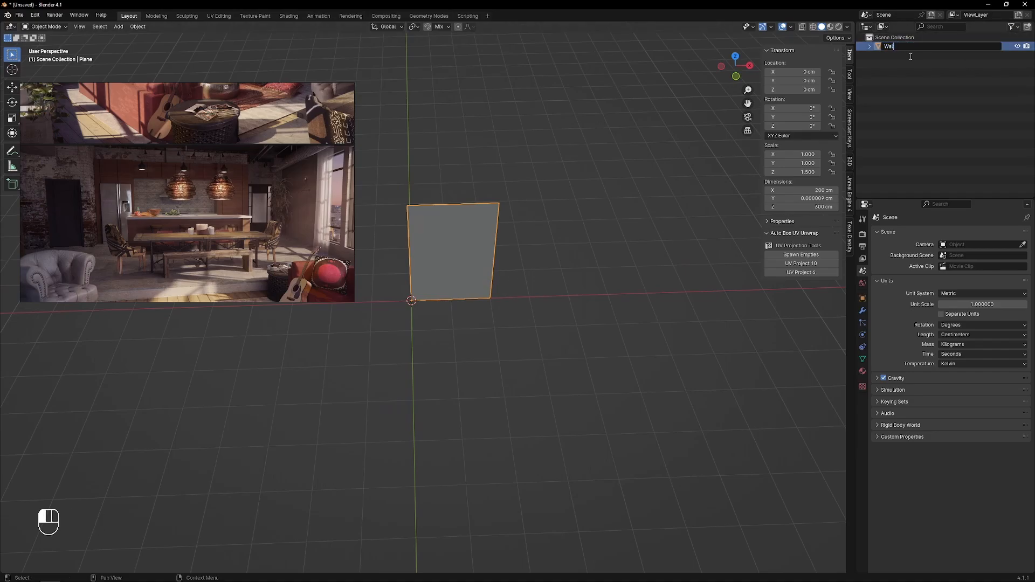
type("l_")
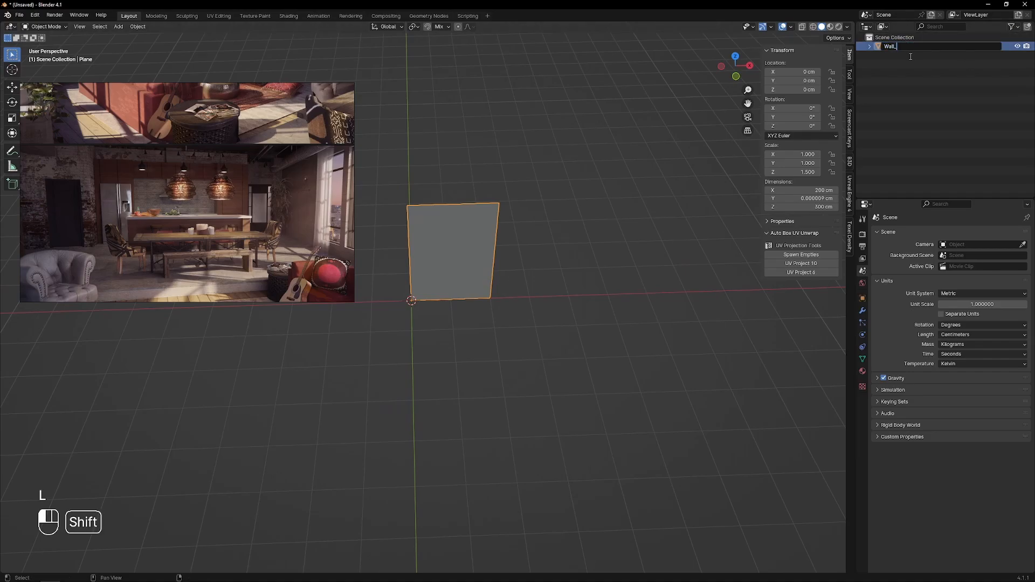
type("Plac")
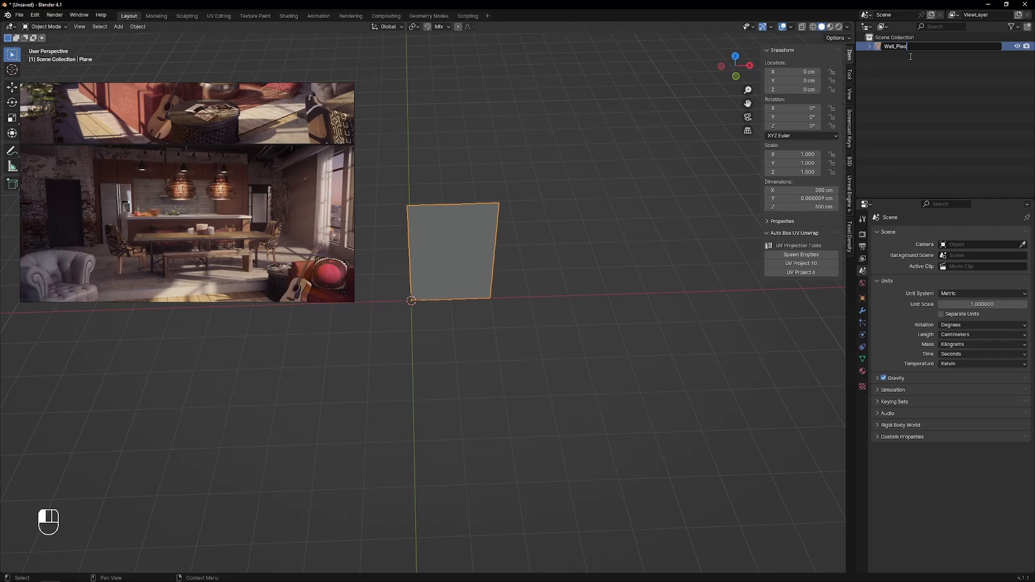
key("BackSpace")
type("in")
key("BackSpace")
key("BackSpace")
key("BackSpace")
key("BackSpace")
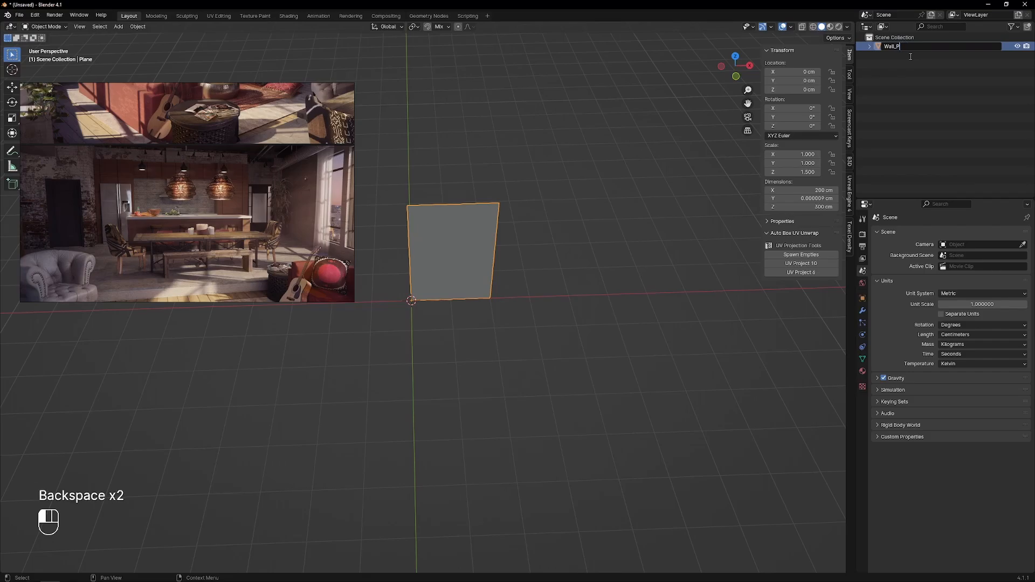
type("Flat_A1")
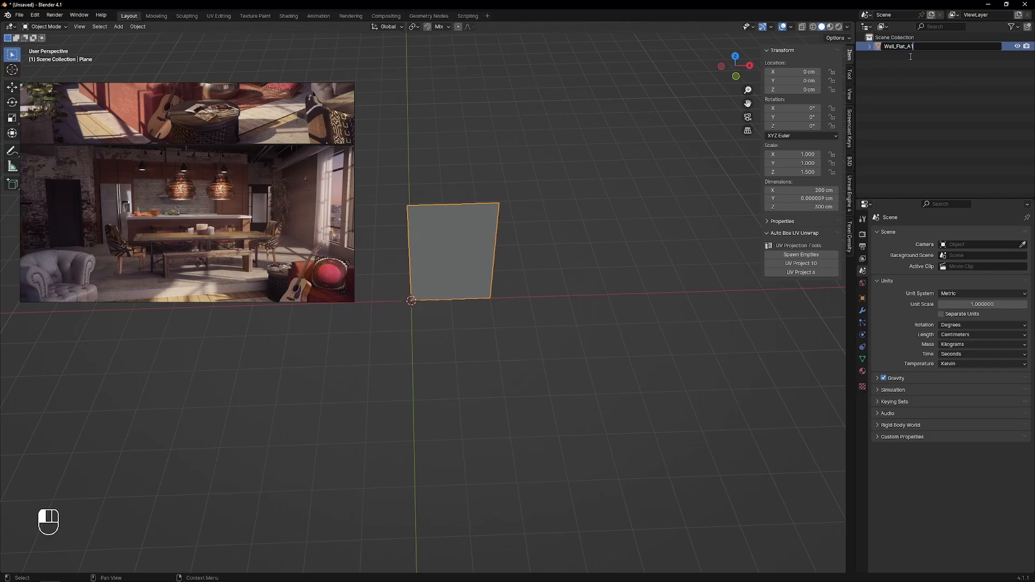
key("Return")
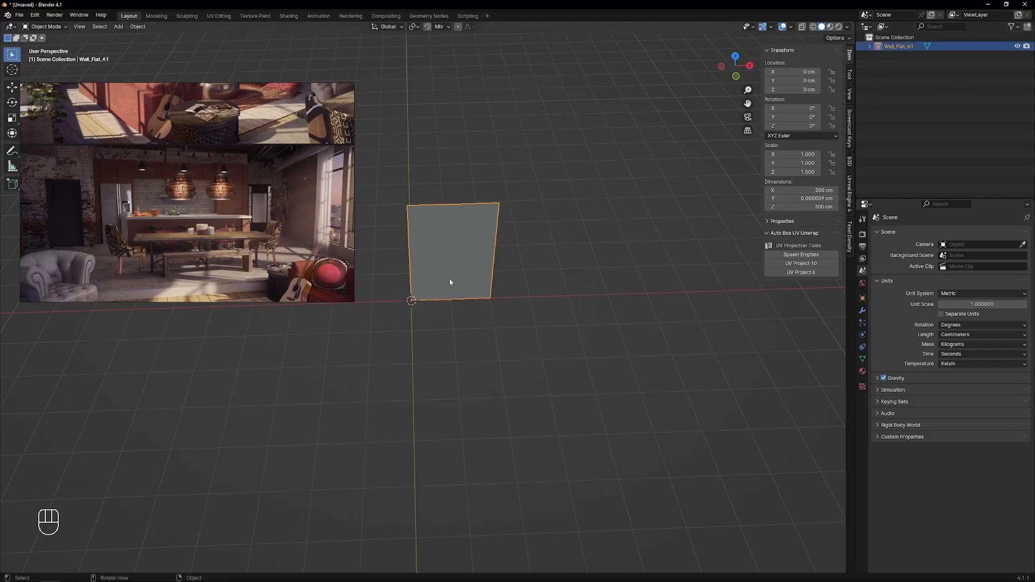
- Duplicate Wall_Flat_A1 and move the copy 200 cm along X, flush against the original
middle_click_drag(449, 278, 448, 290)
key("shift+d")
key("x")
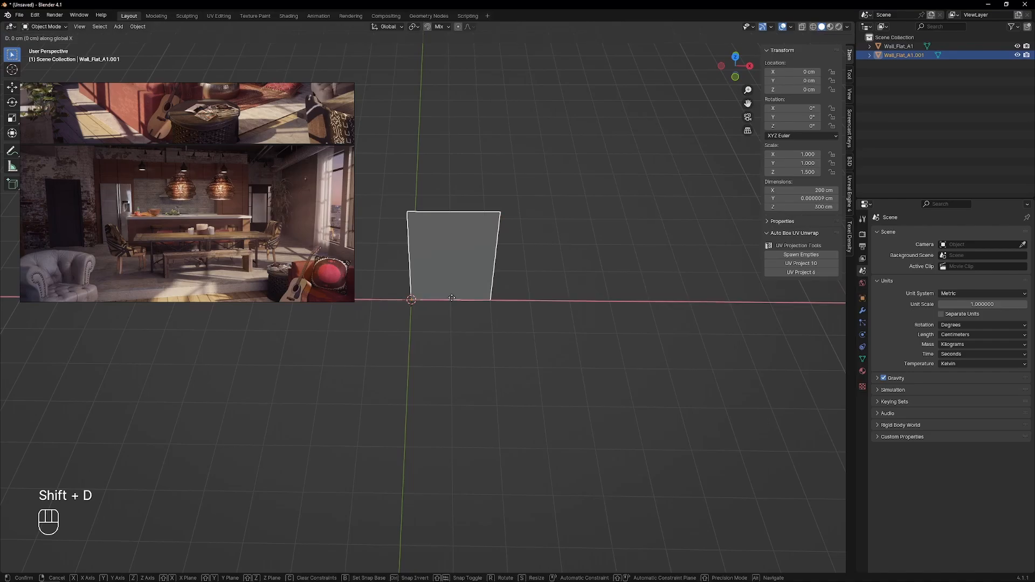
left_click(550, 322)
- Inset the copy's face into a floor-level doorway and set the doorway's right vertical edge to X 160 cm
middle_click_drag(529, 308, 509, 271)
key("Tab")
left_click(535, 257)
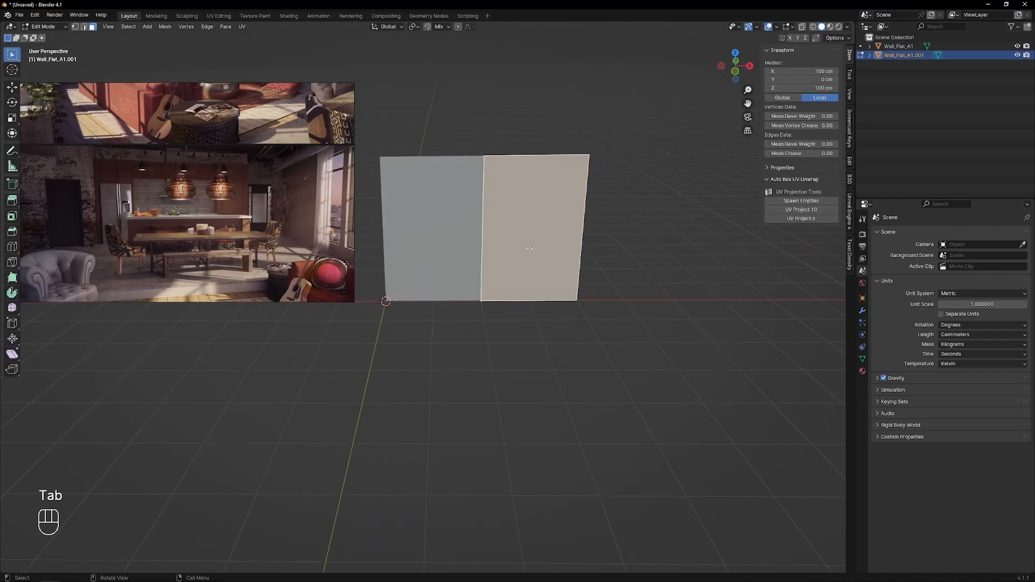
key("i")
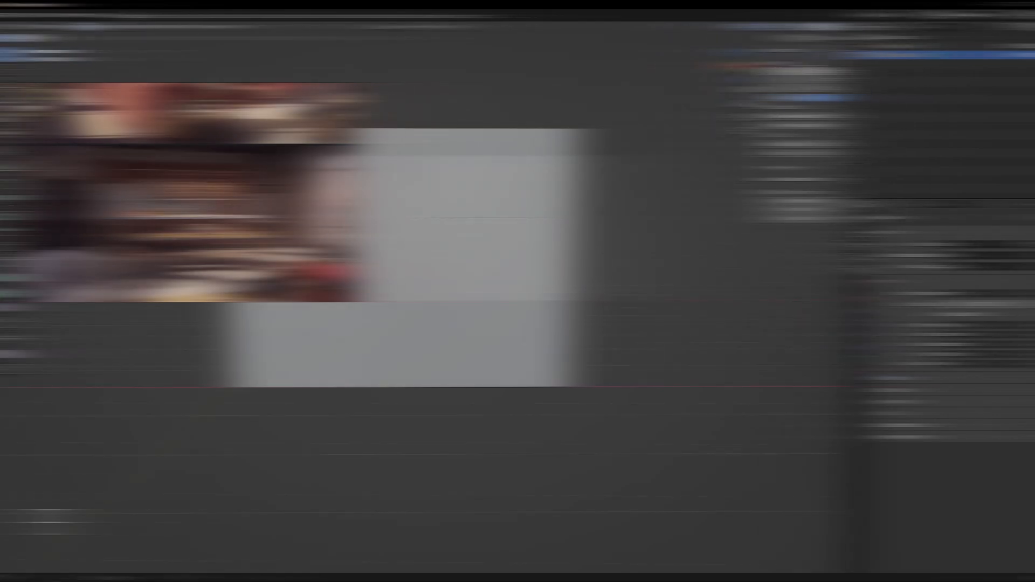
double_click(802, 71)
type("160")
key("Return")
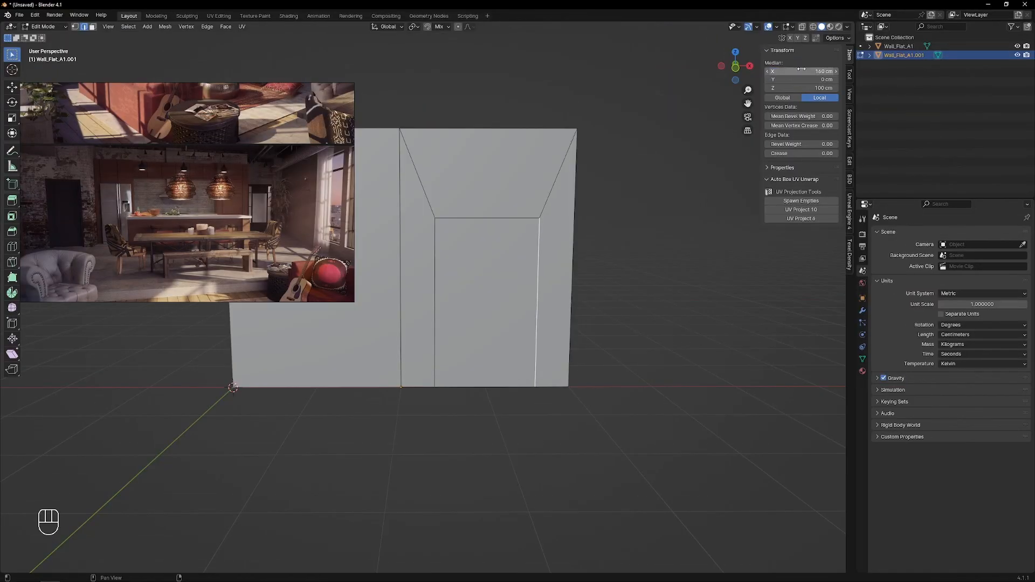
- Extrude the doorway face about 14 cm back from the wall
mouse_move(455, 295)
middle_mouse_down()
mouse_move(469, 286)
mouse_move(459, 291)
middle_mouse_up()
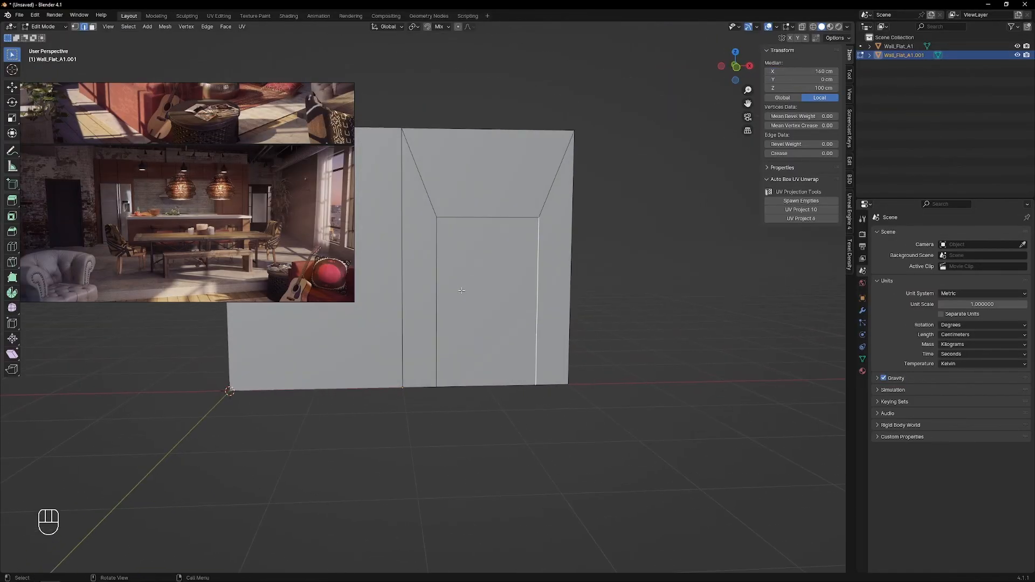
scroll(509, 314, "down", 1)
middle_click_drag(509, 314, 477, 309)
key("Tab")
left_click(474, 318)
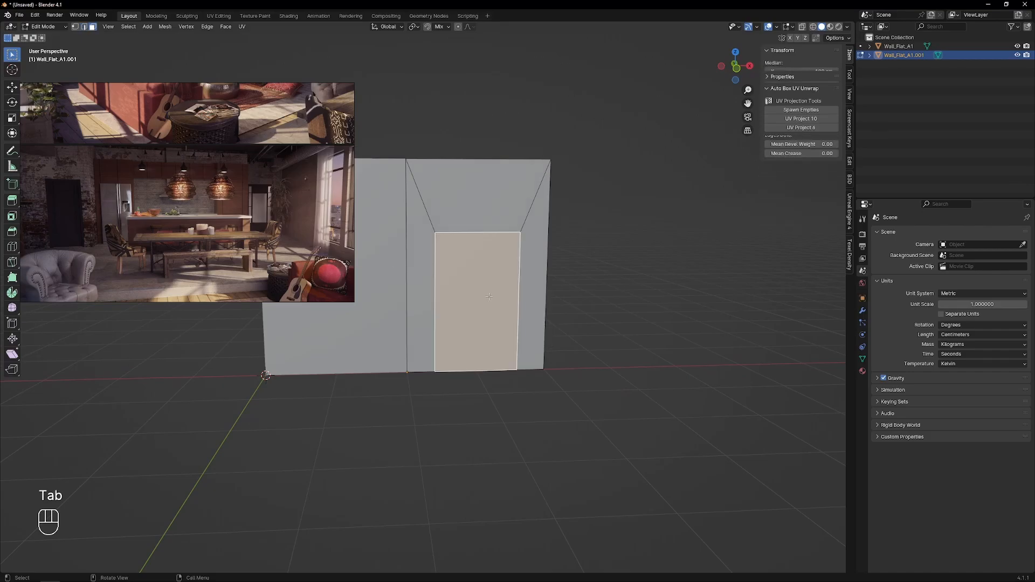
middle_click_drag(437, 370, 472, 397)
key("e")
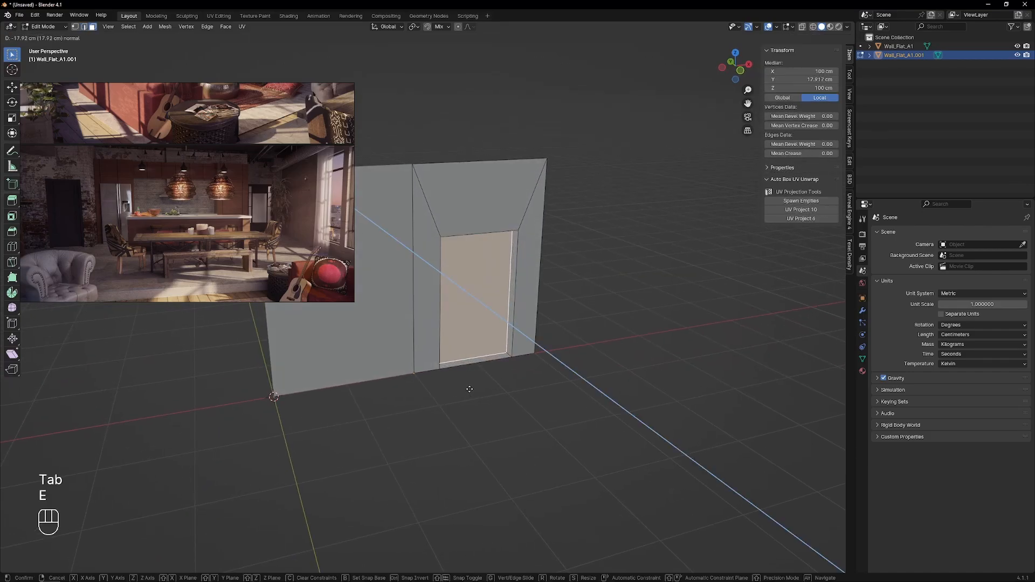
left_click(495, 333)
middle_click_drag(496, 333, 480, 350)
- Delete the bottom face of the door recess and return to Object Mode
left_click(477, 356)
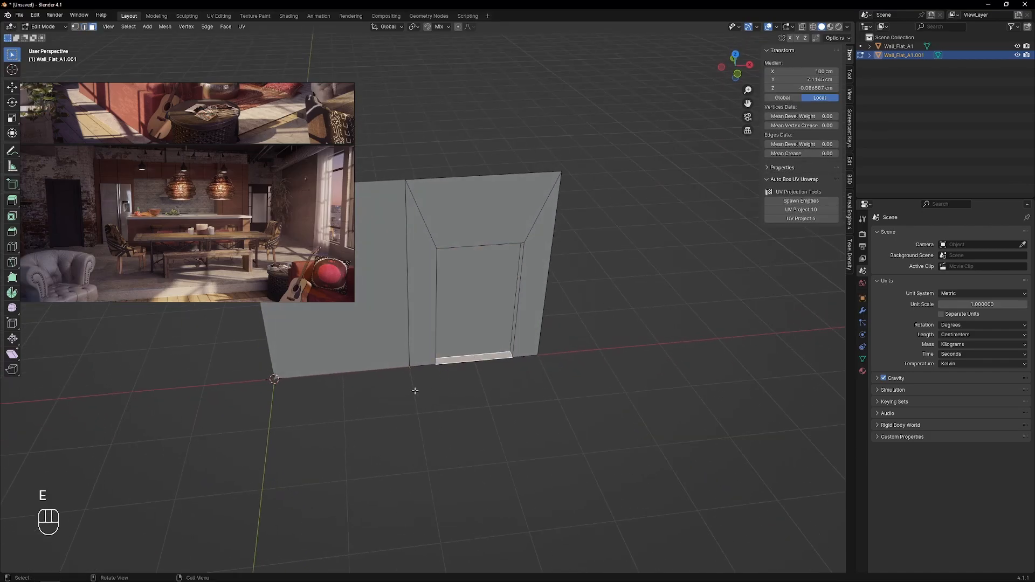
key("x")
left_click(413, 390)
middle_click_drag(420, 378, 470, 284)
left_click(469, 284)
key("Tab")
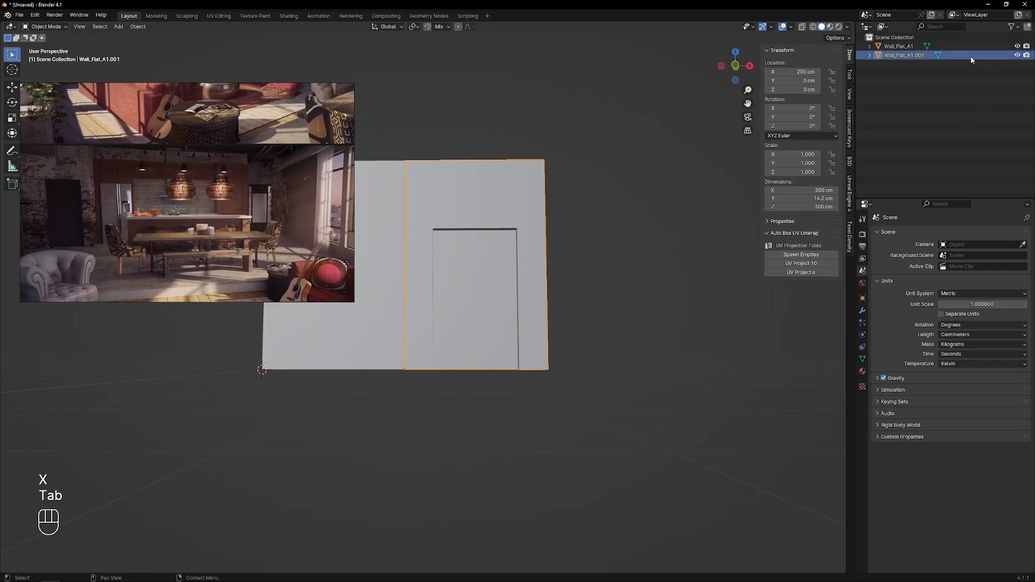
- Rename the wall piece with the doorway as Wall_Door_A1
double_click(912, 56)
left_click_drag(896, 55, 905, 56)
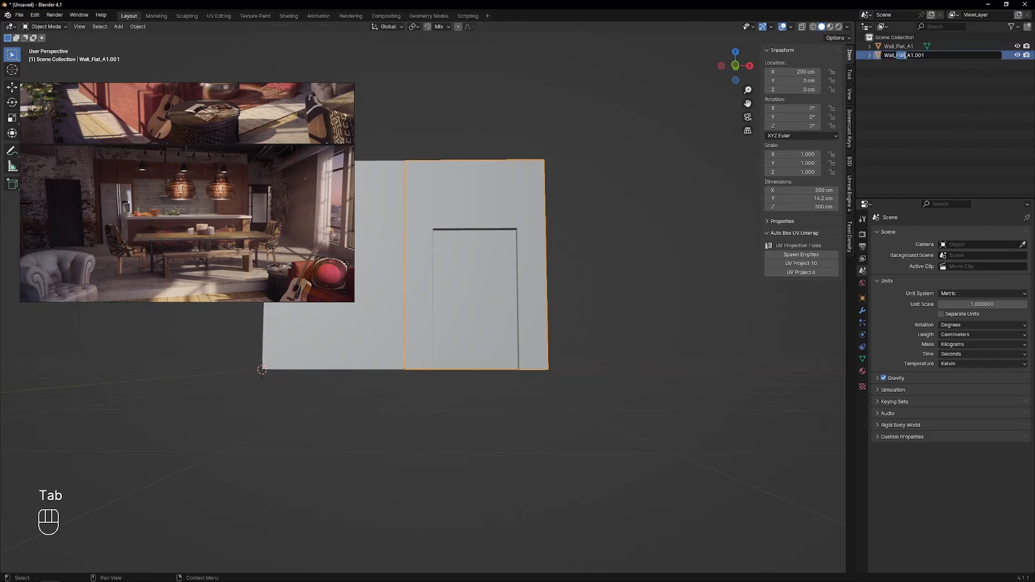
type("Door")
key("BackSpace")
key("BackSpace")
key("BackSpace")
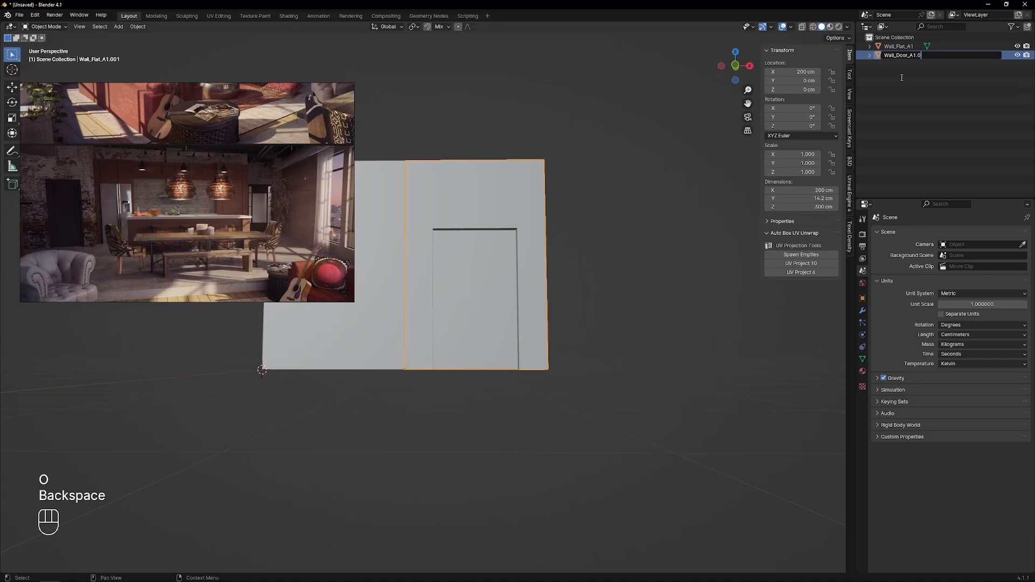
key("Return")
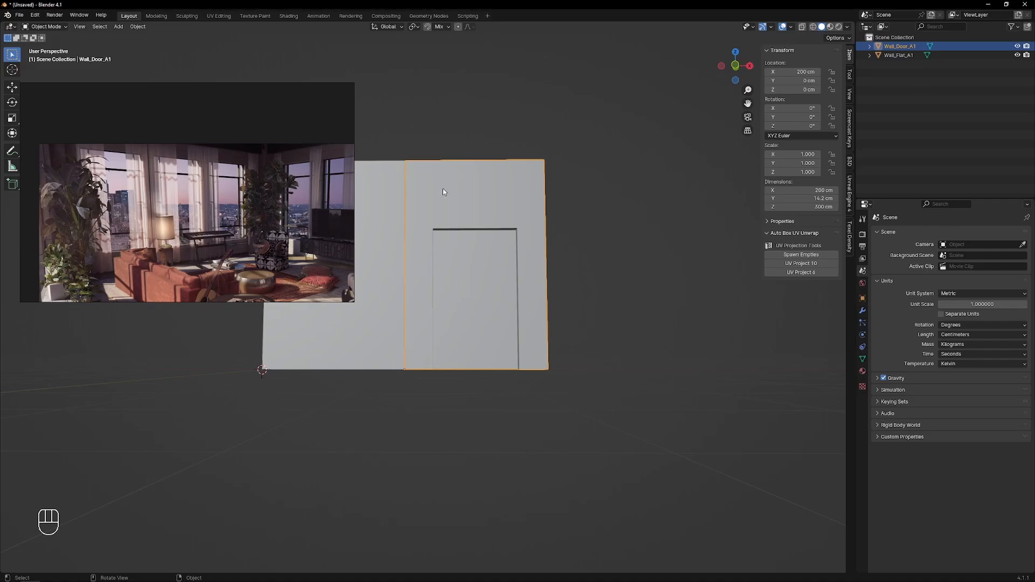
- Duplicate Wall_Flat_A1 and move the copy 400 cm along X, flush against the door wall
middle_click_drag(443, 189, 413, 232)
left_click(403, 294)
scroll(399, 367, "down", 2)
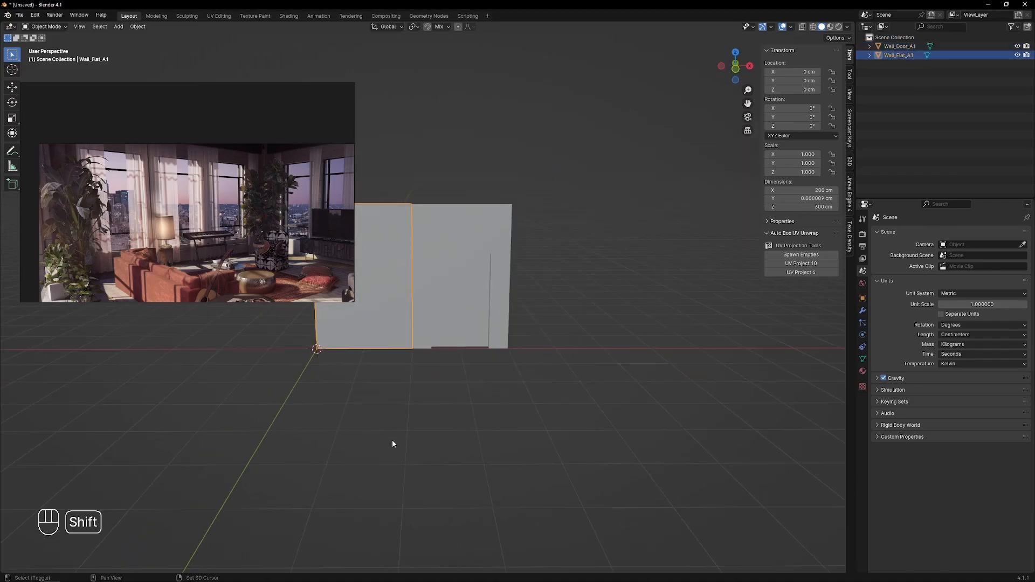
key("shift+d")
key("x")
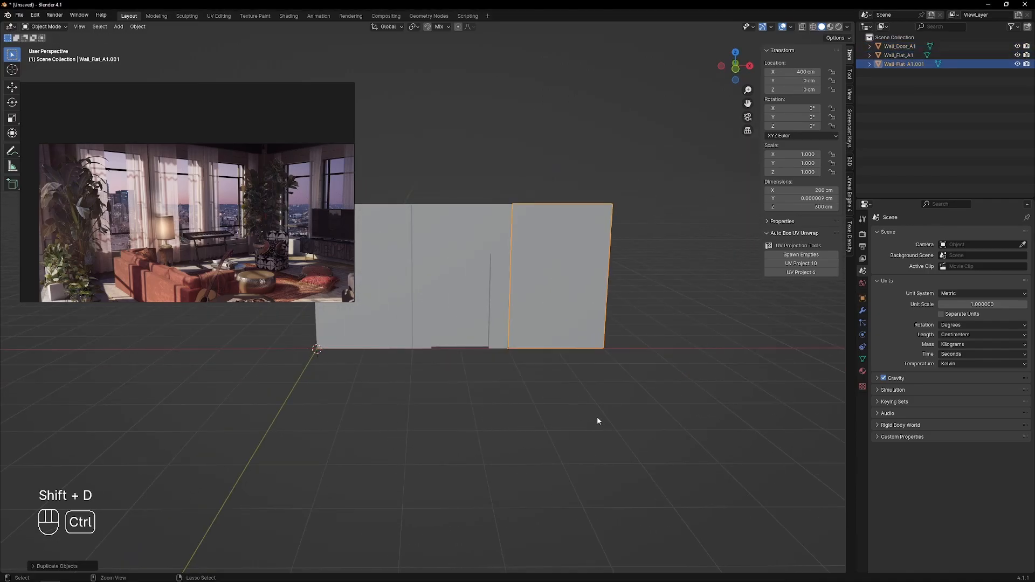
left_click(526, 284)
- Inset the new wall copy's face by about 30 cm on all sides for a window opening
scroll(526, 281, "down", 1)
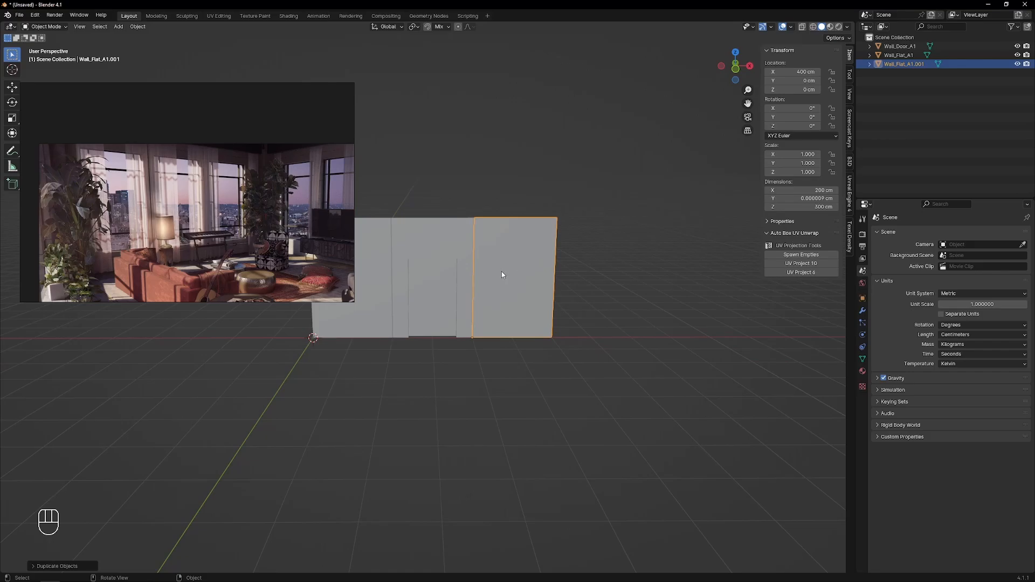
key("Tab")
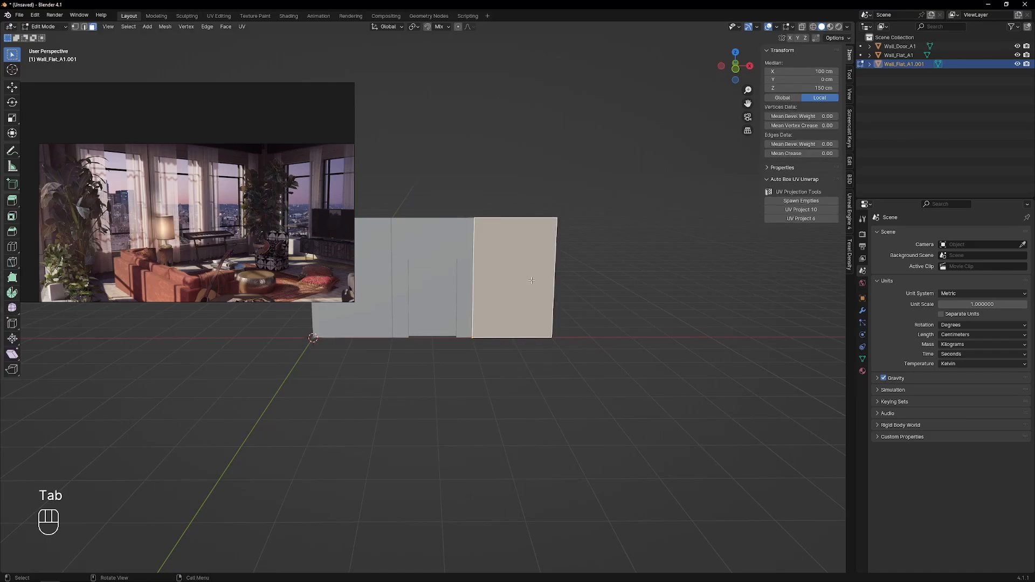
key("i")
left_click(507, 284)
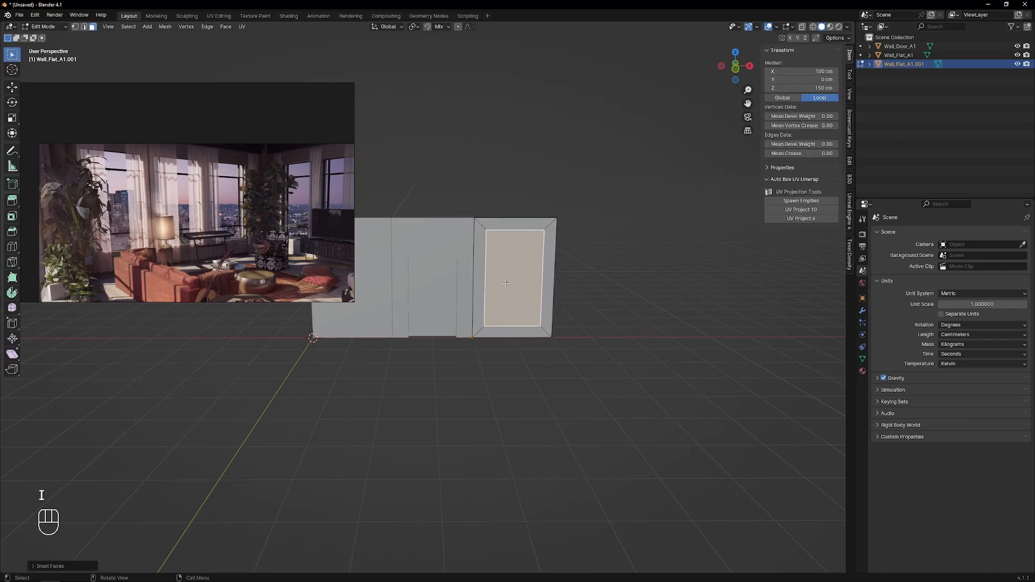
- Set the window opening's bottom edge to Z 50 cm and its top edge to Z 250 cm
key("Tab")
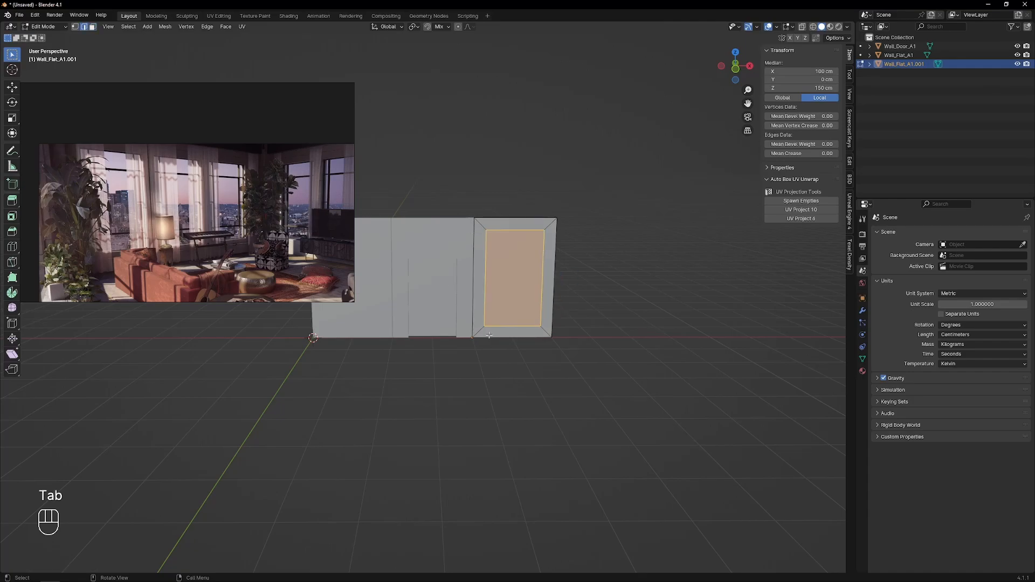
left_click(502, 328)
double_click(808, 87)
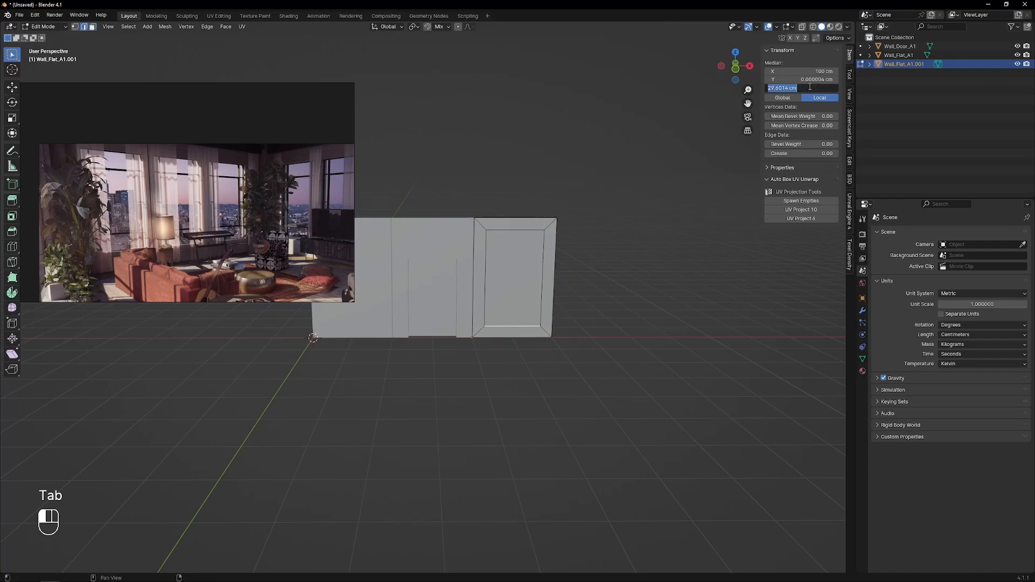
type("50")
key("Return")
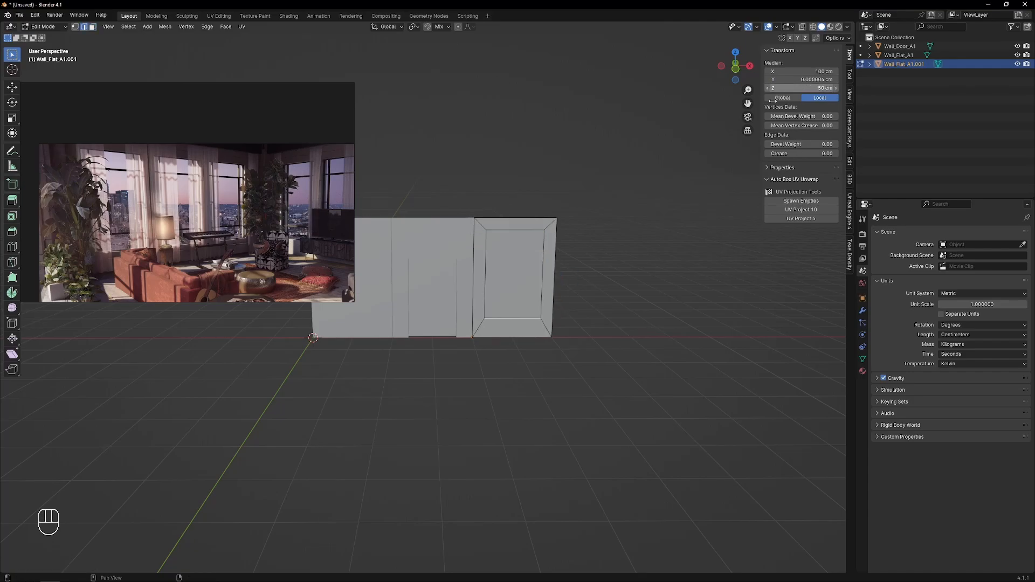
left_click(525, 228)
double_click(809, 88)
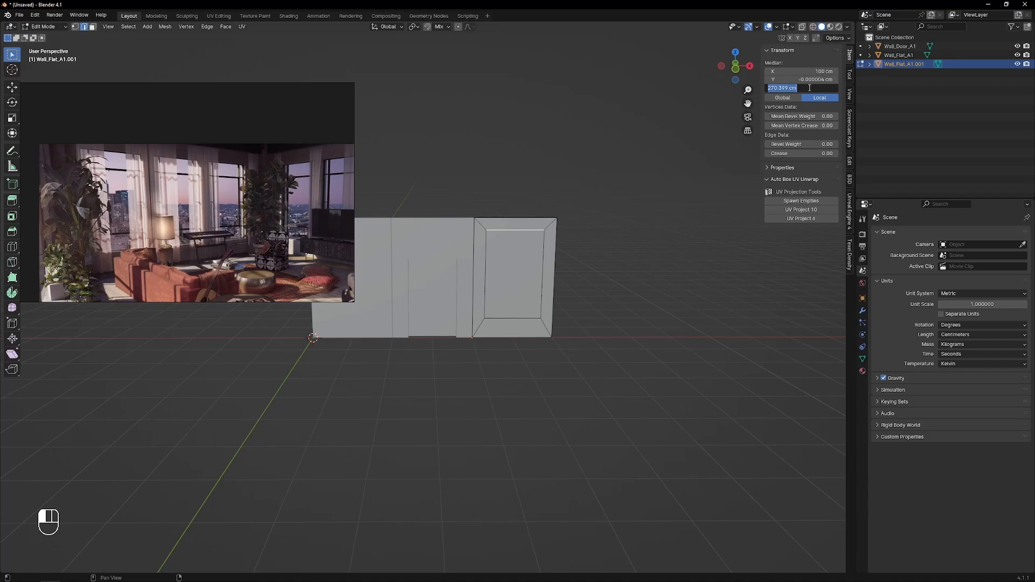
type("250")
key("Return")
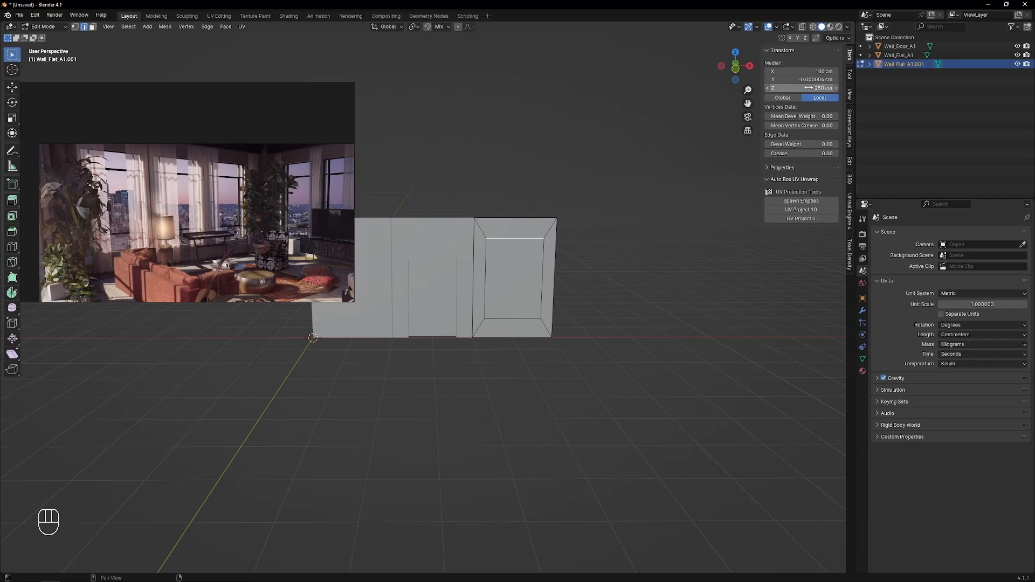
- Set the window opening's left vertical edge to X 30 cm
middle_click_drag(560, 245, 482, 252)
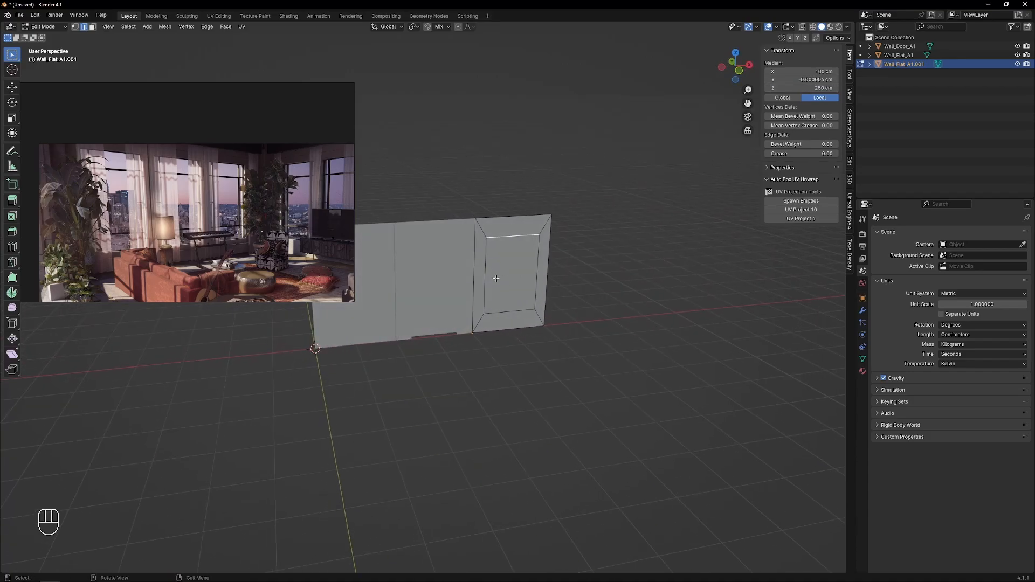
key("Tab")
key("Tab")
left_click(485, 254)
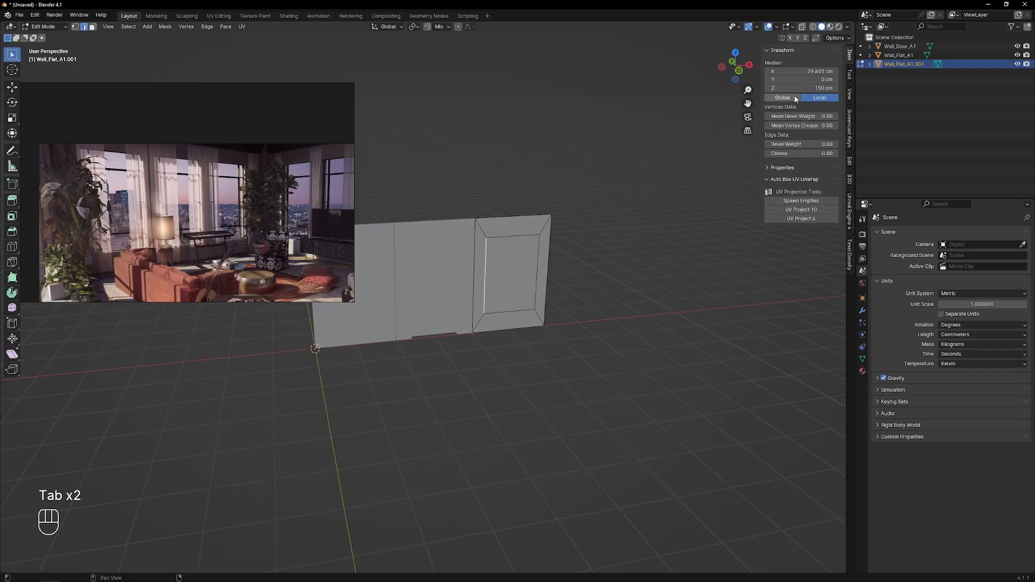
left_click(813, 71)
type("30")
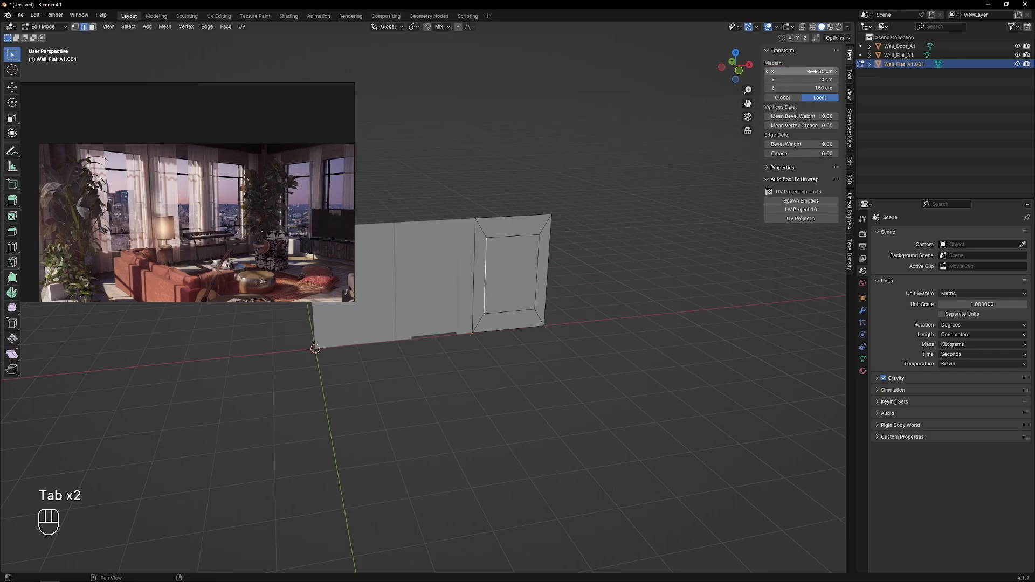
key("Return")
- Try to set the window opening's right vertical edge to X 170 cm, and undo the change
left_click(539, 279)
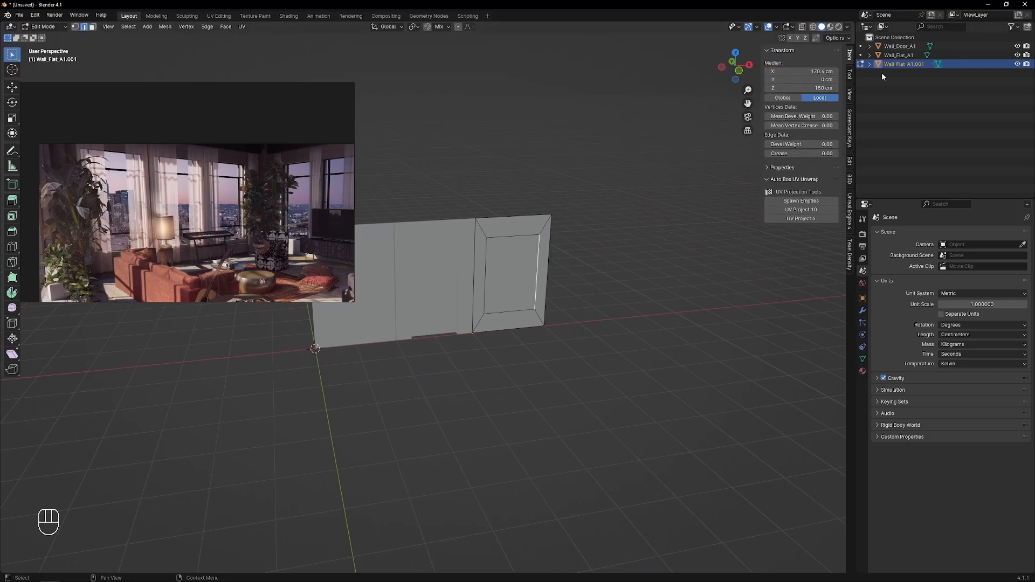
left_click(813, 71)
type("175")
key("Return")
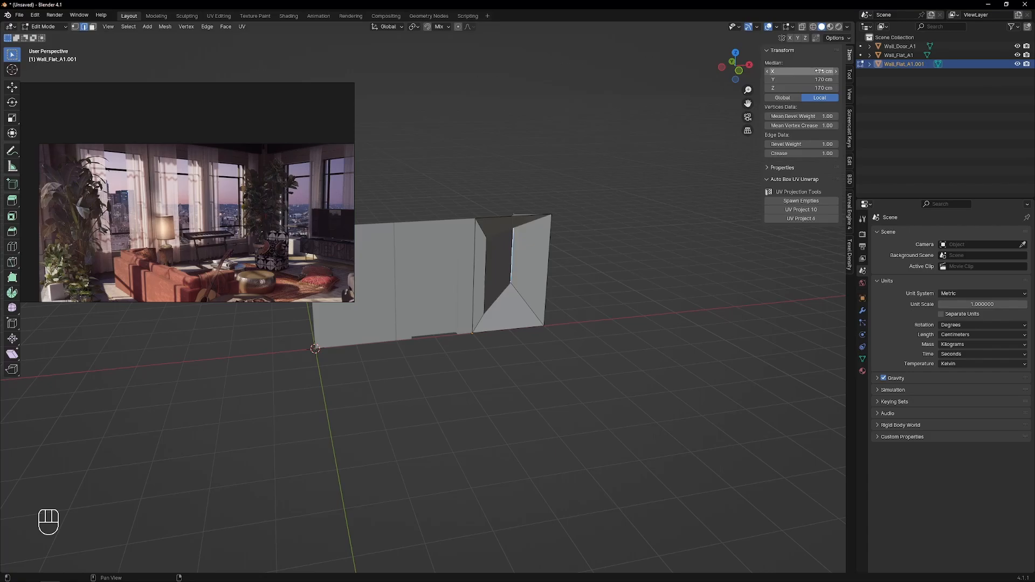
left_click(819, 71)
middle_click_drag(520, 299, 501, 289)
key("ctrl+z")
key("ctrl+z")
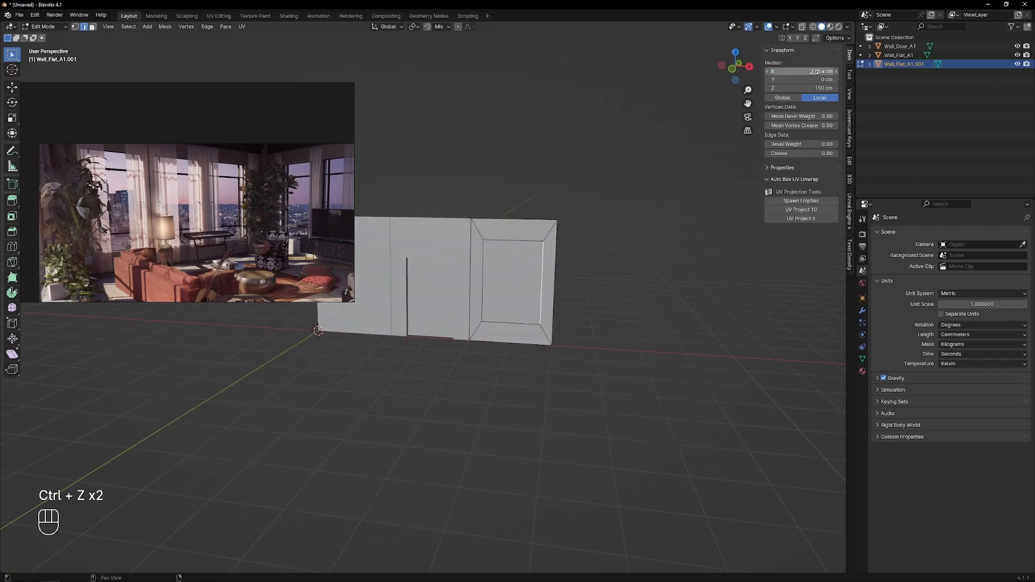
- Set the window opening's right vertical edge to X 170 cm
double_click(803, 71)
type("170")
key("Return")
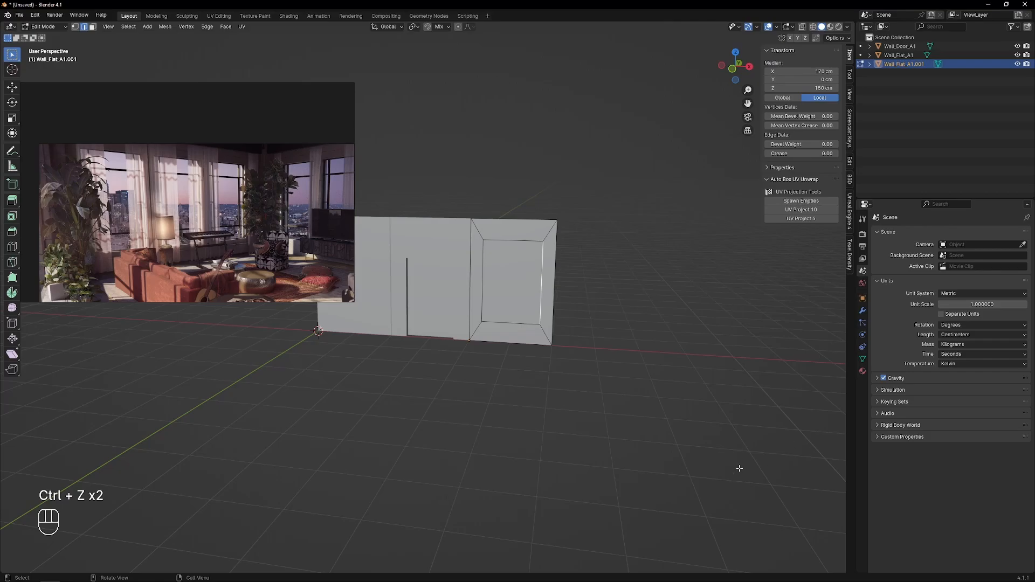
- Extrude the window opening's inner face about 14 cm backward to give the opening depth
middle_click_drag(499, 287, 518, 319)
key("Tab")
left_click(507, 281)
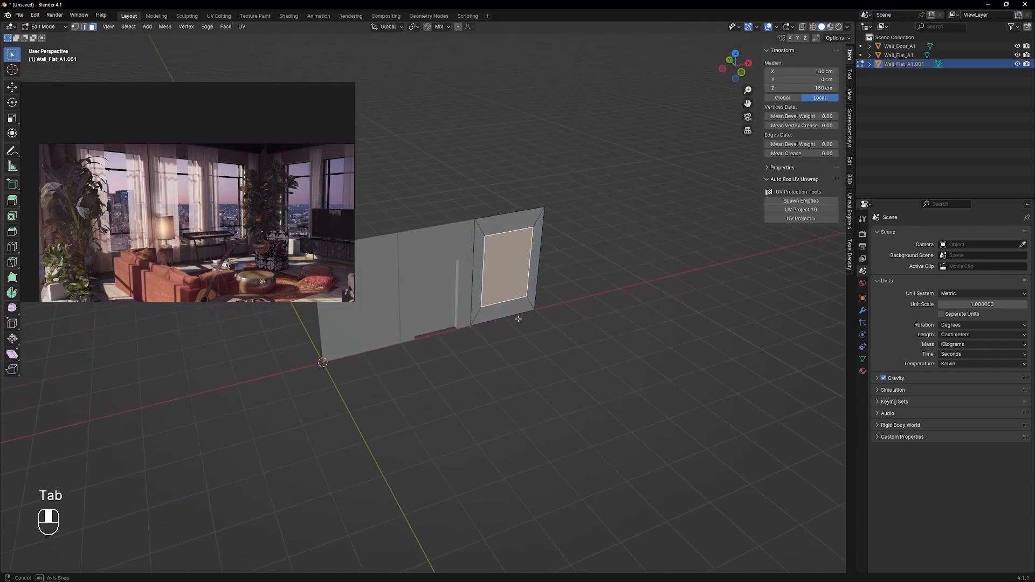
key("e")
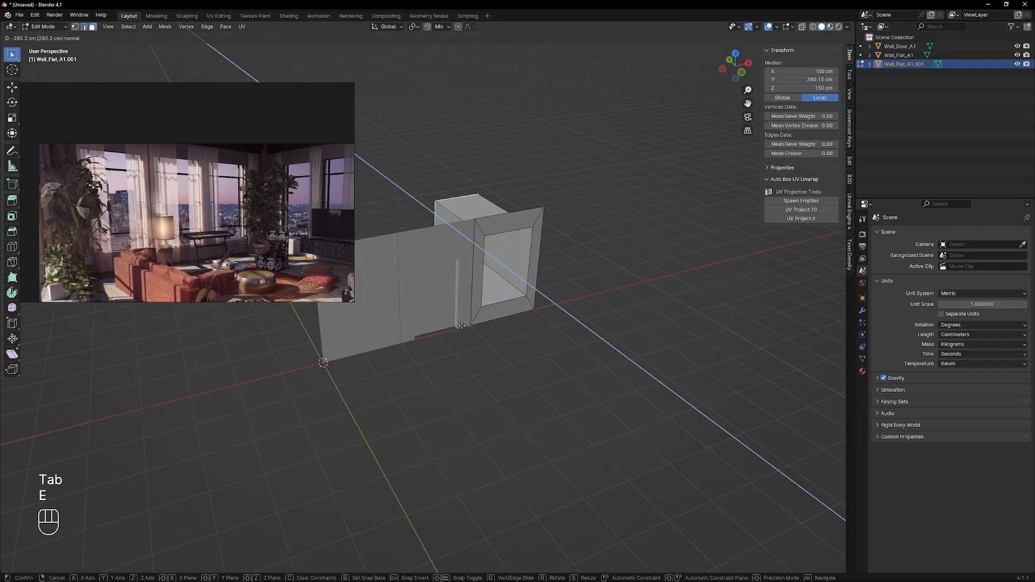
left_click(542, 323, "ctrl")
middle_click_drag(529, 325, 477, 235)
key("Tab")
- Rename the window wall object as Wall_Window_A1
double_click(902, 57)
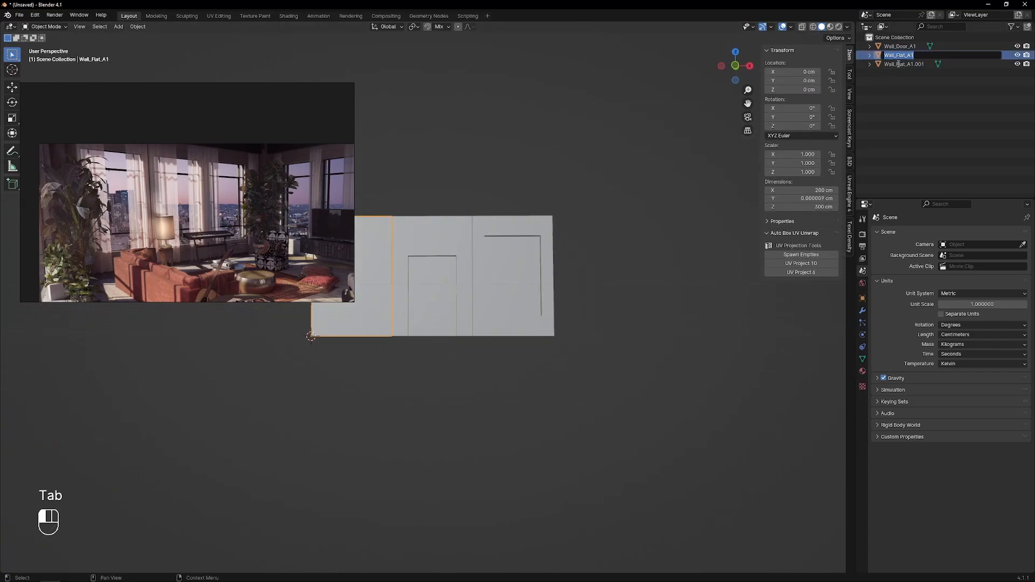
double_click(902, 64)
left_click_drag(896, 64, 923, 64)
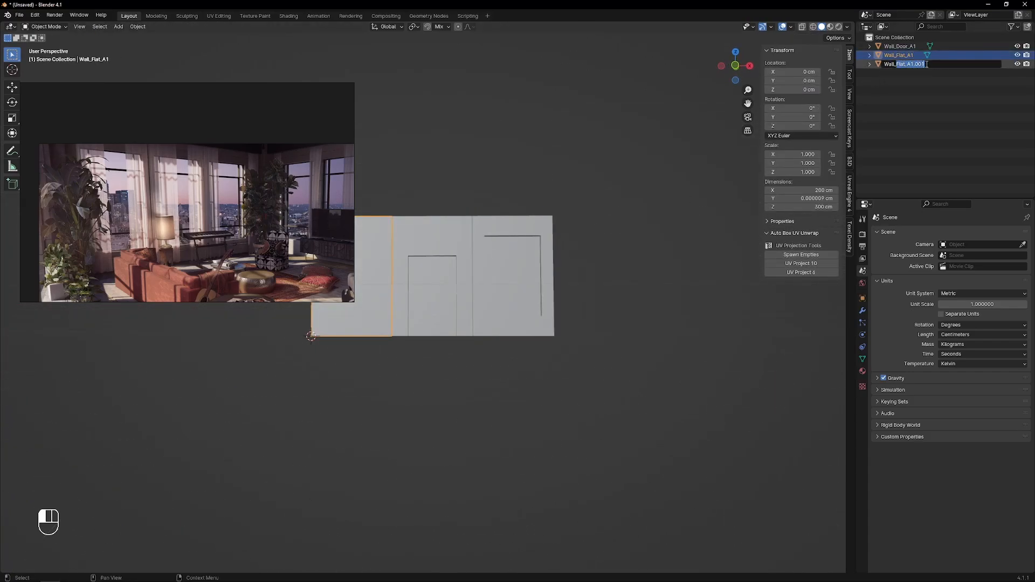
type("Window_A1")
key("Return")
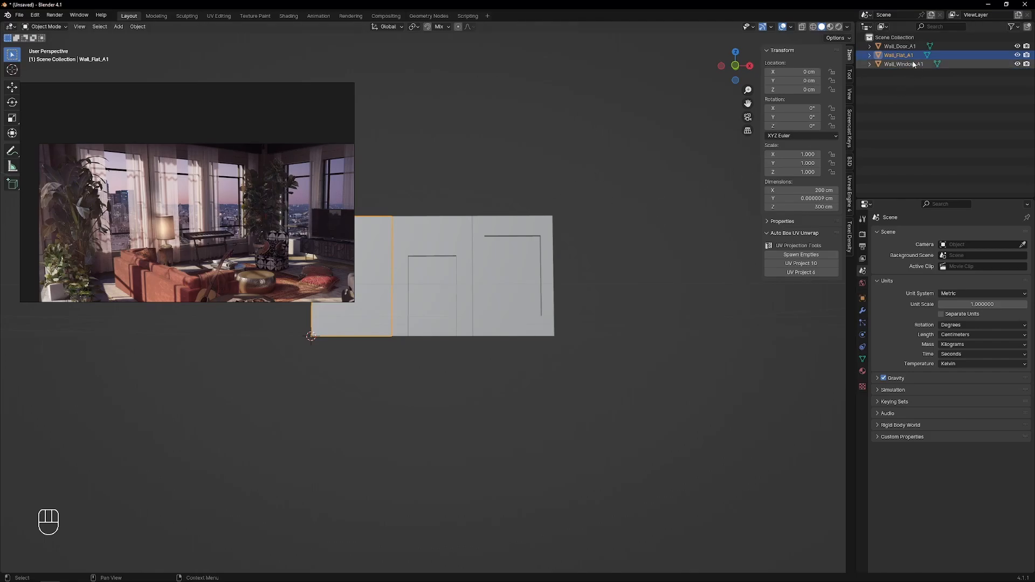
left_click(527, 269)
middle_click_drag(527, 266, 473, 338)
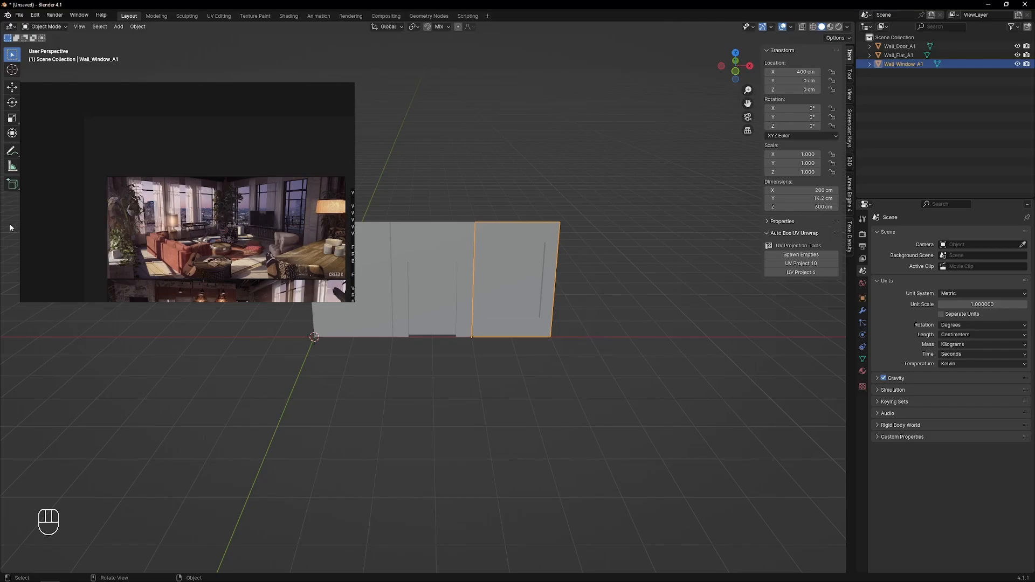
scroll(437, 281, "down", 1)
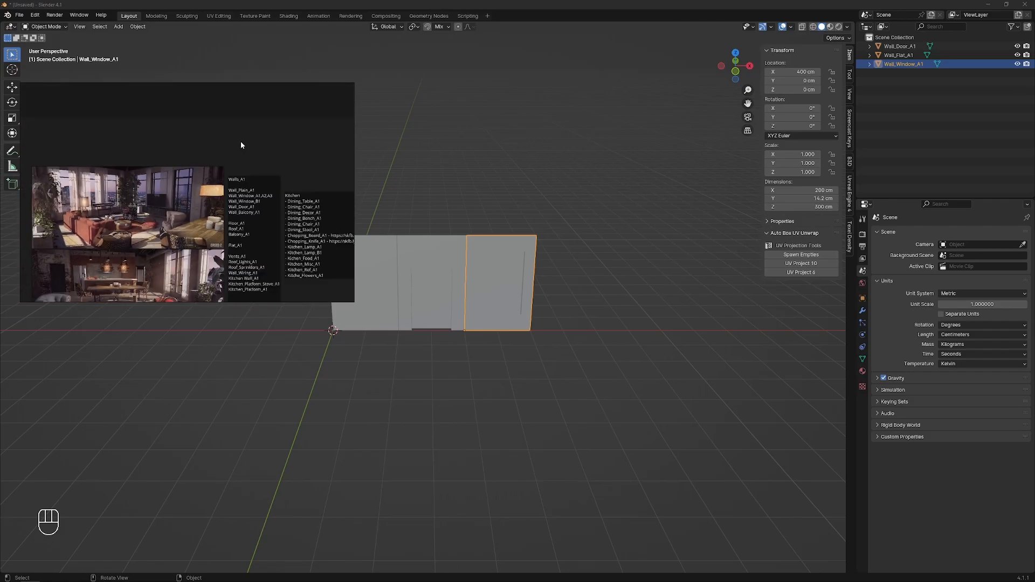
middle_click_drag(455, 266, 450, 287)
left_click(451, 295)
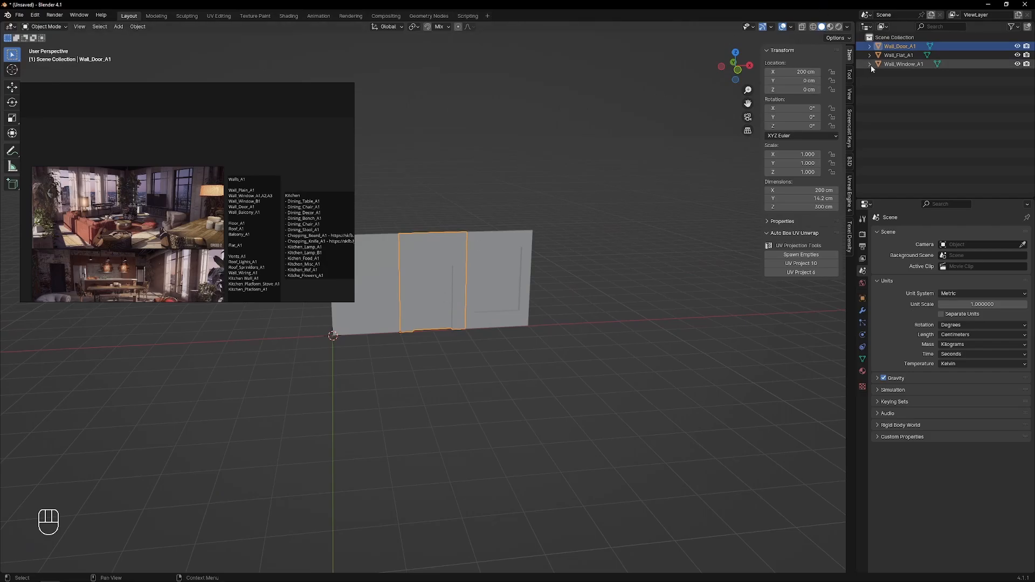
- Add a plain axes empty at the world origin, at the flat wall's lower corner
left_click(615, 246)
middle_click_drag(485, 306, 480, 332)
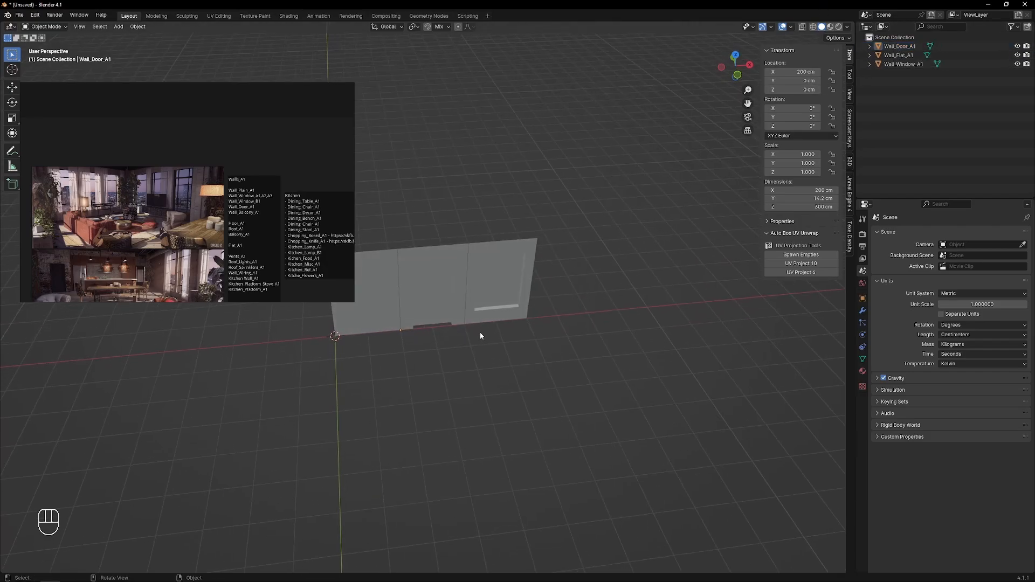
key("shift+a")
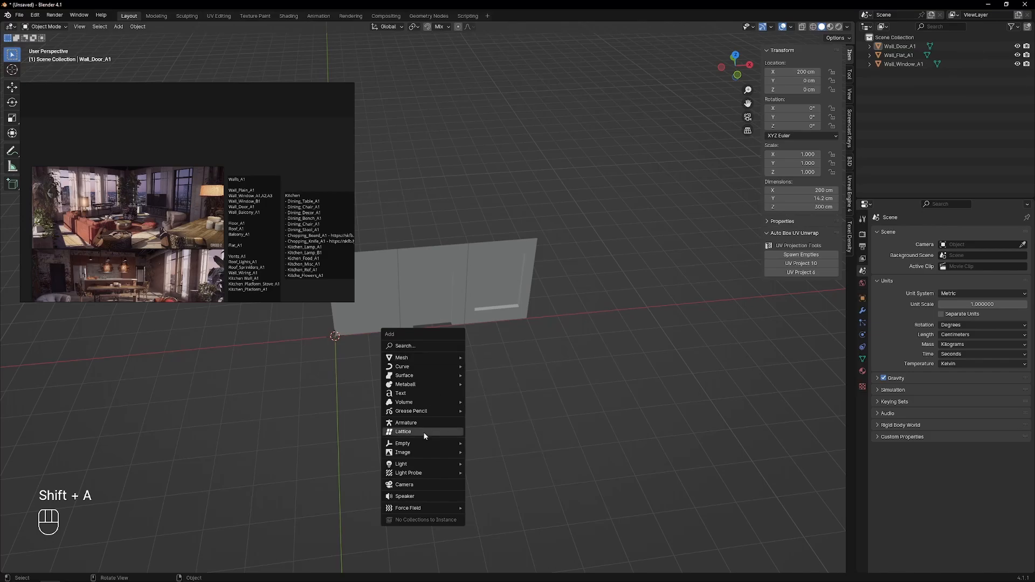
mouse_move(426, 443)
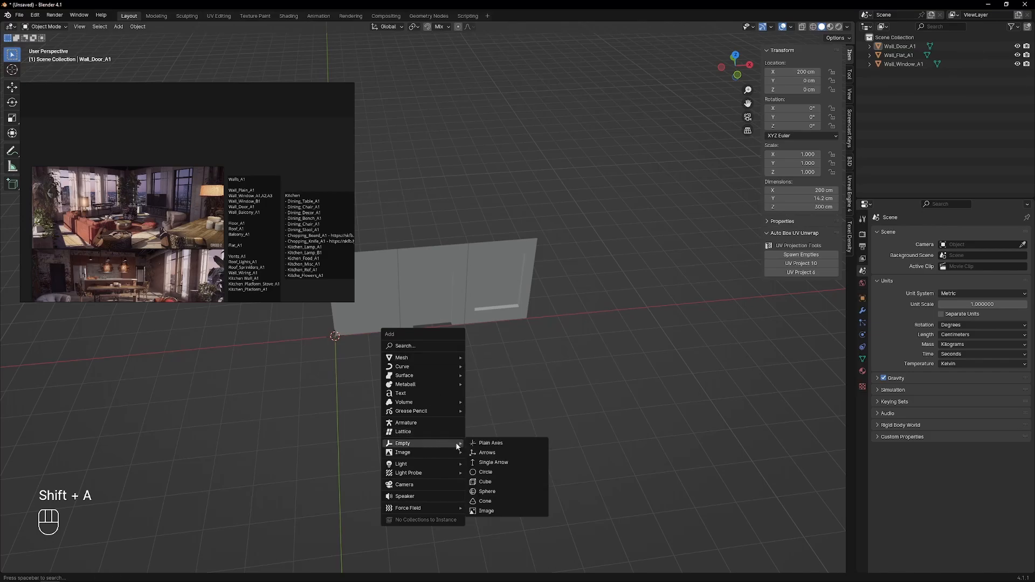
left_click(484, 444)
- Copy the flat wall object's name, then rename the object as Wall_Flat_A1_mesh
left_click(901, 55)
left_click(902, 56, "ctrl")
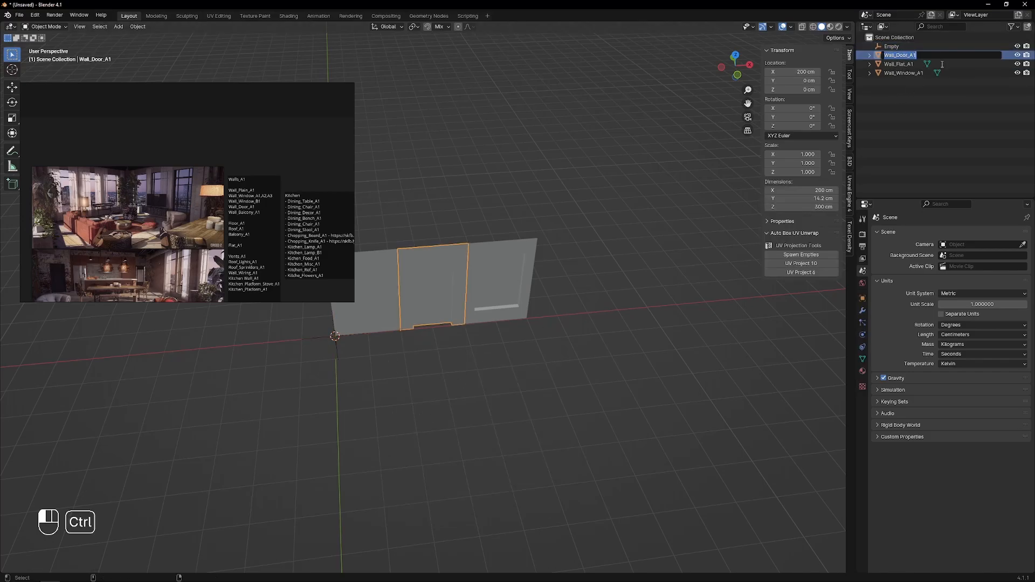
left_click(898, 64)
left_click(899, 64, "ctrl")
key("ctrl+c")
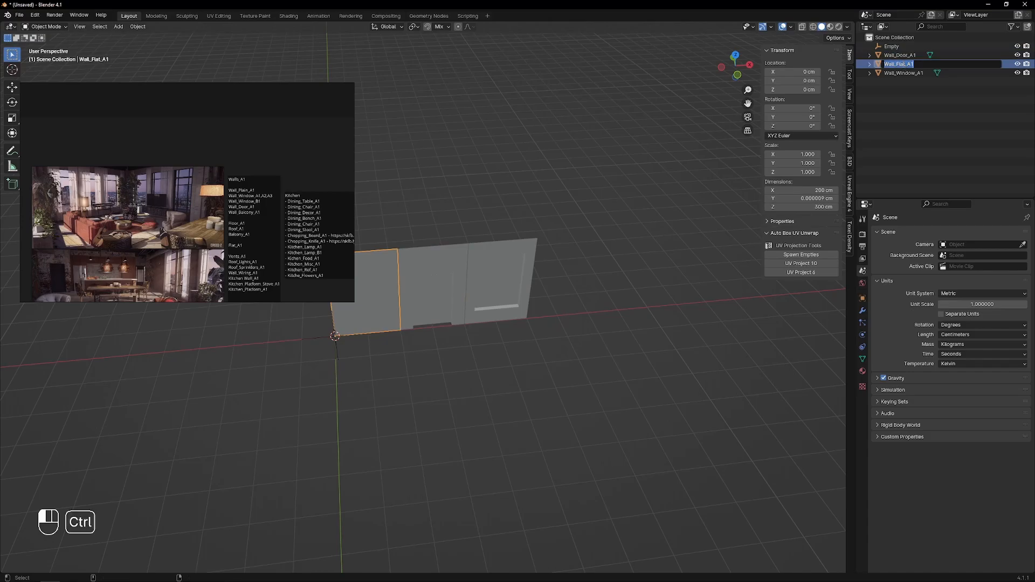
left_click(923, 63)
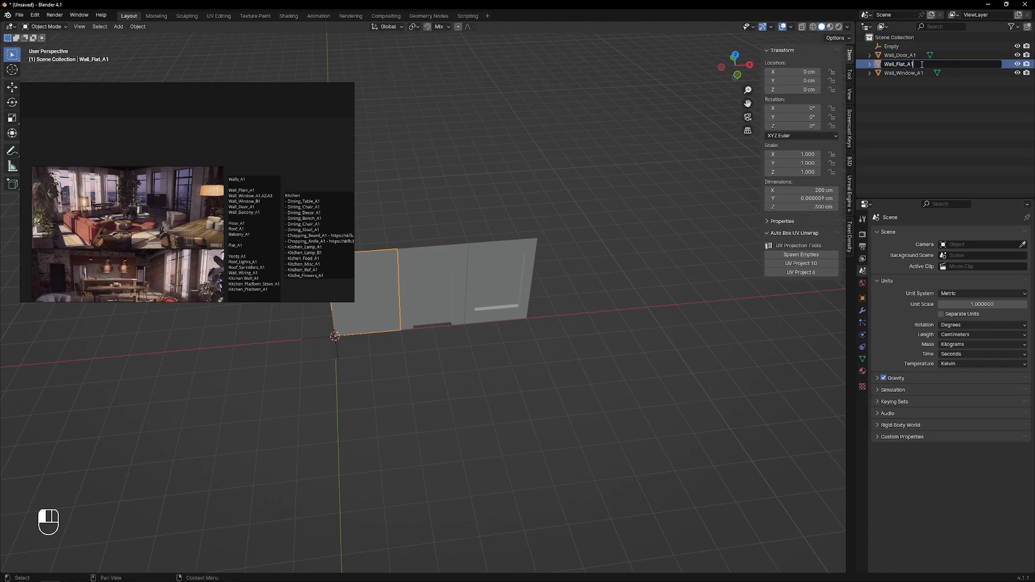
type("_mesh")
key("Return")
- Name the empty Wall_Flat_A1 and parent the Wall_Flat_A1_mesh object to it
left_click(894, 47)
left_click(894, 48, "ctrl")
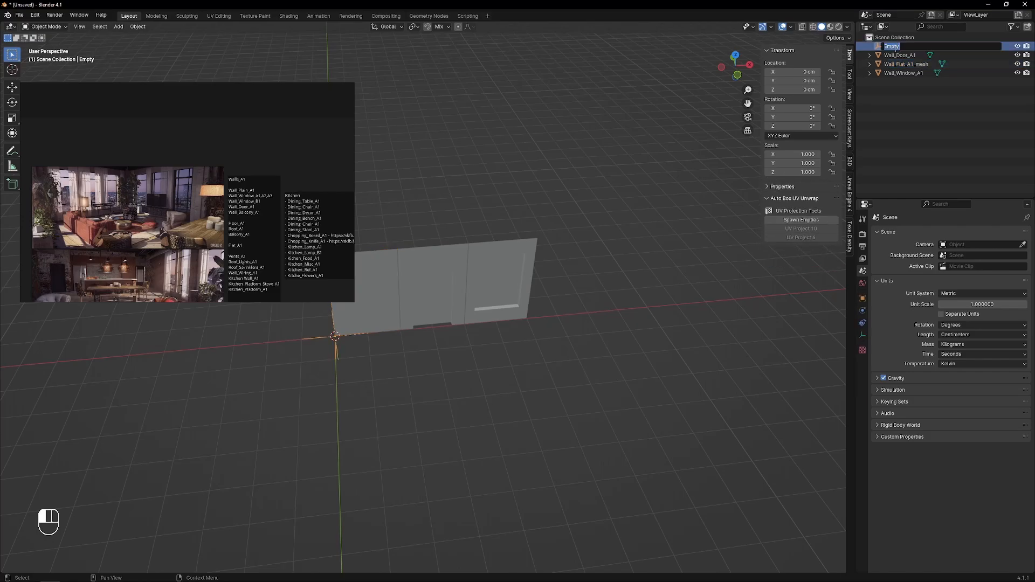
key("ctrl+v")
key("Return")
left_click(929, 64)
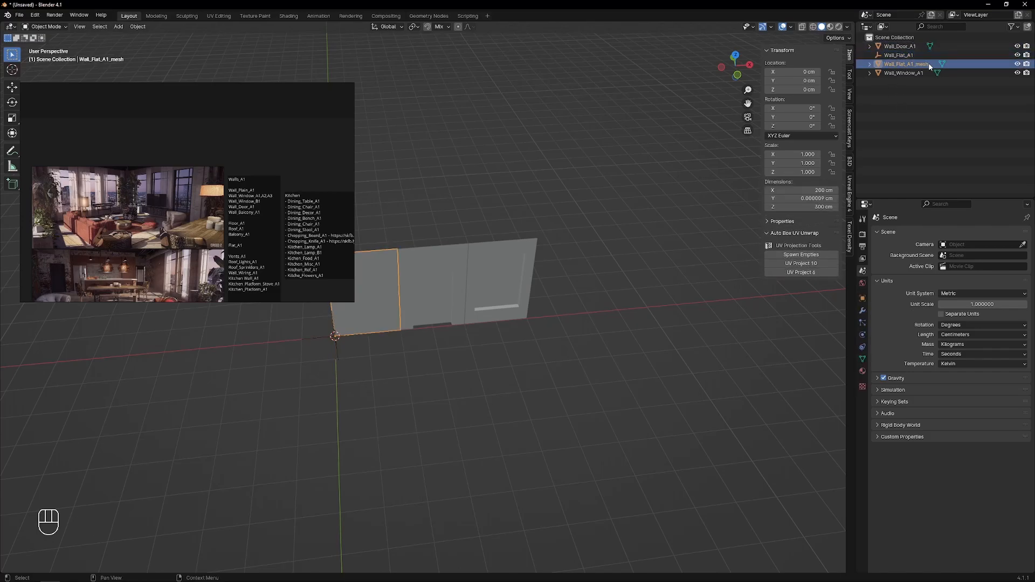
left_click_drag(928, 64, 899, 55)
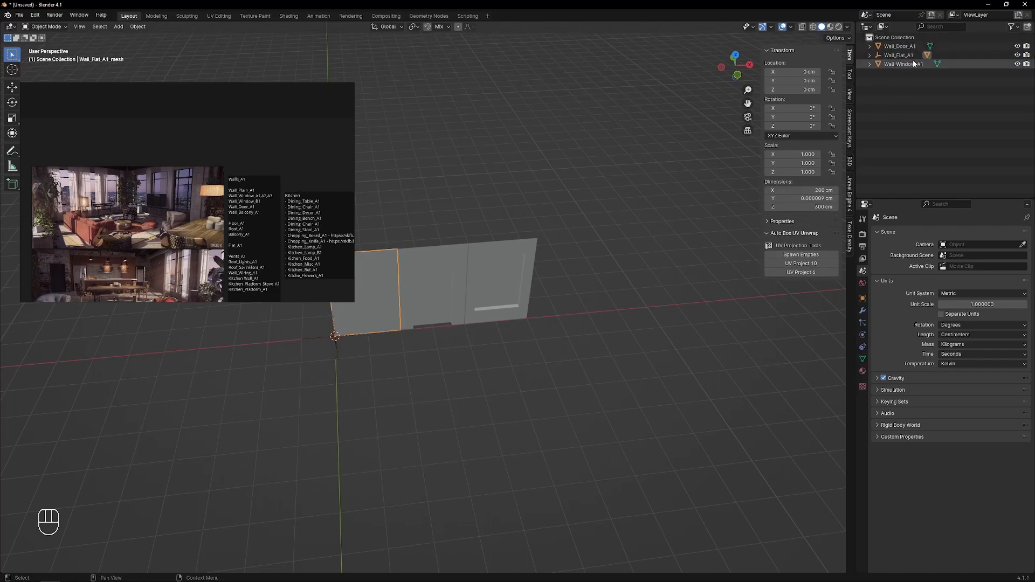
- Duplicate the Wall_Flat_A1 empty along X to 200 cm, at the door wall's corner
left_click(905, 56)
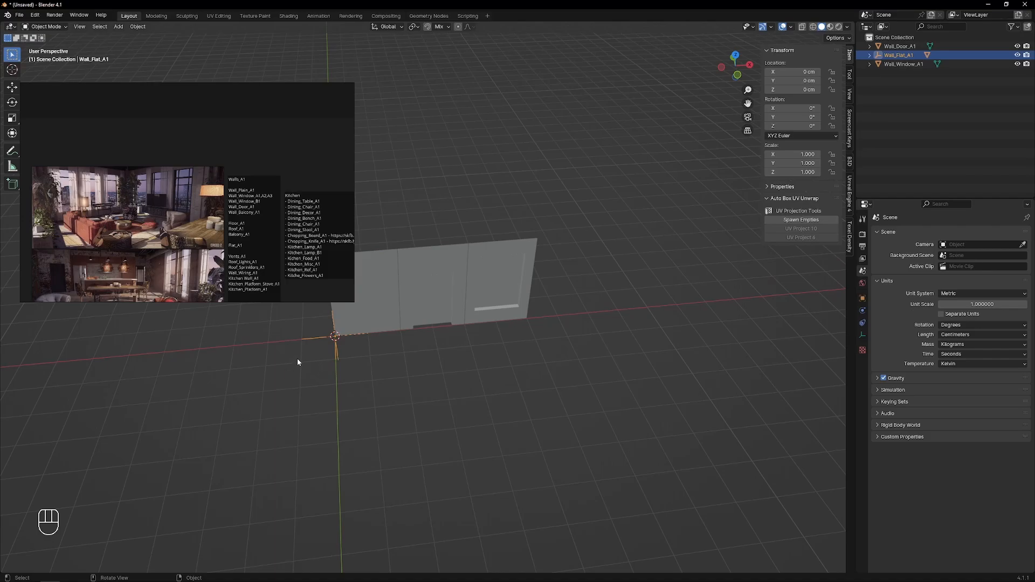
key("g")
right_click(356, 446)
key("shift+d")
key("x")
key("ctrl")
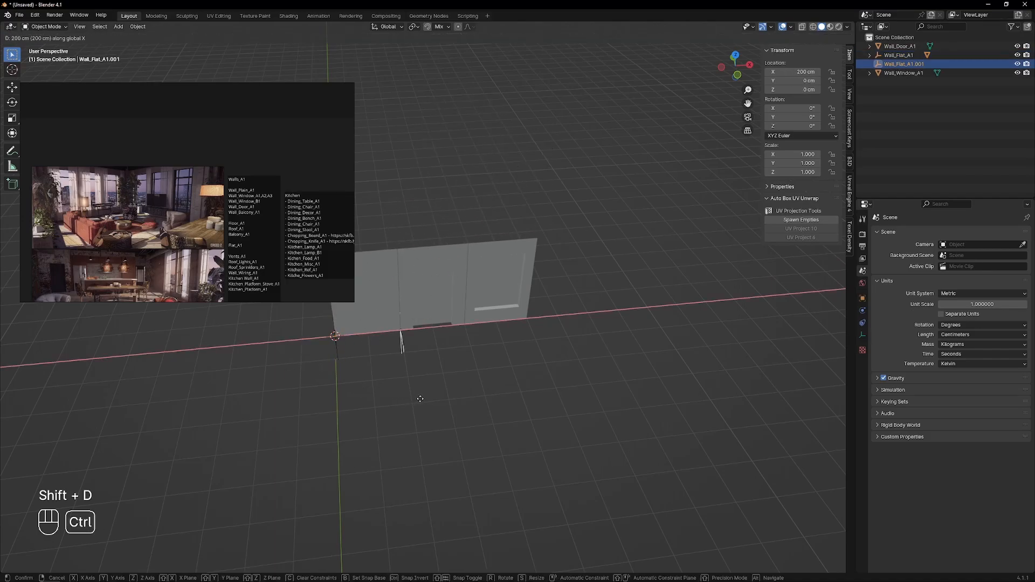
left_click(420, 399)
- Duplicate the door wall's empty along X to 400 cm, at the window wall's corner
key("shift+d")
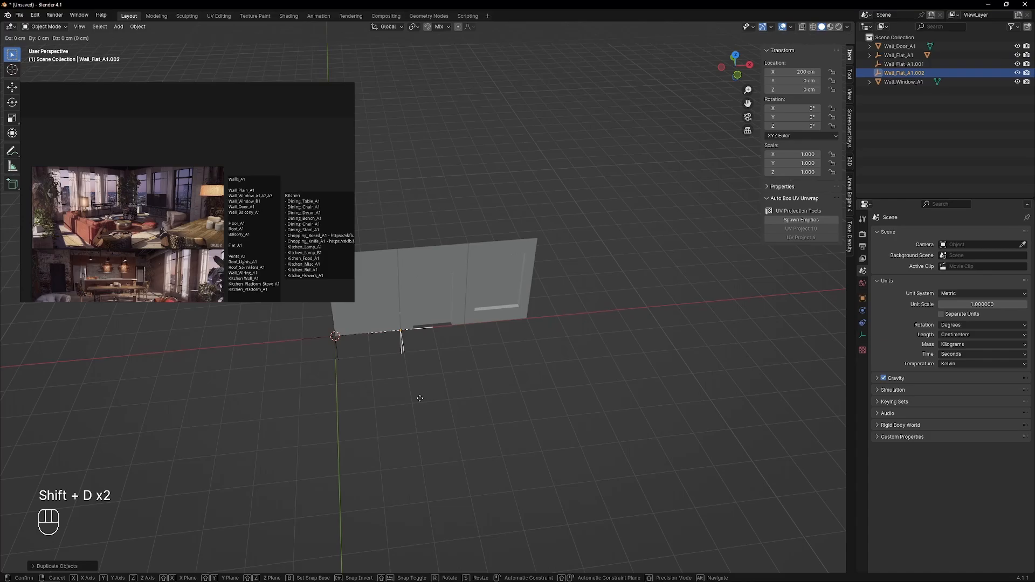
key("x")
key("ctrl")
left_click(489, 388)
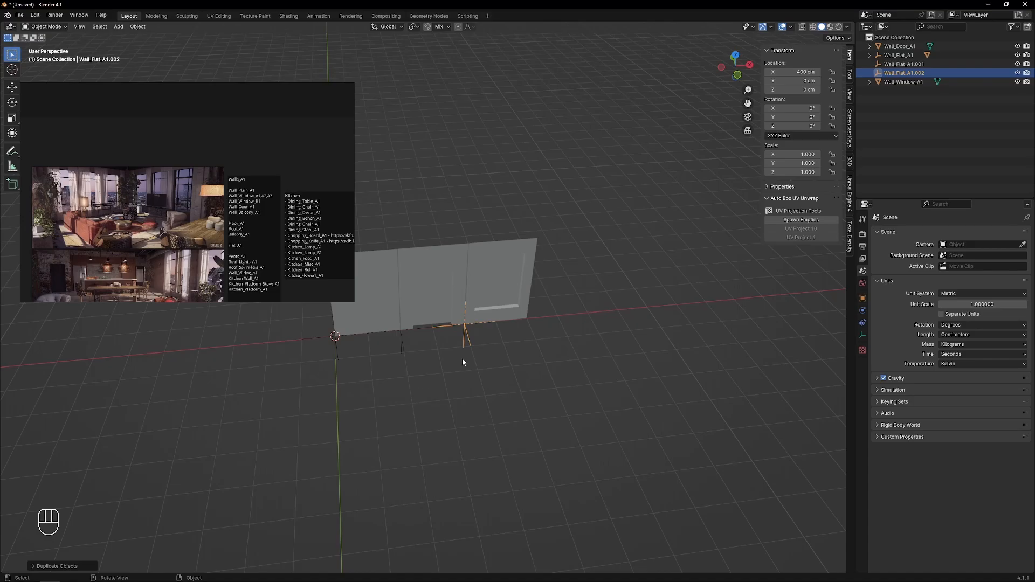
middle_click_drag(429, 344, 450, 335)
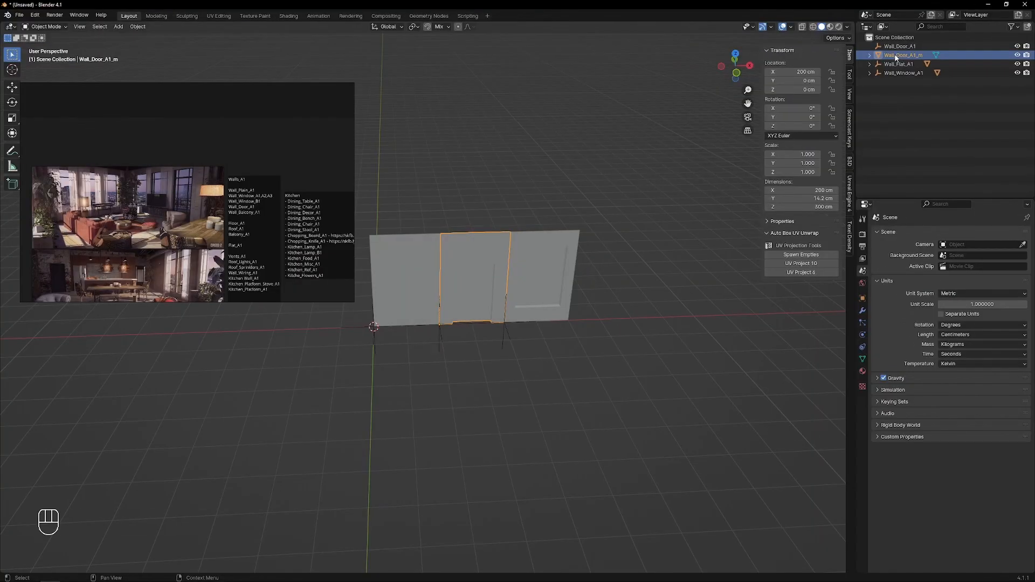
- Parent the door wall mesh Wall_Door_A1_m to the Wall_Door_A1 empty, and select the Wall_Window_A1 empty
left_click_drag(902, 55, 910, 47)
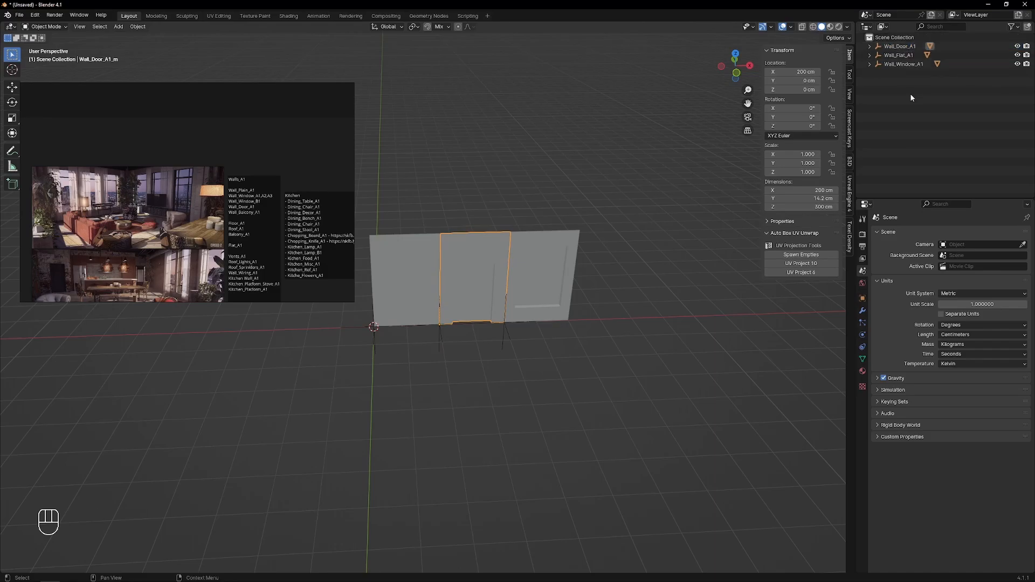
left_click(904, 64)
middle_click_drag(608, 237, 411, 278)
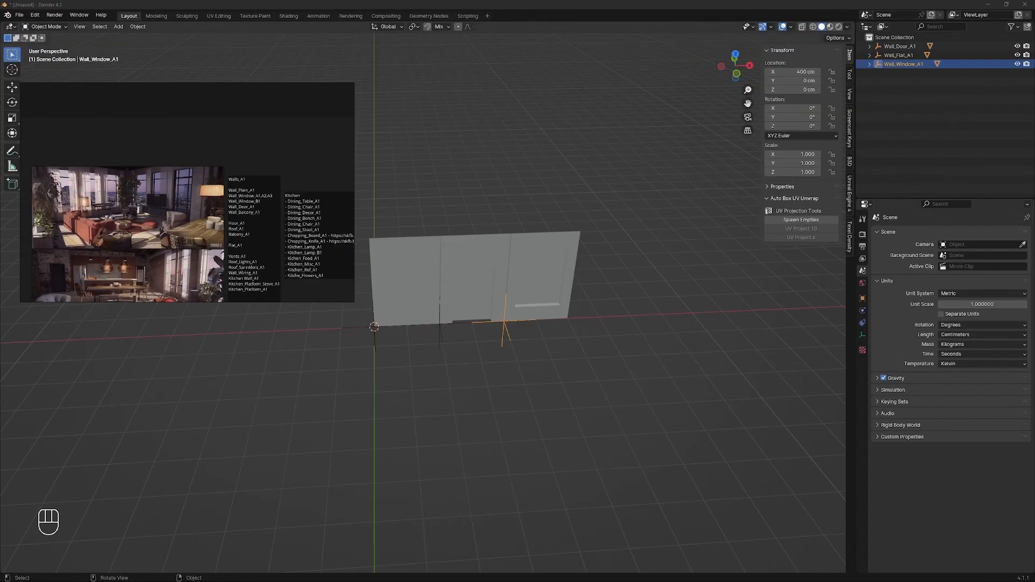
- In File Explorer, create a Props folder inside Creed and move the Kitchen folder into it
left_click_drag(435, 122, 560, 92)
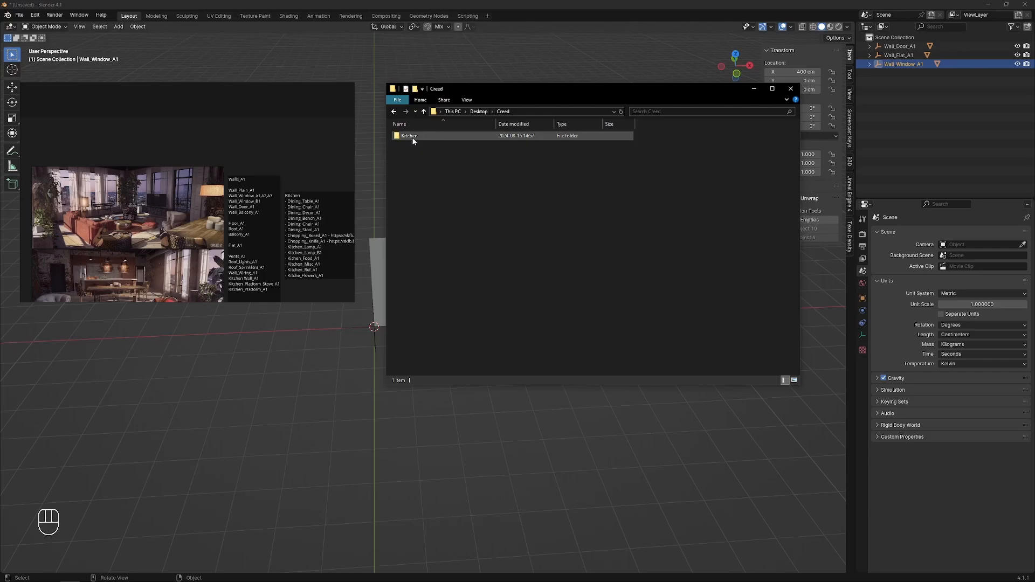
key("ctrl+shift+n")
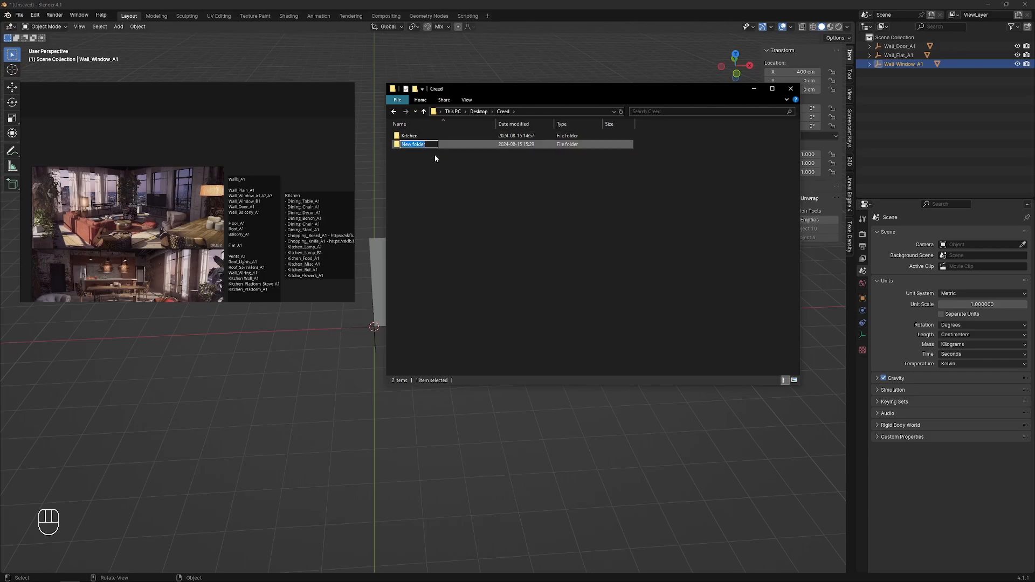
type("Props")
key("Return")
left_click_drag(409, 136, 410, 144)
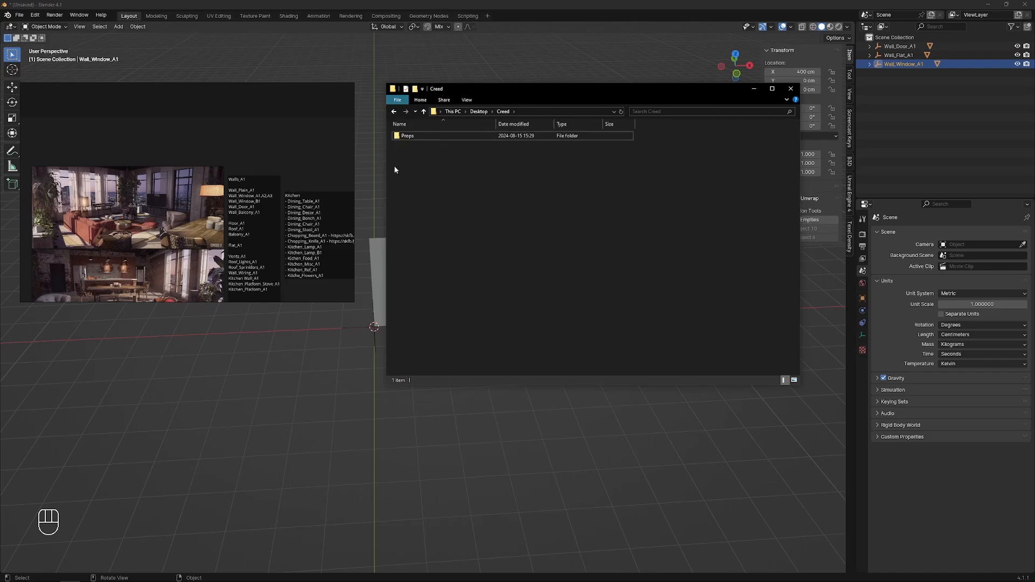
- Create a folder named Env beside Props in the Creed folder
key("ctrl+shift+n")
type("Stru")
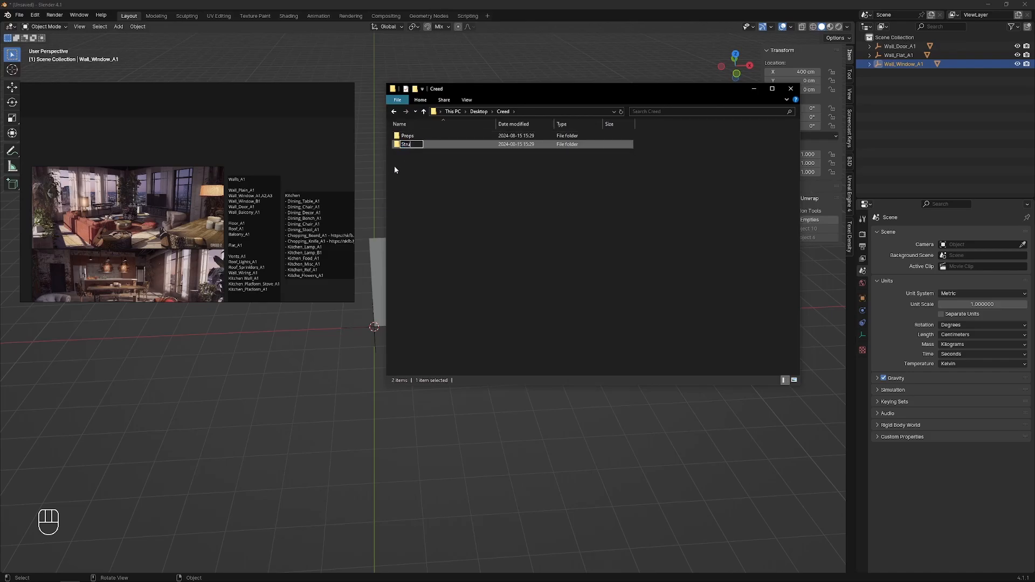
type("ct")
key("Return")
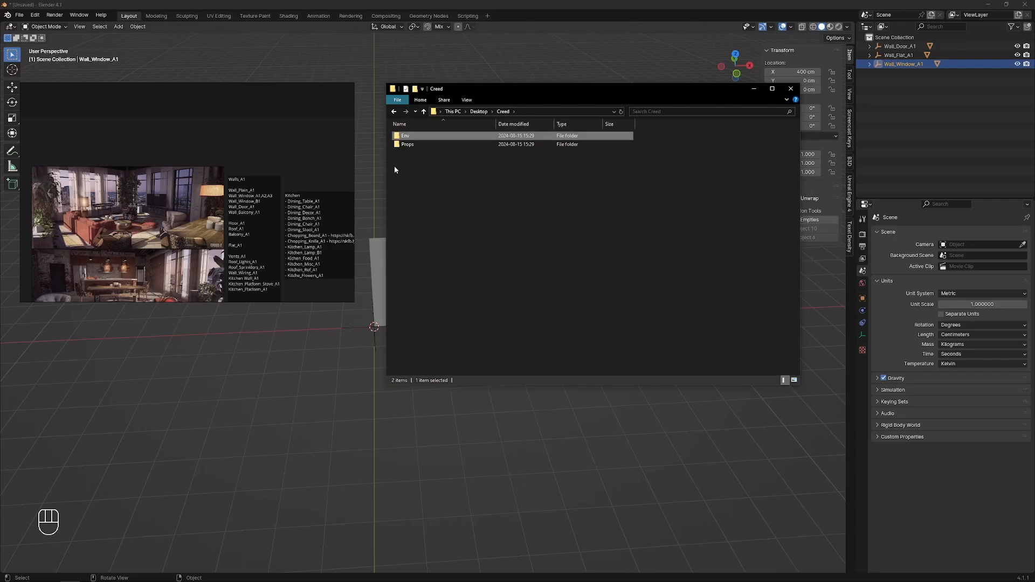
- Get the path of the Env folder and save the Blender scene there as Env_01.blend
left_click(412, 130)
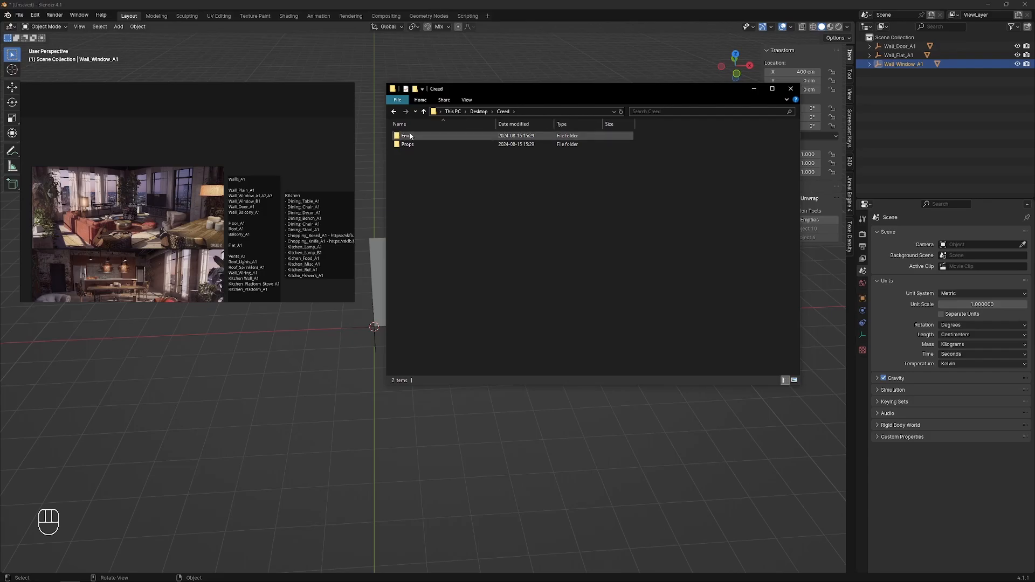
double_click(411, 135)
left_click(560, 112)
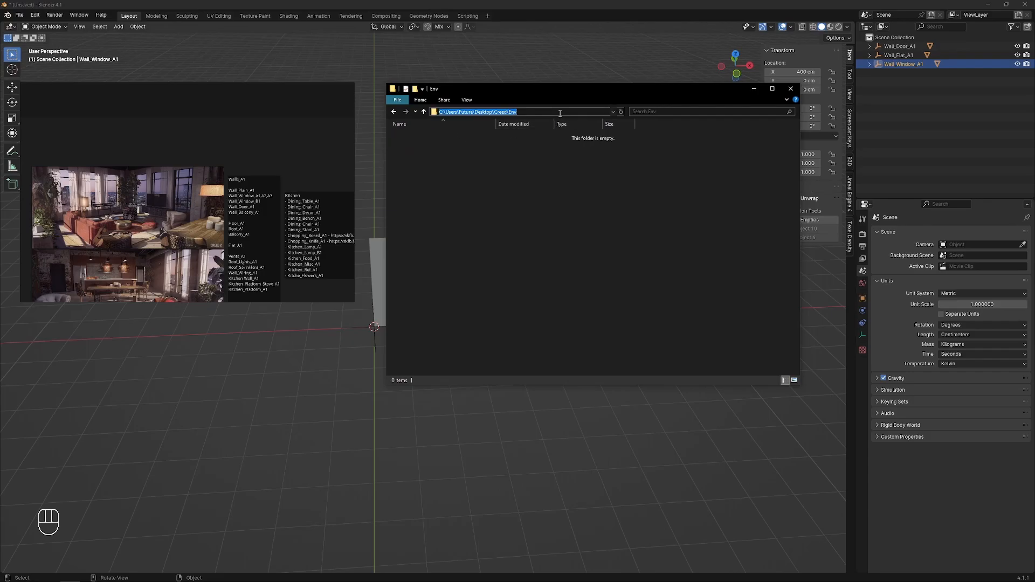
left_click(343, 399)
key("ctrl+s")
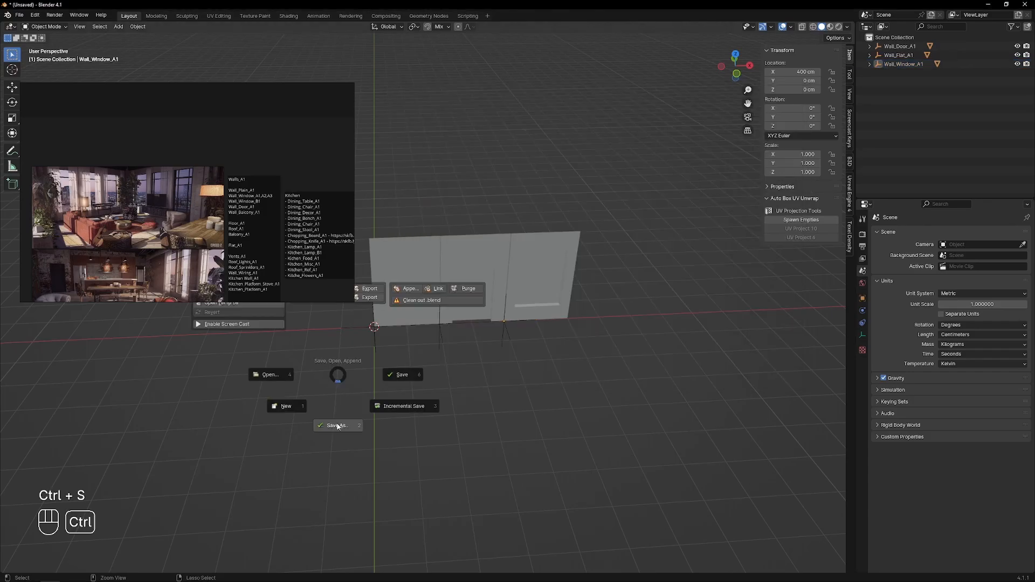
left_click(337, 426)
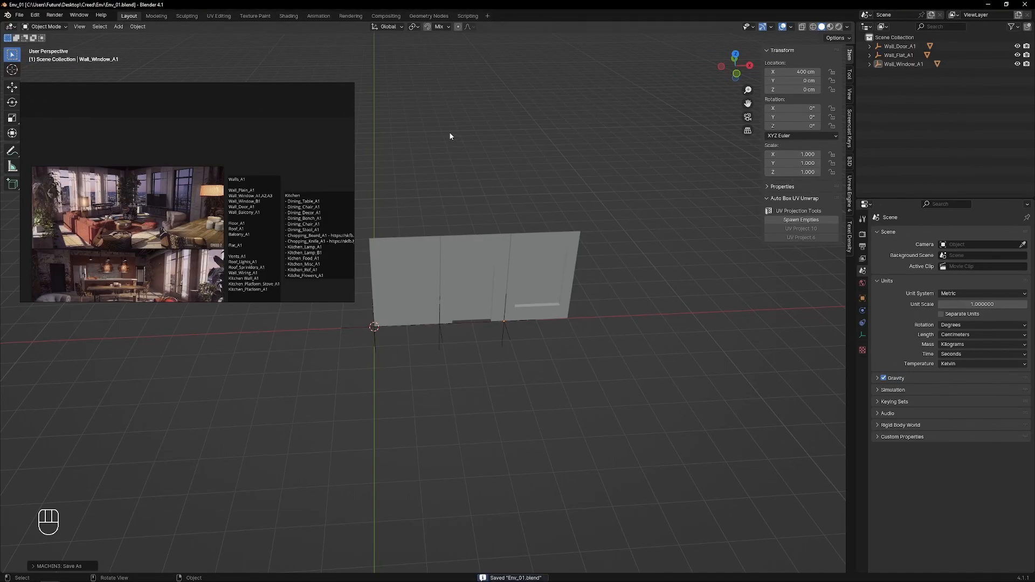
- In the Blender for Unreal Engine settings, set the static mesh export folder to the copied Env folder path
left_click(849, 186)
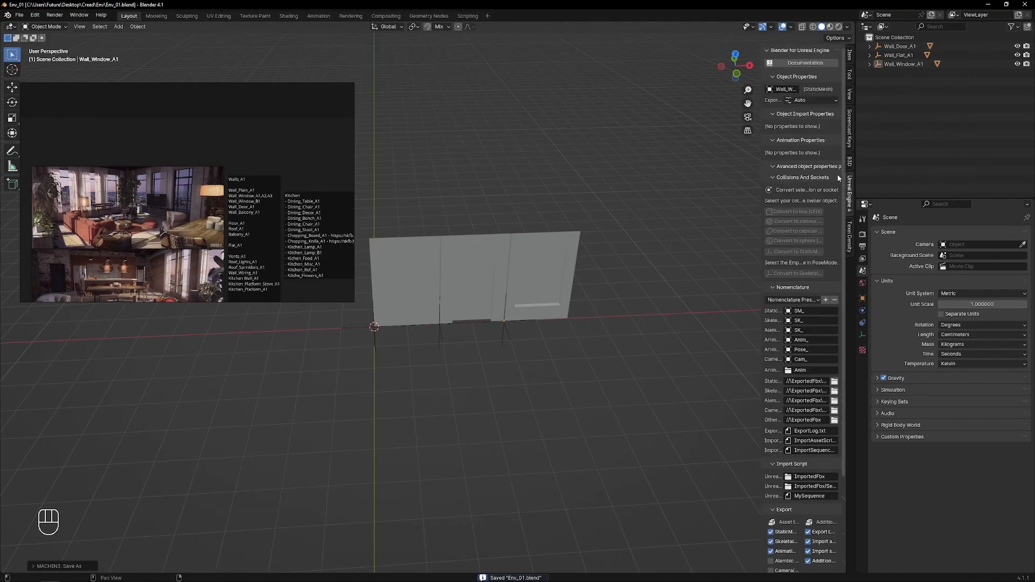
left_click(774, 76)
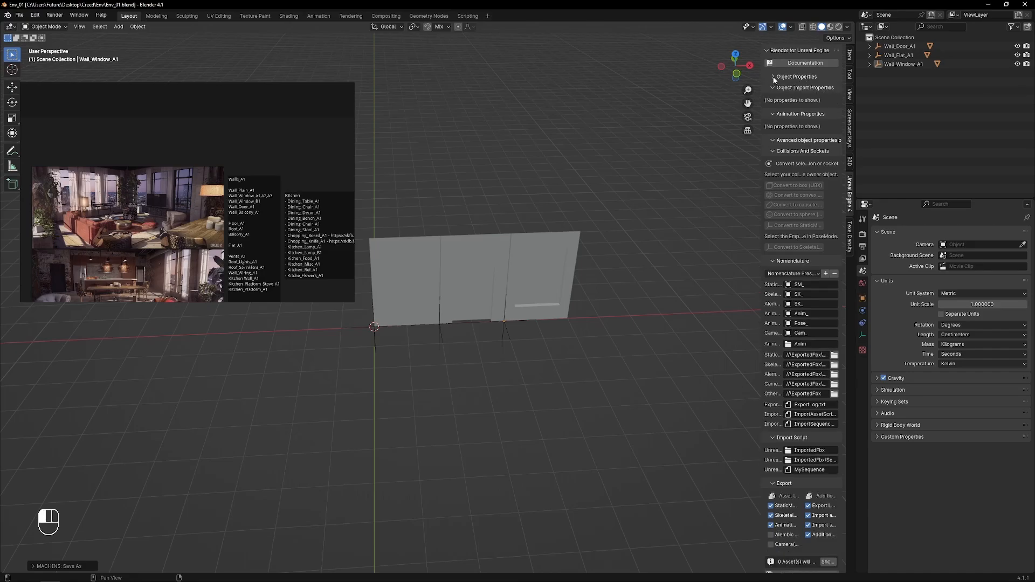
left_click(806, 354)
key("ctrl+v")
key("Return")
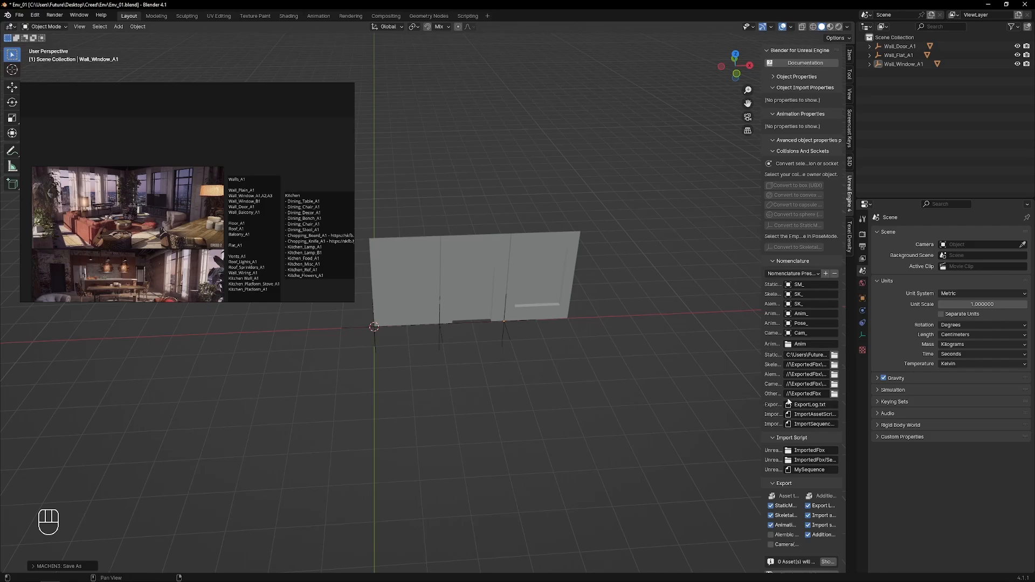
- Keep only static meshes enabled for export, turning off skeletal meshes, animations, the export log, both import scripts and additional data
left_click(771, 525)
left_click(771, 516)
left_click(809, 534)
left_click(808, 525)
left_click(809, 516)
left_click(809, 506)
left_click(773, 153)
- Set the export type of the Wall_Door_A1, Wall_Flat_A1 and Wall_Window_A1 empties to Export recursive
left_click(899, 46)
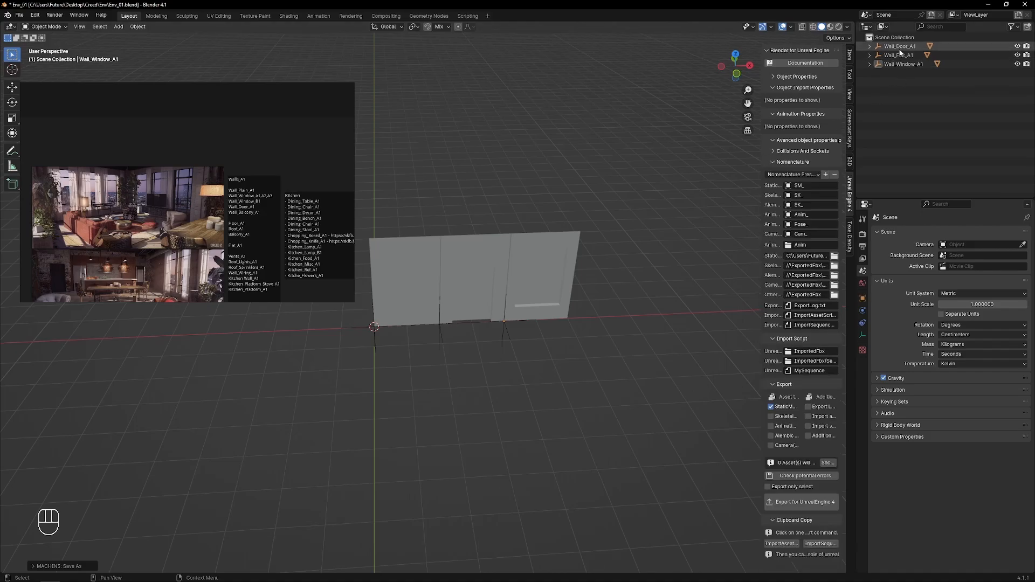
left_click(903, 65, "shift")
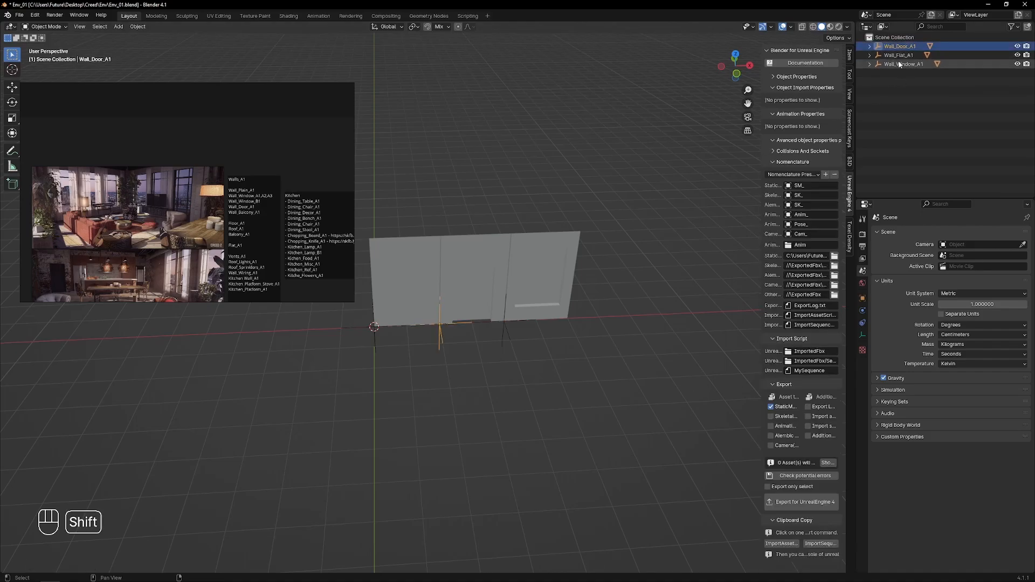
left_click(782, 88)
left_click(783, 77)
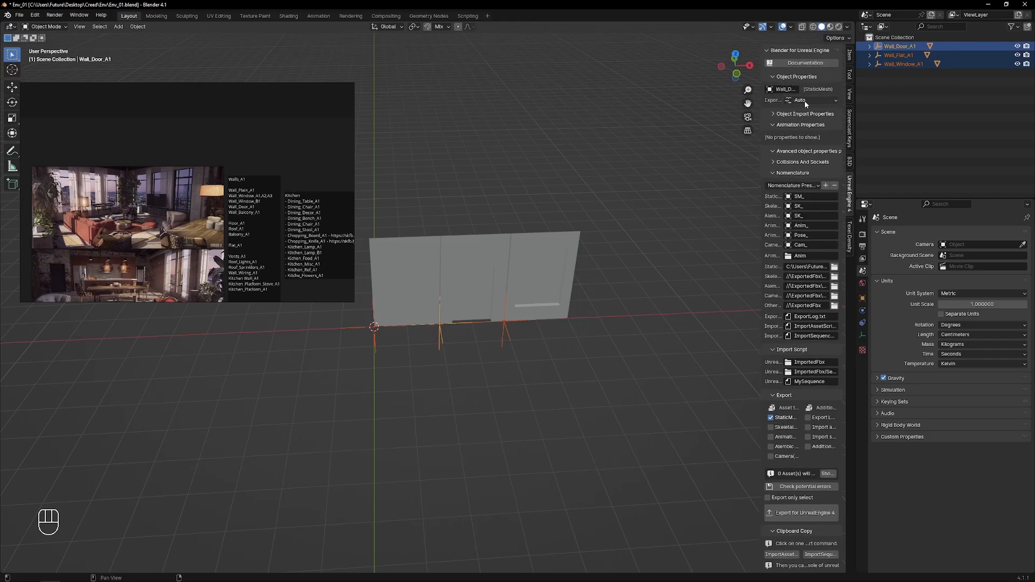
left_click(806, 102, "alt")
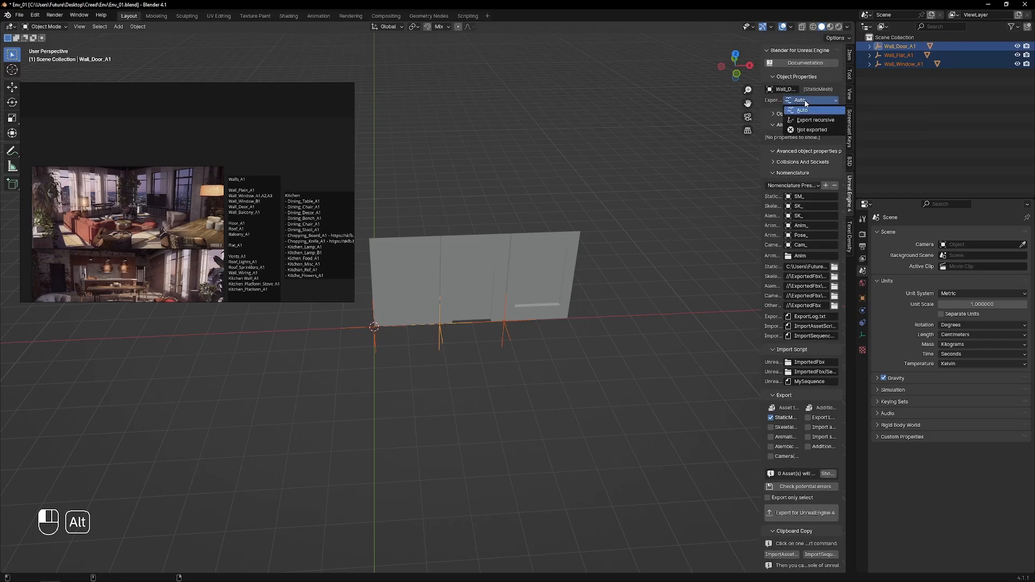
left_click(829, 121, "alt")
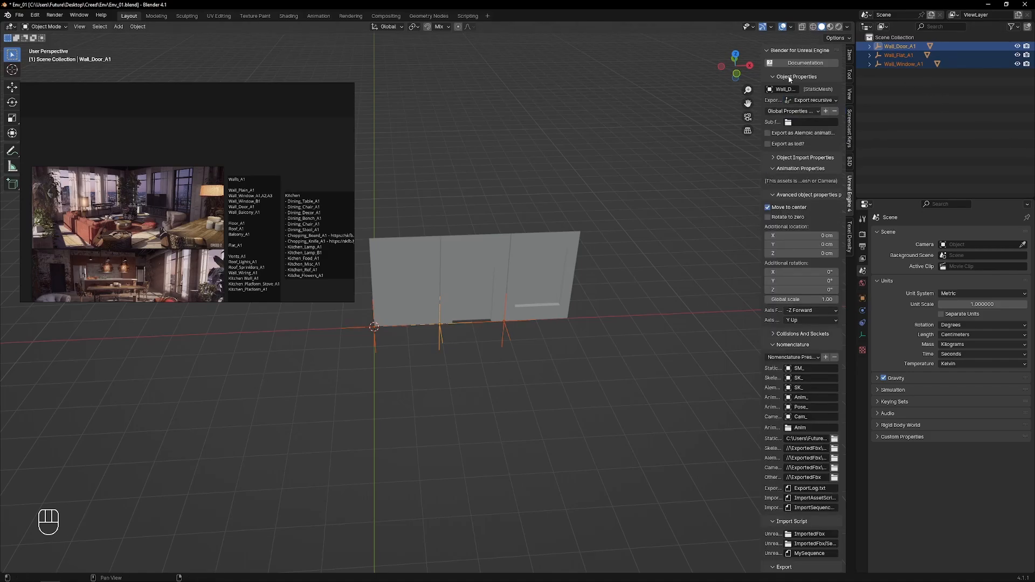
- Check the export type of the Wall_Window_A1 and Wall_Door_A1 empties one by one
left_click(904, 58)
left_click(904, 62)
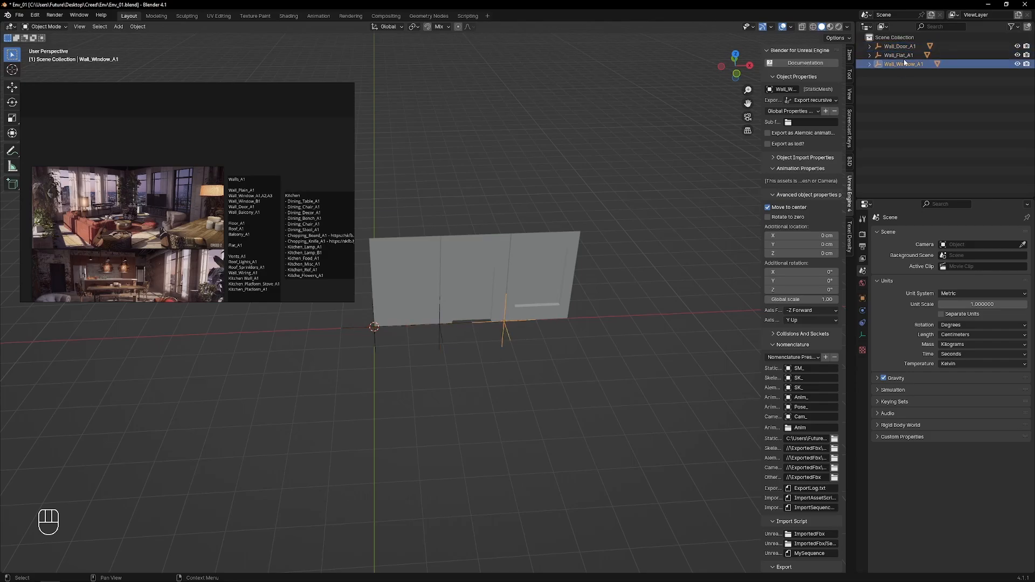
left_click(905, 48)
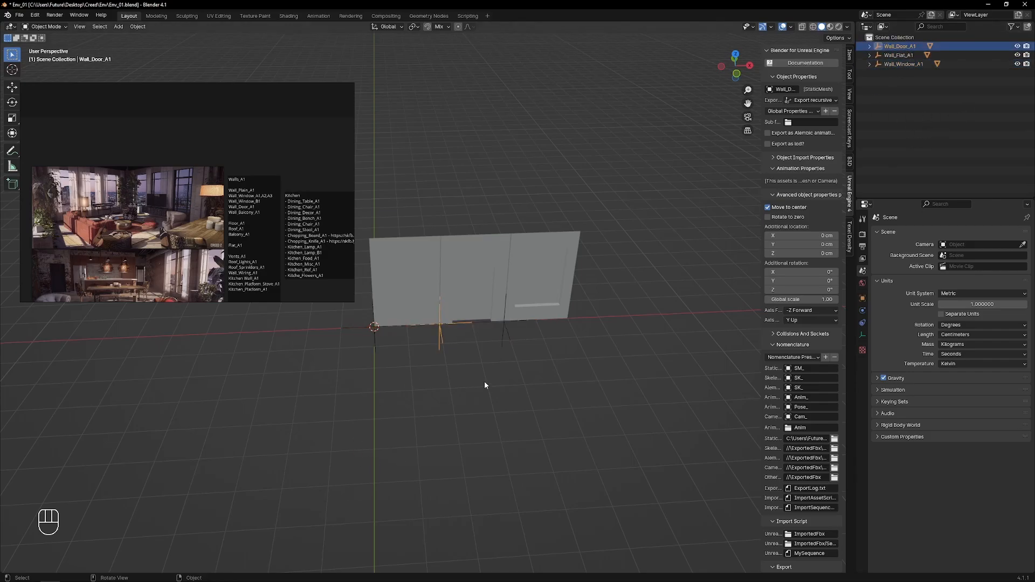
- Select the three wall empties and export only the selection for Unreal Engine
left_click_drag(565, 388, 360, 340)
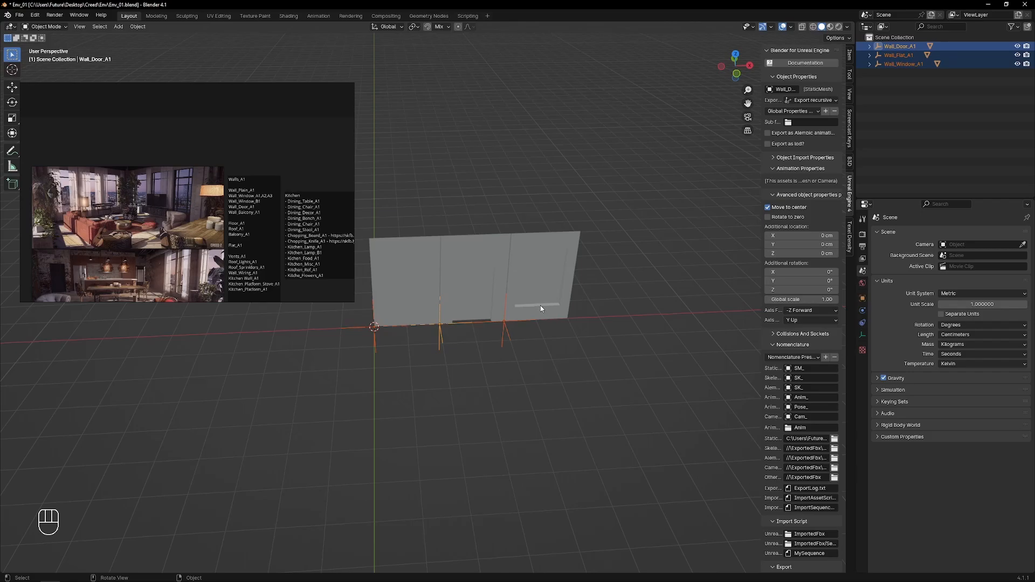
mouse_move(469, 352)
middle_mouse_down()
mouse_move(463, 363)
mouse_move(464, 345)
middle_mouse_up()
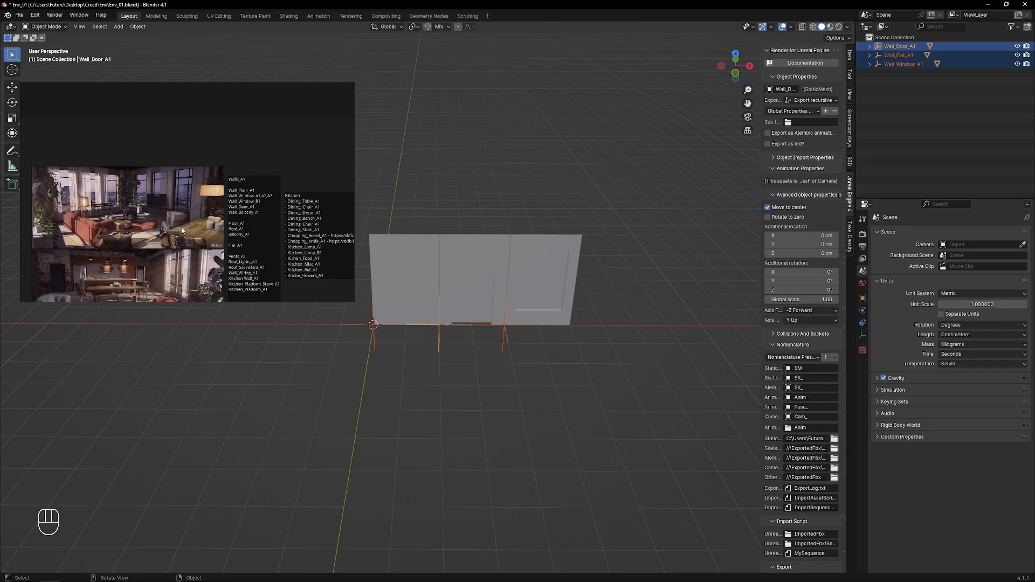
left_click(397, 264)
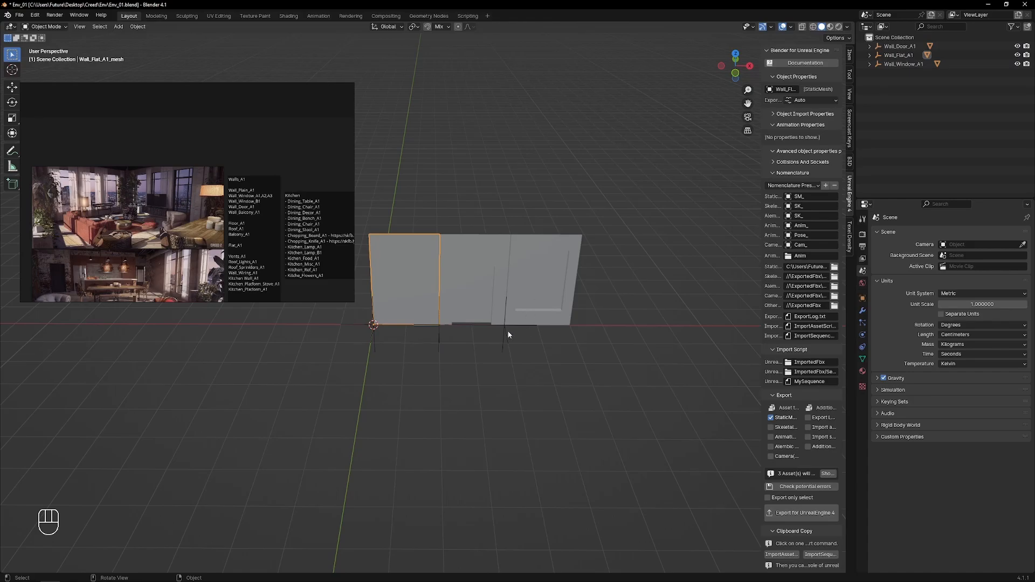
middle_click_drag(466, 294, 544, 368)
left_click_drag(496, 365, 363, 326)
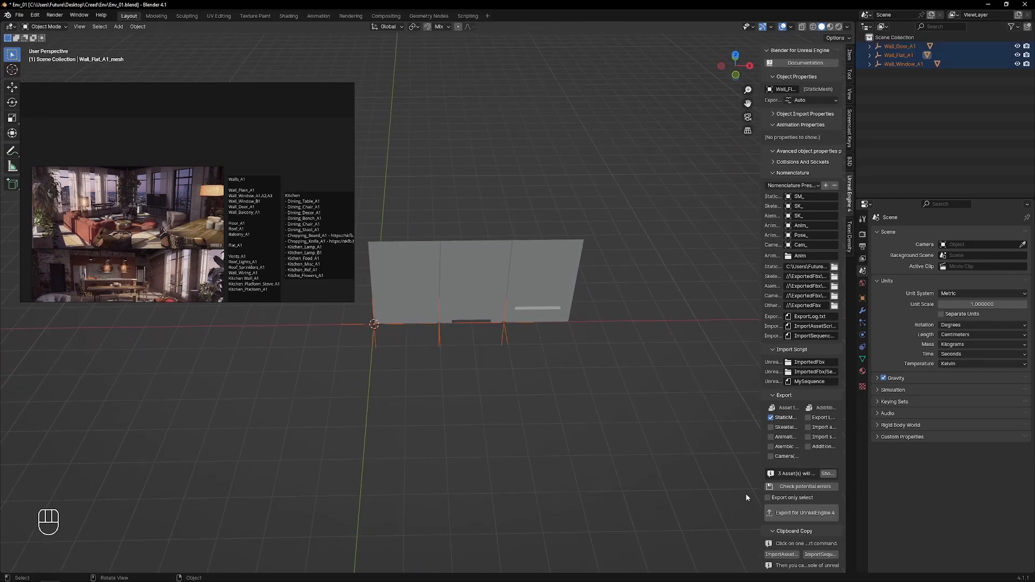
left_click(802, 512)
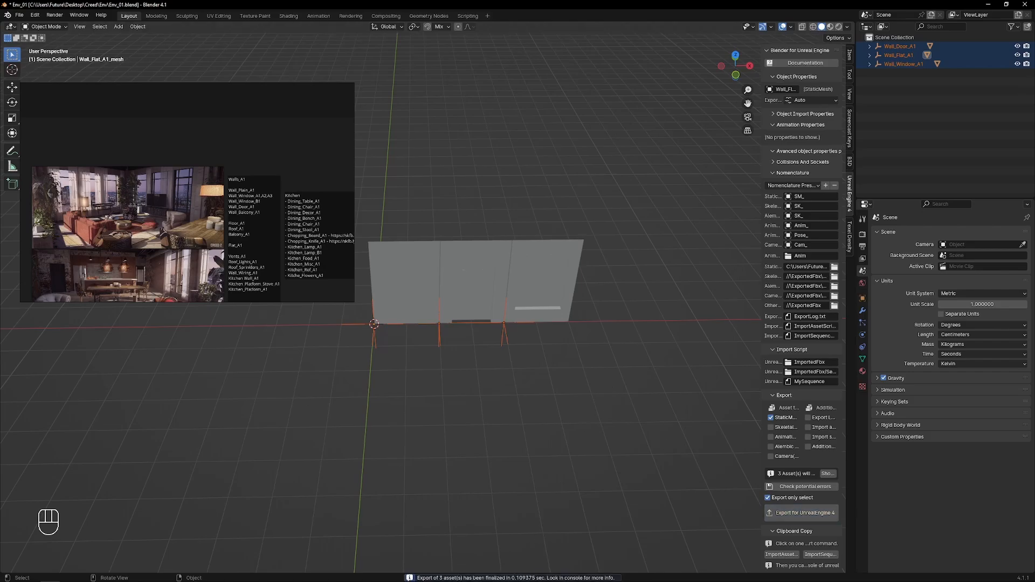
- Switch to File Explorer and inspect the exported wall FBX files in the Env folder
key("alt+Tab")
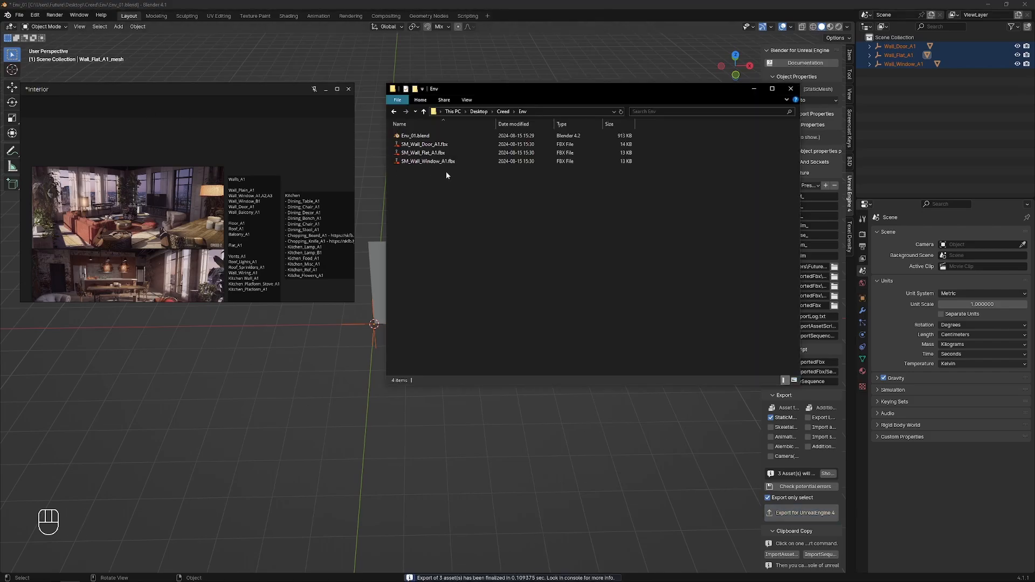
left_click_drag(469, 188, 397, 138)
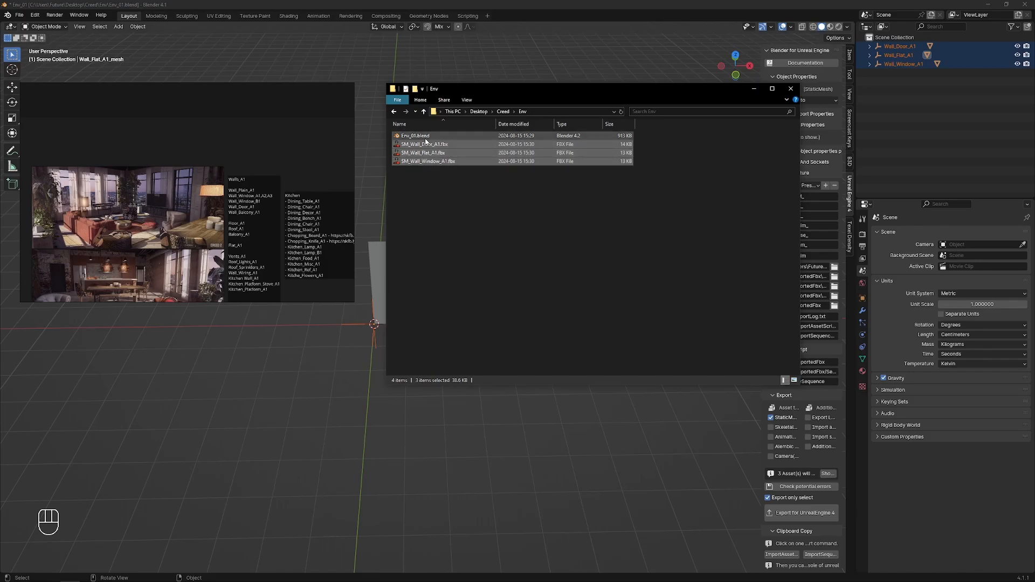
left_click(438, 186)
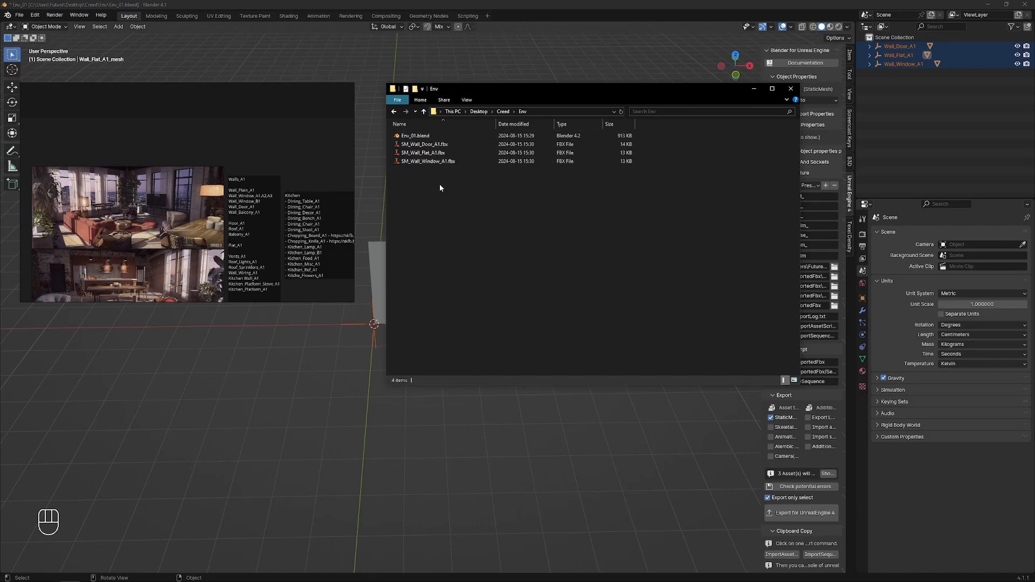
key("alt+Tab")
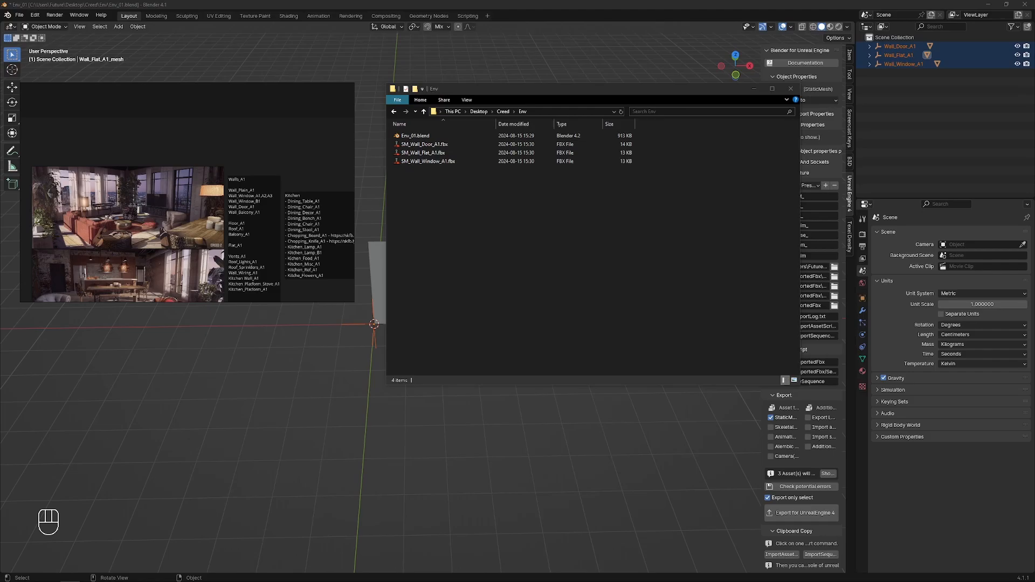
key("alt+Tab")
key("alt+Tab")
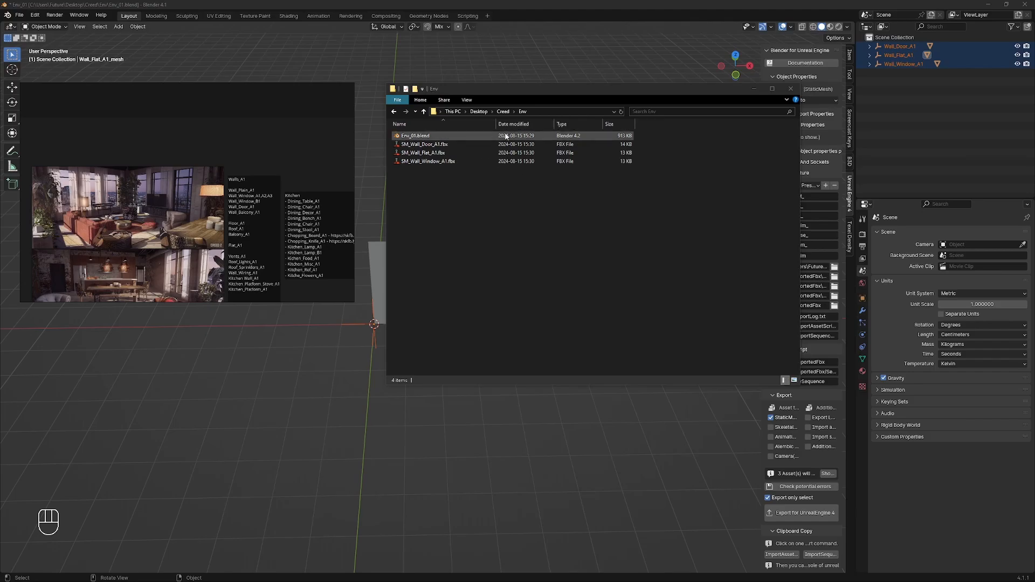
- Create a folder named Living inside Creed's Props folder and open it
left_click(503, 111)
double_click(411, 144)
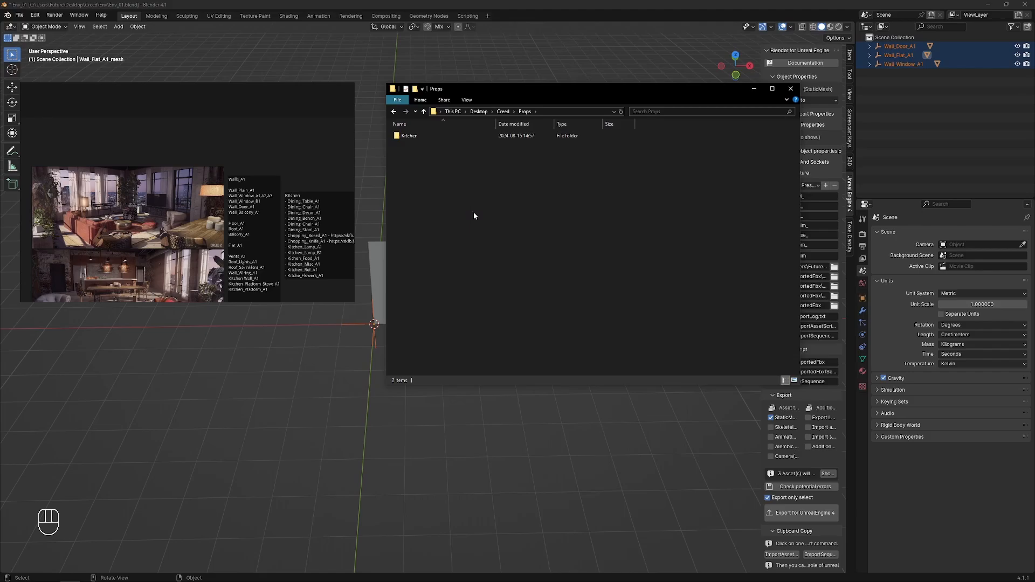
key("ctrl+shift+n")
type("Living")
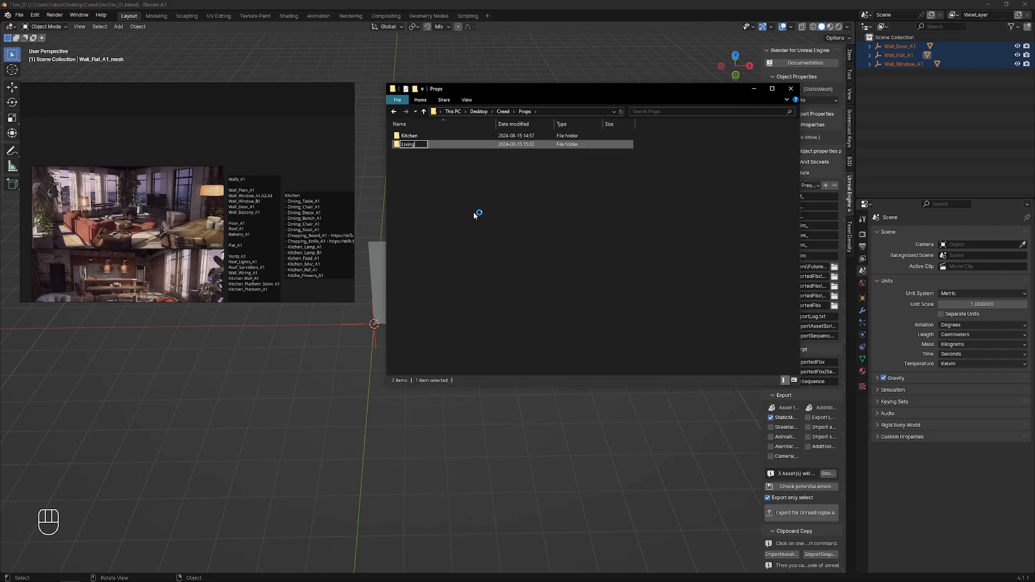
key("Return")
key("Return")
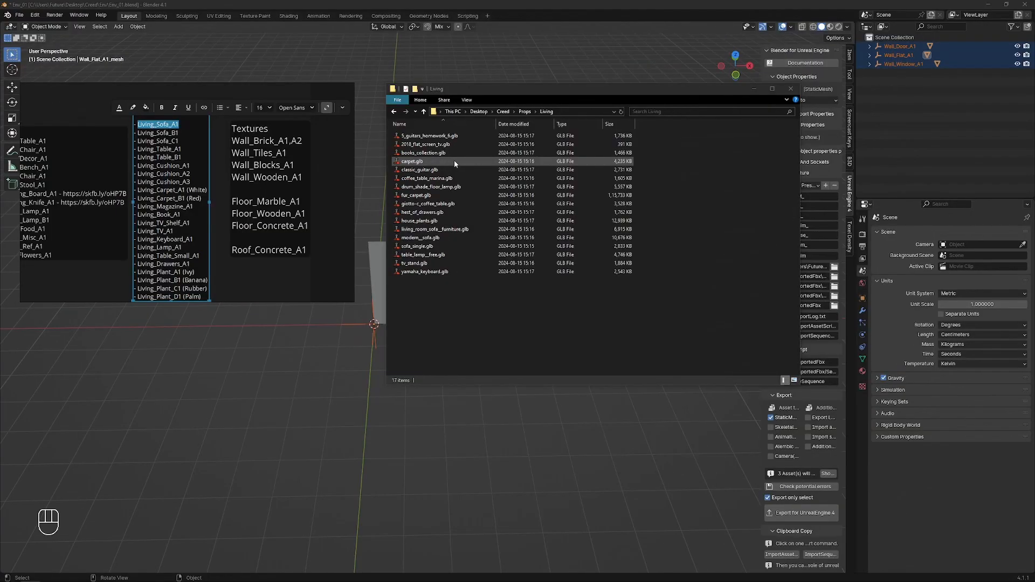
left_click(449, 161)
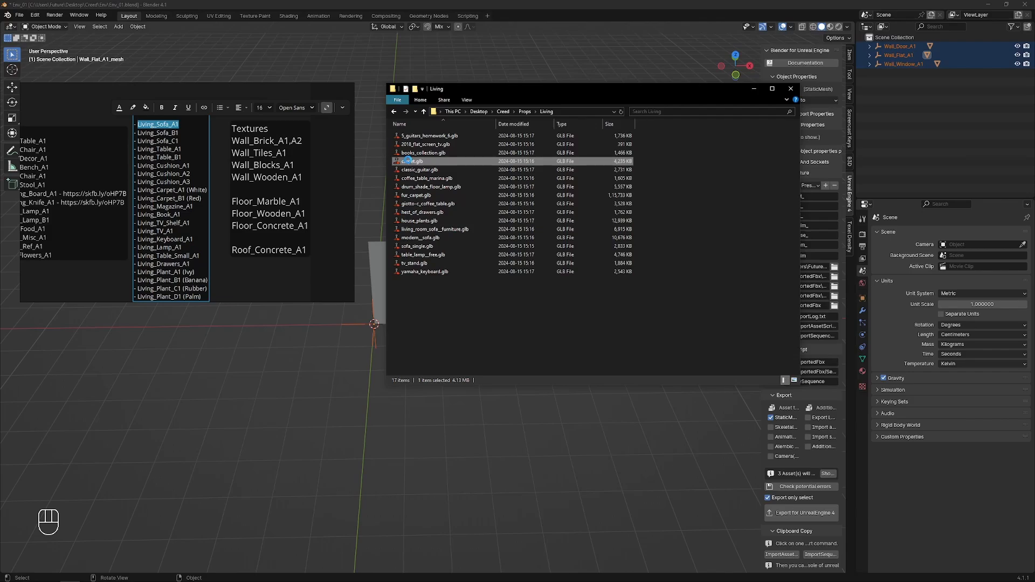
right_click(408, 163)
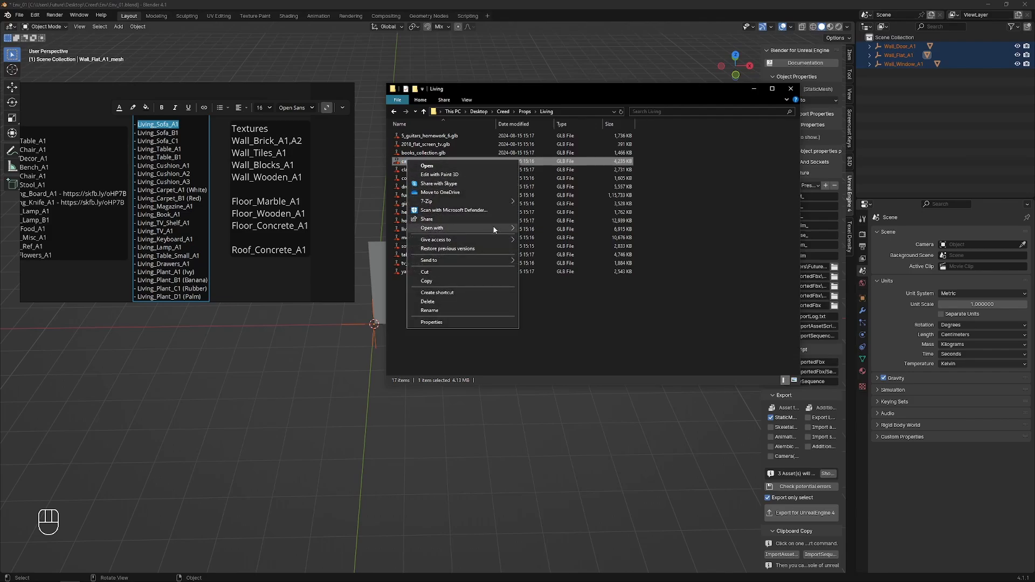
mouse_move(494, 230)
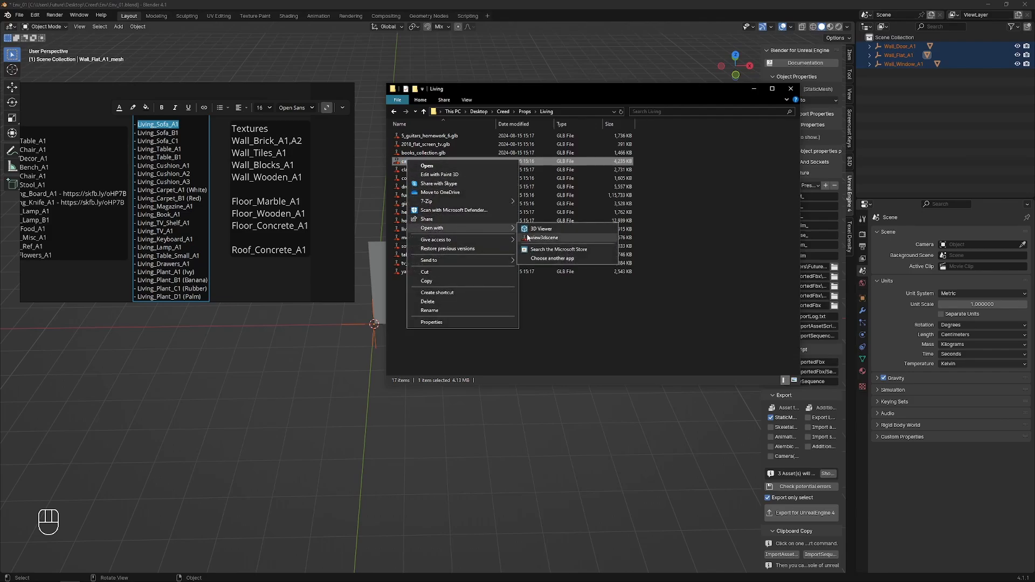
left_click(648, 185)
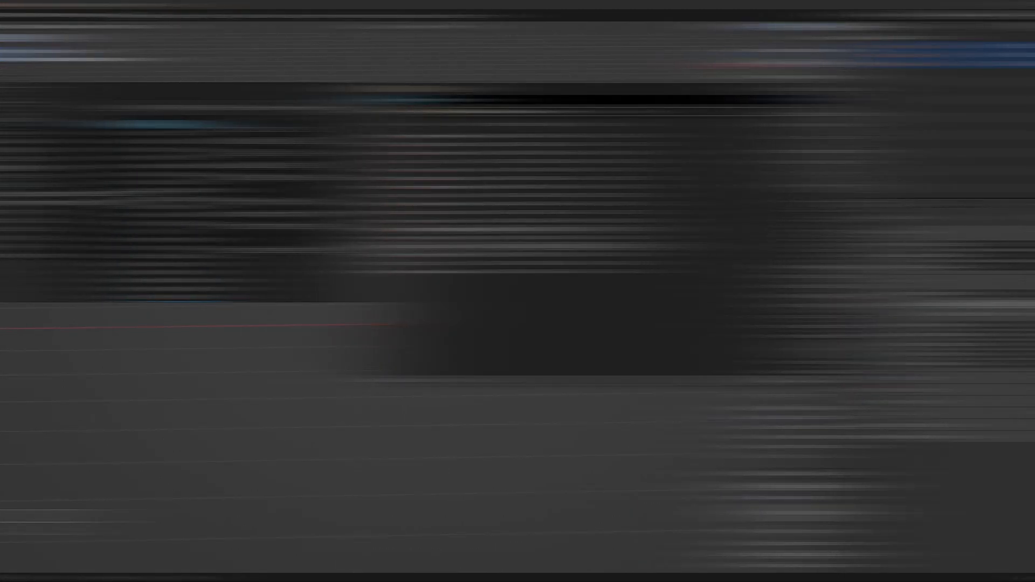
- Preview the living room sofa furniture GLB model in view3dscene from several angles, and close the viewer
left_click(417, 246)
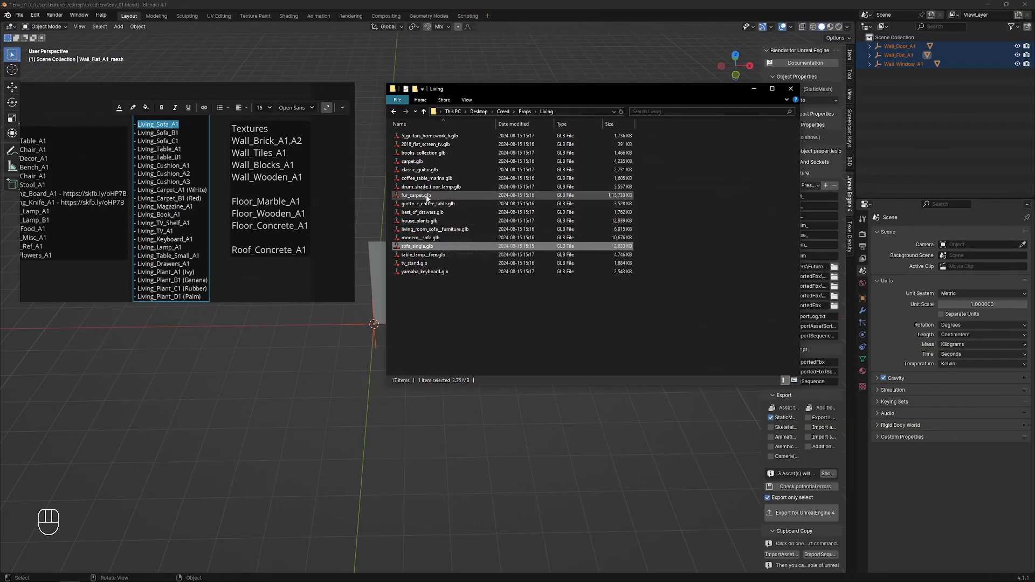
left_click(424, 230)
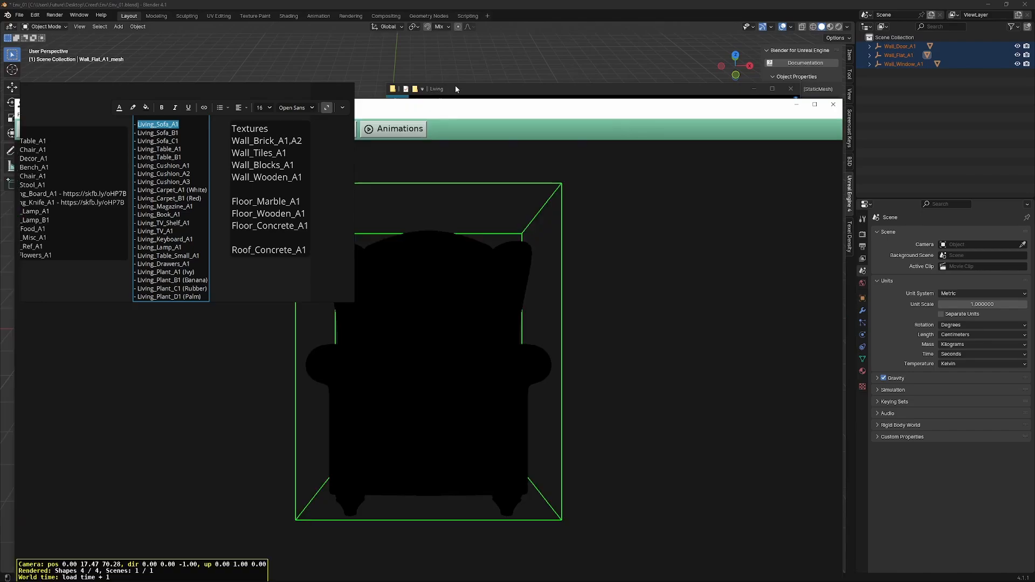
left_click_drag(376, 104, 428, 17)
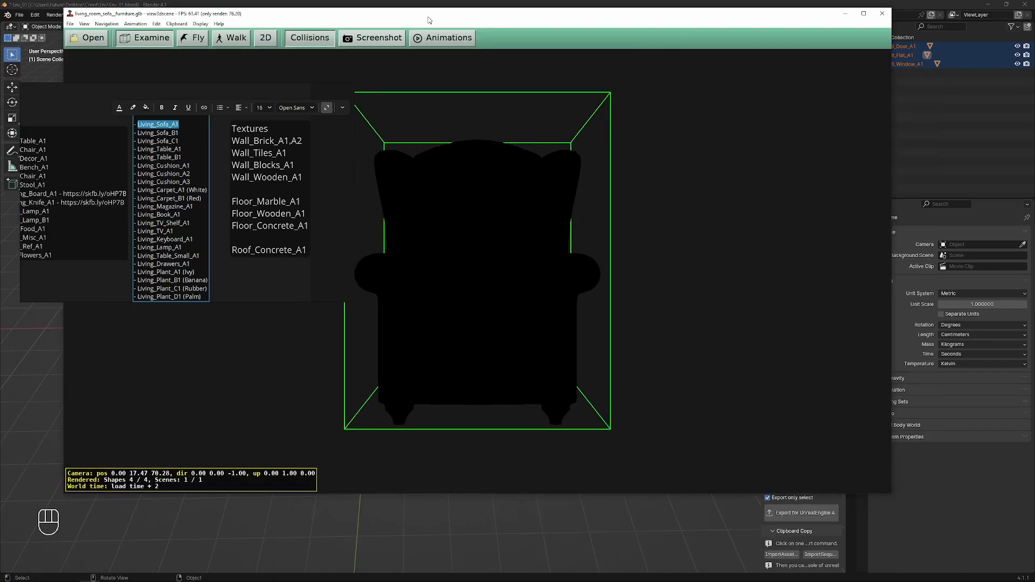
left_click_drag(655, 246, 802, 92)
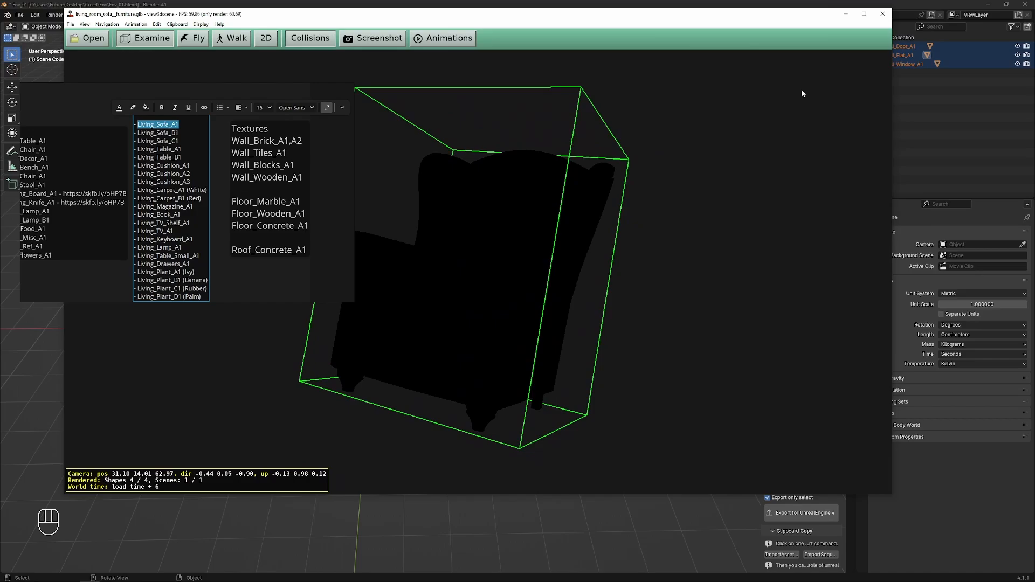
left_click(882, 13)
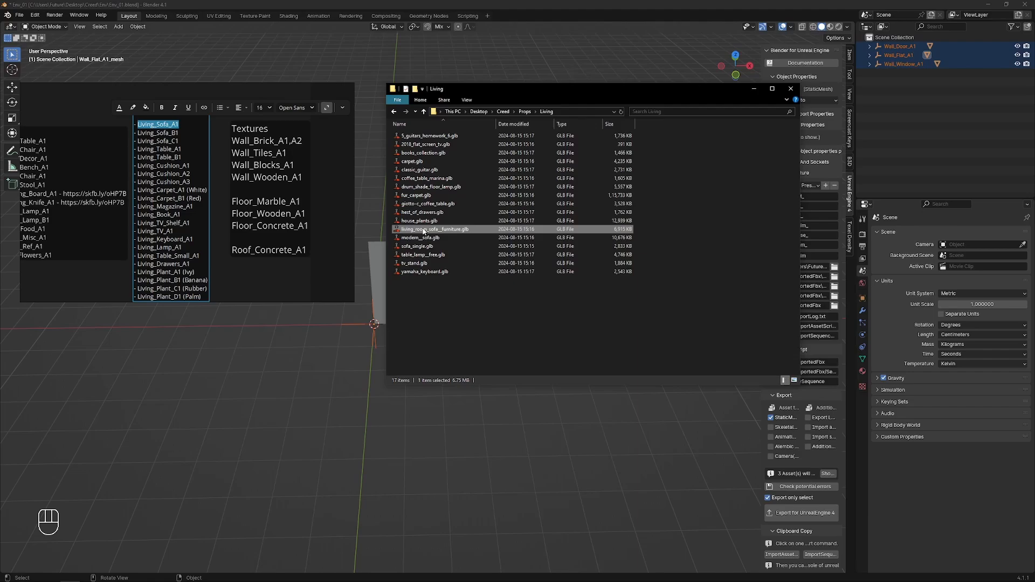
- Rename the living room sofa furniture GLB file as Living_Sofa_C1, following the living room asset list
left_click(175, 177)
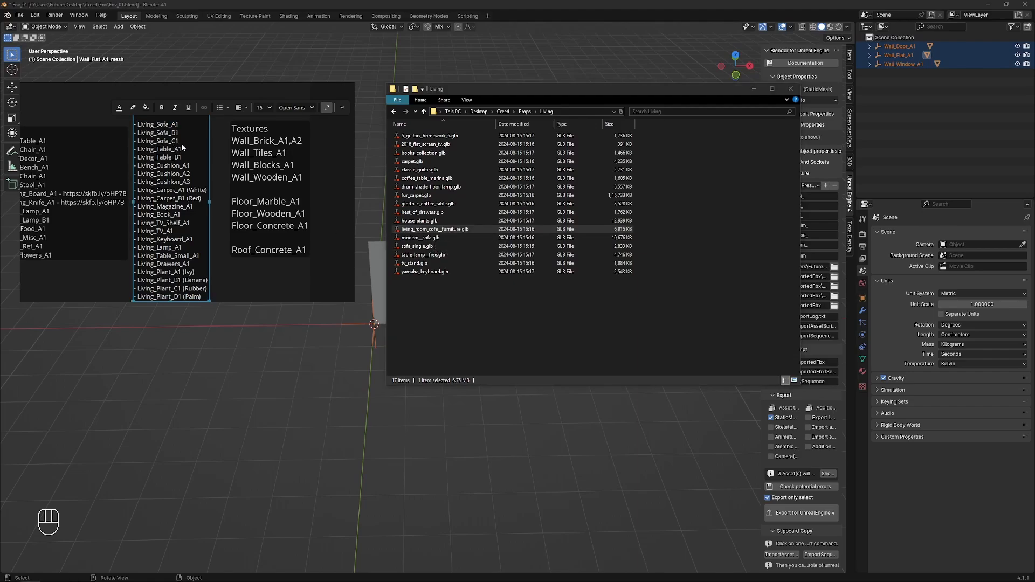
left_click(417, 231)
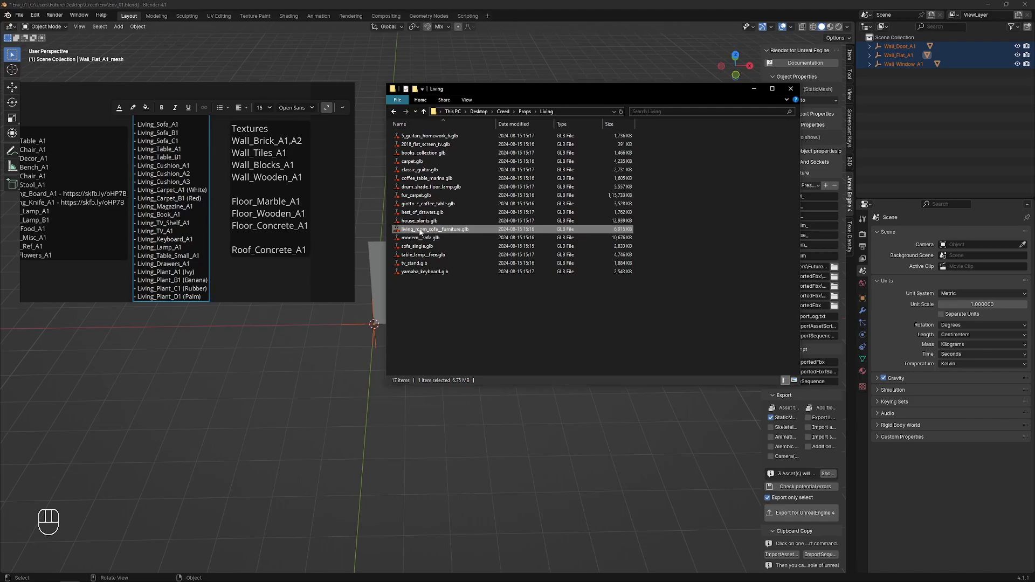
left_click(420, 231)
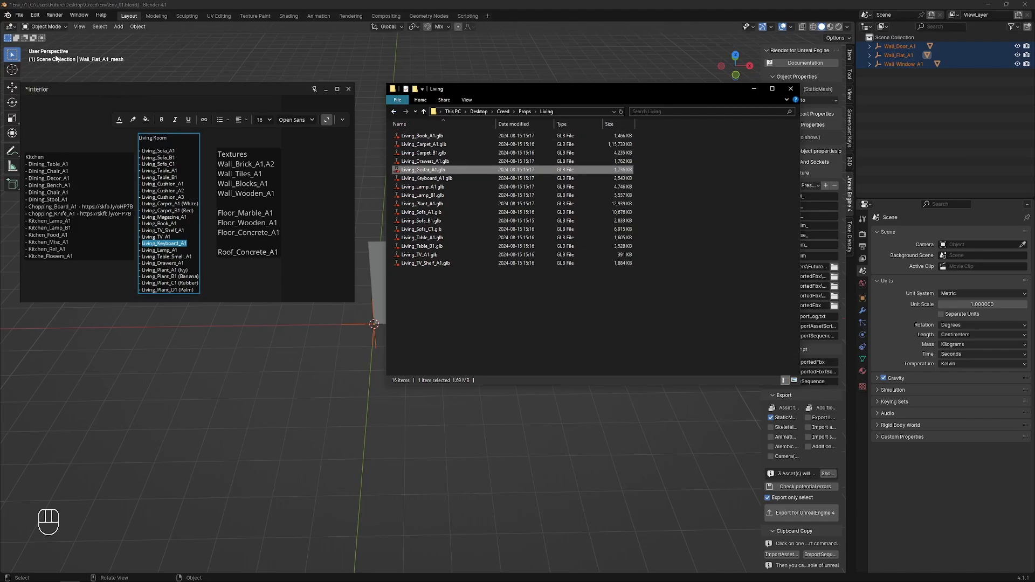
- Move the asset list note lower on the screen, and get the path of the Living props folder from File Explorer
left_click(19, 15)
left_click_drag(144, 89, 128, 236)
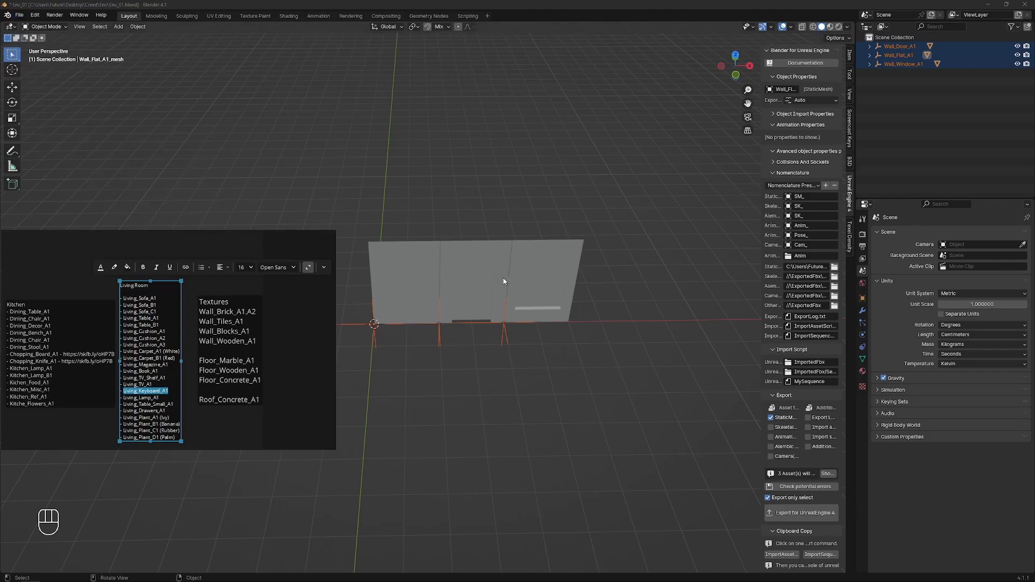
middle_click_drag(503, 281, 506, 280)
key("alt+Tab")
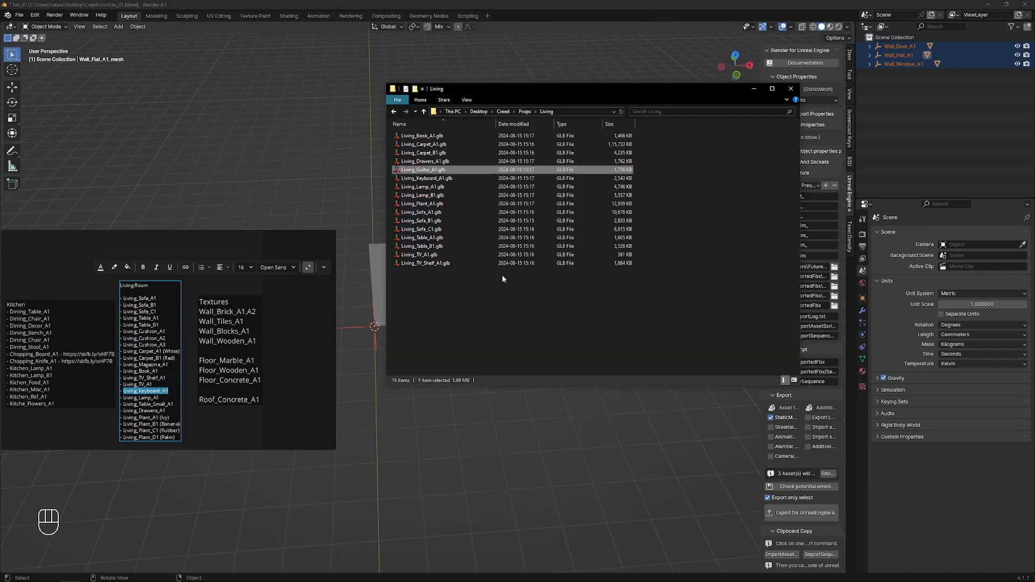
left_click(580, 112)
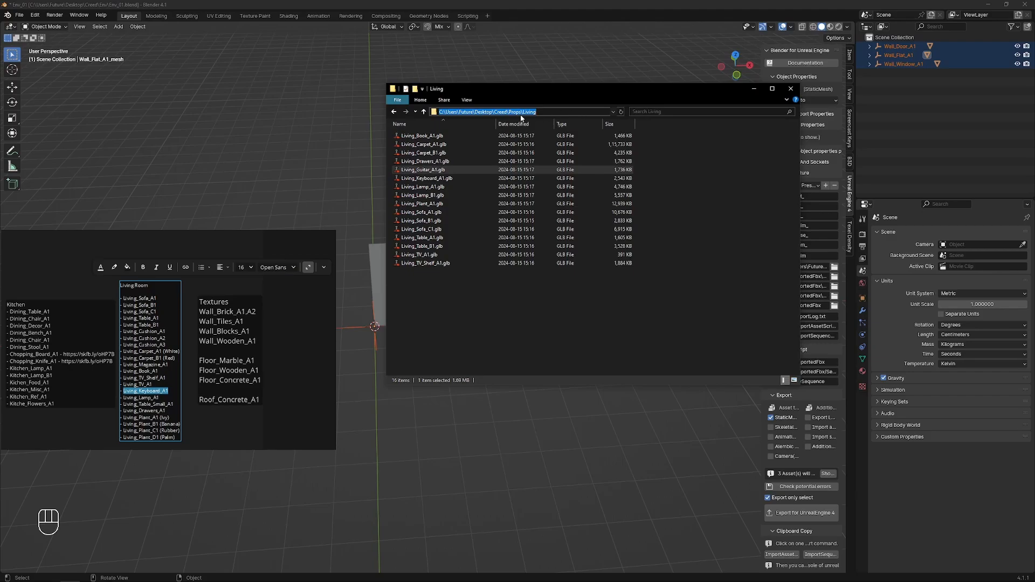
- Start a glTF 2.0 import in Blender and point the file browser to Creed's Props\Living folder
left_click(19, 15)
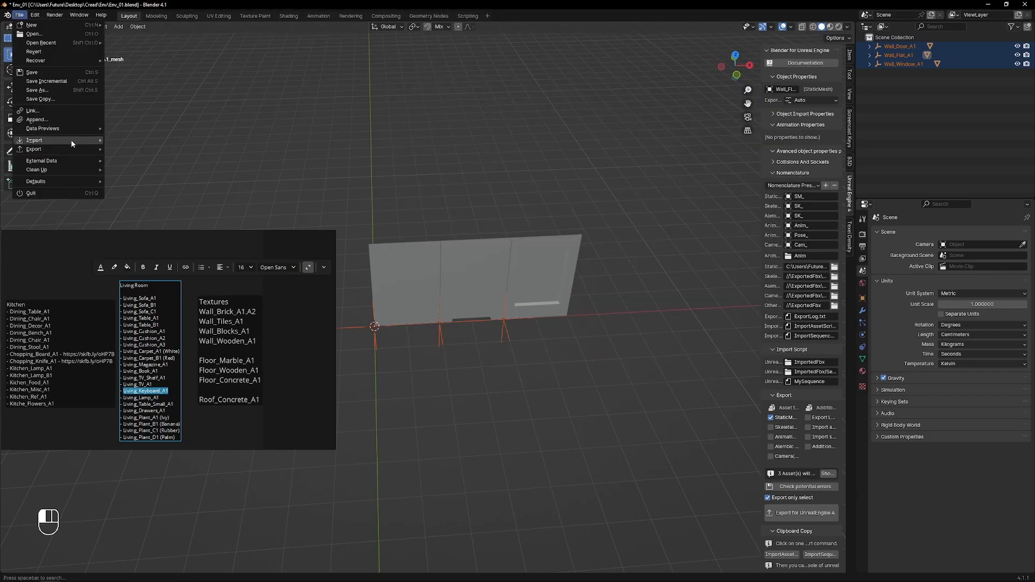
mouse_move(101, 138)
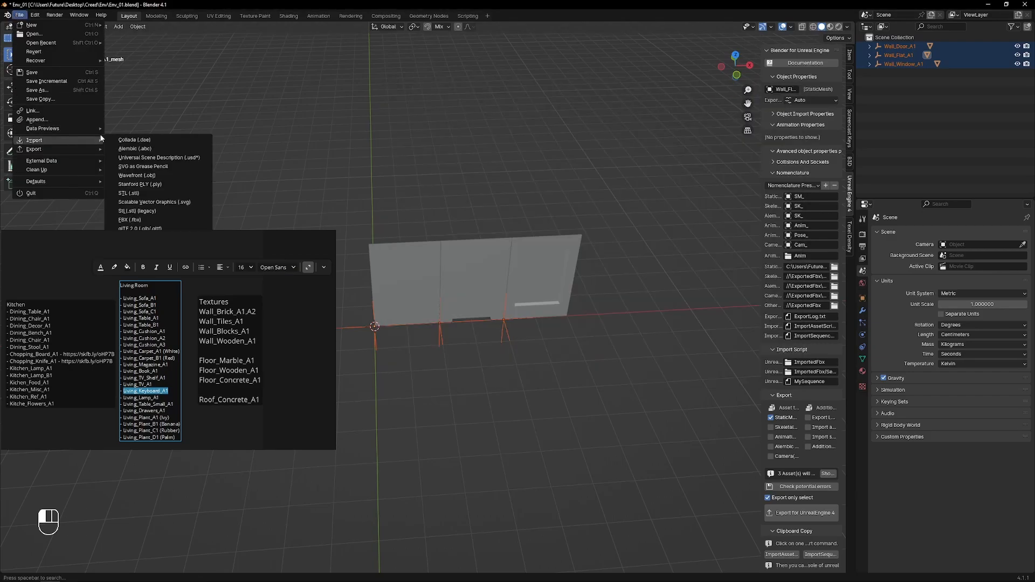
left_click_drag(158, 237, 159, 263)
left_click(145, 230)
left_click(141, 228)
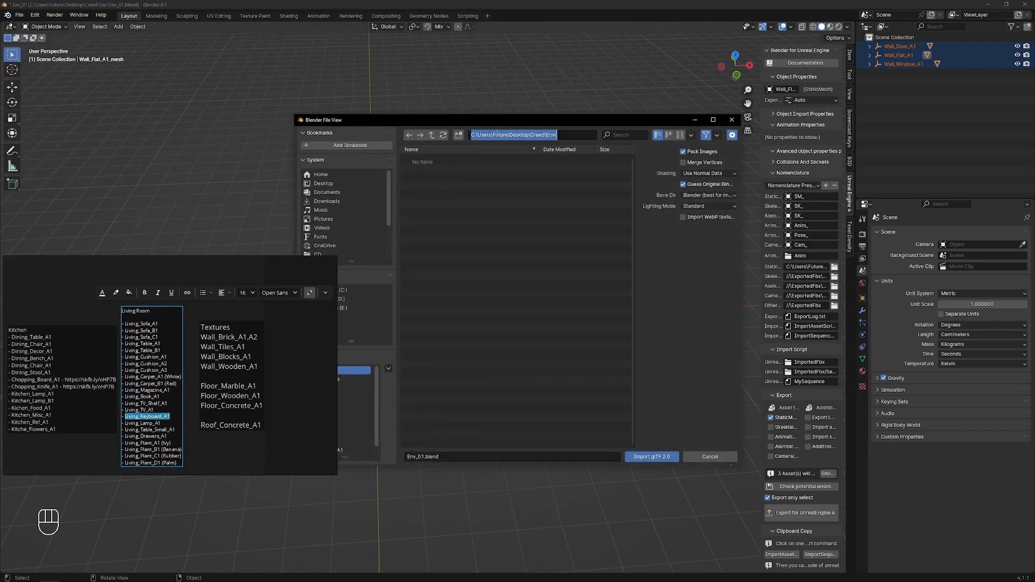
type("C:\\Users\\Future\\Desktop\\Creed\\Props\\Living\\")
key("Return")
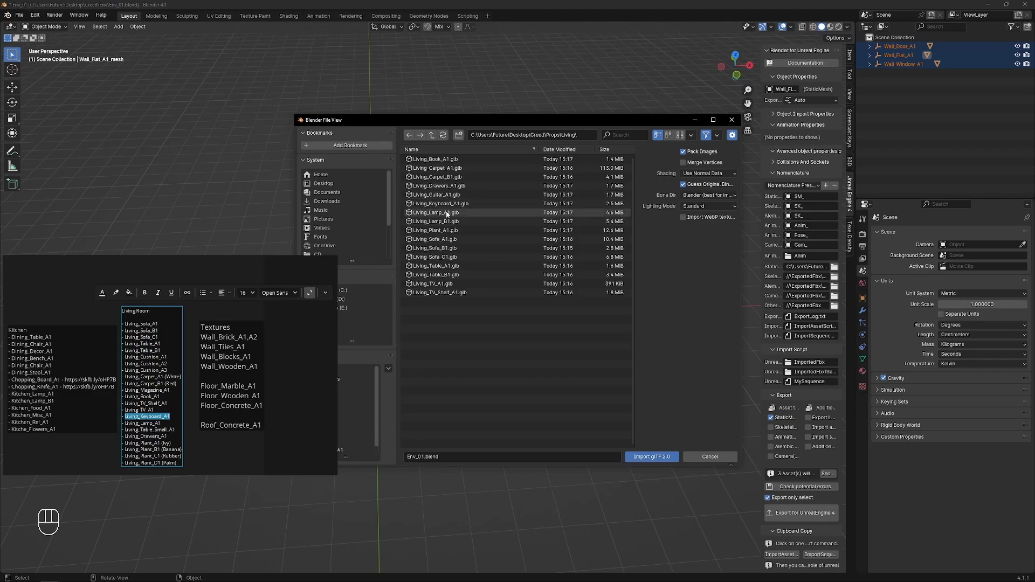
- Copy the file name of Living_Sofa_A1.glb and import that model
left_click(438, 243)
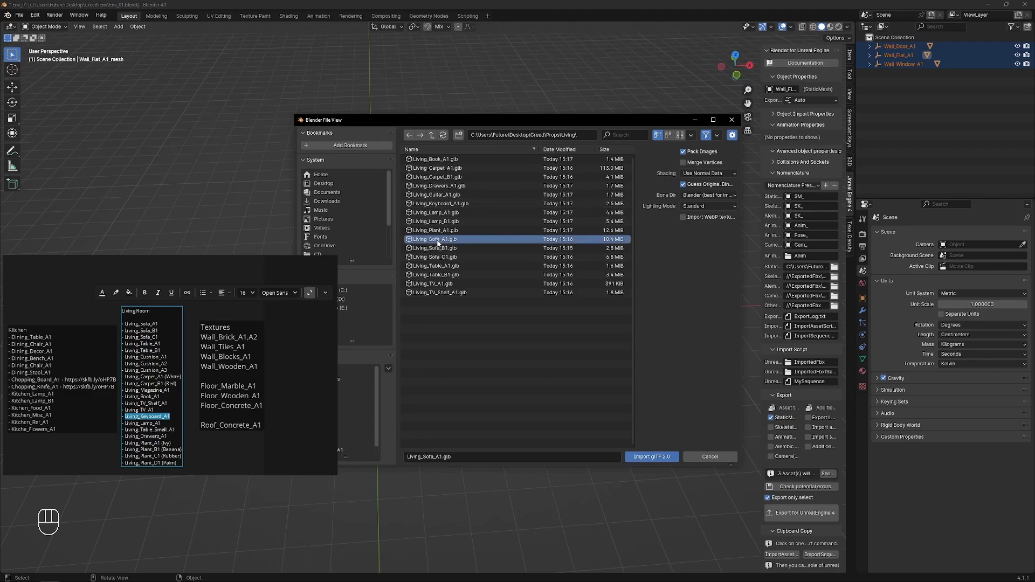
left_click(427, 456)
key("ctrl+c")
key("Return")
- Move the imported sofa's root object along the Y axis to -300 cm, in front of the walls
middle_click_drag(415, 307, 526, 297)
scroll(516, 249, "up", 3)
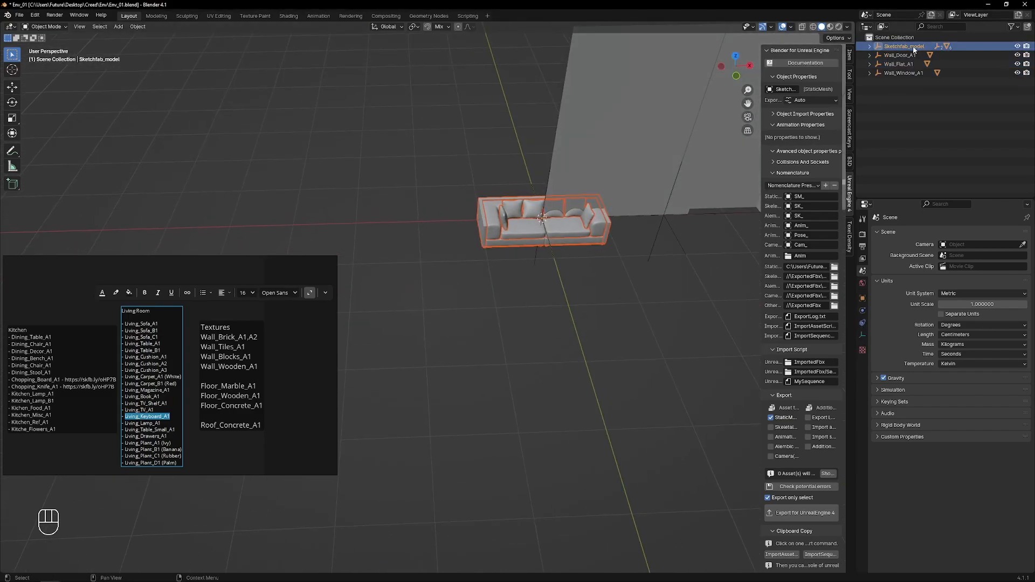
middle_click_drag(475, 312, 516, 254, "shift")
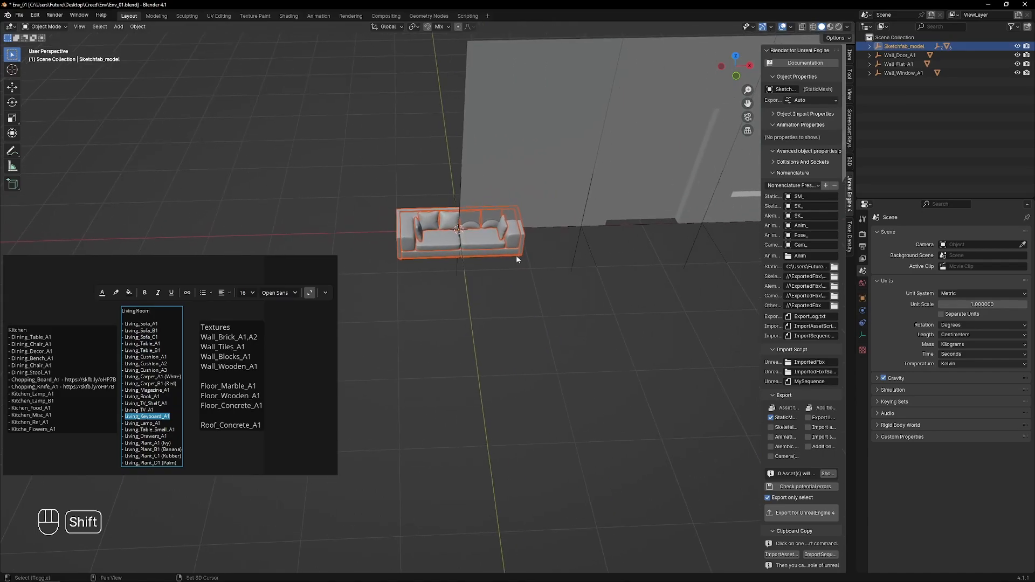
key("g")
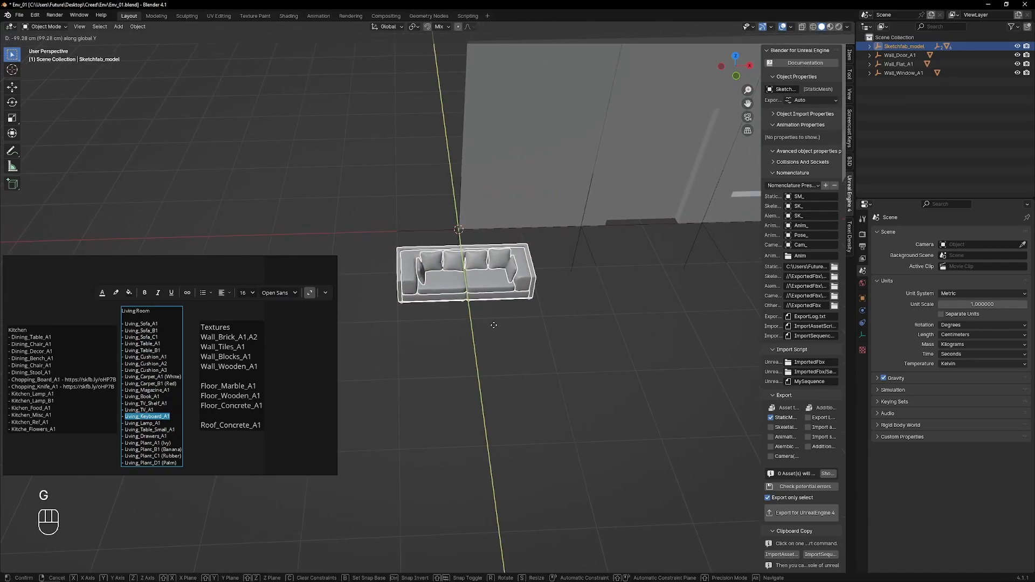
left_click(509, 409, "ctrl")
- Select all mesh parts of the sofa, including its feet, test the selection with trial moves, and join them into one object
middle_click_drag(506, 392, 491, 353, "shift")
scroll(481, 317, "up", 3)
scroll(483, 295, "down", 2)
left_click(487, 321)
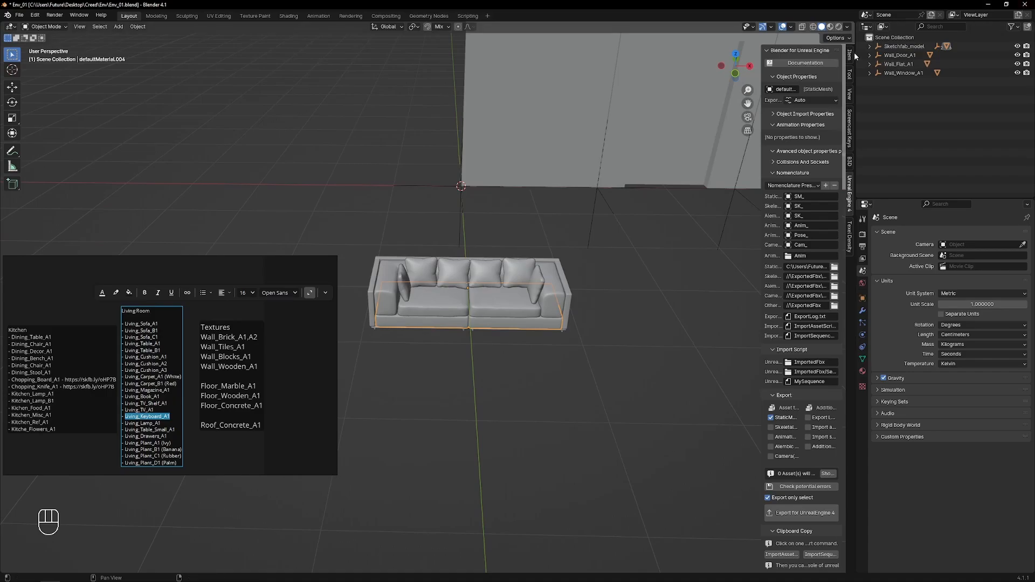
left_click(562, 279, "shift")
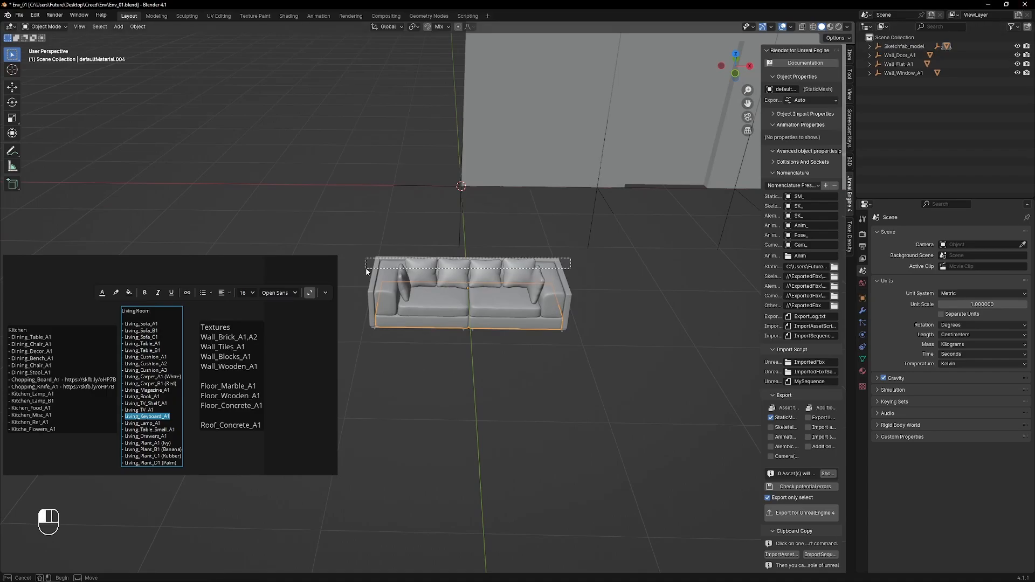
left_click(484, 305, "shift")
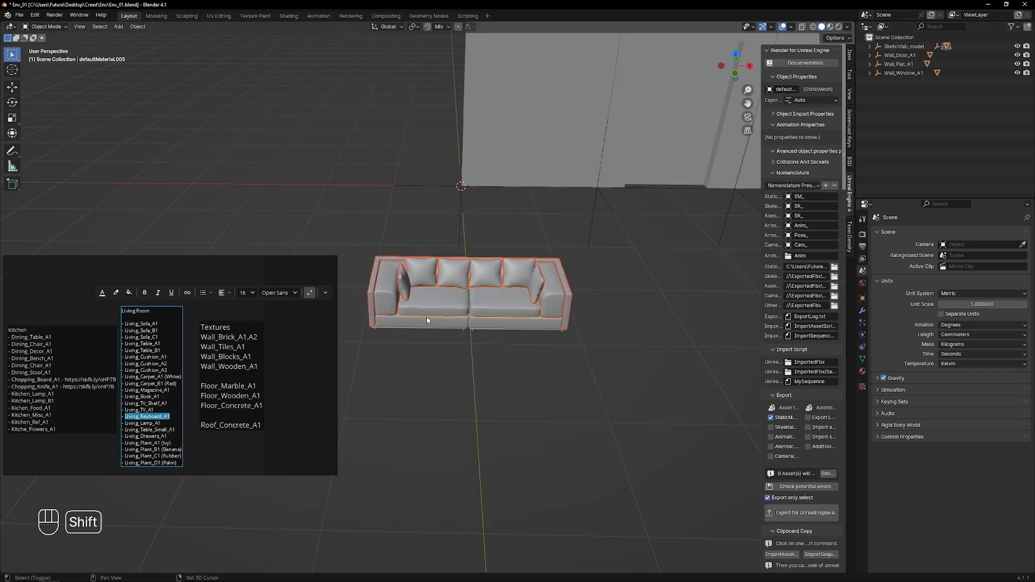
middle_click_drag(466, 312, 544, 305)
key("g")
right_click(549, 250)
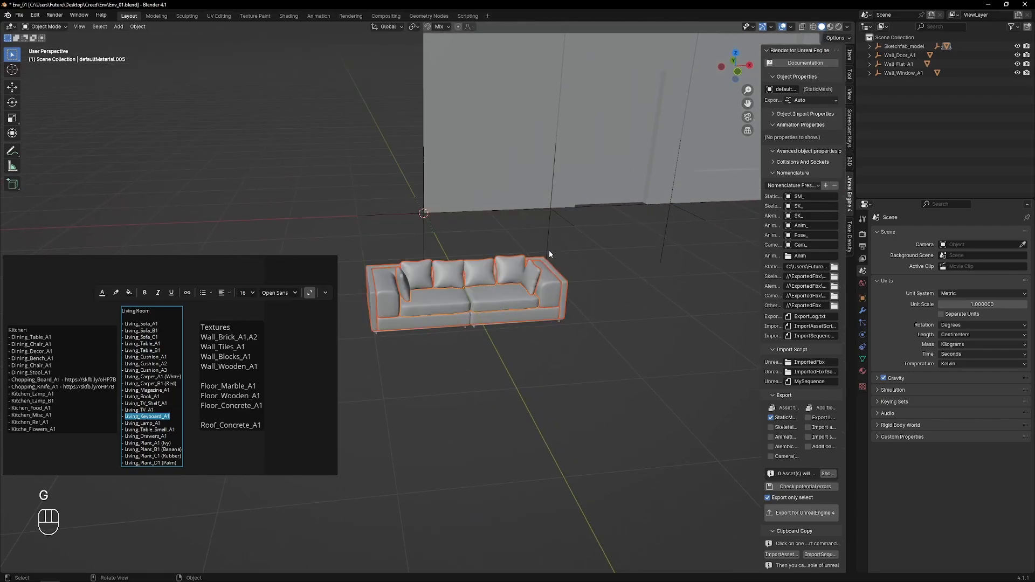
left_click(475, 328, "shift")
key("g")
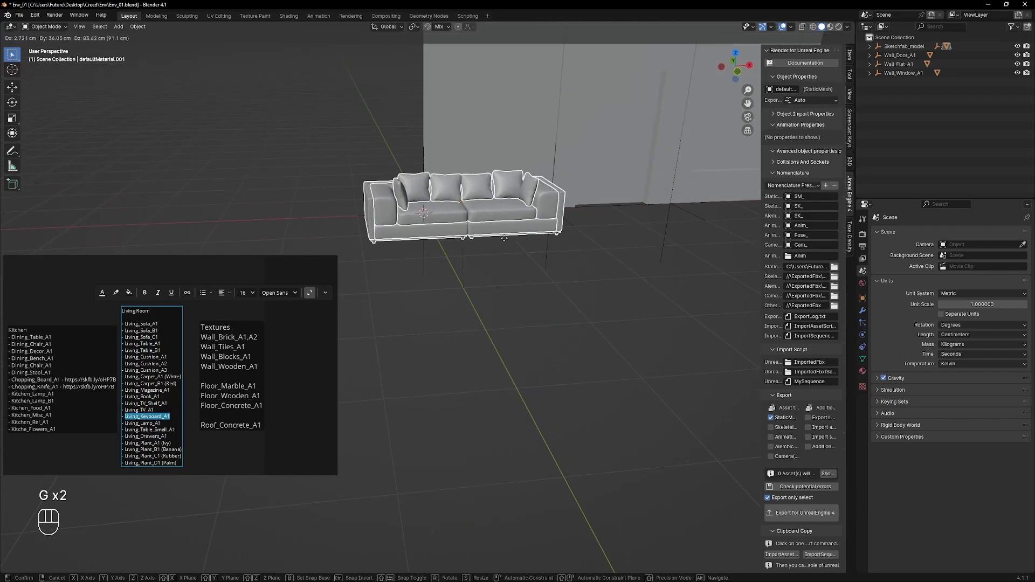
right_click(541, 229)
key("ctrl+j")
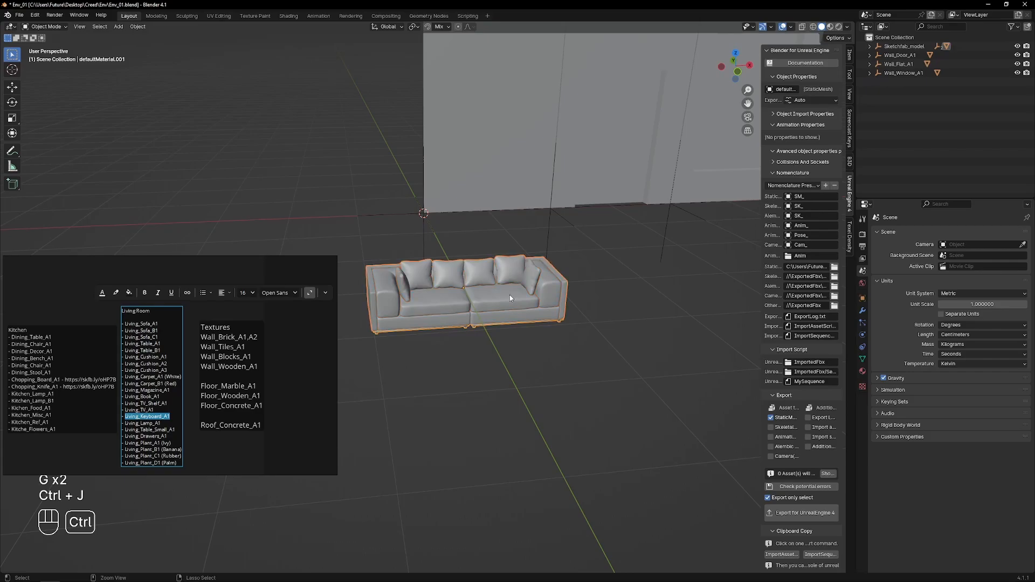
- Clear the joined sofa's parent and set its origin to the bottom of the mesh
key("alt+p")
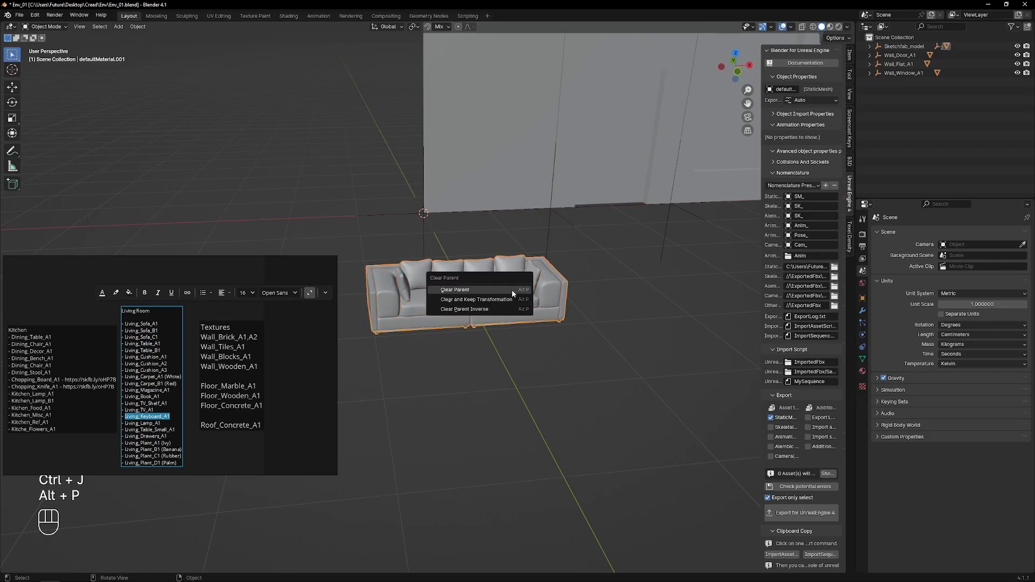
left_click(512, 289)
key("shift+s")
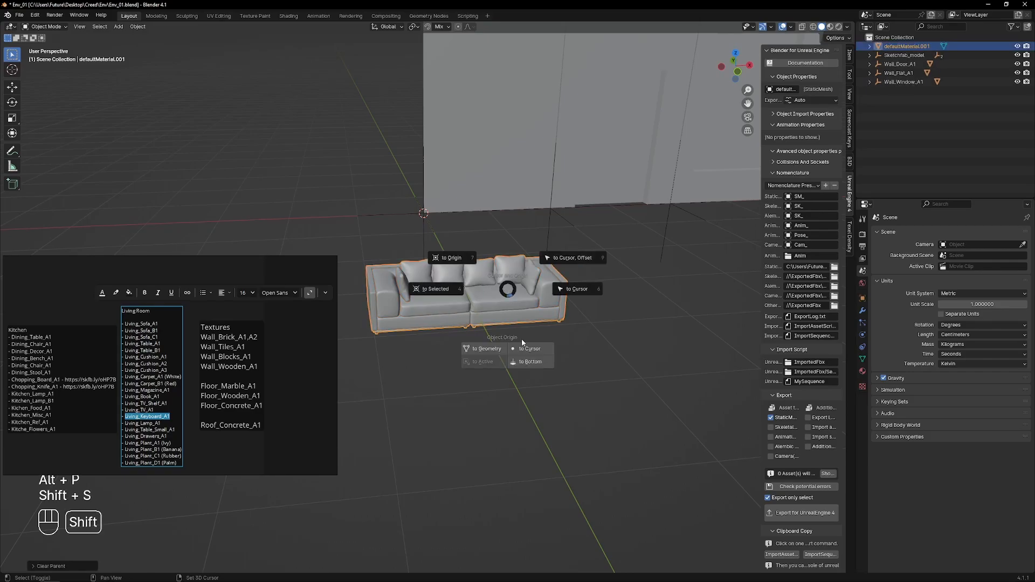
left_click(536, 363)
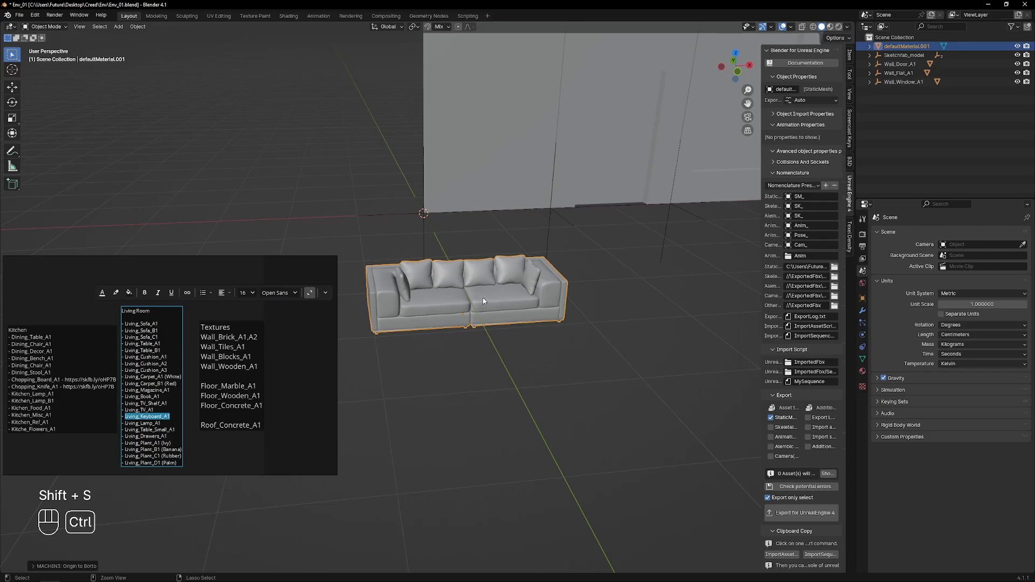
- Apply the sofa's rotation and scale, and set its Z location to 0 cm
key("ctrl+a")
left_click(478, 367)
middle_click_drag(526, 318, 533, 292)
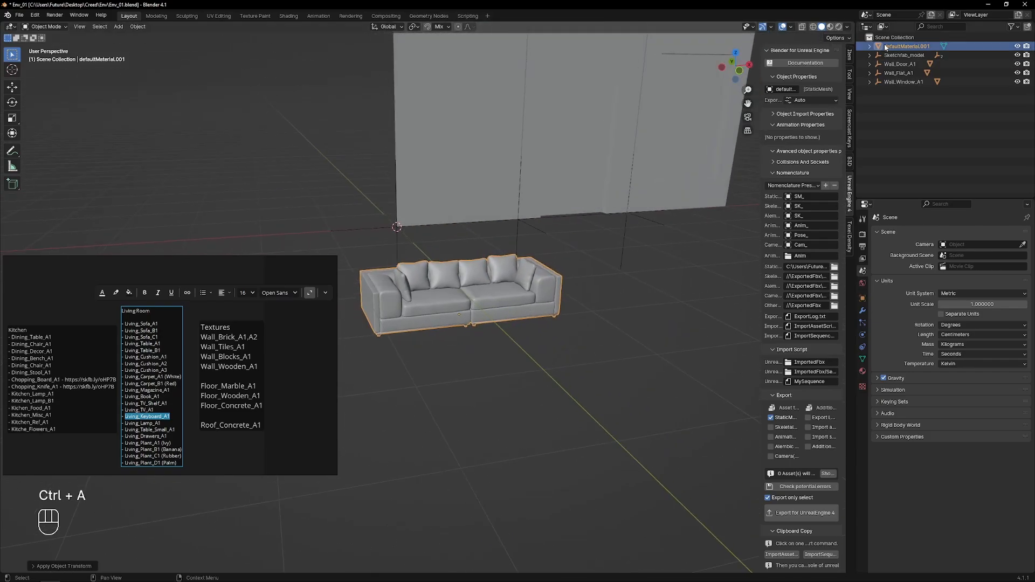
left_click(850, 55)
left_click(805, 89)
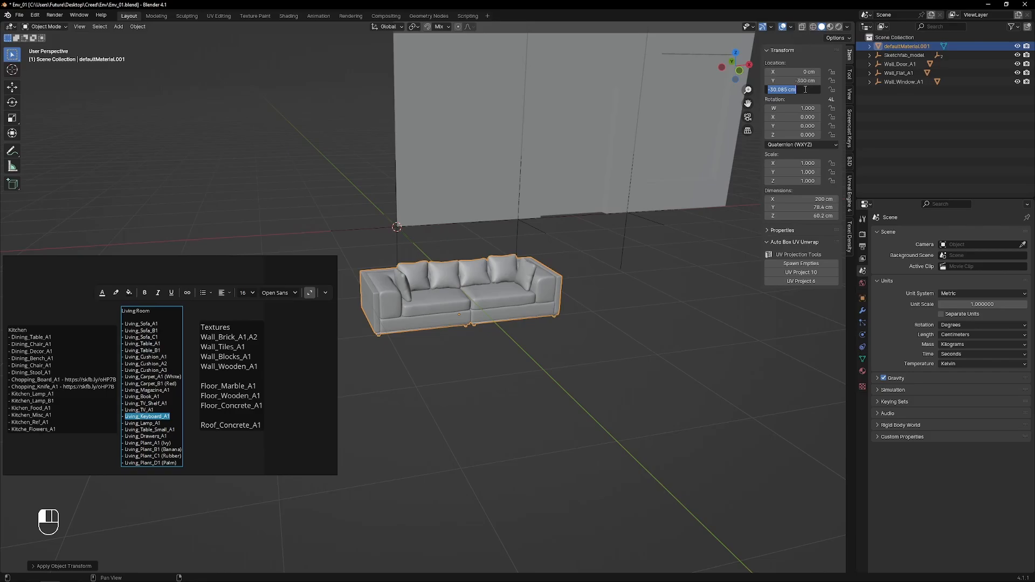
type("0")
key("Return")
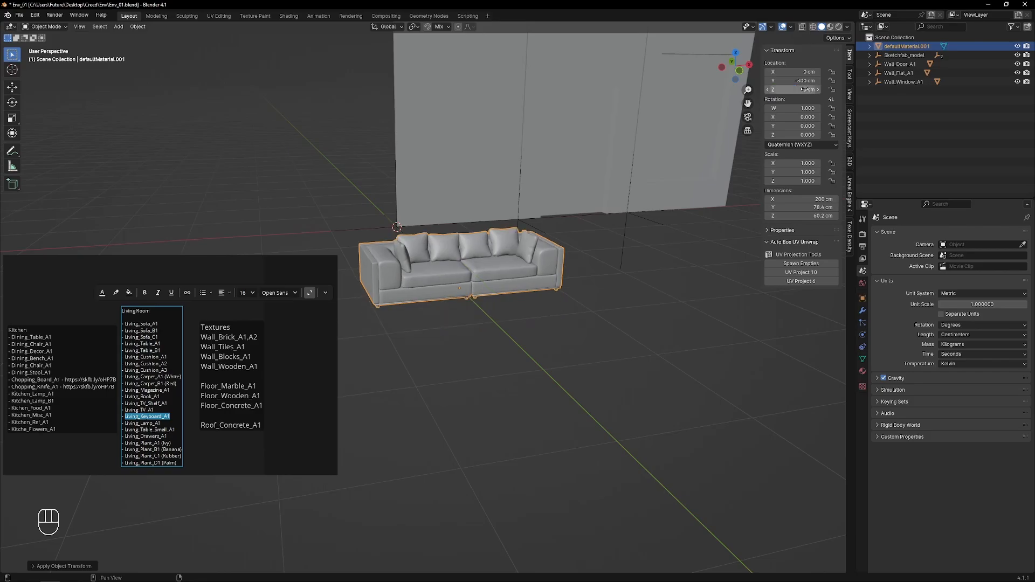
- Rename the joined sofa mesh as Living_Sofa_A1_s, reusing the copied file name without its glb extension
double_click(887, 47)
key("ctrl+v")
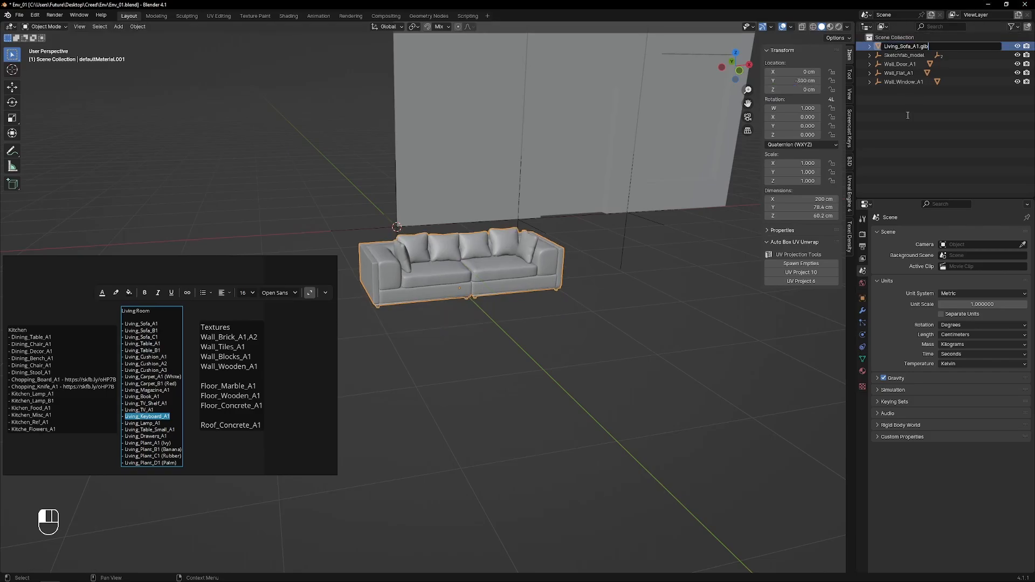
key("BackSpace")
key("BackSpace")
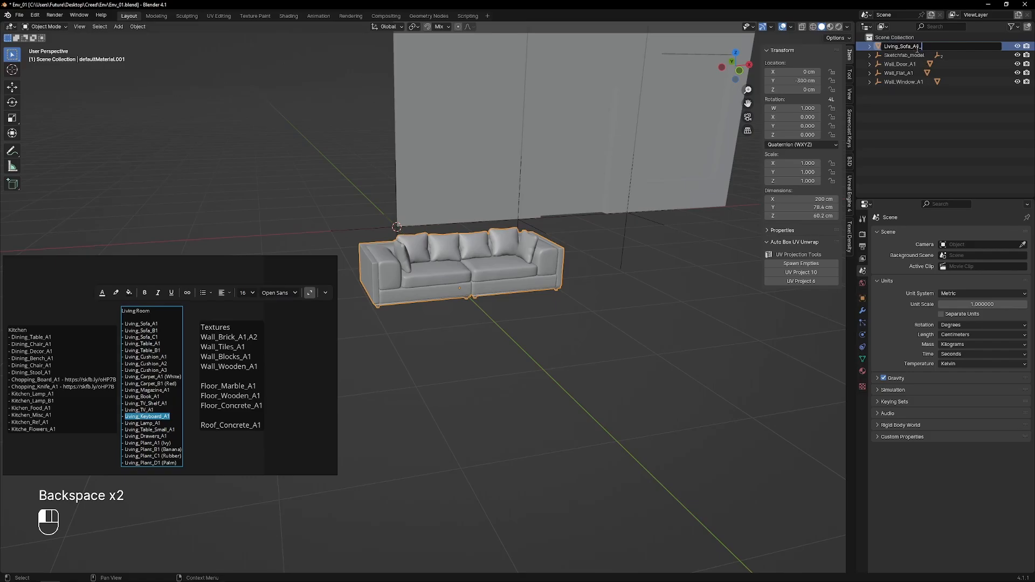
type("_s")
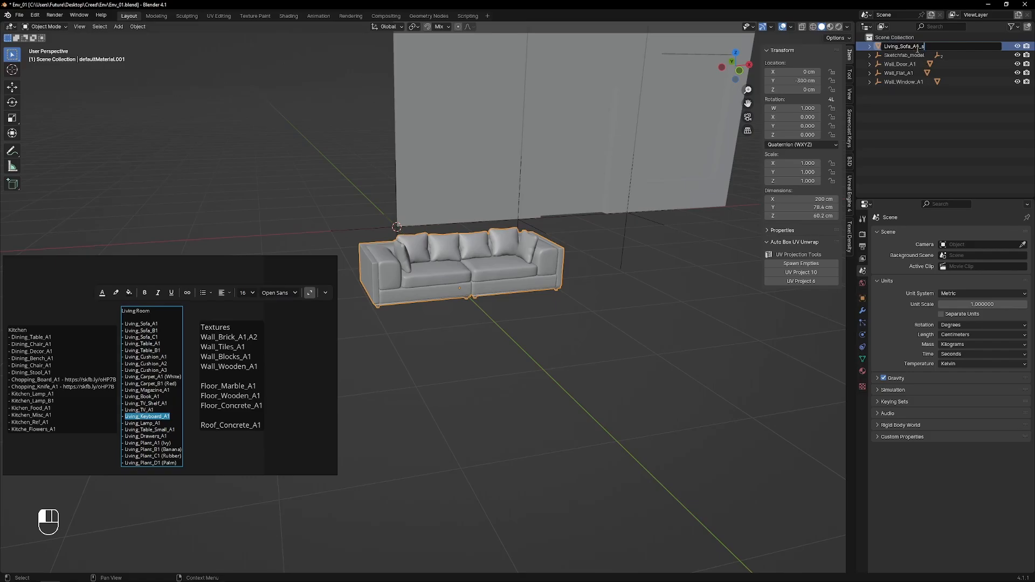
key("Return")
- Add a Plain Axes empty and move it along the Y axis to -300 cm, at the sofa's origin
left_click(561, 478)
key("shift+a")
mouse_move(499, 331)
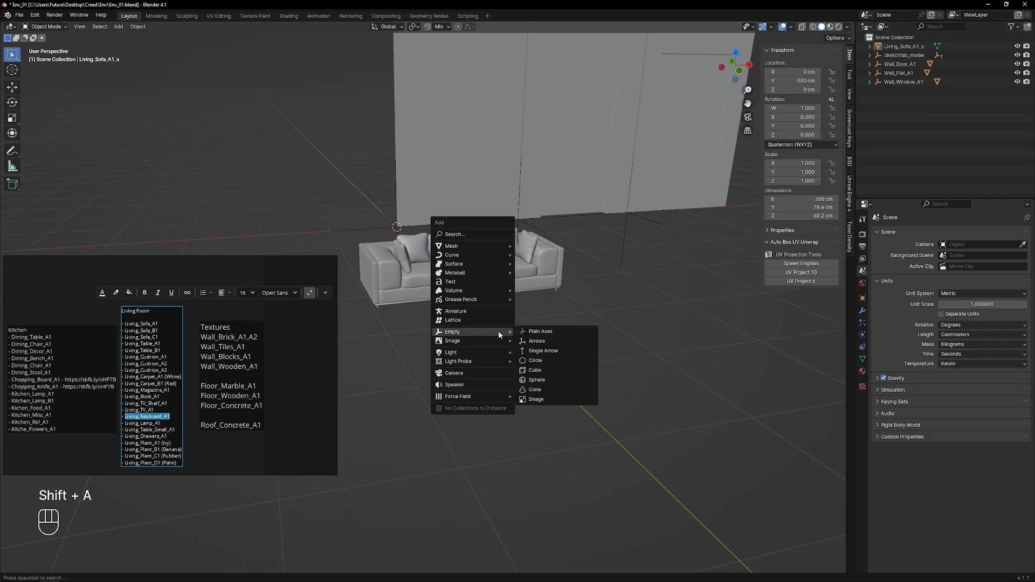
left_click(540, 331)
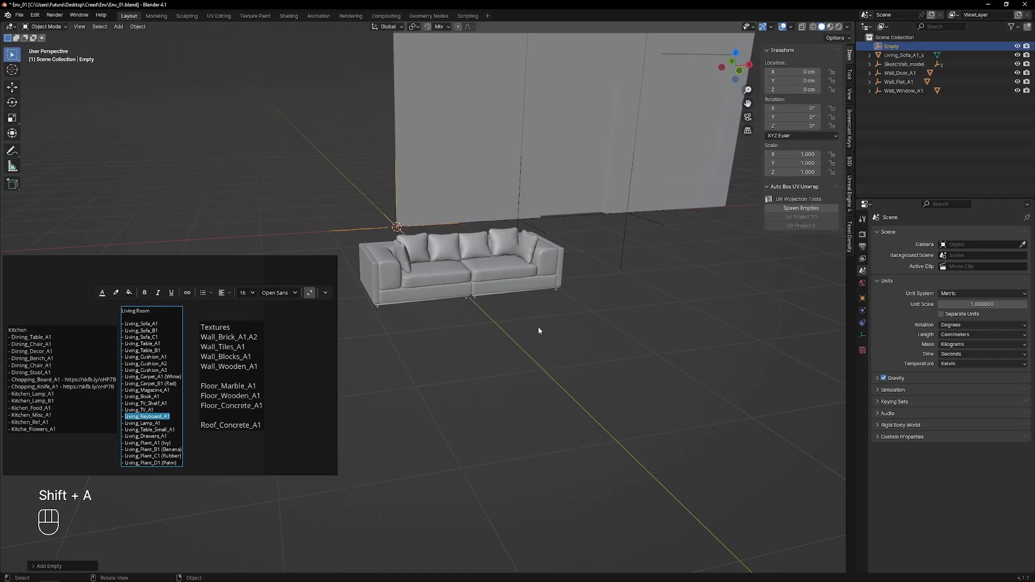
key("g")
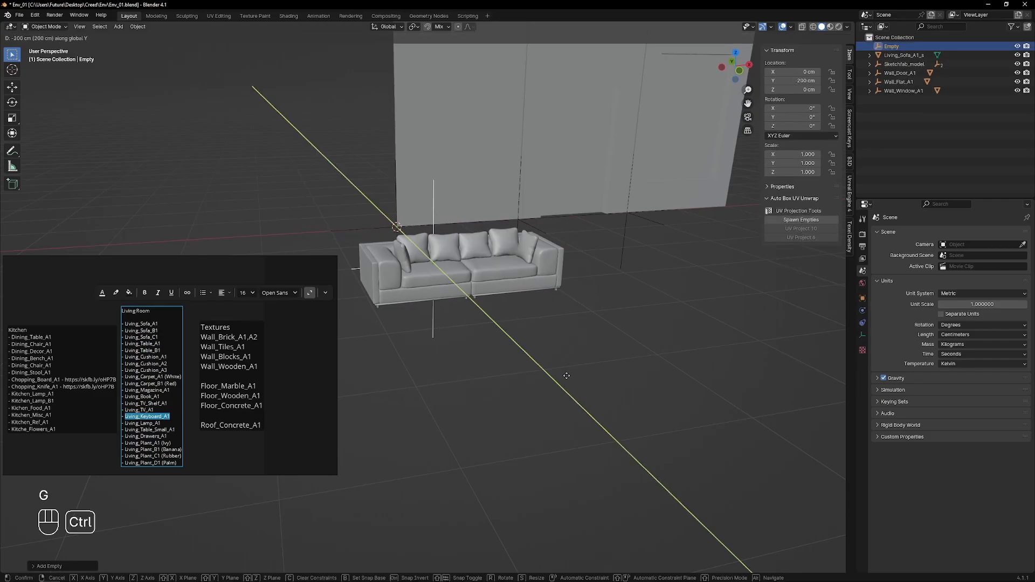
left_click(589, 383)
middle_click_drag(589, 384, 500, 374)
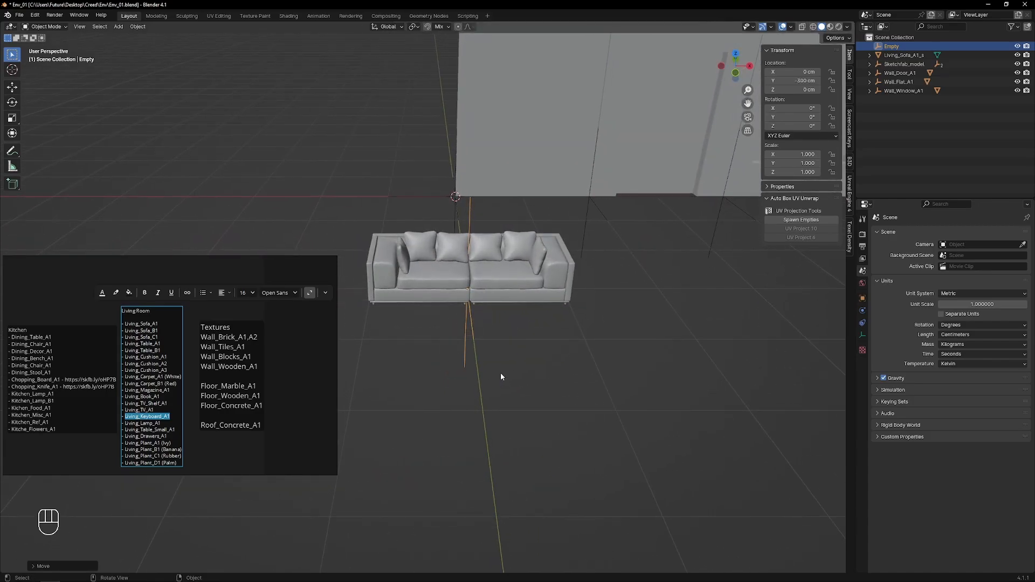
- Set the empty's display size to 25 cm
left_click(862, 335)
double_click(962, 257)
type("25")
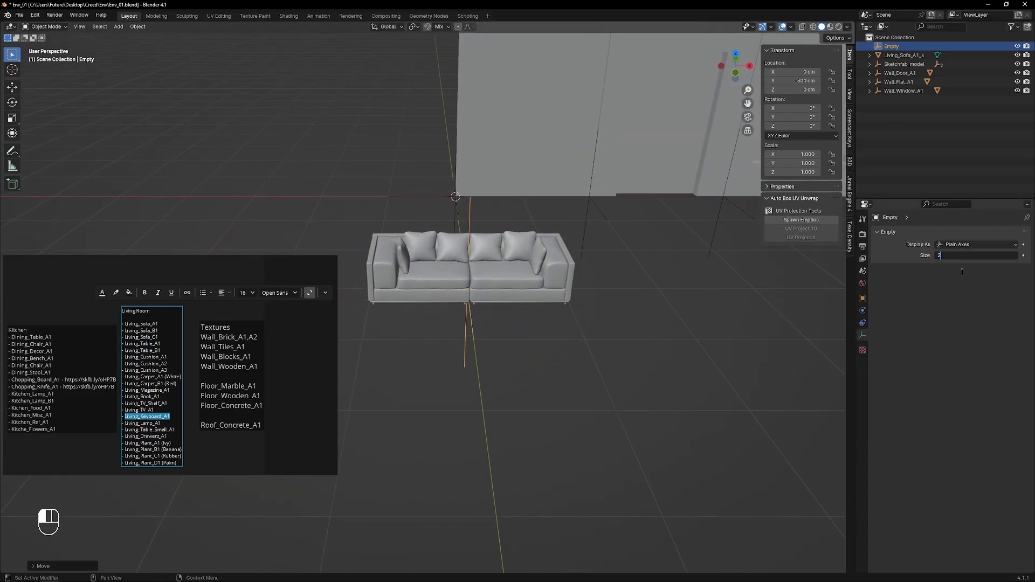
key("Return")
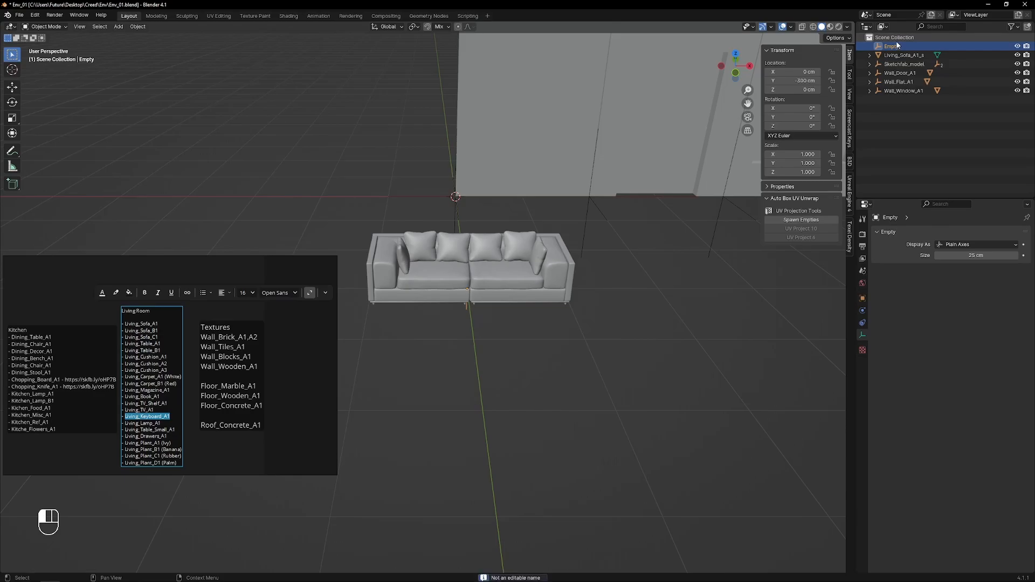
- Rename the empty as Living_Sofa_A1
left_click(893, 46, "ctrl")
type("Living_Sofa_A1_s")
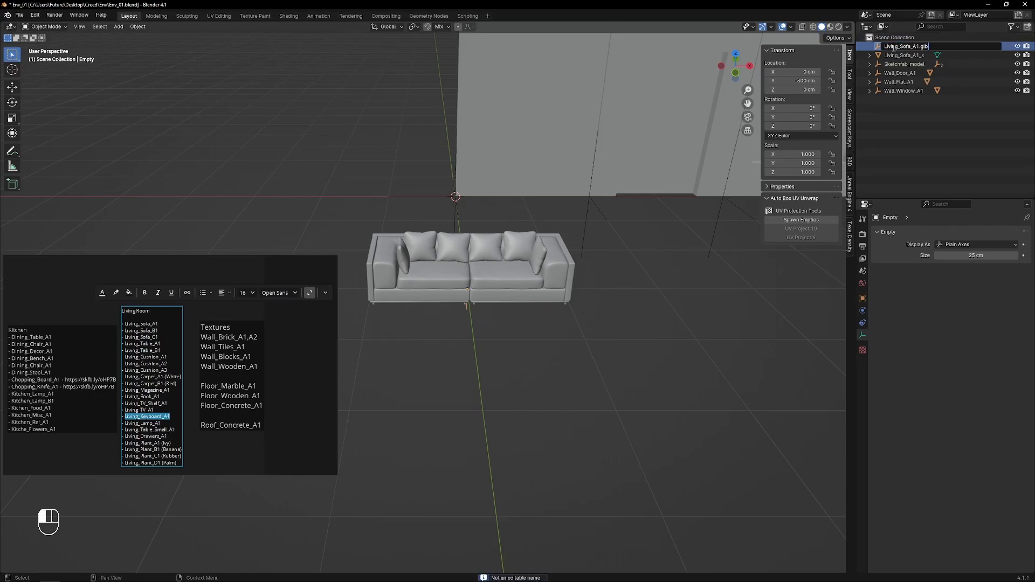
key("BackSpace")
key("BackSpace")
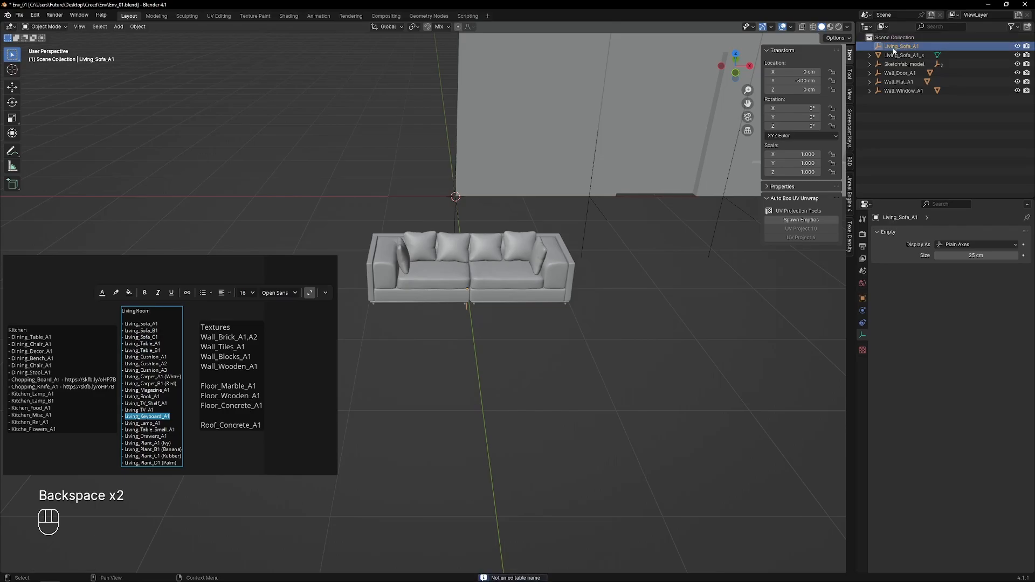
- Parent the Living_Sofa_A1_s mesh to the Living_Sofa_A1 empty and select the empty
left_click(896, 56)
left_click_drag(904, 56, 896, 48, "shift")
left_click(896, 47)
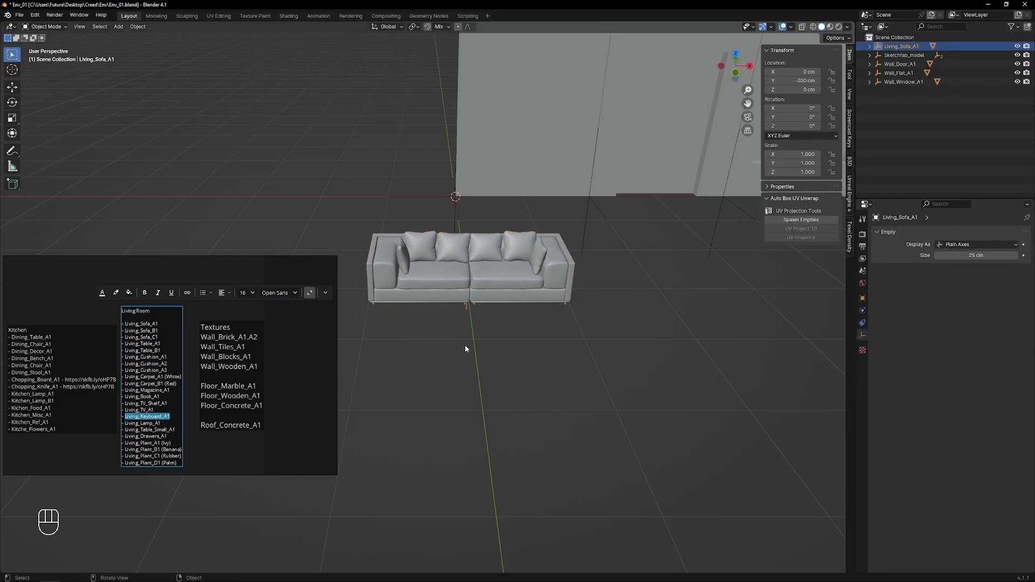
- Copy the name of the Living_Sofa_A1_s mesh parented to the Living_Sofa_A1 empty
mouse_move(465, 345)
middle_mouse_down()
mouse_move(500, 335)
mouse_move(477, 340)
middle_mouse_up()
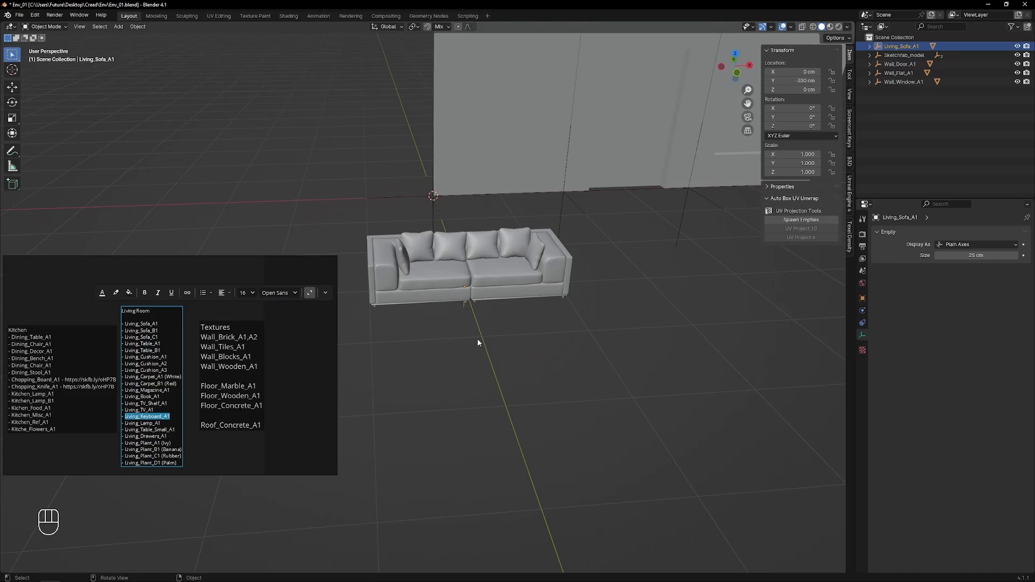
middle_click_drag(473, 333, 463, 292)
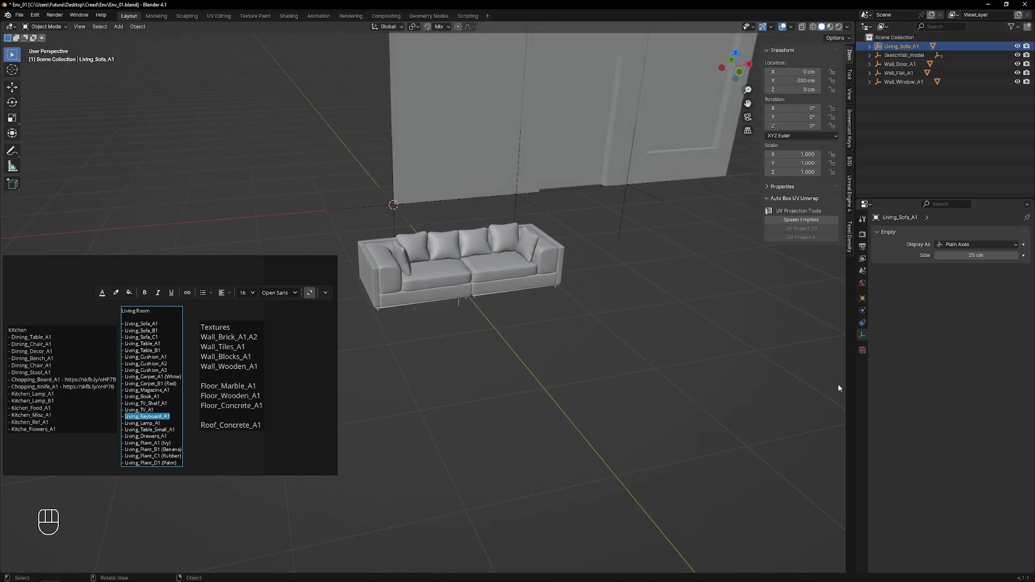
left_click(911, 47)
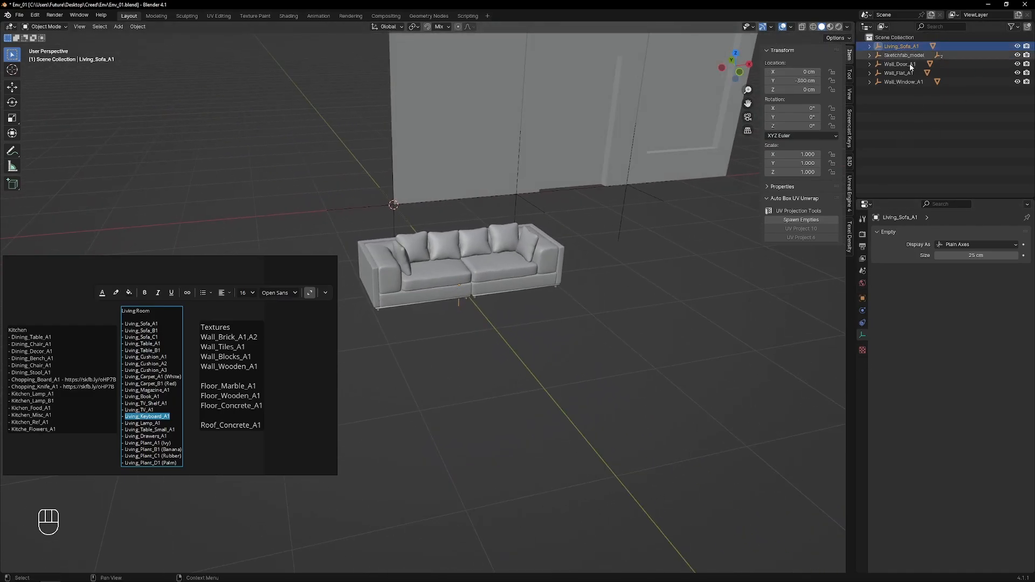
left_click(870, 47)
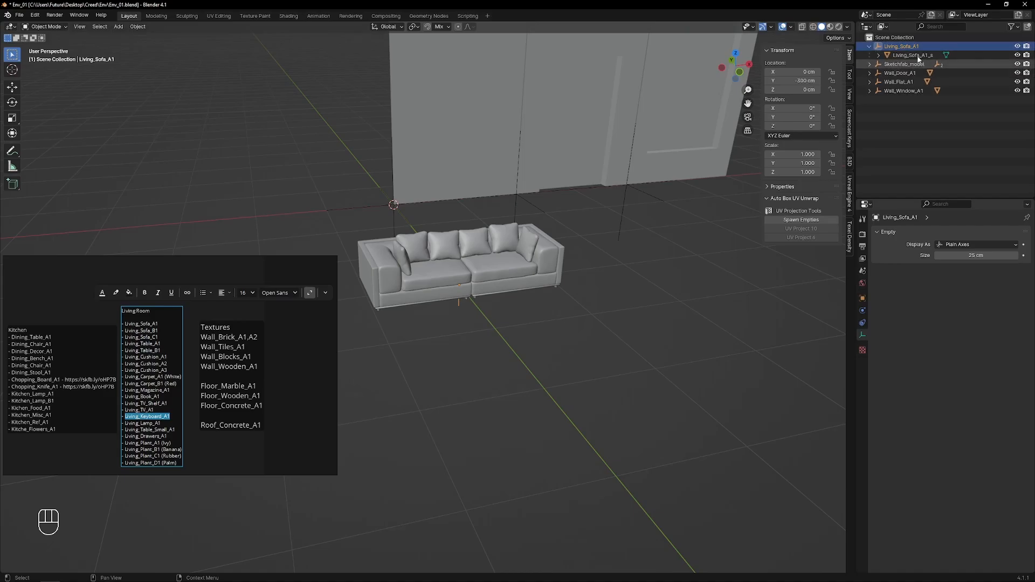
double_click(918, 55)
key("ctrl+c")
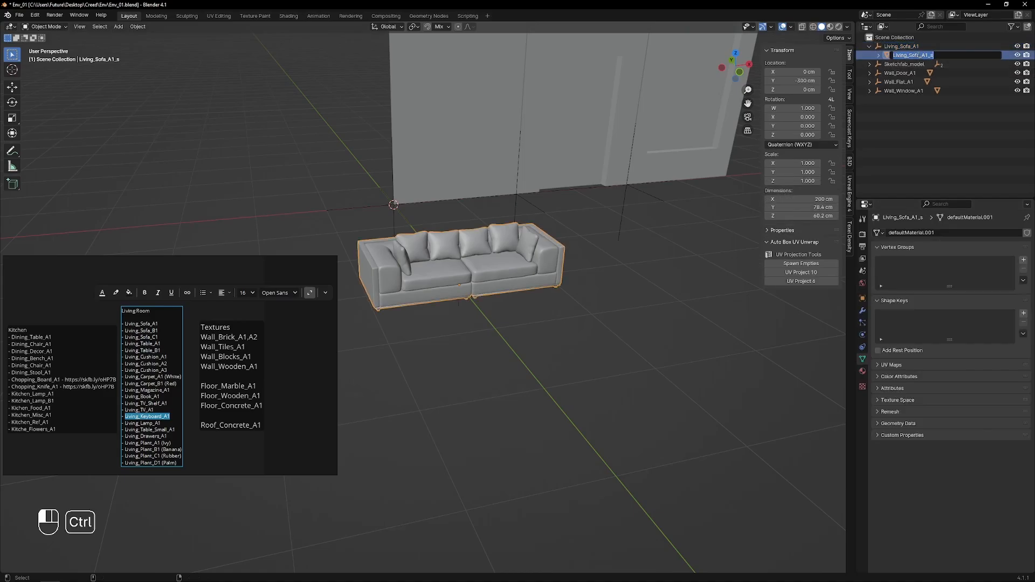
- Remove all the imported material slots from the Living_Sofa_A1_s mesh
left_click(863, 371)
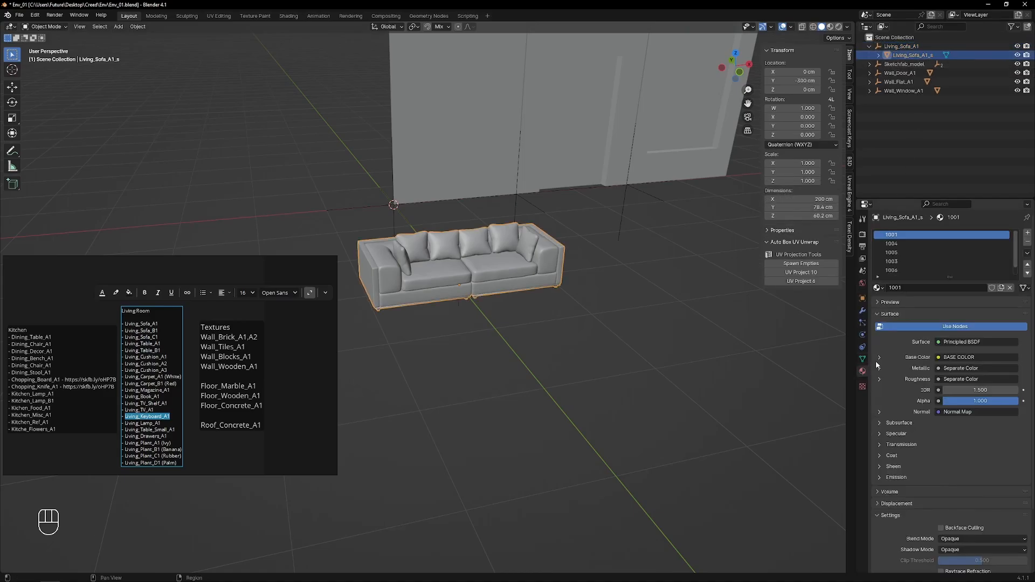
left_click(1028, 244)
left_click(1029, 244)
left_click(1028, 244)
left_click(1029, 243)
left_click(1028, 244)
left_click(1028, 243)
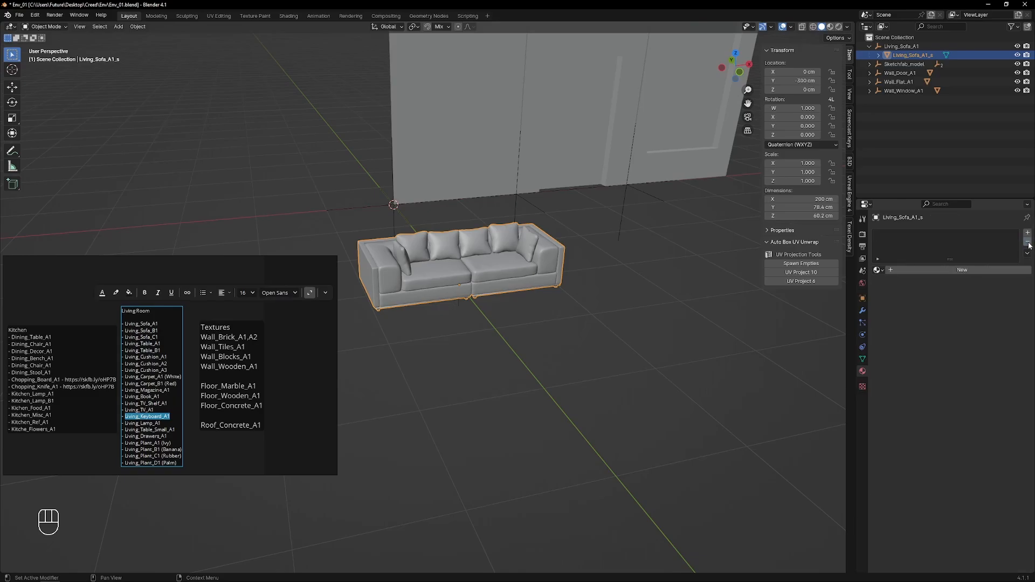
- Create a new material on the sofa mesh and name it Living_Sofa_A1
left_click(899, 271)
left_click(899, 270)
key("ctrl+v")
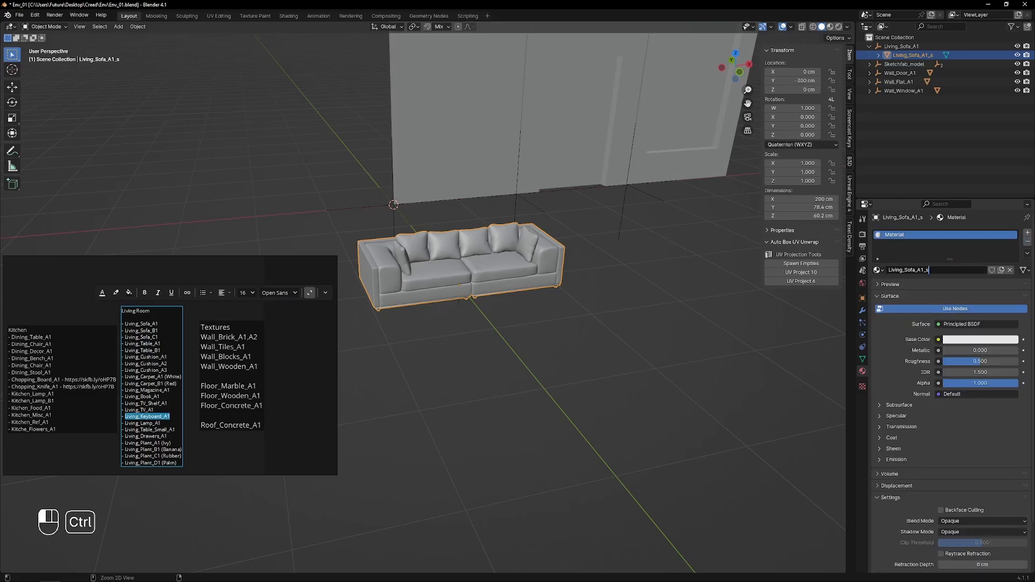
key("Return")
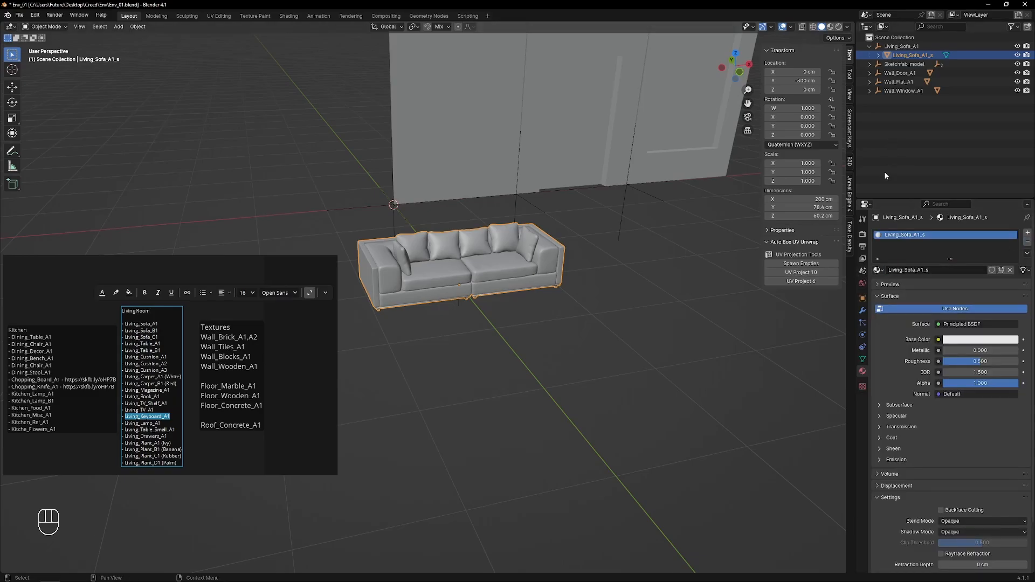
left_click(931, 272)
key("BackSpace")
left_click(938, 168)
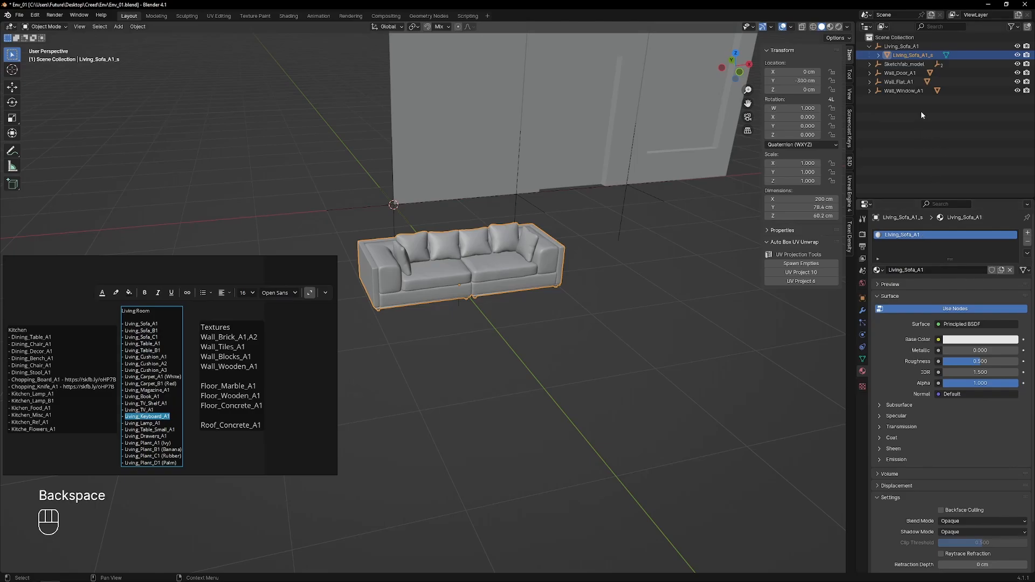
- Collapse the Living_Sofa_A1 hierarchy and delete the leftover Sketchfab_model empty together with its hierarchy
left_click(869, 47)
right_click(890, 56)
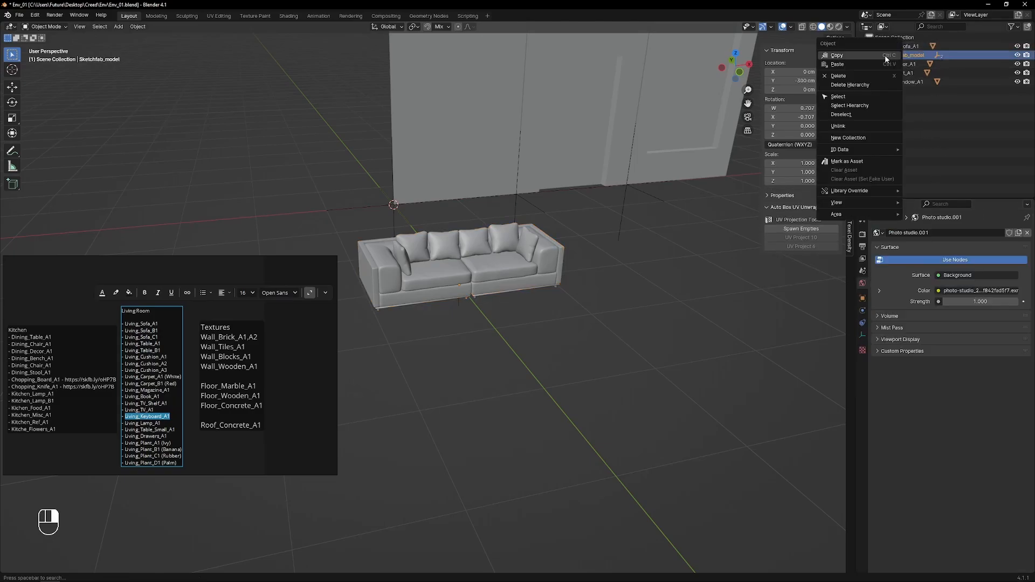
left_click(864, 85)
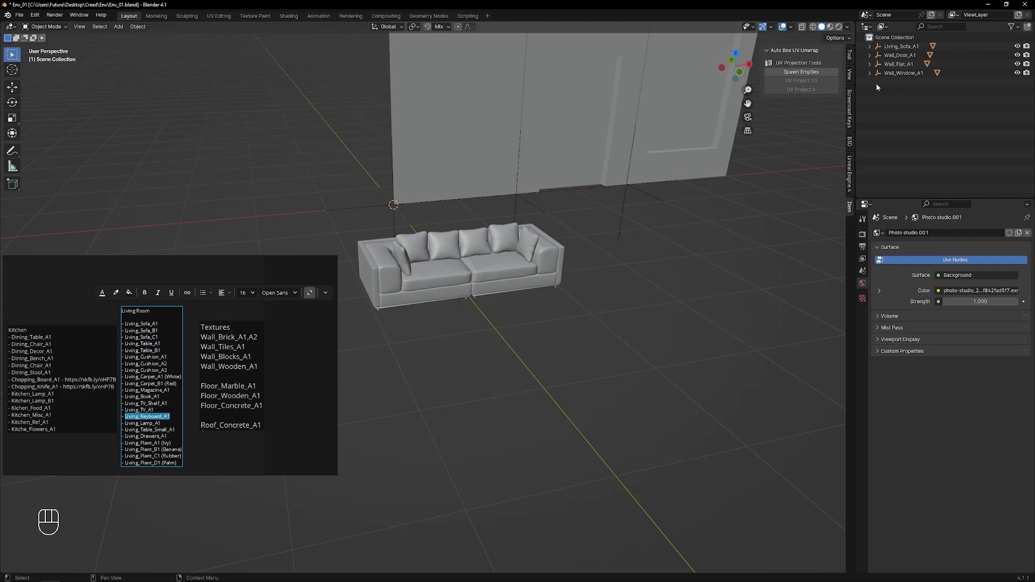
- Set the Unreal export type of the Living_Sofa_A1 empty to Export recursive
left_click(897, 56)
middle_click_drag(533, 187, 520, 276)
scroll(533, 229, "down", 4)
middle_click_drag(424, 393, 426, 341)
left_click(440, 329)
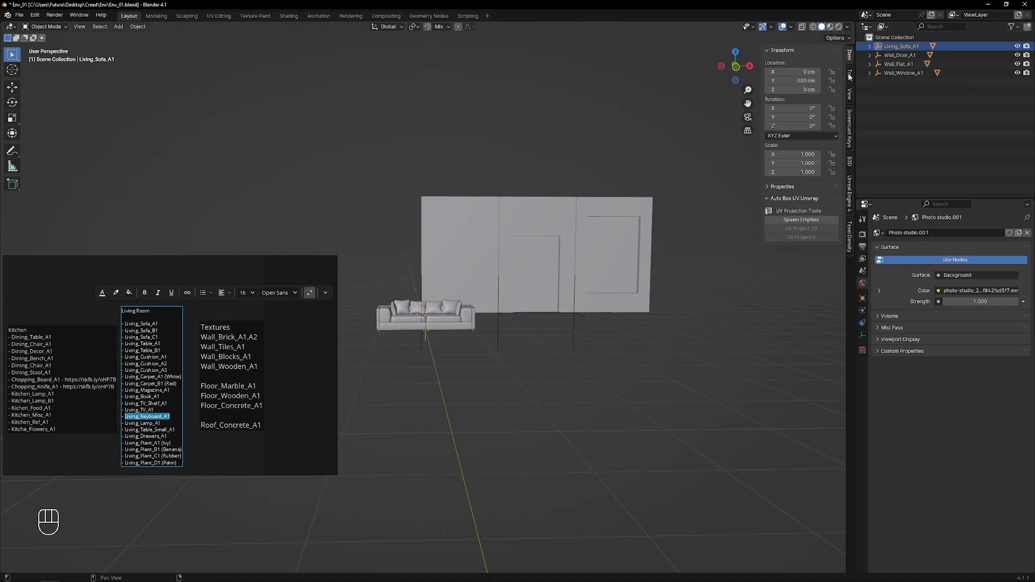
left_click(849, 186)
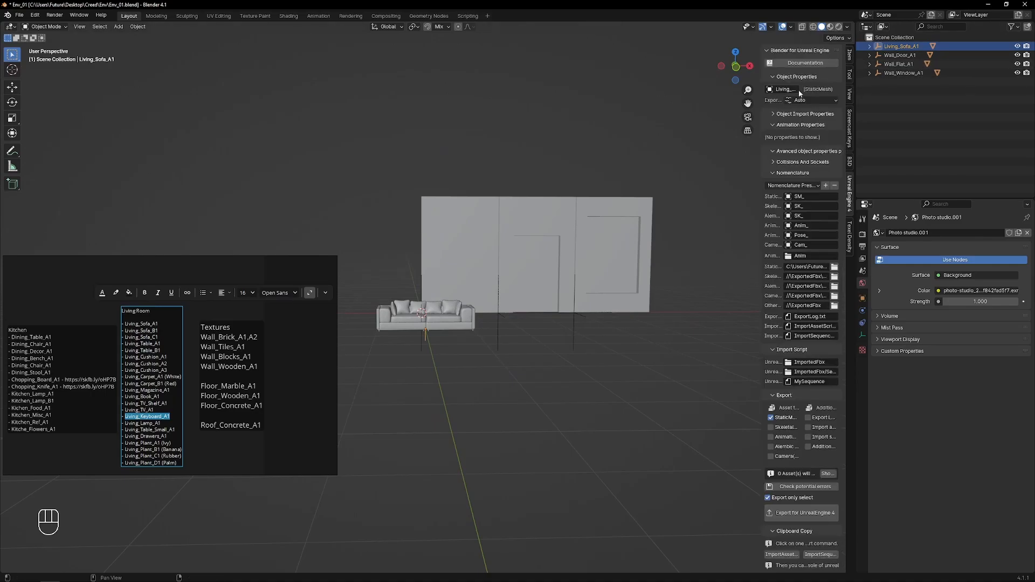
left_click(806, 101)
left_click(809, 116)
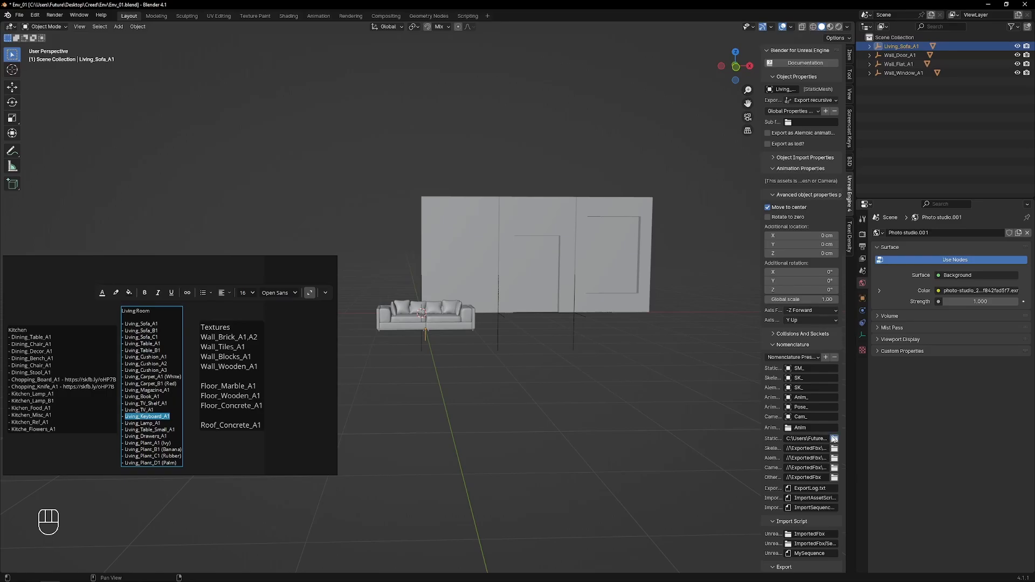
- Set the static mesh export folder to Desktop\Creed\Props\Living
left_click(834, 439)
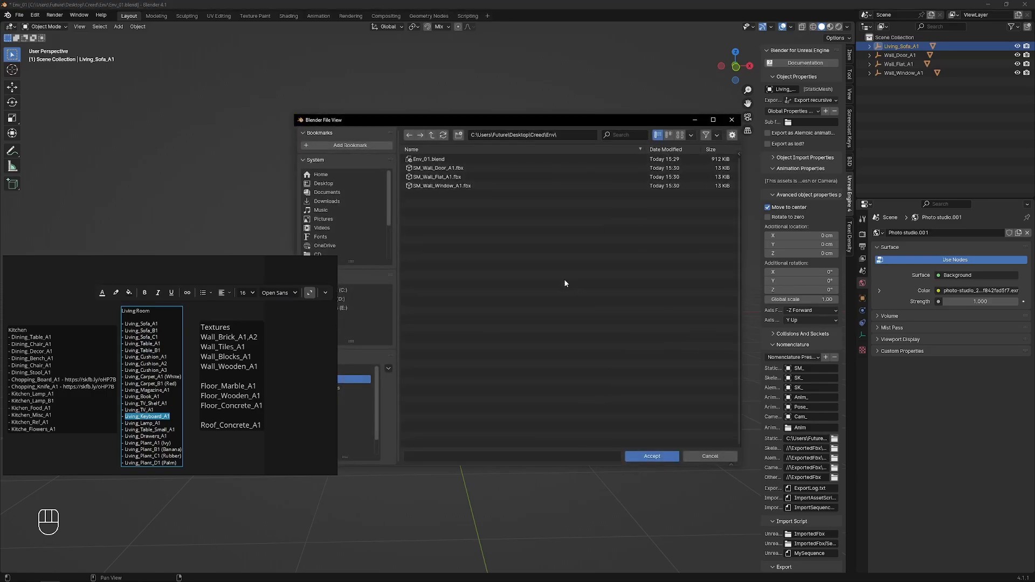
left_click(431, 135)
double_click(428, 168)
double_click(429, 167)
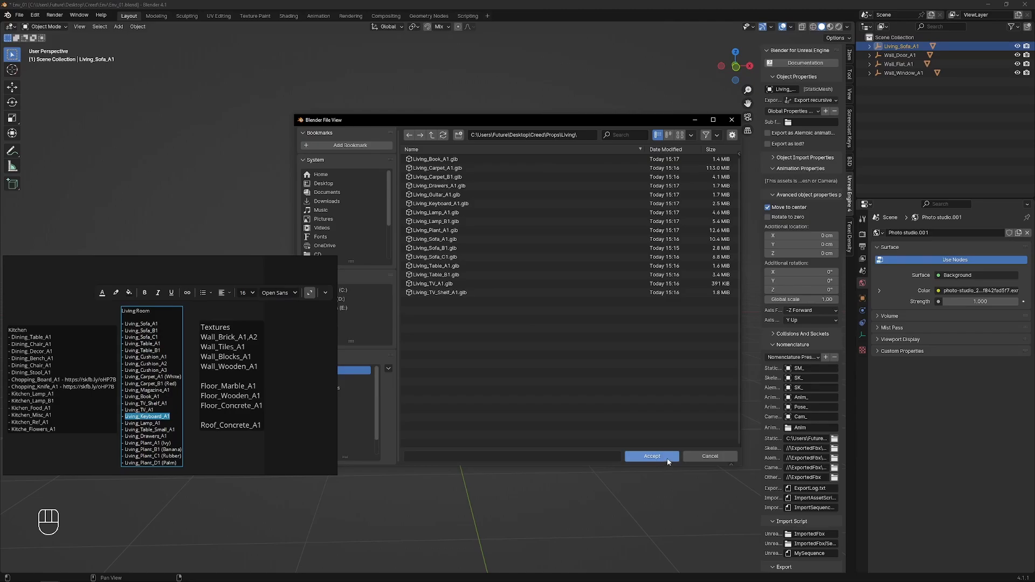
left_click(651, 456)
- Export the selected sofa for Unreal Engine and check SM_Living_Sofa_A1.fbx in the Living folder in File Explorer
scroll(776, 474, "down", 8)
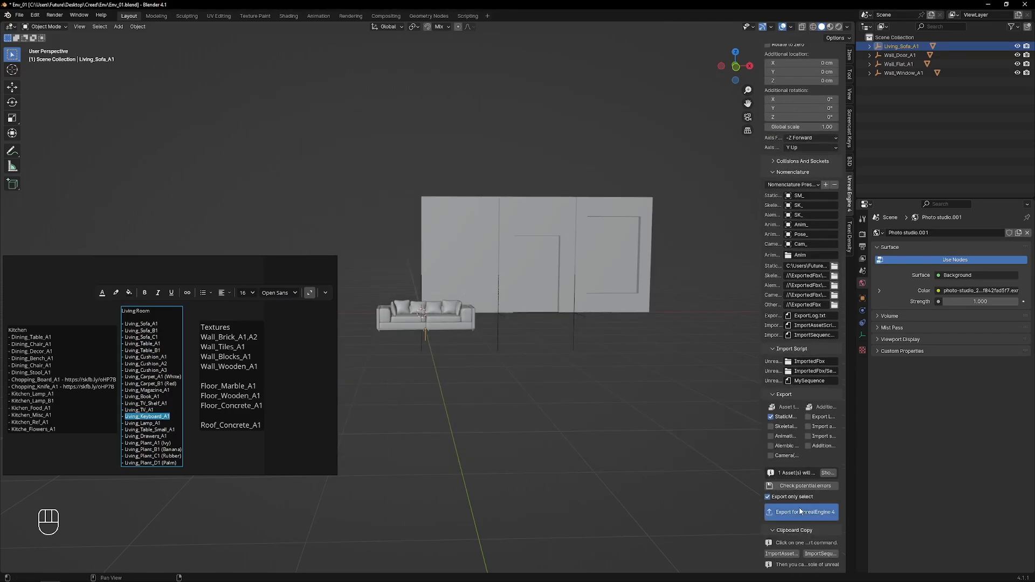
left_click(801, 511)
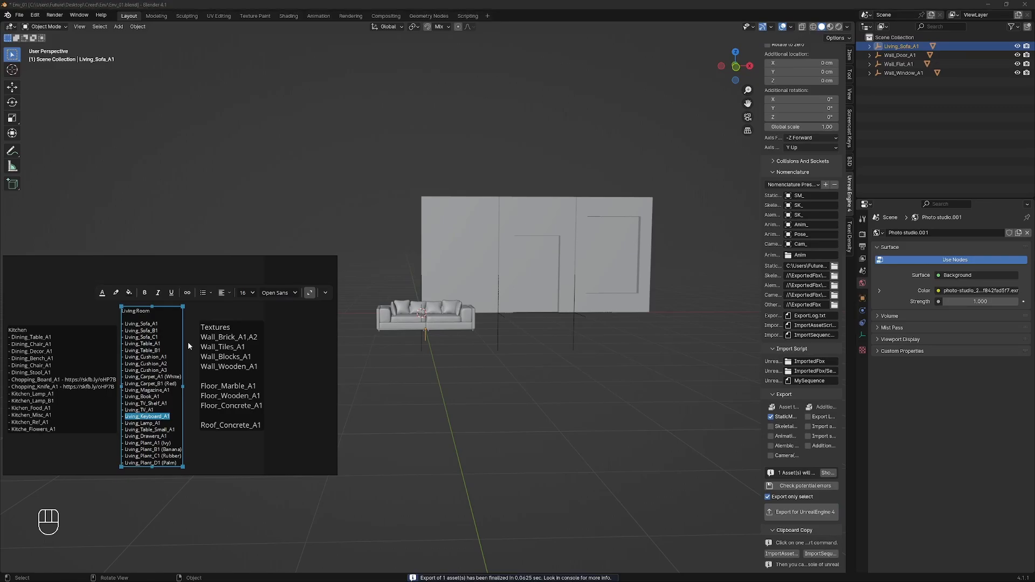
key("alt+Tab")
left_click(445, 272)
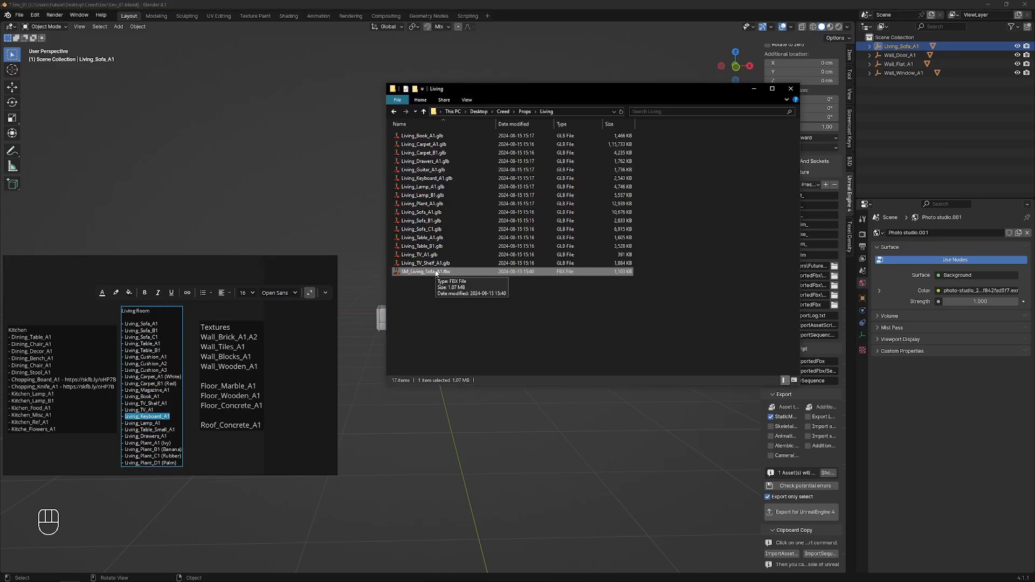
- Delete the Living_Sofa_A1.glb source file from the Living folder and return to the Blender scene
left_click(432, 214)
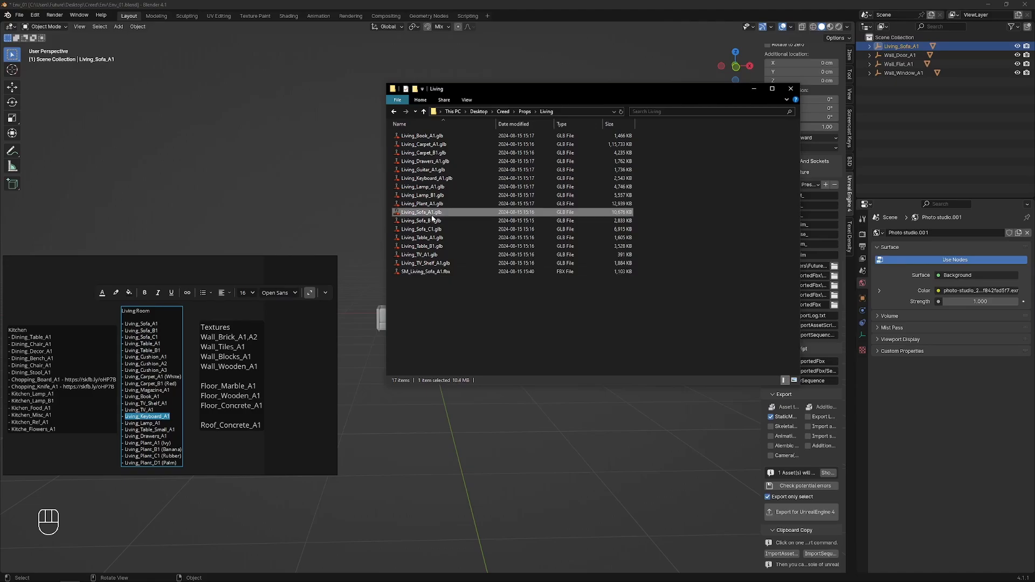
right_click(424, 215)
left_click(458, 349)
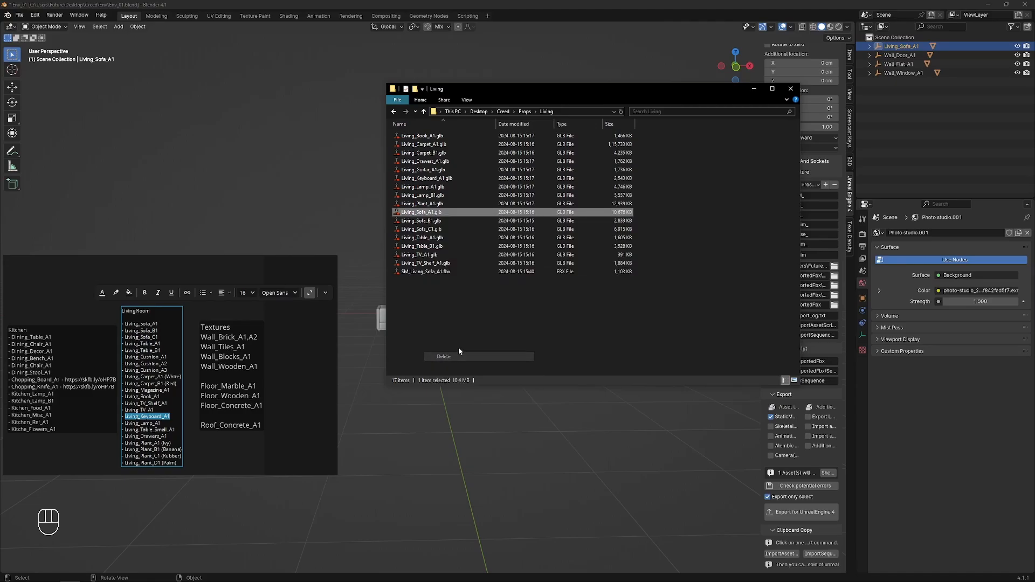
left_click(541, 325)
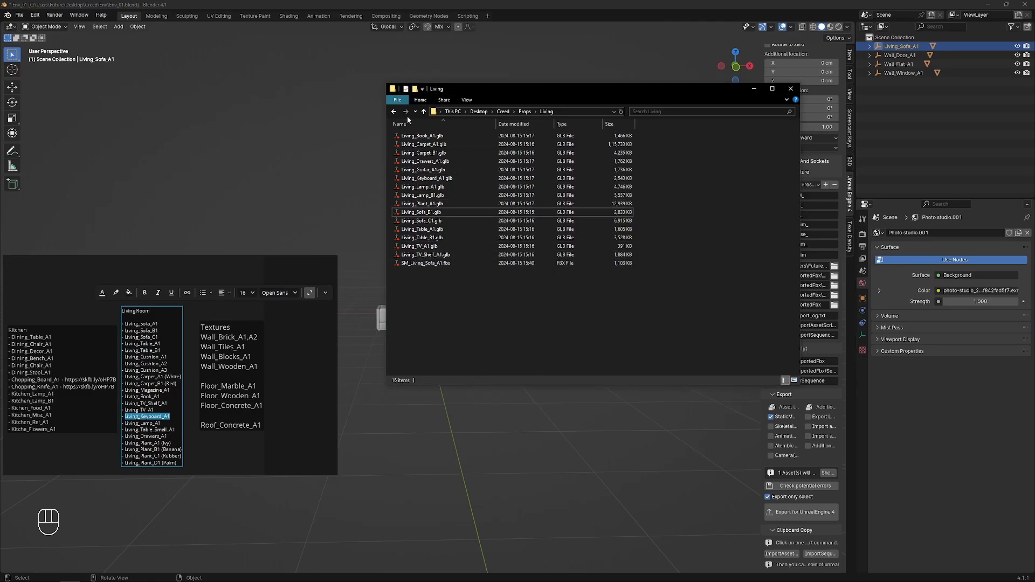
left_click(352, 230)
middle_click_drag(352, 229, 399, 267)
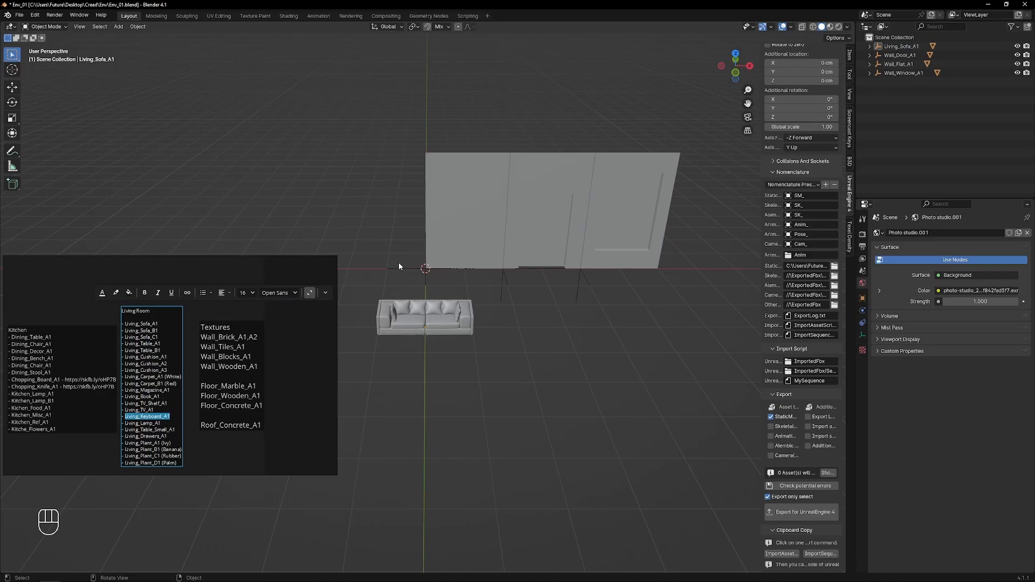
- In the Unreal Project Browser, create a blank Blueprint project named Creed with Raytracing enabled
left_click_drag(2, 68, 481, 72)
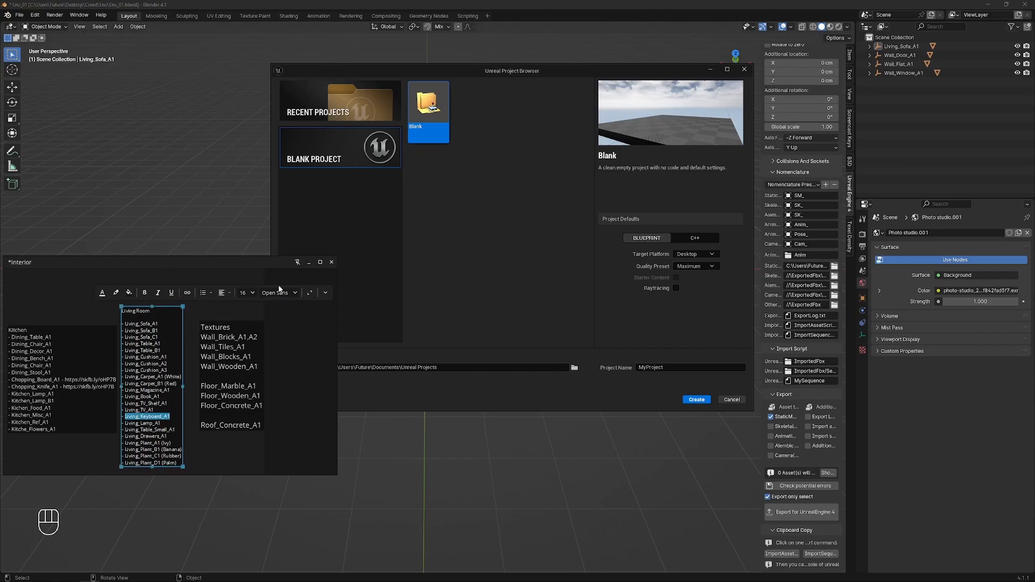
left_click_drag(231, 264, 246, 266)
left_click(306, 362)
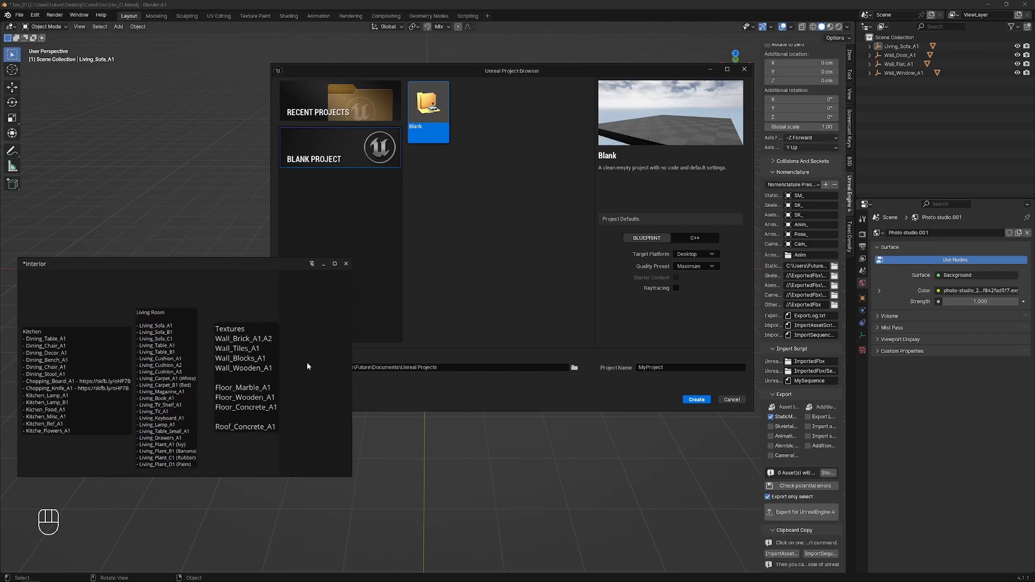
key("ctrl+shift+a")
left_click(442, 245)
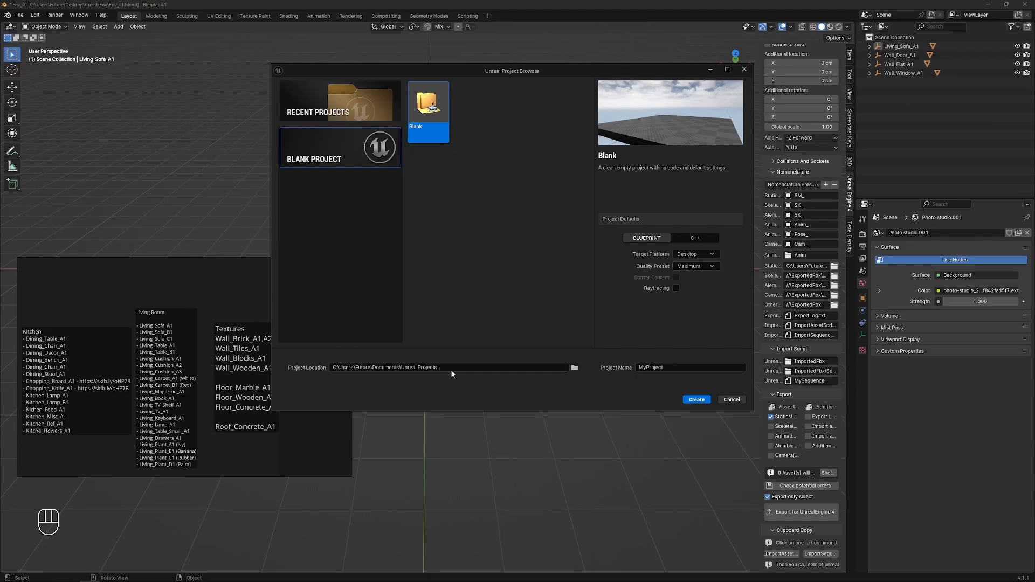
left_click(658, 367)
type("Creed")
left_click(676, 288)
left_click(696, 399)
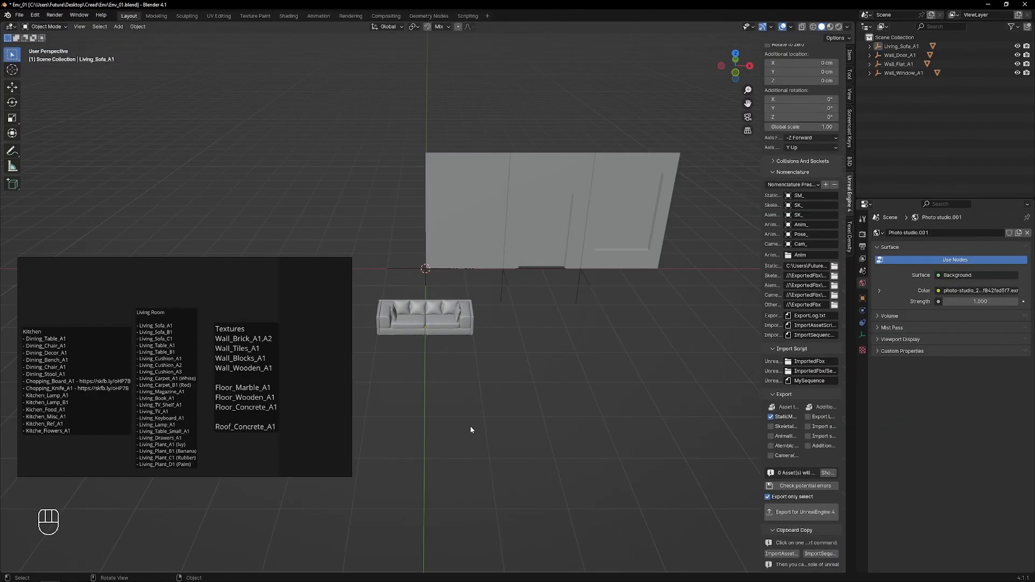
- Import all the remaining .glb props from the Props\Living folder into the Blender scene as glTF 2.0
key("ctrl")
left_click(19, 15)
mouse_move(65, 142)
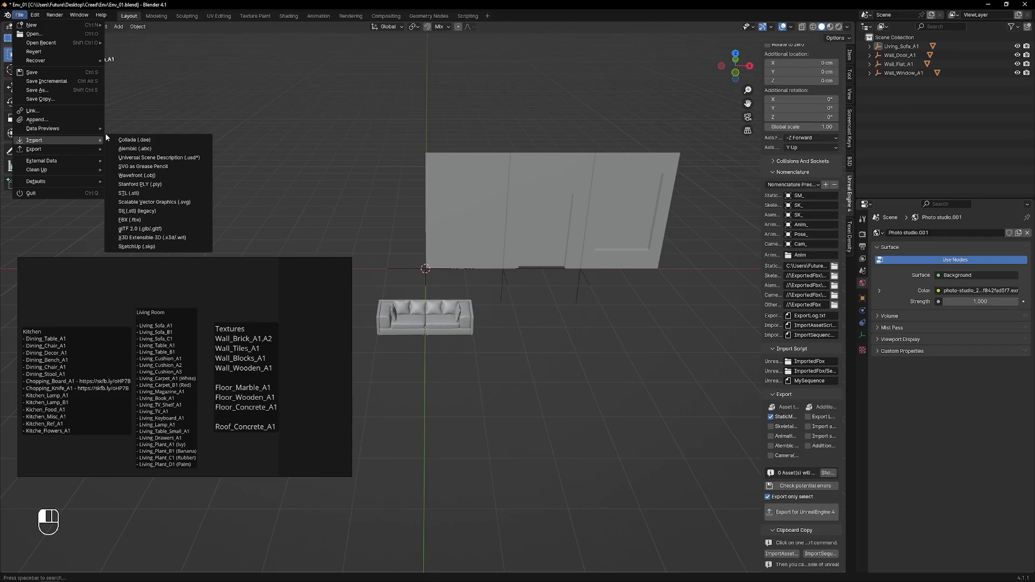
left_click(154, 229)
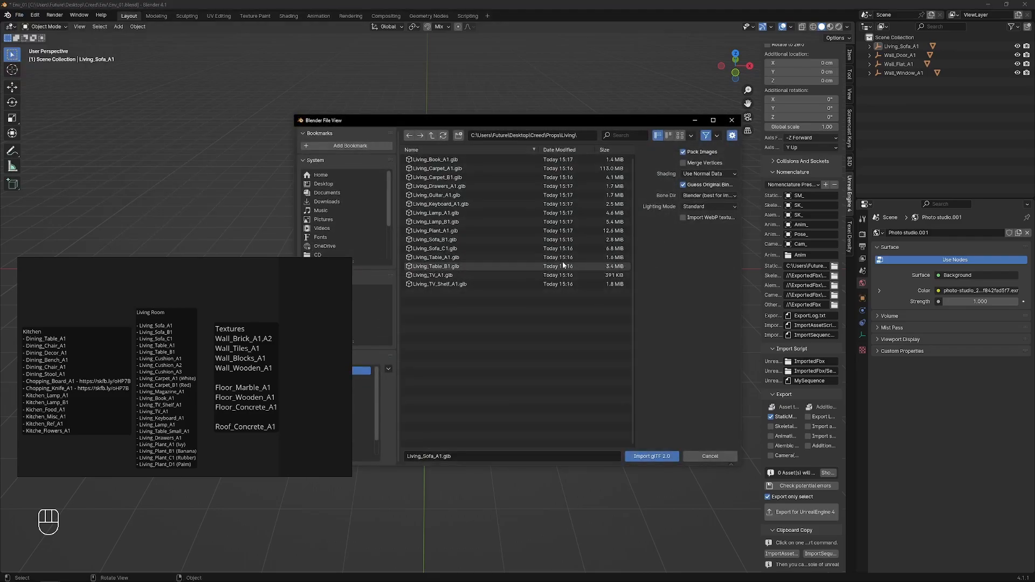
left_click(448, 284)
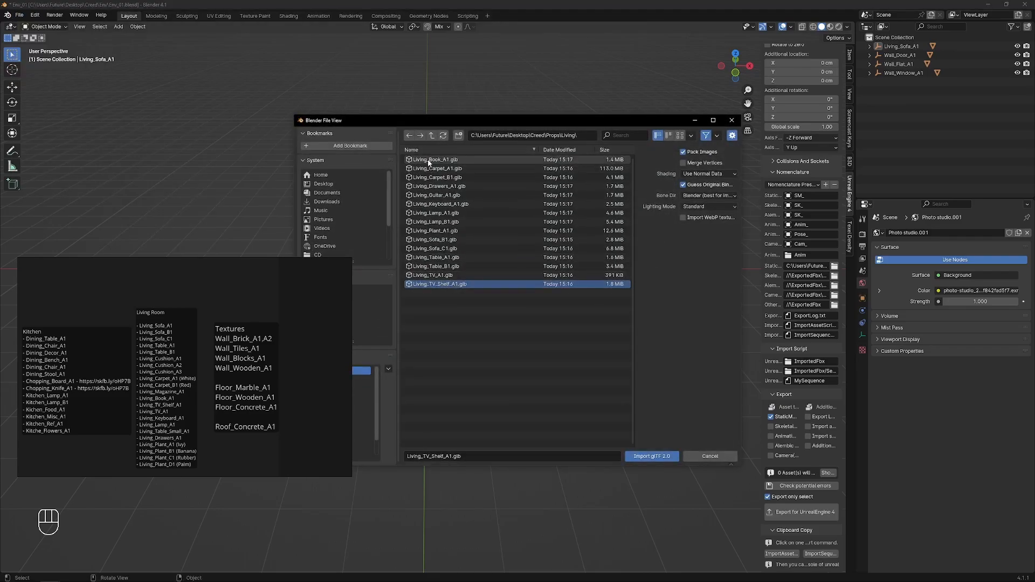
key("a")
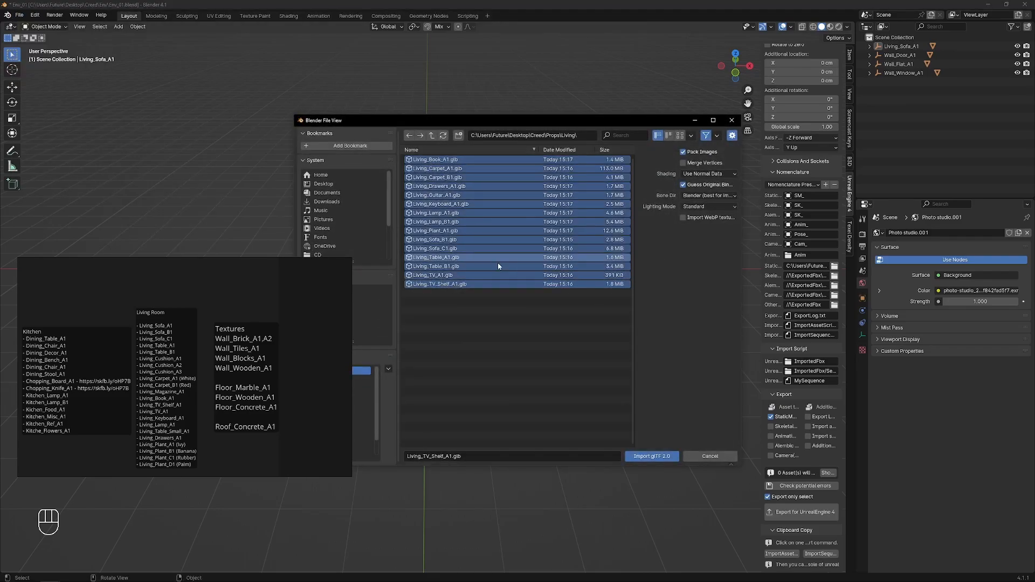
left_click(652, 456)
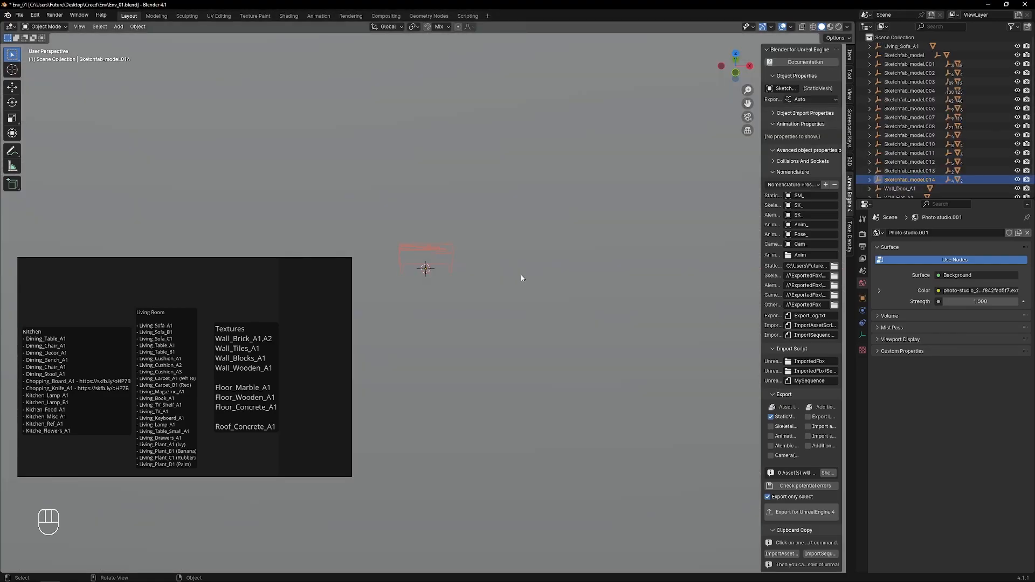
scroll(521, 275, "down", 15)
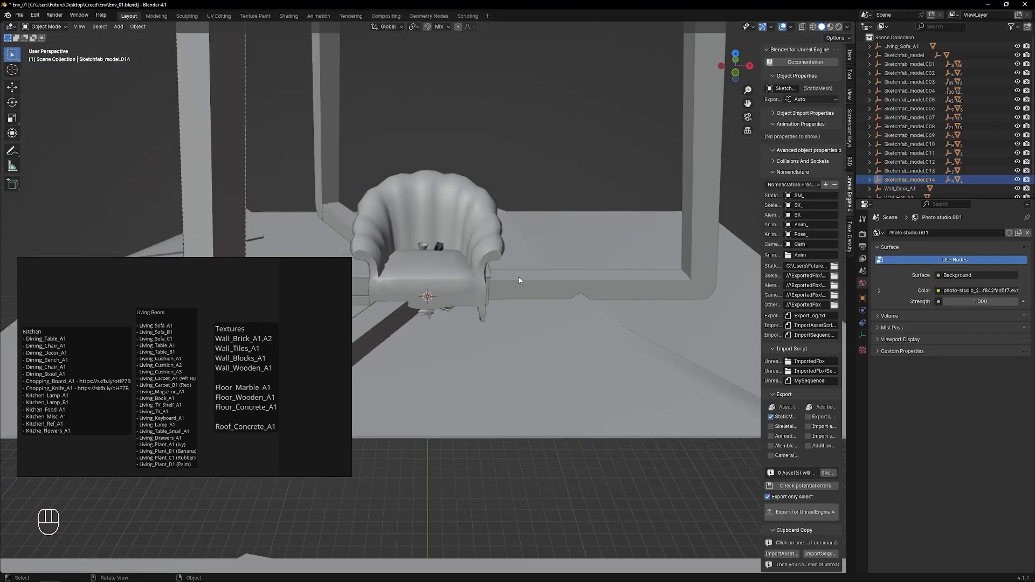
middle_click_drag(522, 275, 483, 328)
scroll(474, 319, "up", 6)
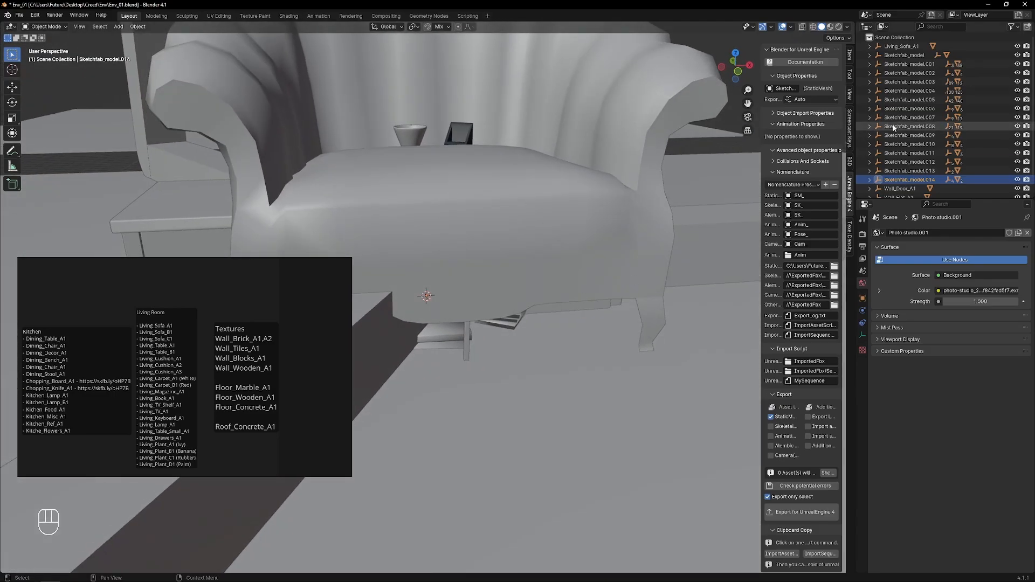
- Select the whole Sketchfab_model hierarchy containing the books and isolate it in local view
left_click(898, 64)
key("KP_Decimal")
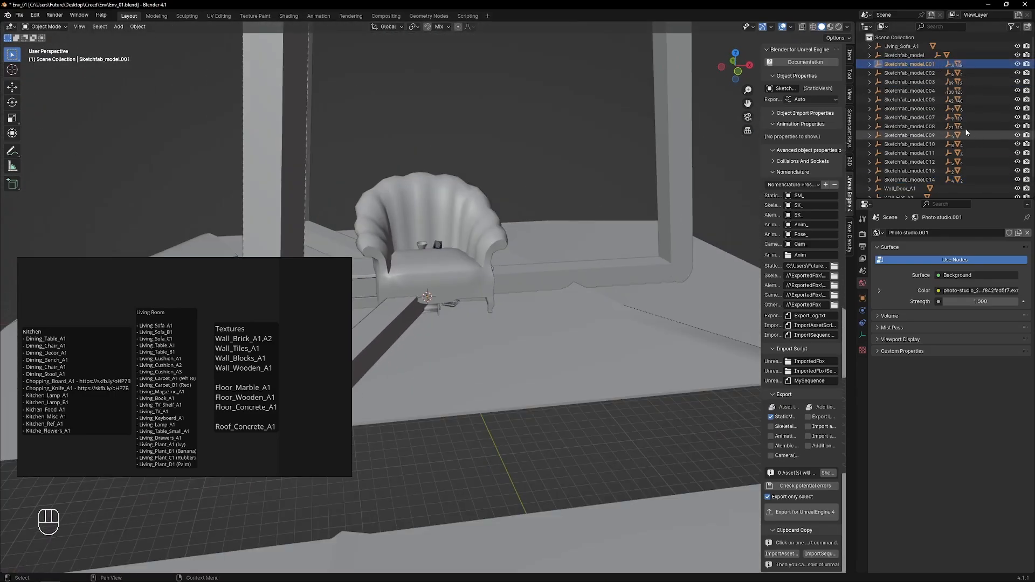
right_click(902, 53)
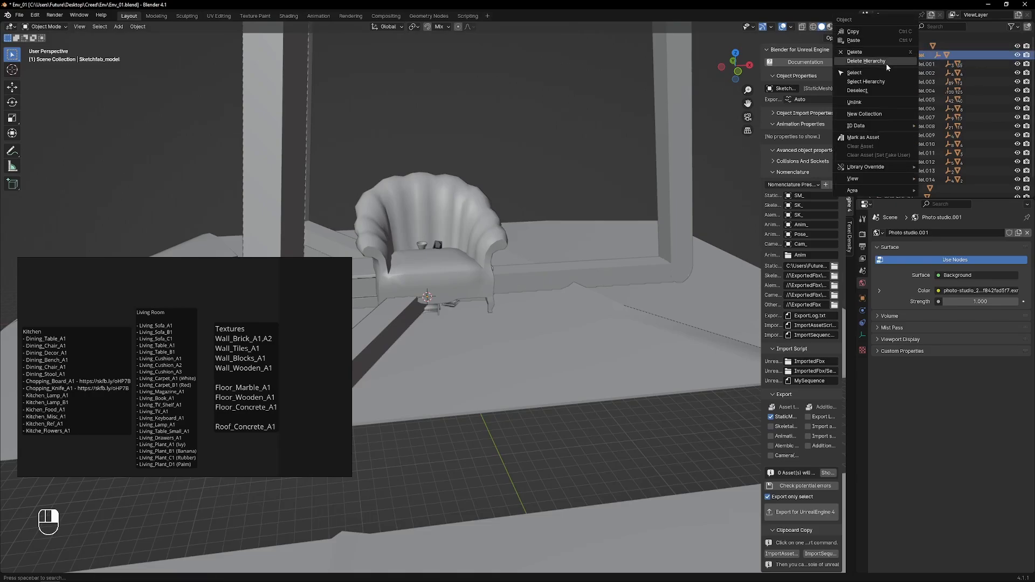
left_click(866, 81)
middle_click_drag(631, 231, 496, 276)
key("KP_Divide")
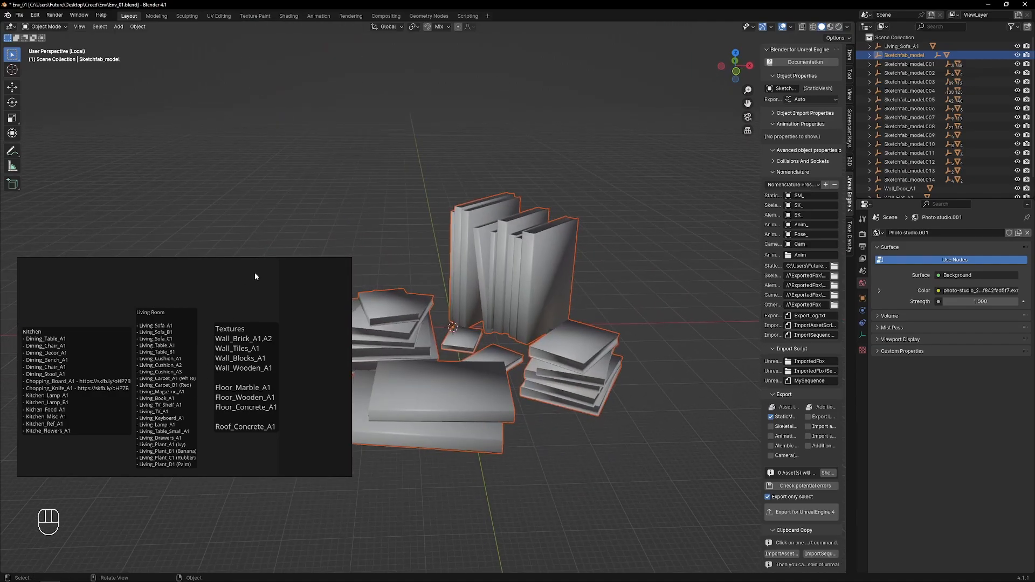
middle_click_drag(255, 274, 622, 248)
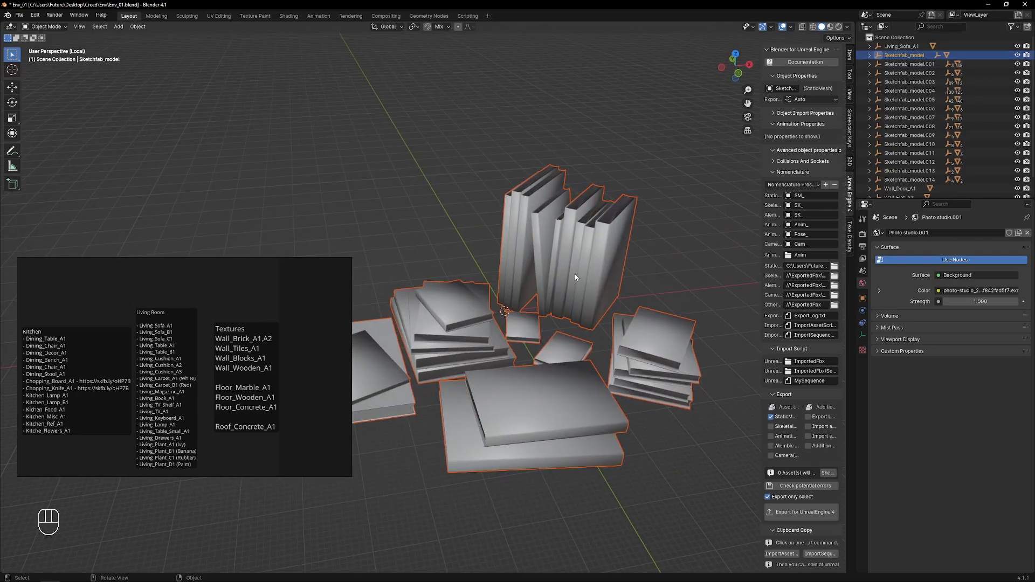
- Rename the book mesh Object_2 inside Sketchfab_model as Living_Book_A1, copying the name from the Living Room notes list
left_click(483, 430)
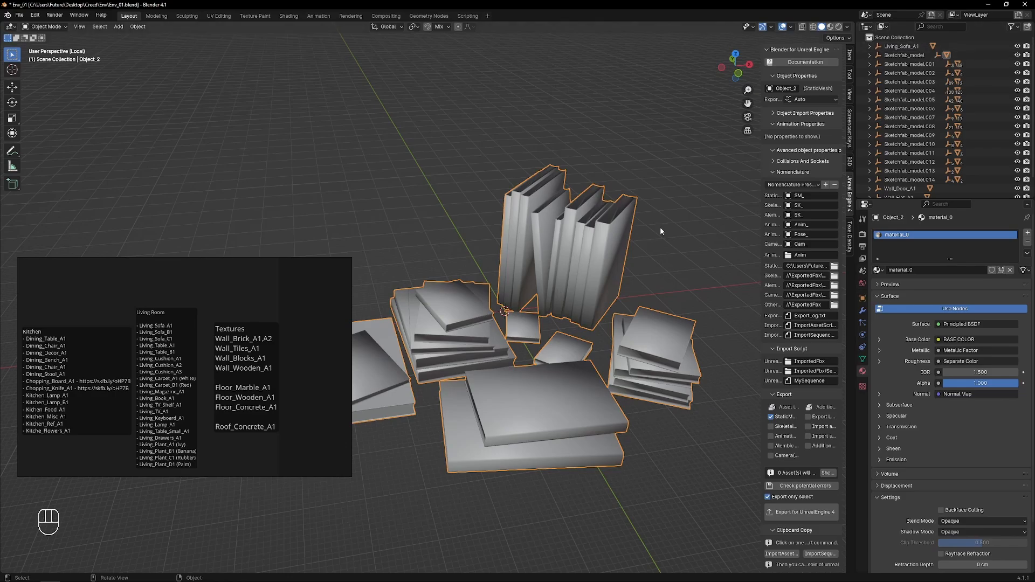
left_click(869, 55)
left_click(879, 63)
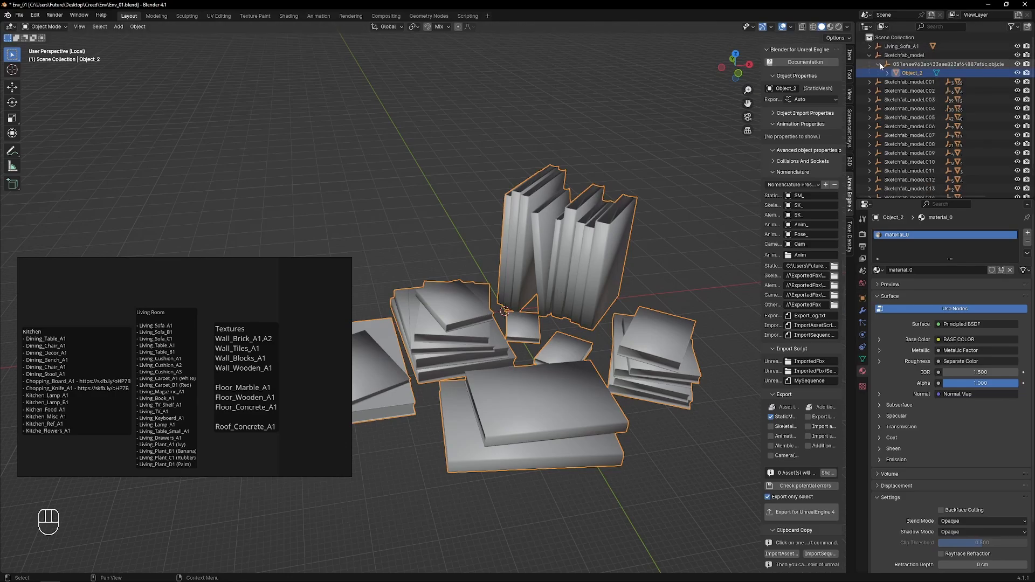
middle_click_drag(591, 304, 579, 301)
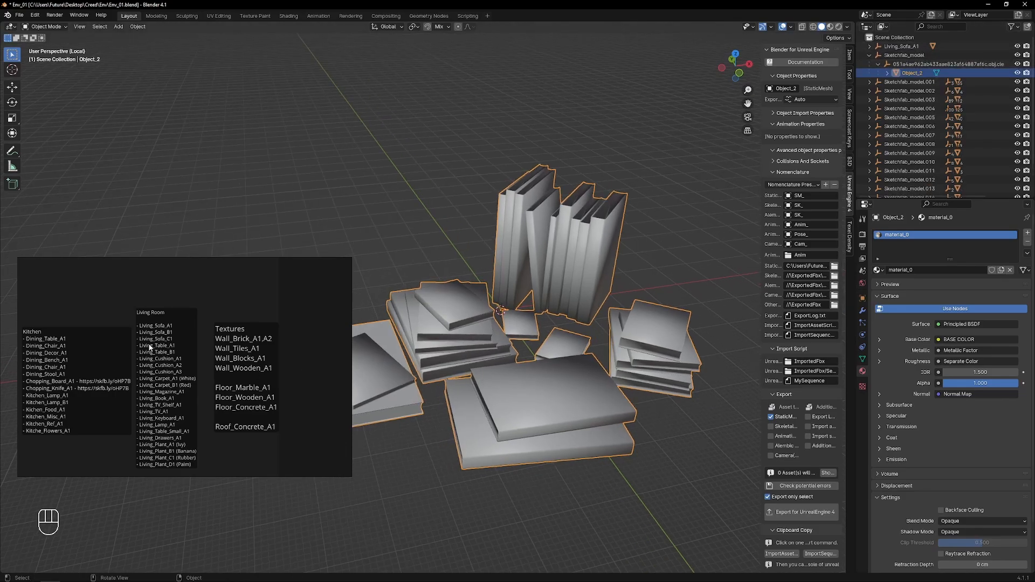
left_click(159, 369)
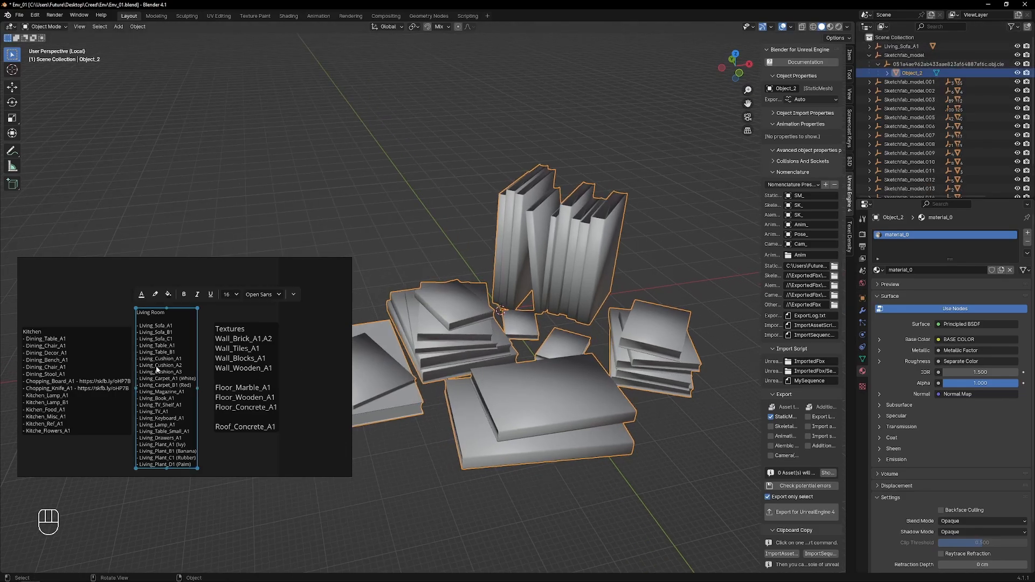
left_click(157, 399)
double_click(157, 400)
key("ctrl+c")
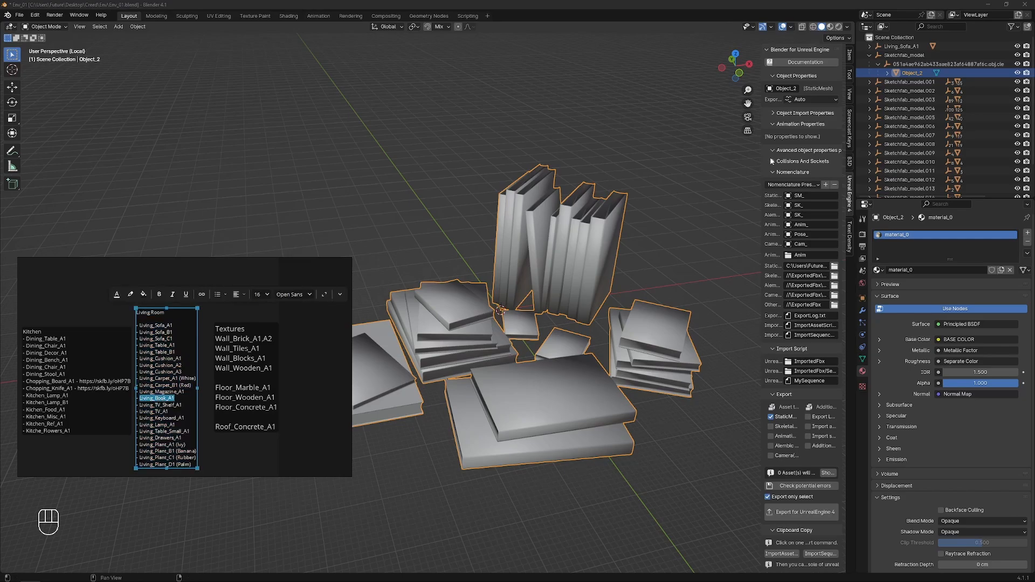
double_click(912, 72)
key("ctrl+v")
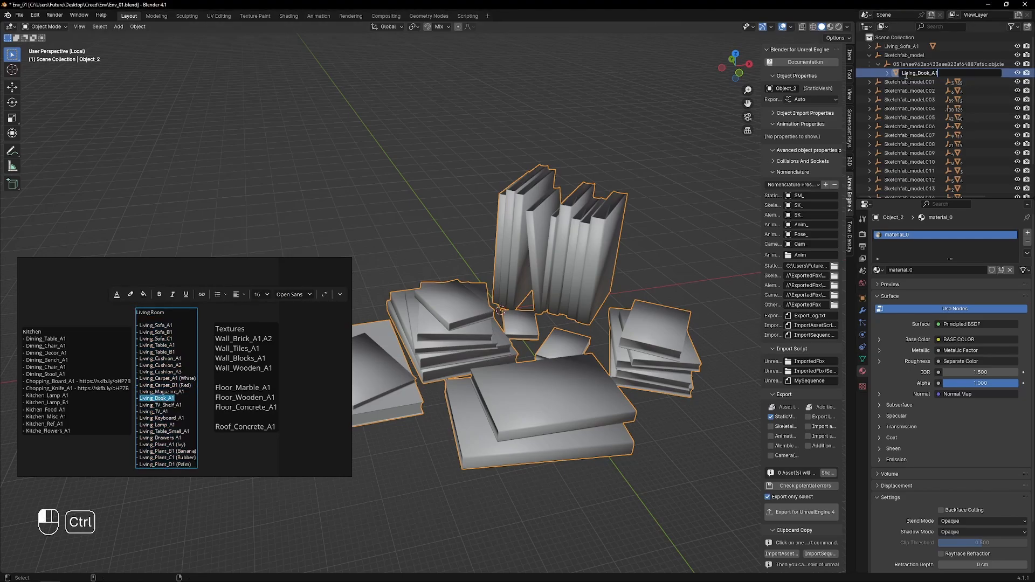
key("Return")
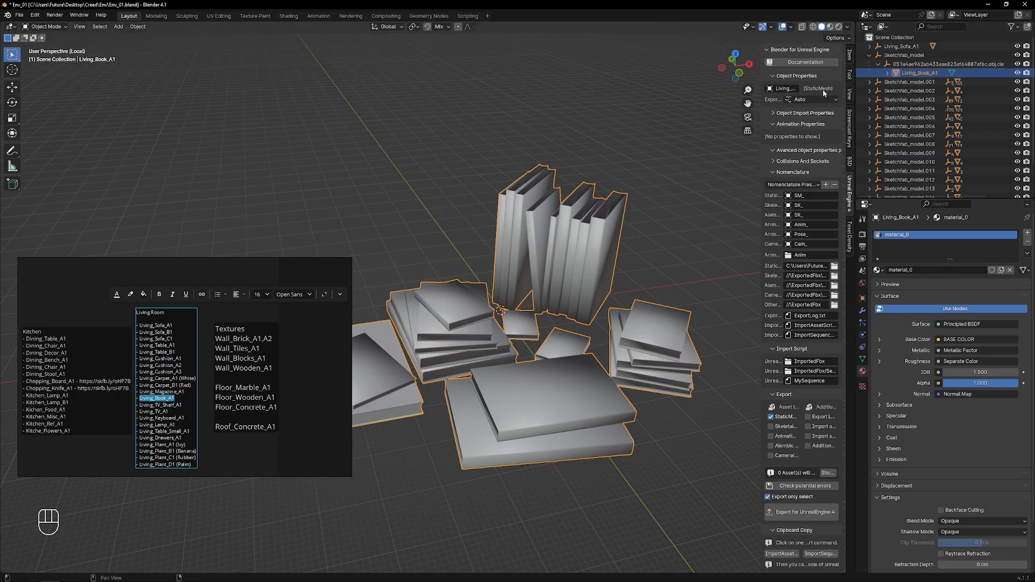
- Scale the Living_Book_A1 mesh down by a factor of 0.01 and again by 0.5
left_click(849, 54)
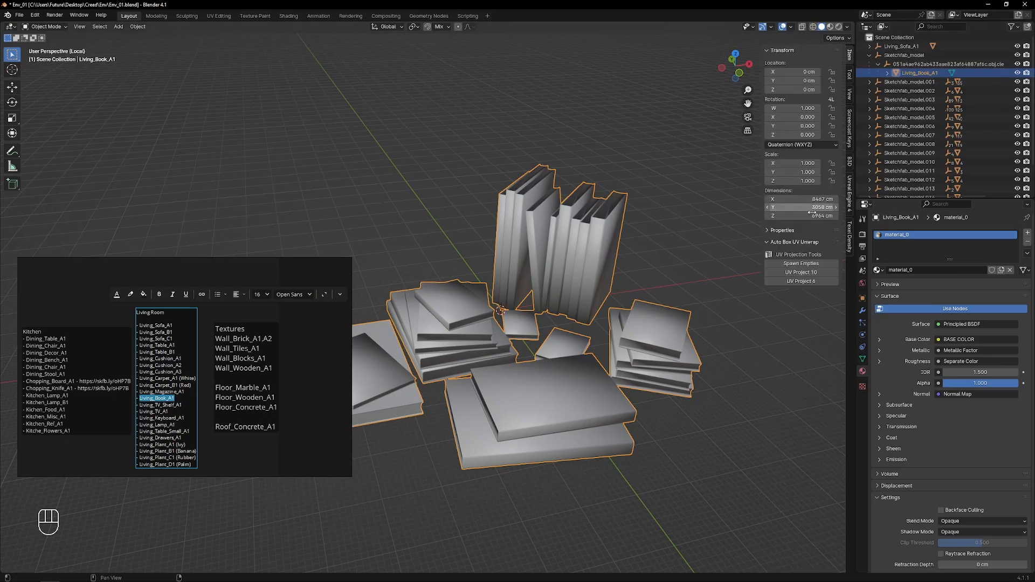
middle_click_drag(615, 319, 626, 312)
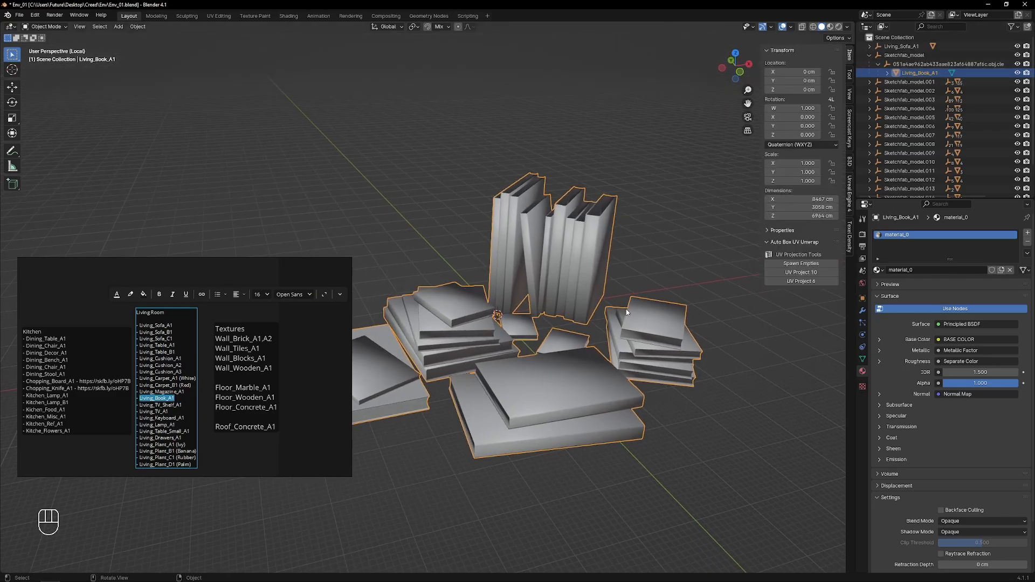
type("s.01")
key("Return")
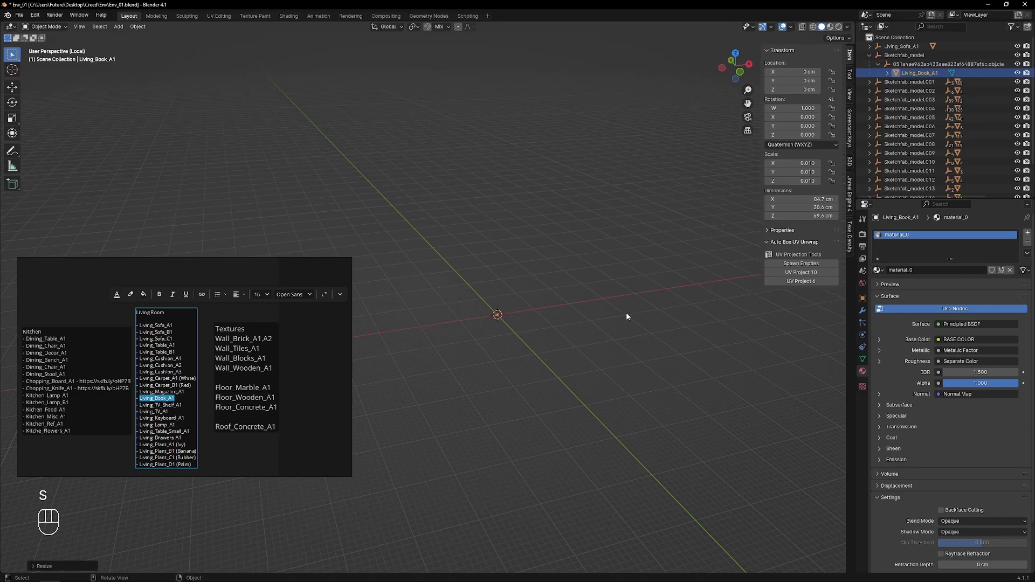
key("f")
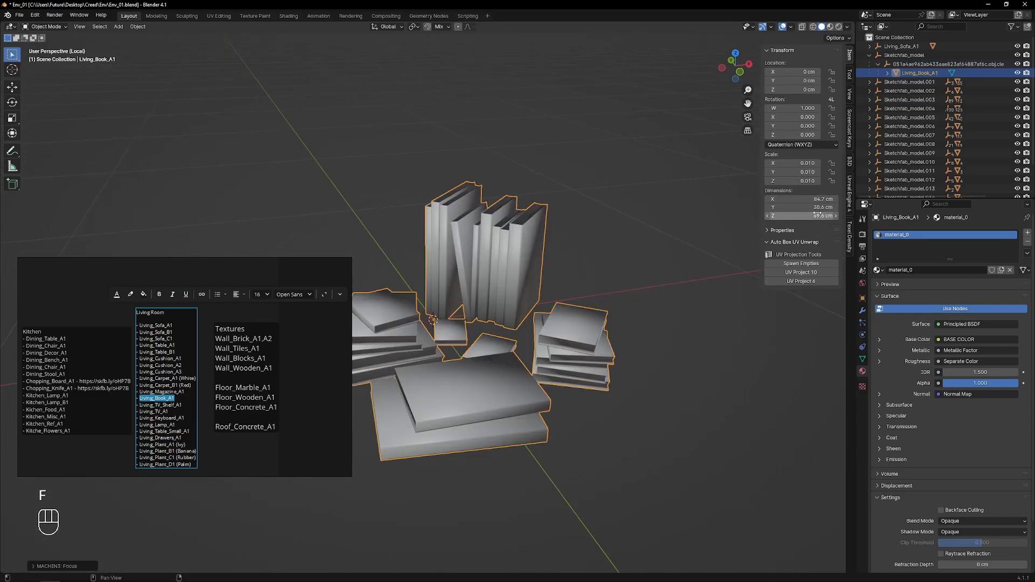
middle_click_drag(601, 271, 545, 276, "shift")
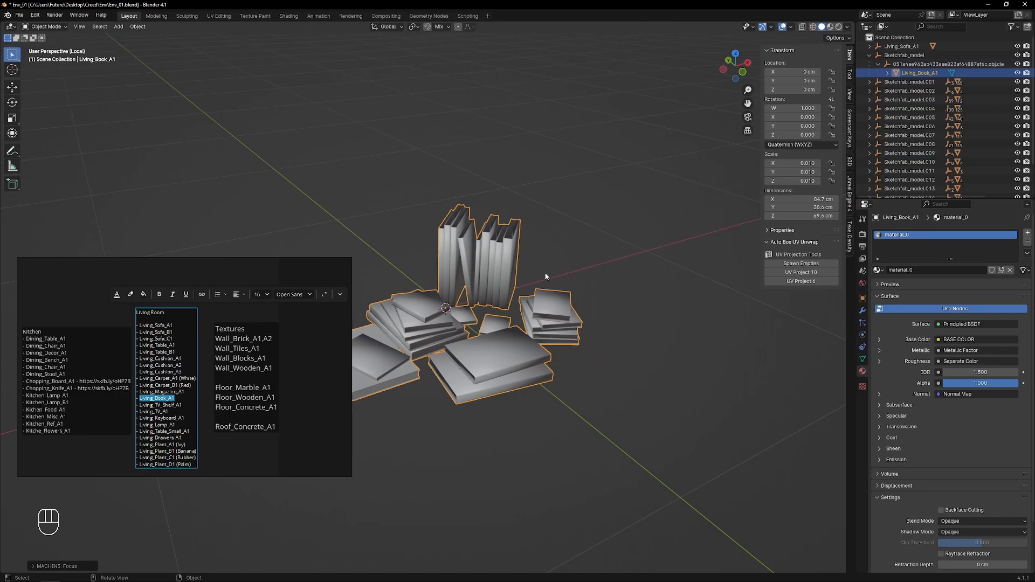
type("s.5")
key("Return")
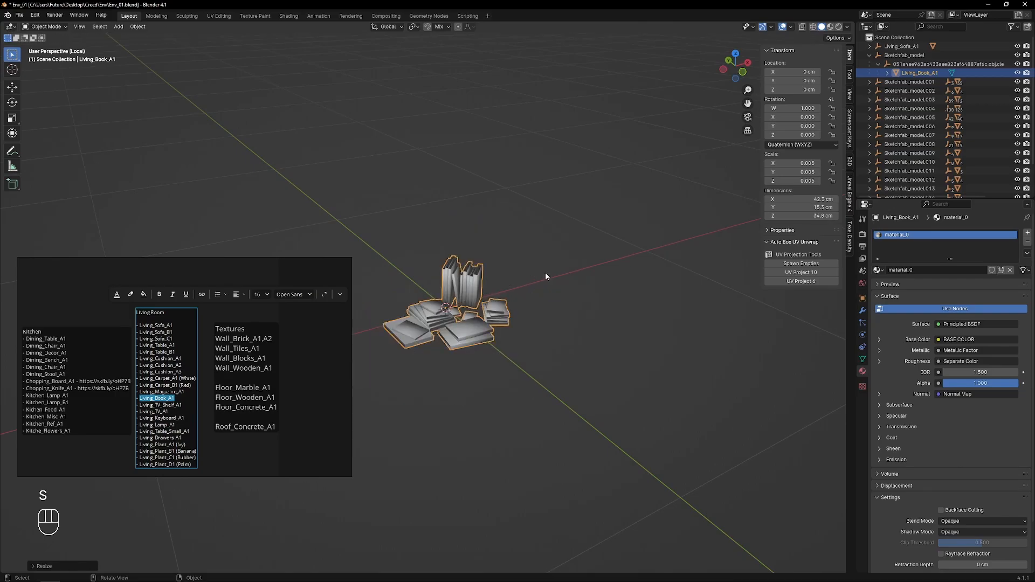
mouse_move(494, 273)
middle_mouse_down()
mouse_move(467, 245)
mouse_move(483, 259)
middle_mouse_up()
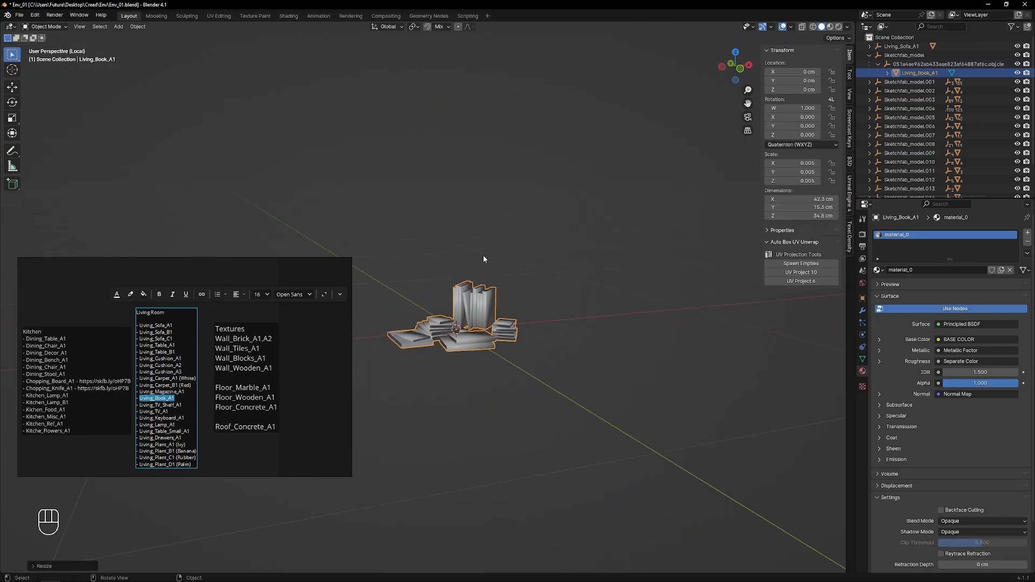
- Clear the parent of Living_Book_A1 while keeping its transformation, and delete the leftover Sketchfab_model hierarchy
key("ctrl")
key("alt+p")
left_click(485, 247)
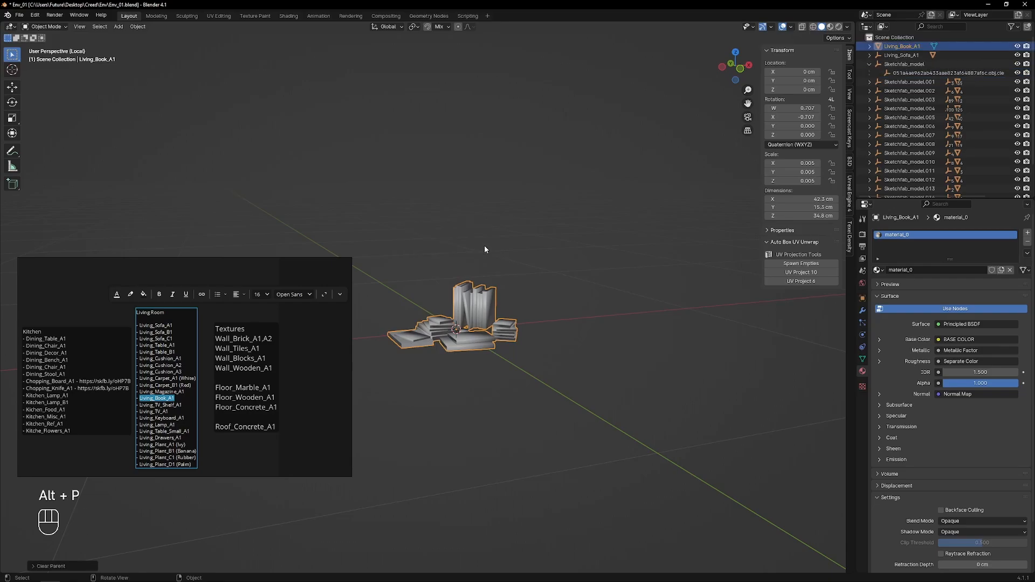
left_click(905, 64)
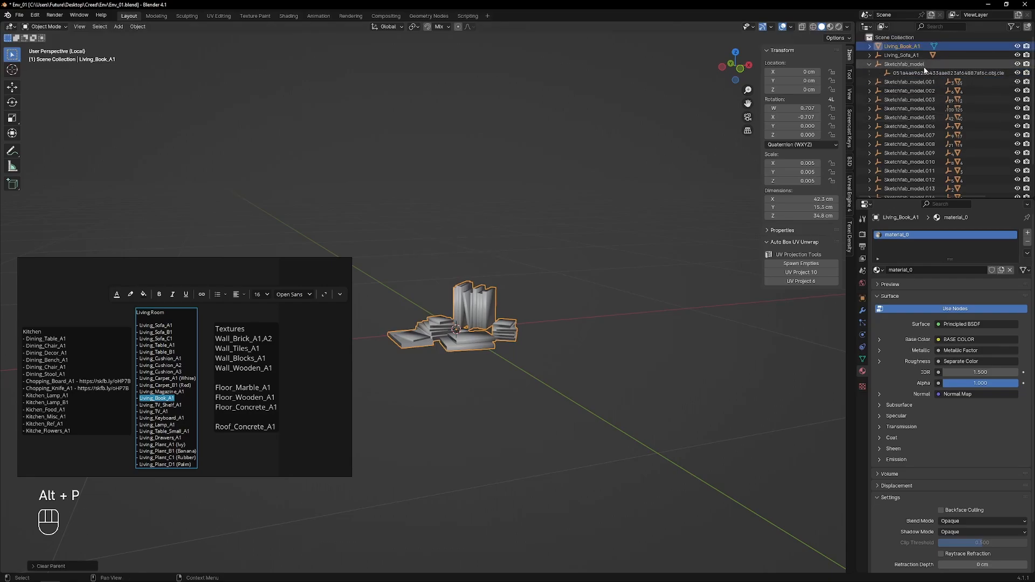
right_click(905, 68)
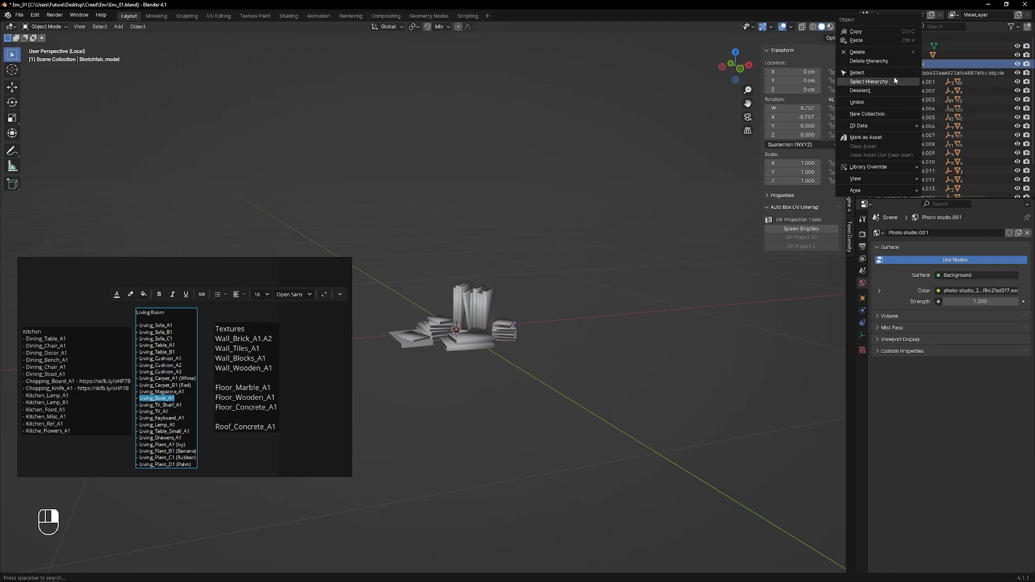
left_click(882, 64)
- Apply rotation and scale to Living_Book_A1 and set its rotation mode to XYZ Euler
left_click(907, 48)
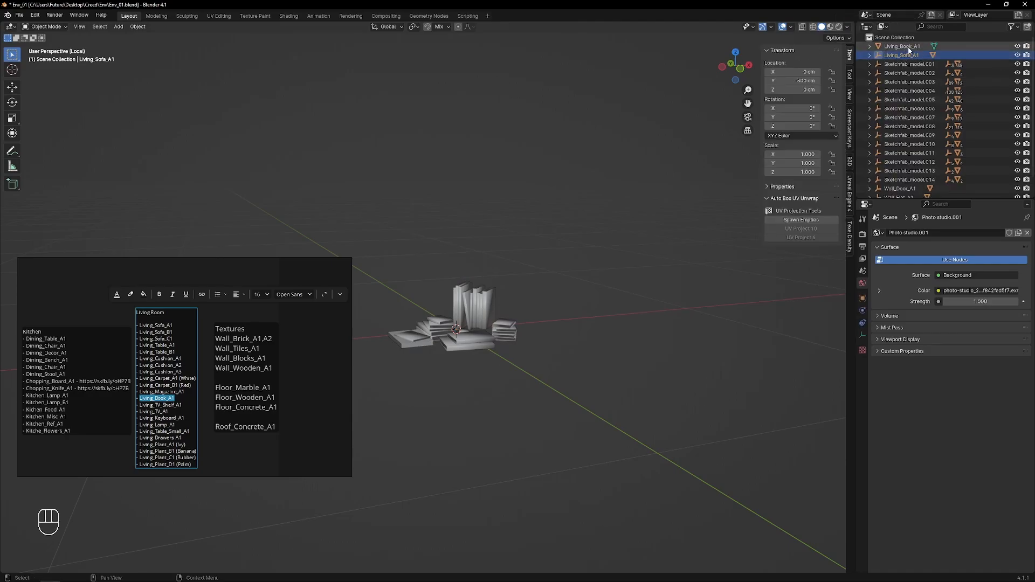
double_click(906, 47)
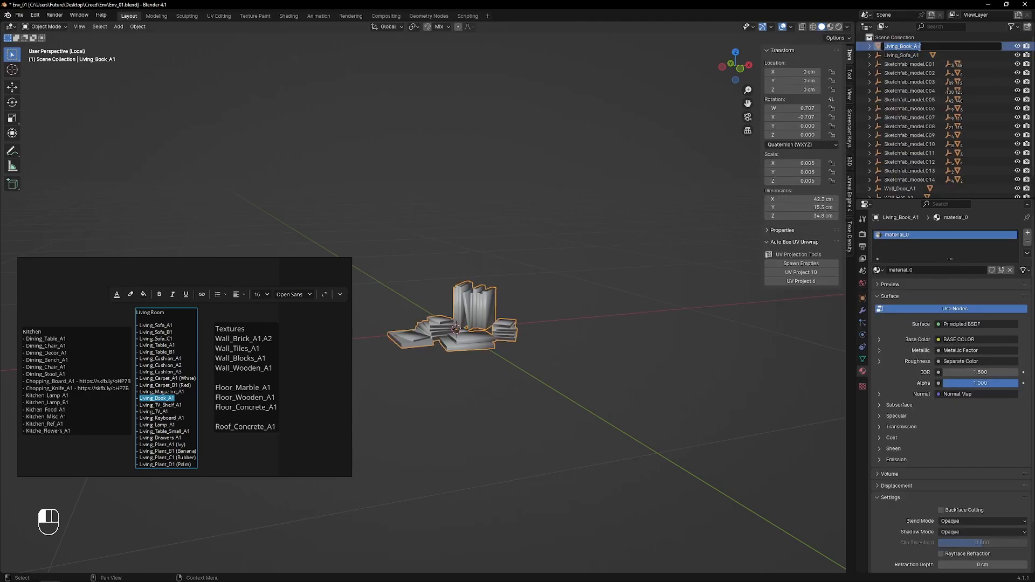
key("Return")
key("ctrl+a")
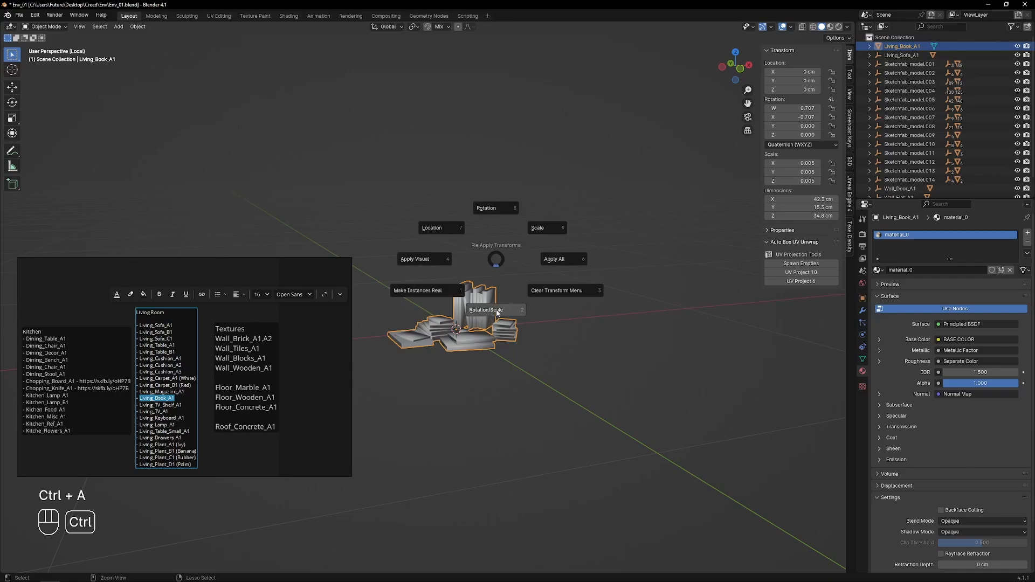
left_click(499, 311)
left_click(796, 145)
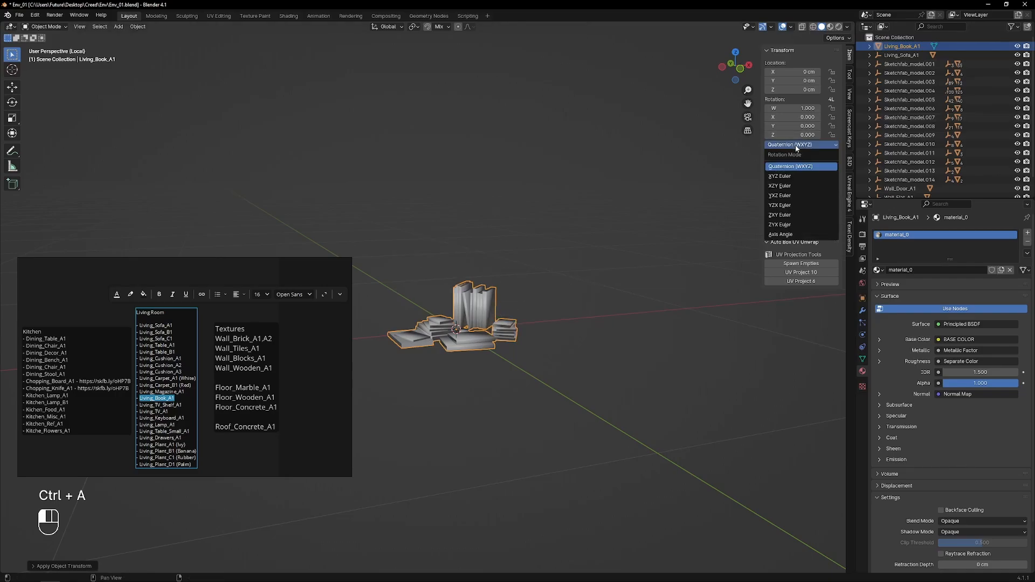
left_click(779, 176)
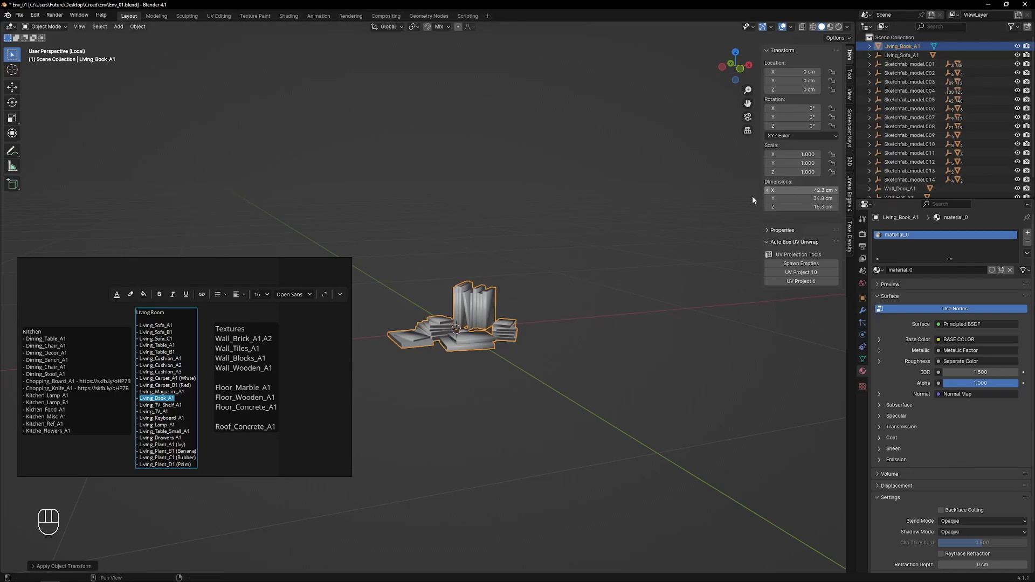
- Exit the isolated view of the books to return to the full scene
middle_click_drag(752, 195, 567, 283)
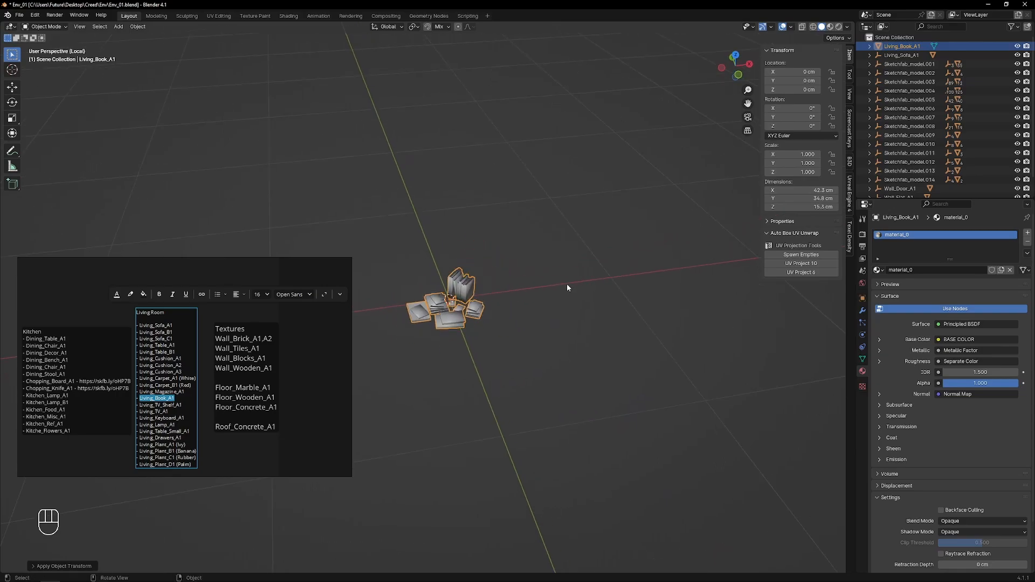
scroll(567, 283, "down", 3)
scroll(561, 284, "up", 3)
key("KP_Divide")
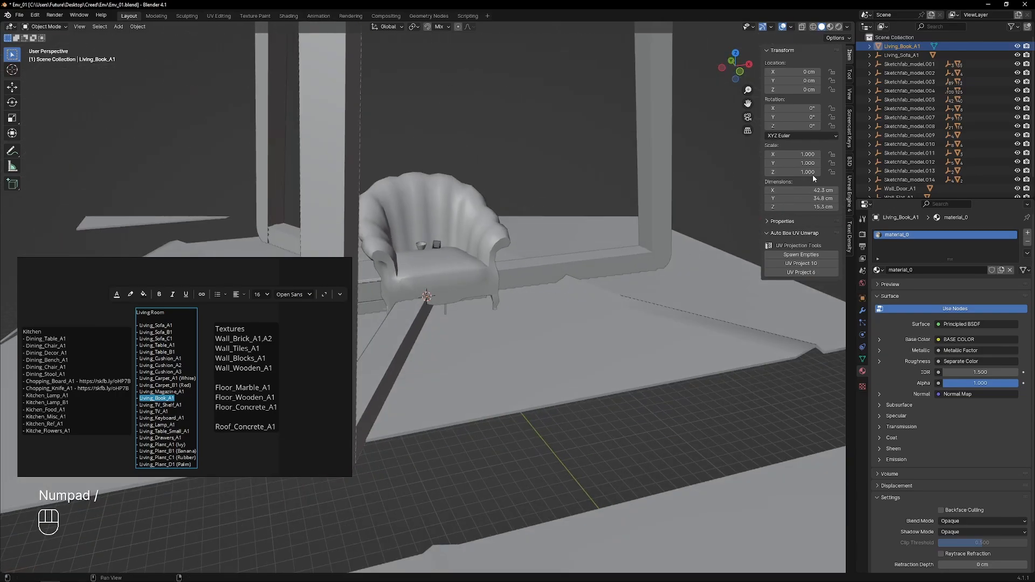
- Select the whole Sketchfab_model.001 hierarchy and isolate the carpet in local view
left_click(917, 65)
right_click(906, 68)
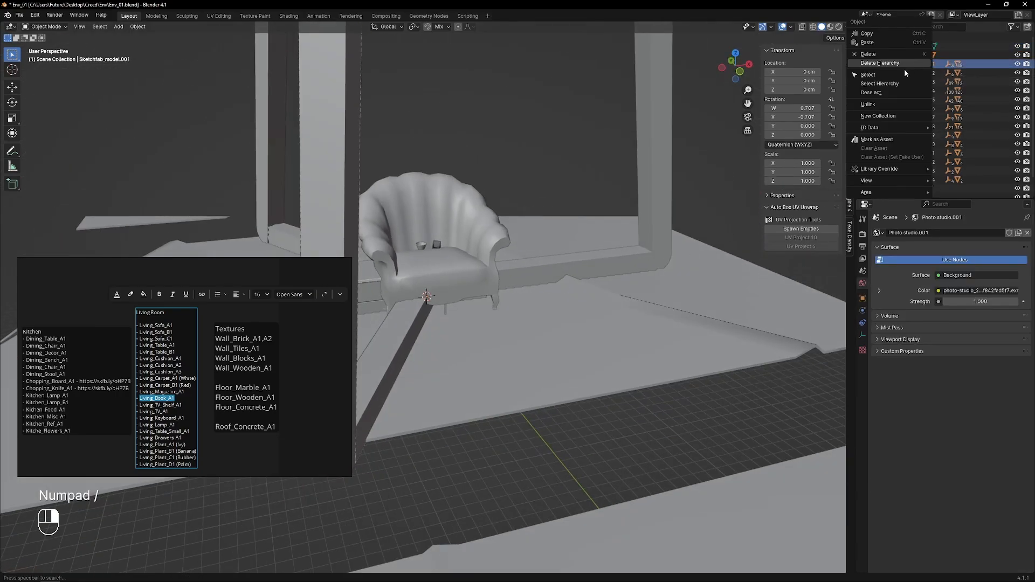
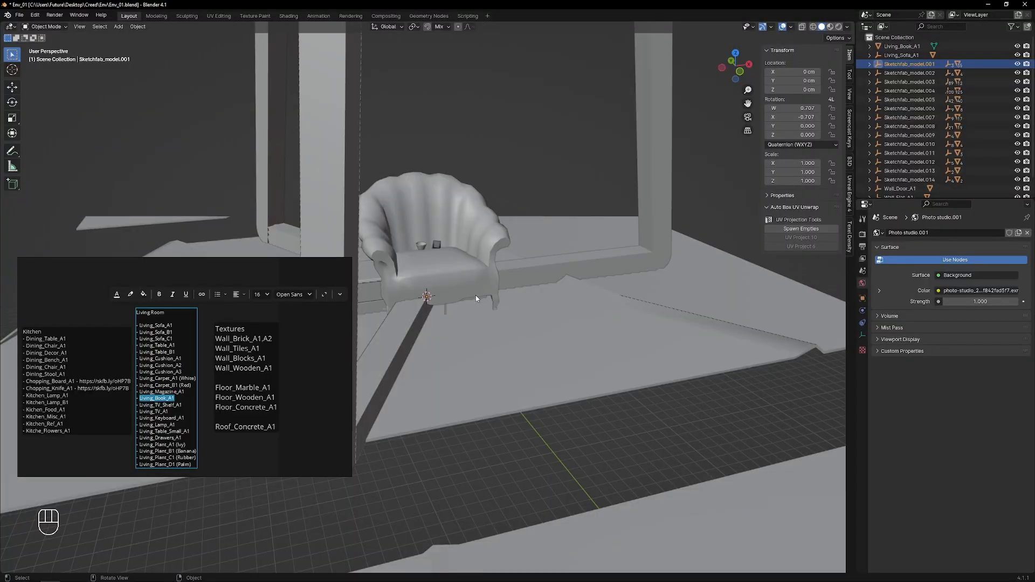
middle_click_drag(475, 295, 580, 360)
key("KP_Divide")
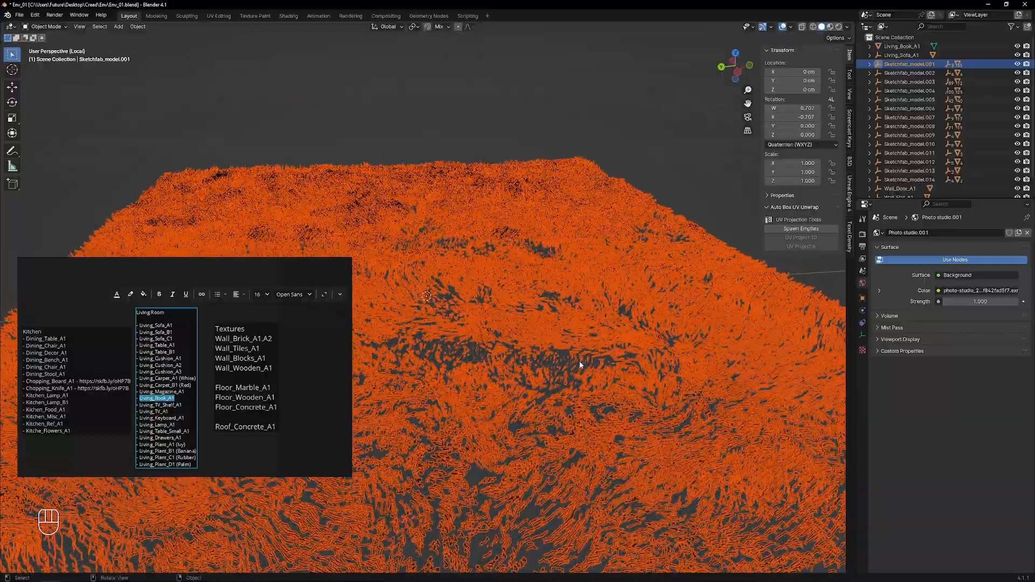
scroll(576, 372, "up", 4)
scroll(577, 368, "down", 6)
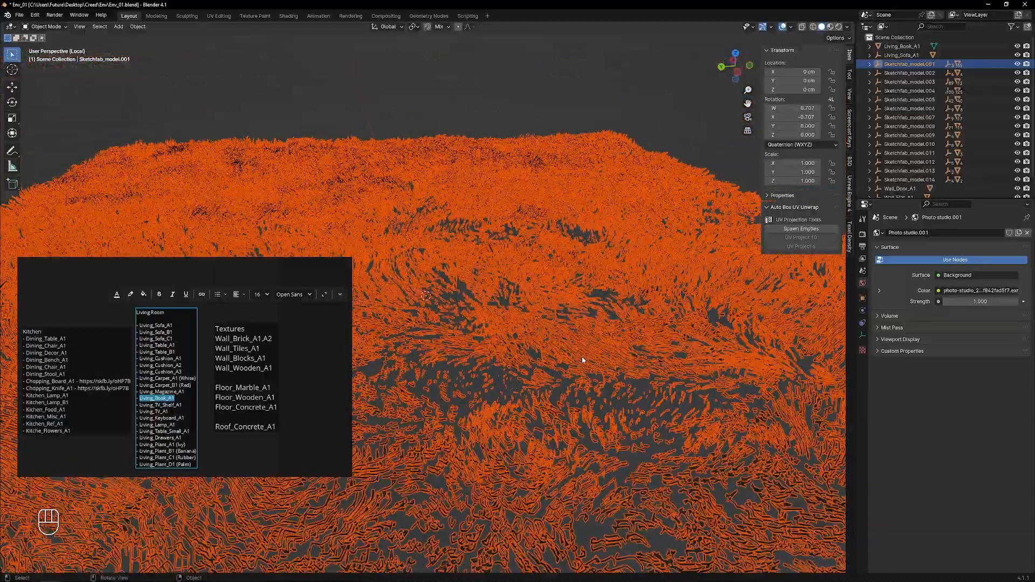
middle_click_drag(570, 345, 571, 303)
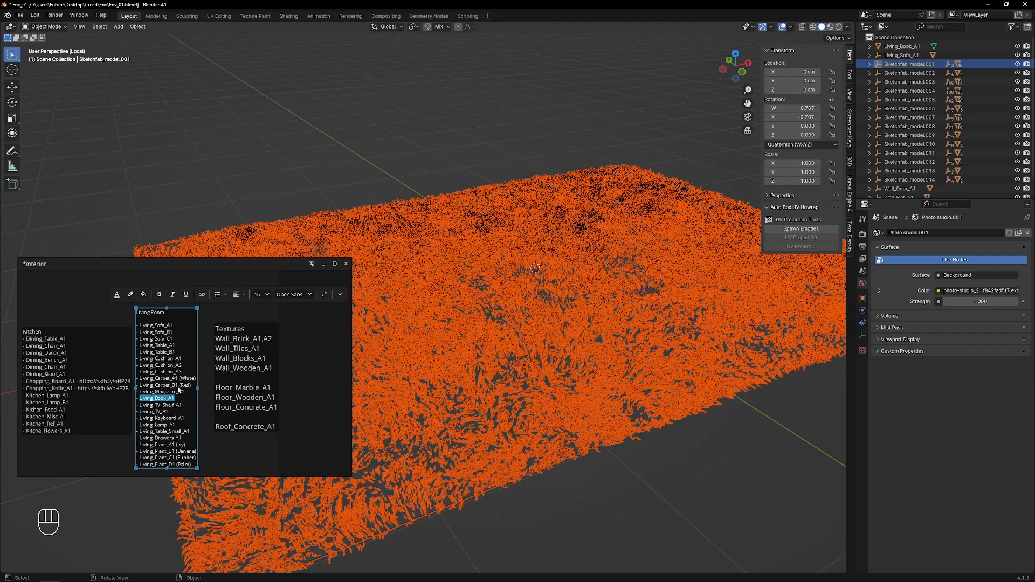
- Copy the name Living_Carpet_A1 from the notes, then join all carpet meshes into one object with the base mesh active
left_click(163, 387)
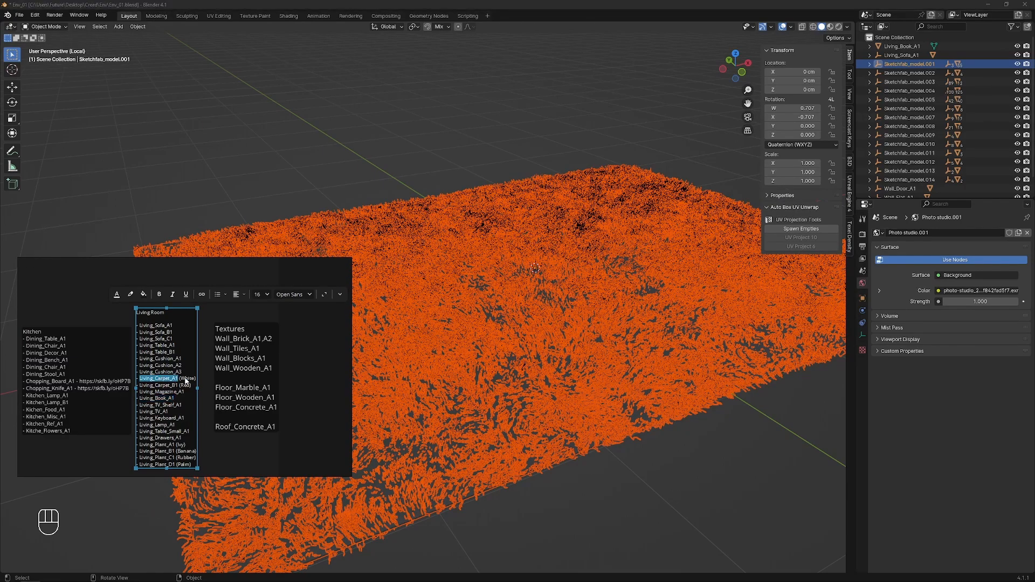
left_click(580, 266)
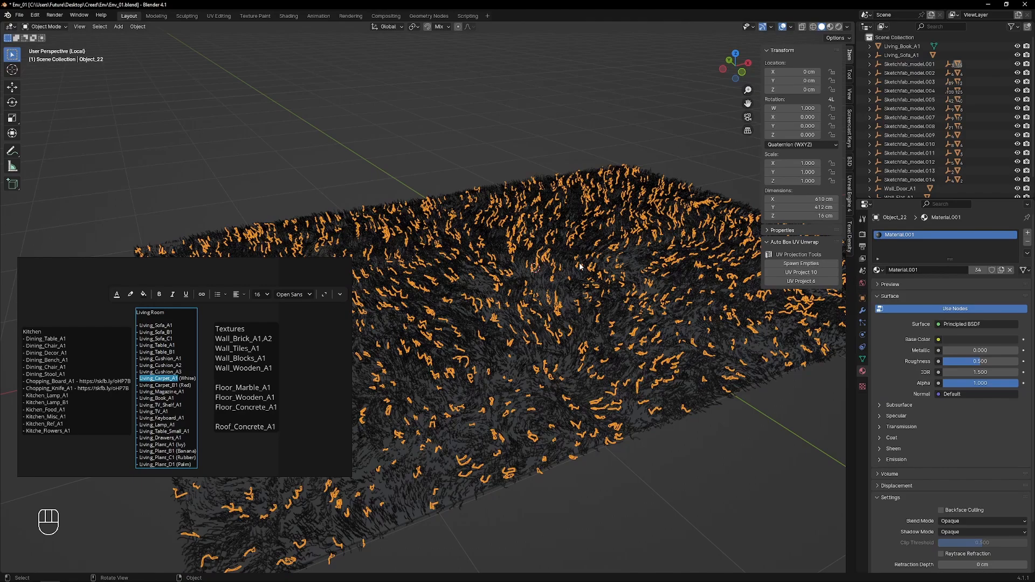
left_click(533, 322)
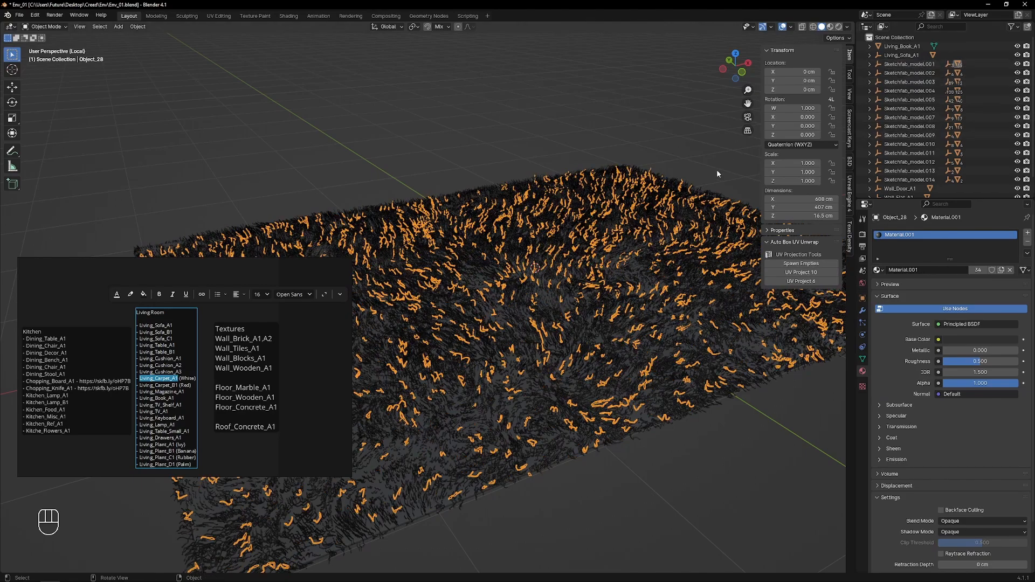
scroll(717, 174, "down", 8)
mouse_move(622, 219)
left_mouse_down()
mouse_move(307, 485)
mouse_move(347, 477)
left_mouse_up()
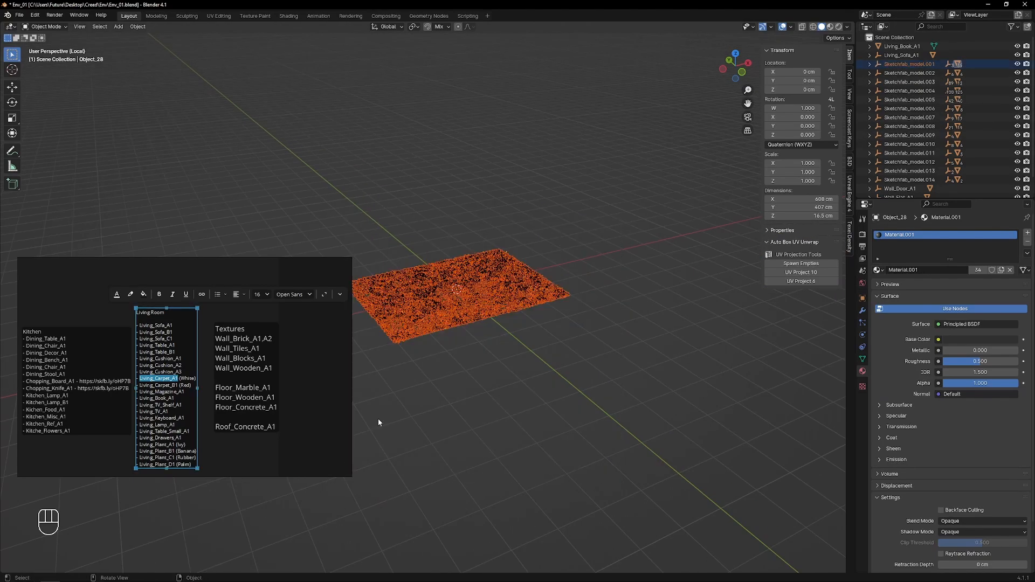
scroll(458, 347, "up", 3)
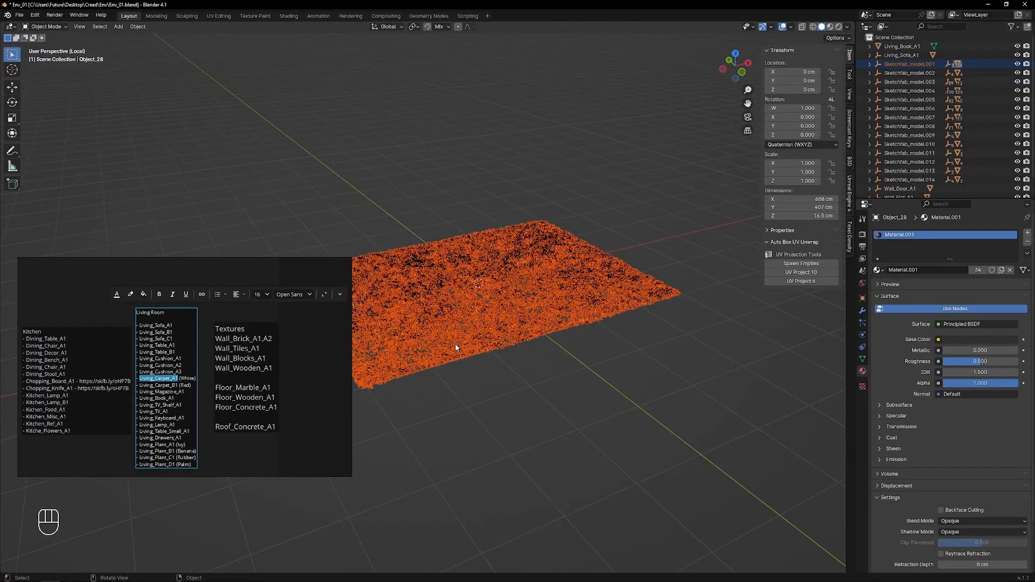
middle_click_drag(457, 347, 483, 264)
scroll(464, 259, "up", 4)
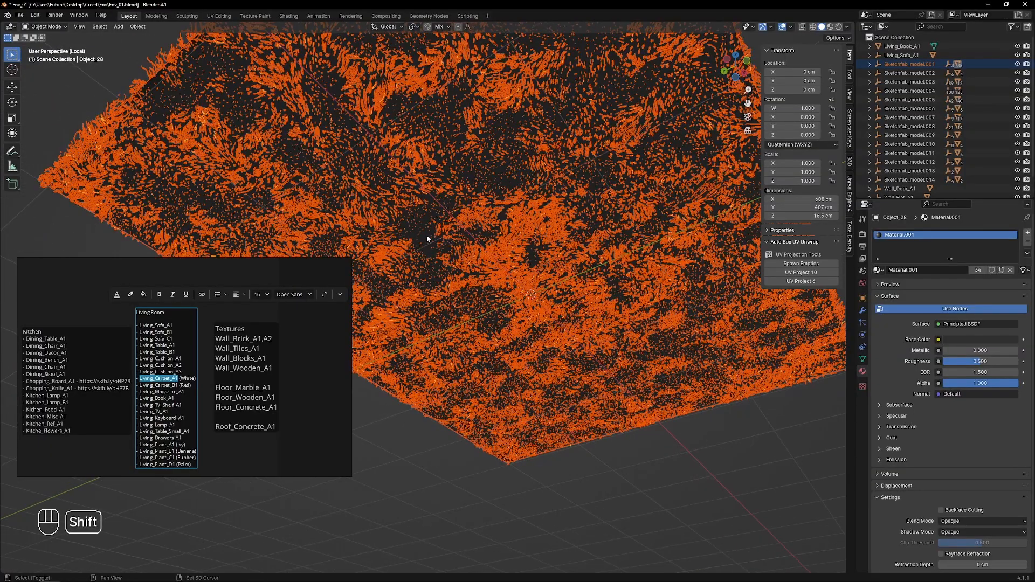
left_click(427, 240, "shift")
middle_click_drag(427, 239, 427, 327)
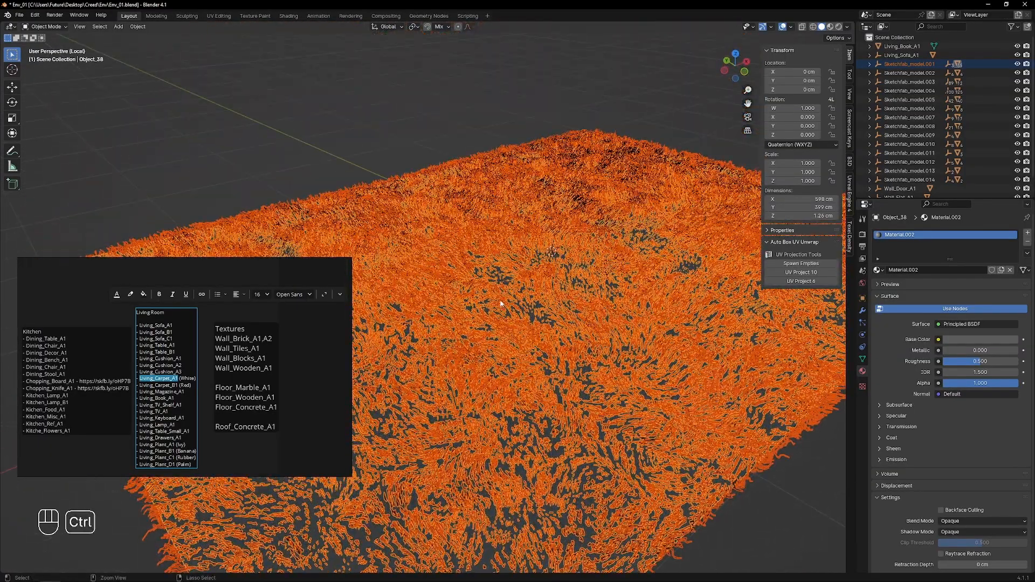
key("ctrl+j")
scroll(539, 281, "down", 5)
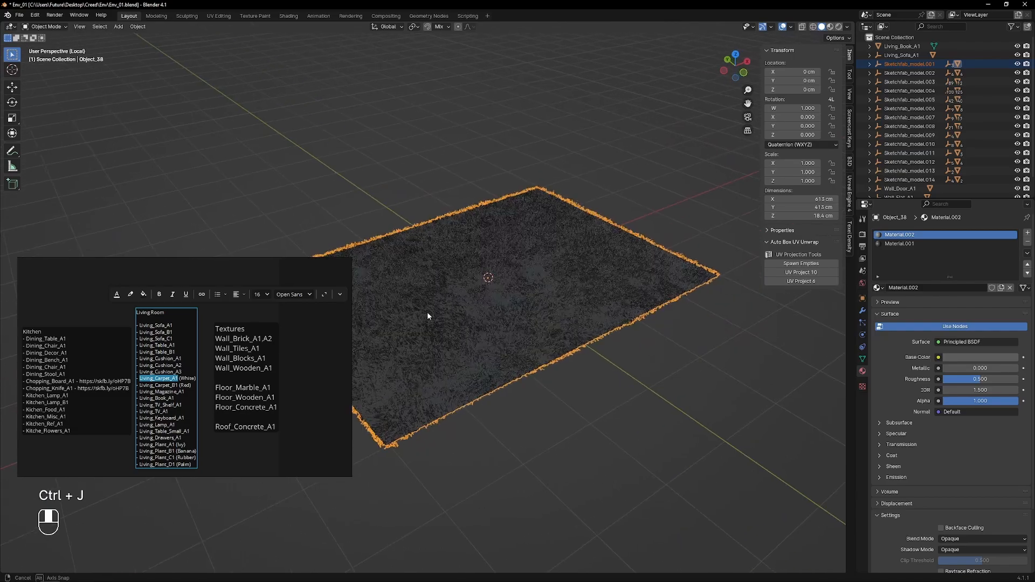
middle_click_drag(427, 311, 500, 315)
key("g")
right_click(572, 244)
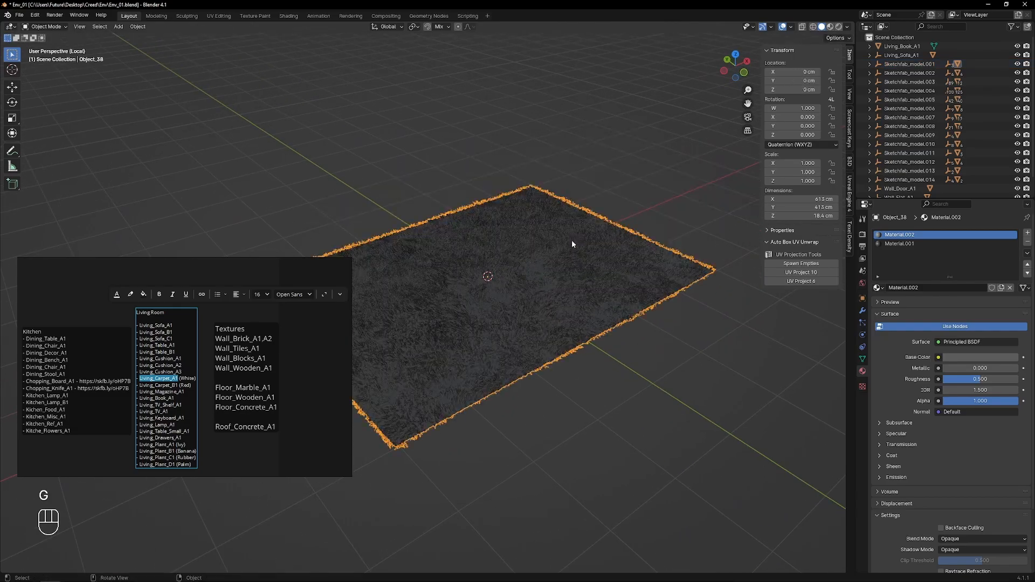
- Clear the joined carpet's parent keeping its transformation, rename it Living_Carpet_A1, and delete the leftover Sketchfab_model.001 hierarchy
key("alt+p")
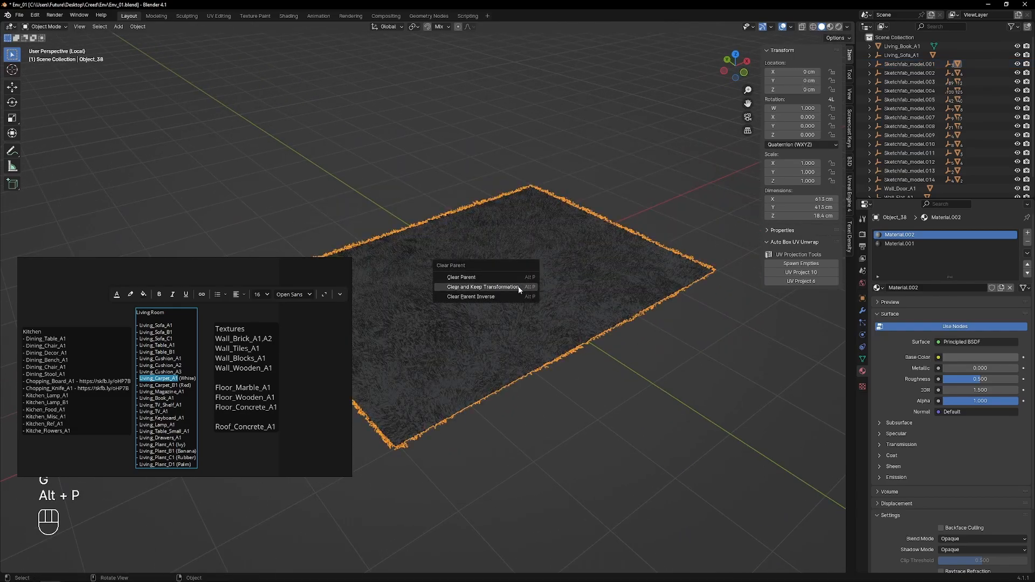
left_click(519, 288)
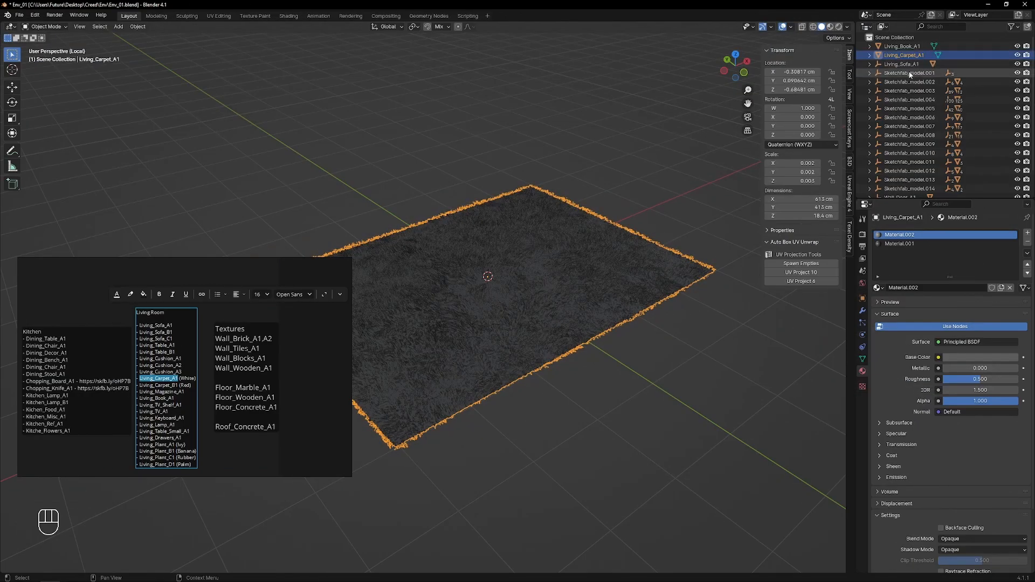
right_click(910, 75)
left_click(898, 63)
key("KP_Divide")
- Scale Living_Carpet_A1 down by a factor of 0.1 and apply its rotation and scale
left_click(907, 56)
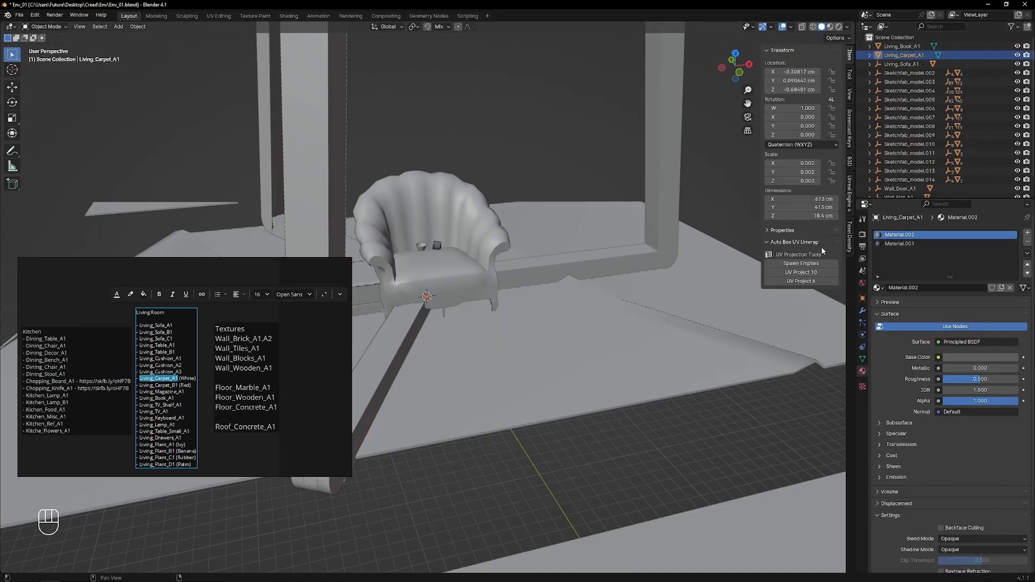
mouse_move(499, 318)
middle_mouse_down()
mouse_move(469, 309)
mouse_move(481, 297)
middle_mouse_up()
left_click(470, 305)
key("ctrl+z")
key("s")
left_click(601, 226)
middle_click_drag(601, 227, 675, 152)
key("ctrl+a")
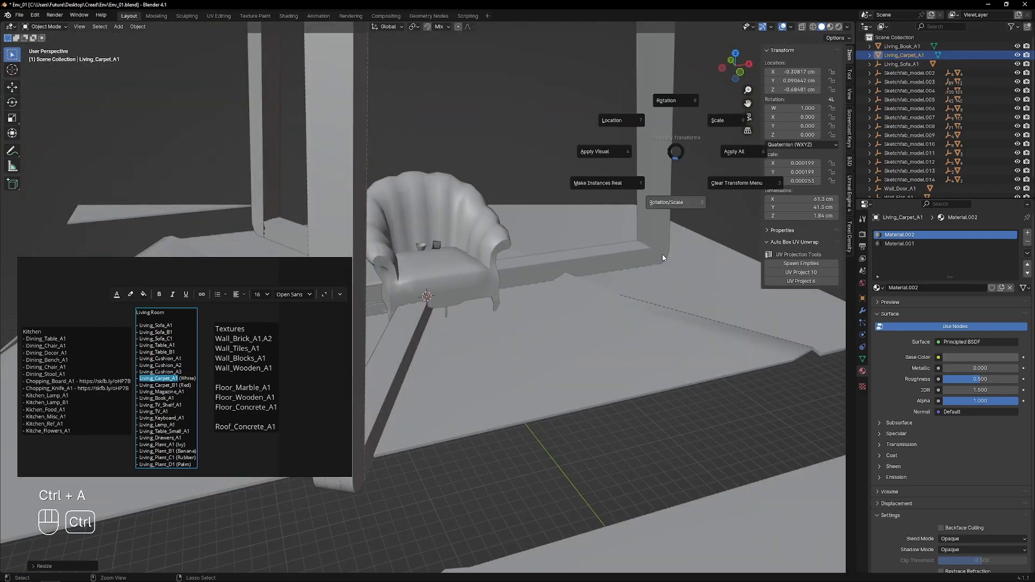
- Scale the Sketchfab_model.002 carpet set down to 0.1
left_click(909, 73)
key("KP_Divide")
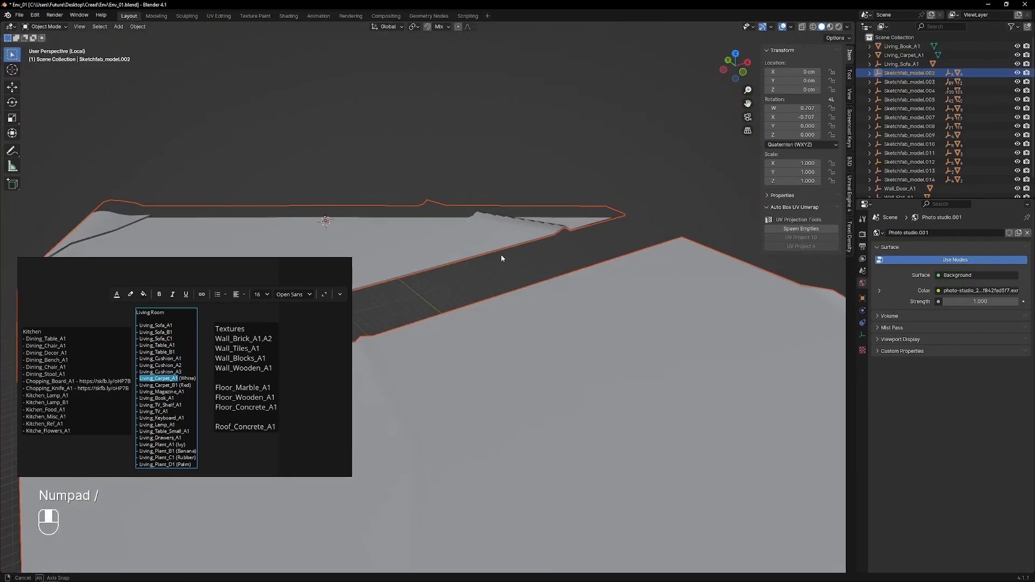
type("s.1")
key("Return")
key("f")
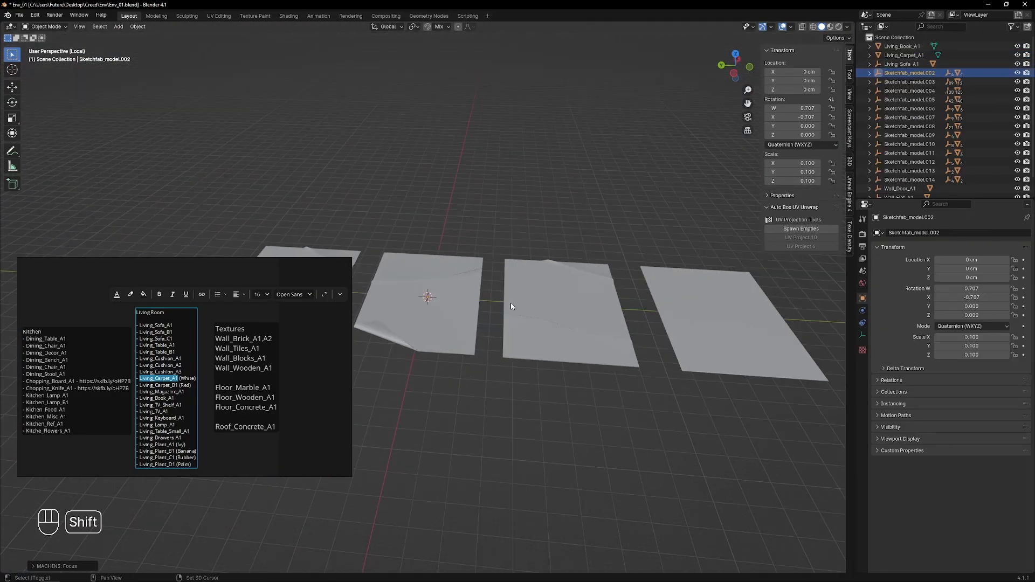
- Select the SM_Carpet_02 mesh from the carpet set and clear its parent while keeping its transformation
middle_click_drag(510, 302, 432, 302, "shift")
left_click(606, 318)
middle_click_drag(607, 318, 590, 337)
middle_click_drag(590, 336, 667, 289, "shift")
left_click(667, 289)
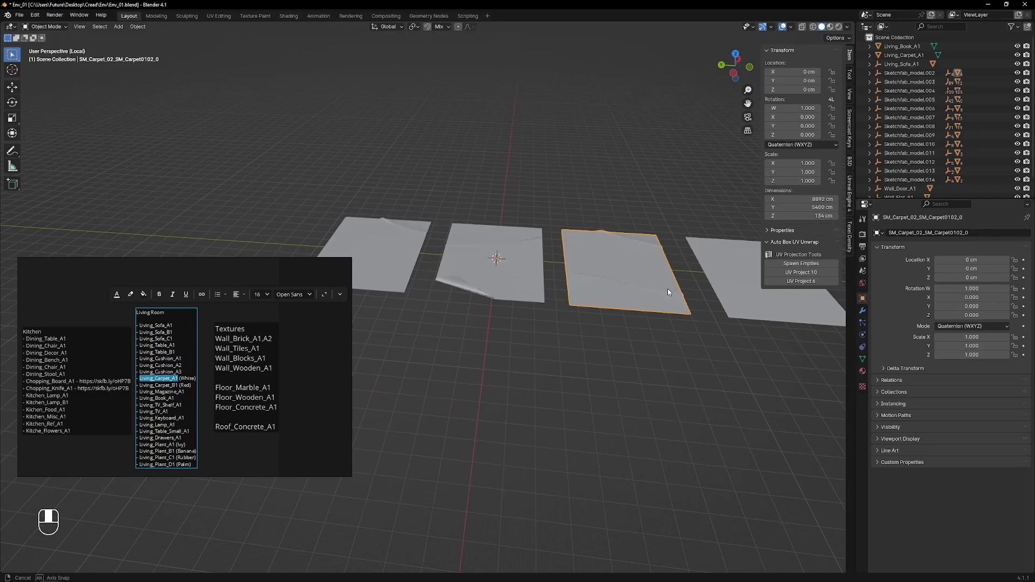
key("alt+p")
left_click(522, 265)
- Rename the separated carpet Living_Carpet_B1 from the notes and delete the leftover Sketchfab_model.002 hierarchy
double_click(156, 386)
key("ctrl+c")
double_click(913, 189)
key("ctrl+v")
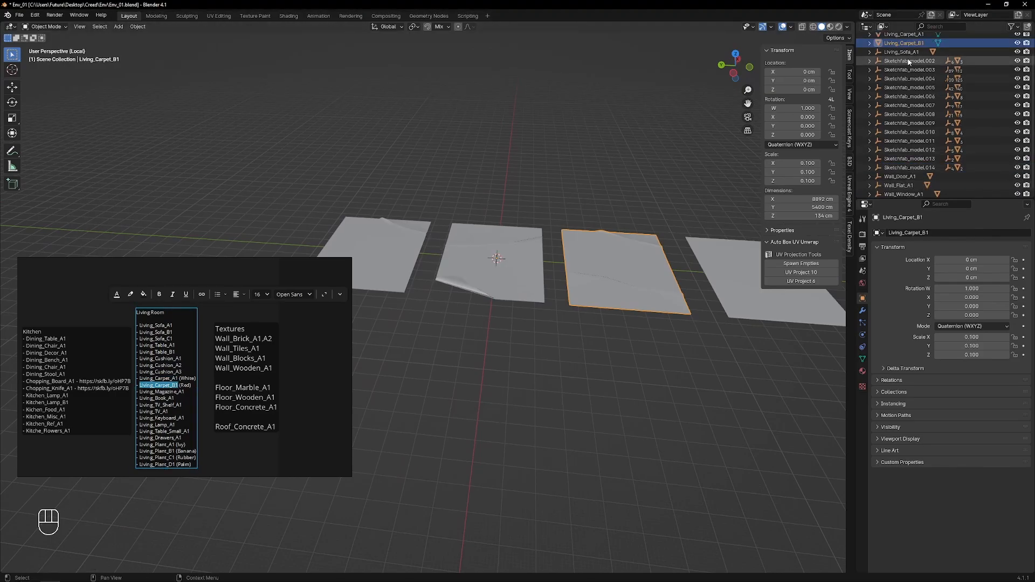
left_click(909, 61)
right_click(909, 62)
left_click(909, 64)
- Reset Living_Carpet_B1's location to the world origin and scale it by 0.01
left_click(631, 296)
key("shift+s")
left_click(649, 367)
key("alt+g")
mouse_move(647, 366)
middle_mouse_down()
mouse_move(586, 312)
mouse_move(549, 309)
mouse_move(549, 331)
mouse_move(552, 314)
middle_mouse_up()
type("s.01")
key("Return")
key("f")
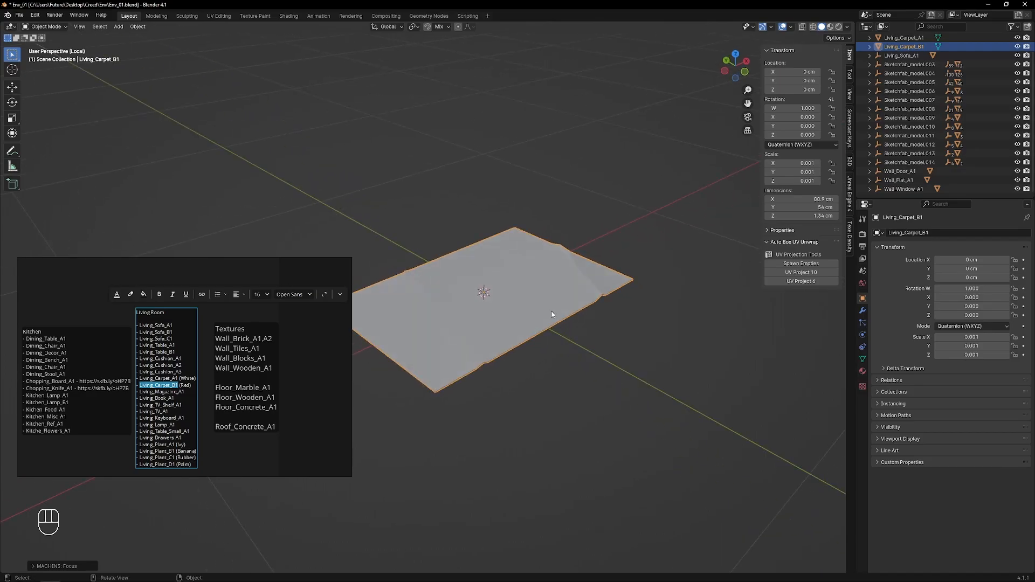
- Set Living_Carpet_B1 to XYZ Euler rotation, scale it by 2, apply its transforms and check its texture
left_click(801, 145)
left_click(798, 157)
type("s2")
key("Return")
mouse_move(507, 259)
middle_mouse_down()
mouse_move(526, 286)
mouse_move(485, 267)
mouse_move(580, 188)
middle_mouse_up()
key("ctrl+a")
key("z")
middle_click_drag(469, 301, 492, 324)
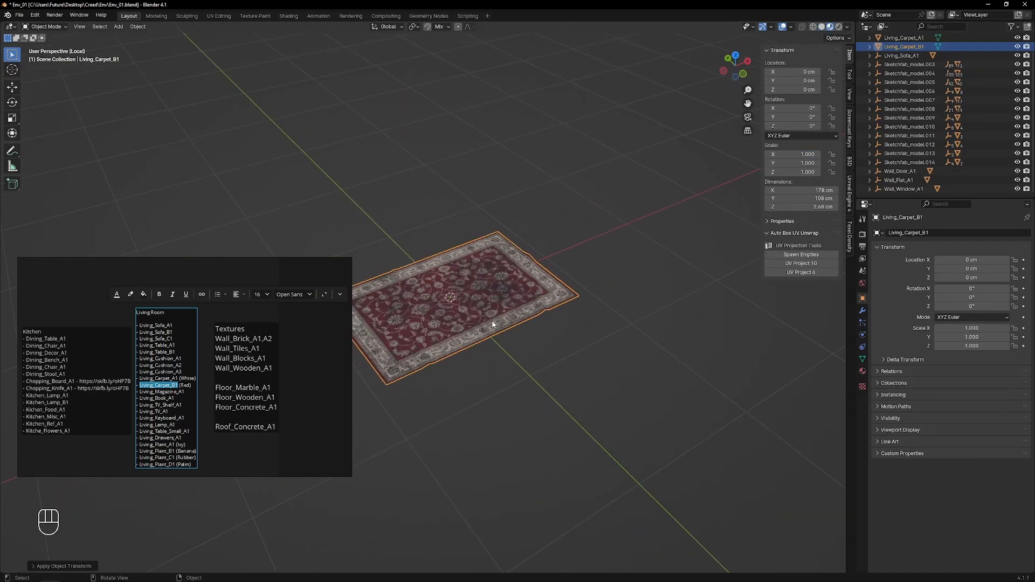
key("z")
- Select the whole Sketchfab_model.003 hierarchy and bring the chest of drawers into view
key("alt+Tab")
left_click(406, 102)
middle_click_drag(533, 255, 506, 264)
left_click(913, 65)
key("alt+Tab")
left_click(357, 105)
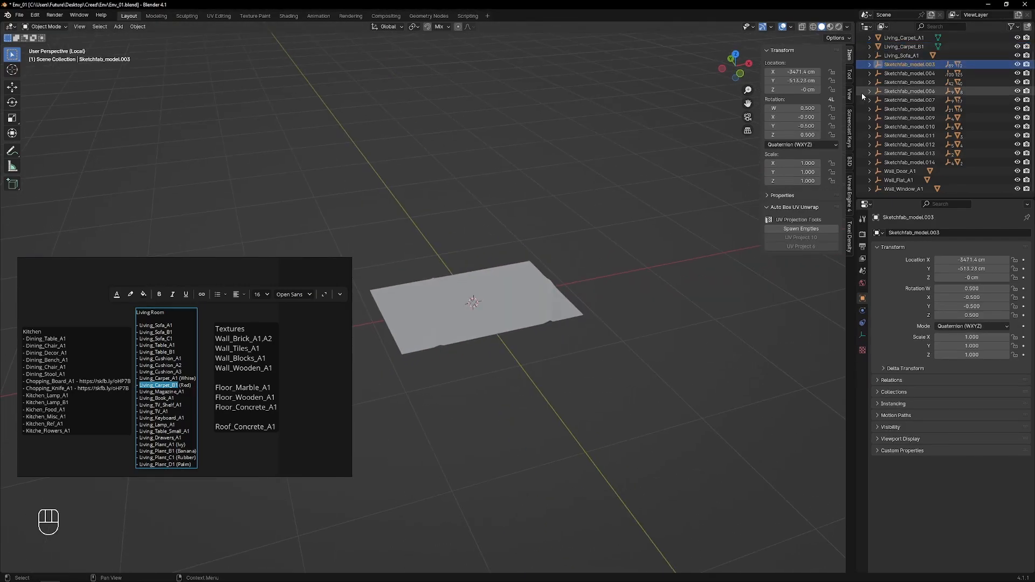
right_click(892, 65)
left_click(885, 84)
key("KP_Divide")
key("KP_Divide")
middle_click_drag(570, 279, 584, 229)
- Join all parts of the chest of drawers into one object and check it with a cancelled move
left_click_drag(635, 191, 307, 422)
key("ctrl+j")
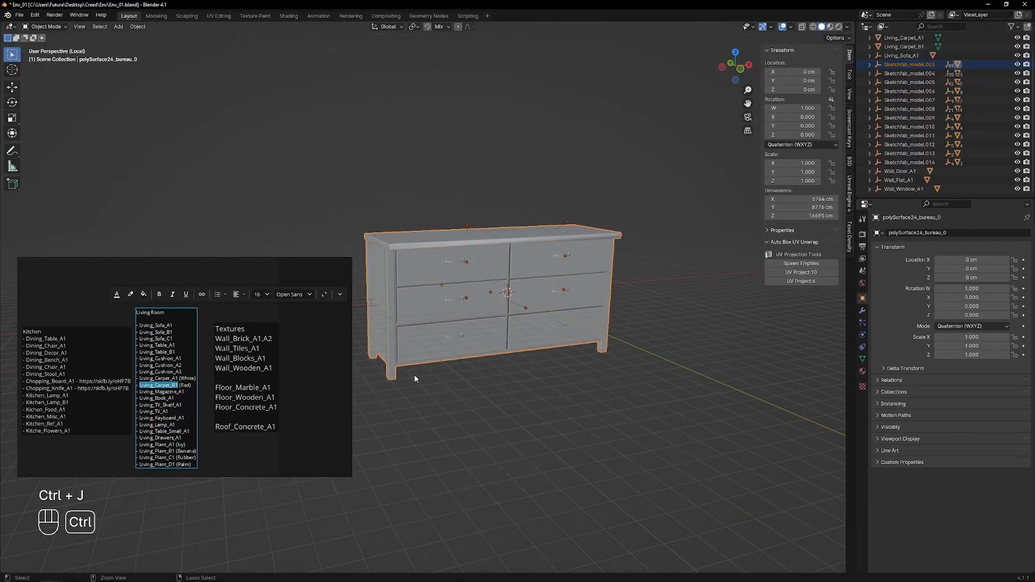
key("g")
middle_click_drag(517, 328, 535, 382)
right_click(604, 231)
- Unparent the joined chest of drawers, apply its transforms, and clear its location to the world origin
key("ctrl+a")
left_click(543, 395)
key("shift+s")
left_click(520, 346)
key("ctrl+a")
left_click(529, 334)
key("shift+s")
key("alt+g")
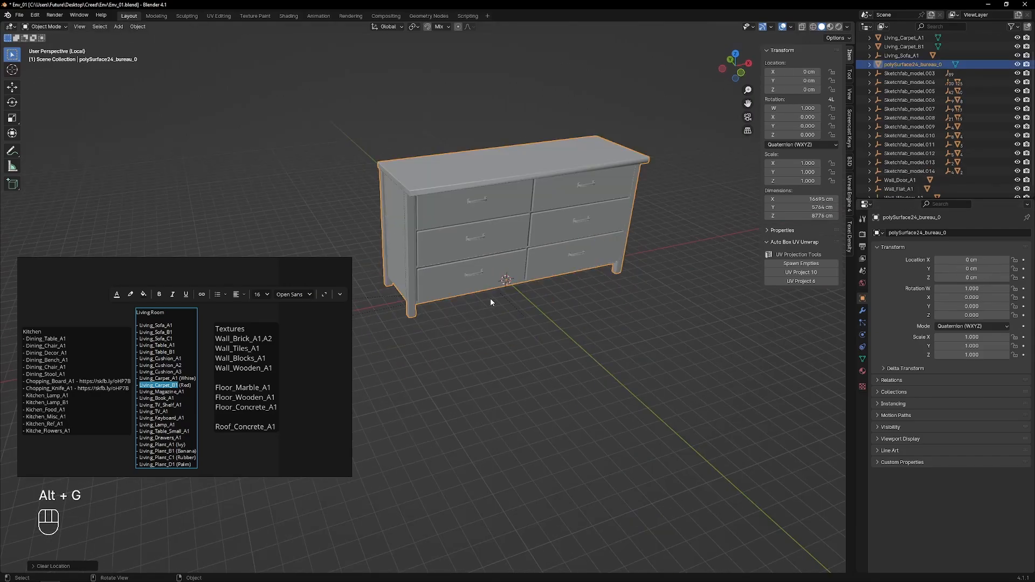
- Scale the chest of drawers by 0.01
middle_click_drag(490, 298, 496, 274)
type("s0.01")
key("Return")
key("f")
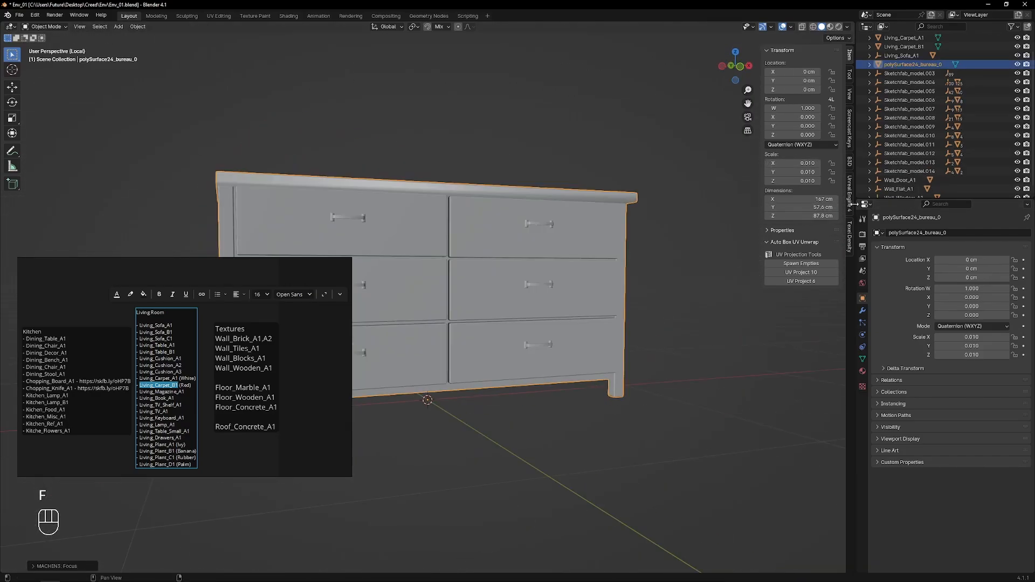
- Rename the chest of drawers Living_Drawers_A1 from the notes and delete the leftover Sketchfab_model.003 hierarchy
double_click(175, 438)
key("ctrl+c")
double_click(923, 66)
key("ctrl+v")
key("Return")
right_click(897, 90)
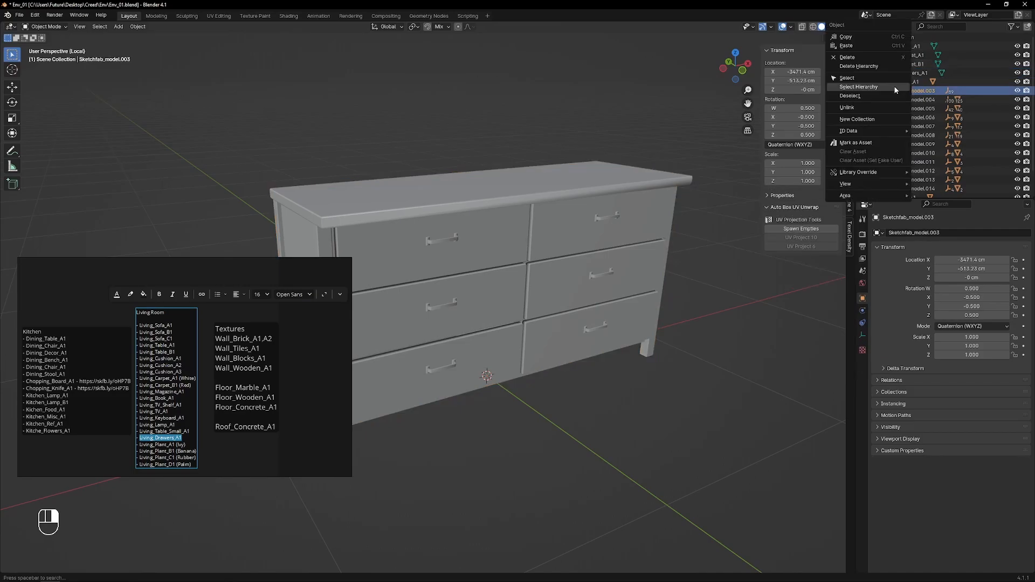
left_click(896, 88)
- Select the whole Sketchfab_model.004 hierarchy and bring the guitar collection into view
left_click(901, 91)
right_click(900, 90)
left_click(889, 111)
middle_click_drag(539, 249, 520, 258)
key("KP_Divide")
key("KP_Divide")
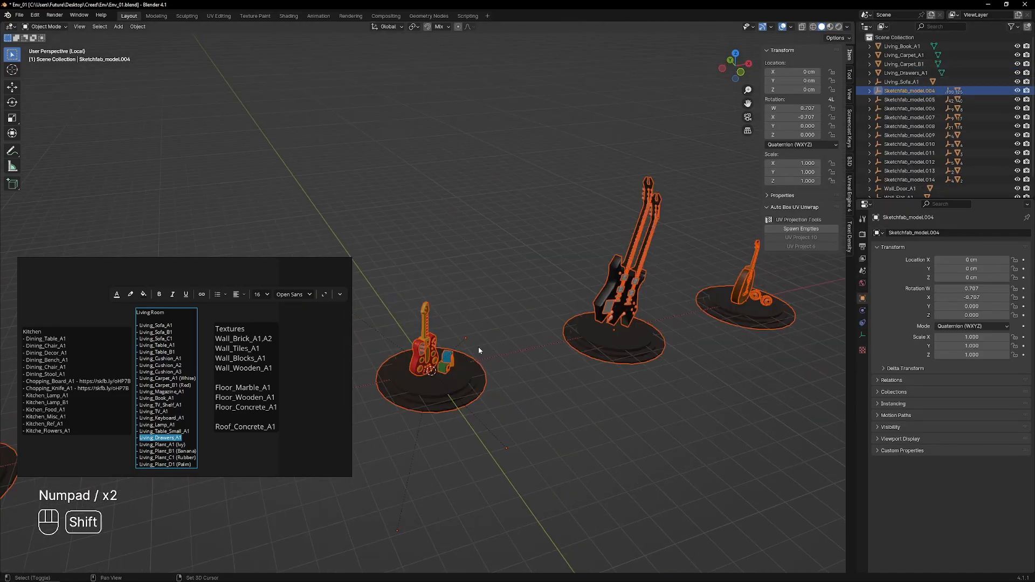
- Join the acoustic guitar's separate parts into one object and check it with a cancelled move
middle_click_drag(479, 348, 465, 302, "shift")
middle_click_drag(465, 302, 439, 291)
scroll(438, 243, "up", 3)
left_click(436, 229)
middle_click_drag(432, 215, 438, 190)
scroll(438, 215, "down", 4)
key("ctrl+j")
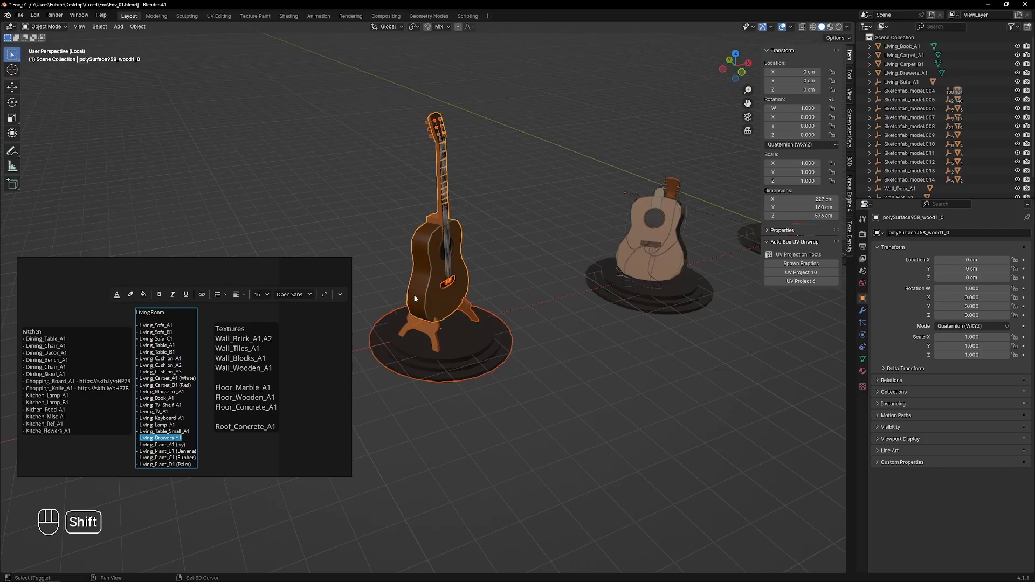
left_click(416, 299, "shift")
left_click(422, 296, "shift")
left_click(422, 297, "shift")
key("ctrl+j")
key("g")
right_click(449, 283)
- Join the guitar stand's parts, then clear the parent of the guitar and stand while keeping their transformation
scroll(449, 282, "up", 3)
middle_click_drag(450, 290, 549, 251)
scroll(404, 268, "down", 6)
scroll(485, 215, "up", 4)
left_click(470, 162)
left_click(434, 174, "shift")
left_click(486, 248, "shift")
middle_click_drag(430, 193, 462, 267)
key("ctrl+j")
key("alt+p")
left_click(509, 241)
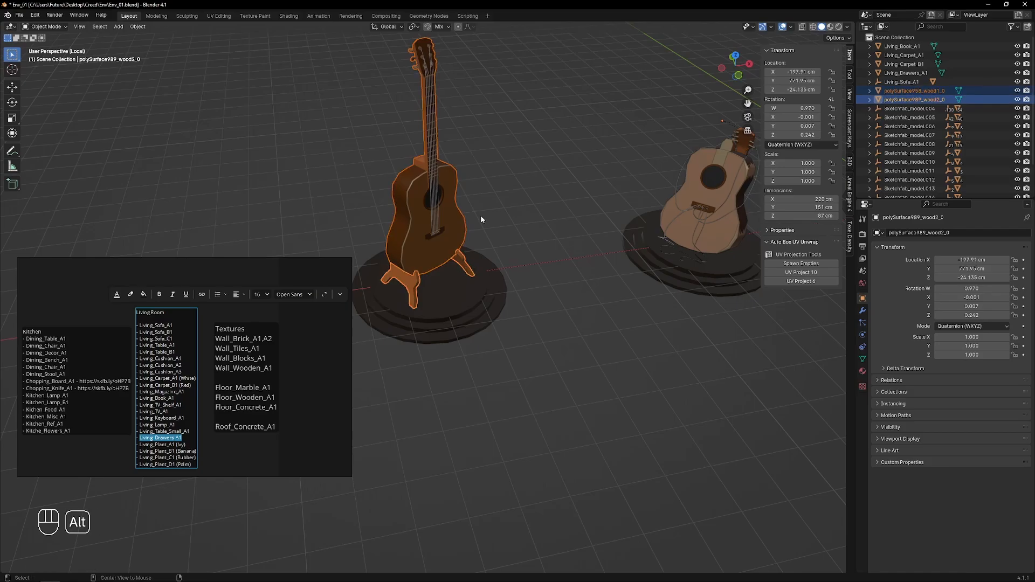
- Set a new origin for the acoustic guitar and check its pivot by rotating it
middle_click_drag(481, 216, 472, 258, "alt")
key("r")
right_click(442, 305)
key("shift+s")
left_click(475, 282)
key("r")
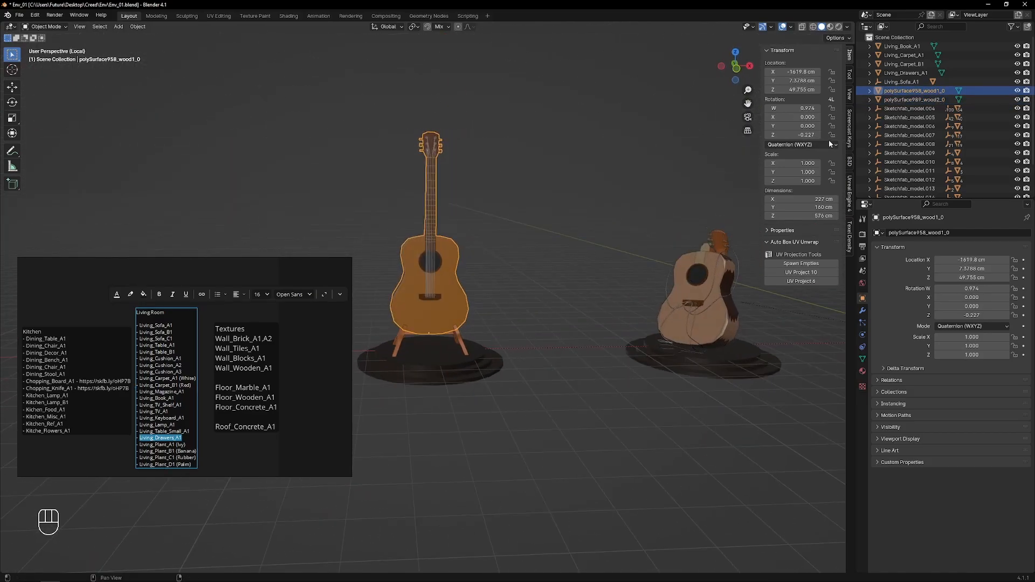
- Rename the acoustic guitar object, using the name Living_Magazine_A1 from the notes as a template
left_click(911, 91, "ctrl")
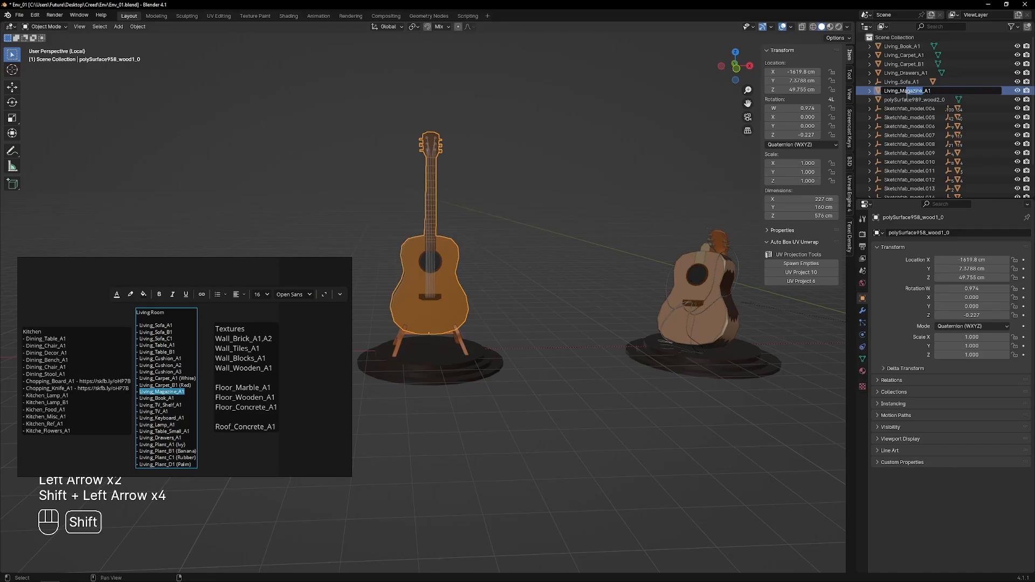
- Rename the guitar Living_Guitar_A1 and its stand Living_Guitar_Stand_A1, and delete the leftover Sketchfab_model.004 hierarchy
left_click(903, 100)
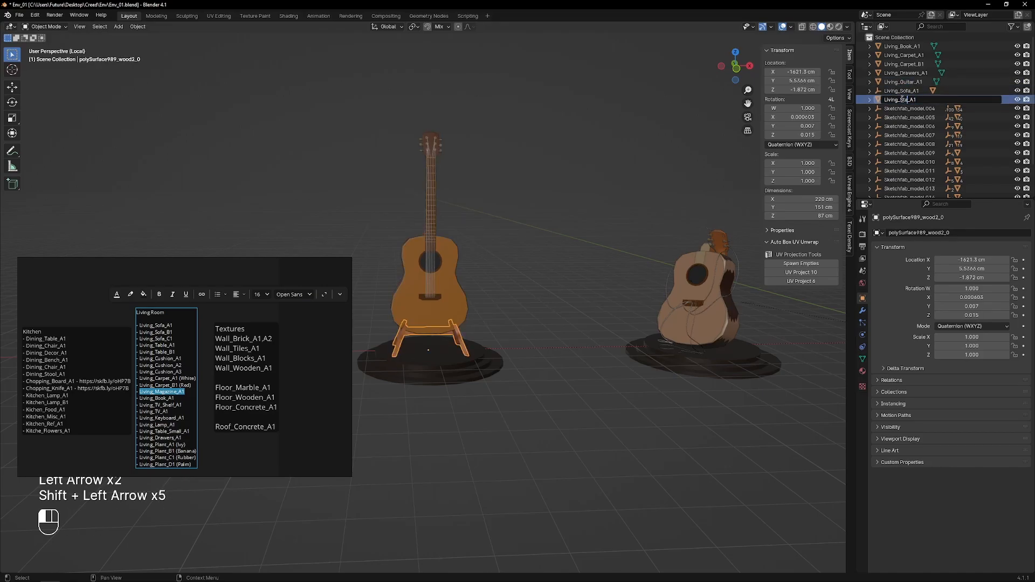
right_click(901, 108)
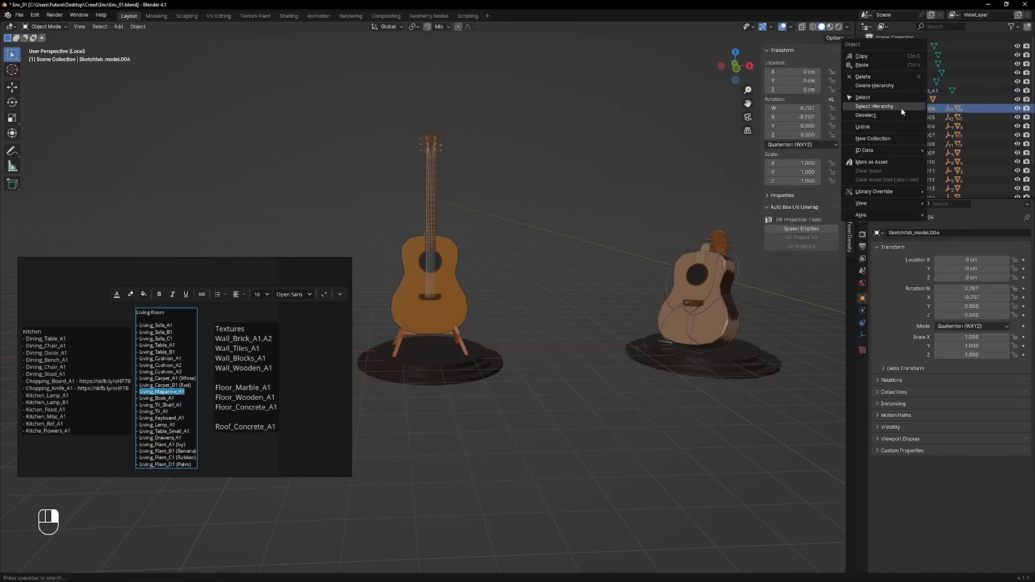
left_click(901, 107)
- Move the guitar together with its stand nearer the world origin, to about -399 cm on X
scroll(435, 315, "down", 2)
left_click(427, 315)
left_click(433, 341, "shift")
key("g")
middle_click(485, 343)
left_click(585, 337)
left_click(899, 82)
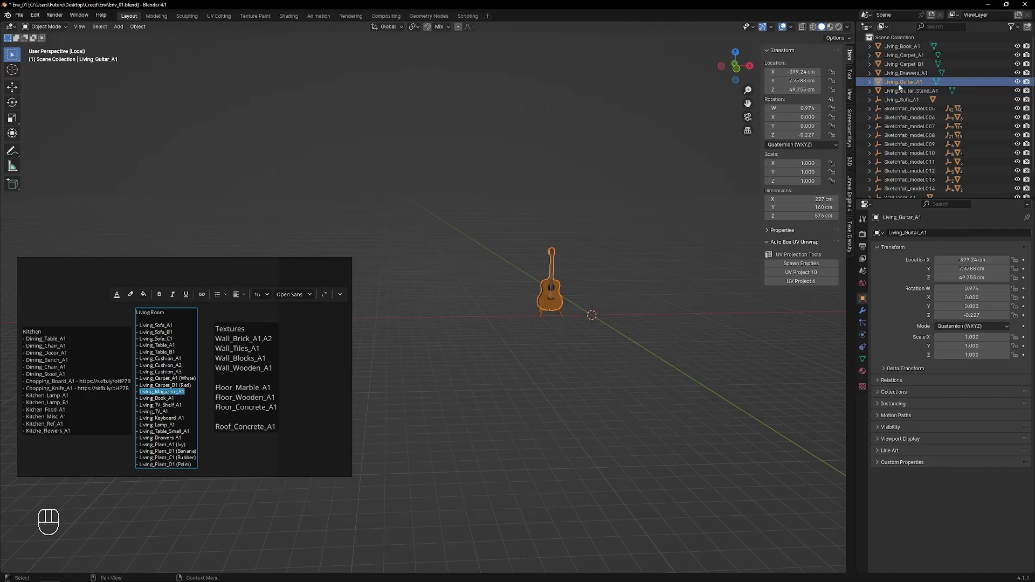
- Switch to the web browser and search in a new tab for the scale of a classical guitar
left_click(186, 321)
left_click(110, 573)
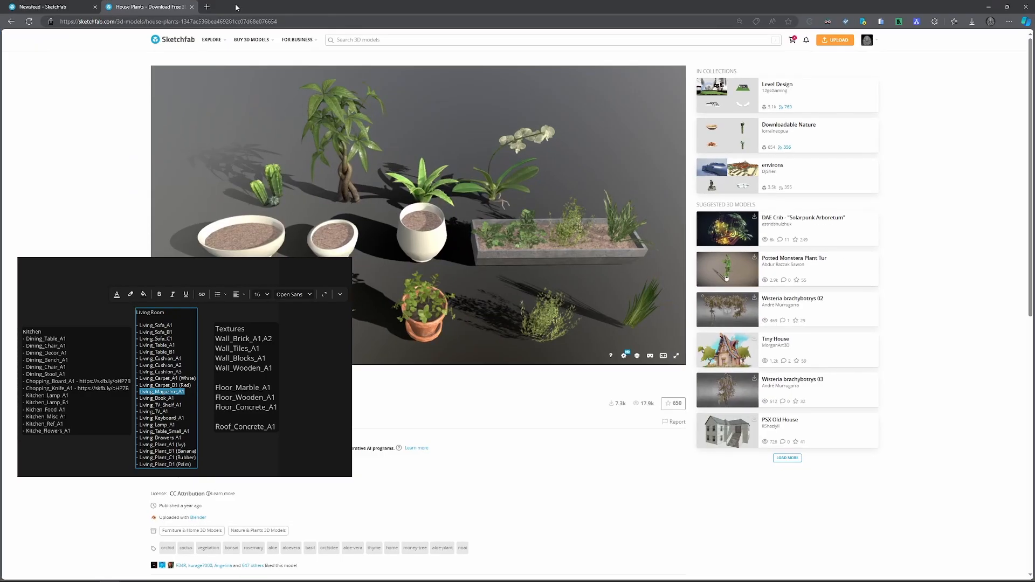
left_click(207, 7)
type("guitar classic scale")
key("Return")
- Refine the search to "classical guitar length in cm" and read the results for a real-world size
left_click_drag(228, 268, 831, 196)
double_click(246, 59)
type("len")
key("Down")
type("in cm")
key("Return")
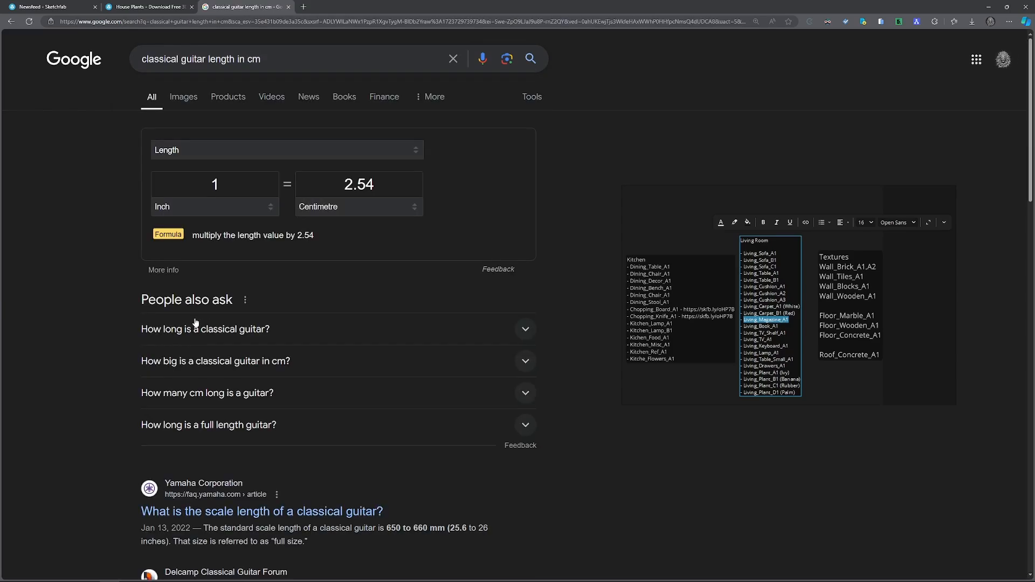
scroll(399, 452, "down", 2)
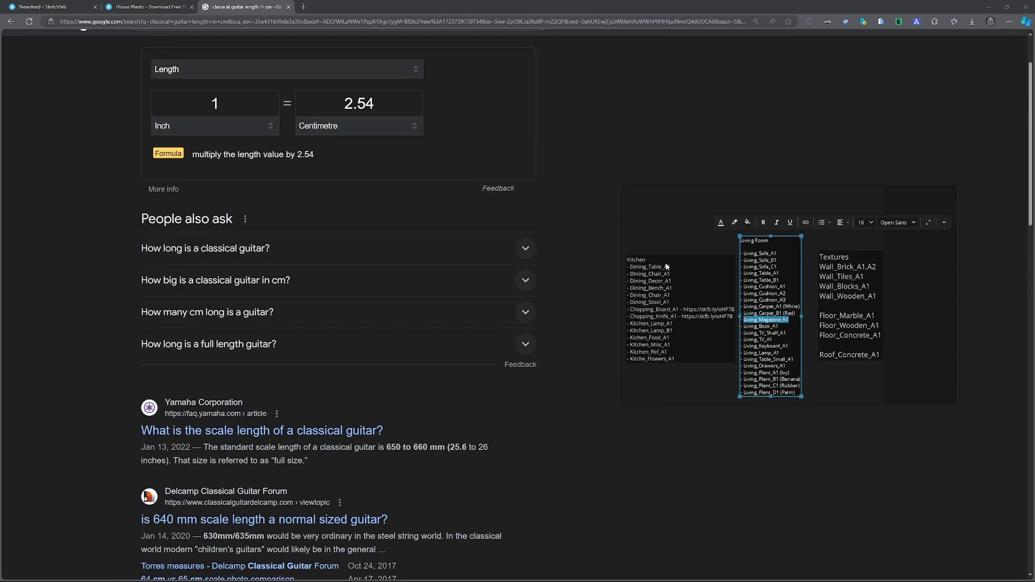
- Return to Blender and scale the guitar and its stand together by a factor of 0.11
key("alt+Tab")
scroll(442, 345, "up", 4)
middle_click_drag(442, 345, 302, 345)
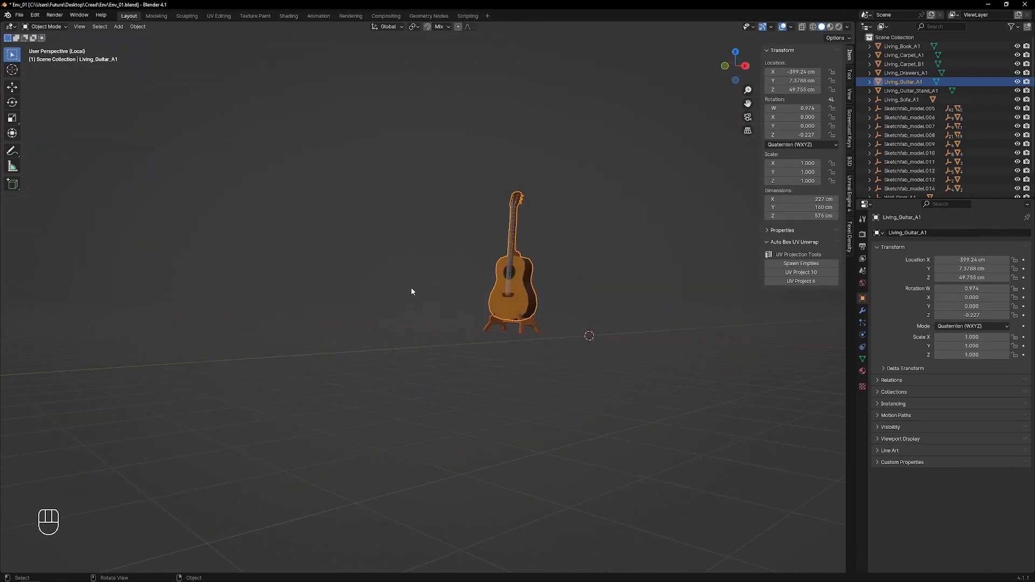
left_click_drag(556, 223, 469, 324)
type("s.11")
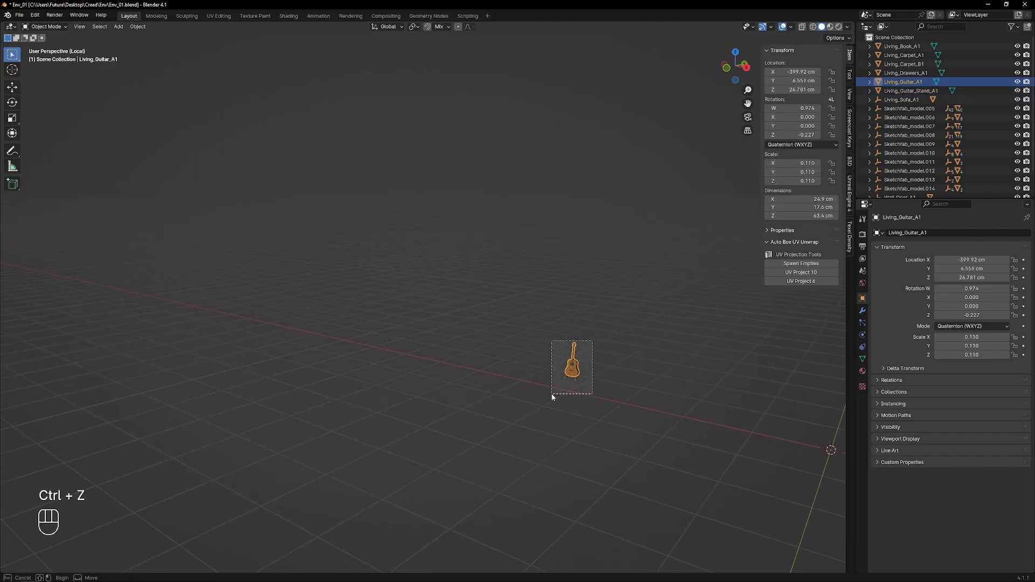
key("alt+Tab")
left_click(590, 347)
- Select the whole Sketchfab_model.005 hierarchy and isolate the keyboard model in local view
left_click(915, 108)
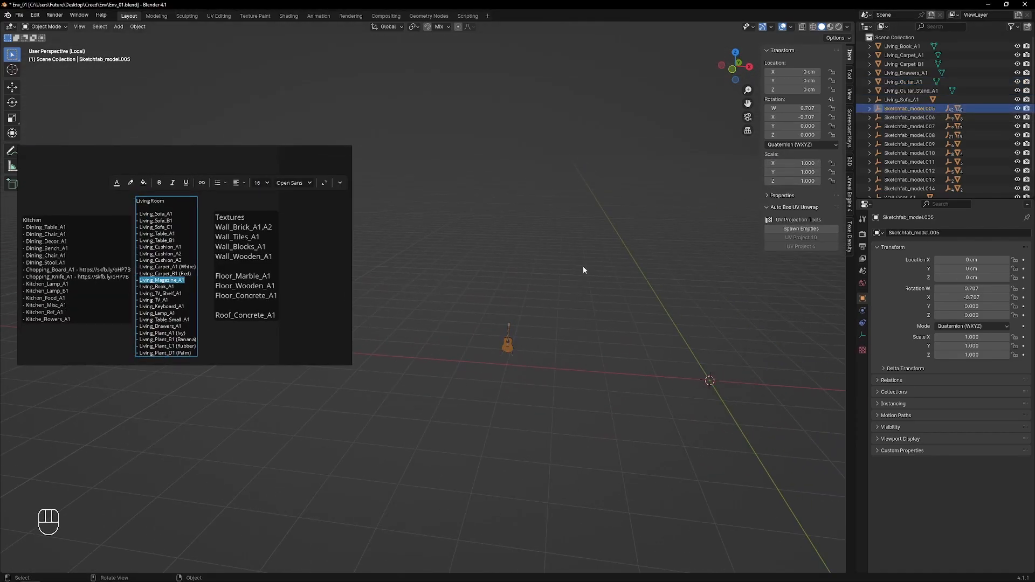
key("KP_Divide")
right_click(917, 109)
left_click(917, 109)
key("KP_Divide")
middle_click_drag(613, 264, 531, 337)
- Join the keyboard and stand meshes into one object and clear its parent, keeping the transformation
left_click(462, 362, "shift")
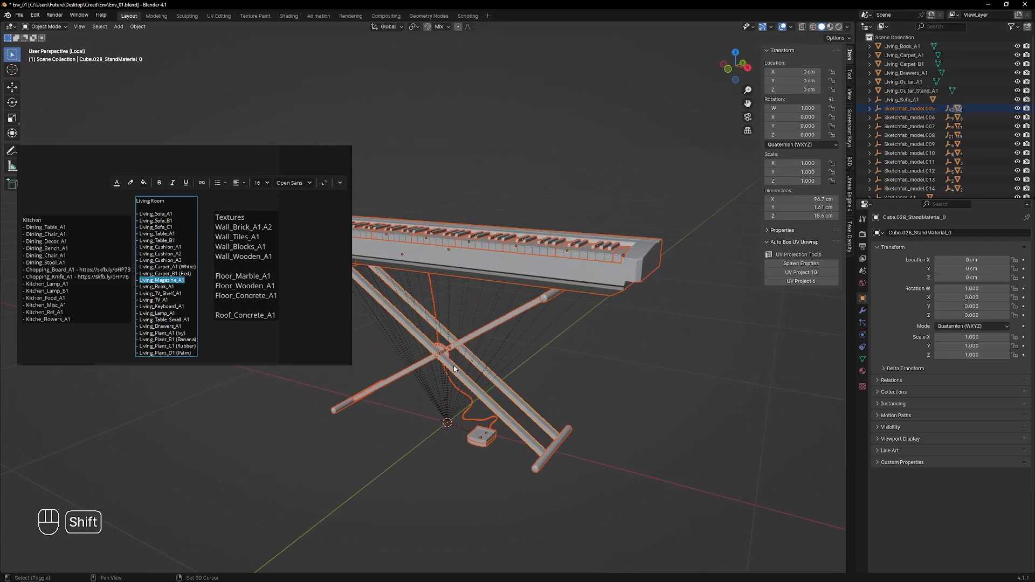
key("ctrl+j")
middle_click_drag(455, 364, 505, 358)
scroll(507, 353, "down", 3)
key("alt+p")
left_click(513, 282)
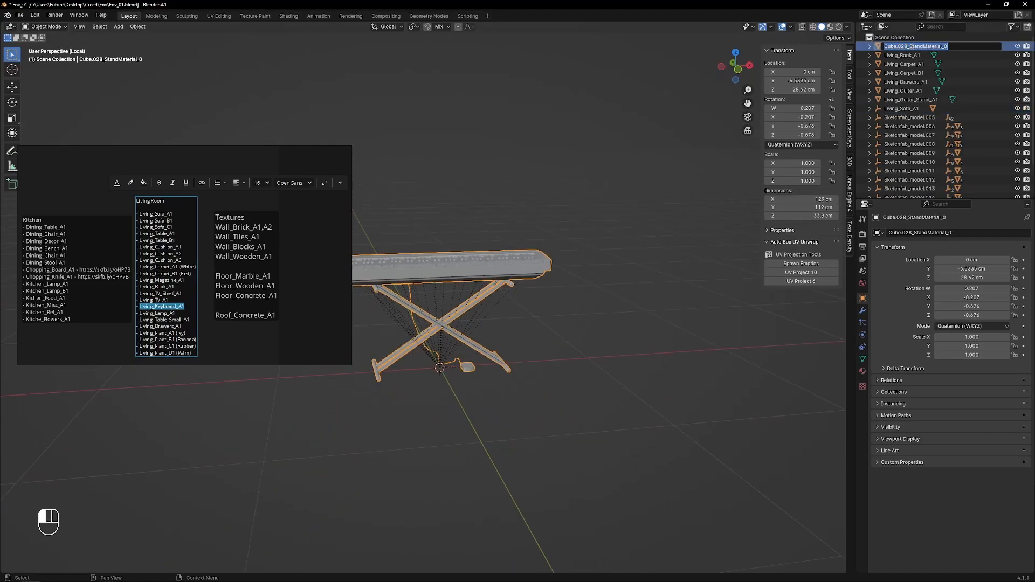
- Rename the joined keyboard Living_Keyboard_A1 and delete the leftover Sketchfab_model.005 hierarchy
right_click(903, 118)
left_click(898, 98)
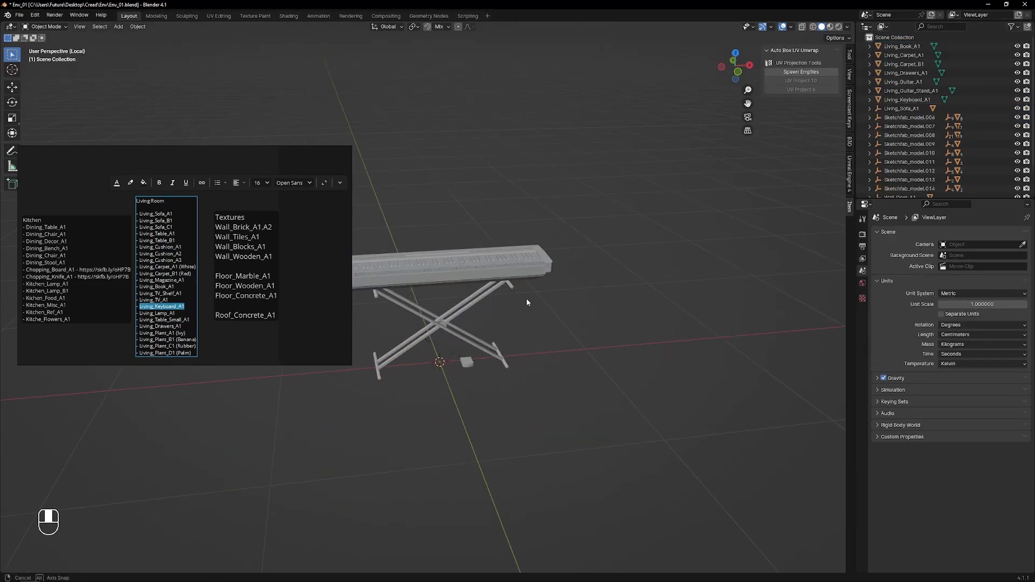
- Apply the transforms of Living_Keyboard_A1 and set its origin to the bottom of the mesh
left_click(485, 296)
key("shift+s")
left_click(506, 367)
key("ctrl+a")
left_click(504, 345)
key("shift+s")
left_click(520, 393)
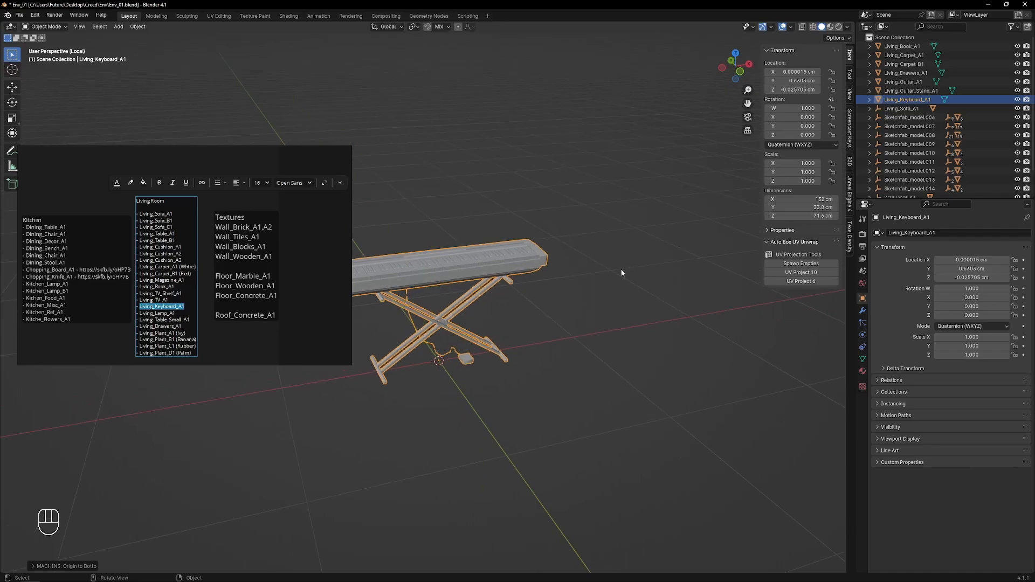
- Isolate the table lamp from Sketchfab_model.006 and join its shade and base into one object
key("KP_Divide")
left_click(580, 261)
key("KP_Divide")
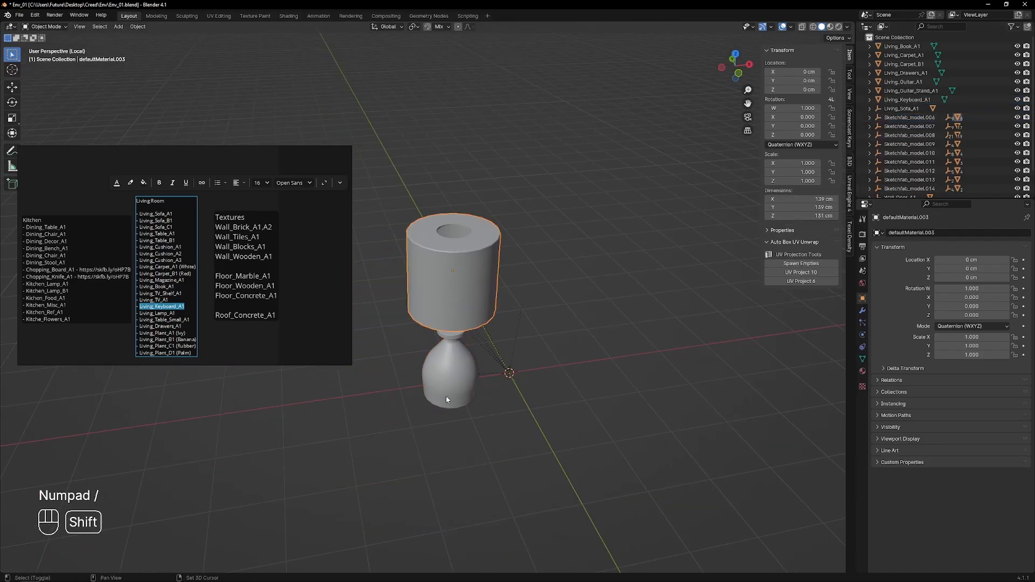
key("shift+z")
key("ctrl+j")
- Clear the table lamp's parent, keeping the transformation, and rename the object Living_Lamp_A1
left_click(449, 363)
key("z")
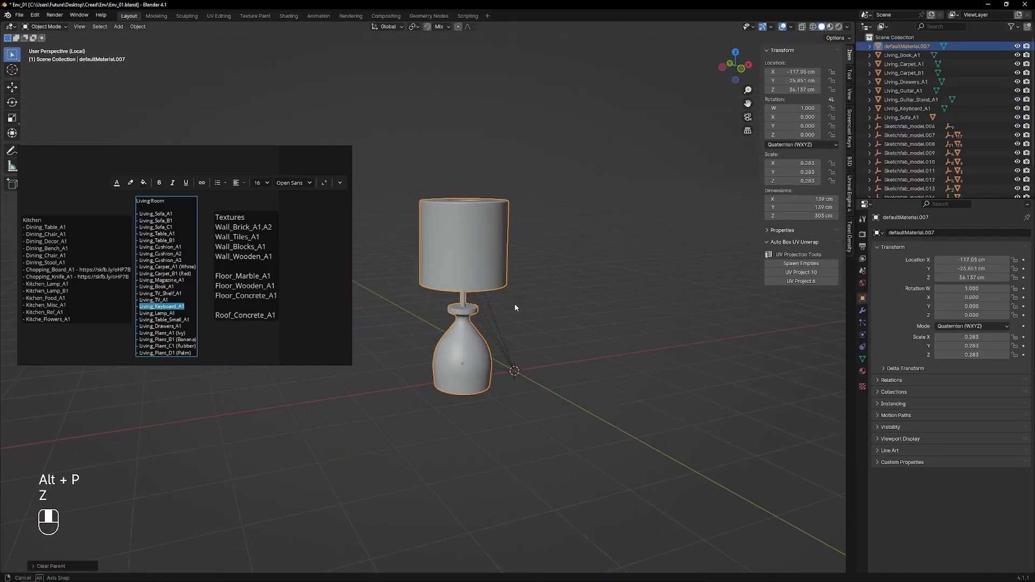
double_click(159, 314)
key("ctrl+c")
double_click(901, 48)
key("ctrl+v")
key("Return")
- Set the origin of Living_Lamp_A1 to its bottom and reset its location to the world origin
key("shift+s")
left_click(495, 324)
key("alt+g")
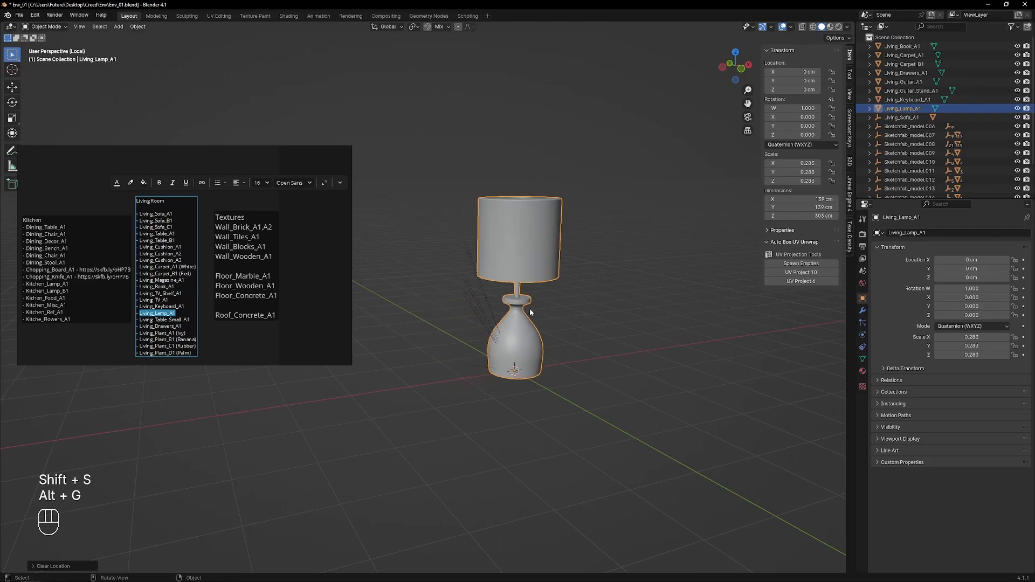
- Scale Living_Lamp_A1 by 0.1 and delete the leftover Sketchfab_model.006 hierarchy
type("s0.1")
key("Return")
right_click(914, 128)
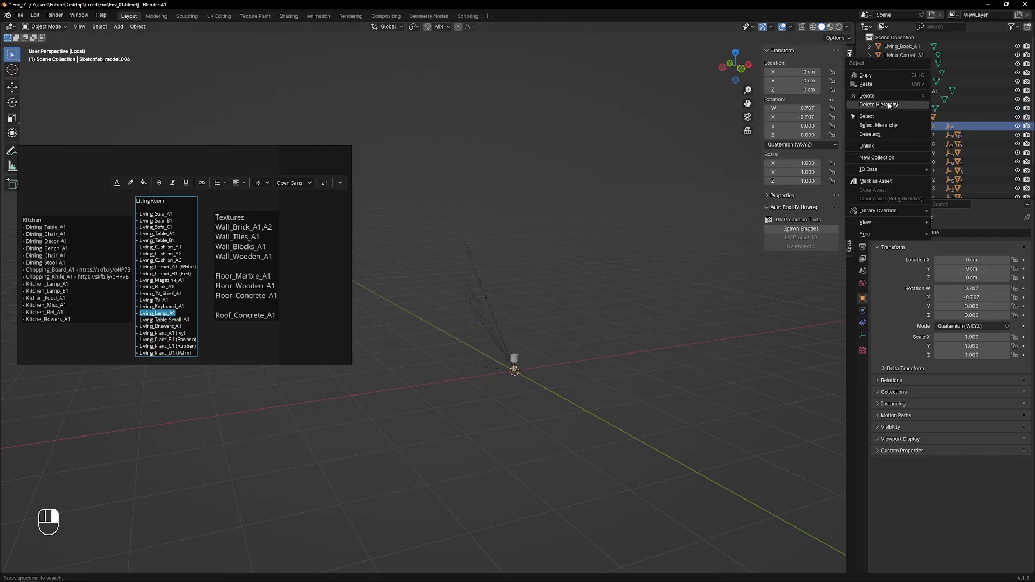
left_click(890, 104)
- Isolate the tripod floor lamp of the Sketchfab_model.007 hierarchy and join its parts into one object
left_click(907, 128)
scroll(907, 128, "down", 3)
right_click(911, 102)
left_click(883, 120)
key("KP_Divide")
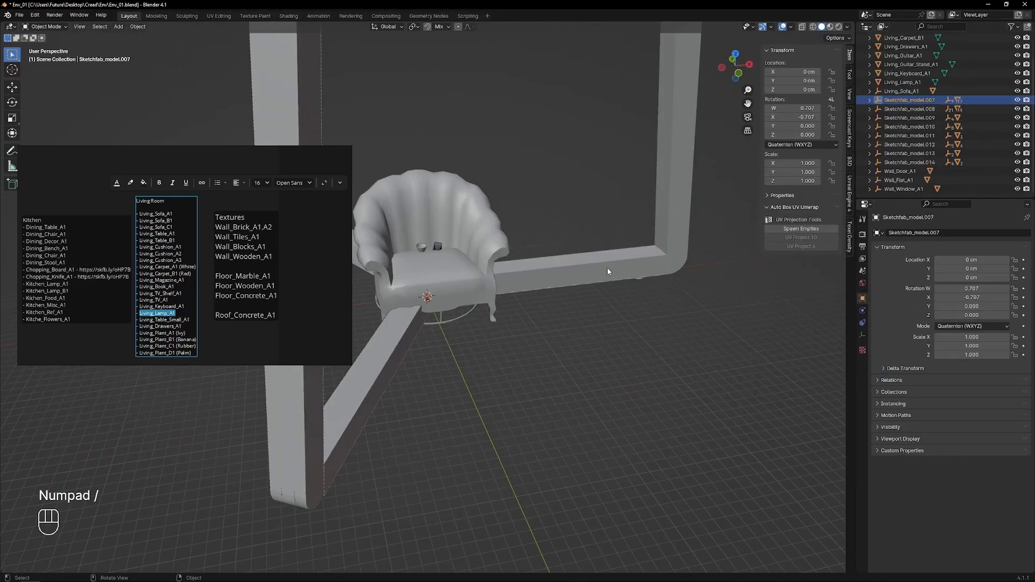
key("KP_Divide")
left_click(464, 416, "shift")
key("ctrl+j")
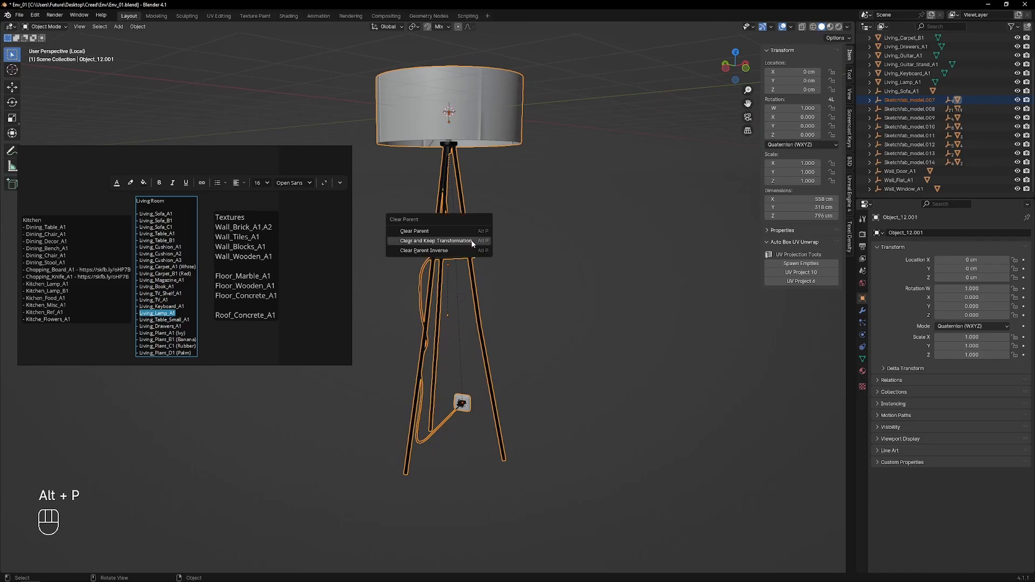
- Clear the floor lamp's parent, keeping the transformation, and rename the object Living_Lamp_B1
left_click(472, 244)
key("ctrl+z")
middle_click_drag(532, 197, 474, 184)
left_click(470, 139)
key("alt+p")
left_click(470, 139)
double_click(901, 109)
key("ctrl+v")
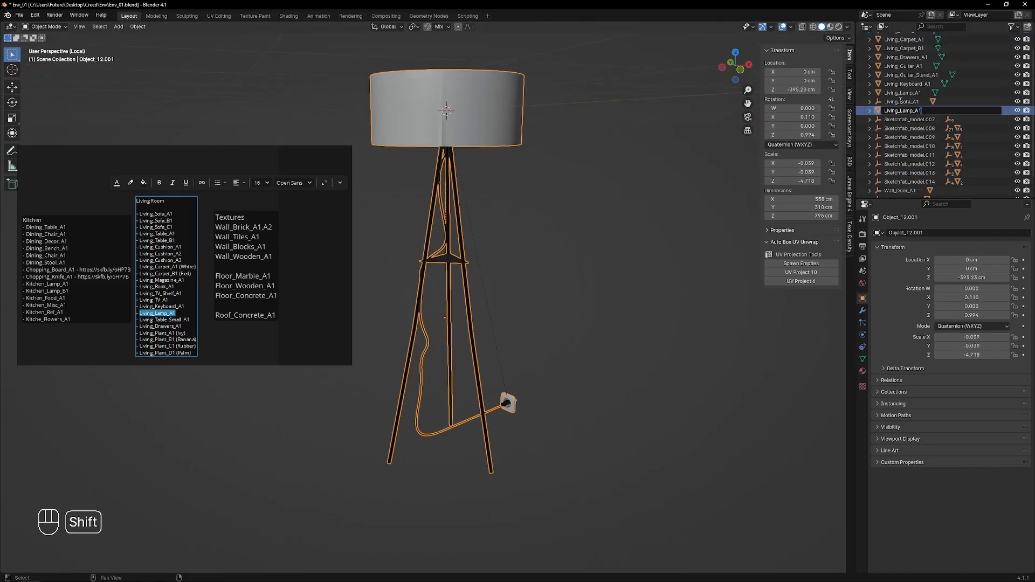
- Apply the transforms of Living_Lamp_B1 and set its origin to the bottom of the mesh
key("shift+s")
left_click(492, 309)
key("ctrl+a")
left_click(498, 303)
key("shift+s")
left_click(521, 349)
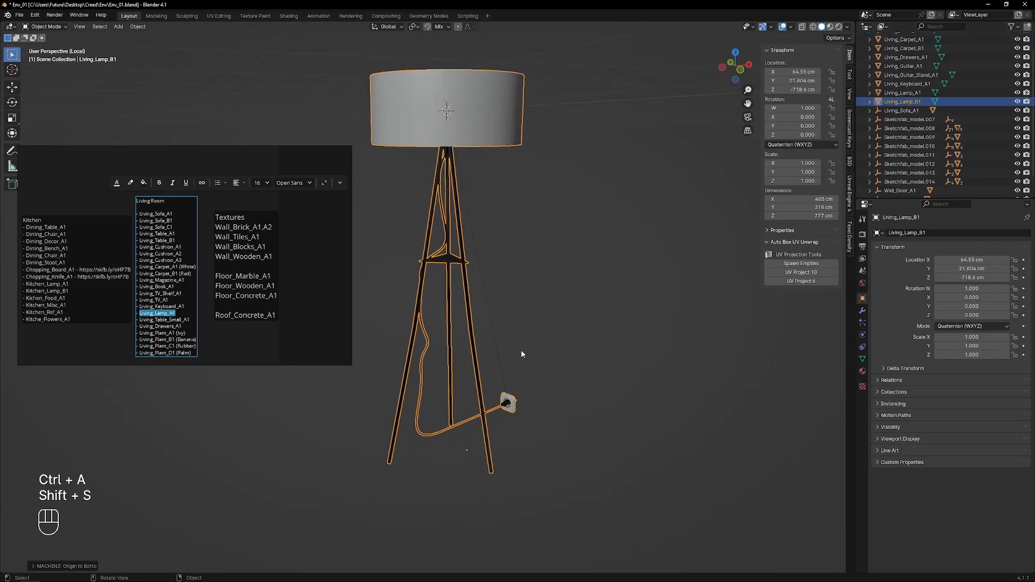
- Reset the location of Living_Lamp_B1 to the world origin
middle_click_drag(521, 349, 506, 353)
key("super+shift+s")
key("alt+g")
- Try to shift the floor lamp's origin by hand towards the middle of its legs, affecting only origins
left_click(826, 38)
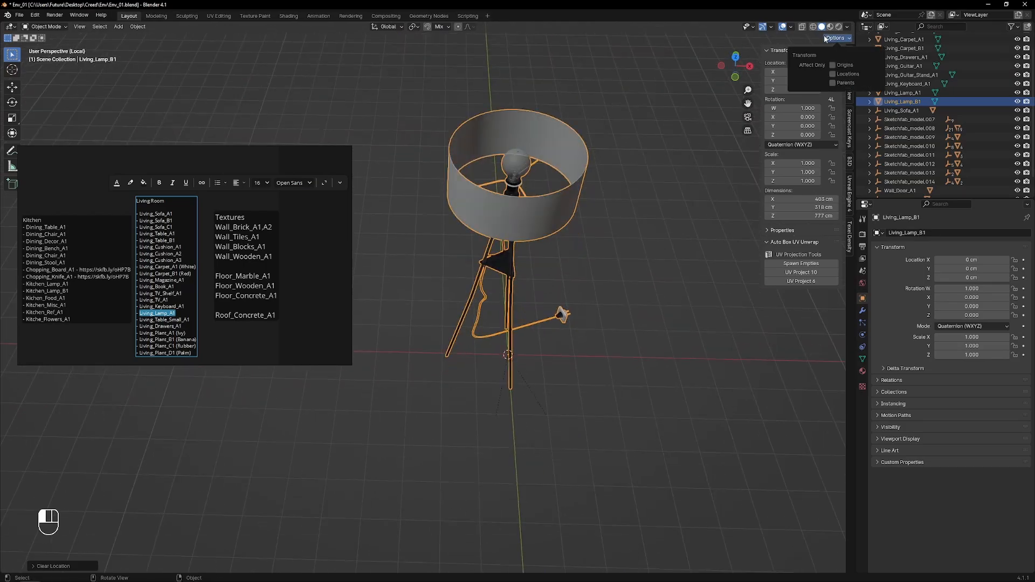
left_click_drag(558, 356, 537, 356)
middle_click_drag(529, 358, 560, 372)
left_click_drag(497, 300, 498, 304)
- Set the floor lamp's origin from its legs selected in Edit Mode, and reset its location to the world origin
key("Tab")
middle_click_drag(527, 318, 515, 262)
left_click_drag(528, 251, 530, 252)
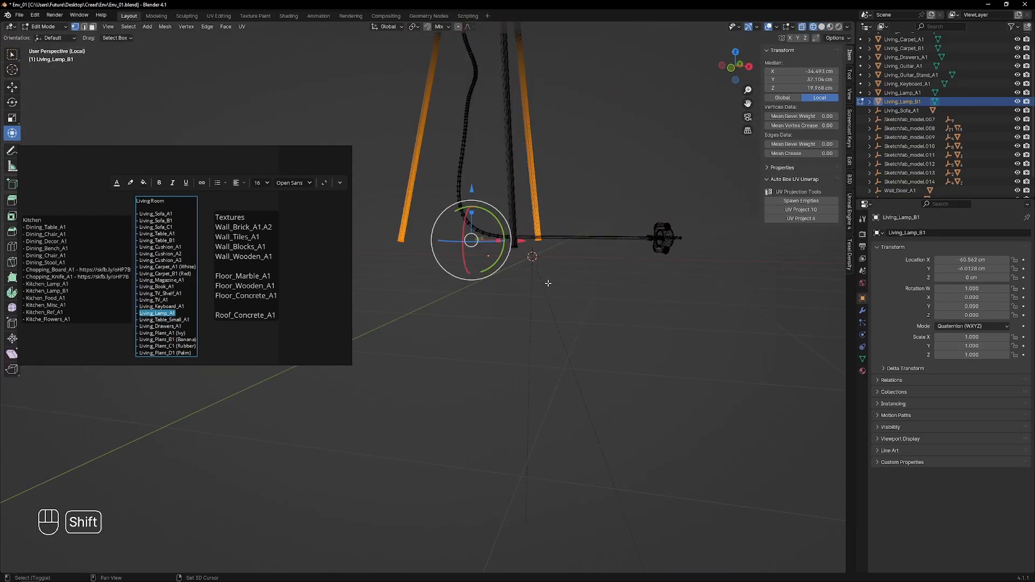
key("Tab")
middle_click_drag(699, 92, 683, 248)
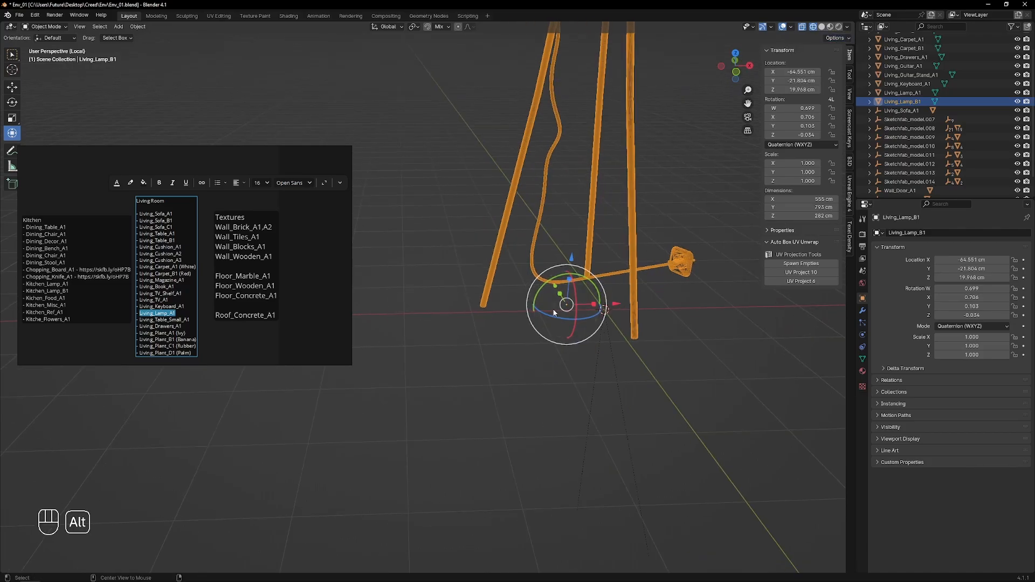
key("alt+g")
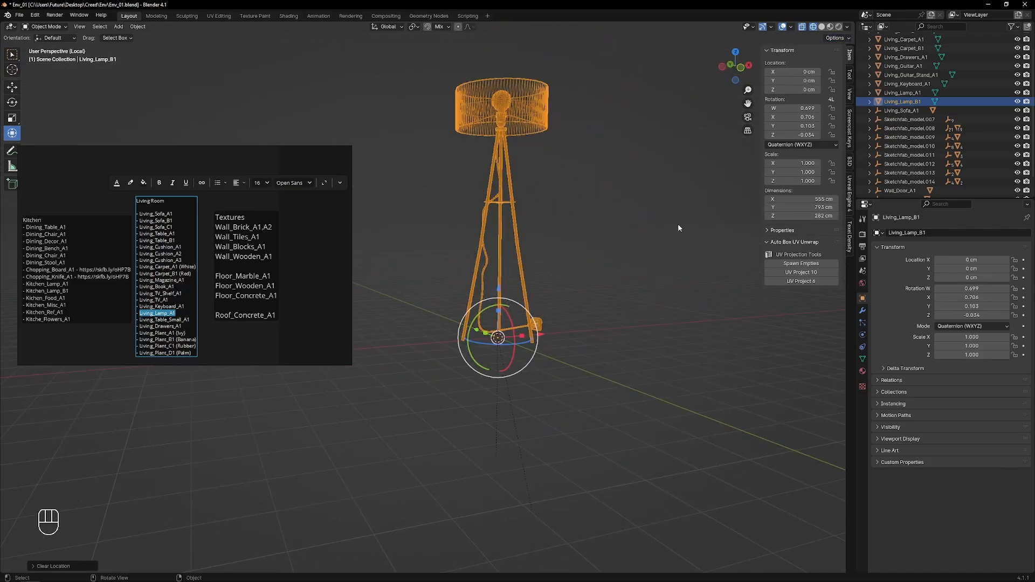
- Apply all transforms of Living_Lamp_B1 and change its rotation mode to XYZ Euler
key("ctrl+a")
key("a")
left_click(800, 144)
left_click(792, 176)
middle_click_drag(537, 232, 543, 237)
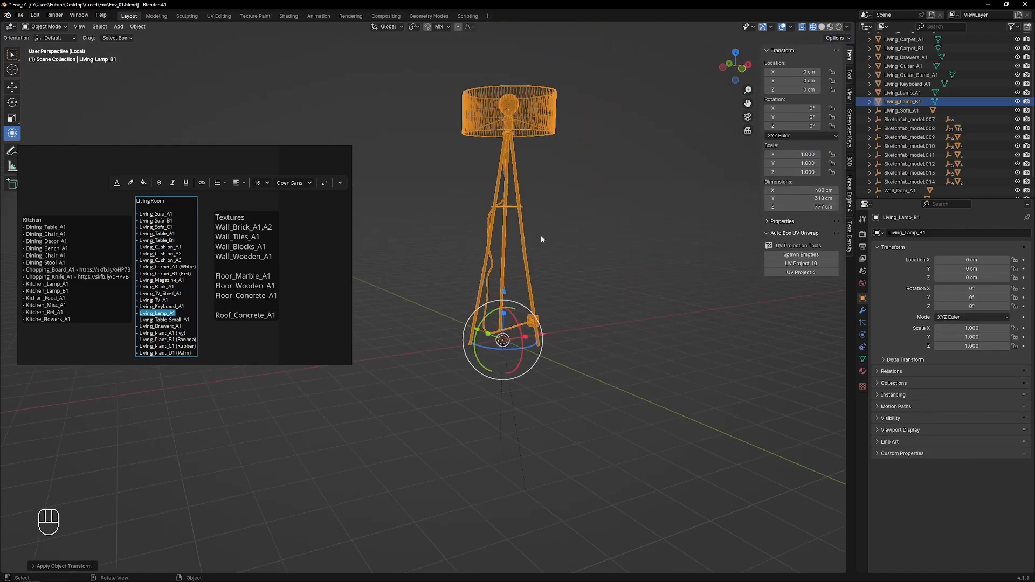
- Scale Living_Lamp_B1 by 0.1 and focus the view on it
type("s.1")
key("Return")
middle_click_drag(497, 403, 505, 410)
key("f")
scroll(497, 168, "down", 3)
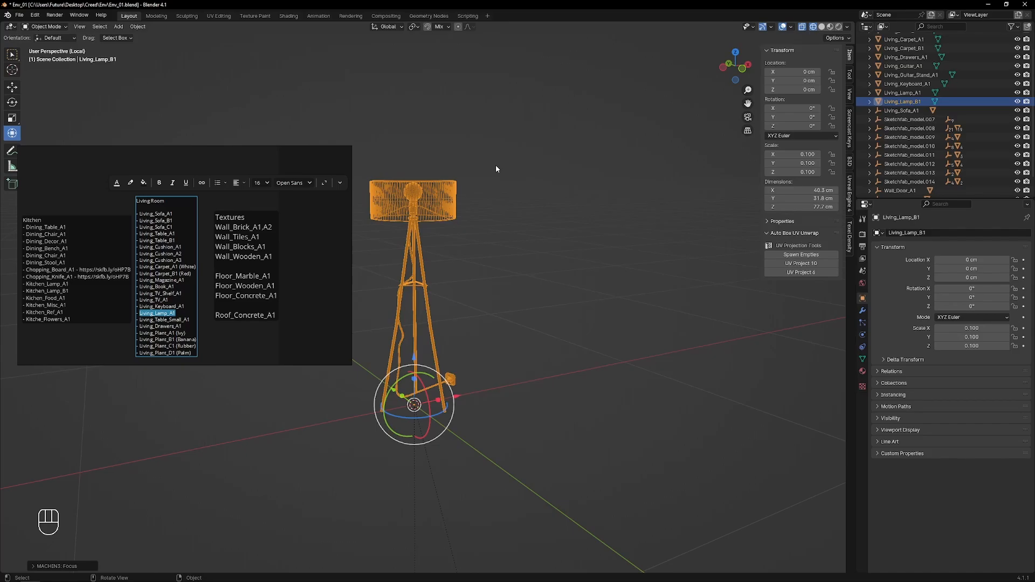
- Enlarge the floor lamp uniformly to about 140 cm tall and apply all its transforms
key("s")
left_click(464, 224)
scroll(464, 224, "down", 3)
key("ctrl+a")
key("a")
middle_click_drag(646, 215, 658, 229)
scroll(657, 229, "down", 3)
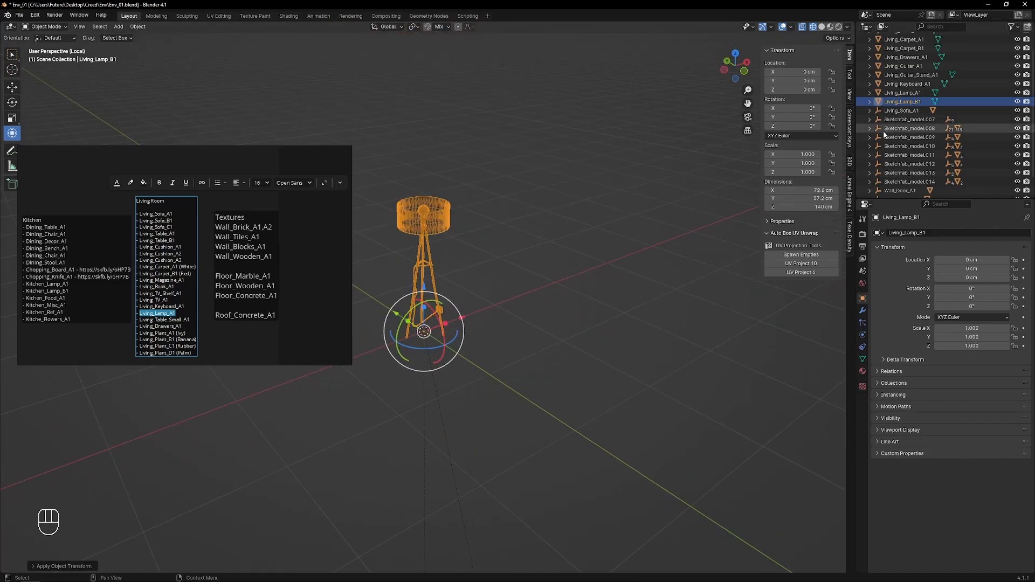
- Delete the leftover Sketchfab_model.007 hierarchy and isolate the Sketchfab_model.008 hierarchy in local view
right_click(893, 119)
left_click(893, 96)
right_click(891, 119)
left_click(891, 139)
key("KP_Divide")
key("KP_Divide")
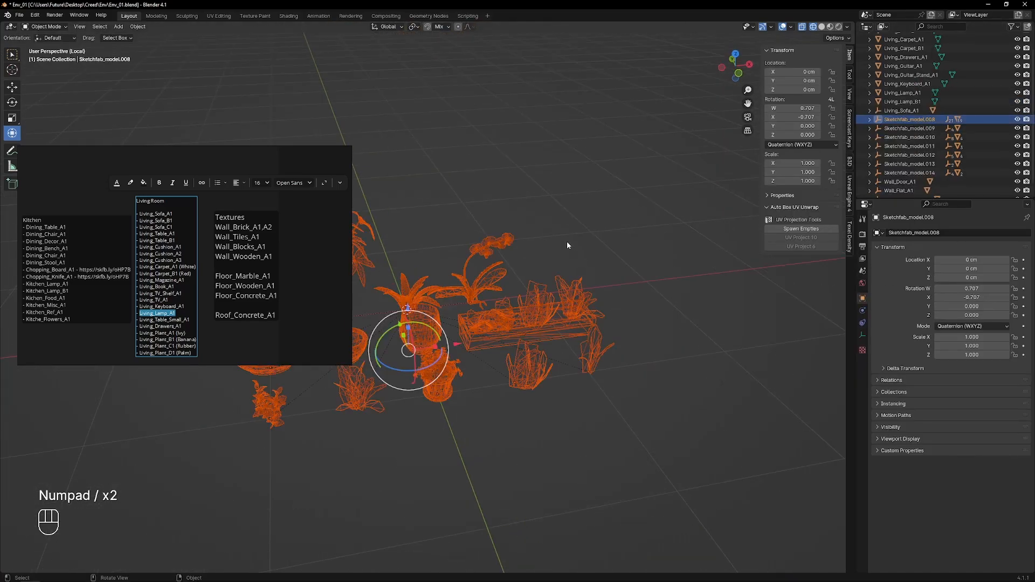
- Isolate the Sketchfab_model.009 hierarchy and switch the viewport to solid shading
right_click(917, 129)
left_click(916, 130)
key("KP_Divide")
key("KP_Divide")
key("z")
scroll(588, 308, "down", 5)
middle_click_drag(591, 318, 645, 264, "shift")
scroll(539, 312, "up", 3)
left_click(532, 314)
left_click(605, 165)
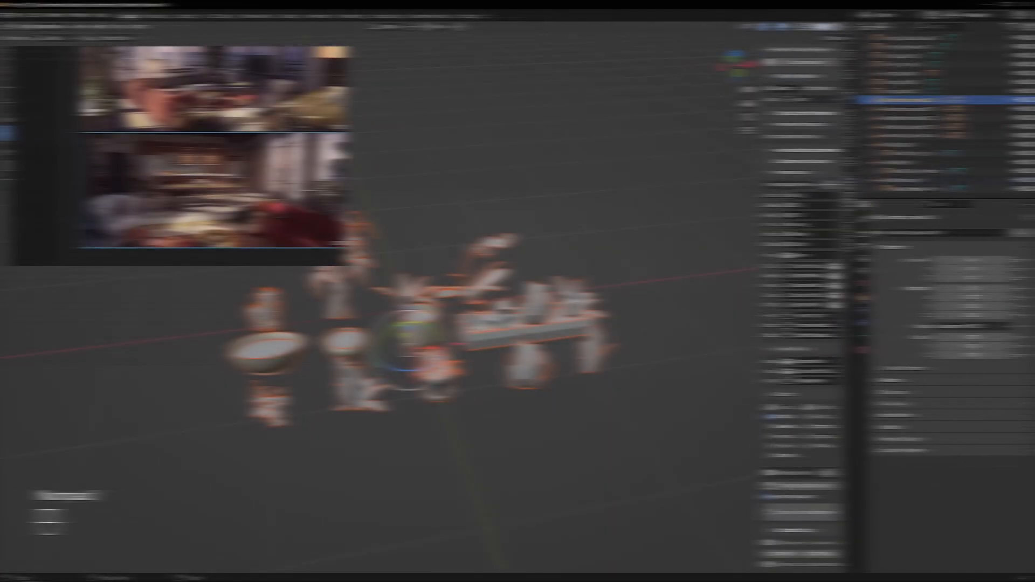
- Join the meshes of the isolated Sketchfab_model.011 round table and clear the parent, keeping the transformation
key("KP_Divide")
key("KP_Divide")
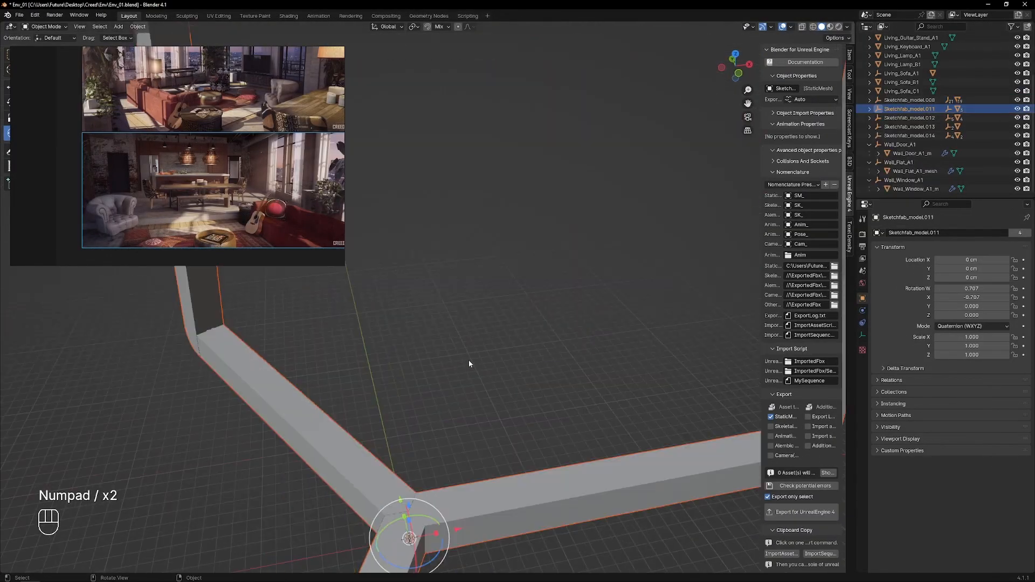
scroll(475, 372, "down", 1)
key("ctrl+j")
key("alt+p")
left_click(495, 489)
- Apply the round table's transform and scale the table by 0.01
left_click(849, 55)
scroll(801, 144, "down", 1, "ctrl")
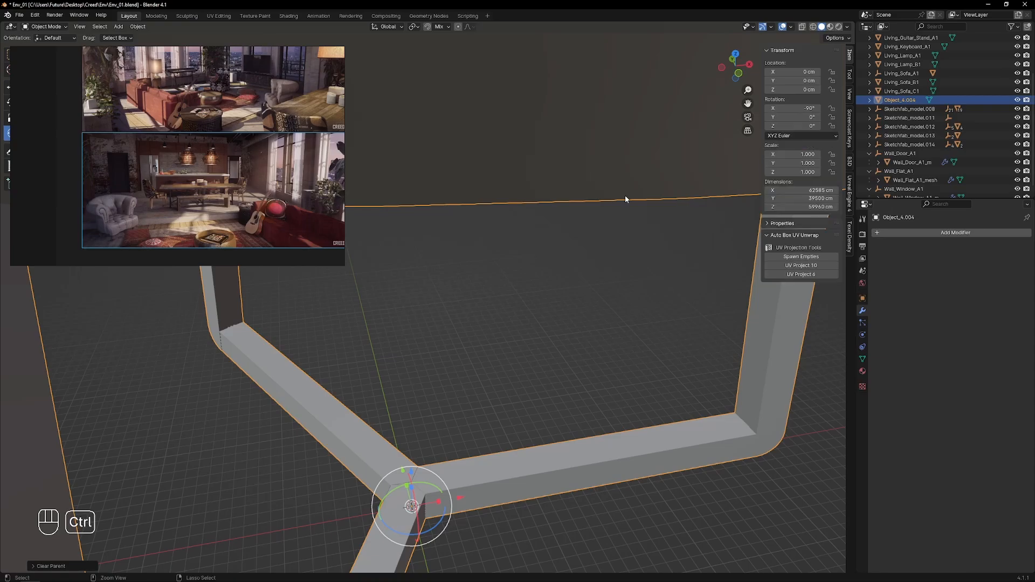
key("ctrl+a")
left_click(620, 204)
key("s")
key("period")
key("0")
key("1")
key("Return")
- Scale the round table by a further 0.1 and open its mesh in Edit Mode
scroll(485, 307, "down", 2)
key("s")
key("period")
key("1")
key("Return")
key("f")
key("Tab")
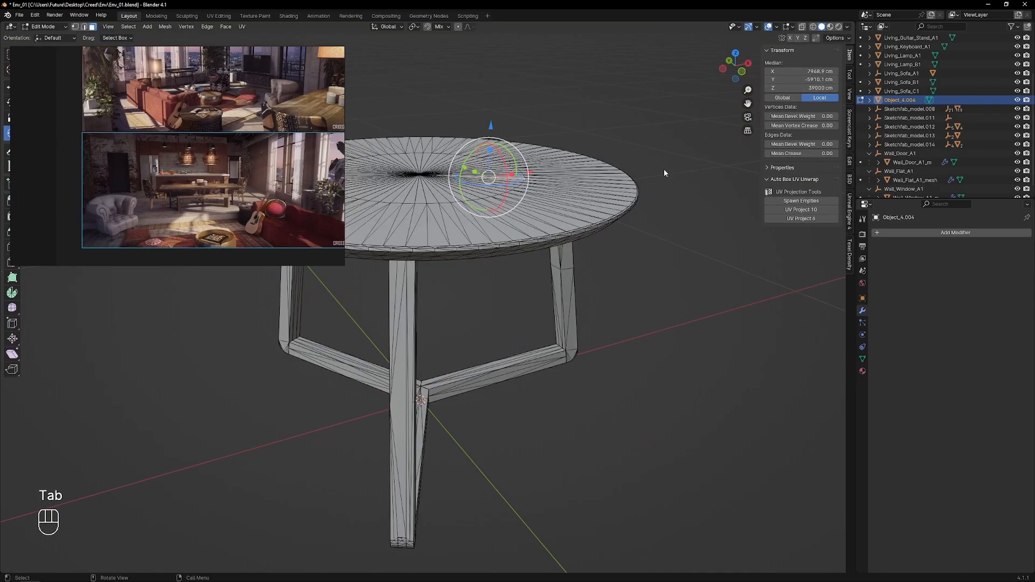
- Return the round table to Object Mode, apply its scale and recheck its mesh
key("Tab")
key("ctrl+a")
left_click(679, 159)
key("Tab")
key("Tab")
middle_click_drag(604, 216, 572, 213)
scroll(539, 221, "down", 1)
scroll(273, 238, "down", 2)
- Rename the round table as Living_Table_A1, following the living-room asset list
middle_click_drag(312, 237, 89, 222)
scroll(270, 176, "up", 1)
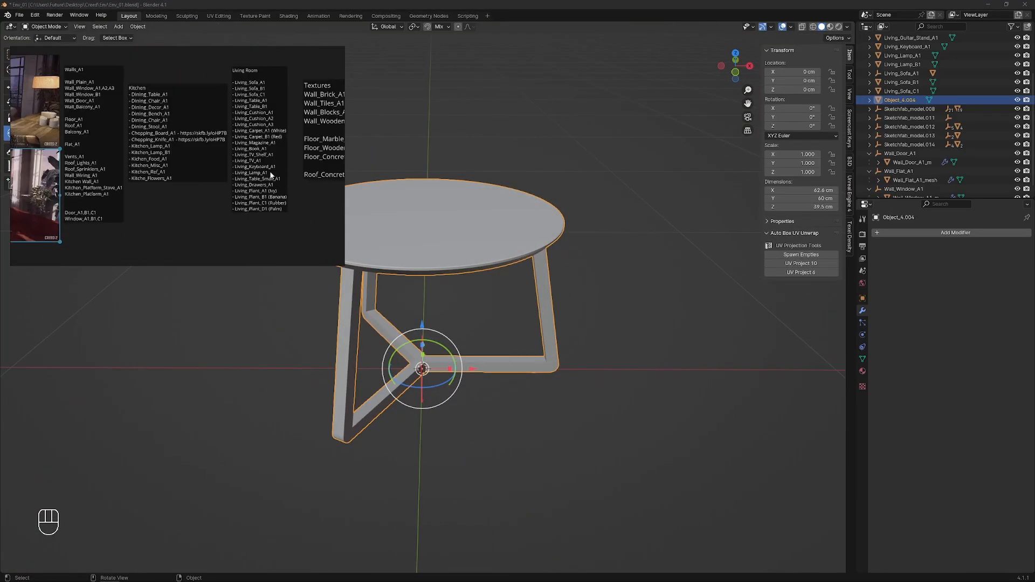
key("alt+Tab")
middle_click_drag(265, 168, 200, 207)
scroll(200, 185, "up", 1)
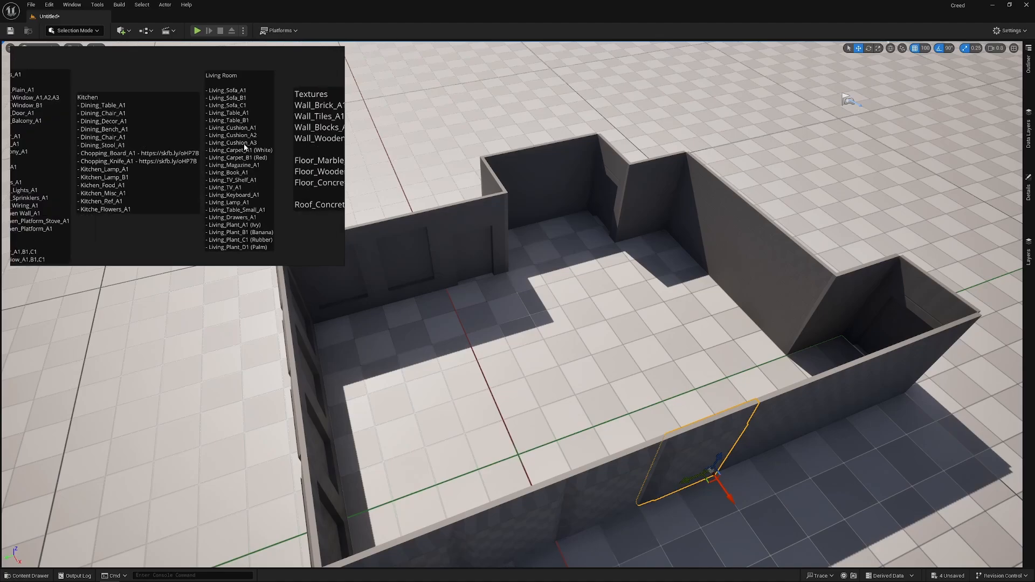
middle_click_drag(248, 146, 232, 151)
double_click(223, 120)
double_click(223, 119)
key("alt+Tab")
left_click(901, 101)
double_click(901, 101)
type("Living_Table_A1")
key("Return")
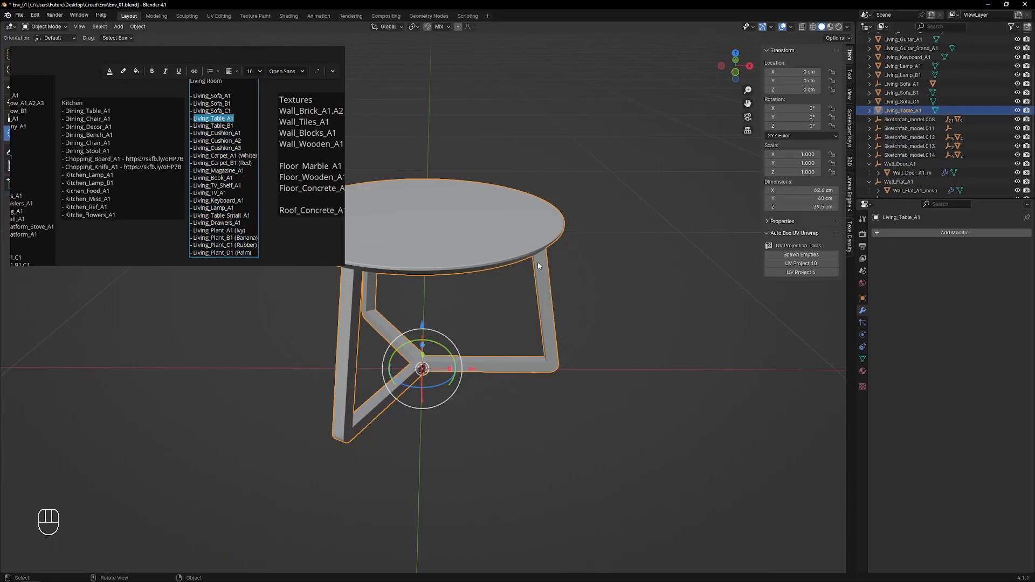
- Delete the leftover Sketchfab_model.011 empty and isolate the Sketchfab_model.012 coffee table hierarchy
right_click(917, 130)
left_click(918, 132)
key("KP_Divide")
right_click(910, 129)
left_click(886, 130)
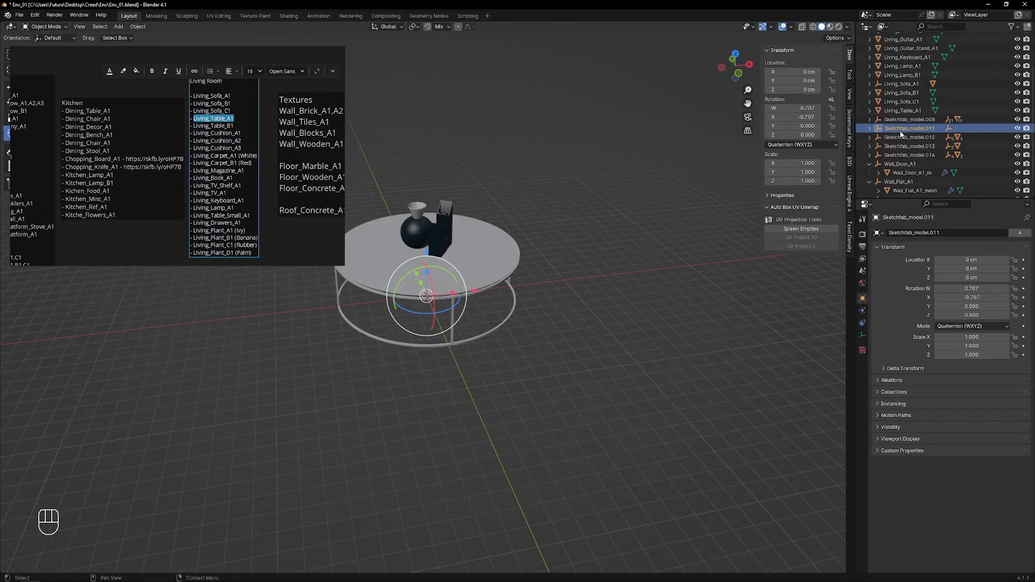
right_click(900, 132)
left_click(899, 111)
right_click(911, 128)
left_click(910, 150)
key("KP_Divide")
middle_click_drag(483, 262, 443, 249)
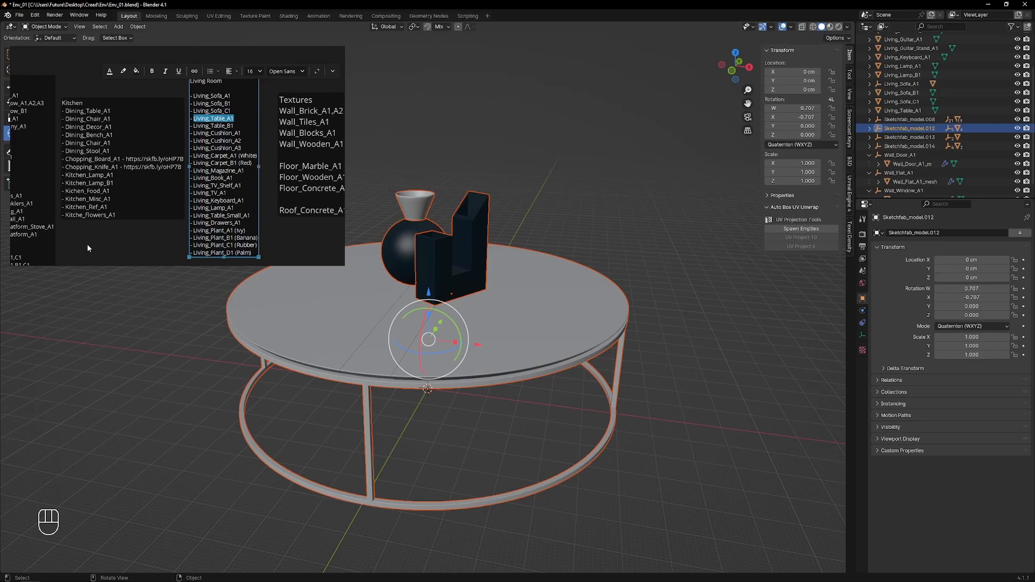
- Scale the coffee table by 0.6 on every axis except Z and apply its transform
left_click(104, 136)
middle_click_drag(504, 385, 504, 406)
middle_click_drag(504, 406, 572, 347, "shift")
left_click(556, 415)
key("g")
right_click(590, 401)
key("s")
key("shift+z")
type(".6")
key("Return")
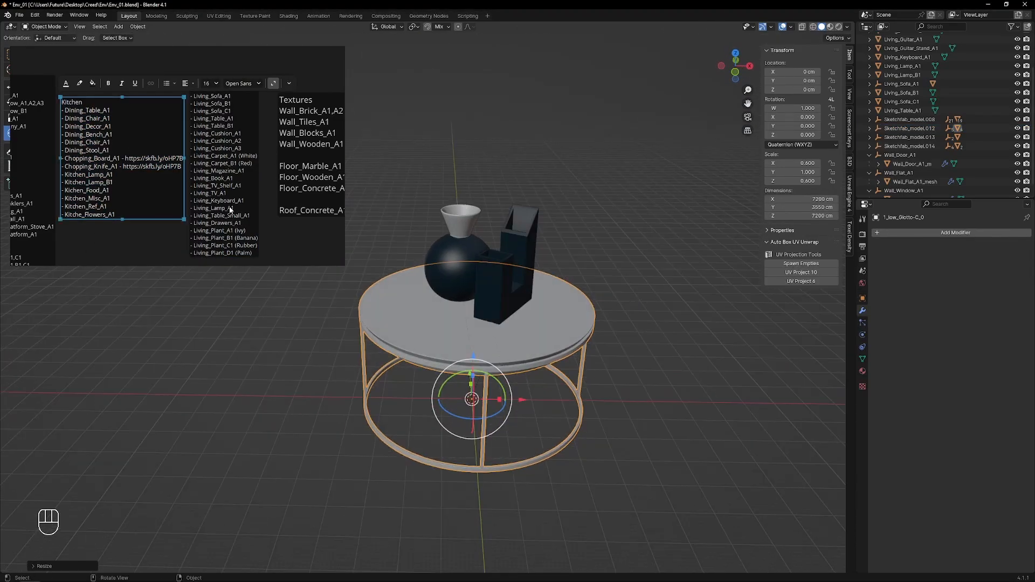
key("ctrl+a")
left_click(461, 268)
- Rename the coffee table as Living_Table_B1, following the living-room asset list
double_click(227, 127)
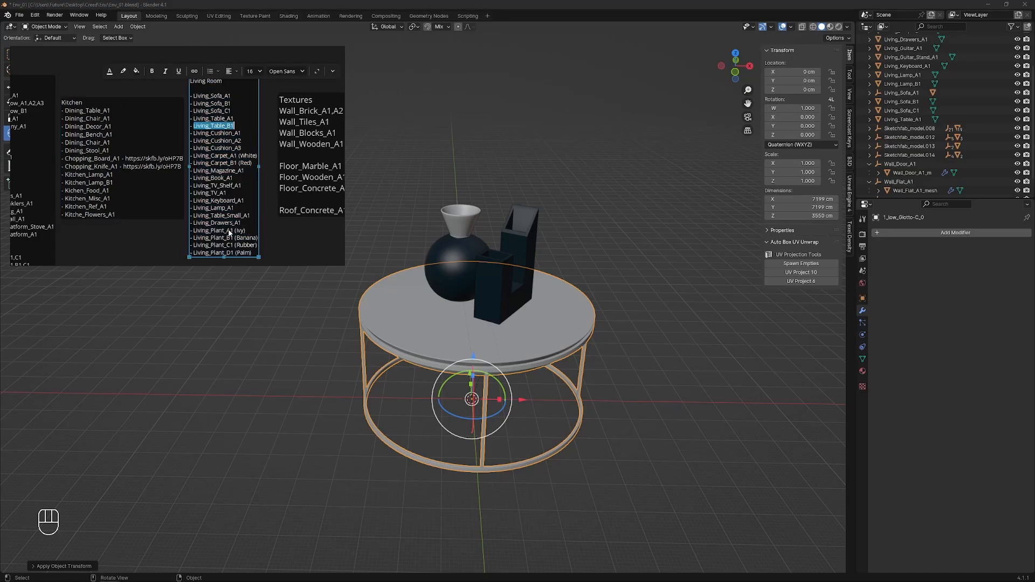
left_click(228, 231)
scroll(226, 210, "down", 8)
scroll(143, 179, "up", 12)
scroll(92, 170, "down", 8)
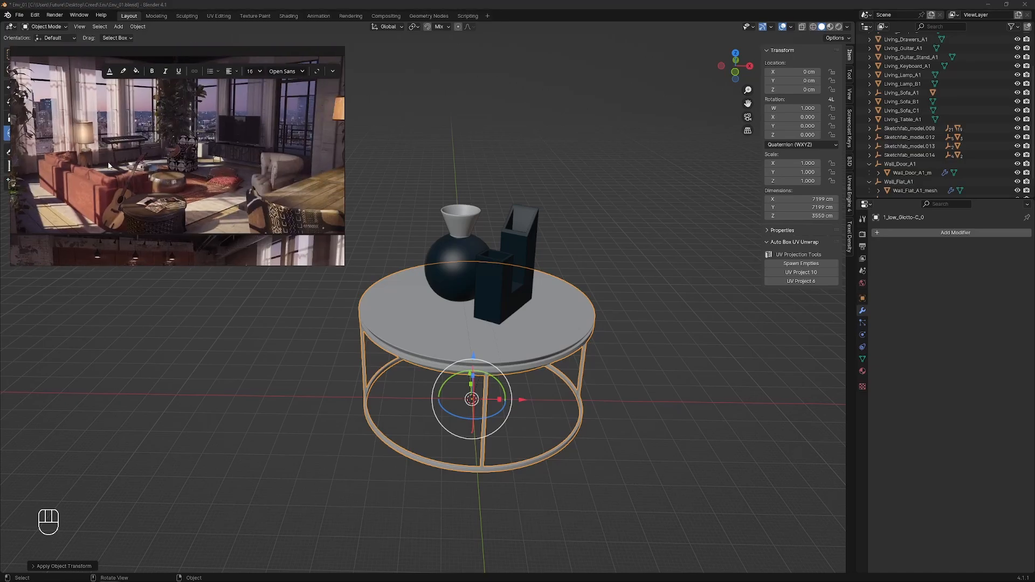
middle_click_drag(294, 111, 138, 143)
scroll(911, 118, "up", 3)
double_click(905, 46)
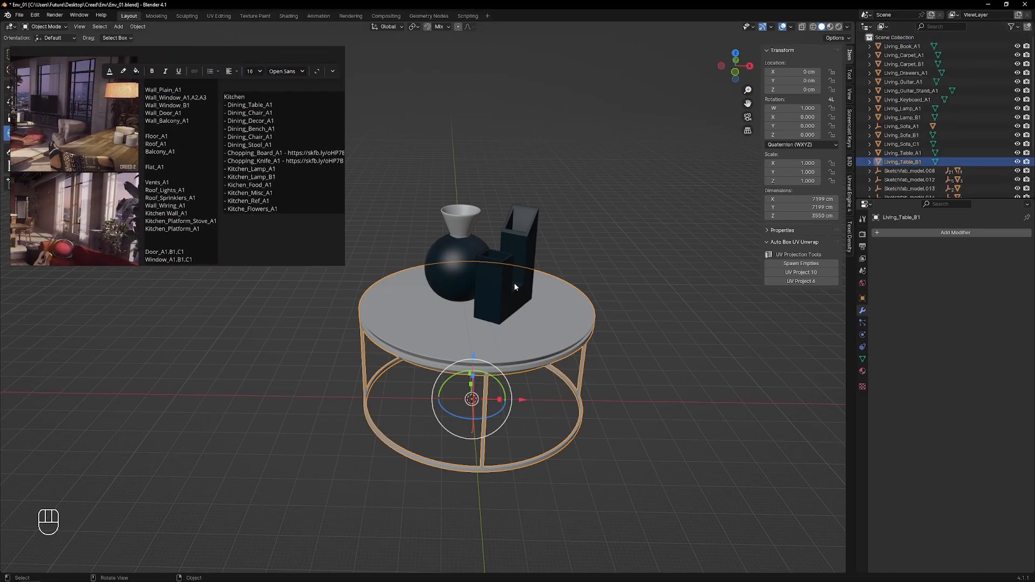
- Clear the parent of both vases on the coffee table, keeping their transformation
left_click(515, 287)
left_click(452, 258, "shift")
key("alt+p")
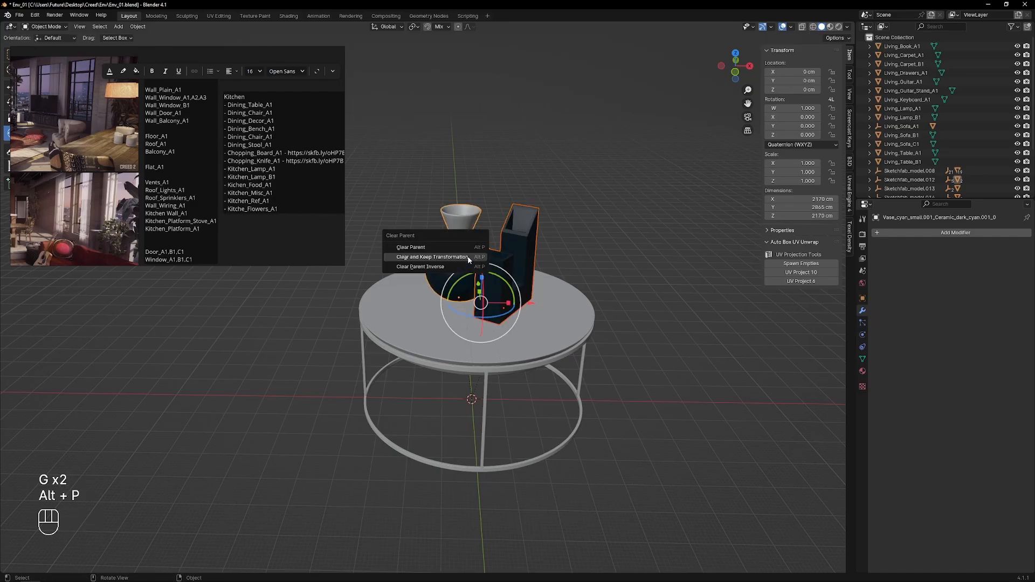
left_click(453, 255)
- Rename the angular vase as Dining_Decor_A1 and the round vase as Kitche_Flowers_A1
double_click(257, 119)
double_click(253, 120)
left_click(455, 258)
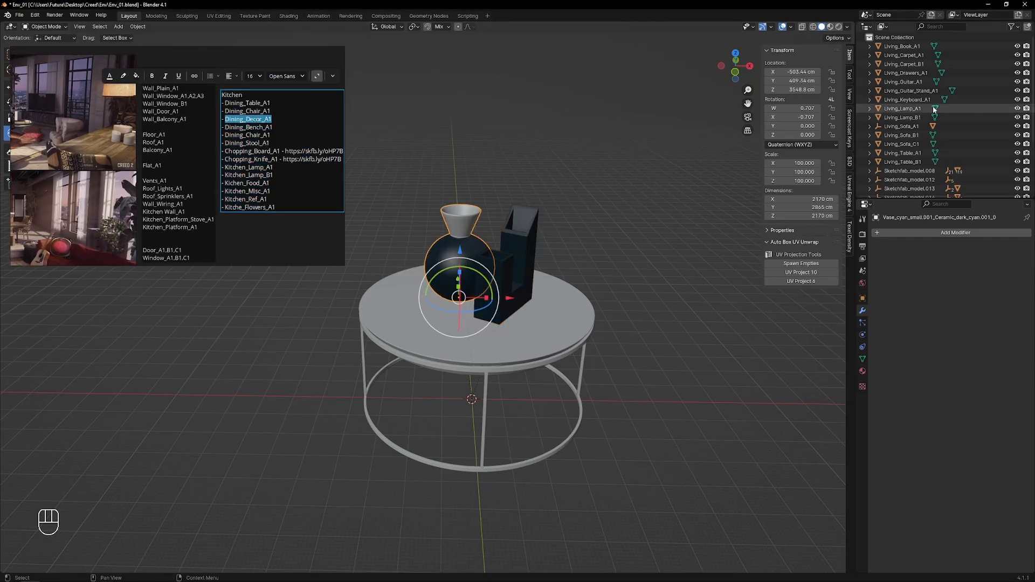
scroll(935, 111, "down", 5)
double_click(931, 136)
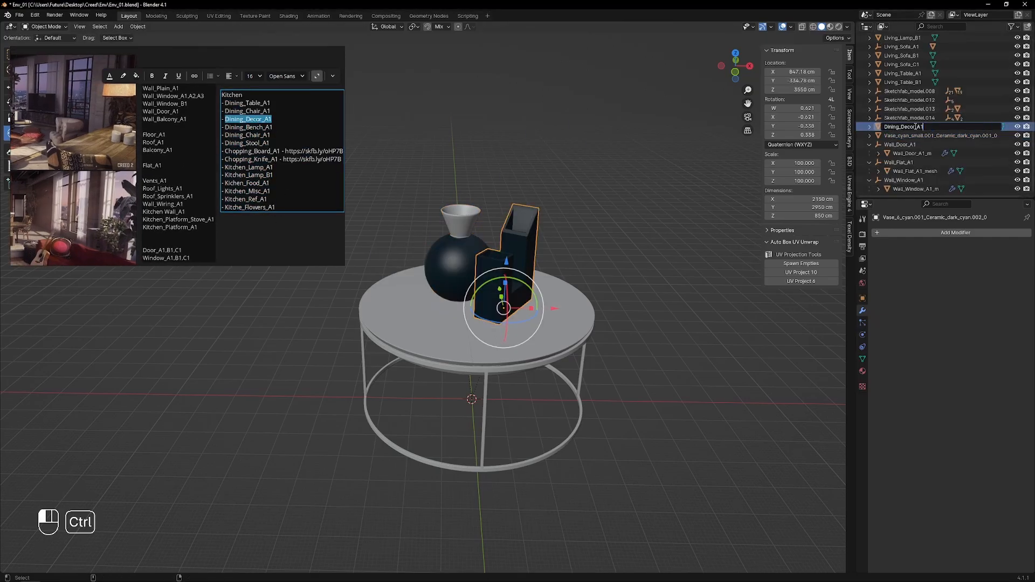
double_click(243, 206)
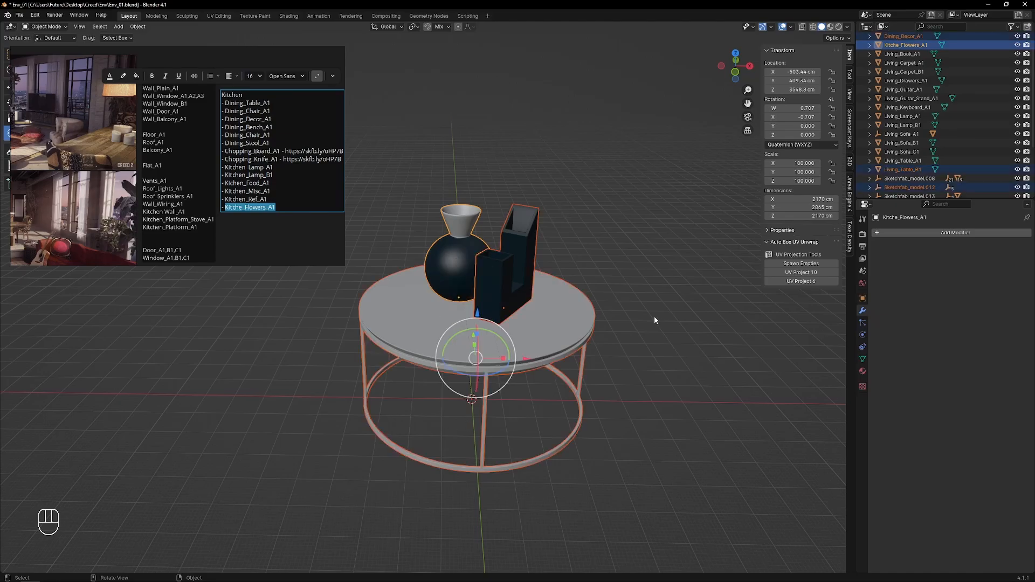
type("s.01")
key("Return")
key("ctrl+z")
- Scale the coffee table and both vases together by 0.1
type("s.1")
key("Return")
scroll(475, 372, "up", 9)
left_click(526, 250, "shift")
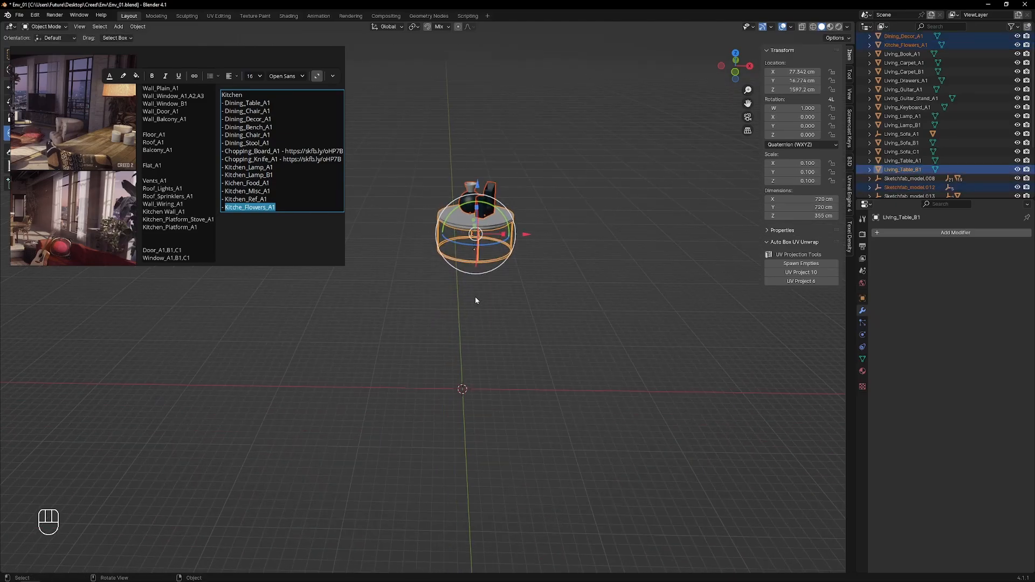
- Scale the Living_Table_B1 coffee table down to 72 cm across at the world origin and apply its scale
scroll(429, 430, "up", 12)
middle_click_drag(428, 430, 464, 426)
left_click(513, 305)
key("ctrl+a")
key("s")
key("Tab")
key("Tab")
middle_click_drag(591, 288, 561, 254)
scroll(561, 254, "down", 3)
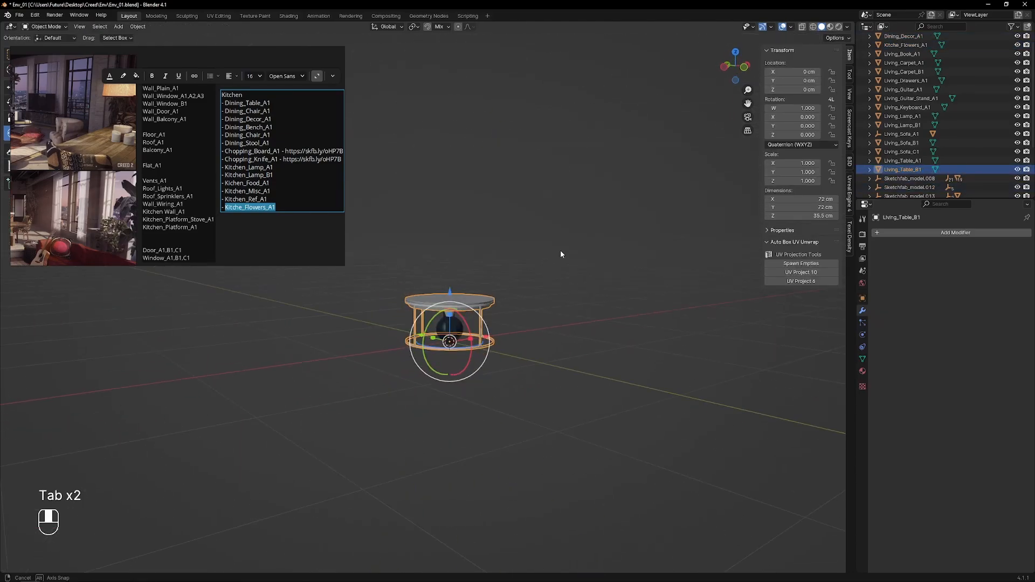
- Add a mesh cylinder with 8 vertices at the world origin
mouse_move(415, 366)
middle_mouse_down()
mouse_move(394, 337)
mouse_move(405, 380)
middle_mouse_up()
scroll(420, 372, "down", 4)
left_click(498, 321)
key("shift+a")
key("m")
key("y")
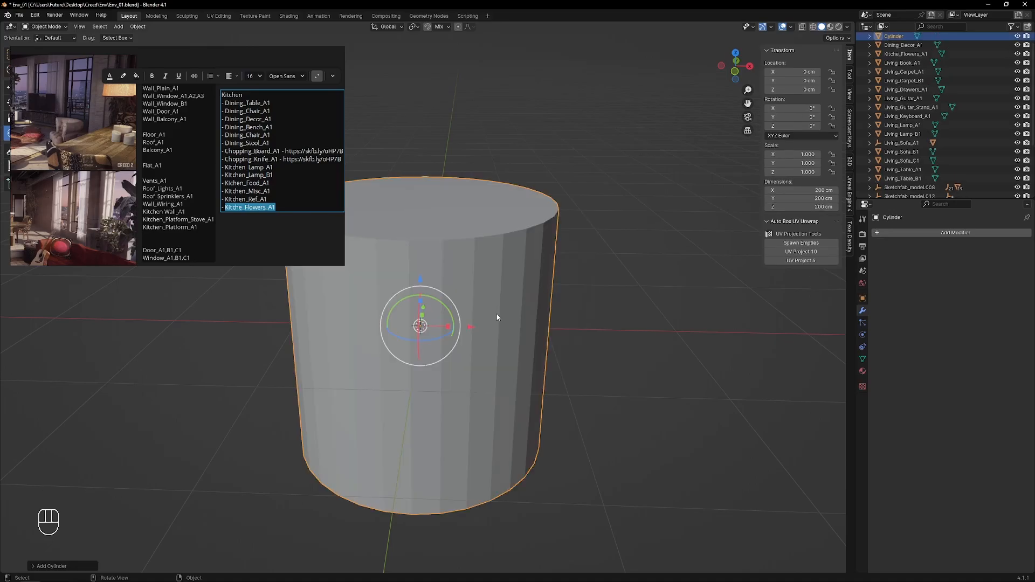
left_click(52, 566)
left_click(130, 459)
type("8")
key("Return")
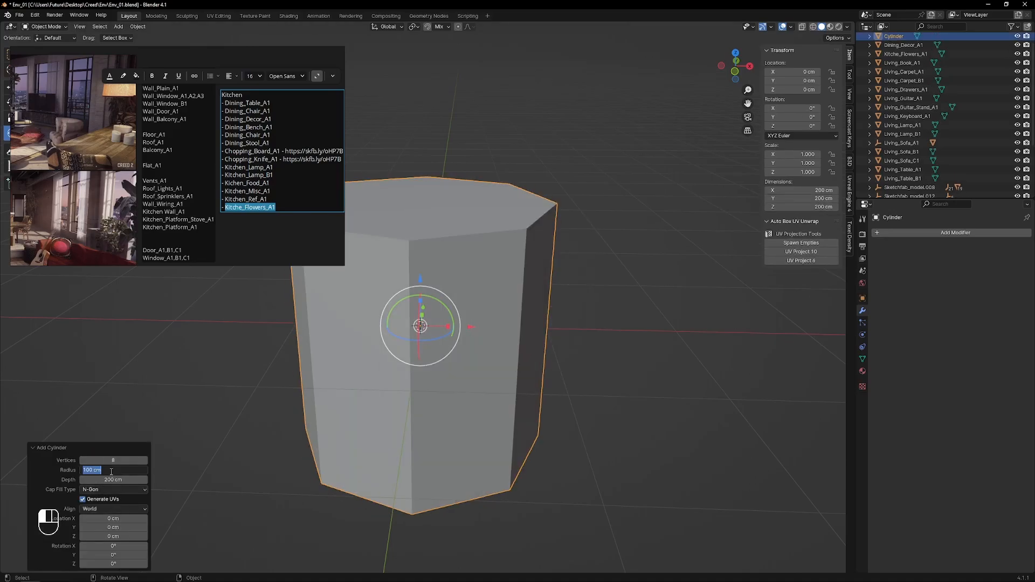
- Size the cylinder to 30 × 30 × 40 cm and stand its base on the world origin
type("30")
key("Return")
left_click(111, 481)
type("50")
key("Return")
left_click(131, 470)
type("20")
left_click(102, 479)
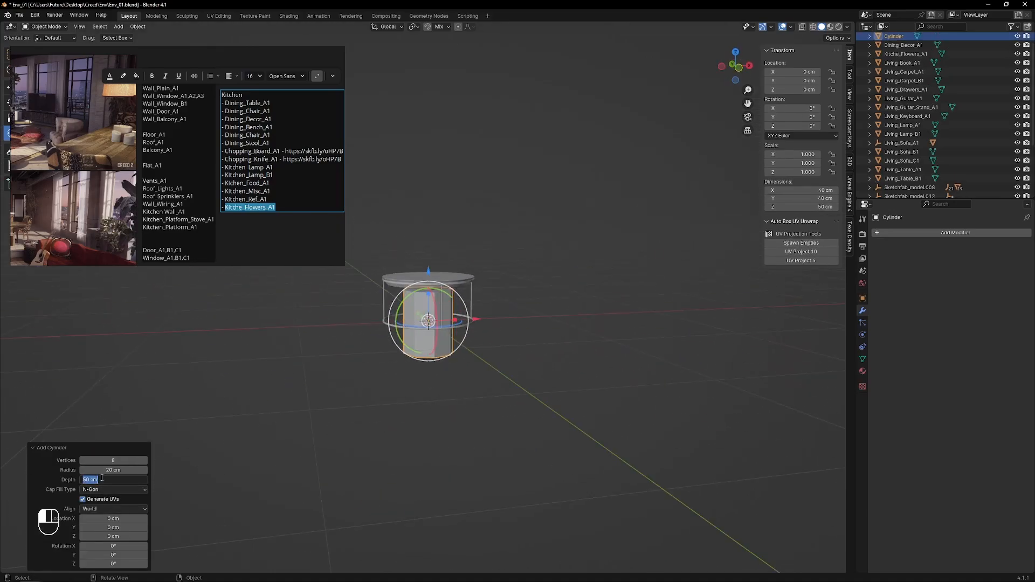
key("shift+s")
left_click(468, 373)
key("alt+g")
middle_click_drag(469, 377, 448, 404)
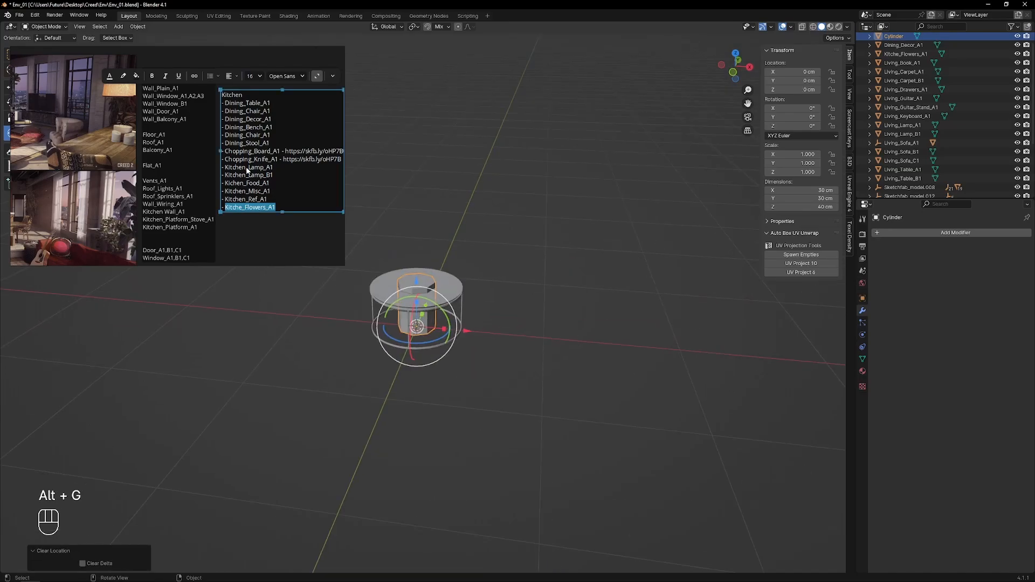
- Rename the cylinder as Living_Table_Small_A1, following the living-room asset list
scroll(238, 160, "up", 3)
middle_click_drag(248, 169, 233, 228)
left_click(233, 229)
double_click(231, 220)
double_click(892, 37)
type("Living_Table_Small_A1")
key("Return")
- Delete the leftover Sketchfab_model.012 empty and bring the Sketchfab_model.013 TV into view
scroll(890, 135, "down", 4)
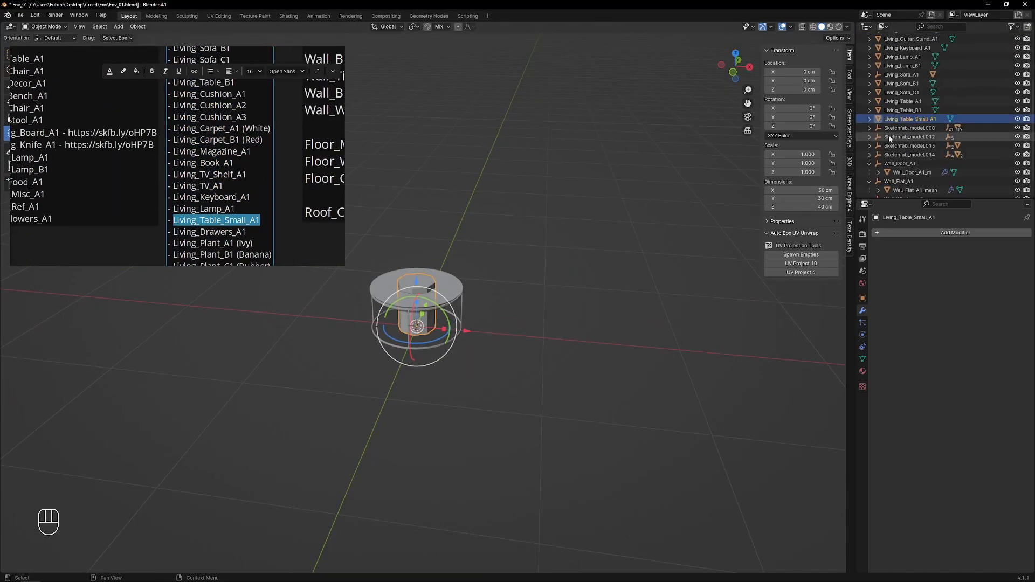
left_click(892, 137)
key("Delete")
left_click(905, 137)
middle_click_drag(470, 329, 489, 330)
key("KP_Divide")
key("KP_Divide")
- Clear the TV mesh's parent, keeping its transformation, and recentre the TV on the world origin
left_click(453, 273)
middle_click_drag(454, 273, 479, 253)
key("alt+p")
left_click(563, 245)
scroll(982, 95, "up", 5)
key("shift+s")
left_click(501, 326)
key("alt+g")
middle_click_drag(501, 326, 717, 166)
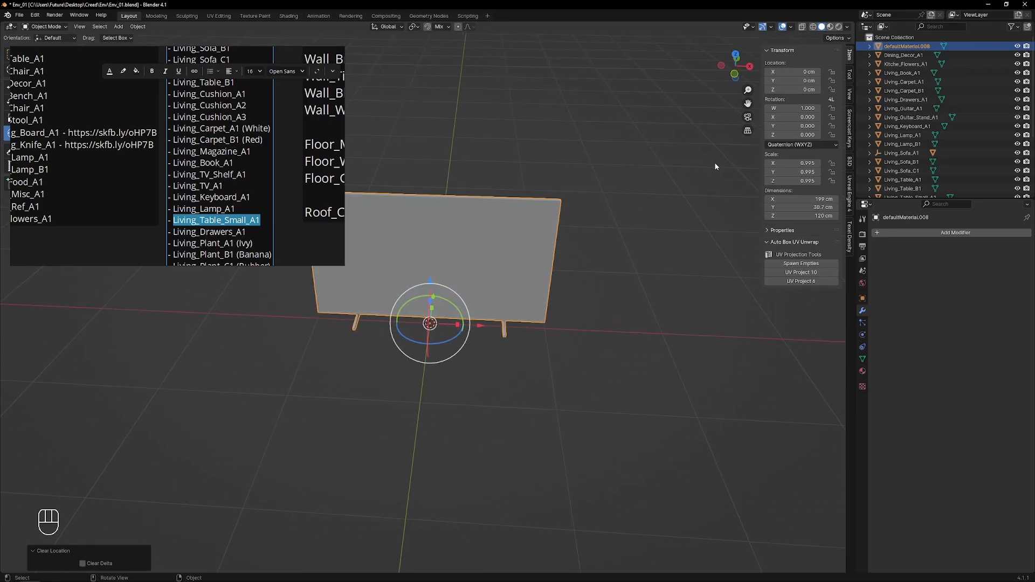
- Rename the TV mesh as Living_TV_A1, copying the name from the asset list
left_click(216, 234)
double_click(211, 184)
key("ctrl+c")
double_click(907, 47)
key("ctrl+v")
key("Return")
- Delete the leftover Sketchfab_model.013 empty and apply the TV's rotation and scale
scroll(891, 153, "down", 5)
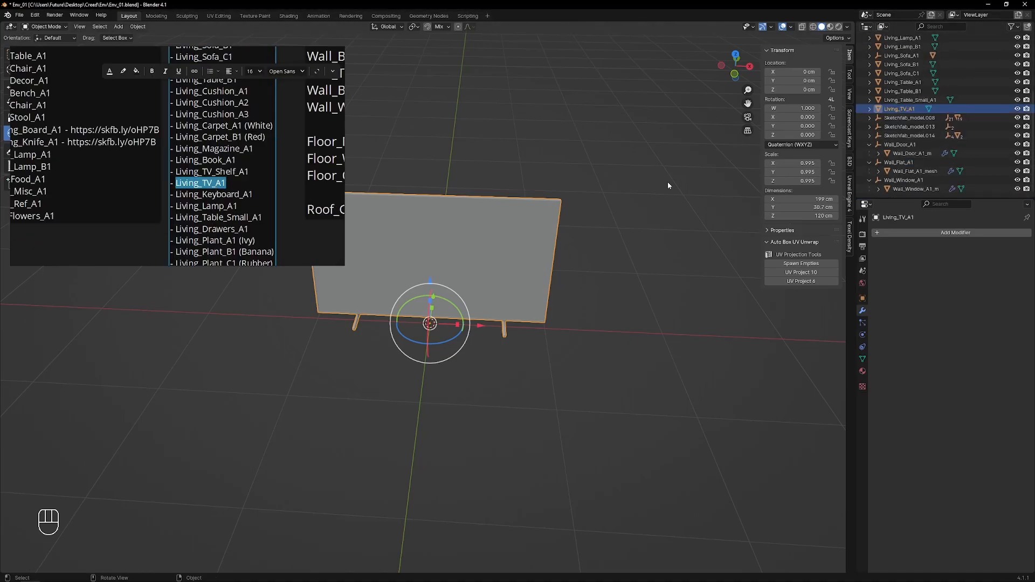
left_click(910, 126)
key("Delete")
left_click(918, 118)
key("ctrl+a")
left_click(603, 268)
middle_click_drag(602, 268, 638, 252)
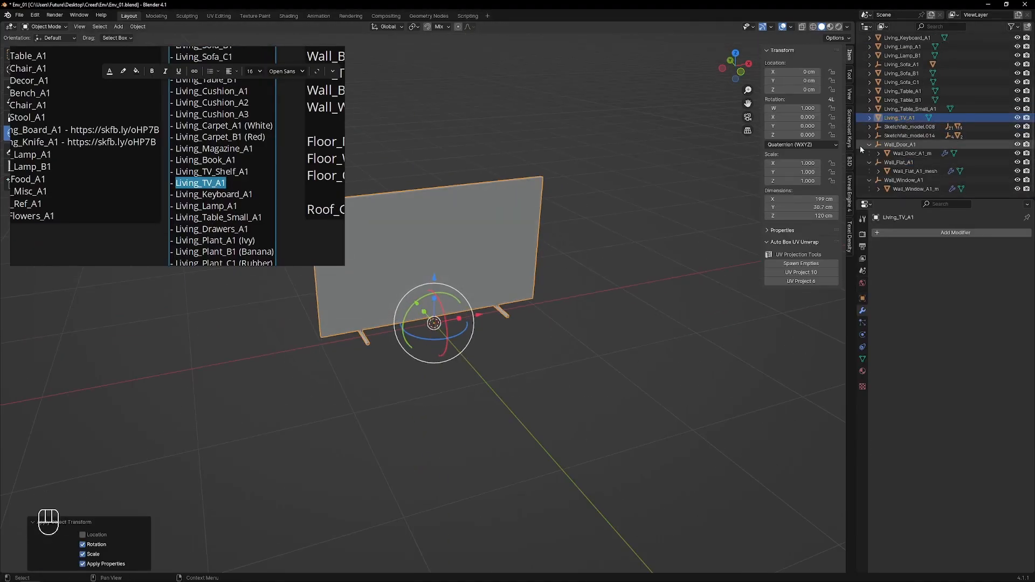
- Select the Sketchfab_model.014 hierarchy and bring the TV stand into view
right_click(910, 136)
left_click(905, 156)
key("KP_Divide")
key("KP_Divide")
- Pull the proxy mesh away from the TV stand and delete it
middle_click_drag(501, 289, 513, 293)
left_click(513, 293)
key("g")
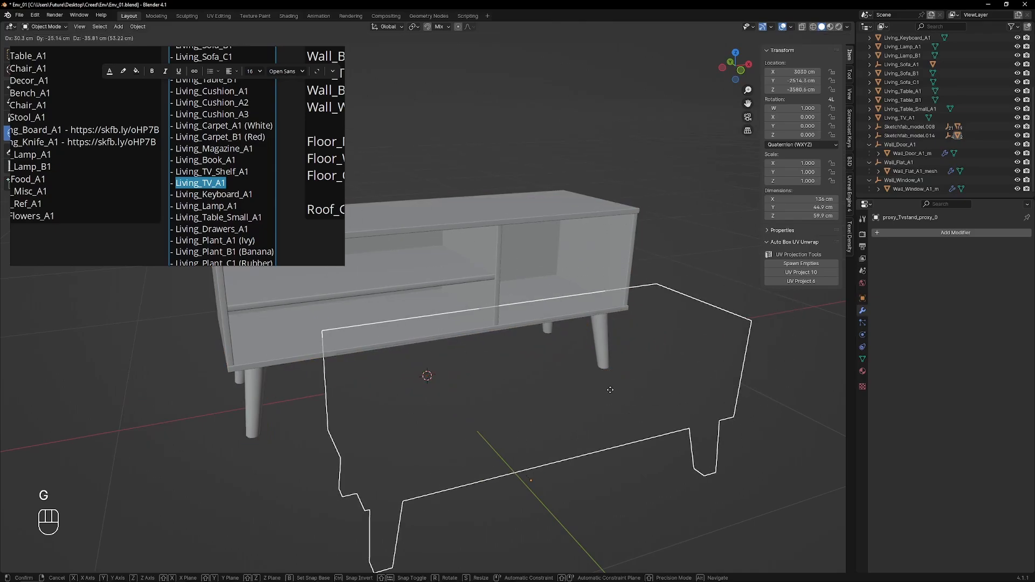
left_click(610, 390)
key("x")
- Clear the TV stand mesh's parent, keeping its transformation
left_click(542, 325)
key("g")
right_click(533, 315)
key("alt+p")
- Rename the TV stand as Living_TV_Stand_A1 and delete the leftover Sketchfab_model.014 empty
double_click(212, 171)
key("ctrl+c")
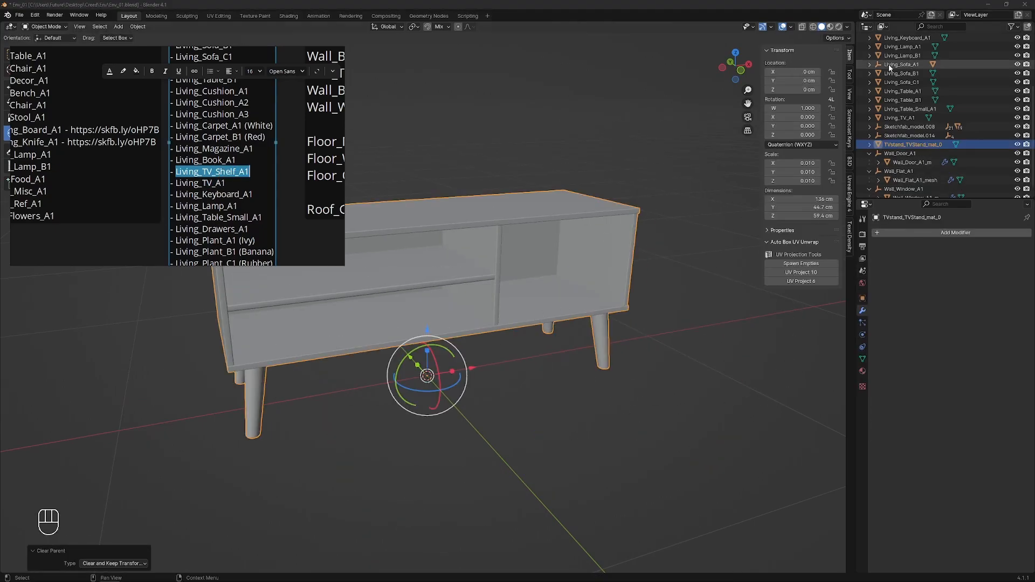
double_click(917, 143)
key("ctrl+v")
right_click(889, 143)
left_click(888, 144)
left_click(258, 296)
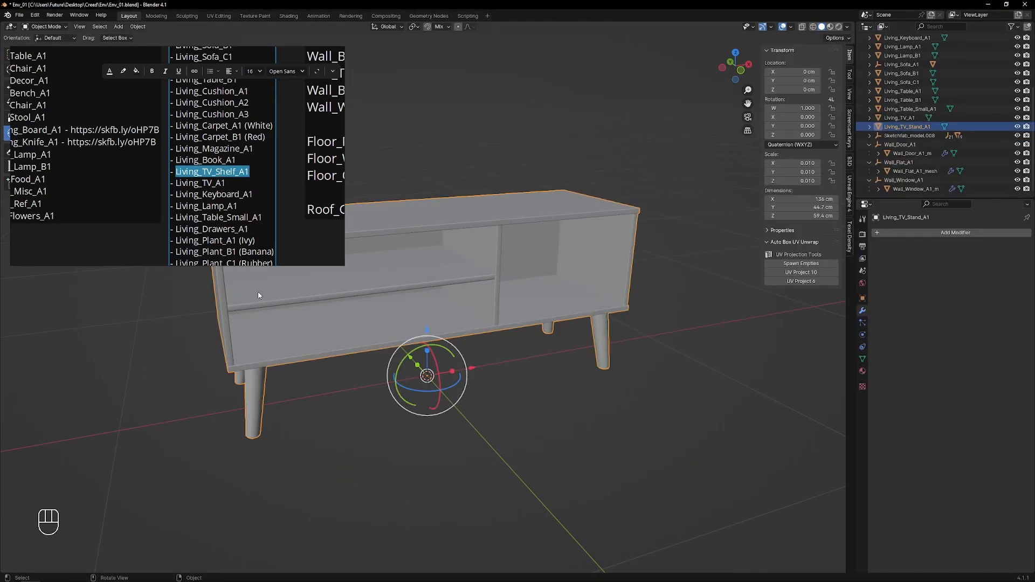
- Apply the TV stand's scale and return from isolated view to the full scene
key("ctrl+a")
left_click(345, 275)
key("Tab")
key("Tab")
key("KP_Divide")
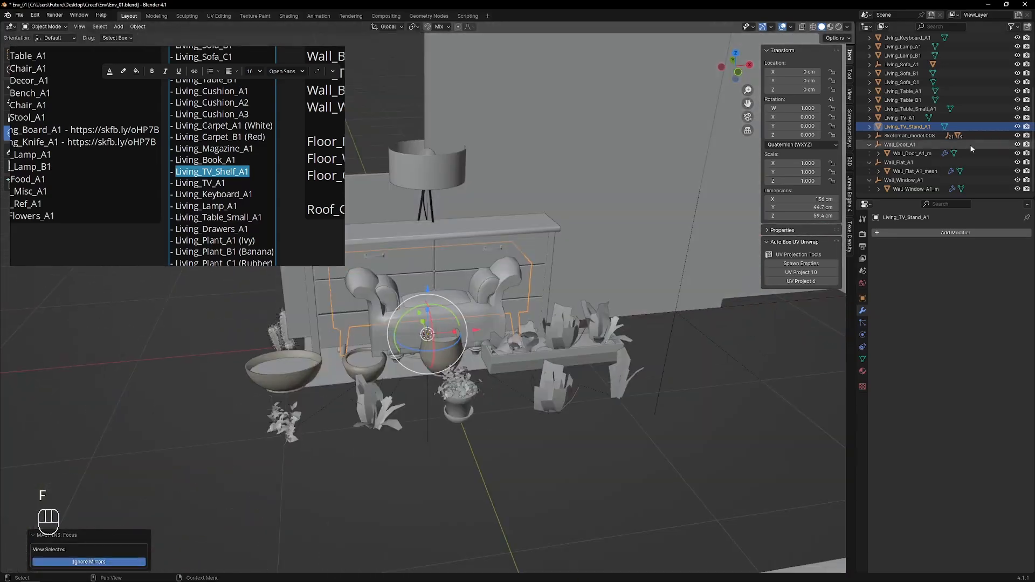
- Select the imported potted-plant hierarchy and isolate it in the viewport
right_click(888, 144)
left_click(888, 144)
key("KP_Divide")
scroll(503, 347, "up", 5)
middle_click_drag(511, 353, 495, 340)
- Join the small ivy foliage with its terracotta pot and rename the result Living_Plant_A1
left_click(466, 328)
middle_click_drag(482, 406, 505, 464, "shift")
left_click(506, 464, "shift")
double_click(209, 191)
key("ctrl+c")
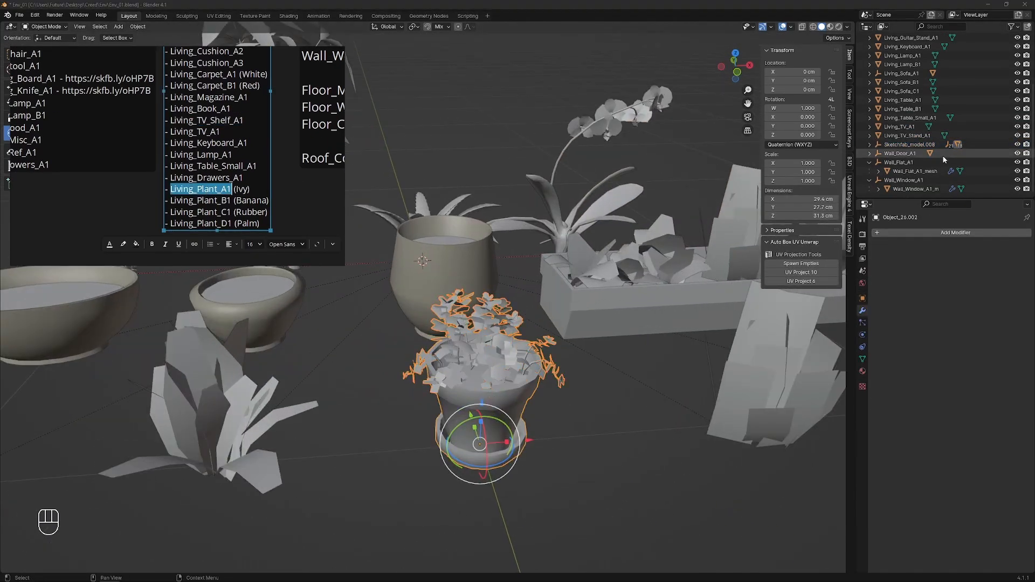
left_click(862, 298)
double_click(907, 232)
key("ctrl+v")
key("Return")
- Move the braided-trunk plant onto the tall ceramic pot, shifting it about -55 cm in Y
middle_click_drag(431, 280, 341, 270)
middle_click_drag(313, 238, 339, 256)
scroll(457, 396, "down", 3)
middle_click_drag(456, 395, 615, 415, "shift")
left_click(475, 238)
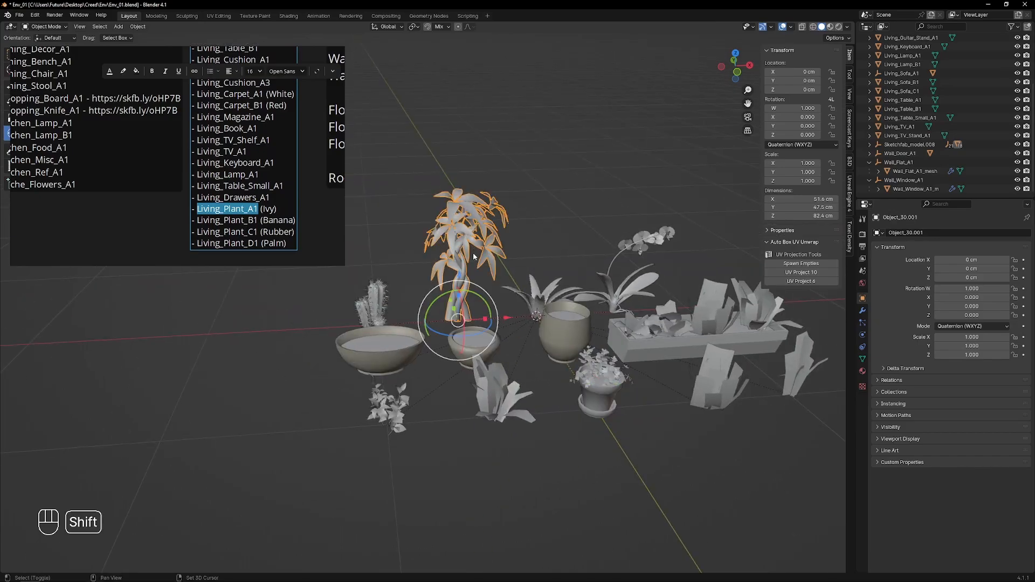
middle_click_drag(474, 243, 358, 218, "shift")
left_click(228, 223)
middle_click_drag(332, 300, 351, 309)
left_click_drag(322, 273, 356, 334)
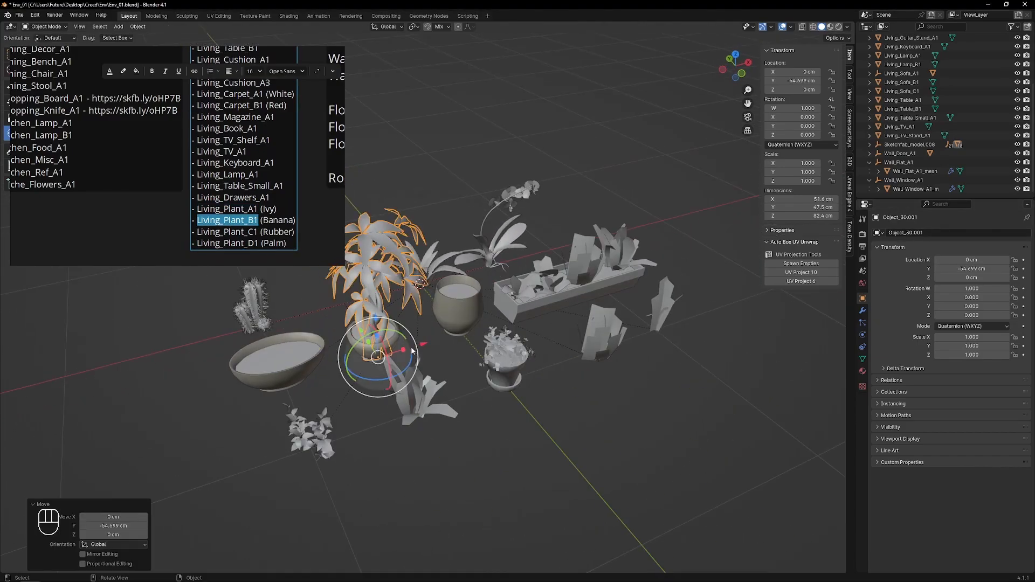
left_click_drag(419, 345, 504, 320)
left_click_drag(463, 289, 465, 252)
left_click_drag(440, 279, 438, 274)
- Join the braided-trunk plant with the tall pot and rename it Living_Plant_B1
left_click(462, 327, "shift")
key("ctrl+j")
double_click(906, 233)
key("ctrl+v")
left_click_drag(497, 318, 538, 303)
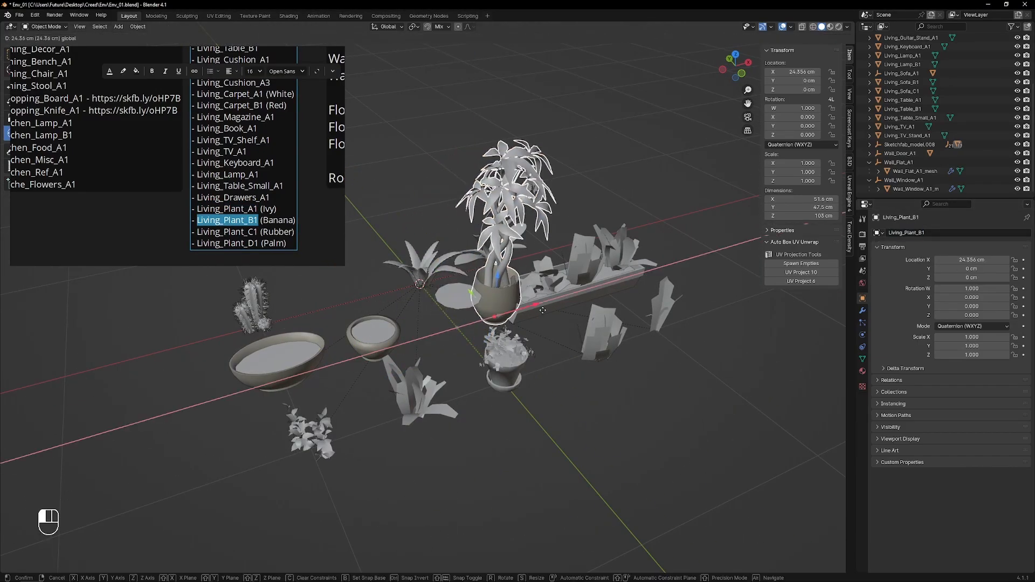
scroll(531, 308, "up", 4)
key("ctrl+z")
left_click(606, 447)
left_click(523, 311)
key("g")
scroll(523, 311, "down", 5)
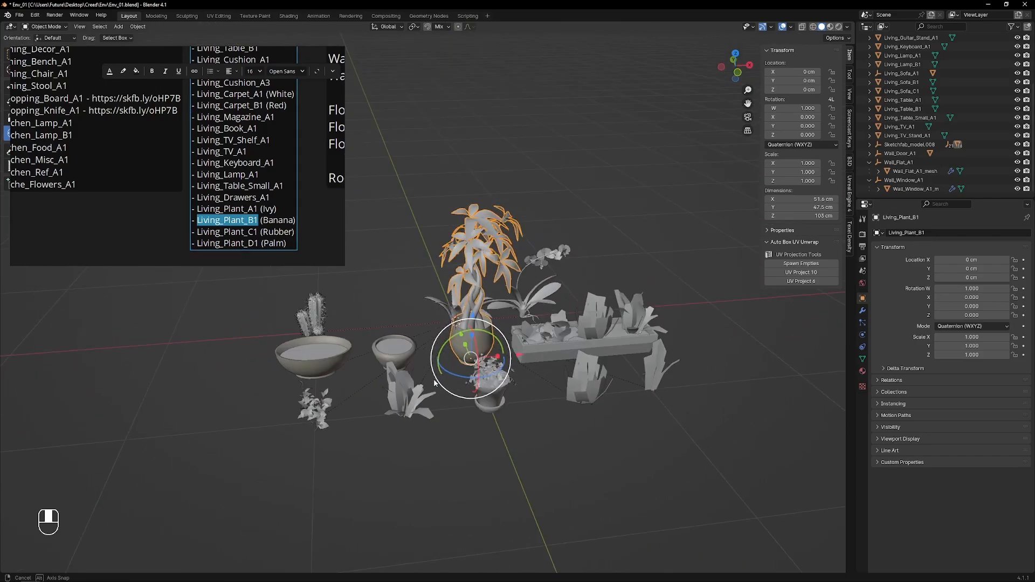
middle_click_drag(409, 371, 406, 384)
- Move the orchid onto the wide bowl, to about X -155.8 cm and Y -45.5 cm, and adjust its height
left_click(395, 352)
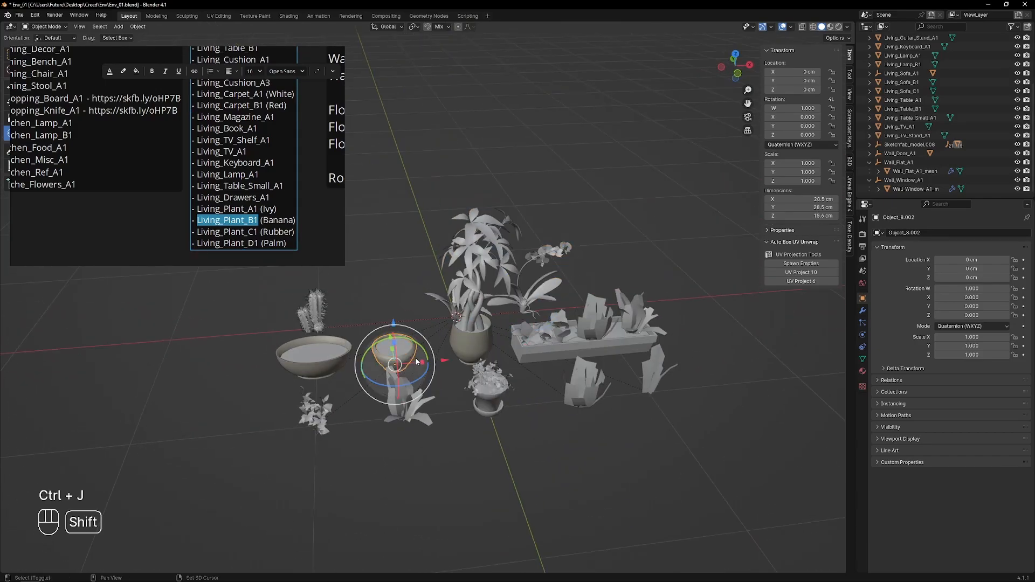
left_click_drag(570, 309, 358, 325)
left_click_drag(310, 302, 307, 342)
left_click_drag(301, 324, 300, 309)
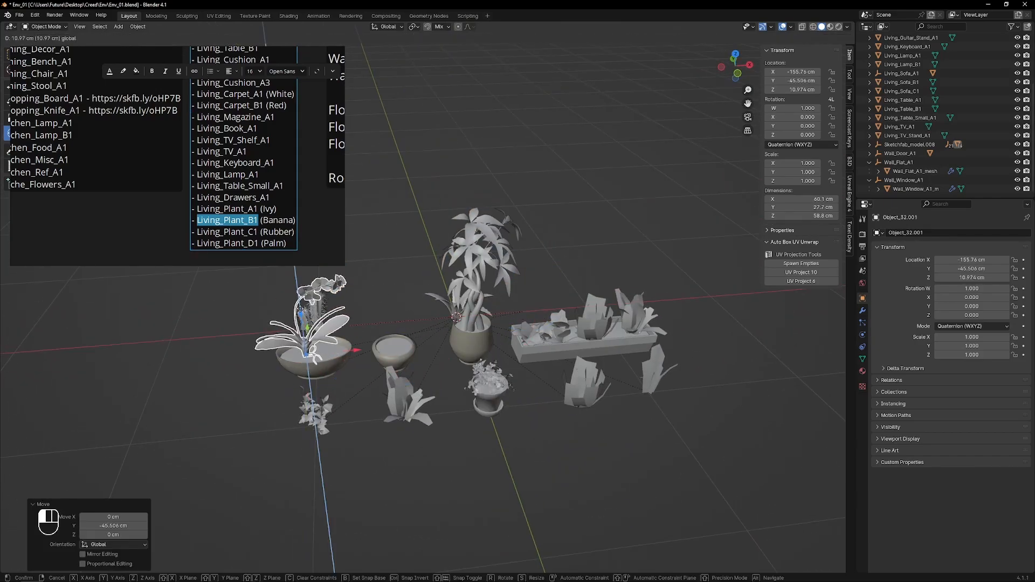
- Join the orchid with the wide bowl and rename it Living_Plant_C1
left_click(305, 375, "shift")
key("ctrl+j")
double_click(250, 233)
key("ctrl+c")
double_click(906, 233)
key("ctrl+v")
key("Return")
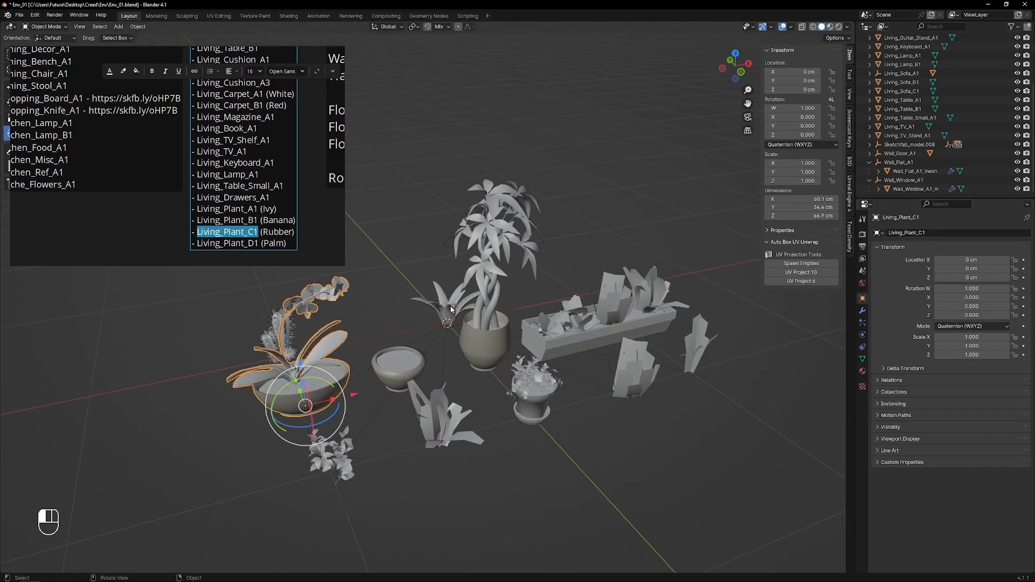
- Show the viewport in material preview and delete the loose leafy plant in front of the small bowl
left_click(428, 421)
middle_click_drag(432, 416, 426, 445)
key("z")
scroll(420, 382, "up", 3)
scroll(423, 445, "down", 2)
mouse_move(425, 378)
middle_mouse_down("shift")
mouse_move(423, 445)
mouse_move(424, 435)
middle_mouse_up("shift")
key("x")
left_click(423, 435)
- Move the aloe-like rosette plant onto the small bowl and scale it up to fit
left_click(462, 376)
left_click_drag(505, 392, 401, 429)
left_click_drag(412, 412, 413, 385)
key("s")
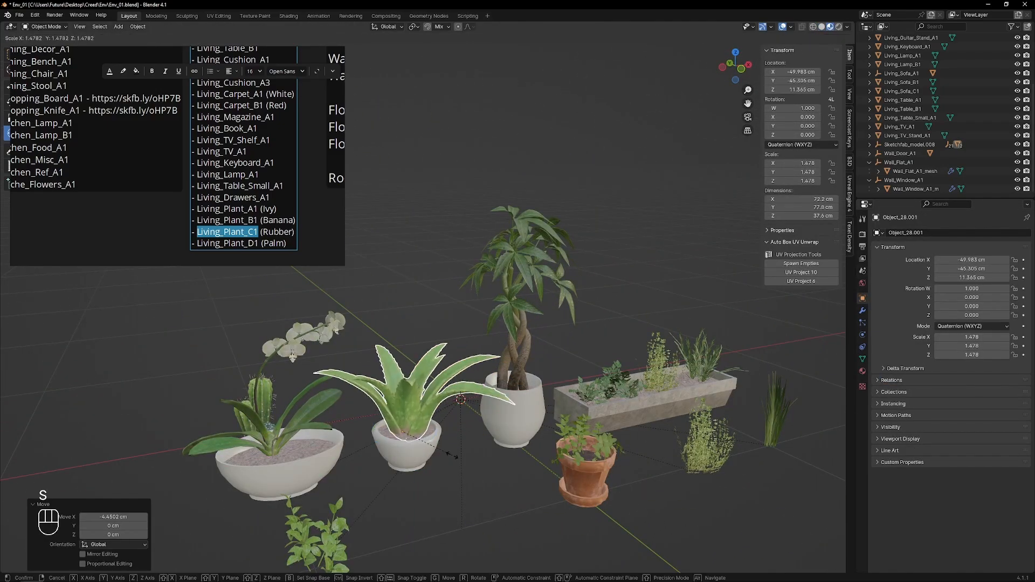
left_click(431, 425)
- Join the rosette plant with the small bowl and rename it Living_Plant_D1
left_click(408, 455, "shift")
key("ctrl+j")
double_click(226, 243)
key("ctrl+c")
double_click(914, 233)
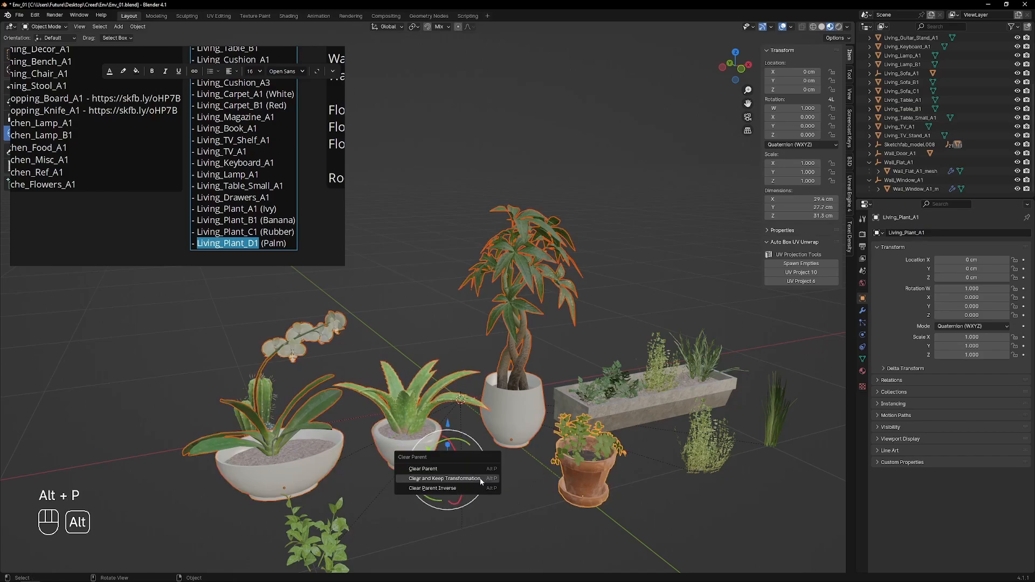
- Unparent the four potted plants, keeping their transformation, and apply their transforms with XYZ Euler rotation mode
left_click(480, 481)
scroll(541, 273, "down", 4)
key("ctrl+a")
left_click(600, 273)
left_click(801, 145)
left_click(781, 177)
- Delete the leftover Sketchfab_model.008 hierarchy and return to the full scene in solid shading
right_click(892, 179)
left_click(892, 179)
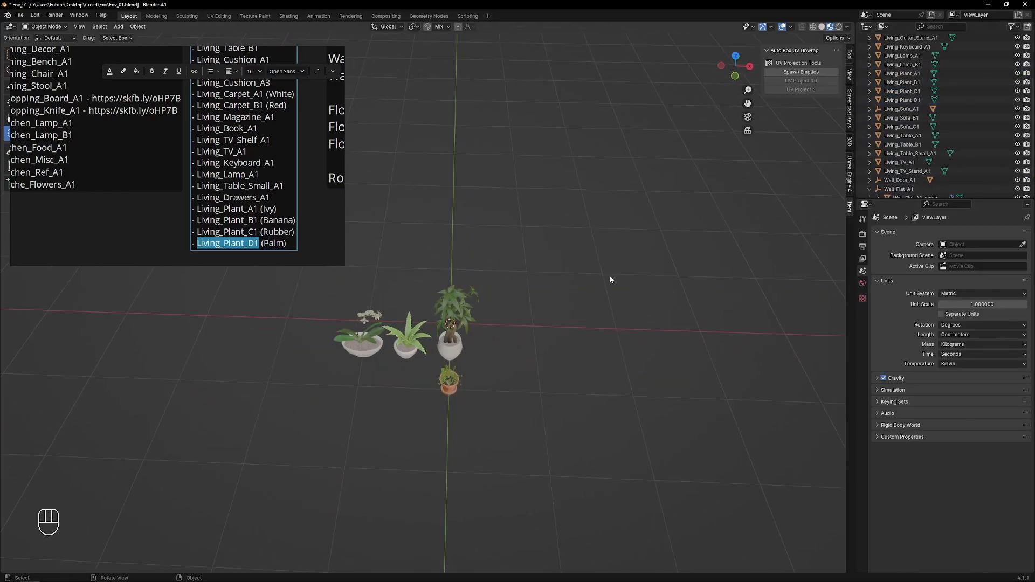
key("KP_Divide")
key("z")
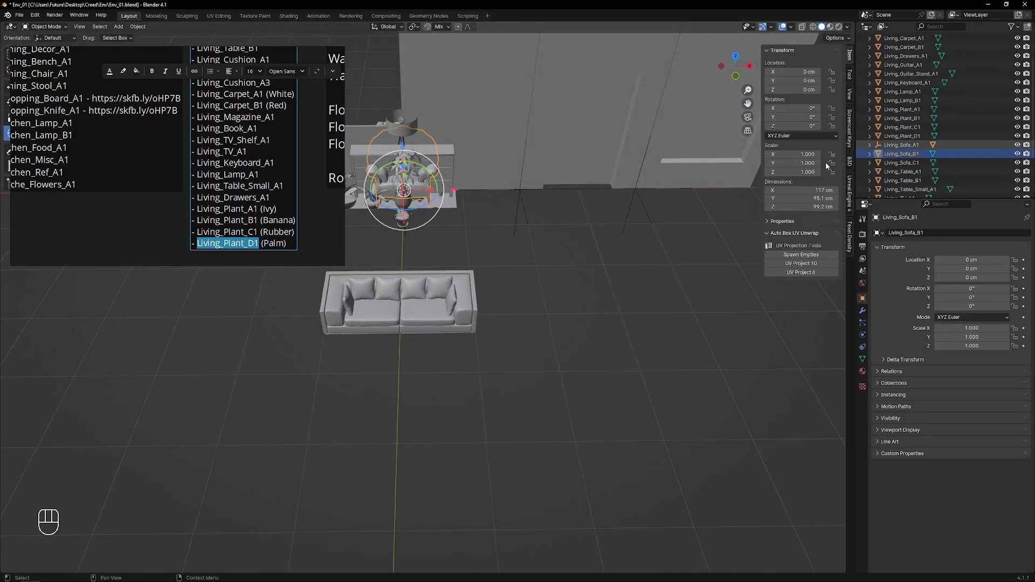
- Move the Living_Sofa_B1 armchair out of the pile to stand beside the long sofa
middle_click_drag(504, 207, 453, 217)
left_click_drag(459, 178, 374, 280)
left_click_drag(392, 320, 523, 375, "ctrl")
left_click_drag(508, 323, 493, 340, "ctrl")
scroll(476, 316, "down", 4)
middle_click_drag(434, 323, 484, 324)
- Move the Living_Sofa_C1 wing armchair into the same row beside Living_Sofa_B1
left_click(902, 163)
left_click_drag(498, 303, 498, 304, "ctrl")
left_click_drag(543, 333, 580, 334, "ctrl")
- Place Living_Table_A1 in front of the long sofa and move Living_Table_B1 to X 200 cm, Y -400 cm
middle_click_drag(513, 350, 480, 355, "shift")
left_click(534, 504)
left_click(903, 181)
key("g")
key("shift+z")
left_click(464, 397)
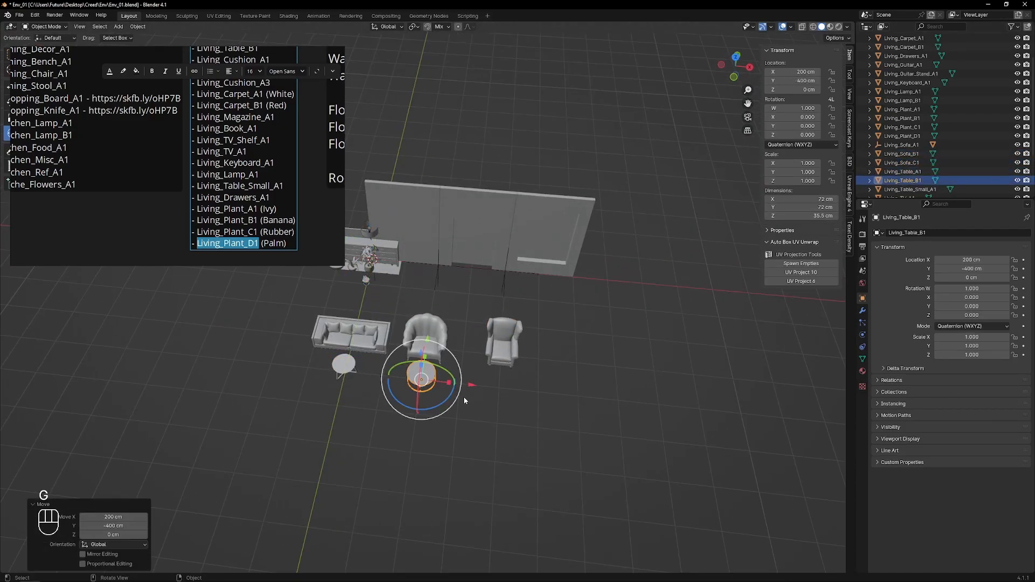
- Move Living_Table_Small_A1 across the floor to stand in front of the wing armchair
left_click(910, 189)
key("g")
key("shift+z")
left_click(420, 311)
- Move Living_TV_Stand_A1 along the floor to Y -500 cm, in front of the long sofa
middle_click_drag(420, 311, 448, 293)
scroll(900, 141, "down", 3)
left_click(902, 155)
key("g")
key("shift+z")
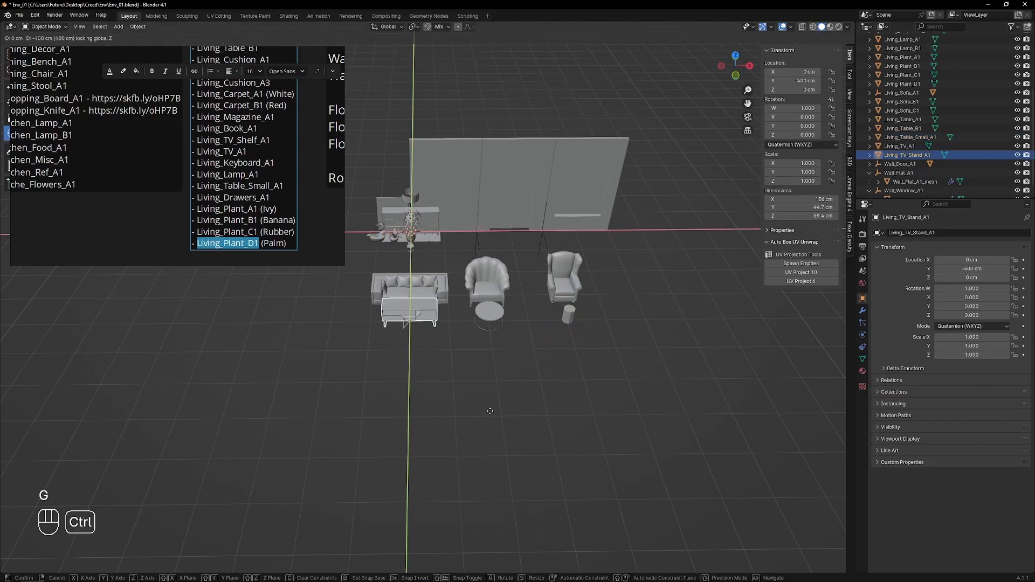
left_click(490, 411)
- Move Living_TV_A1 to Y -500 cm, at the TV stand
left_click(899, 146)
key("g")
key("shift+z")
left_click(419, 418)
- Scale the TV to 0.5 and raise it onto the TV stand
middle_click_drag(419, 418, 440, 400)
left_click(479, 303)
left_click(479, 303)
key("s")
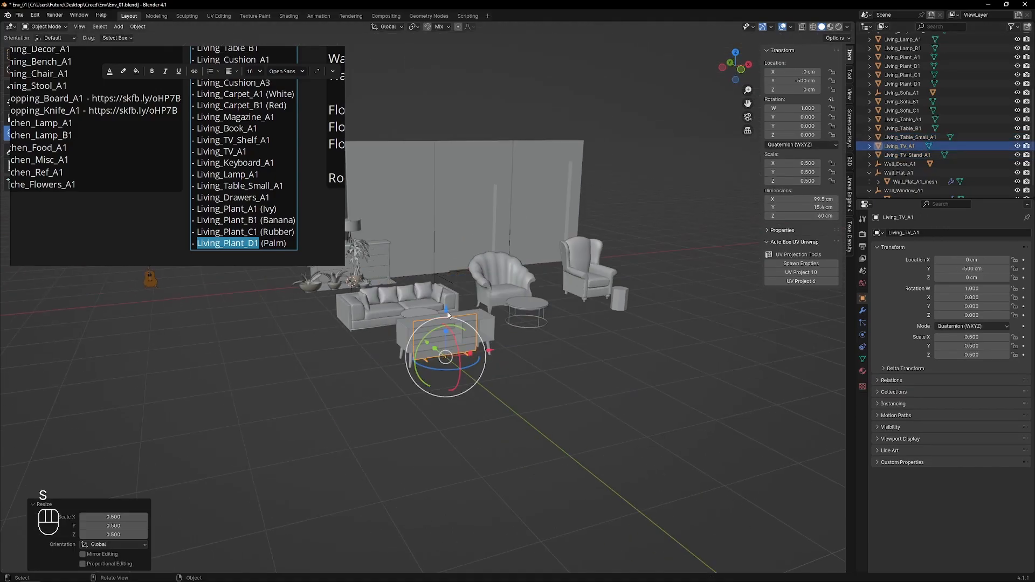
left_click_drag(447, 304, 447, 265)
- Apply rotation and scale to the TV and TV stand and set their rotation mode to XYZ Euler
middle_click_drag(443, 351, 370, 394)
key("ctrl+a")
left_click(782, 176)
middle_click_drag(334, 340, 293, 348)
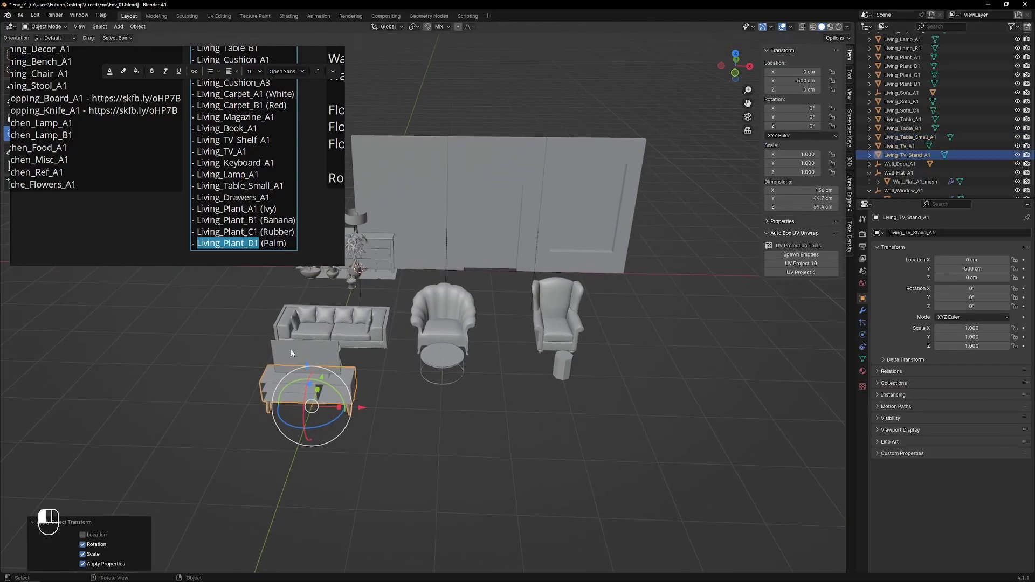
left_click(290, 349)
- Move Living_Drawers_A1 along the floor to X 200 cm, Y -500 cm
middle_click_drag(574, 341, 620, 339)
left_click(377, 242)
middle_click_drag(464, 318, 516, 318, "shift")
key("g")
key("shift+z")
left_click(633, 478)
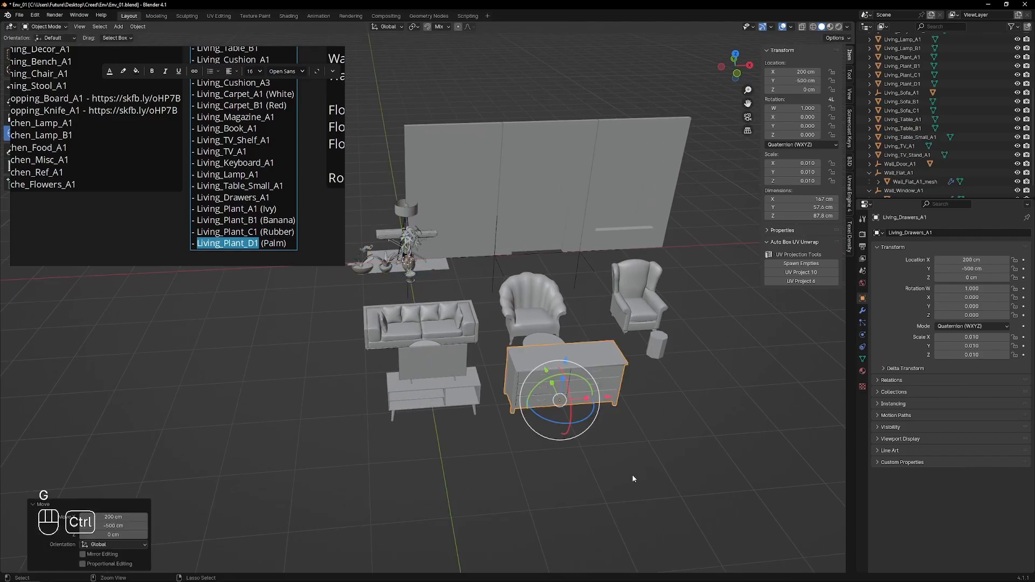
- Move the keyboard on its stand out of the pile to stand beside the drawers
middle_click_drag(633, 478, 601, 468)
left_click(673, 381)
middle_click_drag(434, 295, 509, 275)
left_click_drag(509, 273, 413, 354)
middle_click_drag(389, 345, 314, 319)
left_click(691, 360)
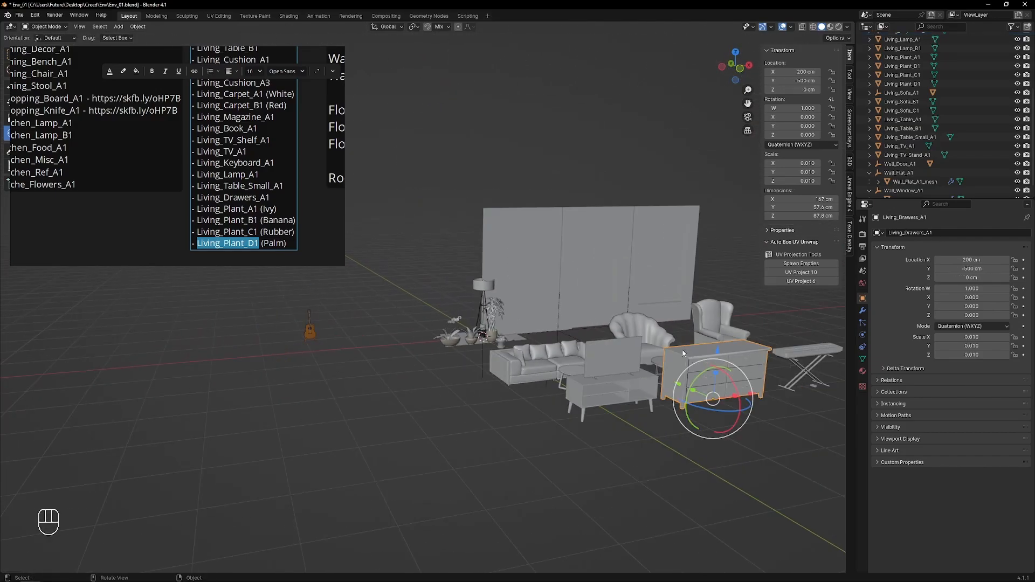
middle_click_drag(680, 353, 667, 384)
- Move the four potted plants into a spaced row in front of the TV stand and drawers
left_click(325, 303)
left_click(457, 312)
middle_click_drag(457, 312, 398, 229, "shift")
key("g")
left_click(512, 515, "ctrl")
left_click(593, 452, "ctrl")
left_click(437, 264)
left_click(718, 477, "ctrl")
left_click(462, 276)
key("g")
left_click(716, 416, "ctrl")
- Move the tripod floor lamp beside the wing armchair and select Living_Lamp_A1
left_click(380, 189)
key("g")
left_click(647, 235, "ctrl")
left_click(399, 212)
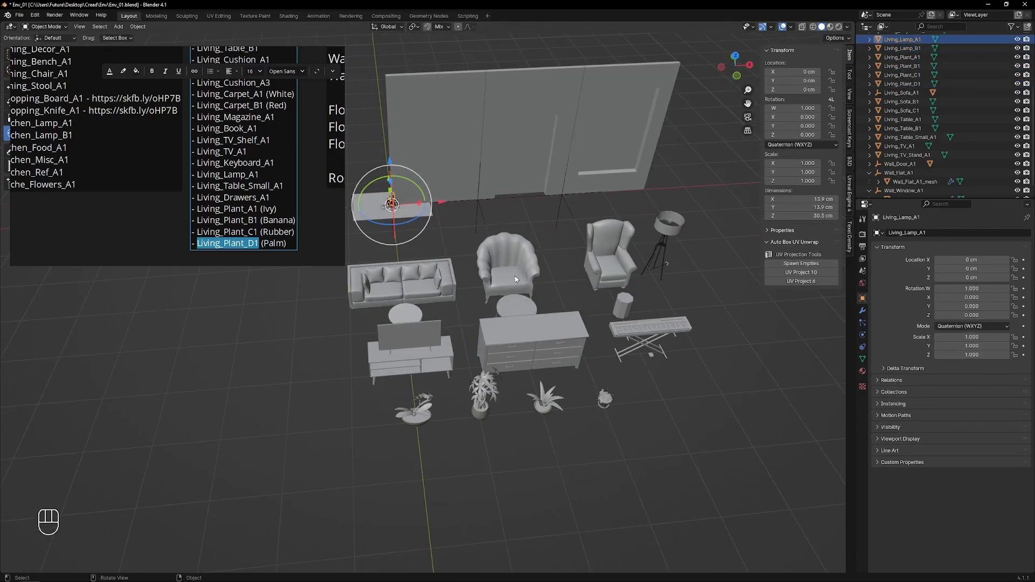
- Place Living_Lamp_A1 on top of the small side table beside the wing armchair
key("g")
left_click(636, 302, "ctrl")
middle_click_drag(636, 302, 609, 307, "shift")
left_click_drag(609, 275, 610, 258, "ctrl")
scroll(539, 285, "up", 5)
middle_click_drag(372, 288, 492, 271)
- Resize the table lamp to suit the side table and apply its scale
key("s")
left_click(558, 251)
key("ctrl+a")
left_click(558, 257)
middle_click_drag(556, 264, 379, 349)
- Move Living_Carpet_B1 in front of the plant row, to X 0 cm, Y -700 cm
left_click(358, 299)
key("g")
left_click(493, 143, "ctrl")
middle_click_drag(372, 156, 609, 151, "shift")
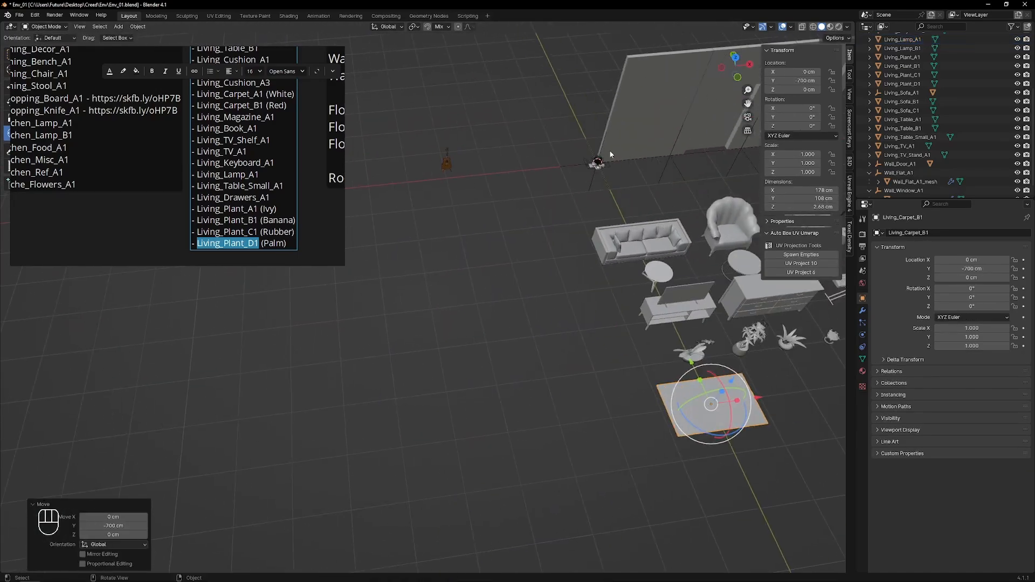
- Move Living_Carpet_A1 beside the other carpet, to X 200 cm, Y -700 cm
scroll(610, 154, "down", 4)
scroll(892, 73, "up", 4)
left_click(893, 72)
scroll(517, 270, "up", 4)
middle_click_drag(420, 247, 372, 237, "shift")
key("g")
left_click(525, 454, "ctrl")
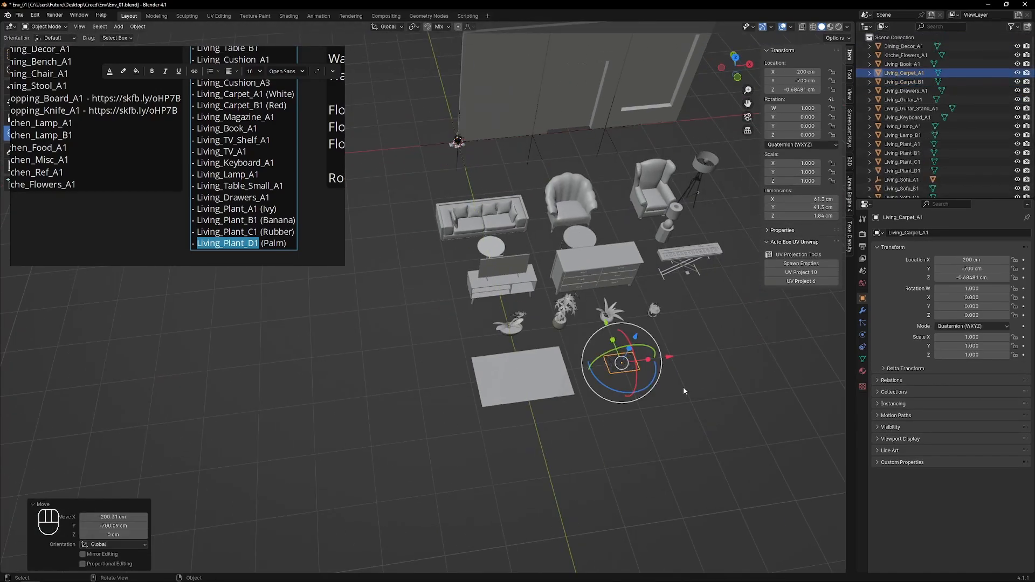
- Scale Living_Carpet_A1 up by 3 and again by 2, and shift it clear of Living_Carpet_B1
key("s")
key("3")
left_click(682, 388)
middle_click_drag(670, 389, 464, 325, "shift")
scroll(464, 324, "up", 4)
middle_click_drag(464, 324, 496, 255)
key("s")
key("2")
left_click(496, 255)
key("g")
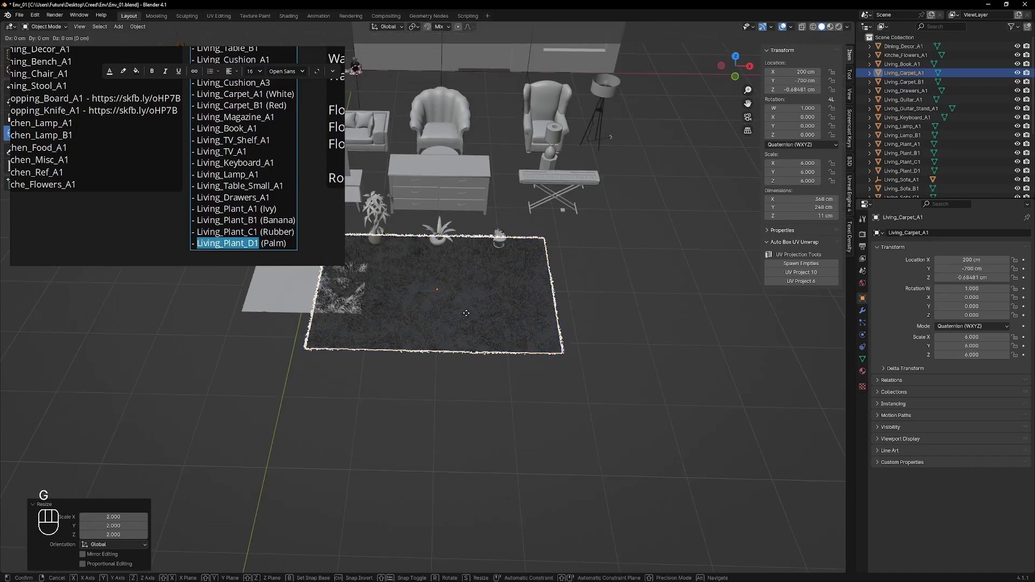
left_click(566, 256, "ctrl")
- Flatten Living_Carpet_A1 with a Z scale of 0.5 and apply its scale
middle_click_drag(566, 377, 561, 296)
key("s")
key("z")
key("period")
key("5")
left_click(559, 303)
key("ctrl+a")
left_click(558, 304)
- Move Living_Book_A1 along the floor to the round coffee table at X 0 cm, Y -400 cm
scroll(413, 301, "up", 8)
left_click(411, 300)
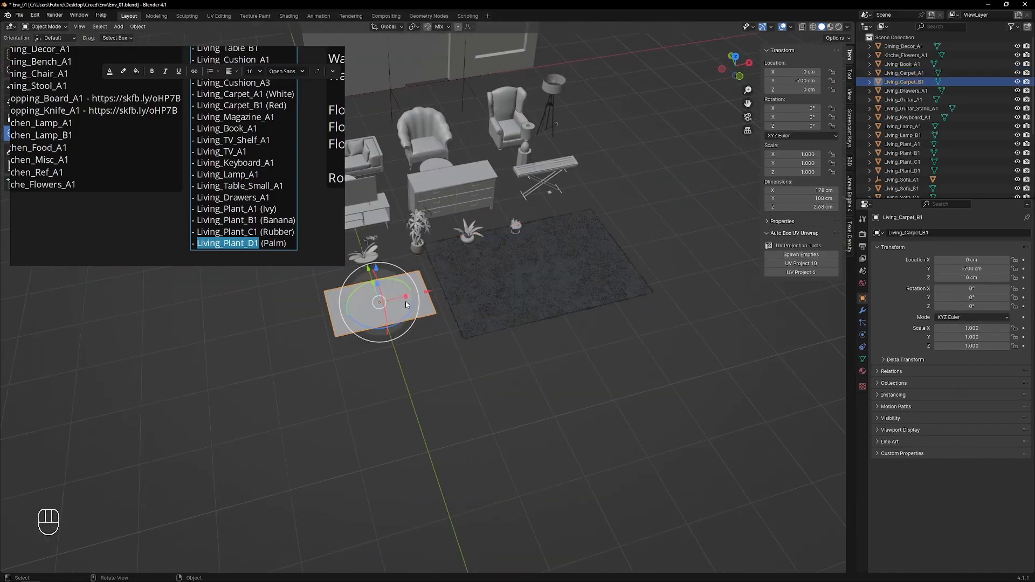
middle_click_drag(372, 162, 411, 236, "shift")
scroll(397, 178, "up", 4)
left_click(397, 178)
scroll(398, 179, "down", 3)
middle_click_drag(491, 244, 474, 263, "shift")
key("g")
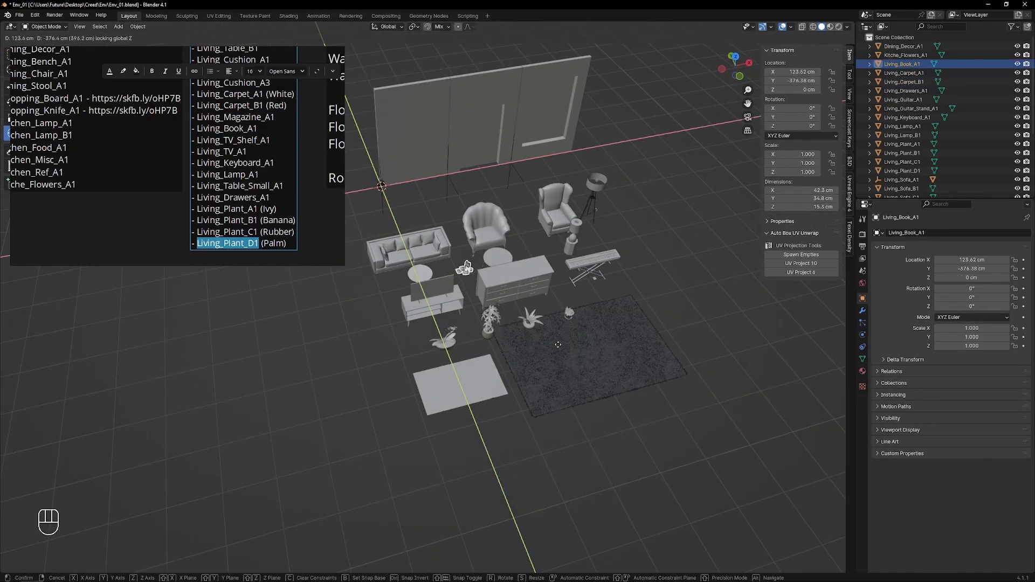
left_click(378, 288, "ctrl")
scroll(404, 339, "down", 5)
key("g")
key("shift+z")
left_click(417, 257, "ctrl")
- Raise Living_Book_A1 to Z 38.5 cm so the books rest on the coffee table's top
scroll(417, 256, "up", 6)
key("g")
key("z")
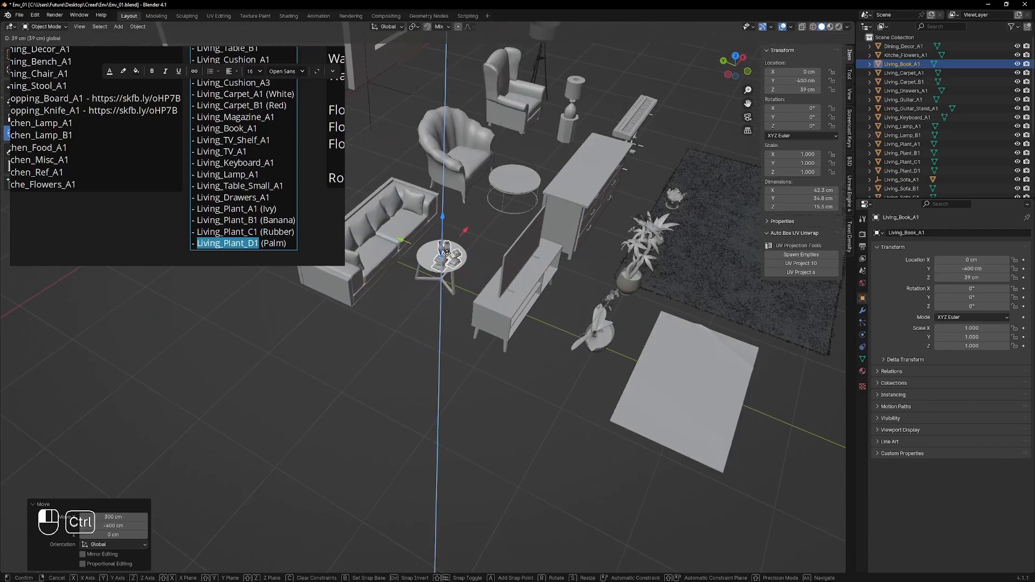
left_click(456, 242, "ctrl")
- Separate the front-left pair of stacked books from Living_Book_A1 into its own object
scroll(451, 245, "up", 5)
scroll(408, 310, "up", 5)
middle_click_drag(408, 310, 469, 264)
scroll(216, 162, "down", 5)
scroll(178, 161, "up", 3)
middle_click_drag(389, 329, 420, 309)
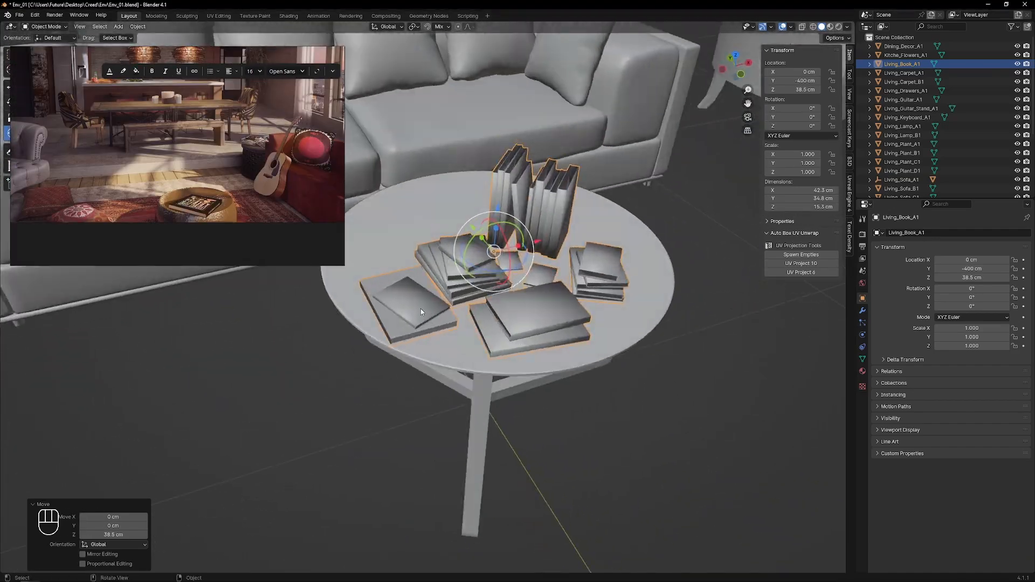
key("Tab")
left_click(421, 303)
key("l")
key("l")
key("p")
left_click(442, 214)
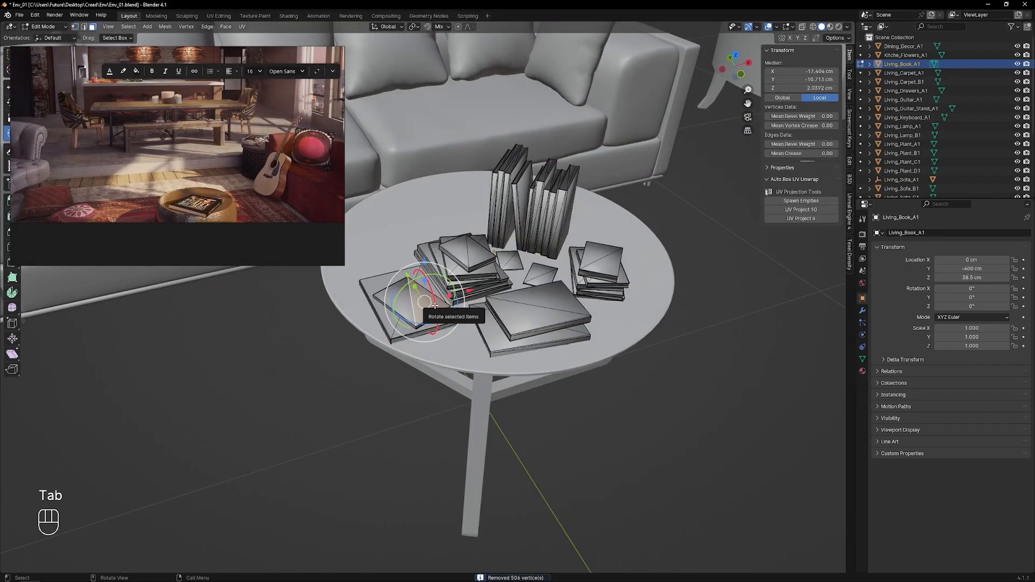
- Separate the front-right pair of stacked books from Living_Book_A1 into another object
key("Tab")
middle_click_drag(407, 305, 539, 269)
key("Tab")
key("Tab")
key("Tab")
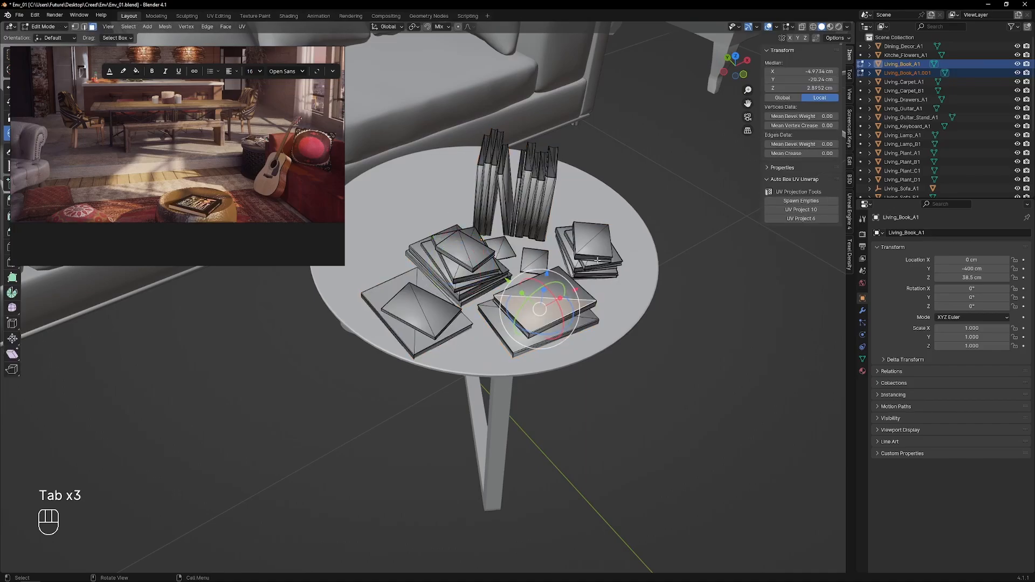
key("l")
key("l")
key("p")
left_click(534, 297)
- Delete the remaining Living_Book_A1 mesh, keeping only the two separated book pairs on the table
key("Tab")
left_click(552, 205)
key("x")
left_click(596, 171)
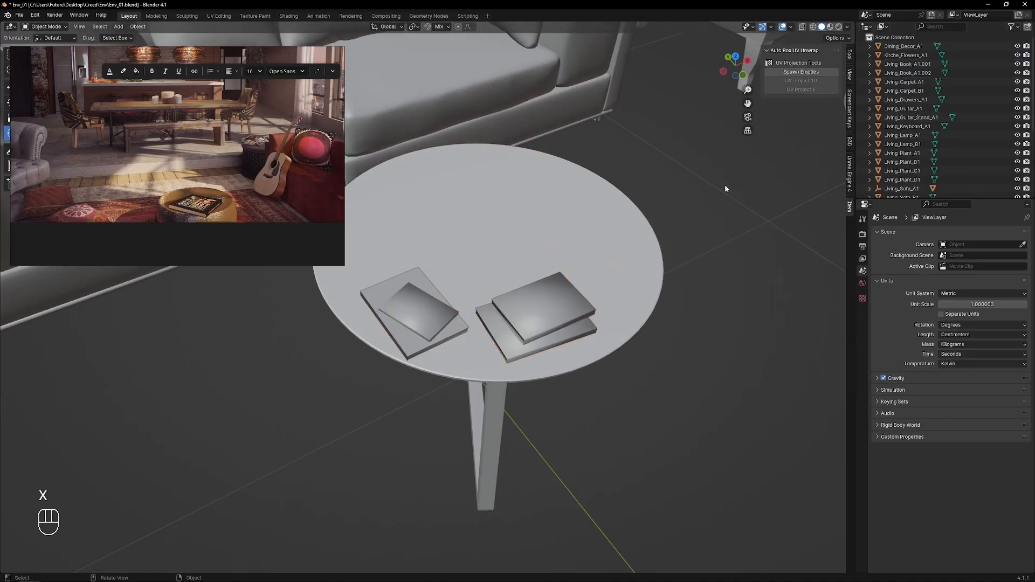
- Rename the front-right book pair as Living_Book_A1
left_click(540, 312)
key("shift+s")
left_click(448, 353)
double_click(923, 72)
- Rename the front-left book pair as Living_Magazine_A1, copied from the asset list, and move its origin to the books themselves
double_click(909, 73)
scroll(226, 197, "down", 5)
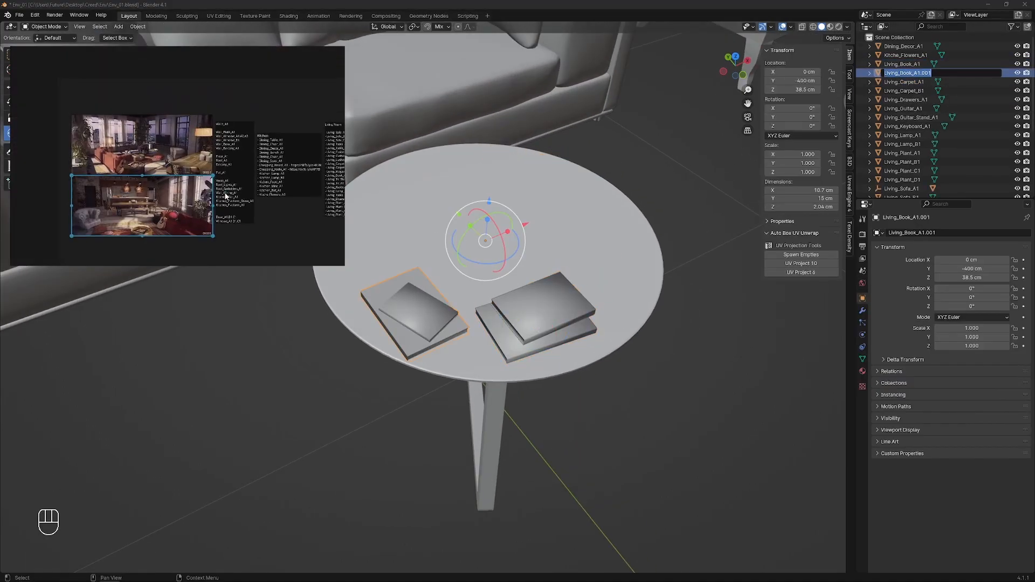
scroll(254, 203, "up", 5)
middle_click_drag(33, 181, 85, 184)
double_click(289, 166)
left_click(911, 73)
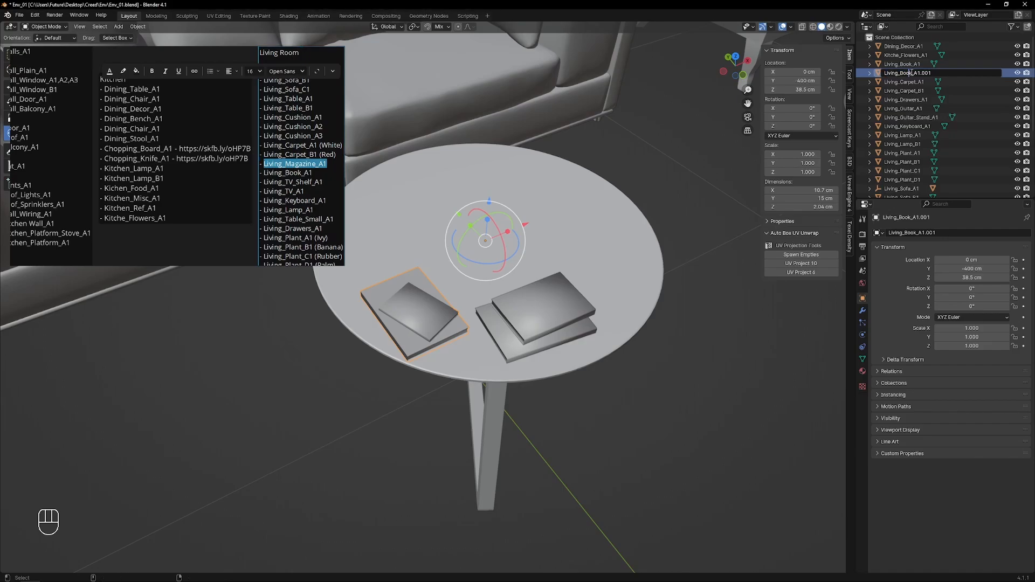
key("shift+s")
left_click(454, 352)
- Isolate Living_Magazine_A1 in wireframe and thin its lower book with a Z scale of 0.3
mouse_move(454, 345)
middle_mouse_down()
mouse_move(418, 185)
mouse_move(487, 282)
middle_mouse_up()
key("Tab")
key("z")
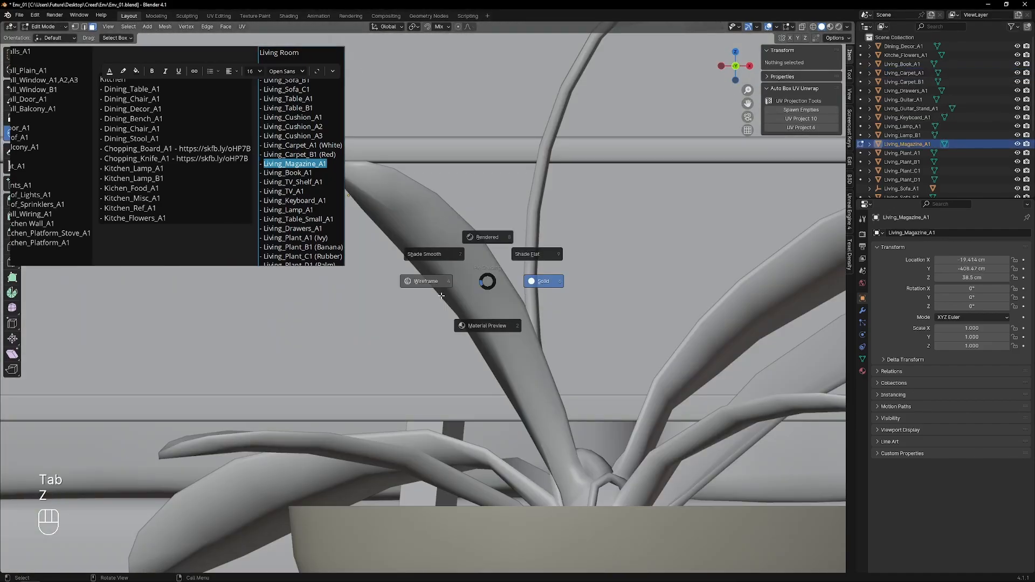
left_click(442, 282)
key("KP_Divide")
left_click_drag(700, 353, 210, 302)
key("ctrl+z")
key("l")
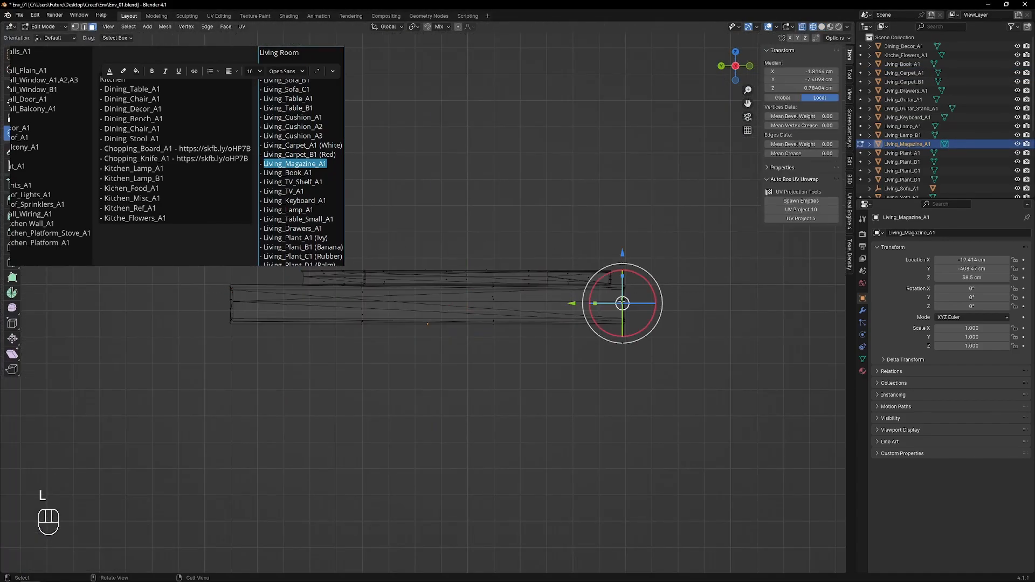
key("l")
key("s")
key("z")
key("period")
key("3")
key("Return")
- Stack two copies of the thinned magazine above it, turning the first copy slightly about Z
key("shift+d")
key("z")
left_click(572, 341)
key("r")
key("z")
left_click(573, 356)
key("shift+d")
key("z")
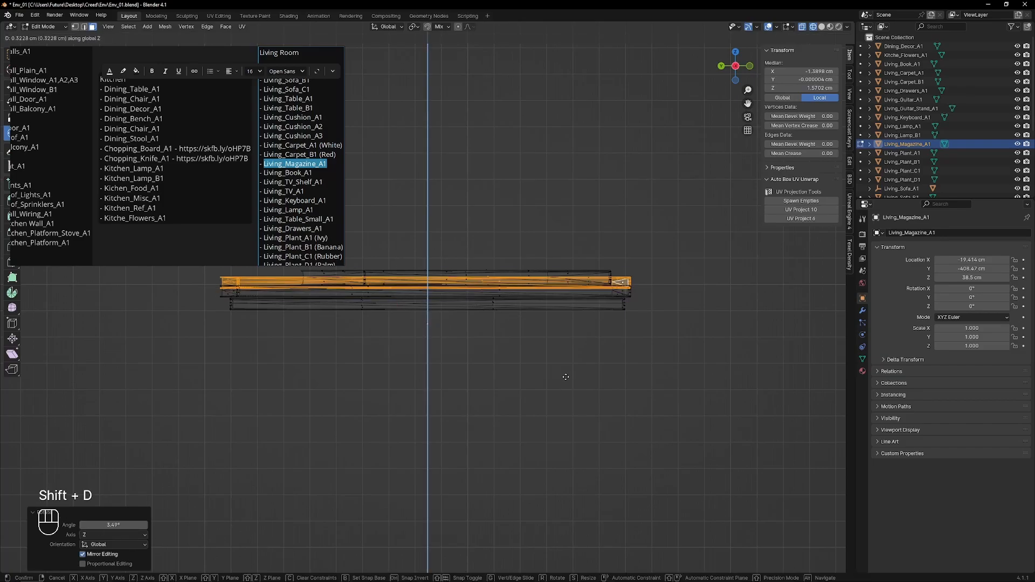
key("z")
left_click(571, 377)
- Delete the original small upper book from Living_Magazine_A1 and return to solid shading
key("l")
key("x")
key("Tab")
key("z")
left_click(486, 334)
middle_click_drag(485, 334, 399, 394)
- Adjust the placement of one magazine within the stack and leave the isolated view
key("Tab")
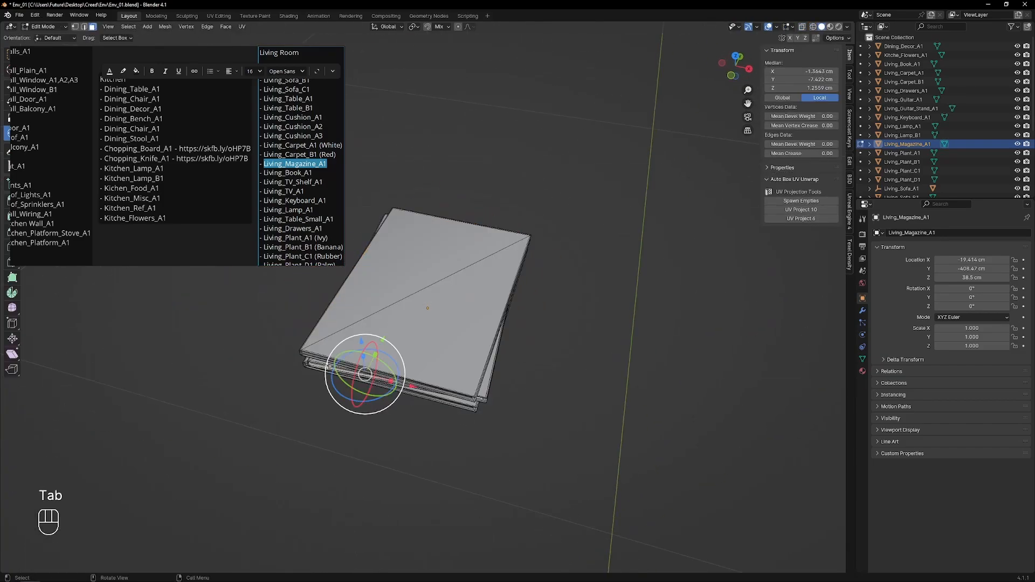
key("l")
left_click_drag(452, 309, 437, 307)
key("Tab")
middle_click_drag(453, 302, 474, 302)
key("KP_Divide")
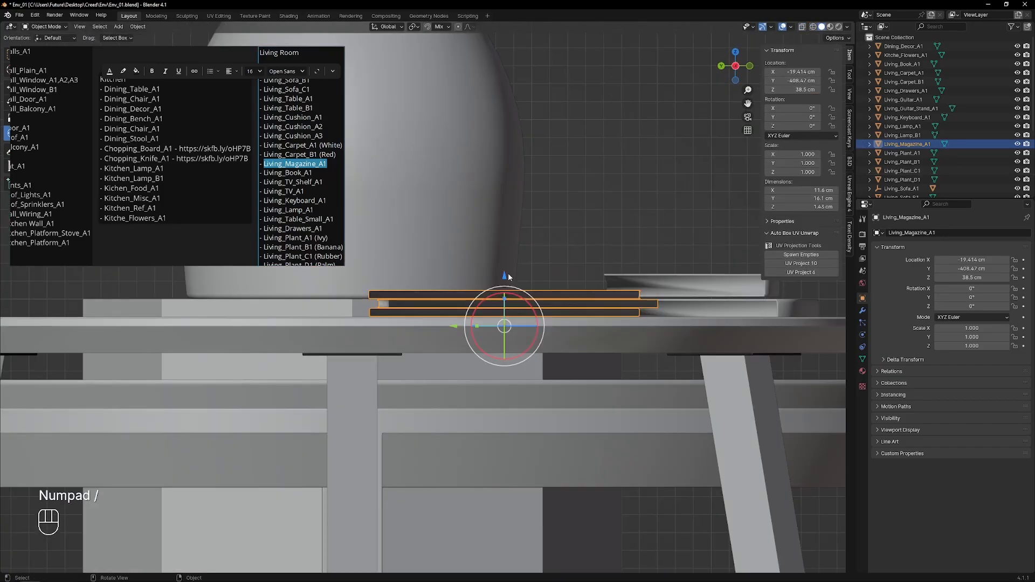
- Add a Weighted Normal modifier to both Living_Magazine_A1 and Living_Book_A1
middle_click_drag(501, 270, 517, 388)
left_click(862, 310)
left_click(928, 233)
left_click(842, 300)
left_click(465, 397)
left_click(927, 233)
left_click(842, 300)
- Enable Keep Sharp in the Weighted Normal modifiers of Living_Magazine_A1 and Living_Book_A1
middle_click_drag(539, 345, 485, 238)
left_click(423, 312)
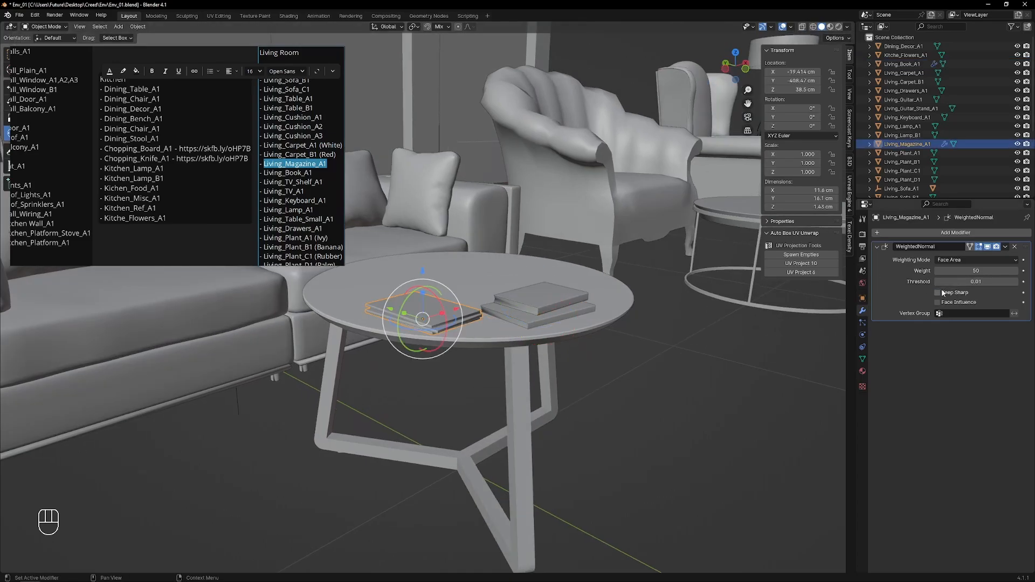
left_click(941, 293)
left_click(506, 303)
middle_click_drag(518, 308, 531, 350)
left_click(938, 293)
left_click(421, 326)
scroll(458, 345, "down", 8)
middle_click_drag(432, 335, 472, 378)
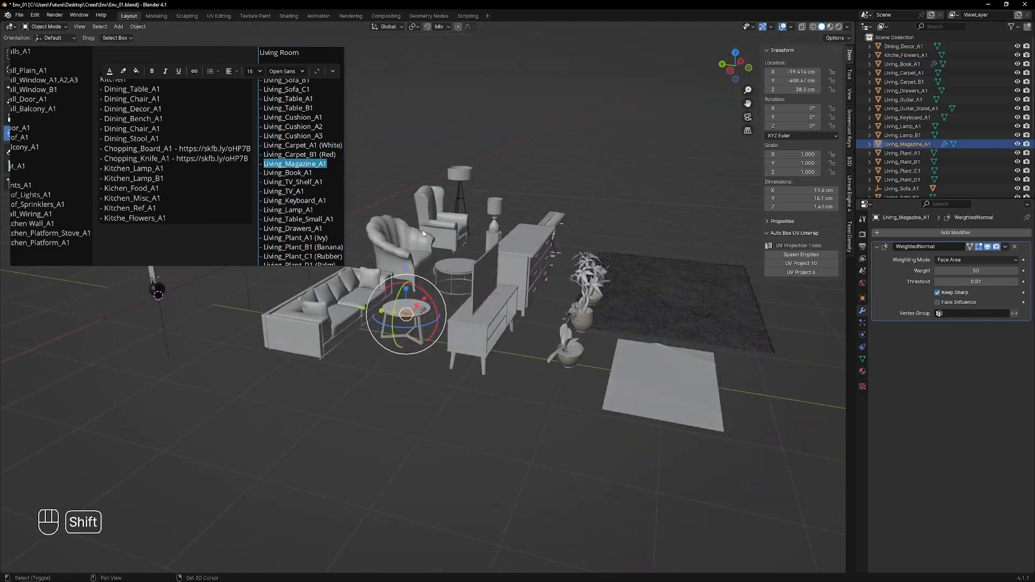
- Reposition living-room props within the spaced furniture layout
middle_click_drag(269, 302, 442, 355, "shift")
left_click(328, 340)
left_click(604, 360)
middle_click_drag(603, 360, 555, 394)
scroll(604, 388, "up", 3)
left_click_drag(650, 432, 725, 381)
left_click(381, 283)
key("g")
left_click(747, 400)
middle_click_drag(647, 372, 636, 367)
scroll(593, 366, "down", 4)
- Clear the location of the guitar and its stand, and move them on the ground plane beside the keyboard
left_click_drag(223, 288, 272, 345)
left_click_drag(239, 307, 301, 423)
key("alt+g")
middle_click_drag(465, 450, 418, 458)
key("g")
key("shift+z")
right_click(538, 334)
middle_click_drag(588, 340, 526, 349)
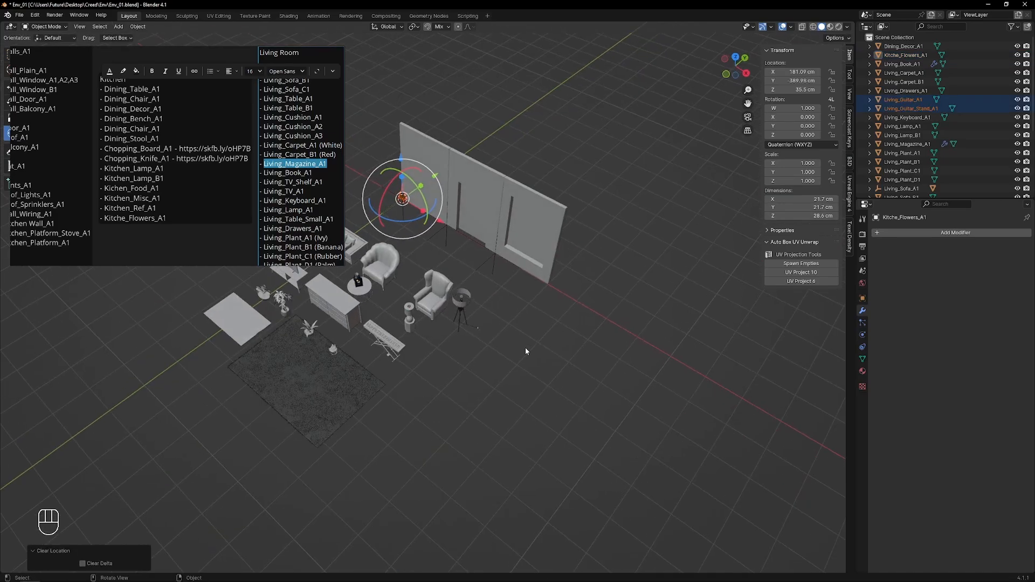
key("g")
left_click(525, 431)
- Enlarge the guitar and its stand to fit beside the keyboard, and apply the scale
middle_click_drag(485, 432, 525, 381)
scroll(485, 391, "up", 4)
key("s")
key("2")
scroll(533, 355, "down", 4)
key("ctrl+z")
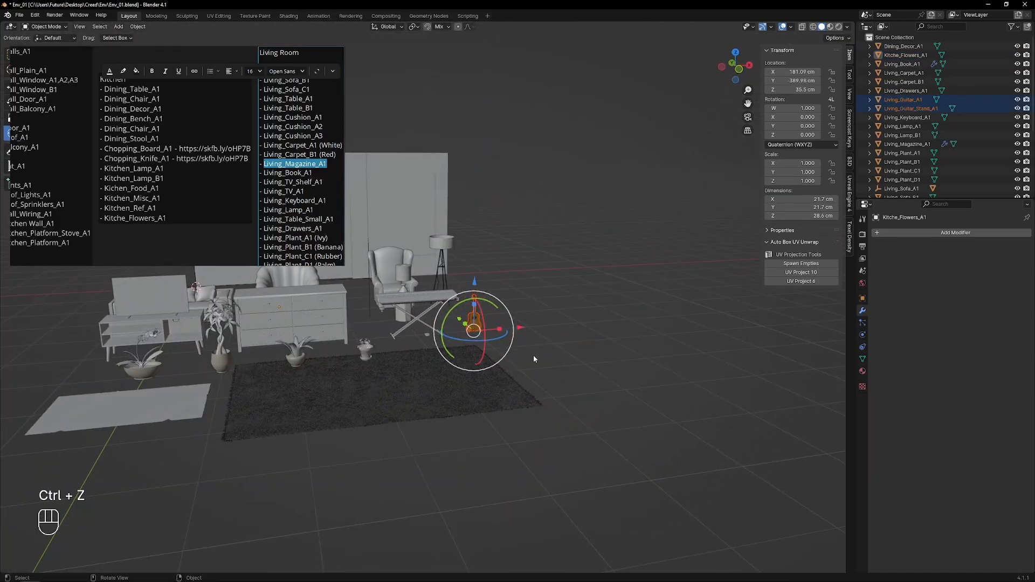
key("s")
scroll(532, 355, "up", 4)
key("ctrl+a")
left_click(532, 353)
- Select all the living-room props and move them into a new collection named Props
scroll(575, 282, "down", 5)
middle_click_drag(575, 281, 591, 303)
left_click_drag(389, 200, 695, 324, "shift")
left_click_drag(389, 345, 598, 410, "shift")
middle_click_drag(571, 327, 569, 303)
key("m")
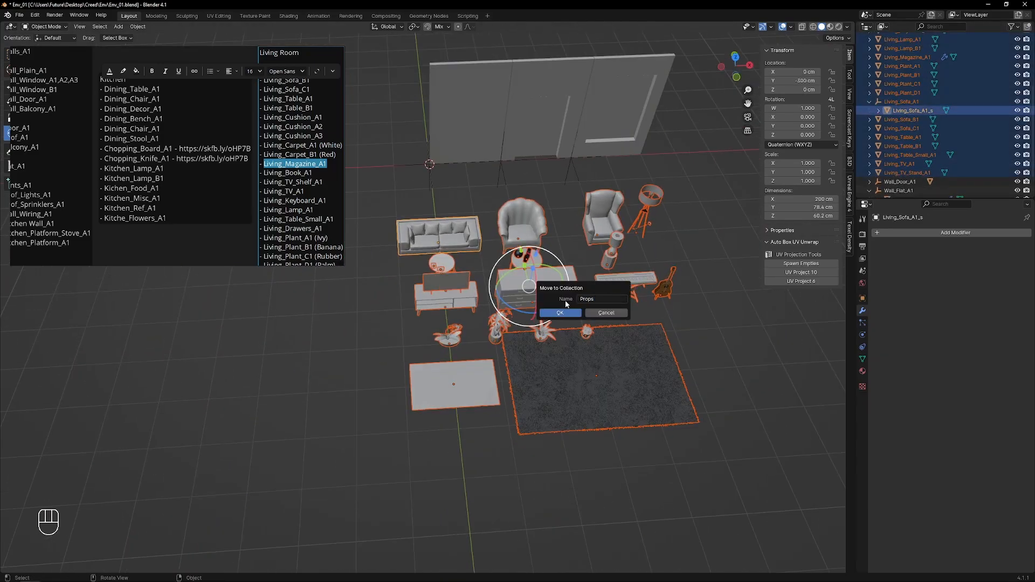
key("Return")
- Move Wall_Door_A1, Wall_Flat_A1 and Wall_Window_A1 with their meshes into a new collection named Env
left_click(869, 47)
left_click(901, 56)
left_click(911, 100, "shift")
key("m")
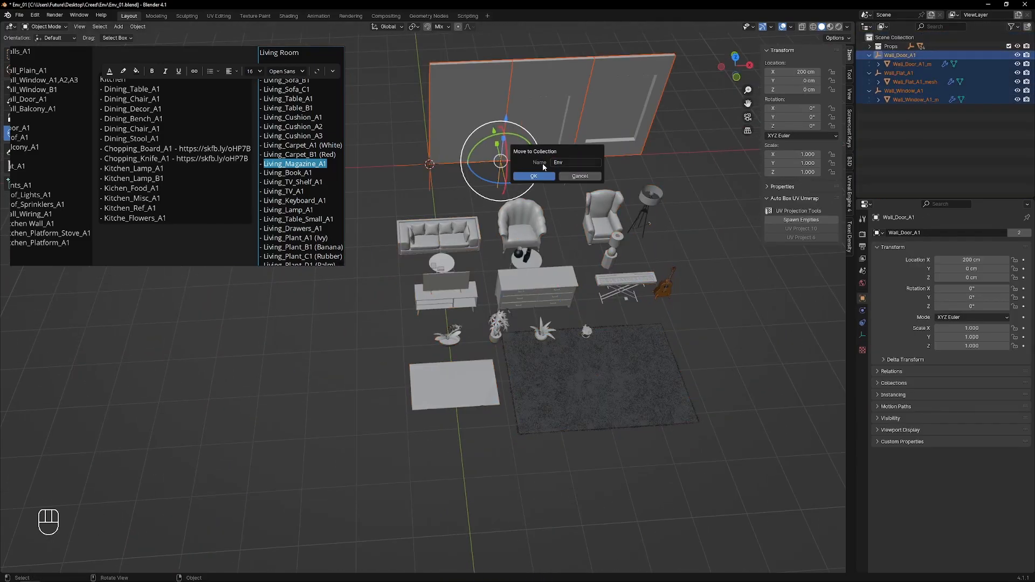
left_click(534, 176)
left_click(869, 48)
- Save the scene as a separate file named Props_01.blend in the Env folder
key("ctrl+s")
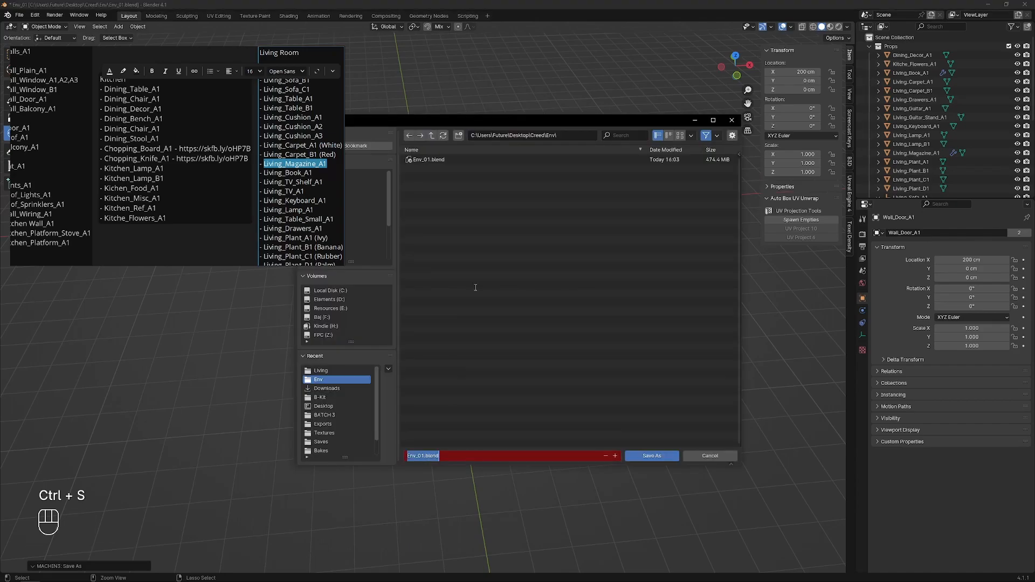
type("Props_0o1")
key("BackSpace")
key("BackSpace")
type("1")
key("Return")
key("Return")
- Delete the Env collection and its wall objects so that the file contains only the Props collection
left_click(869, 47)
left_click(891, 55)
left_click(911, 108, "shift")
key("x")
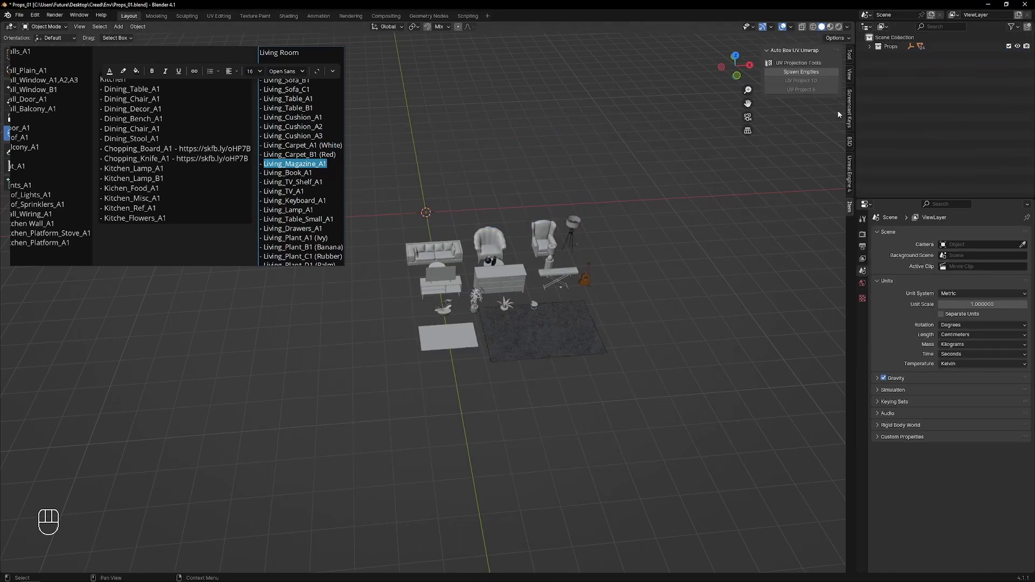
- Show the Unreal Engine export settings and rename Kitche_Flowers_A1 as Dining_Flowers_A1
left_click(849, 171)
left_click(869, 46)
left_click(910, 56)
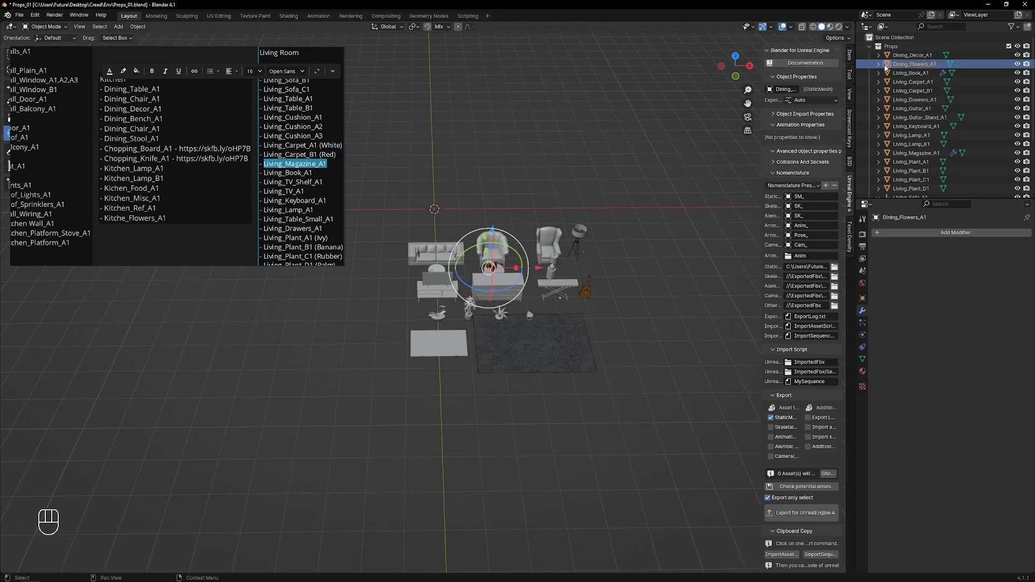
- Set the export type of all objects in the Props collection to Export recursive
left_click(912, 55)
left_click(813, 100)
left_click(811, 120, "alt")
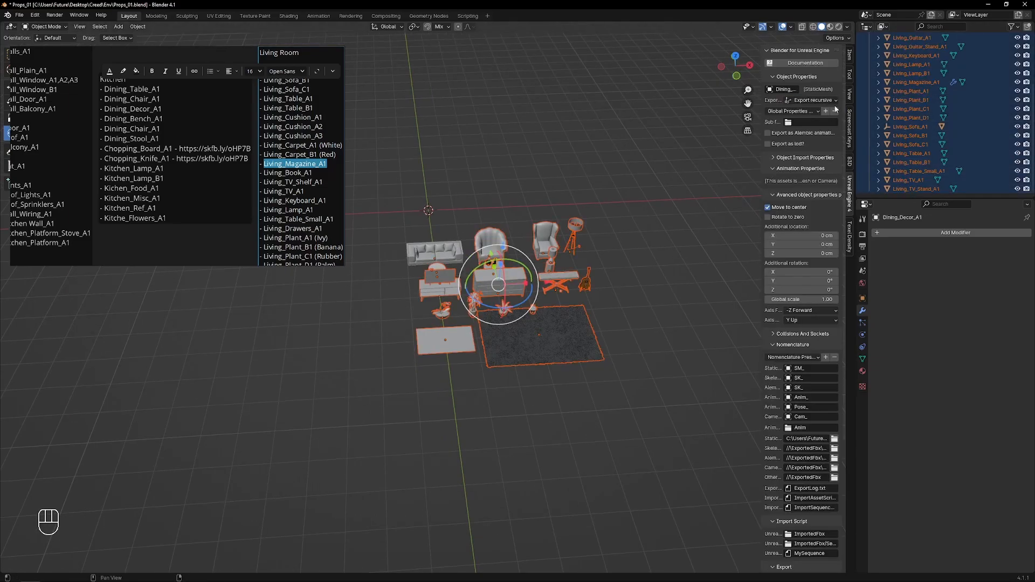
- Export the selected props for Unreal Engine into the chosen static mesh folder, and save the file
scroll(798, 269, "down", 7)
left_click(834, 282)
left_click(652, 456)
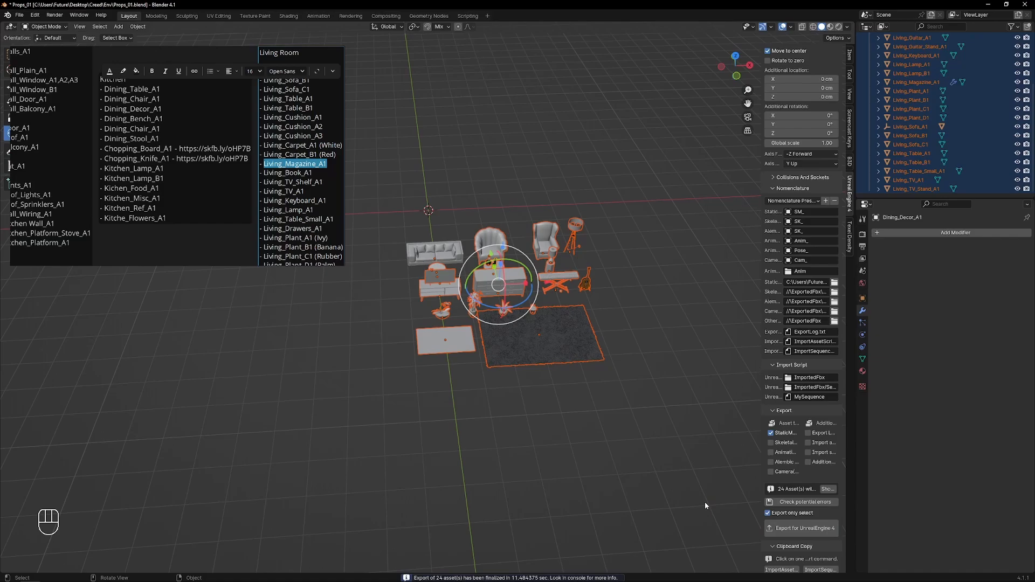
key("ctrl+s")
key("ctrl+s")
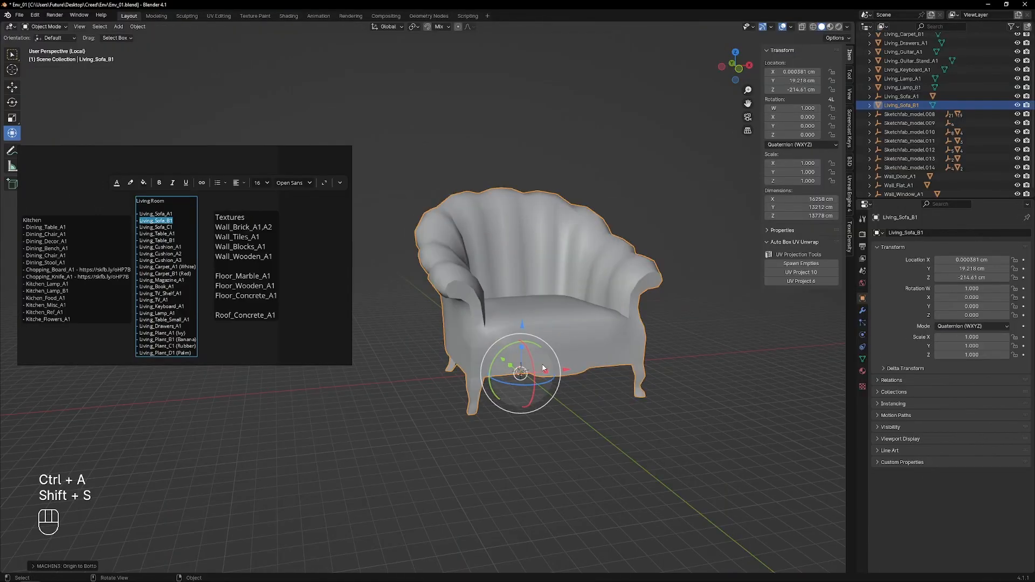
- Clear the location of Living_Sofa_B1 and set its rotation mode to XYZ Euler
key("alt+g")
mouse_move(575, 345)
middle_mouse_down()
mouse_move(628, 322)
mouse_move(596, 337)
mouse_move(569, 427)
mouse_move(571, 352)
middle_mouse_up()
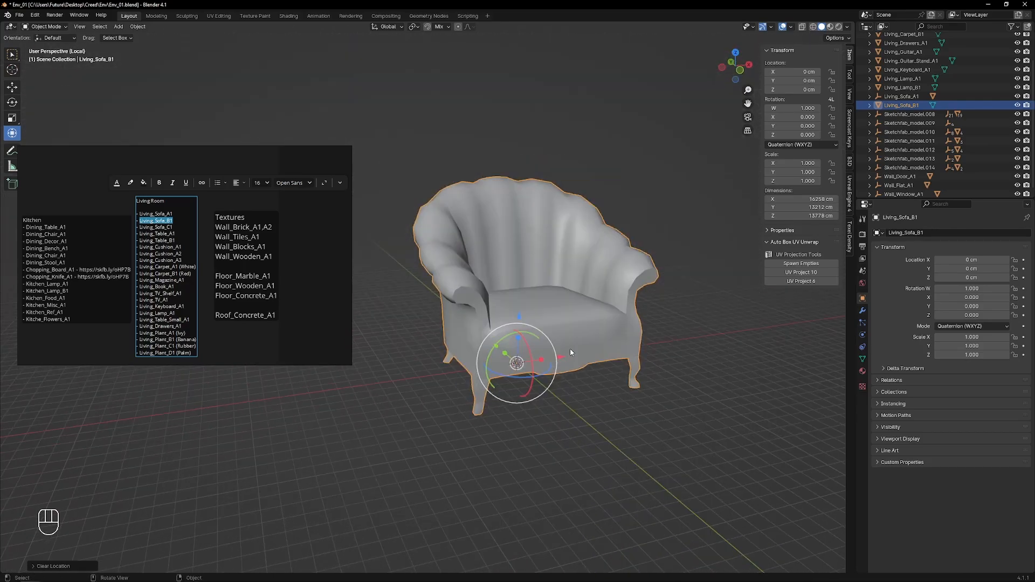
left_click(784, 145)
left_click(781, 177)
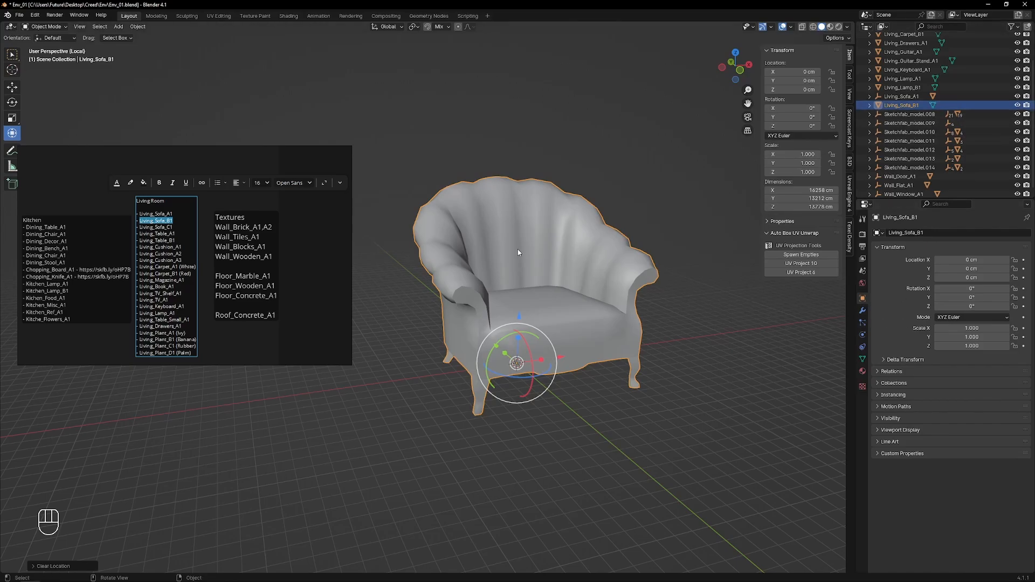
middle_click_drag(518, 252, 528, 262)
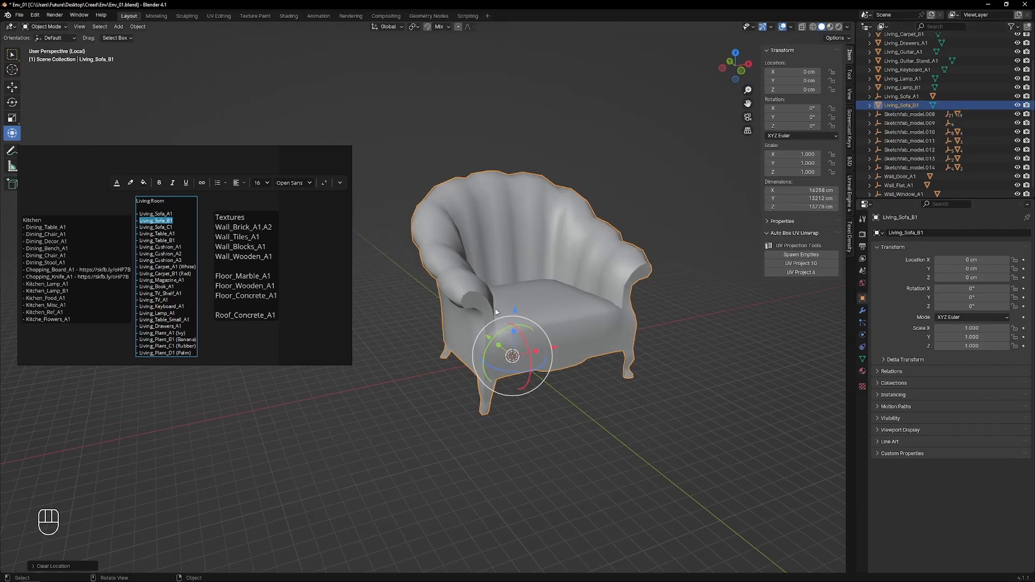
- Scale Living_Sofa_B1 by 0.01, apply the scale and check its seat height in Edit Mode
left_click(530, 295)
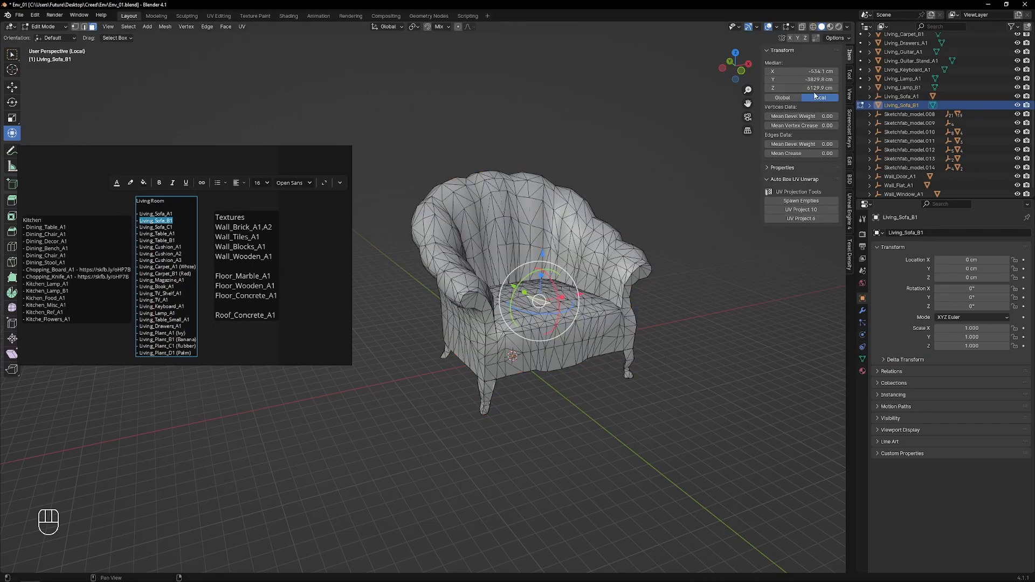
left_click(577, 264)
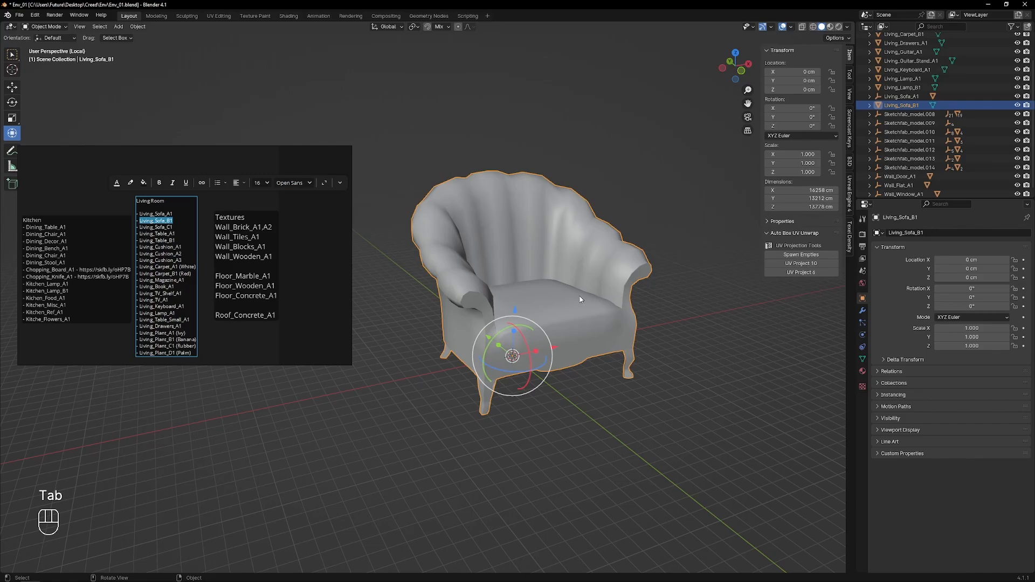
key("0")
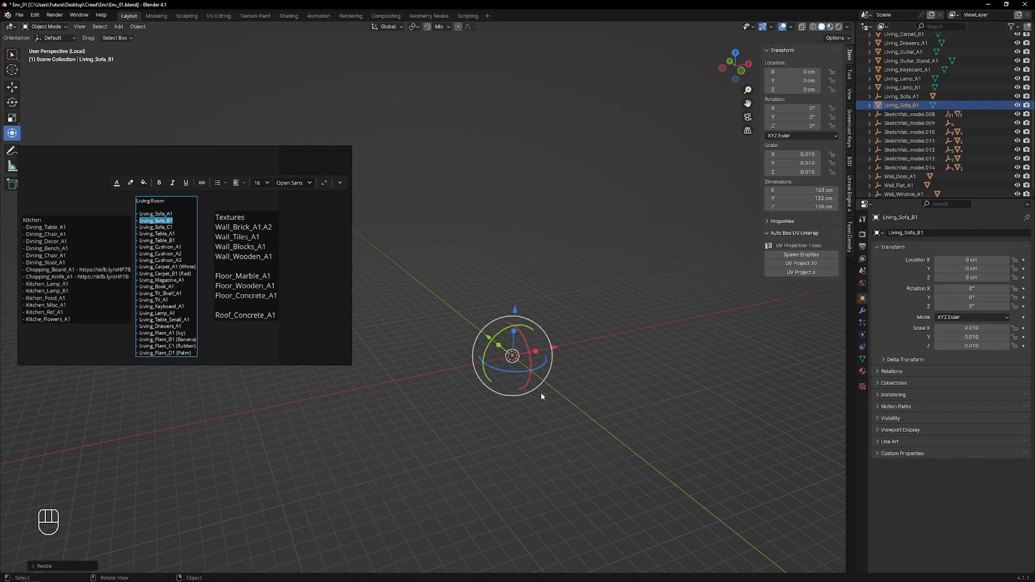
key("f")
key("Tab")
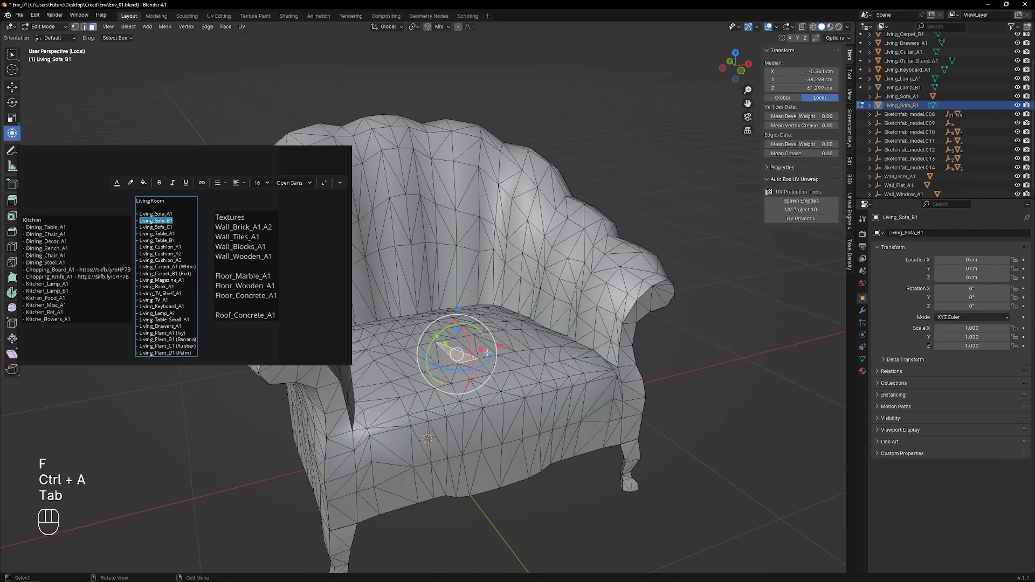
left_click(519, 310)
scroll(481, 335, "up", 6)
middle_click_drag(513, 334, 492, 336, "shift")
scroll(492, 336, "up", 1)
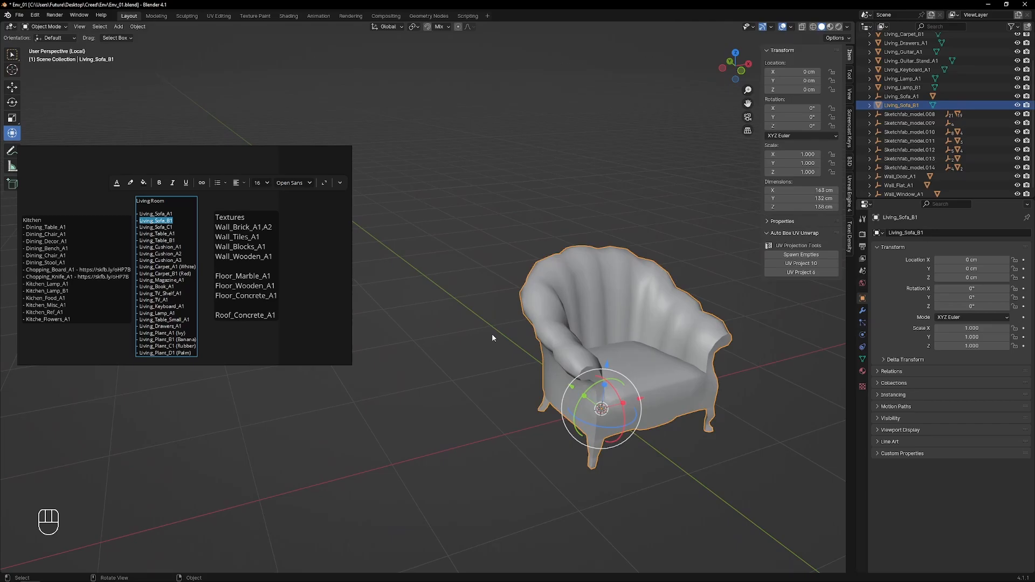
middle_click_drag(515, 336, 490, 328, "shift")
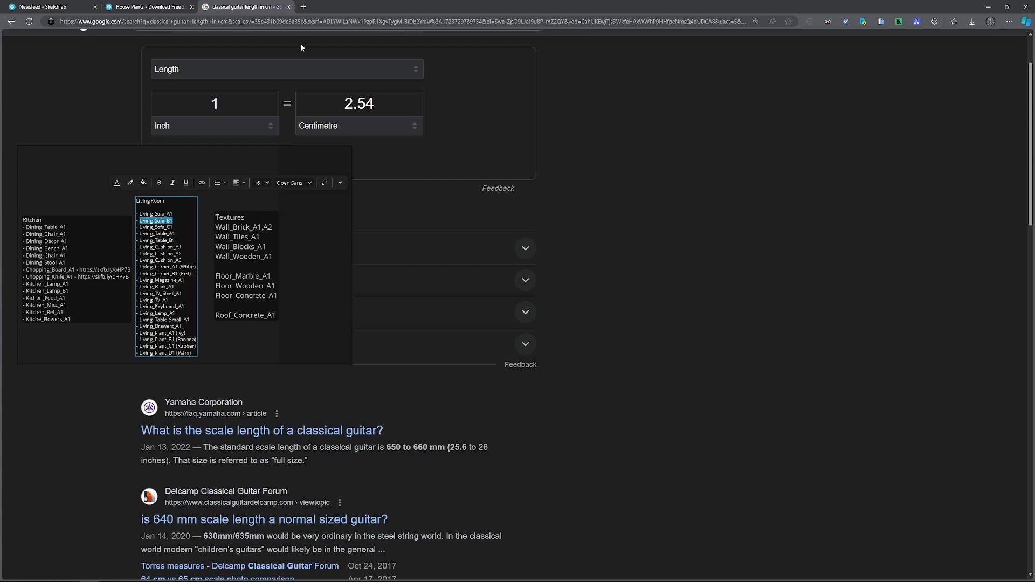
- Search the web for chair dimensions in the browser and open the IKEA STEFAN chair dimension drawing
left_click(319, 23)
type("ch")
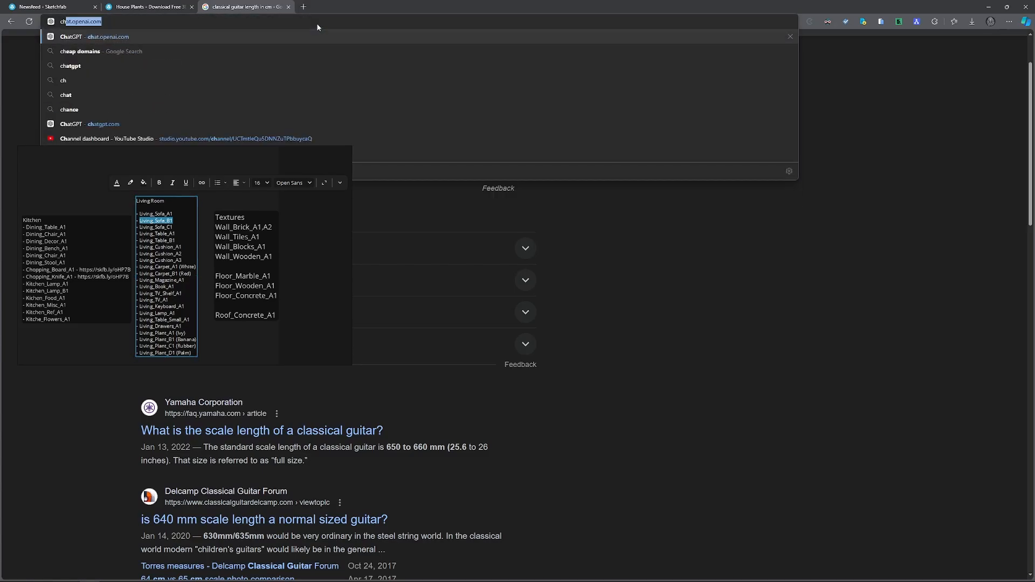
type("air dimentio")
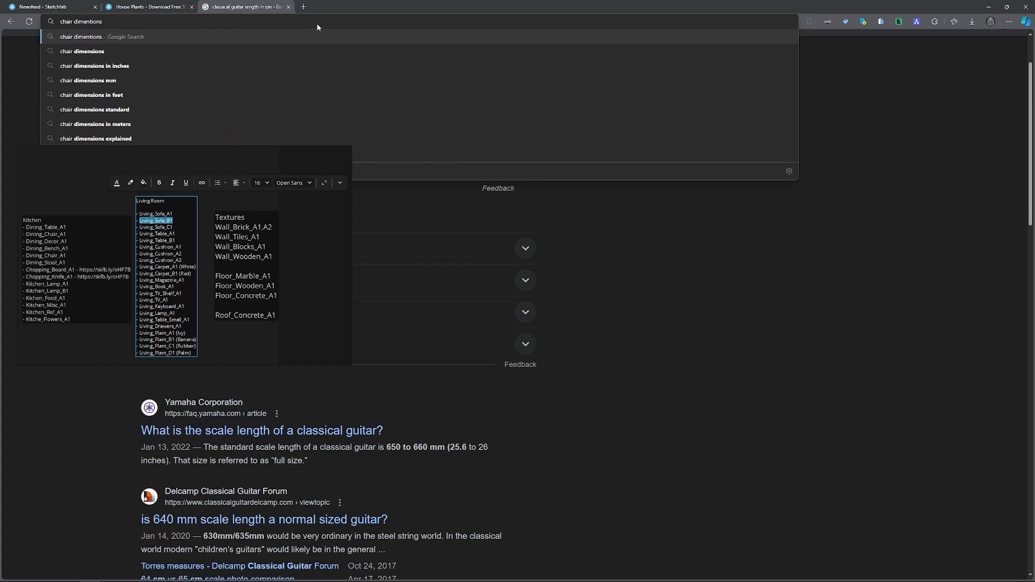
type("ns")
key("Return")
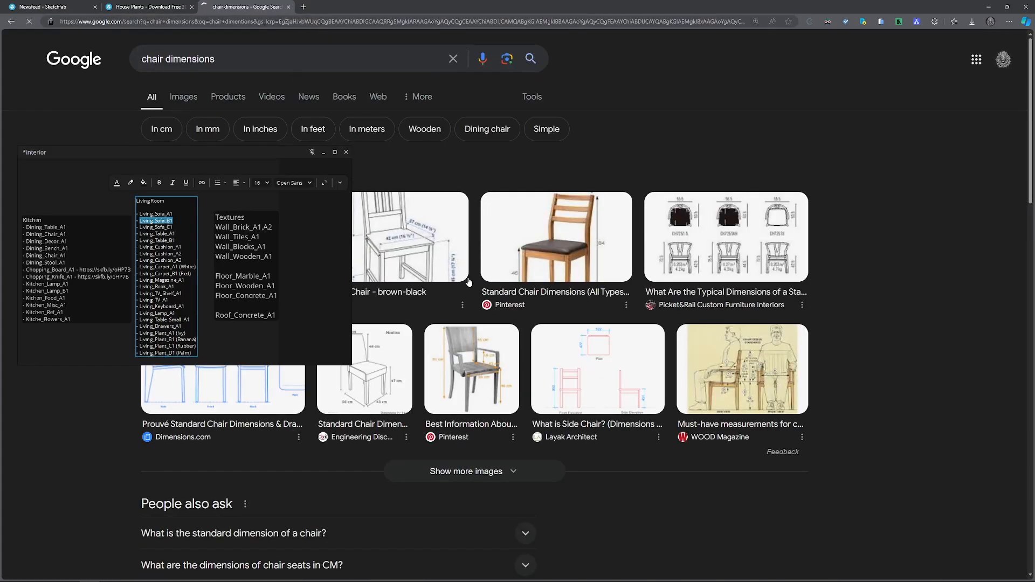
left_click(449, 266)
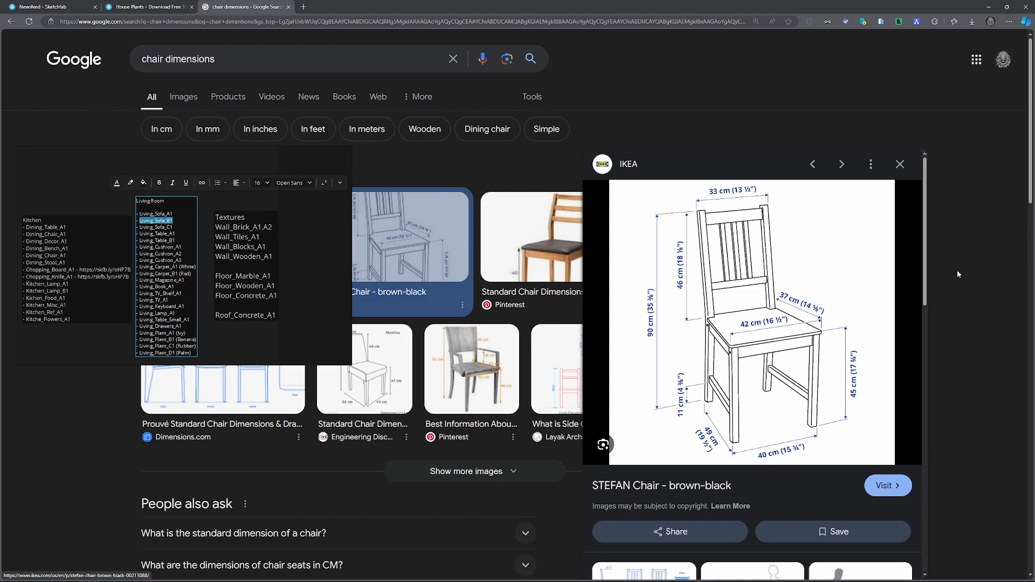
- Switch back to Blender, scale Living_Sofa_B1 by 0.9, apply the scale and check its seat height
key("alt+Tab")
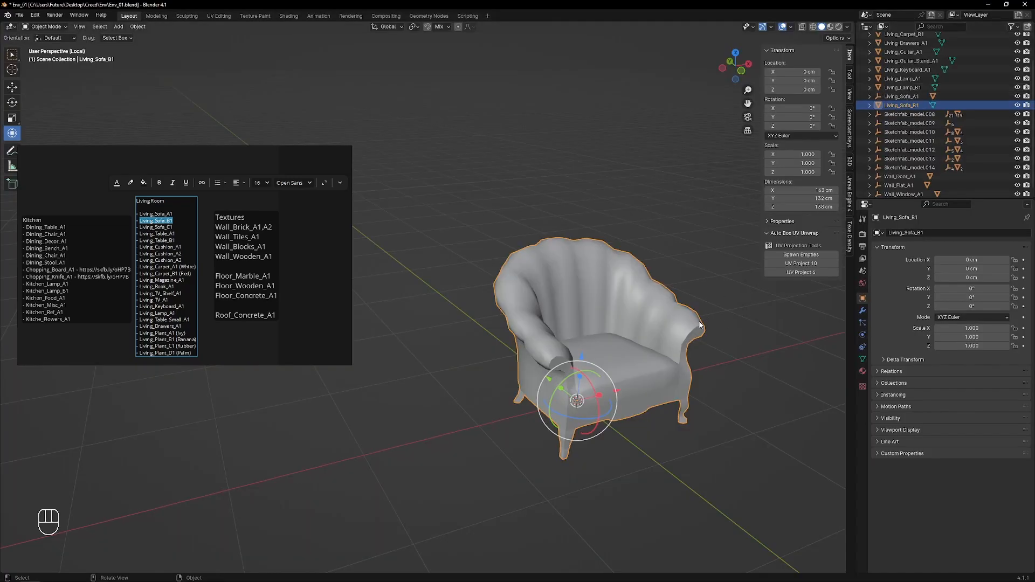
type("s.9")
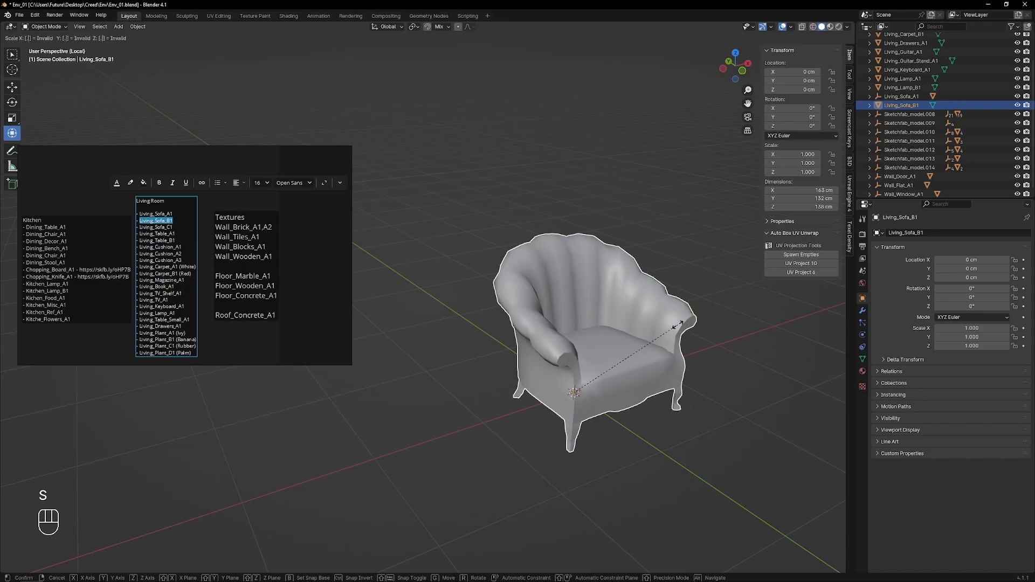
left_click(679, 326)
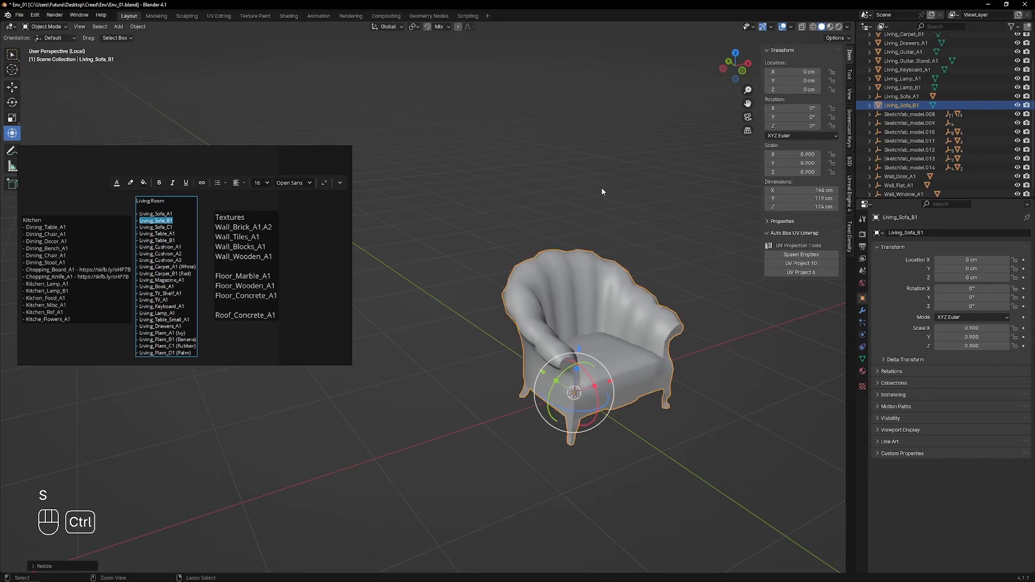
key("ctrl+a")
left_click(581, 263)
key("Tab")
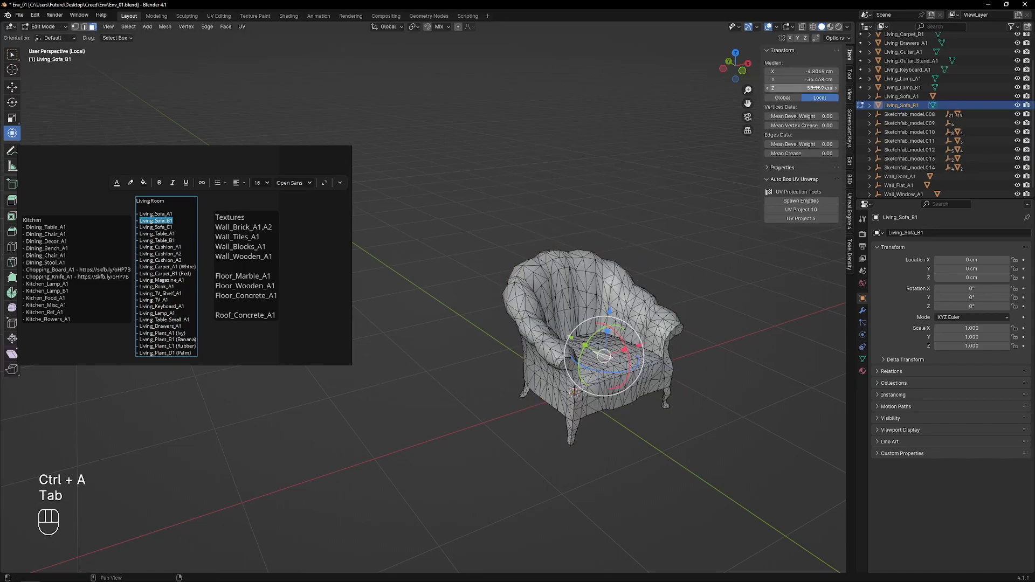
key("Tab")
- Scale Living_Sofa_B1 by a further 0.8, apply the scale and inspect its seat height and proportions
key("s")
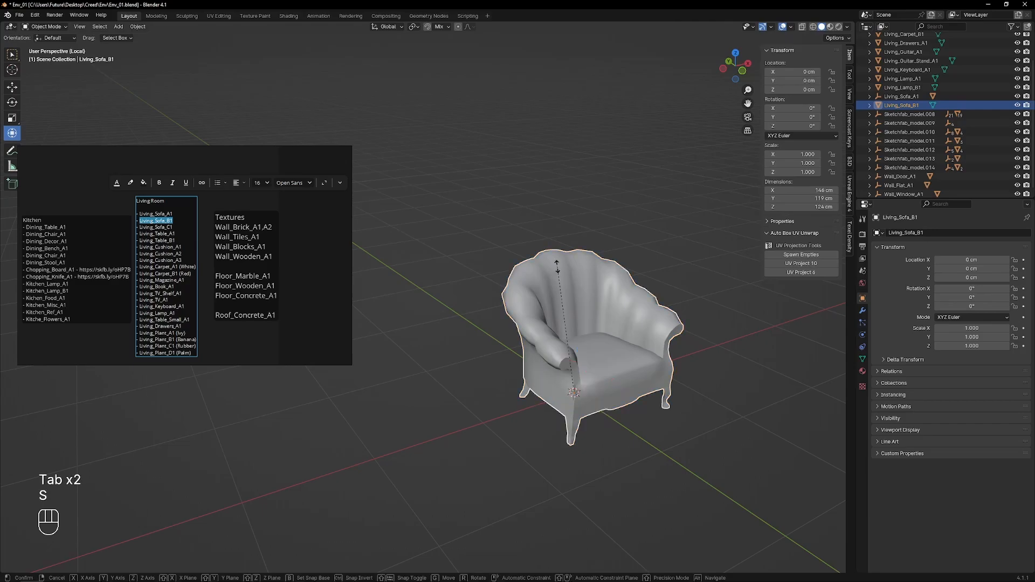
left_click(558, 267)
key("ctrl+a")
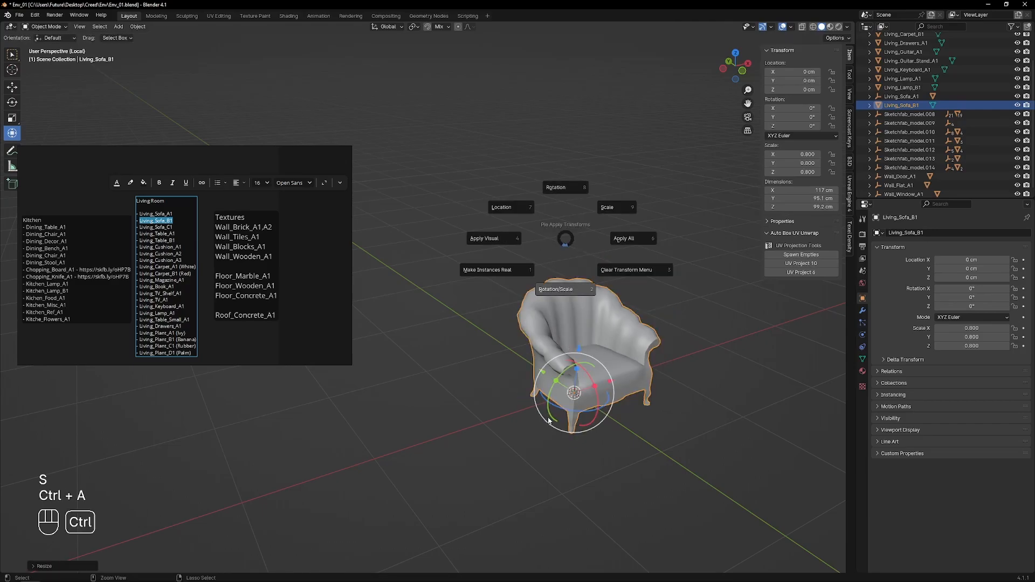
left_click(585, 267)
key("Tab")
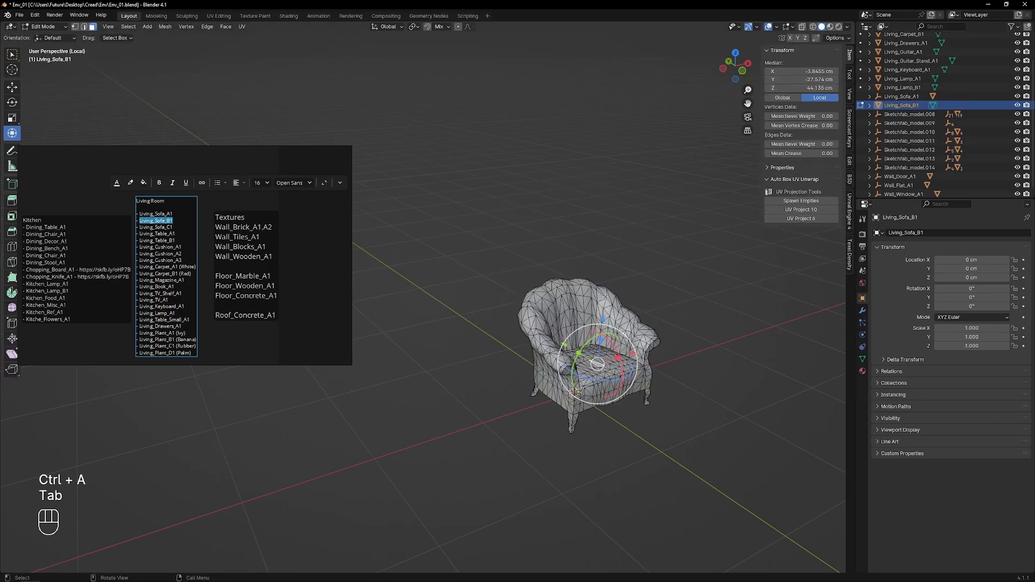
key("Tab")
middle_click_drag(624, 272, 591, 256, "shift")
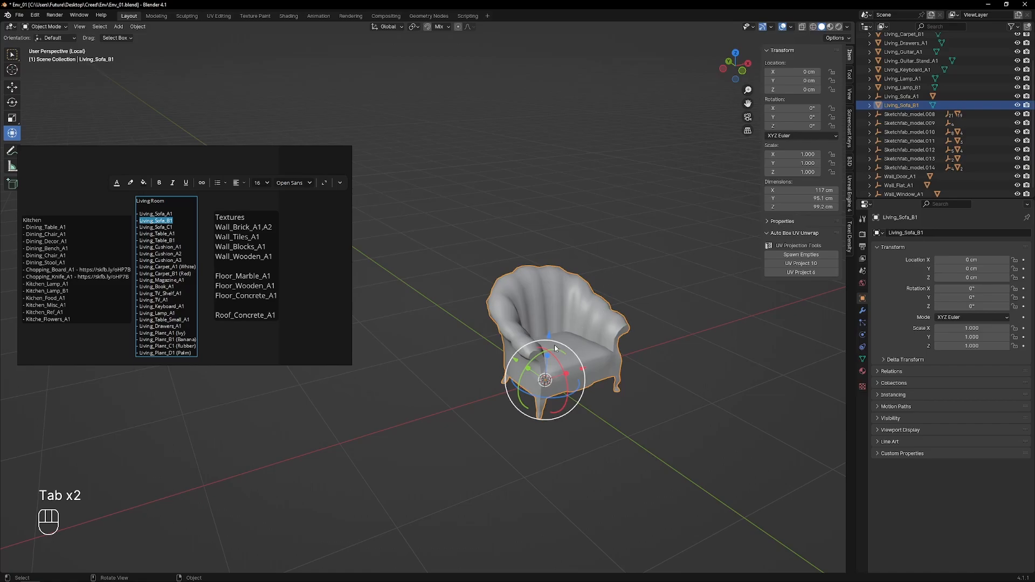
key("Tab")
middle_click_drag(566, 350, 558, 350)
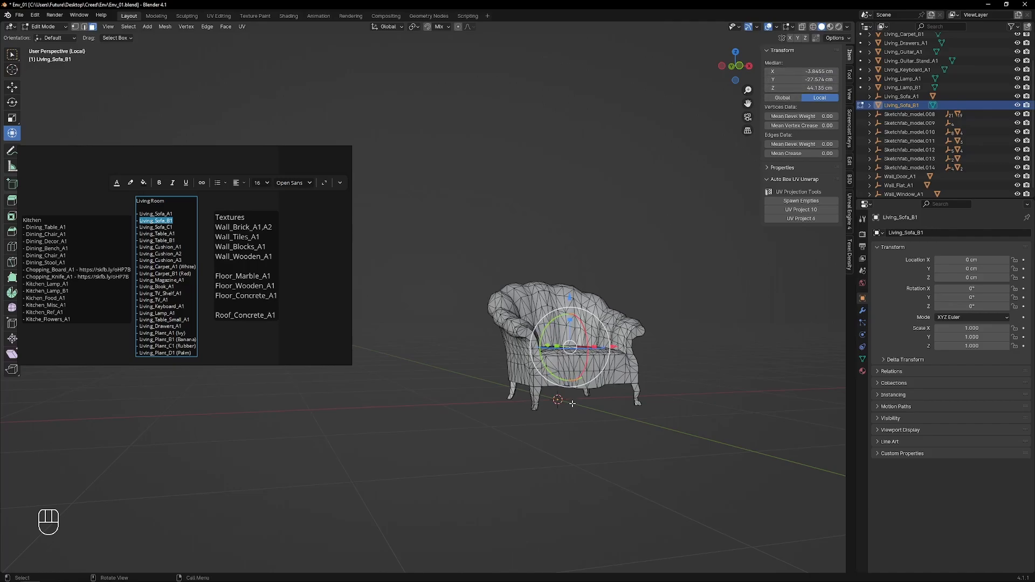
key("Tab")
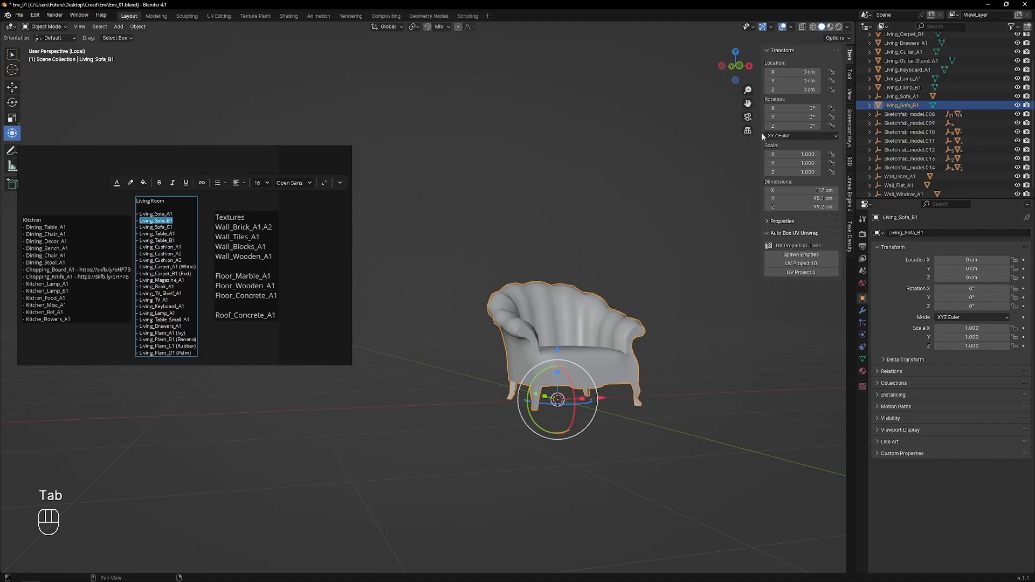
middle_click_drag(620, 242, 540, 331)
scroll(539, 332, "up", 1)
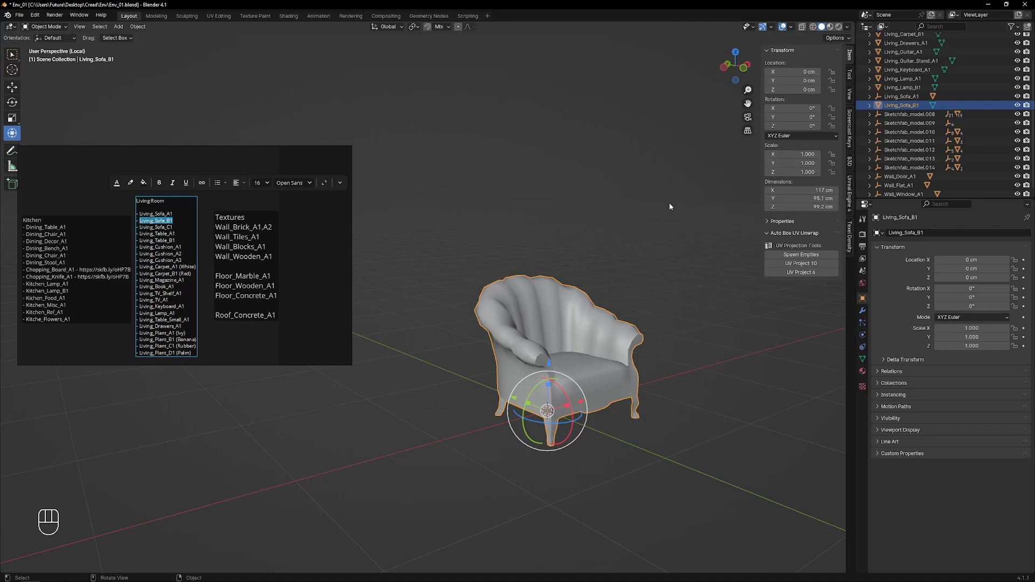
- Delete the leftover empty Sketchfab_model.009 hierarchy
left_click(916, 123)
right_click(927, 122)
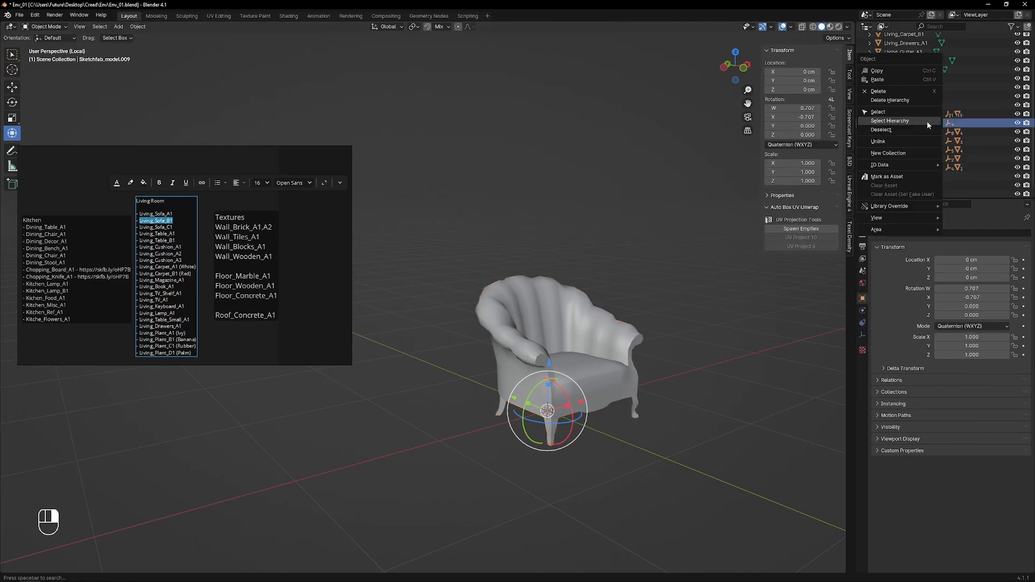
left_click(908, 130)
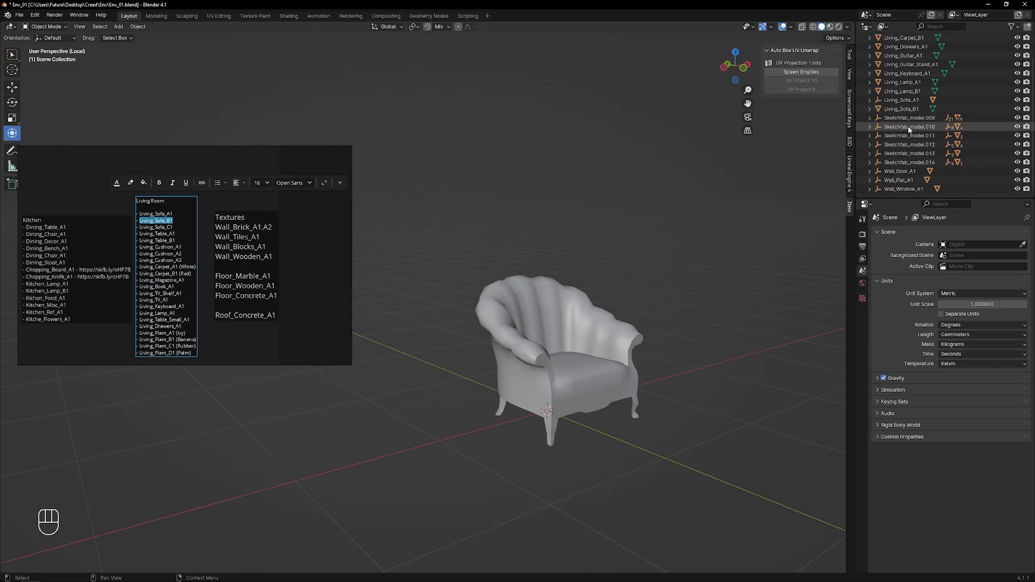
- Select the whole Sketchfab_model.010 hierarchy and isolate it in local view
left_click(908, 127)
right_click(909, 127)
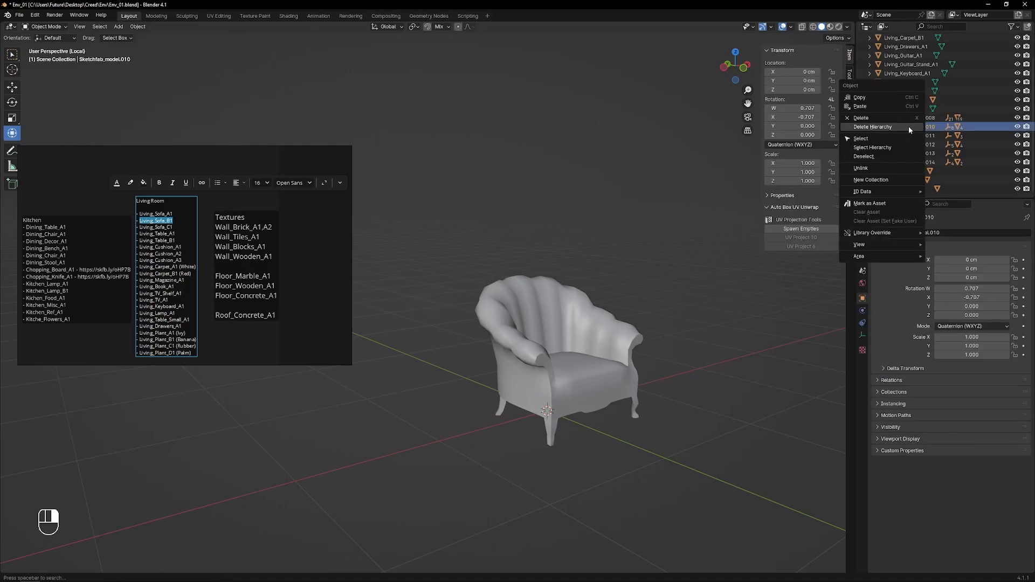
left_click(886, 147)
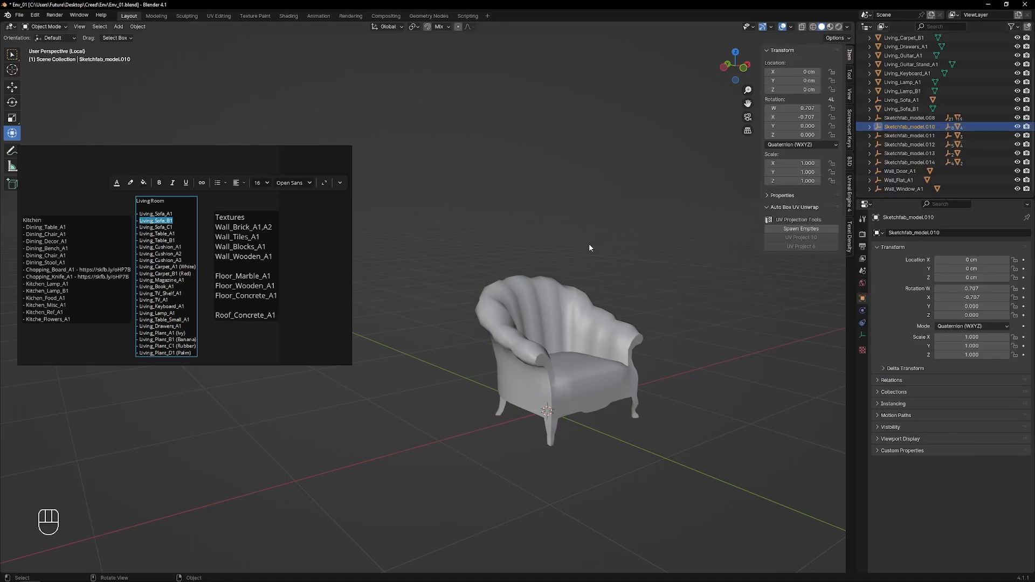
key("KP_Divide")
key("KP_Divide")
middle_click_drag(548, 248, 525, 246)
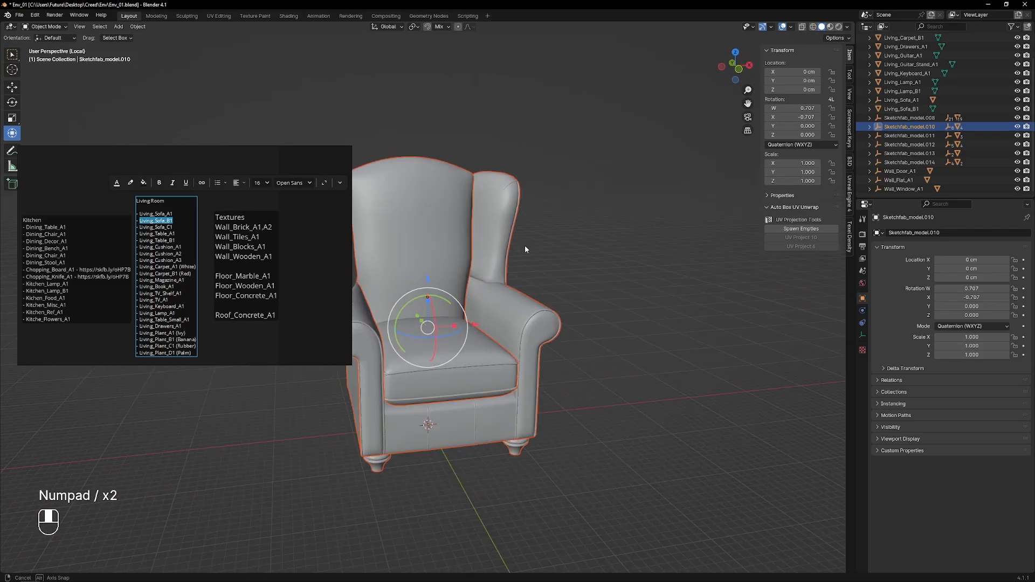
- Join the selected armchair meshes into one object and clear its parent while keeping the transformation
middle_click_drag(373, 354, 429, 312, "shift")
left_click(469, 400, "ctrl")
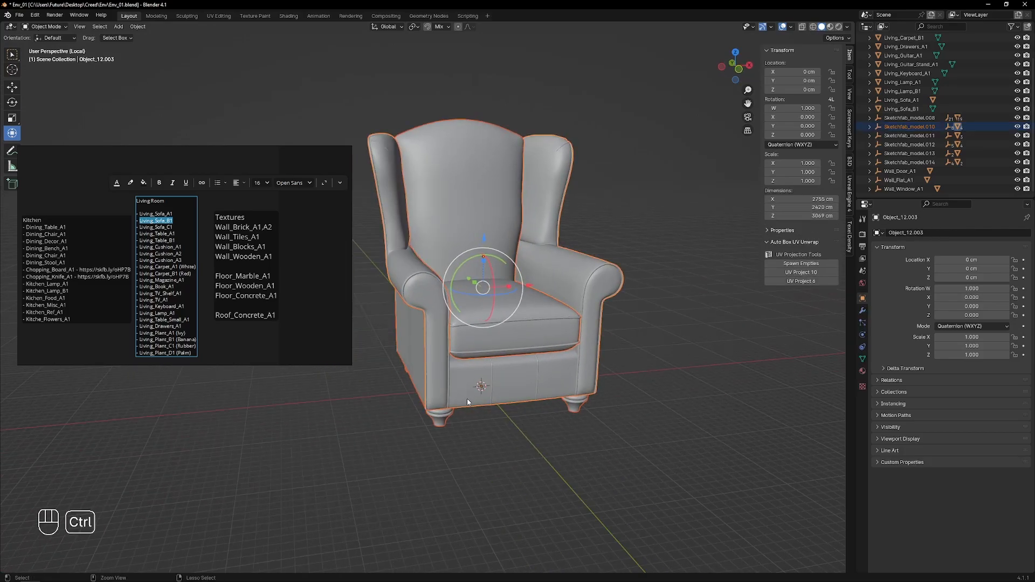
key("ctrl+j")
middle_click_drag(464, 399, 474, 395)
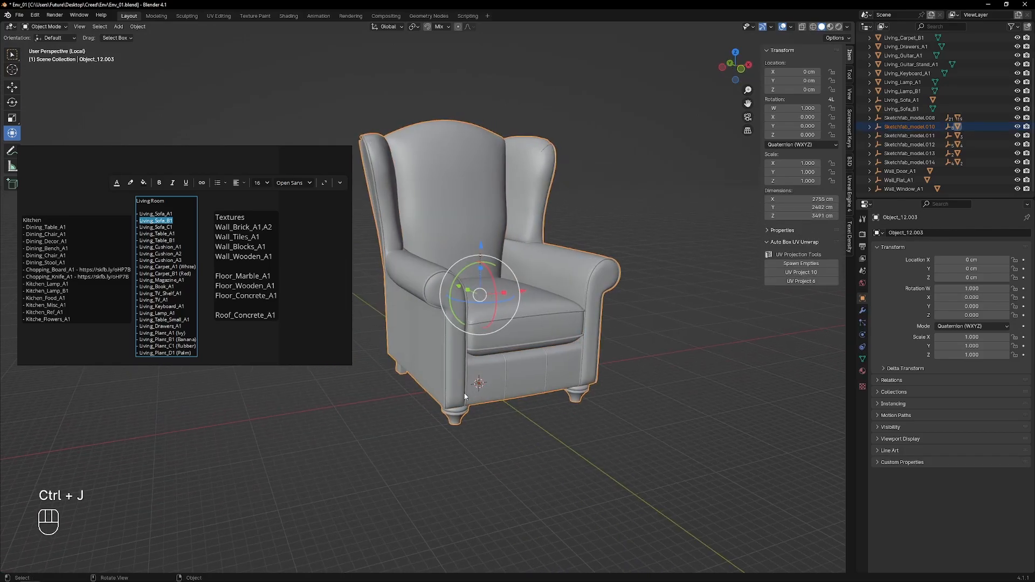
key("alt+p")
left_click(464, 392)
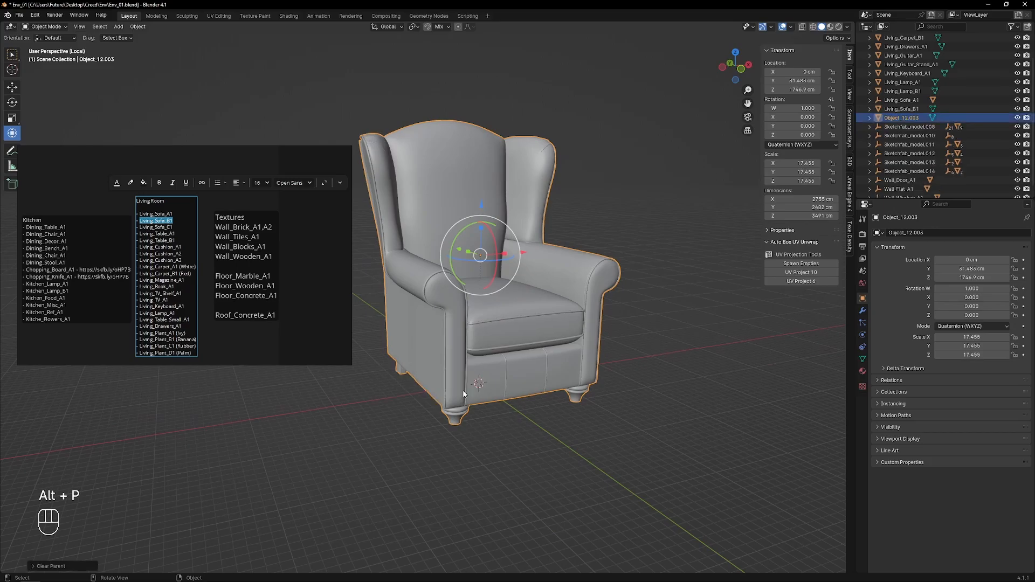
- Rename the joined armchair object as Living_Sofa_C1
left_click(905, 117, "ctrl")
type("Living_Sofa_B1")
key("Left")
key("shift+Left")
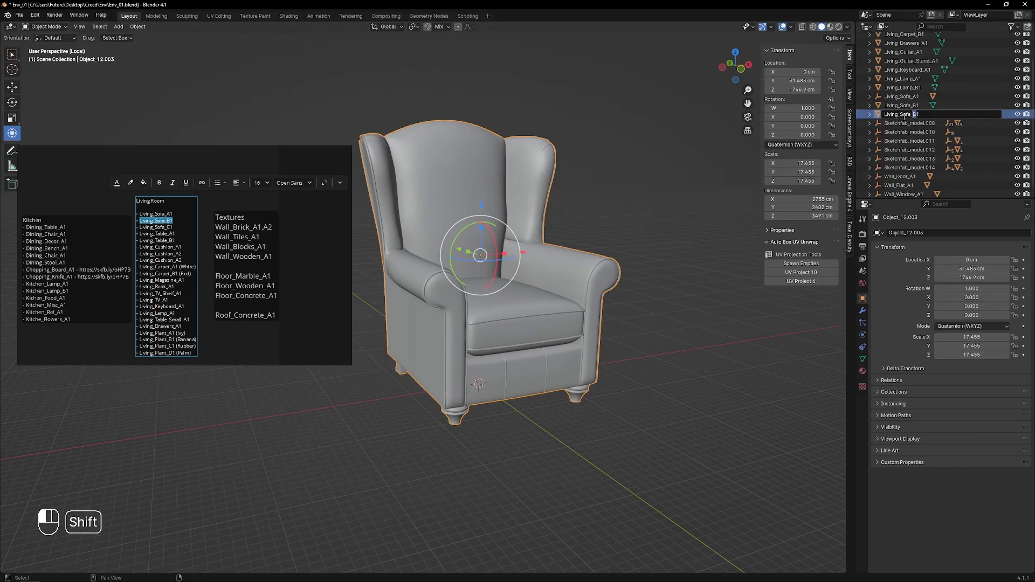
type("C")
key("Return")
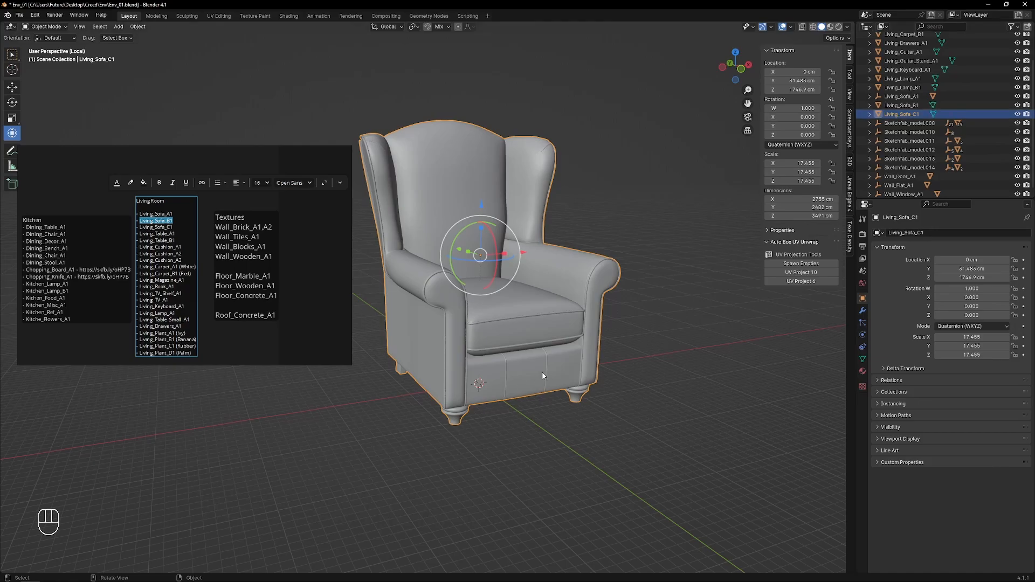
- Apply Living_Sofa_C1's scale and set its rotation mode to XYZ Euler
key("ctrl+a")
left_click(517, 338)
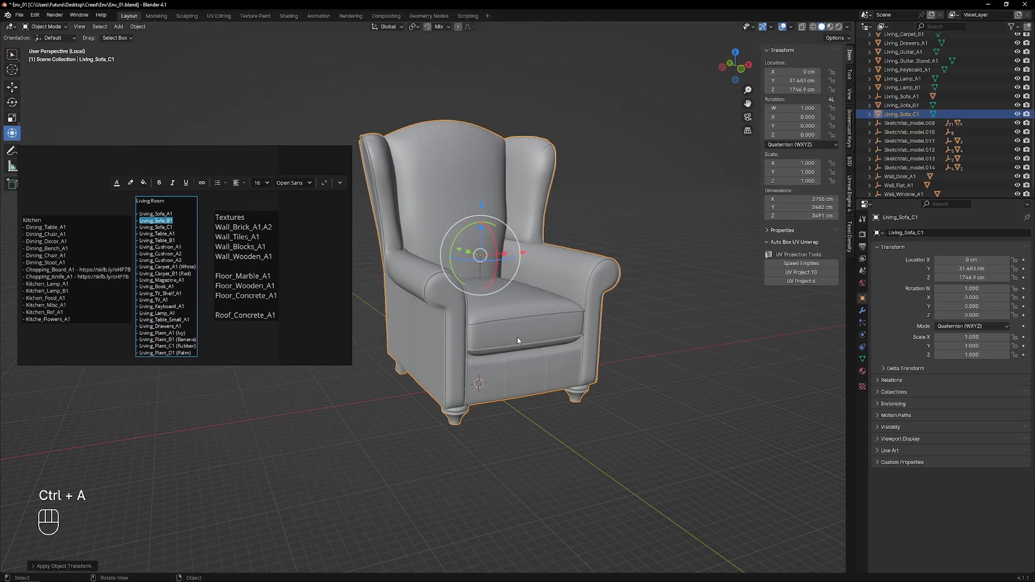
left_click(782, 144)
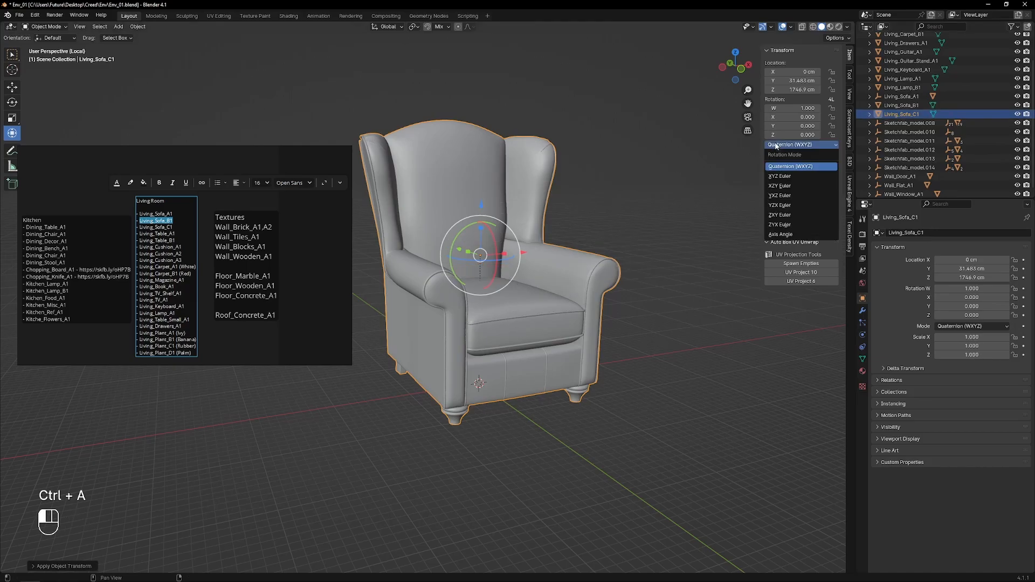
left_click(774, 178)
- Move Living_Sofa_C1's origin to the bottom of its geometry
key("ctrl+a")
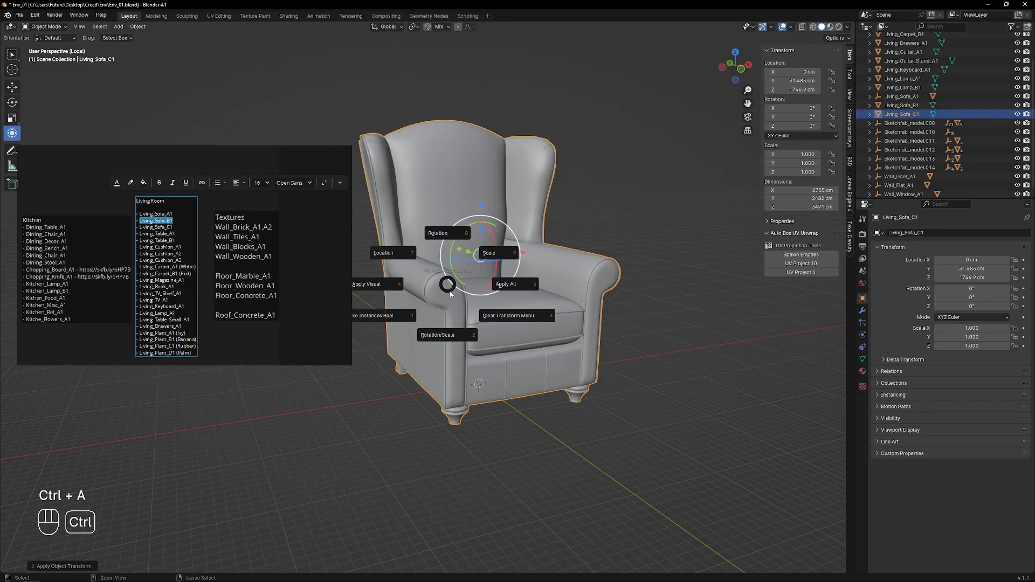
left_click(448, 284)
key("shift+s")
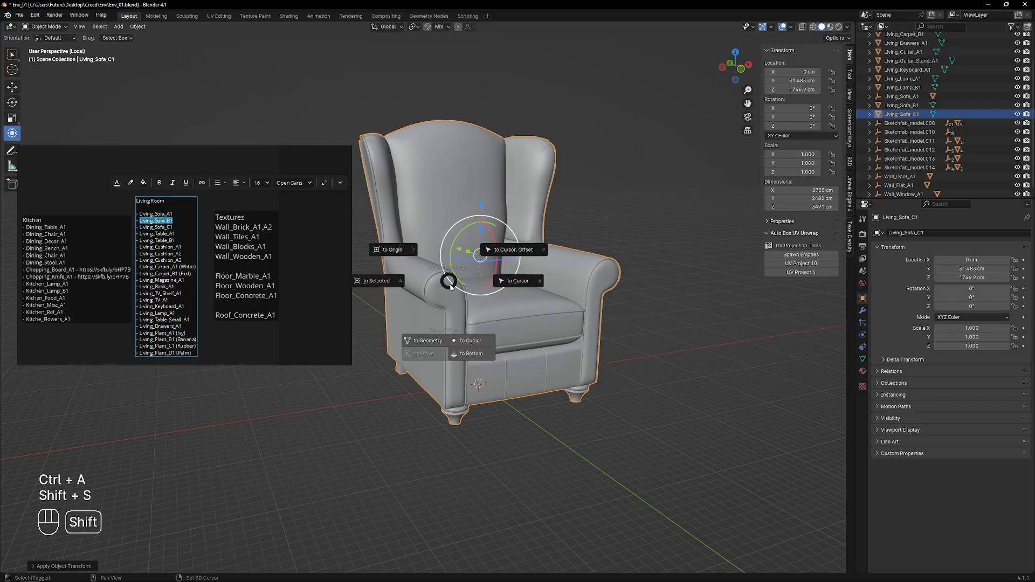
left_click(472, 356)
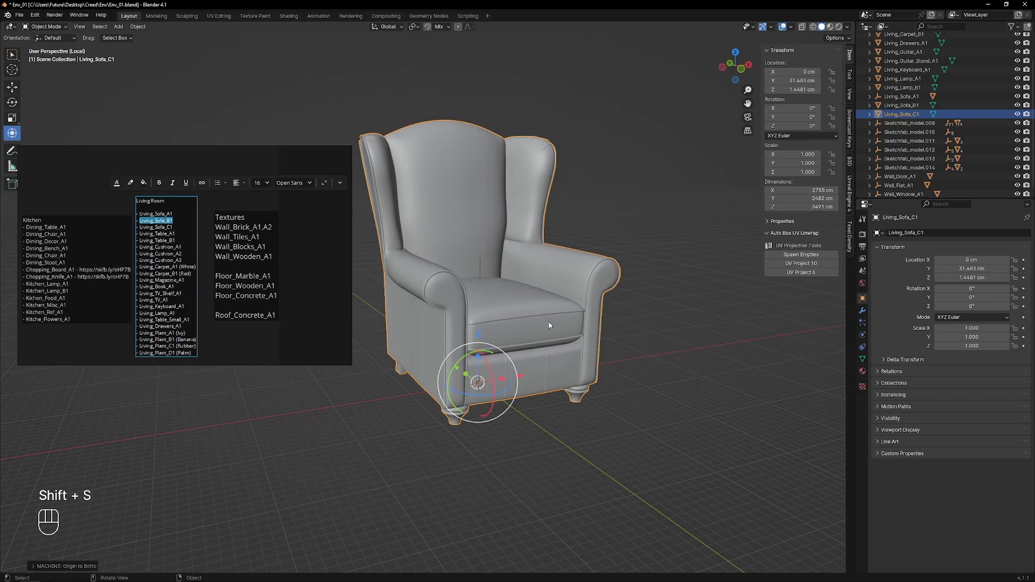
- Try scaling Living_Sofa_C1 by 0.01 and undo the scaling
type("s")
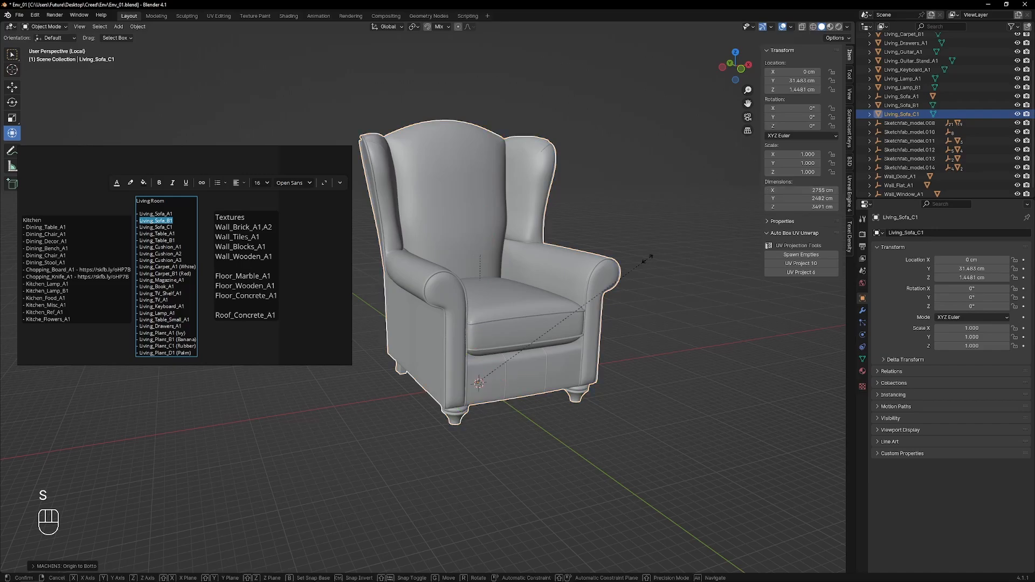
type("0.01")
key("Return")
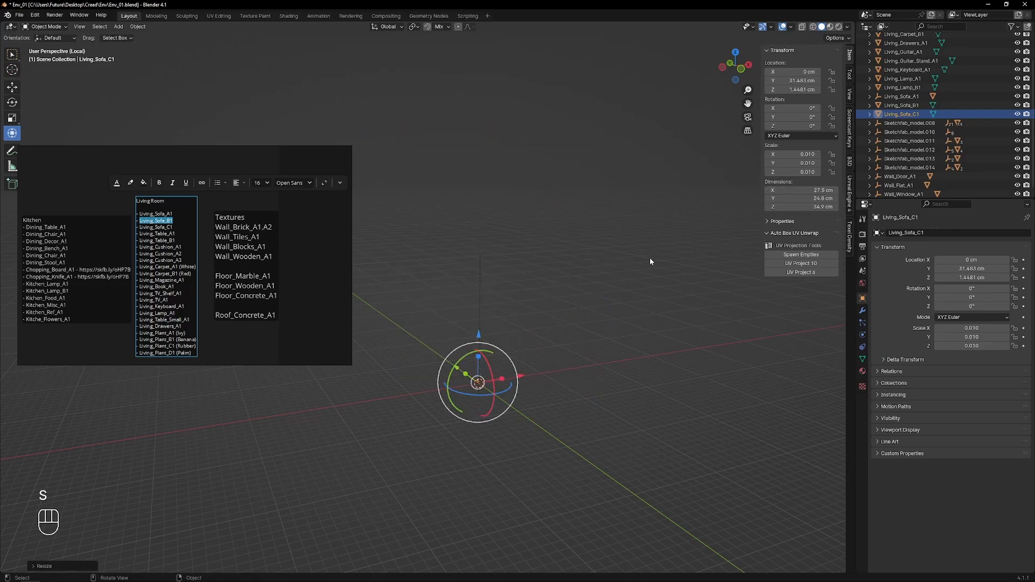
key("ctrl")
key("ctrl+z")
- Scale Living_Sofa_C1 by 0.1, inspect a seat face in Edit Mode and apply the scale
type("s.1")
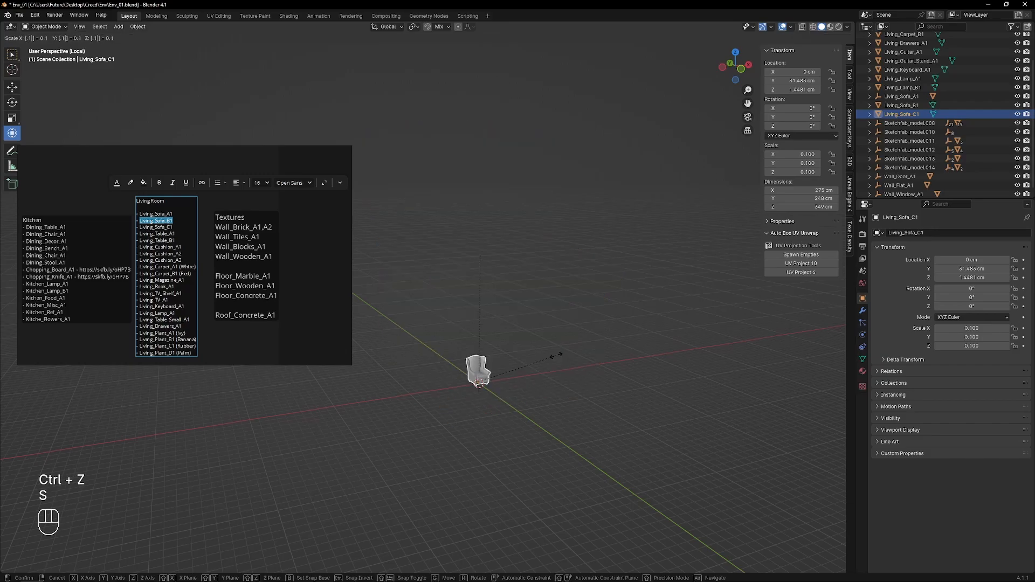
left_click(556, 355)
key("f")
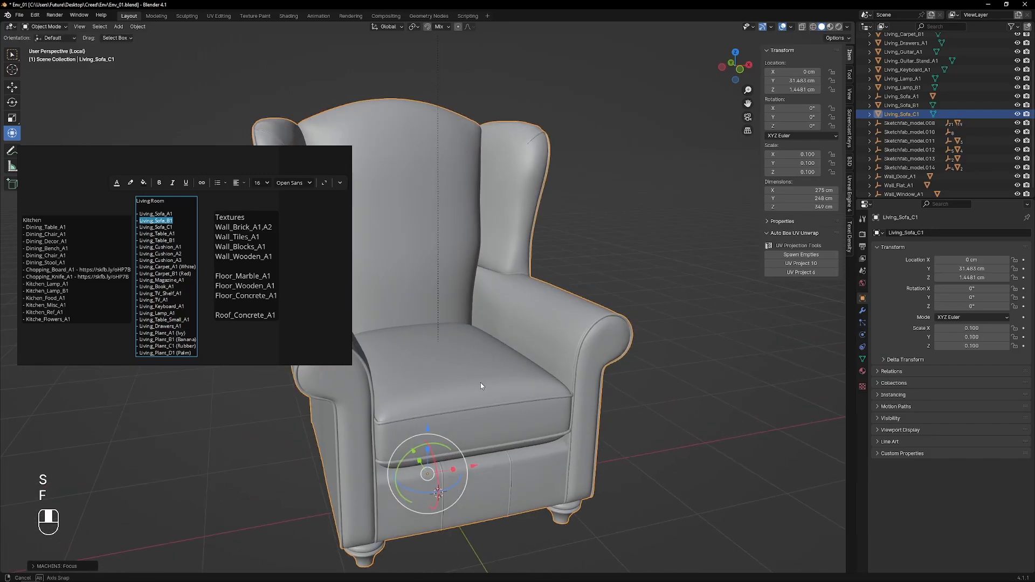
key("Tab")
left_click(482, 356)
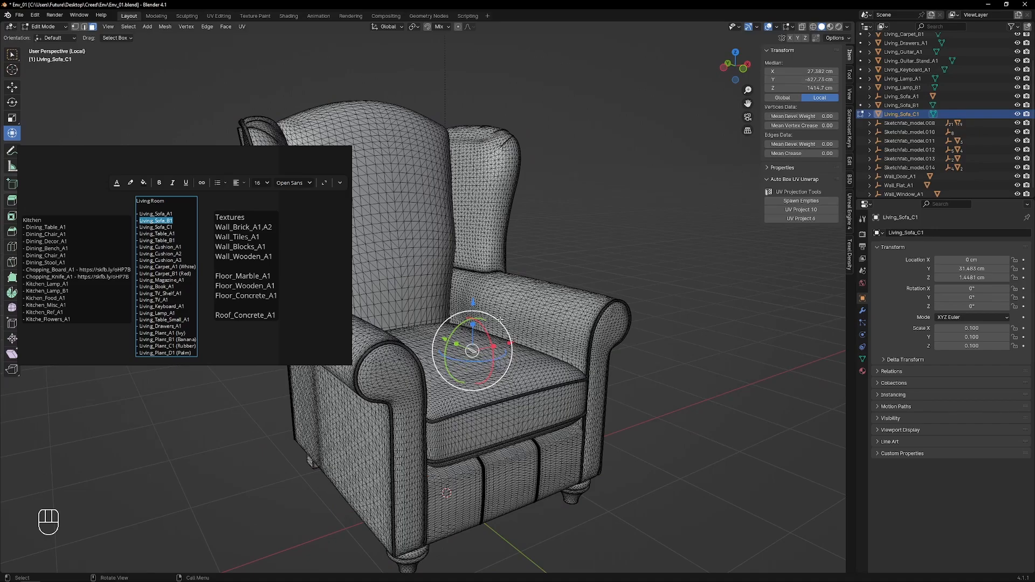
mouse_move(500, 319)
middle_mouse_down()
mouse_move(510, 329)
mouse_move(497, 332)
middle_mouse_up()
key("Tab")
left_click(502, 213)
key("ctrl+a")
left_click(510, 359)
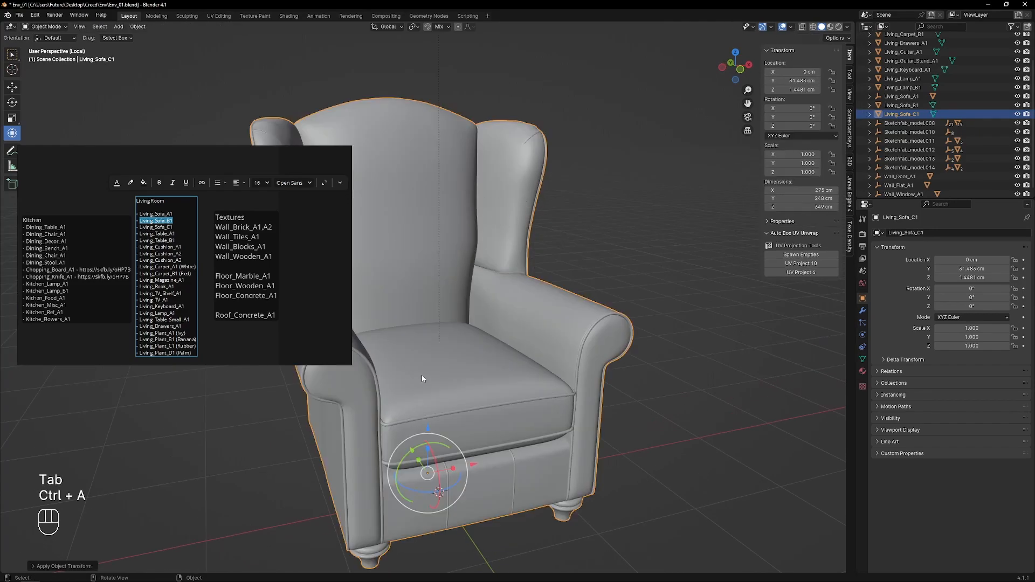
- Check Living_Sofa_C1's seat height from a seat face in Edit Mode
key("Tab")
left_click(442, 365)
key("Tab")
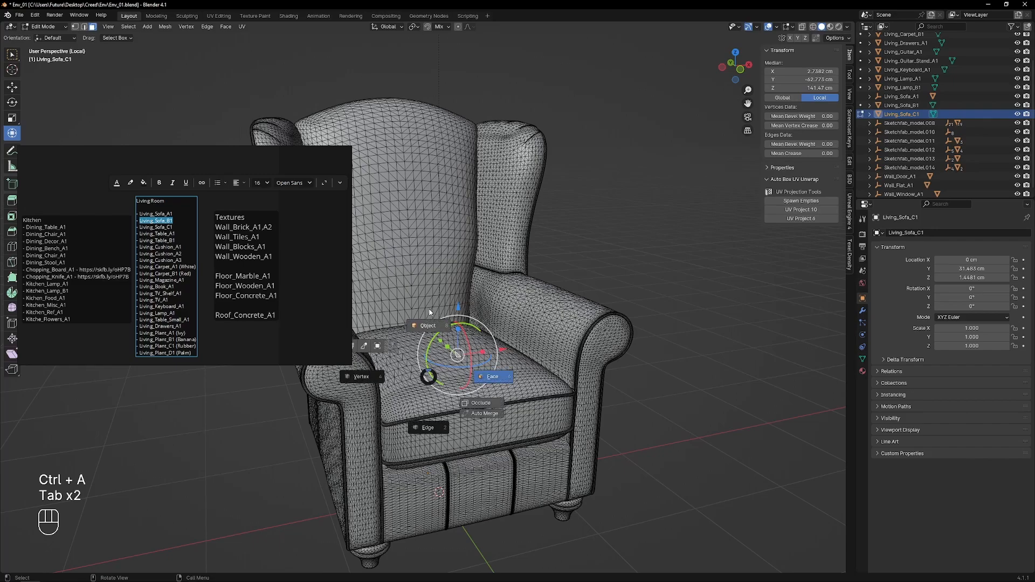
left_click(431, 319)
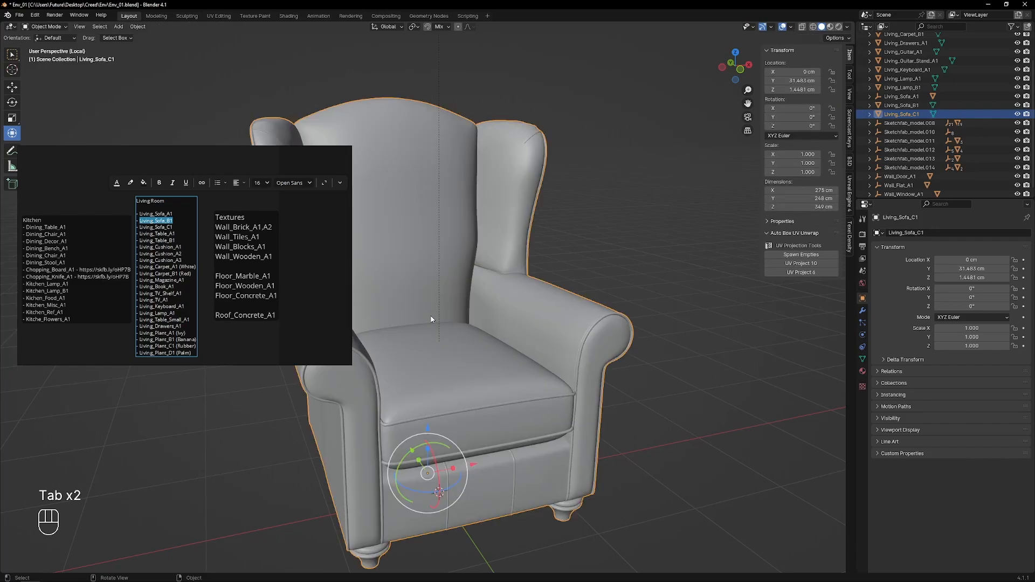
- Scale Living_Sofa_C1 by 0.3, apply the scale and check its seat height in Edit Mode
type("s")
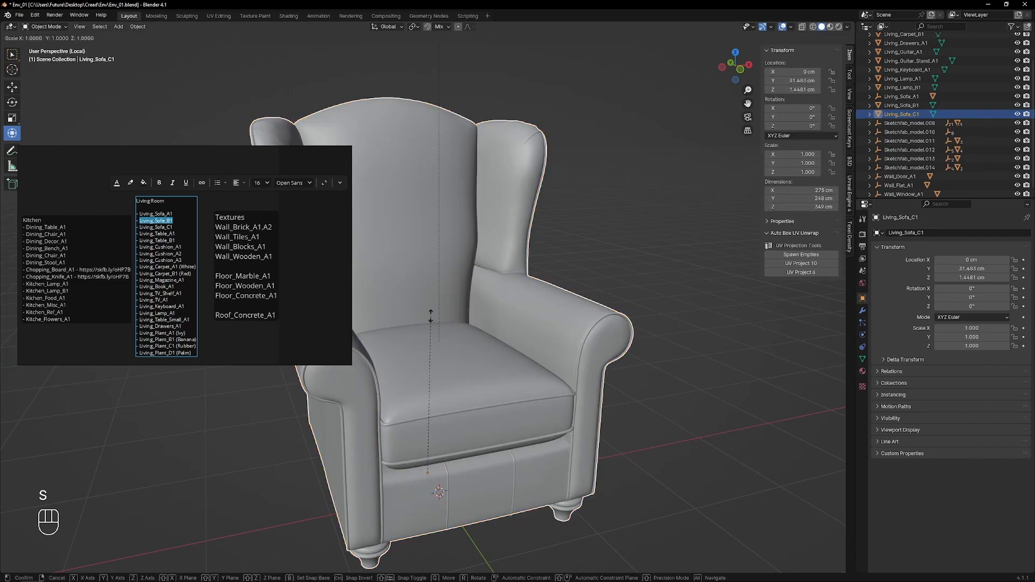
type(".3")
key("Return")
middle_click_drag(454, 469, 456, 356, "shift")
key("Tab")
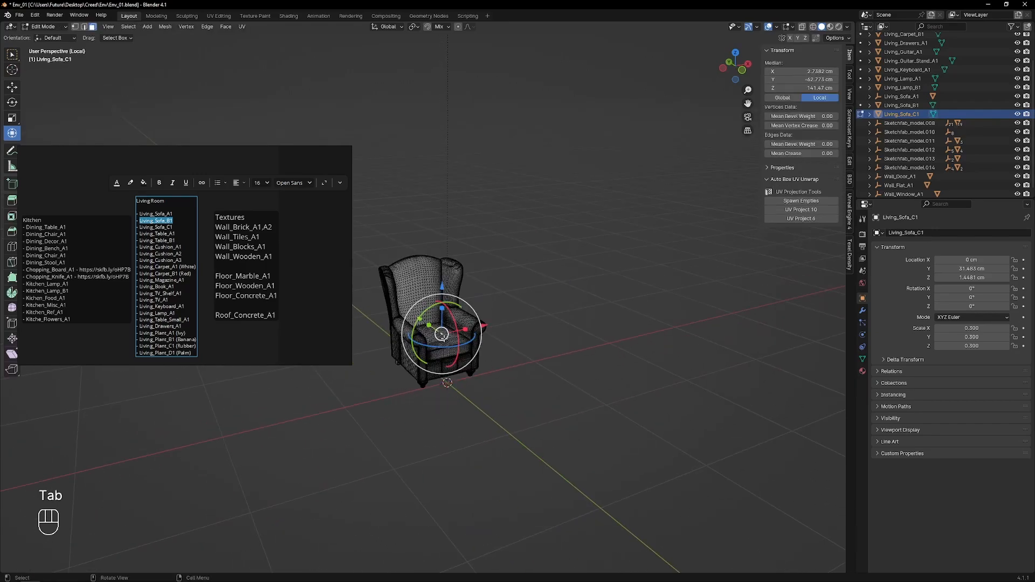
key("Tab")
key("ctrl+a")
left_click(450, 330)
key("Tab")
left_click(465, 333)
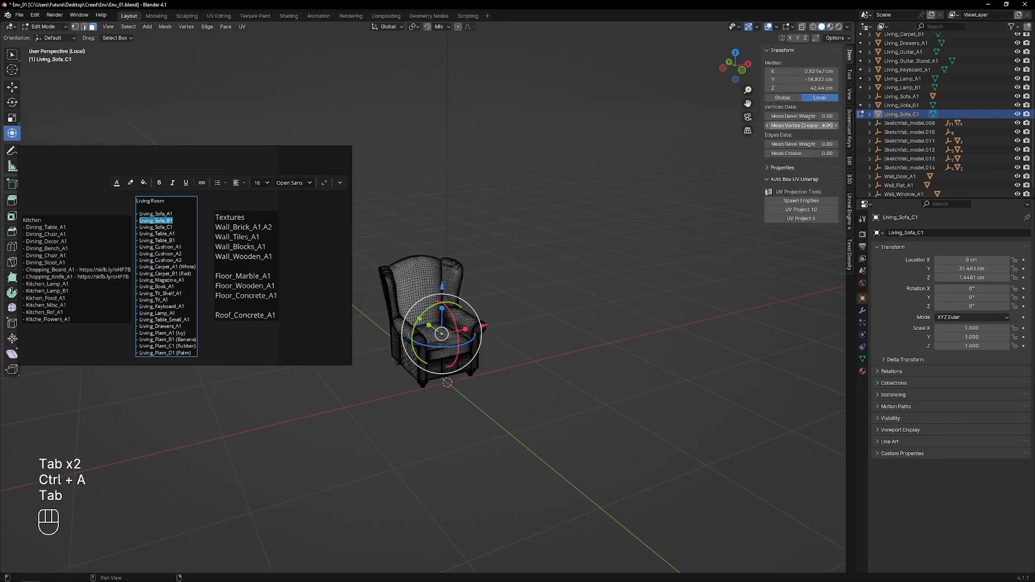
scroll(448, 397, "up", 4)
scroll(447, 397, "down", 3)
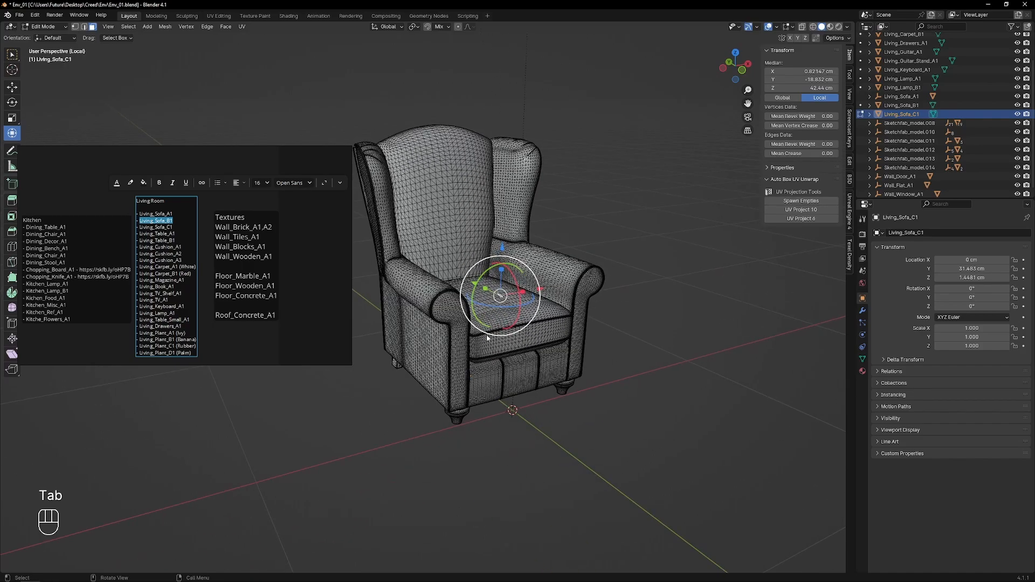
- Scale Living_Sofa_C1 by a further 1.1, apply the scale and check its seat height in Edit Mode
key("Tab")
type("s")
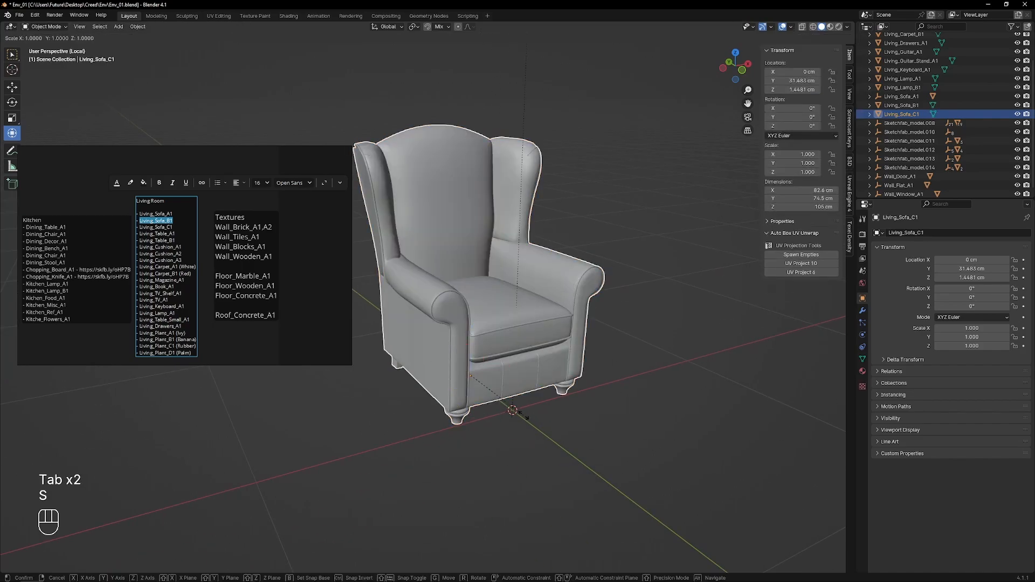
type("1.2")
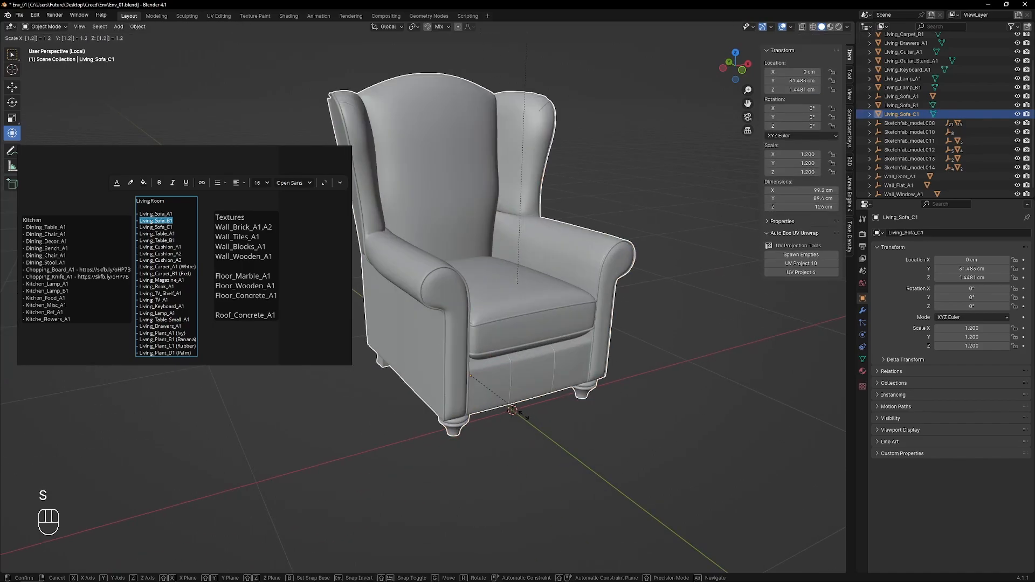
key("BackSpace")
type("1")
key("Return")
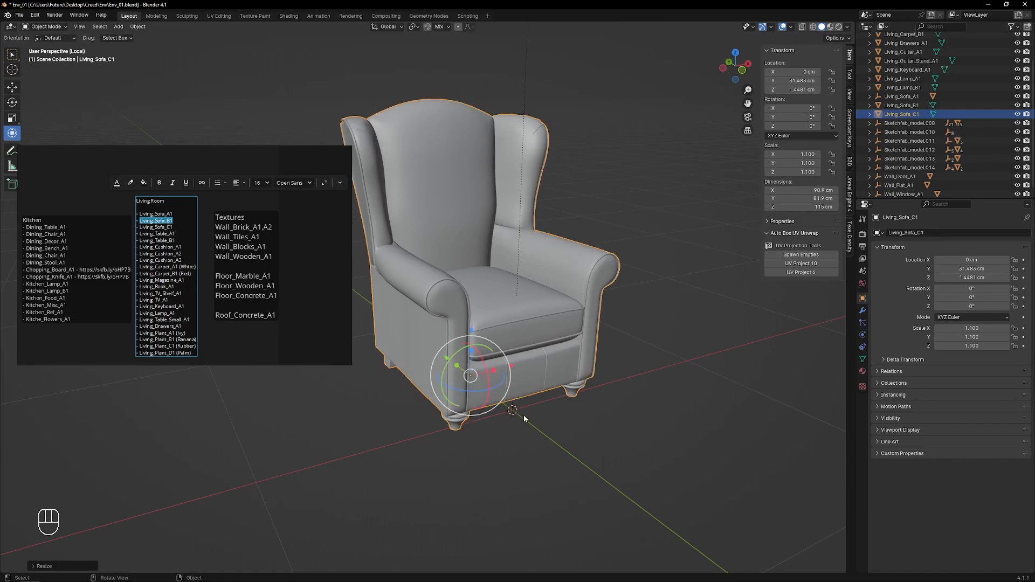
key("ctrl+a")
left_click(538, 445)
key("Tab")
left_click(531, 302)
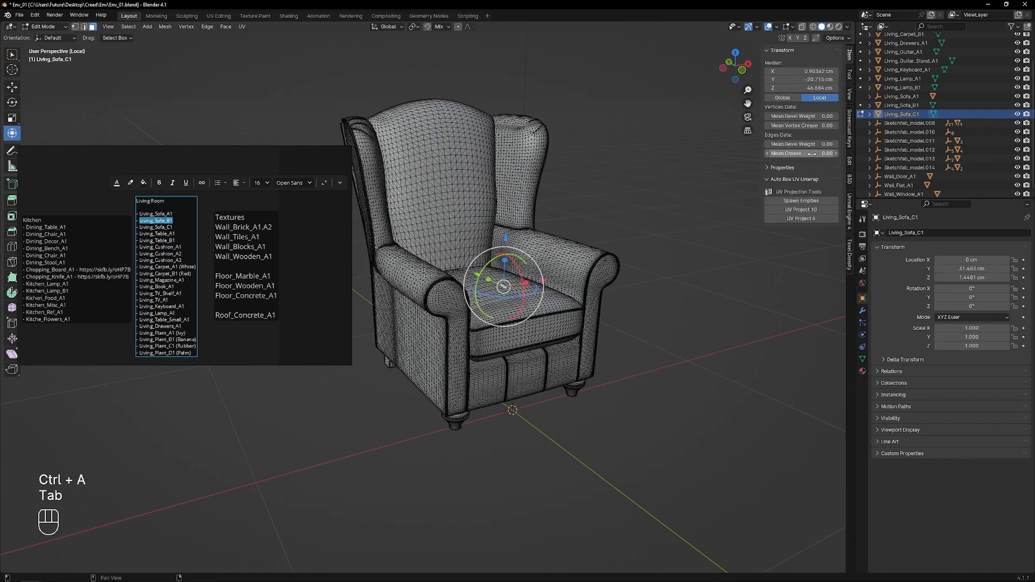
key("Tab")
- Clear Living_Sofa_C1's location so that it sits at the world origin
middle_click_drag(470, 347, 488, 281)
middle_click_drag(511, 316, 499, 377, "shift")
scroll(497, 377, "down", 3)
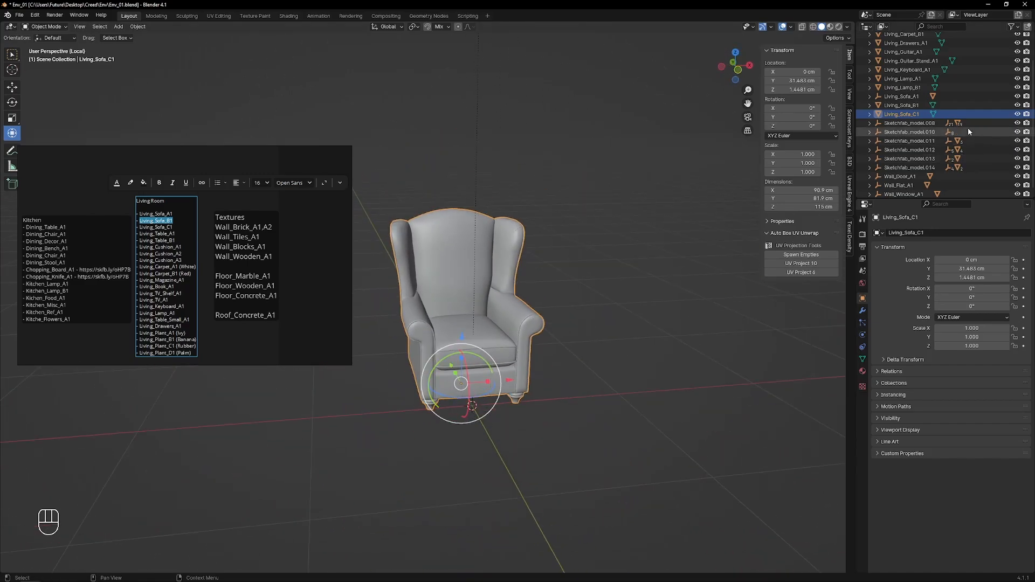
middle_click_drag(593, 351, 582, 336)
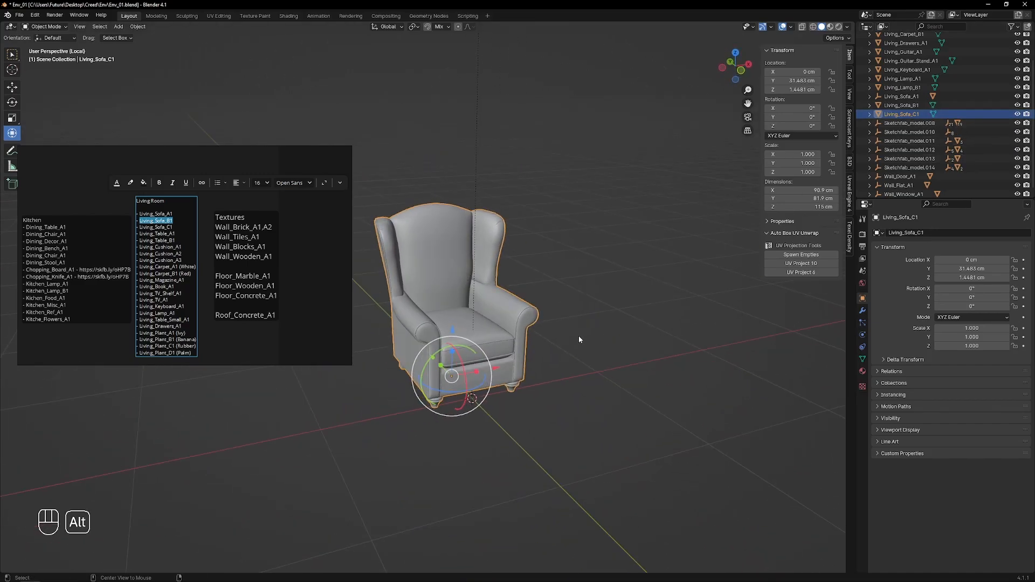
key("alt+g")
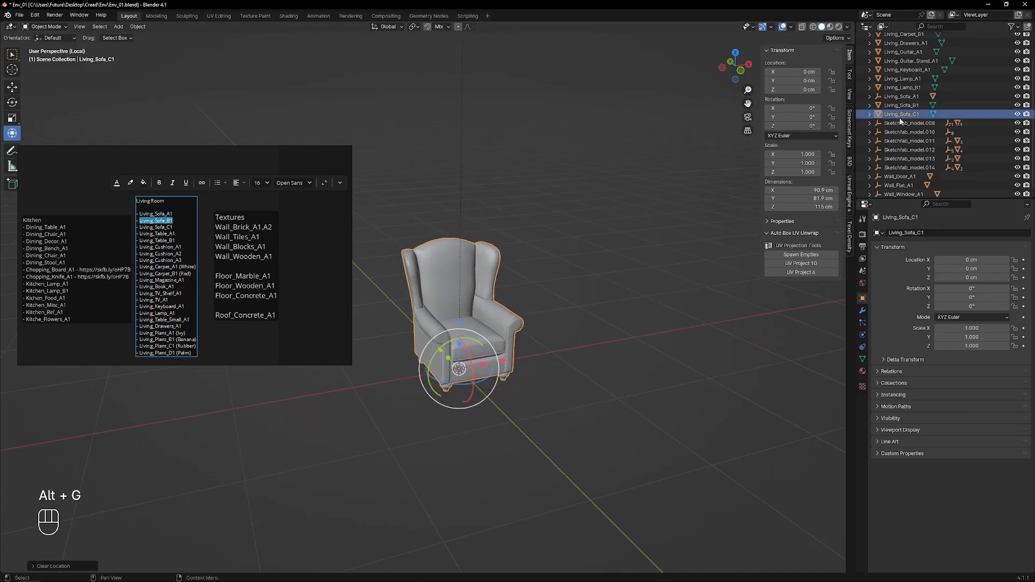
- Delete the Sketchfab_model.010 hierarchy and select Sketchfab_model.011
right_click(911, 132)
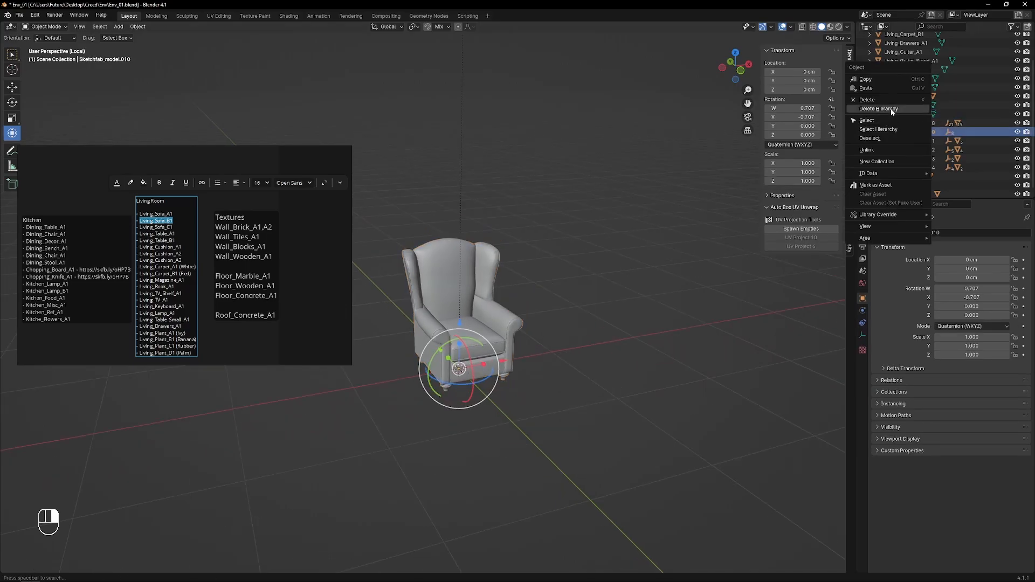
left_click(894, 109)
left_click(915, 137)
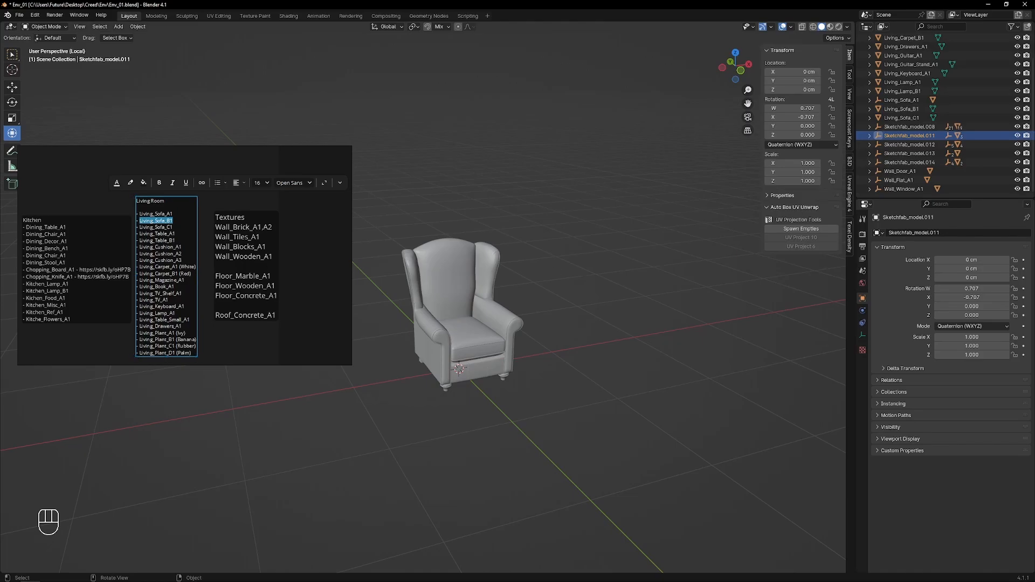
- Switch to Unreal Engine, toggle the reference board's always-on-top mode off and on, and reframe its asset lists
left_click_drag(0, 105, 703, 0)
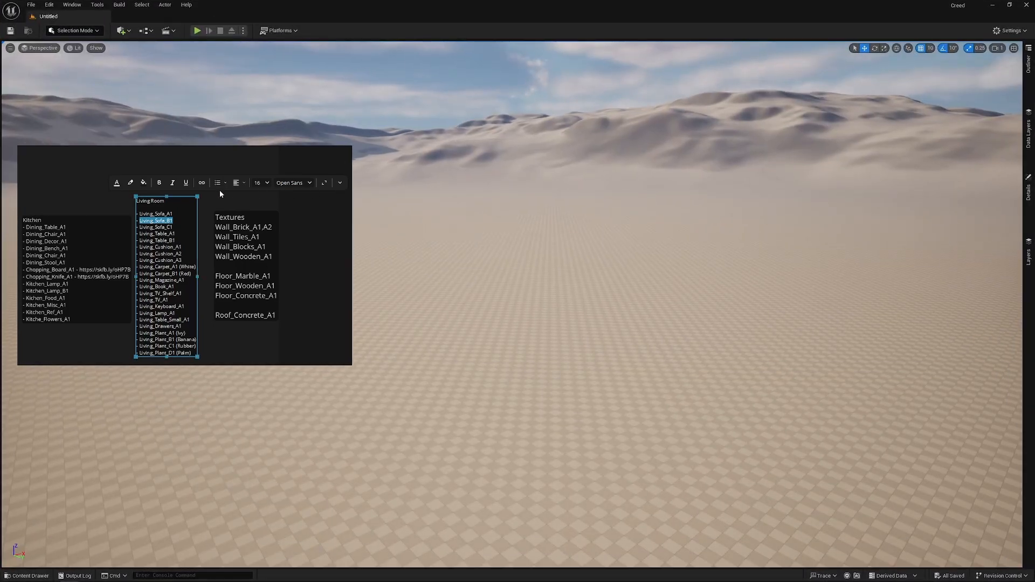
left_click(256, 165)
key("ctrl+shift+a")
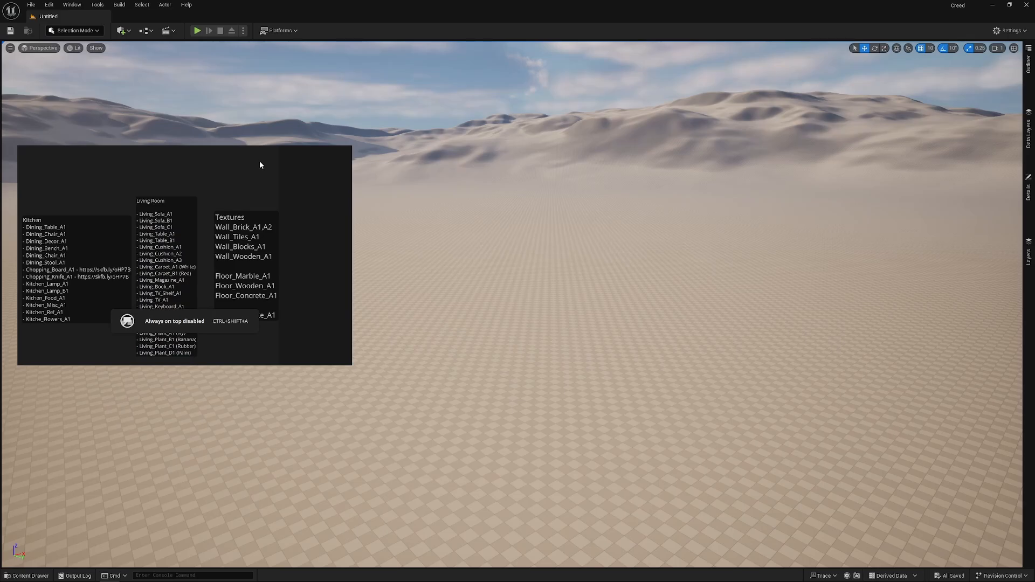
left_click_drag(260, 162, 275, 162)
right_click_drag(274, 162, 273, 162)
key("ctrl+shift+a")
scroll(153, 215, "down", 3)
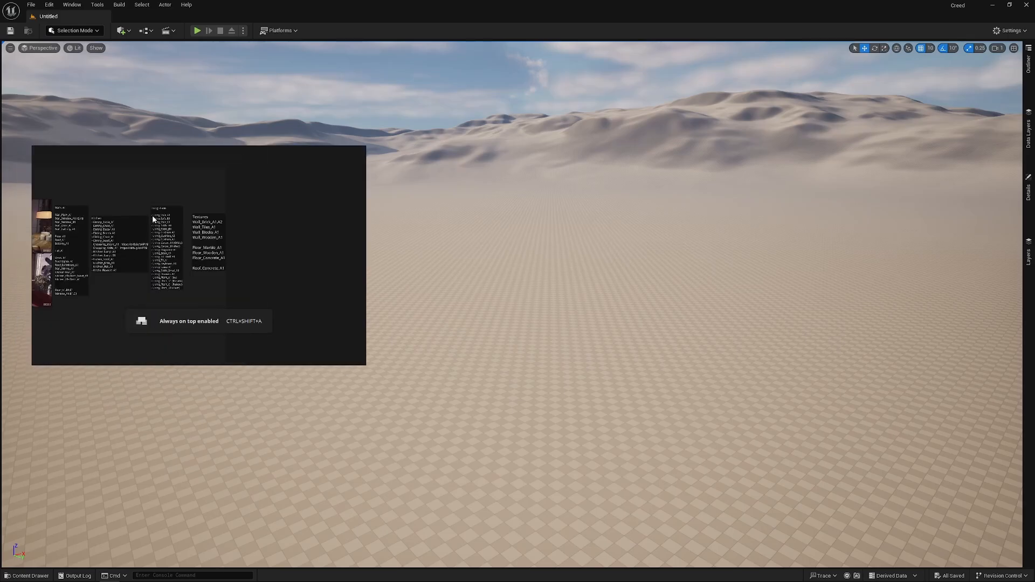
scroll(154, 215, "up", 1)
middle_click_drag(157, 214, 234, 179)
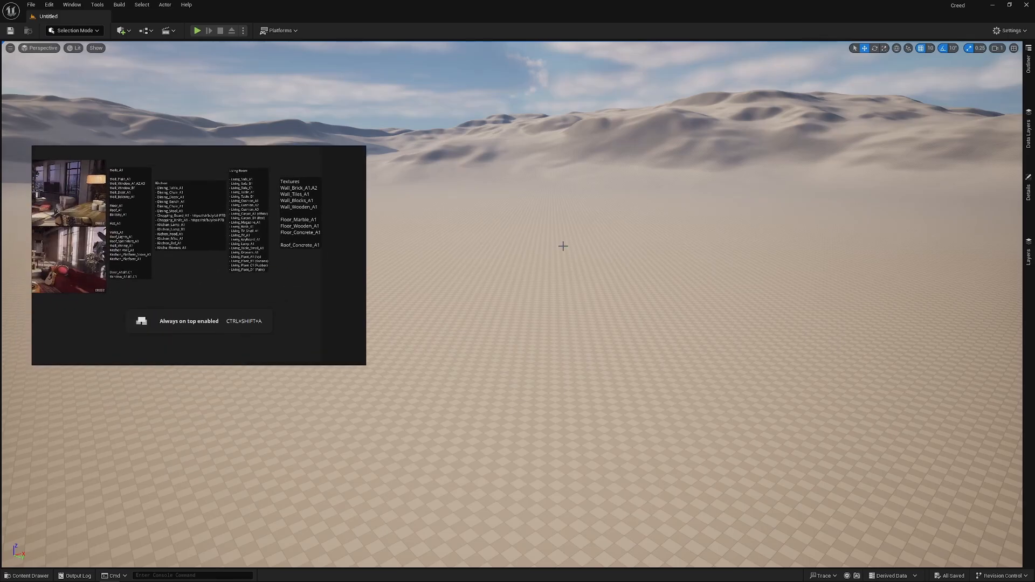
- Create a new level from the Basic template
left_click(33, 5)
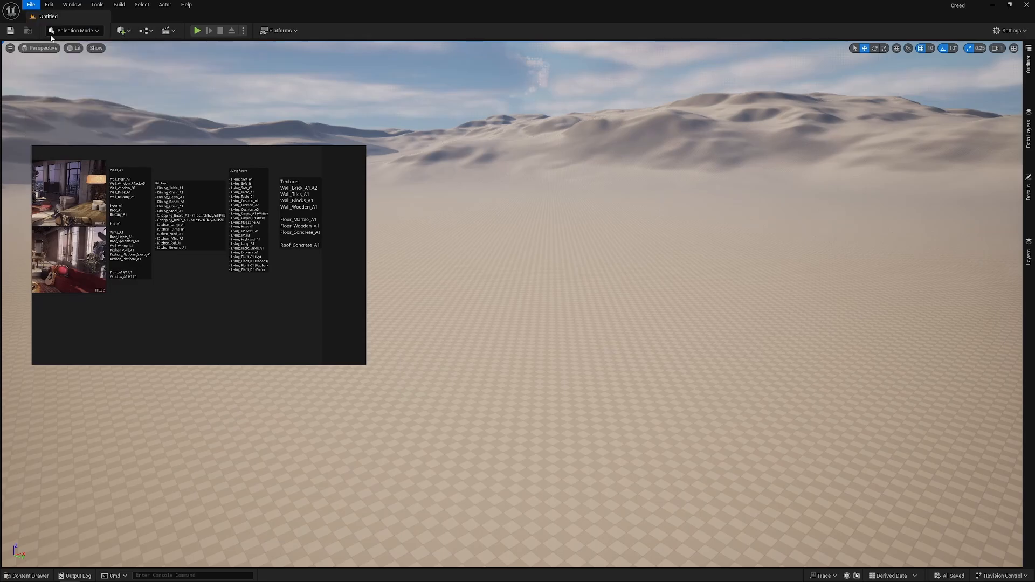
left_click(51, 37)
left_click(569, 236)
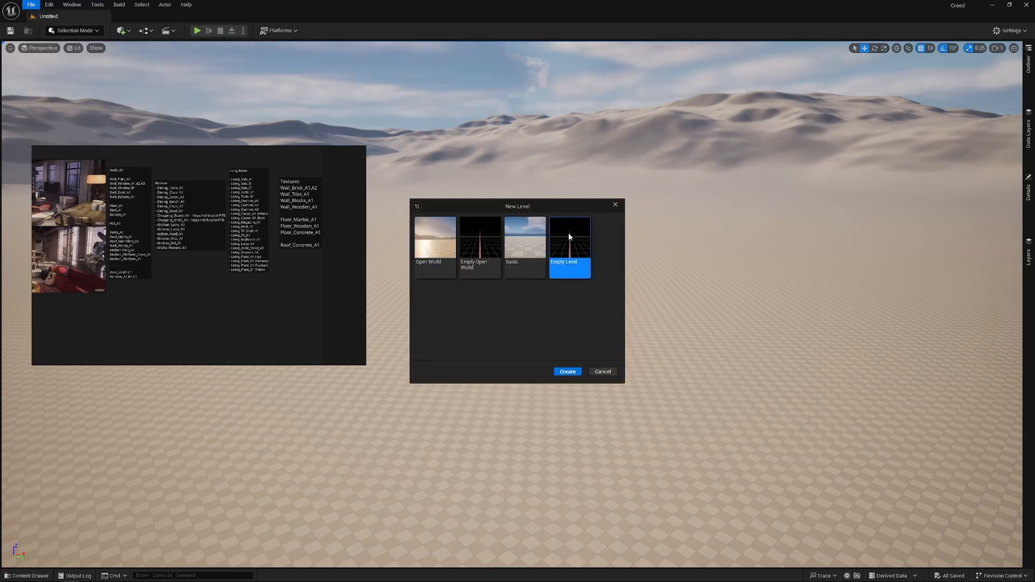
left_click(523, 245)
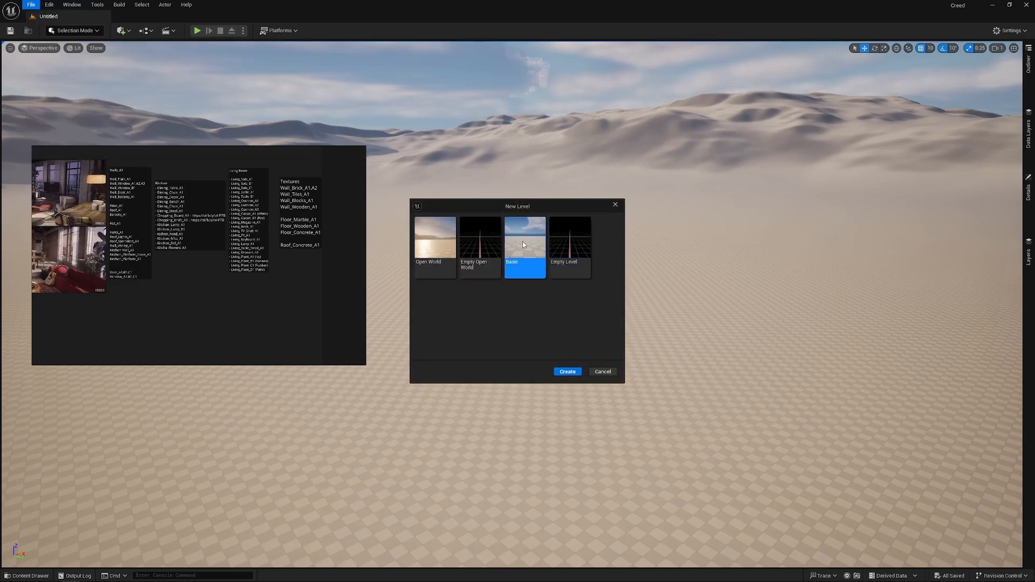
left_click(567, 371)
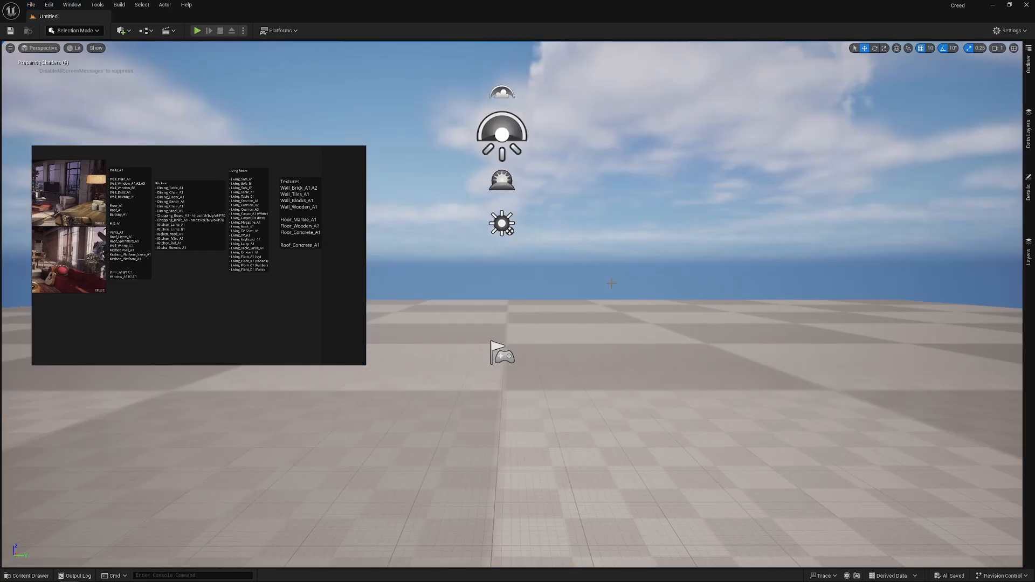
right_click(553, 141)
left_click(372, 119)
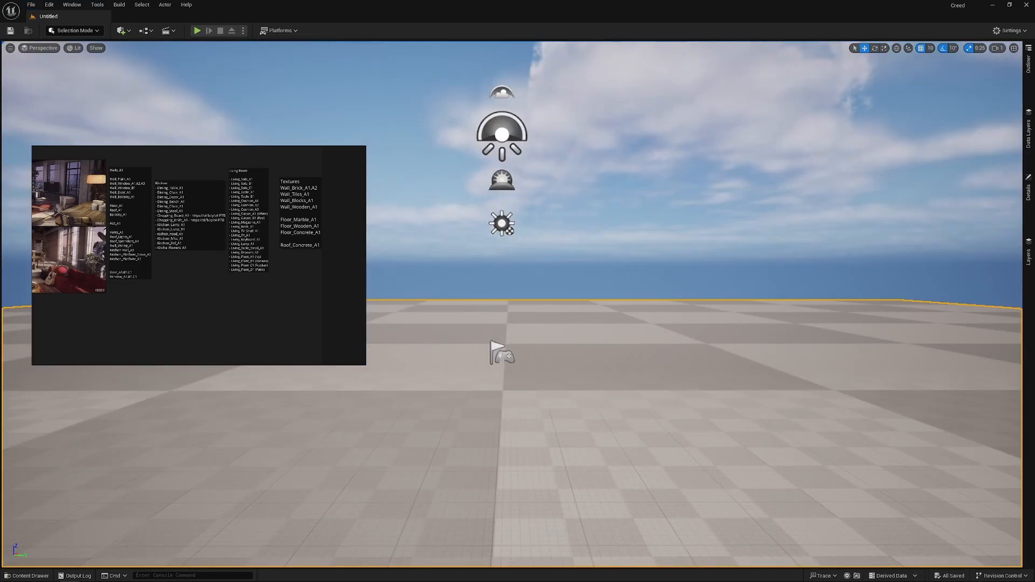
right_click_drag(513, 304, 546, 312)
key("d")
key("a")
key("s")
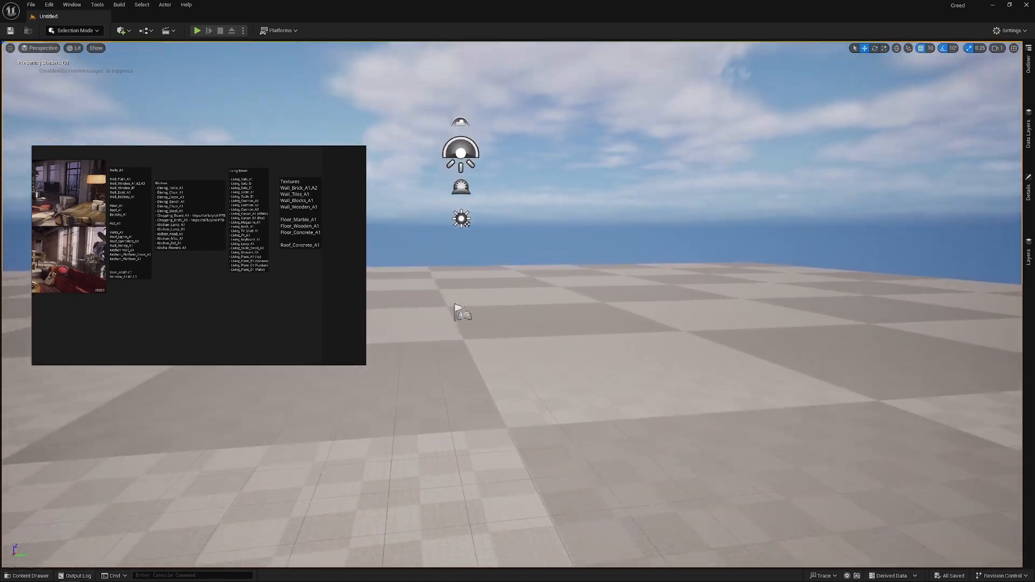
key("s")
key("s")
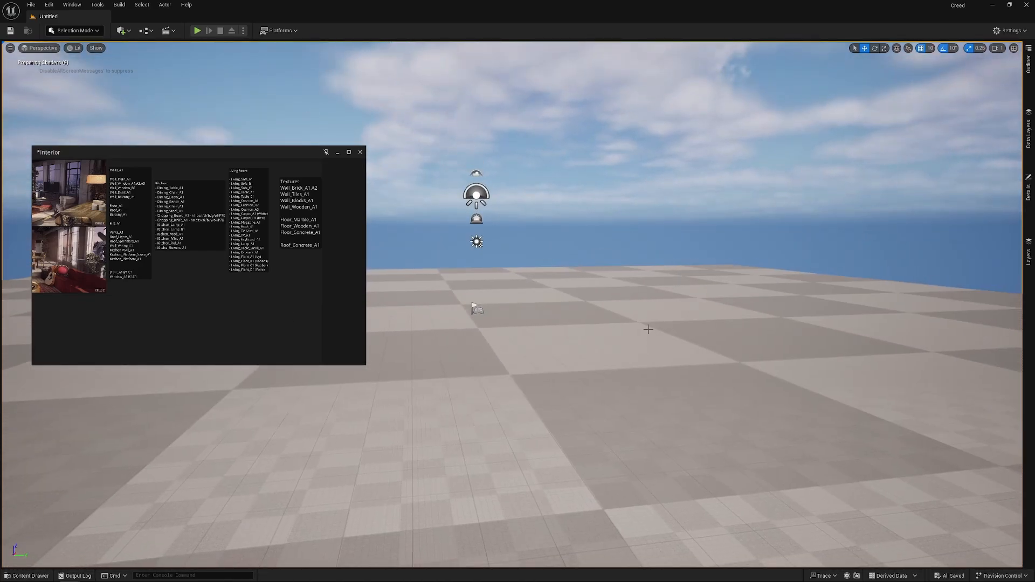
- Focus the reference board on the lower interior image with the red sofa and dining table
scroll(146, 233, "down", 3)
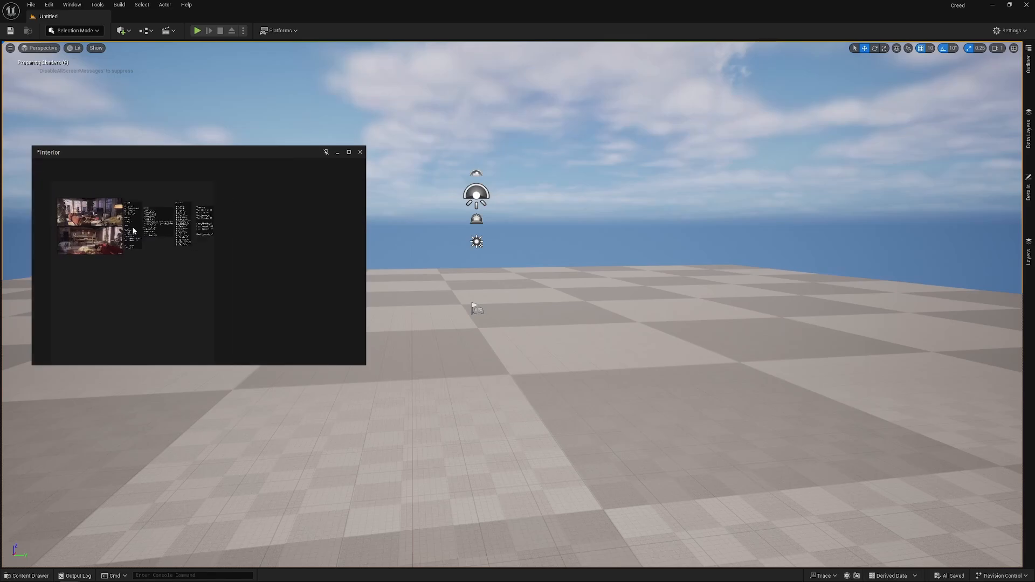
double_click(130, 241)
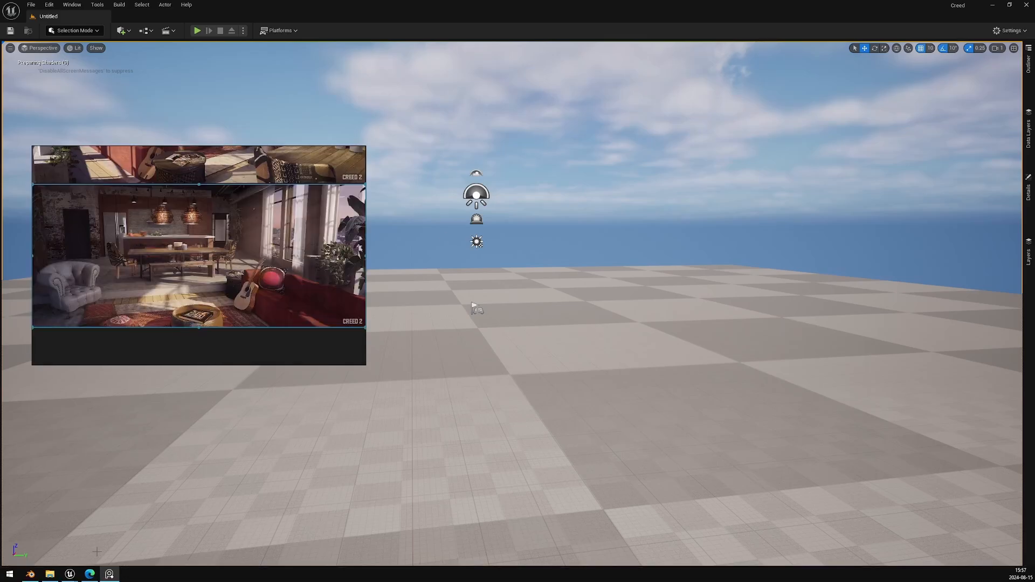
left_click(216, 449)
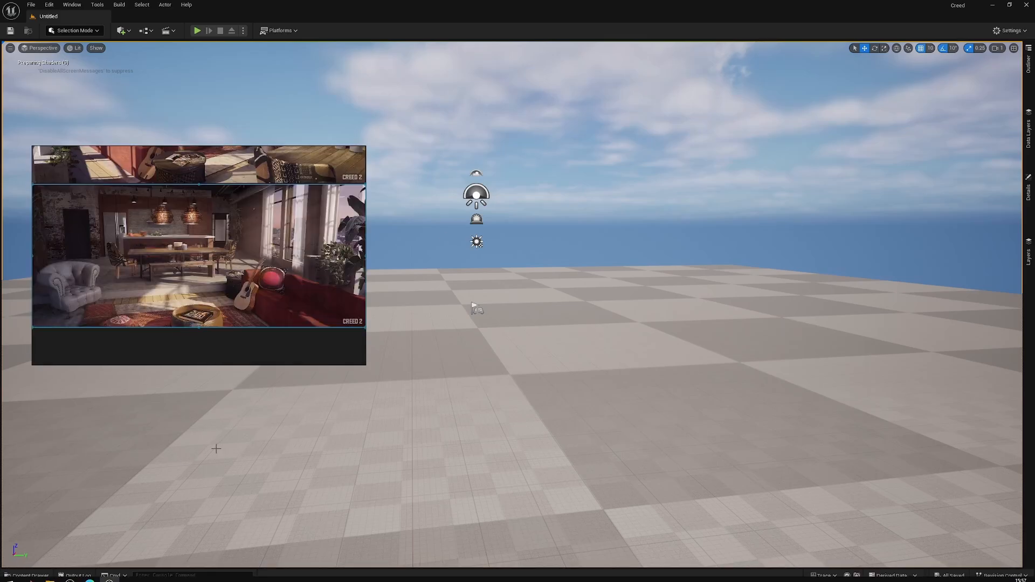
- Open the content browser and show the project's Content folder
left_click(37, 576)
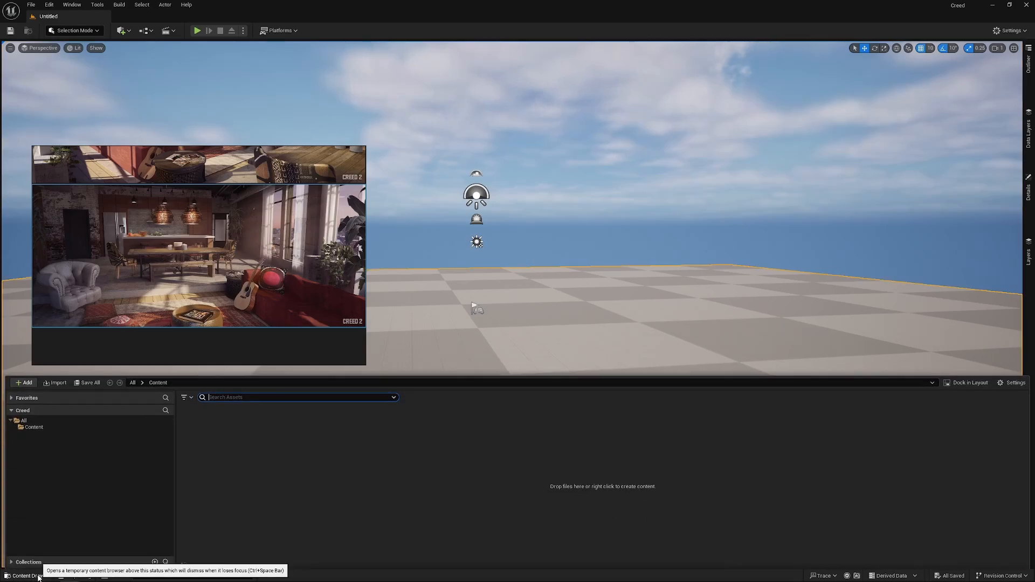
left_click(36, 421)
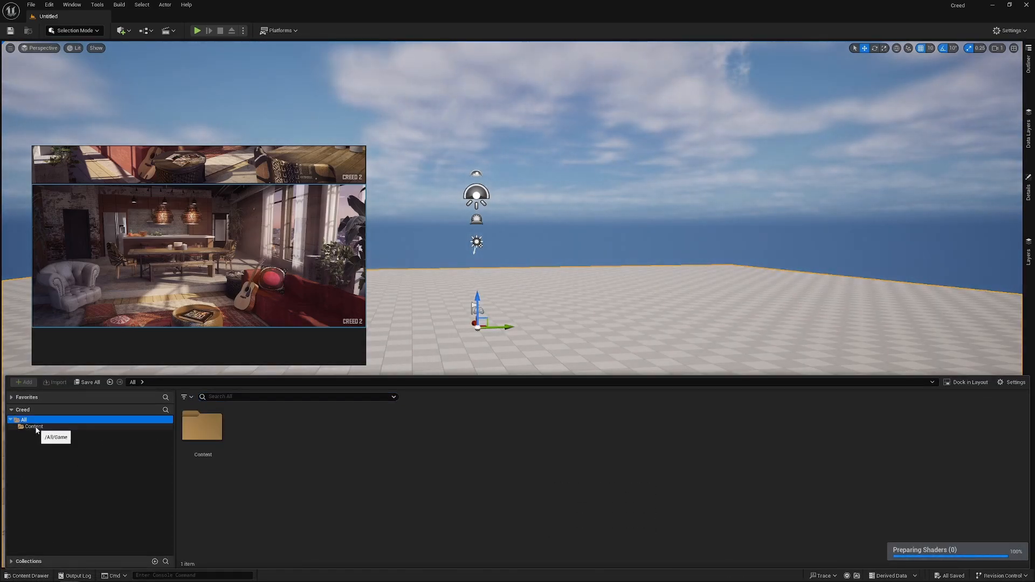
left_click(34, 426)
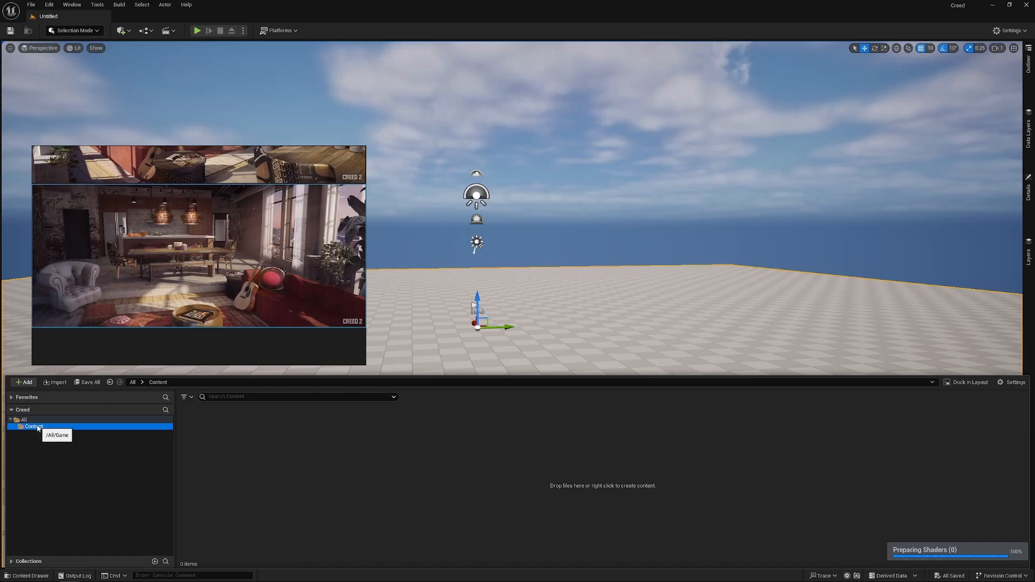
left_click(28, 420)
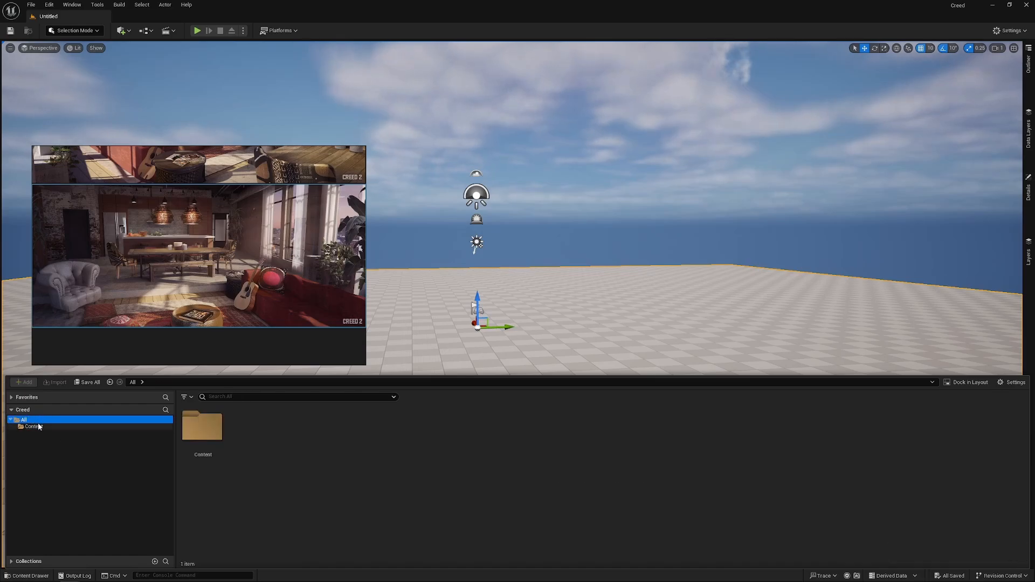
left_click(39, 426)
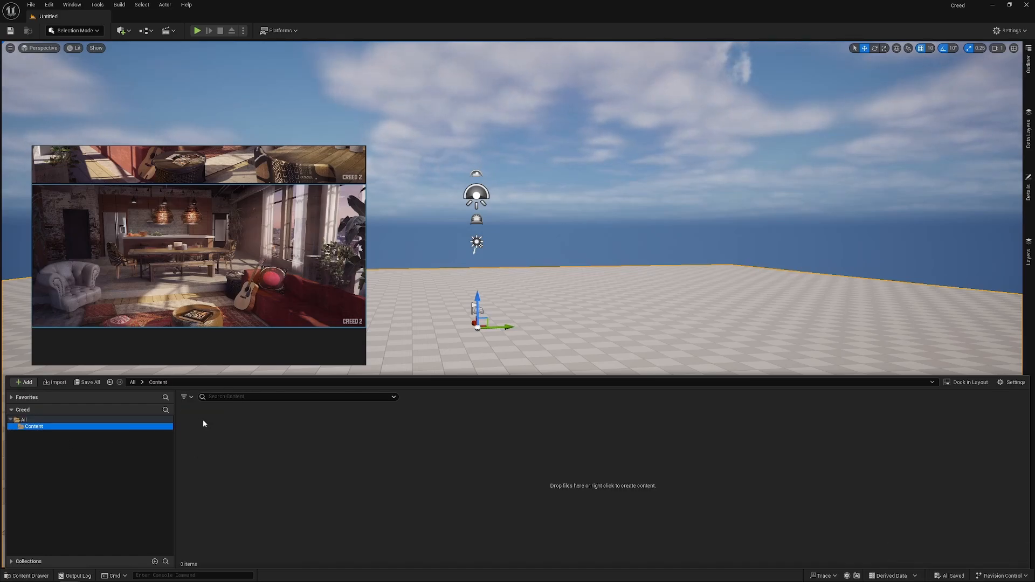
- Move the reference board clear of the folder tree and create a folder named Creed inside Content
right_click(115, 427)
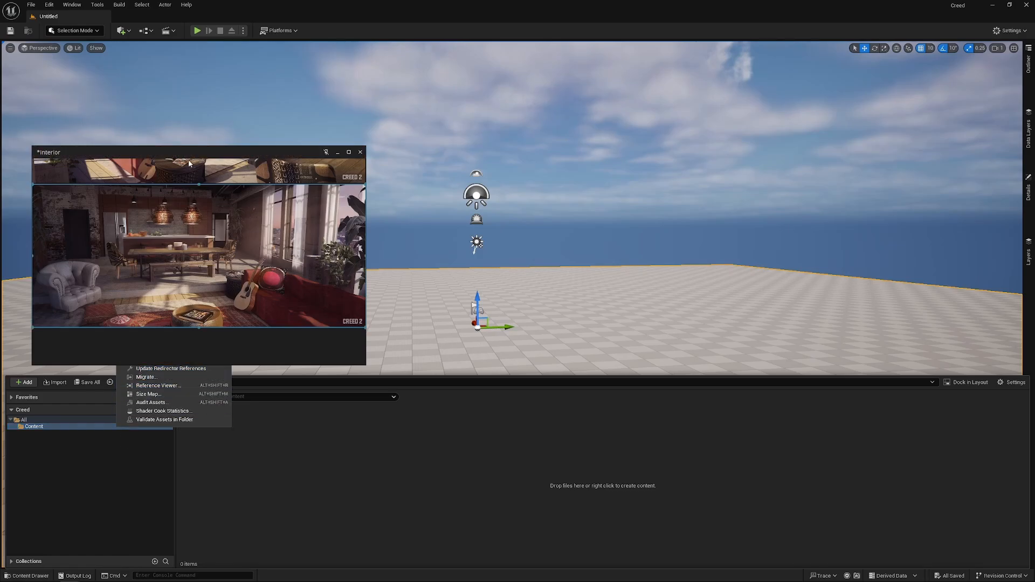
left_click_drag(189, 164, 724, 118)
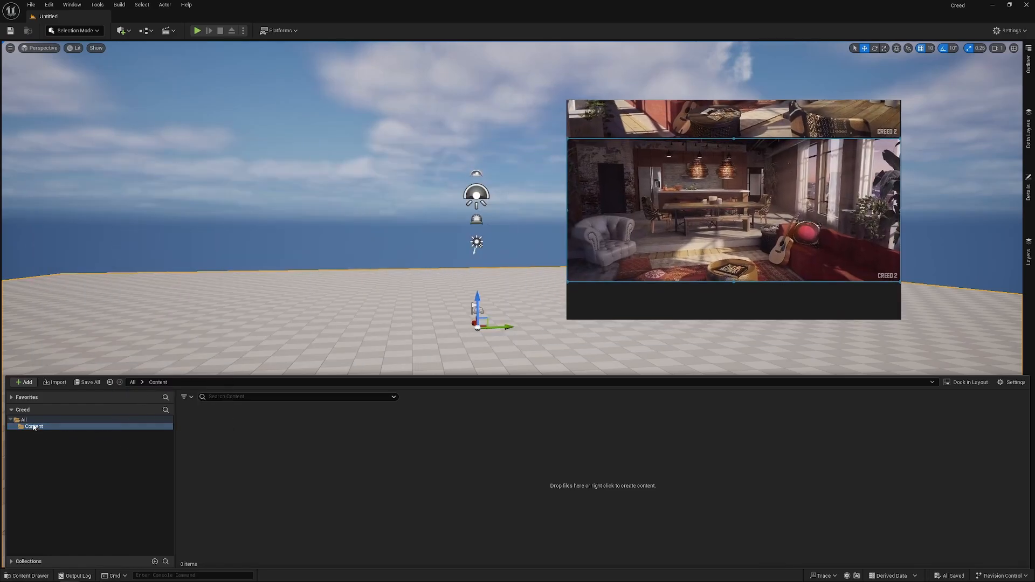
right_click(34, 427)
left_click(104, 256)
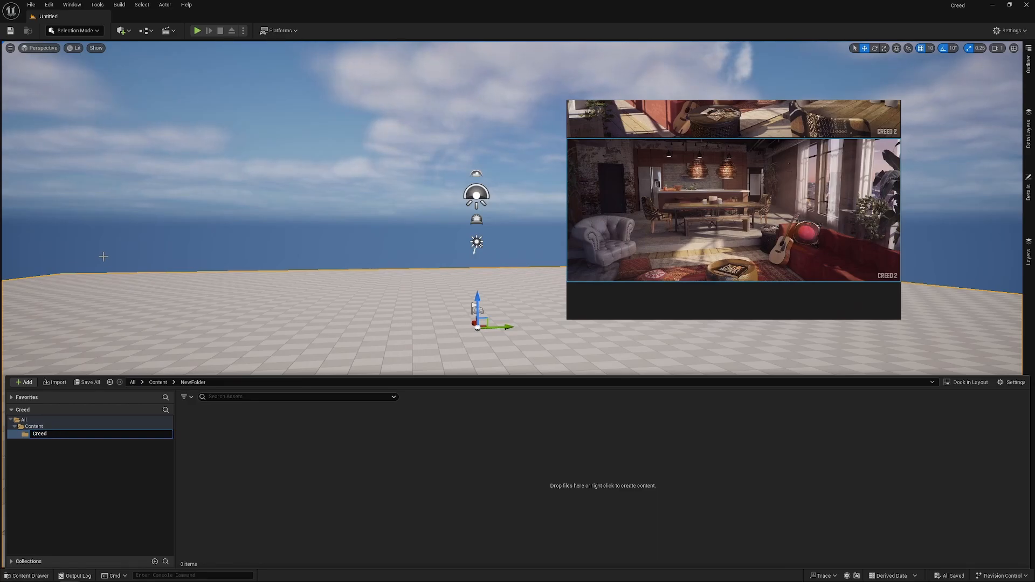
key("Return")
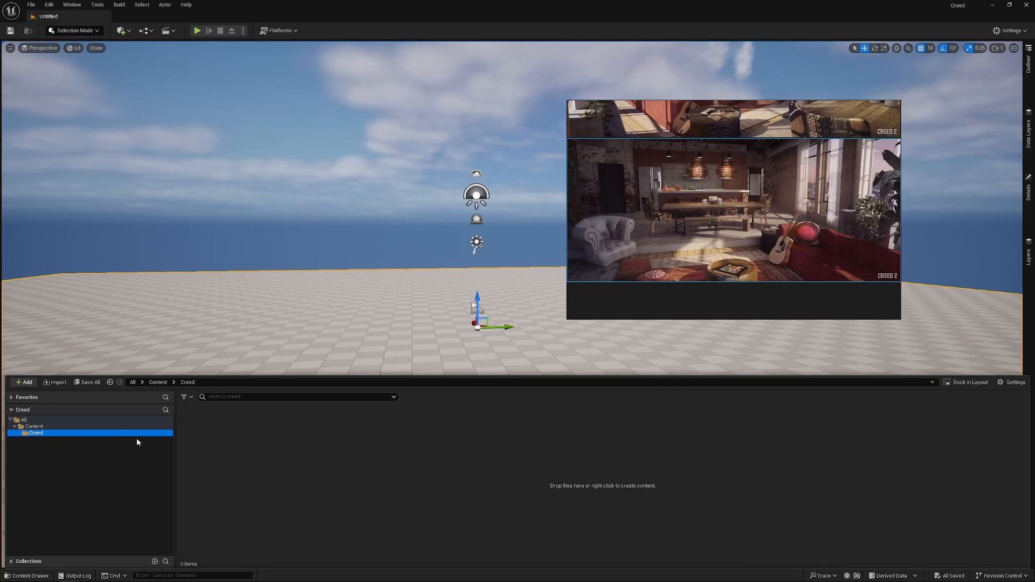
- Create Props and Env folders inside the Creed folder and open Env
left_click(245, 445)
key("ctrl+shift+n")
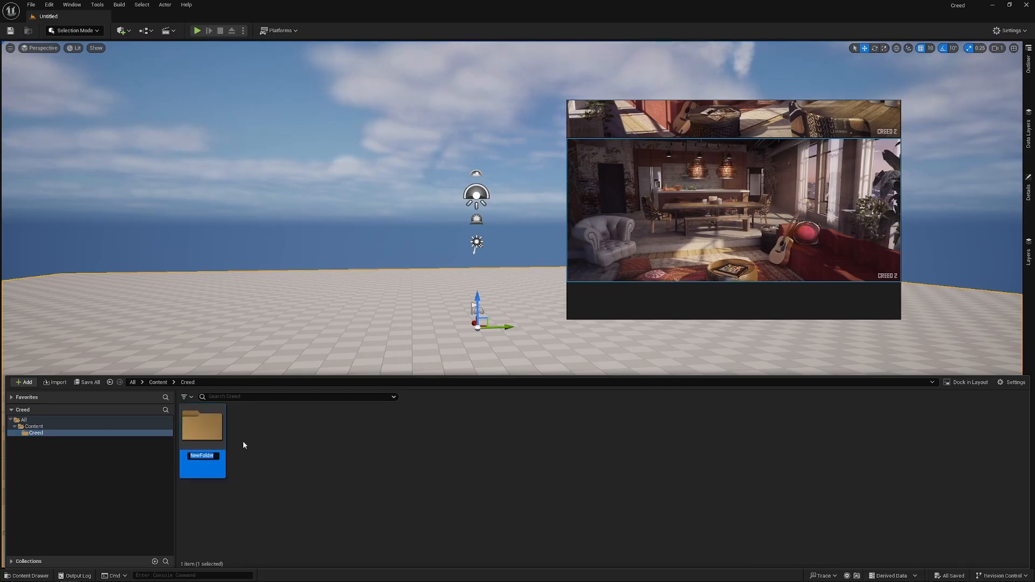
type("Props")
key("Return")
key("ctrl+shift+n")
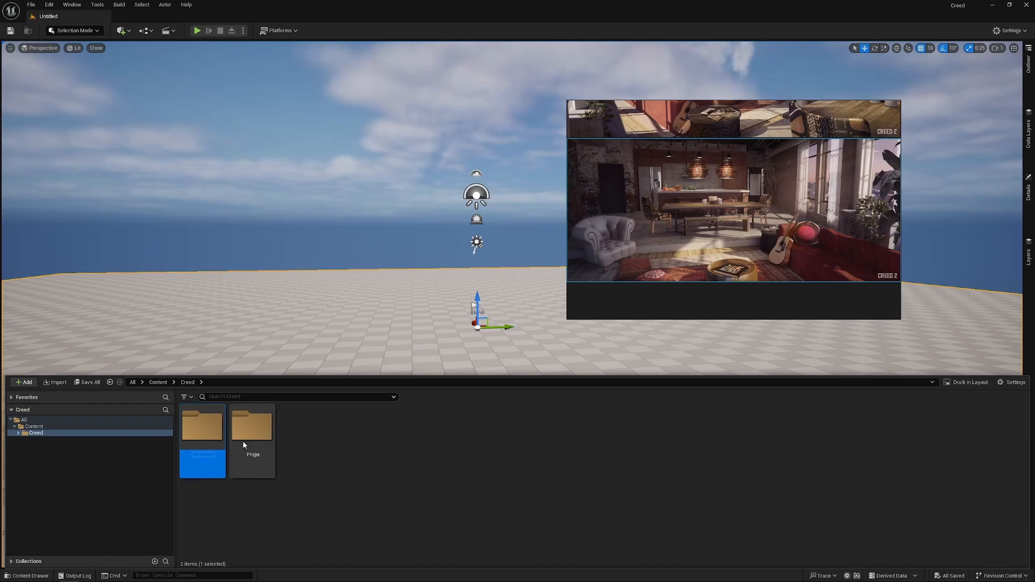
type("E")
key("Return")
key("Return")
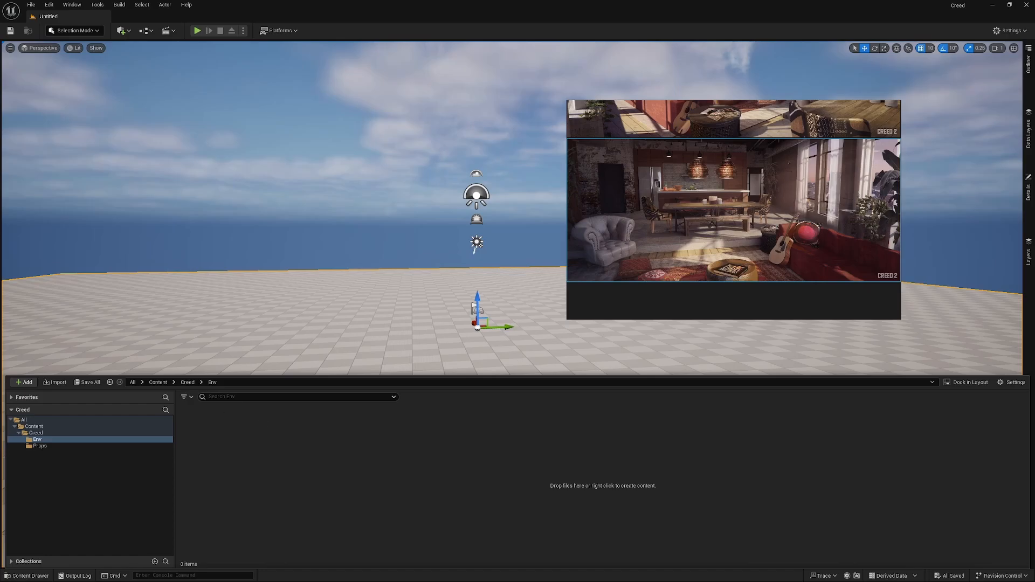
- Switch to File Explorer and bring SM_Wall_Door_A1.fbx, SM_Wall_Flat_A1.fbx and SM_Wall_Window_A1.fbx from Creed's Env directory into the Env content folder
key("alt+Tab")
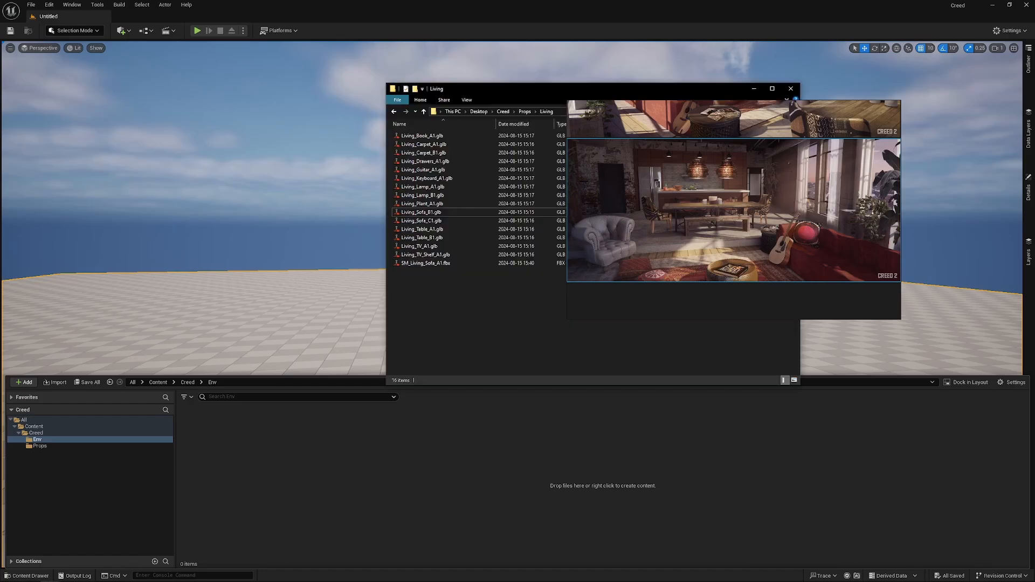
left_click(526, 113)
left_click(503, 112)
double_click(449, 137)
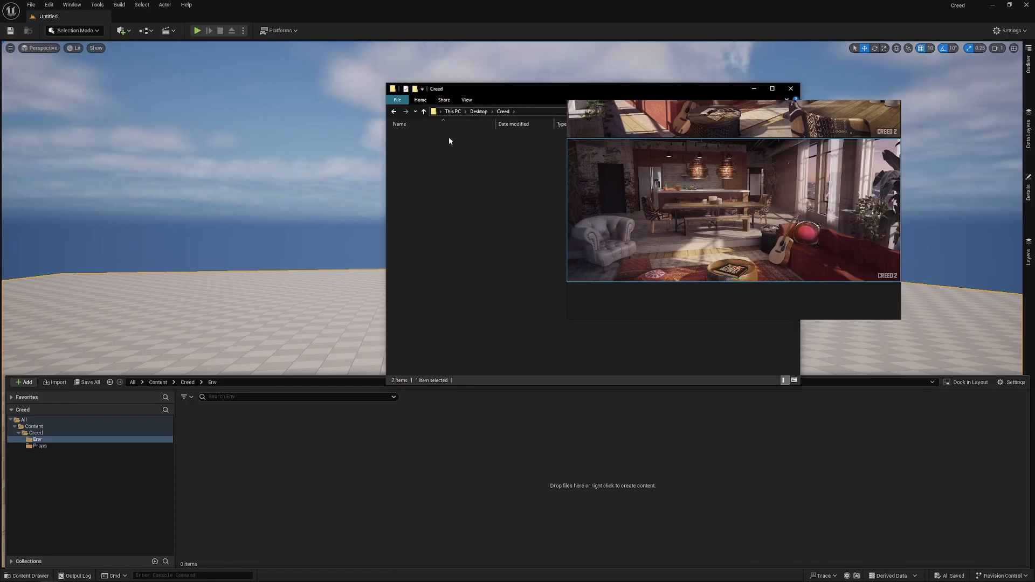
left_click_drag(420, 172, 435, 143)
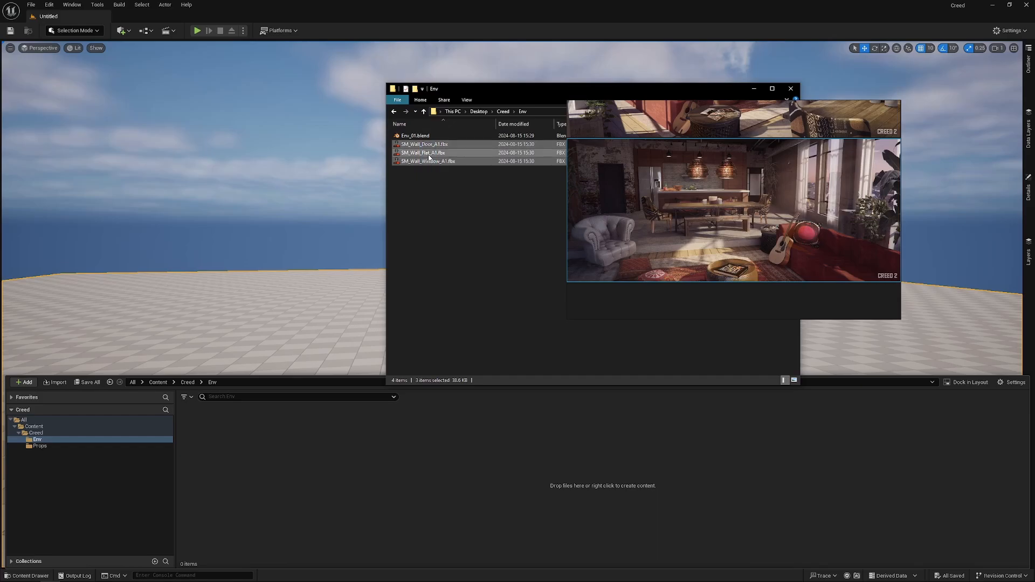
left_click_drag(332, 472, 333, 472)
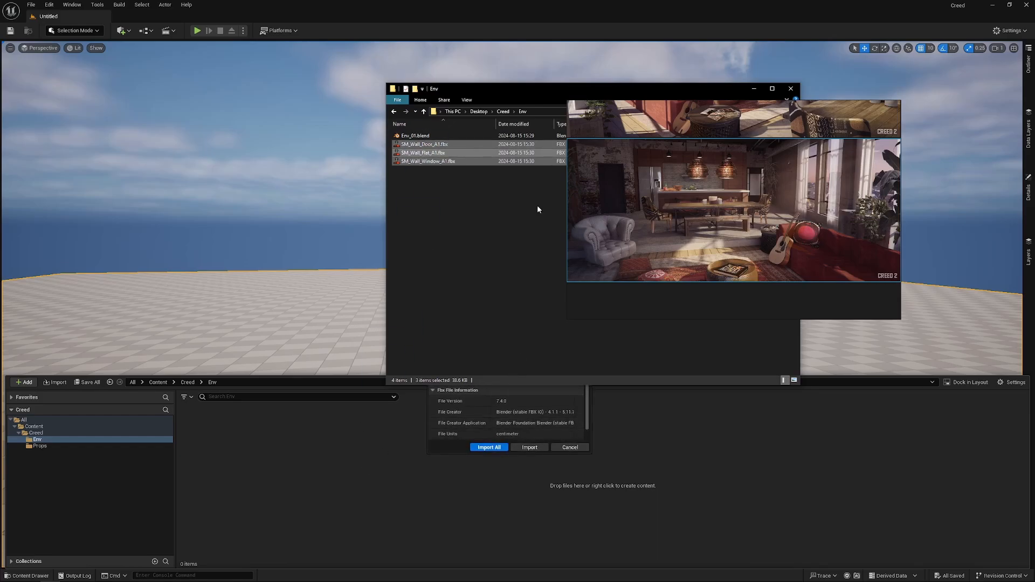
- Move the File Explorer window off the import options and enable Combine Meshes in the advanced mesh settings
left_click_drag(528, 93, 740, 73)
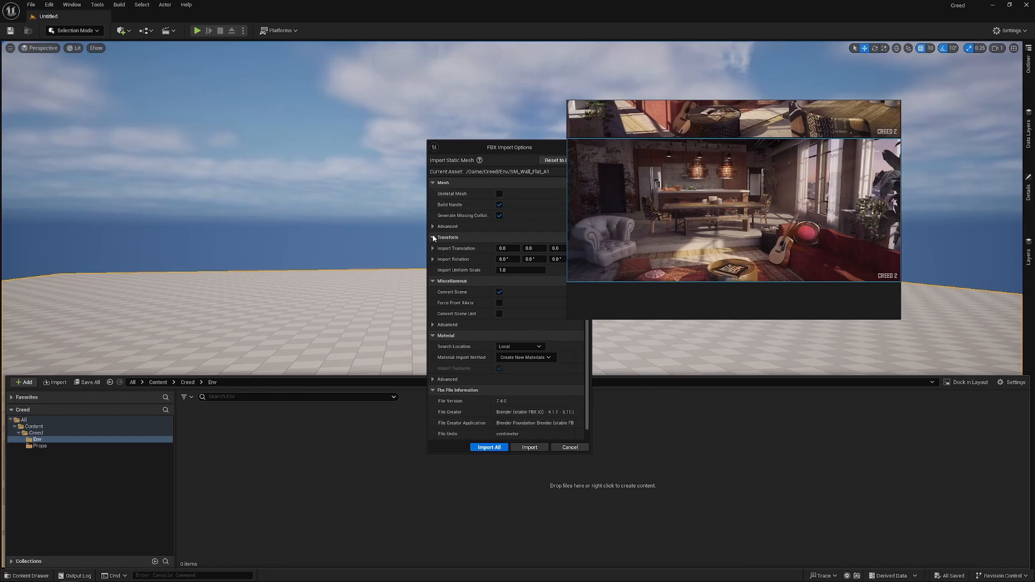
left_click(447, 325)
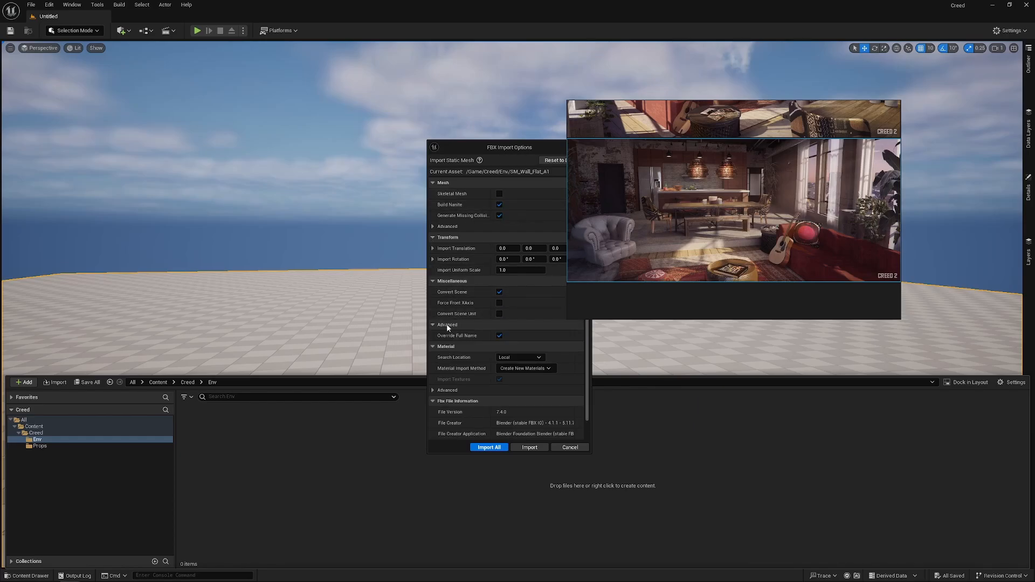
left_click(436, 226)
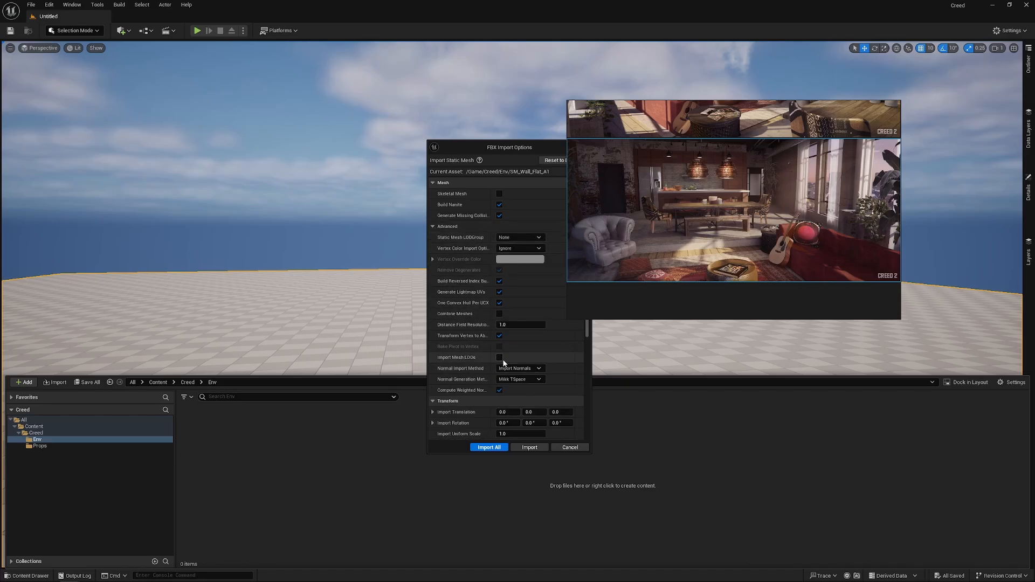
left_click(498, 314)
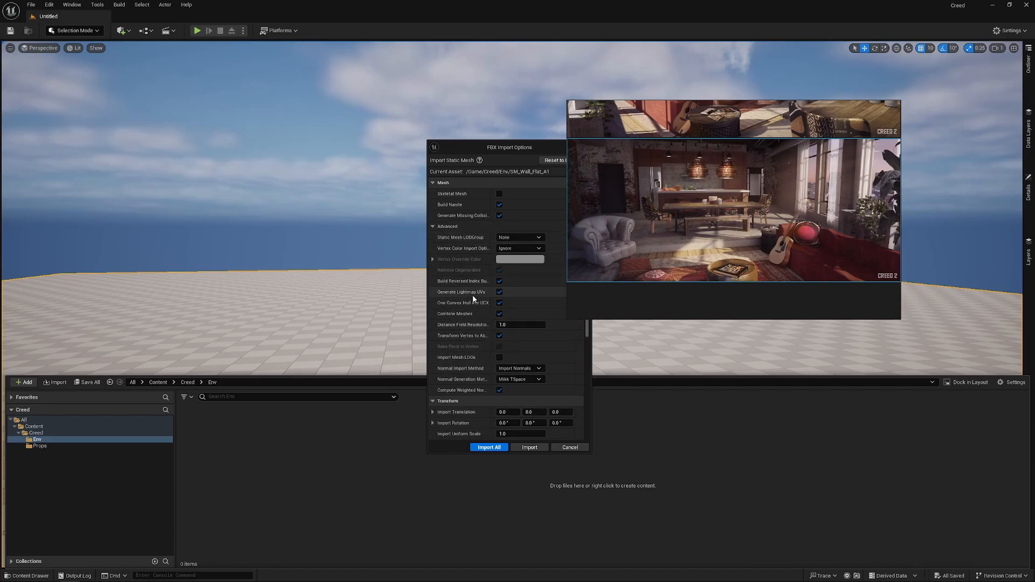
- Set the material Search Location to Do Not Search and the Material Import Method to Do Not Create Material
scroll(469, 319, "down", 5)
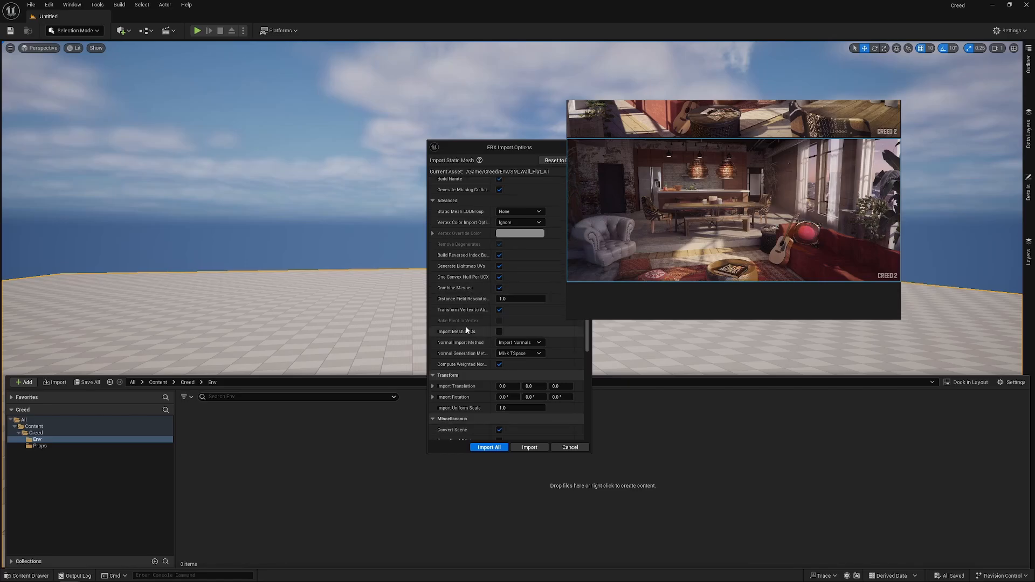
scroll(467, 330, "down", 1)
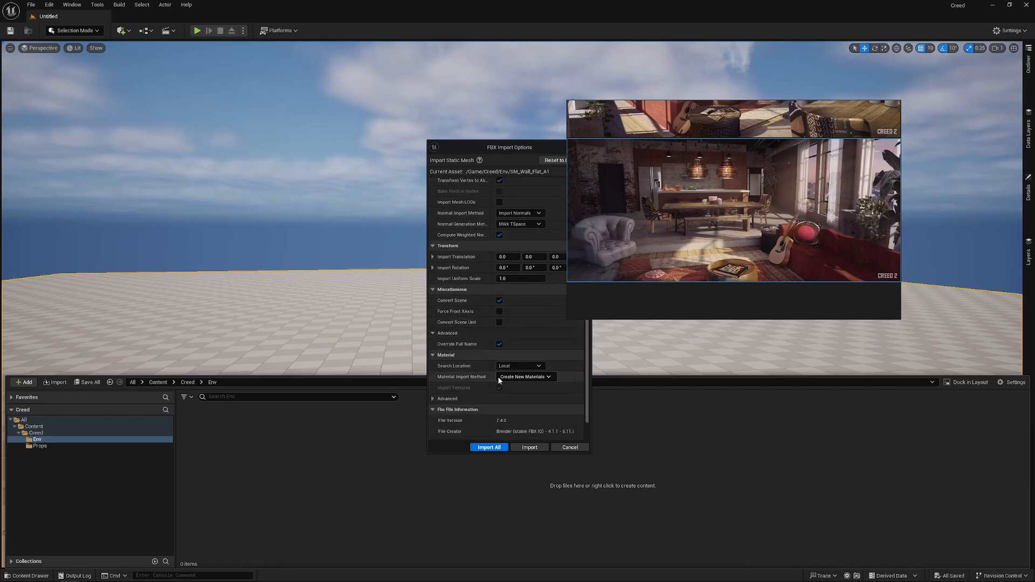
left_click(520, 366)
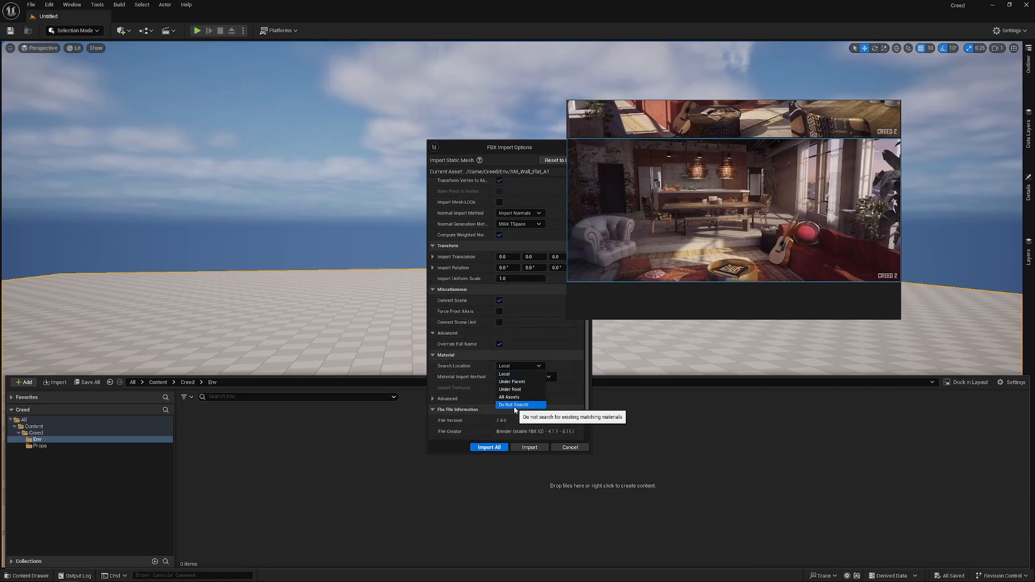
left_click(513, 405)
left_click(524, 377)
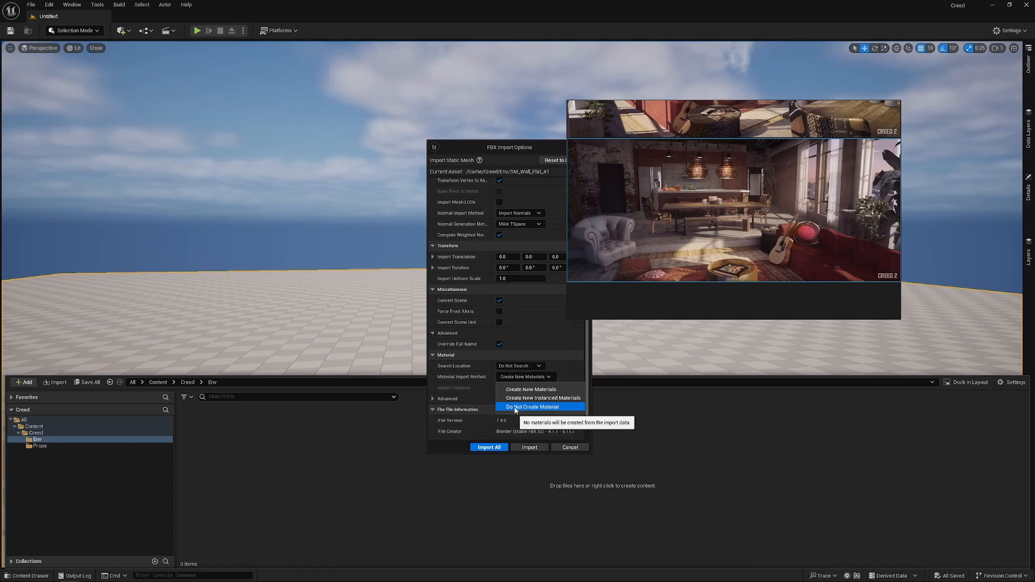
left_click(515, 408)
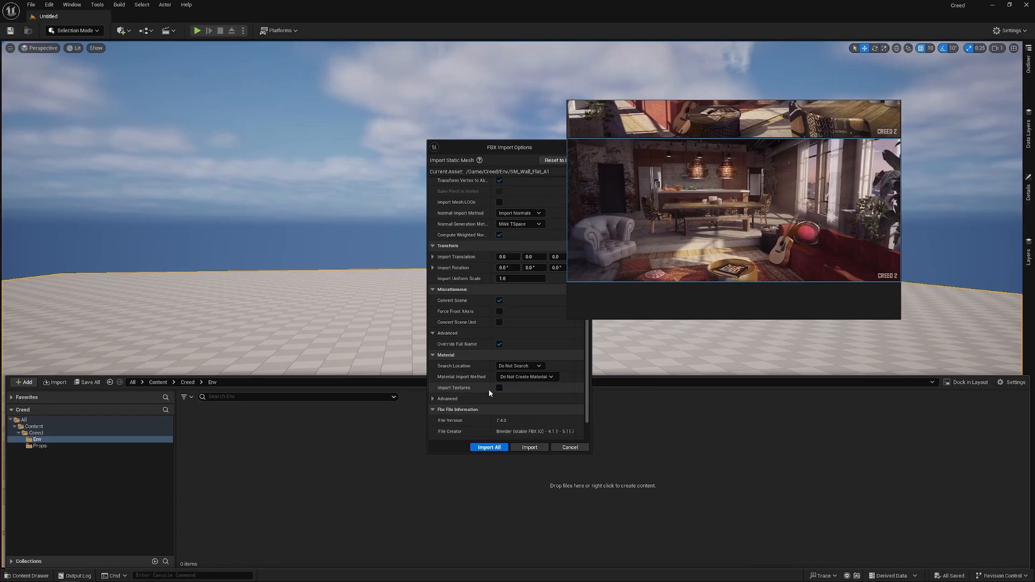
- Review the remaining FBX import options and import all three wall meshes into the Env folder
scroll(475, 396, "down", 1)
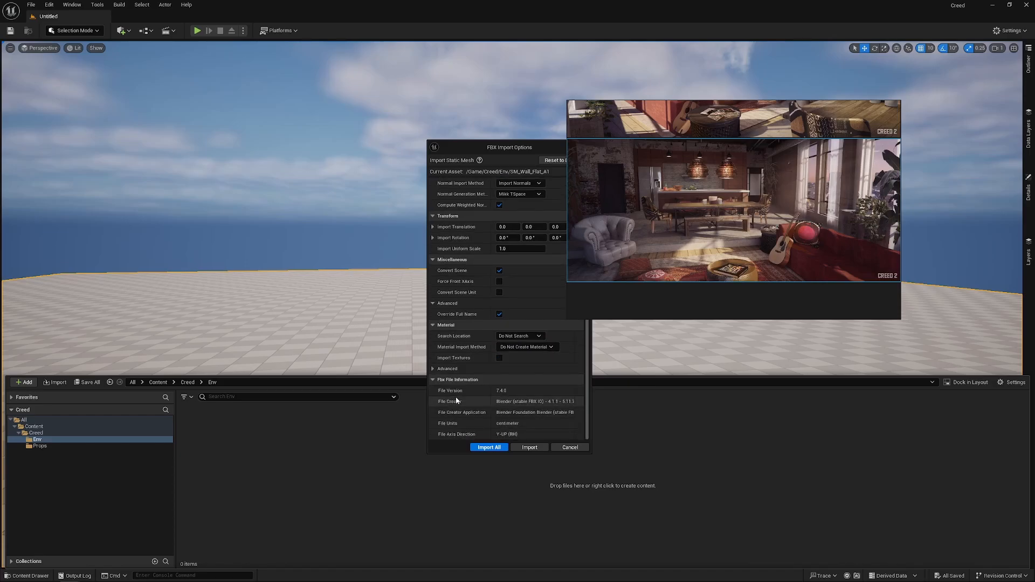
scroll(455, 397, "up", 3)
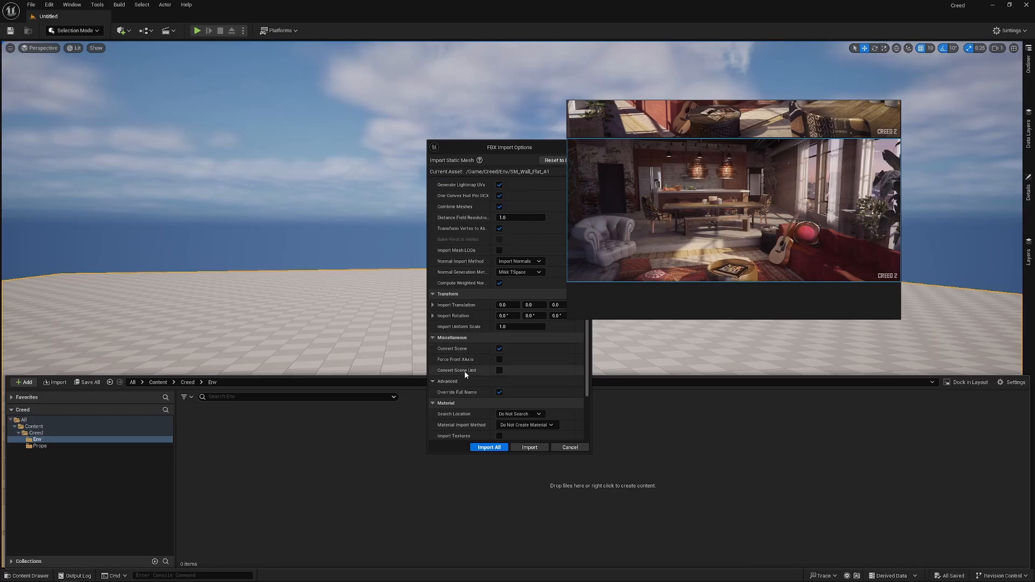
left_click(488, 448)
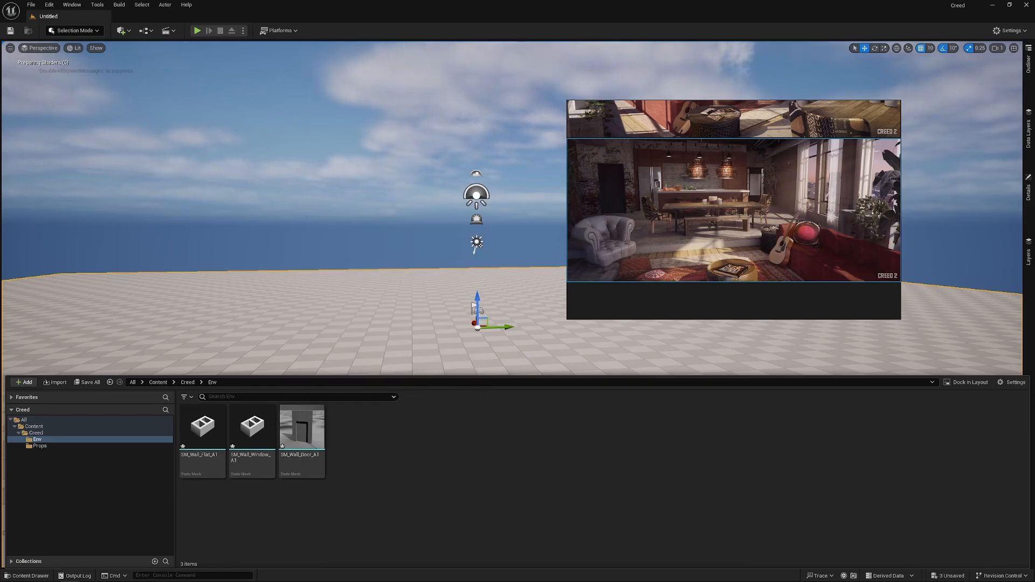
- Reopen the Env folder's content and place SM_Wall_Flat_A1 on the floor of the level
key("ctrl+space")
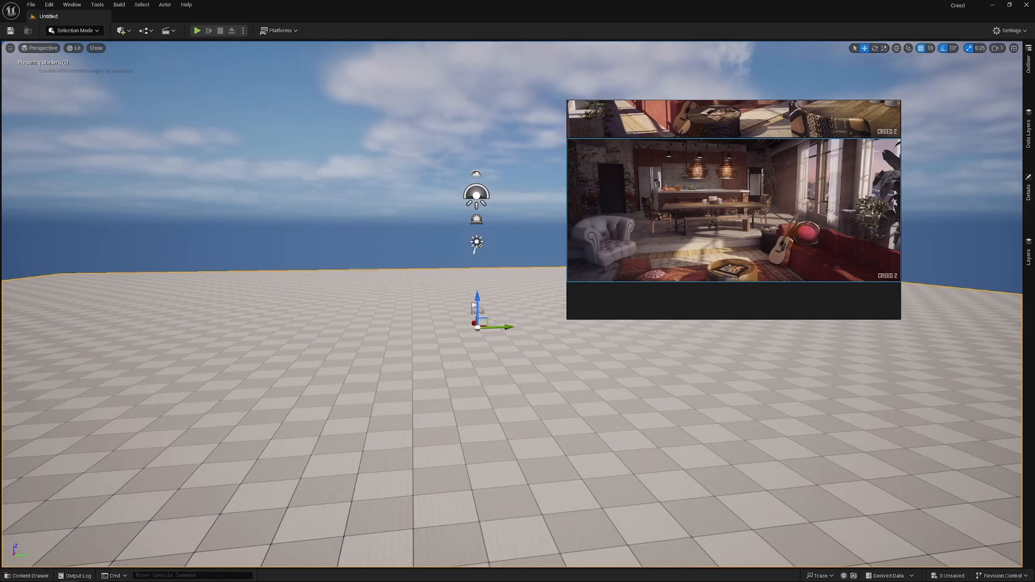
left_click(43, 575)
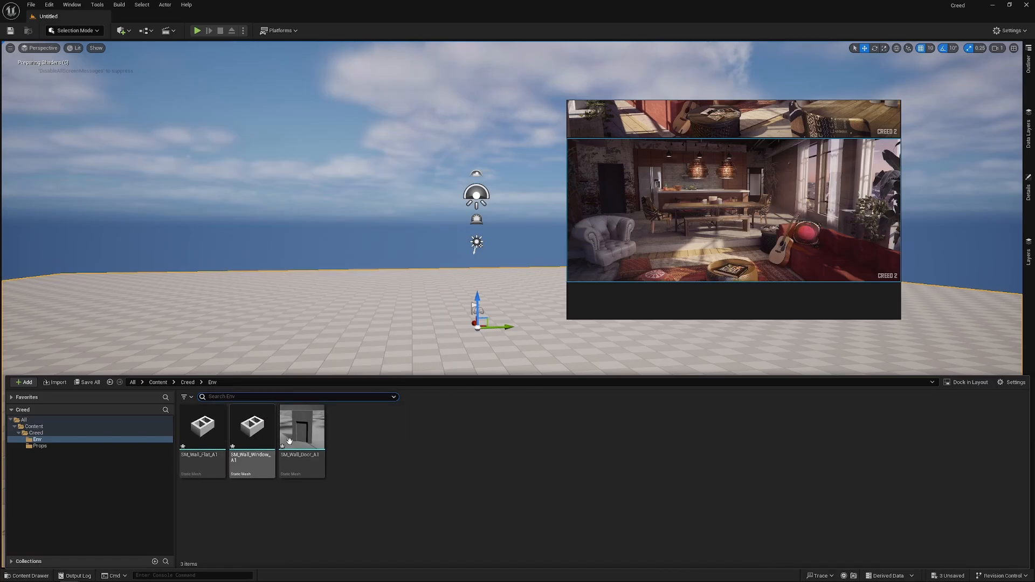
mouse_move(200, 441)
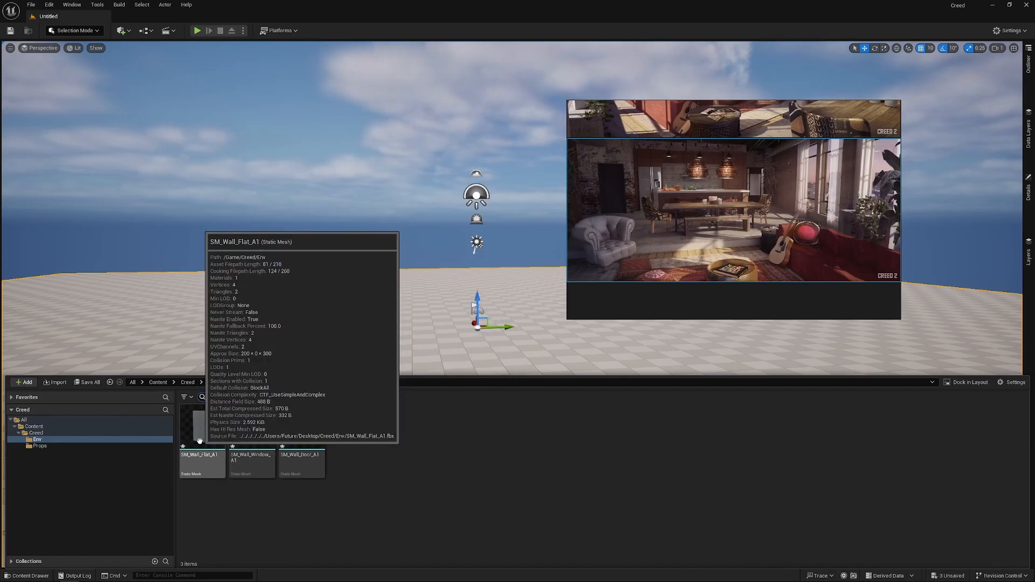
left_click_drag(200, 441, 391, 363)
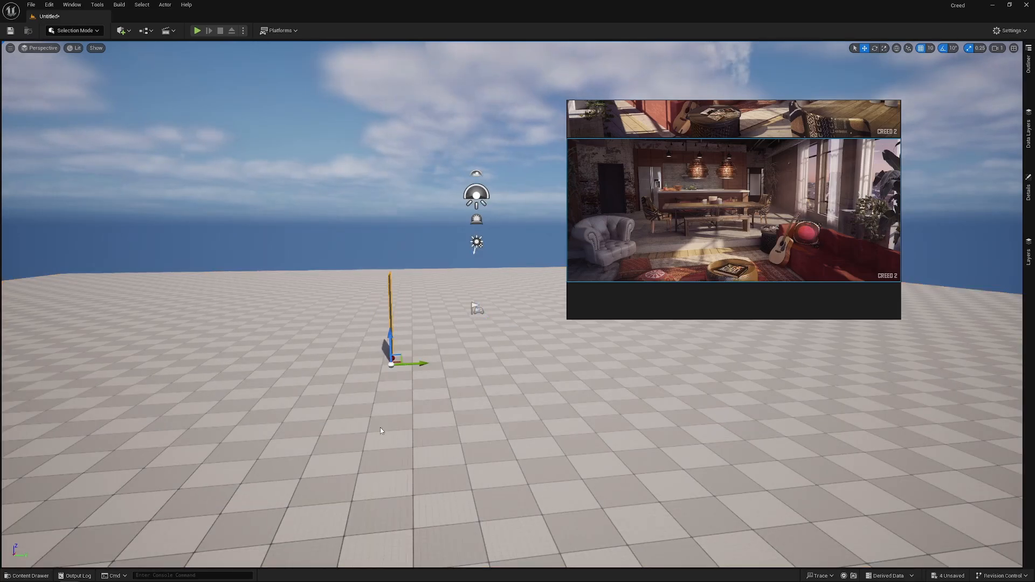
left_click(30, 575)
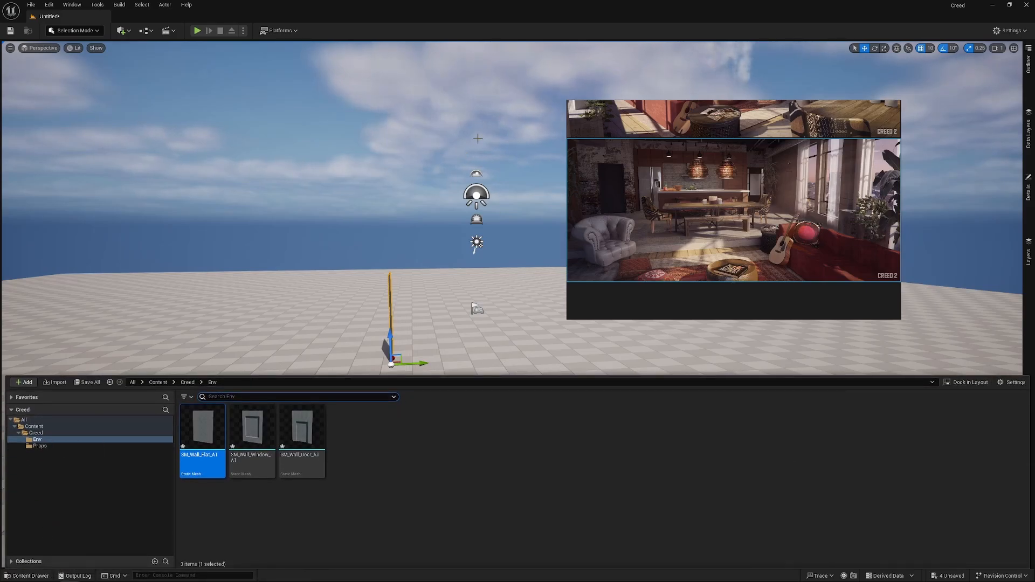
left_click(72, 4)
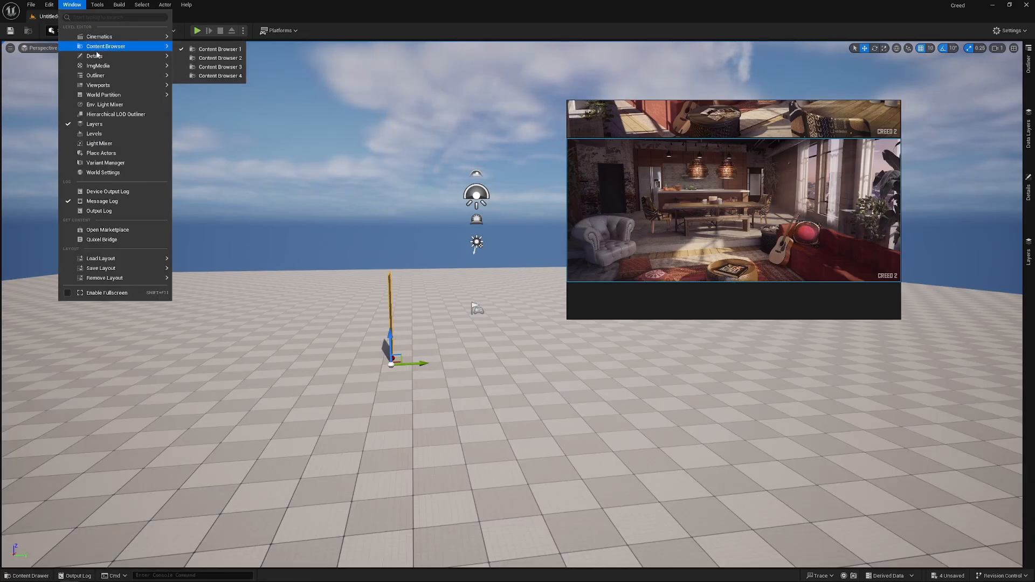
mouse_move(122, 80)
left_click(186, 86)
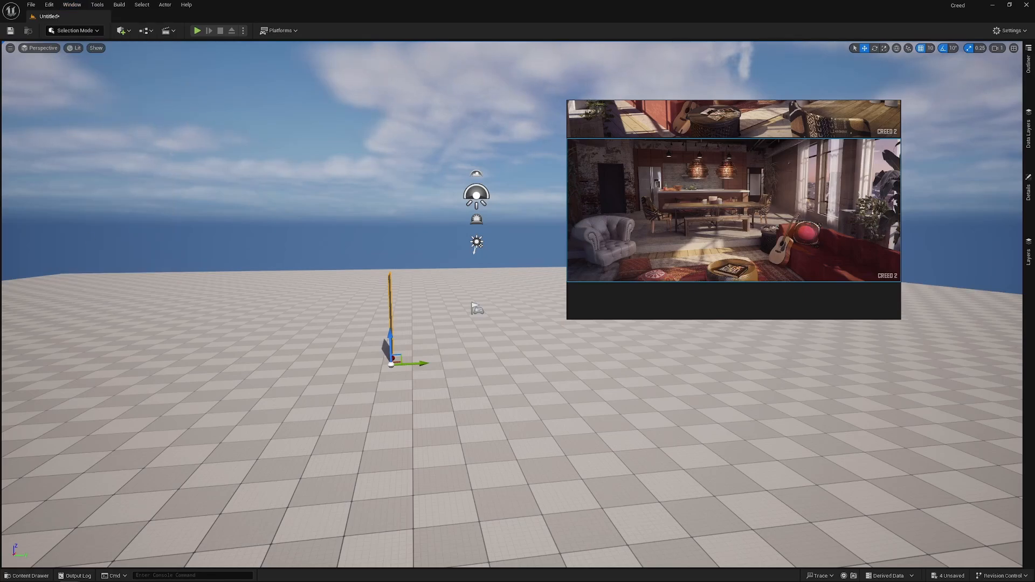
- Open Content Browser 2 as a floating window clear of the reference board and show its Creed/Env folder
left_click(72, 4)
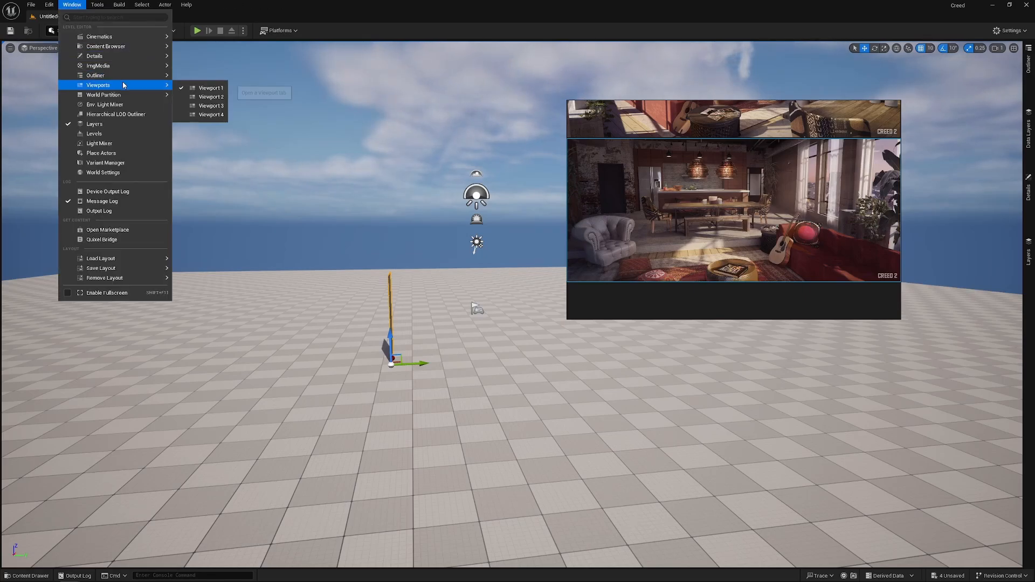
mouse_move(161, 46)
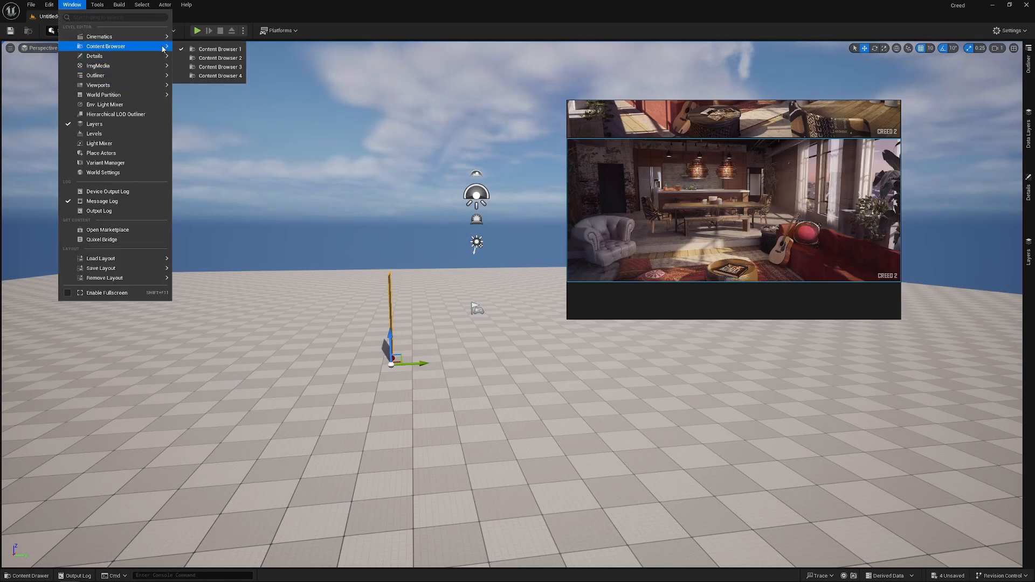
left_click(213, 57)
left_click_drag(193, 158, 695, 186)
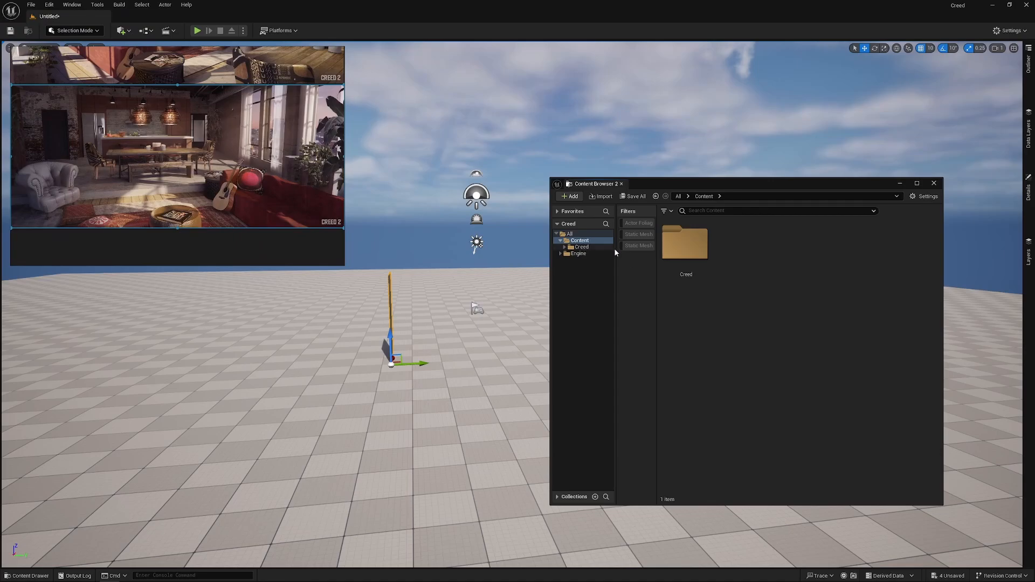
double_click(681, 247)
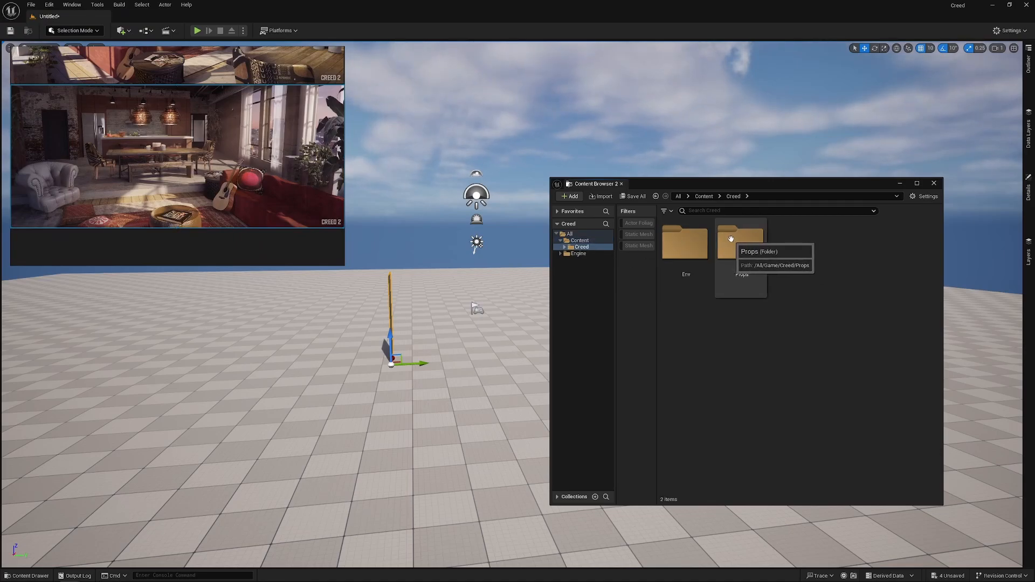
double_click(693, 245)
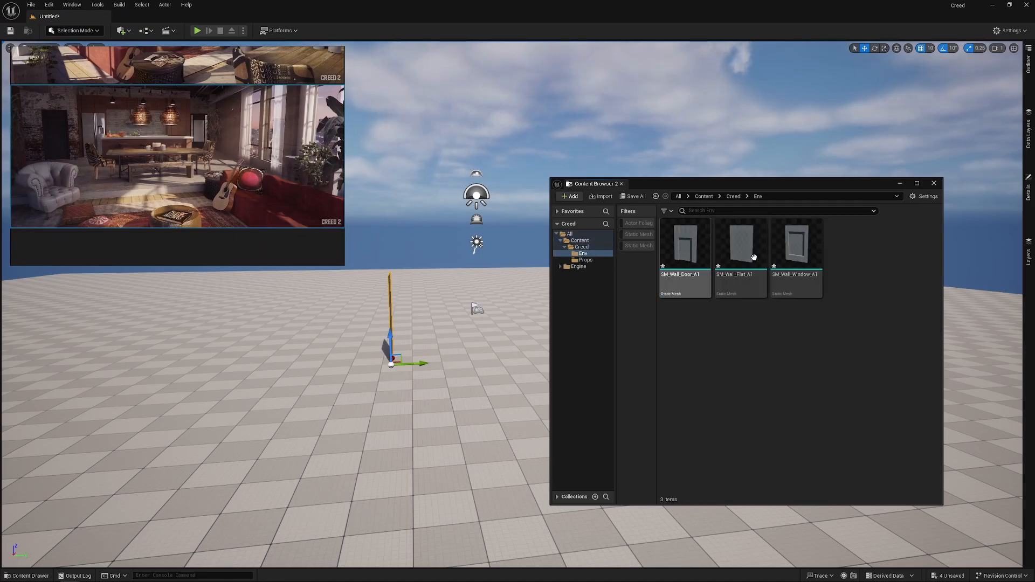
- Place another SM_Wall_Flat_A1 and an SM_Wall_Window_A1 in front of the first wall, and undo the window wall's placement
left_click(753, 257)
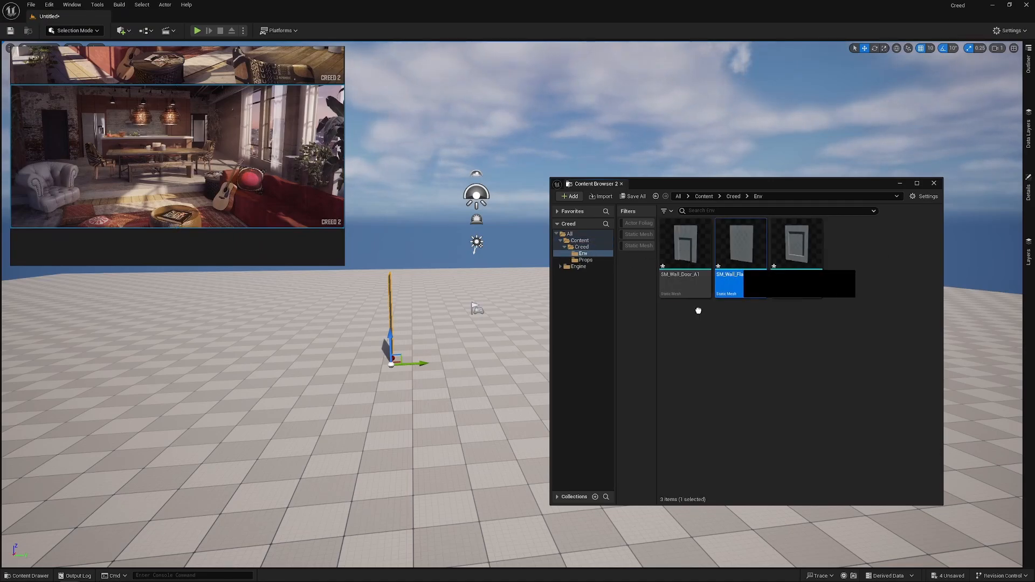
left_click(796, 251)
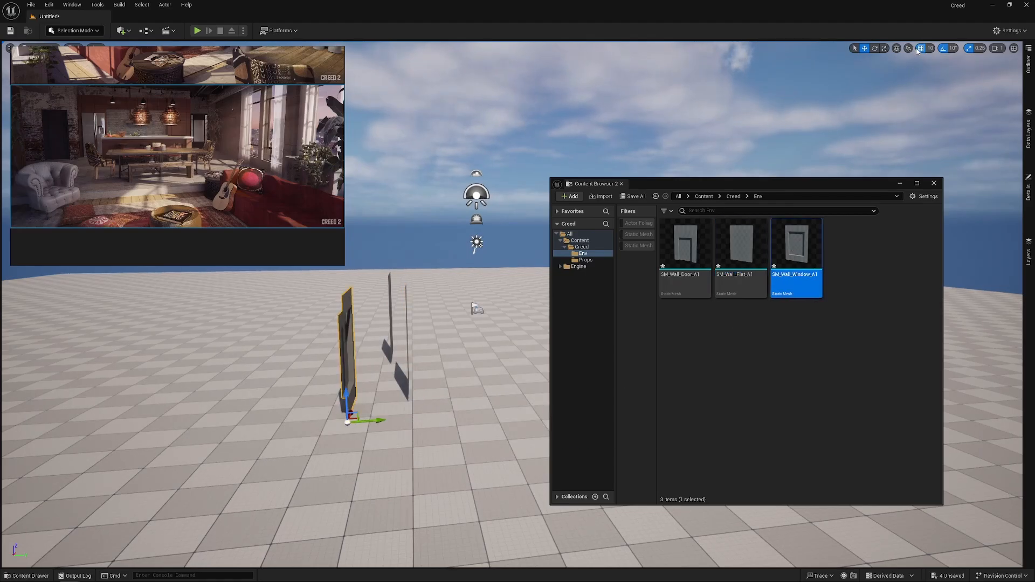
right_click_drag(392, 345, 399, 380)
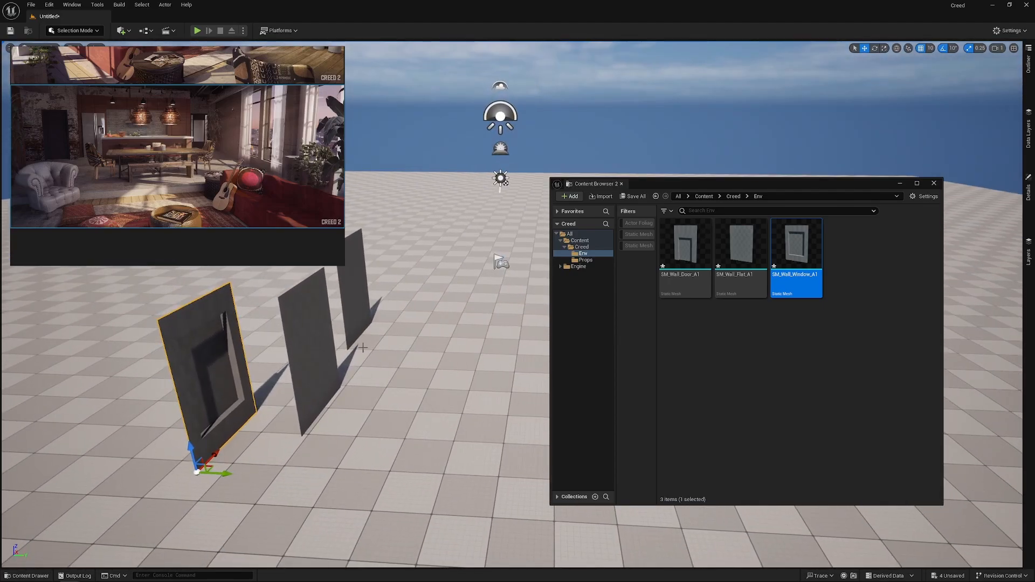
key("ctrl+z")
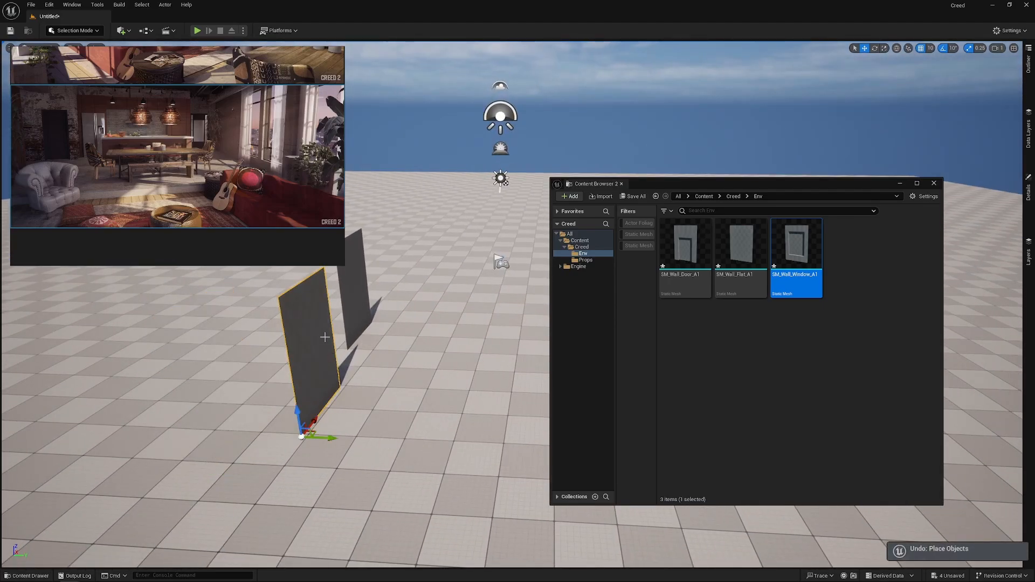
- Set the viewport's position grid snap size to 100
left_click(929, 48)
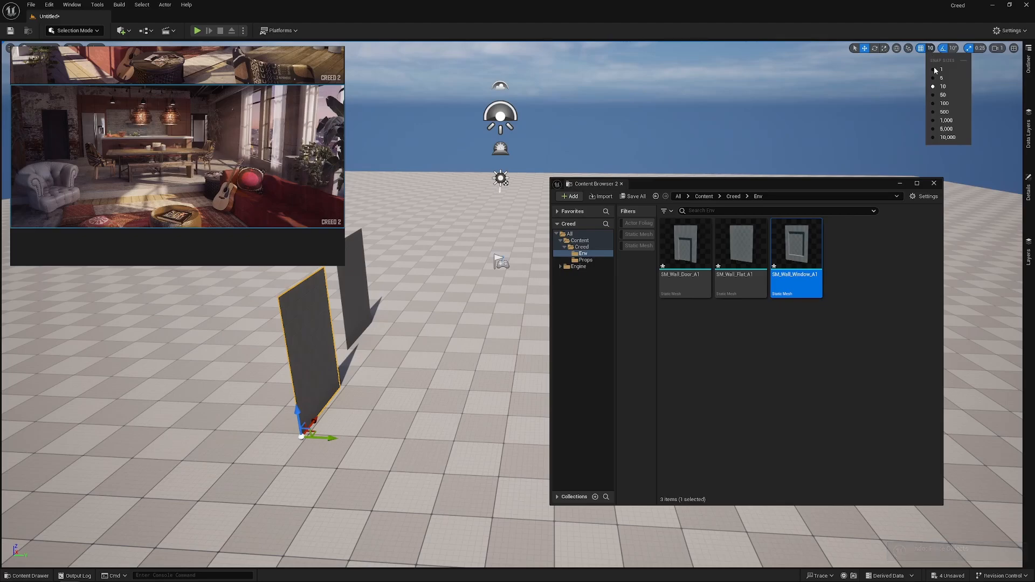
left_click(943, 94)
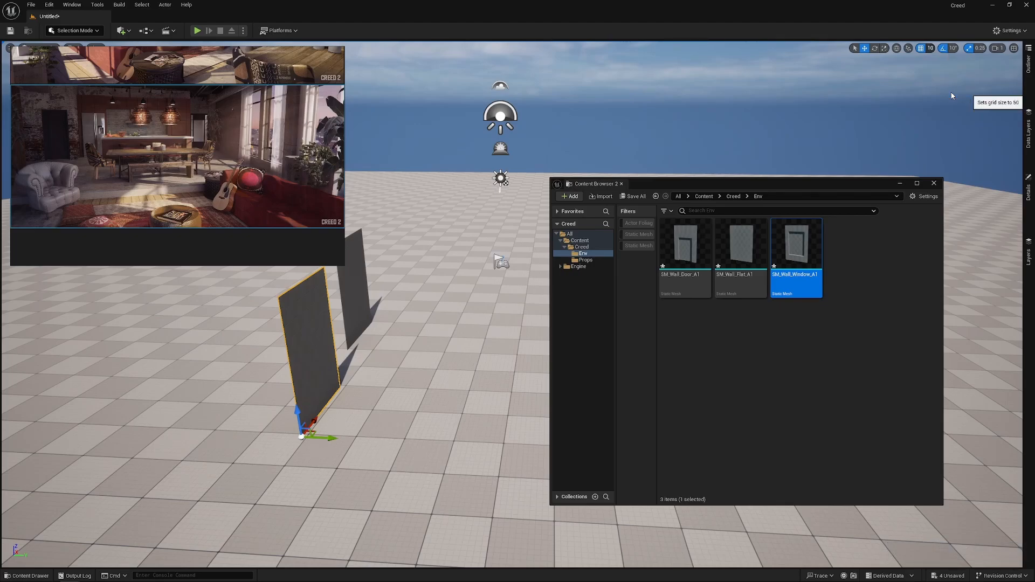
left_click(929, 48)
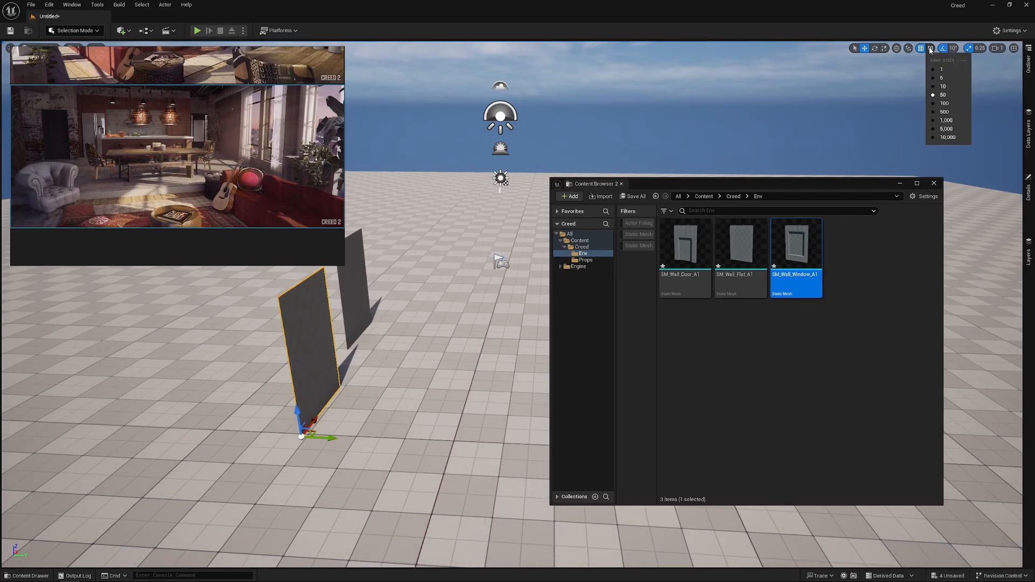
left_click(931, 107)
- Delete both flat wall meshes from the level
right_click_drag(433, 362, 417, 372)
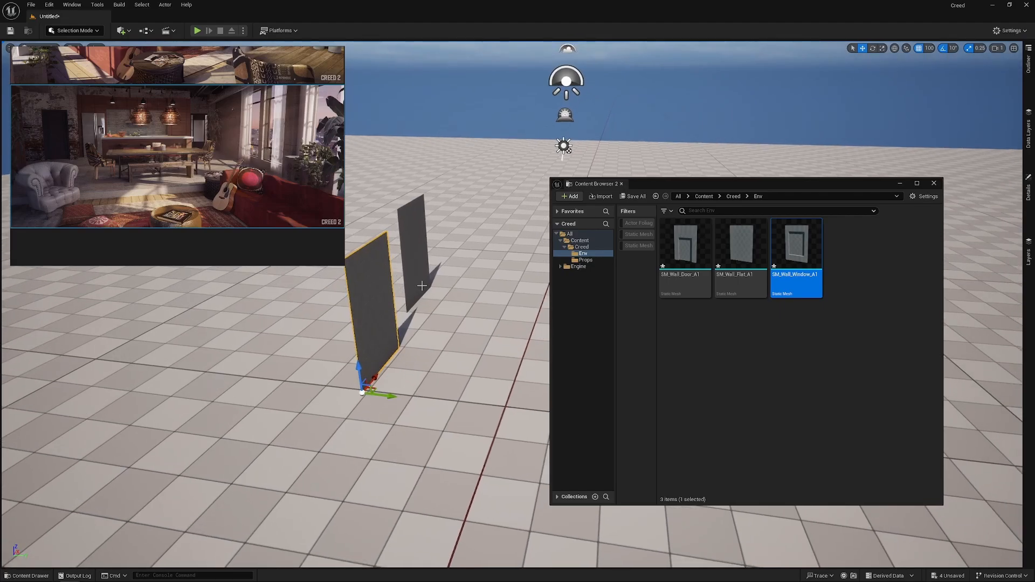
left_click(422, 273, "ctrl")
key("Delete")
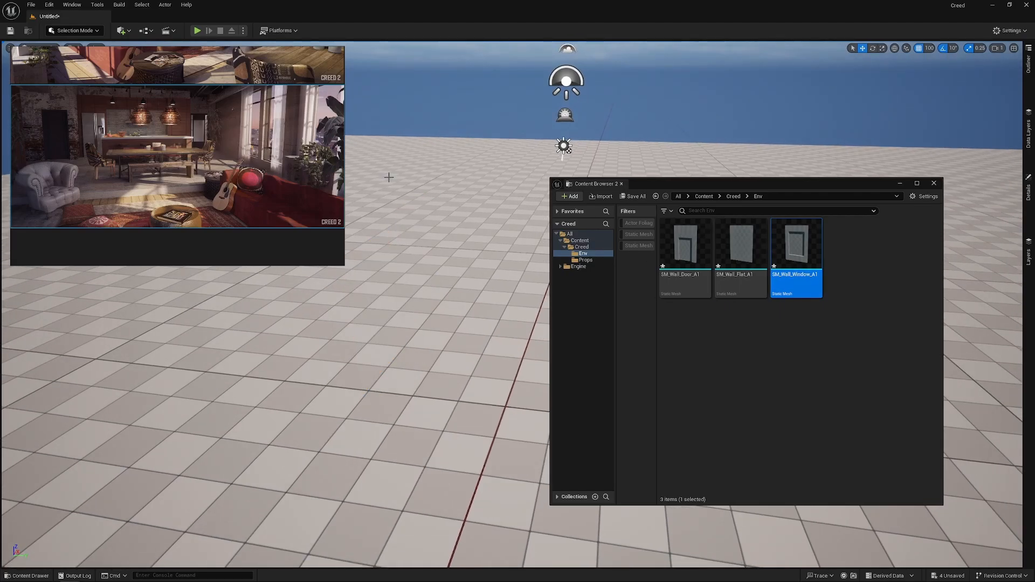
- Zoom out the reference board and shift it to show the room images beside the modular asset list
scroll(82, 136, "down", 3)
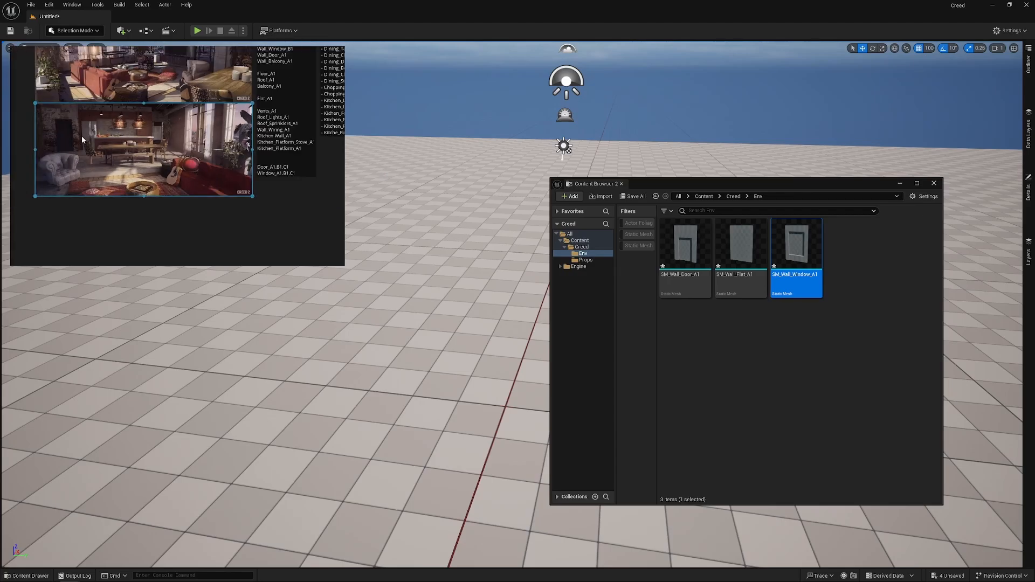
middle_click_drag(82, 136, 86, 183)
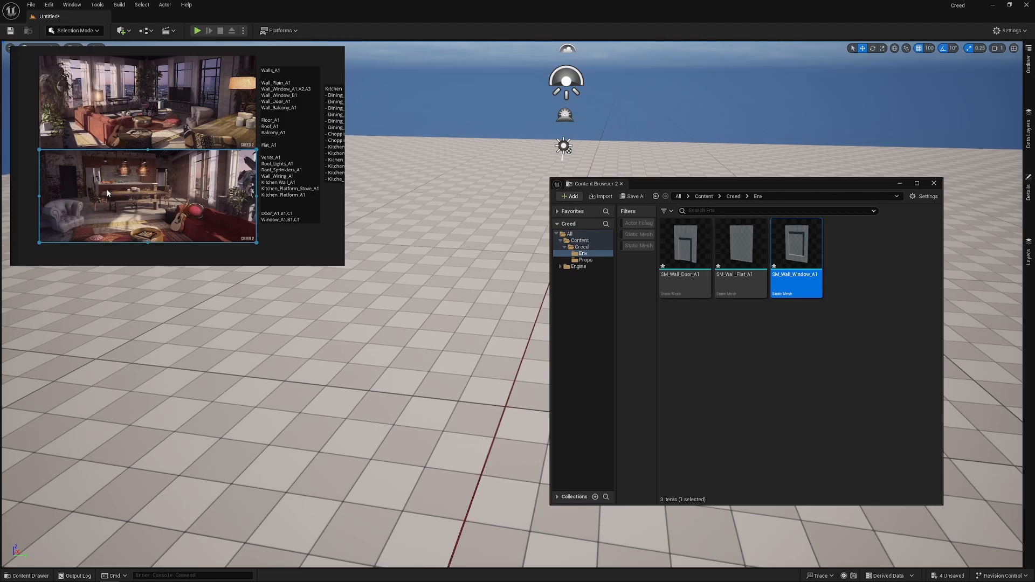
- Enlarge the kitchen and dining reference image on the board and move the Content Browser window aside to clear the viewport
middle_click_drag(105, 189, 140, 189)
scroll(146, 175, "up", 4)
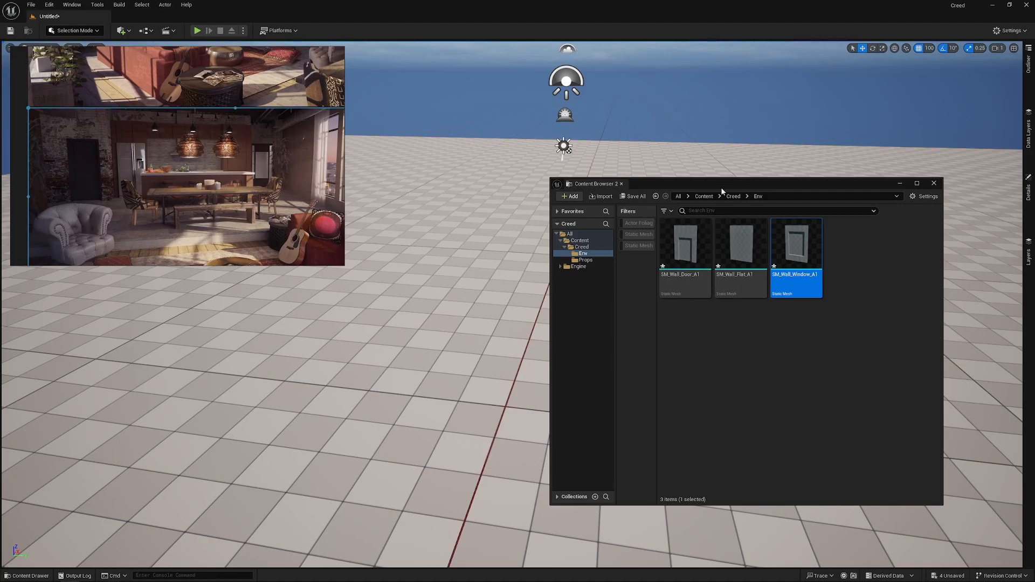
left_click_drag(721, 188, 873, 153)
- Place an SM_Wall_Door_A1 mesh on the floor grid in the open area of the level
right_click_drag(492, 240, 521, 240)
key("s")
key("w")
key("s")
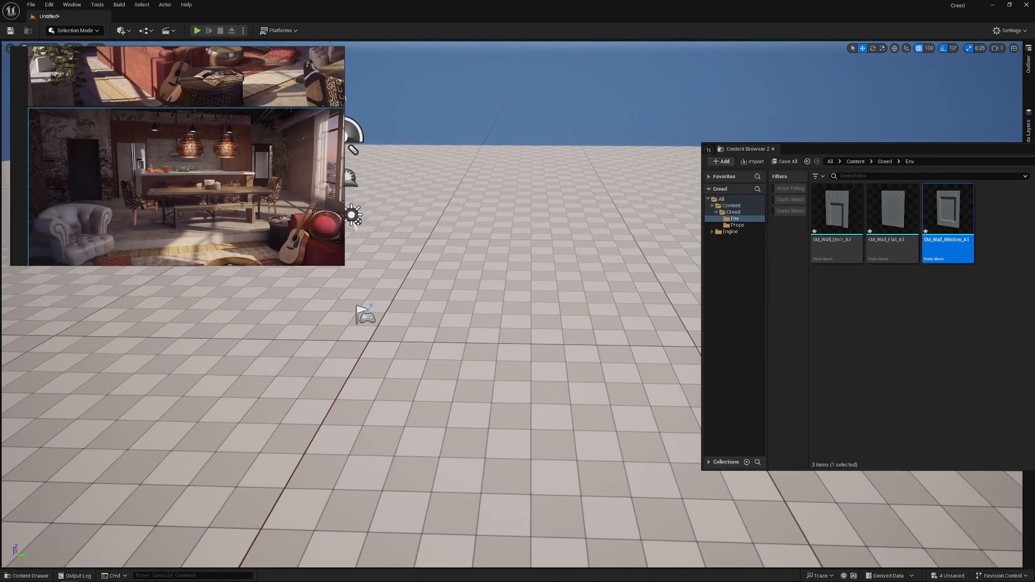
key("d")
mouse_move(504, 360)
right_mouse_down()
mouse_move(505, 346)
mouse_move(505, 359)
right_mouse_up()
key("w")
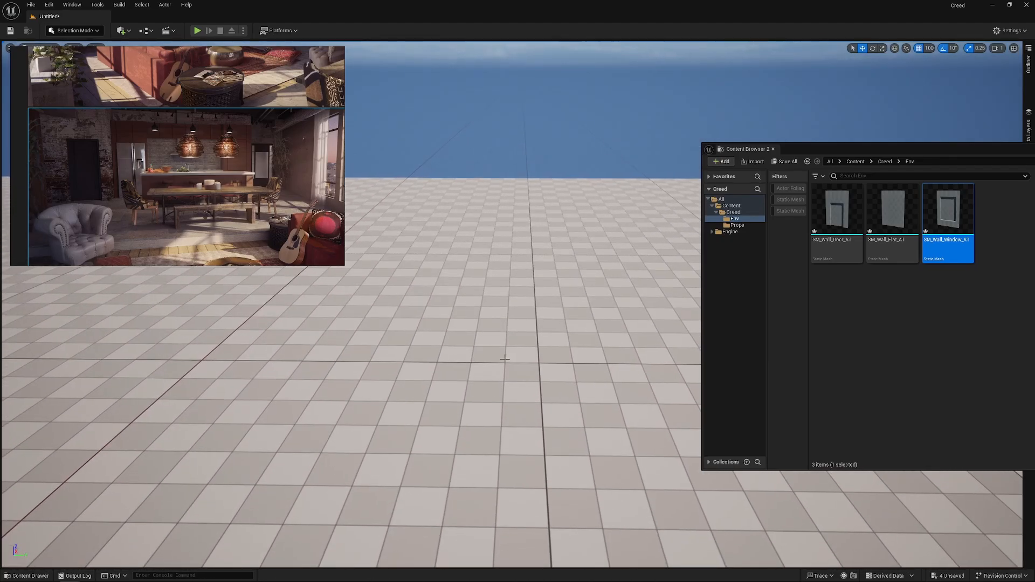
left_click_drag(836, 213, 523, 340)
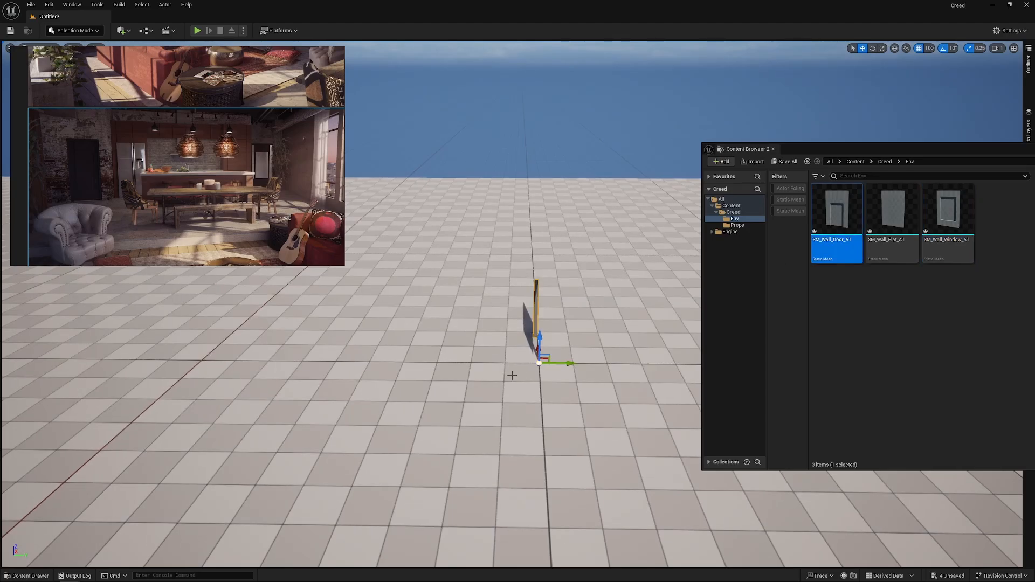
- Place an SM_Wall_Flat_A1 mesh at the door wall's end and rotate it perpendicular to form a corner
key("d")
right_click_drag(512, 375, 303, 341)
key("q")
key("a")
key("d")
key("w")
key("s")
key("q")
key("s")
key("q")
key("a")
key("w")
key("s")
key("e")
left_click_drag(891, 231, 578, 430)
key("e")
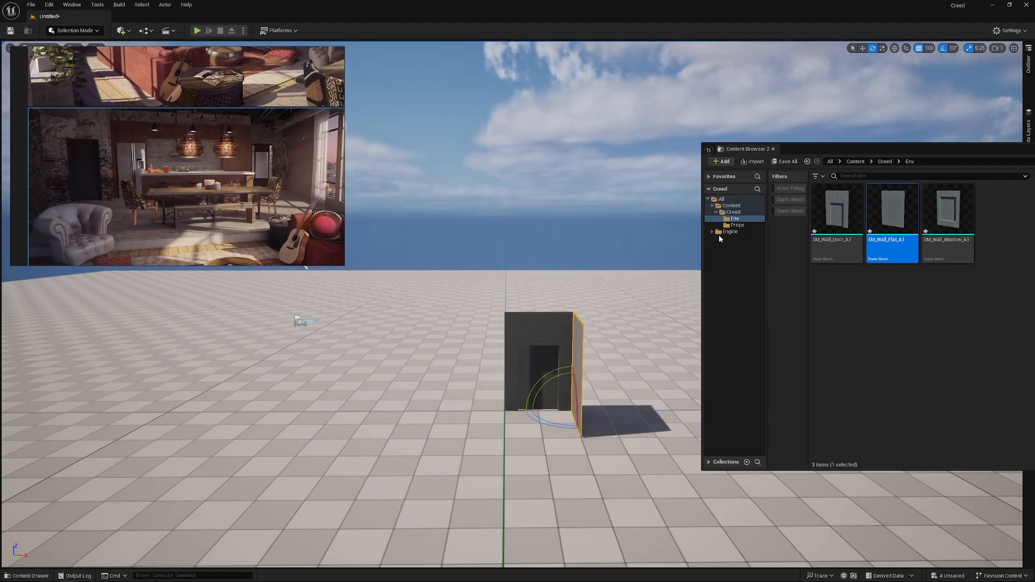
- Set the viewport's rotation grid snap to 90°
left_click(952, 48)
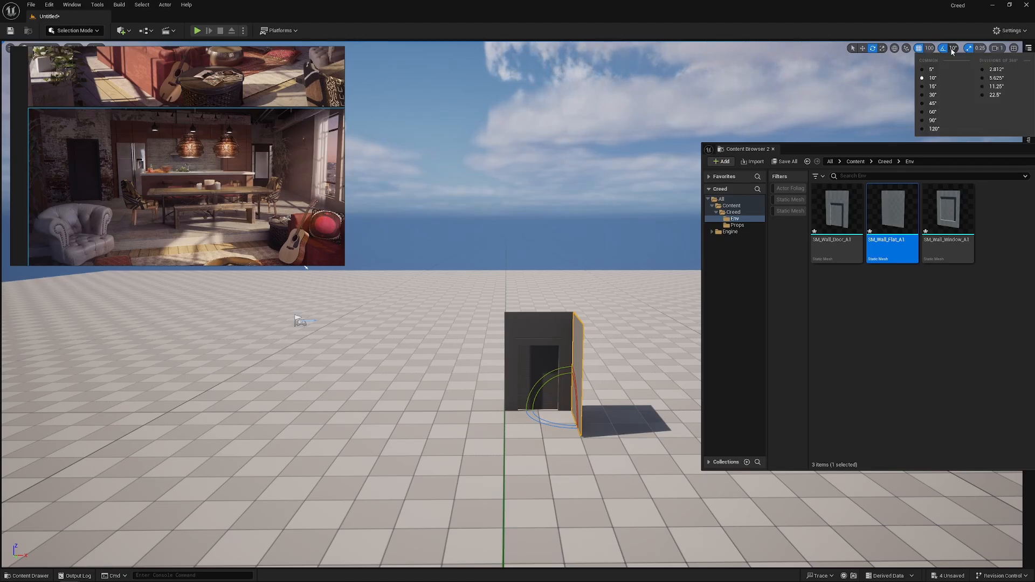
left_click(933, 120)
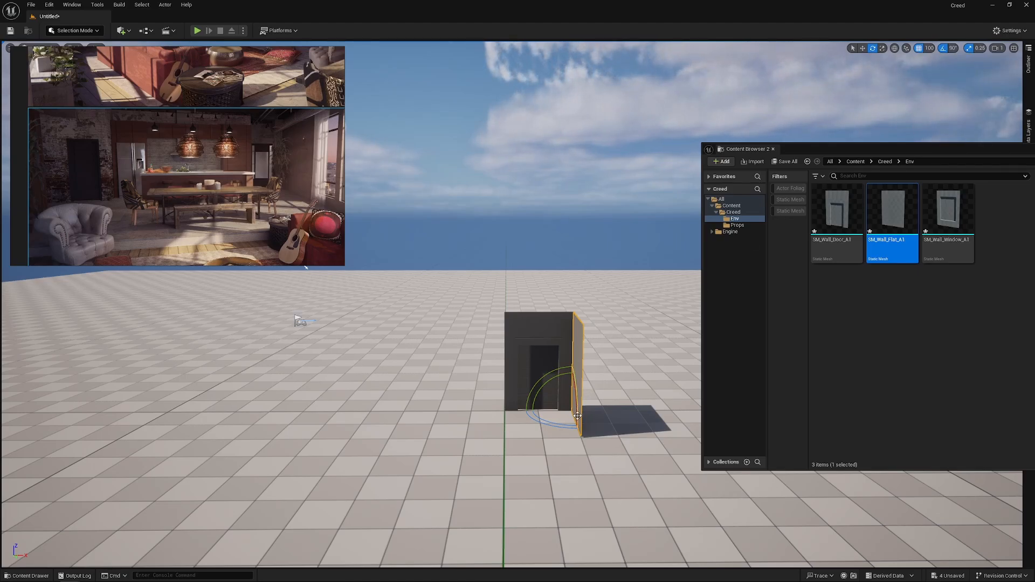
- Duplicate the flat wall twice along its length to form a continuous side wall of three panels
key("w")
left_click_drag(597, 410, 624, 415)
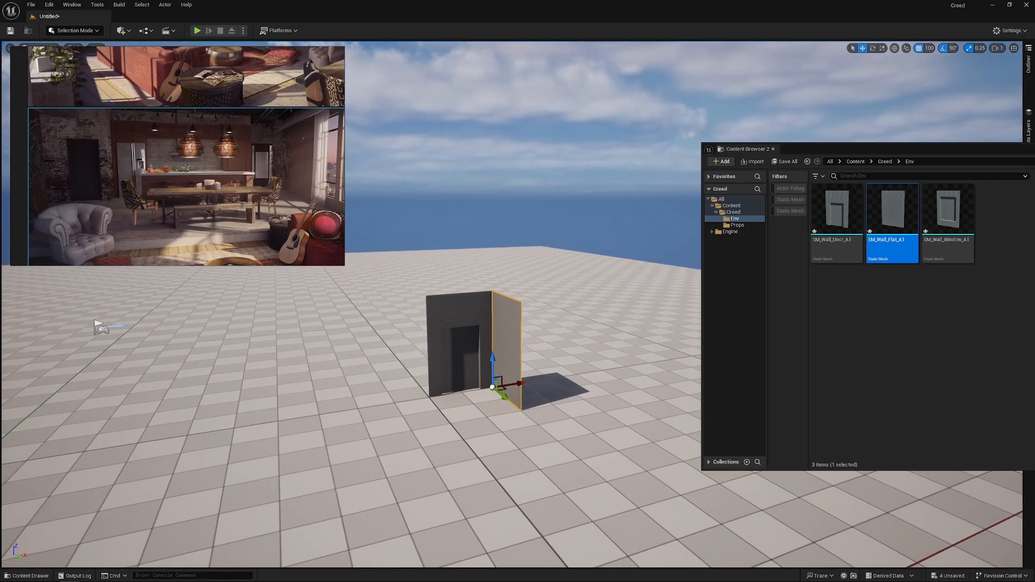
right_click_drag(513, 416, 507, 477)
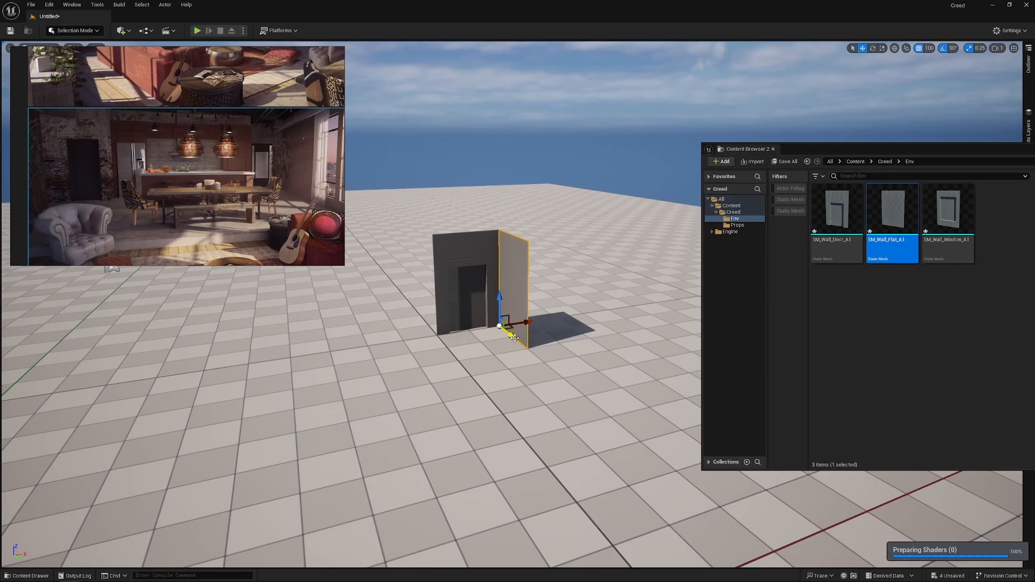
left_click_drag(514, 336, 554, 381)
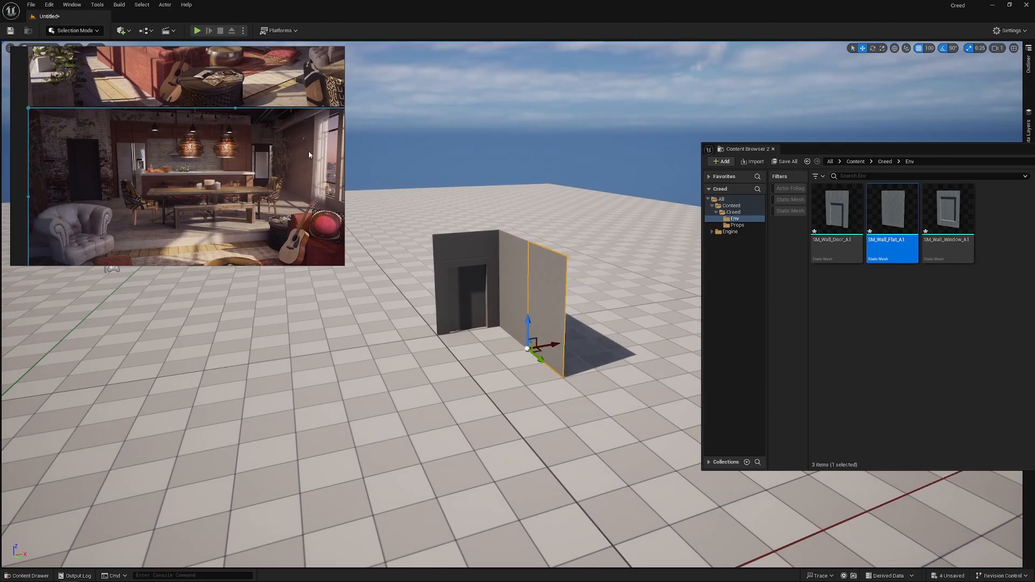
left_click_drag(540, 361, 584, 409)
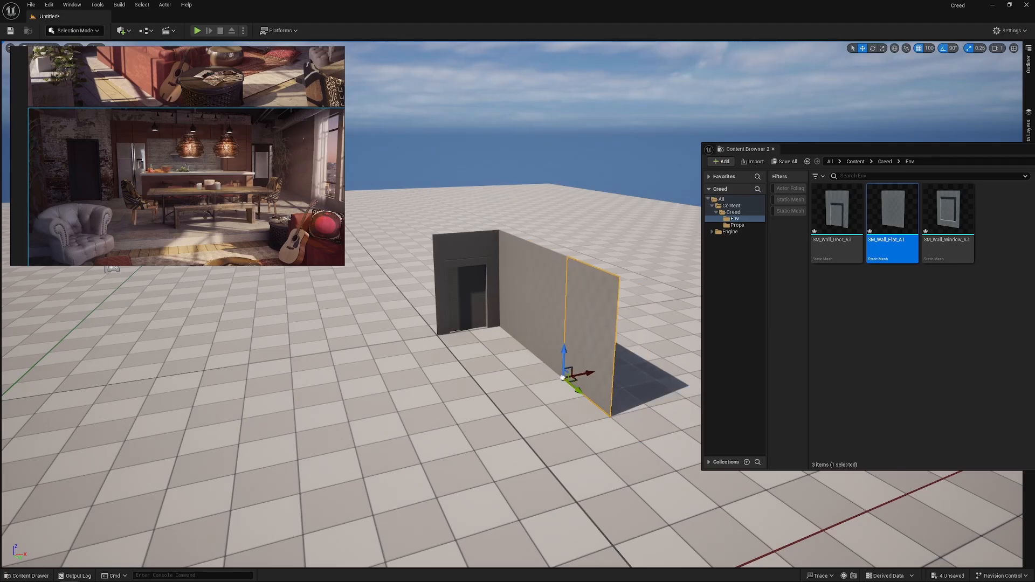
- Duplicate the three flat side walls toward the opposite side of the room and rotate the copies by 180°
mouse_move(623, 265)
right_mouse_down()
mouse_move(593, 288)
mouse_move(626, 278)
mouse_move(624, 266)
right_mouse_up()
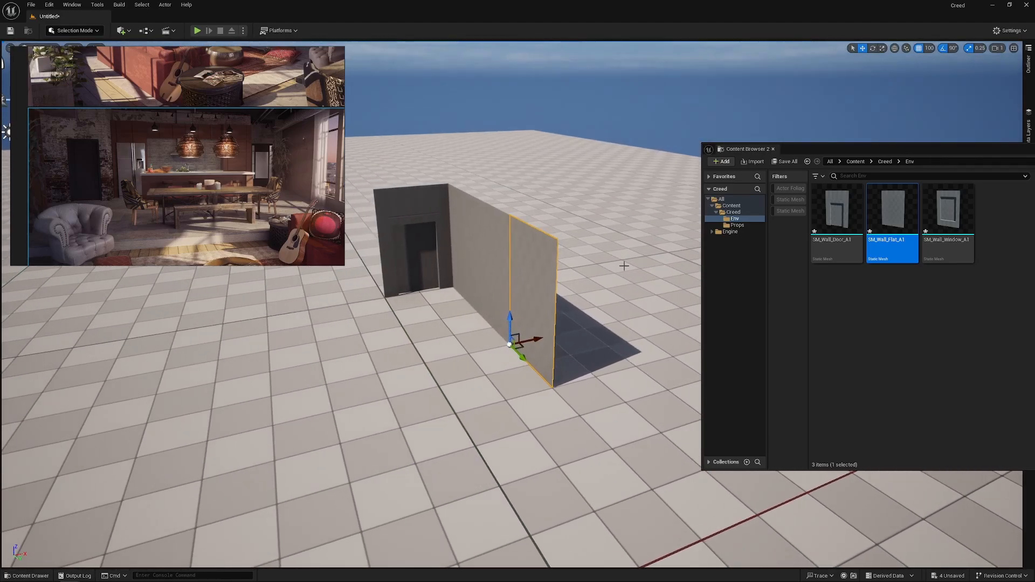
left_click(479, 257, "ctrl")
left_click(444, 240, "ctrl")
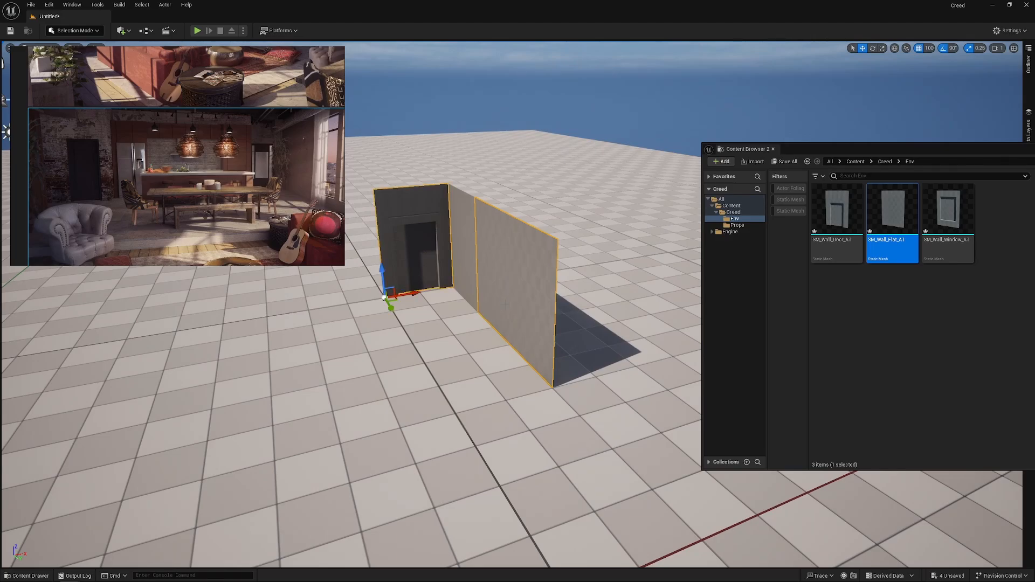
key("ctrl+z")
key("ctrl+z")
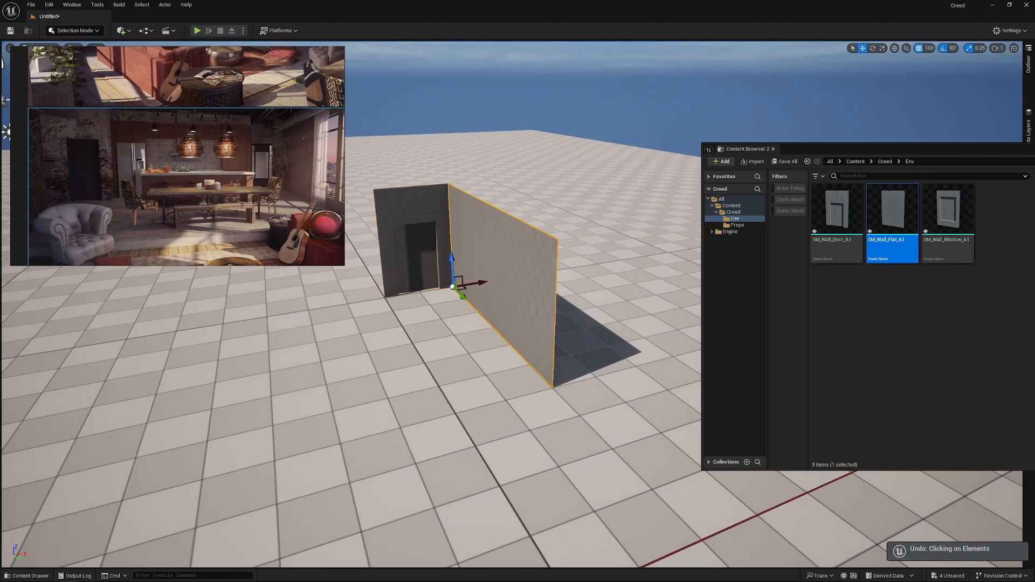
left_click_drag(477, 278, 378, 373, "alt")
key("e")
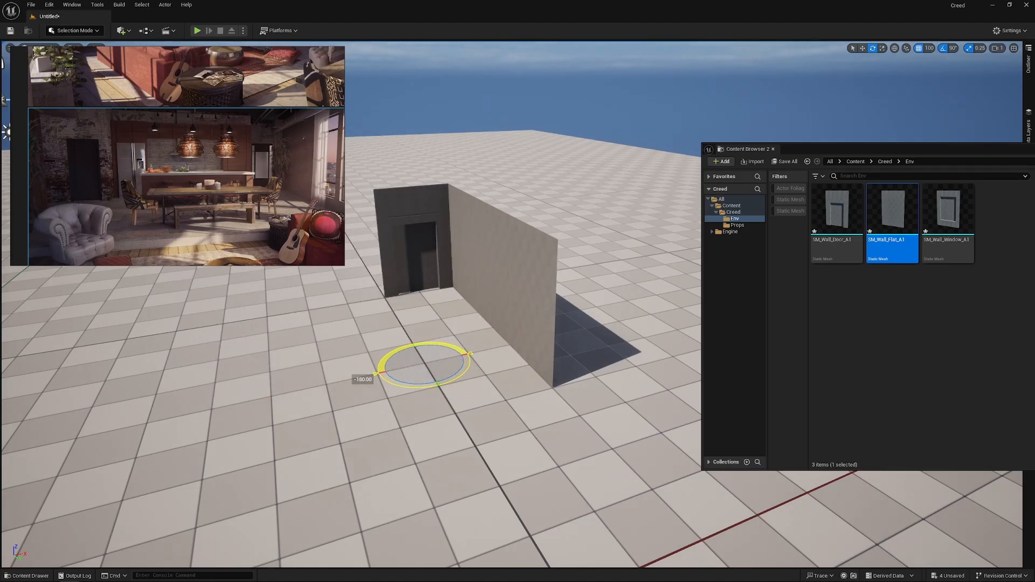
- Move the rotated wall copies along the grid to meet the door wall's free edge as the opposite side wall
right_click_drag(460, 439, 412, 438)
right_click_drag(502, 432, 410, 455)
right_click_drag(570, 382, 596, 381)
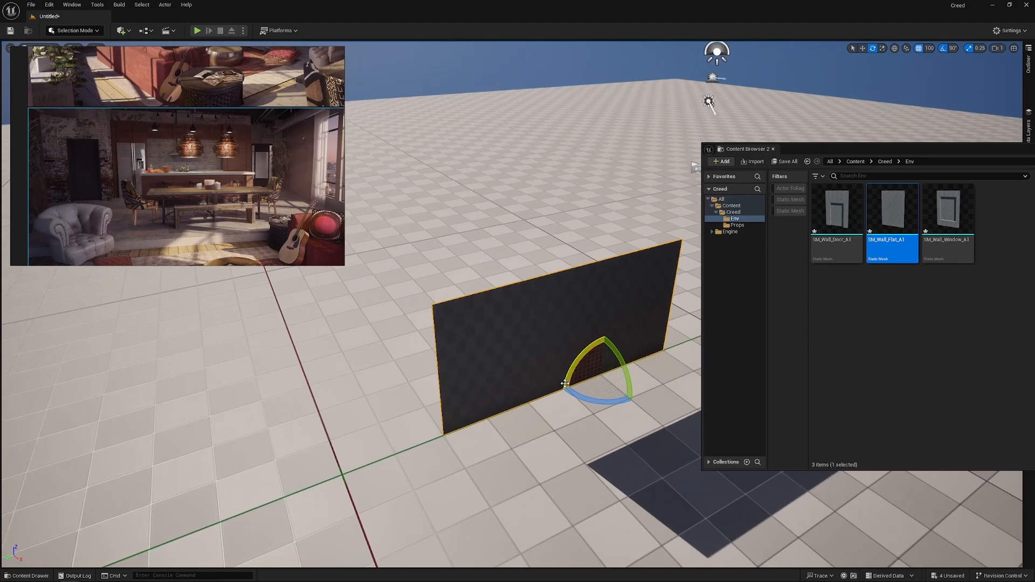
key("w")
left_click_drag(581, 384, 626, 372)
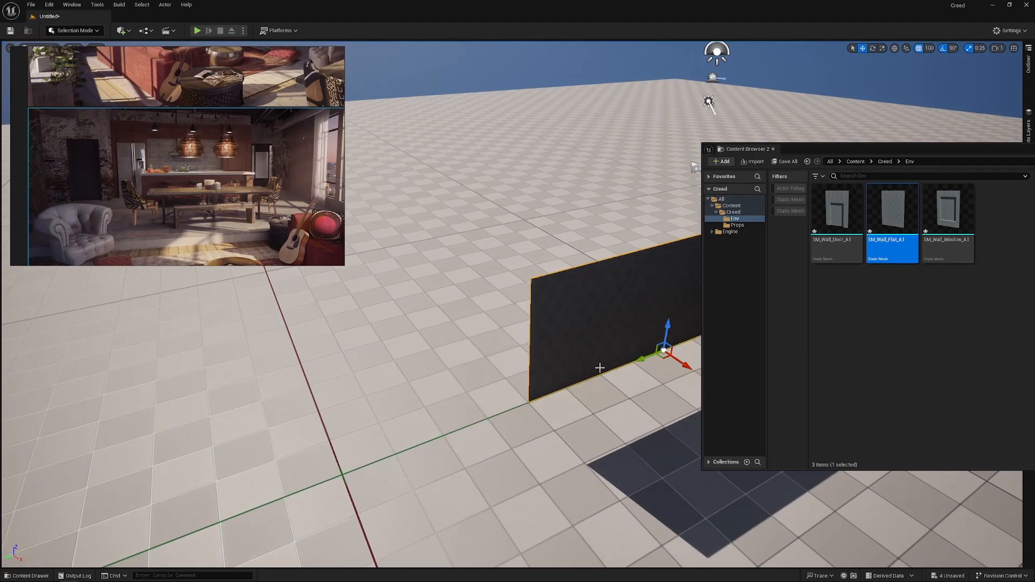
right_click_drag(599, 364, 647, 356)
key("a")
right_click_drag(550, 351, 625, 347)
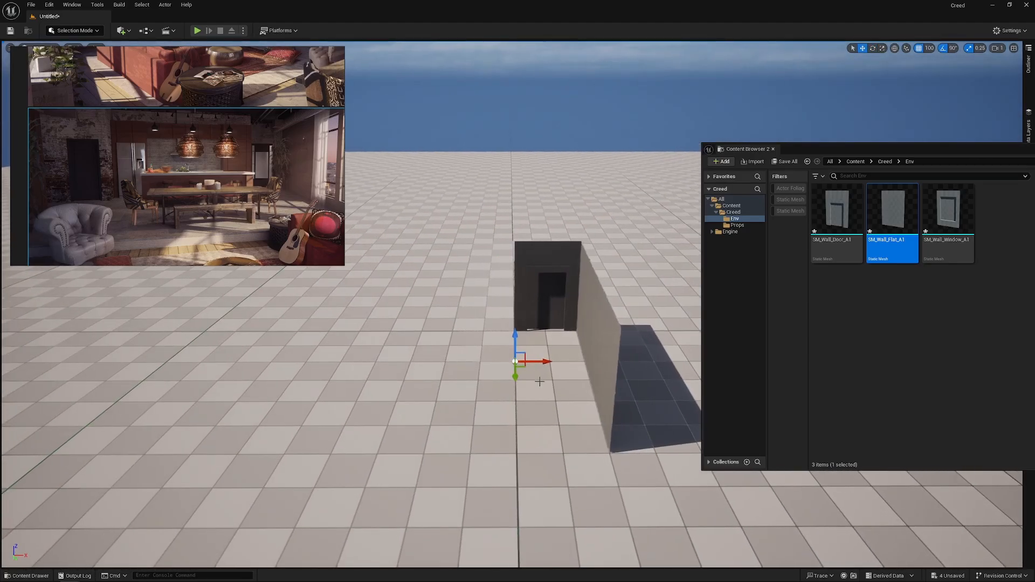
left_click(549, 351)
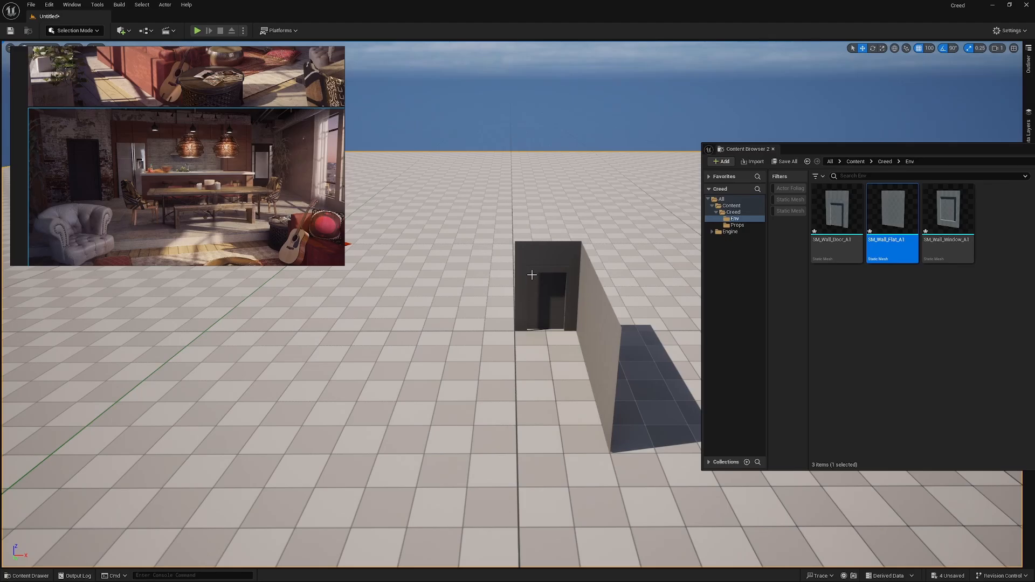
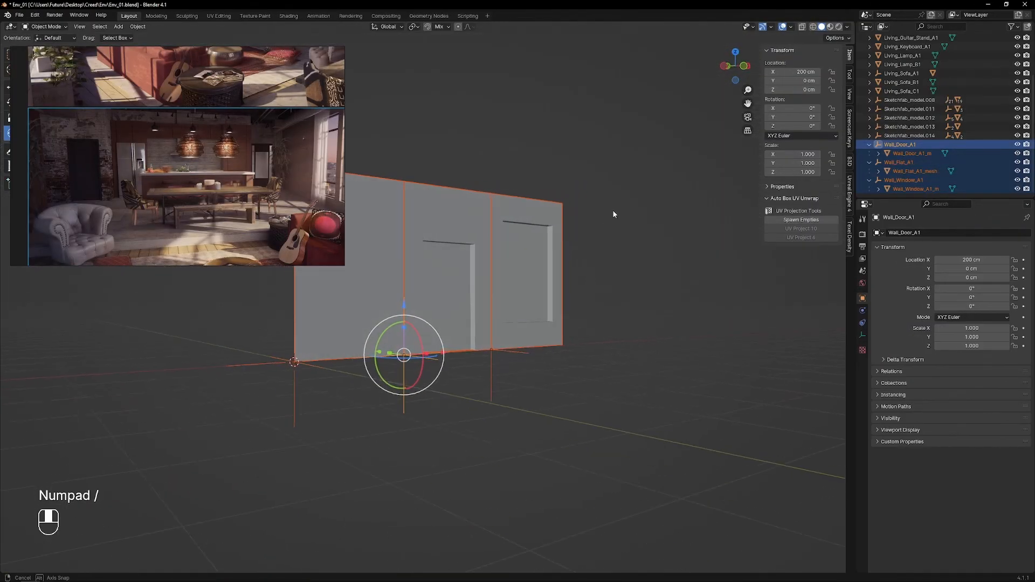
- In Blender, add a Solidify modifier to the Wall_Flat_A1 mesh with a thickness of 10 cm
left_click(300, 291)
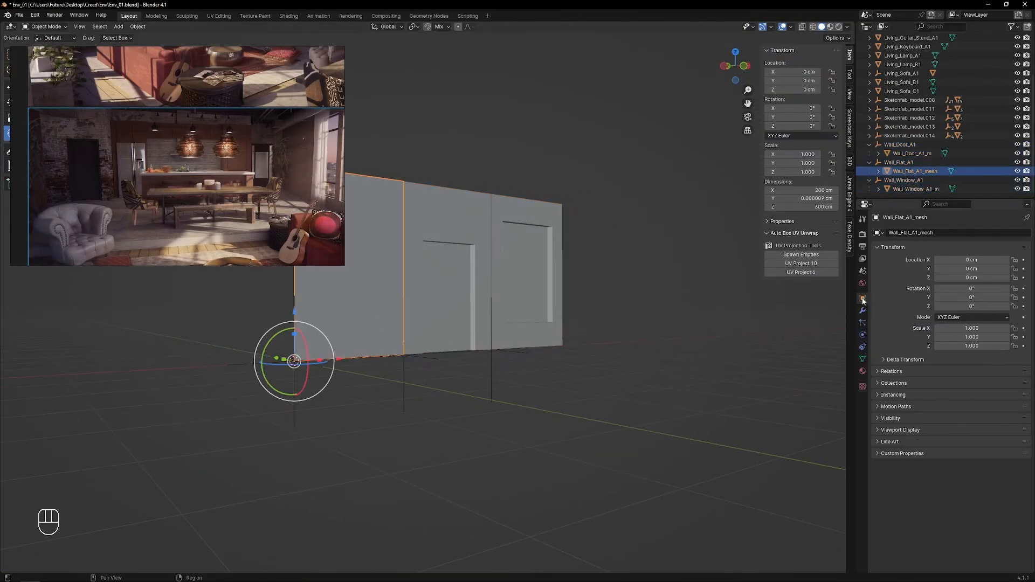
left_click(863, 310)
left_click(955, 235)
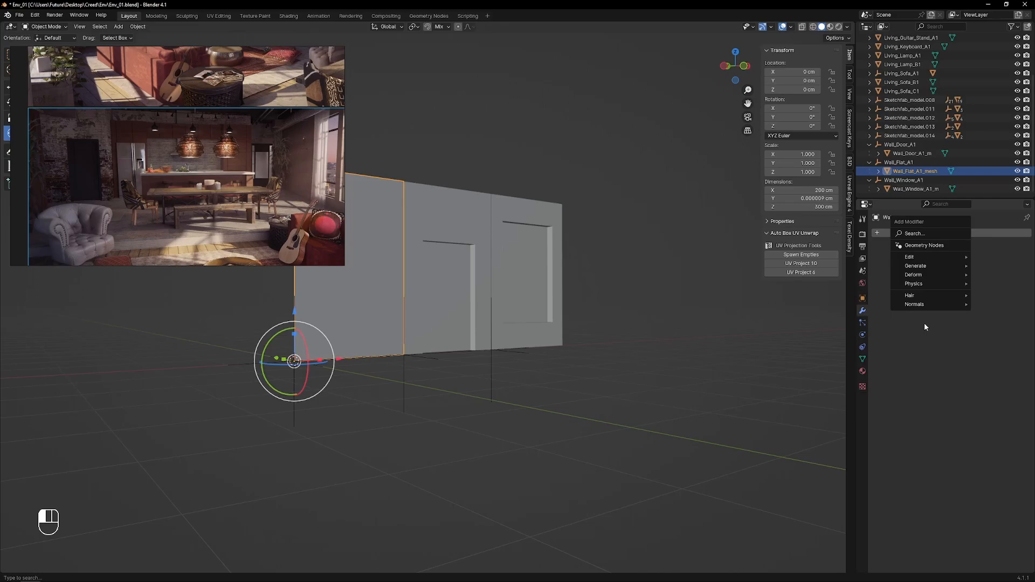
left_click(922, 236)
type("s")
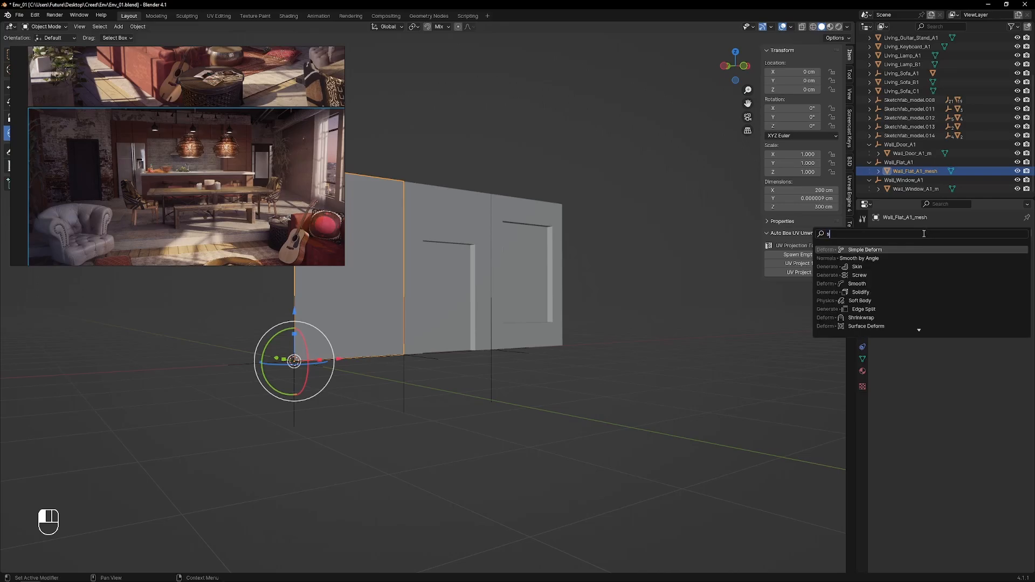
left_click(860, 292)
middle_click_drag(556, 334, 474, 372)
left_click(959, 272)
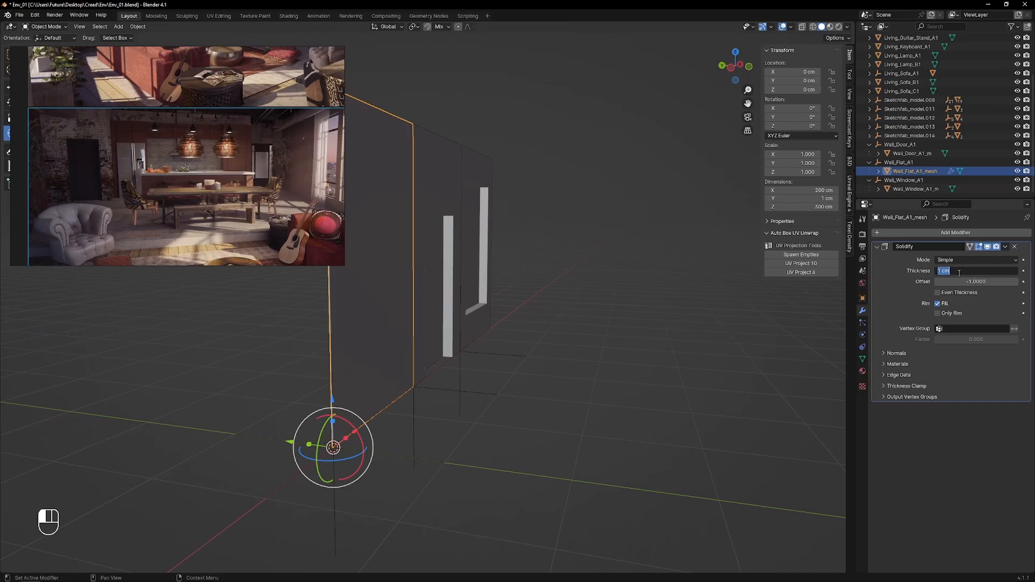
key("Return")
middle_click_drag(423, 317, 395, 291)
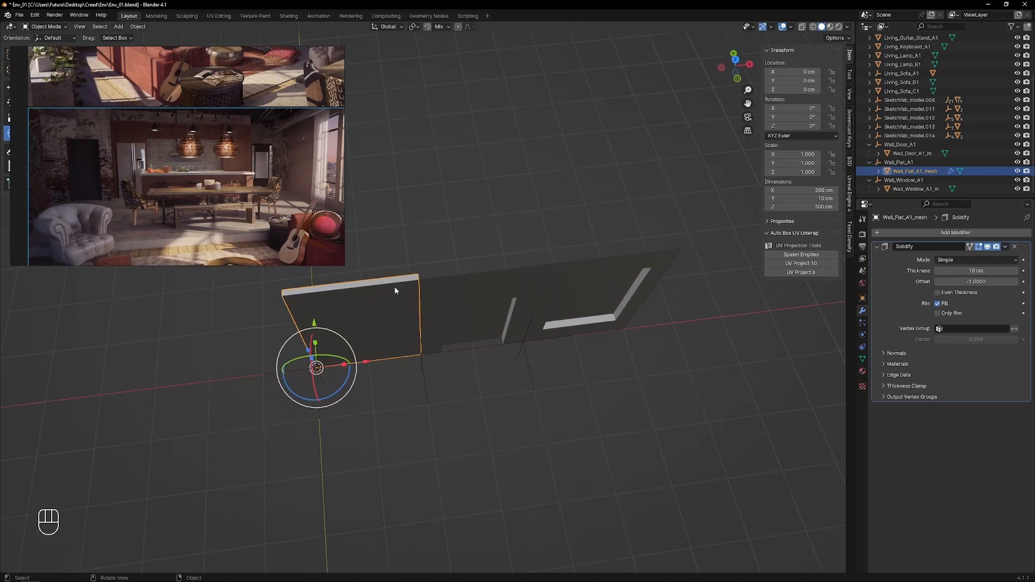
- Copy the flat wall's Solidify modifier to the door and window wall meshes
left_click(585, 278, "shift")
left_click(474, 308, "shift")
left_click(410, 302, "shift")
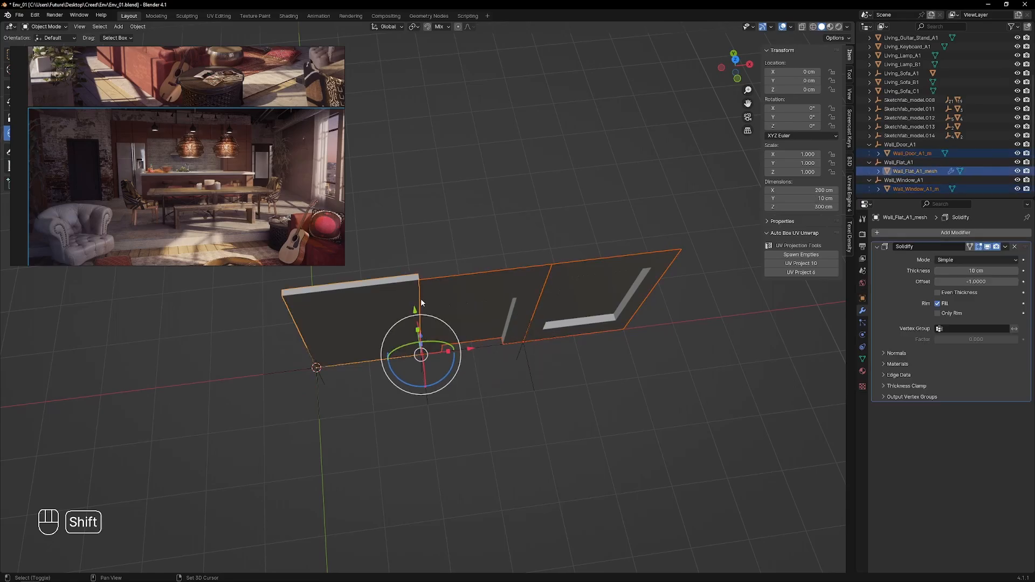
key("ctrl+l")
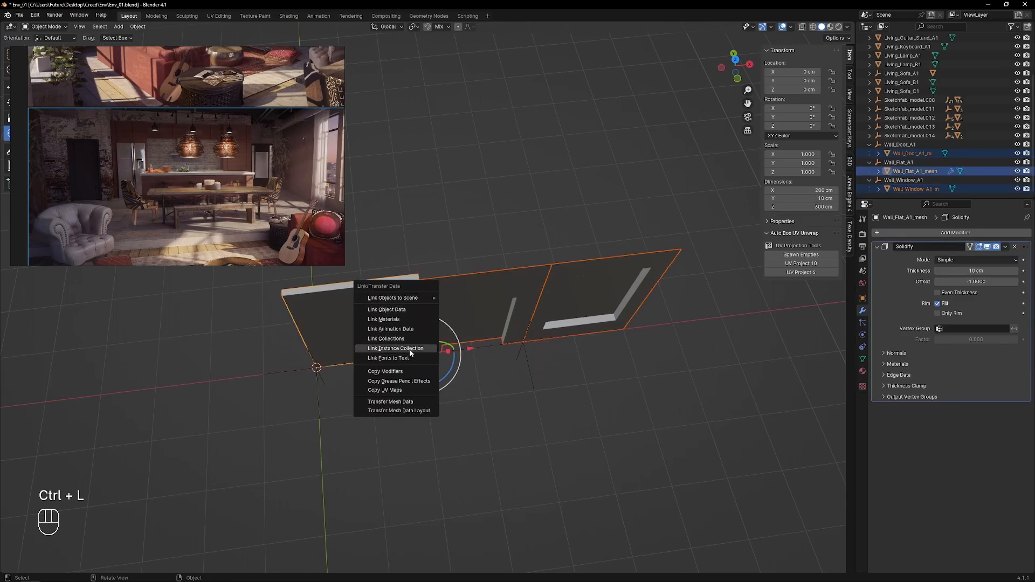
left_click(400, 371)
- Enable Even Thickness in the Solidify modifiers of the door and window walls
middle_click_drag(446, 348, 449, 320)
left_click(450, 318)
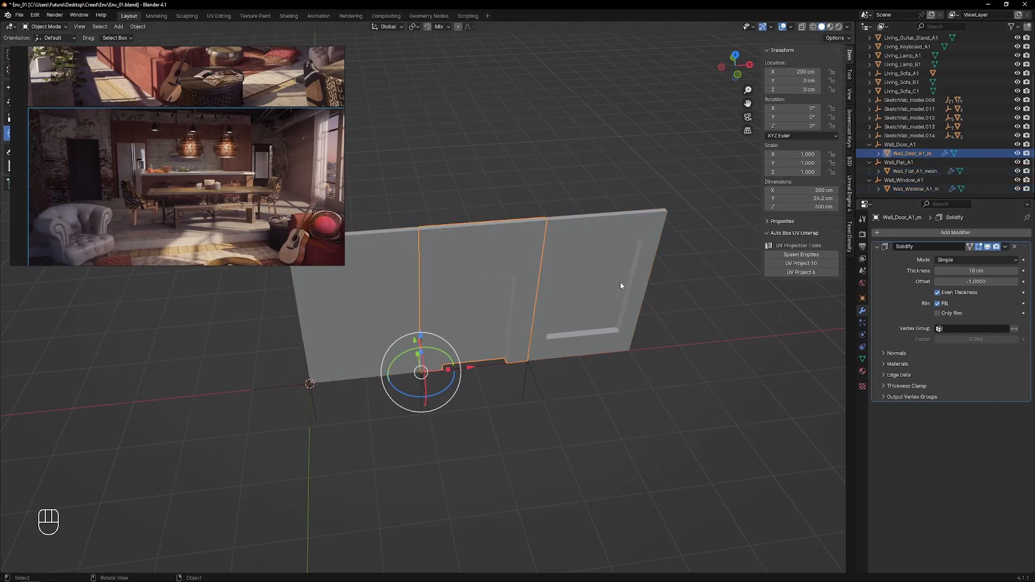
left_click(604, 280)
left_click(938, 293)
middle_click_drag(753, 310, 540, 289)
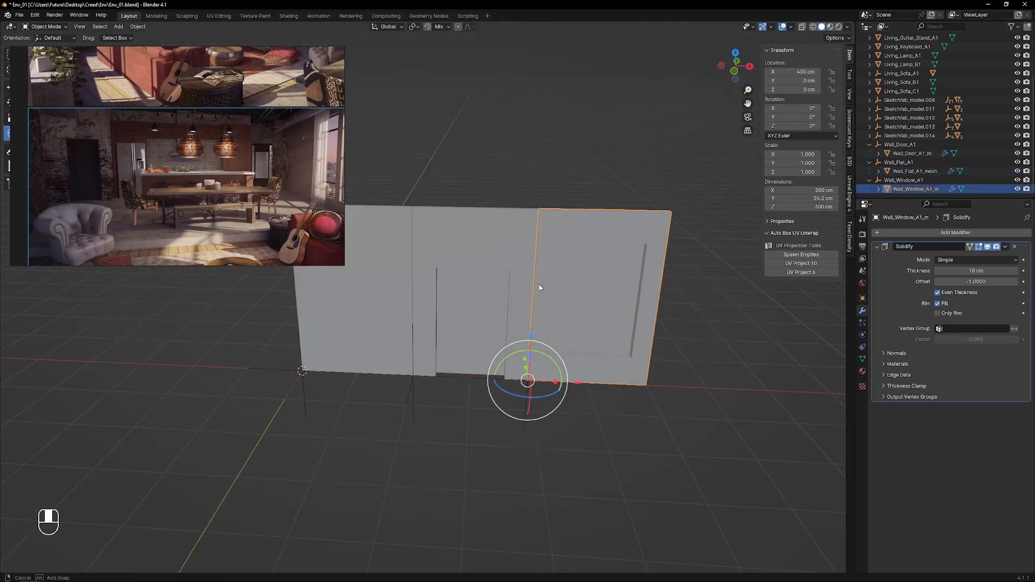
- Select the Wall_Door_A1, Wall_Flat_A1 and Wall_Window_A1 parent empties, leave local view and export them for Unreal Engine
scroll(565, 431, "down", 3)
left_click_drag(566, 450, 295, 383)
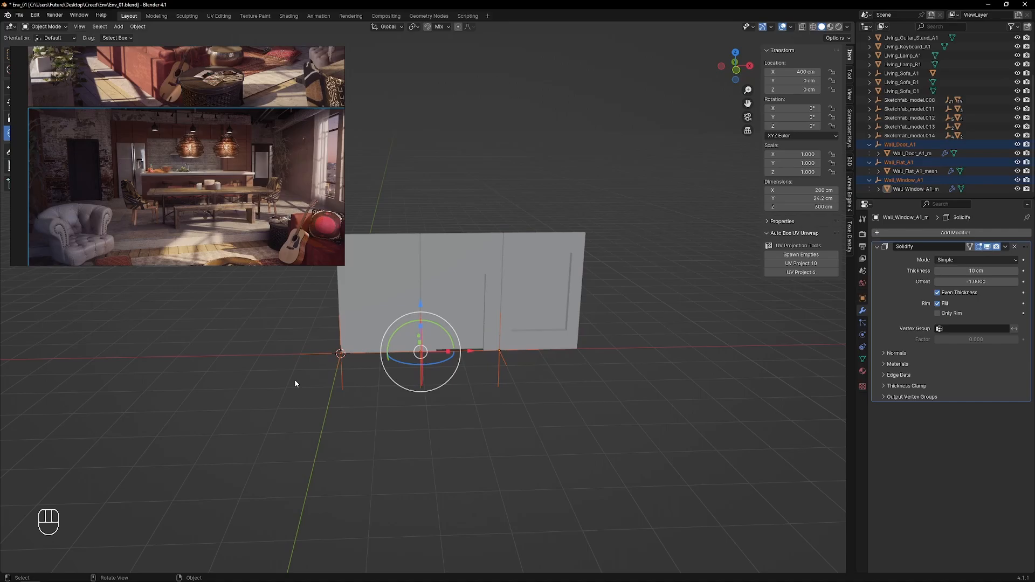
key("KP_Divide")
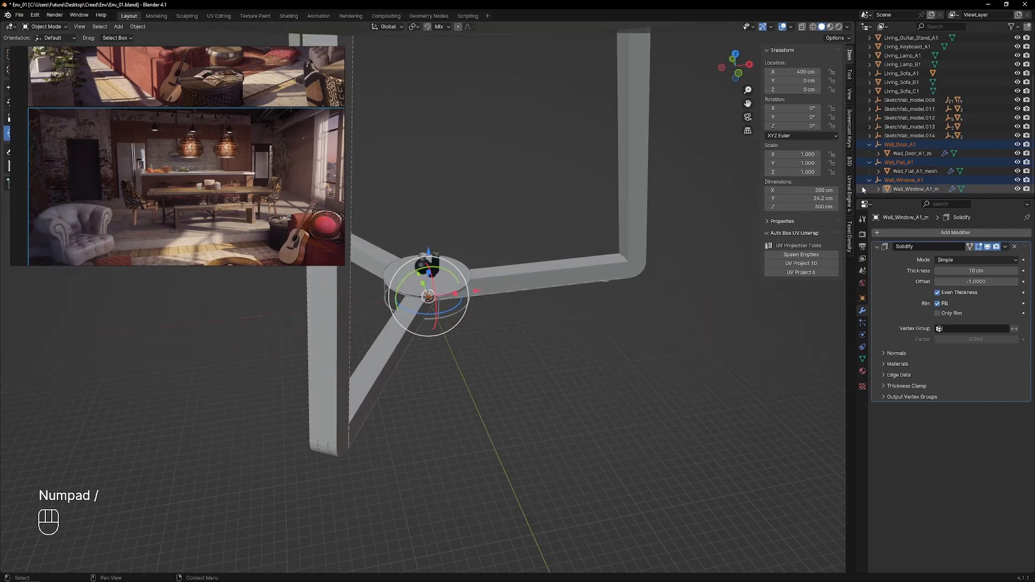
left_click(850, 194)
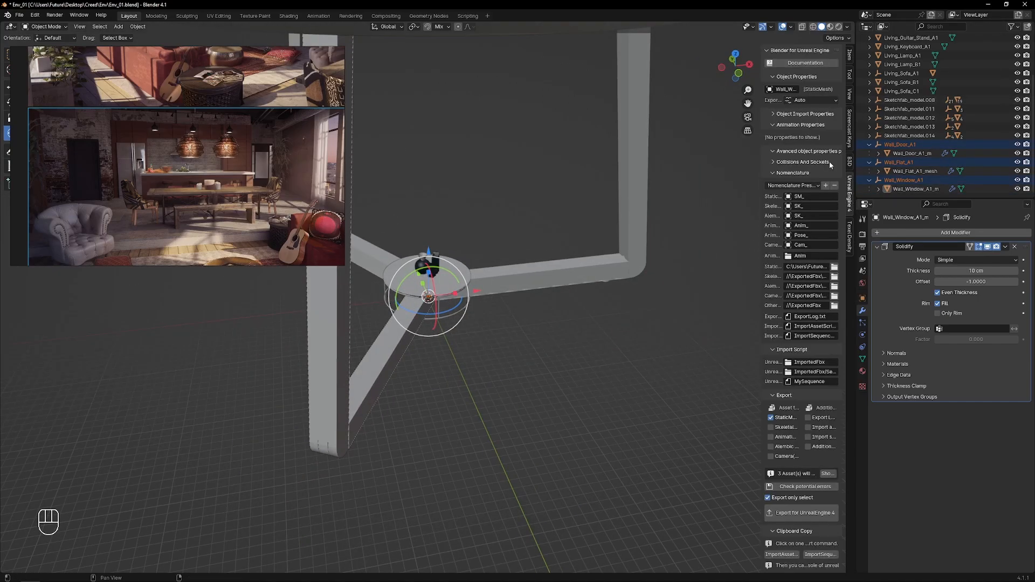
left_click(807, 513)
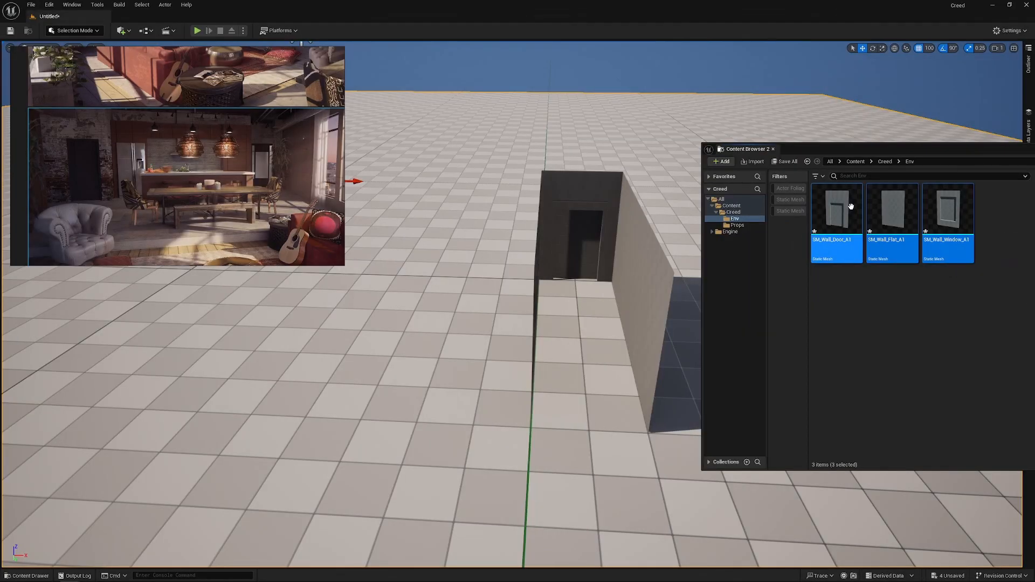
- In Unreal Engine, reimport the SM_Wall_Door_A1, SM_Wall_Flat_A1 and SM_Wall_Window_A1 meshes and inspect the thickened walls
right_click(854, 212)
left_click(882, 277)
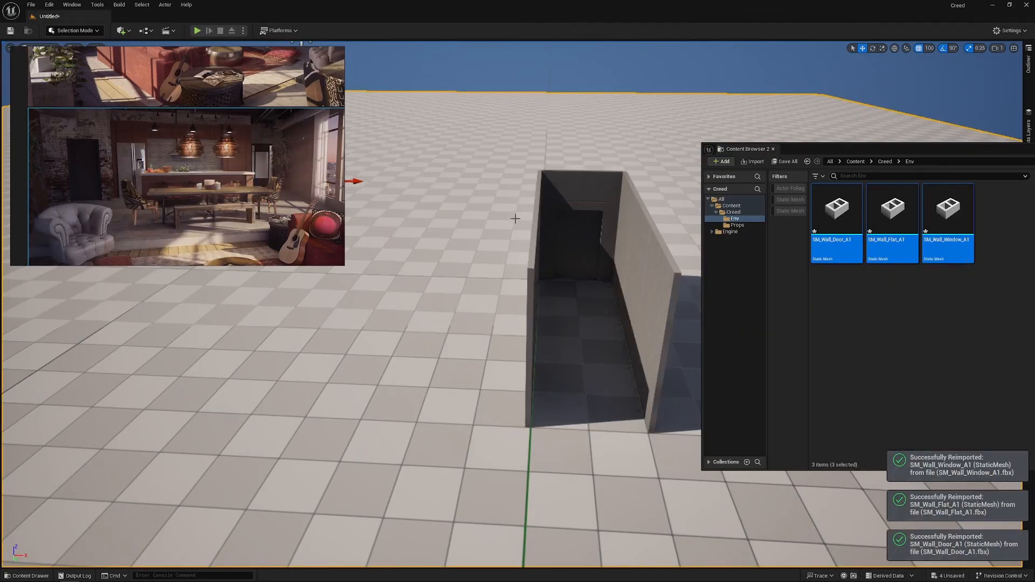
right_click_drag(515, 218, 550, 213)
mouse_move(456, 276)
right_mouse_down()
mouse_move(485, 269)
mouse_move(456, 276)
right_mouse_up()
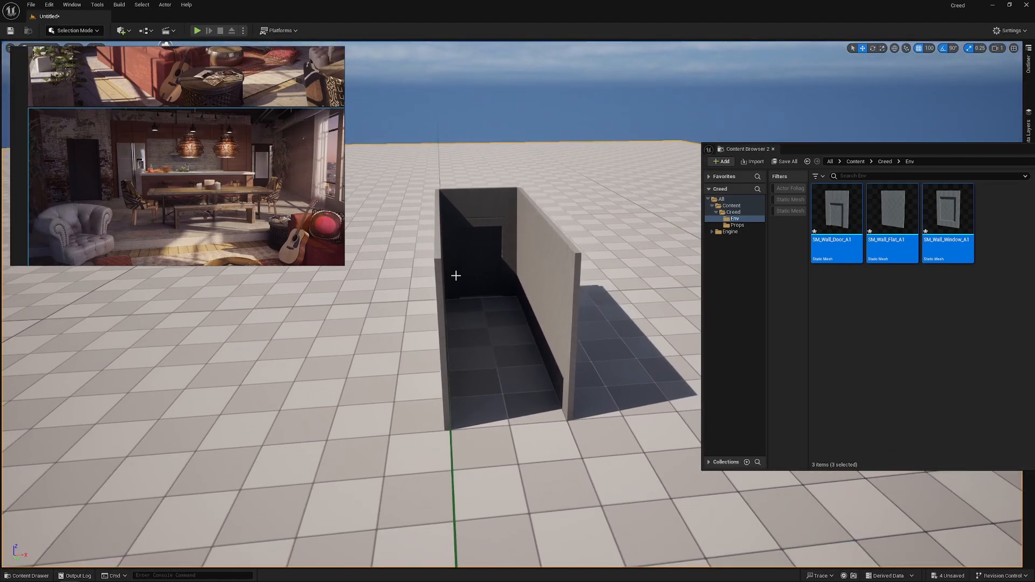
- Duplicate the left wall's end segment with a 90° rotation and position it perpendicular to that wall, extending outward
left_click(441, 300)
right_click_drag(483, 403, 434, 426)
key("e")
left_click_drag(359, 404, 308, 386)
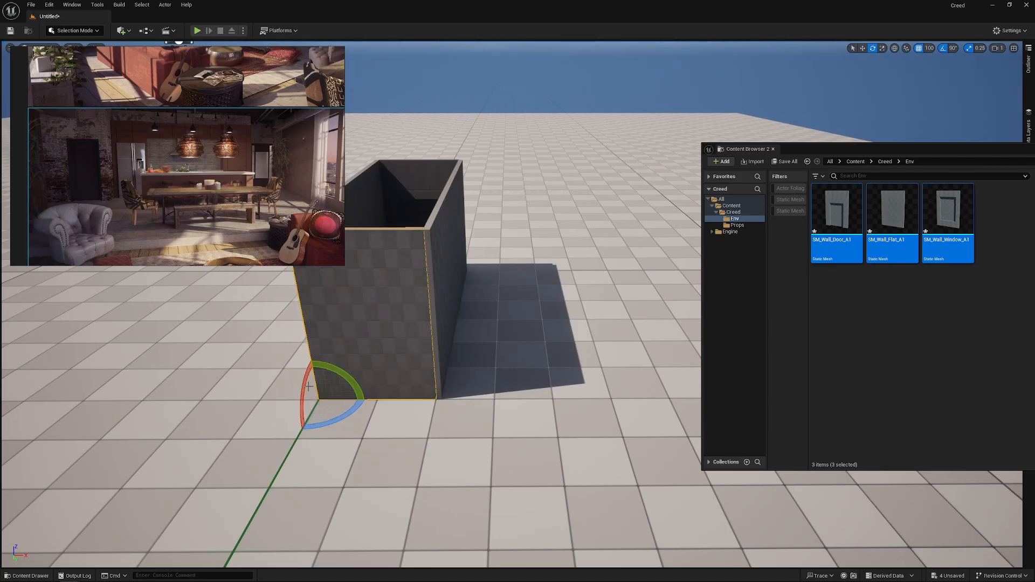
right_click_drag(249, 358, 302, 358)
key("w")
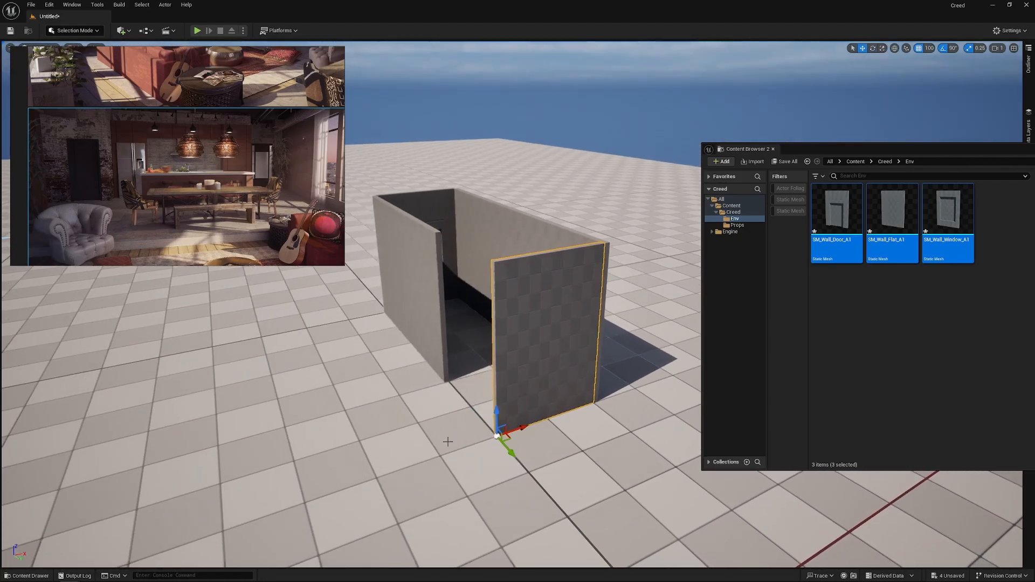
left_click_drag(509, 446, 357, 392)
- Delete the left wall's original end segment and move the perpendicular segment back against the shortened wall
right_click_drag(357, 392, 317, 371)
key("a")
key("s")
key("d")
key("e")
key("w")
key("e")
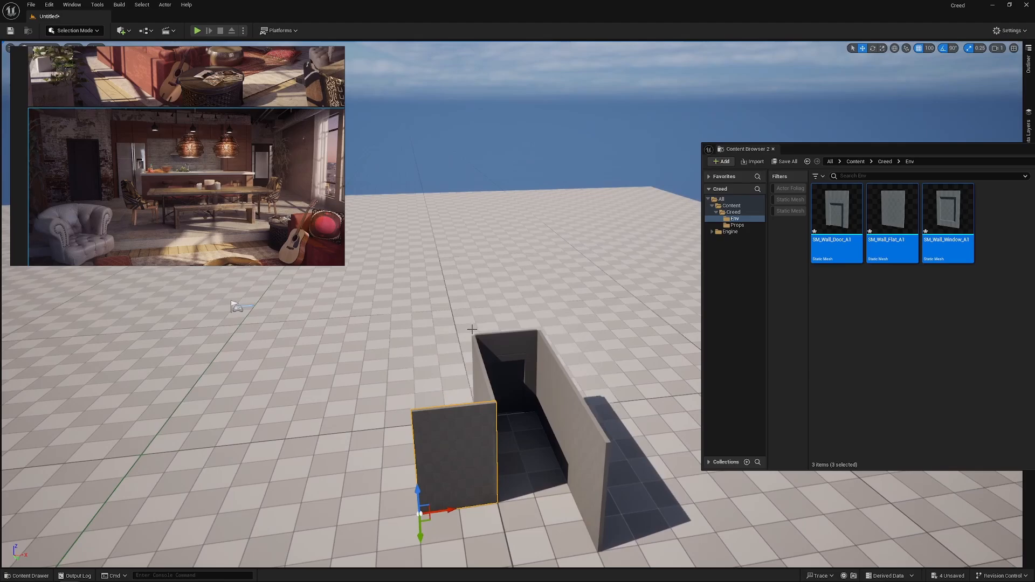
left_click(489, 386)
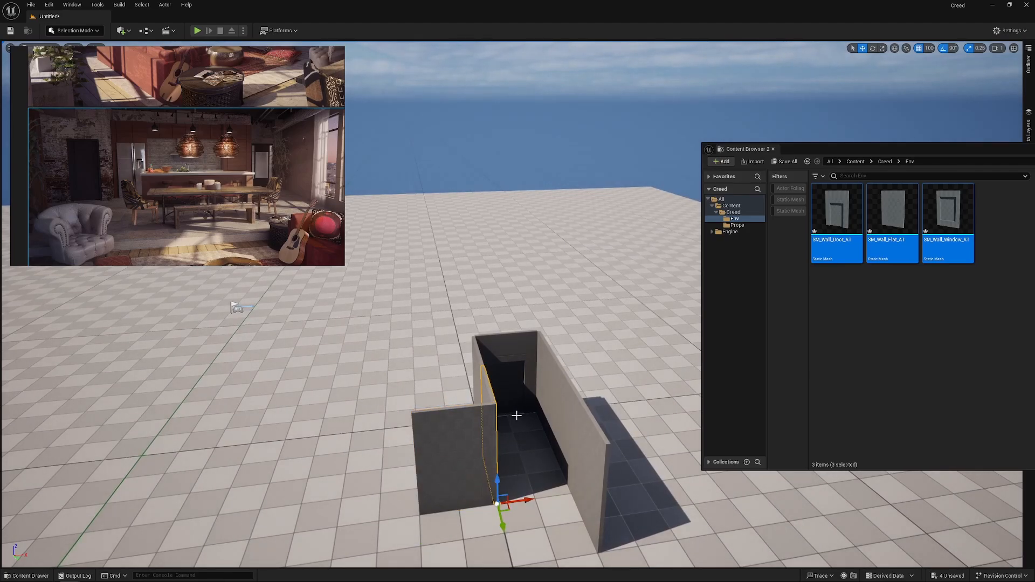
key("Delete")
left_click(487, 439)
left_click_drag(420, 541, 419, 507)
- Extend the perpendicular flat wall outward with two copies snapped end to end
right_click_drag(419, 507, 432, 501)
right_click_drag(445, 423, 464, 389)
key("q")
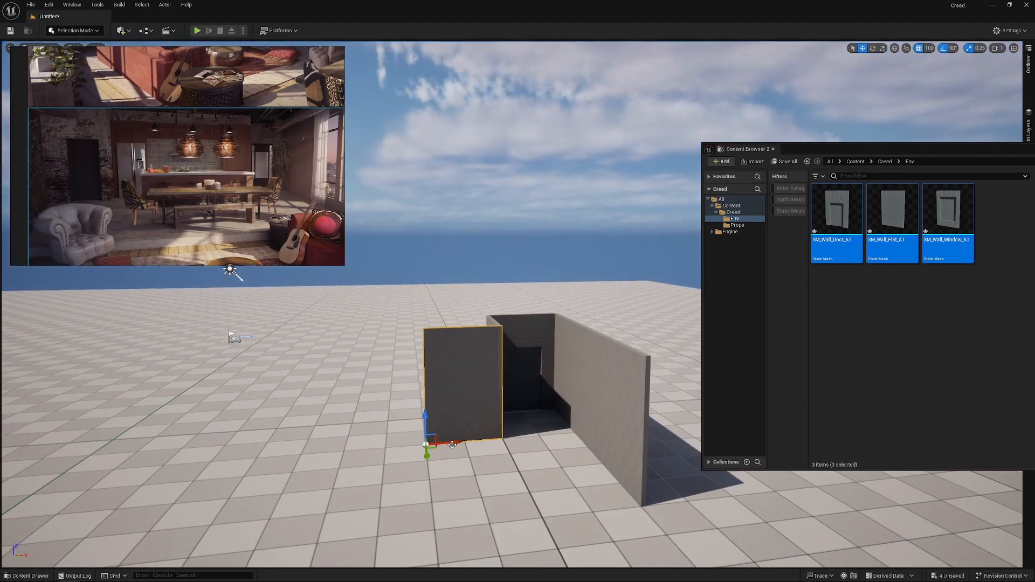
left_click_drag(451, 445, 302, 453)
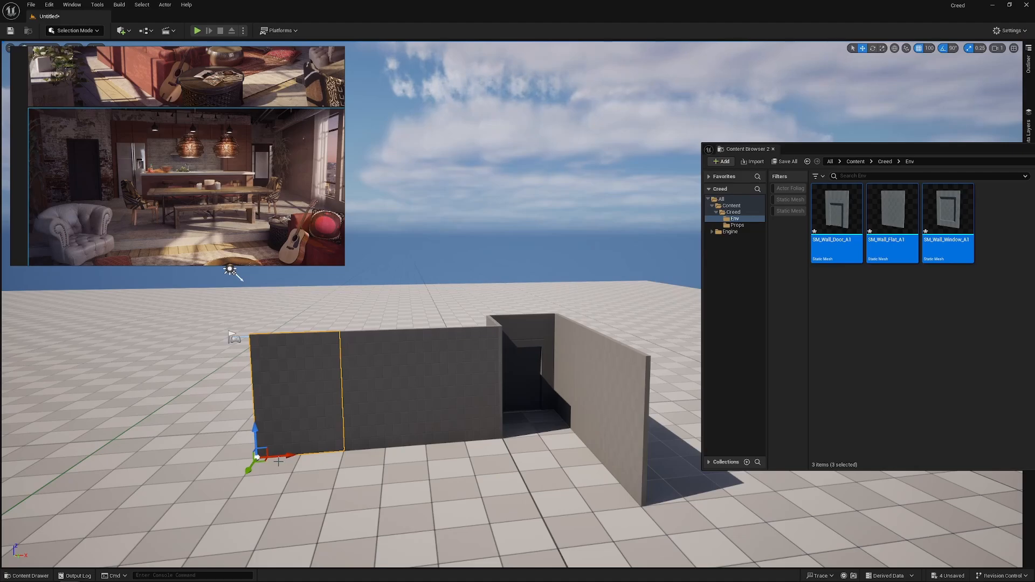
- Make a copy of the outermost flat segment rotated 90° to form a corner facing the room
key("e")
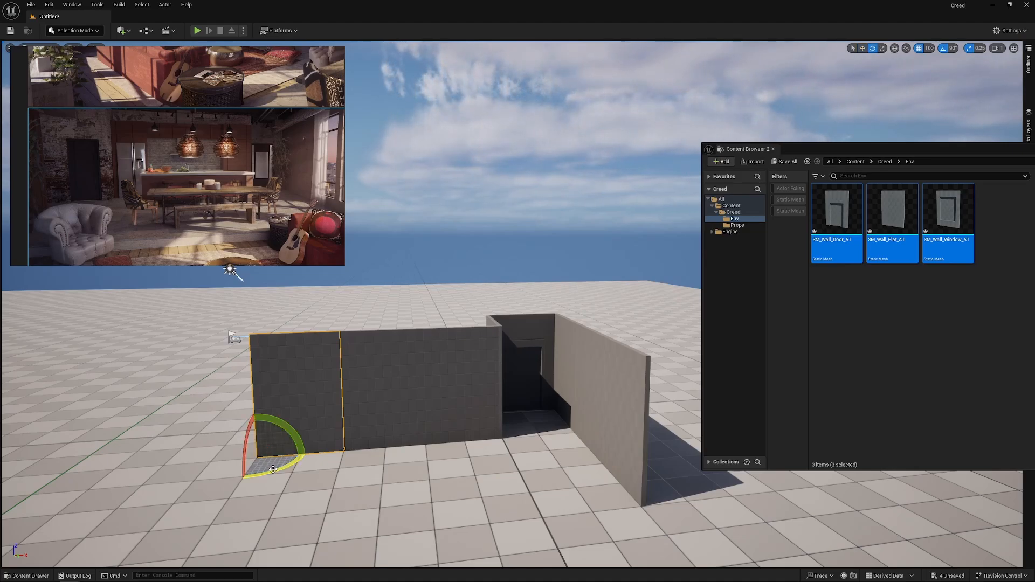
left_click_drag(272, 465, 214, 521)
key("w")
right_click_drag(314, 473, 270, 498)
- Duplicate the corner segment with a 90° rotation and shift the copy outward to continue the stepped wall
key("e")
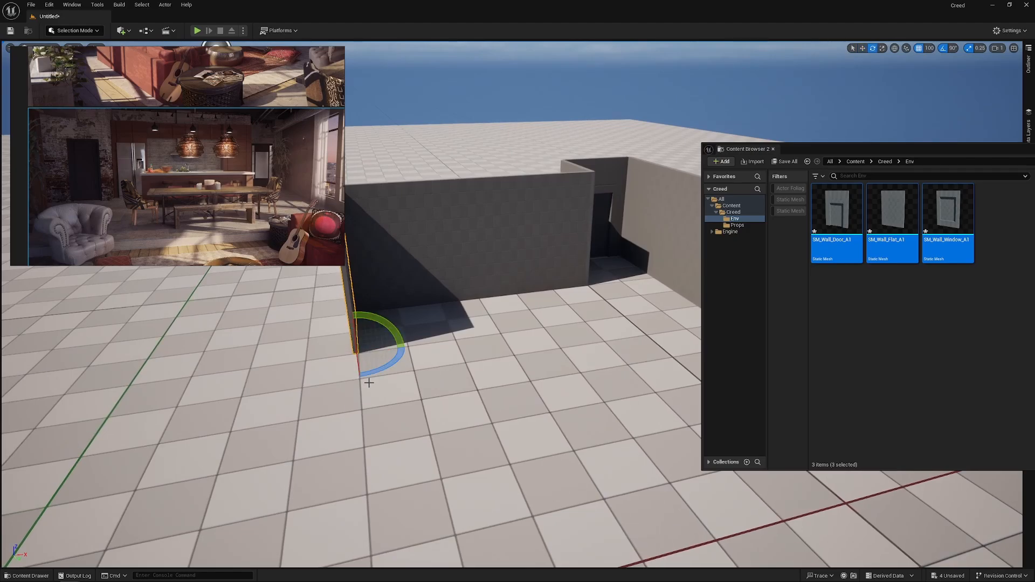
left_click_drag(378, 371, 431, 350)
key("w")
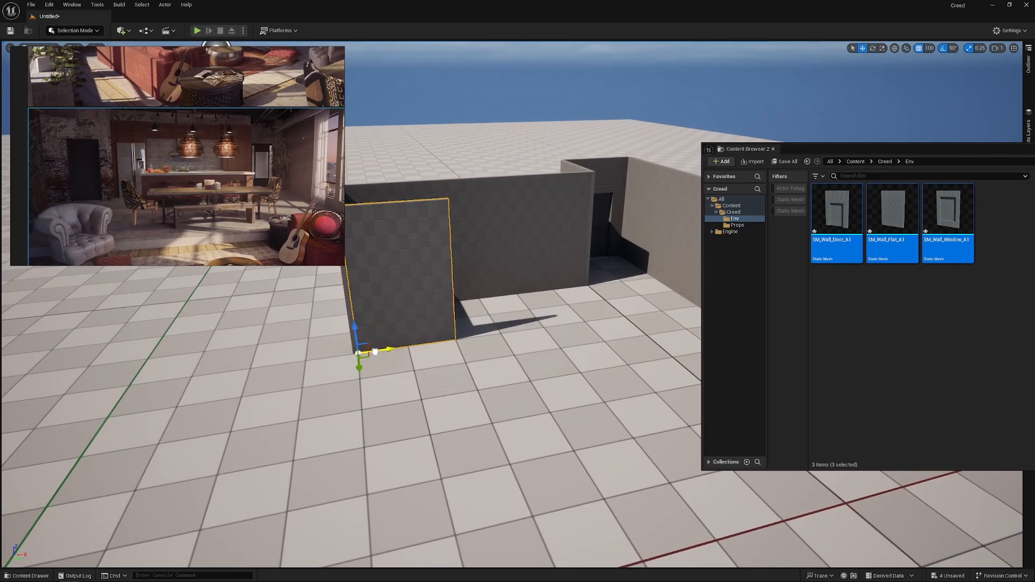
left_click_drag(354, 358, 296, 373)
right_click_drag(396, 370, 383, 300)
key("s")
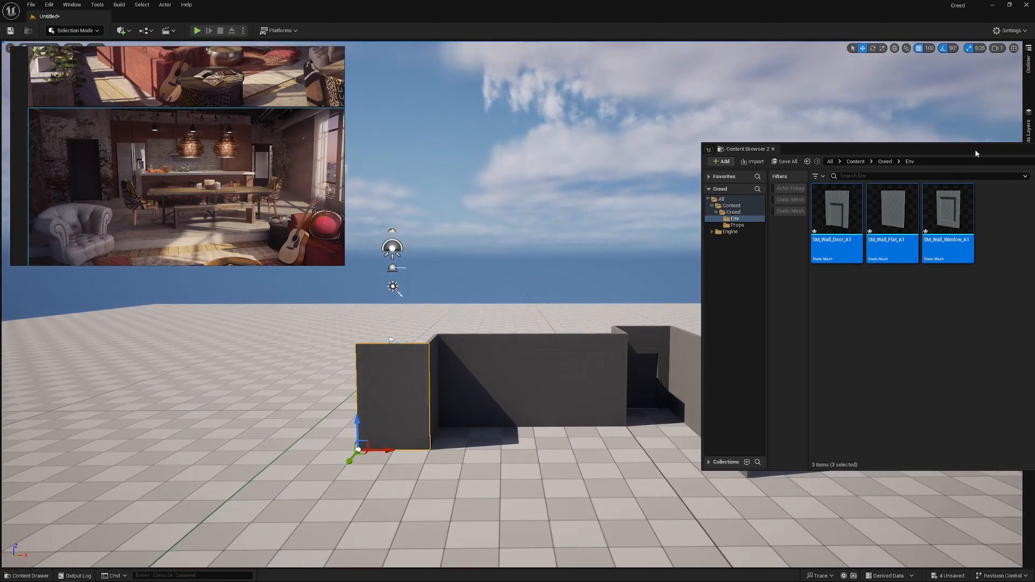
- Clear the floating Content Browser out of the way and swap the selected SM_Wall_Flat_A9 actor's static mesh to SM_Wall_Door_A1
left_click_drag(976, 154, 856, 167)
left_click(900, 169)
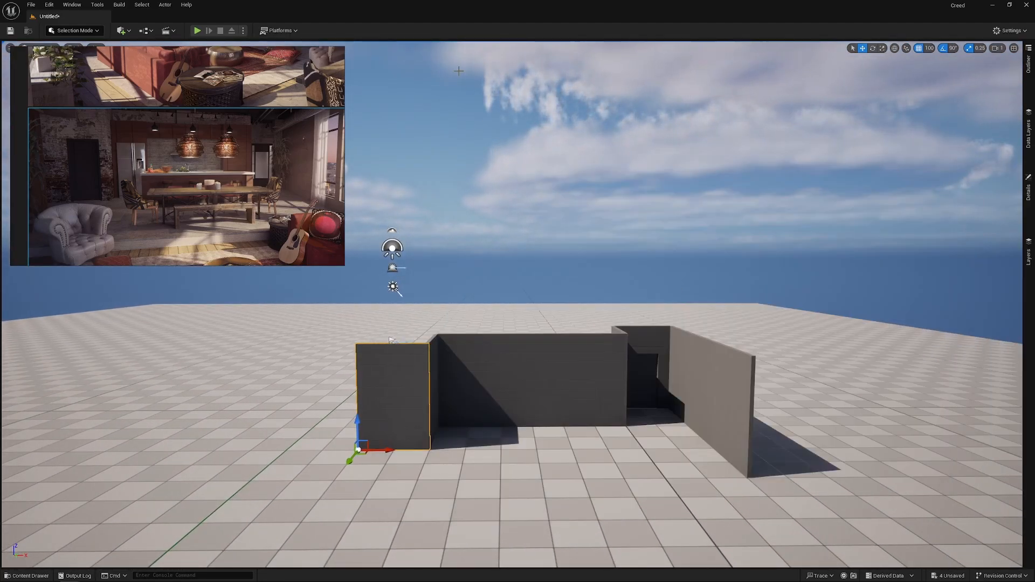
mouse_move(331, 407)
right_mouse_down()
mouse_move(309, 403)
mouse_move(331, 393)
right_mouse_up()
key("d")
key("w")
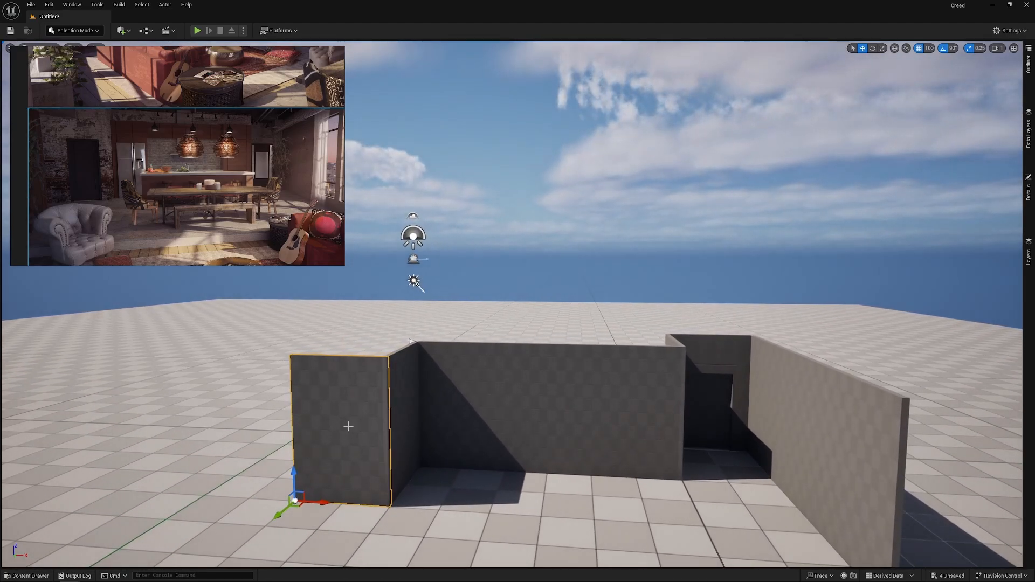
left_click(1029, 77)
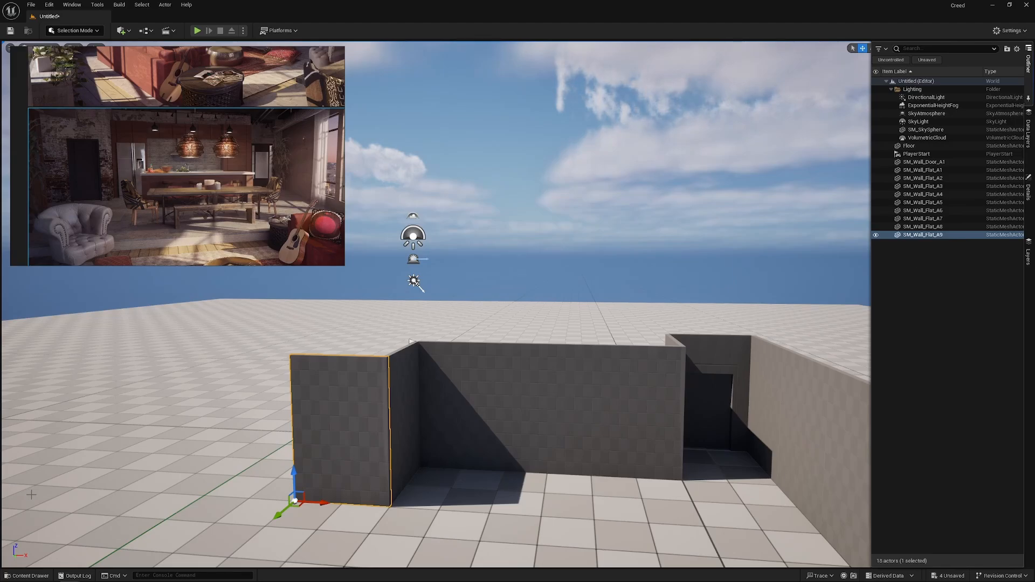
left_click(27, 575)
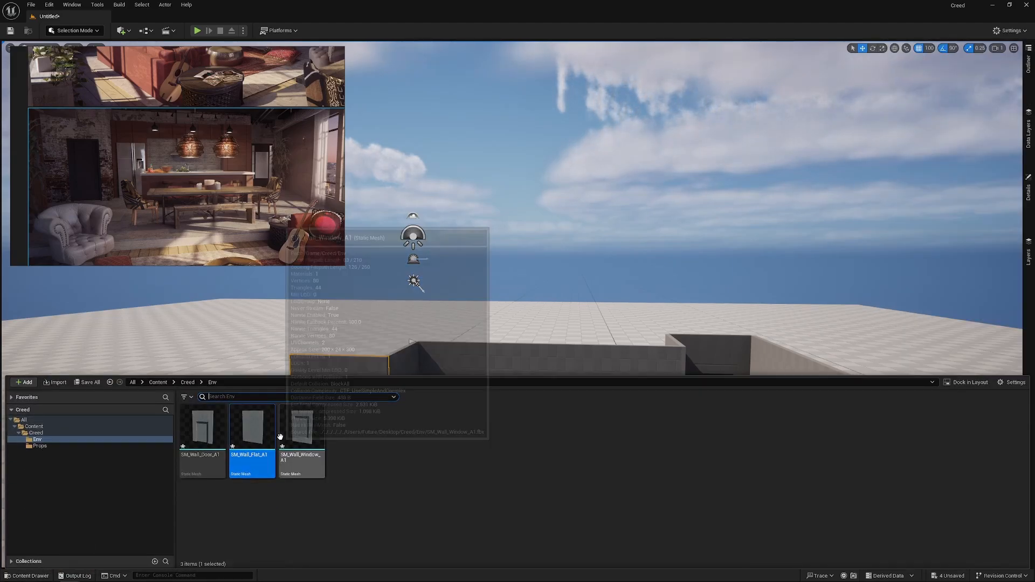
left_click(1028, 76)
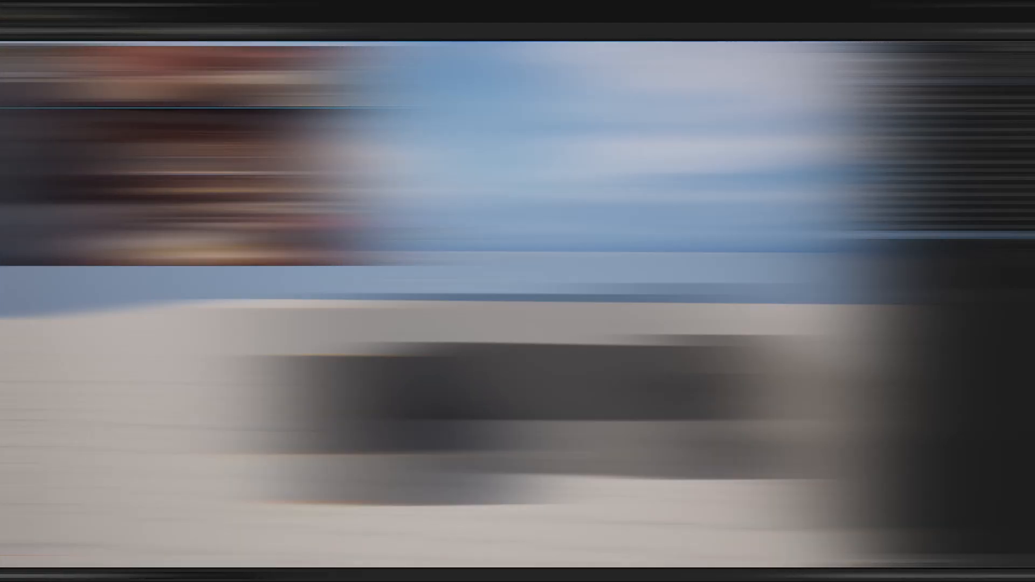
left_click(1027, 192)
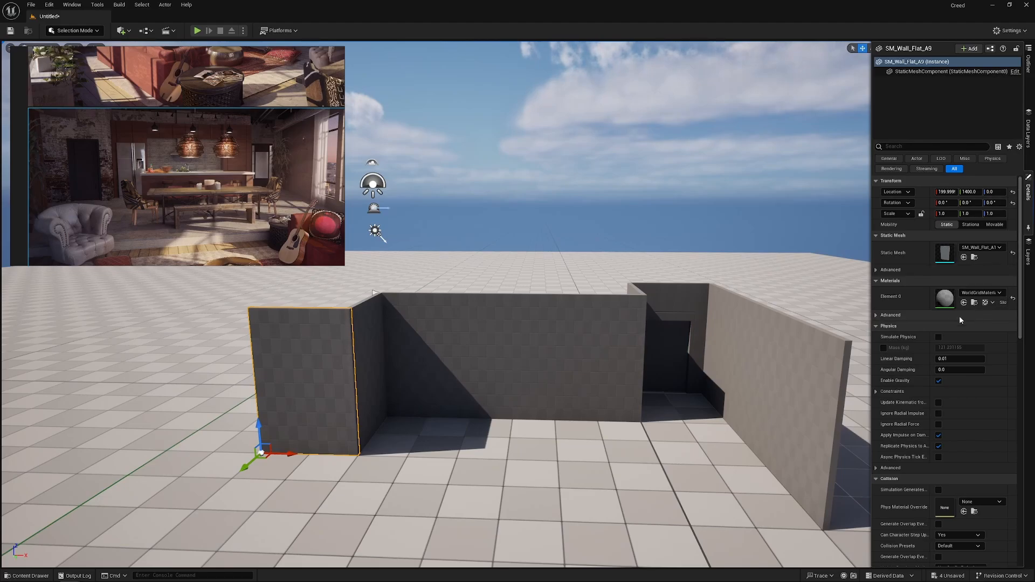
left_click(977, 248)
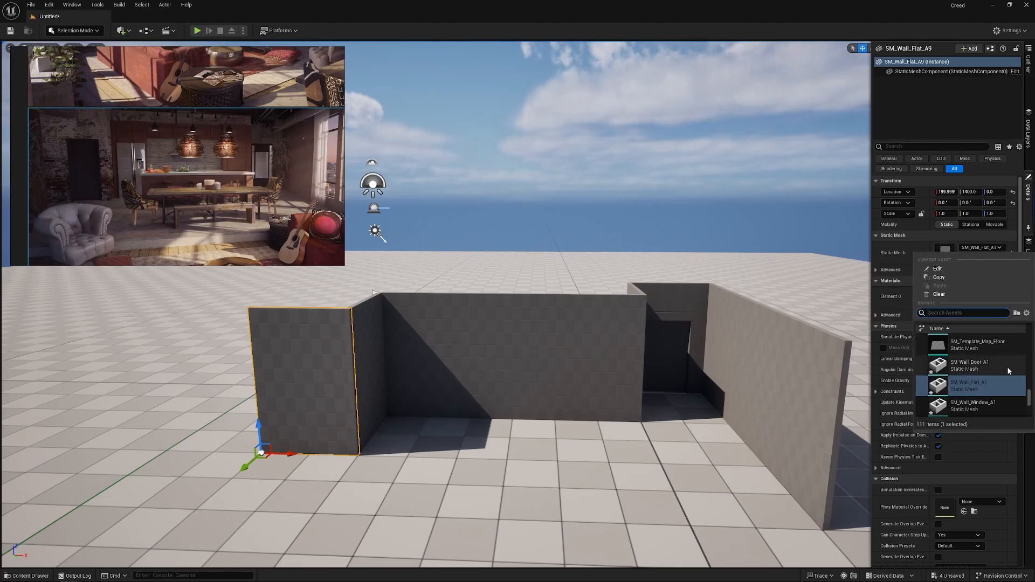
left_click(970, 366)
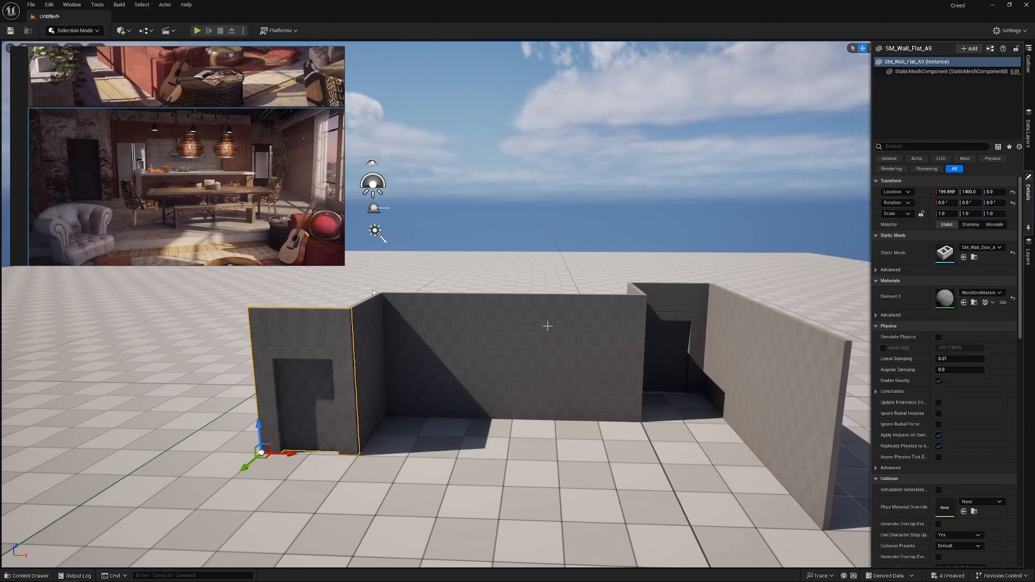
- Duplicate the short return wall beside the new door wall and move the copy outward past the door wall as the side wall
right_click_drag(378, 332, 328, 379)
key("a")
key("w")
key("d")
key("e")
key("s")
key("a")
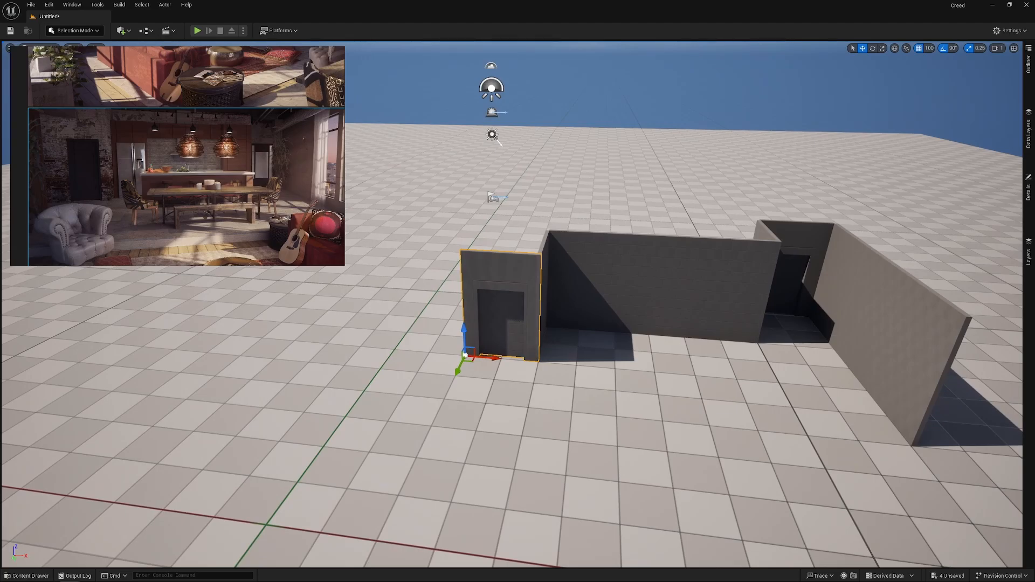
mouse_move(329, 379)
right_mouse_down()
mouse_move(336, 362)
mouse_move(336, 390)
right_mouse_up()
key("d")
key("w")
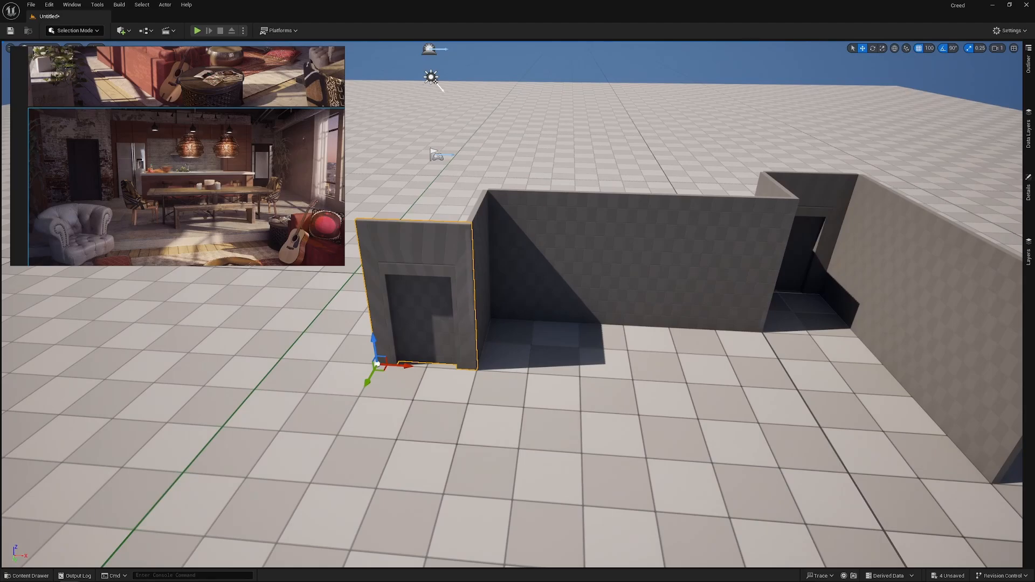
mouse_move(534, 351)
right_mouse_down()
mouse_move(518, 364)
mouse_move(526, 359)
right_mouse_up()
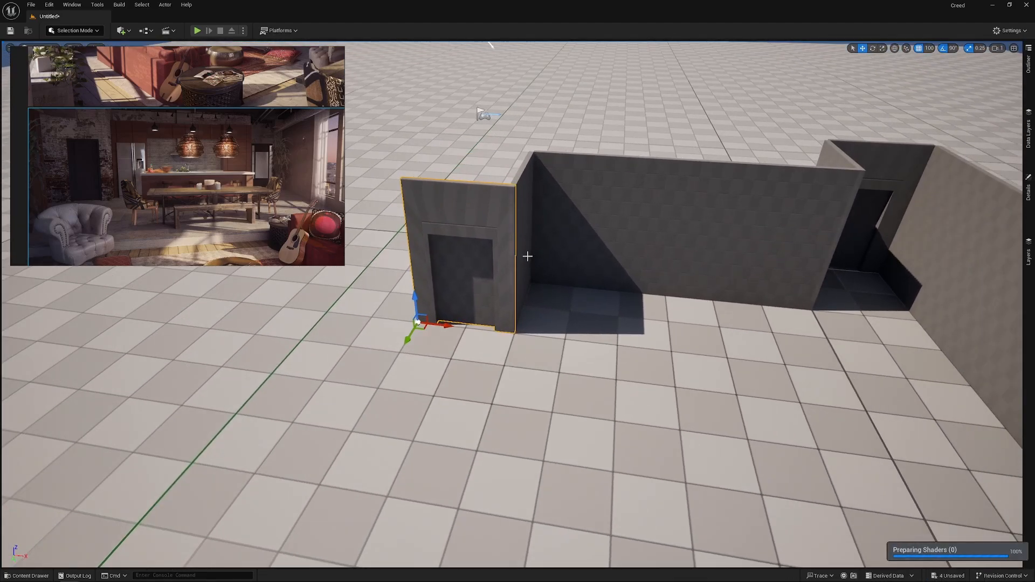
left_click(527, 257)
left_click_drag(507, 349, 345, 385)
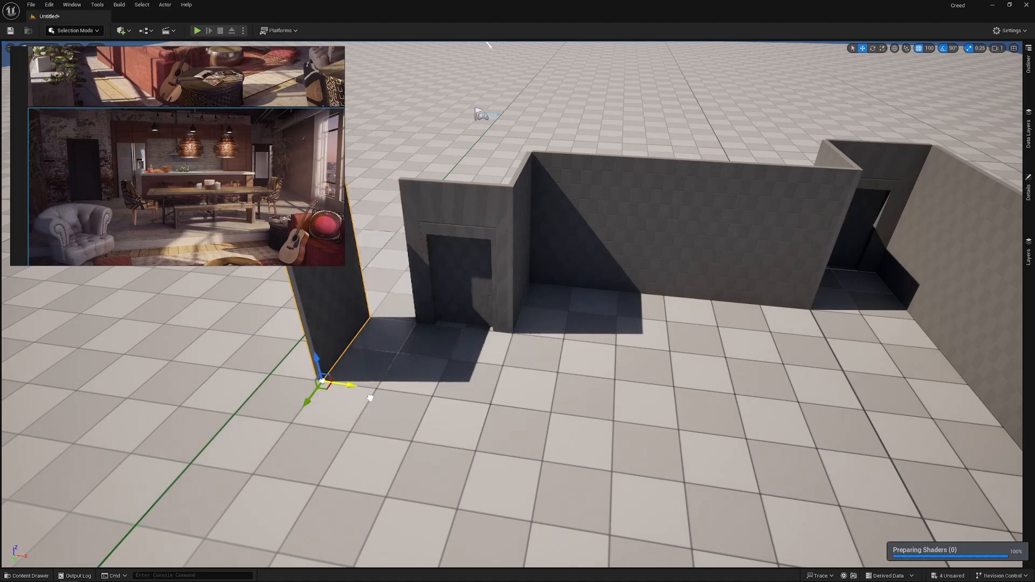
scroll(93, 144, "down", 3)
scroll(106, 142, "up", 3)
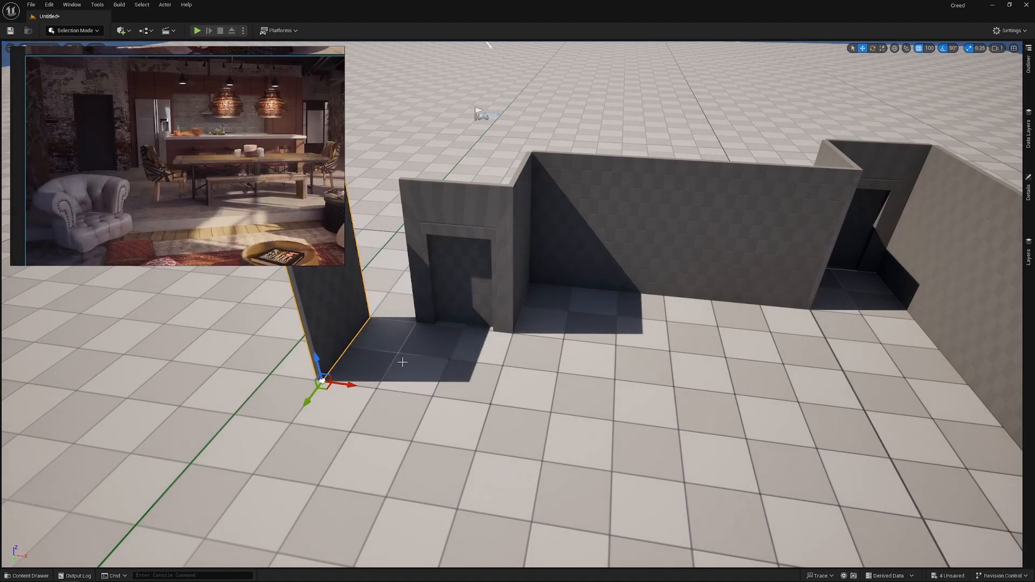
right_click_drag(416, 356, 423, 339)
left_click_drag(318, 460, 288, 458)
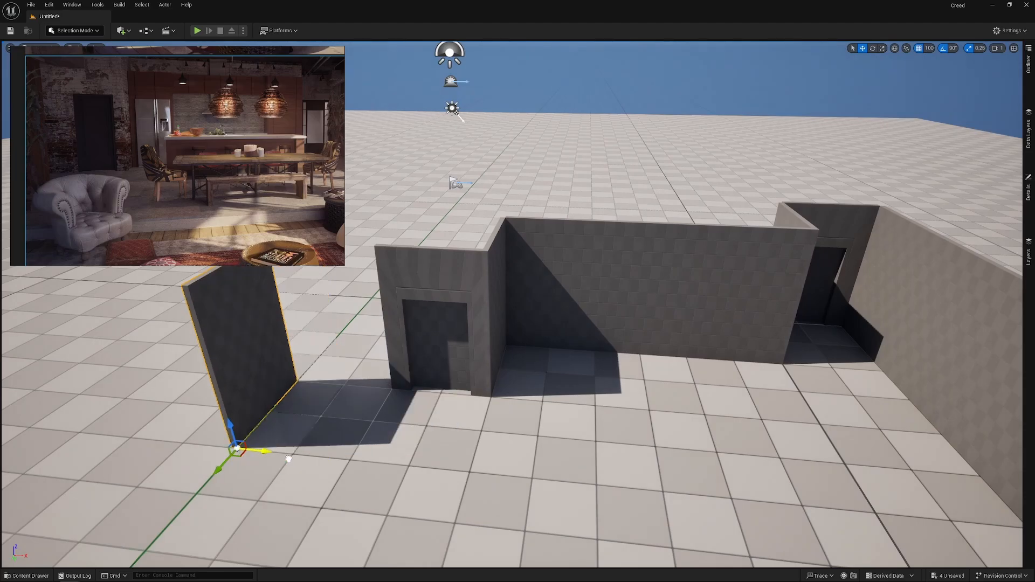
- Duplicate a flat segment of the back wall and place it in the gap between the door wall and the new side wall
left_click(535, 279)
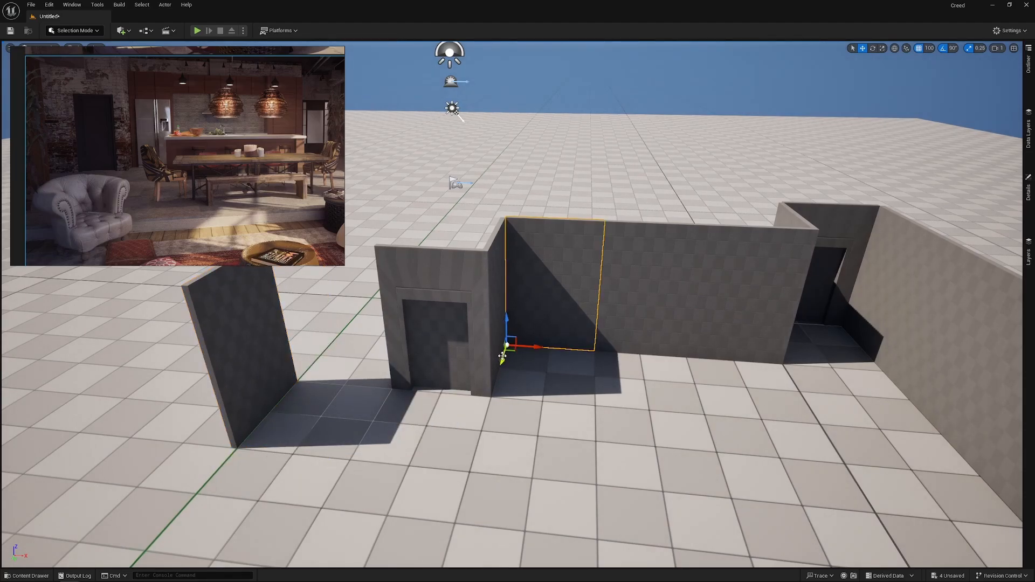
left_click_drag(515, 371, 377, 382)
mouse_move(377, 382)
right_mouse_down()
mouse_move(361, 340)
mouse_move(345, 343)
mouse_move(356, 383)
mouse_move(514, 385)
mouse_move(480, 404)
mouse_move(426, 406)
mouse_move(390, 378)
right_mouse_up()
key("s")
key("q")
key("e")
key("a")
key("d")
key("s")
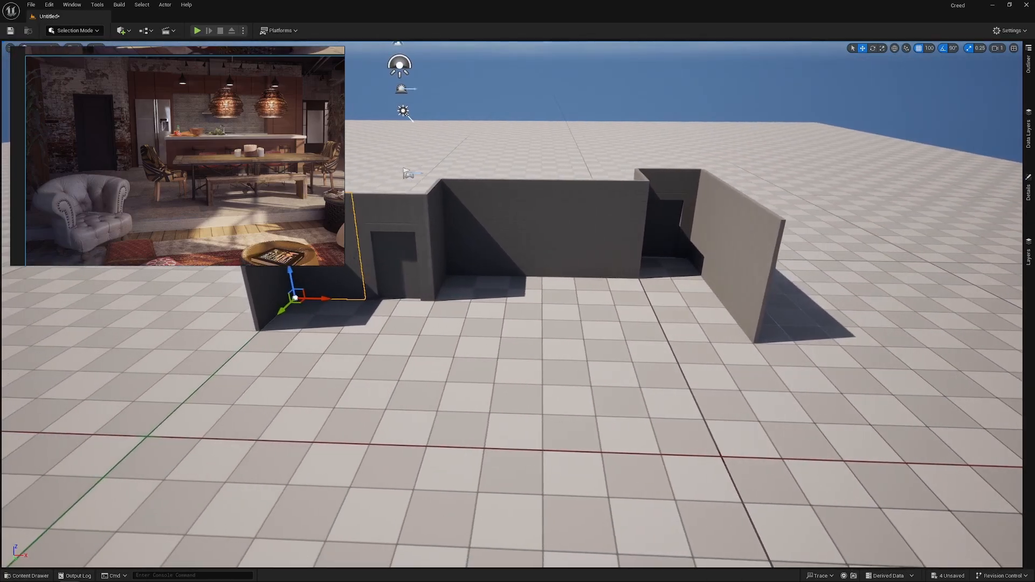
- Examine the reference board's room images and wall asset list to plan the window wall on the opposite side
scroll(99, 157, "down", 4)
scroll(135, 154, "up", 1)
middle_click_drag(135, 153, 126, 214)
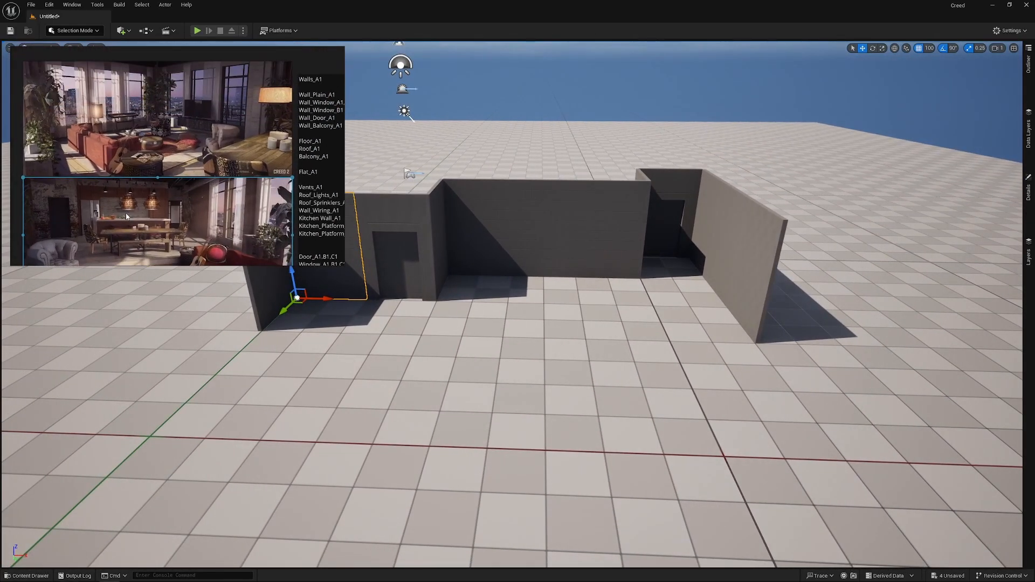
scroll(147, 191, "down", 2)
scroll(151, 187, "up", 2)
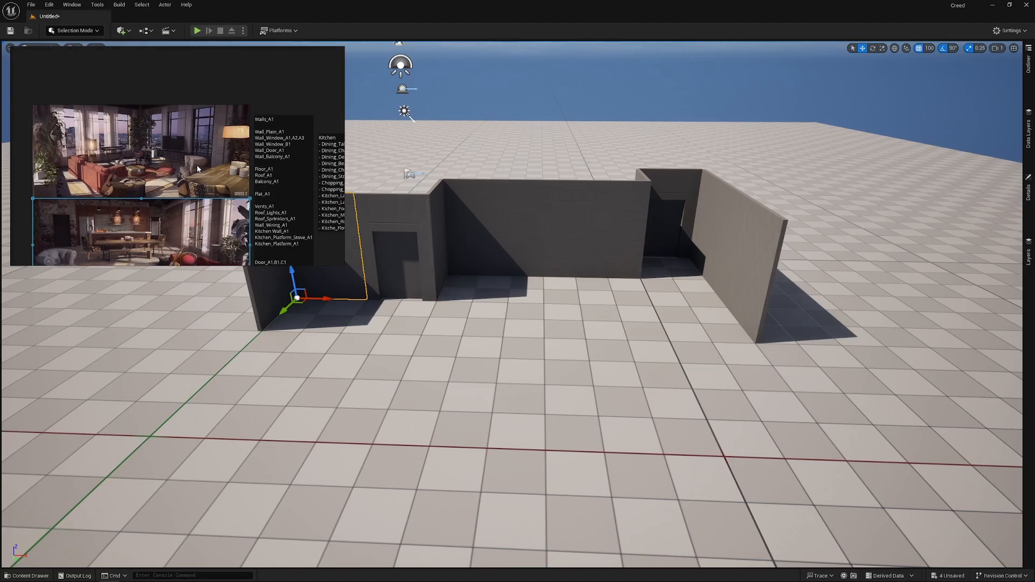
left_click(752, 294)
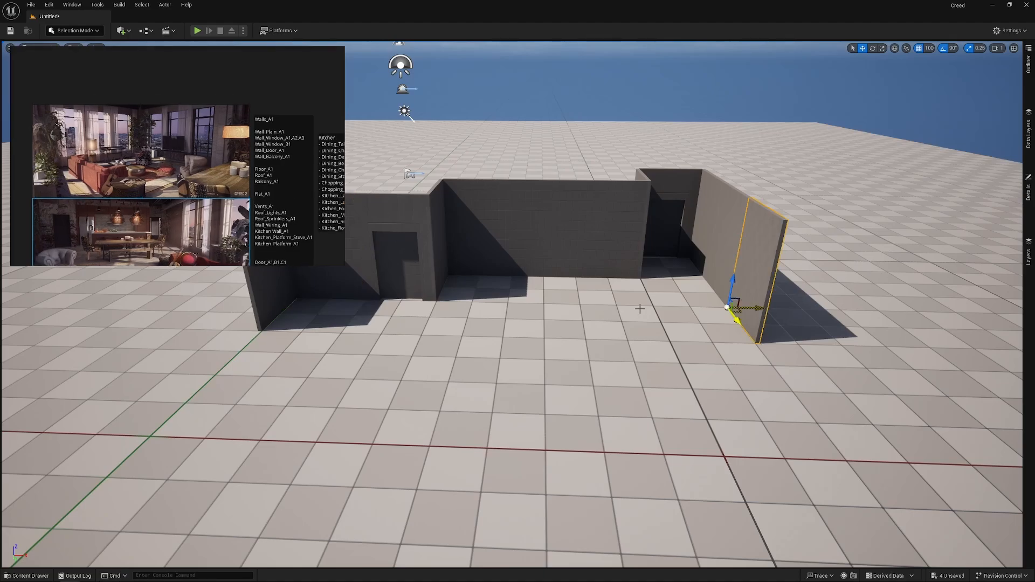
scroll(138, 166, "down", 3)
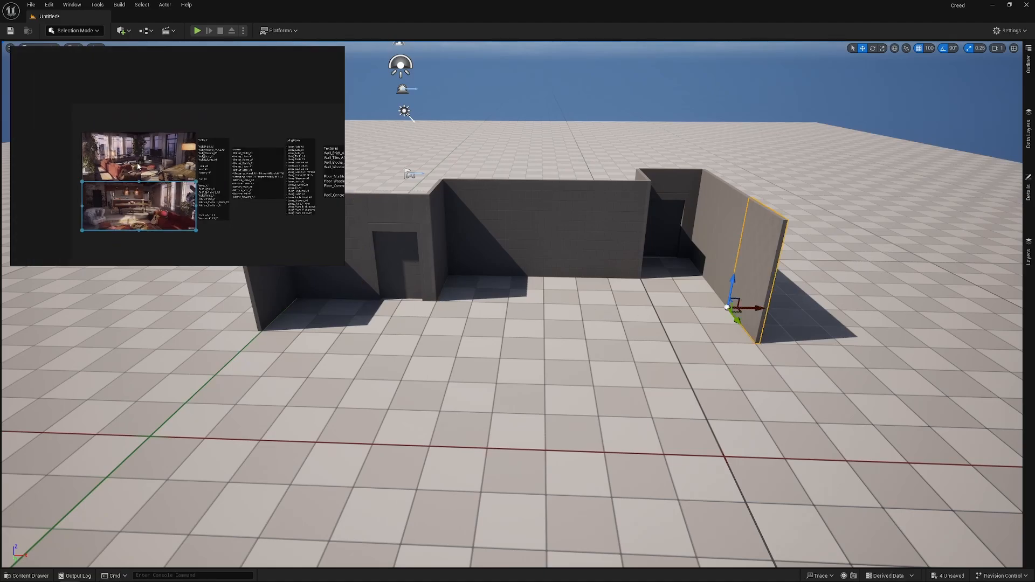
scroll(141, 168, "up", 3)
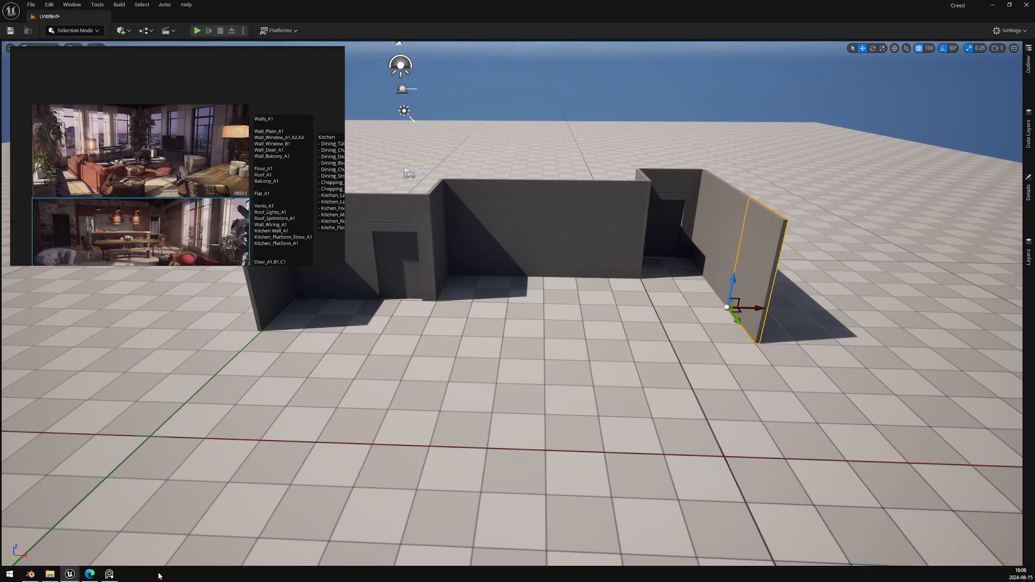
- Add two SM_Wall_Window_A1 segments end to end, aligned with the end of the long flat side wall
mouse_move(74, 580)
left_click(161, 536)
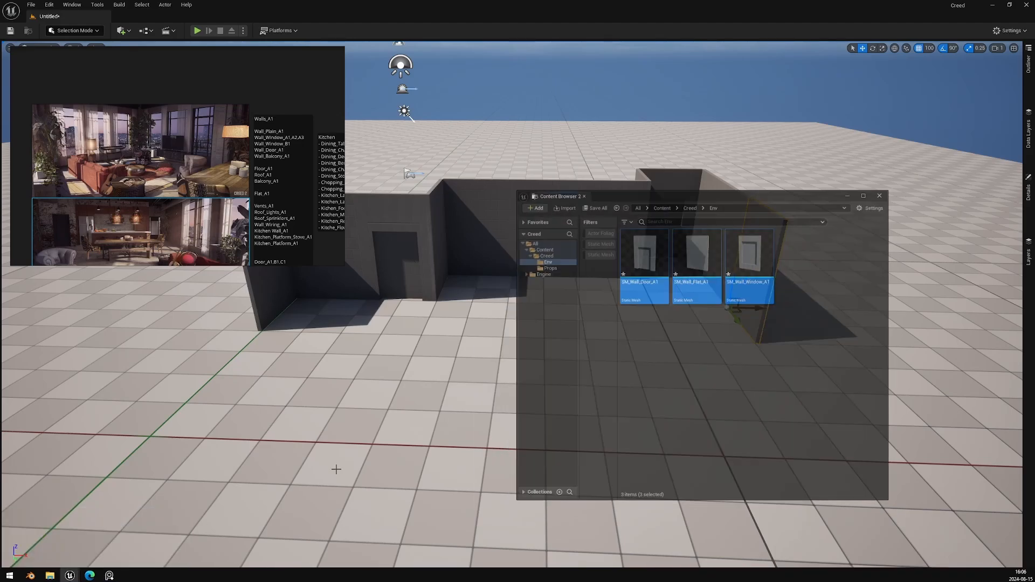
left_click(812, 238)
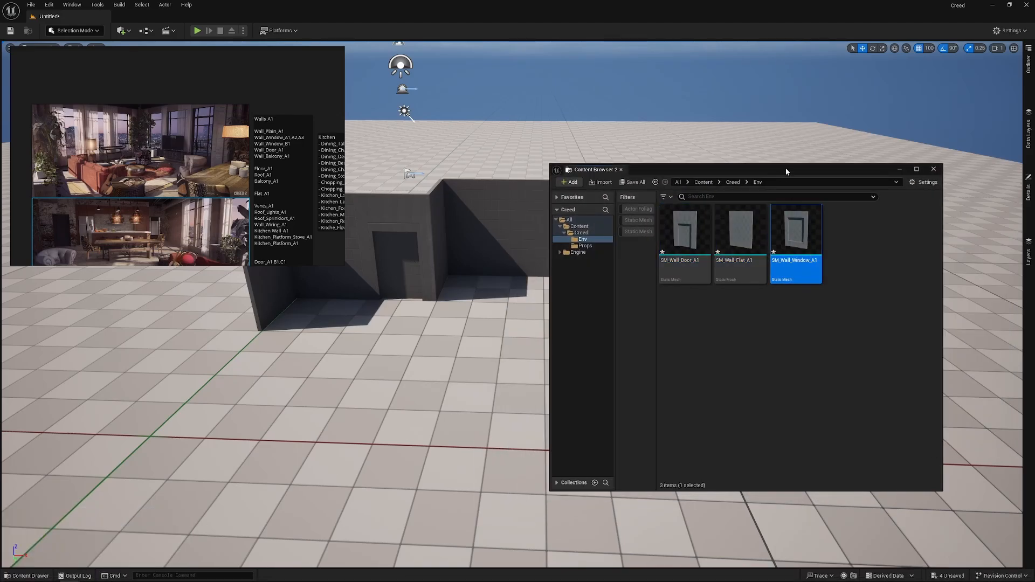
left_click_drag(785, 167, 377, 286)
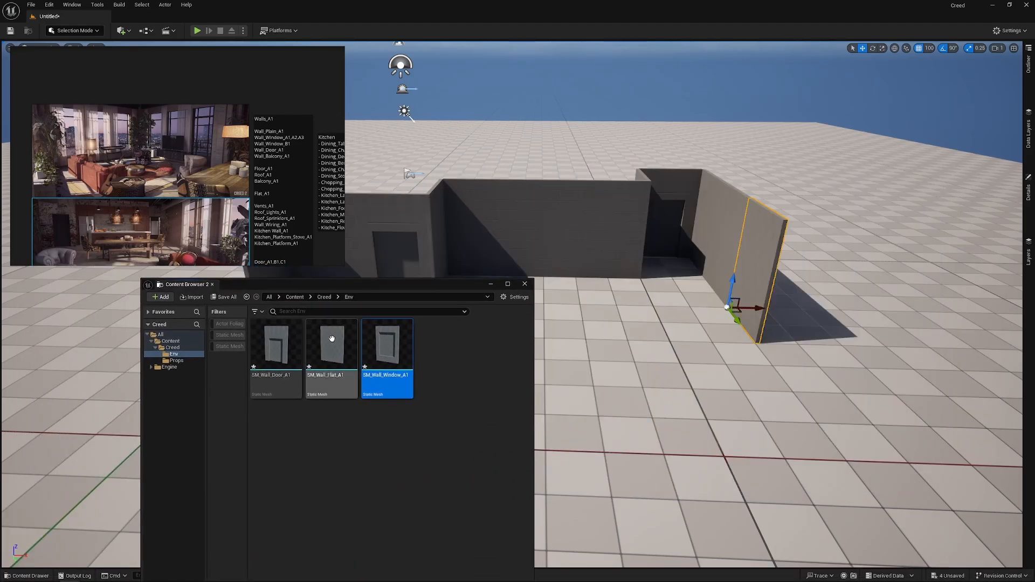
left_click_drag(387, 345, 704, 346)
left_click_drag(743, 342, 825, 426)
key("e")
key("w")
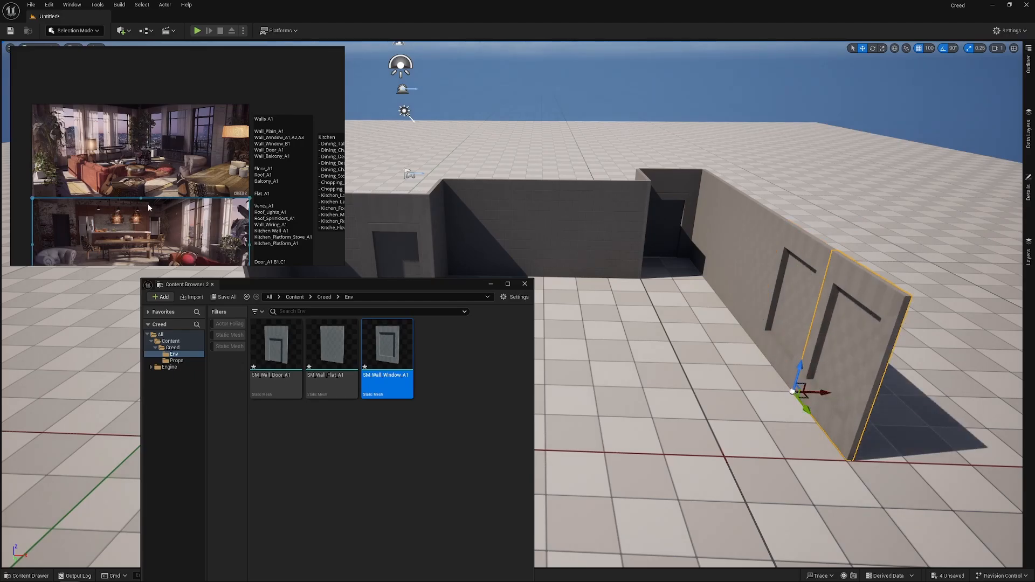
- Duplicate the end window segment of the long side wall and place the copy directly after it as a third window
middle_click_drag(148, 203, 125, 157)
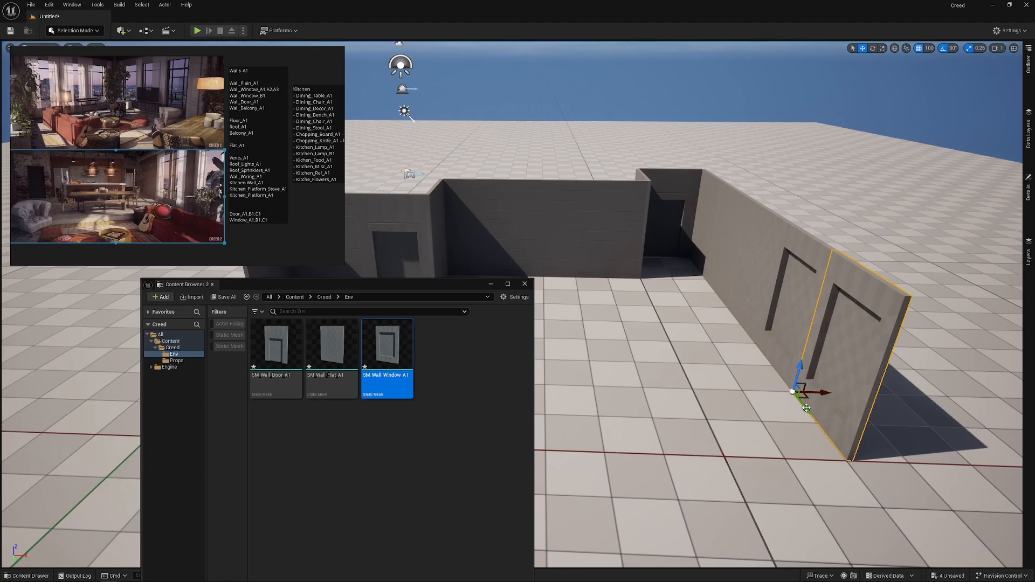
left_click_drag(806, 409, 862, 479)
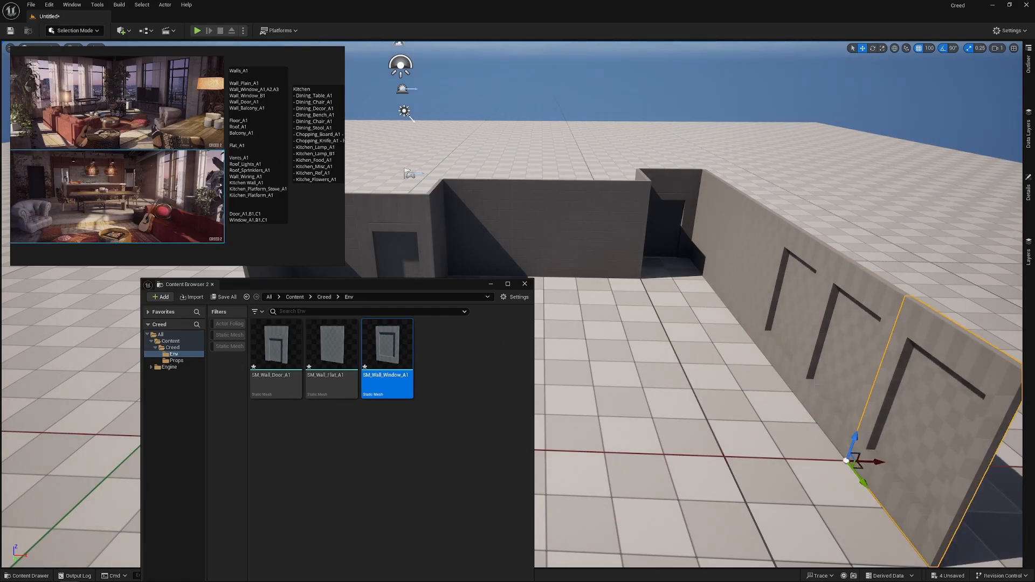
key("s")
right_click_drag(754, 405, 814, 437)
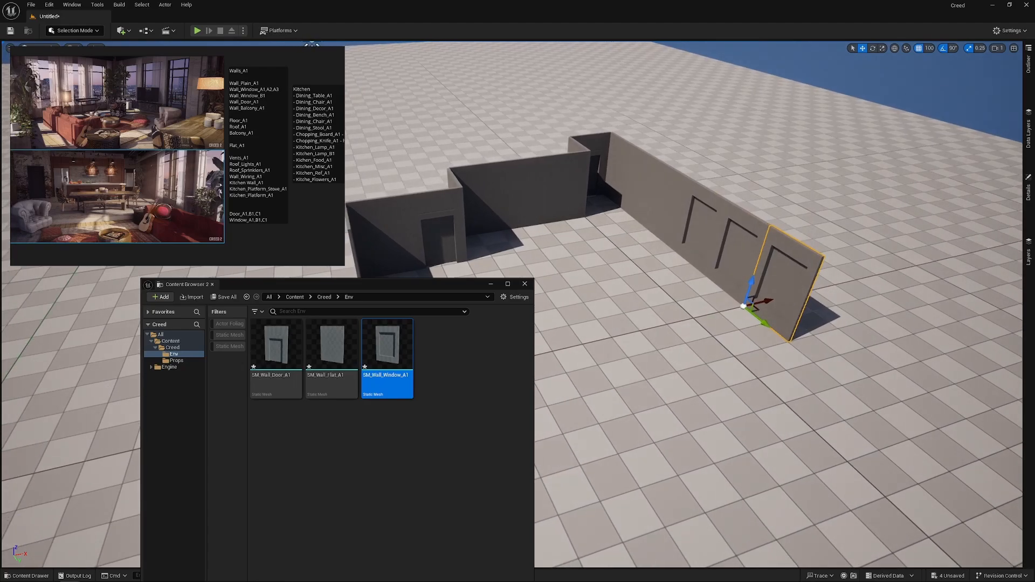
right_click_drag(678, 356, 678, 354)
- Duplicate the three window segments together, rotate the copies 90°, and place them as the end wall opposite the flat back wall
left_click(491, 285)
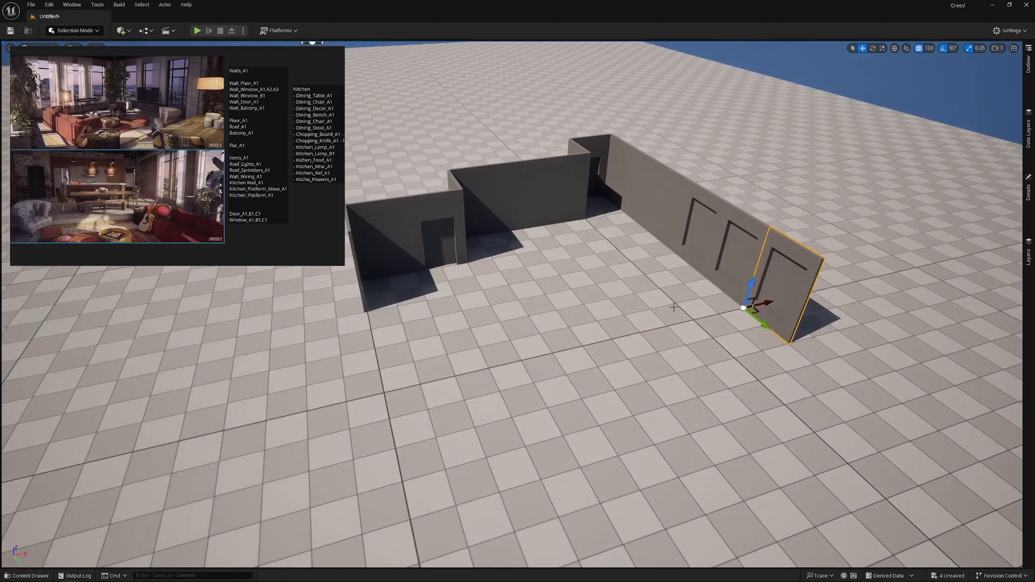
left_click(695, 255)
left_click(757, 281, "ctrl")
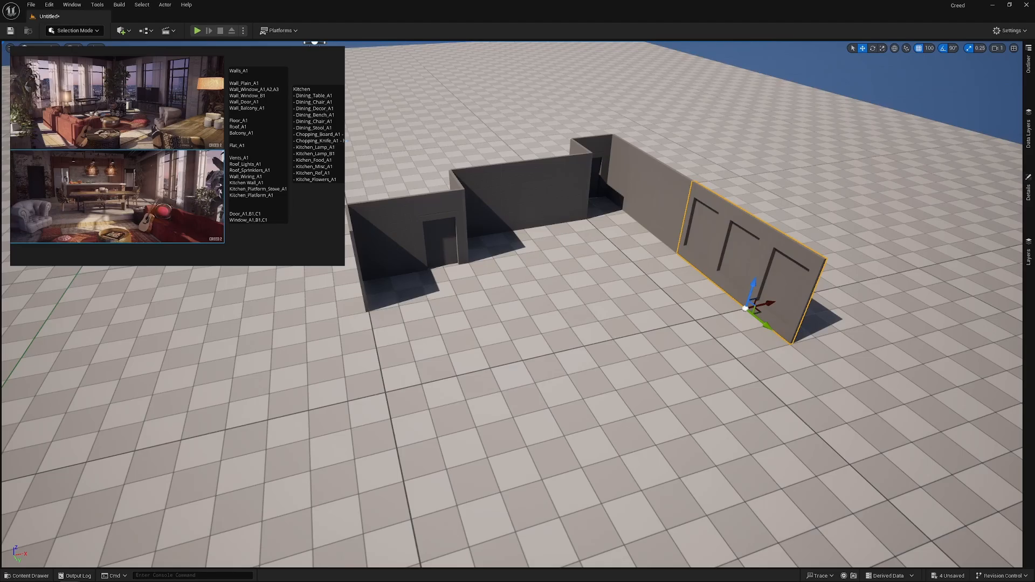
right_click_drag(513, 304, 593, 310)
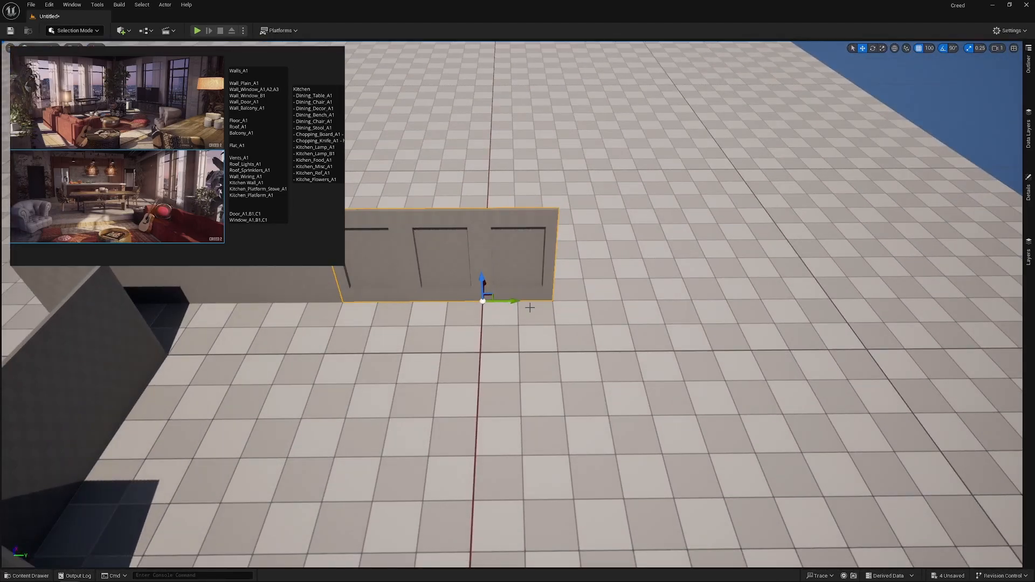
left_click_drag(509, 300, 660, 404, "alt")
key("e")
key("w")
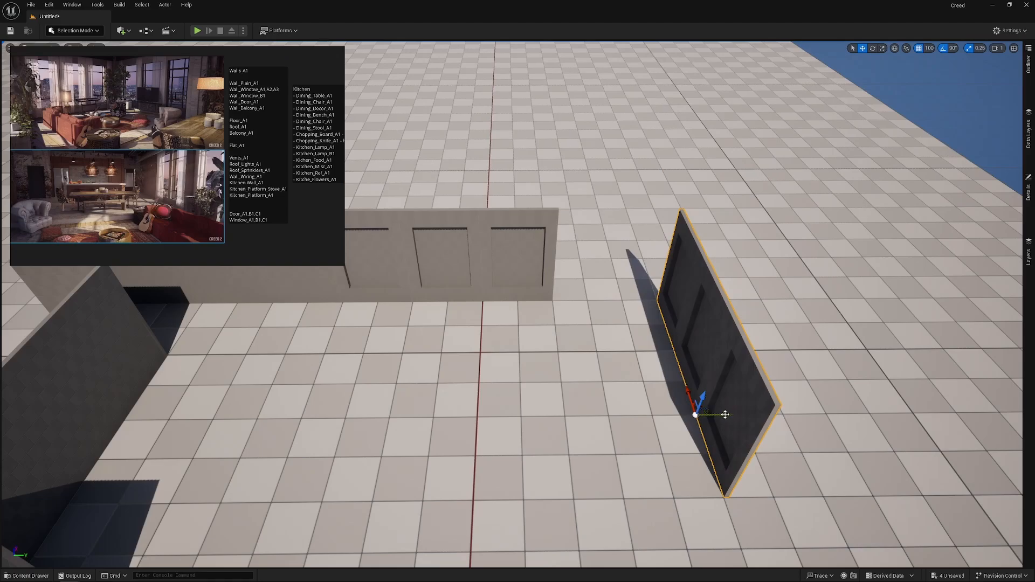
left_click_drag(717, 416, 672, 422)
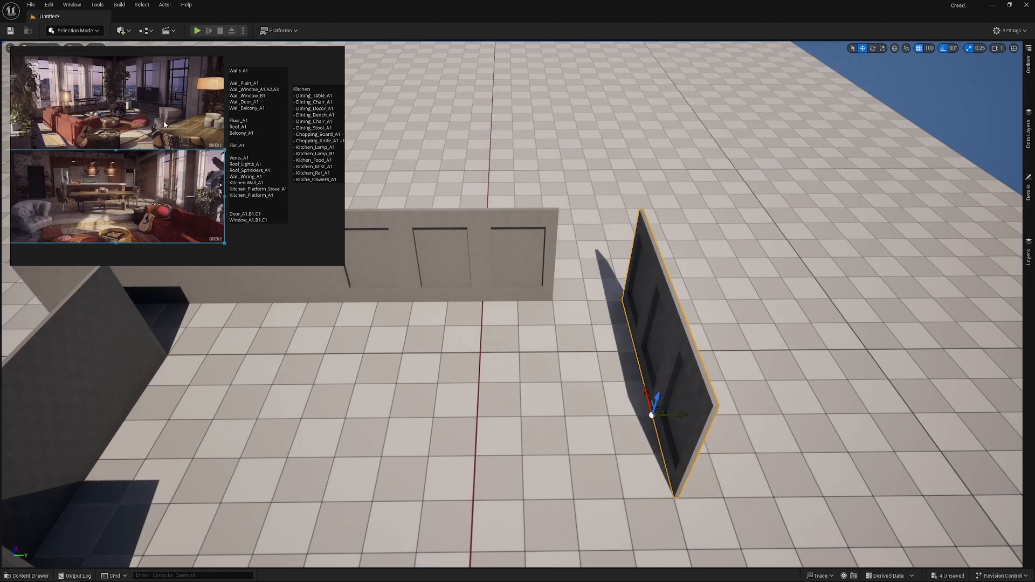
- Extend the rotated end wall to four windows by duplicating its last window segment outward
right_click_drag(480, 316, 712, 291)
key("a")
left_click(511, 294)
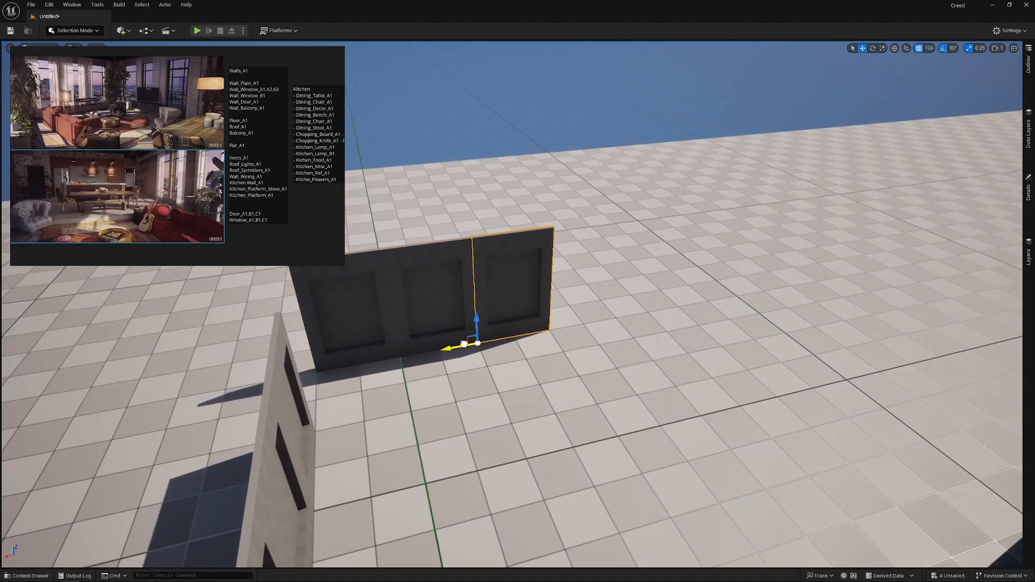
left_click_drag(464, 344, 546, 330, "alt")
- Duplicate the last window segment of the long side wall and snap the copy into the gap before the corner
right_click_drag(546, 331, 755, 318)
key("a")
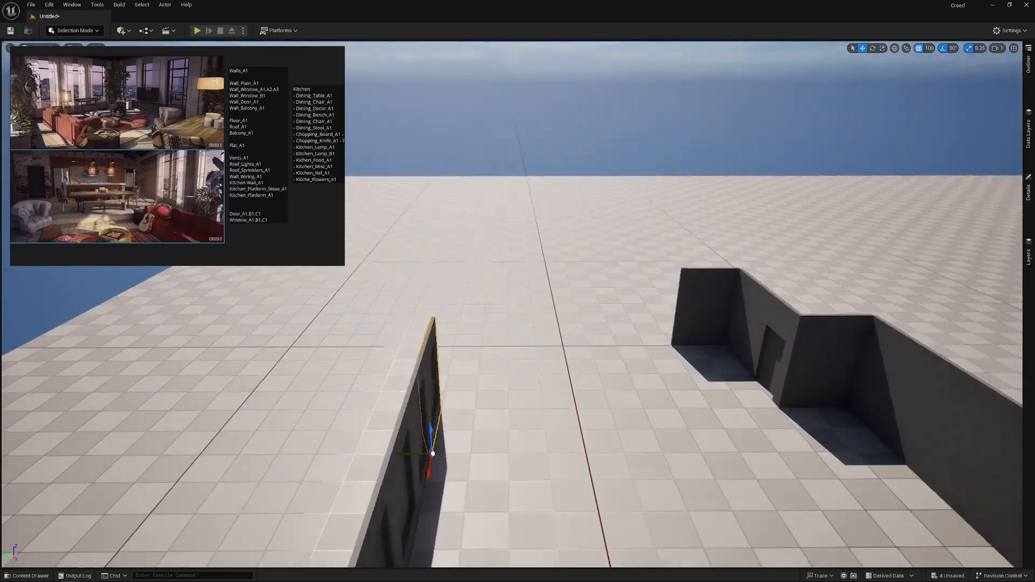
key("a")
right_click_drag(585, 375, 930, 358)
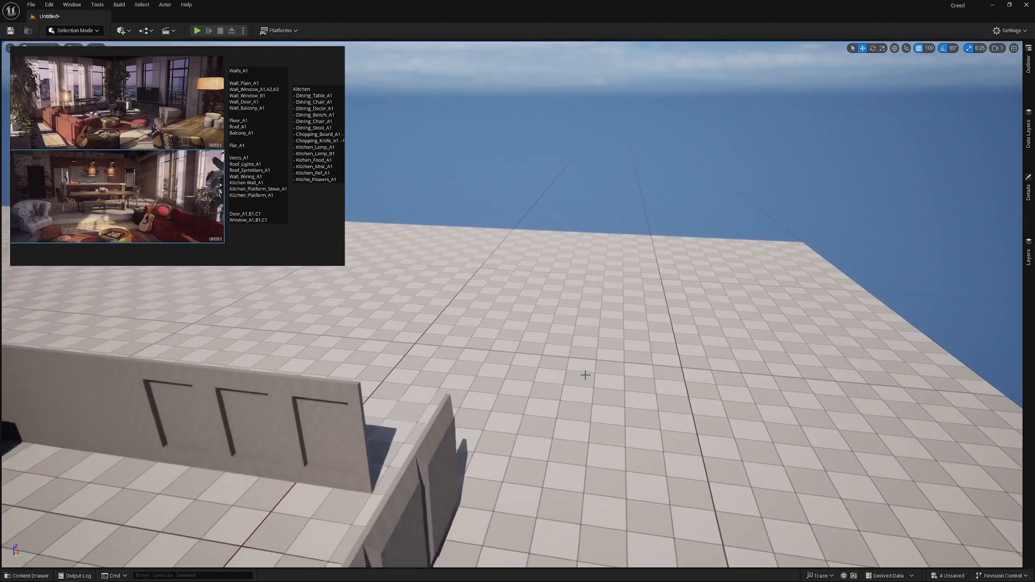
left_click(324, 475)
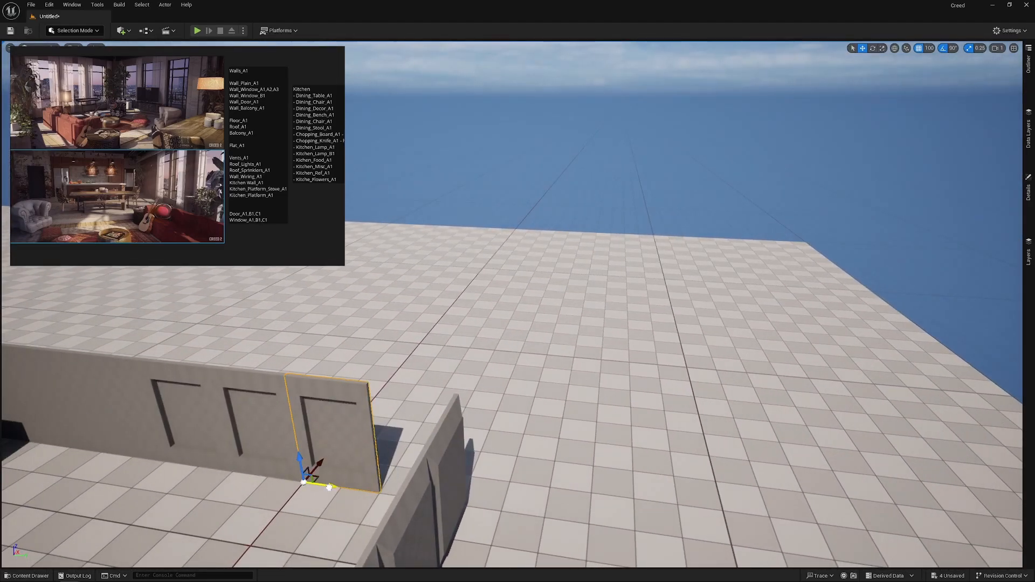
left_click_drag(323, 485, 429, 493)
left_click(430, 493)
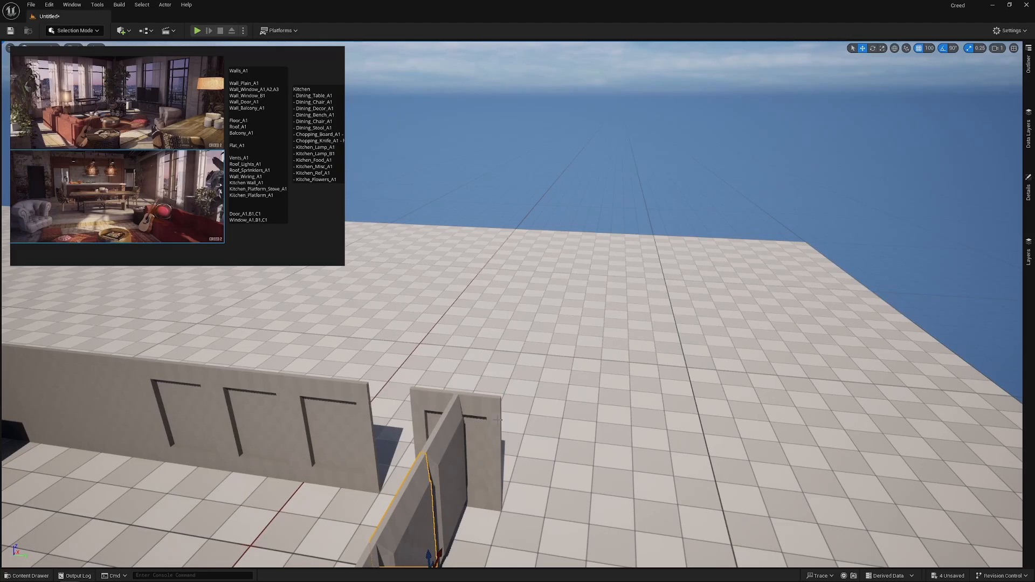
left_click(534, 407)
left_click(485, 445)
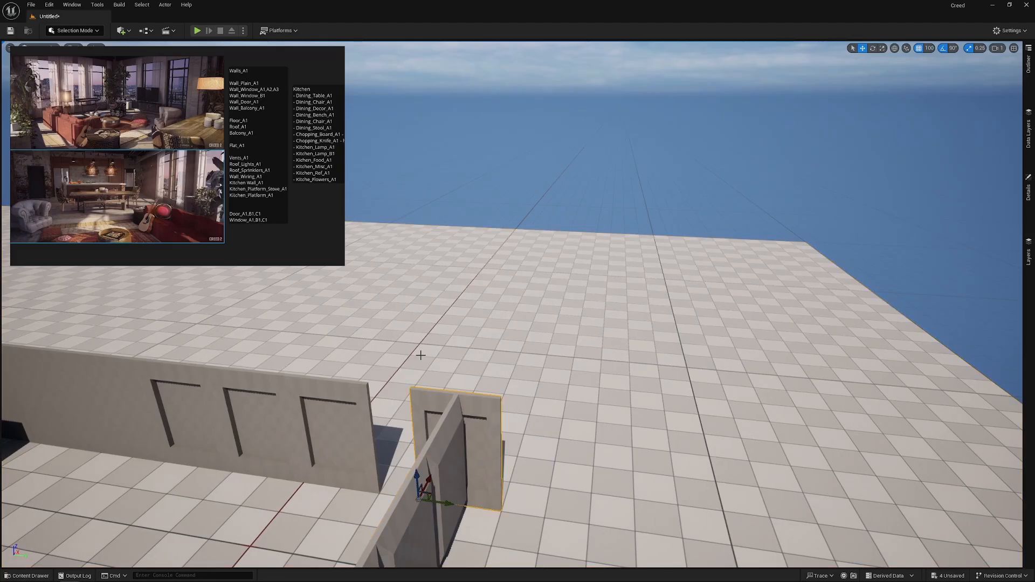
left_click_drag(445, 503, 417, 499)
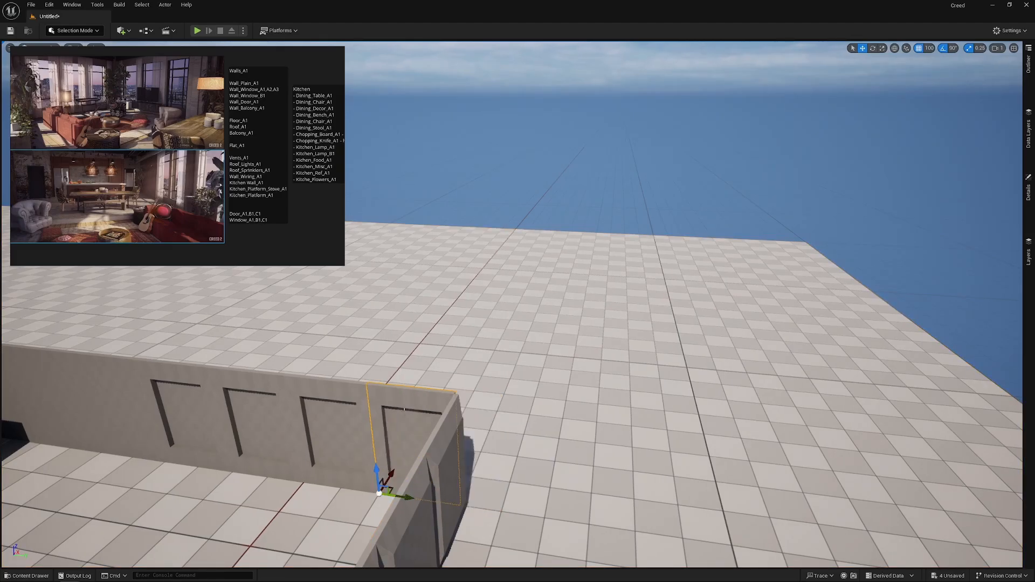
- Duplicate the side wall's four window segments, turn the copies to face inward, and snap them to the opposite corner as the facing side wall
key("s")
right_click_drag(389, 497, 547, 521)
key("a")
key("s")
left_click_drag(426, 345, 390, 365)
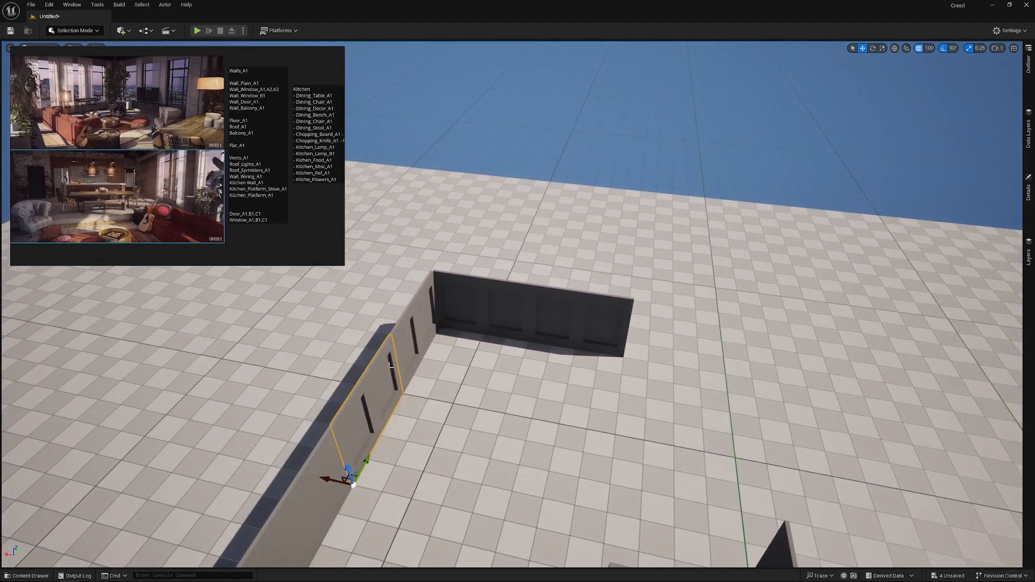
left_click(409, 347, "ctrl")
left_click(425, 319, "ctrl")
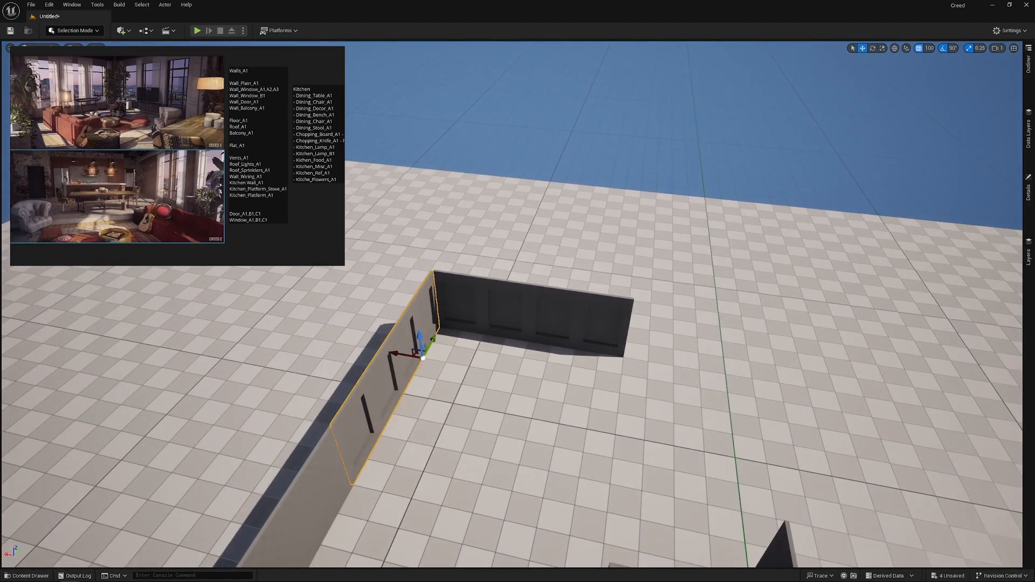
left_click_drag(398, 354, 645, 407, "alt")
key("e")
key("w")
right_click_drag(540, 387, 636, 386)
left_click_drag(545, 331, 607, 377)
right_click_drag(714, 377, 932, 407)
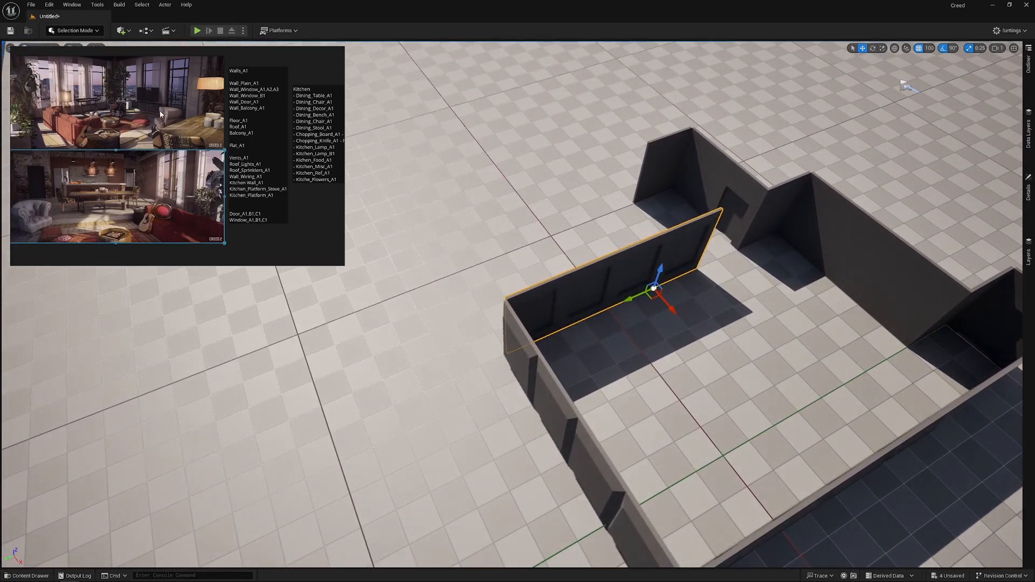
- Examine the living-room and kitchen reference images to compare the window walls and the door side with the layout
scroll(160, 114, "down", 3)
scroll(157, 133, "up", 6)
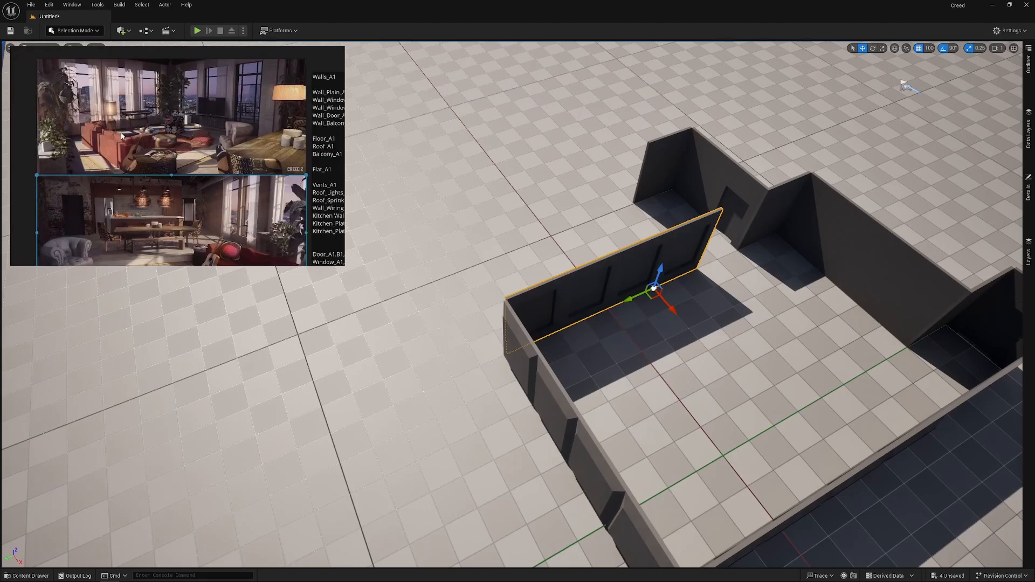
scroll(156, 134, "down", 3)
scroll(236, 151, "up", 6)
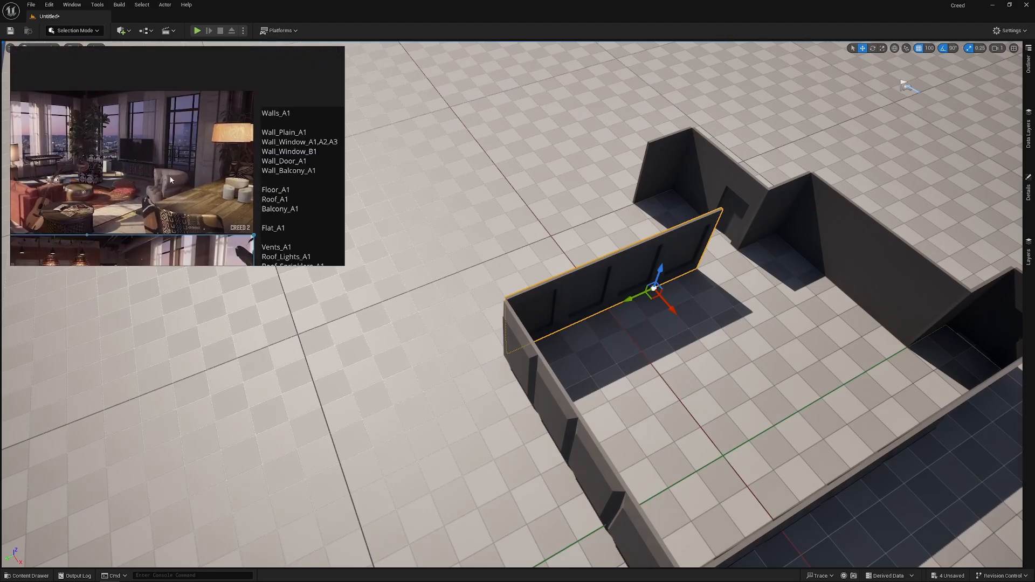
scroll(261, 154, "down", 5)
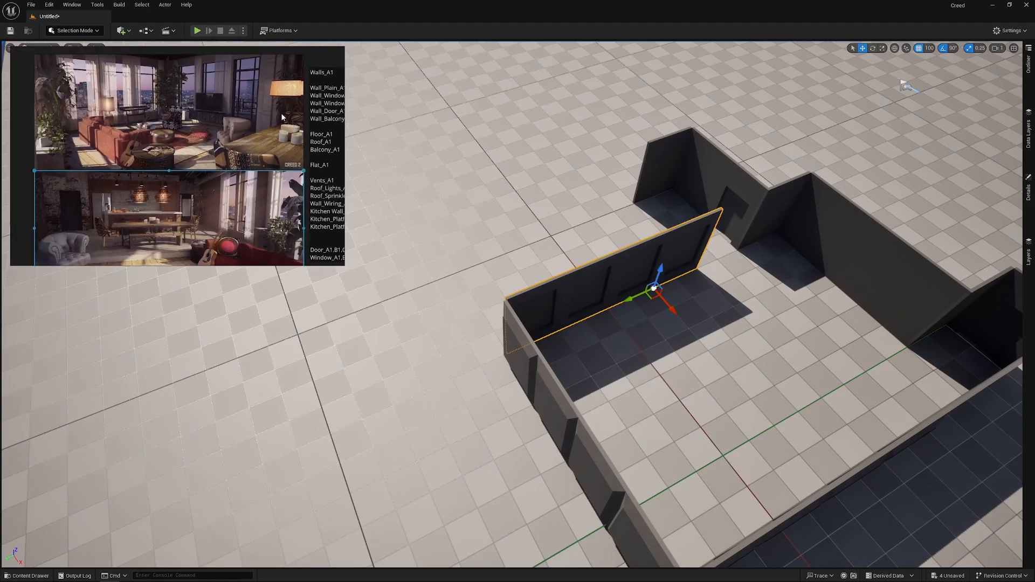
left_click(151, 216)
scroll(199, 188, "up", 2)
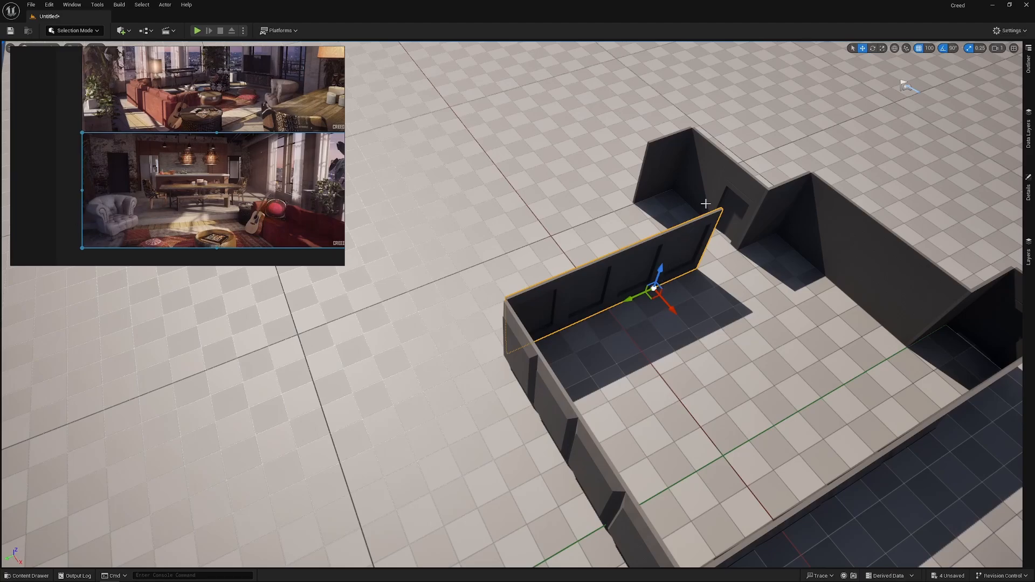
- Delete the flat segment beside the door wall and move the outer side wall inward to meet the door wall's end
left_click(699, 175)
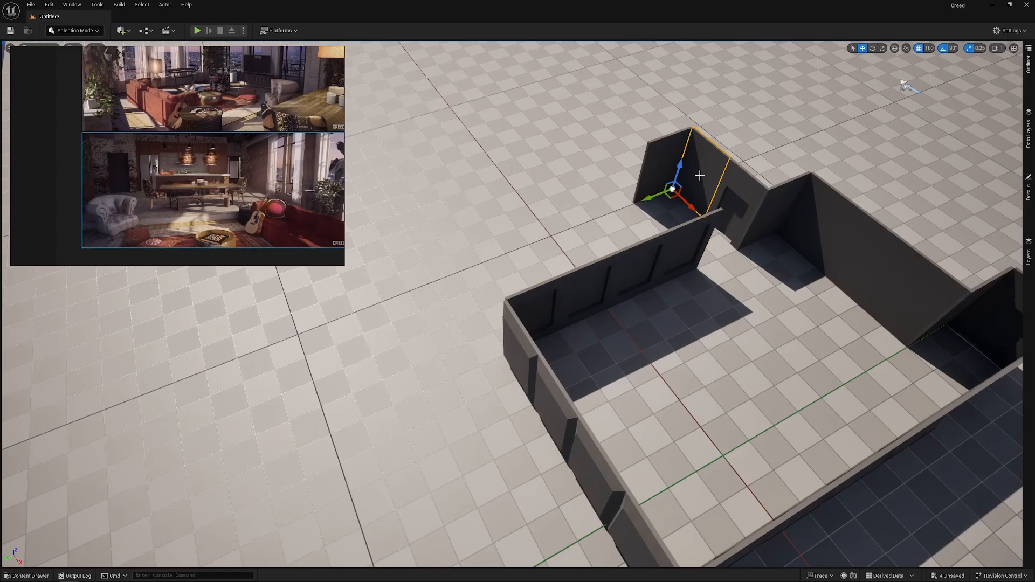
key("Delete")
left_click(673, 164)
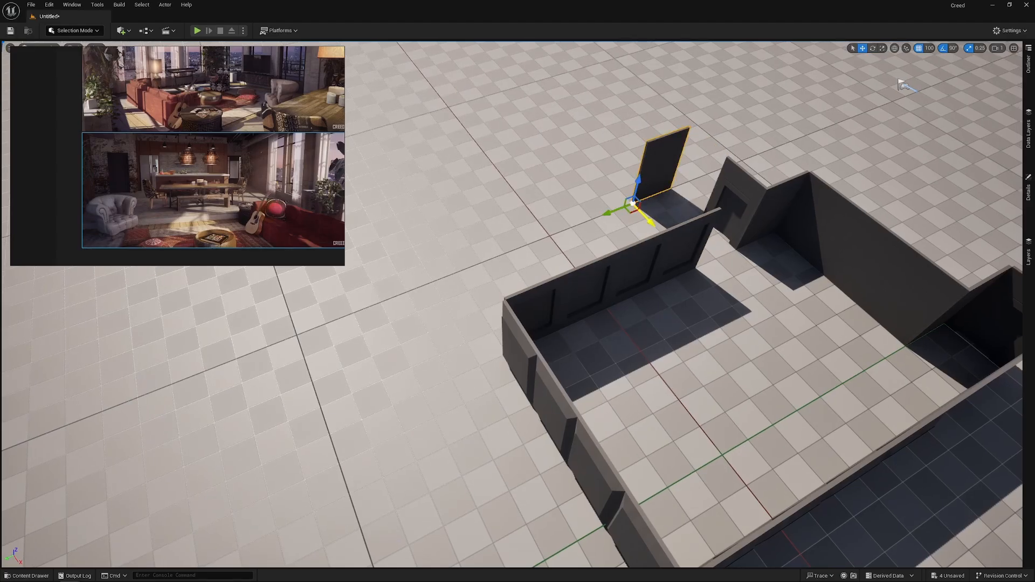
left_click_drag(652, 225, 682, 249)
right_click_drag(711, 240, 630, 246)
key("d")
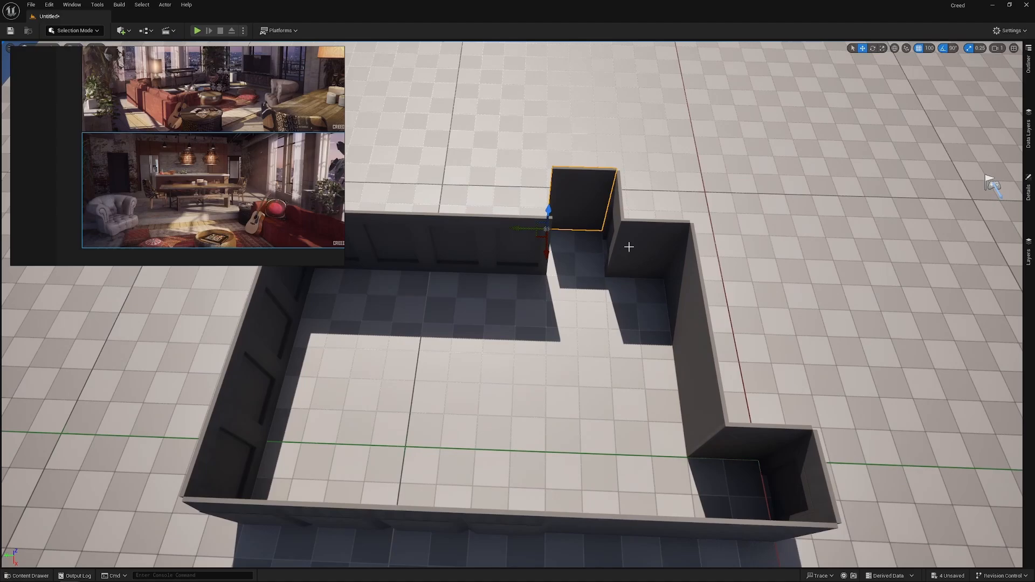
- Delete the window segment of the new side wall that is closest to the door alcove
left_click(469, 234)
left_click(509, 233)
key("Delete")
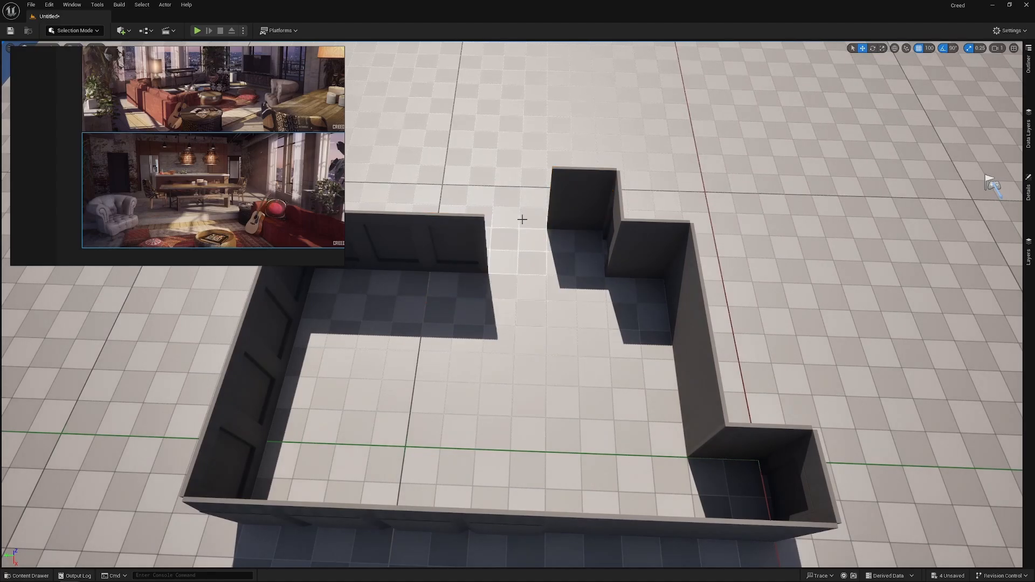
- Widen the door alcove with a copy of its flat side segment and close the remaining gap with a copied back-wall segment
left_click(573, 185)
left_click_drag(536, 227, 477, 226, "alt")
left_click(675, 280)
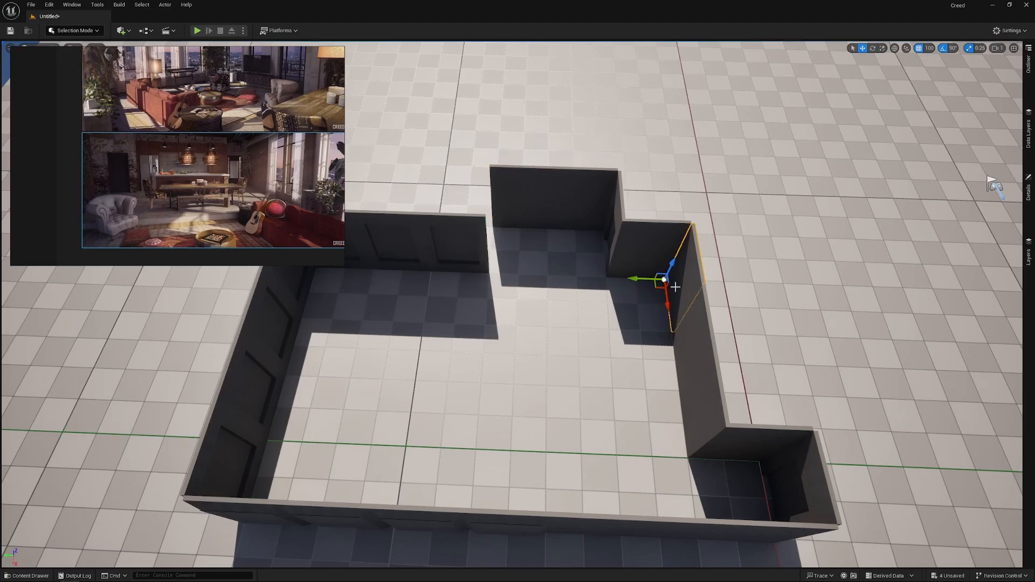
left_click_drag(632, 278, 509, 247)
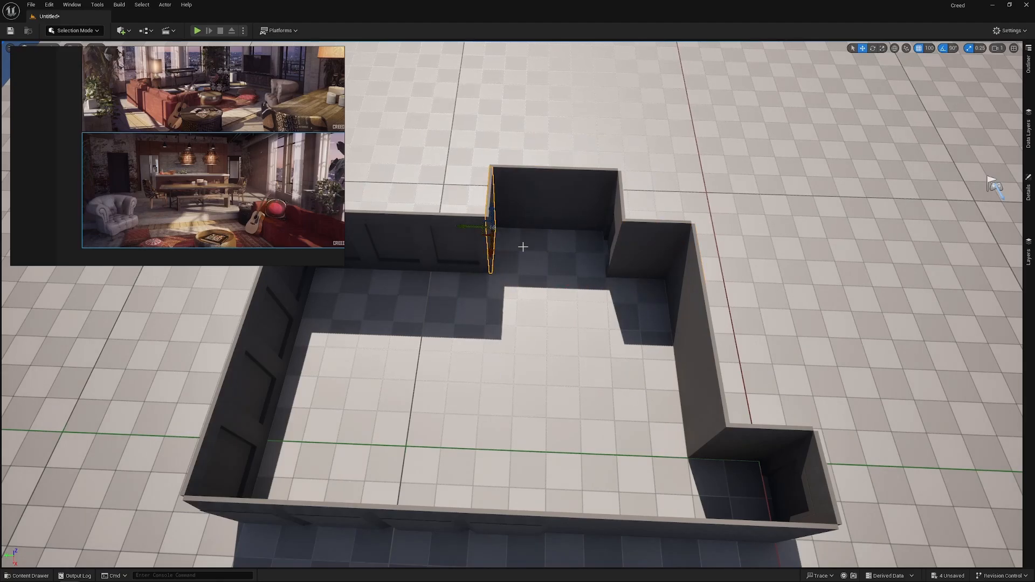
- Replace the static mesh of the window segment next to the door alcove with SM_Wall_Door_A1
right_click_drag(548, 252, 631, 233)
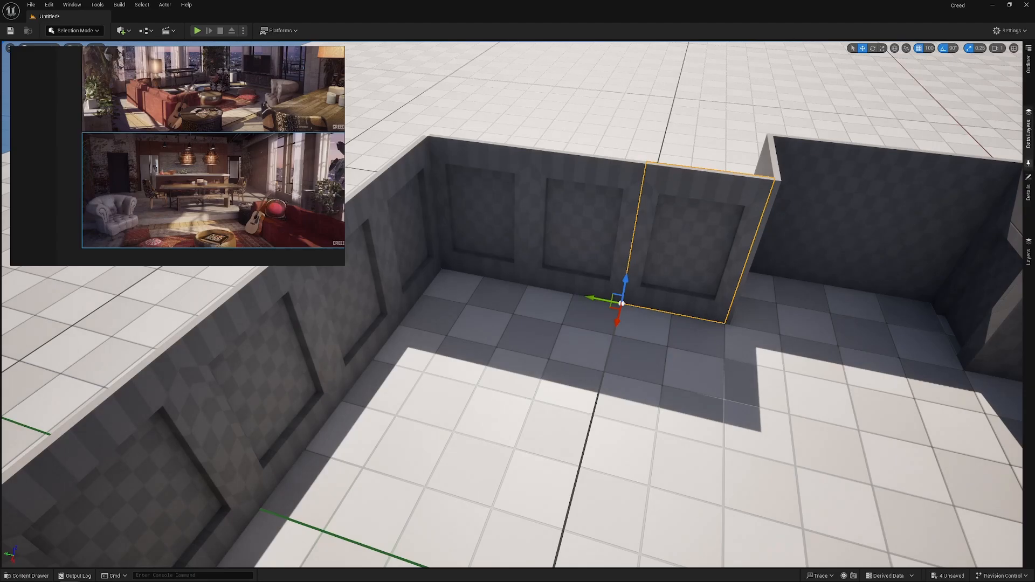
left_click(1028, 188)
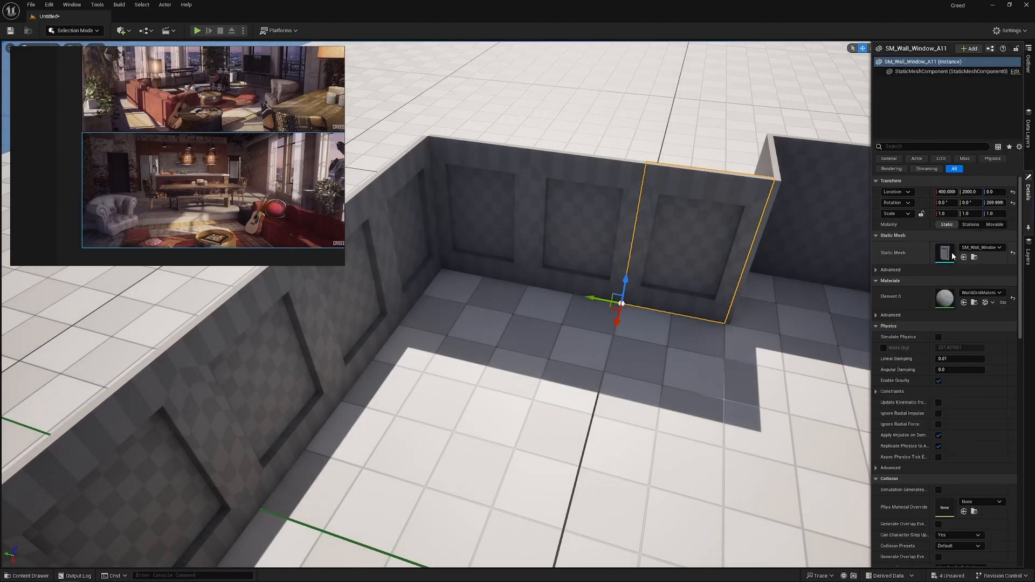
left_click(973, 248)
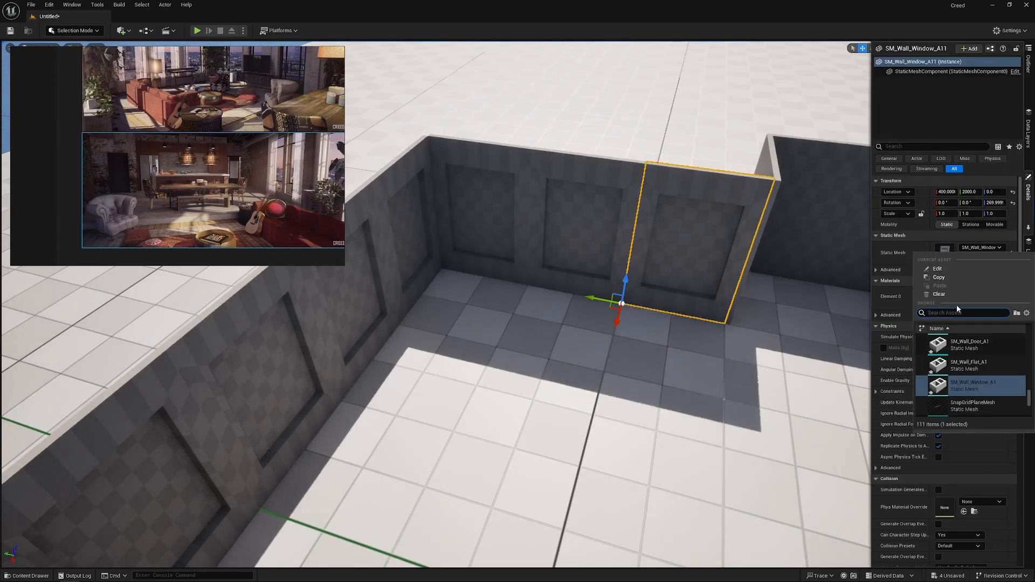
left_click(981, 346)
- View the assembled walls from inside the room toward the back wall and compare them with the kitchen reference image
right_click_drag(701, 329, 919, 219)
scroll(923, 224, "down", 1)
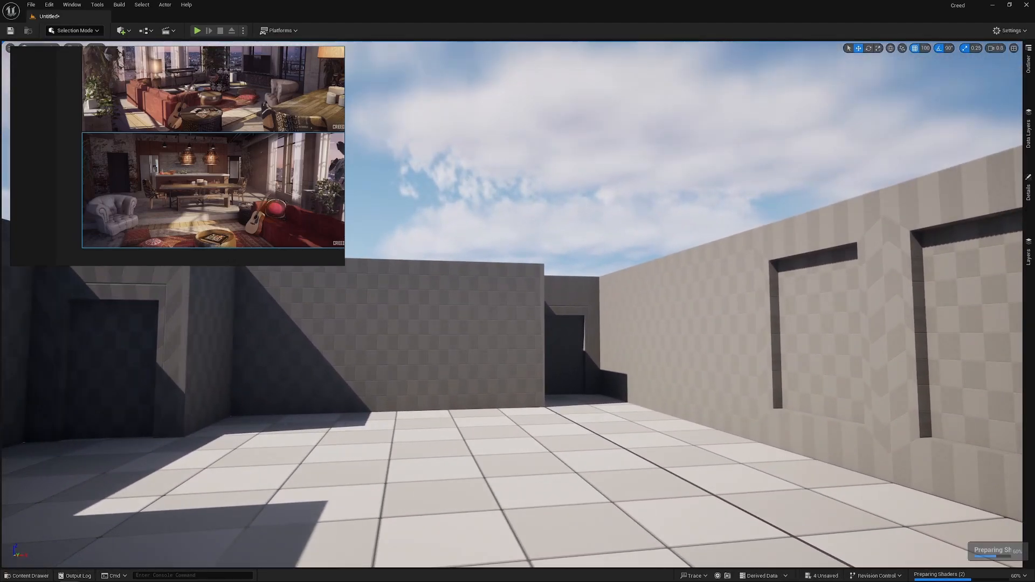
right_click_drag(437, 398, 438, 395)
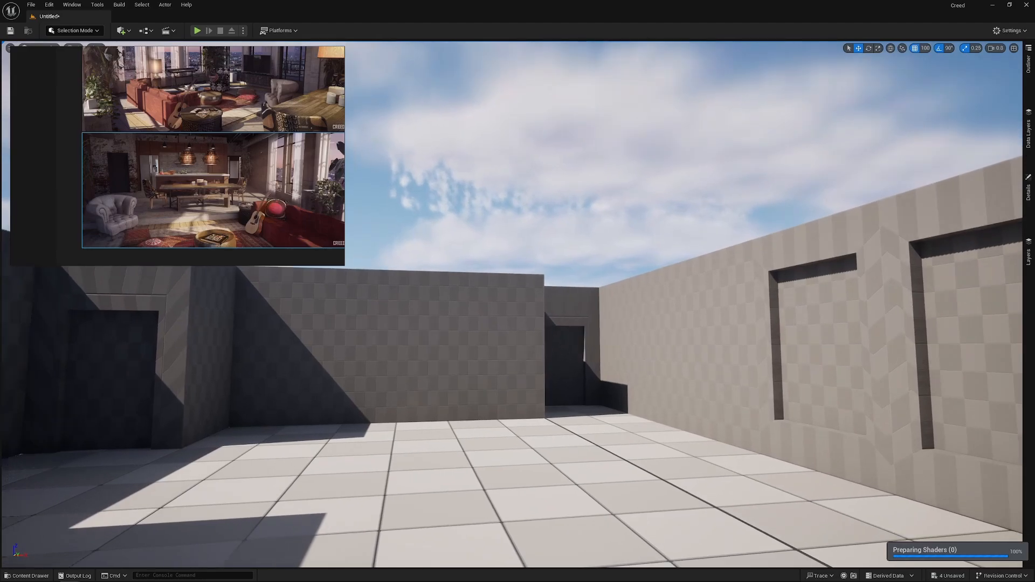
key("a")
key("d")
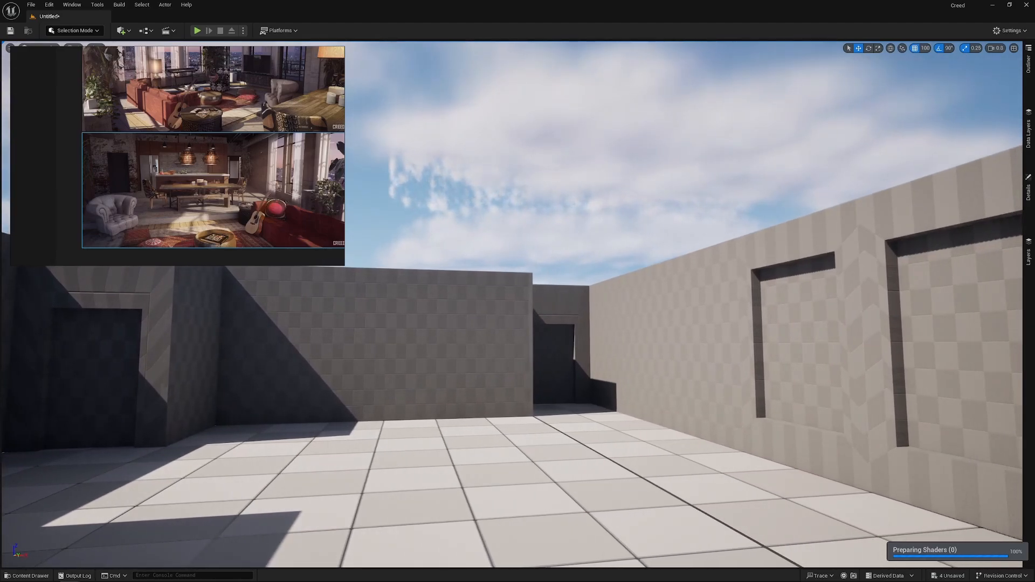
key("w")
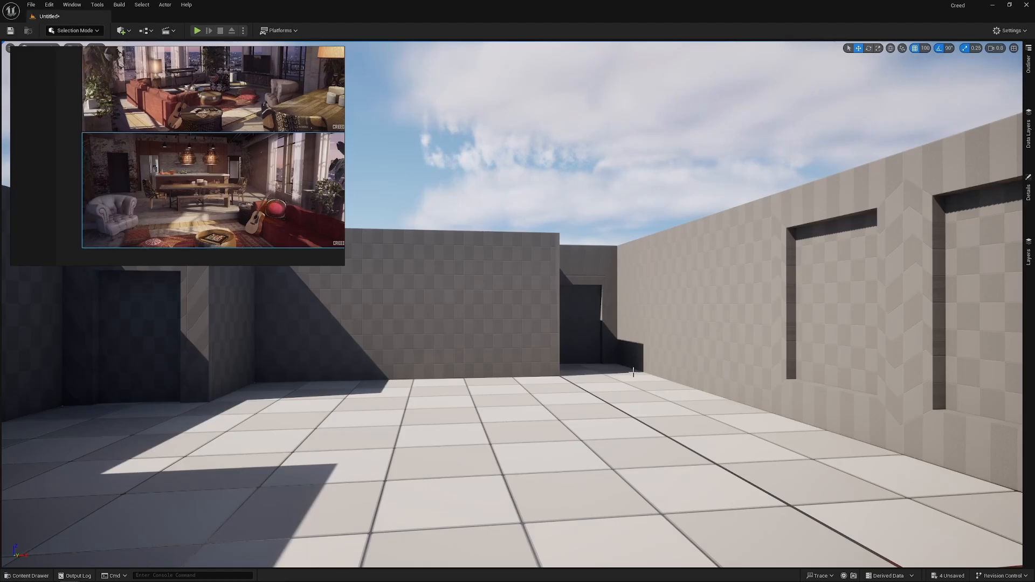
- Examine the assembled room from above, focusing on the window wall, and compare the layout with the kitchen reference image
right_click_drag(576, 448, 626, 526)
key("s")
key("s")
key("a")
key("a")
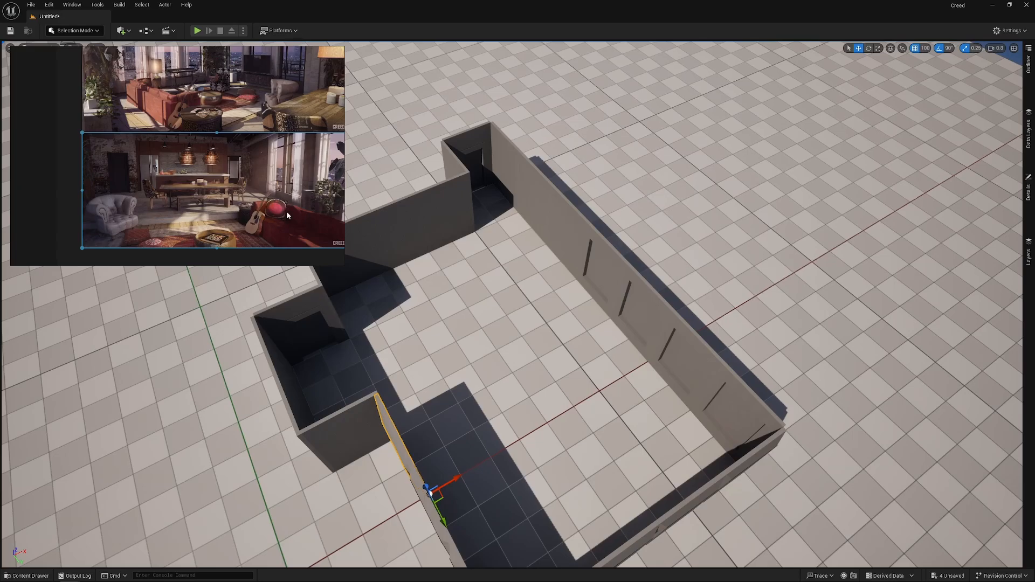
left_click(599, 275)
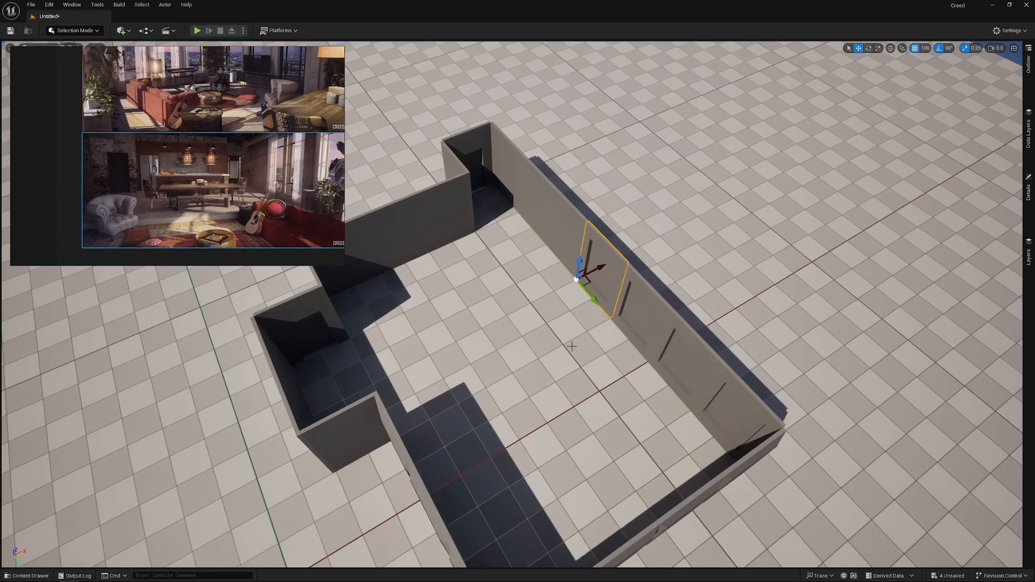
right_click_drag(528, 359, 571, 327)
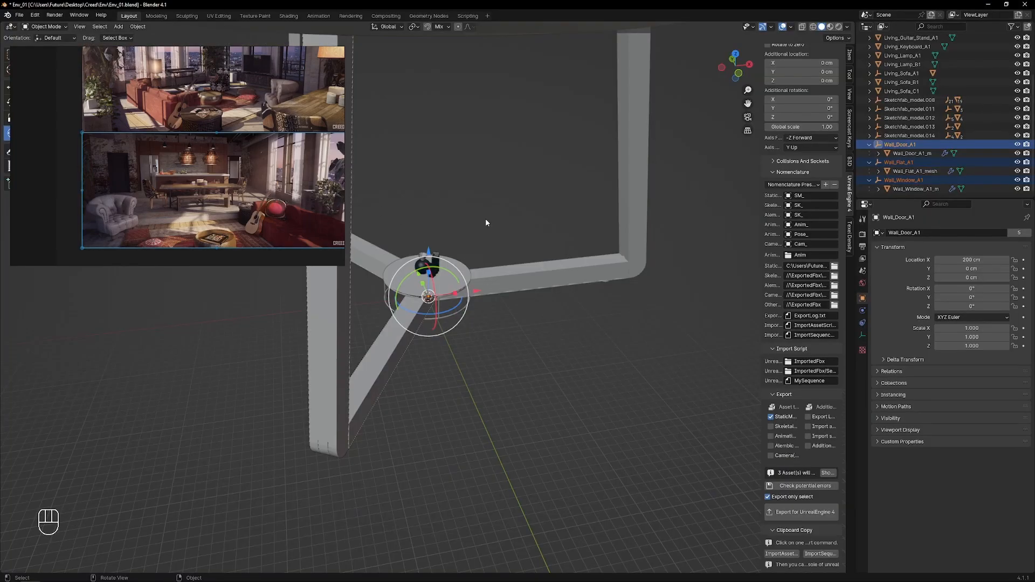
- Switch to Blender, clear the Sketchfab and living-room models so only the wall pieces remain, and bring the reference board's asset list into view
left_click(910, 101)
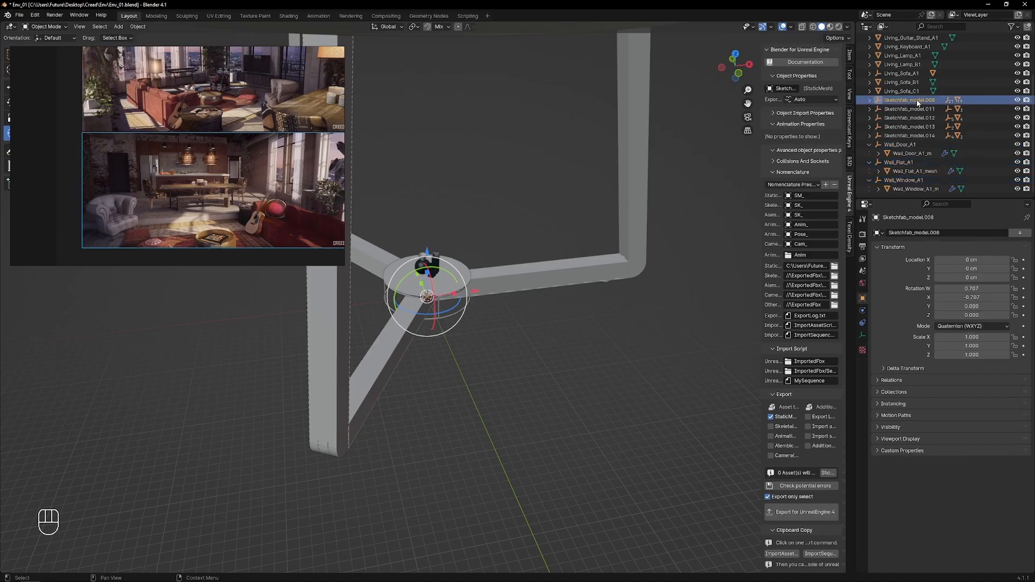
right_click(917, 102)
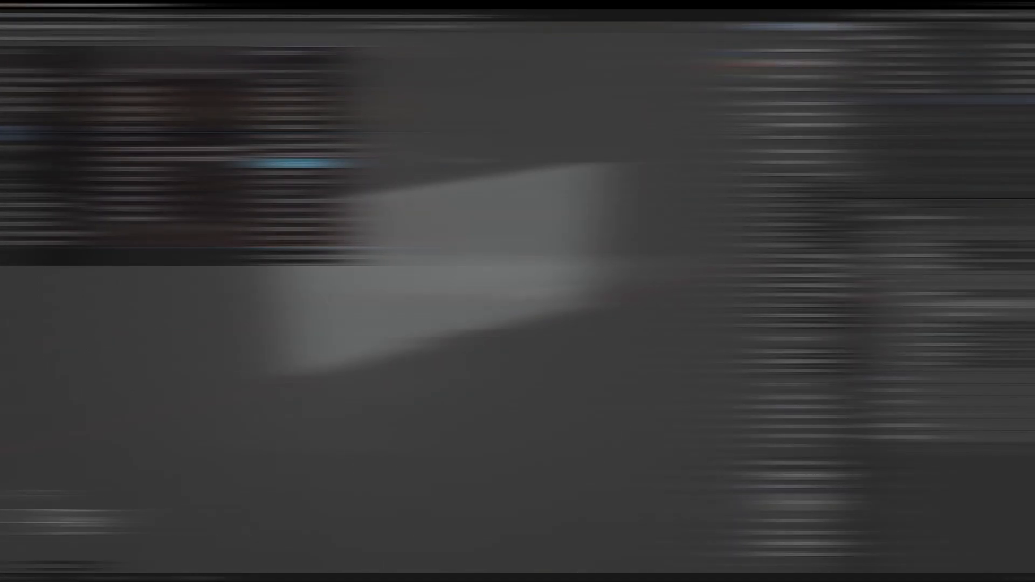
left_click_drag(138, 50, 139, 248)
middle_click_drag(566, 215, 503, 240)
left_click_drag(412, 349, 353, 362)
middle_click_drag(406, 371, 433, 358)
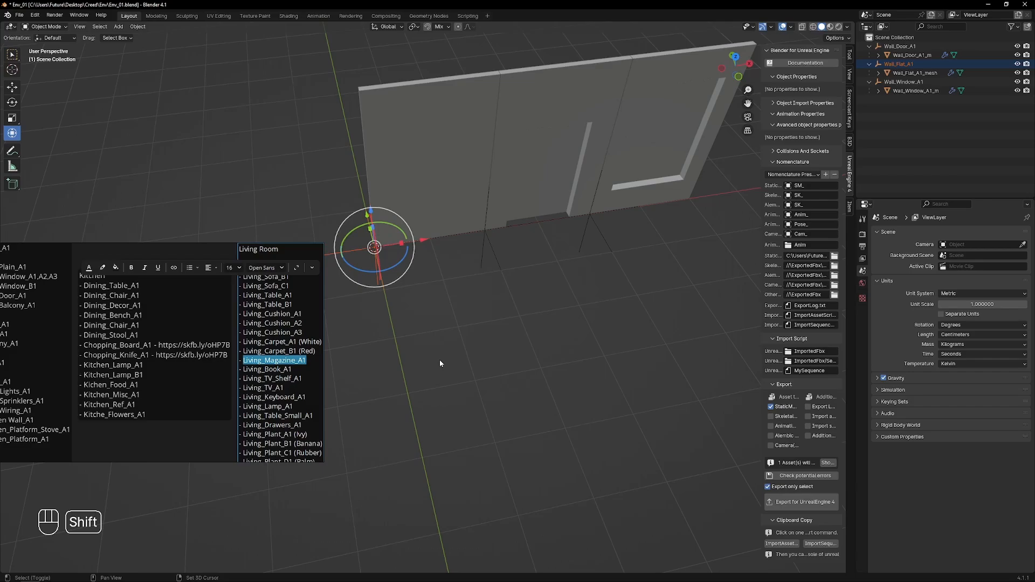
- Add a plane mesh at the world origin beside the flat wall piece
key("shift+a")
left_click(478, 369)
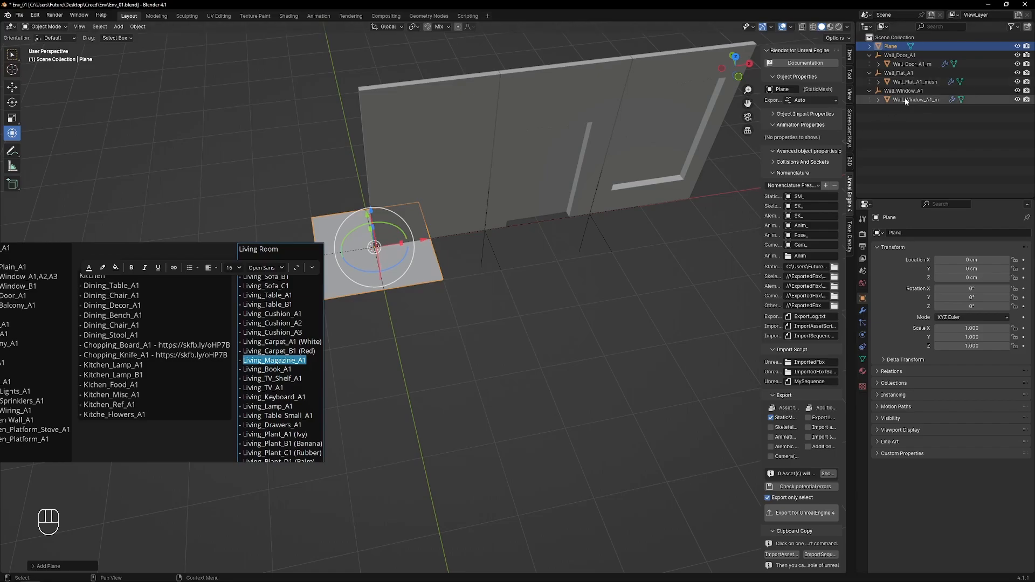
left_click(488, 348)
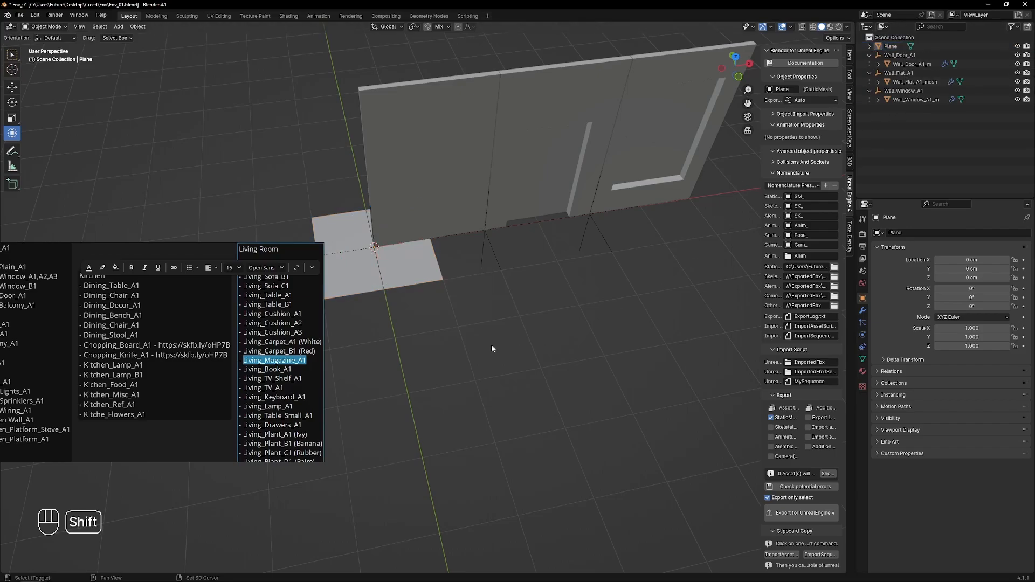
- Add a plain-axes empty at the world origin and rename it Floor_A1
key("shift+a")
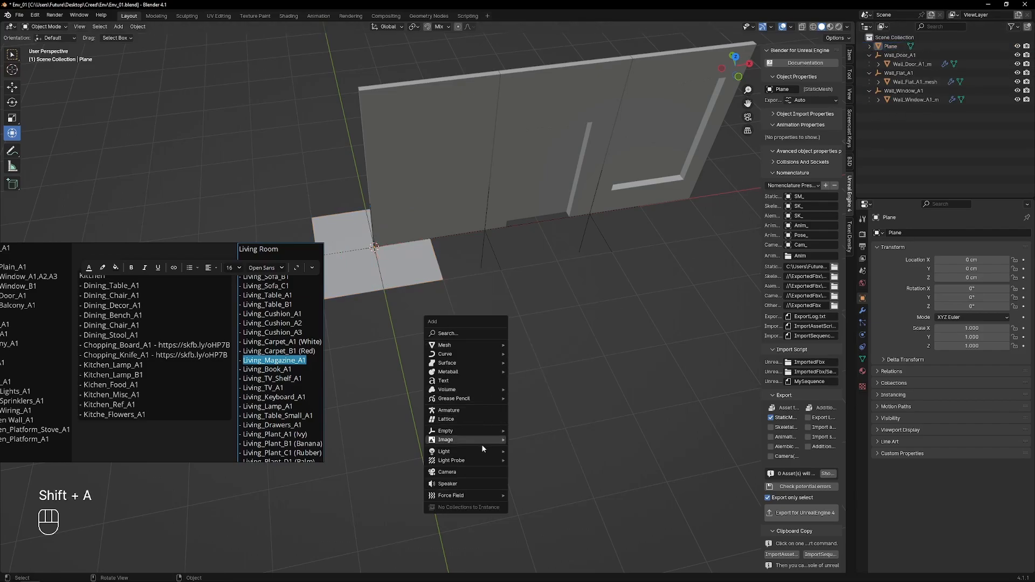
mouse_move(486, 431)
left_click(527, 429)
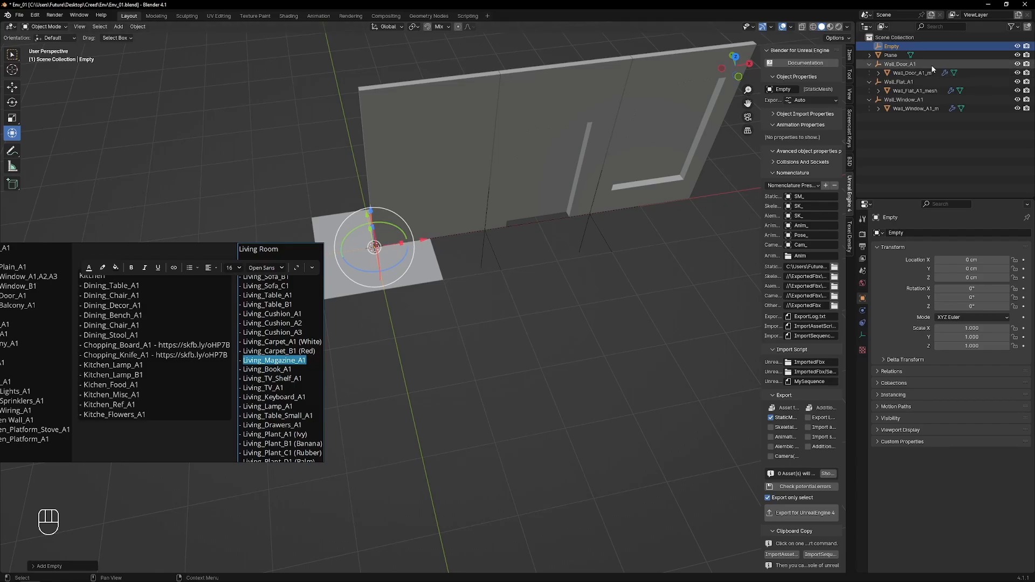
double_click(891, 47)
type("F")
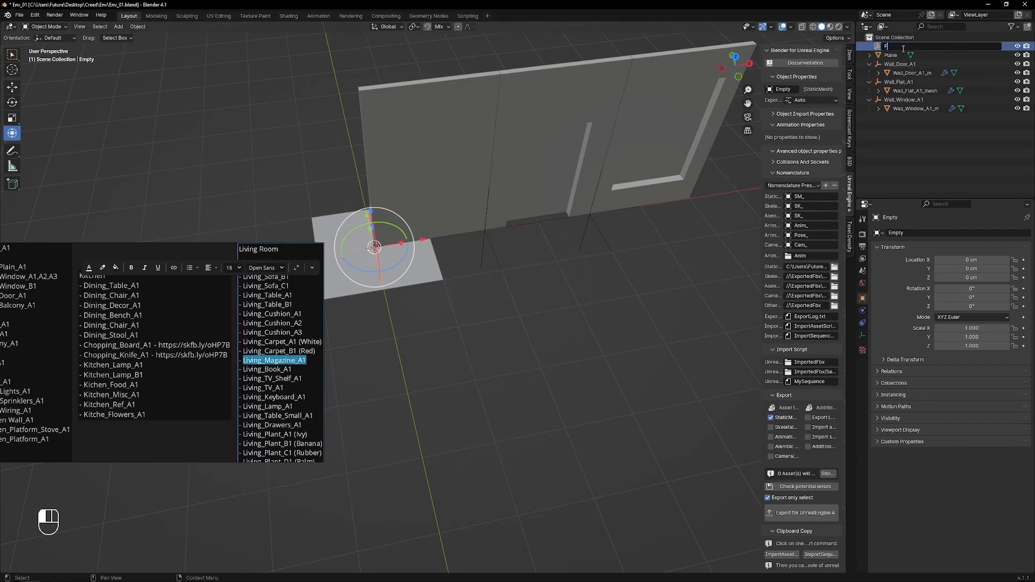
type("loor_A1")
key("Return")
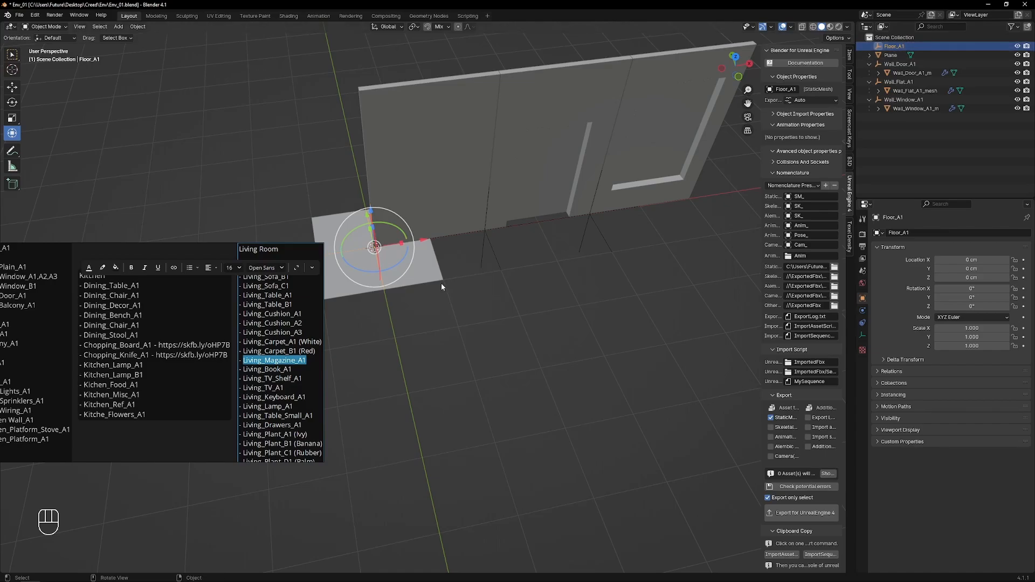
- Duplicate the Floor_A1 empty in place and rename the copy Roof_A1
middle_click_drag(441, 283, 450, 283)
key("shift+d")
right_click(538, 294)
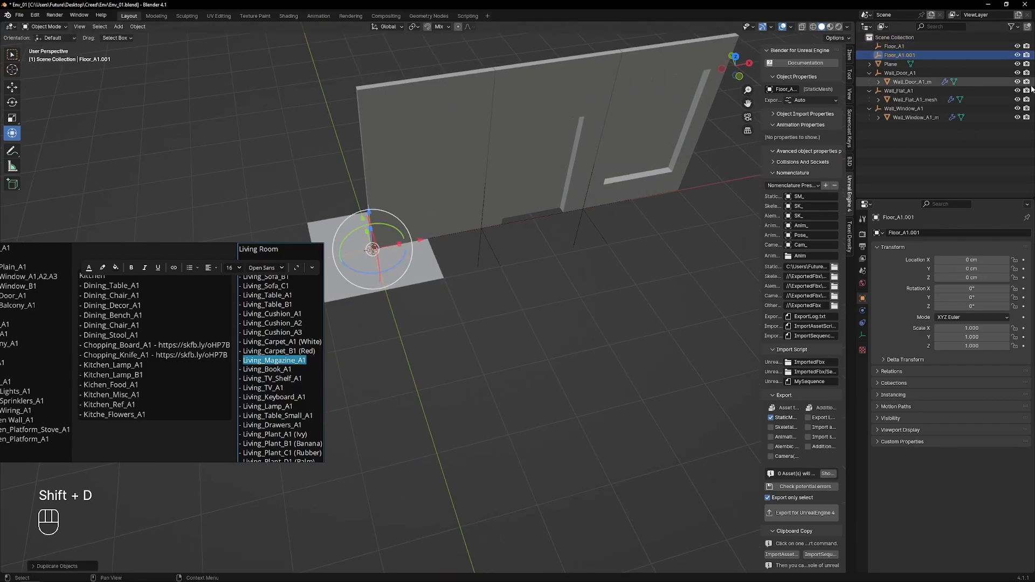
double_click(902, 55)
type("Roof_A")
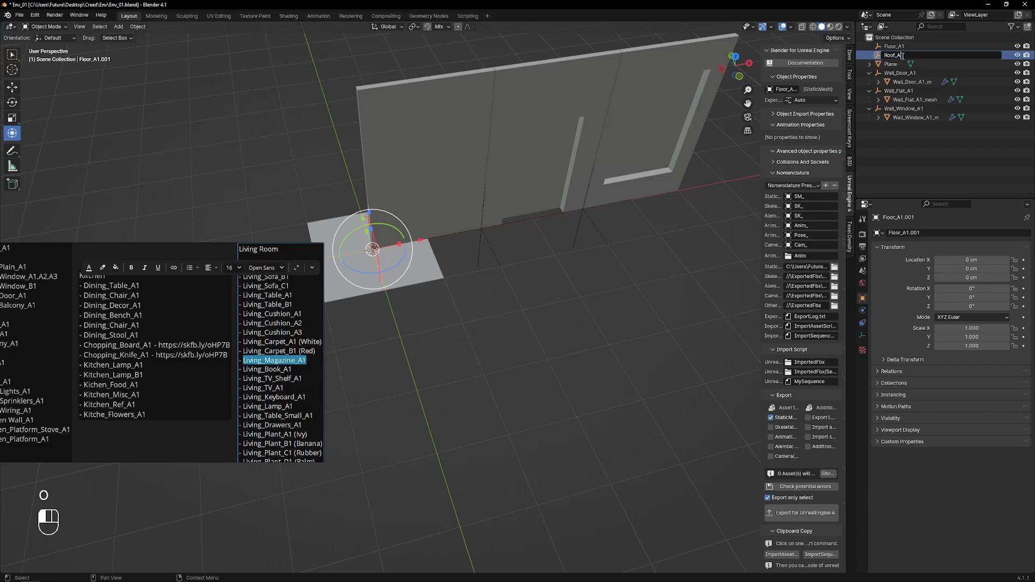
type("1")
key("Return")
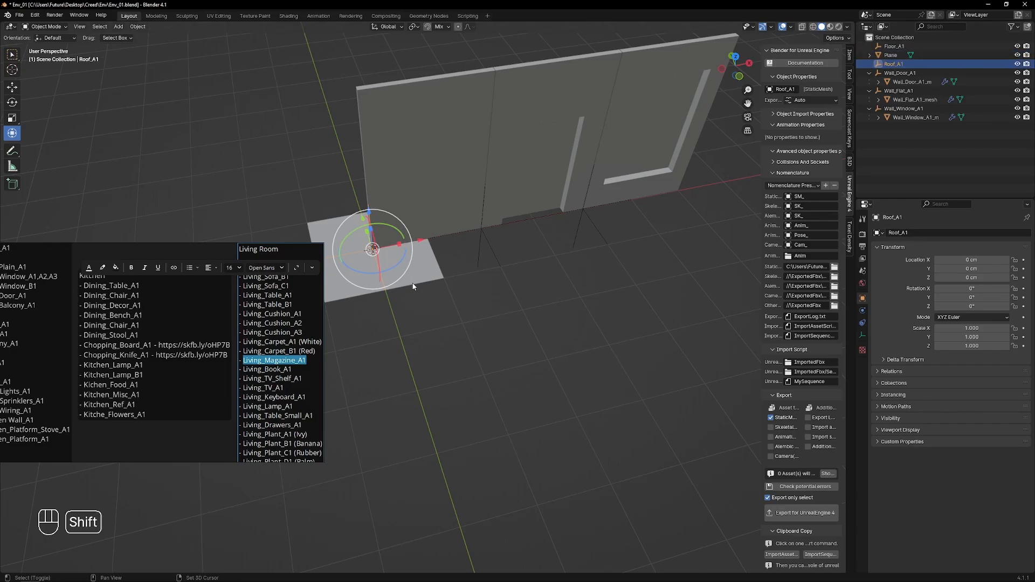
- Raise the Roof_A1 empty along Z to 300 cm, level with the top of the walls
middle_click_drag(410, 284, 426, 281, "shift")
key("g")
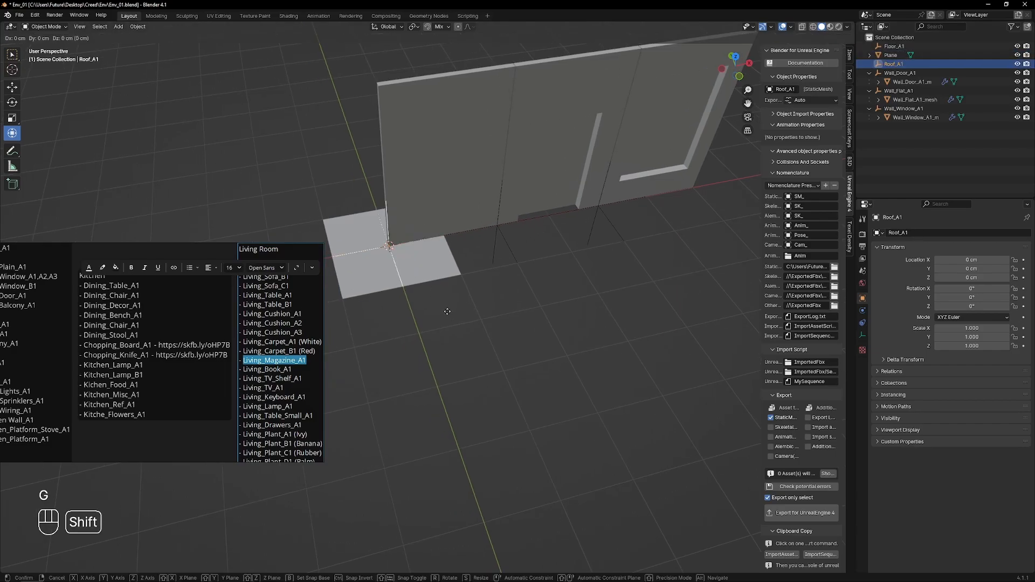
right_click(471, 331)
middle_click_drag(477, 328, 506, 306)
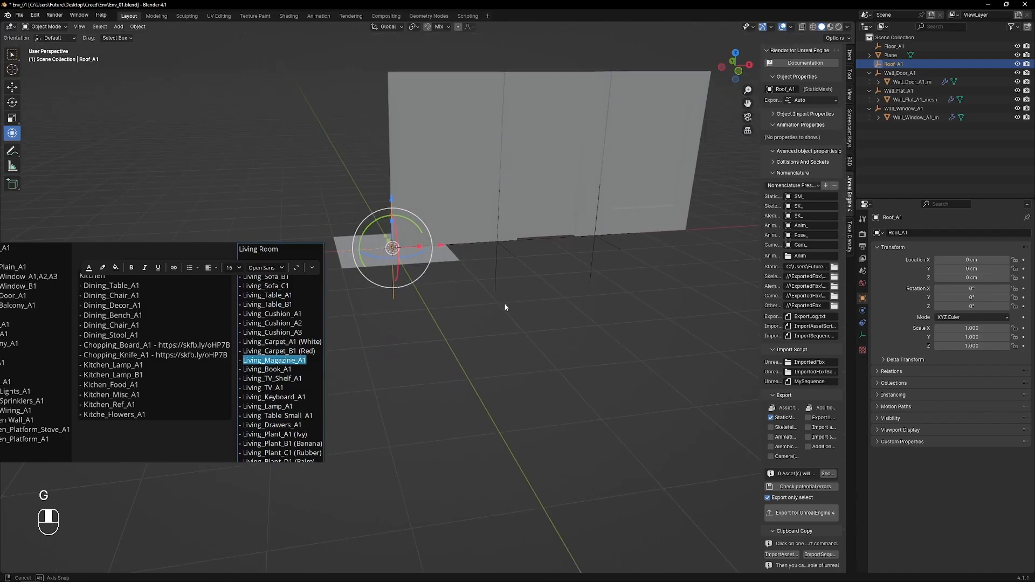
key("z")
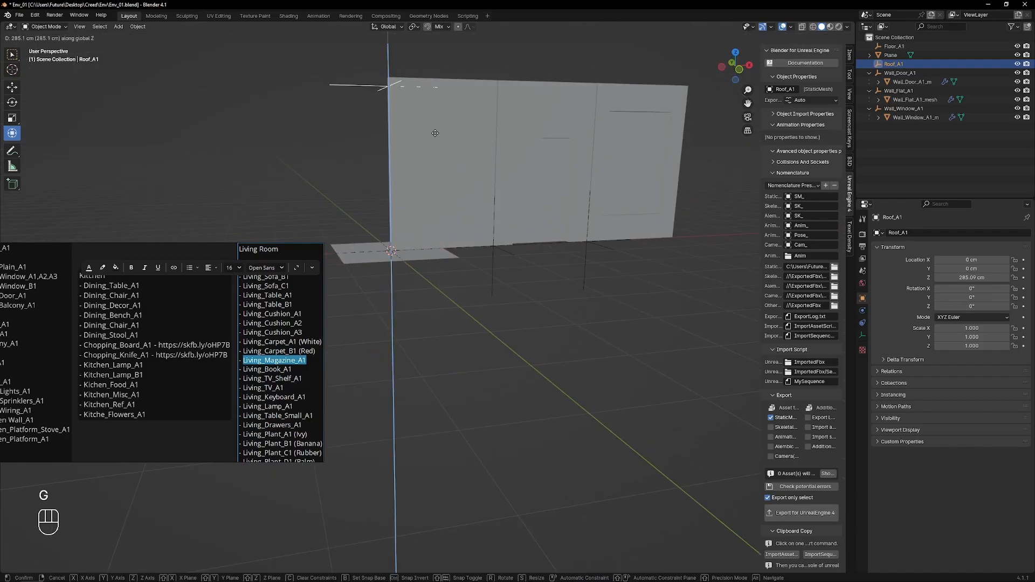
left_click(435, 124)
- Parent the plane to the Floor_A1 empty
left_click(378, 257)
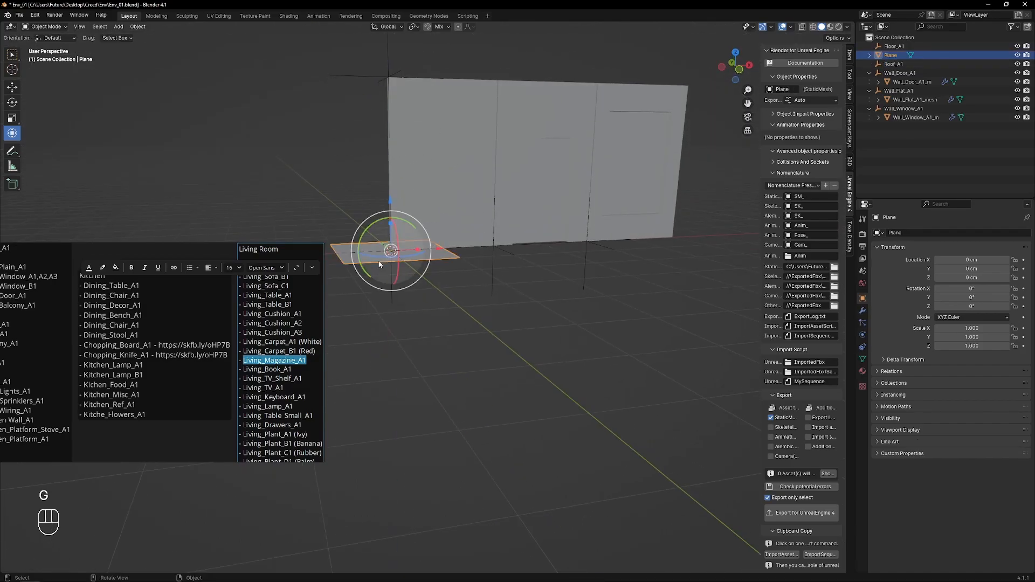
left_click(392, 287)
middle_click_drag(392, 287, 406, 331)
key("g")
key("shift+z")
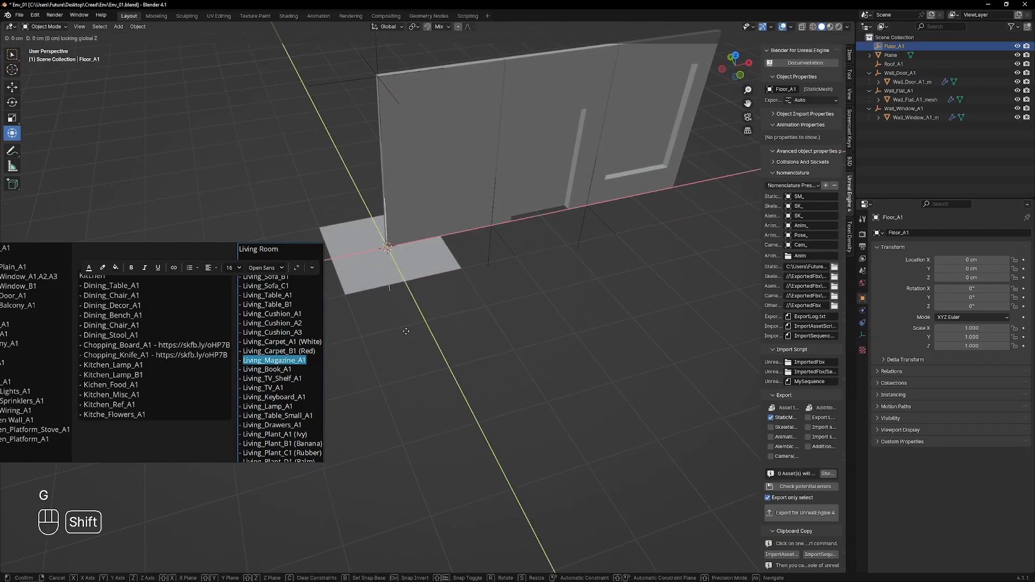
right_click(461, 351)
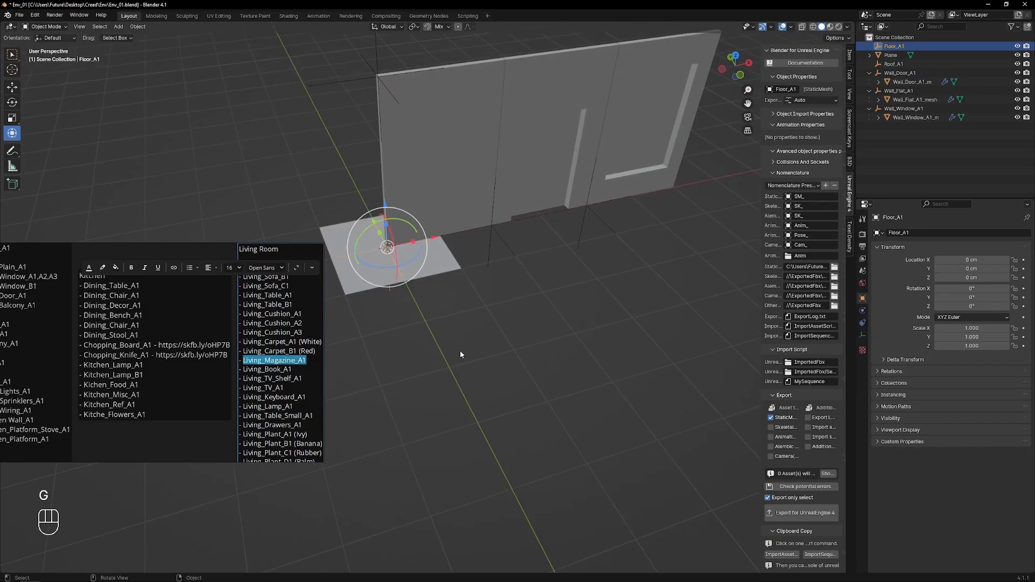
left_click(451, 259)
left_click_drag(892, 56, 897, 47)
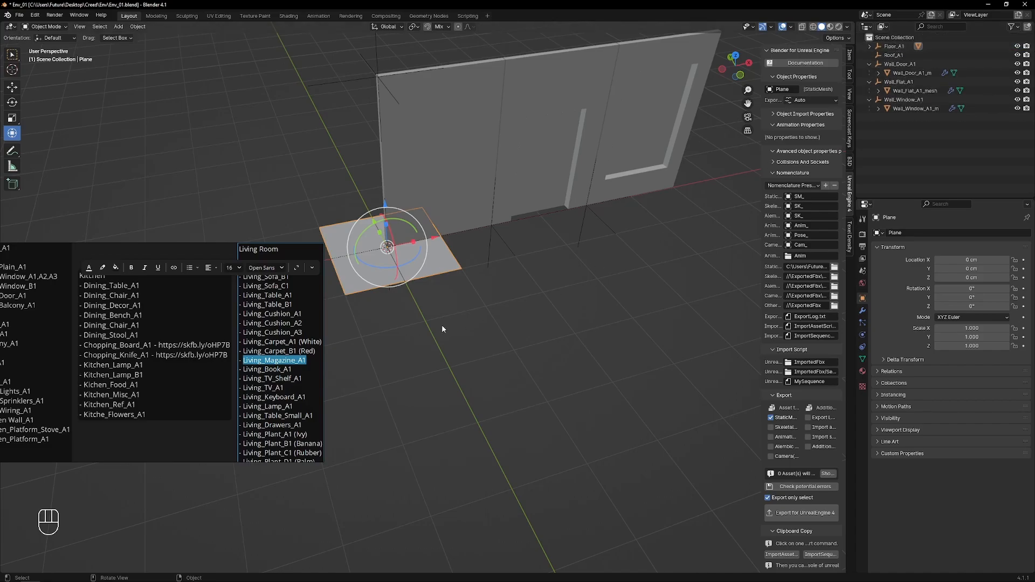
- Move the Floor_A1 empty with its plane to X 100 cm, Y -100 cm, so the plane meets the wall's corner
left_click(401, 288)
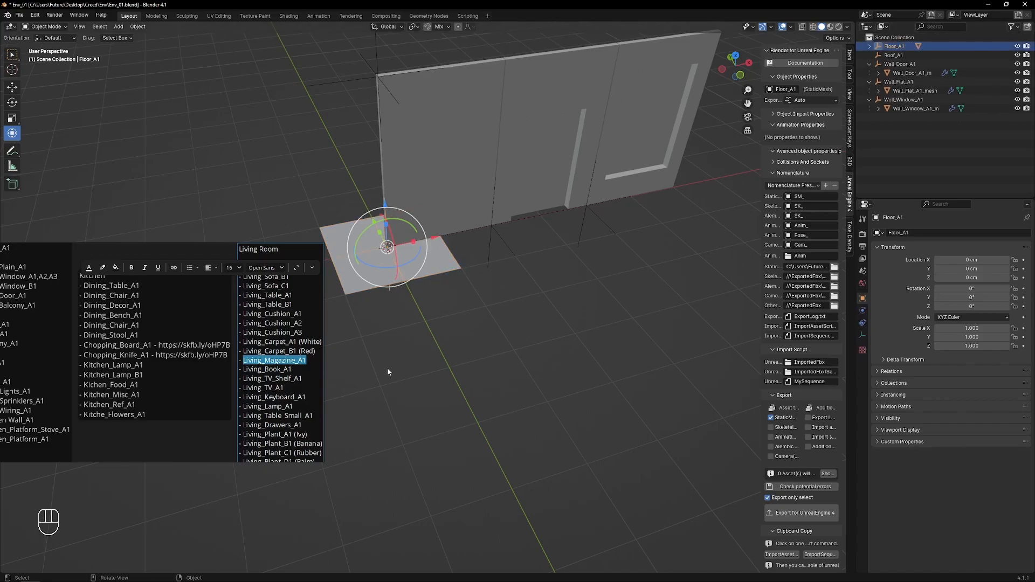
key("g")
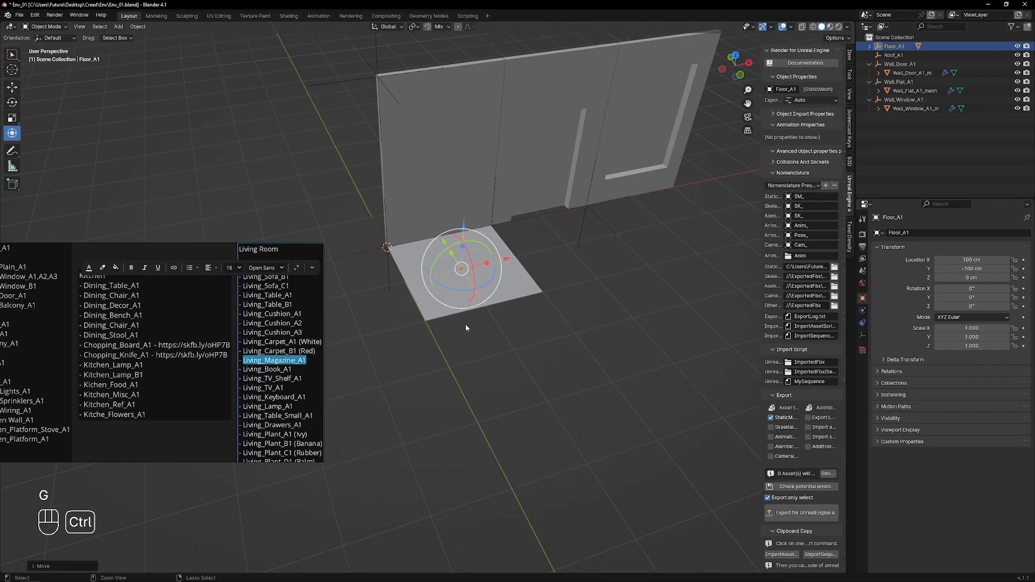
left_click(465, 324)
left_click(381, 303)
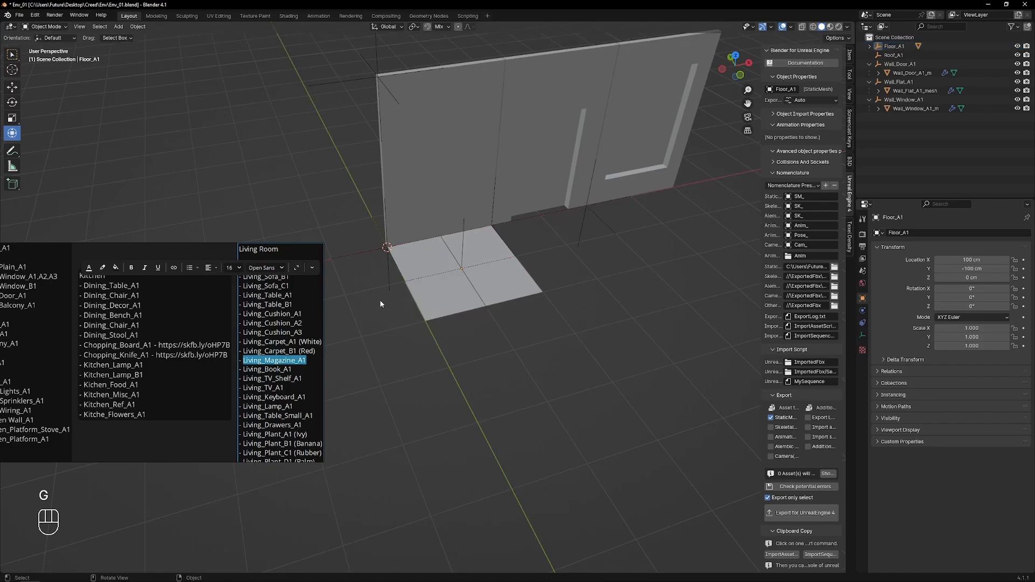
- Duplicate the Roof_A1 empty and place the copy at X 100 cm, Y -100 cm, above the centre of the floor plane
left_click(377, 63)
middle_click_drag(420, 135, 445, 174)
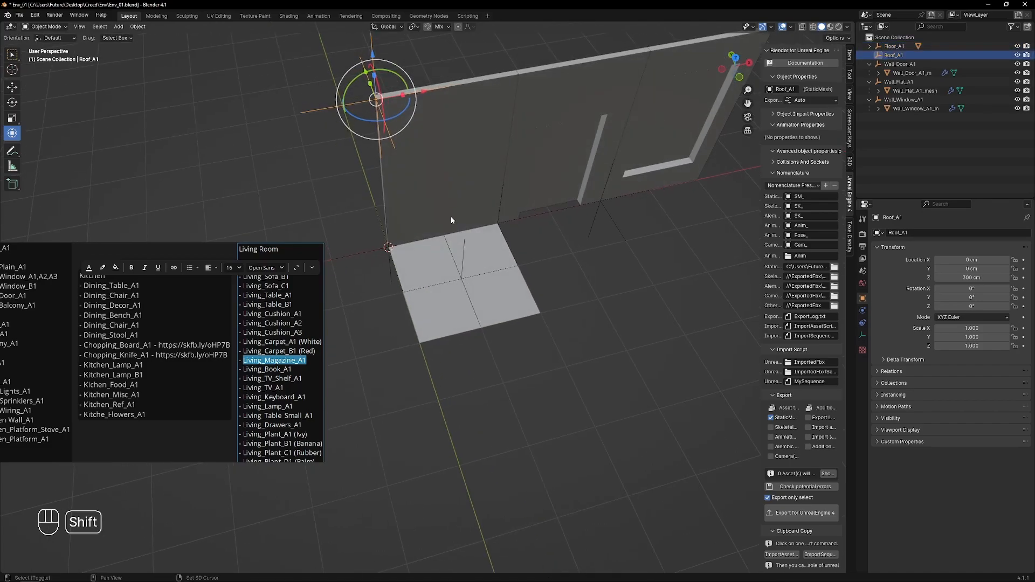
key("shift+d")
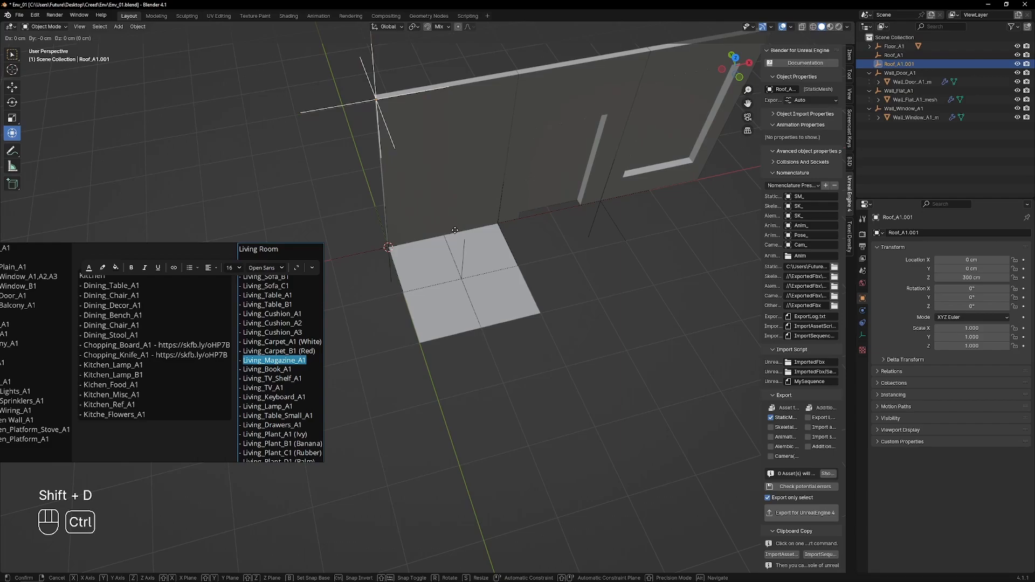
left_click(520, 250)
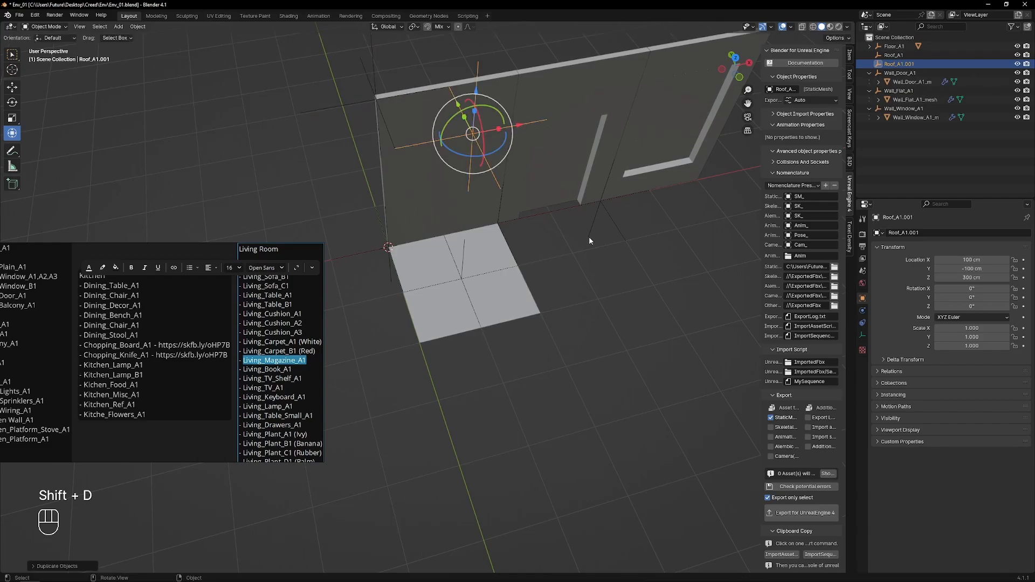
- Duplicate the floor plane 300 cm straight up to form the roof piece at the top of the walls
left_click(476, 295)
middle_click_drag(504, 309, 531, 351)
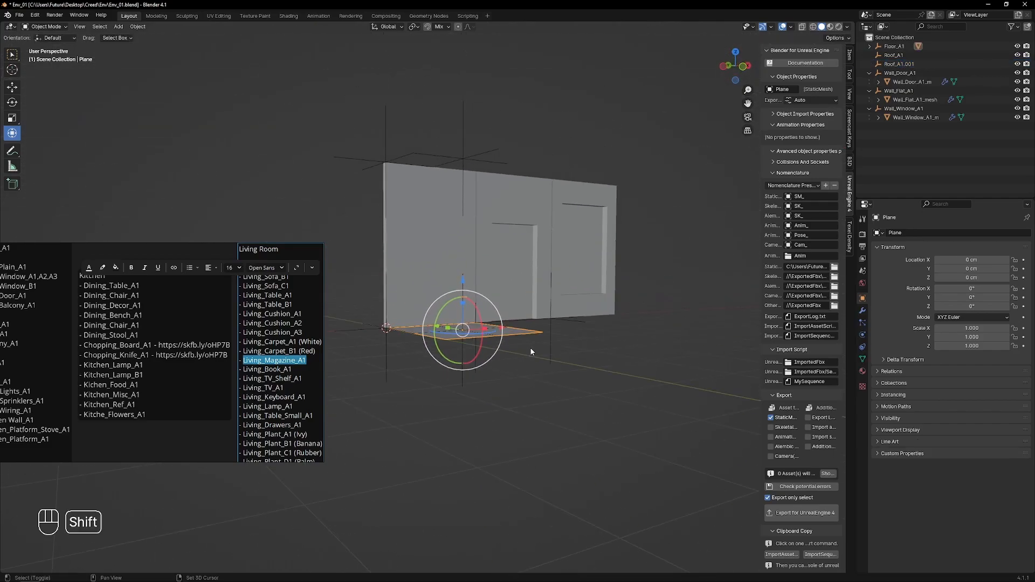
key("shift+d")
key("z")
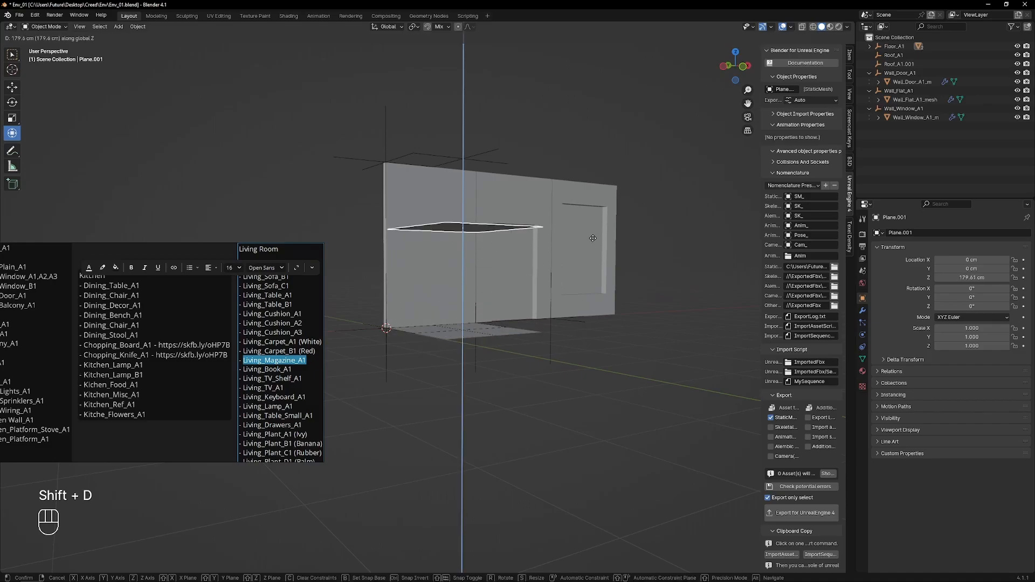
left_click(621, 193)
- Rotate the roof plane 180° about the X axis
key("r")
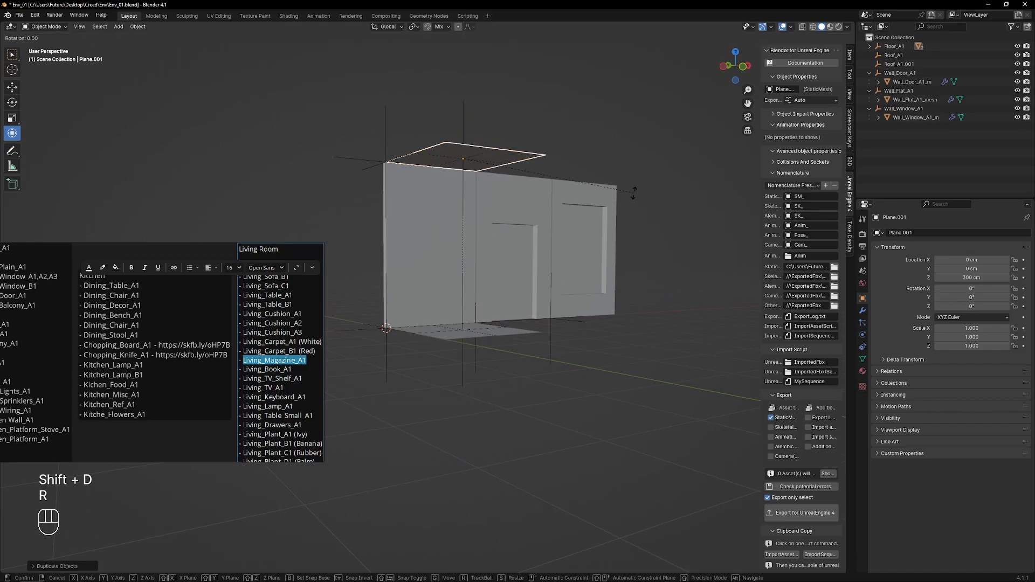
type("zx180")
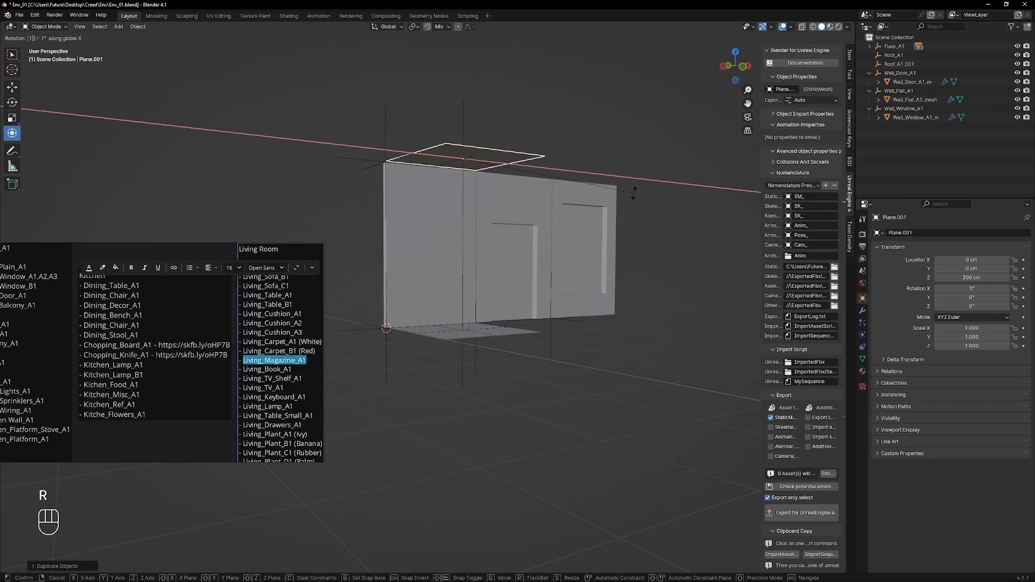
key("Return")
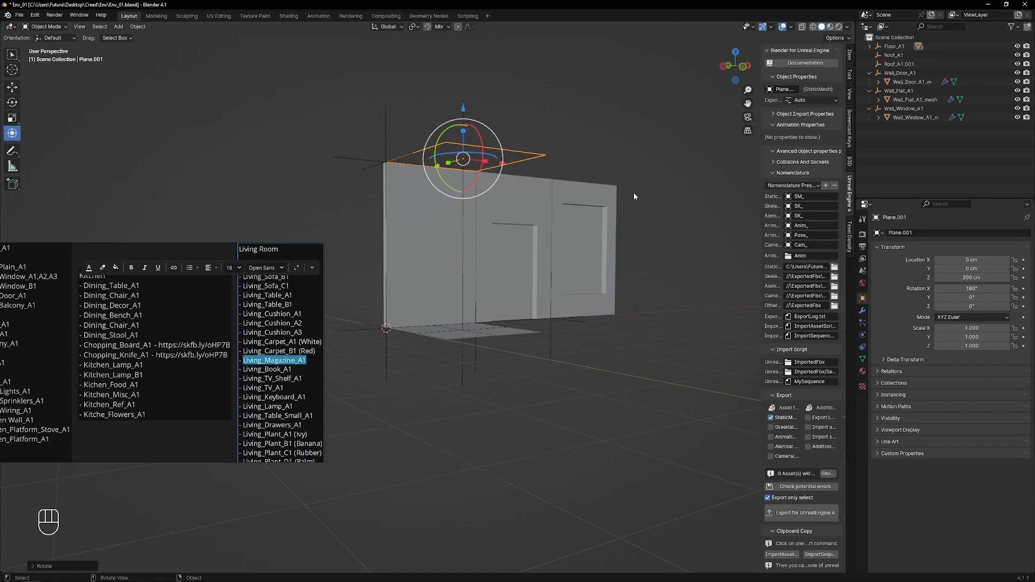
- Add a Solidify modifier to the roof plane with a thickness of 20 cm
middle_click_drag(599, 217, 568, 244)
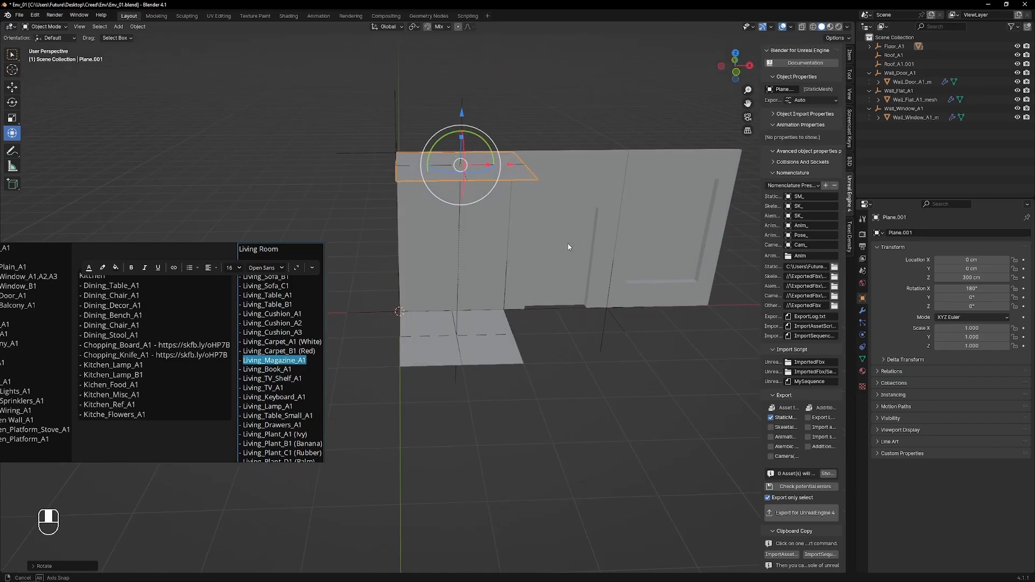
left_click(863, 311)
left_click(901, 235)
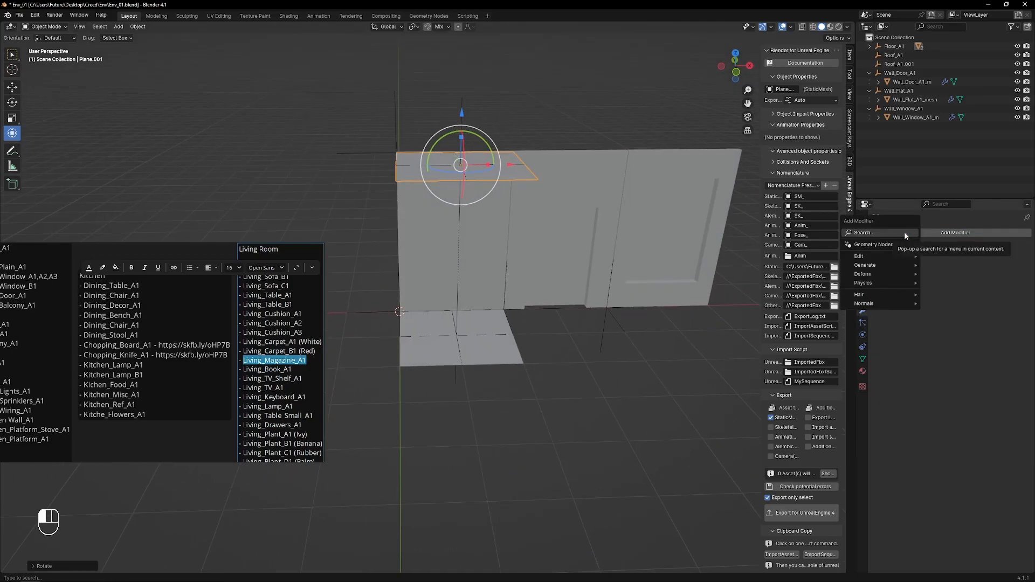
left_click(904, 236)
left_click(874, 256)
middle_click_drag(518, 316, 545, 308)
double_click(980, 269)
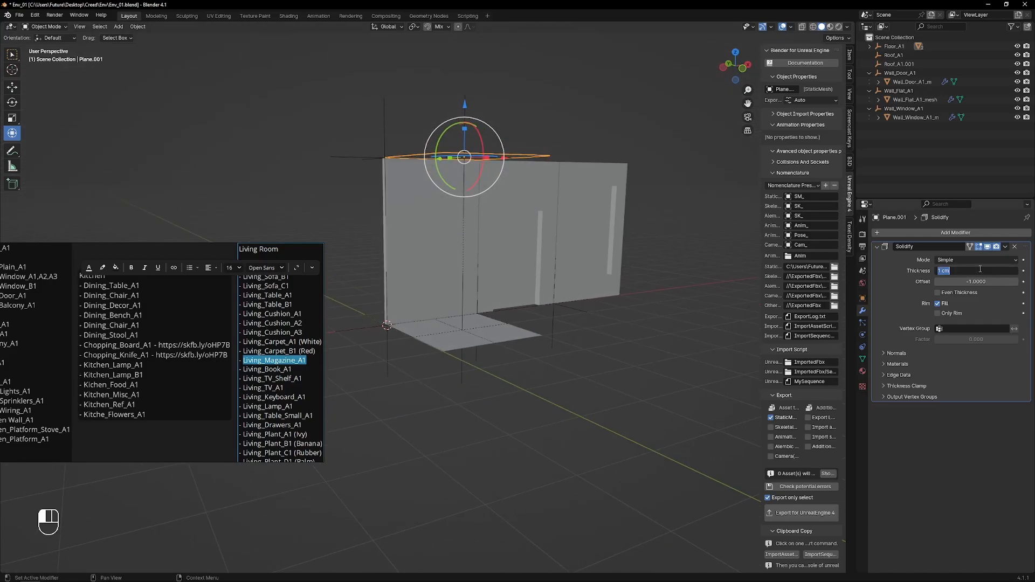
type("20")
key("Return")
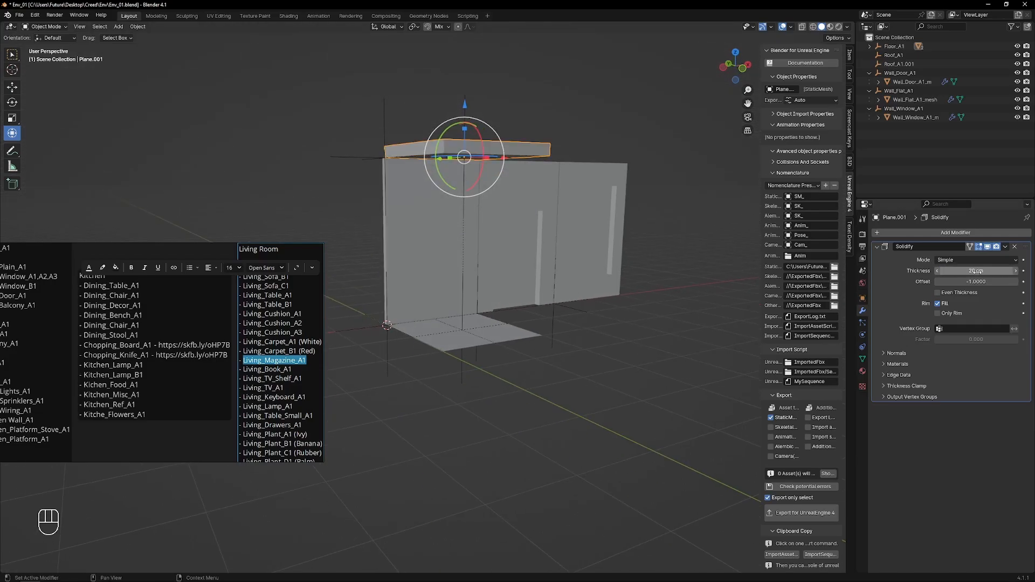
- Add a Solidify modifier with a 20 cm thickness to the floor plane
left_click(501, 333)
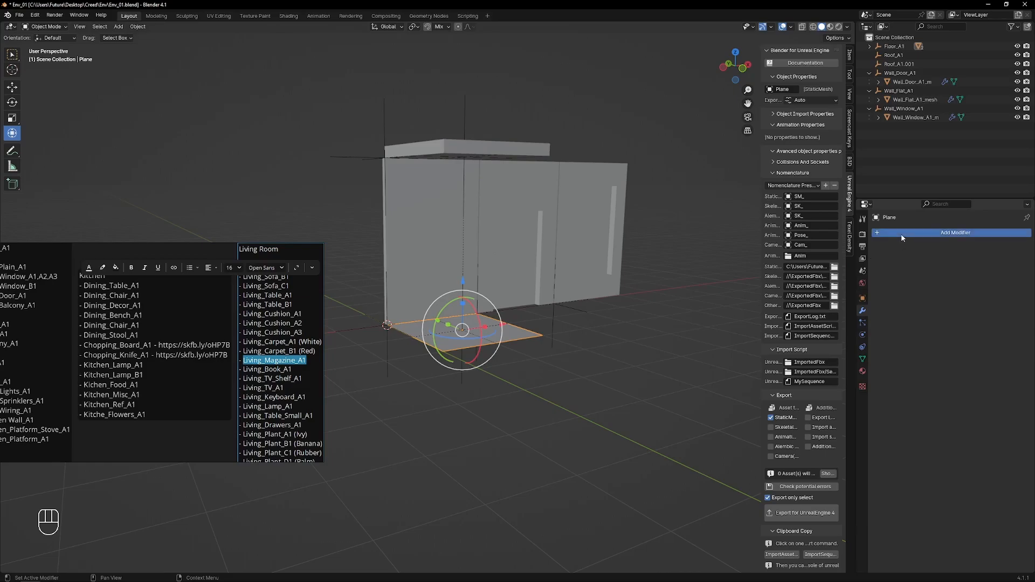
left_click(906, 232)
left_click(896, 254)
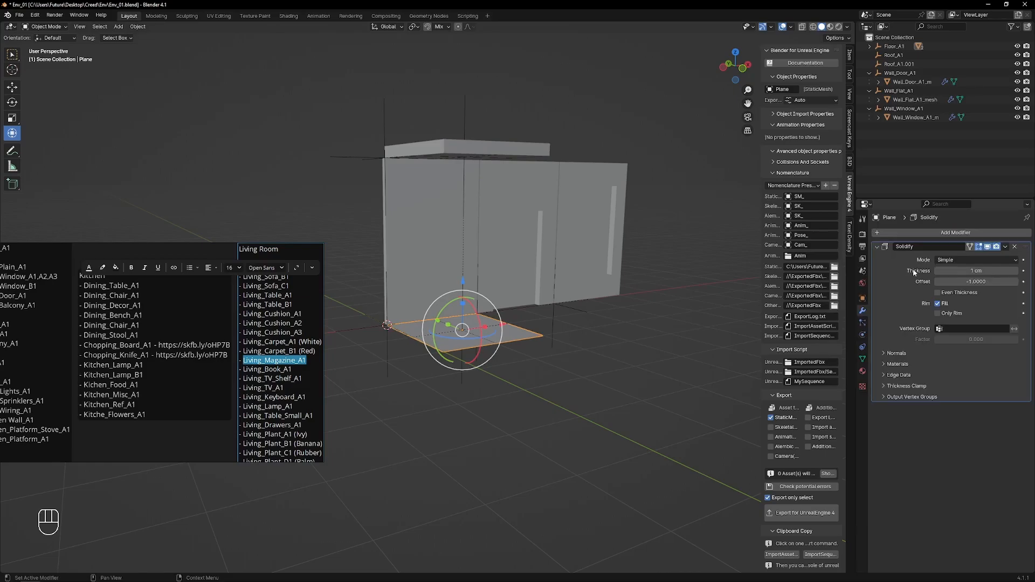
left_click(963, 270)
type("20")
key("Return")
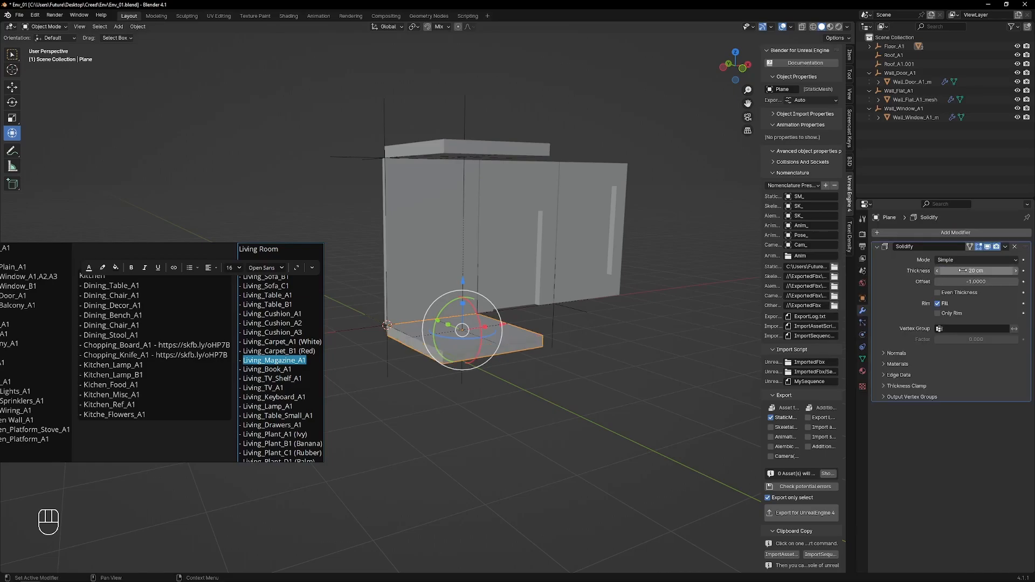
mouse_move(383, 211)
middle_mouse_down()
mouse_move(402, 210)
mouse_move(380, 231)
middle_mouse_up()
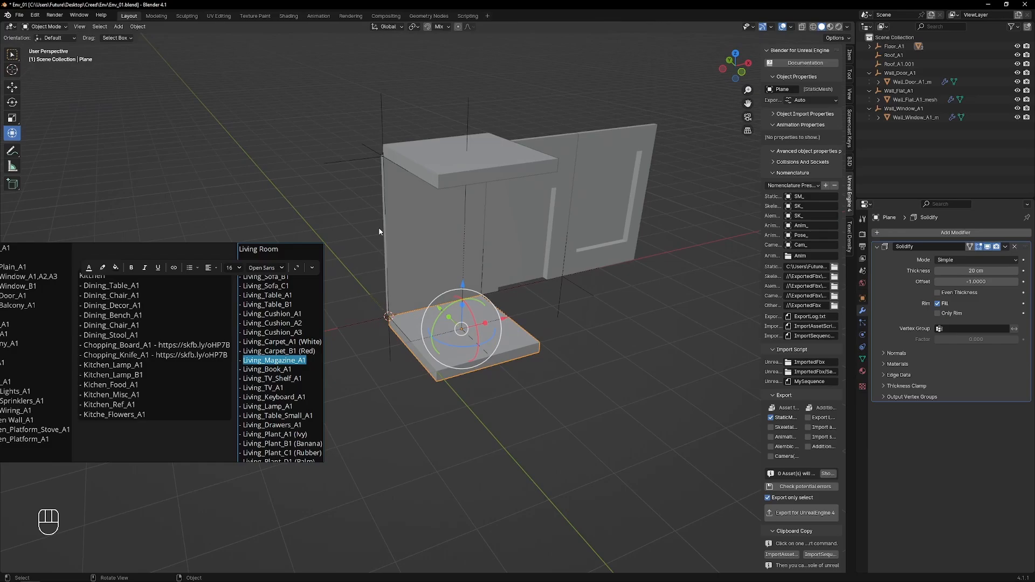
- Examine the wall layout in Unreal Editor, and check the floor and roof slabs and their parent empties in Blender
key("alt+Tab")
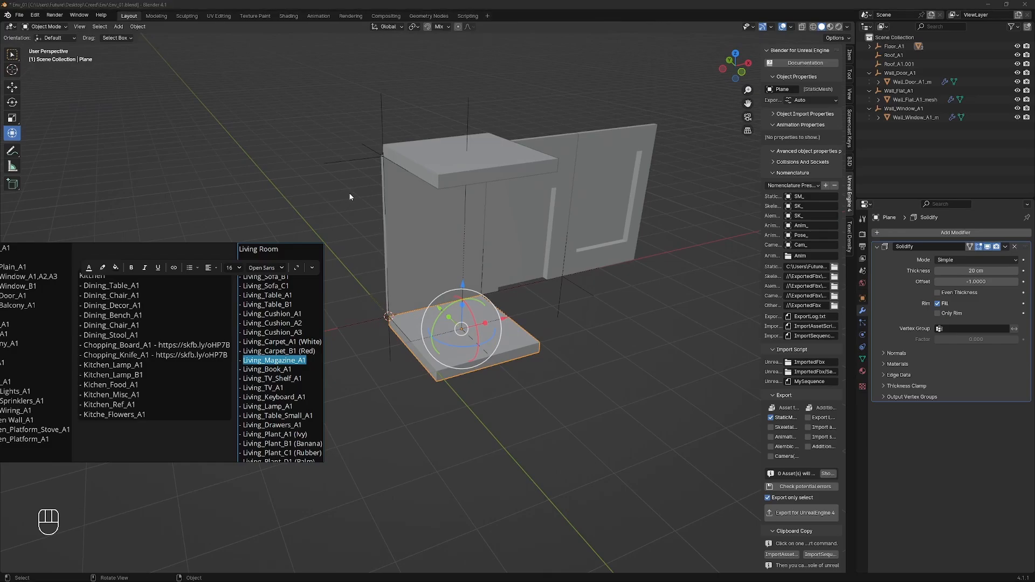
key("alt+Tab")
mouse_move(590, 133)
right_mouse_down()
mouse_move(636, 178)
mouse_move(645, 174)
mouse_move(572, 126)
right_mouse_up()
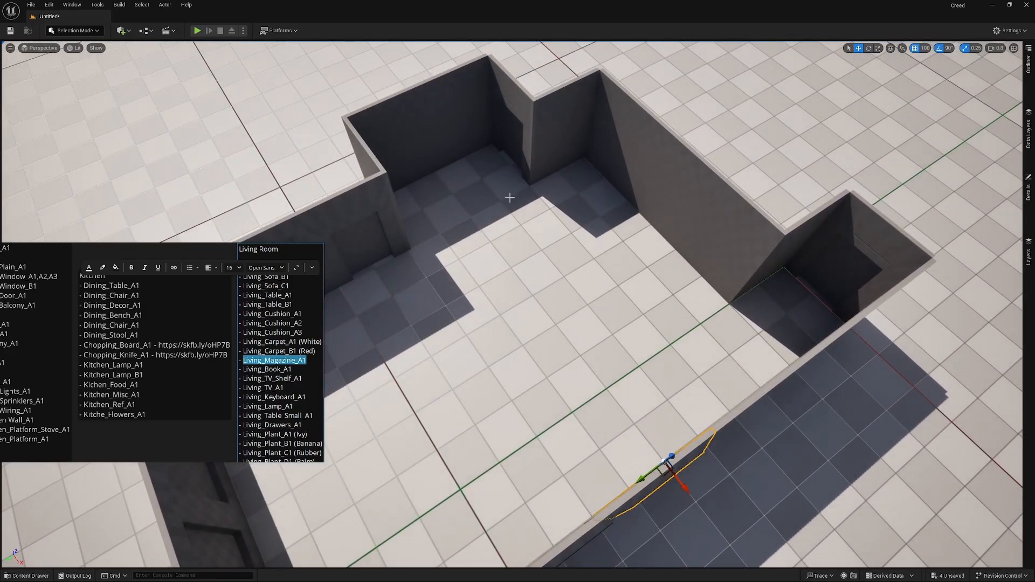
key("alt+Tab")
middle_click_drag(541, 192, 531, 279)
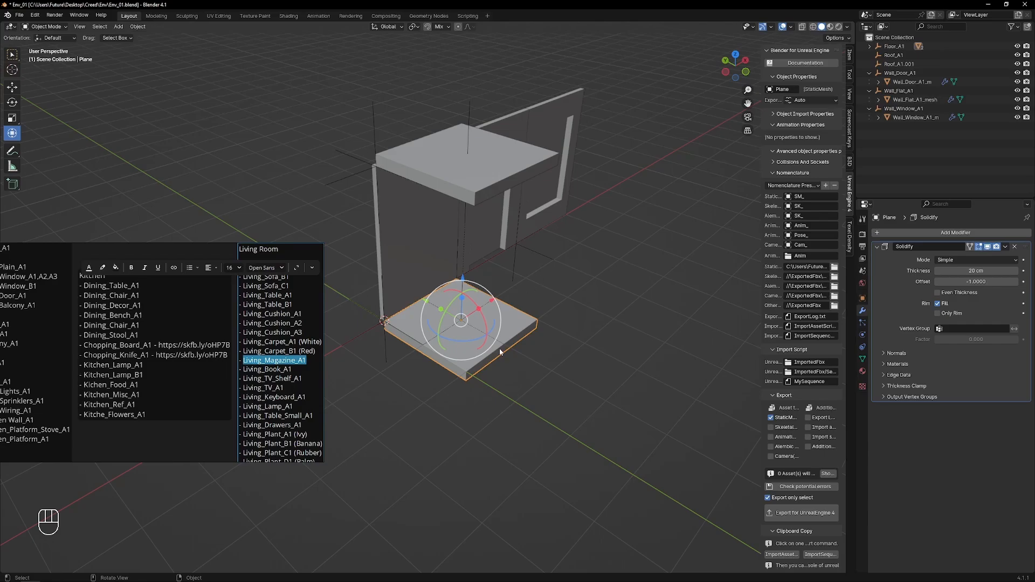
middle_click_drag(499, 350, 489, 375)
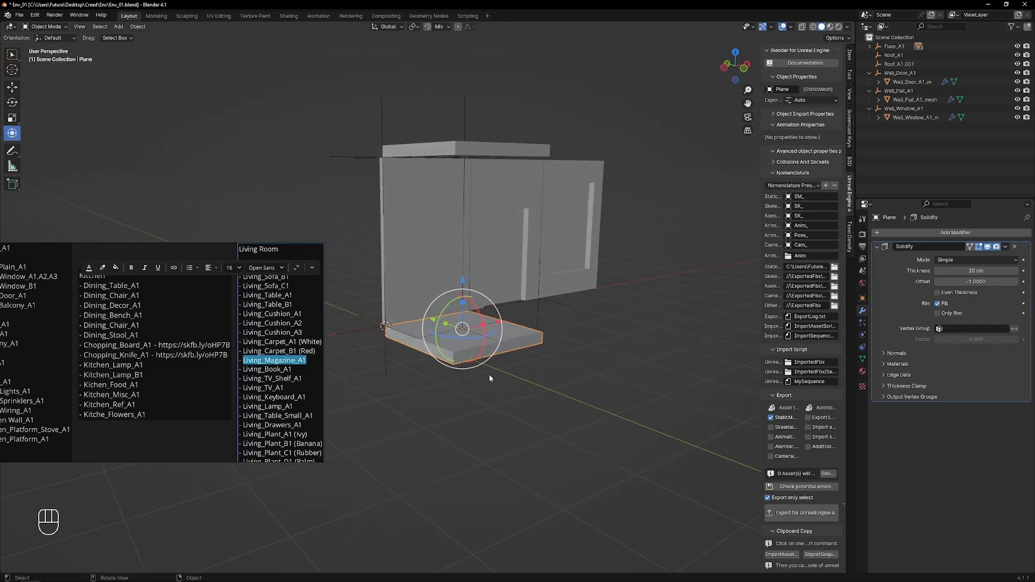
left_click(461, 381)
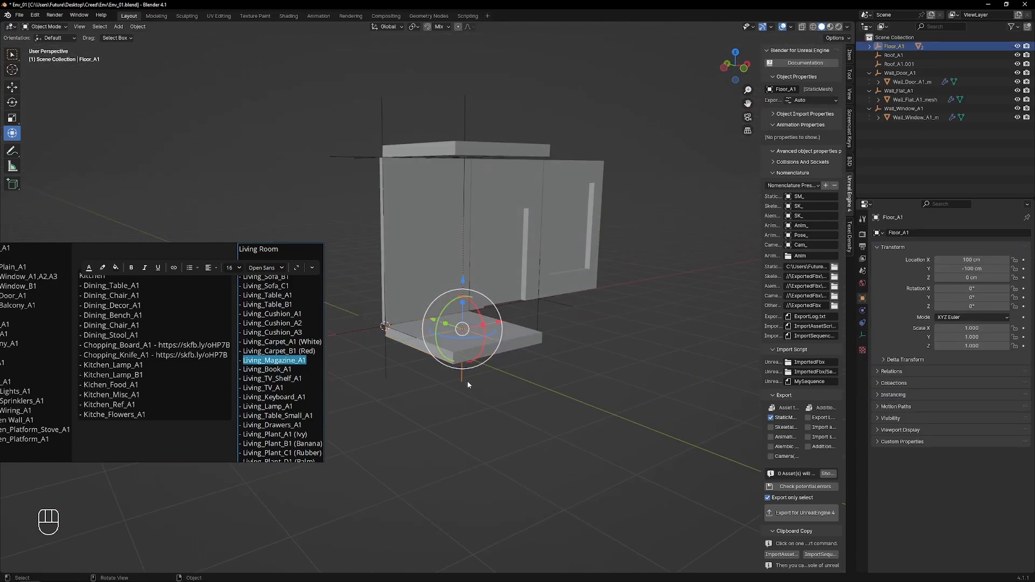
left_click(473, 122)
middle_click_drag(472, 122, 511, 151)
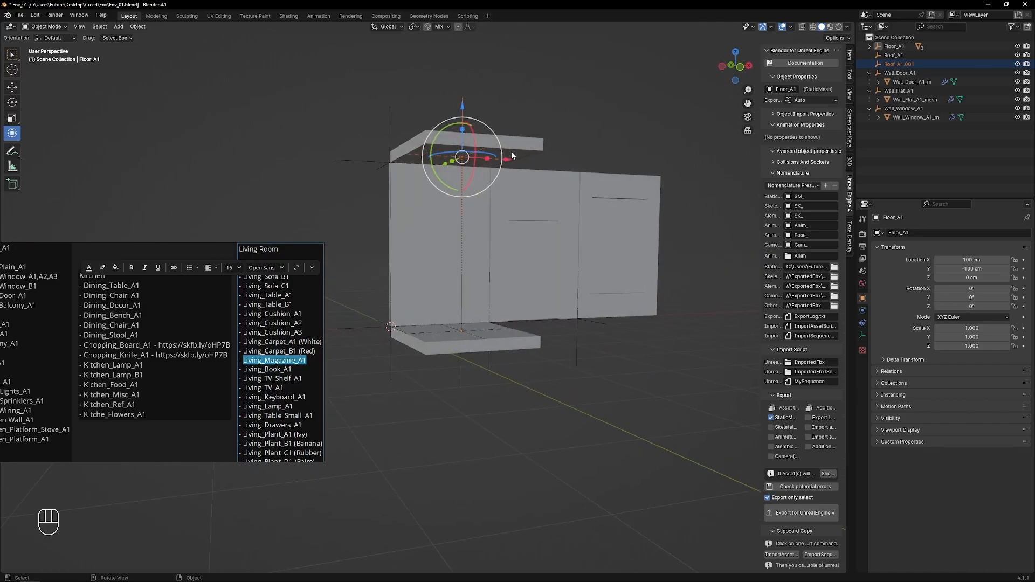
- Delete the childless Roof_A1 empty at the wall's upper corner
left_click(900, 56)
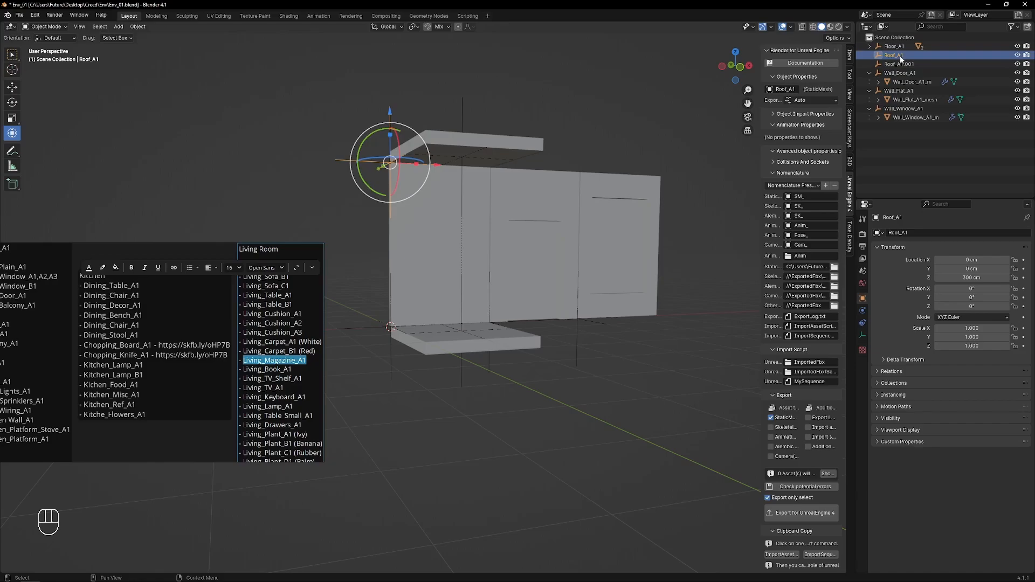
key("x")
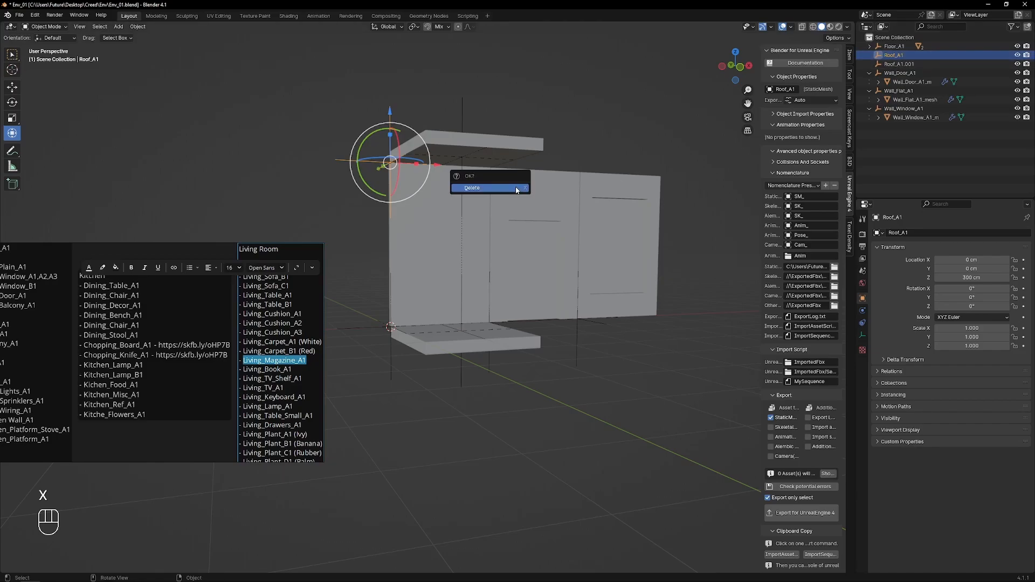
left_click(516, 188)
- Rename the Roof_A1.001 empty to Roof_A1
double_click(899, 55)
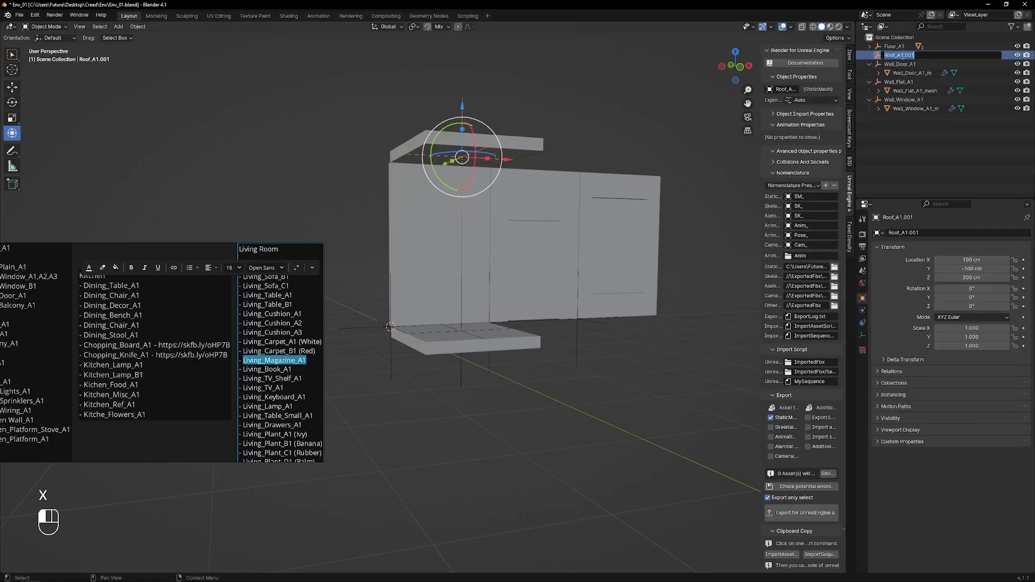
left_click_drag(905, 55, 936, 53)
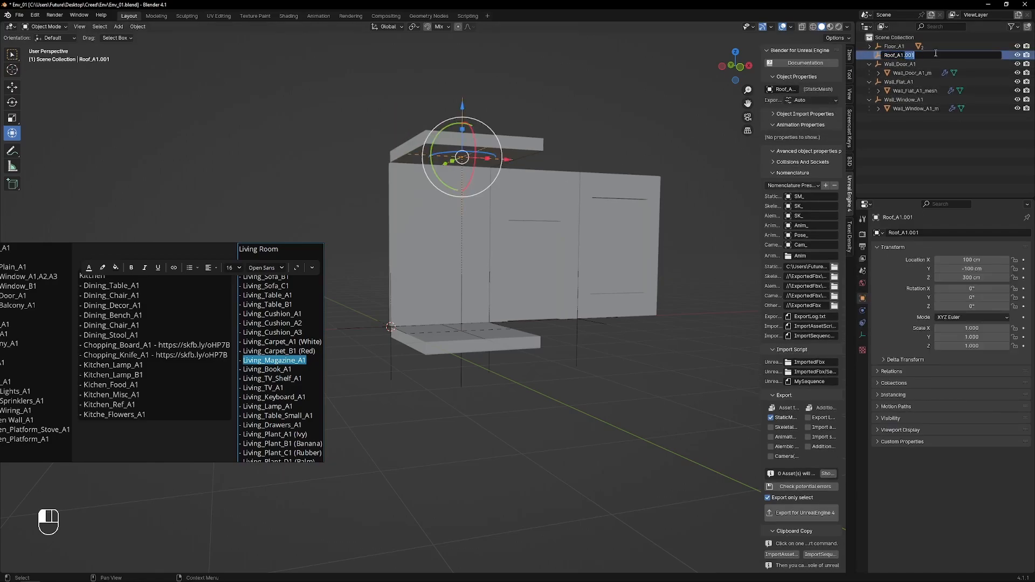
left_click(893, 103)
double_click(904, 56)
left_click(916, 56)
left_click(914, 75)
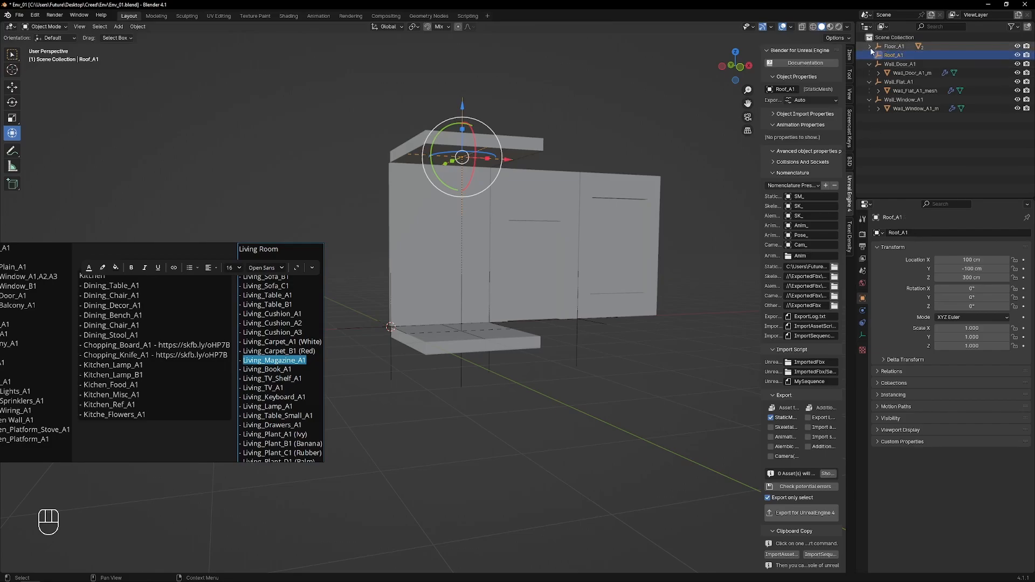
- Parent the roof slab Plane.001 under Floor_A1 to the Roof_A1 empty instead
left_click(870, 47)
left_click(906, 64)
left_click_drag(906, 65, 893, 72, "shift")
middle_click_drag(604, 162, 571, 164)
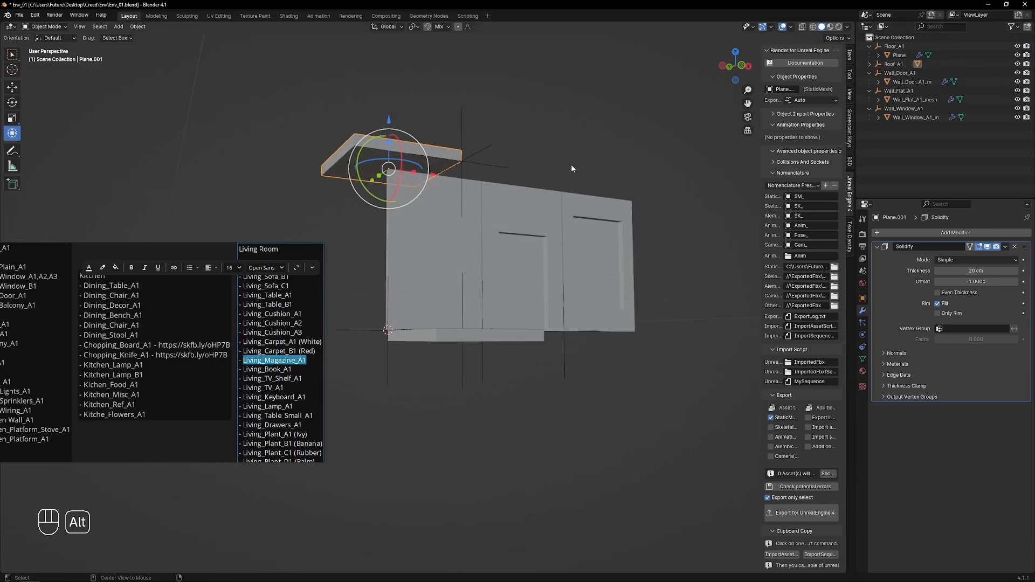
- Move the roof slab horizontally with Z locked and snapping on, aligning it over the floor and centred on its Roof_A1 empty
key("alt+g")
key("ctrl+z")
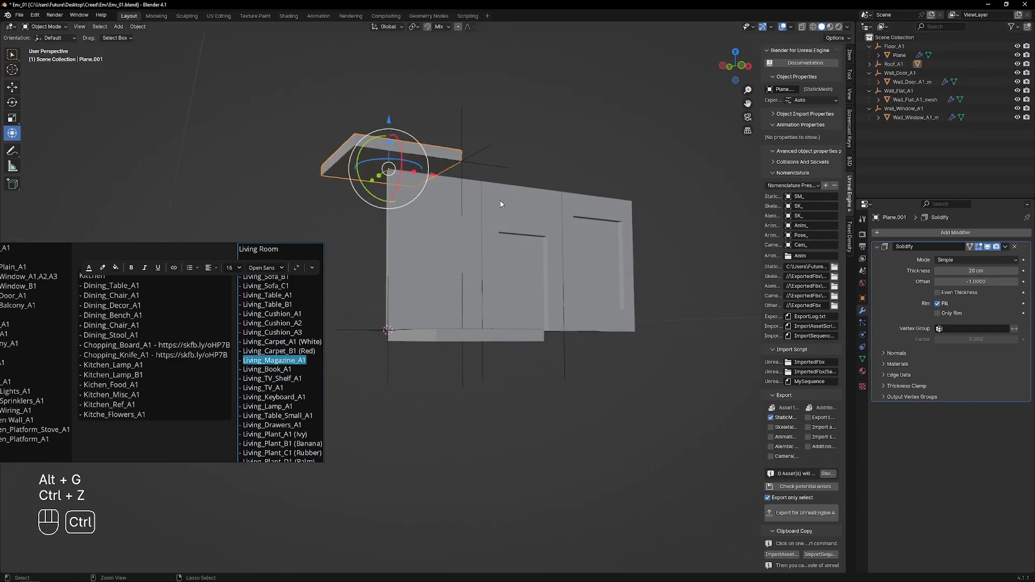
key("g")
key("shift+z")
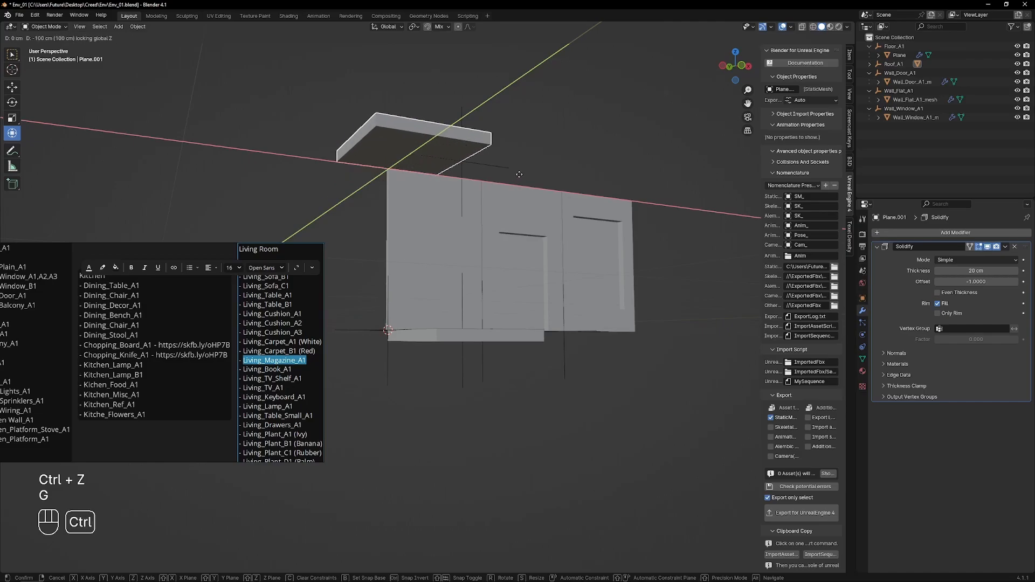
left_click(485, 182, "ctrl")
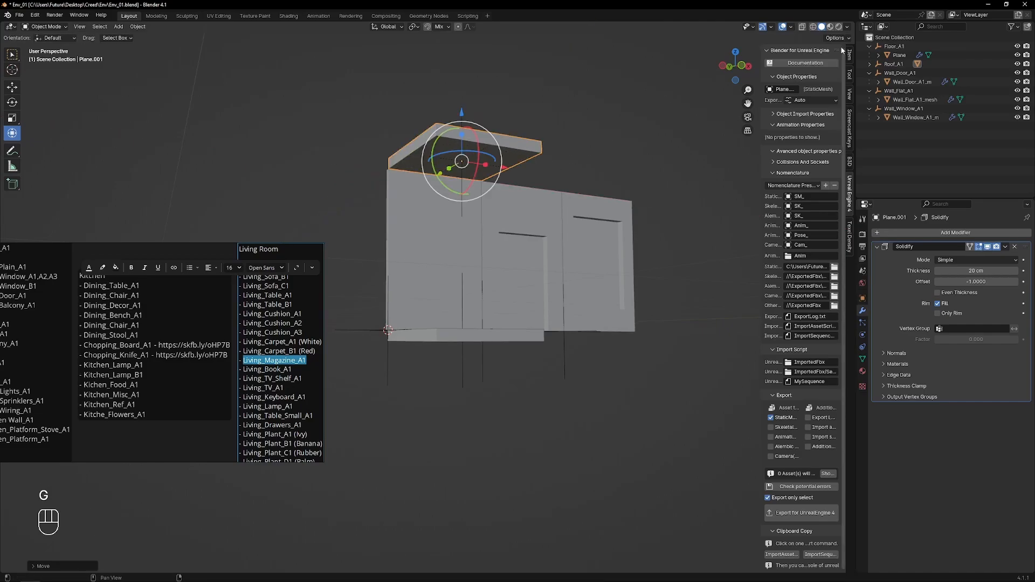
- Set the Unreal export type of both the Floor_A1 and Roof_A1 empties to Export recursive
left_click(869, 46)
left_click(890, 47)
left_click(889, 56, "ctrl")
left_click(800, 100, "alt")
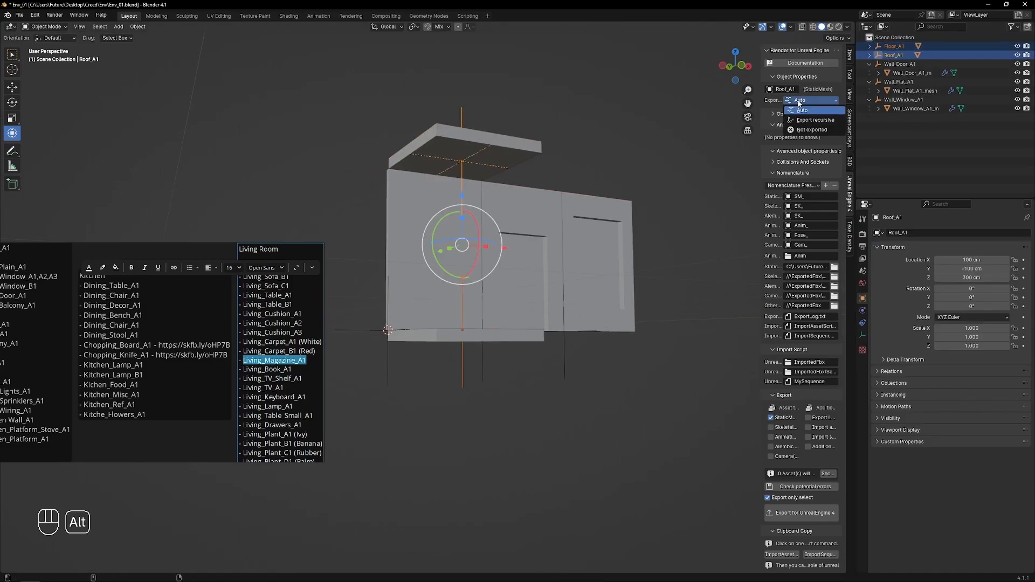
left_click(806, 123)
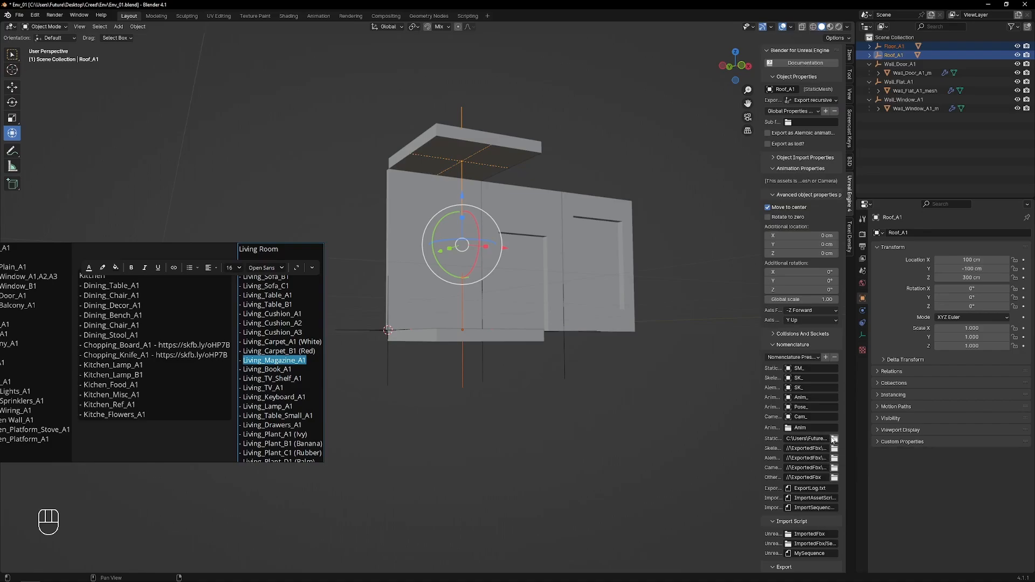
- Set the static mesh export folder to the Env folder inside Creed
left_click(834, 438)
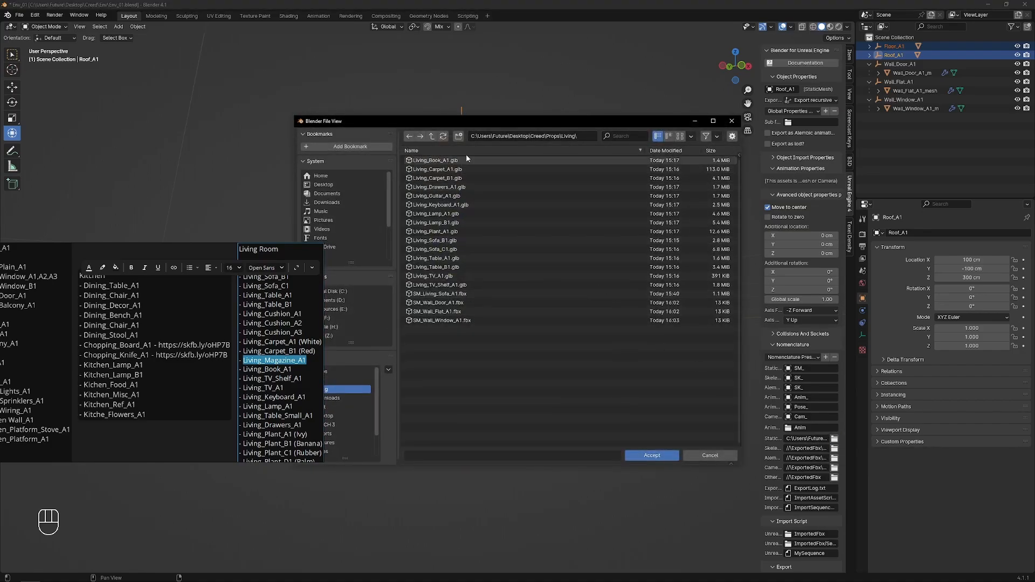
left_click(430, 139)
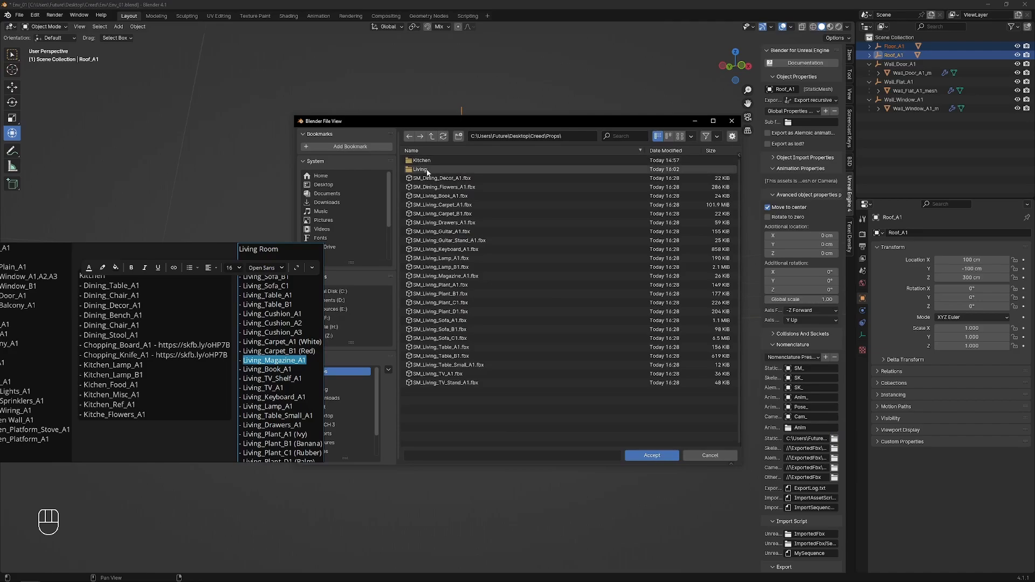
left_click(432, 137)
double_click(423, 160)
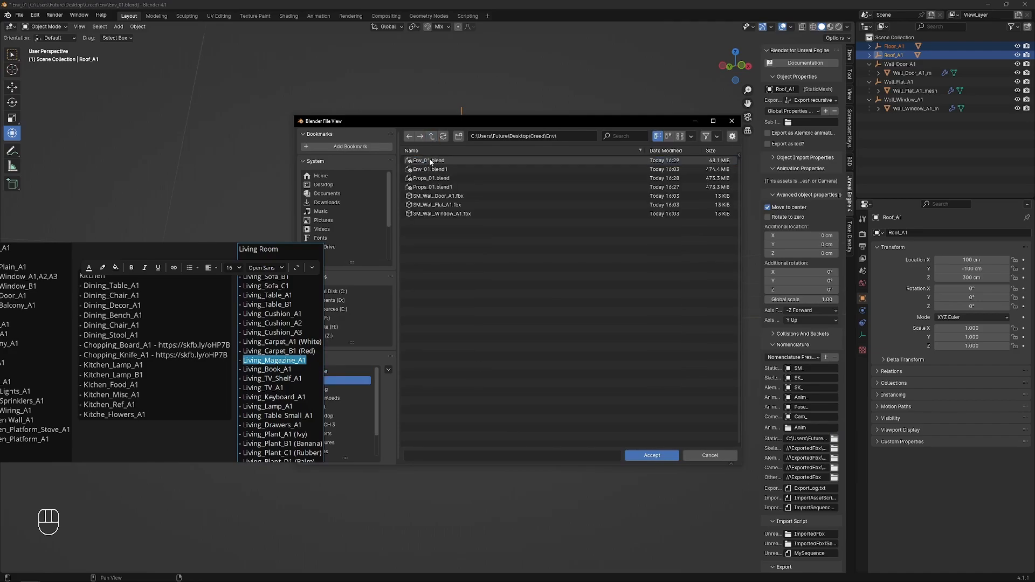
left_click(663, 457)
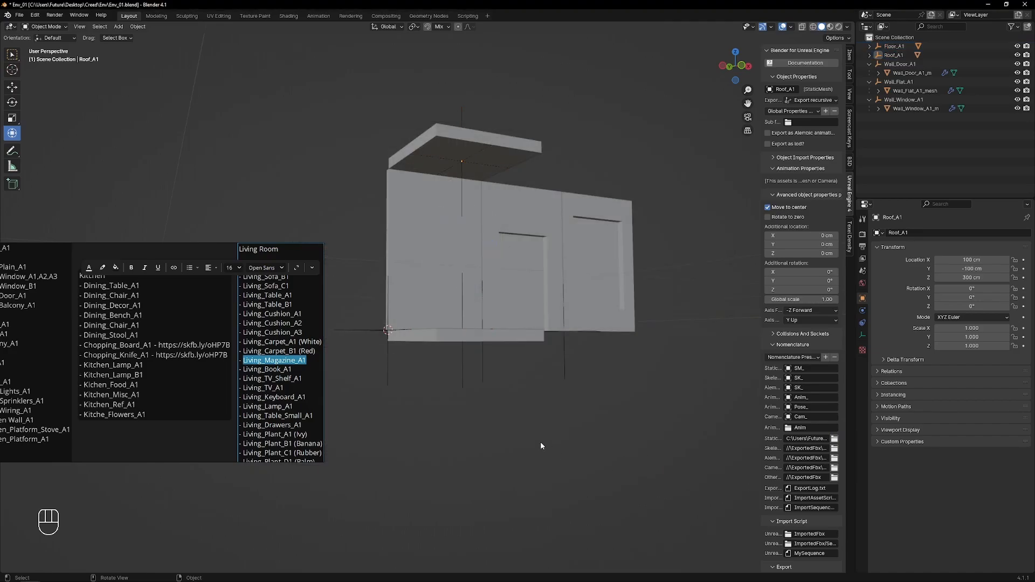
- Save Env_01.blend and export the selected Floor_A1 and Roof_A1 assets for Unreal Engine
key("ctrl+s")
left_click(581, 440)
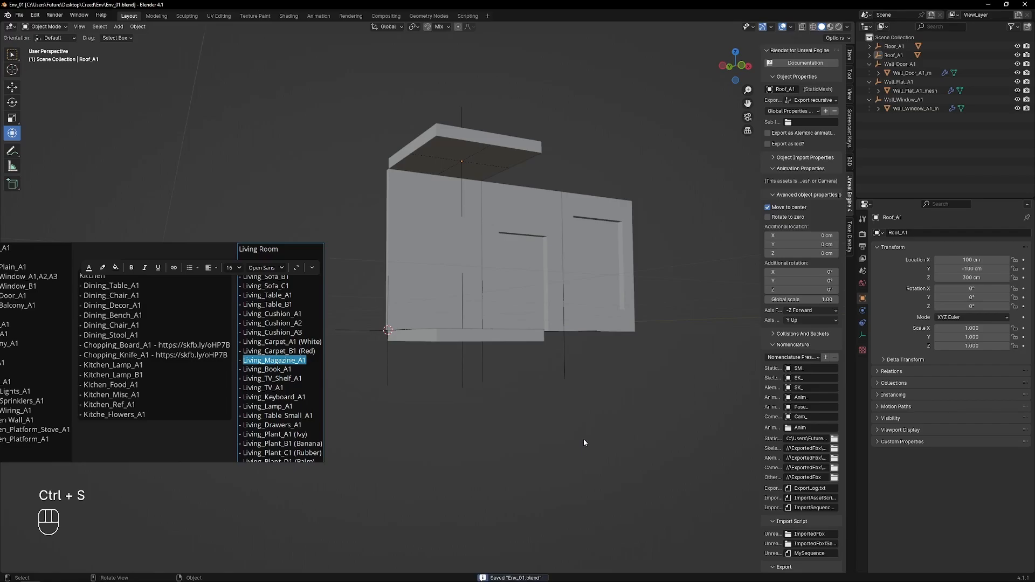
left_click(894, 46, "ctrl")
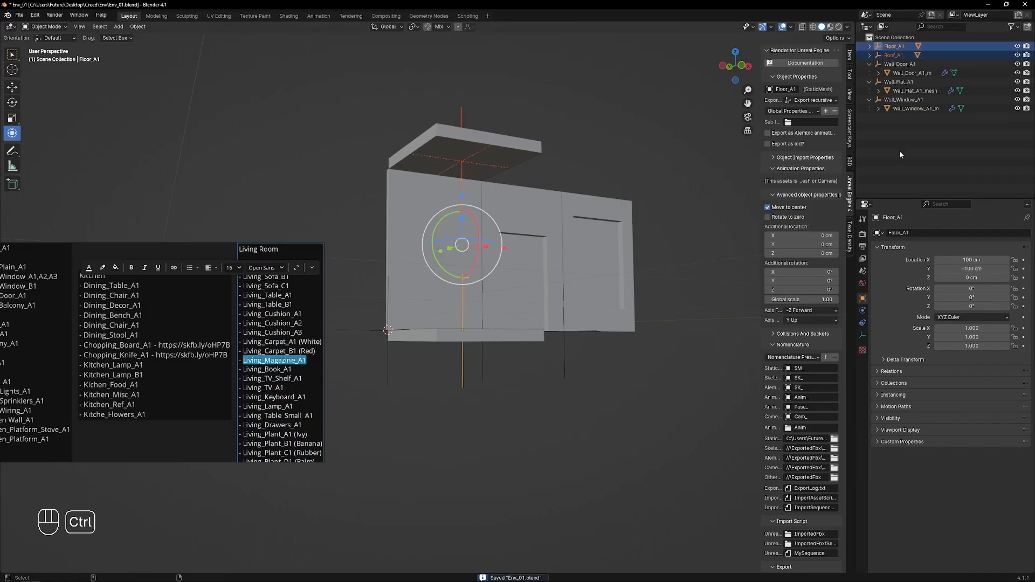
left_click(782, 345)
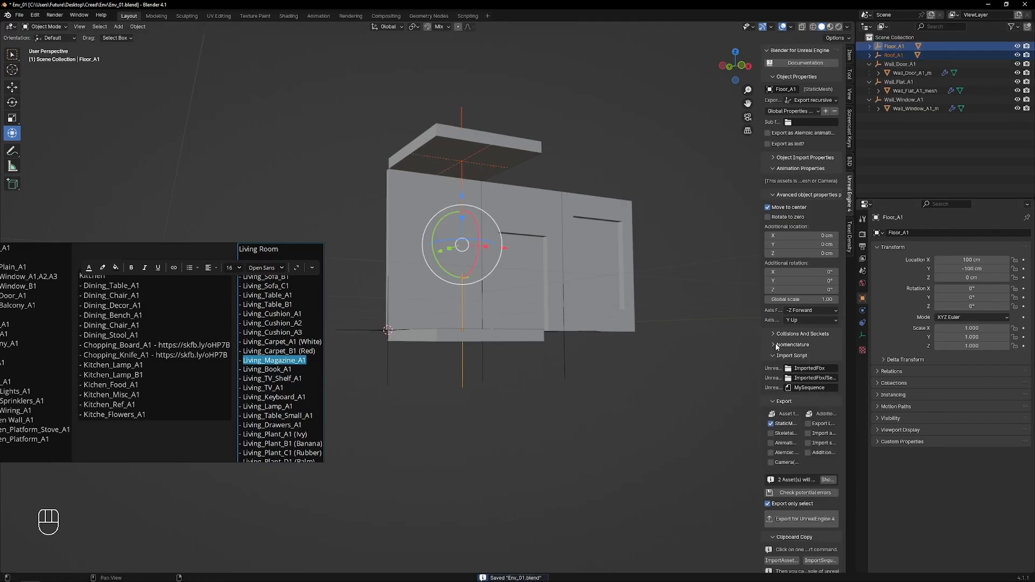
left_click(787, 519)
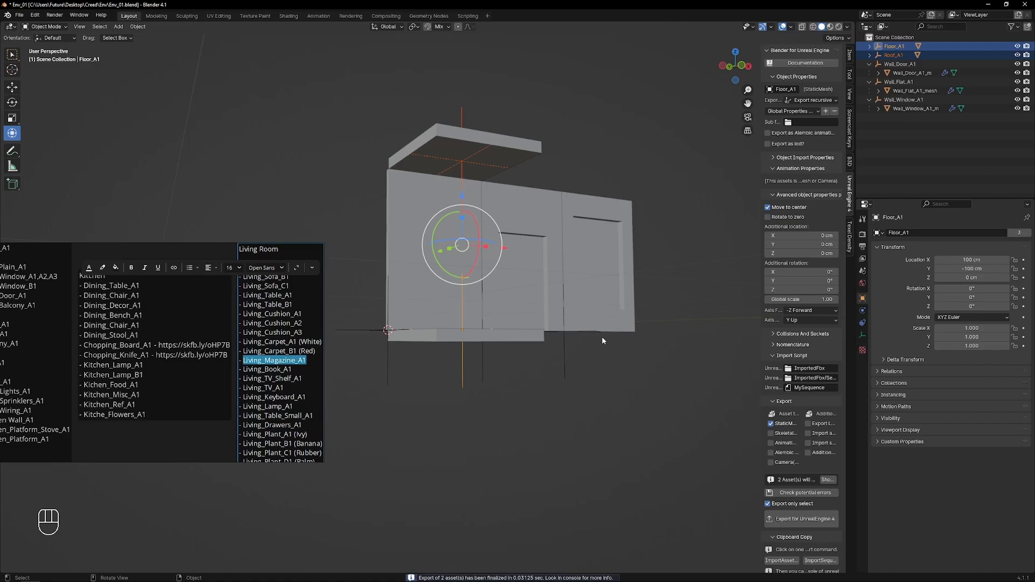
- Switch to Unreal Editor and place the Content Browser showing Creed/Env clear of the notes overlay
key("alt+Tab")
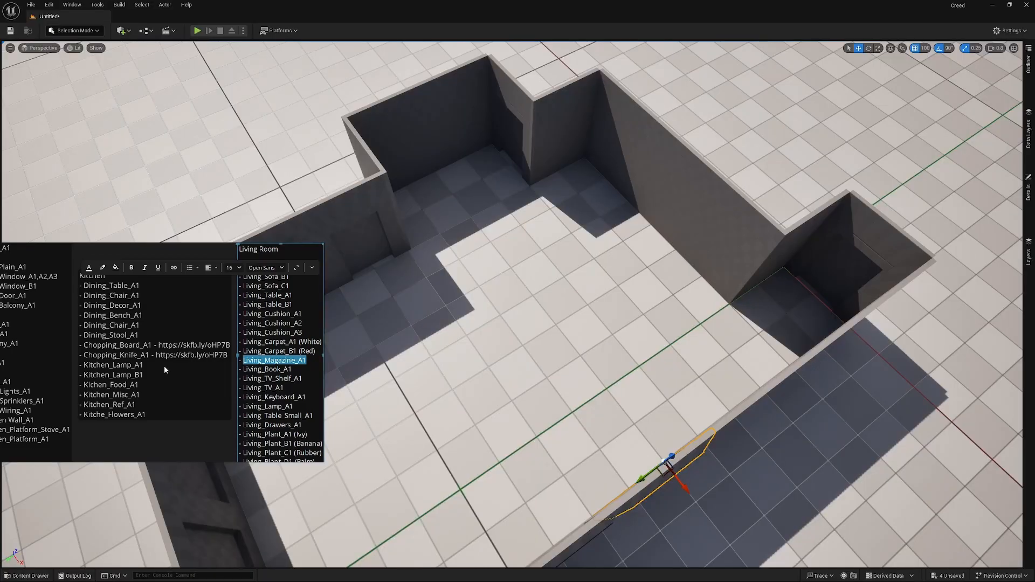
left_click(50, 575)
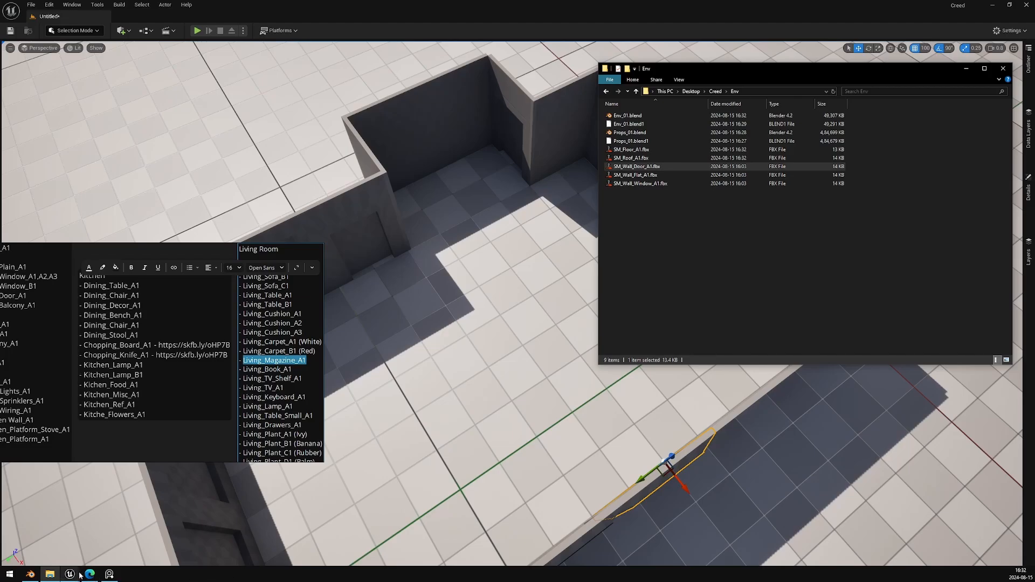
left_click(71, 574)
left_click(177, 519)
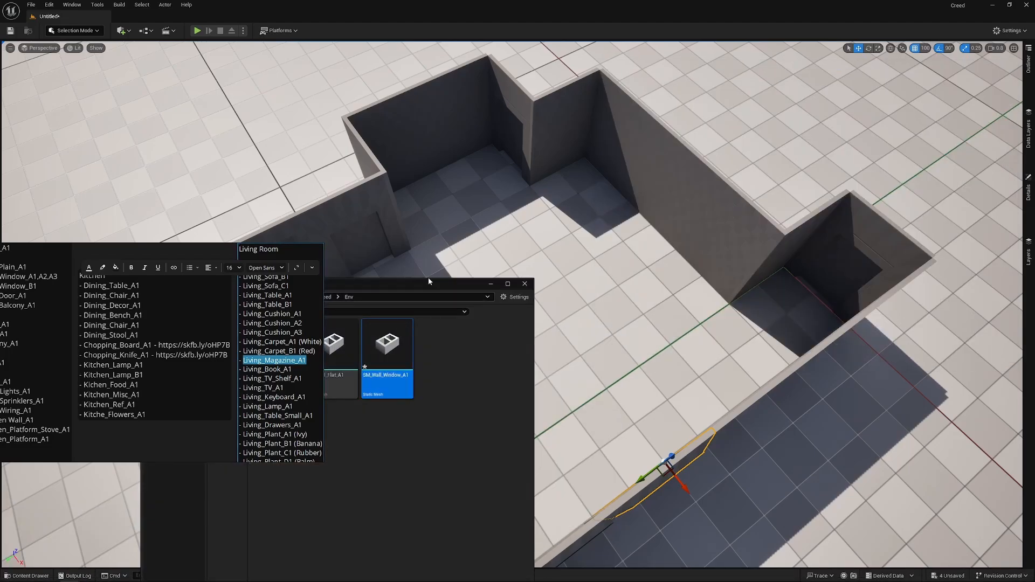
left_click_drag(422, 283, 737, 143)
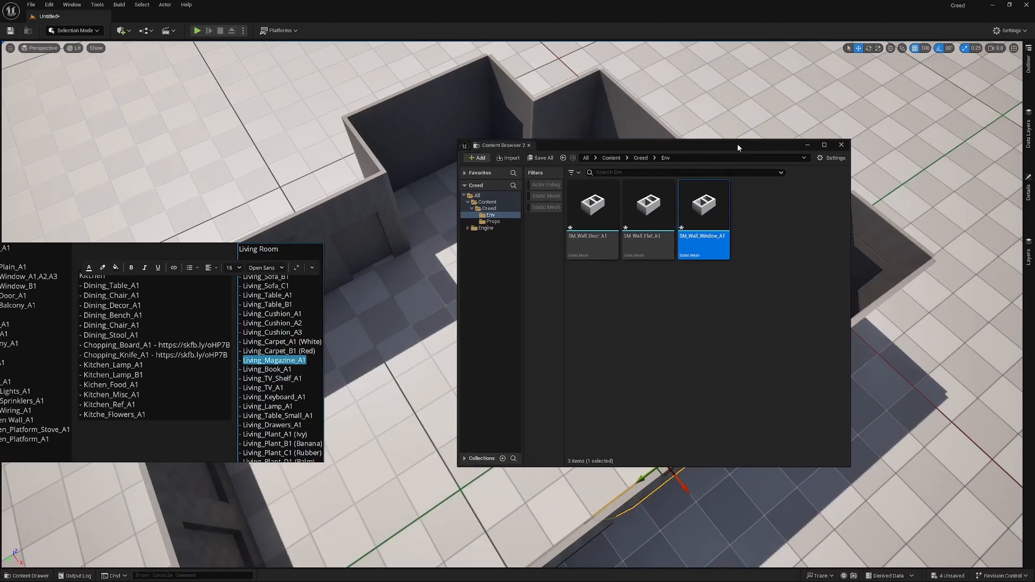
- Import SM_Floor_A1.fbx and SM_Roof_A1.fbx from the desktop Env folder into Creed/Env with the default FBX options
key("alt+Tab")
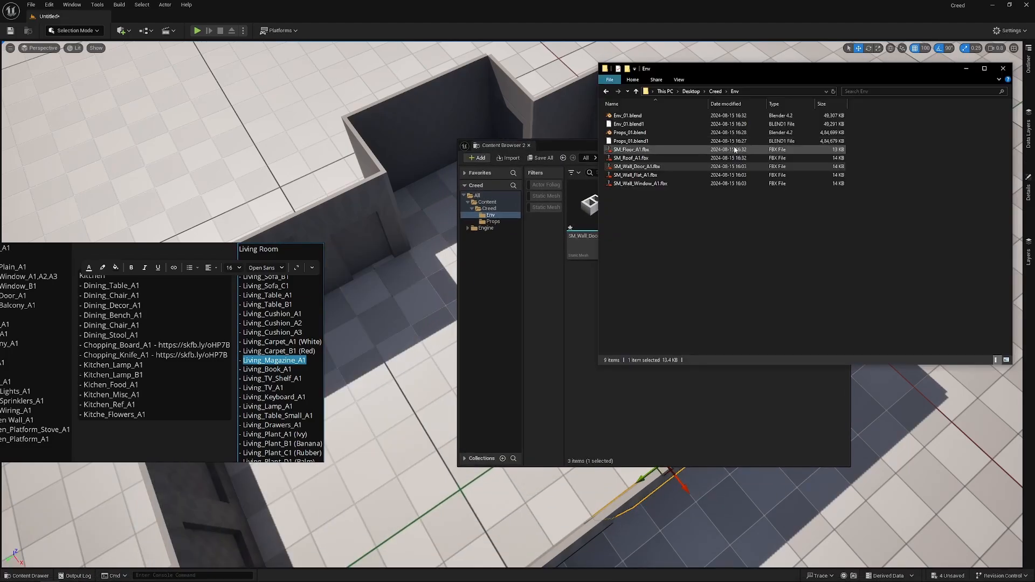
left_click(642, 157, "shift")
left_click_drag(641, 158, 636, 412)
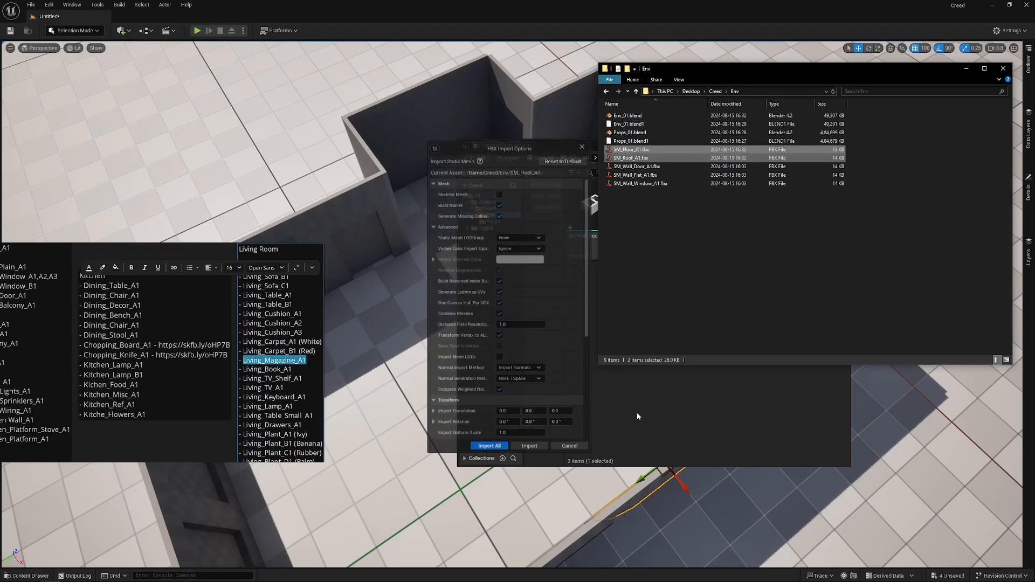
left_click(504, 448)
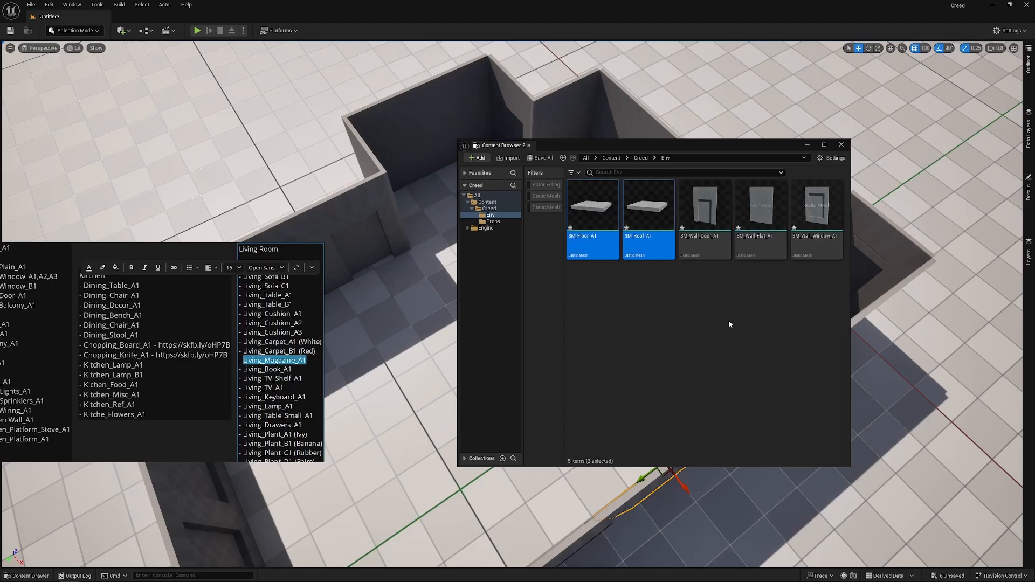
left_click(675, 280)
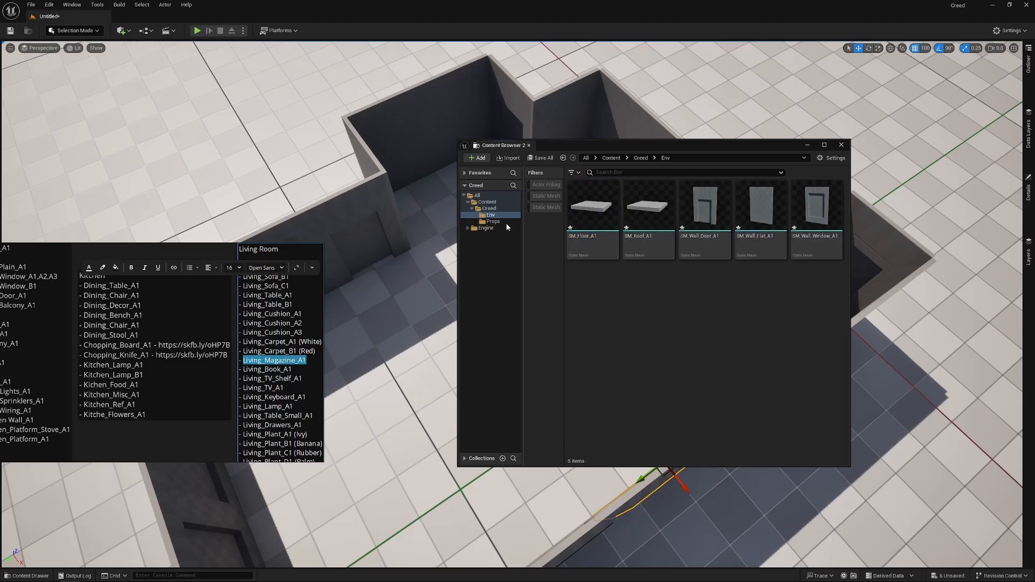
- Open the empty Creed/Props content folder and the matching Props folder inside Creed on the desktop
left_click(492, 222)
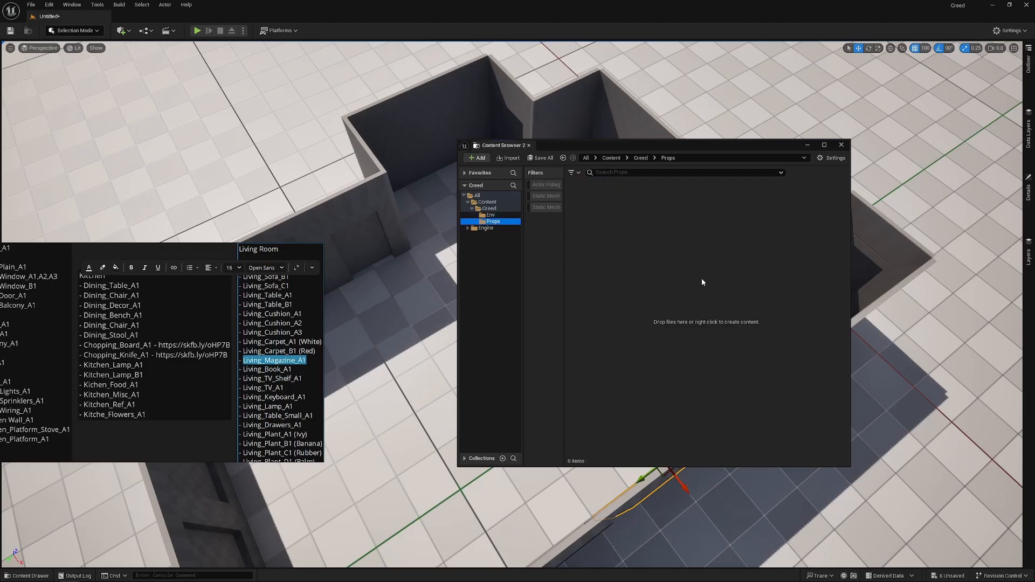
key("alt+Tab")
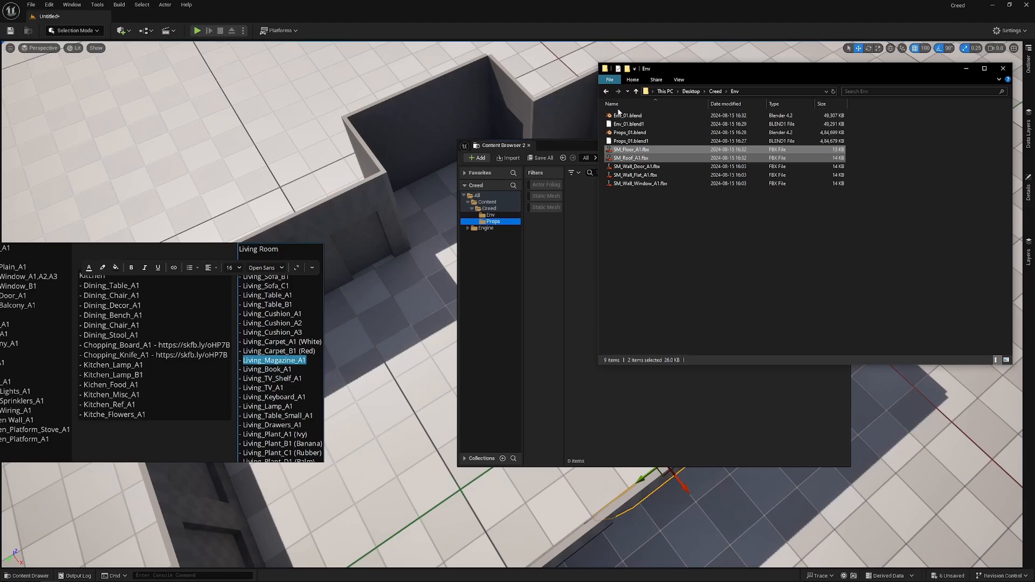
left_click(635, 92)
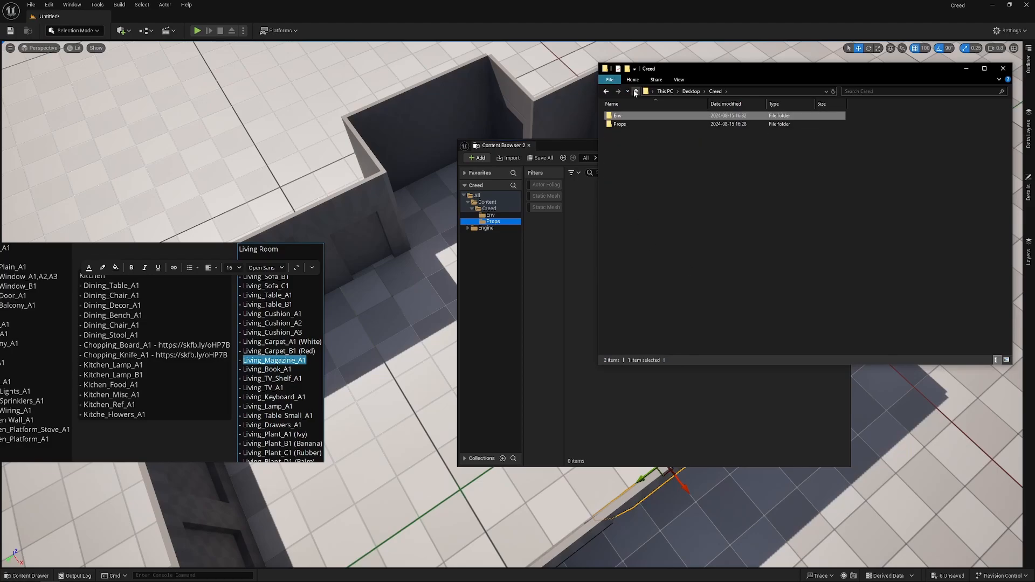
double_click(620, 125)
- Import all FBX files from SM_Dining_Decor_A1 to SM_Living_TV_Stand_A1 into Creed/Props with the default import options
left_click(639, 133)
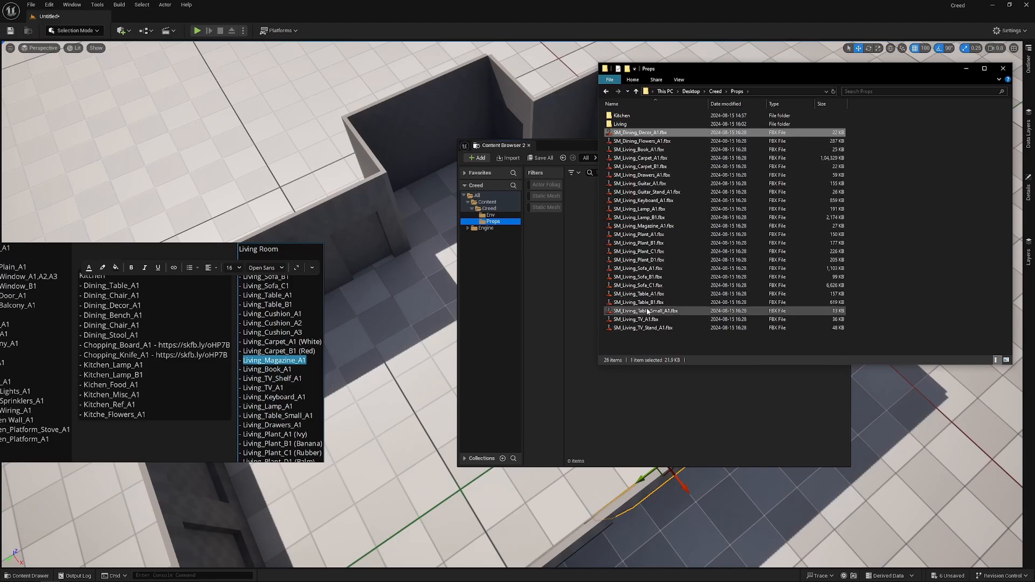
left_click(645, 327, "shift")
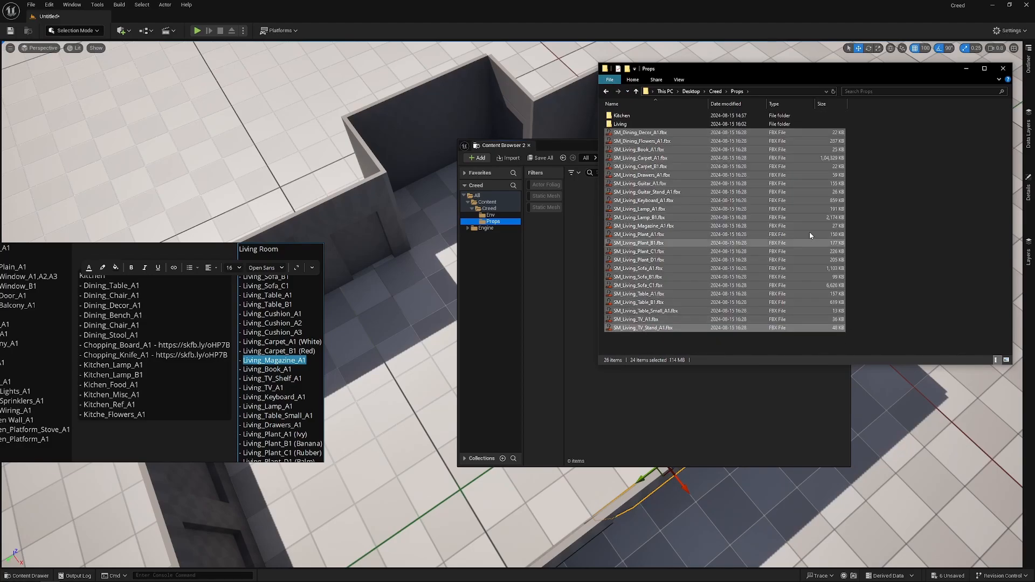
left_click(818, 159)
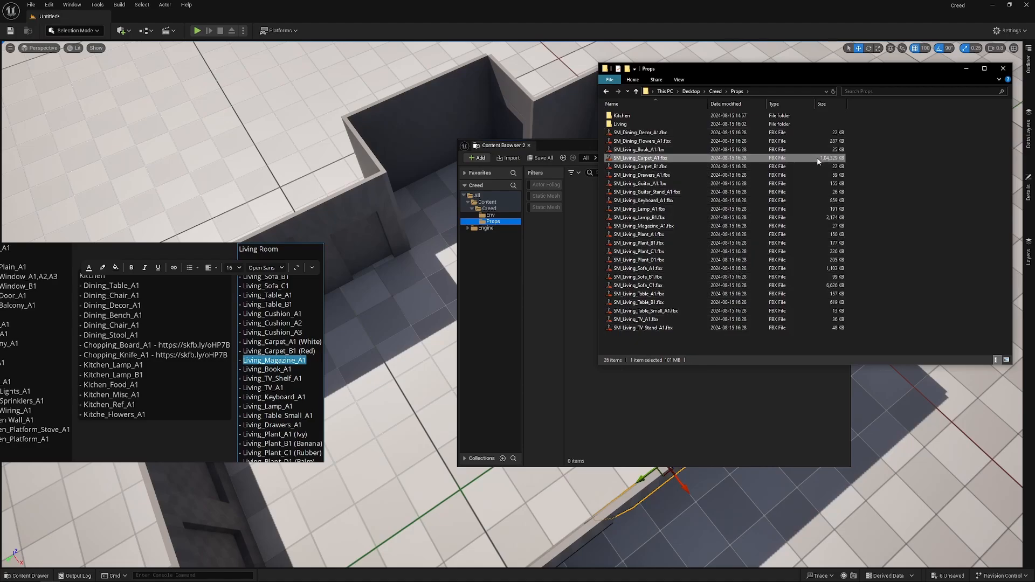
left_click(636, 328)
left_click(635, 133, "shift")
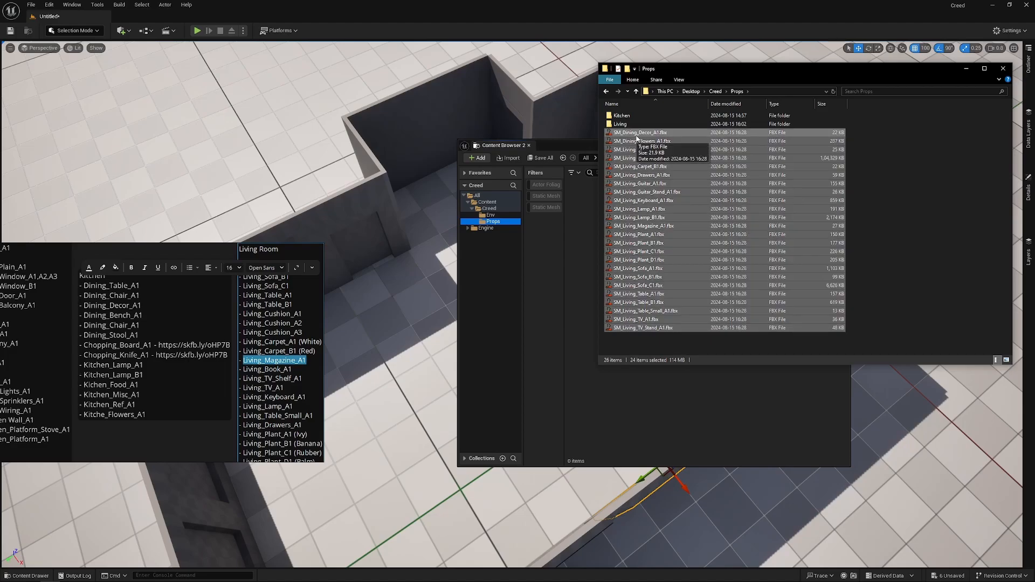
left_click_drag(636, 137, 585, 249)
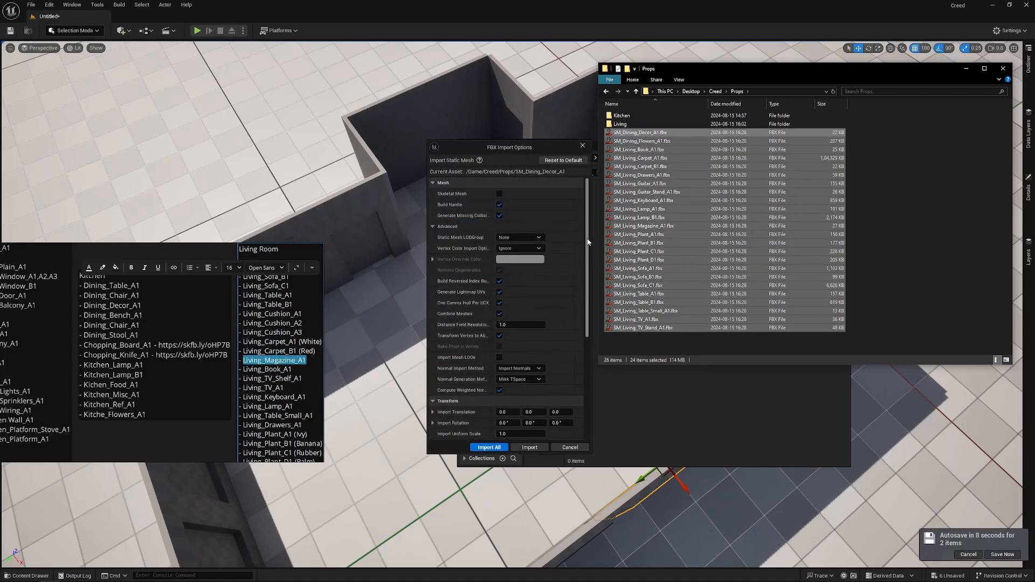
left_click(488, 446)
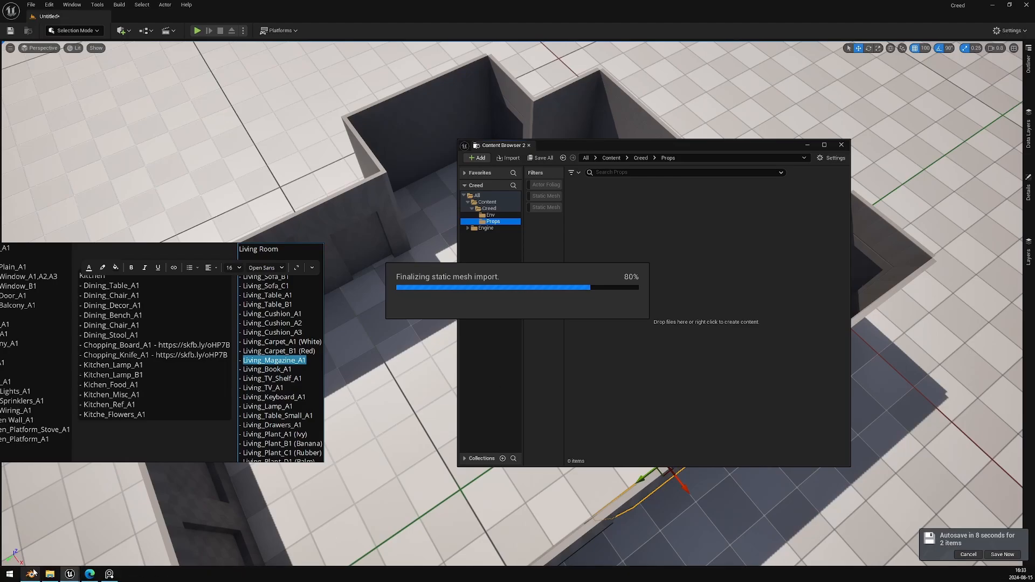
- Switch to Blender and duplicate the whole Wall_Window_A1 hierarchy, placing the copy beside the original at X 600 cm
mouse_move(31, 574)
left_click(50, 533)
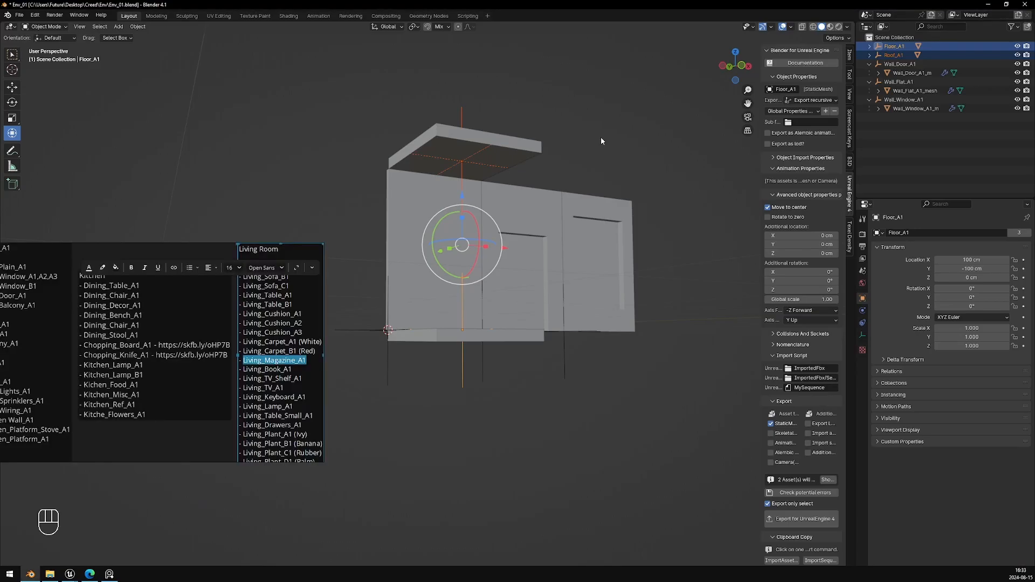
middle_click_drag(601, 137, 395, 212)
left_click(427, 206)
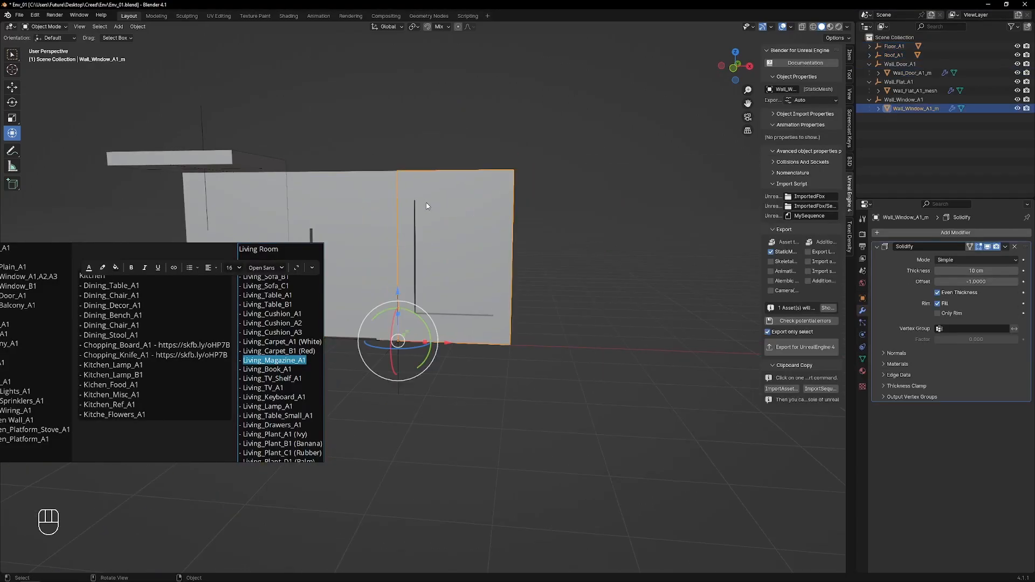
middle_click_drag(464, 235, 468, 215)
middle_click_drag(453, 297, 425, 309, "shift")
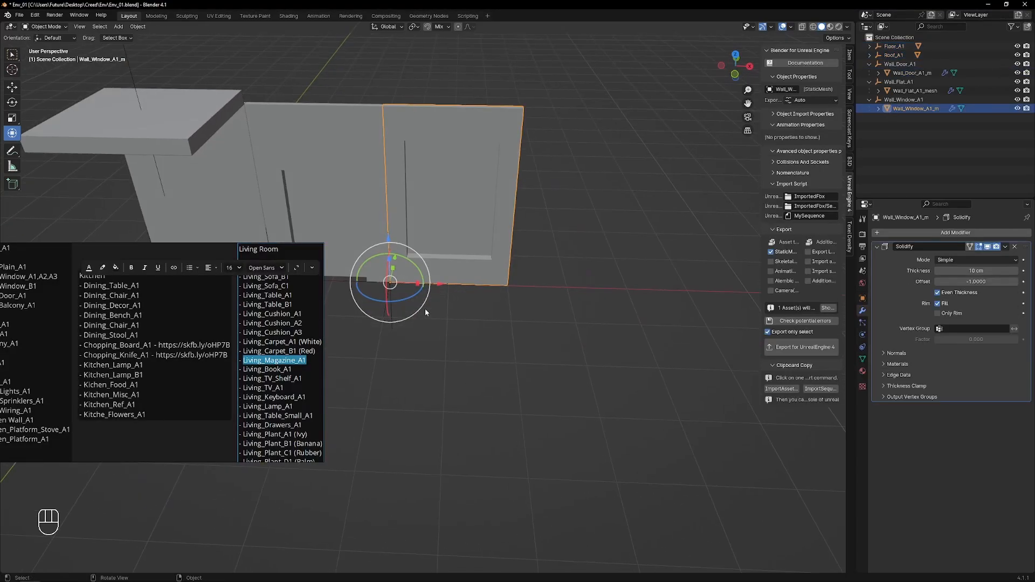
right_click(884, 97)
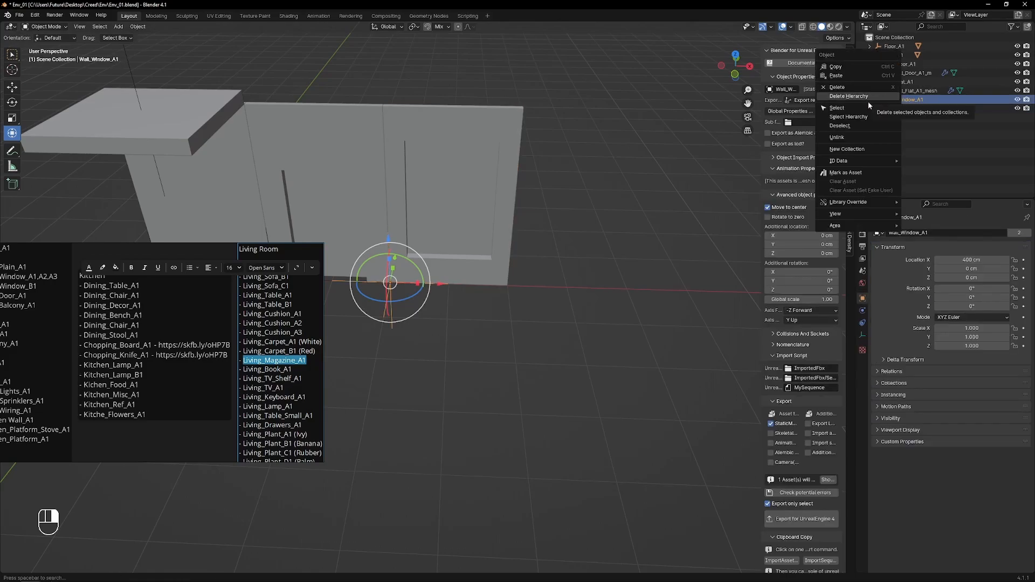
left_click(859, 117)
middle_click_drag(486, 299, 493, 309)
key("shift+d")
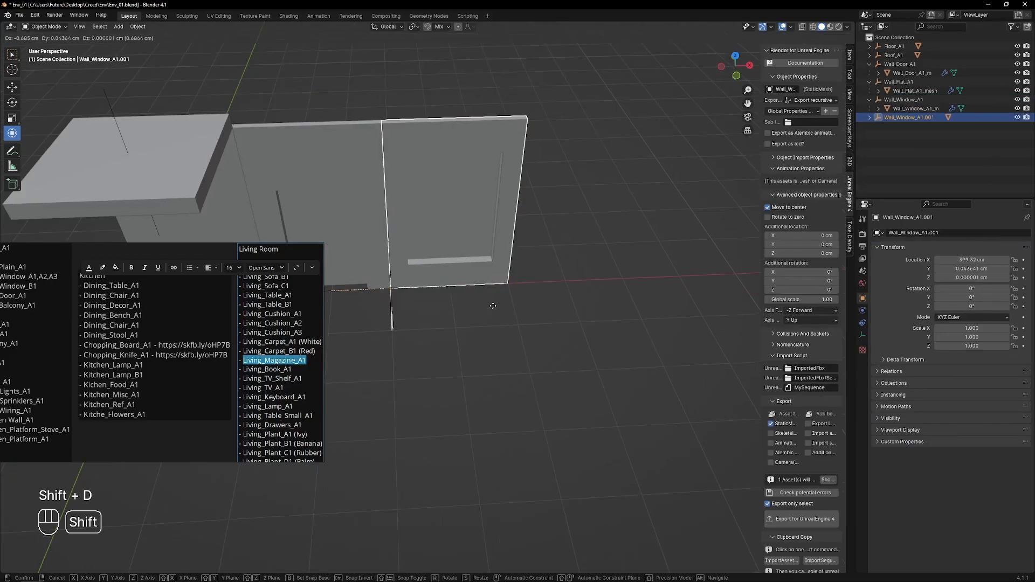
left_click(575, 302)
middle_click_drag(574, 303, 630, 257)
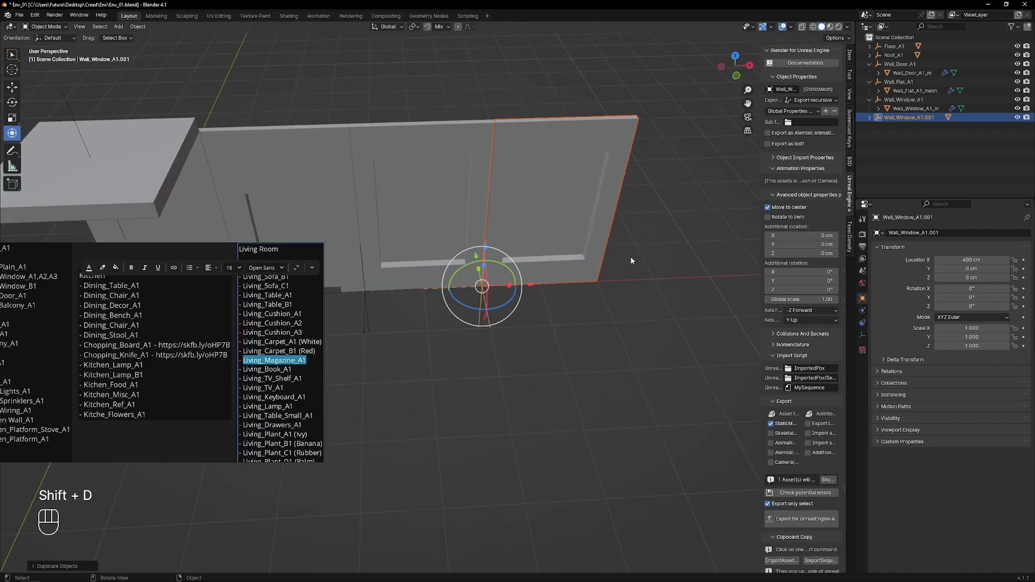
- Rename the duplicated window wall empty as Wall_Door_B1
double_click(909, 117)
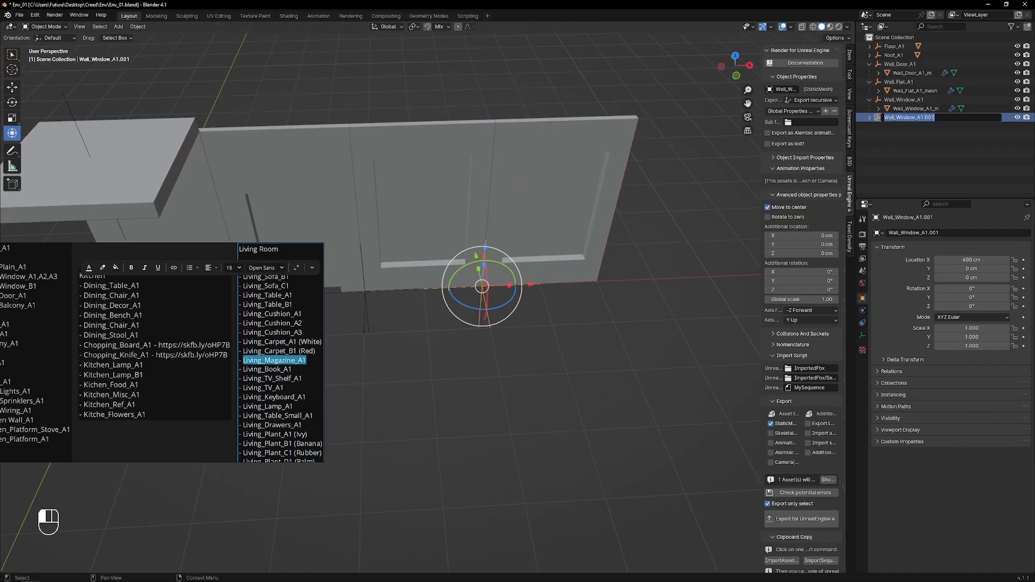
left_click_drag(898, 118, 918, 117)
type("Door")
key("Right")
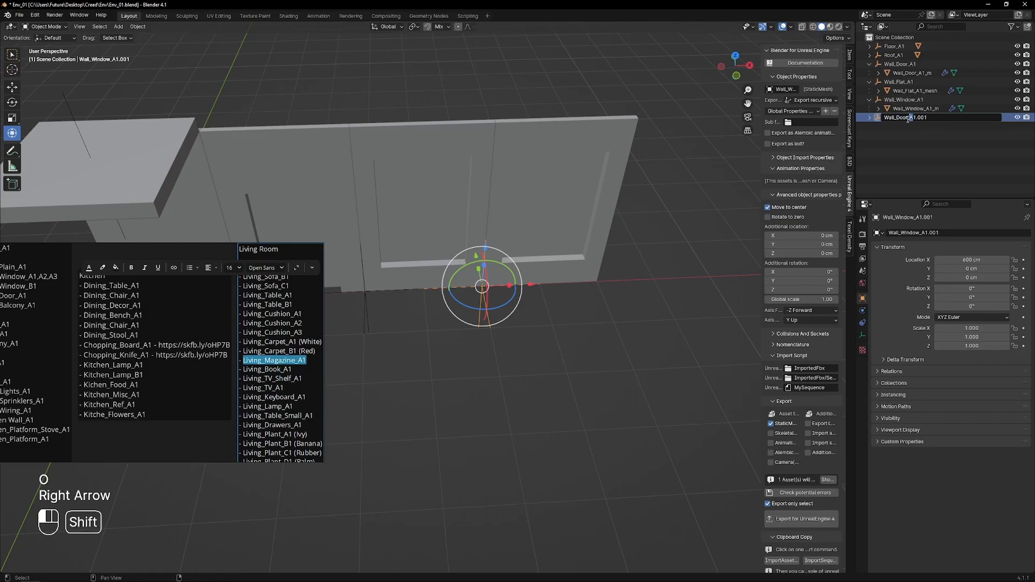
key("Right")
key("Right")
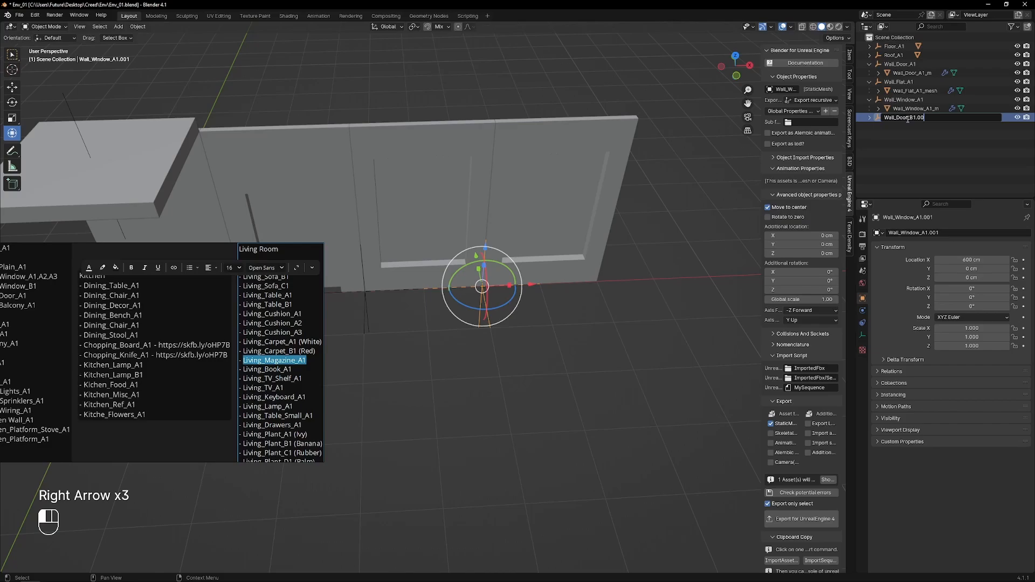
key("BackSpace")
key("BackSpace")
key("Return")
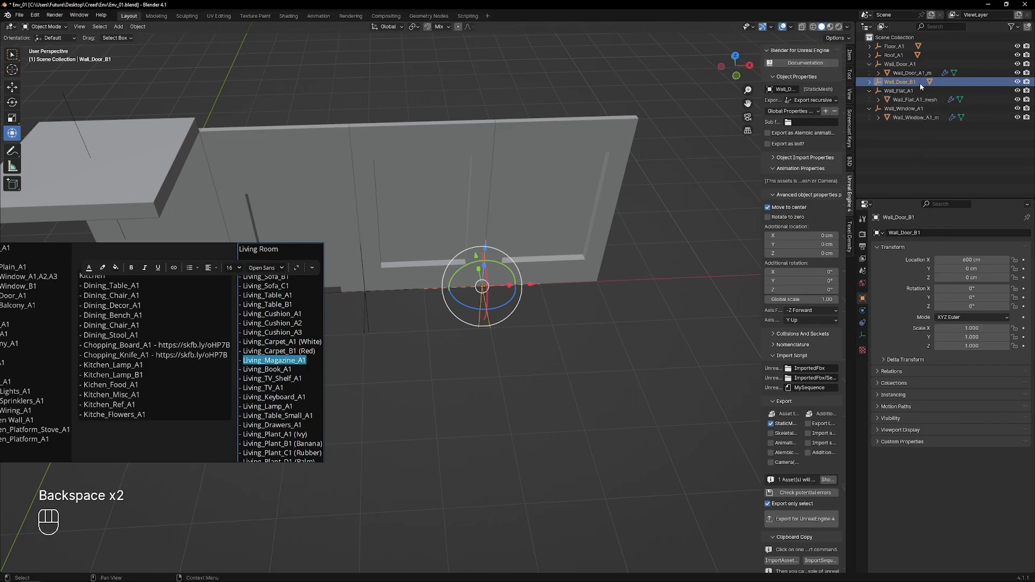
- Delete the faces below the window opening in the Wall_Door_B1 mesh
middle_click_drag(478, 240, 471, 225)
key("Tab")
left_click(531, 254)
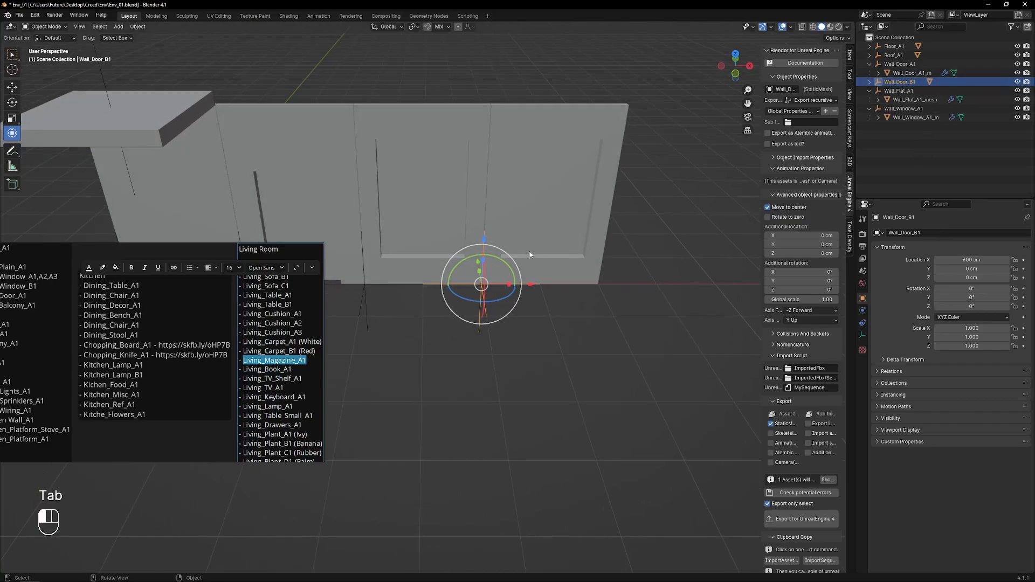
key("Tab")
left_click(567, 270, "shift")
key("x")
left_click(570, 246)
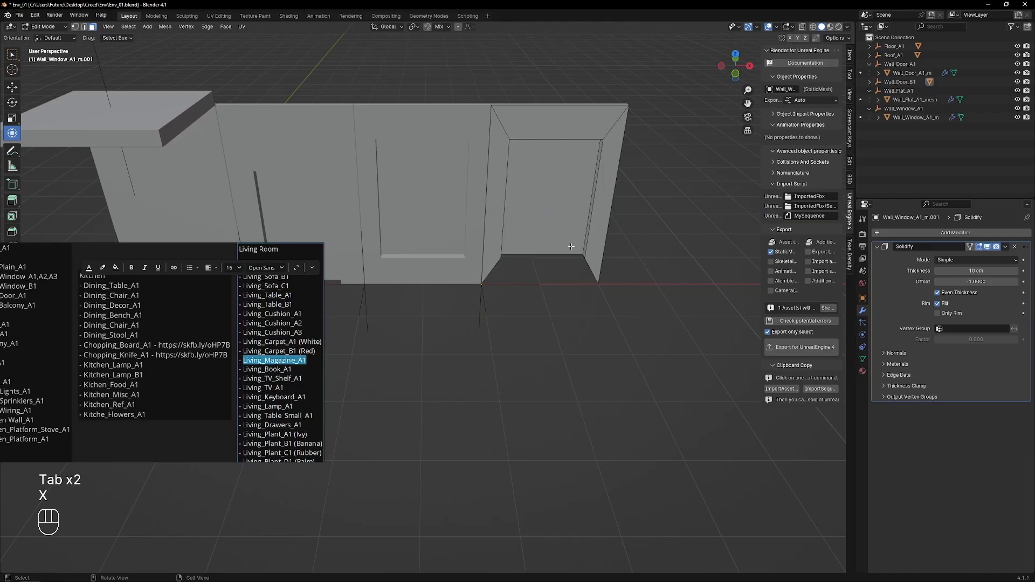
- Lower the bottom edge of the recessed panel in the Wall_Door_B1 mesh to floor level, forming a full-height door
middle_click_drag(568, 252, 640, 262)
scroll(516, 253, "up", 3)
key("Tab")
left_click(511, 253)
left_click(569, 263, "shift")
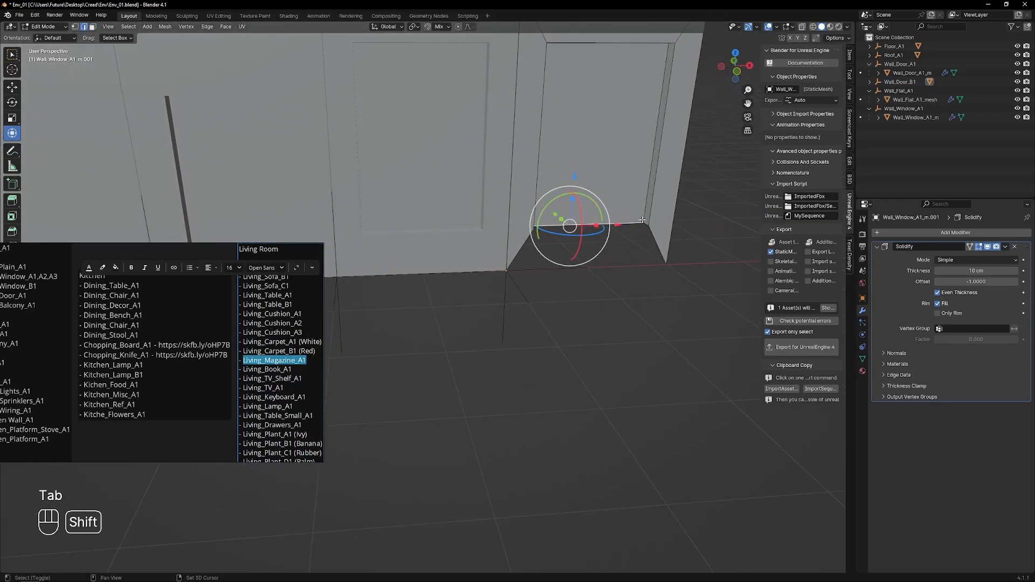
left_click(642, 221, "shift")
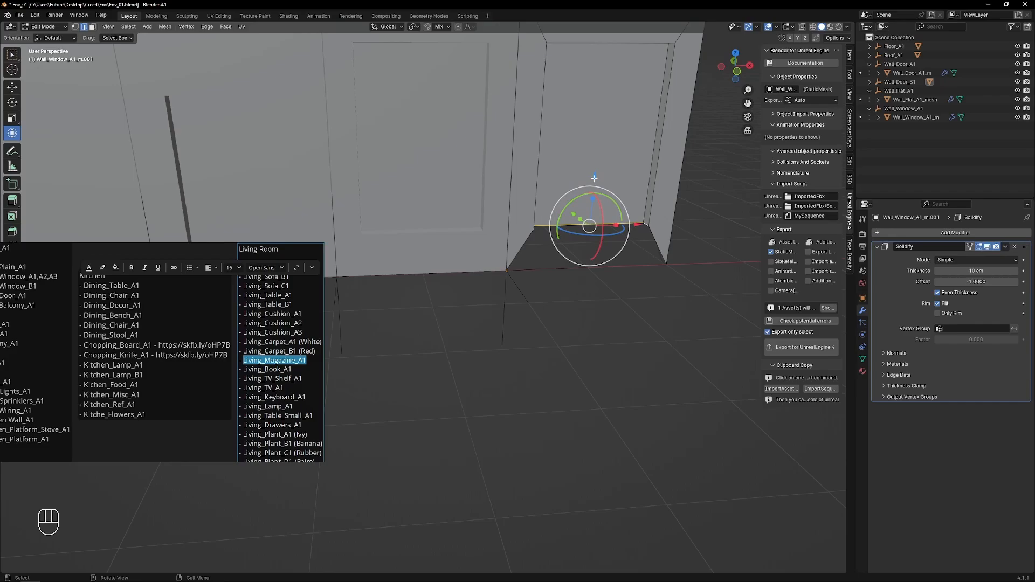
left_click_drag(594, 178, 651, 226, "ctrl")
key("Tab")
middle_click_drag(659, 165, 642, 166)
scroll(636, 169, "down", 2)
middle_click_drag(632, 169, 588, 221, "shift")
middle_click_drag(572, 221, 519, 198)
- Check the wall list in the reference notes and export the Wall_Door_B1 empty for Unreal Engine
scroll(114, 364, "down", 5)
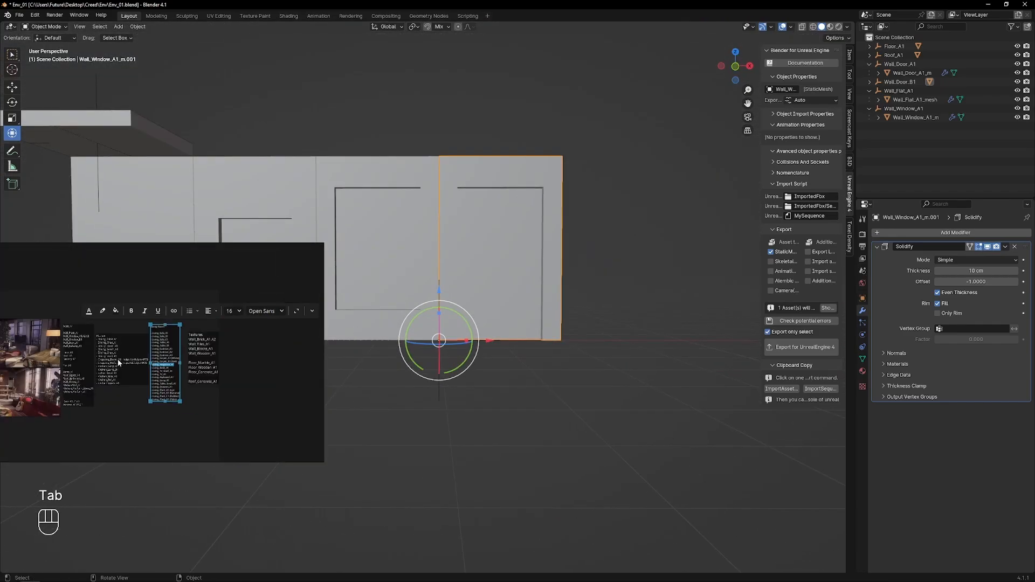
scroll(117, 359, "up", 8)
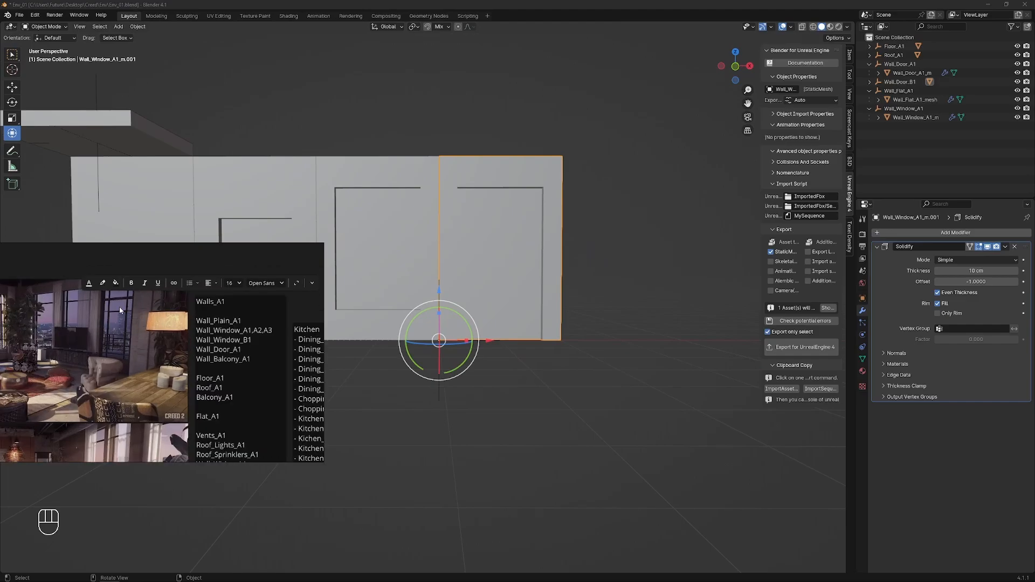
left_click(203, 260)
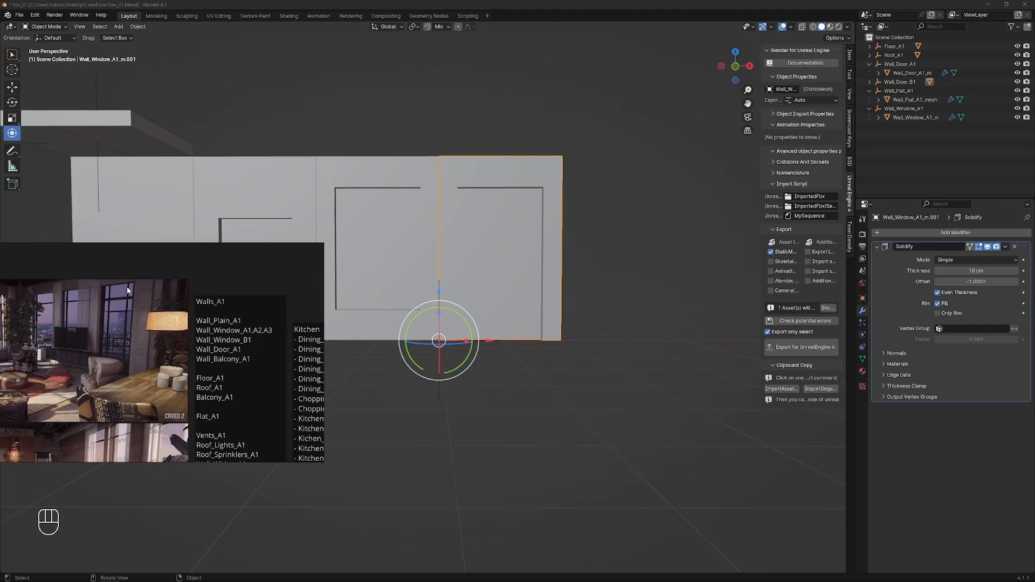
left_click(661, 178)
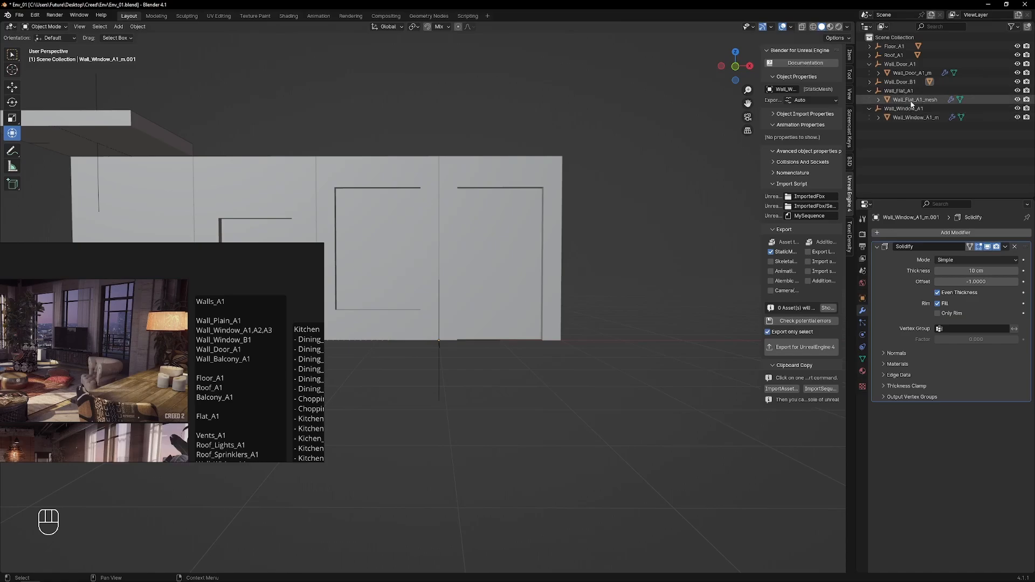
left_click(901, 82)
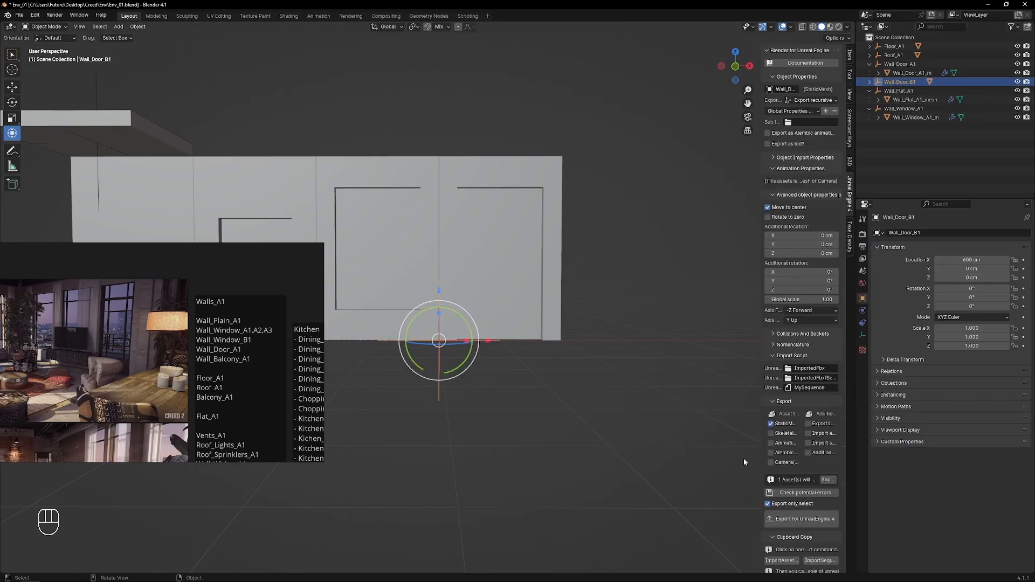
left_click(801, 518)
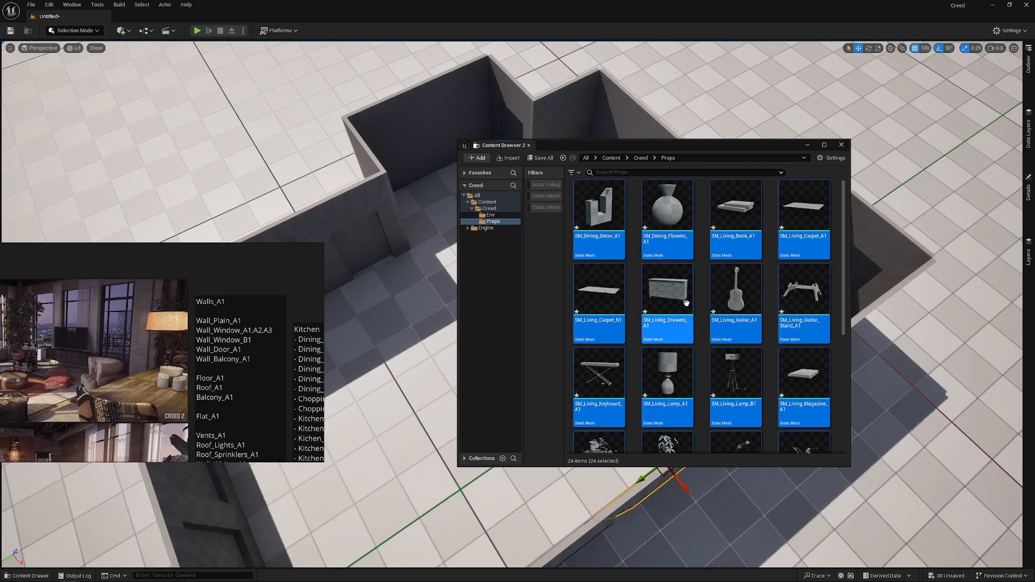
- Switch to Unreal Editor and look through the imported prop meshes in Creed/Props
scroll(684, 313, "down", 5)
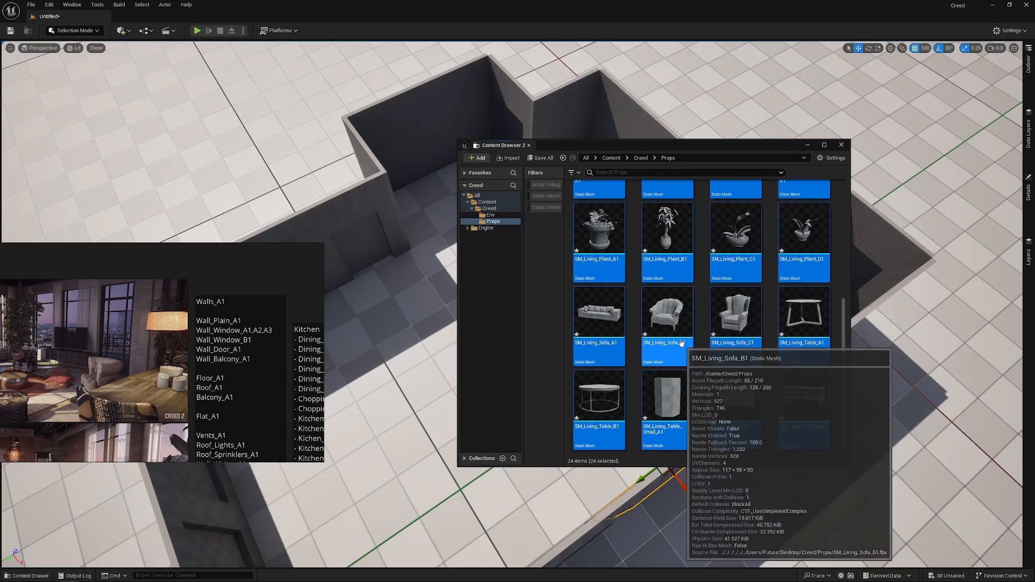
scroll(682, 344, "up", 5)
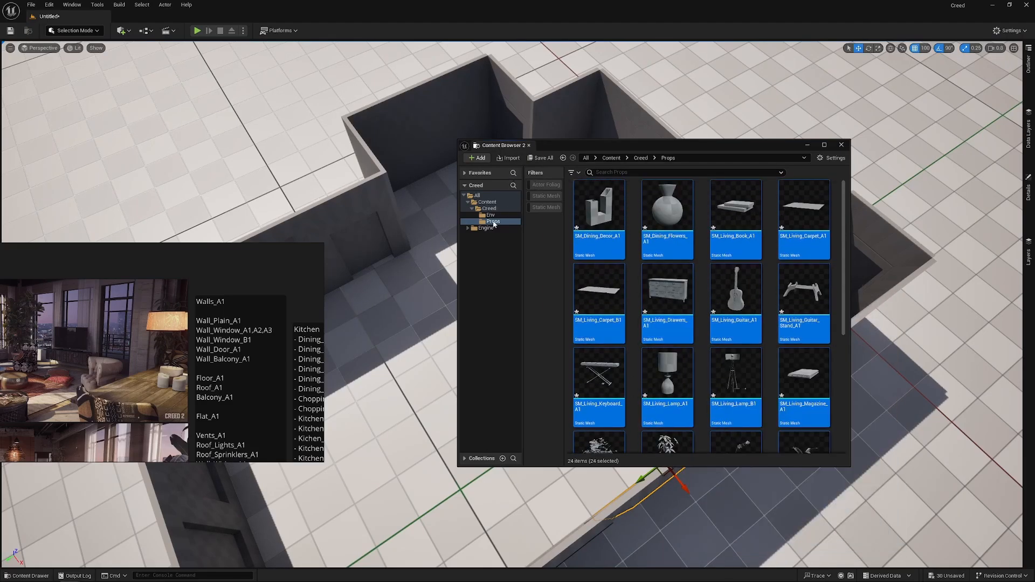
- Import SM_Wall_Door_B1.fbx from the Desktop Creed/Env folder into the project's Creed/Env folder with the current FBX options
left_click(490, 215)
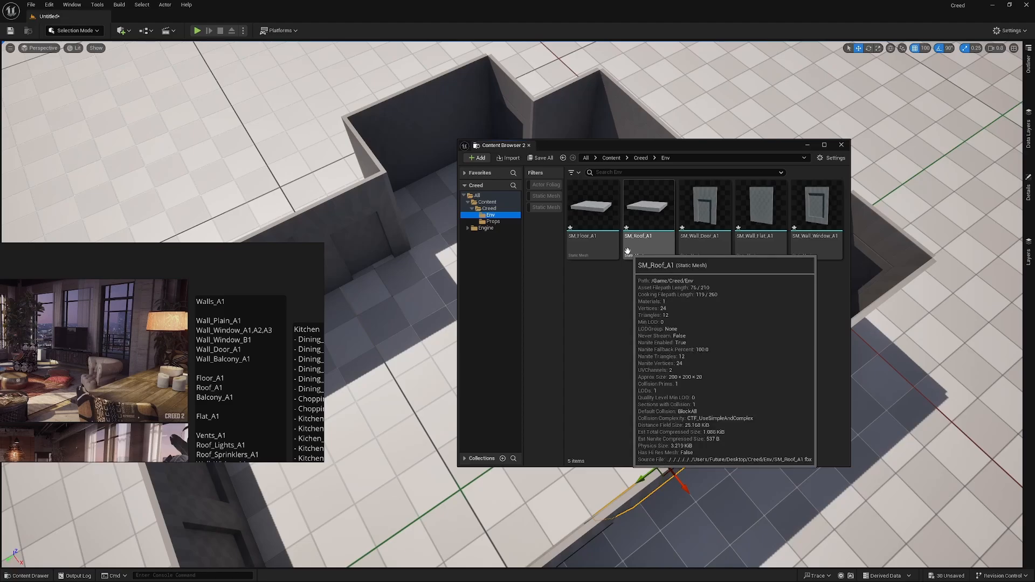
key("alt+Tab")
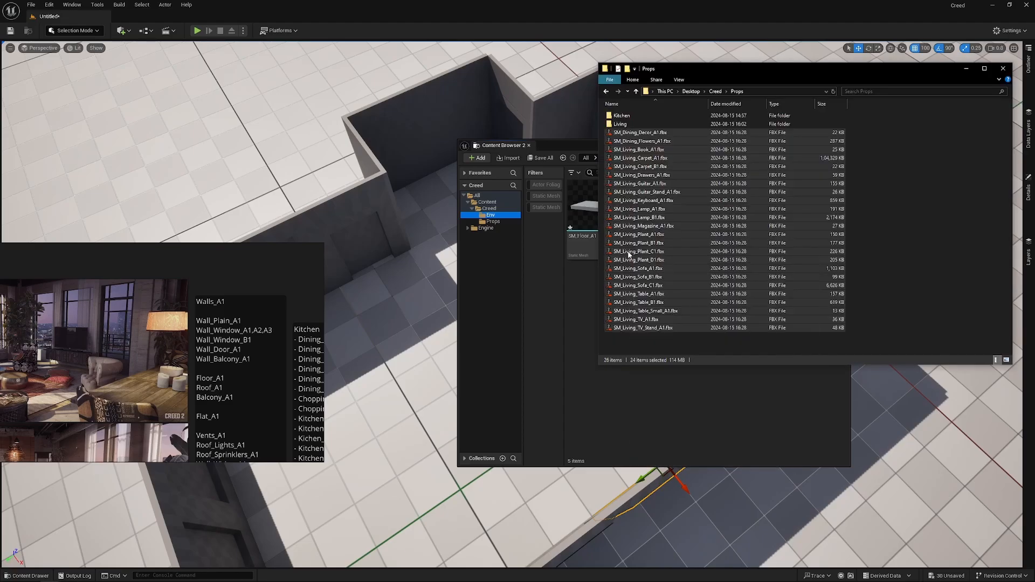
left_click(711, 91)
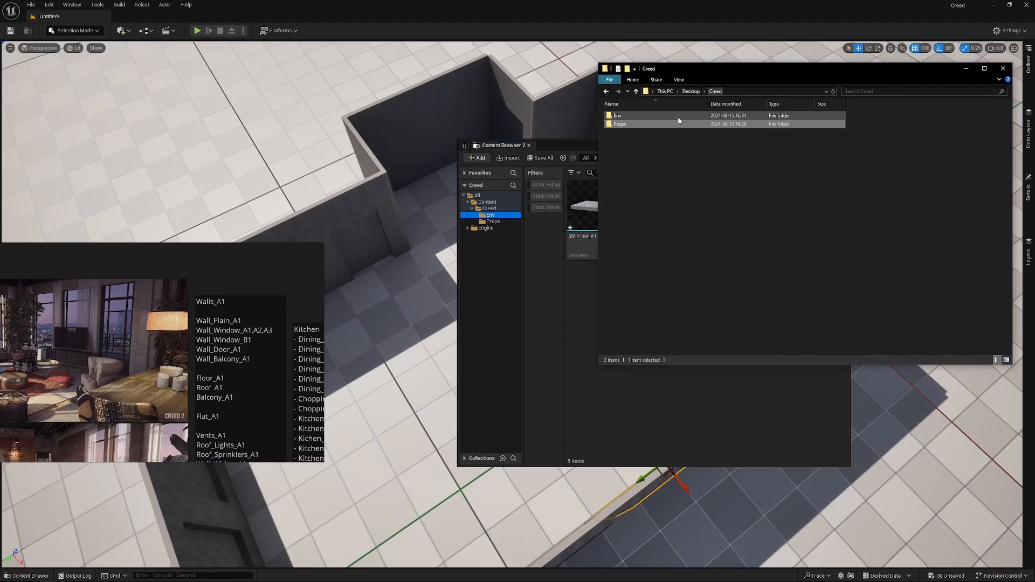
double_click(625, 115)
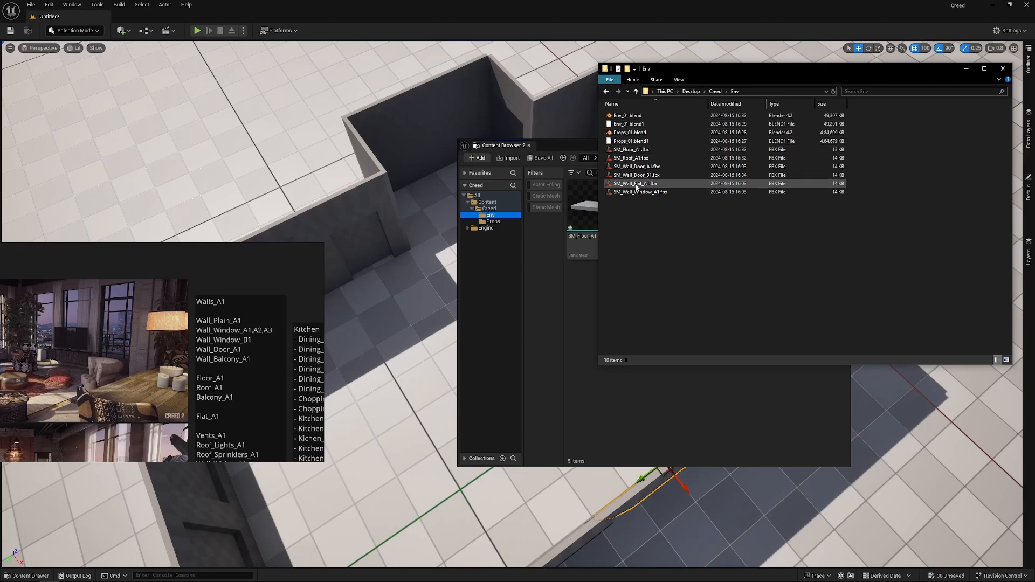
left_click_drag(648, 179, 582, 332)
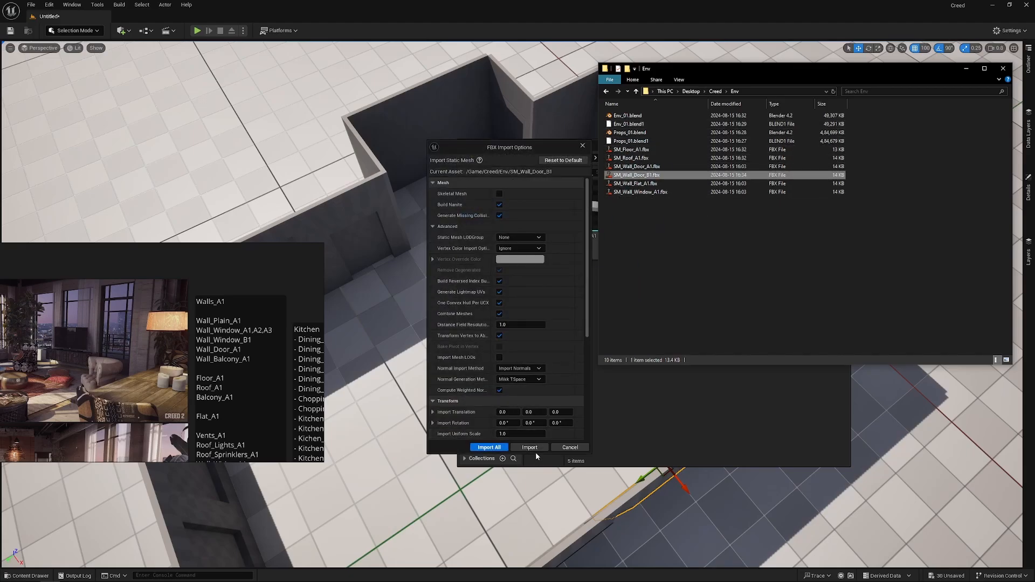
left_click(523, 447)
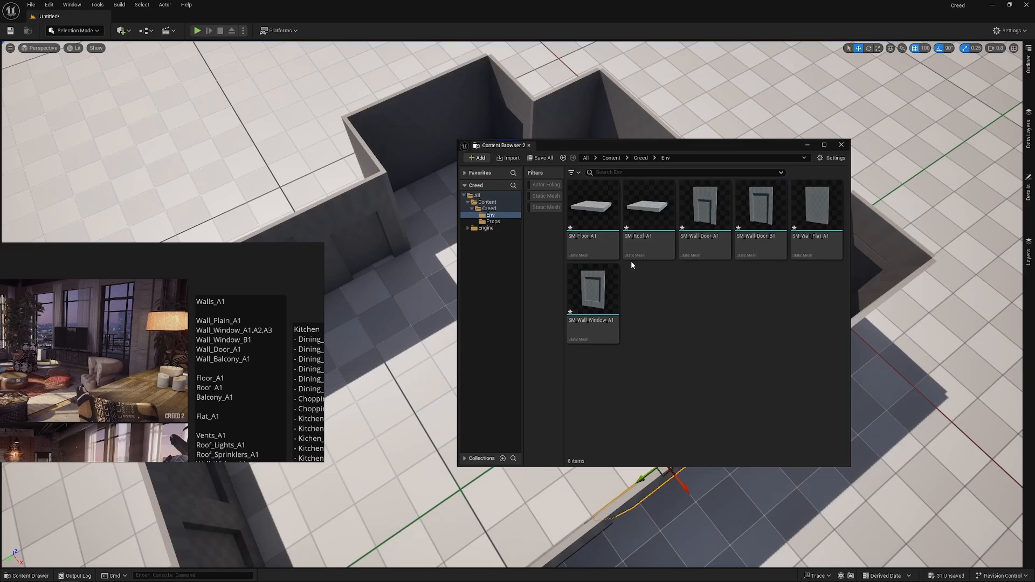
- Swap the static mesh of the wall segment beside the inner corner to SM_Wall_Door_B1
left_click(339, 207)
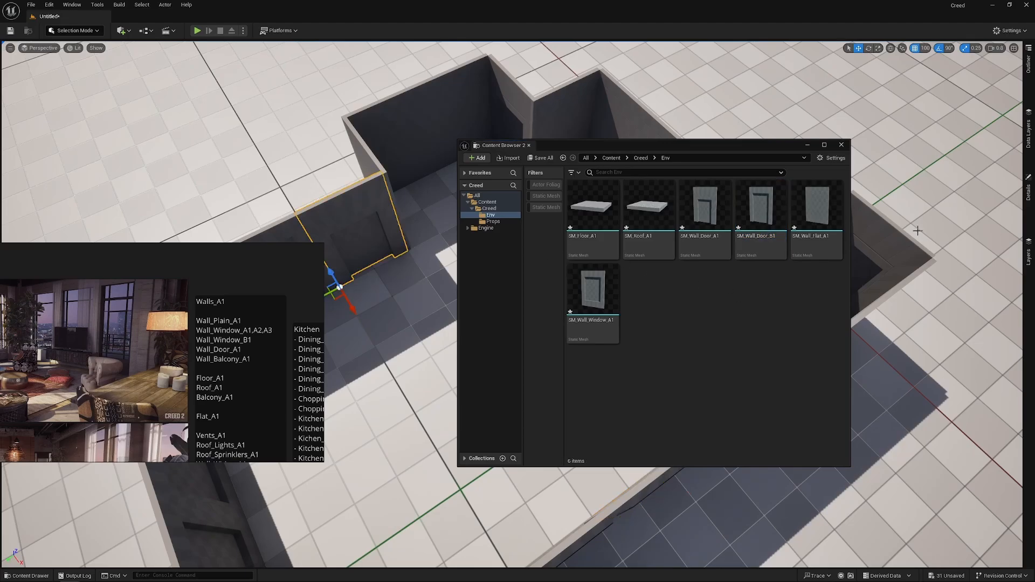
left_click(1028, 188)
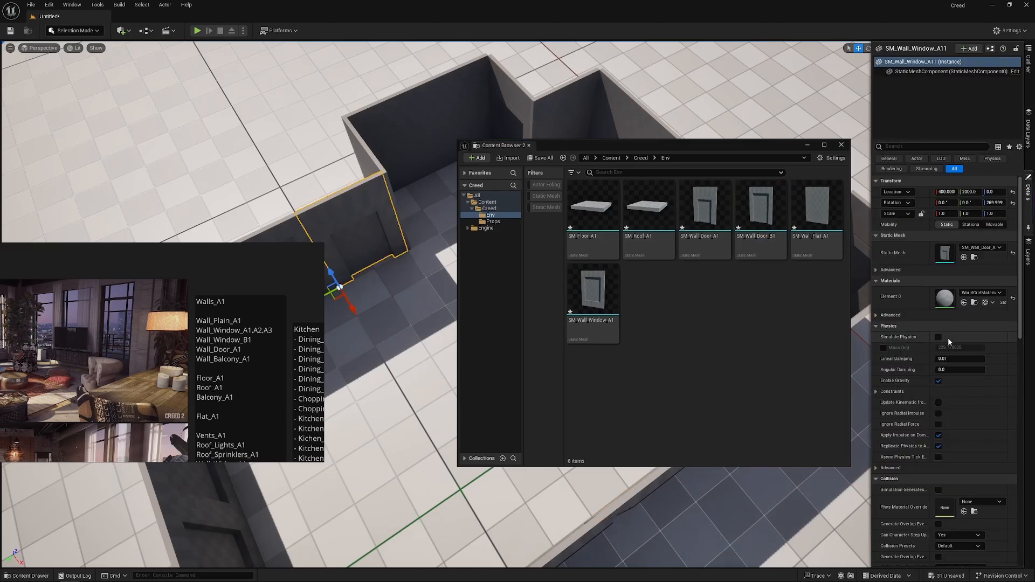
left_click(759, 213)
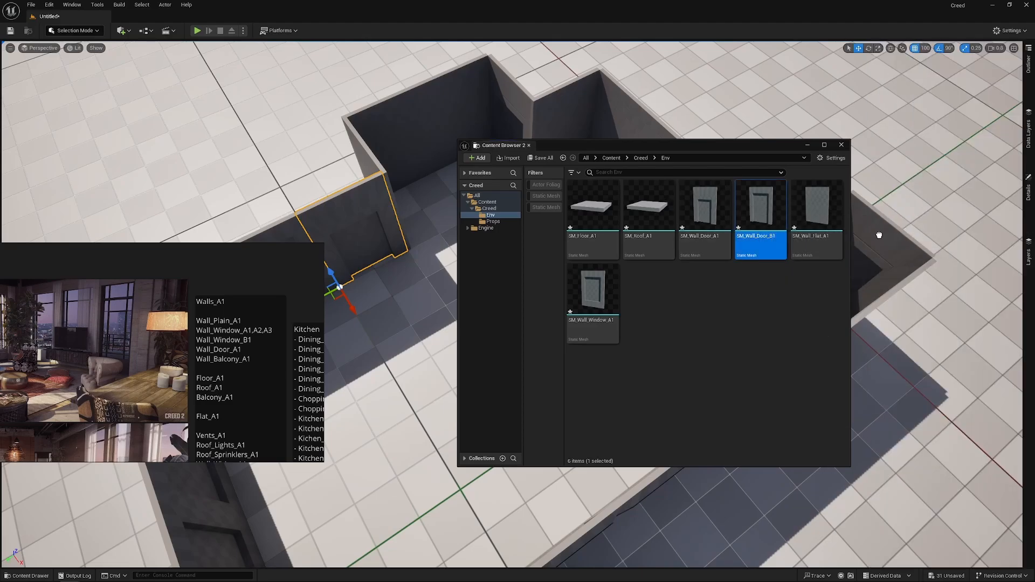
left_click(1028, 182)
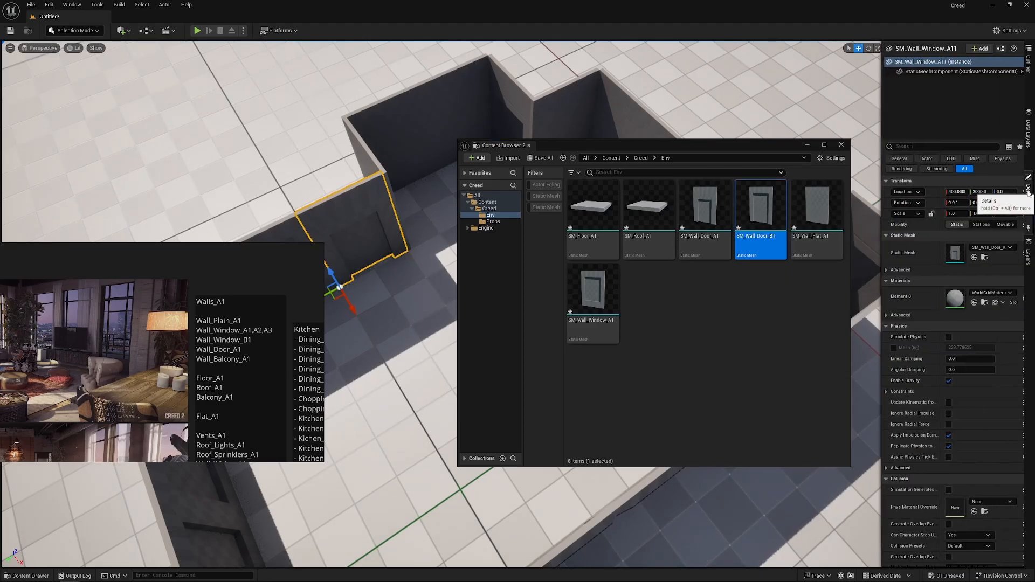
left_click(981, 248)
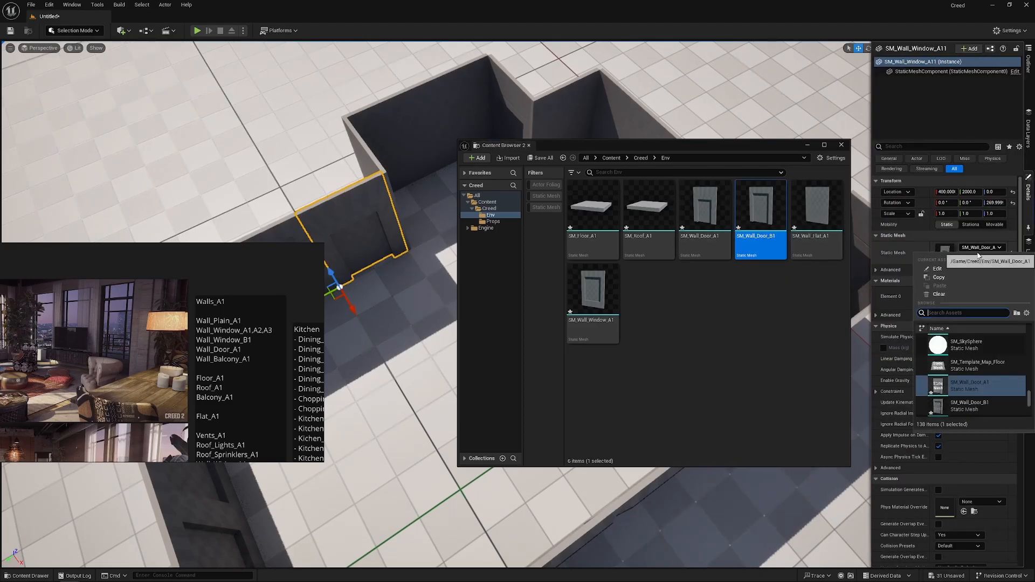
left_click(968, 405)
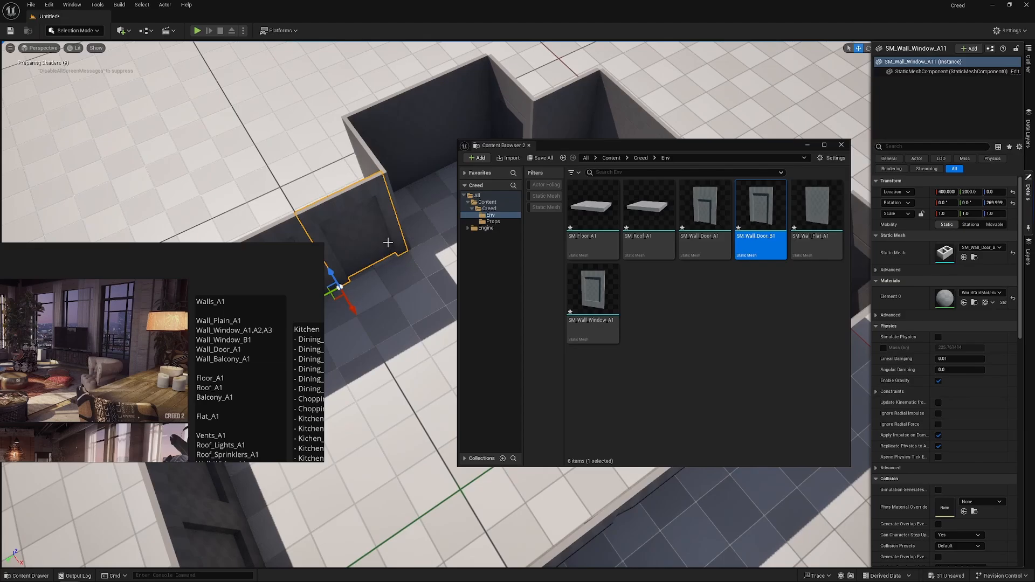
- Check the interior reference board and place an SM_Floor_A1 piece on the ground in the room's corner
right_click_drag(385, 240, 312, 216)
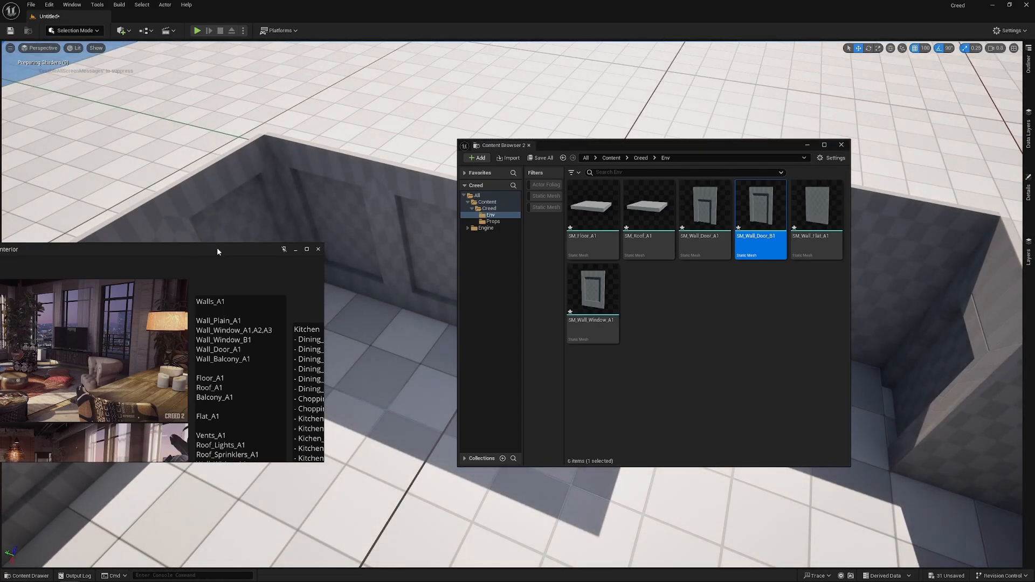
left_click_drag(217, 247, 372, 174)
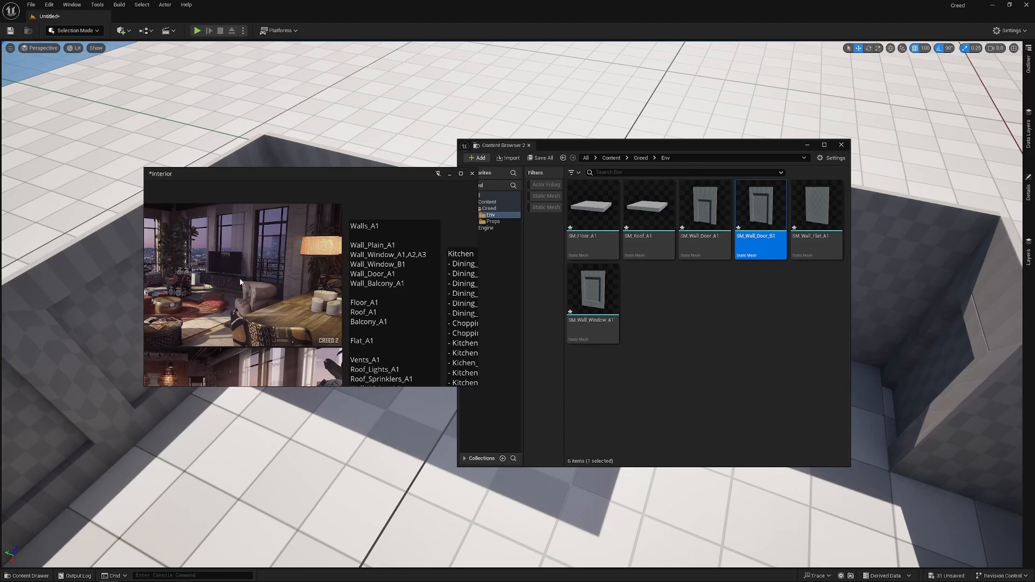
scroll(407, 175, "down", 4)
double_click(403, 173)
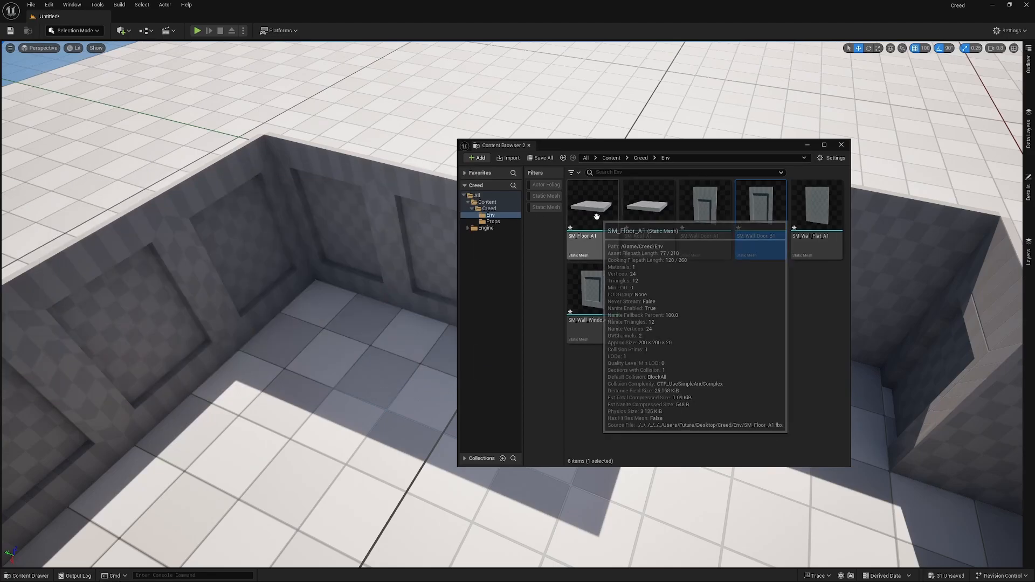
left_click_drag(593, 213, 325, 329)
- Place an SM_Roof_A1 piece in the room and raise it to the top of the walls
right_click_drag(348, 332, 416, 297)
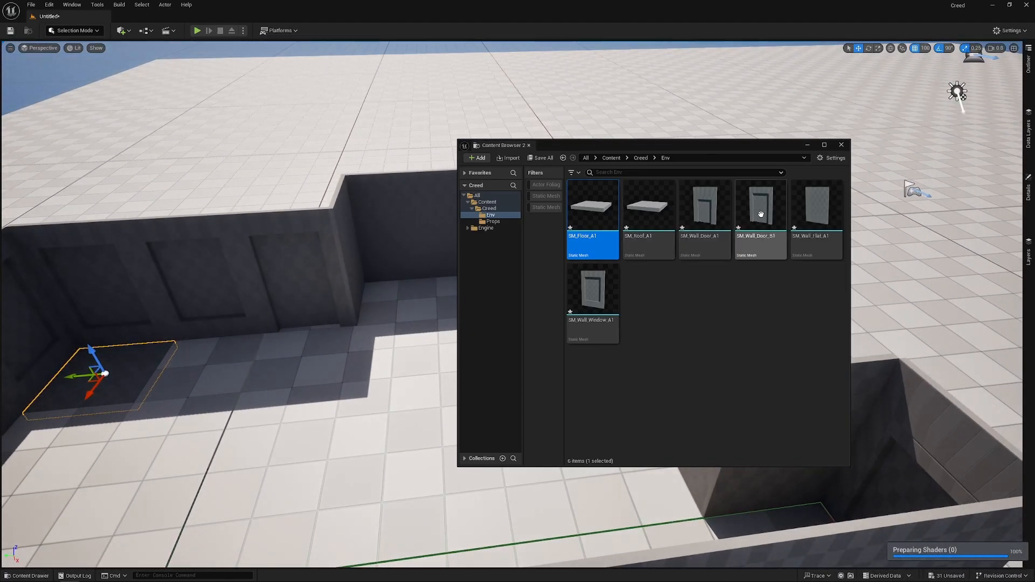
left_click_drag(648, 216, 343, 226)
right_click_drag(343, 226, 260, 167)
left_click(137, 236)
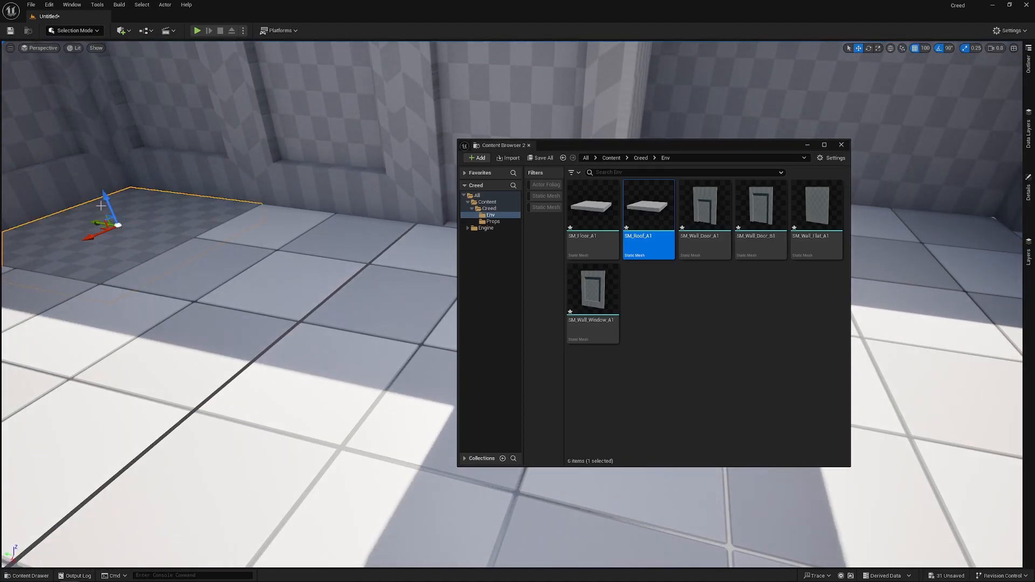
right_click_drag(118, 214, 178, 135)
left_click(461, 110)
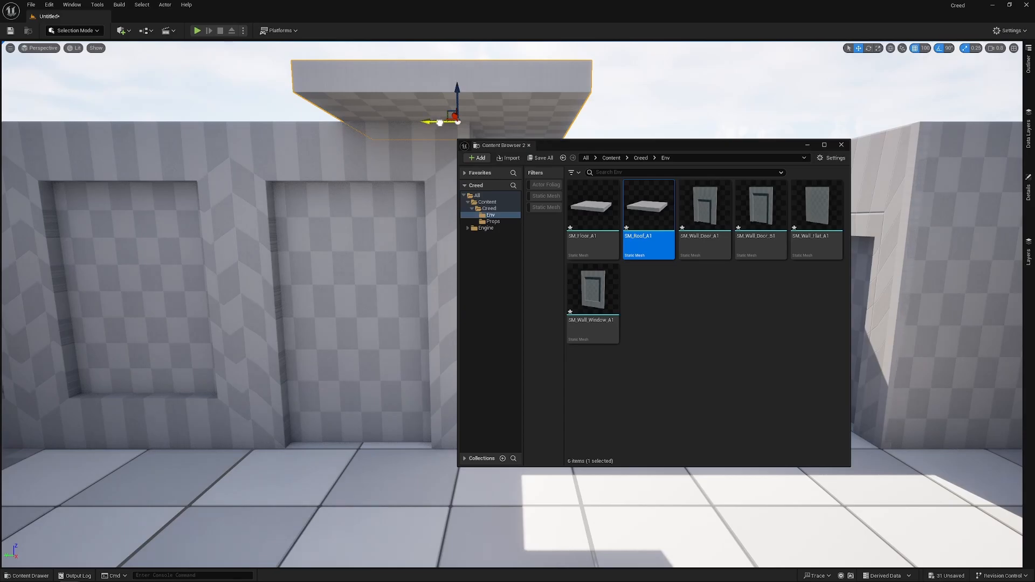
right_click_drag(456, 123, 512, 156)
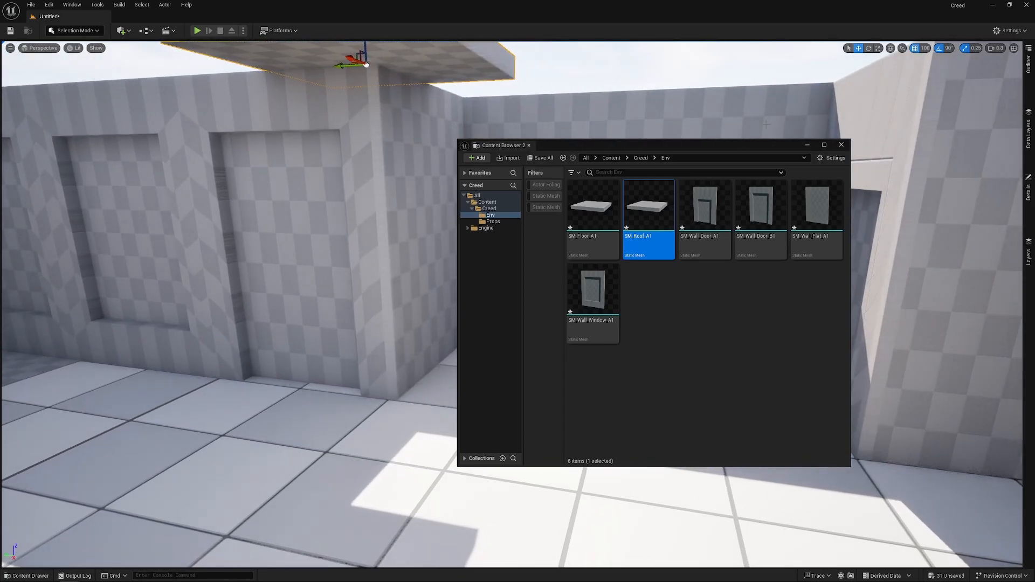
- Clear the asset browser out of the way and move the roof piece along the wall tops into the room's corner
left_click(807, 146)
right_click_drag(551, 197, 501, 186)
left_click_drag(550, 117, 168, 189)
right_click_drag(168, 189, 43, 186)
key("d")
key("a")
right_click_drag(293, 160, 413, 158)
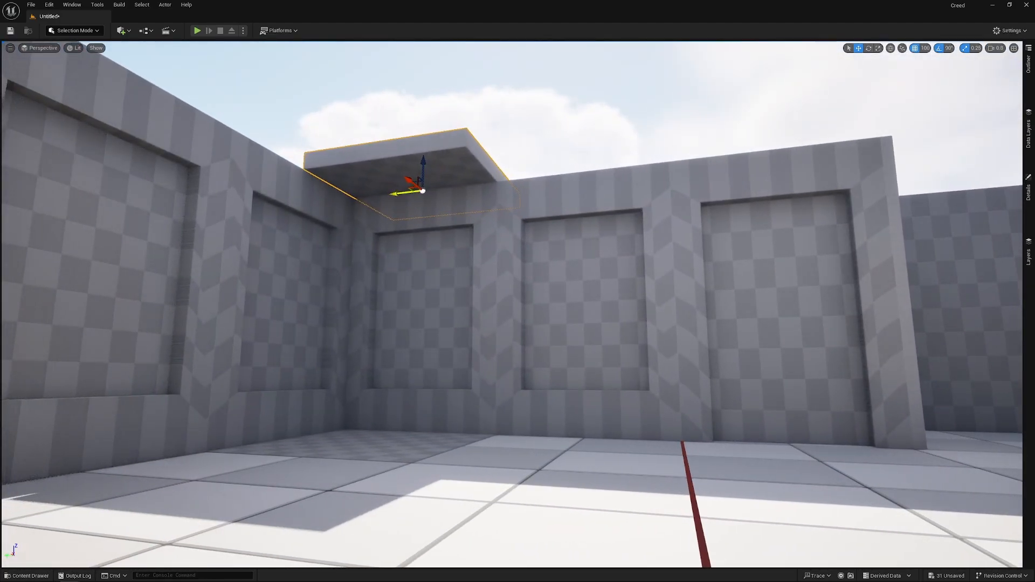
left_click_drag(393, 193, 324, 205)
- Duplicate the corner roof piece twice along the back wall to form a row of three
key("d")
right_click_drag(362, 215, 248, 215)
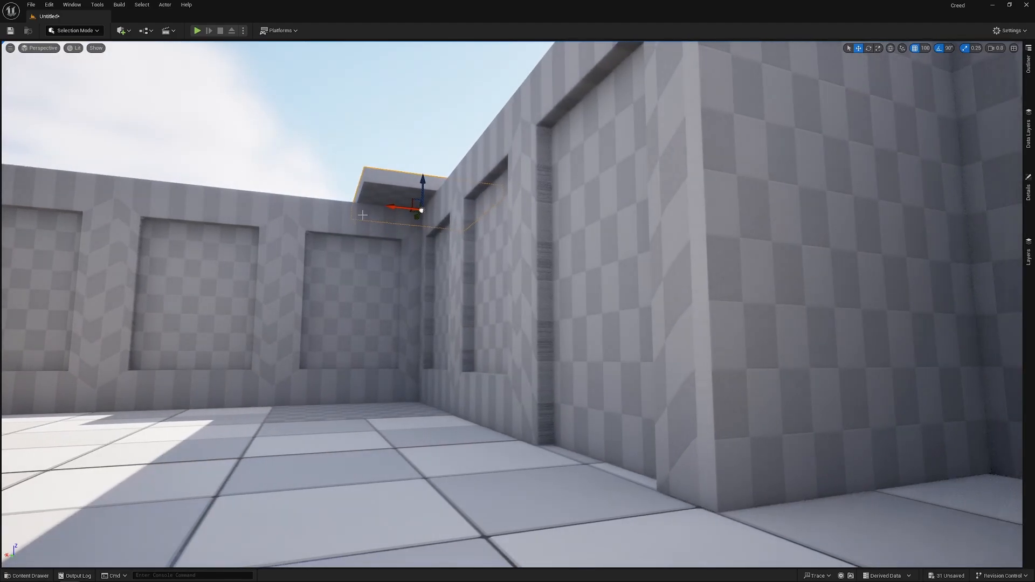
left_click_drag(393, 207, 257, 210, "alt")
right_click_drag(256, 210, 215, 215)
left_click_drag(377, 191, 270, 188, "alt")
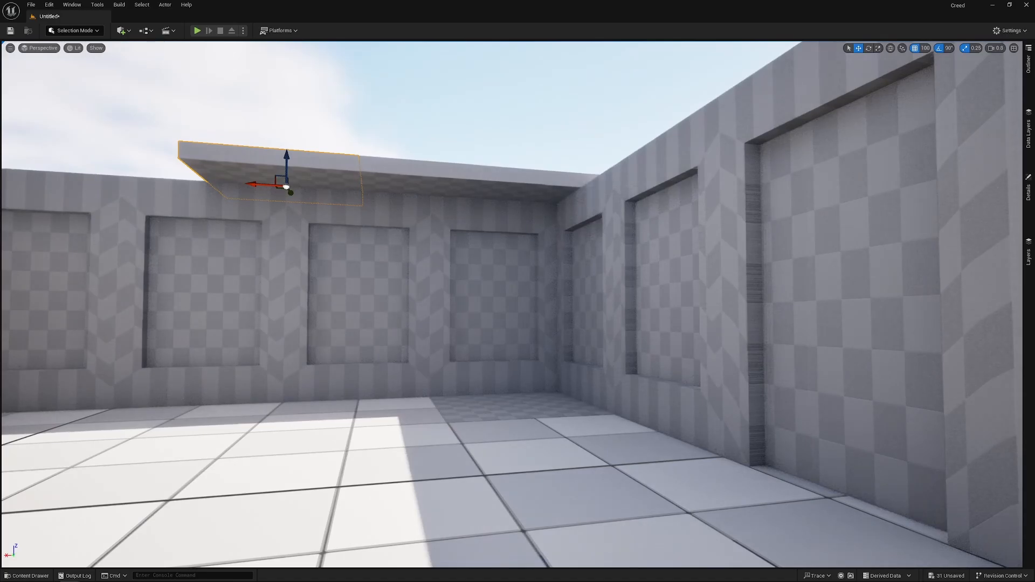
- Shift the three roof pieces flush with the walls and duplicate the end piece to complete the row to the opposite wall
right_click_drag(702, 189, 605, 189)
right_click_drag(790, 262, 965, 299)
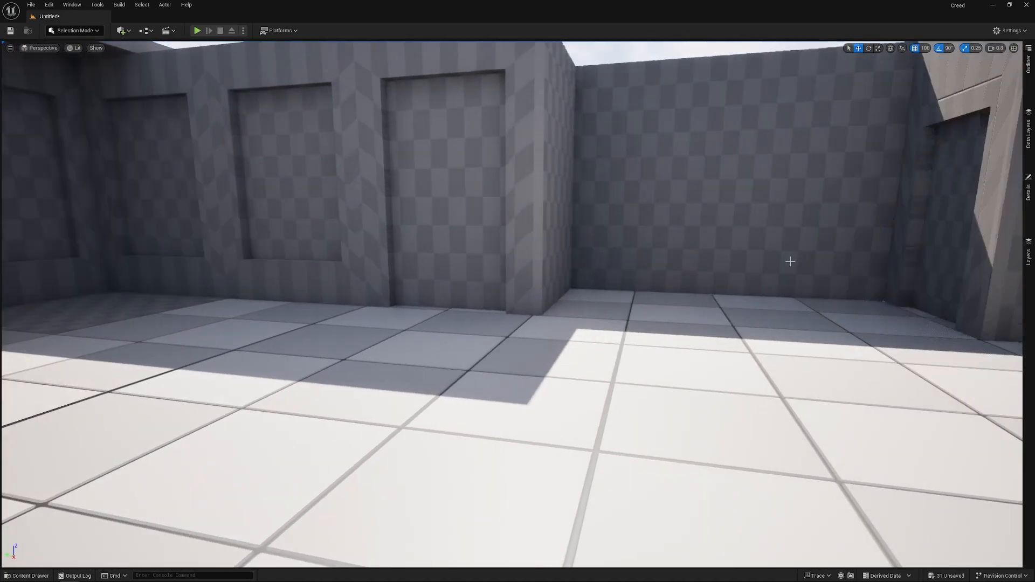
right_click_drag(689, 255, 522, 305)
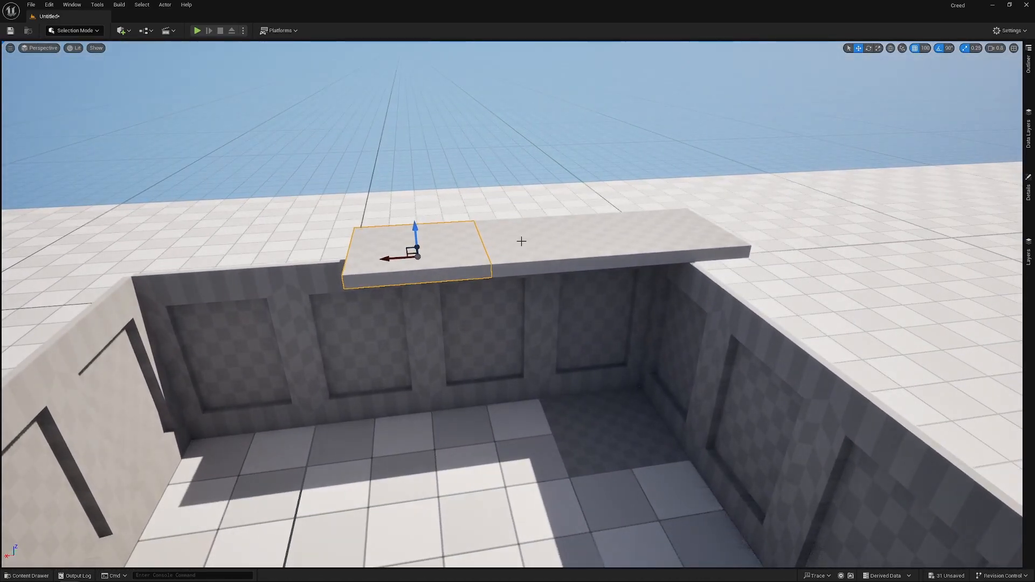
left_click(521, 240, "shift")
left_click(619, 225, "shift")
left_click_drag(631, 243, 600, 247)
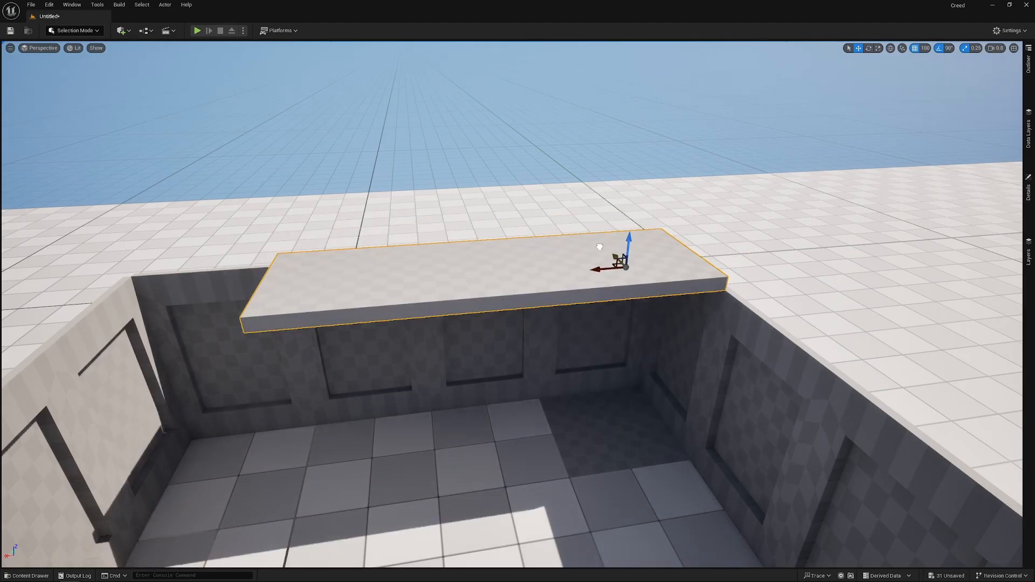
left_click(310, 295)
left_click_drag(299, 294, 158, 297)
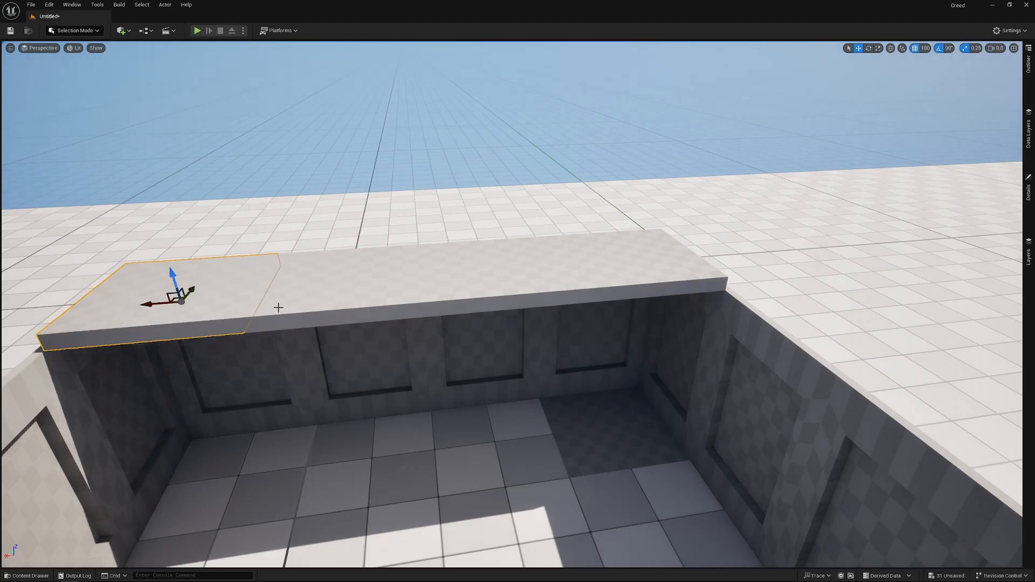
- Try shifting the end roof piece outward past the wall edge, and move it back in line with the row
key("a")
right_click_drag(279, 308, 266, 312)
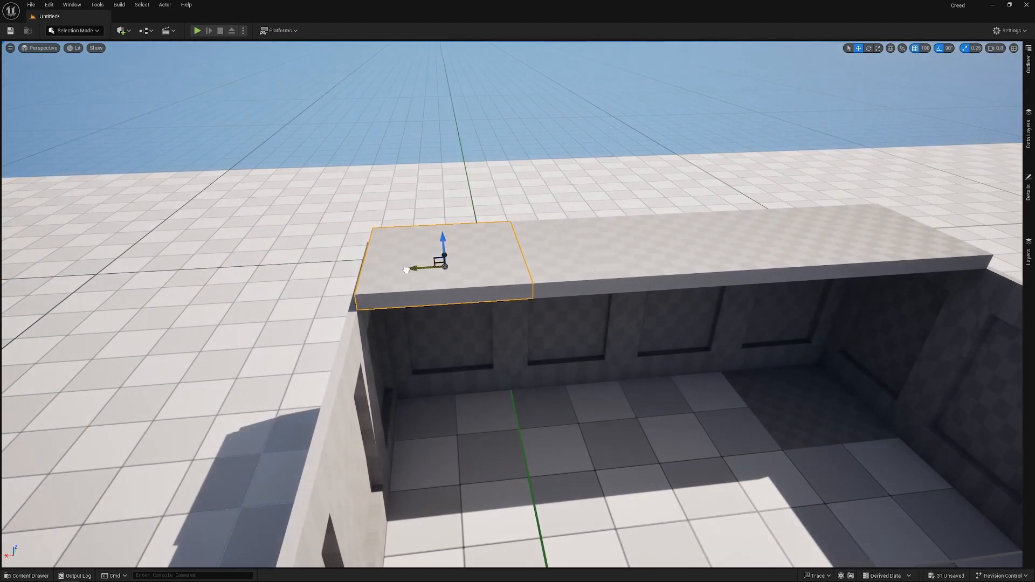
left_click_drag(406, 270, 351, 271)
right_click_drag(852, 246, 854, 250)
key("d")
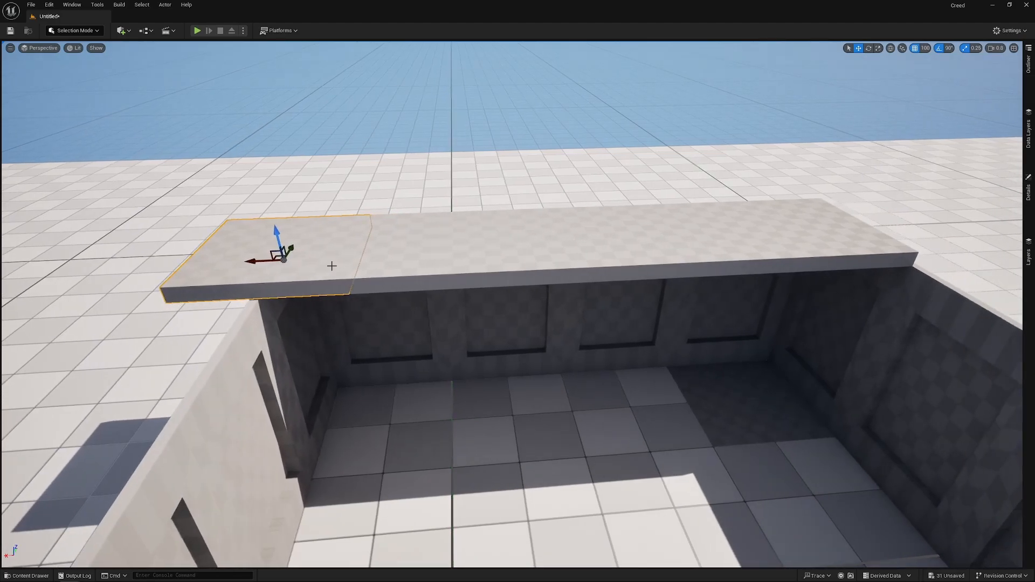
left_click(378, 249)
left_click(290, 264)
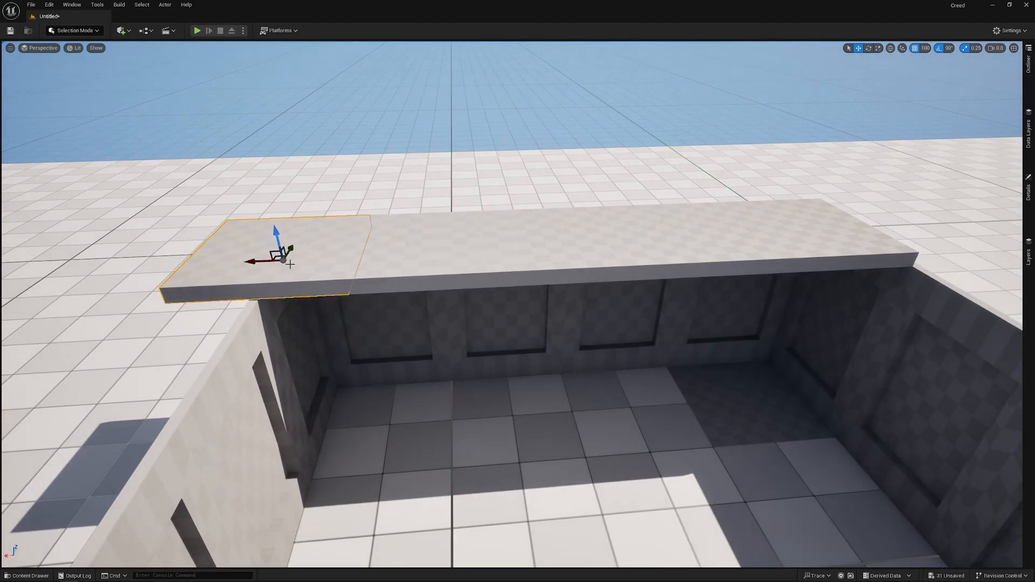
left_click_drag(302, 261, 327, 257)
- Select the whole row of roof pieces and duplicate it side by side across the main room
left_click(534, 254, "ctrl")
left_click(625, 237, "ctrl")
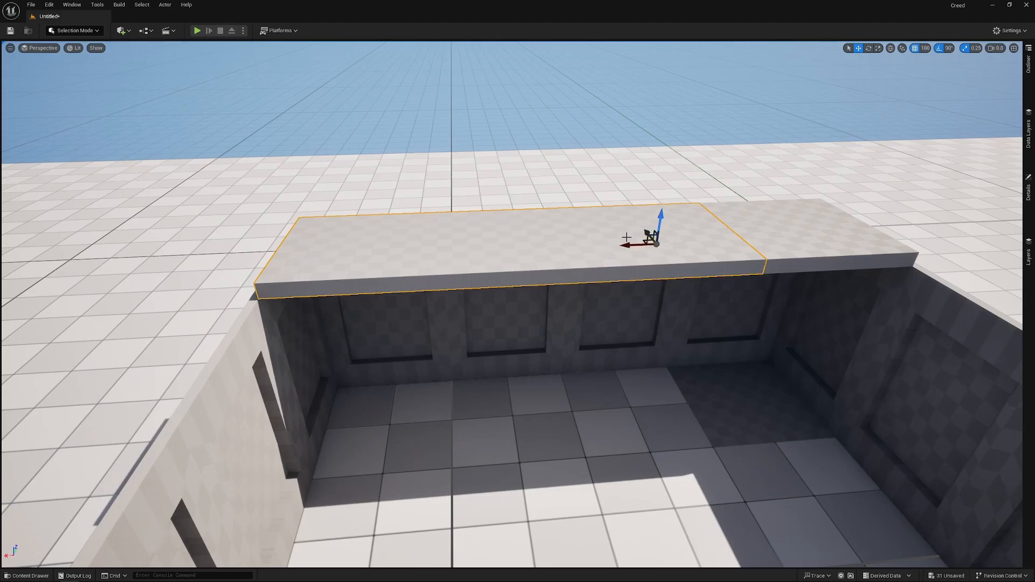
left_click(786, 233, "ctrl")
right_click_drag(785, 233, 537, 274)
left_click_drag(467, 257, 533, 257)
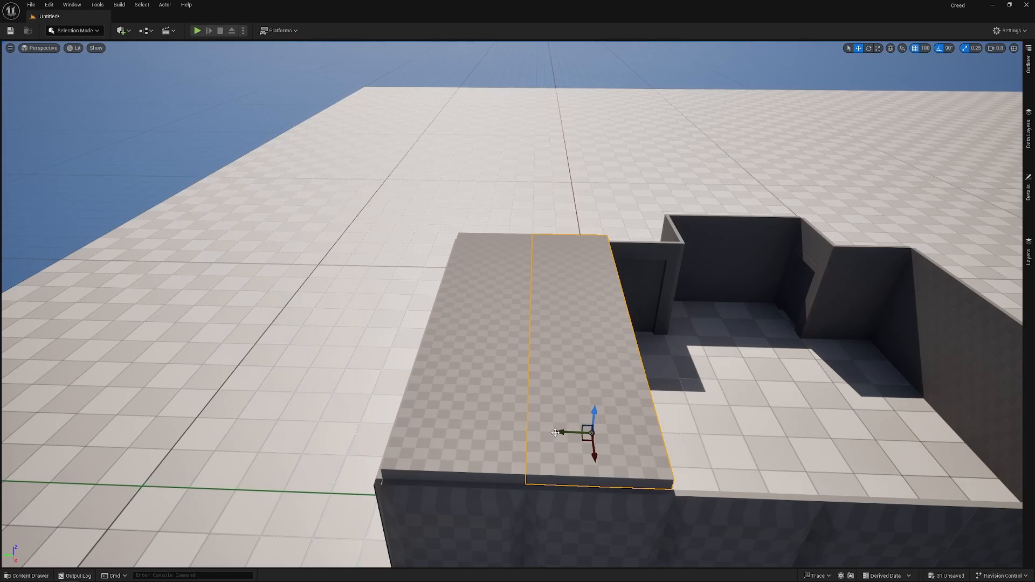
left_click_drag(562, 431, 677, 424, "alt")
right_click_drag(677, 423, 755, 464)
right_click_drag(468, 332, 473, 332)
left_click_drag(462, 323, 771, 334, "alt")
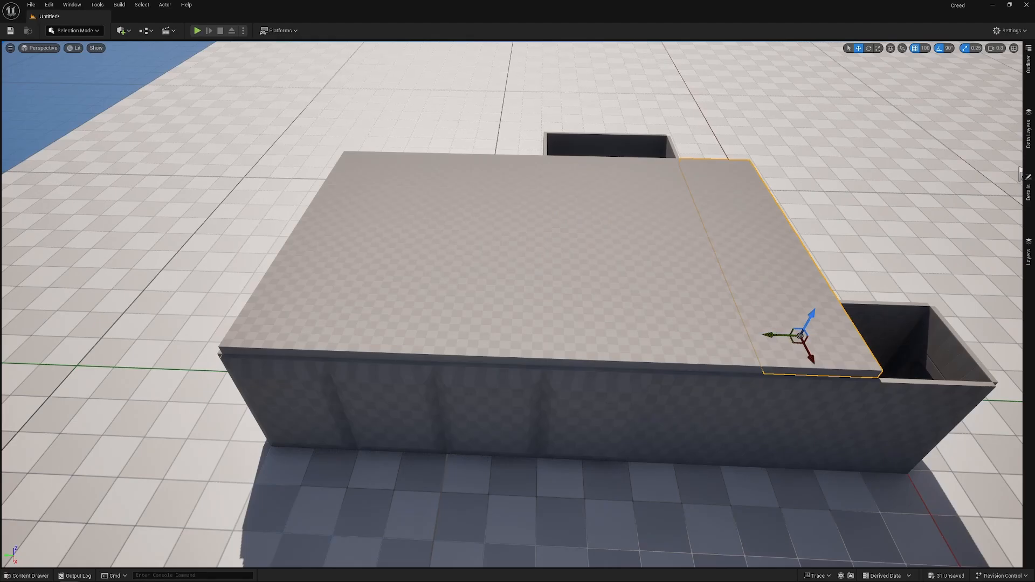
- Duplicate the corner roof piece outward over the adjoining small alcove
key("d")
right_click_drag(670, 324, 641, 331)
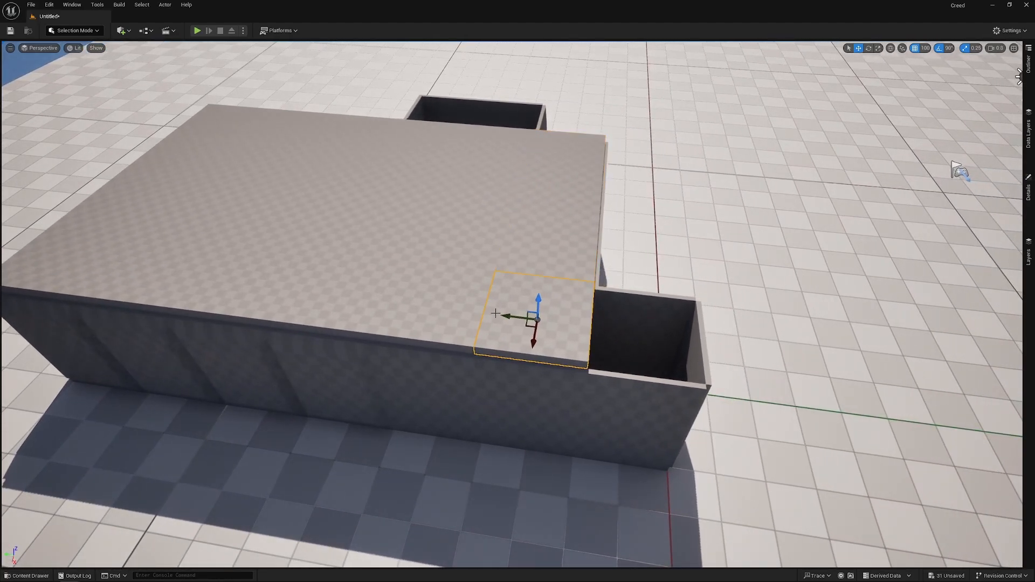
left_click_drag(508, 317, 636, 318)
- Duplicate the adjoining edge roof piece outward to cover the remaining open alcove, and go inside the room
key("d")
right_click_drag(536, 220, 522, 214)
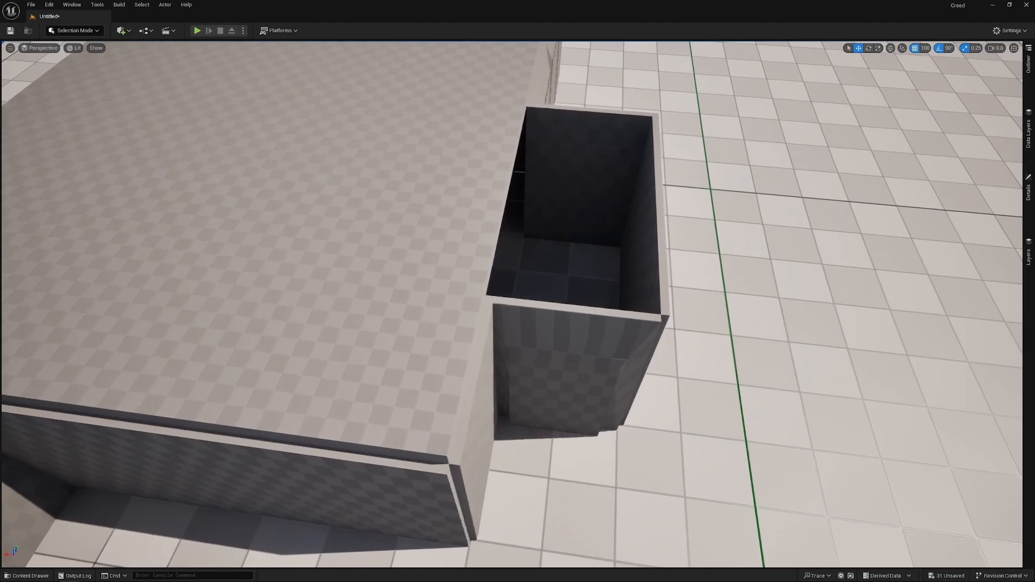
left_click(437, 191, "ctrl")
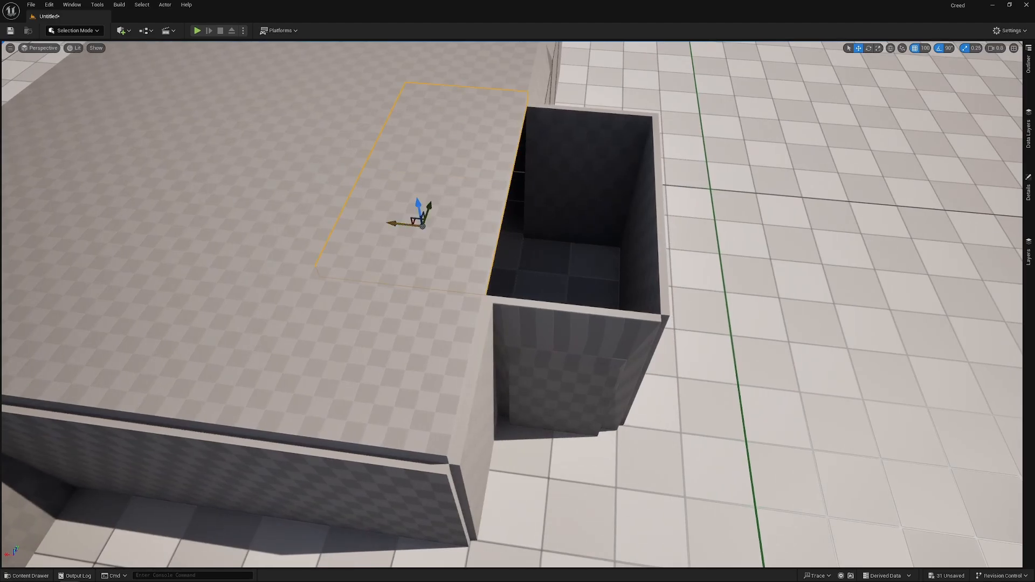
left_click_drag(397, 222, 533, 217, "alt")
key("a")
right_click_drag(533, 216, 529, 251)
key("w")
key("w")
key("a")
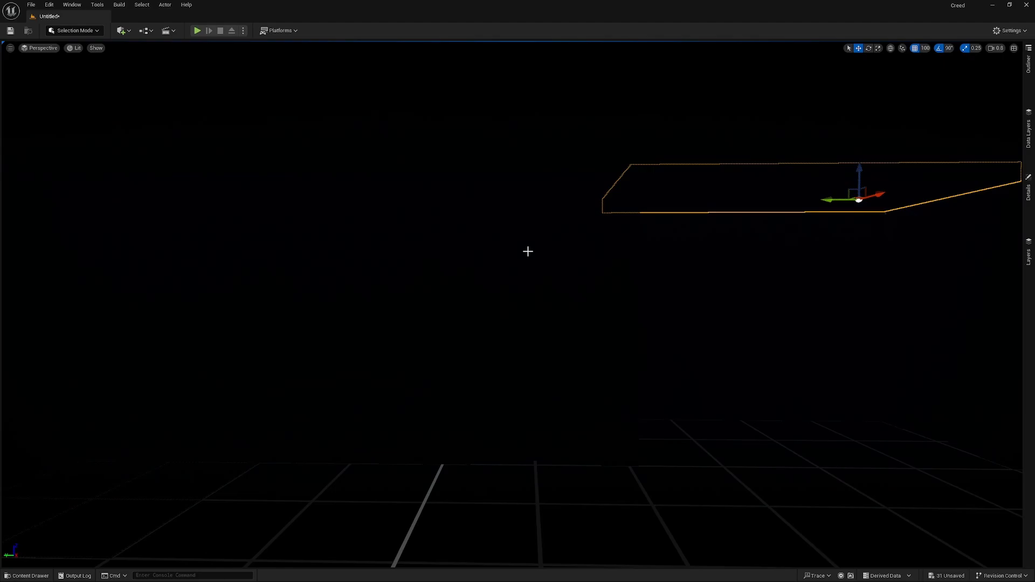
- Switch to Blender and subdivide the central pane face of the window wall twice into a four-by-four grid
key("alt+Tab")
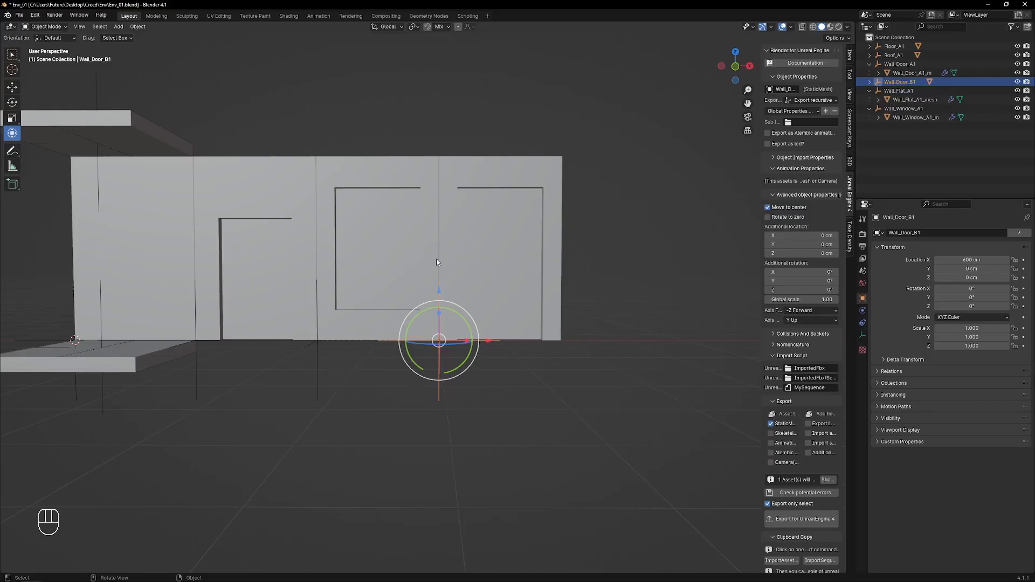
middle_click_drag(437, 263, 429, 275)
key("Tab")
left_click(355, 254)
key("Tab")
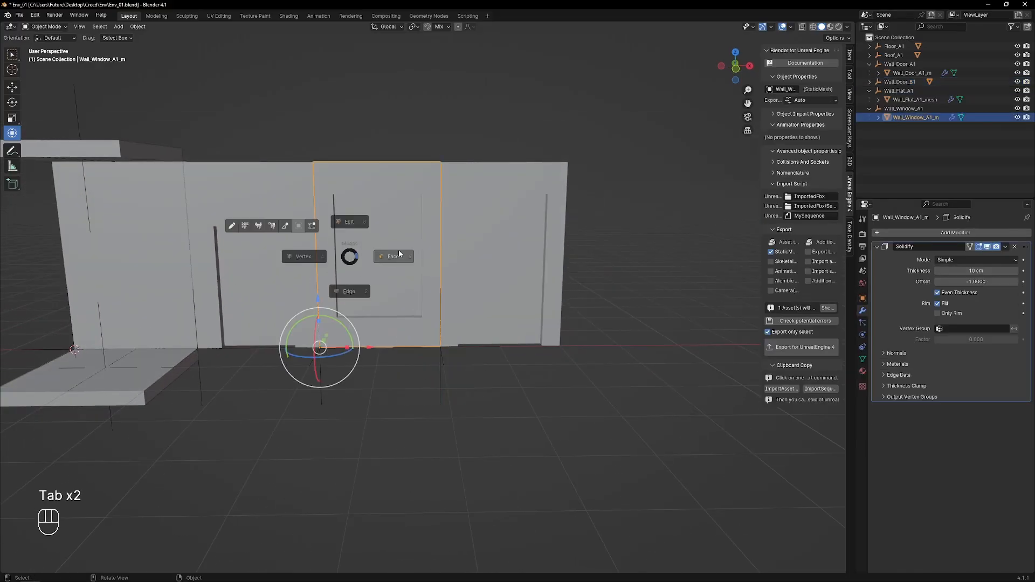
left_click(398, 254)
scroll(372, 239, "up", 3)
middle_click_drag(350, 255, 356, 240)
scroll(356, 240, "up", 3)
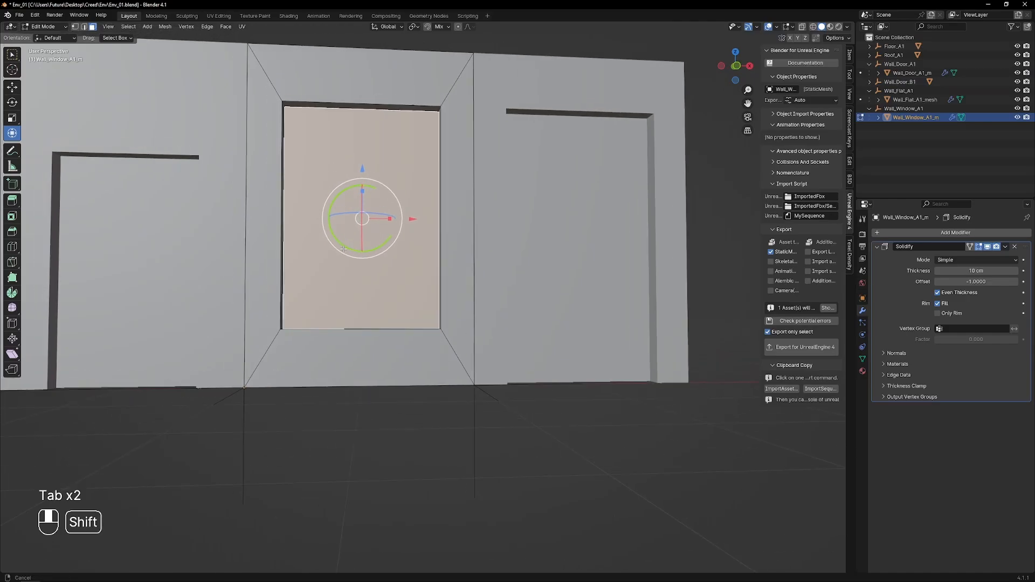
right_click(345, 213)
left_click(319, 224)
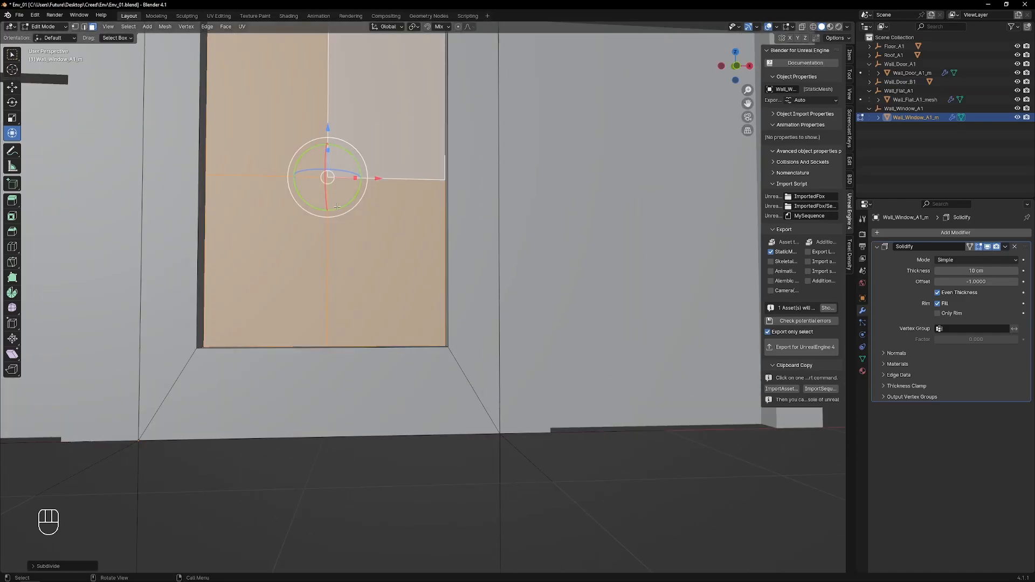
right_click(338, 203)
left_click(338, 203)
- Inset the subdivided pane faces individually by about 2.5 cm to form the window bars
middle_click_drag(305, 207, 319, 300, "shift")
key("i")
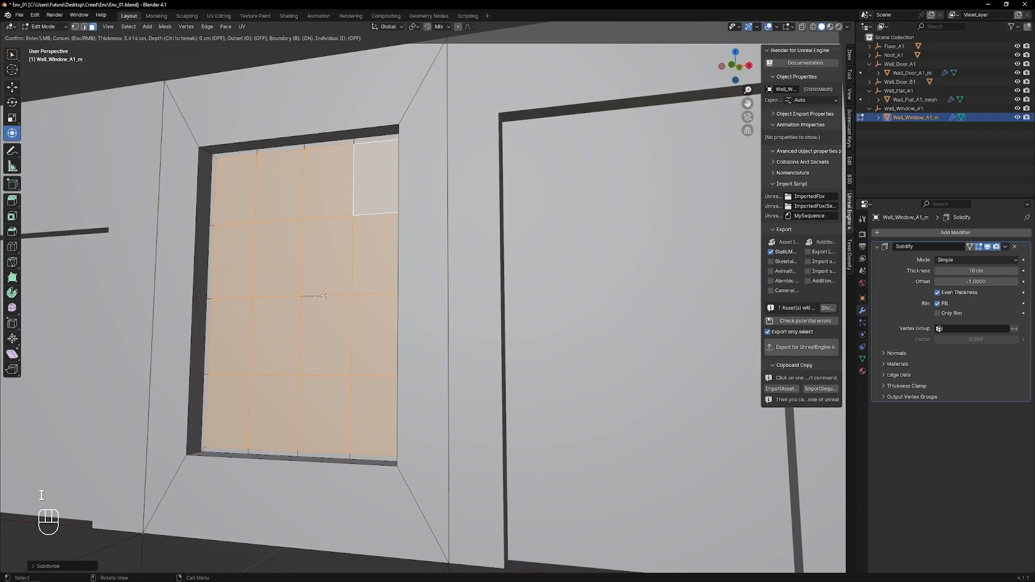
left_click(325, 296)
left_click(43, 566)
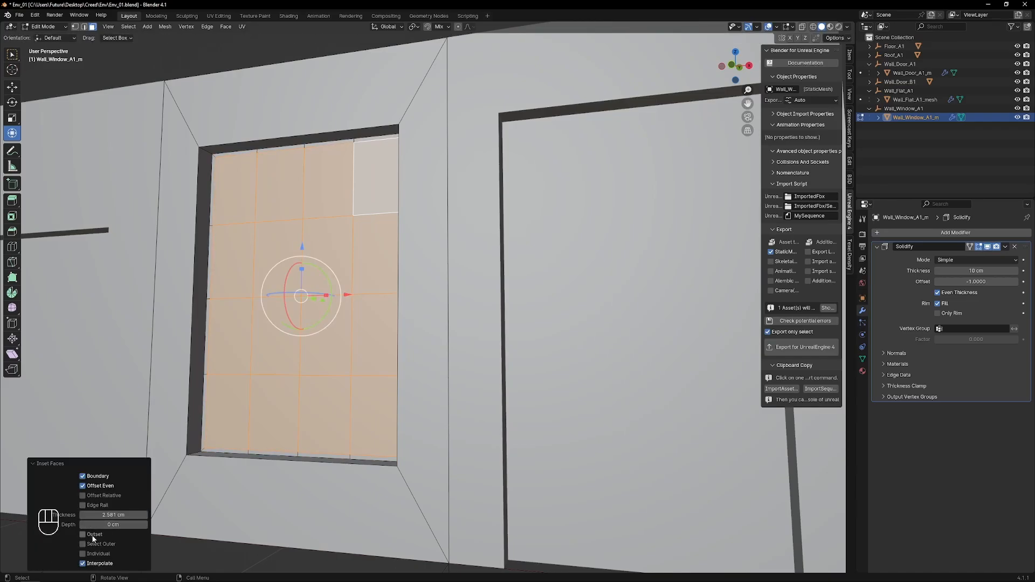
left_click(98, 555)
middle_click_drag(324, 253, 355, 251)
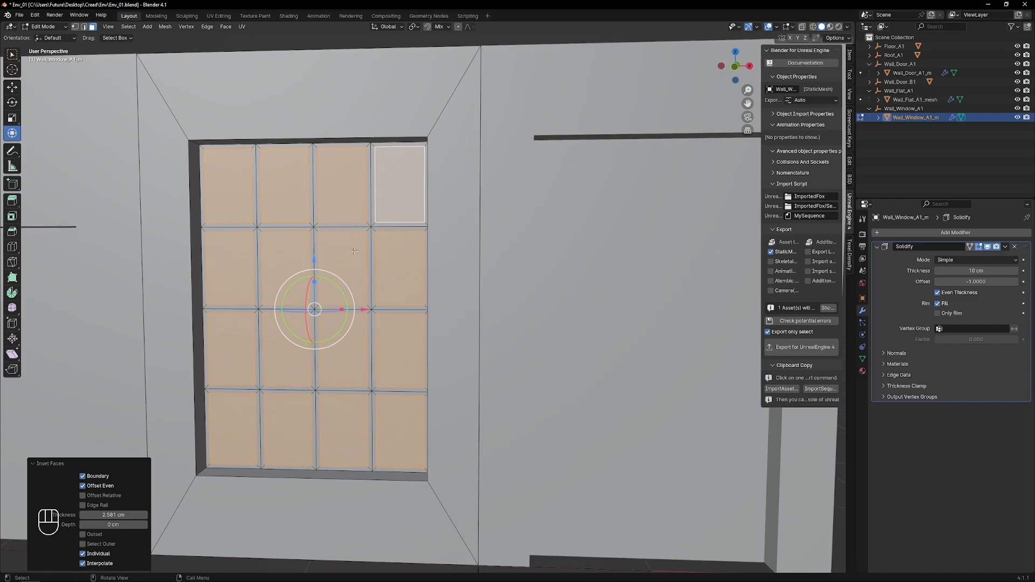
- Delete the inset pane faces to open the window grid, and leave mesh editing
key("x")
left_click(317, 257)
key("Tab")
scroll(302, 294, "down", 4)
middle_click_drag(301, 294, 303, 319)
- Select the Wall_Window_A1 parent object and export it for Unreal Engine
left_click(901, 108)
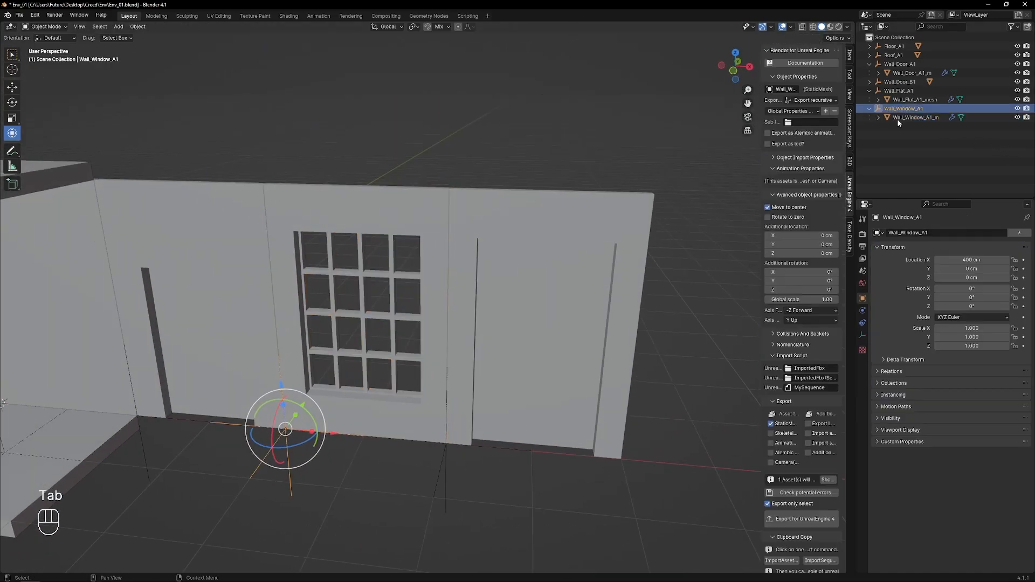
left_click(778, 193)
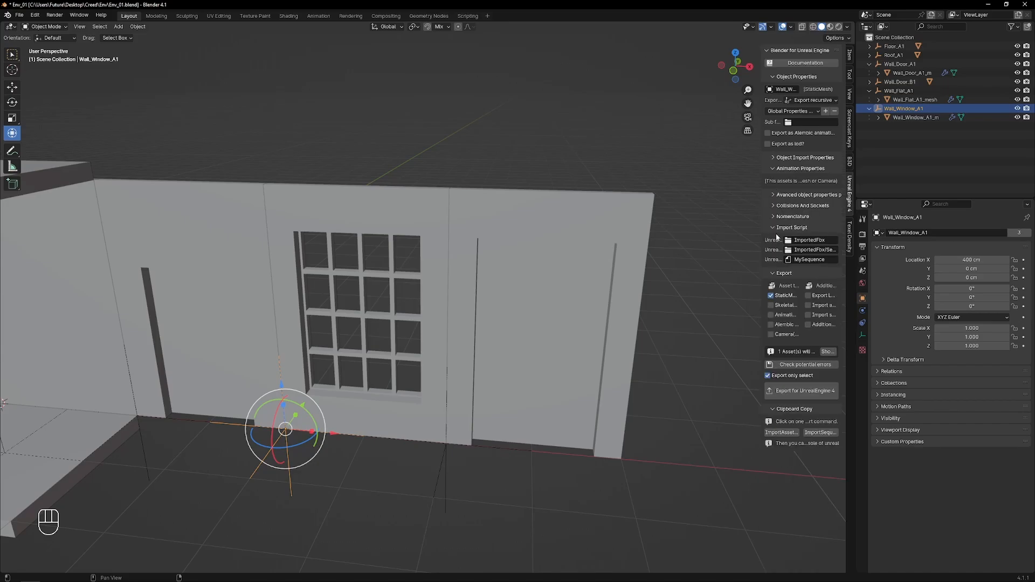
left_click(803, 391)
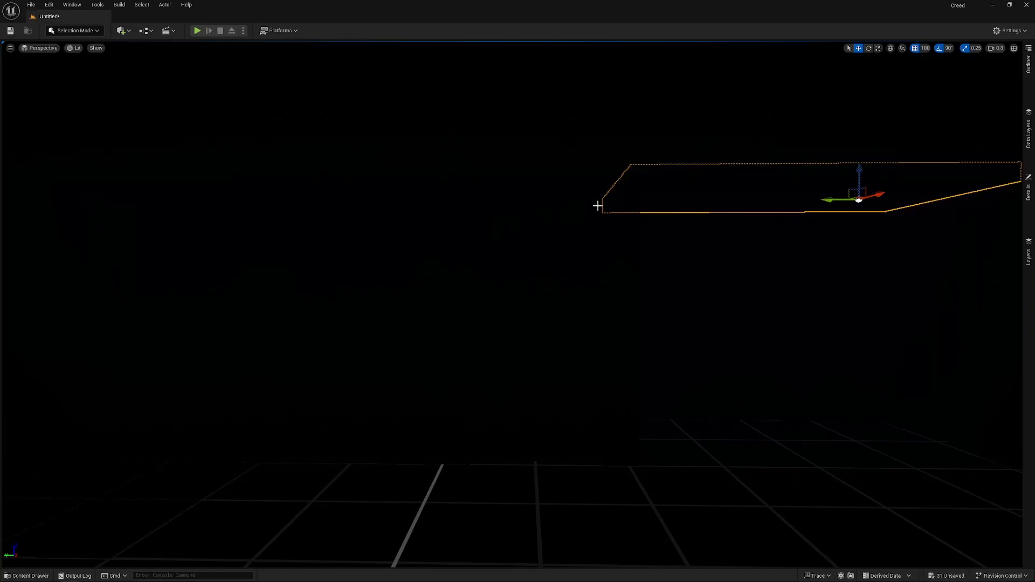
- Switch to Unreal Engine and reimport the SM_Wall_Window_A1 mesh from the Env folder
key("alt+Tab")
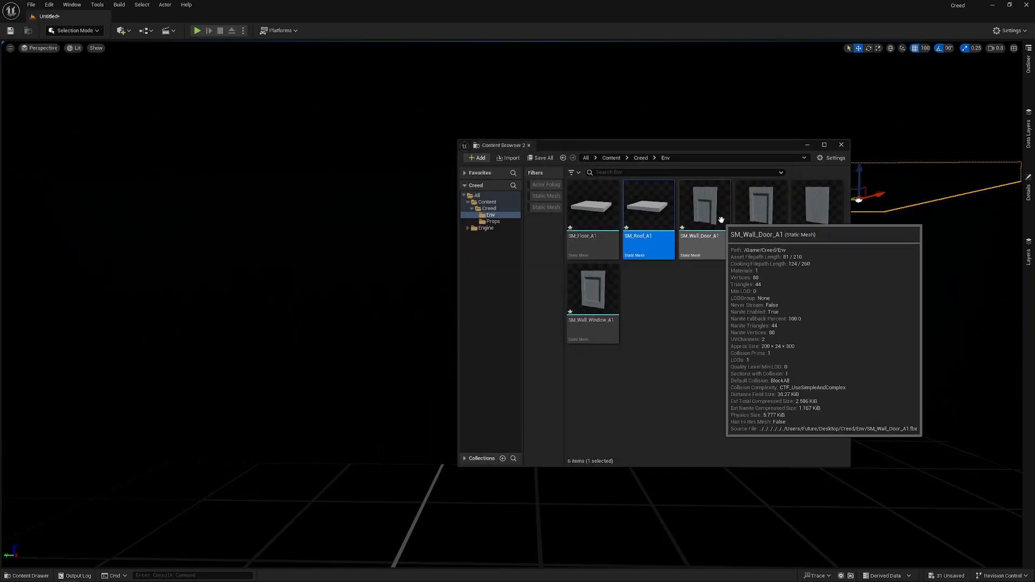
left_click(754, 209)
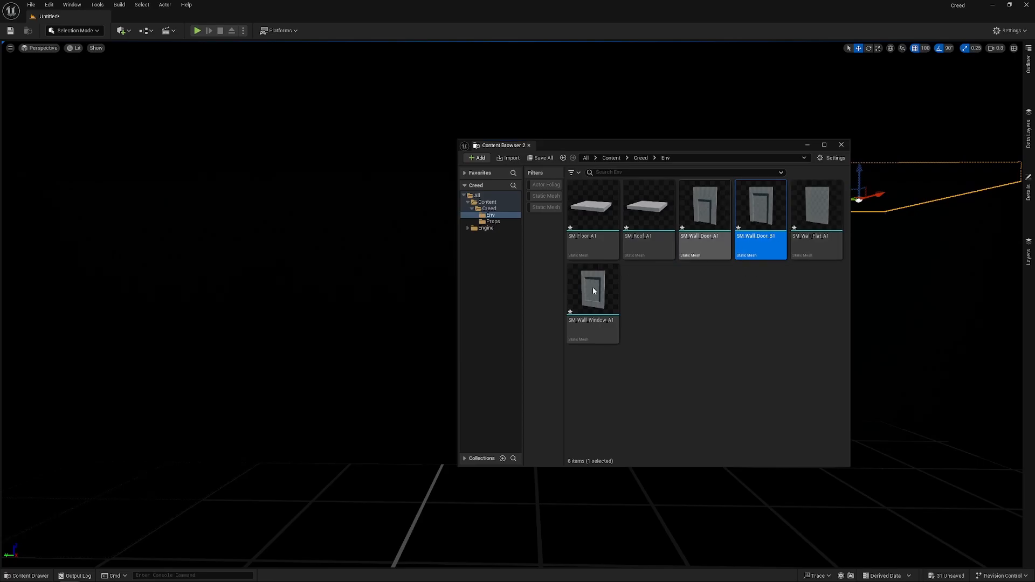
right_click(579, 297)
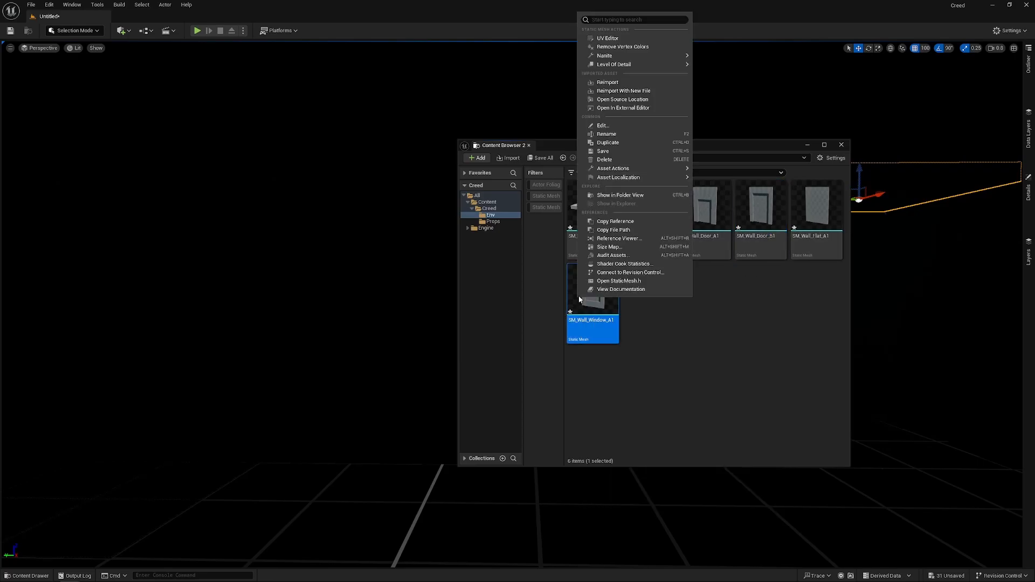
left_click(615, 82)
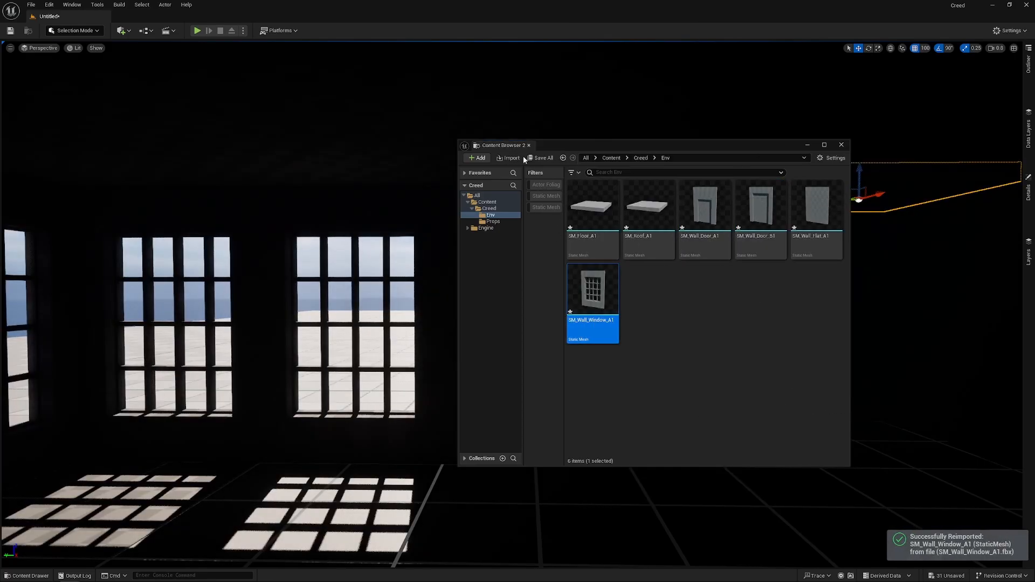
- Save all assets, create a Maps folder inside Creed, name the level Creed_A1, and put the content browser away
left_click(540, 158)
left_click(583, 386)
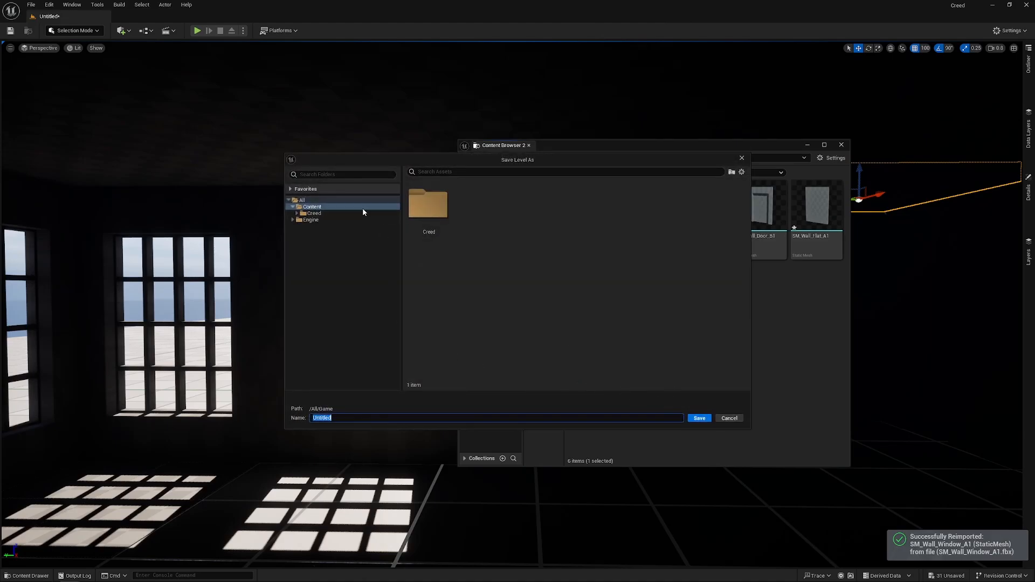
left_click(299, 214)
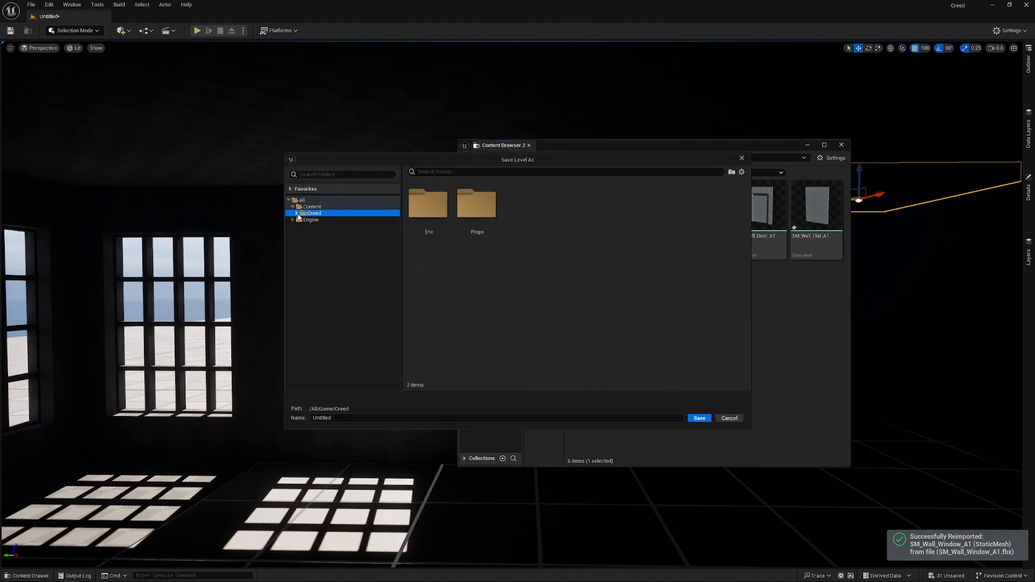
right_click(535, 286)
left_click(567, 305)
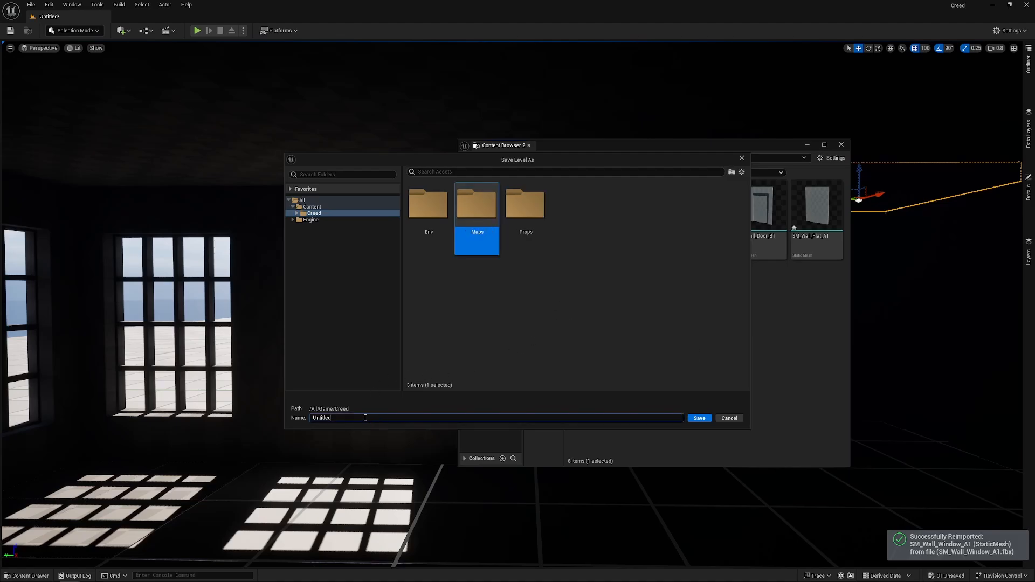
key("Caps_Lock")
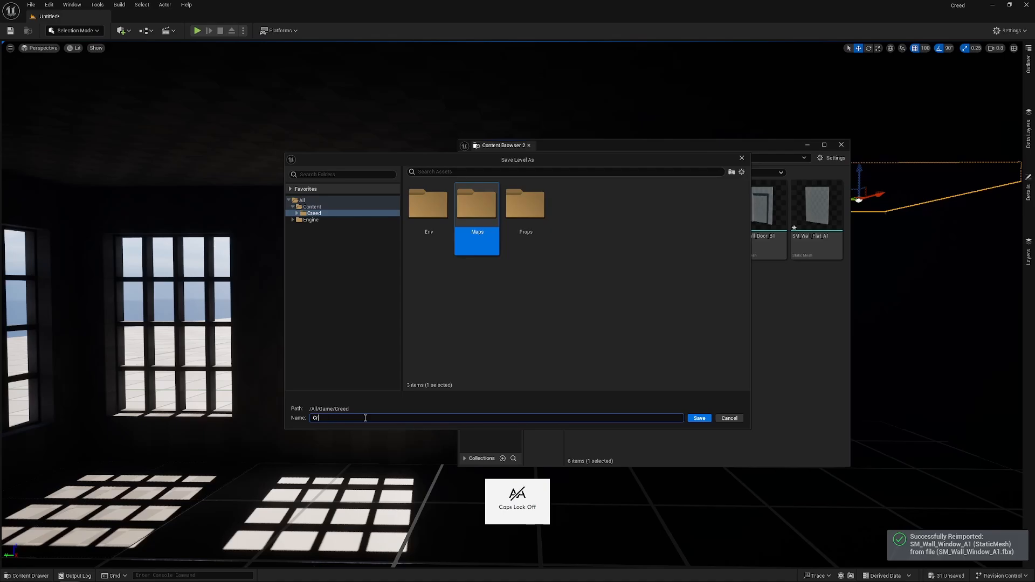
type("eed_A1")
key("Return")
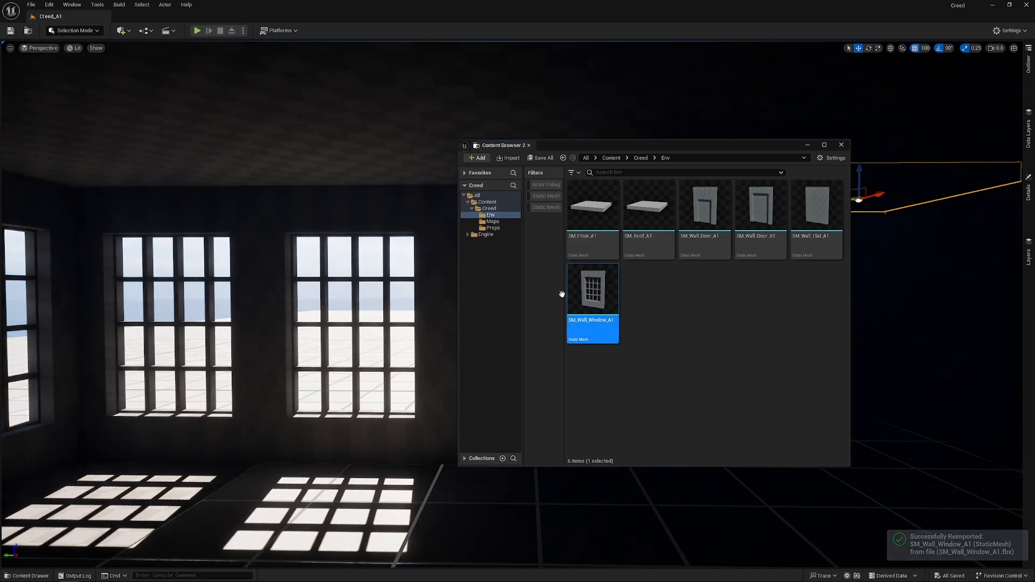
left_click(803, 145)
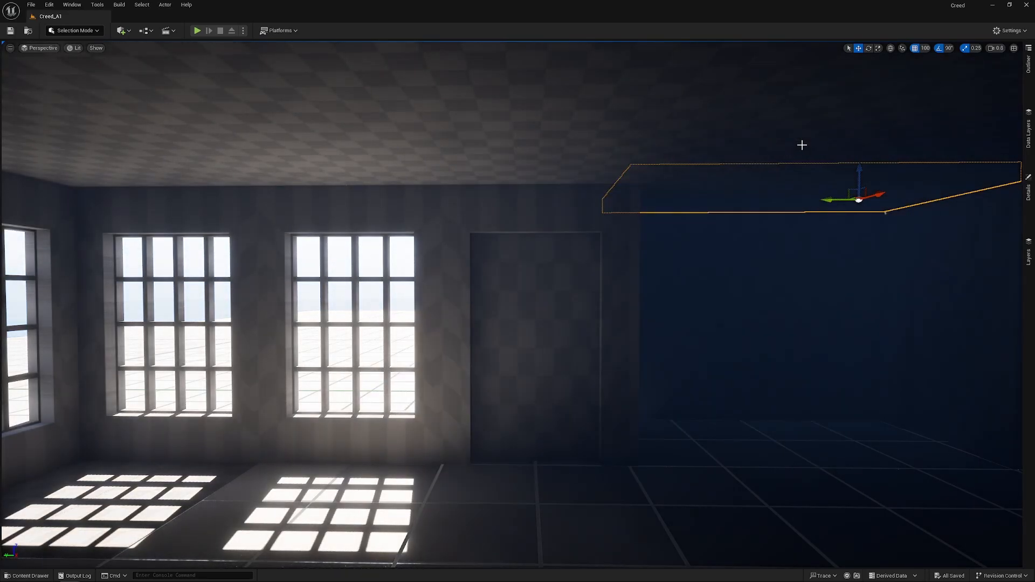
- Select the large default ground plane outside the building and delete it
right_click_drag(802, 146, 377, 183)
key("s")
key("w")
key("s")
key("s")
key("s")
right_click_drag(841, 226, 923, 296)
left_click(850, 298)
right_click_drag(849, 297, 835, 269)
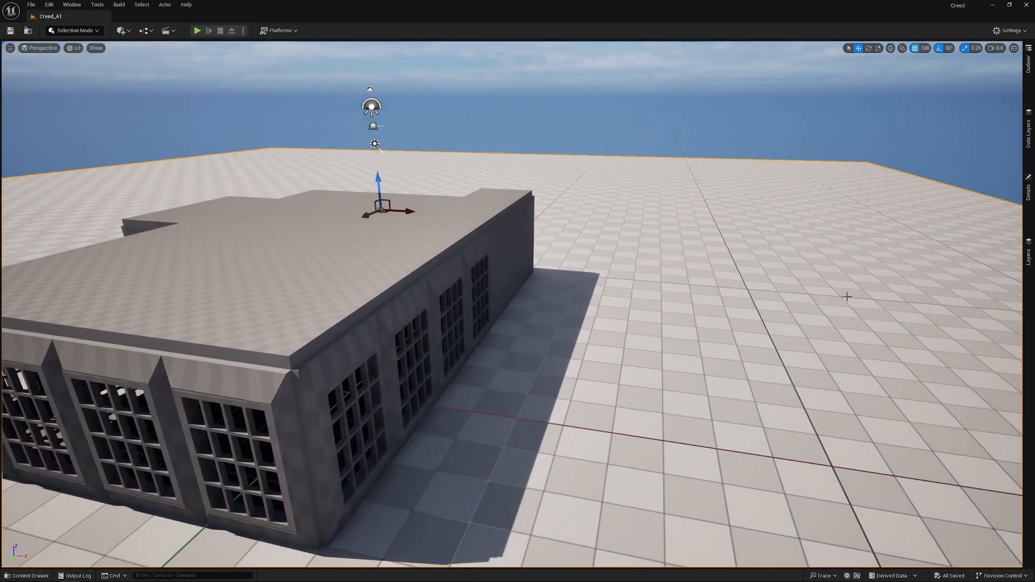
key("Delete")
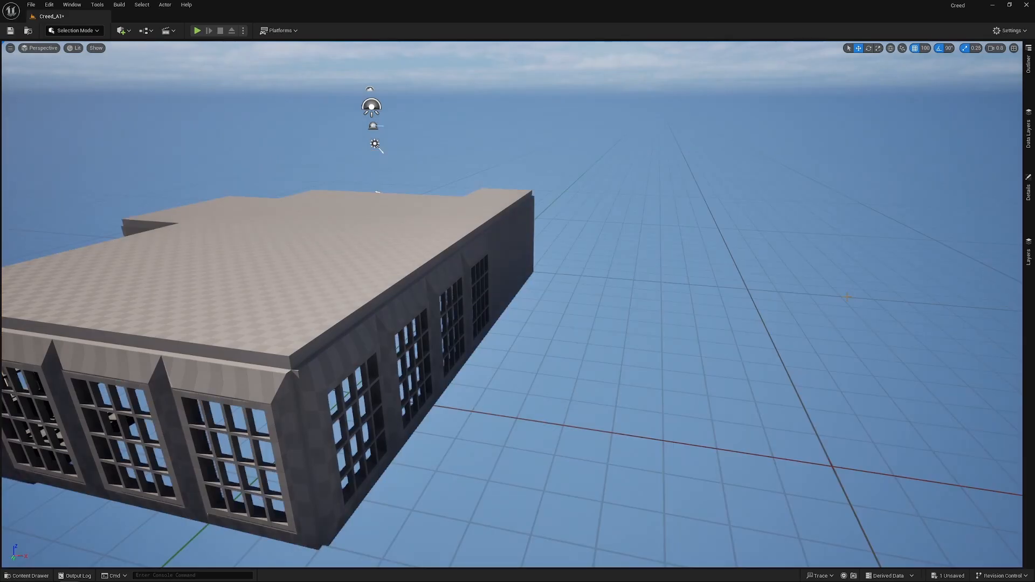
- Try duplicating the corner floor piece sideways inside the room, and delete the copy
right_click_drag(420, 417, 435, 316)
key("w")
left_click(406, 280)
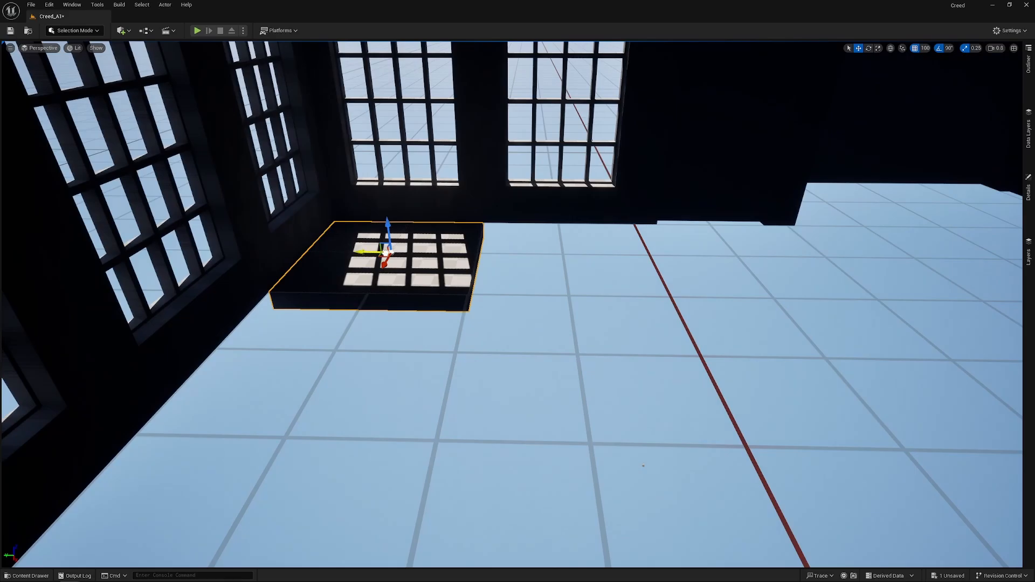
left_click_drag(386, 252, 498, 246, "alt")
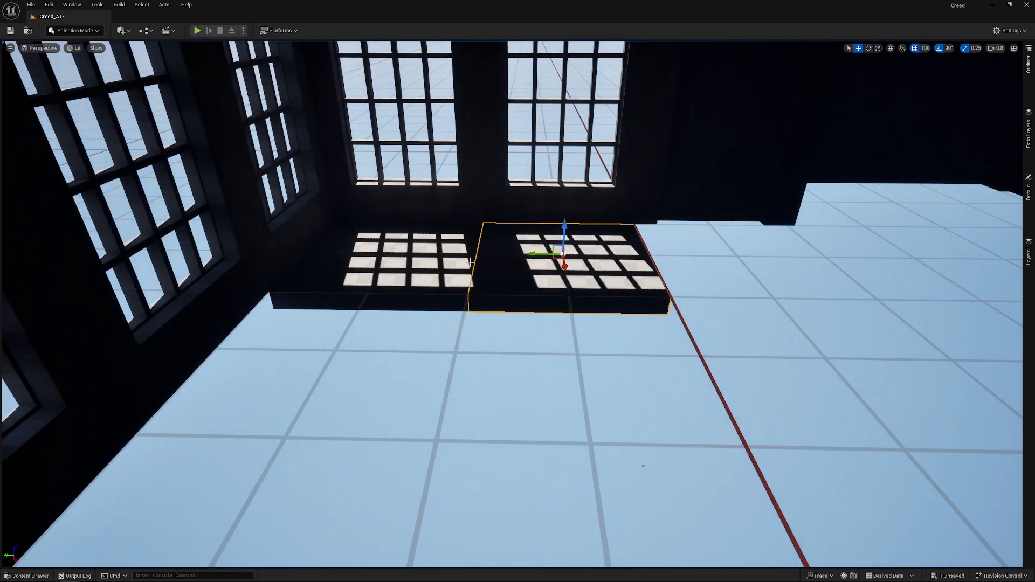
right_click_drag(457, 264, 411, 278)
key("d")
key("Delete")
- Select the corner floor piece and duplicate it repeatedly along the four-window wall to form a full row
left_click(368, 188)
right_click_drag(368, 188, 252, 161)
key("s")
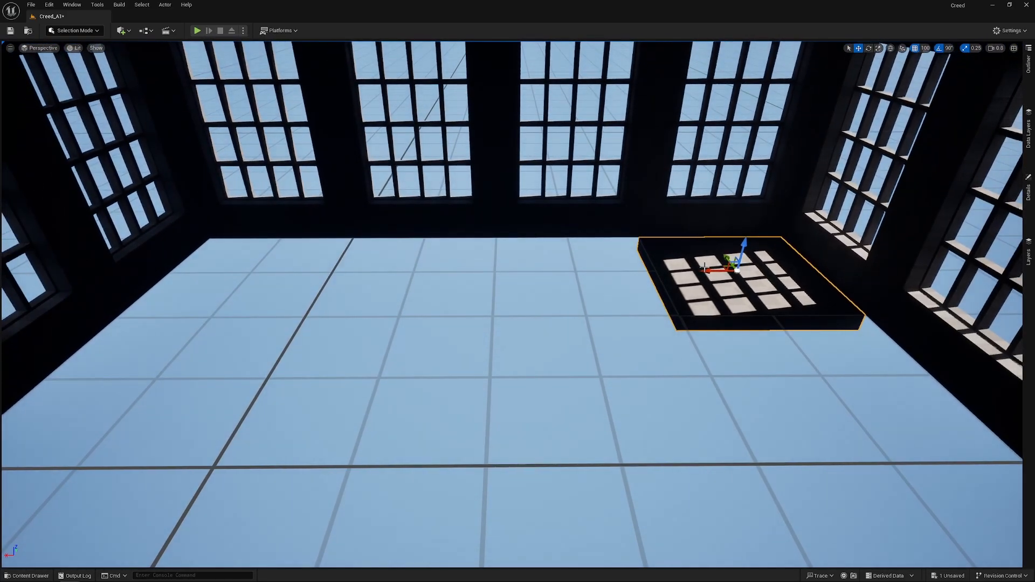
left_click_drag(700, 271, 266, 268, "alt")
- Select every floor piece in the window-side row and duplicate the row beside itself into the room
left_click(468, 283, "ctrl")
left_click(565, 268, "ctrl")
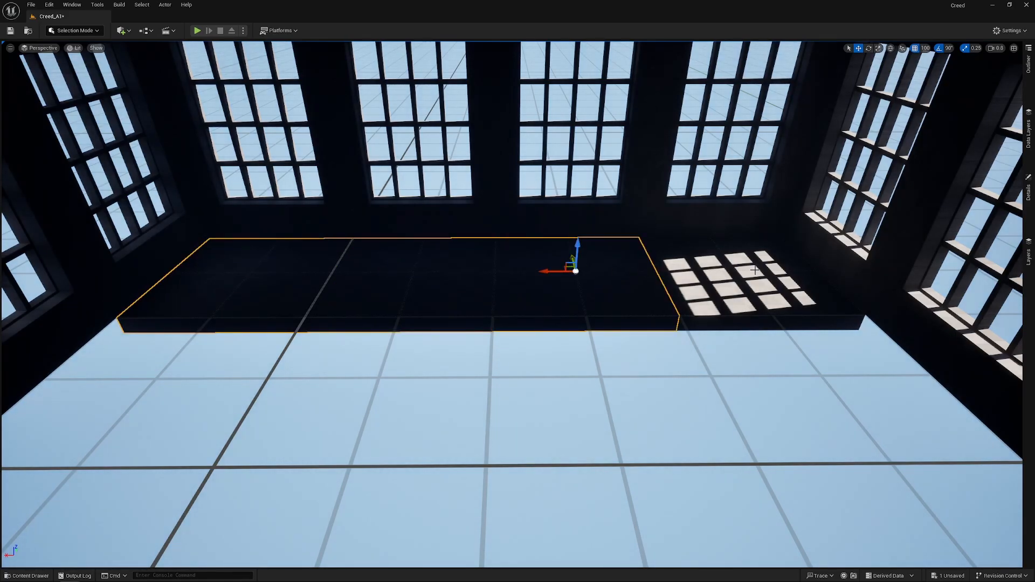
left_click(754, 269, "ctrl")
right_click_drag(578, 299, 647, 302)
right_click_drag(540, 302, 690, 302)
right_click_drag(458, 270, 473, 264)
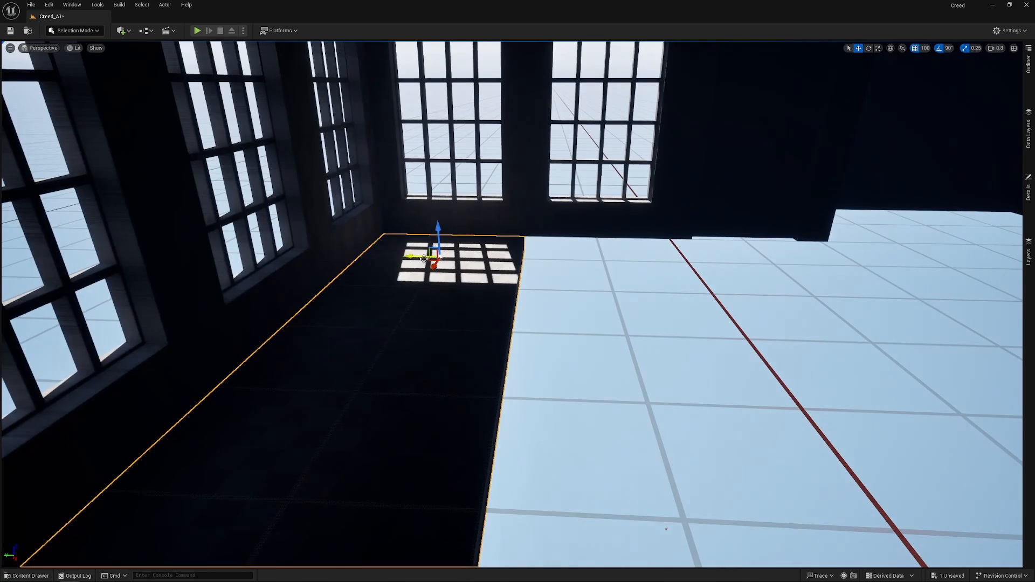
left_click_drag(421, 257, 515, 261, "alt")
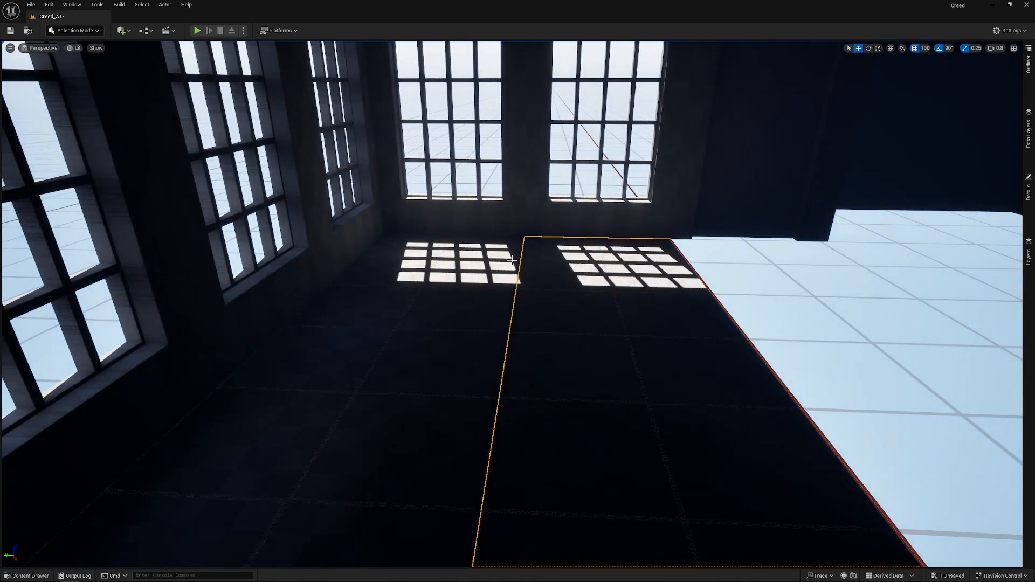
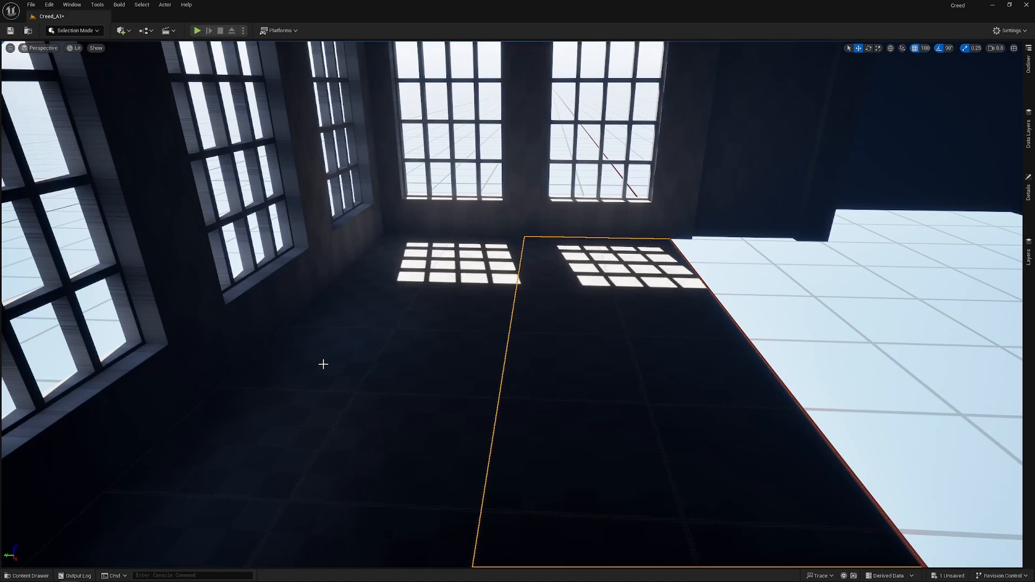
- Duplicate the selected second floor row one more piece width across the main room
right_click_drag(529, 349, 744, 383)
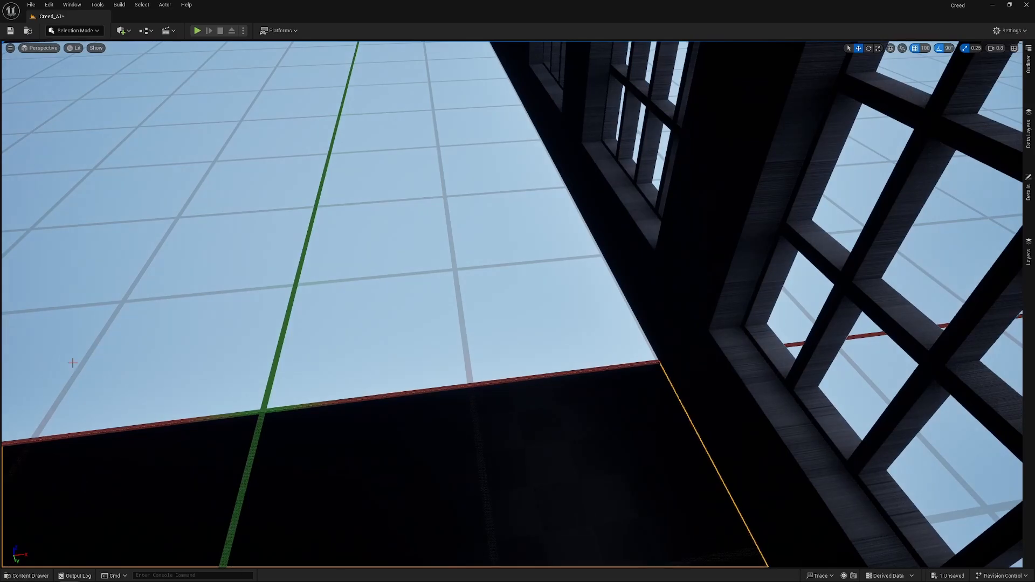
right_click_drag(73, 363, 335, 366)
right_click_drag(262, 411, 253, 380)
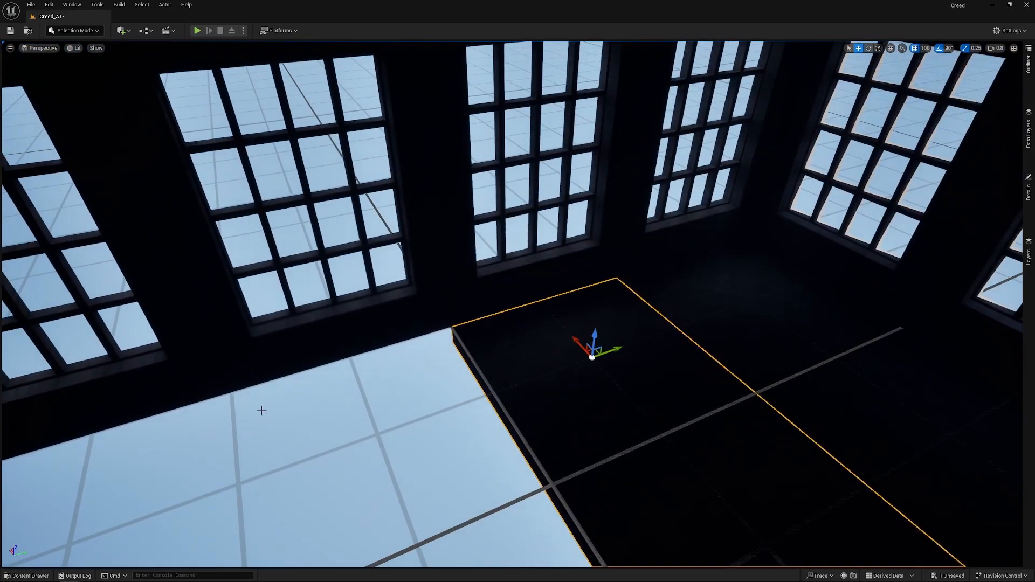
left_click_drag(623, 347, 441, 401)
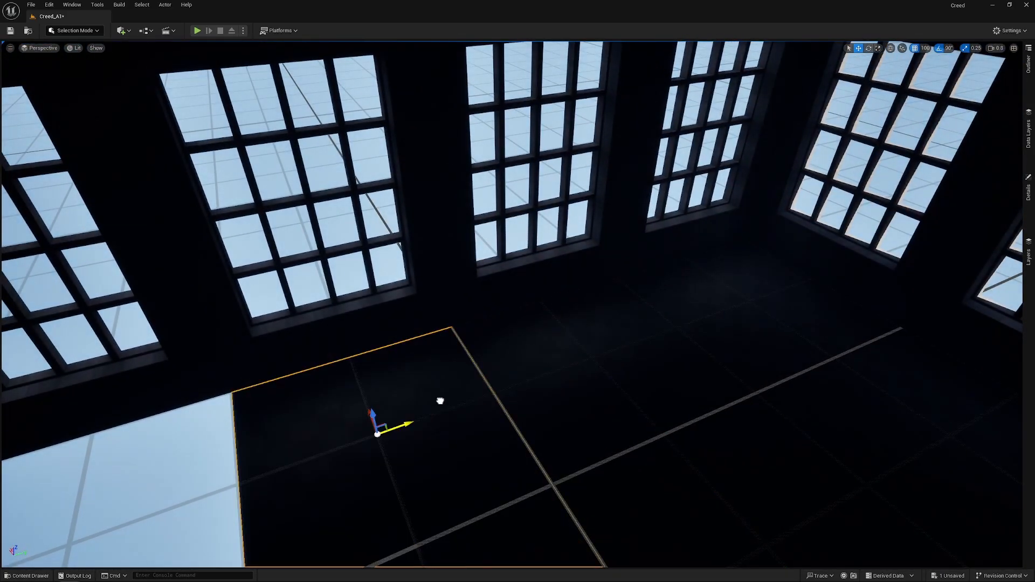
- Duplicate the selected floor piece repeatedly along the windowed wall to fill the open stretch of floor
left_click_drag(378, 434, 124, 485)
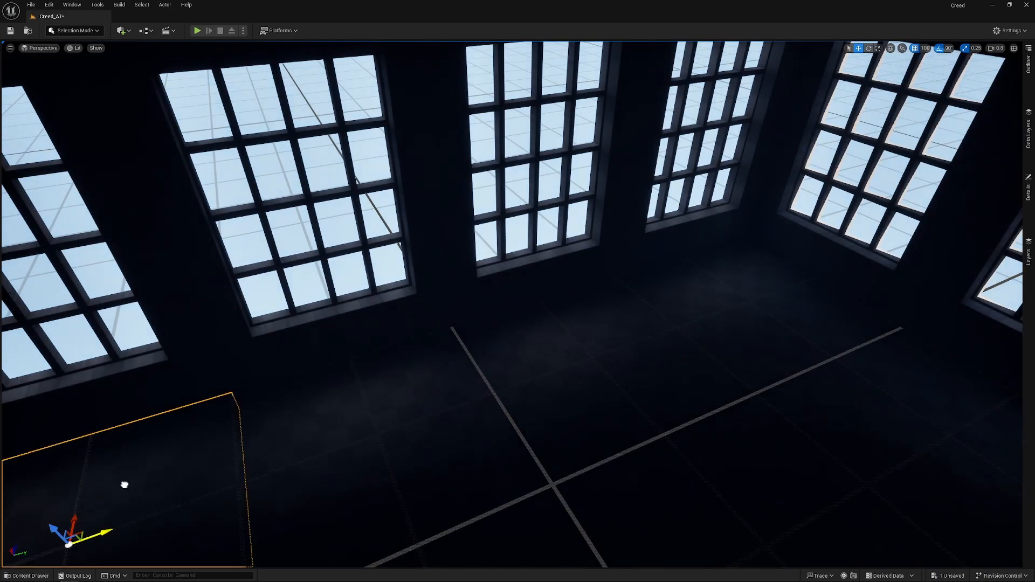
right_click_drag(125, 485, 16, 487)
right_click_drag(823, 394, 789, 402)
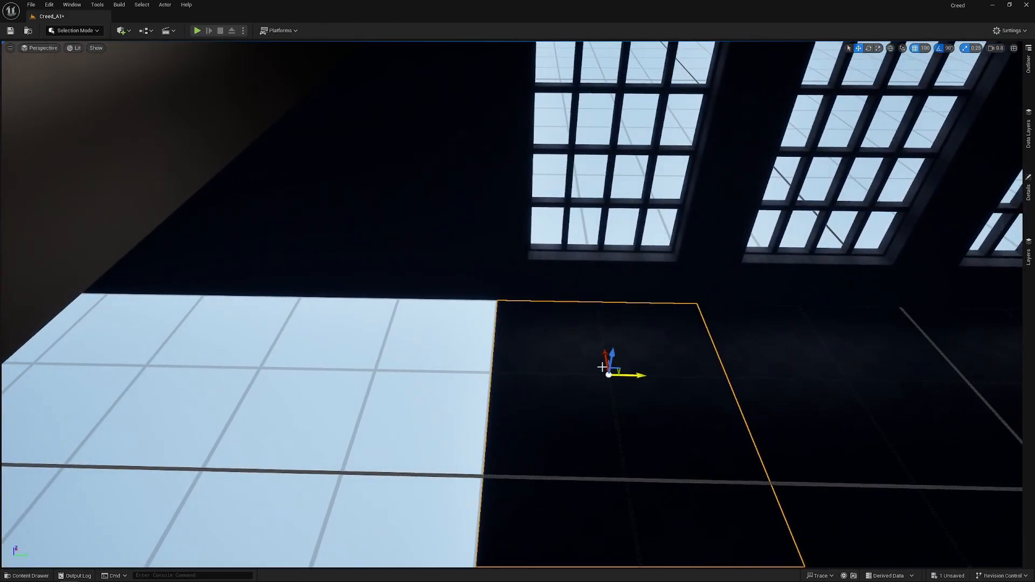
left_click_drag(633, 375, 443, 375)
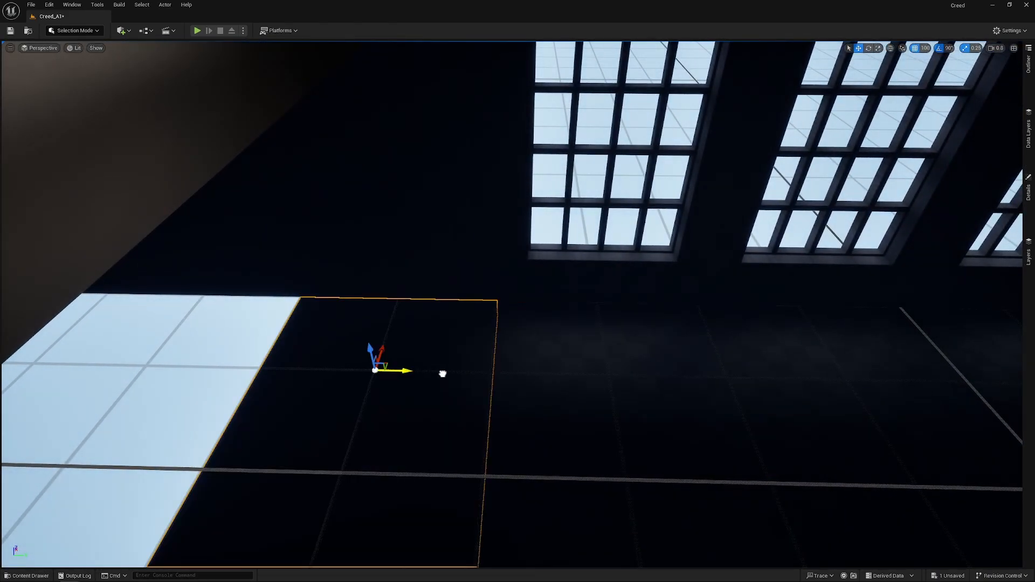
right_click_drag(443, 375, 453, 410)
right_click_drag(642, 309, 545, 297)
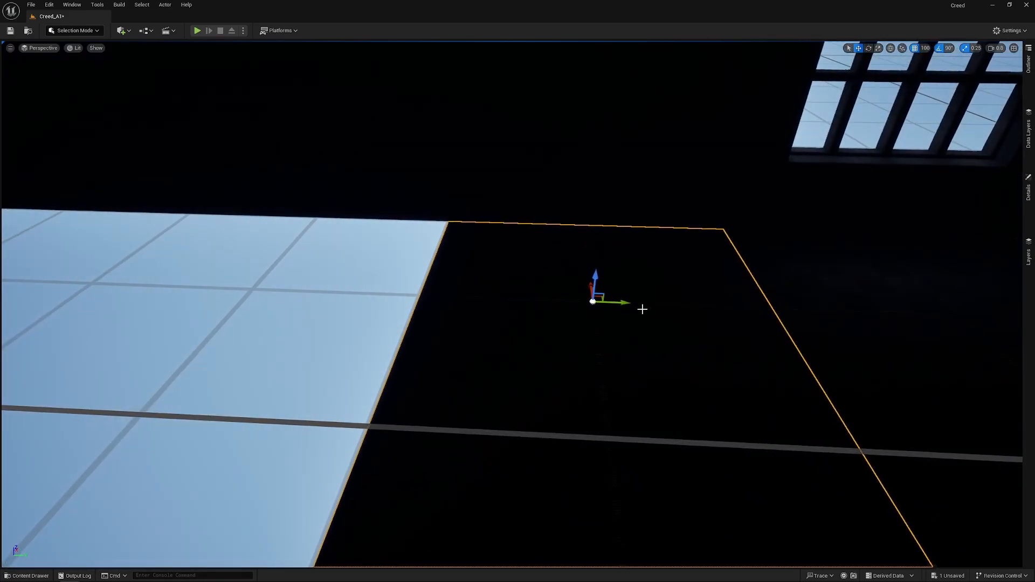
left_click_drag(626, 303, 339, 294)
right_click_drag(339, 293, 199, 292)
right_click_drag(456, 284, 285, 270)
- Select the two neighbouring floor pieces beside the open gap and duplicate them sideways into it
left_click(331, 354)
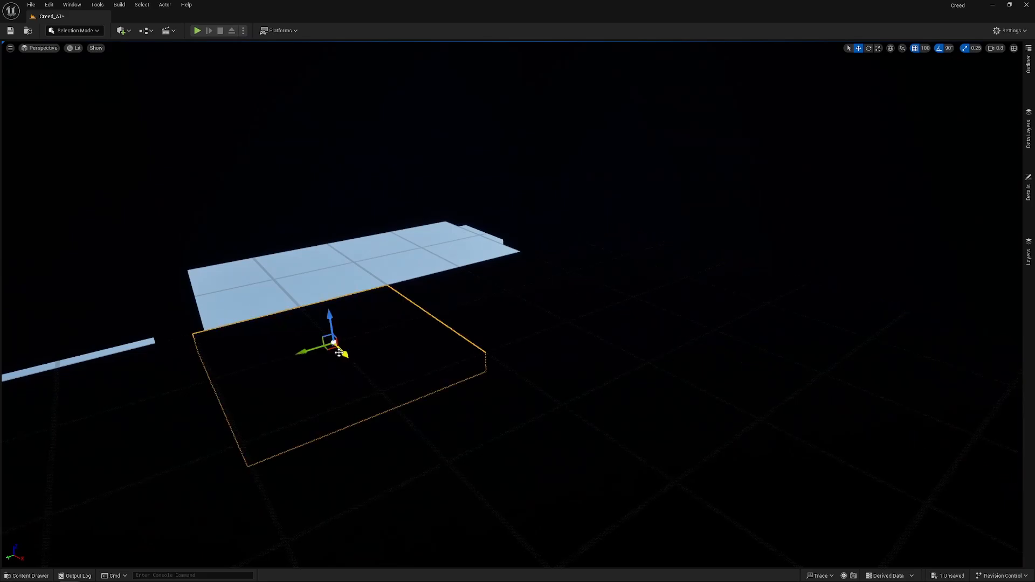
left_click(453, 300, "ctrl")
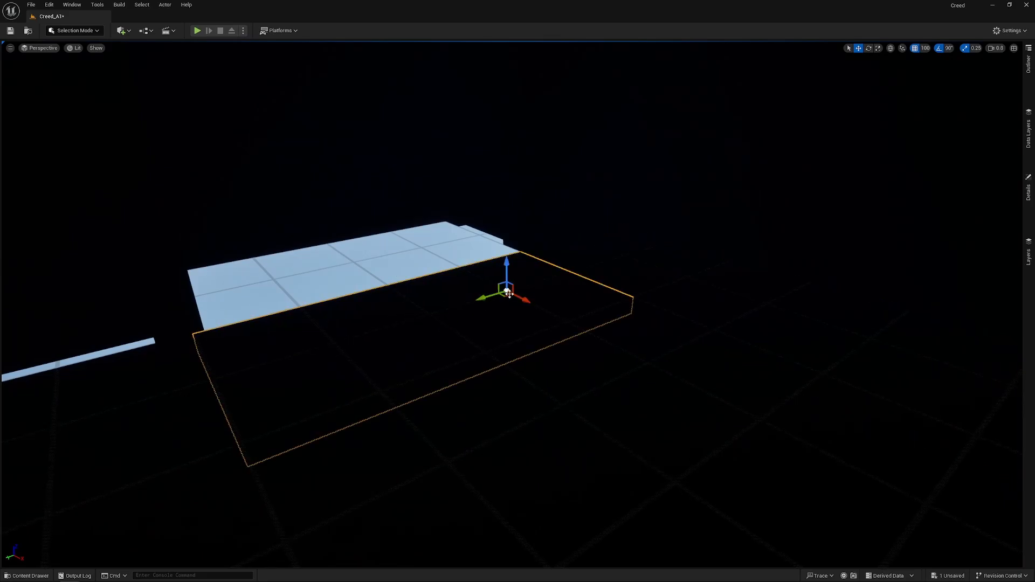
left_click_drag(519, 300, 419, 271)
right_click_drag(505, 284, 471, 290)
right_click_drag(376, 305, 206, 295)
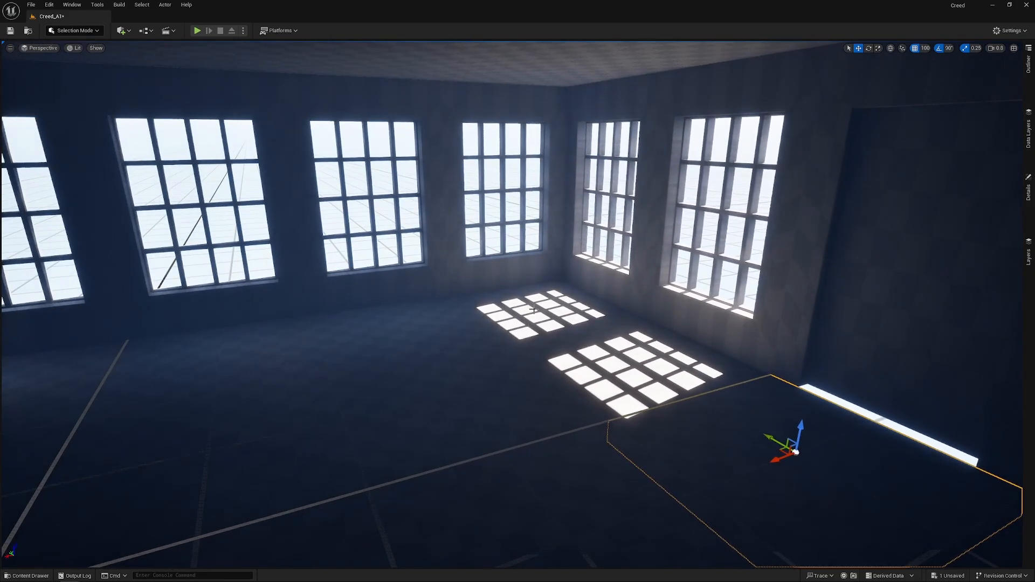
- Add the sunlit floor pieces to the selection and duplicate the row outward beneath the two-window wall and its recess
left_click(520, 324, "ctrl")
left_click(620, 388, "ctrl")
right_click_drag(696, 416, 722, 419)
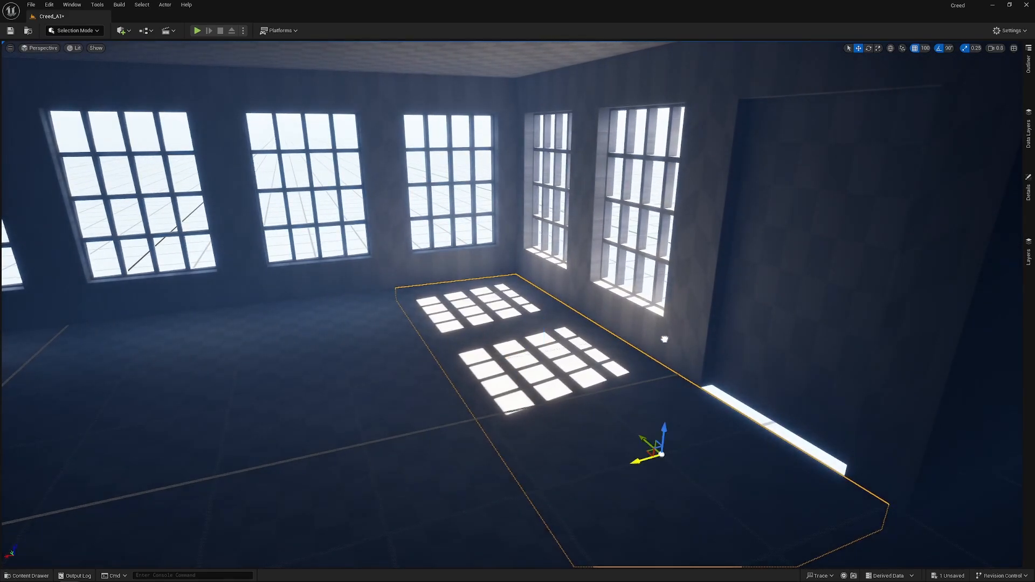
left_click_drag(664, 339, 722, 311)
left_click_drag(798, 293, 838, 303)
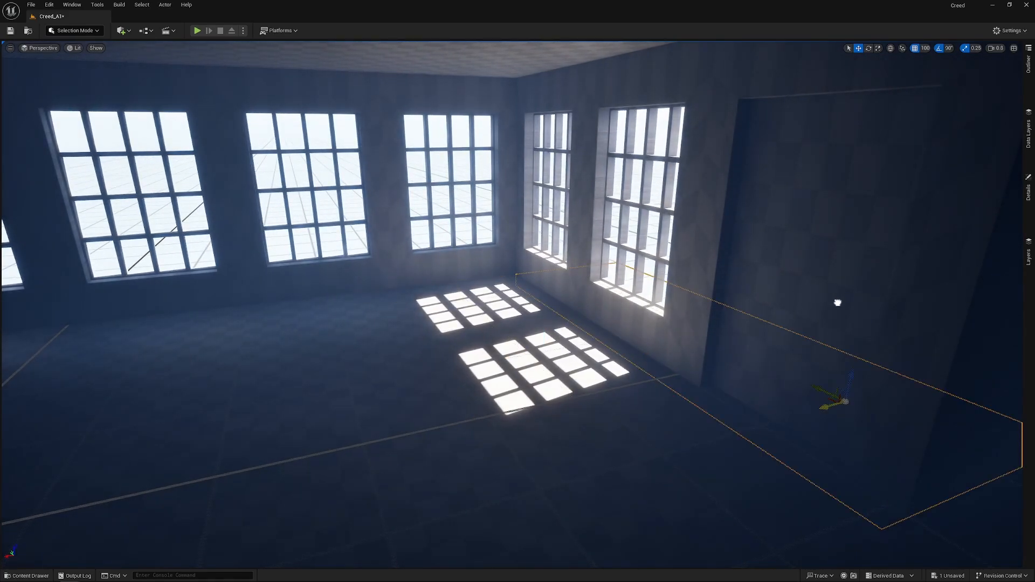
right_click_drag(762, 294, 470, 189)
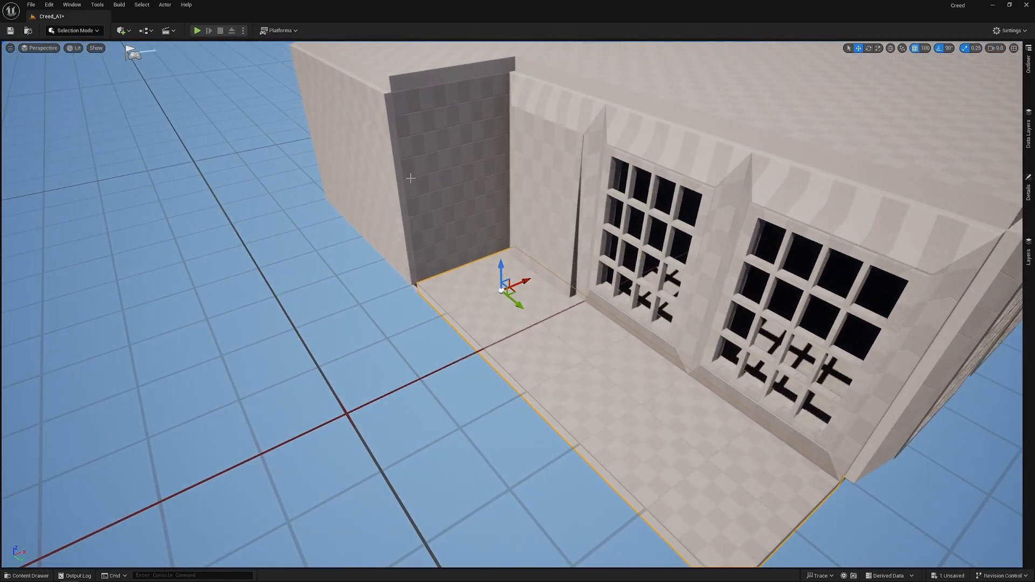
- Select the floor pieces bordering the remaining gaps near the recess and duplicate them to close the floor
right_click_drag(662, 440, 504, 415)
left_click(364, 290)
left_click_drag(330, 313, 427, 276)
right_click_drag(593, 449, 706, 448)
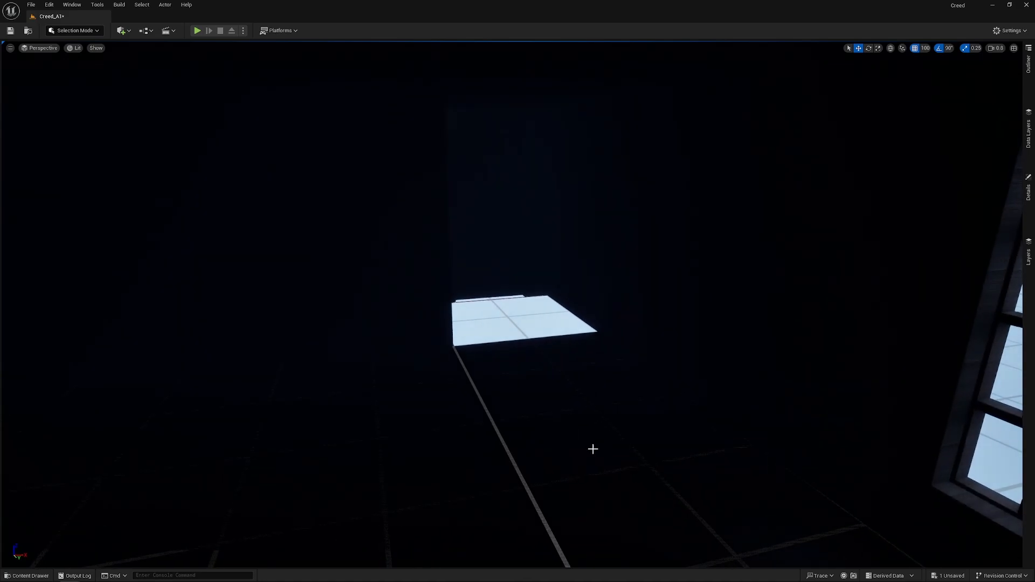
left_click(601, 381)
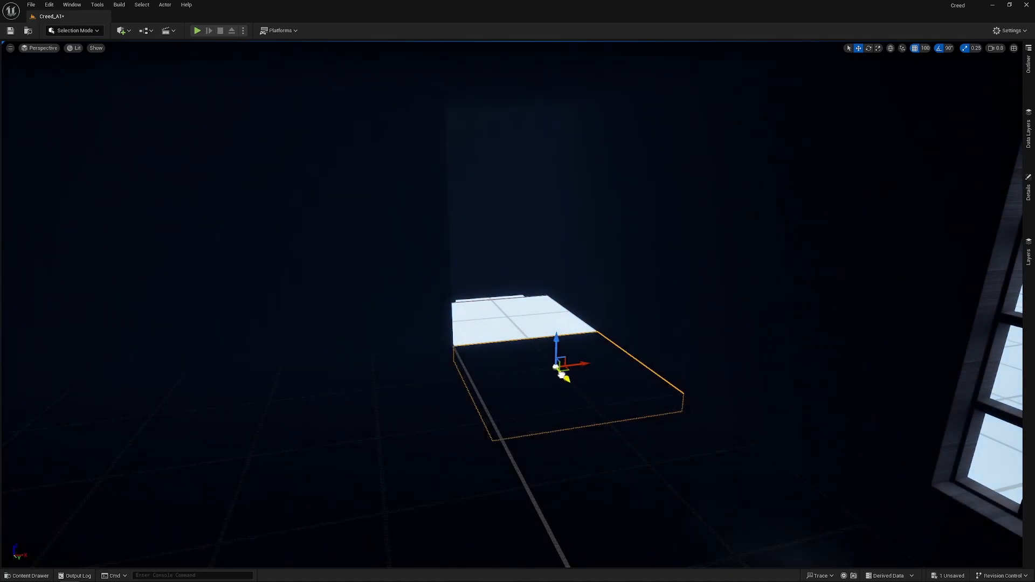
left_click_drag(562, 374, 488, 288)
key("s")
right_click_drag(521, 337, 769, 310)
- Add a point light and move it out into the room and up towards the ceiling
left_click(73, 31)
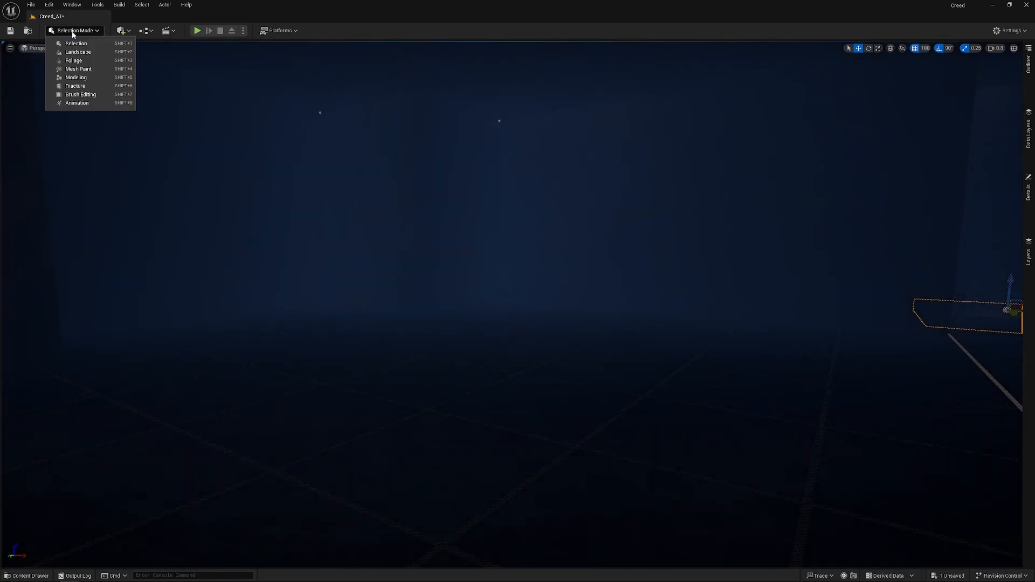
left_click(122, 31)
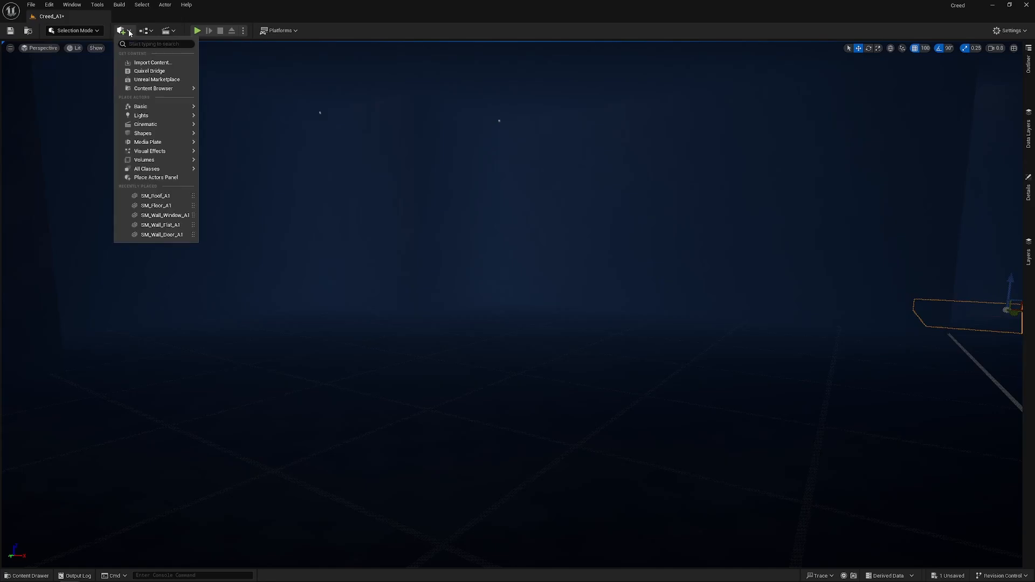
mouse_move(179, 115)
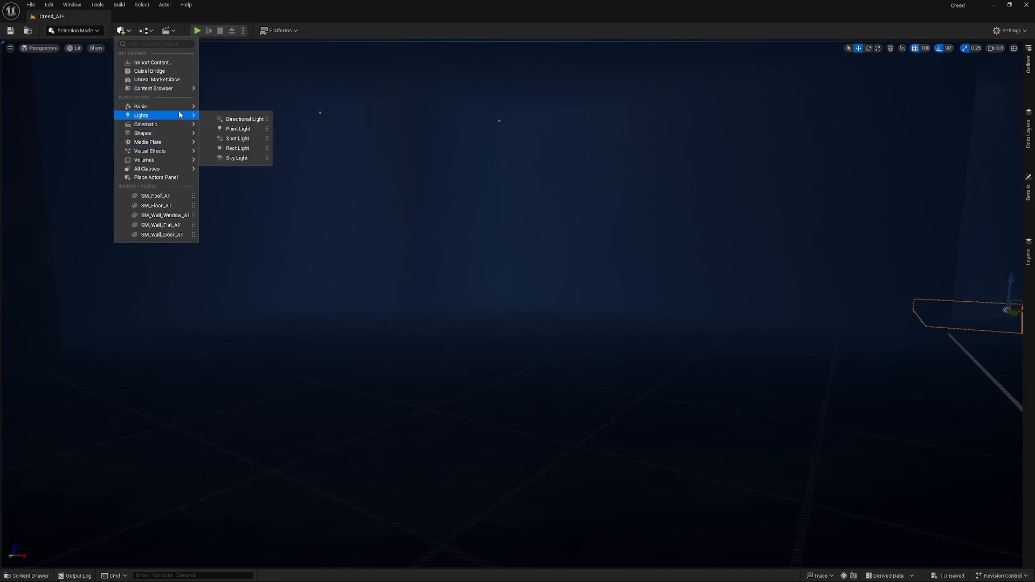
left_click(229, 124)
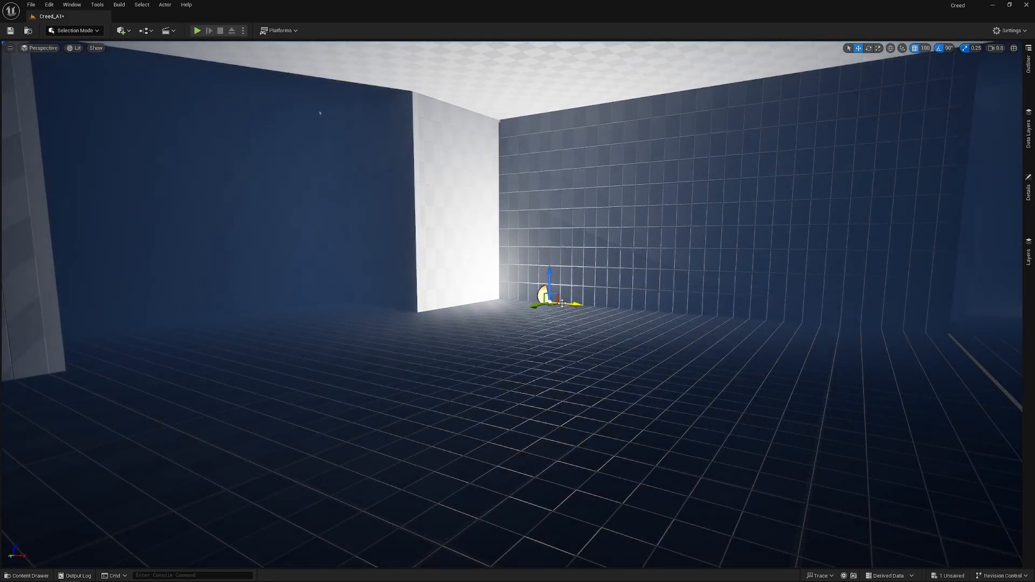
left_click_drag(563, 303, 684, 388)
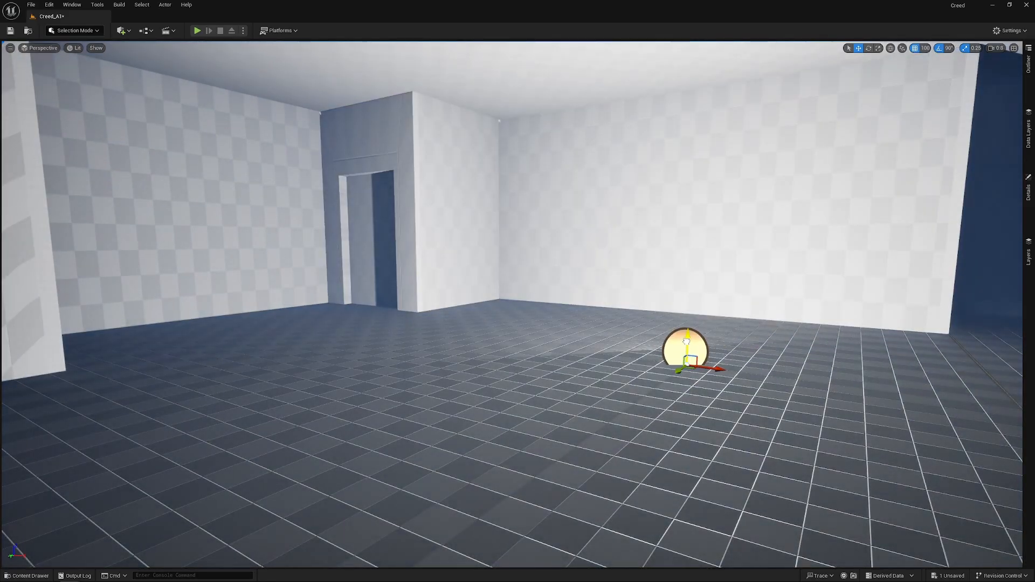
left_click_drag(686, 342, 694, 87)
- Examine the lit interior and individual floor pieces to check the layout of the rooms
mouse_move(628, 188)
right_mouse_down()
mouse_move(717, 213)
mouse_move(703, 211)
mouse_move(697, 226)
mouse_move(712, 233)
mouse_move(685, 211)
mouse_move(623, 217)
mouse_move(624, 188)
right_mouse_up()
key("s")
key("s")
key("w")
key("w")
key("s")
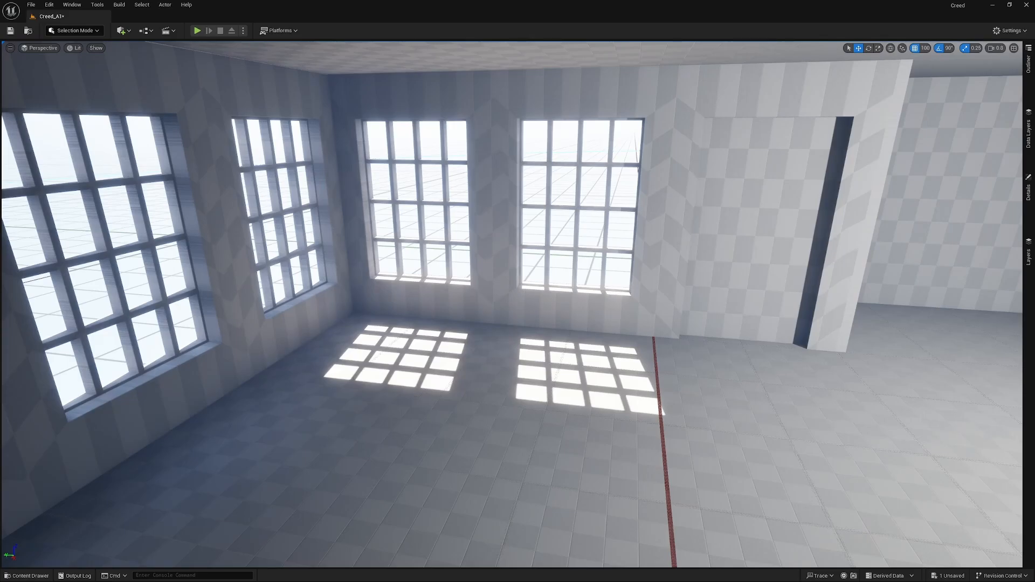
mouse_move(691, 448)
right_mouse_down()
mouse_move(841, 432)
mouse_move(691, 448)
mouse_move(691, 463)
right_mouse_up()
left_click(388, 299)
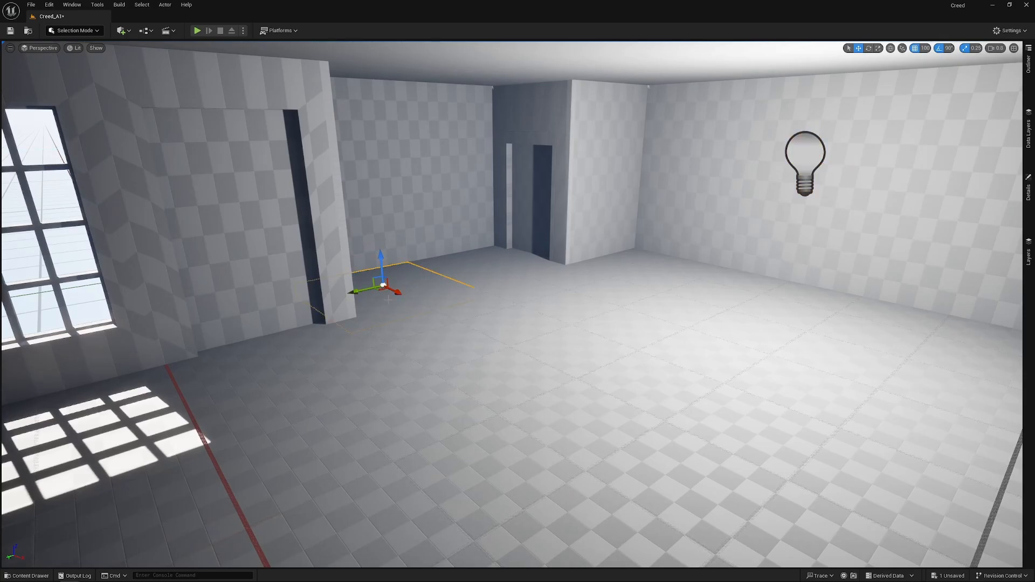
right_click_drag(388, 299, 464, 305)
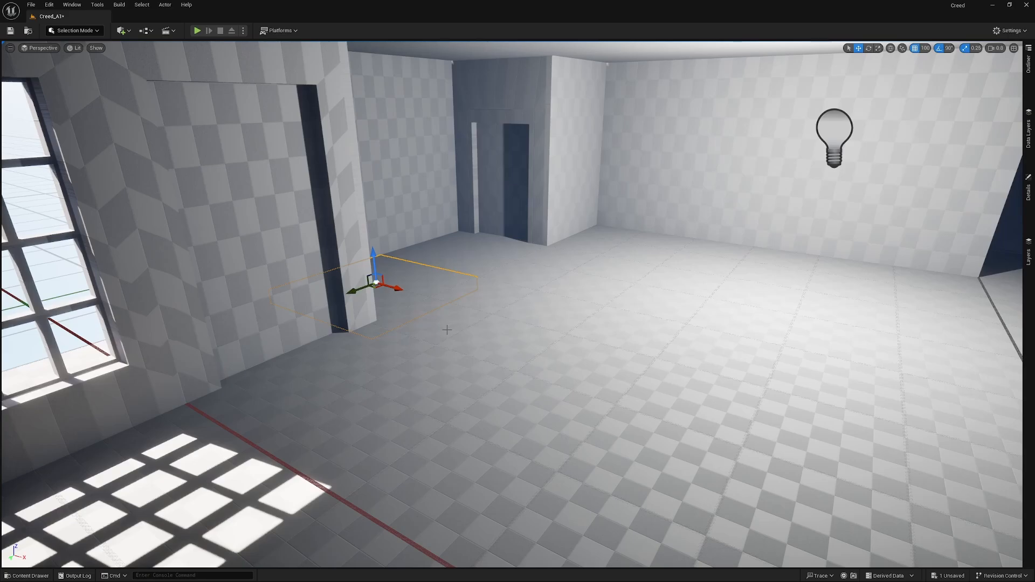
left_click(629, 363)
right_click_drag(629, 363, 497, 371)
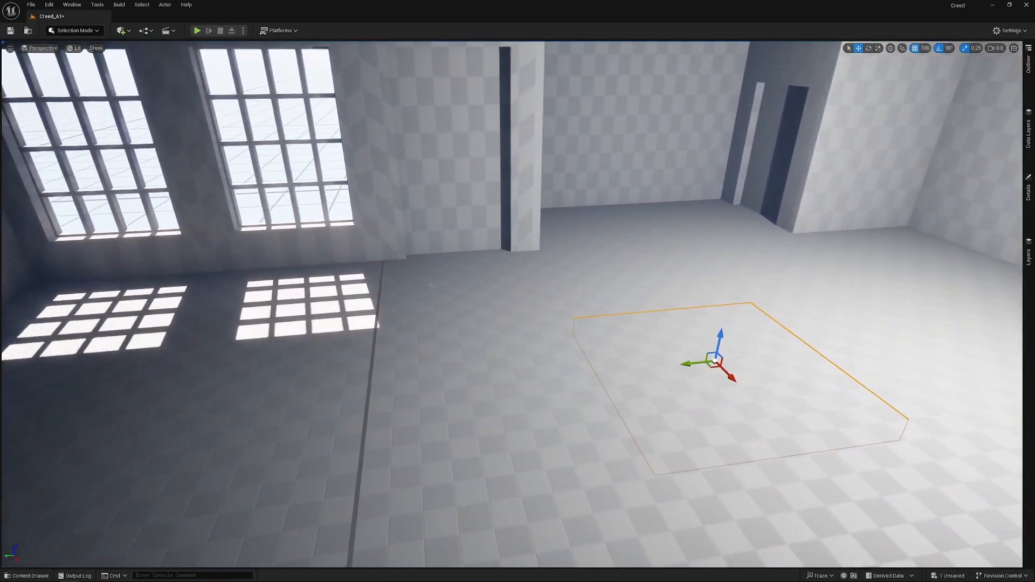
- Select all the floor pieces of the window-side living area, from the windowed corner to the open room
left_click(447, 294)
left_click(252, 307, "ctrl")
right_click_drag(118, 308, 79, 329)
left_click(339, 222, "ctrl")
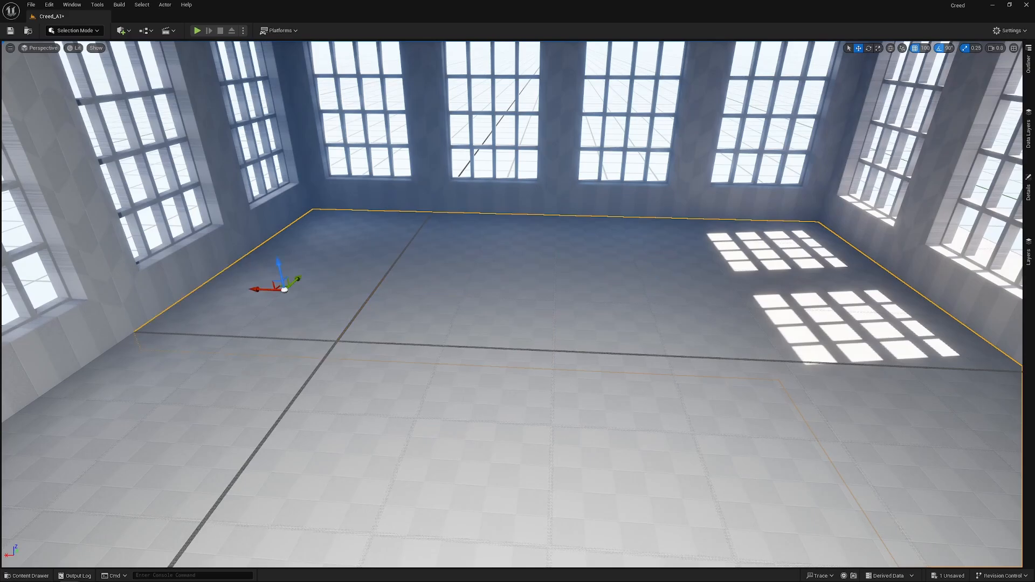
mouse_move(414, 334)
right_mouse_down()
mouse_move(378, 345)
mouse_move(414, 333)
right_mouse_up()
right_click_drag(650, 411, 598, 409)
left_click(531, 412, "ctrl")
right_click_drag(531, 412, 755, 447)
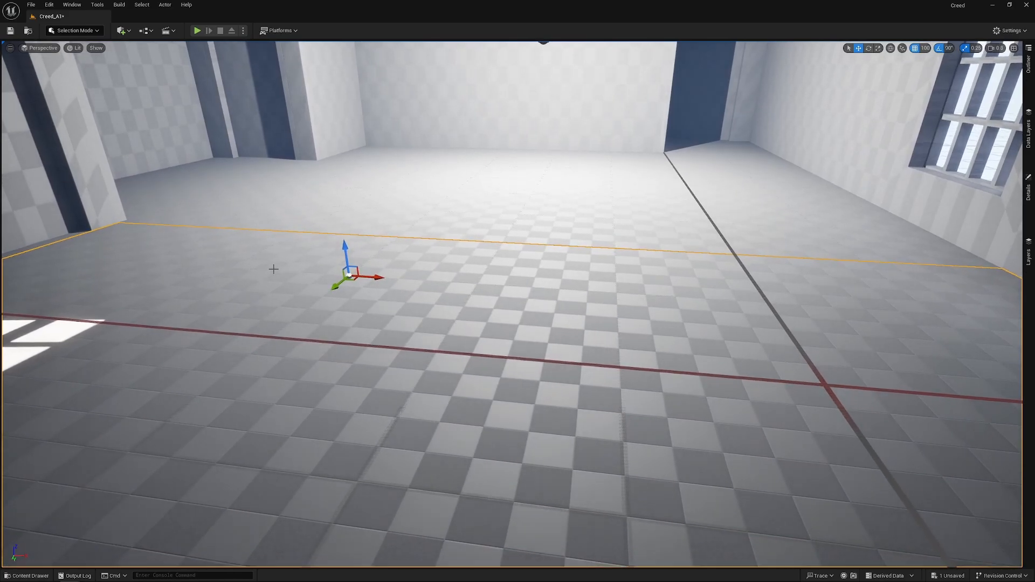
- Set the grid snap size to 10 and lower the selected living-area floor to form a step
left_click(924, 52)
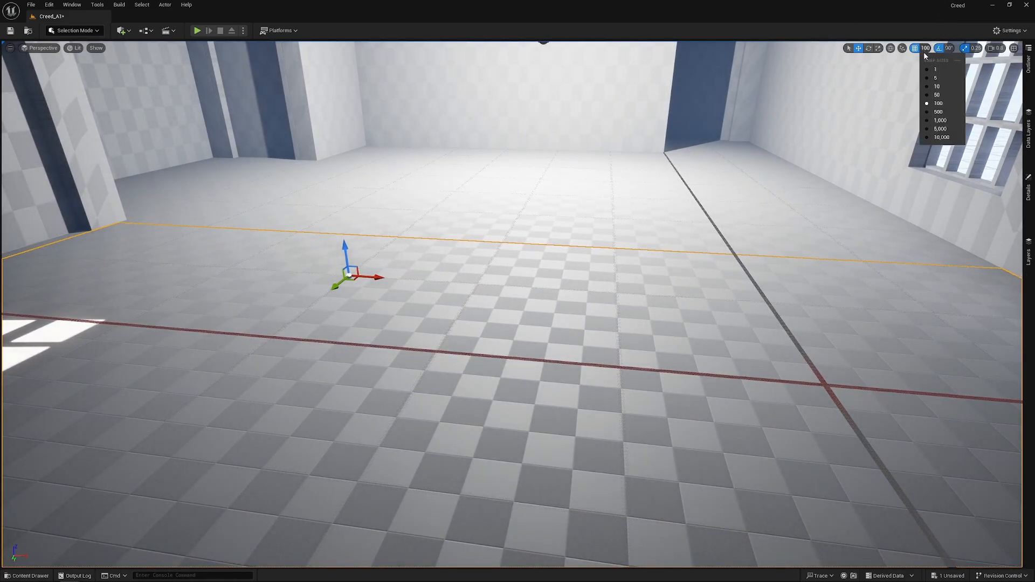
left_click(937, 87)
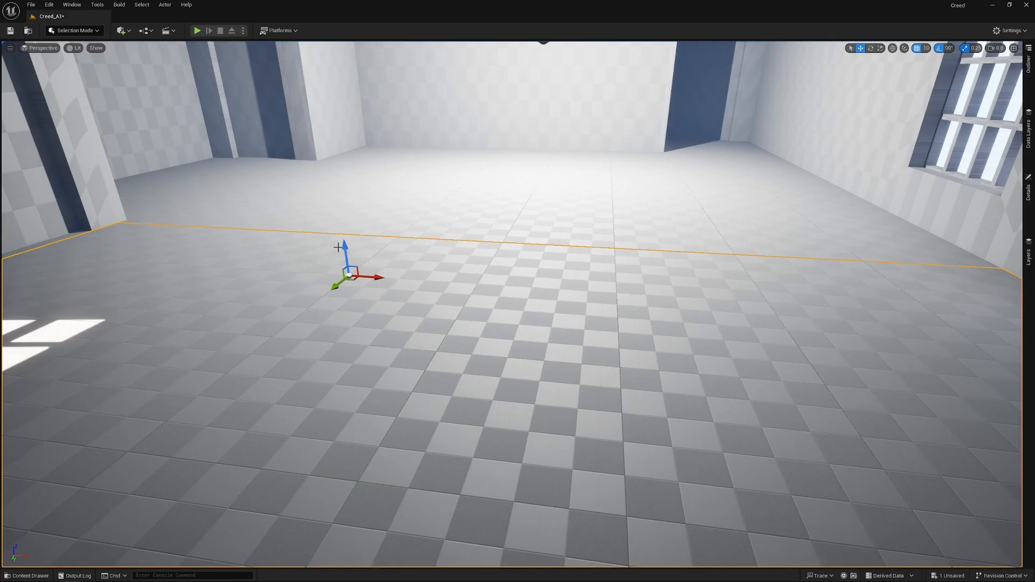
mouse_move(345, 247)
left_mouse_down()
mouse_move(353, 281)
mouse_move(358, 261)
left_mouse_up()
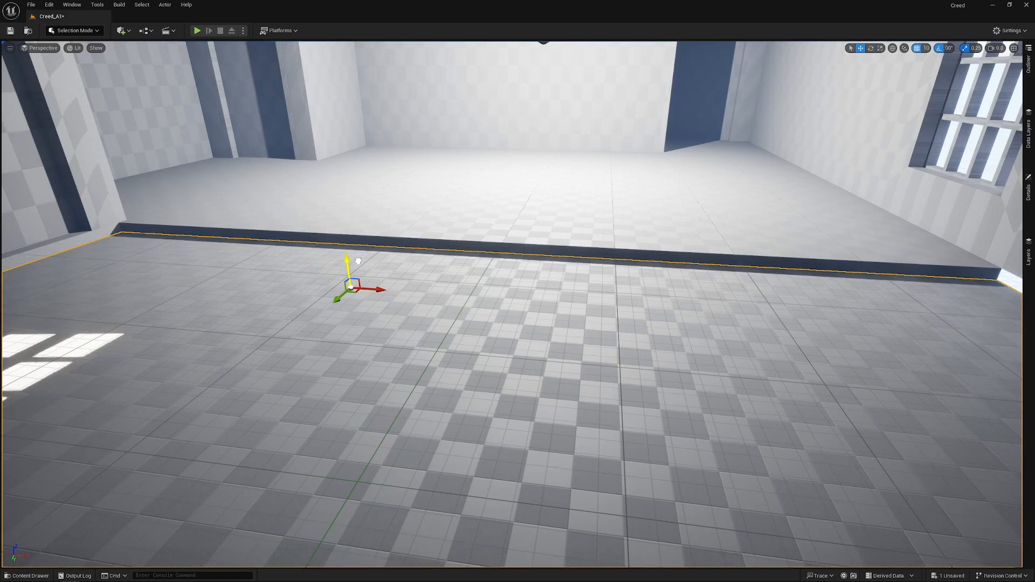
key("d")
right_click_drag(458, 200, 415, 222)
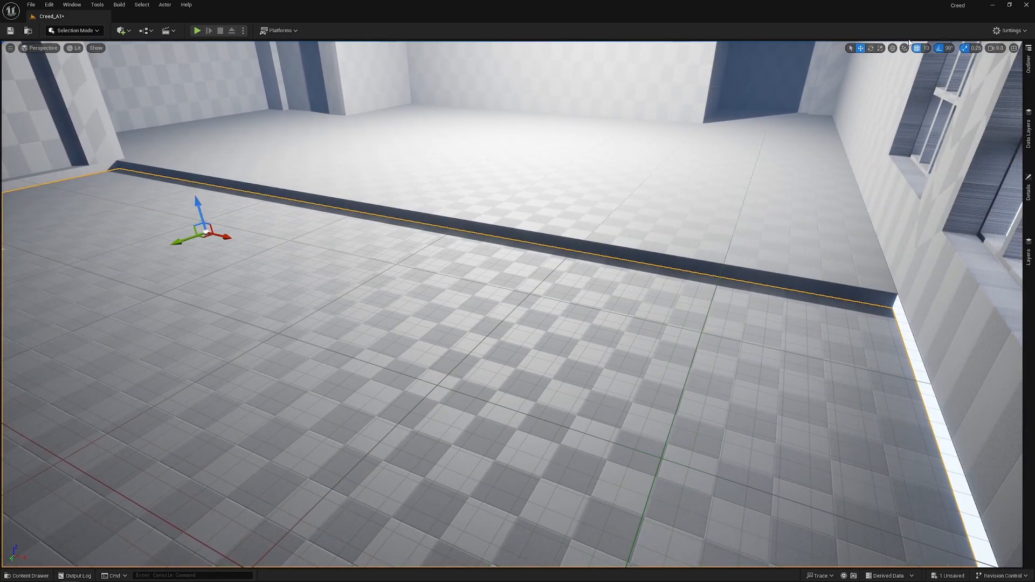
- Set the grid snap size to 5, lower the sunken floor slightly more, and set snapping back to 100
left_click(924, 49)
left_click(937, 78)
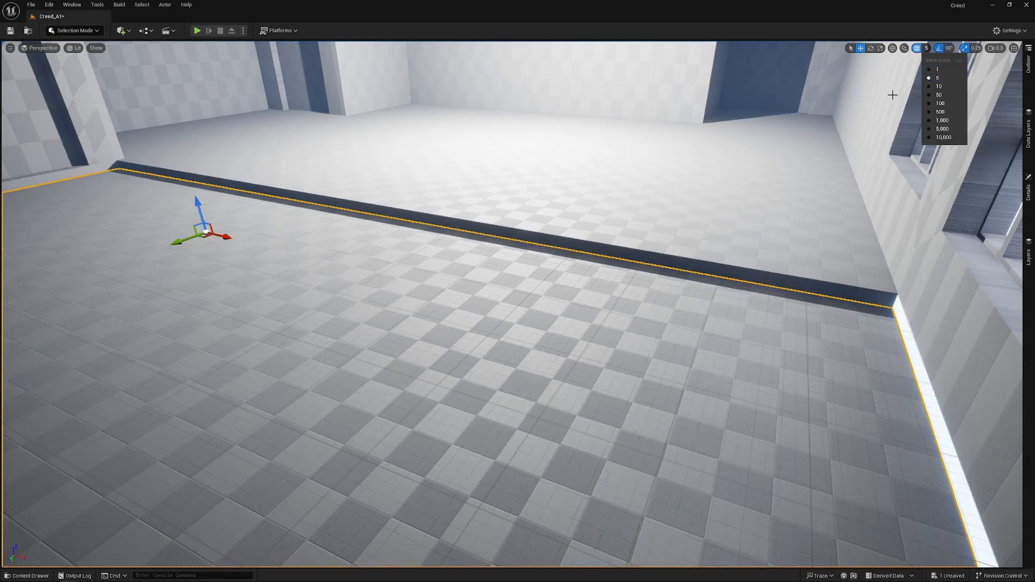
left_click_drag(199, 204, 202, 209)
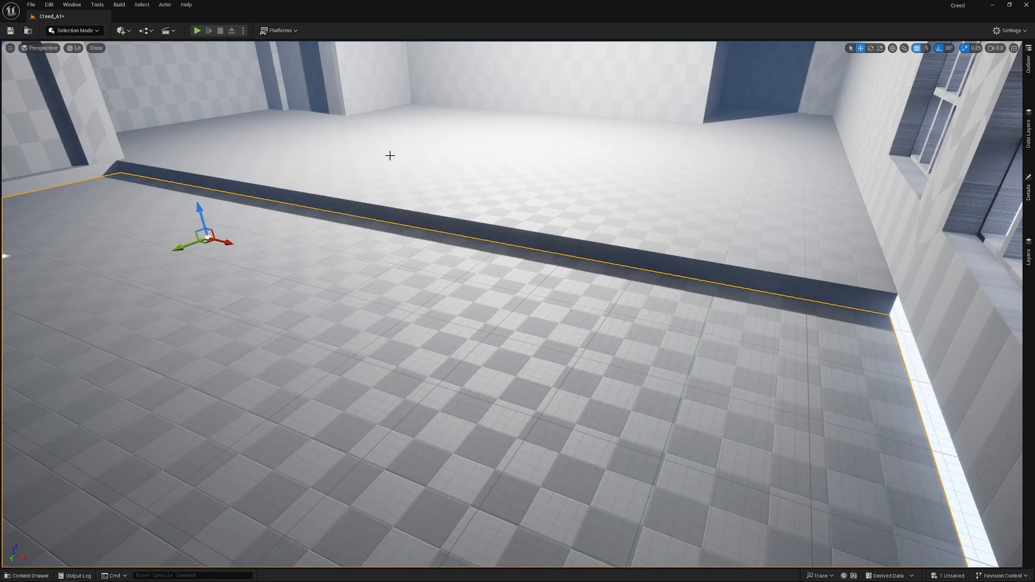
left_click(925, 48)
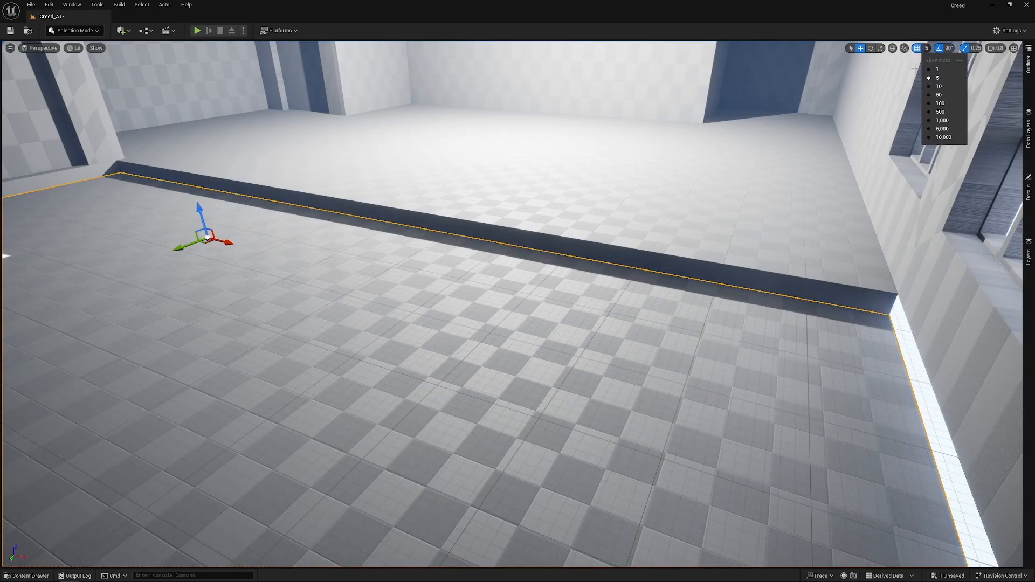
left_click(929, 103)
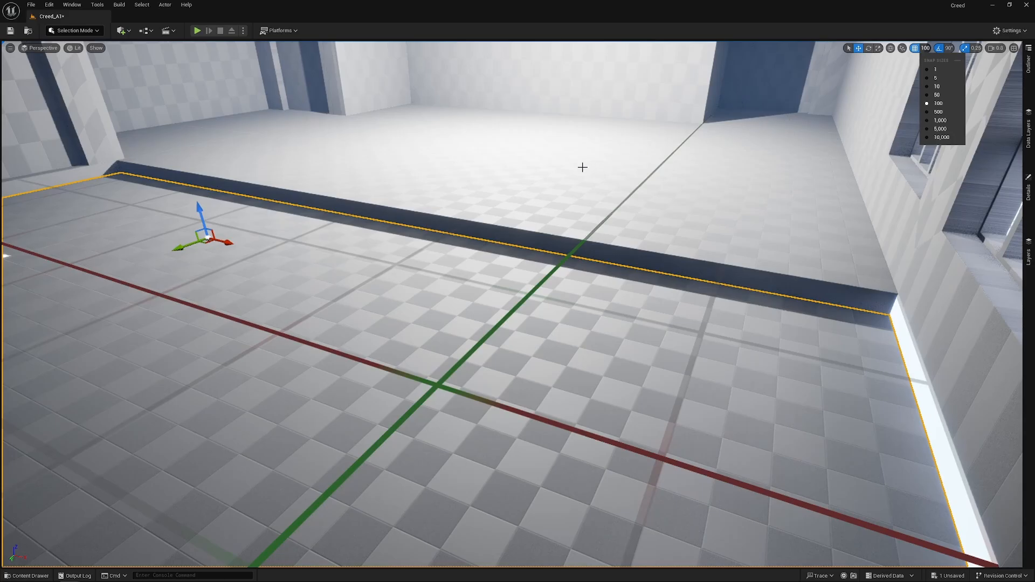
right_click_drag(582, 167, 744, 165)
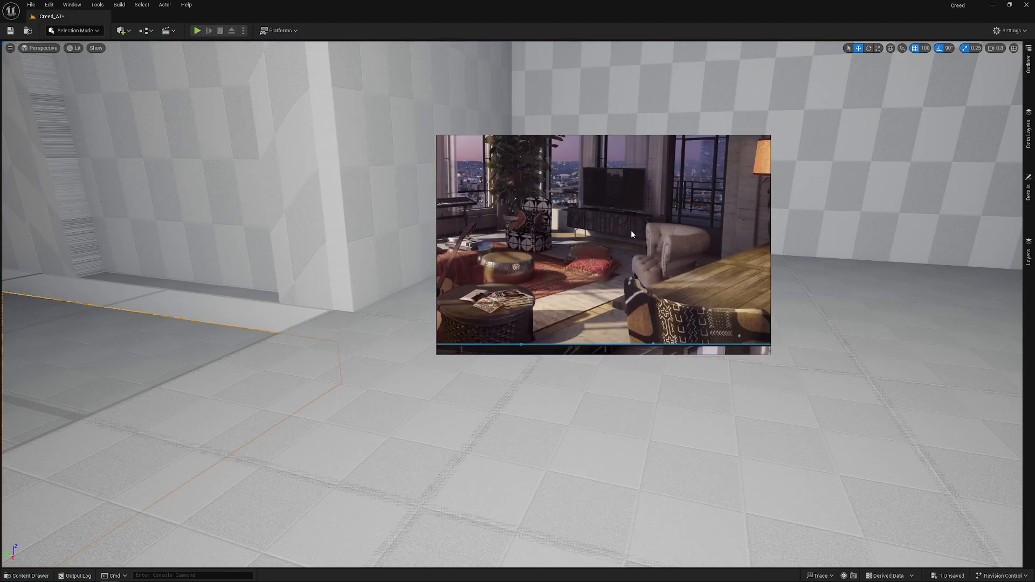
- Switch to Blender and put the flat wall, window wall and both door wall meshes into Edit Mode together, viewed from the front
scroll(630, 231, "up", 5)
right_click_drag(629, 221, 257, 112)
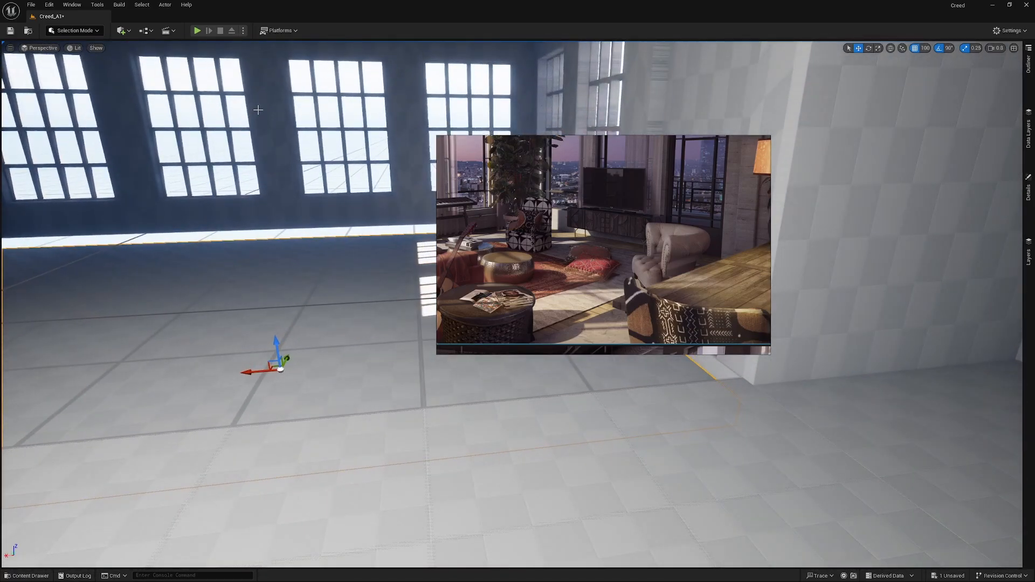
key("alt+Tab")
left_click(209, 281)
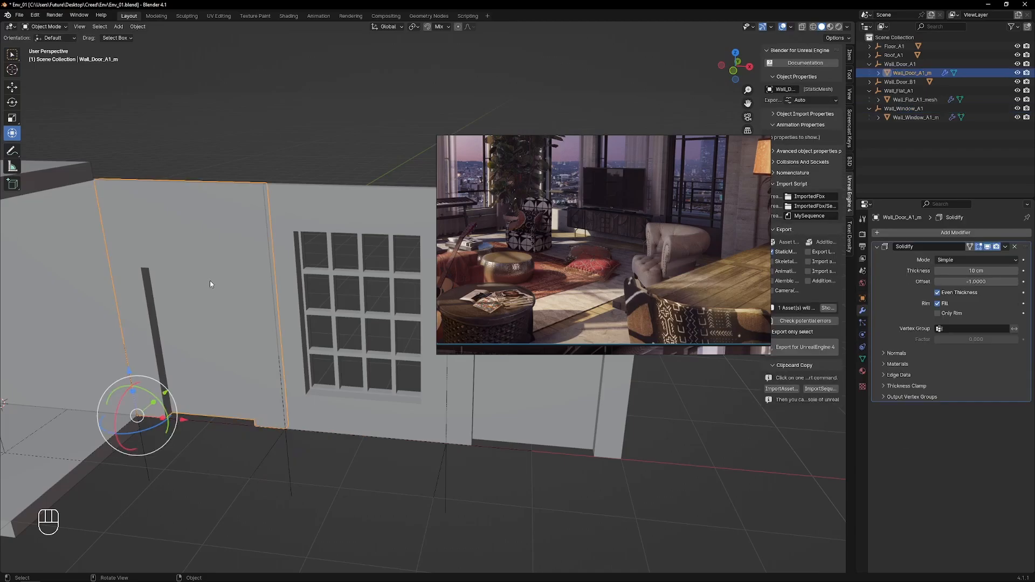
left_click(106, 302, "shift")
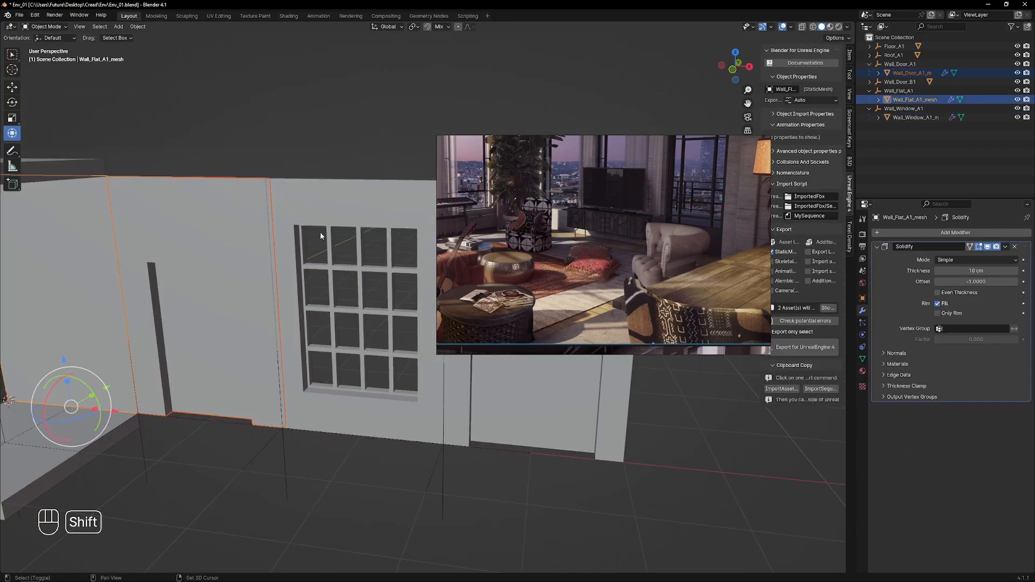
left_click(365, 257, "shift")
left_click(575, 448, "shift")
middle_click_drag(405, 422, 254, 355, "shift")
key("Tab")
scroll(356, 372, "down", 3)
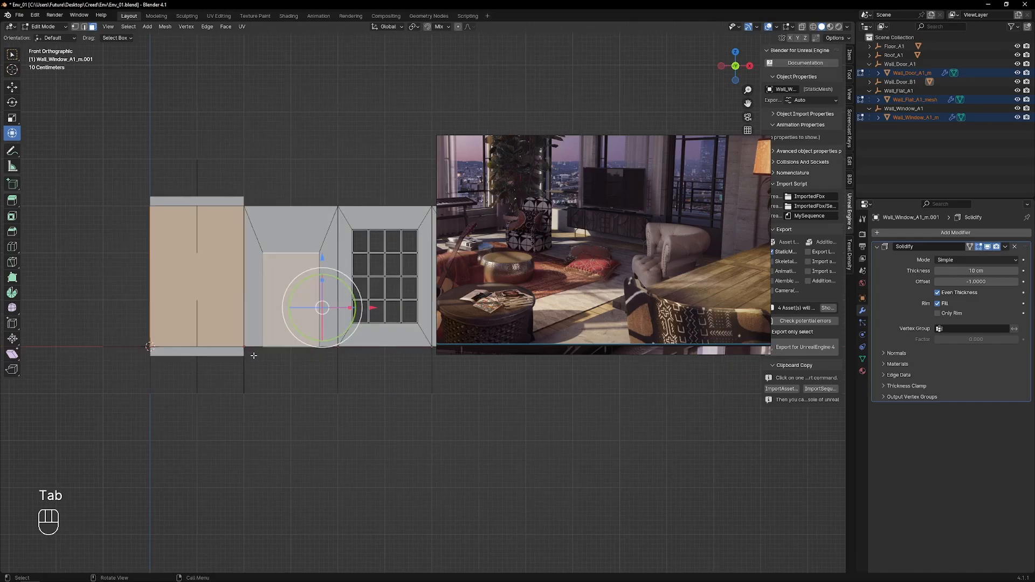
- In wireframe, select the bottom vertices of all four walls and move them down 20 cm along Z
middle_click_drag(339, 412, 253, 411, "shift")
key("Tab")
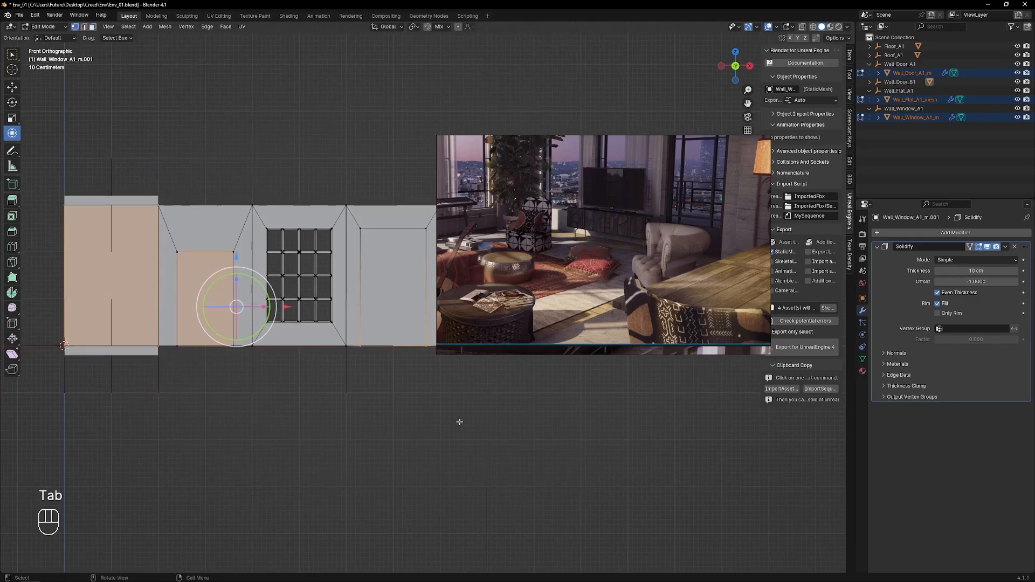
key("z")
middle_click_drag(366, 434, 333, 486, "shift")
mouse_move(484, 456)
left_mouse_down()
mouse_move(404, 456)
mouse_move(11, 389)
left_mouse_up()
key("g")
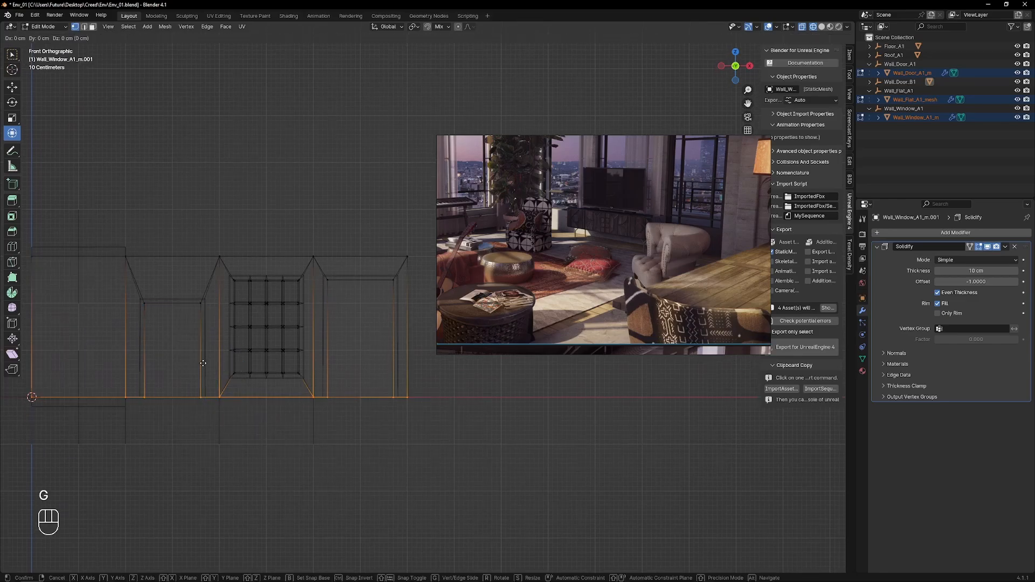
type("z")
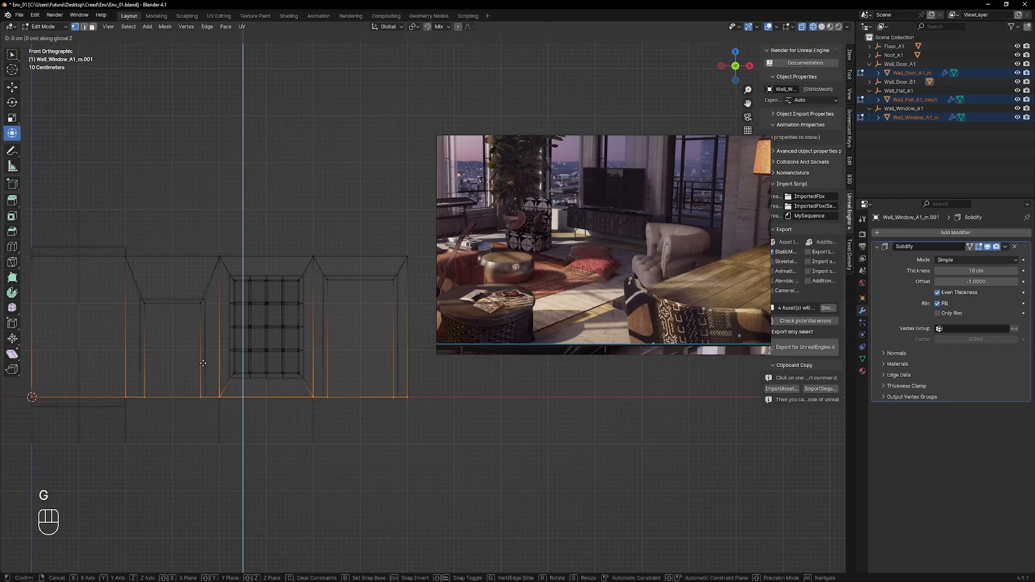
type("20")
type("-")
key("Return")
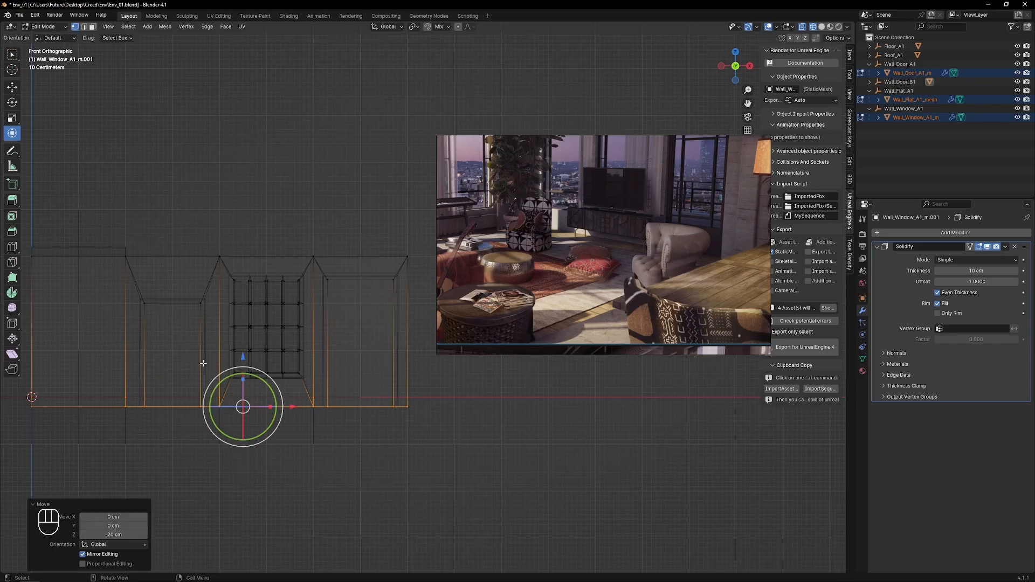
key("z")
mouse_move(212, 353)
middle_mouse_down()
mouse_move(237, 377)
mouse_move(253, 312)
middle_mouse_up()
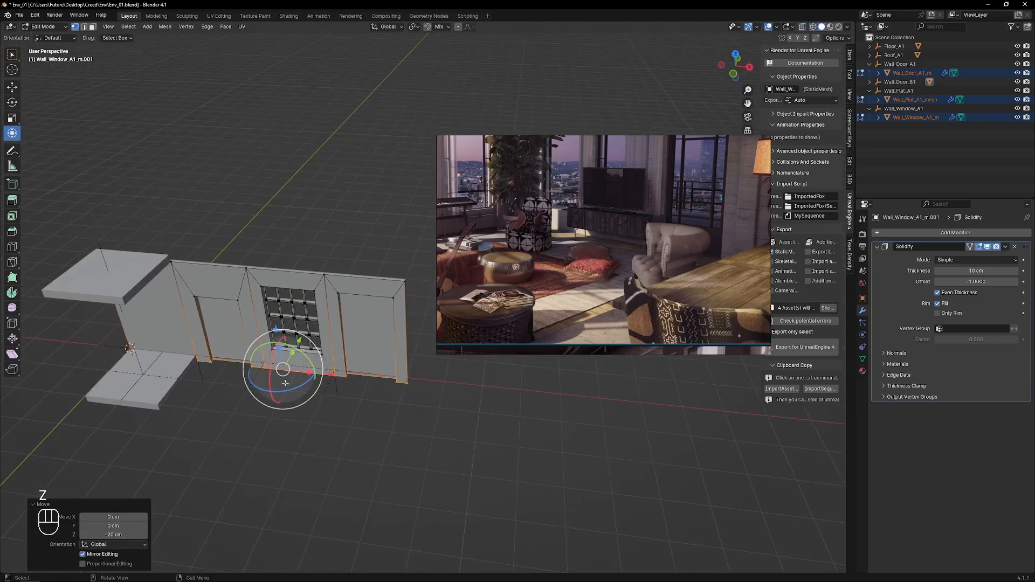
key("Tab")
- Export the parent objects Wall_Window_A1, Wall_Flat_A1, Wall_Door_B1 and Wall_Door_A1 for Unreal Engine
left_click(253, 262)
middle_click_drag(253, 265, 376, 388)
middle_click_drag(182, 465, 232, 441)
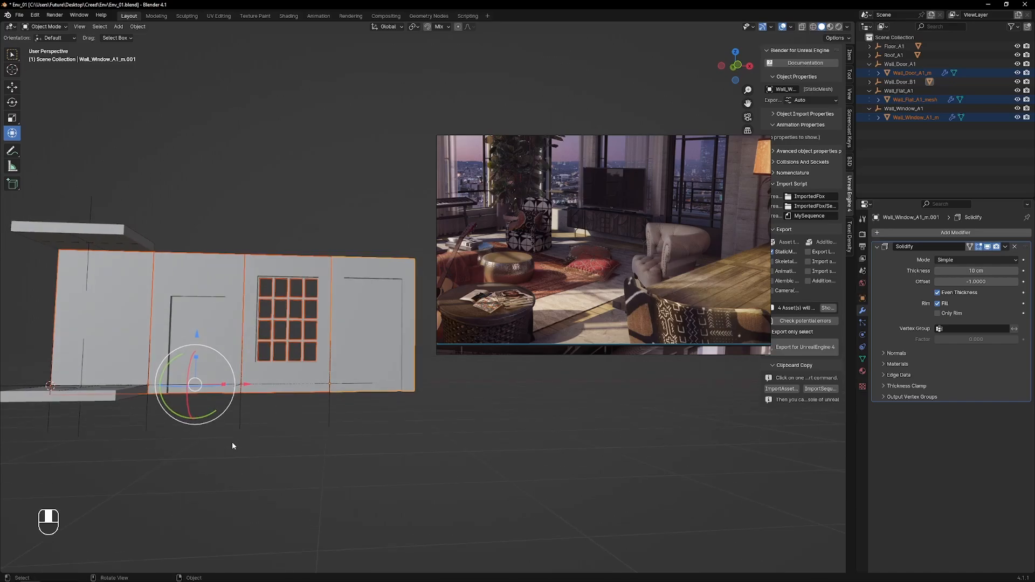
left_click(896, 109)
left_click(898, 91, "ctrl")
left_click(900, 64, "ctrl")
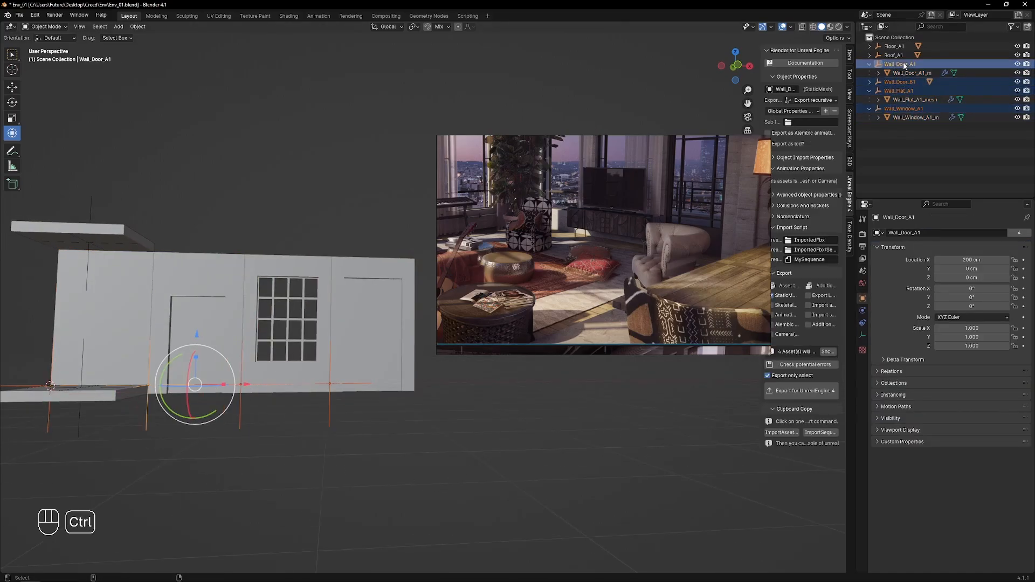
left_click(801, 391)
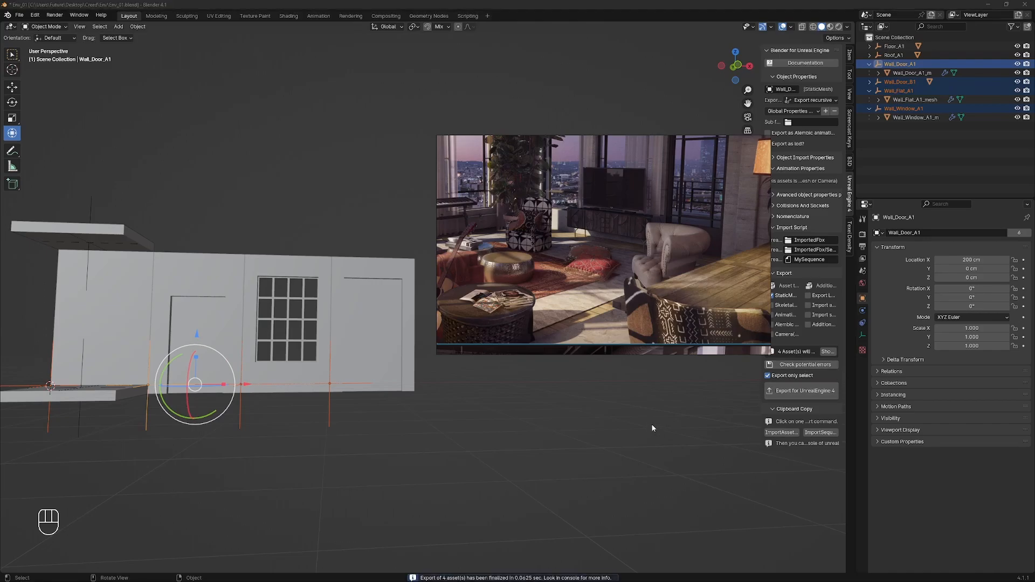
- Switch to Unreal Engine and reimport SM_Wall_Door_A1, SM_Wall_Door_B1, SM_Wall_Flat_A1 and SM_Wall_Window_A1 from the Env folder
key("alt+Tab")
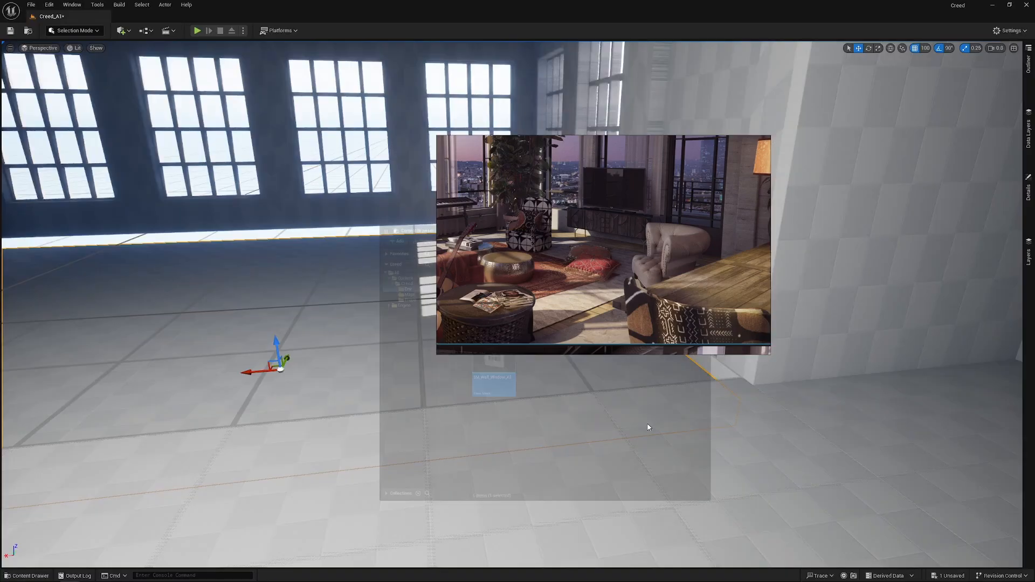
right_click_drag(693, 178, 252, 130)
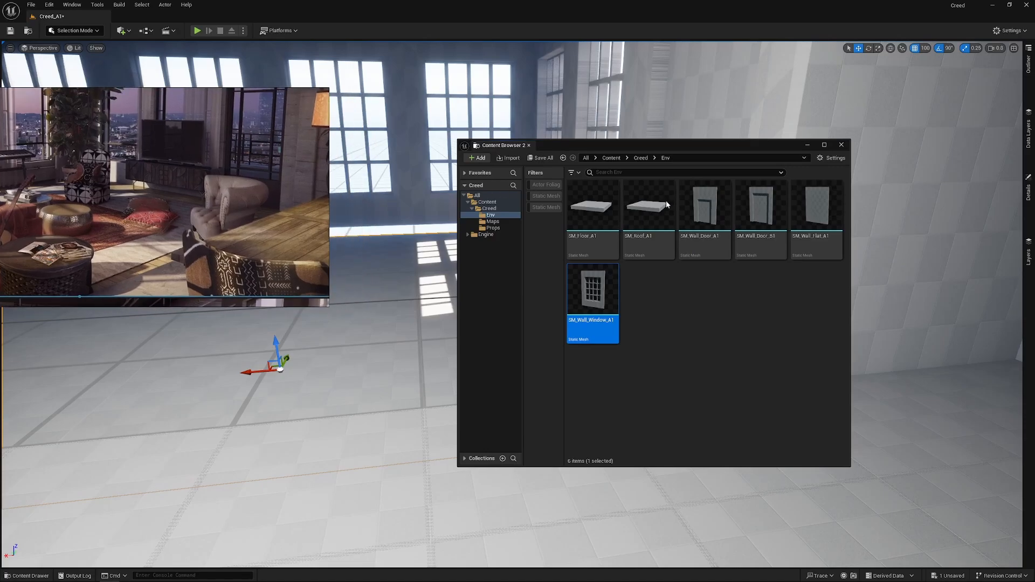
left_click(705, 207)
left_click(579, 302, "shift")
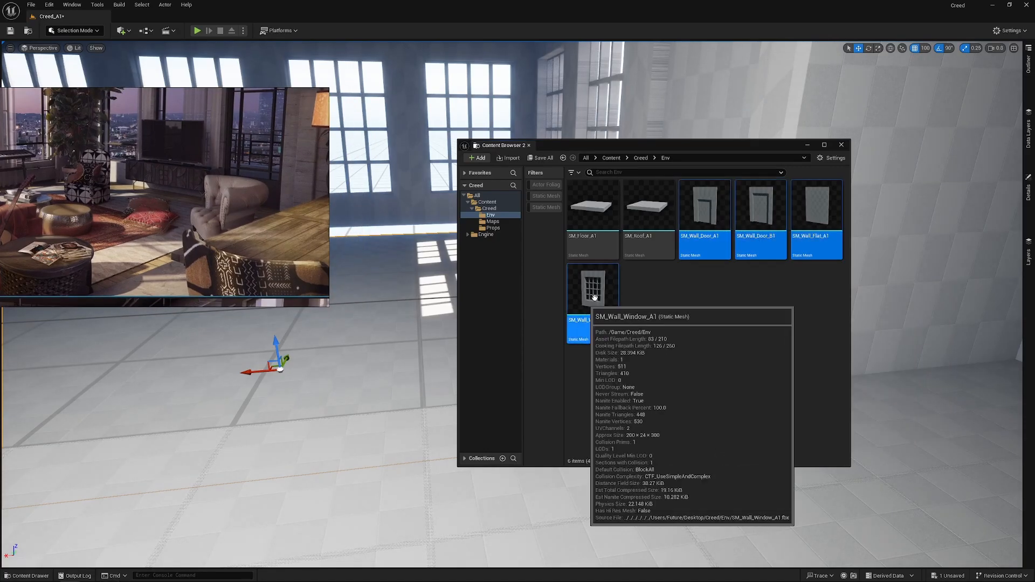
right_click(595, 300)
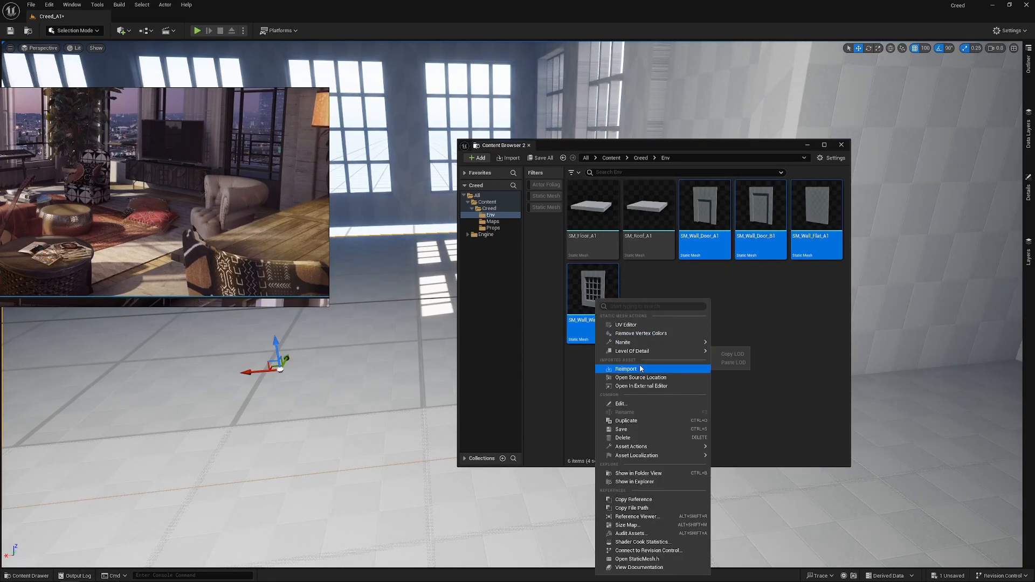
left_click(638, 369)
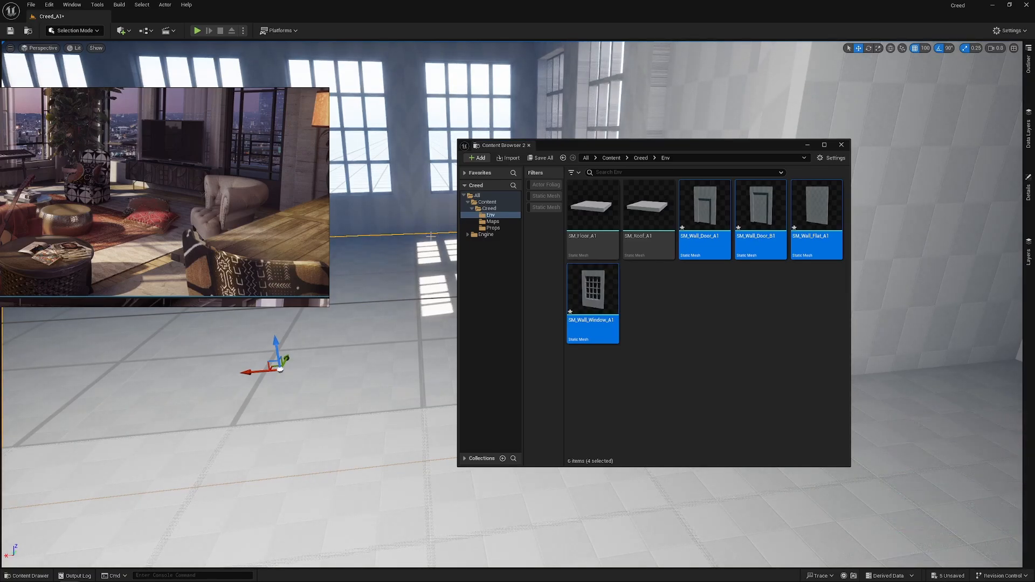
left_click(372, 138)
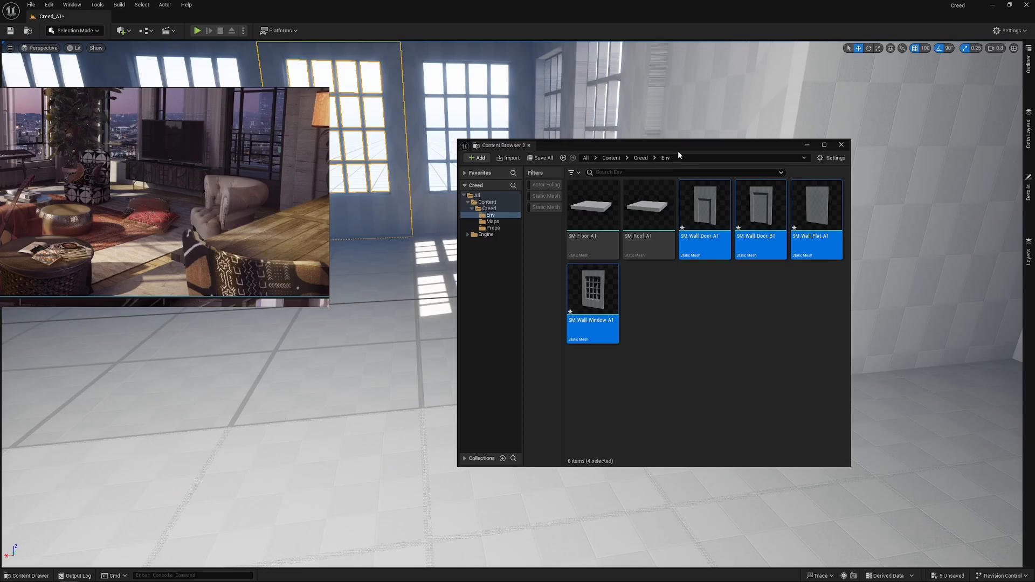
left_click(809, 146)
- Set the grid snap size to 5, lower the balcony floor outside the windows, and set snapping back to 100
right_click_drag(810, 147, 786, 255)
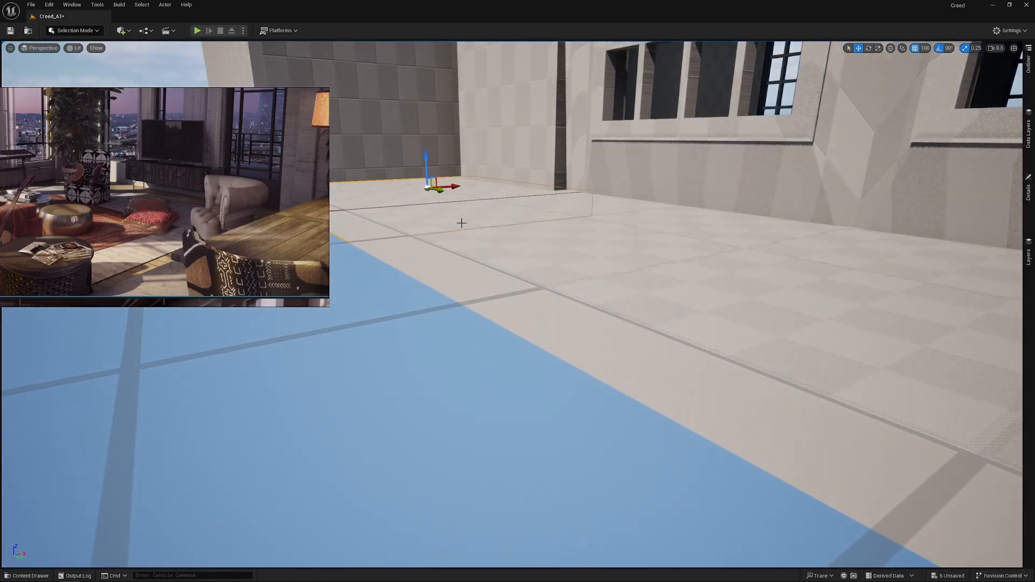
right_click_drag(860, 306, 811, 299)
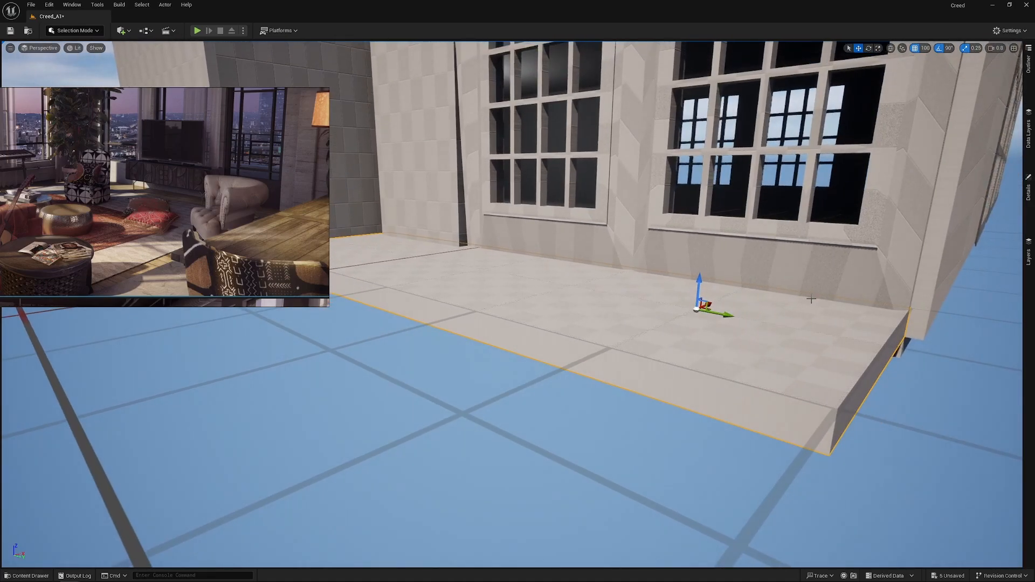
left_click(923, 52)
left_click(935, 94)
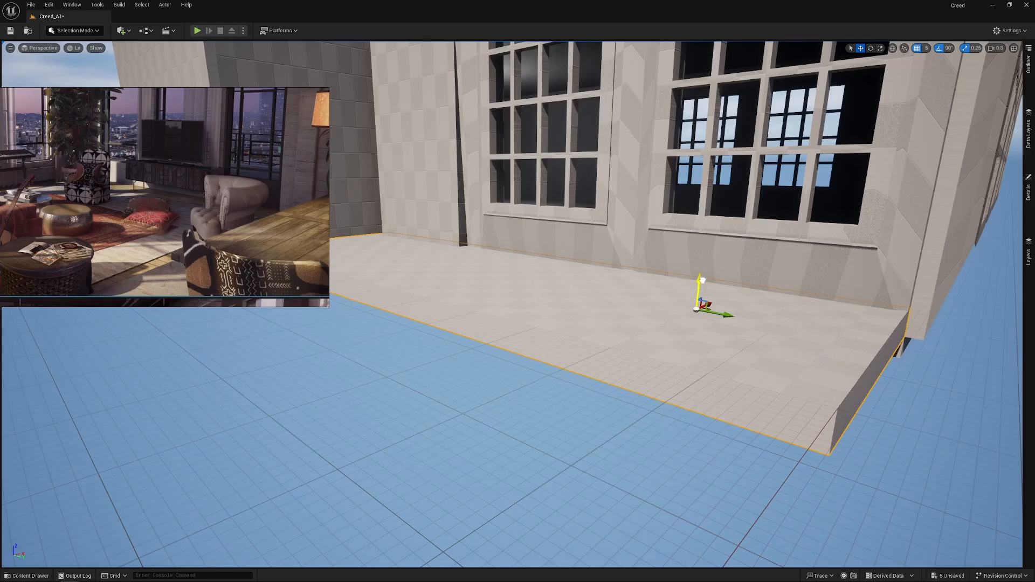
left_click_drag(702, 279, 704, 292)
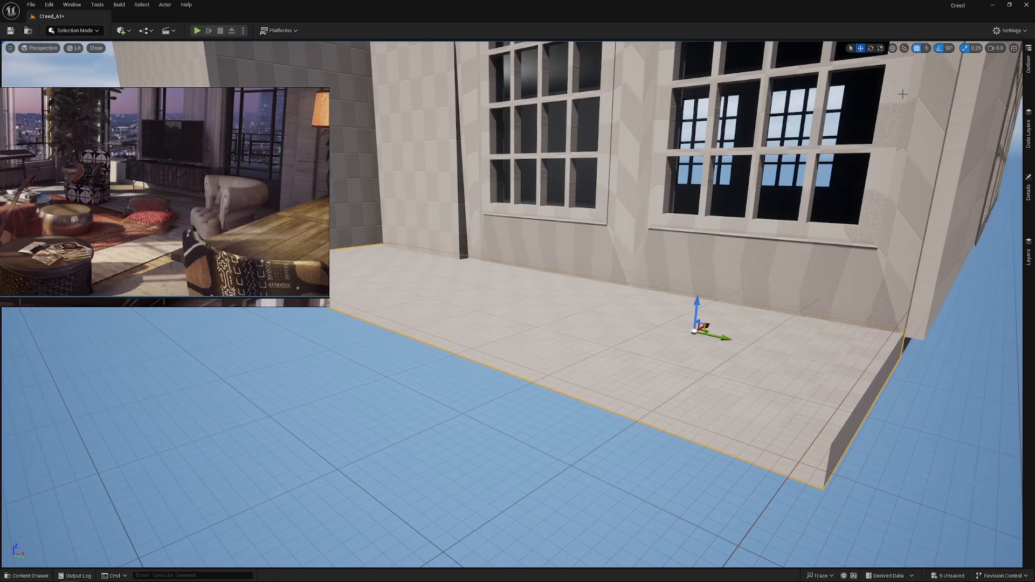
left_click(927, 50)
left_click(935, 103)
- Examine the lit living area from the open room to check the floor levels beside the windows and door wall
key("w")
right_click_drag(782, 232, 380, 100)
key("s")
key("w")
key("d")
key("w")
key("a")
key("d")
key("w")
key("s")
key("s")
key("w")
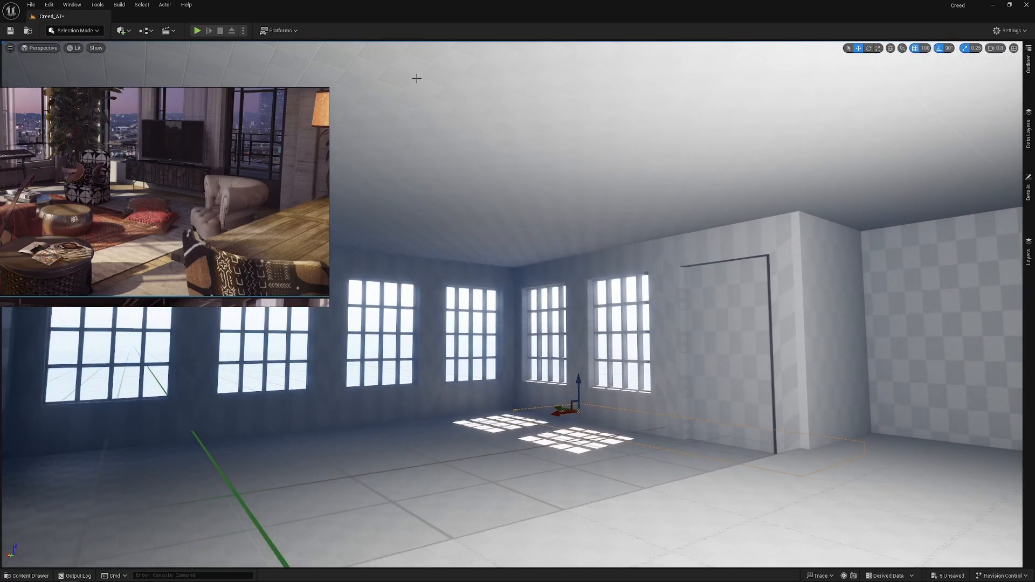
- Compare the window walls, ceiling and sunken floor with the full living room reference image
scroll(214, 184, "down", 4)
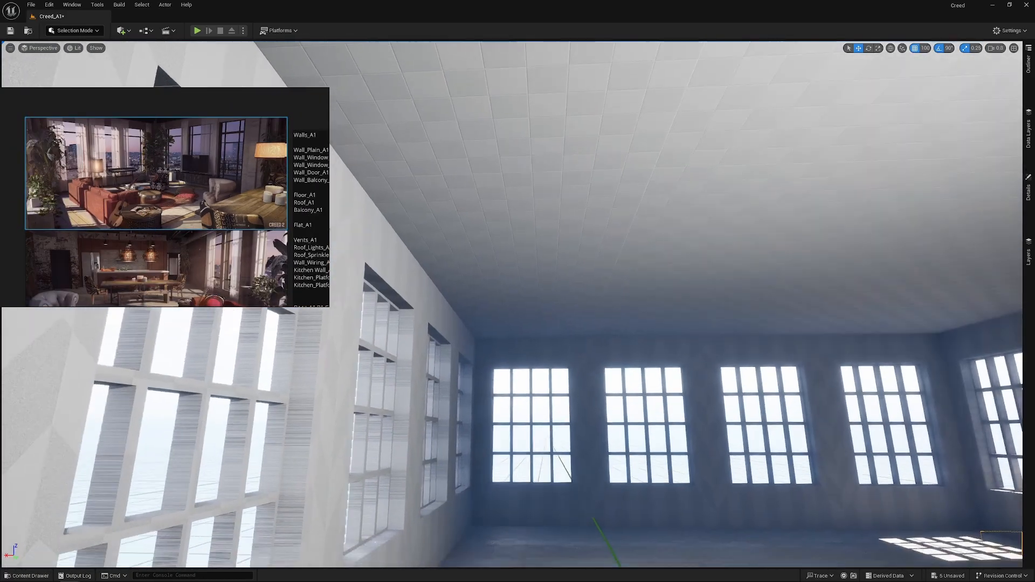
key("w")
right_click_drag(485, 215, 512, 242)
key("s")
key("w")
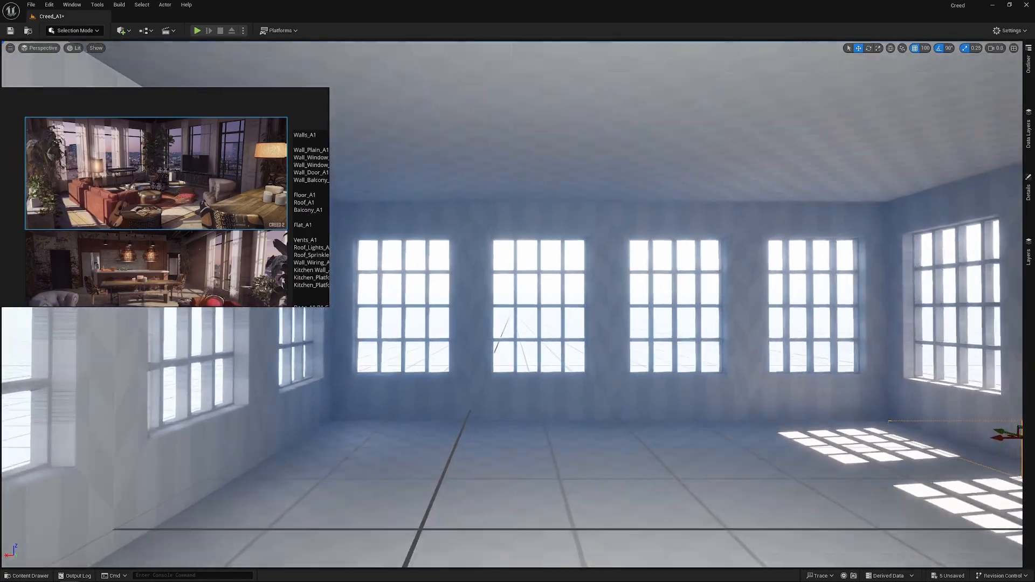
key("w")
right_click_drag(759, 224, 739, 219)
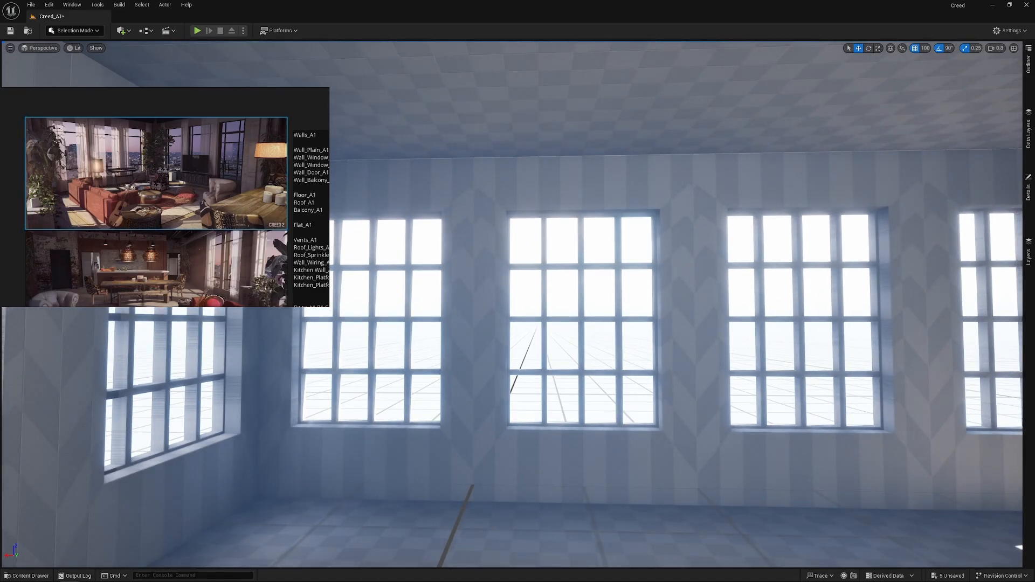
key("s")
right_click_drag(609, 394, 596, 424)
key("w")
key("d")
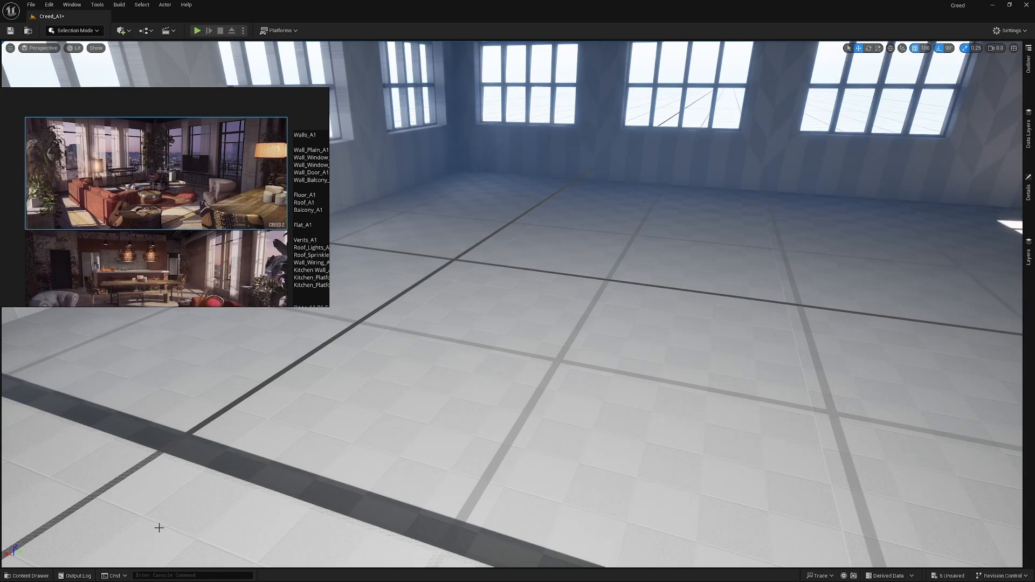
right_click_drag(608, 437, 627, 436)
- Save the level, then open the Props folder in the Content Browser and move it clear of the living area
key("ctrl+s")
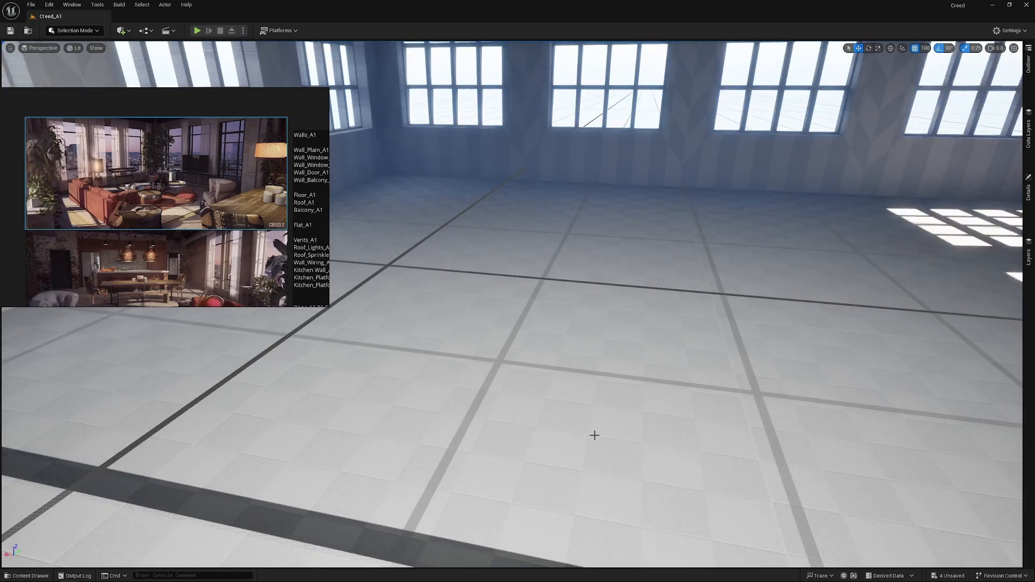
key("alt+Tab")
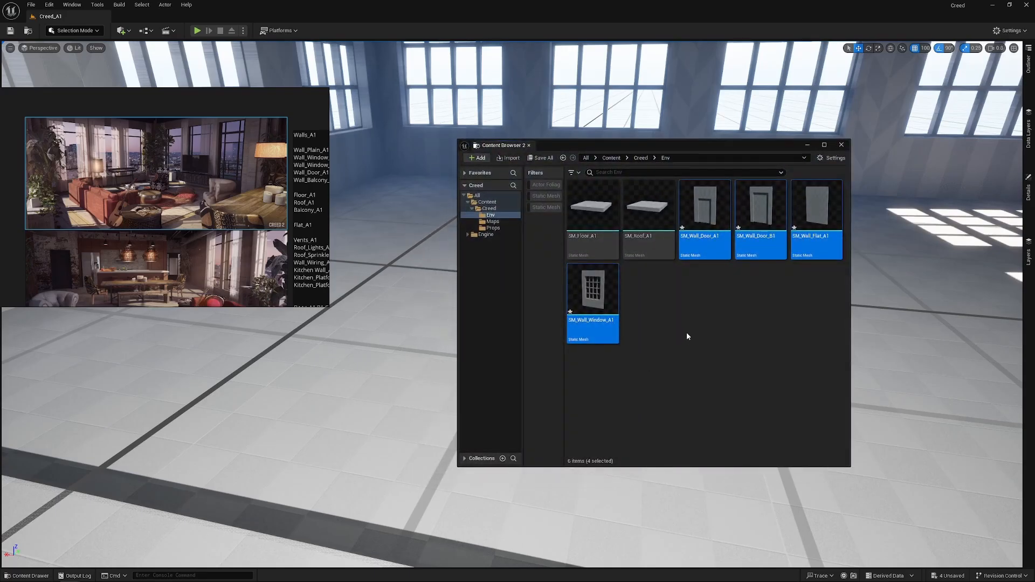
left_click(493, 228)
left_click_drag(593, 145, 808, 104)
right_click_drag(582, 264, 611, 283)
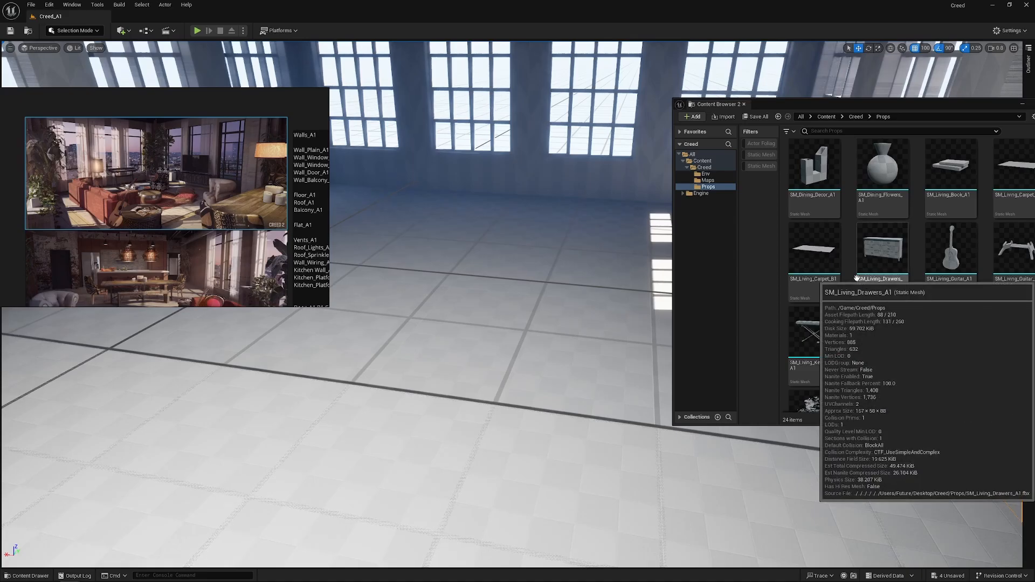
- Place SM_Living_Sofa_A1 from the Props folder on the living-area floor
scroll(908, 190, "down", 1)
scroll(895, 235, "down", 1)
scroll(852, 334, "down", 1)
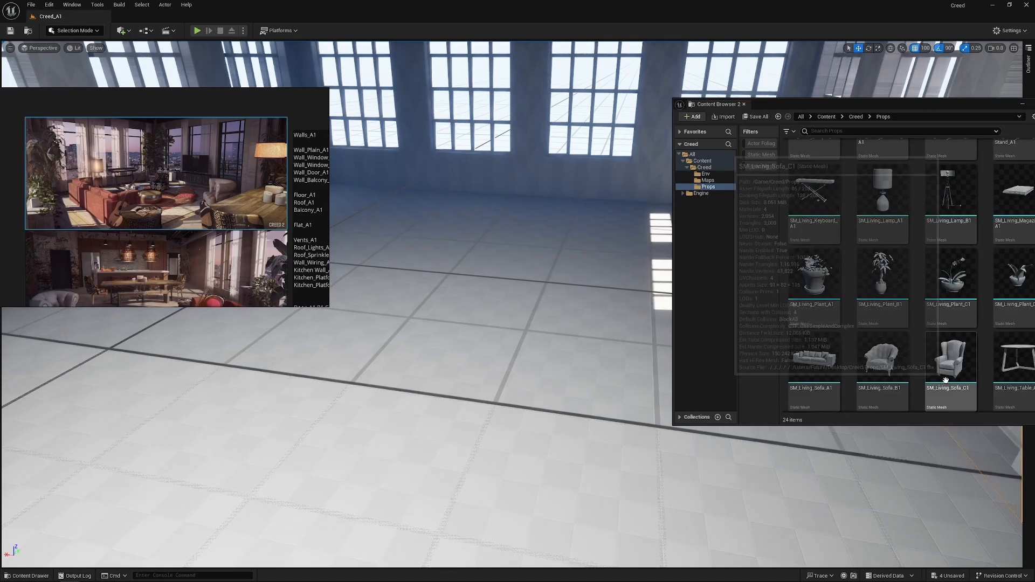
left_click_drag(834, 370, 423, 323)
right_click_drag(423, 324, 410, 324)
right_click_drag(440, 357, 421, 350)
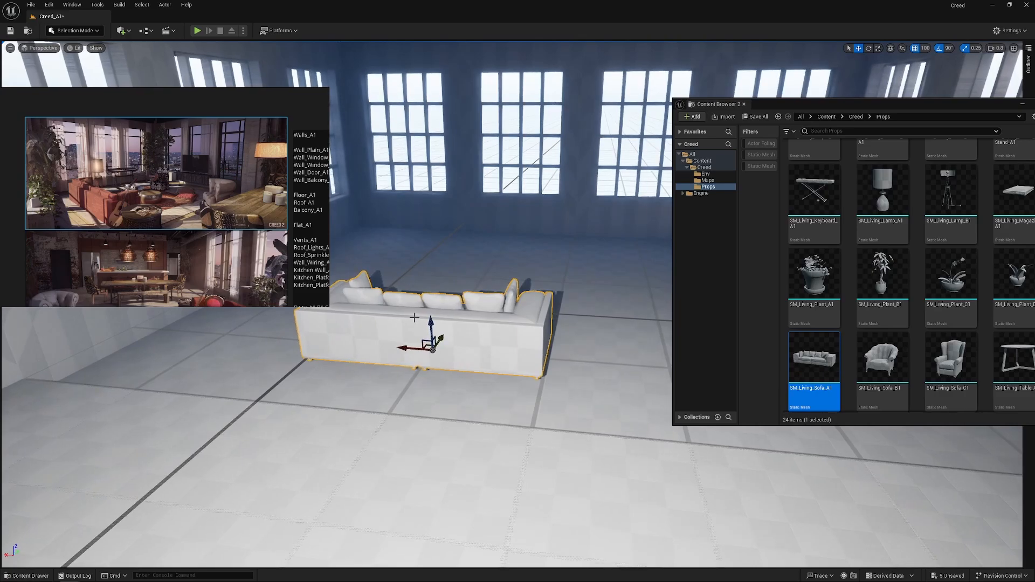
- Rotate the sofa 90° so its end faces the open room and move it closer to the windows
key("e")
left_click_drag(440, 357, 337, 377)
key("w")
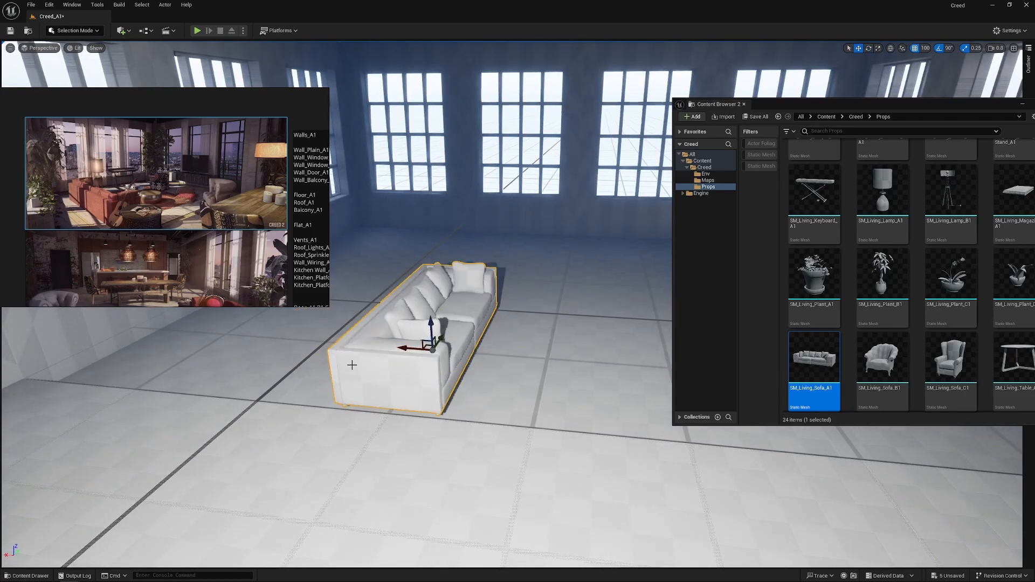
left_click_drag(443, 337, 492, 289)
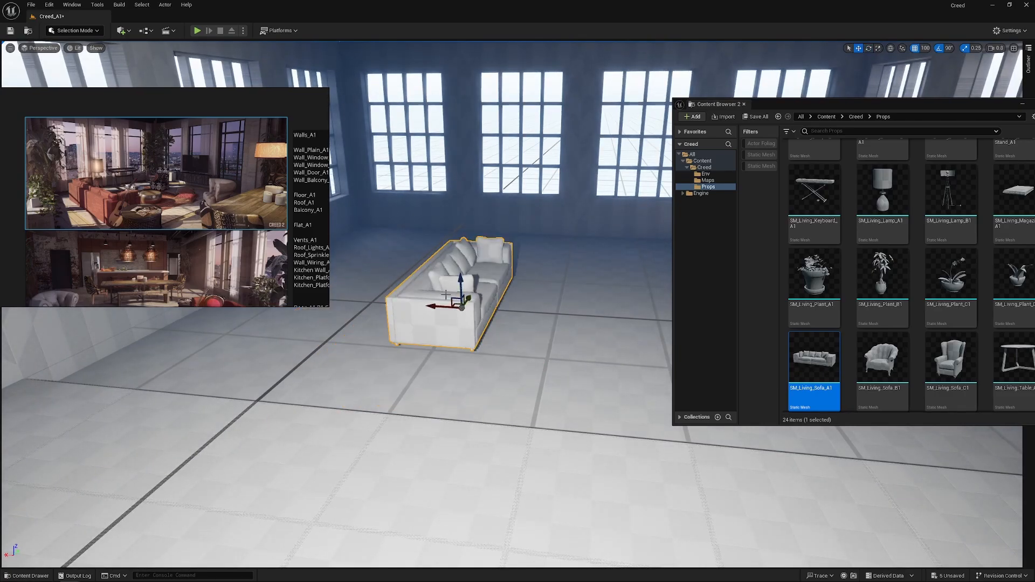
right_click_drag(449, 304, 465, 305)
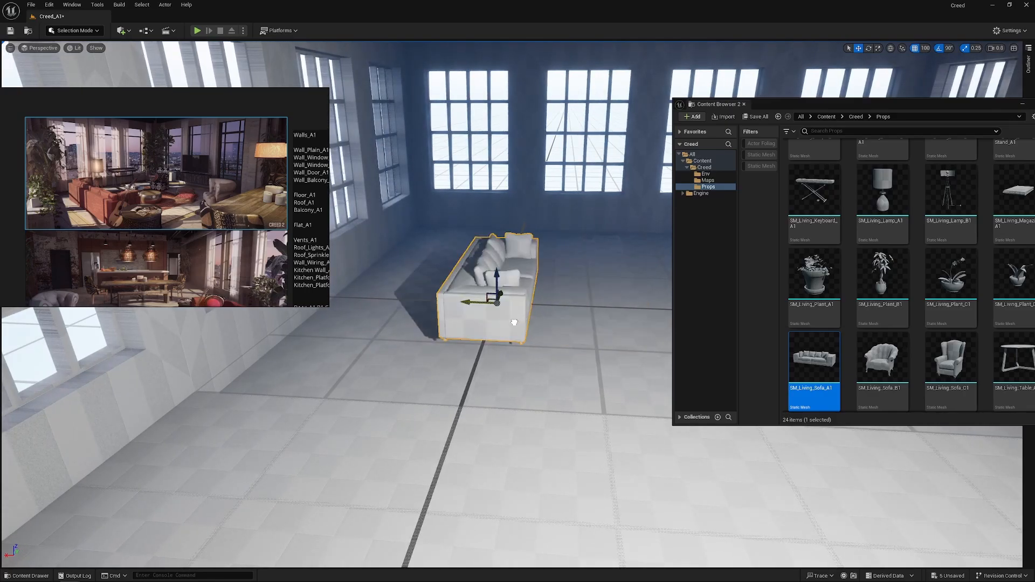
- Set the grid snap size to 50 and shift the sofa sideways toward the side window wall
right_click_drag(521, 310, 533, 306)
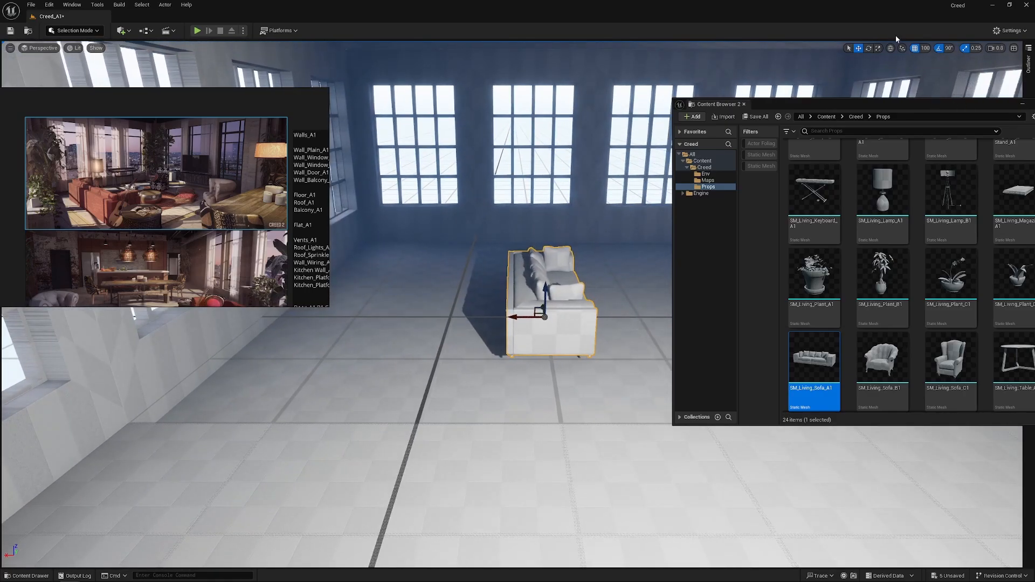
left_click(919, 49)
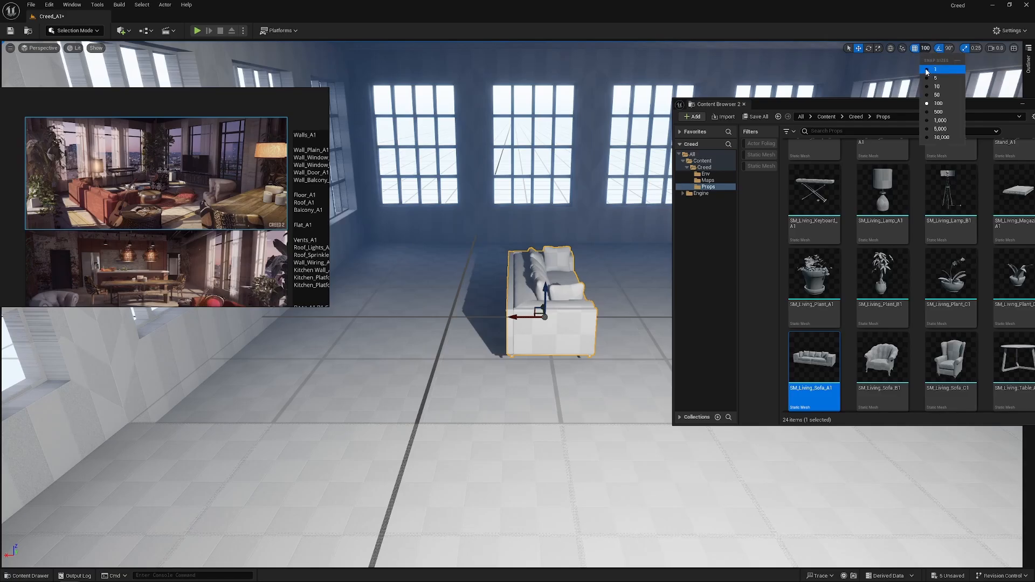
left_click(938, 94)
right_click_drag(519, 321, 486, 315)
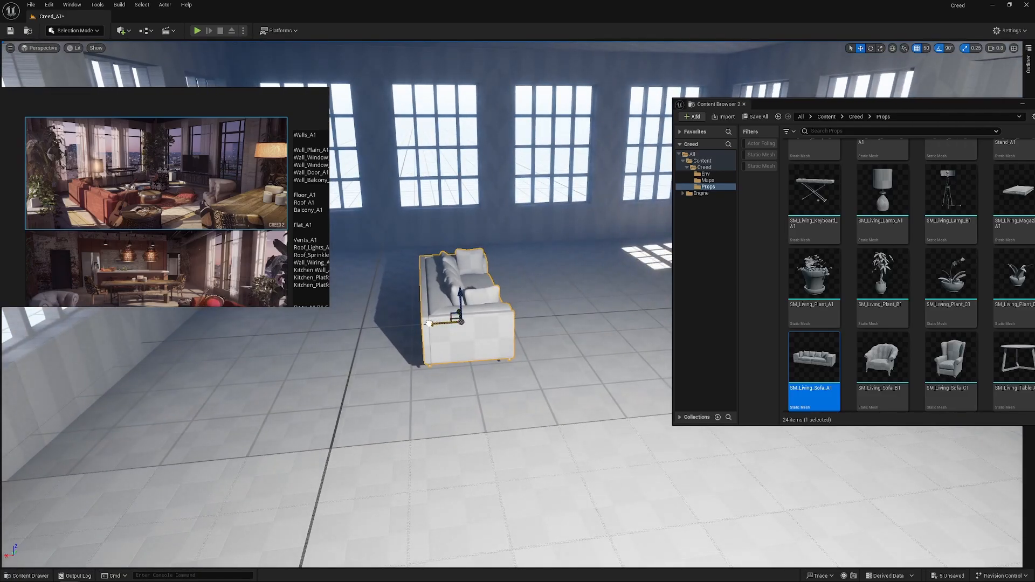
left_click_drag(430, 324, 379, 326)
right_click_drag(510, 325, 477, 319)
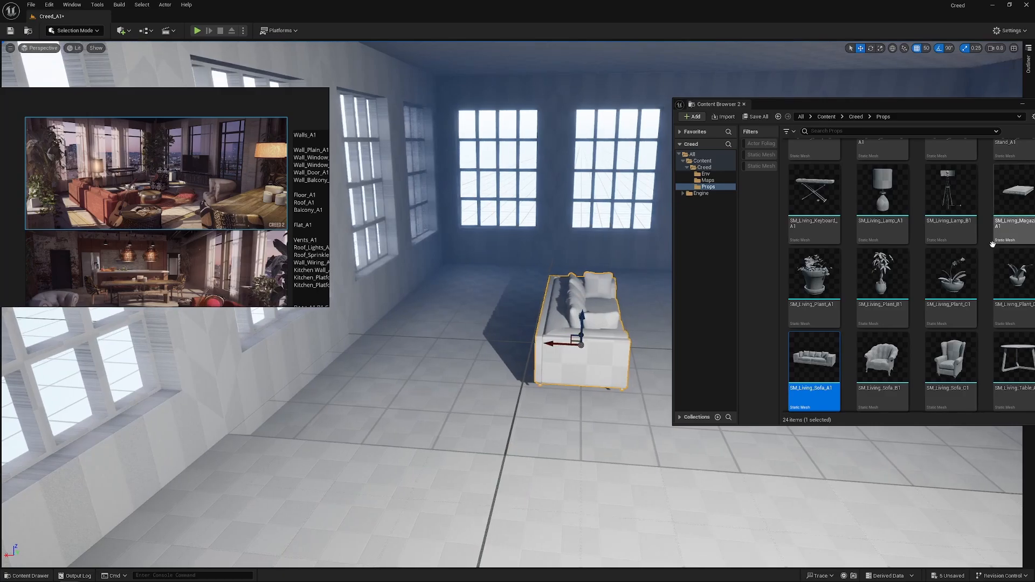
- Bring the Content Browser fully into view and place SM_Living_Drawers_A1 by the side window wall, with its drawers facing the sofa
scroll(993, 245, "down", 2)
left_click_drag(939, 106, 895, 95)
scroll(886, 371, "down", 2)
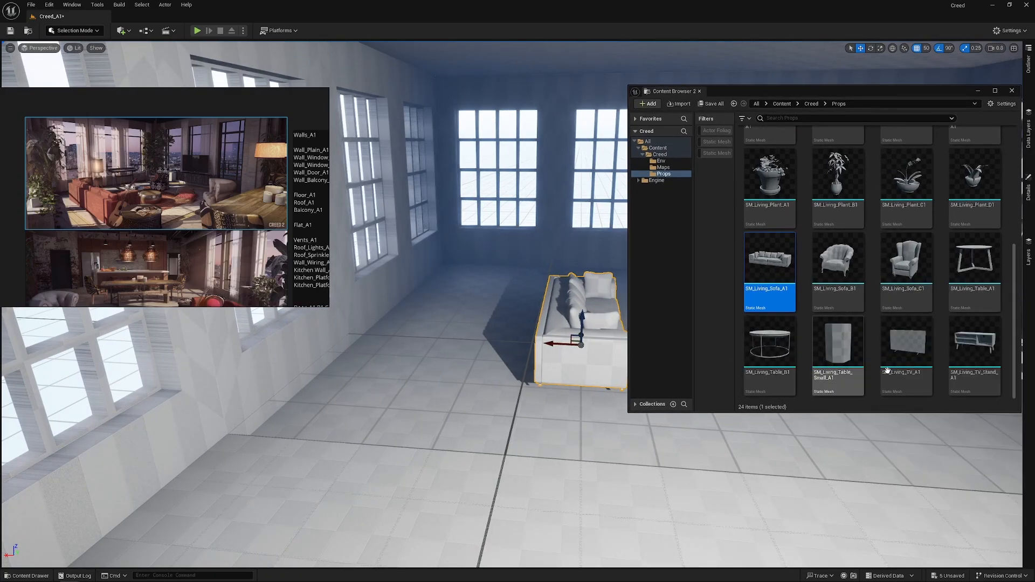
left_click_drag(888, 371, 903, 355)
scroll(802, 282, "up", 2)
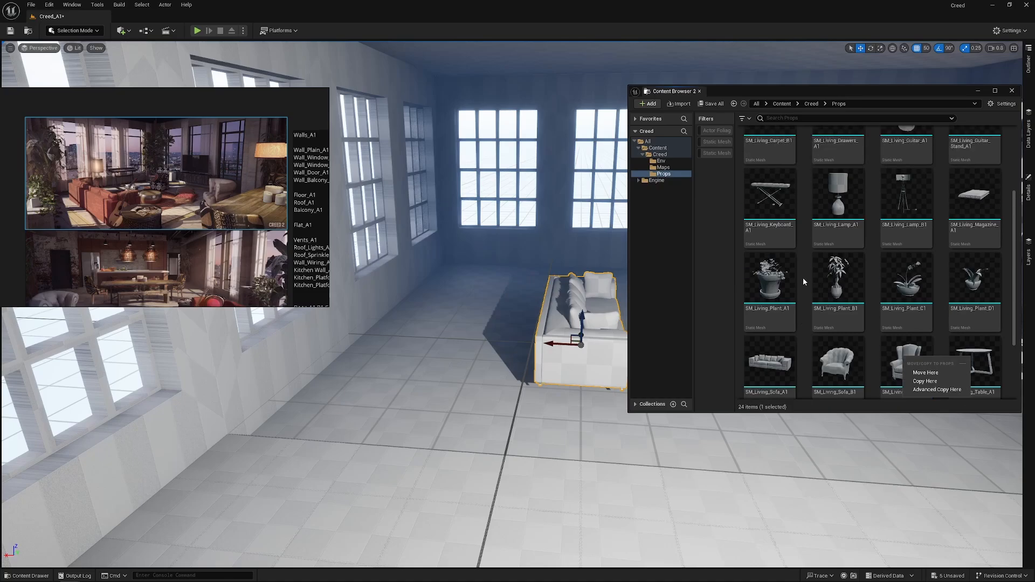
scroll(803, 281, "up", 3)
left_click_drag(838, 237, 474, 316)
key("e")
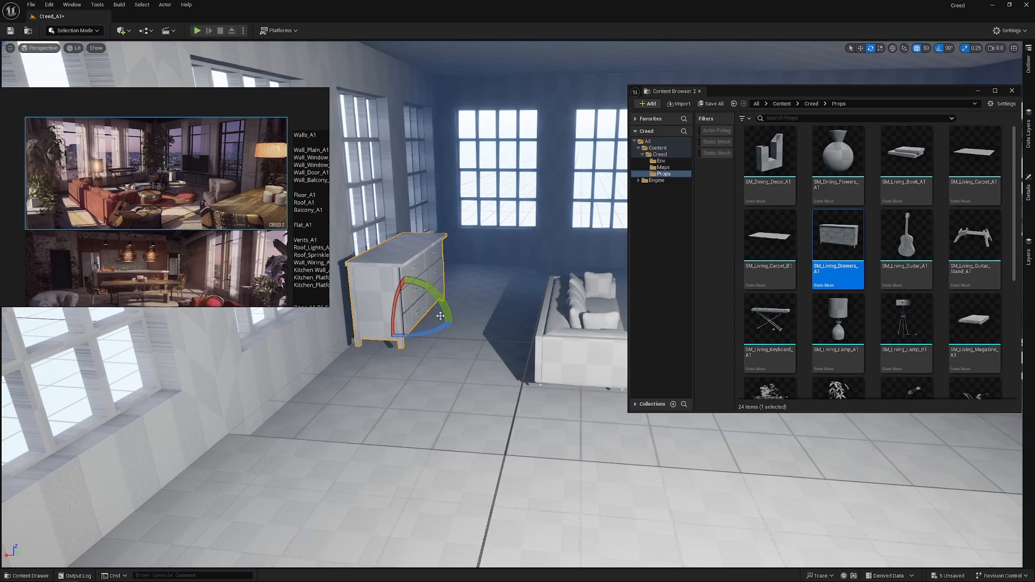
key("w")
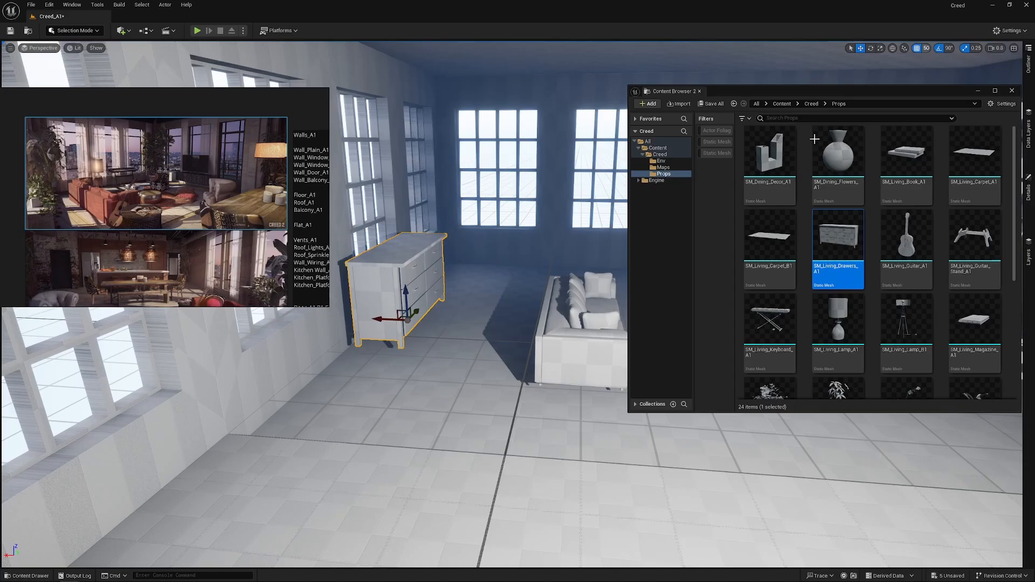
- Place SM_Living_Keyboard_A1 from the Props folder against the far window wall, beyond the sofa
right_click_drag(539, 350, 617, 169)
mouse_move(455, 287)
right_mouse_down()
mouse_move(459, 302)
mouse_move(439, 307)
mouse_move(450, 302)
right_mouse_up()
left_click_drag(786, 332, 522, 287)
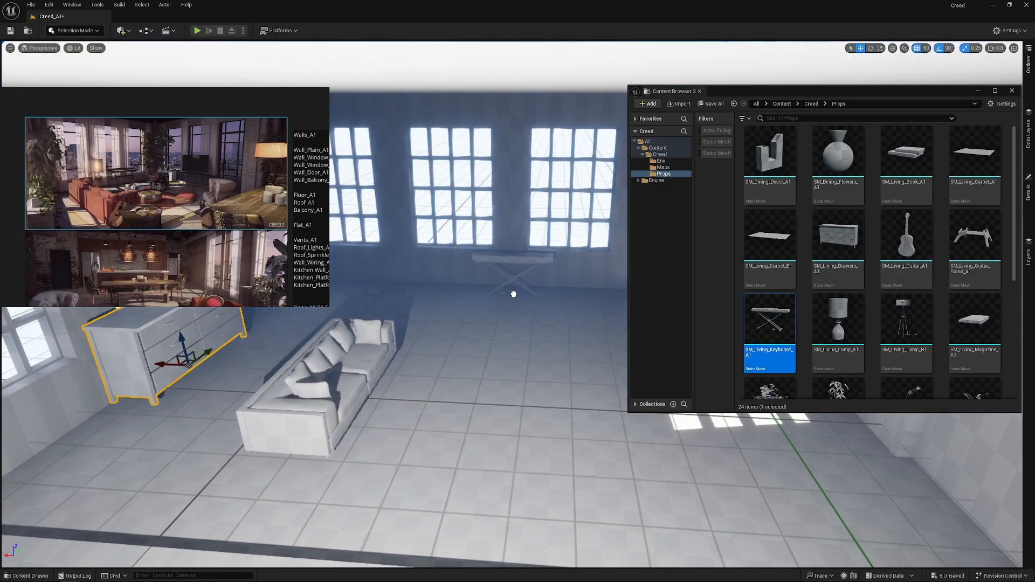
left_click_drag(514, 294, 512, 292)
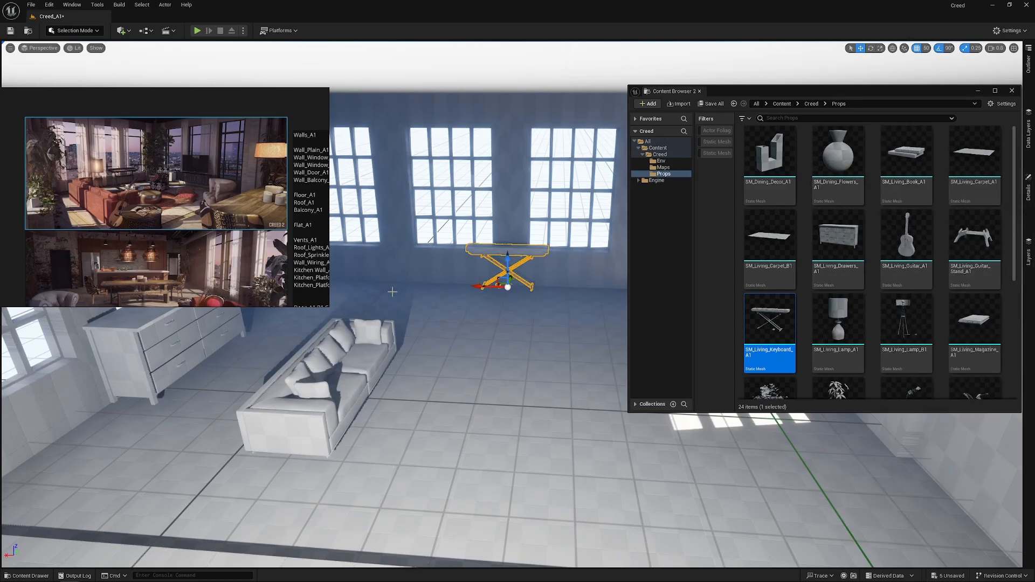
- Place the tripod floor lamp SM_Living_Lamp_B1 in the sunlit far corner between the two window walls and check it up close
right_click_drag(392, 291, 431, 307)
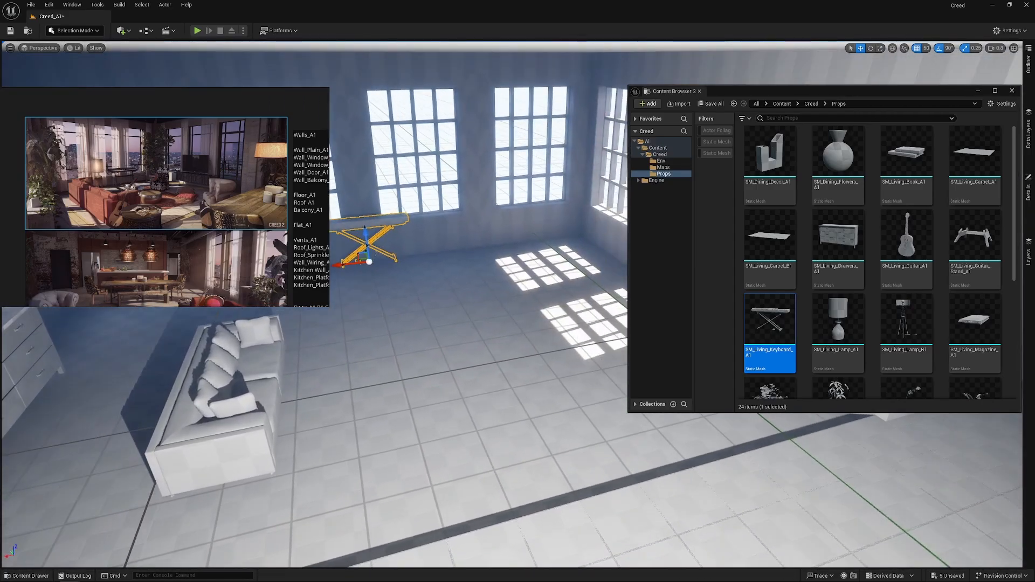
left_click_drag(906, 323, 575, 258)
key("f")
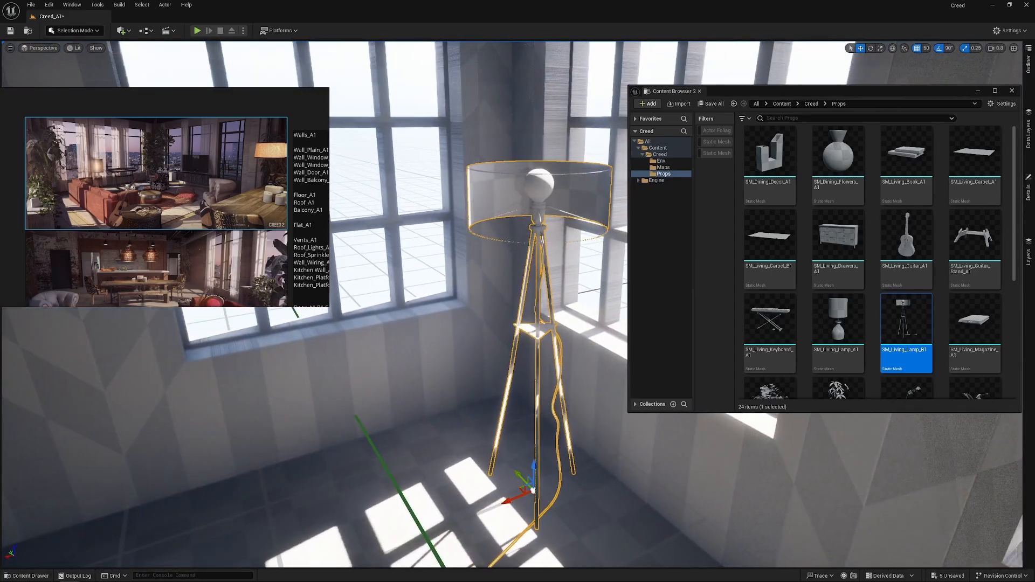
key("s")
right_click_drag(514, 196, 436, 235)
key("d")
key("a")
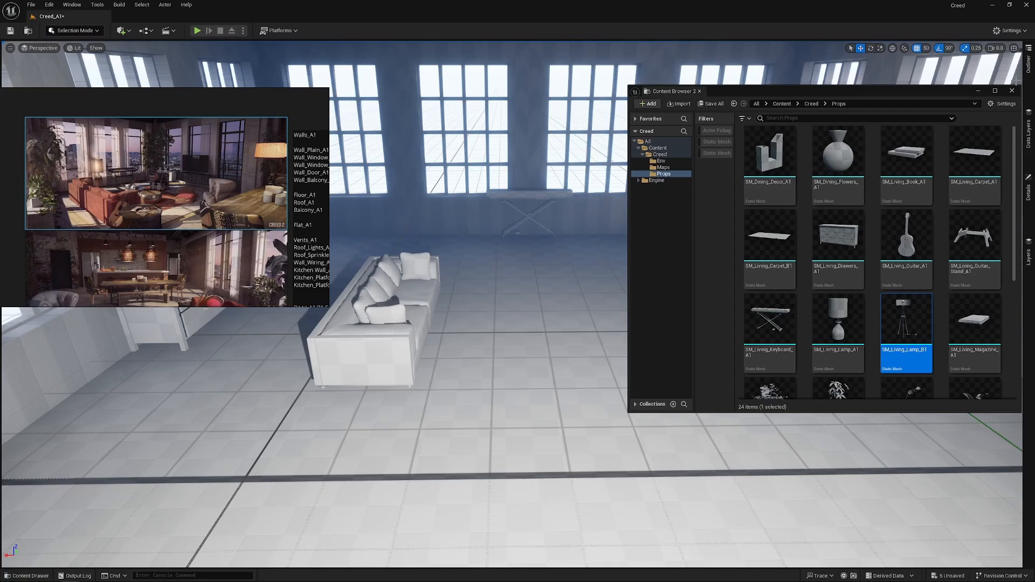
- Minimise the Content Browser and move SM_Floor_A1 through SM_Floor_A32 into a new Outliner folder
left_click(978, 91)
left_click(1028, 60)
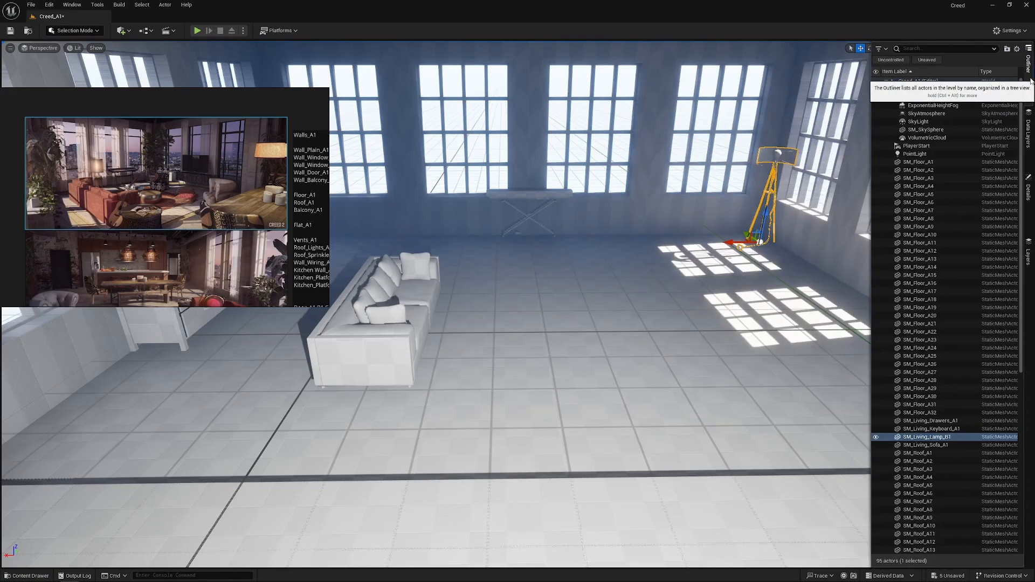
left_click(914, 162)
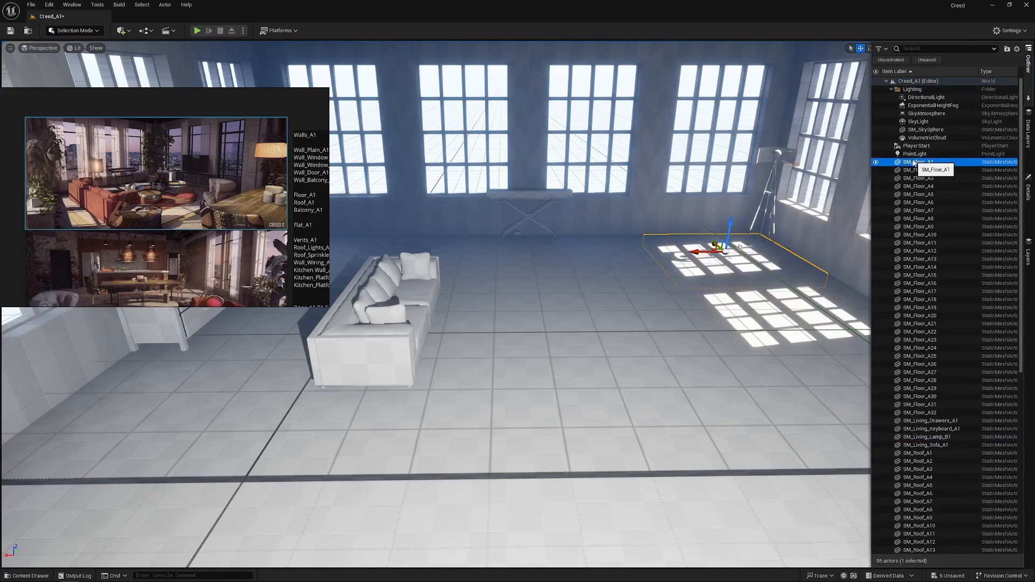
left_click(934, 405, "shift")
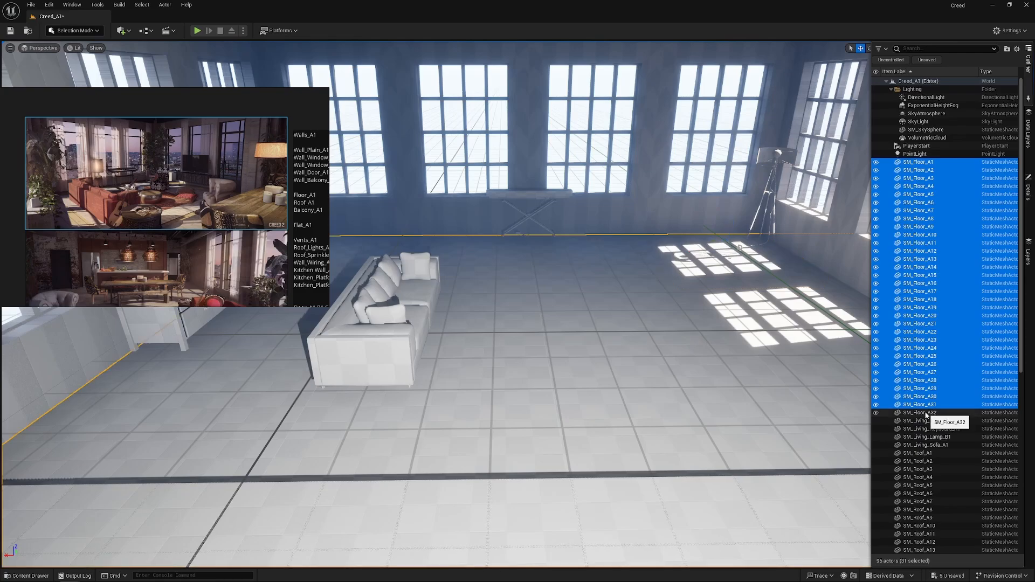
left_click(935, 412, "shift")
right_click(907, 184)
mouse_move(944, 454)
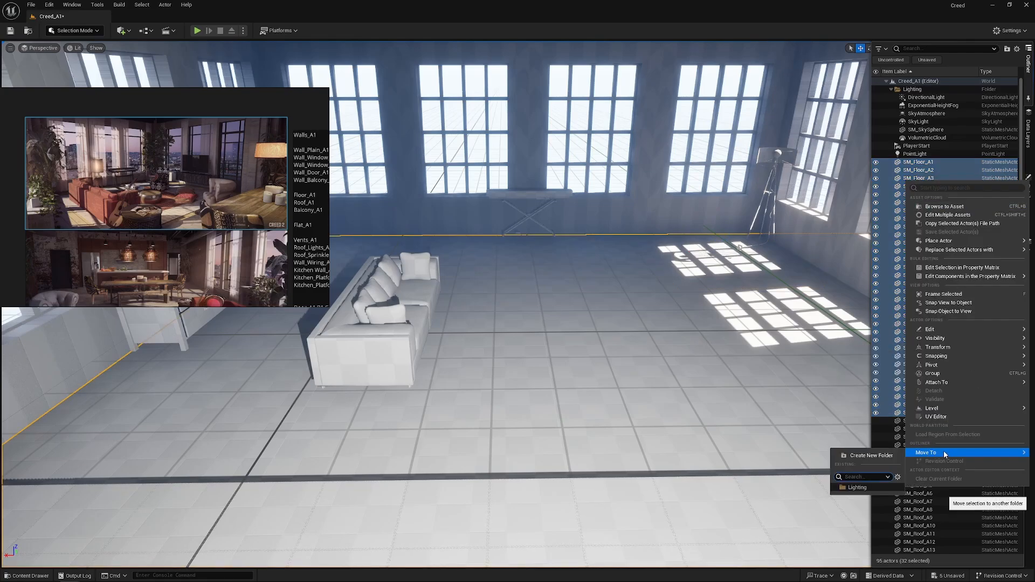
left_click(871, 455)
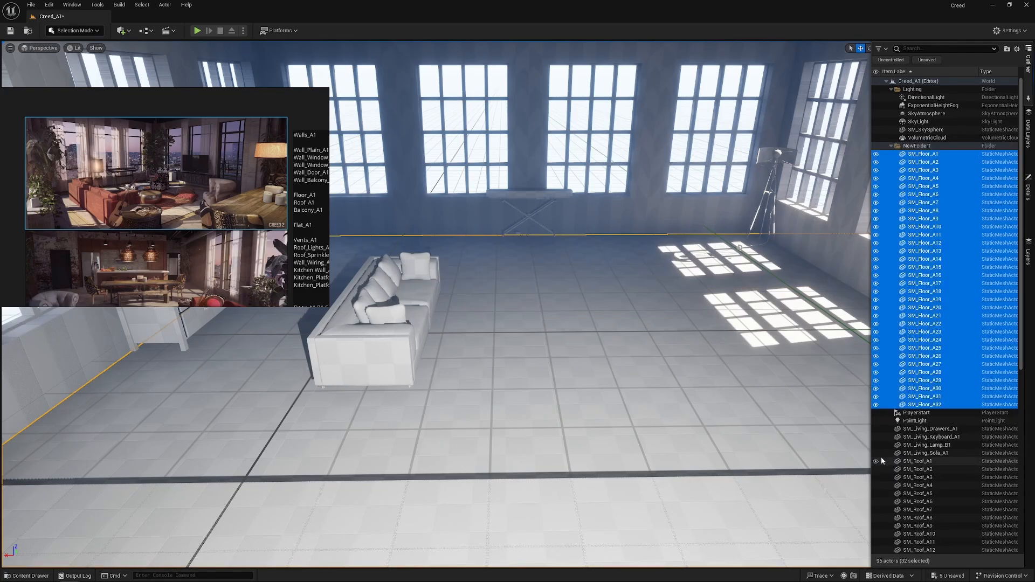
- Collapse the new folder of floor pieces and rename it Floor
double_click(923, 146)
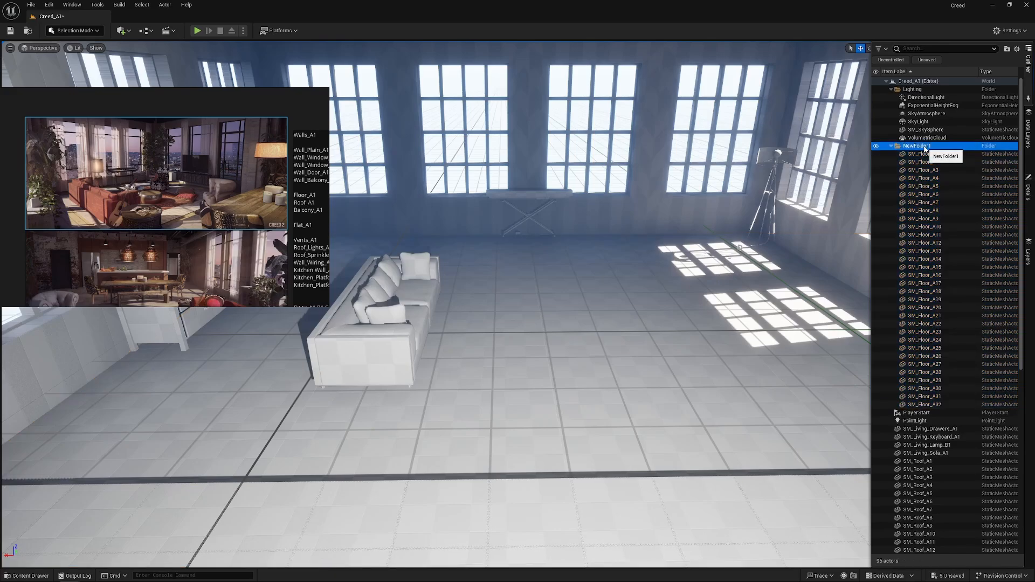
left_click(922, 148)
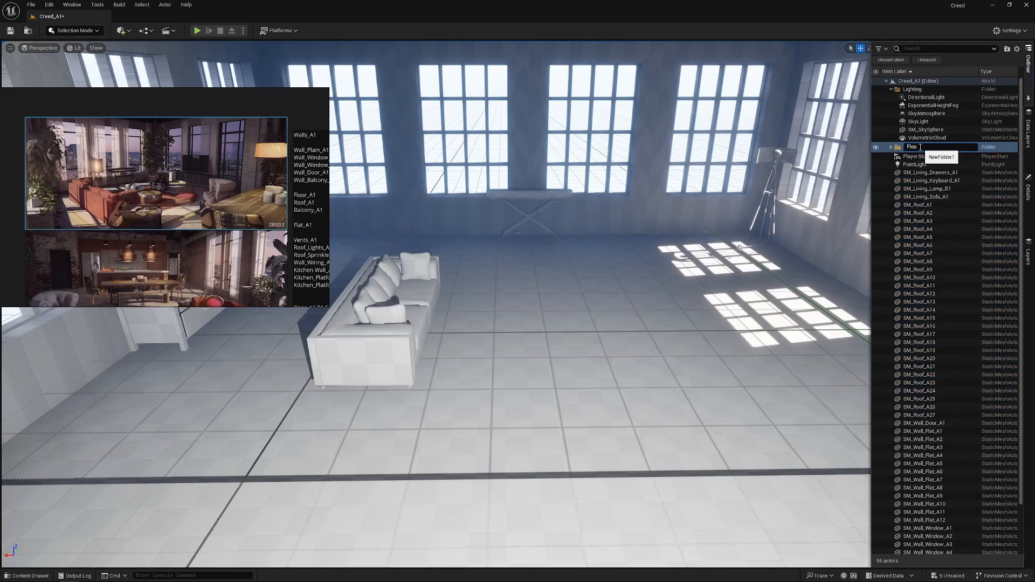
key("Return")
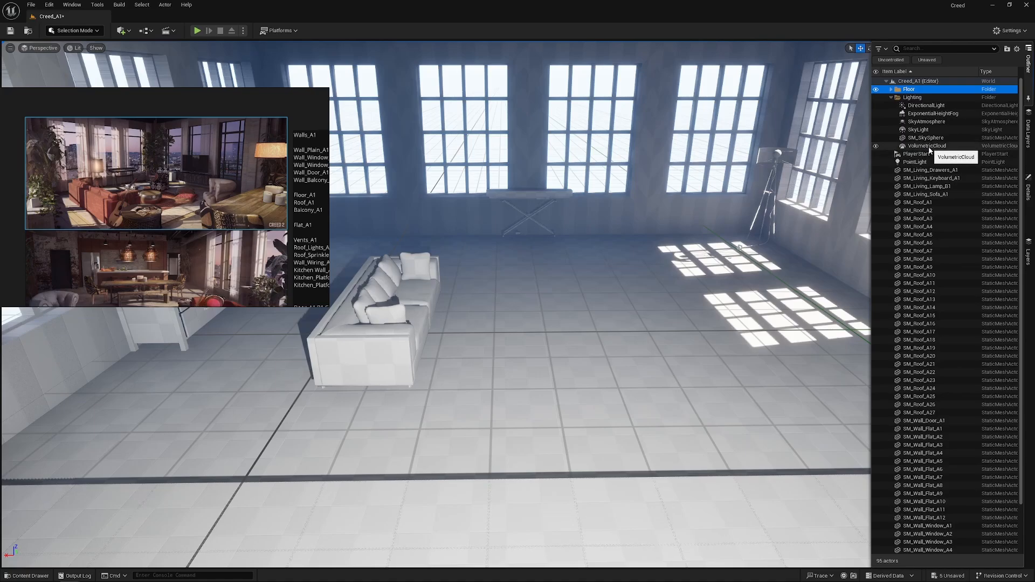
- Move SM_Roof_A1 through SM_Roof_A27 into another new Outliner folder
left_click(916, 202)
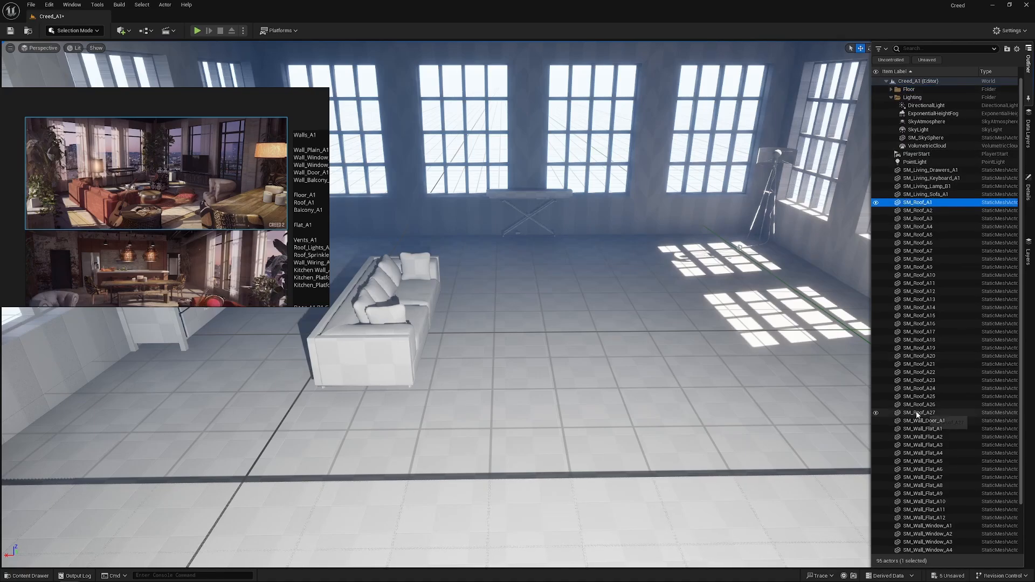
left_click(917, 413, "shift")
right_click(923, 362)
mouse_move(975, 324)
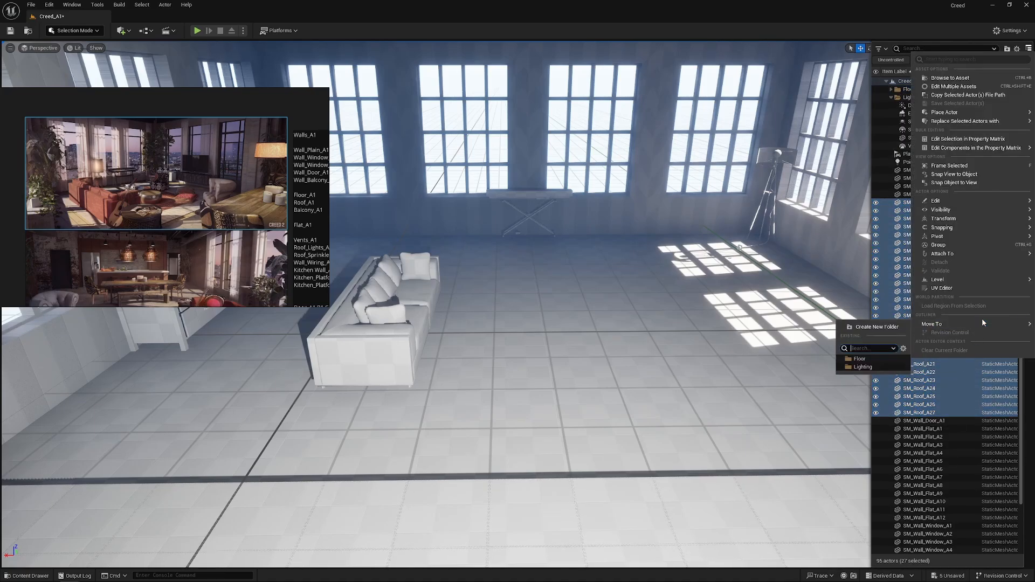
left_click(877, 327)
- Rename the folder of roof pieces as Roof and collapse it
left_click(911, 155)
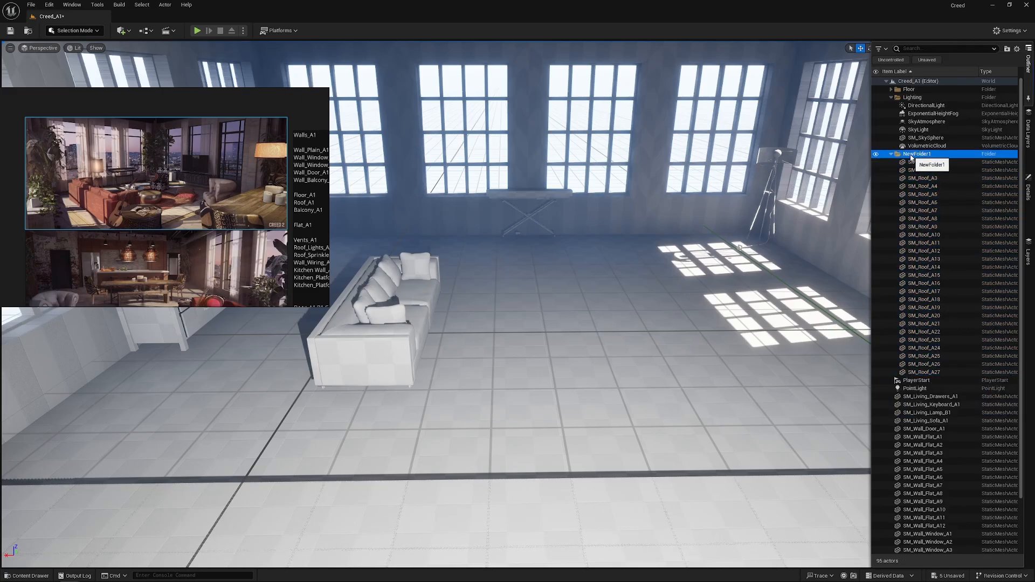
left_click(910, 156)
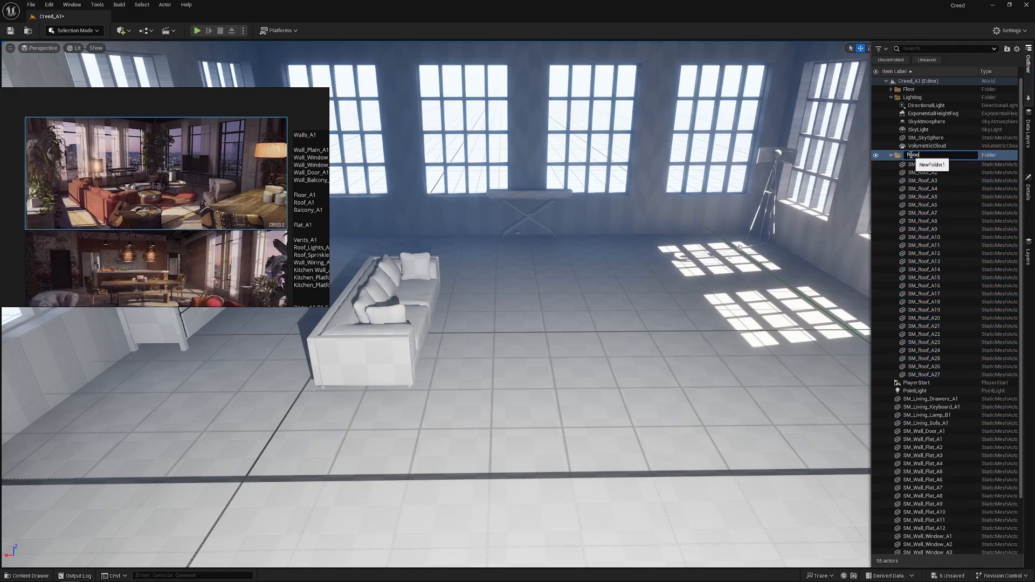
key("Return")
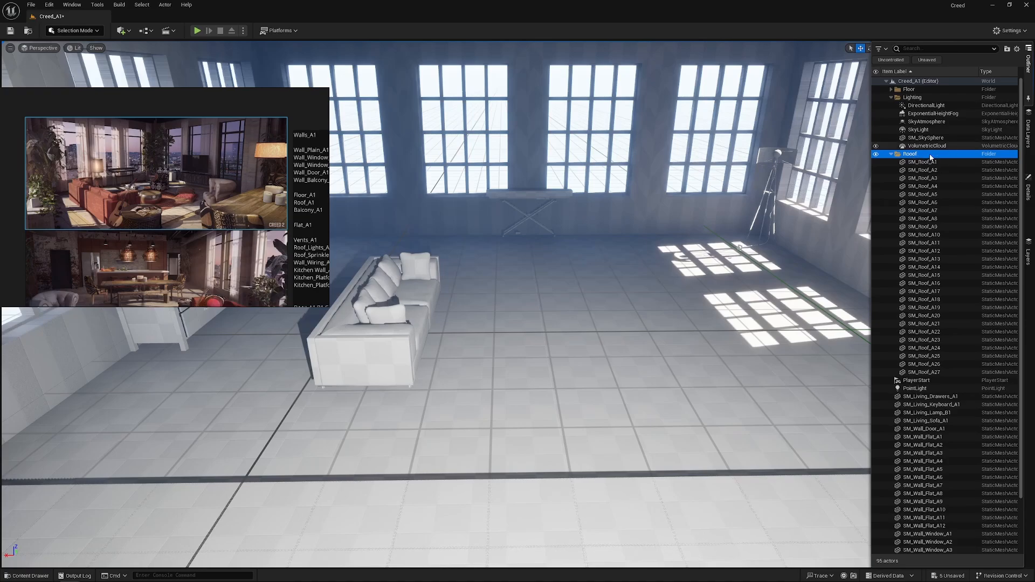
left_click(910, 155)
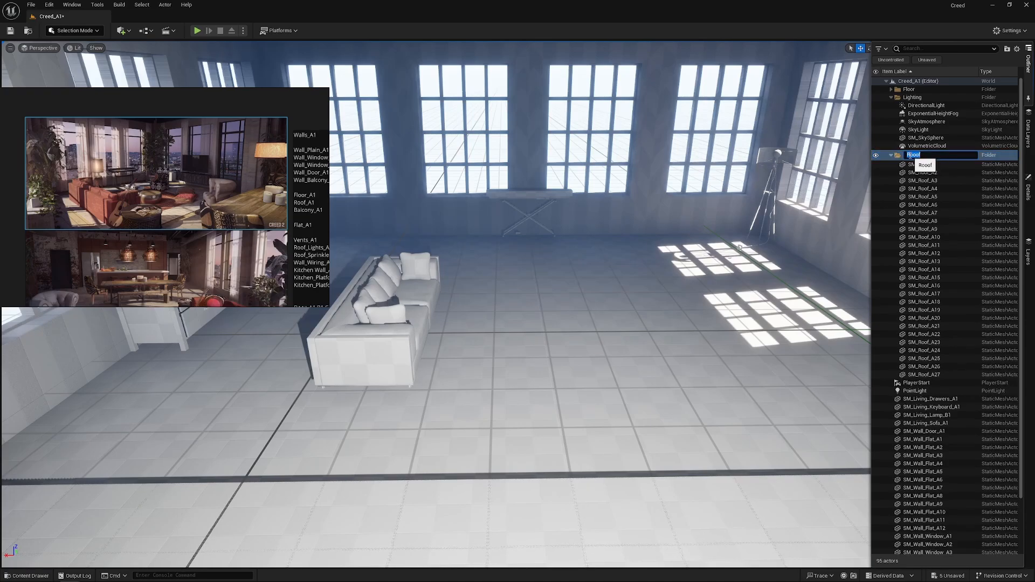
type("Roof")
left_click(892, 154)
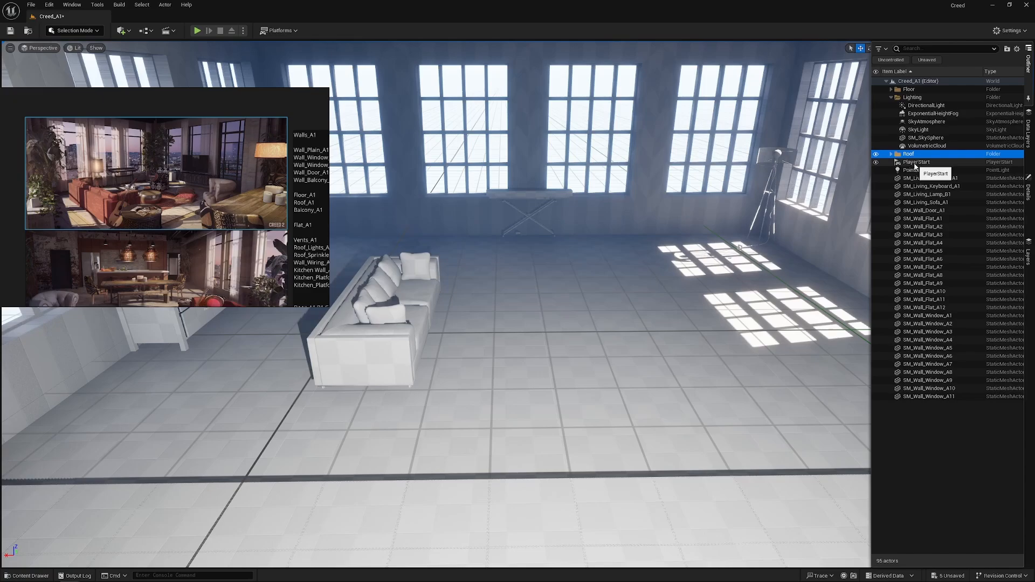
- Move all wall actors, from SM_Wall_Door_A1 through SM_Wall_Window_A11, into a new Outliner folder
left_click(924, 210)
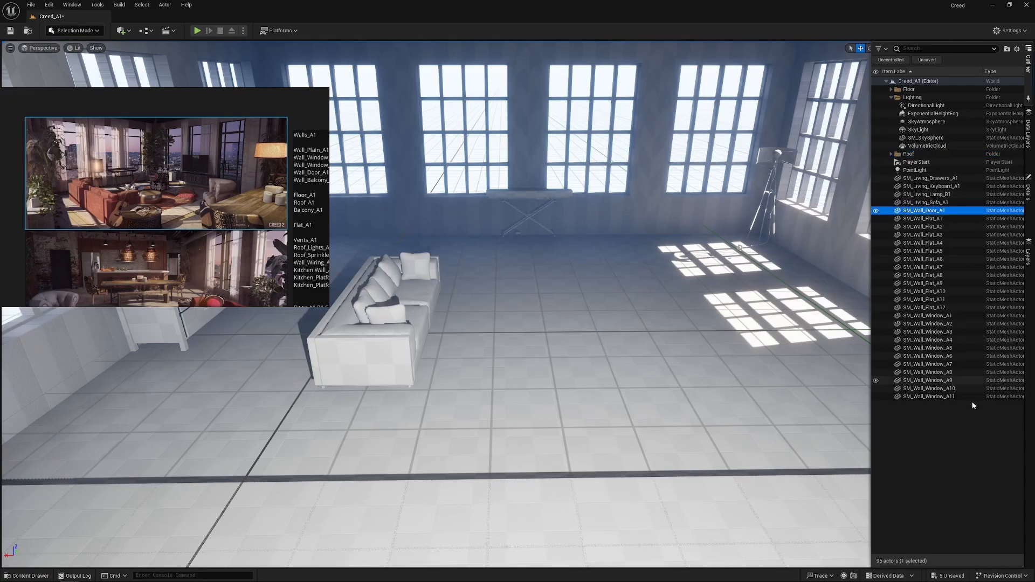
left_click(940, 397, "shift")
right_click(940, 397)
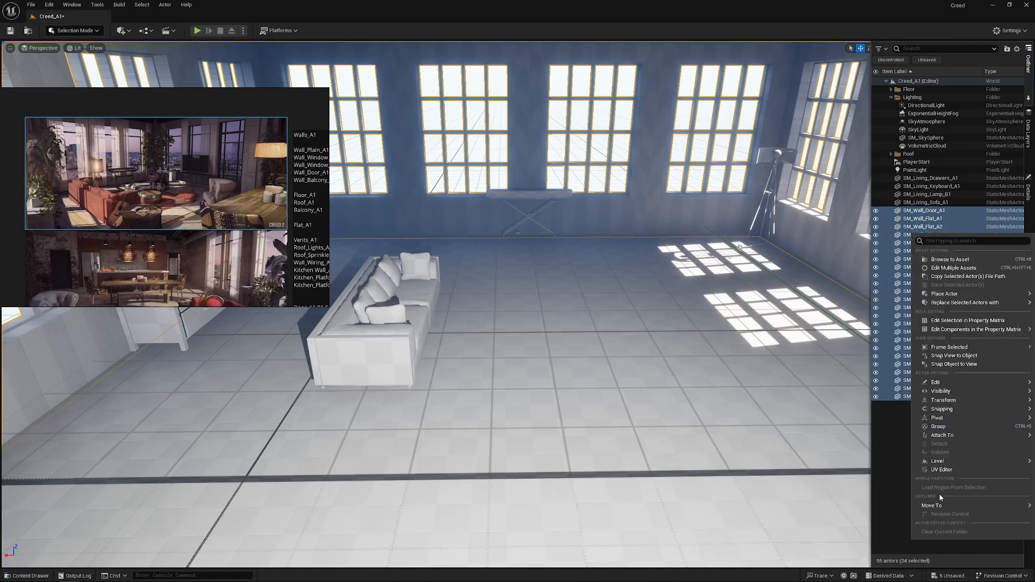
mouse_move(933, 506)
left_click(897, 509)
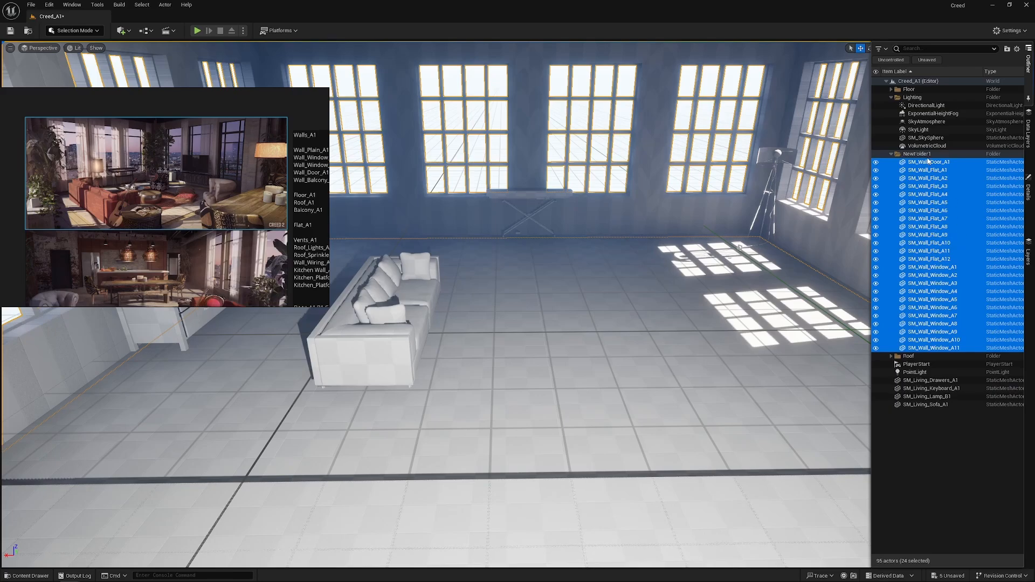
- Rename the folder of wall pieces as Walls and collapse it
left_click(920, 156)
left_click(921, 157)
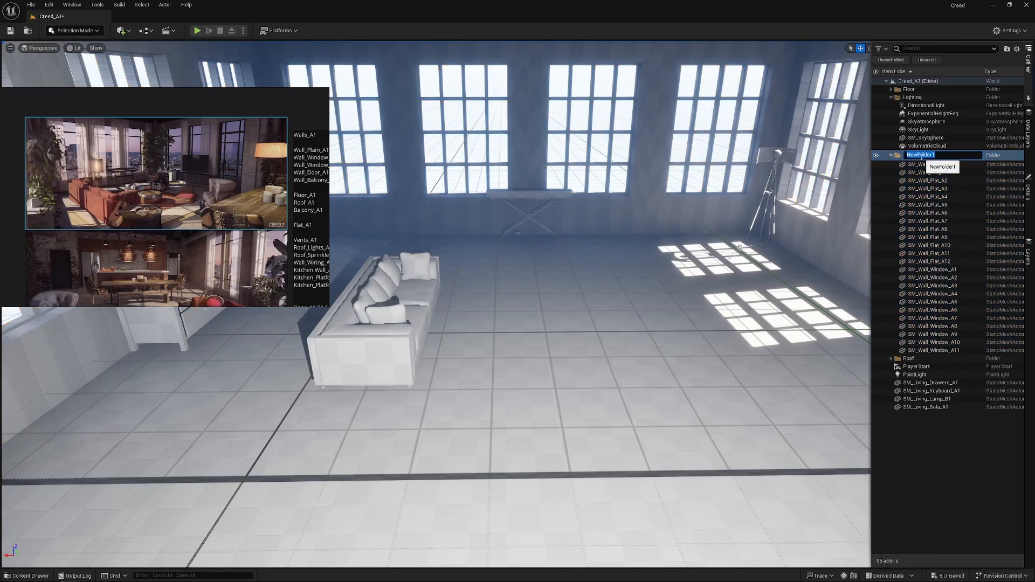
type("Walls")
key("Return")
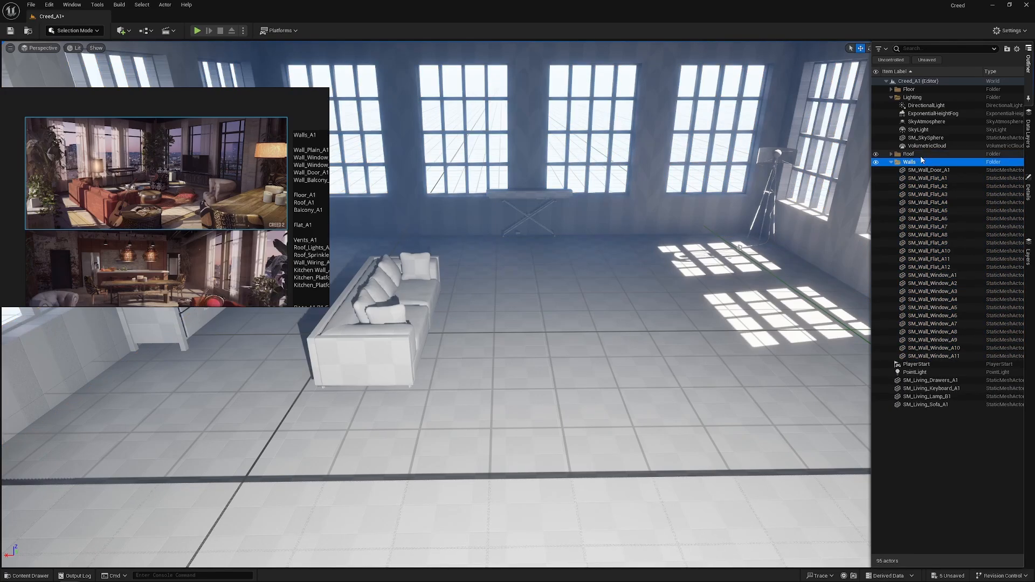
left_click(891, 162)
- Group the Floor, Roof and Walls folders under a new Outliner folder named Env and collapse it
left_click(909, 154, "ctrl")
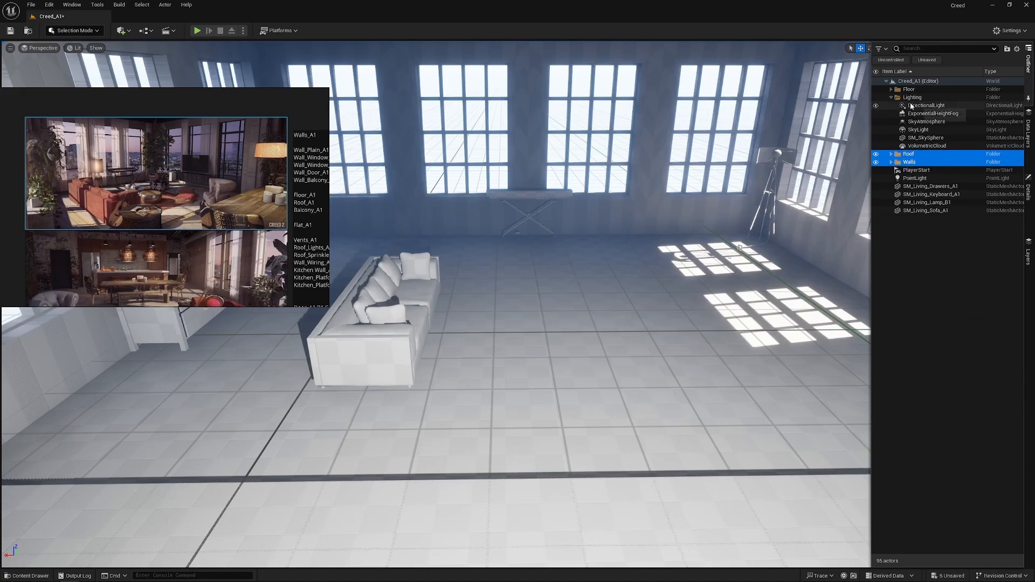
left_click(911, 90, "ctrl")
right_click(913, 94)
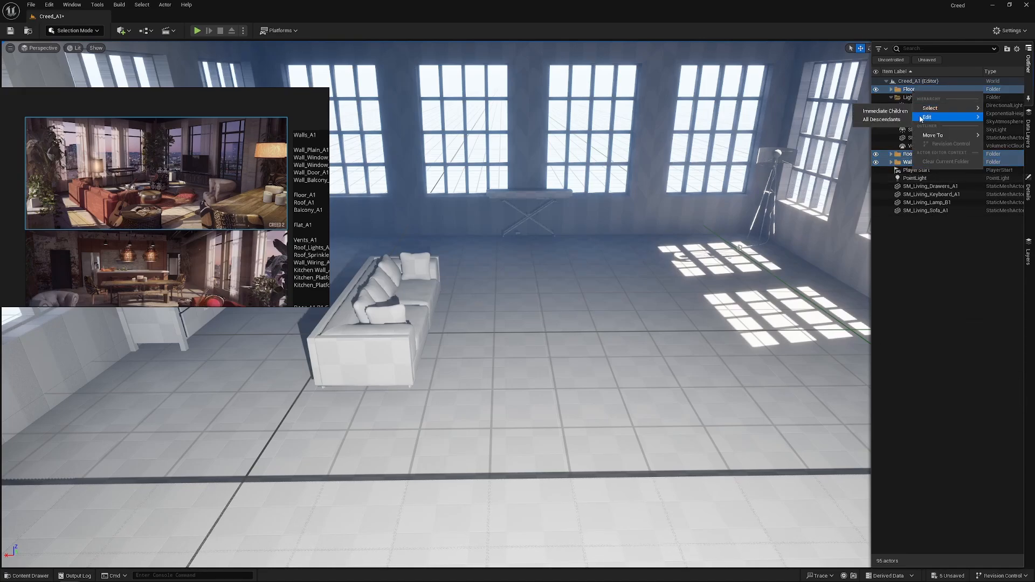
mouse_move(938, 136)
left_click(892, 139)
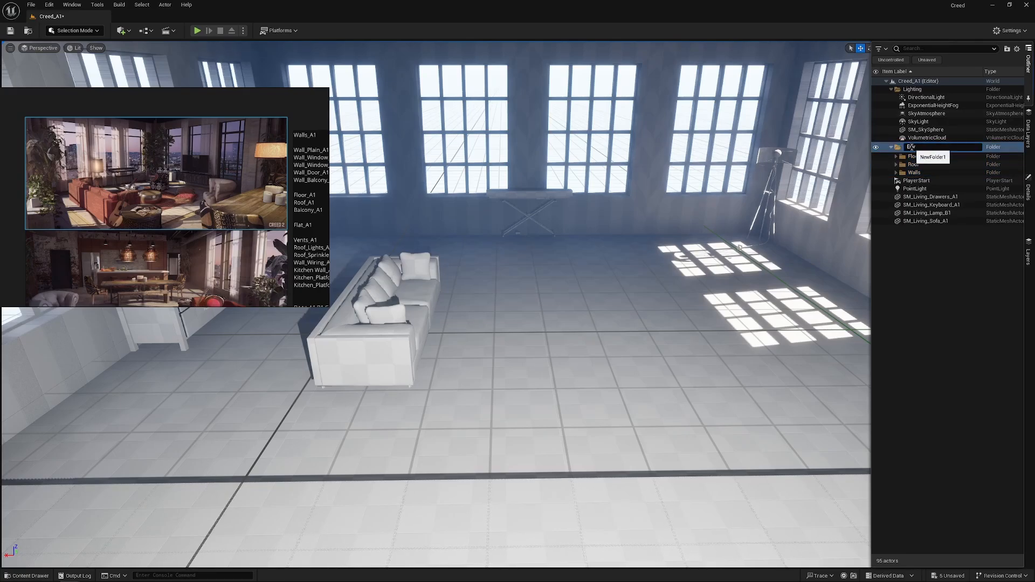
key("Return")
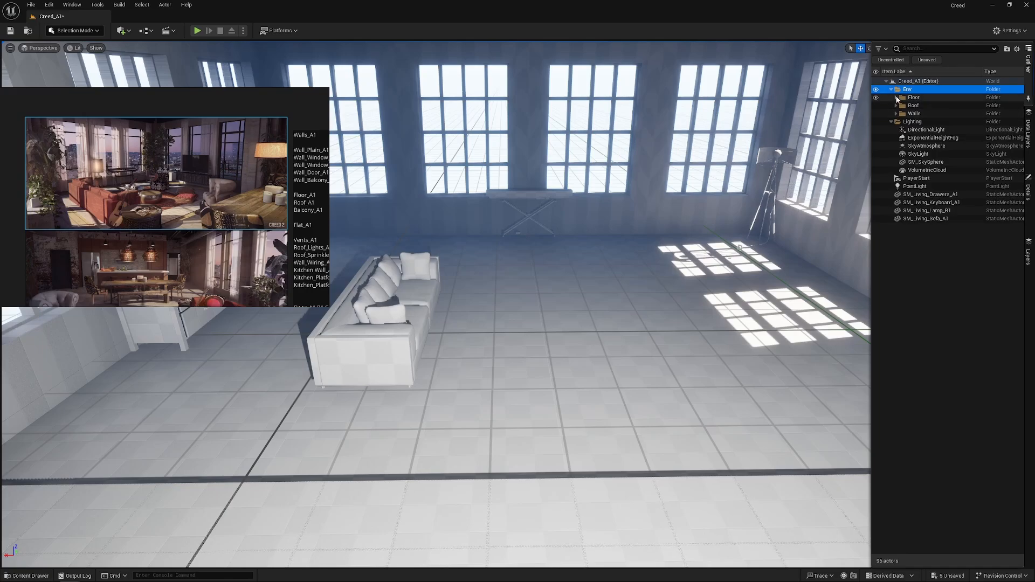
left_click(892, 89)
- Create a new top-level Outliner folder named Props and add a subfolder named Living inside it
left_click(930, 230)
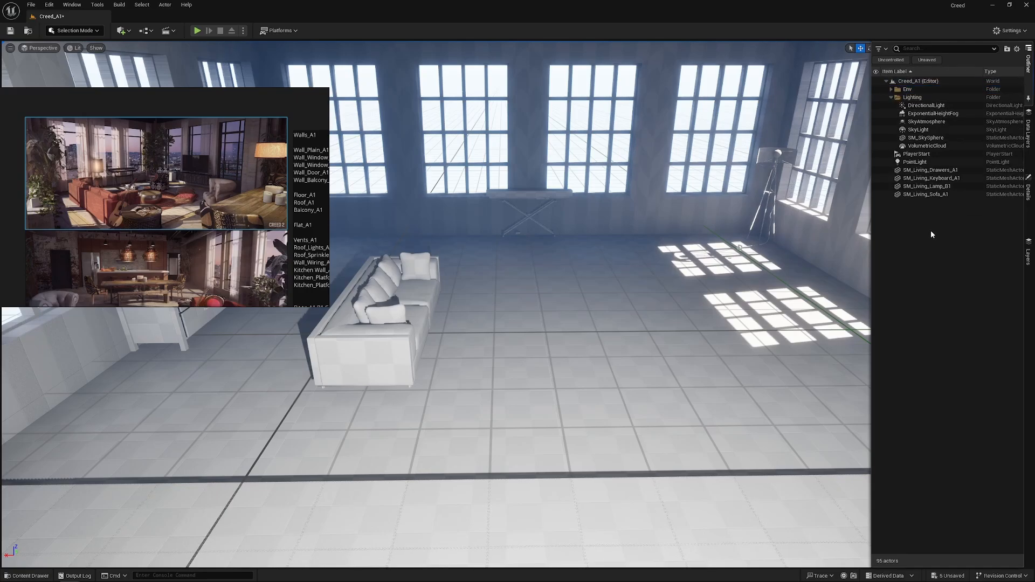
right_click(920, 223)
left_click(936, 242)
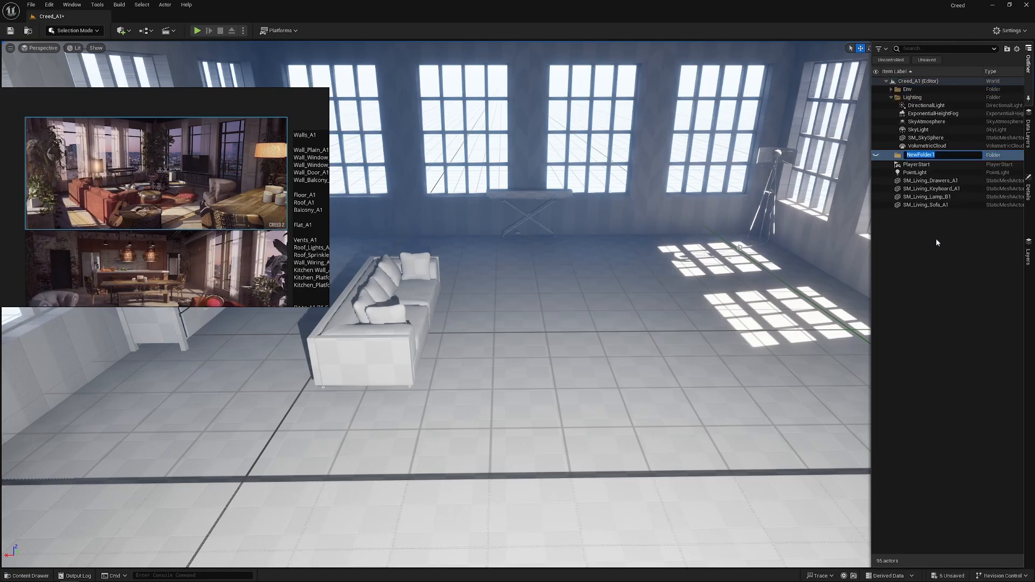
type("Props")
key("Return")
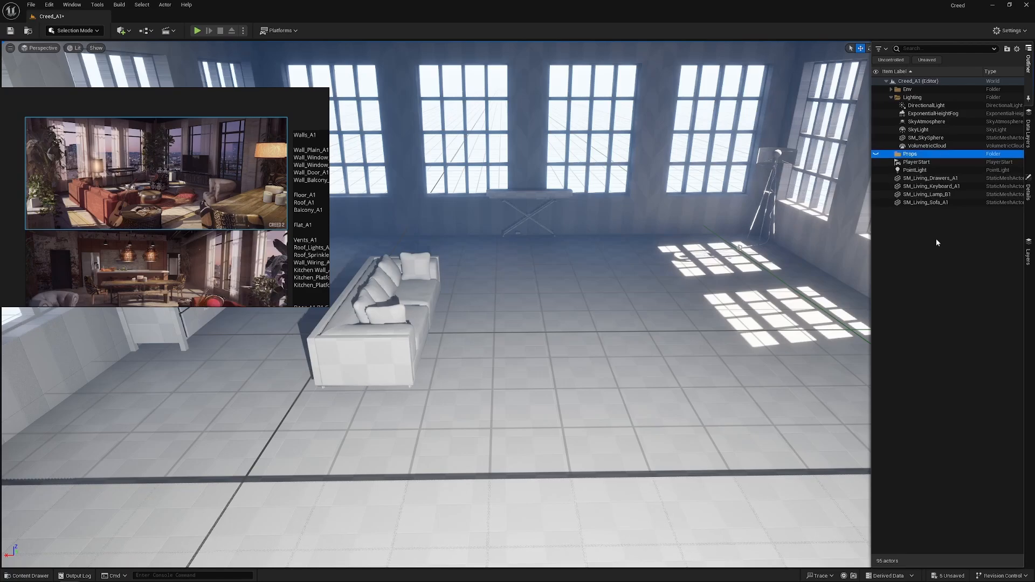
right_click(918, 156)
left_click(951, 173)
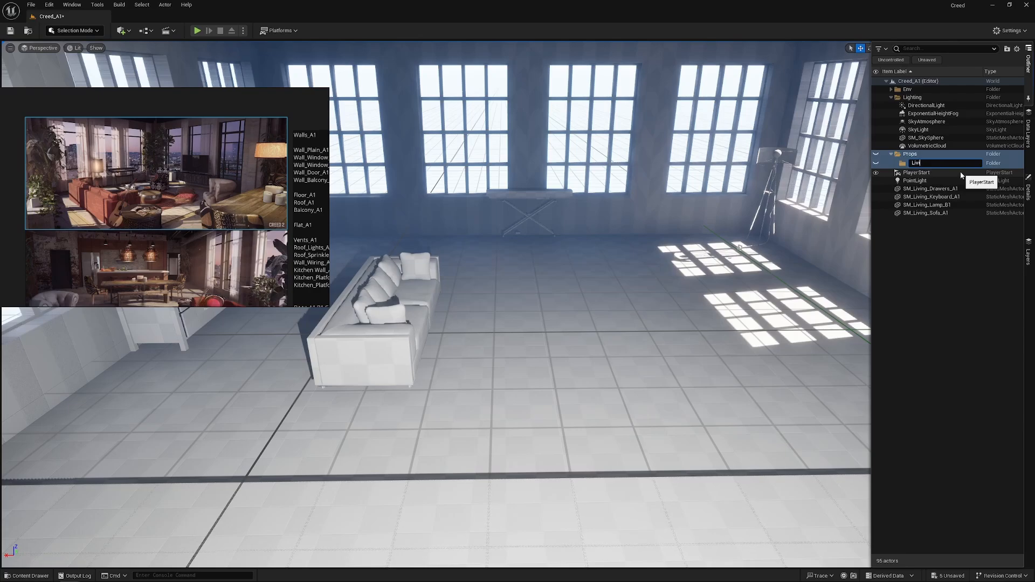
key("Return")
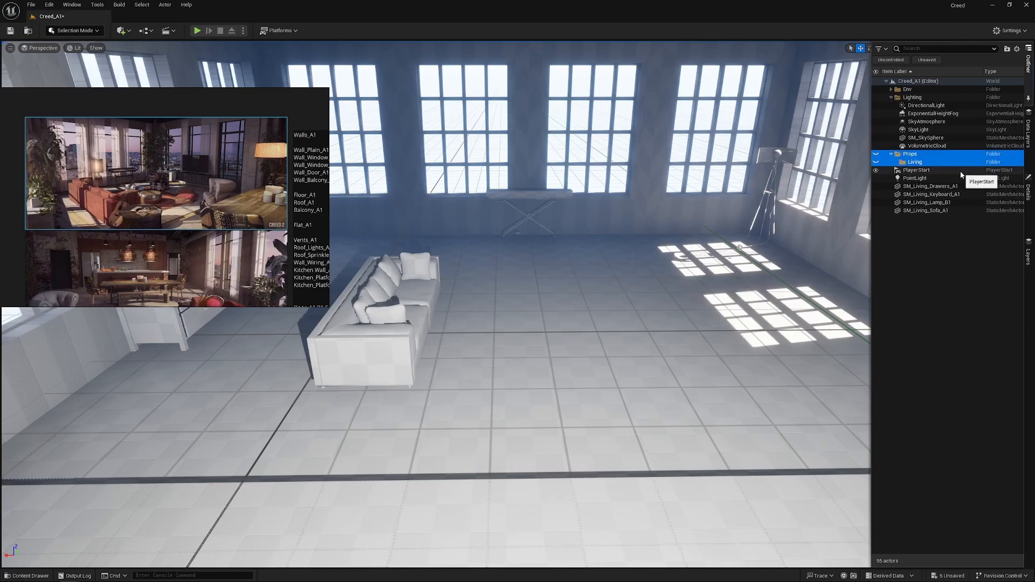
- Move the four SM_Living actors, from SM_Living_Drawers_A1 to SM_Living_Sofa_A1, into the Living folder and make it the current folder
left_click(925, 210)
left_click(930, 187, "shift")
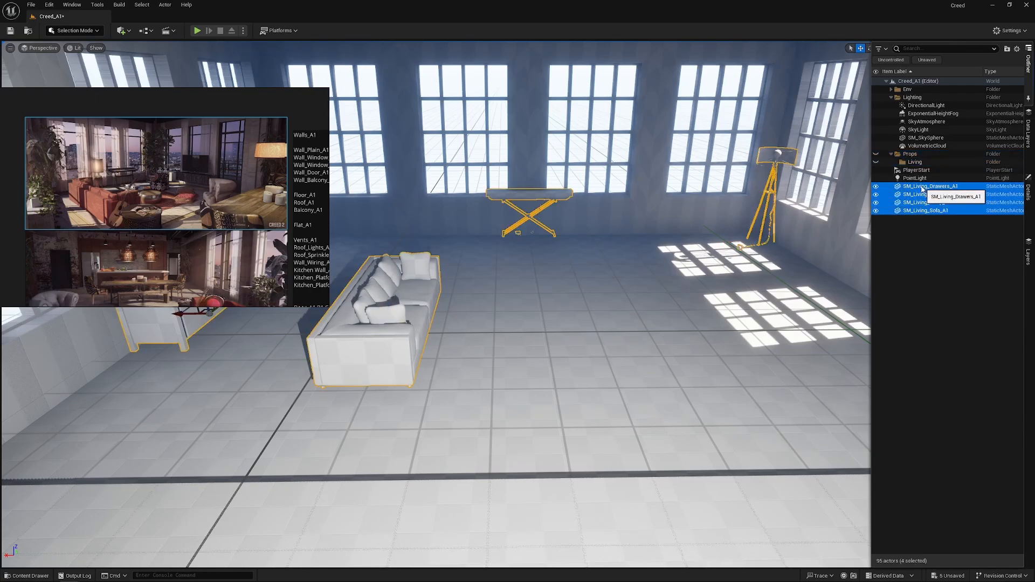
left_click_drag(929, 190, 915, 164)
right_click(915, 165)
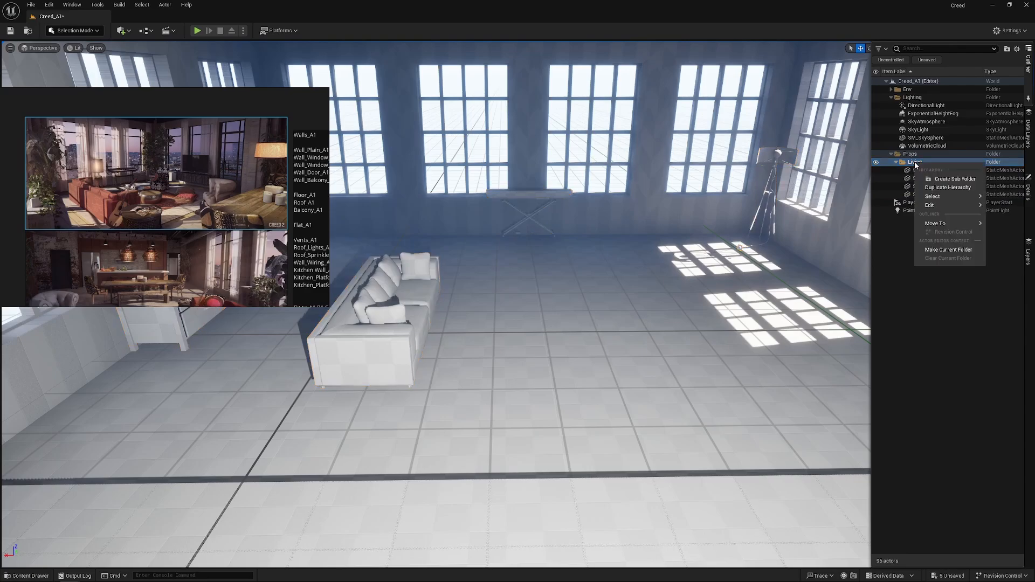
left_click(948, 249)
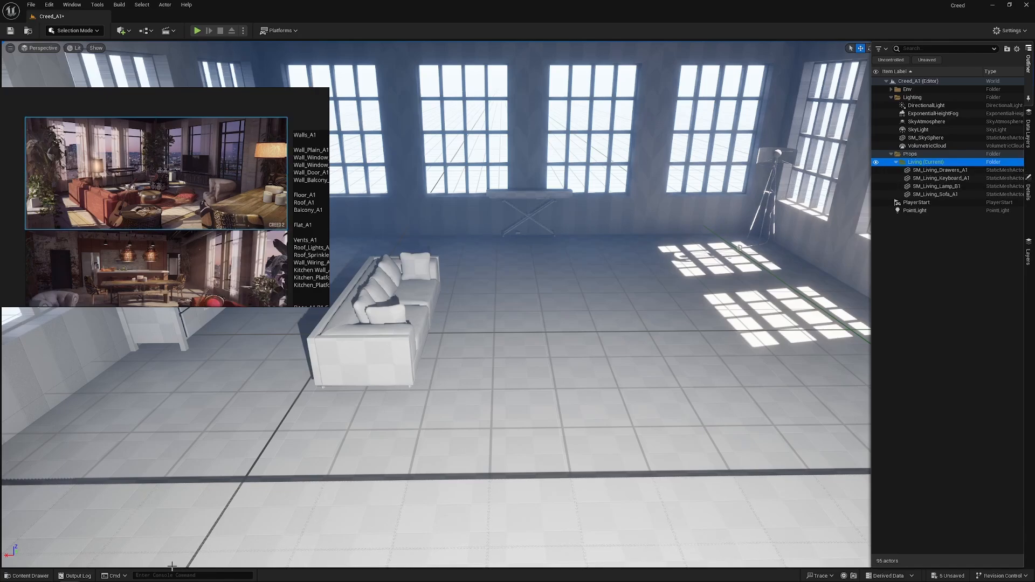
- Place the SM_Living_Table_B1 and SM_Living_Table_A1 meshes together on the floor at the near end of the sofa
mouse_move(127, 581)
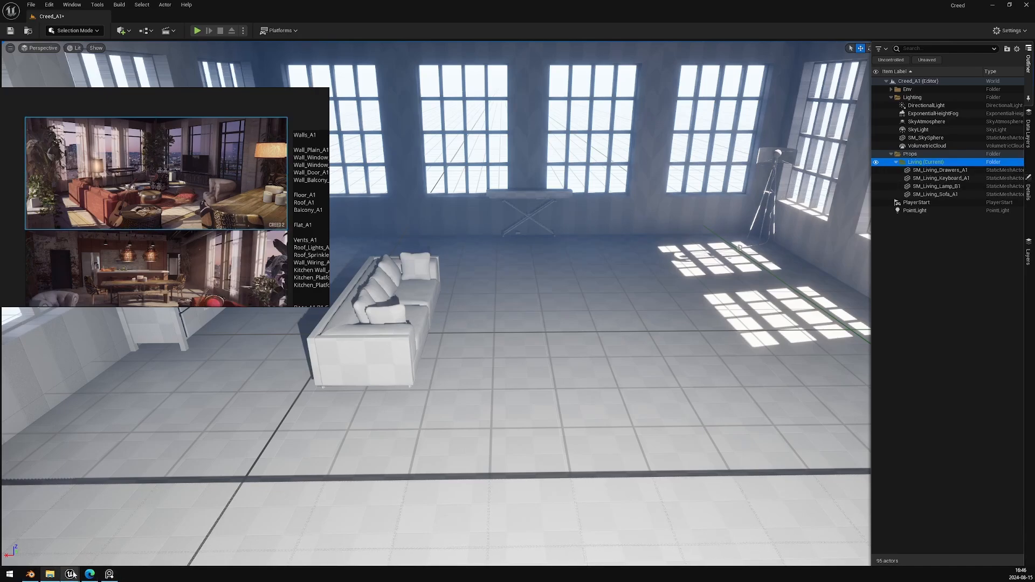
mouse_move(70, 575)
left_click(84, 537)
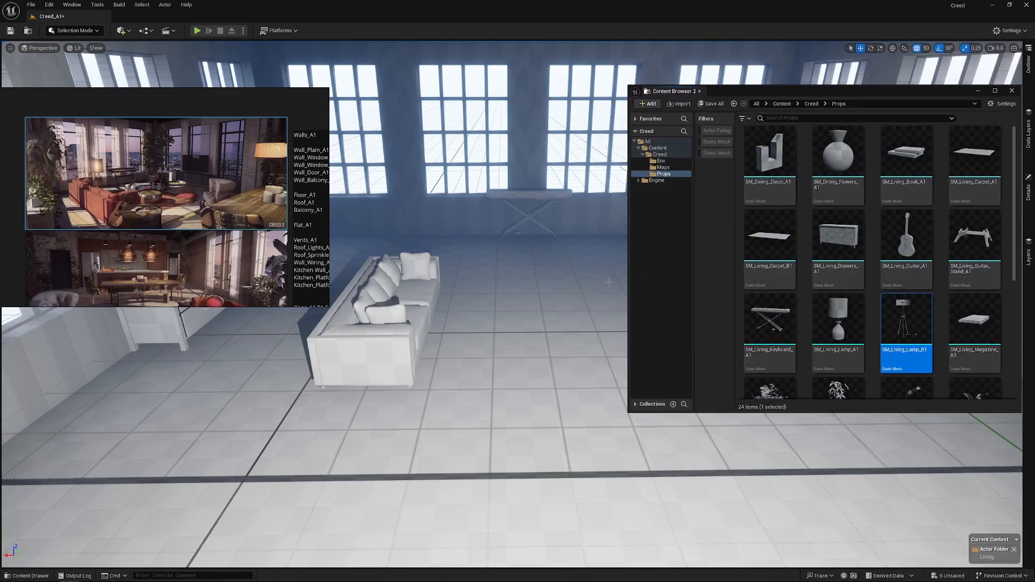
scroll(893, 252, "down", 3)
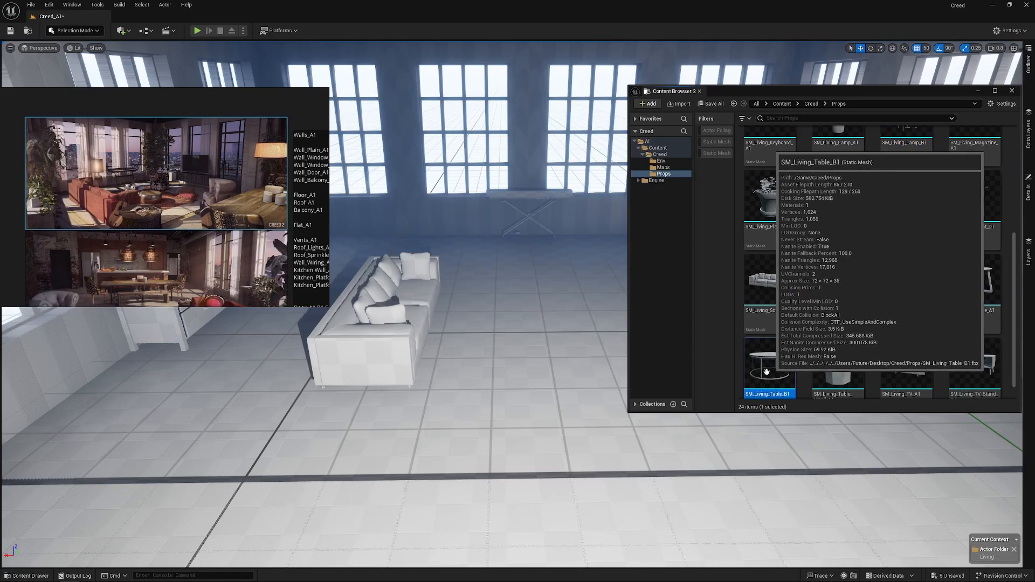
left_click_drag(790, 377, 348, 430)
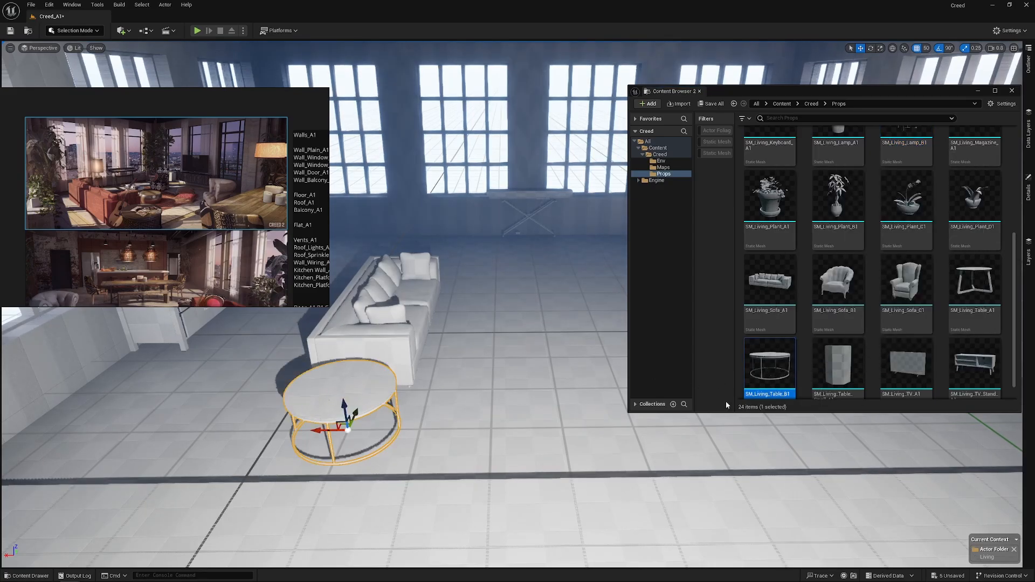
left_click_drag(975, 294, 368, 413)
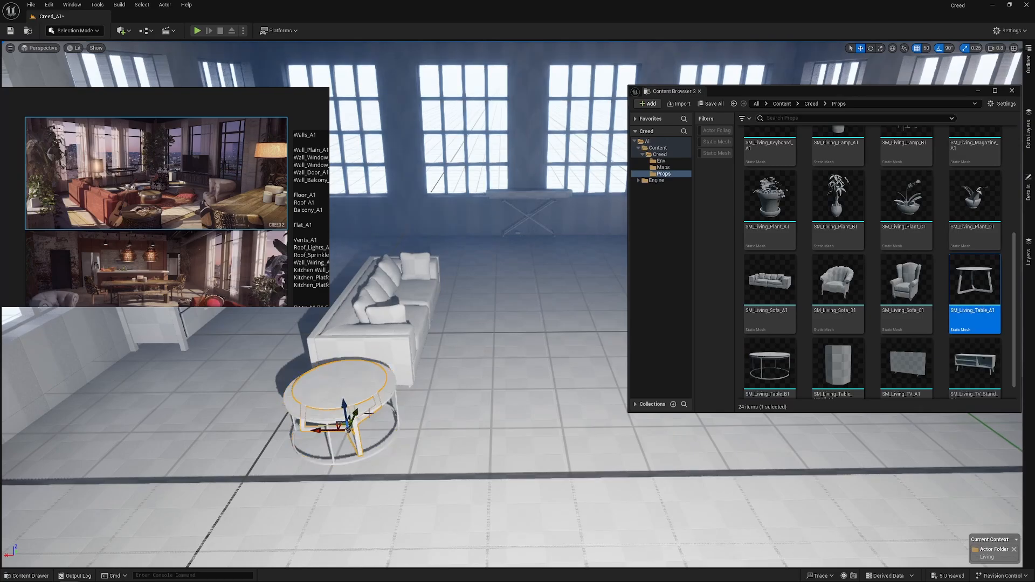
- Move the round SM_Living_Table_B1 coffee table away from the other table and position it in front of the sofa
left_click(377, 413)
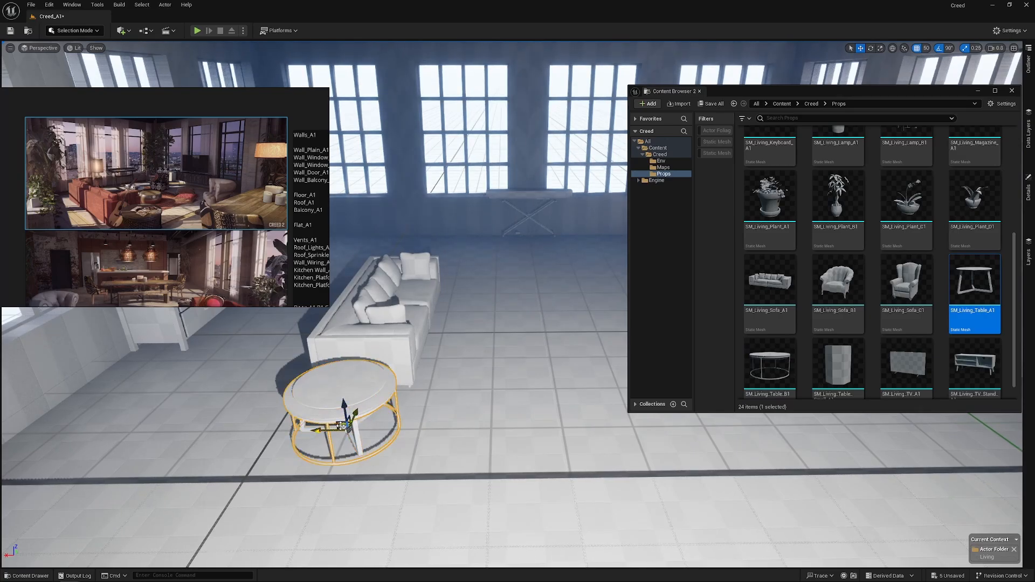
left_click_drag(342, 426, 503, 329)
scroll(840, 363, "down", 1)
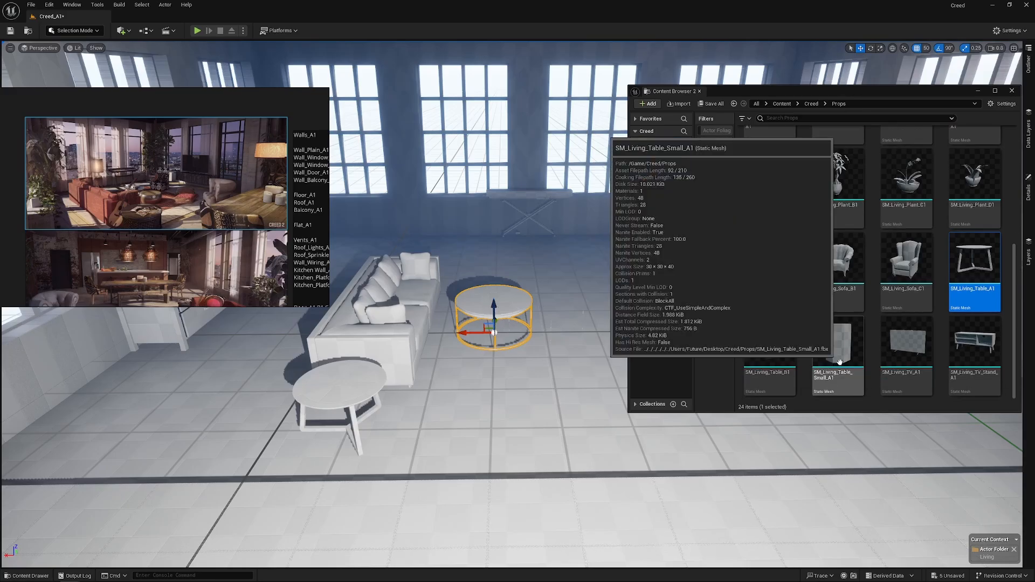
right_click_drag(544, 372, 442, 375)
right_click_drag(360, 346, 474, 341)
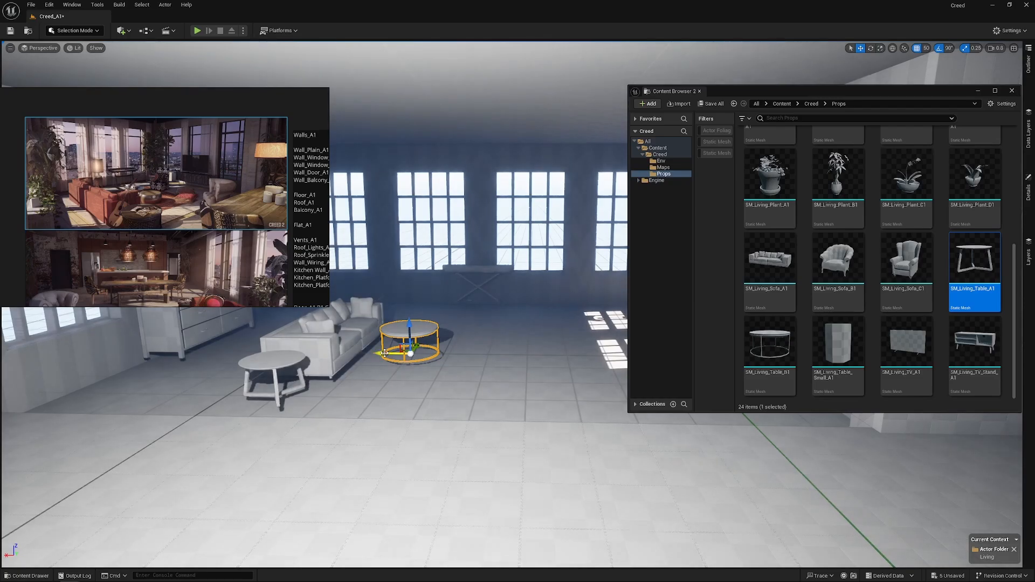
left_click_drag(386, 353, 434, 354)
- Place SM_Living_TV_Stand_A1 across the room facing the sofa and set SM_Living_TV_A1 on top of it
right_click_drag(424, 357, 482, 357)
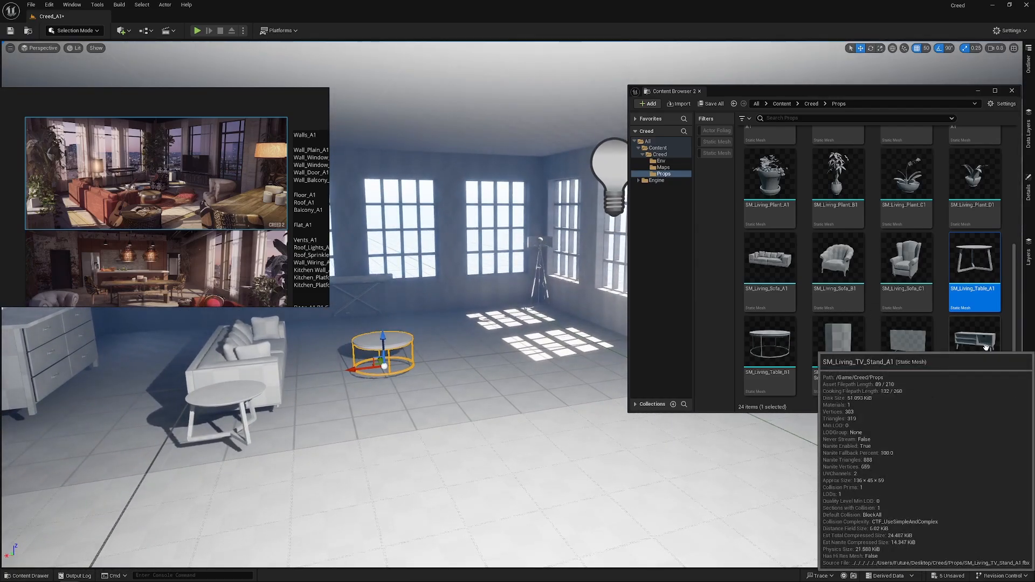
left_click_drag(974, 345, 674, 329)
key("e")
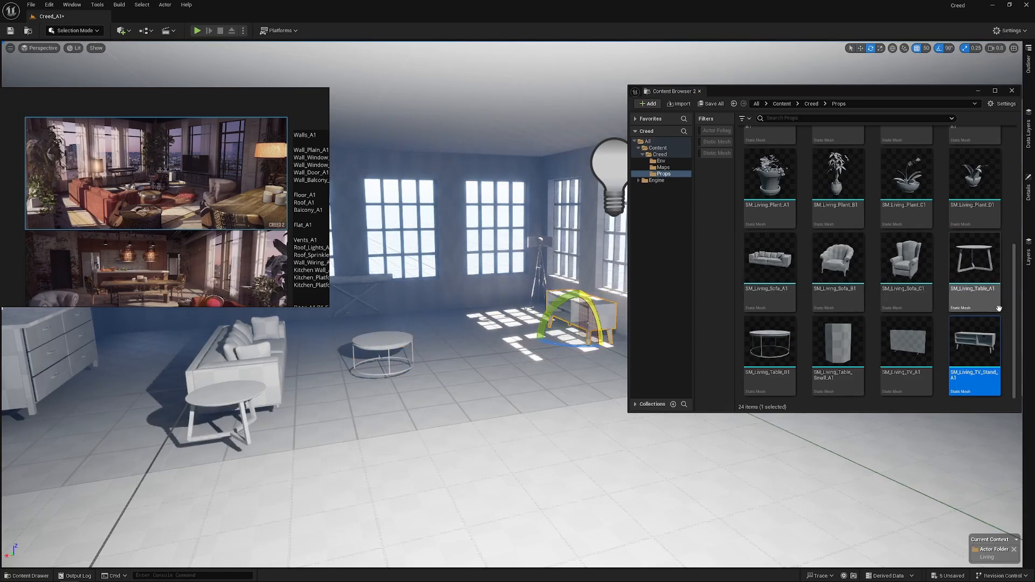
left_click(906, 341)
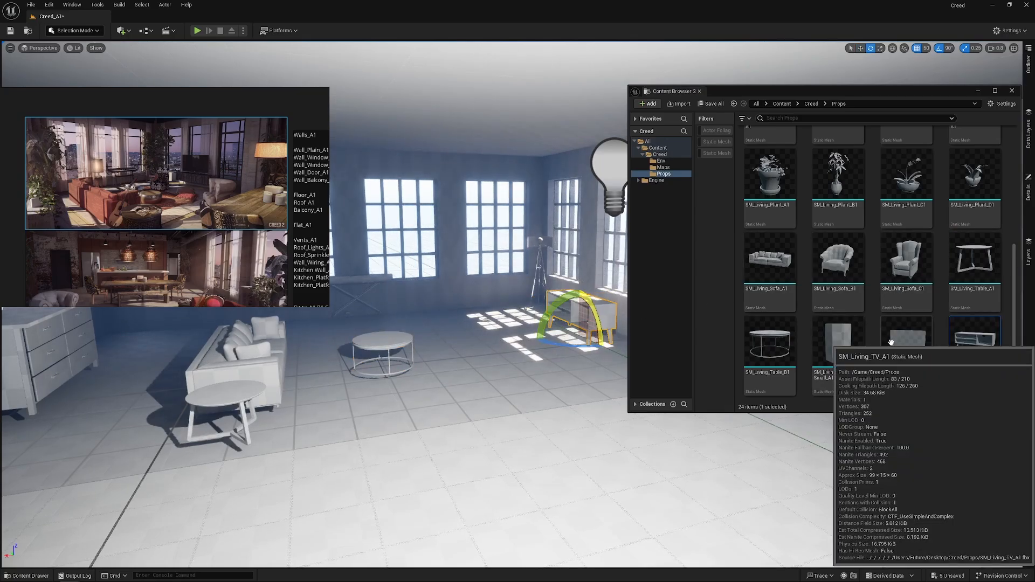
left_click_drag(906, 340, 569, 298)
key("w")
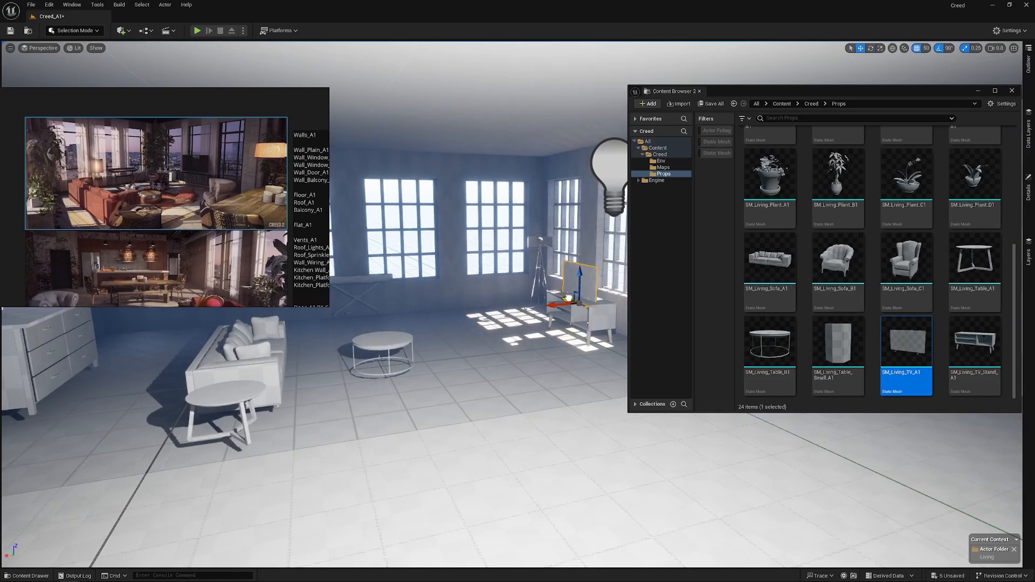
- Place SM_Living_Table_Small_A1 on the floor by the window wall beyond the sofa and coffee table
right_click_drag(592, 340, 601, 334)
key("s")
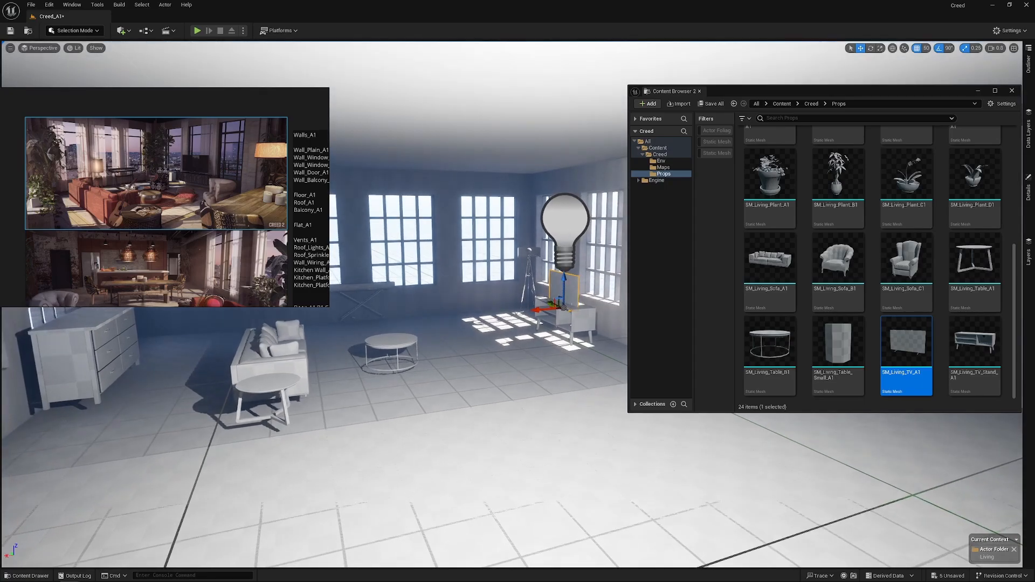
left_click(827, 346)
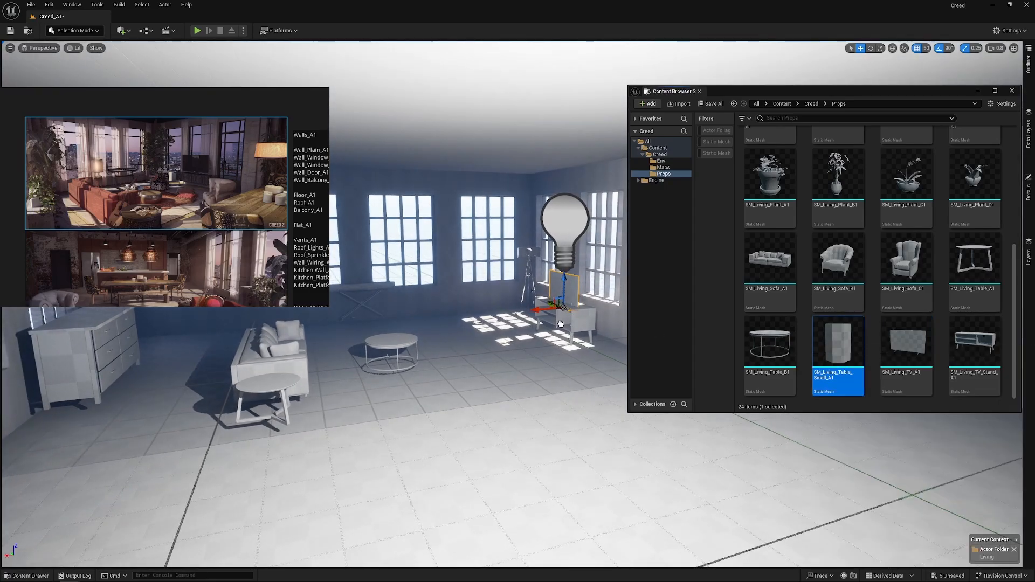
left_click_drag(331, 327, 423, 322)
right_click_drag(423, 322, 344, 347)
key("w")
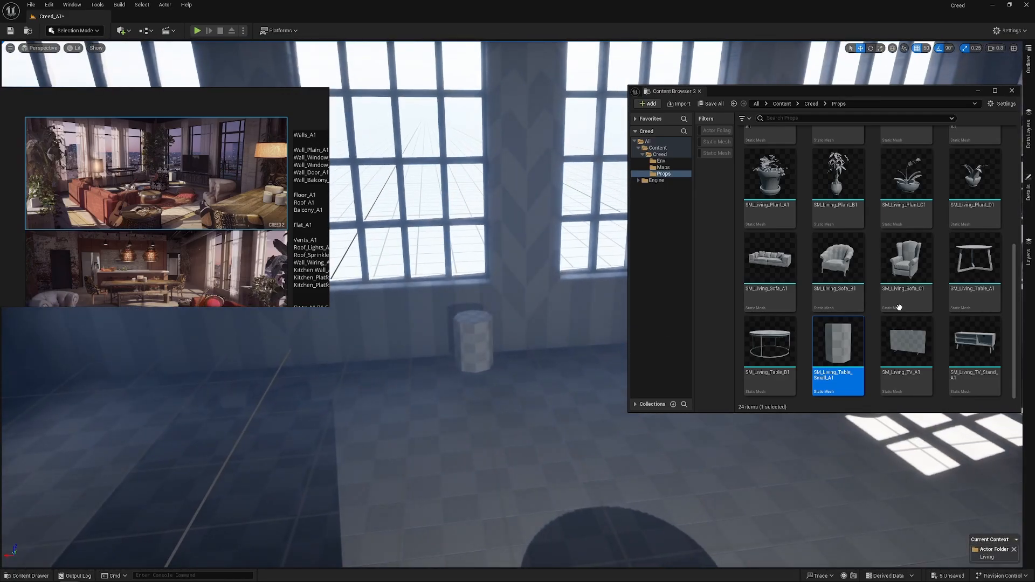
- Try placing SM_Living_Lamp_A1 on top of the small table by the window wall
scroll(913, 303, "up", 1)
scroll(912, 303, "up", 2)
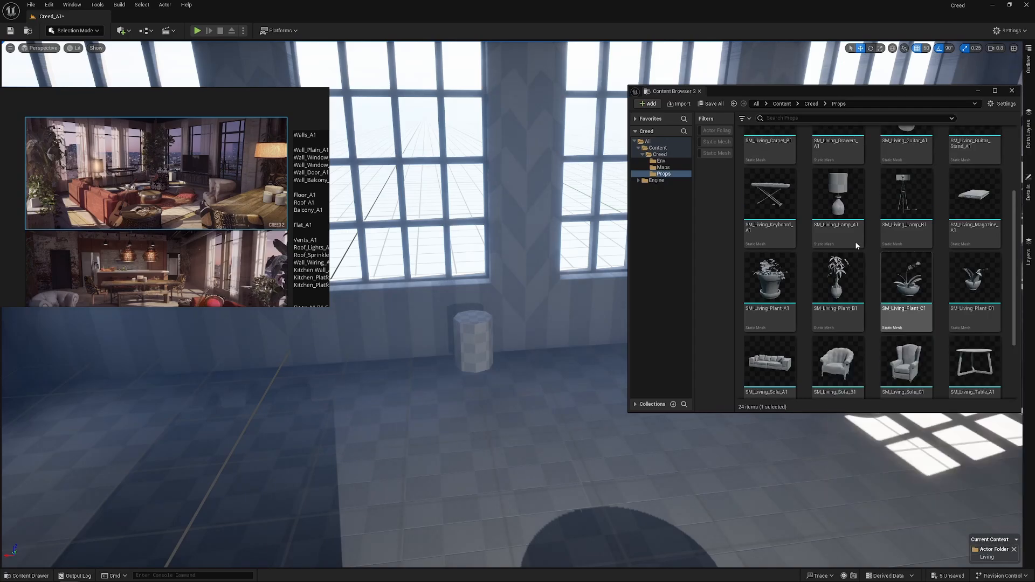
left_click_drag(837, 197, 486, 337)
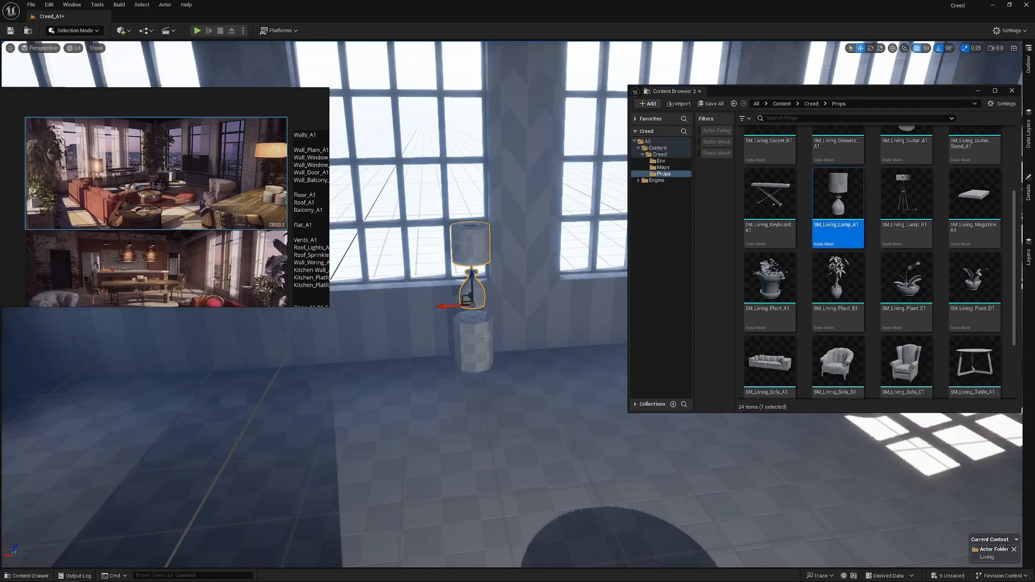
mouse_move(516, 338)
right_mouse_down()
mouse_move(509, 326)
mouse_move(511, 343)
right_mouse_up()
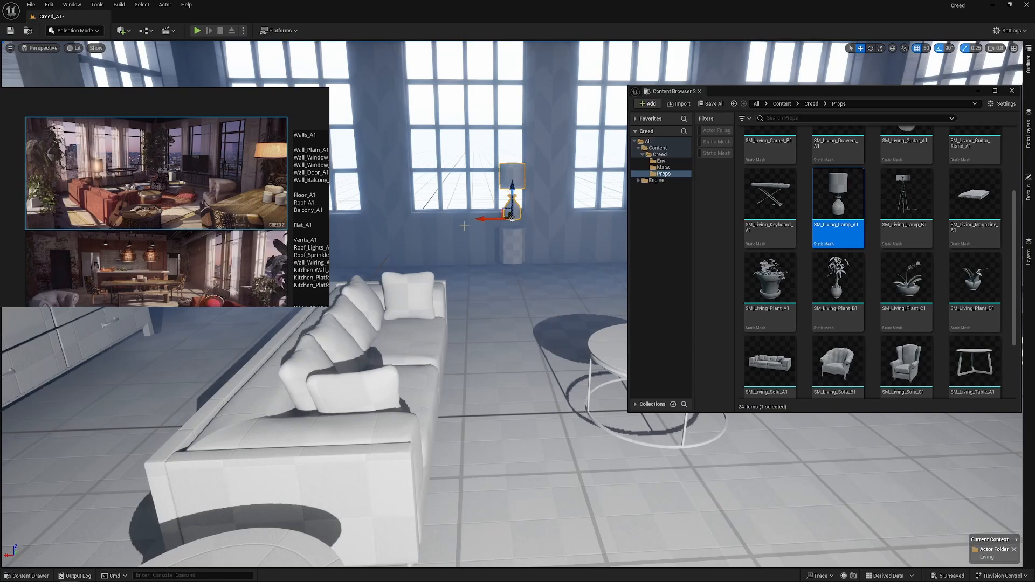
right_click_drag(479, 284, 479, 284)
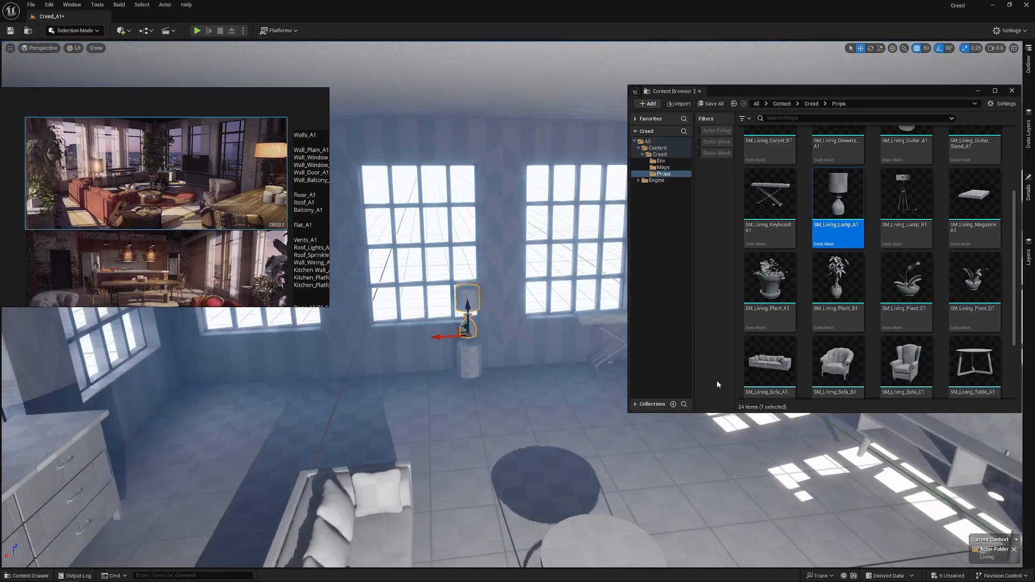
scroll(962, 355, "up", 2)
right_click_drag(451, 350, 550, 325)
key("ctrl+z")
- Set grid snapping to 5 and lower the TV stand, floor lamp, tables, sofa, drawers and keyboard together onto the floor
left_click(550, 325)
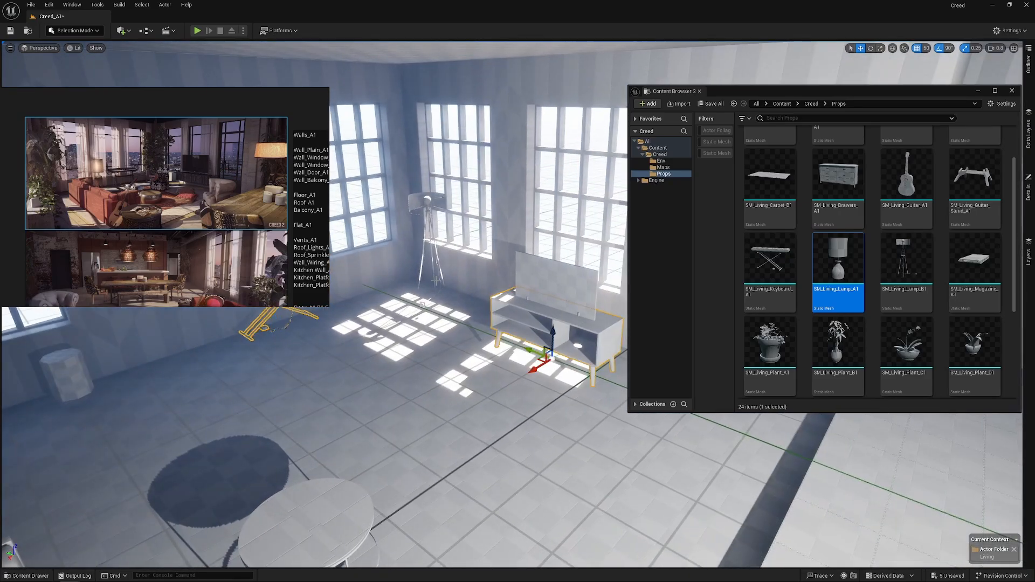
left_click(427, 199, "shift")
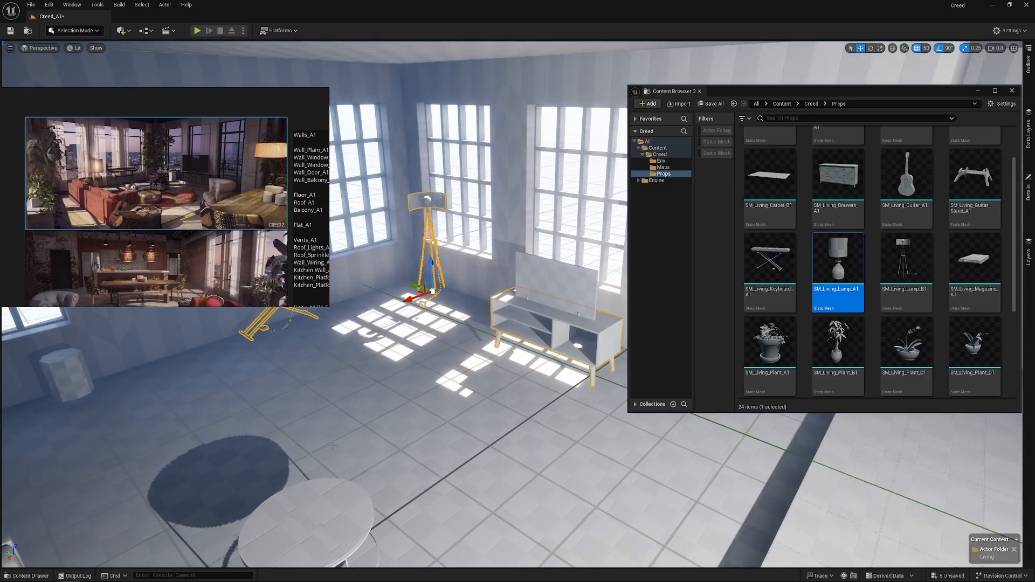
left_click(295, 520, "shift")
mouse_move(496, 349)
right_mouse_down()
mouse_move(475, 349)
mouse_move(496, 349)
right_mouse_up()
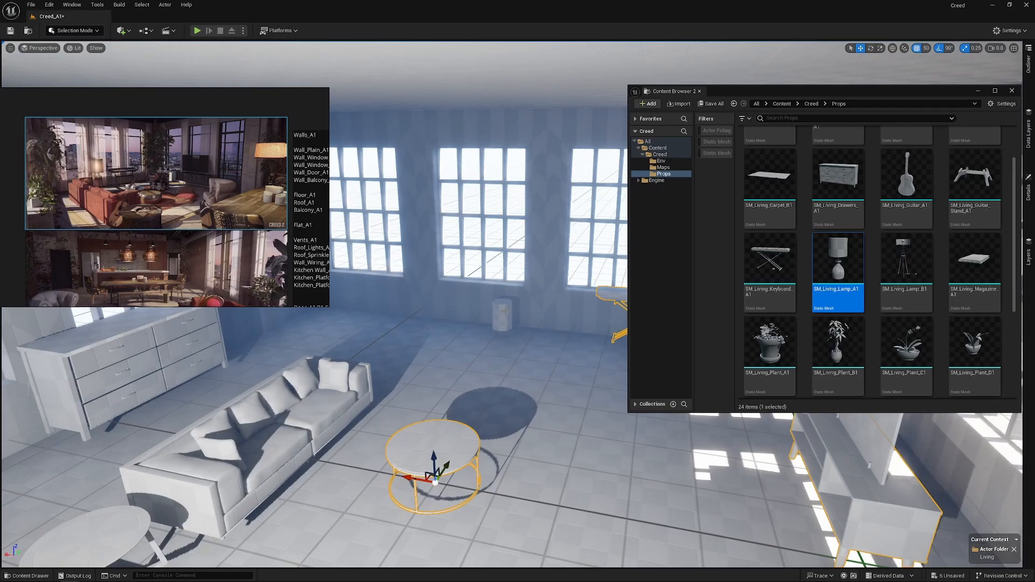
left_click(283, 434, "shift")
right_click_drag(283, 434, 188, 434)
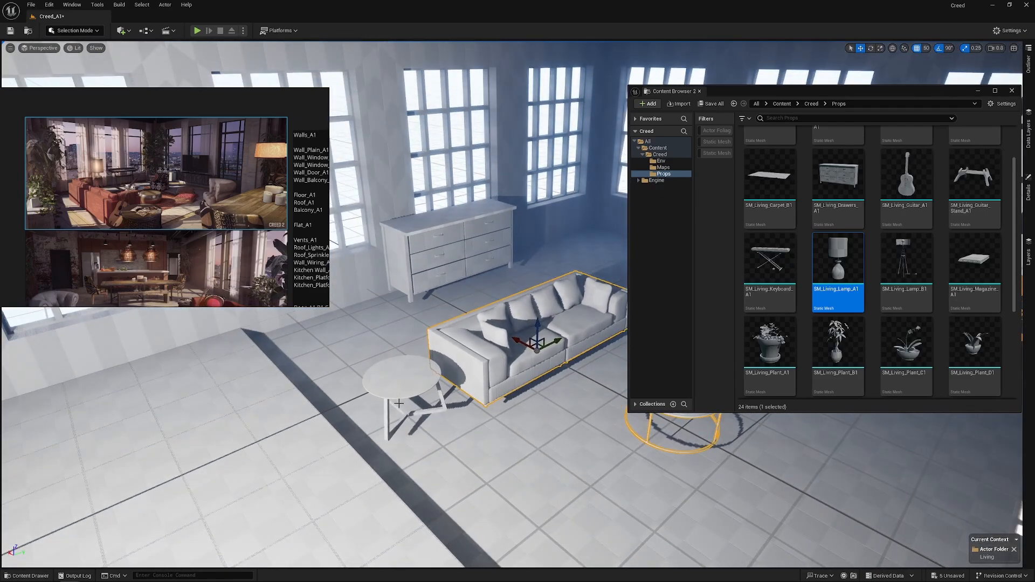
left_click(404, 397, "shift")
left_click(419, 262, "shift")
right_click_drag(420, 261, 616, 233)
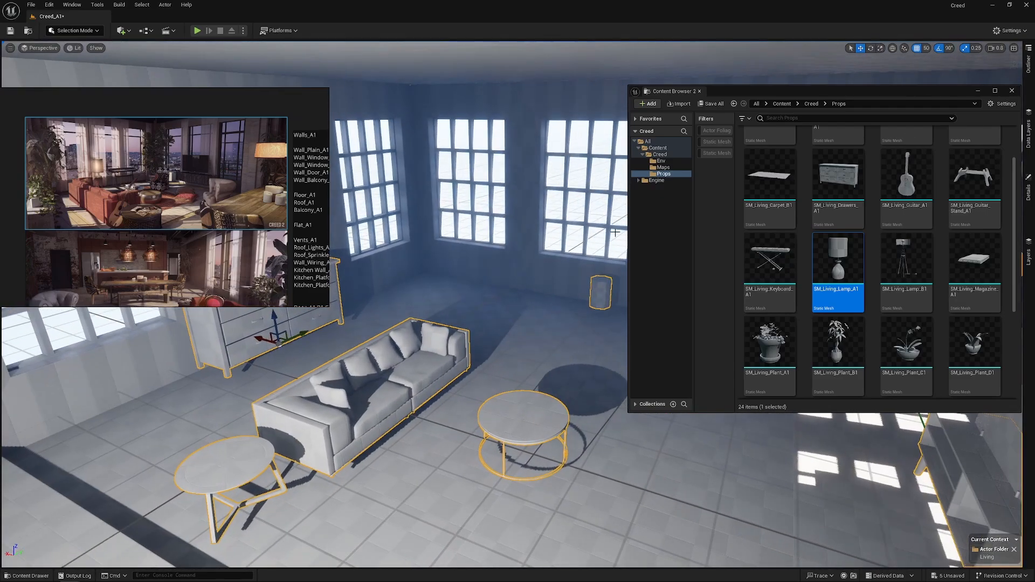
left_click(926, 48)
left_click(937, 78)
right_click_drag(406, 329, 326, 312)
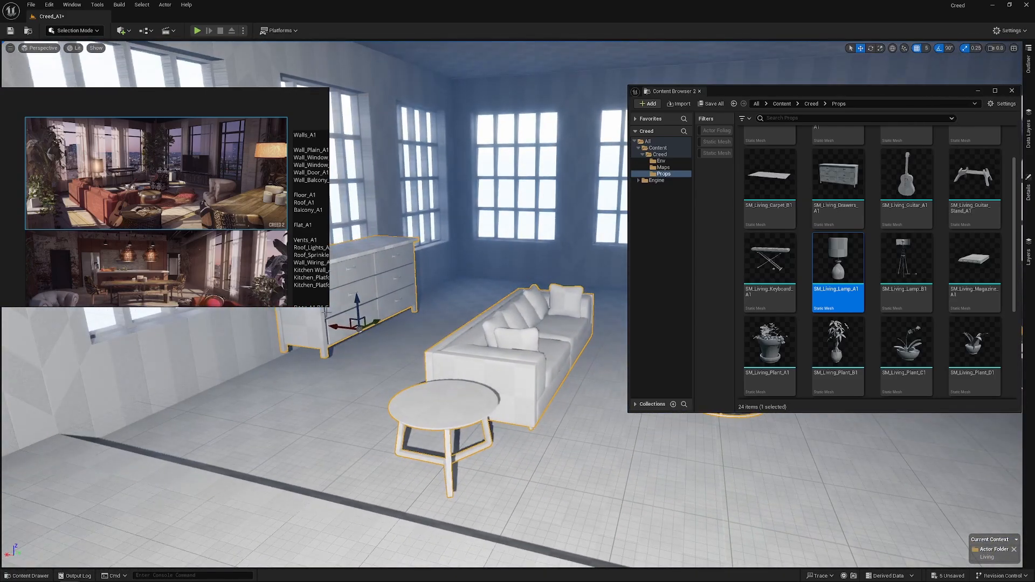
left_click_drag(358, 300, 359, 313)
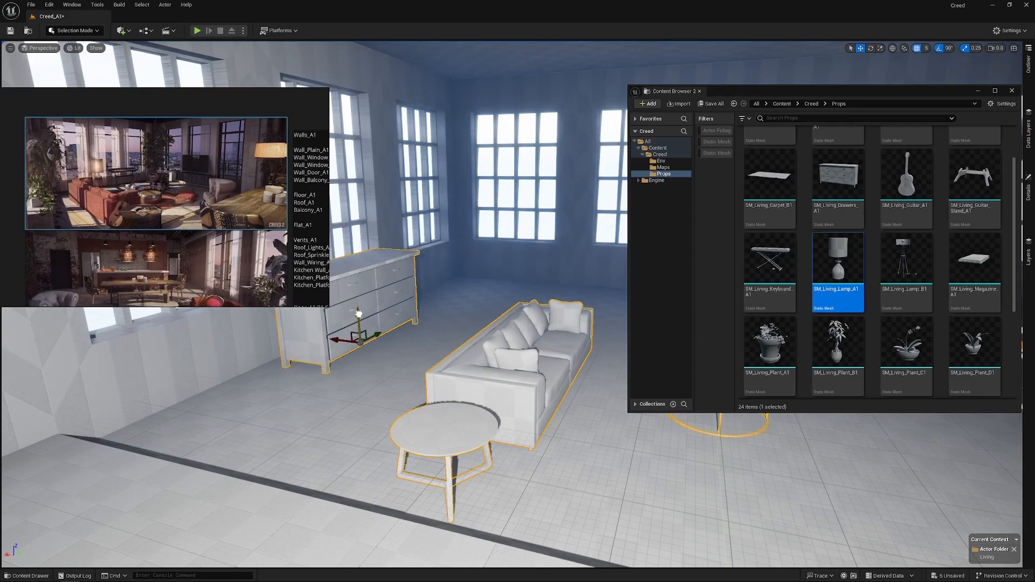
- Lower the TV until it rests on top of the TV stand
right_click_drag(360, 345, 502, 320)
left_click(527, 314)
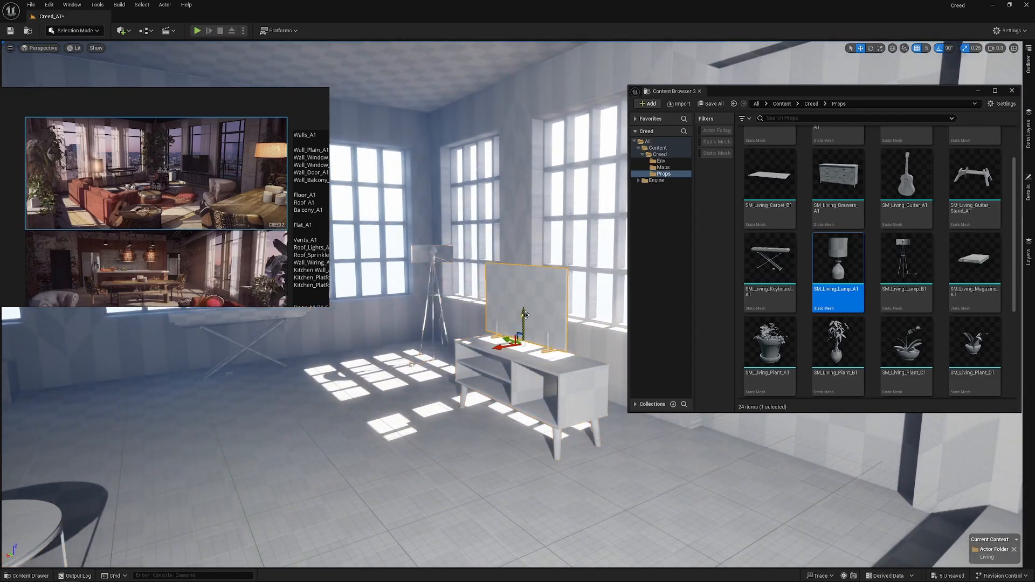
left_click_drag(526, 314, 530, 323)
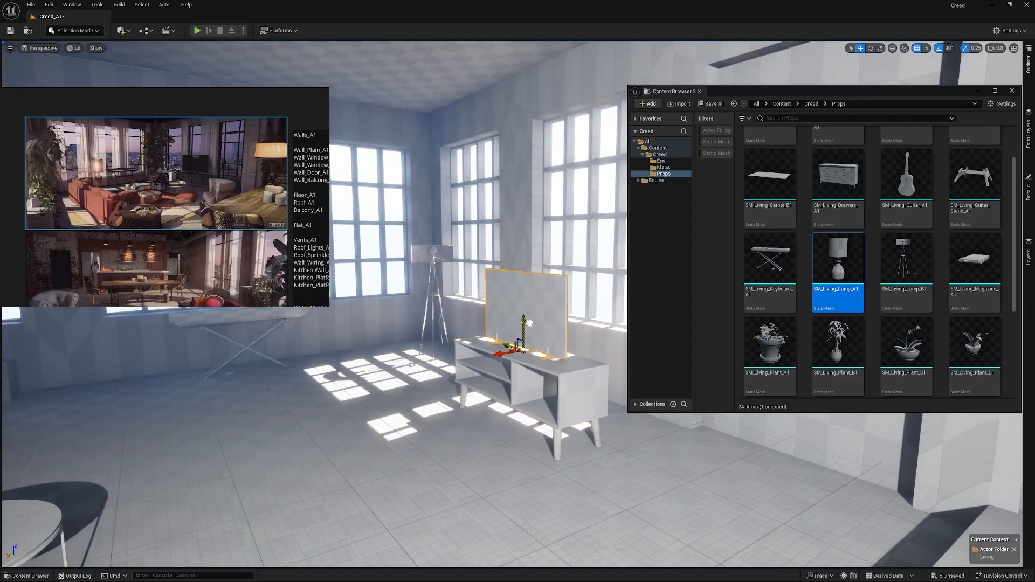
- Place SM_Living_Lamp_A1 on top of the small cylindrical table by the window wall
right_click_drag(530, 323, 461, 412)
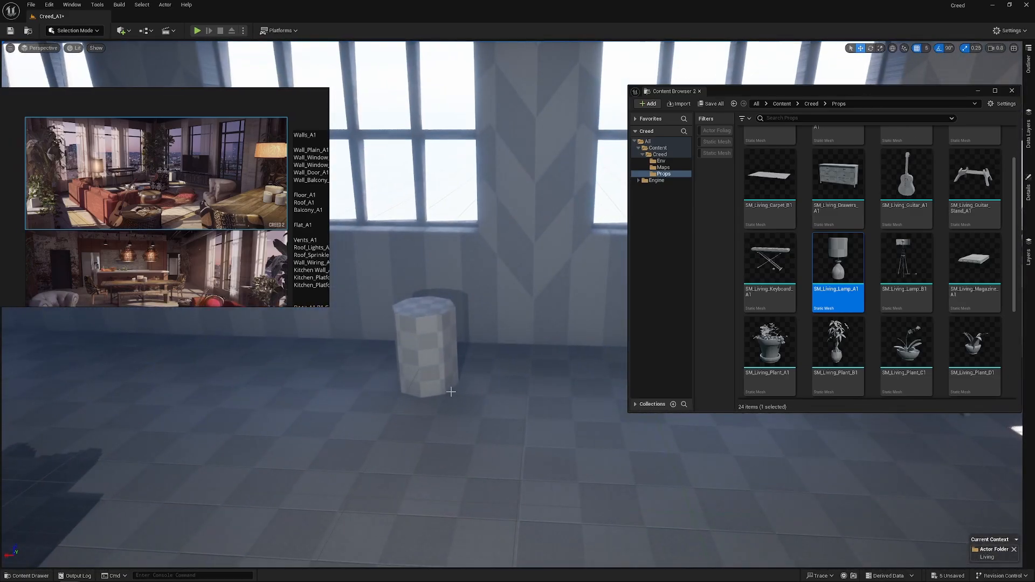
right_click_drag(448, 367, 449, 367)
left_click_drag(839, 258, 413, 311)
- Set SM_Living_Plant_A1 on top of the chest of drawers and SM_Living_Plant_B1 on the floor just beyond it
right_click_drag(479, 308, 410, 334)
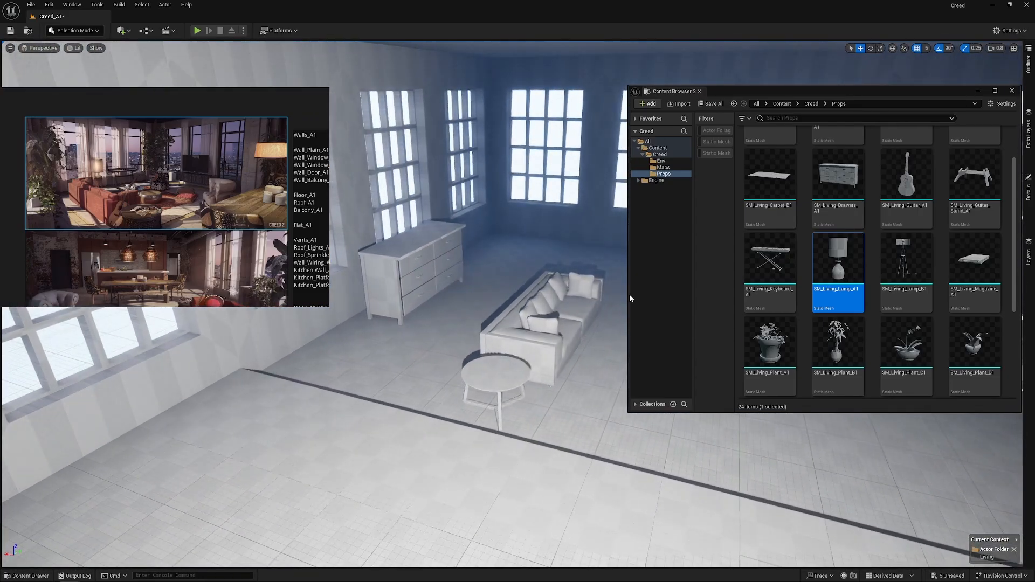
left_click_drag(770, 343, 541, 297)
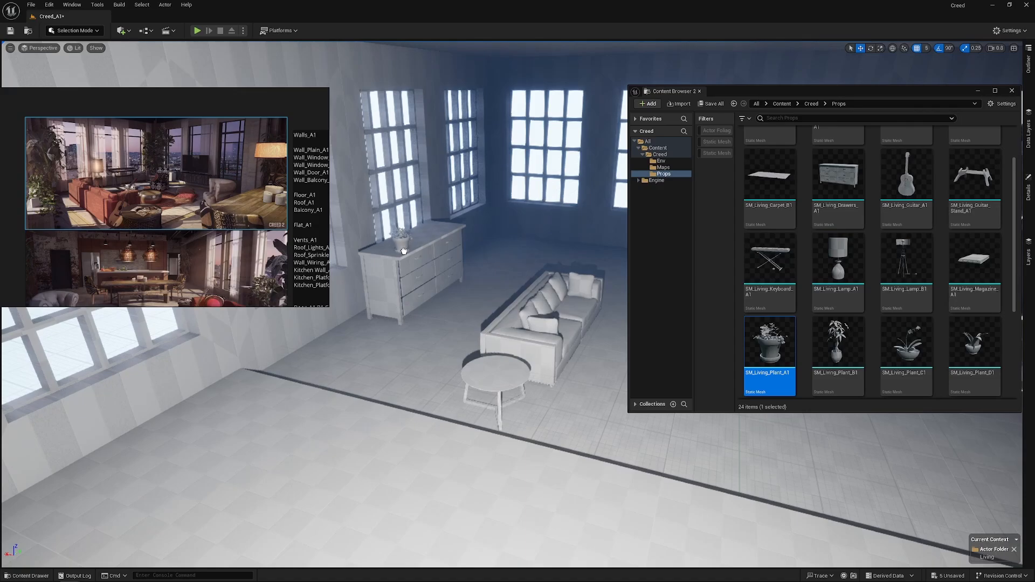
left_click_drag(404, 251, 404, 251)
left_click_drag(838, 342, 501, 205)
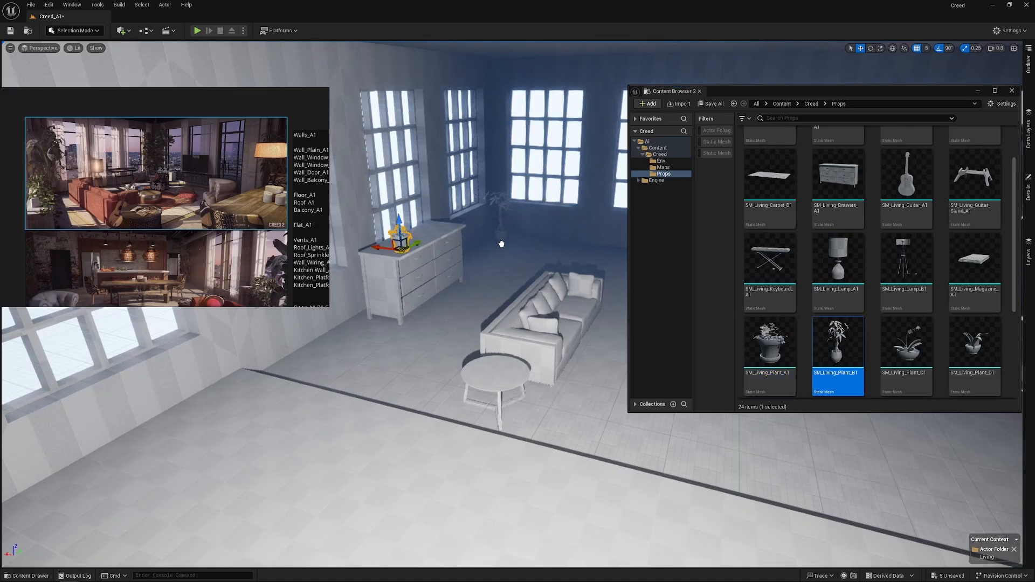
left_click_drag(501, 244, 502, 244)
- Move the tripod floor lamp from the TV corner to the opposite window corner beside the tall plant
right_click_drag(540, 244, 739, 237)
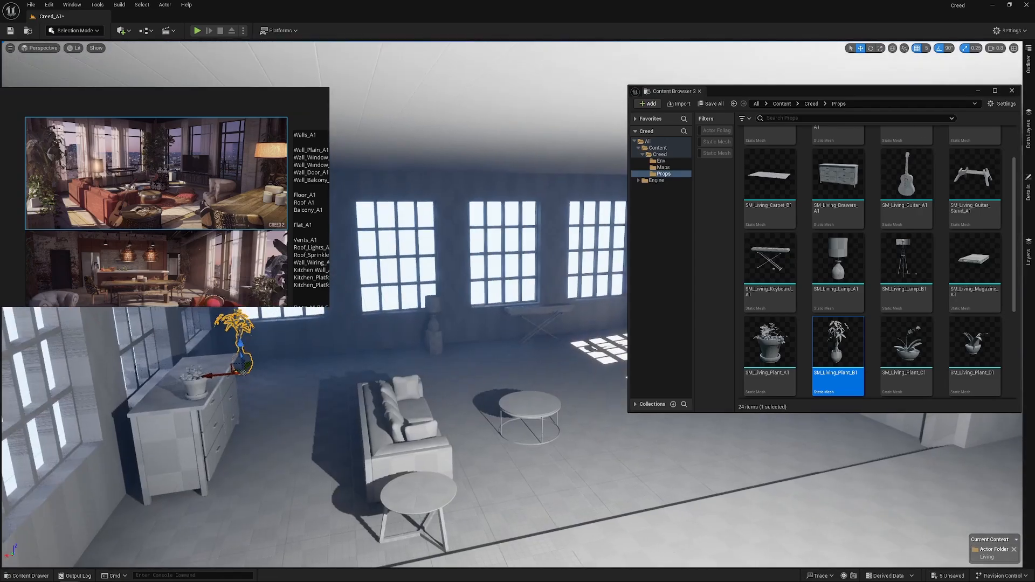
right_click_drag(507, 335, 604, 335)
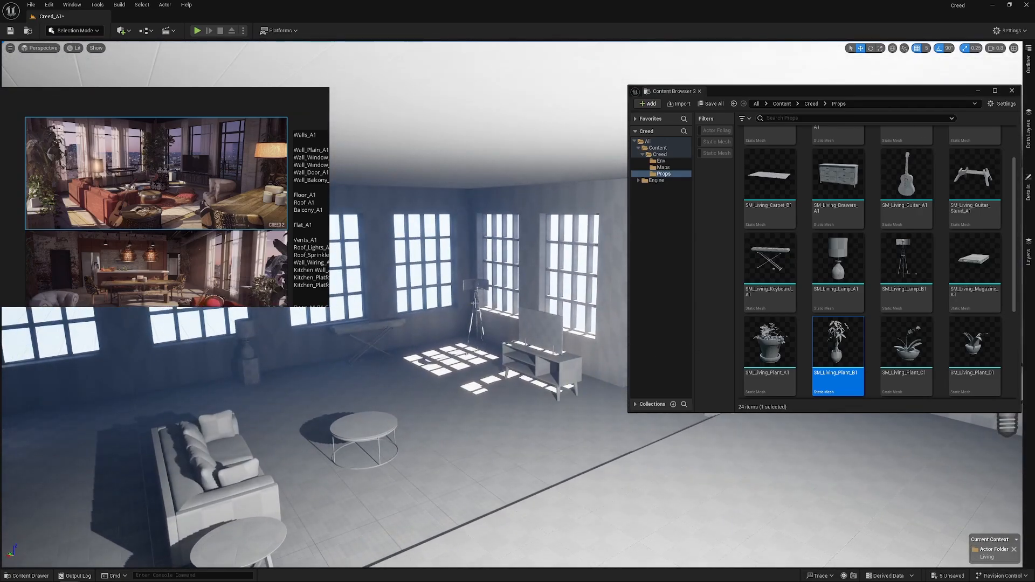
left_click_drag(451, 353, 3, 439)
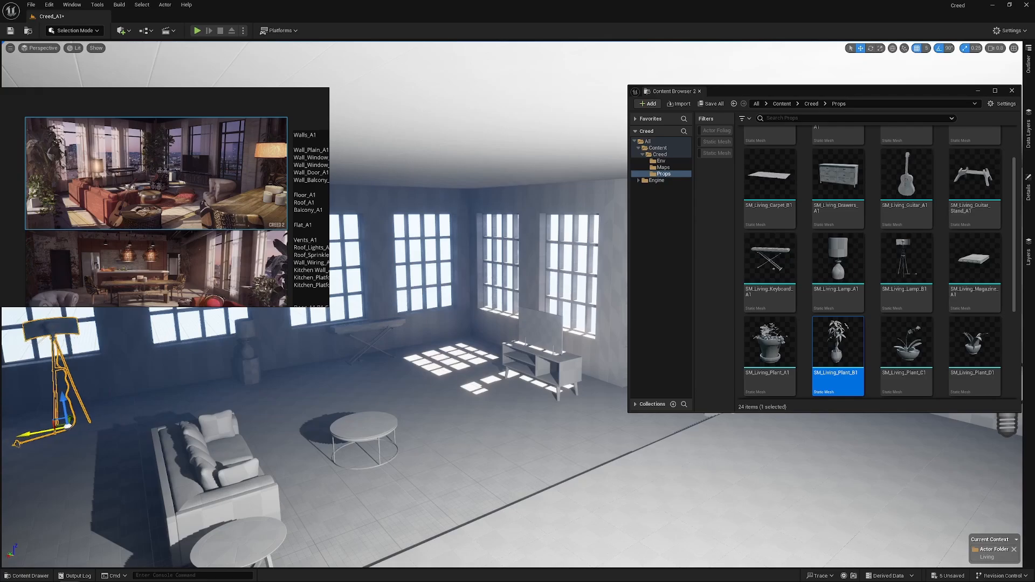
right_click_drag(350, 404, 291, 411)
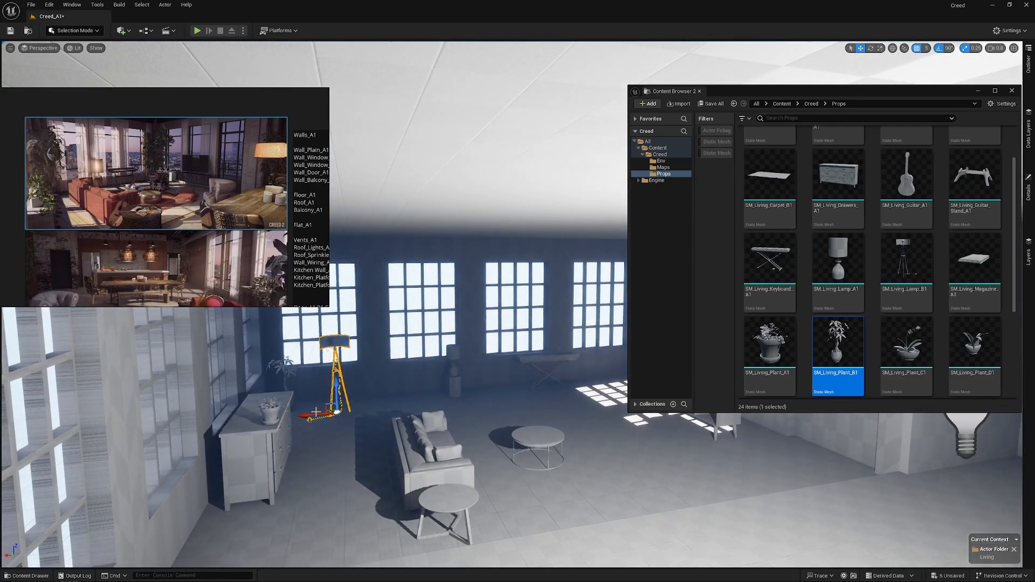
left_click_drag(316, 412, 287, 414)
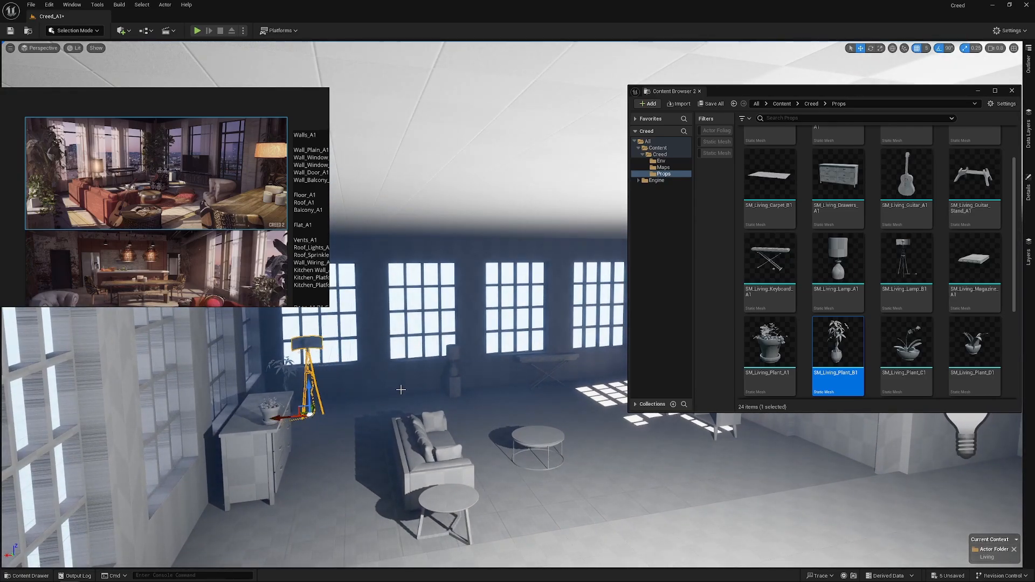
- Slide the small table with its lamp along the window wall towards the TV, and shift the keyboard into the space behind the sofa area
left_click(452, 362)
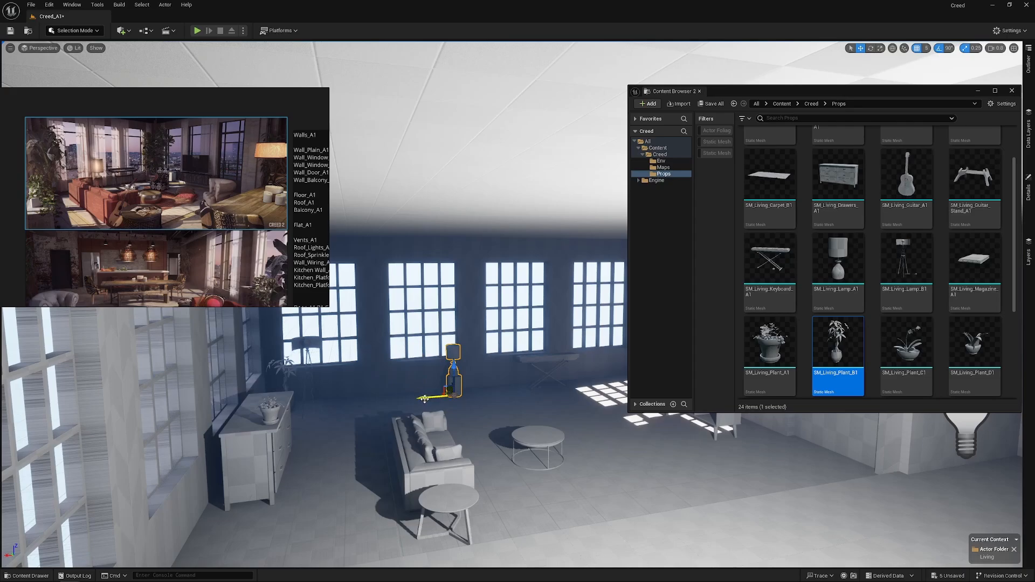
left_click_drag(425, 399, 578, 368)
left_click(549, 357)
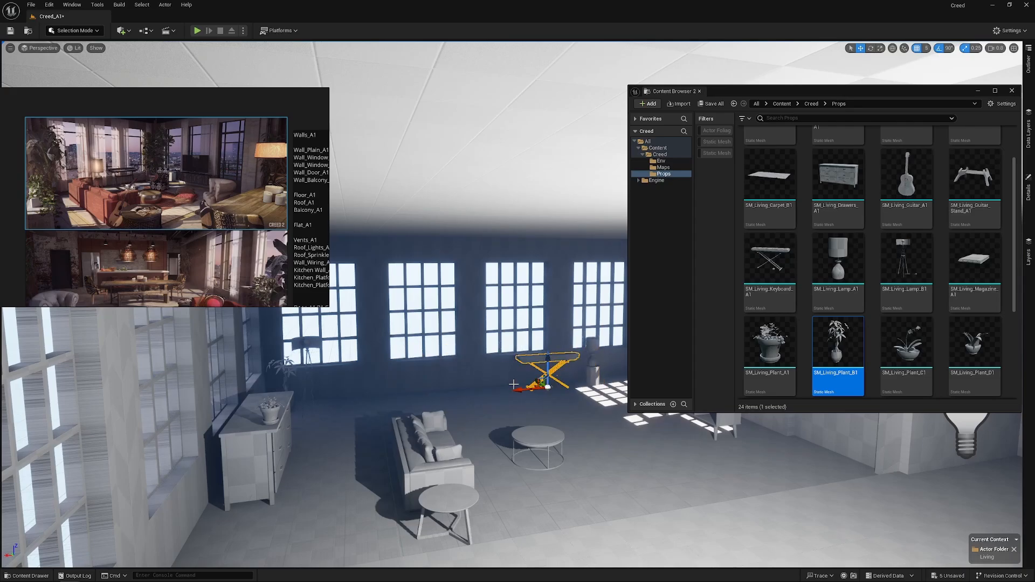
left_click_drag(523, 390, 450, 398)
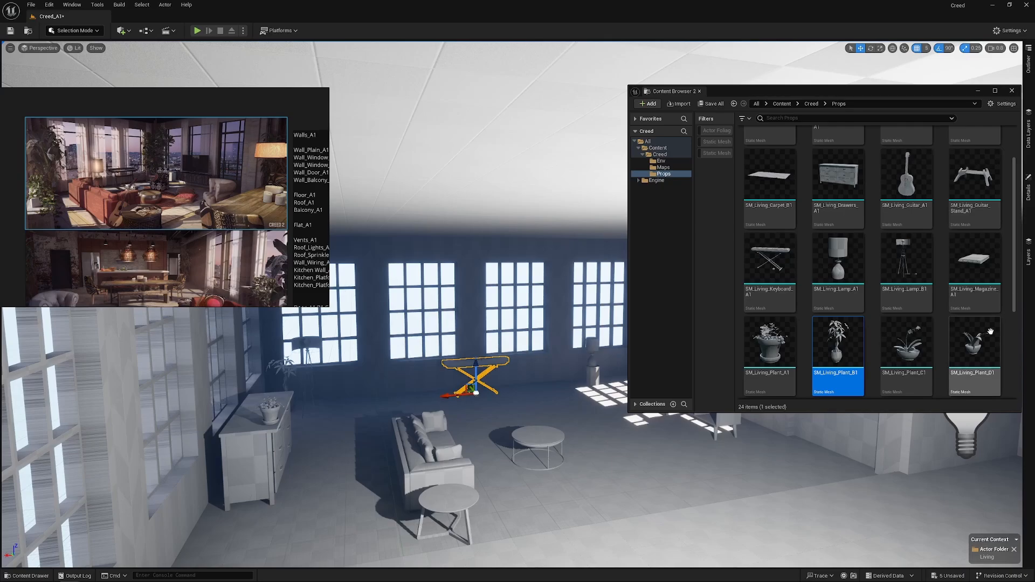
- Place SM_Living_Plant_D1 and another SM_Living_Plant_B1 side by side on the floor at the wall corner past the TV stand
right_click_drag(383, 339, 661, 315)
left_click_drag(973, 343, 508, 358)
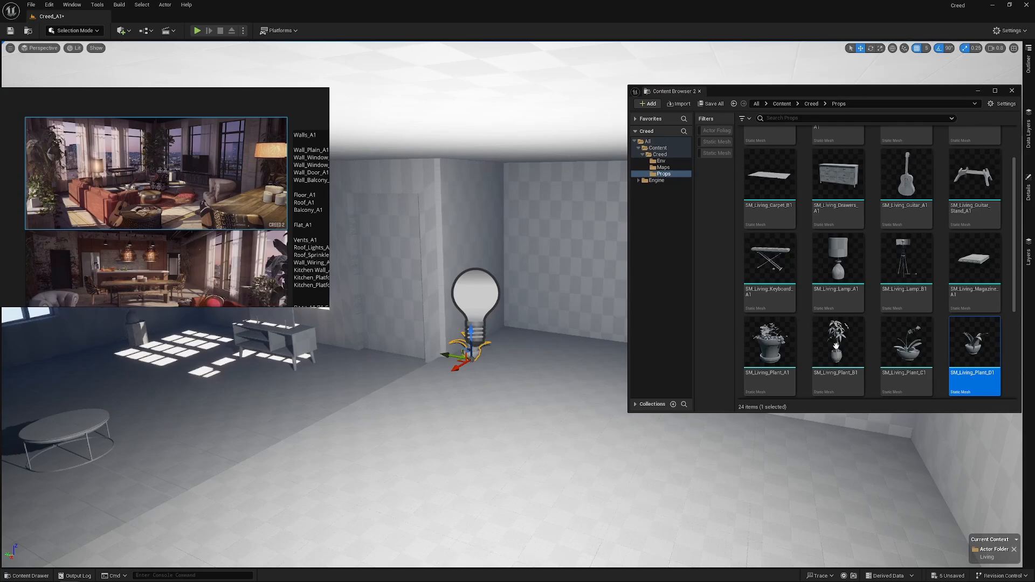
left_click_drag(835, 345, 558, 352)
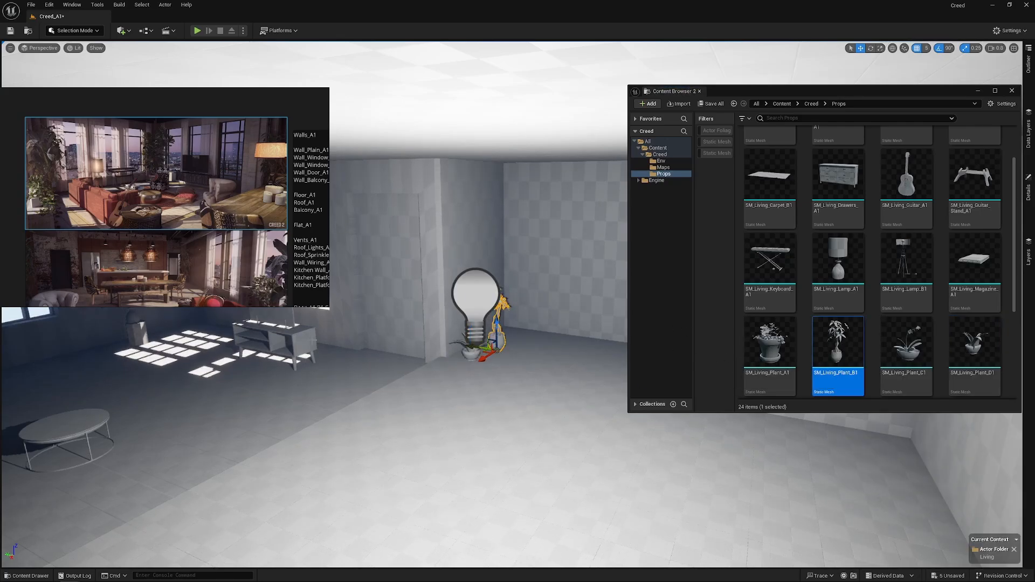
- Place SM_Living_Plant_C1 on top of the chest of drawers beside the first potted plant
right_click_drag(539, 361, 502, 372)
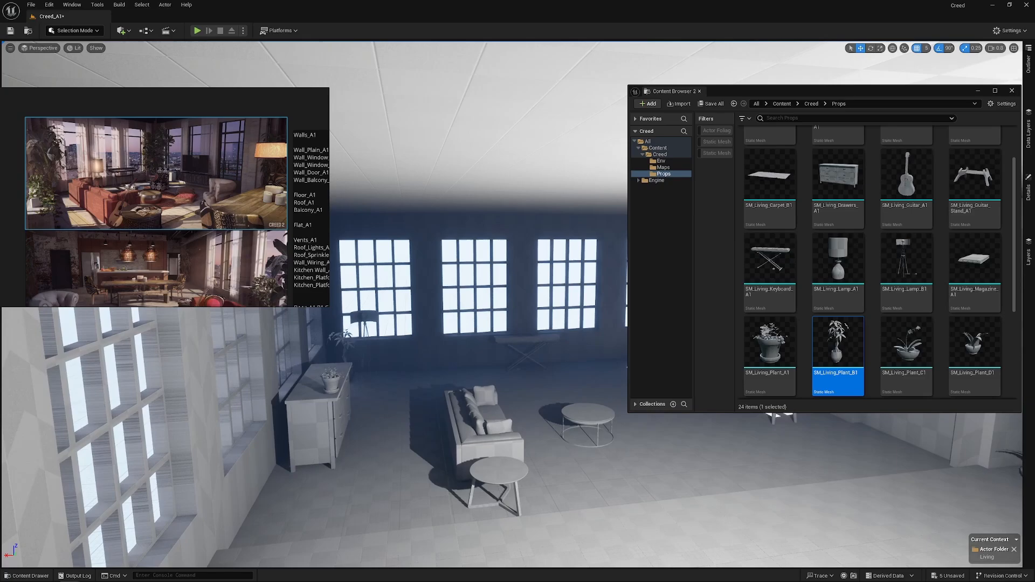
left_click(896, 389)
left_click_drag(328, 371, 359, 373)
key("w")
right_click_drag(364, 372, 283, 366)
key("ctrl+z")
left_click_drag(878, 373, 494, 471)
key("e")
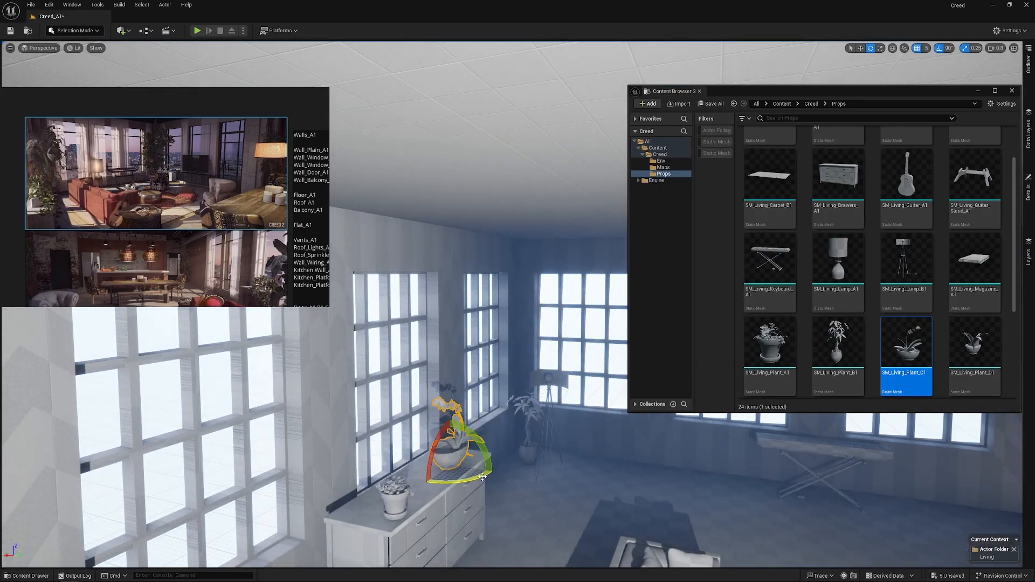
mouse_move(483, 477)
right_mouse_down()
mouse_move(727, 481)
mouse_move(502, 477)
right_mouse_up()
key("s")
key("w")
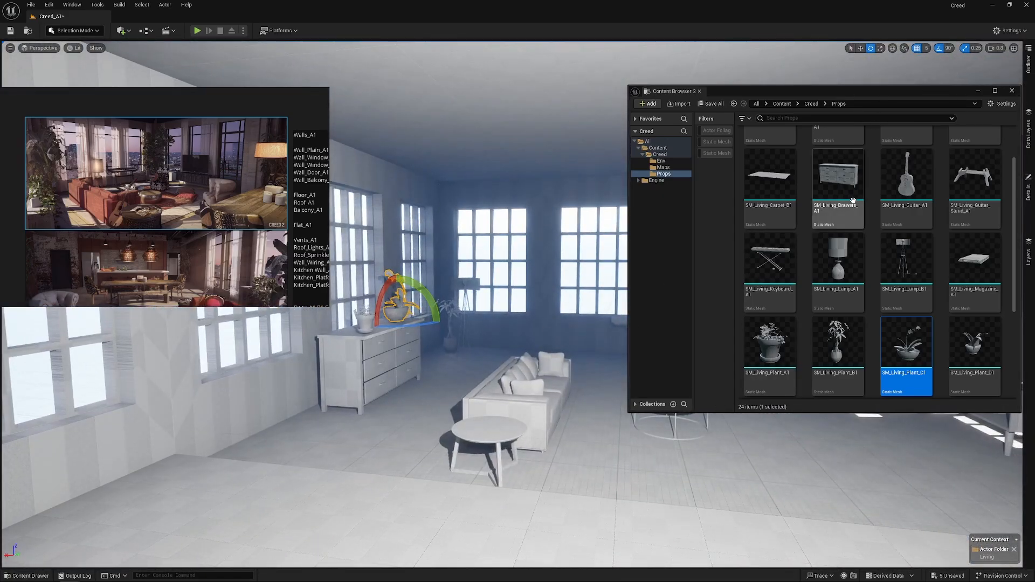
- Place SM_Living_Guitar_Stand_A1 on the floor next to the chest of drawers and set SM_Living_Guitar_A1 on it
left_click_drag(975, 178, 525, 476)
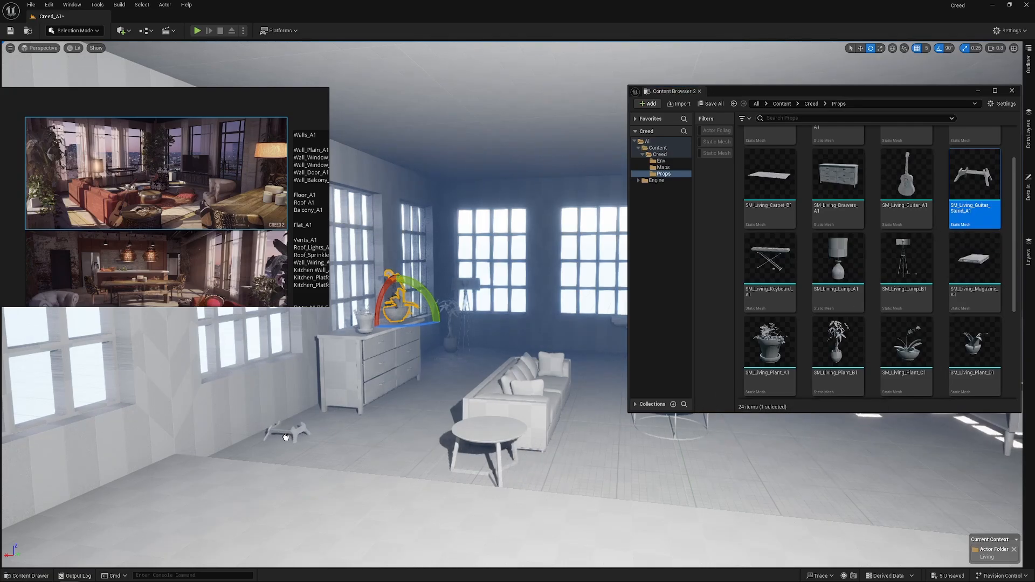
left_click(285, 436)
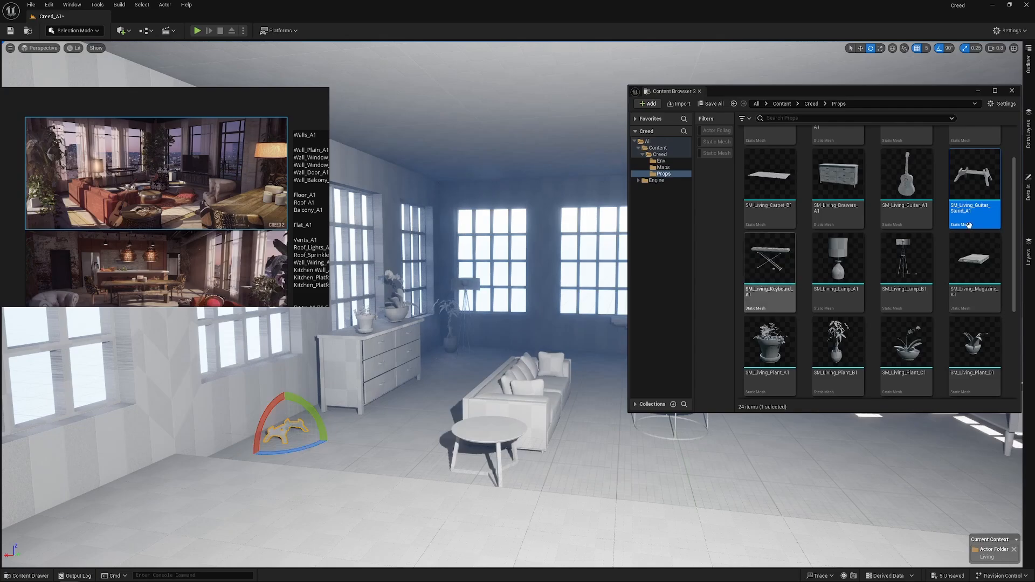
left_click_drag(907, 178, 306, 426)
key("w")
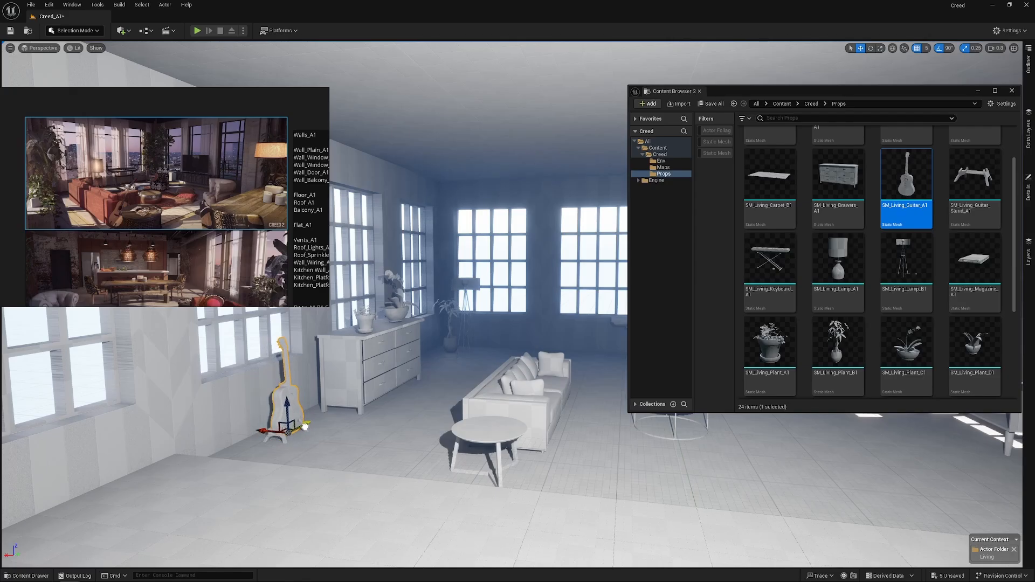
- Raise the guitar slightly and shift it sideways so it sits centred on its stand
key("f")
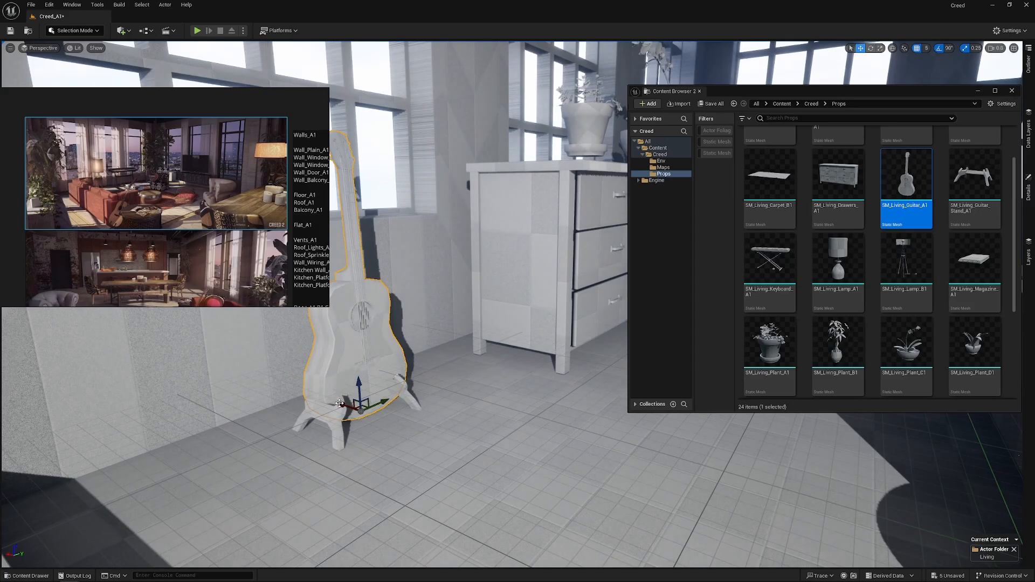
left_click_drag(345, 406, 350, 409)
right_click_drag(422, 398, 371, 407)
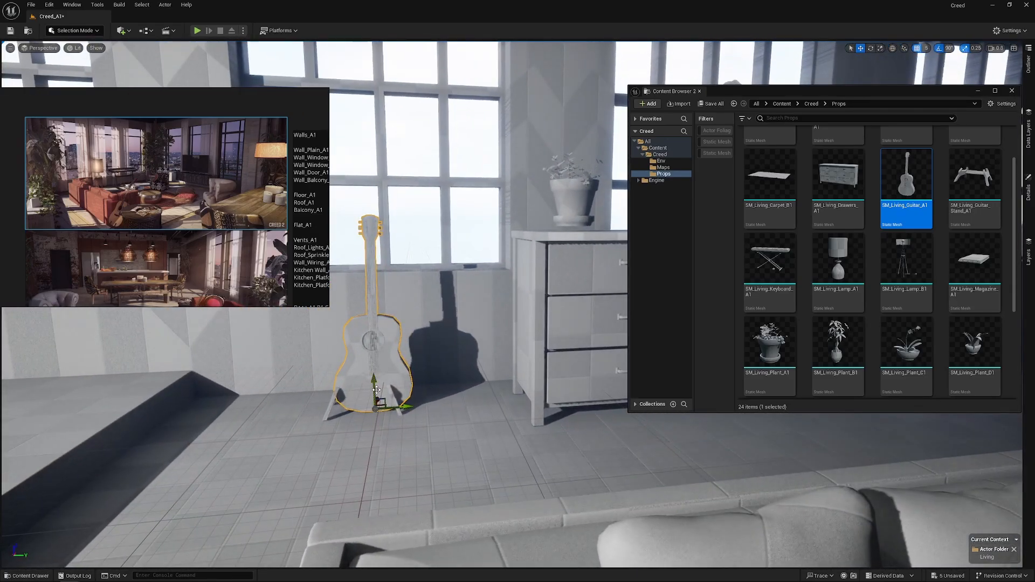
left_click_drag(379, 385, 397, 398)
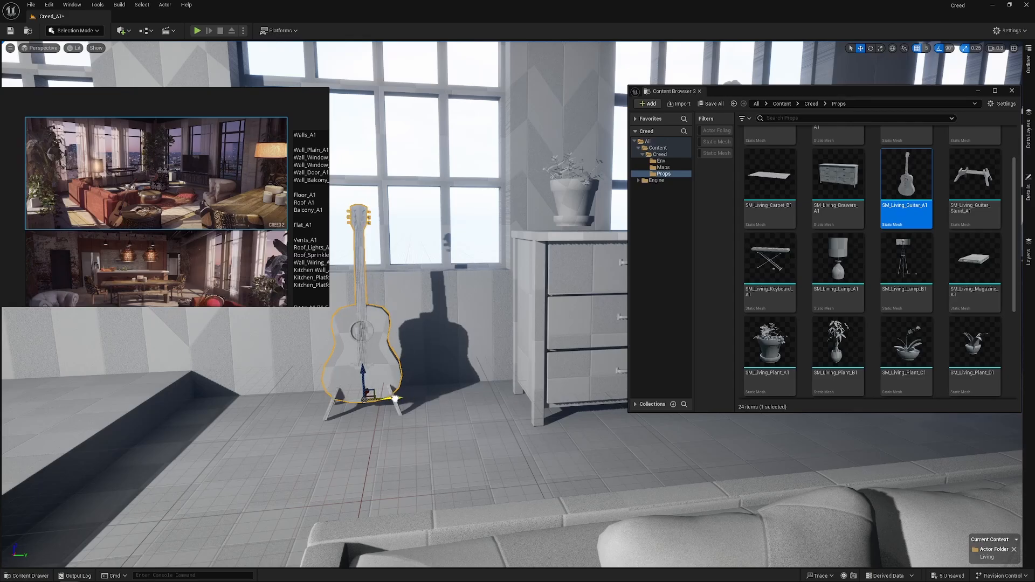
- Lay SM_Living_Carpet_A1 on the floor beneath the round coffee table in front of the sofa
right_click_drag(397, 398, 624, 375)
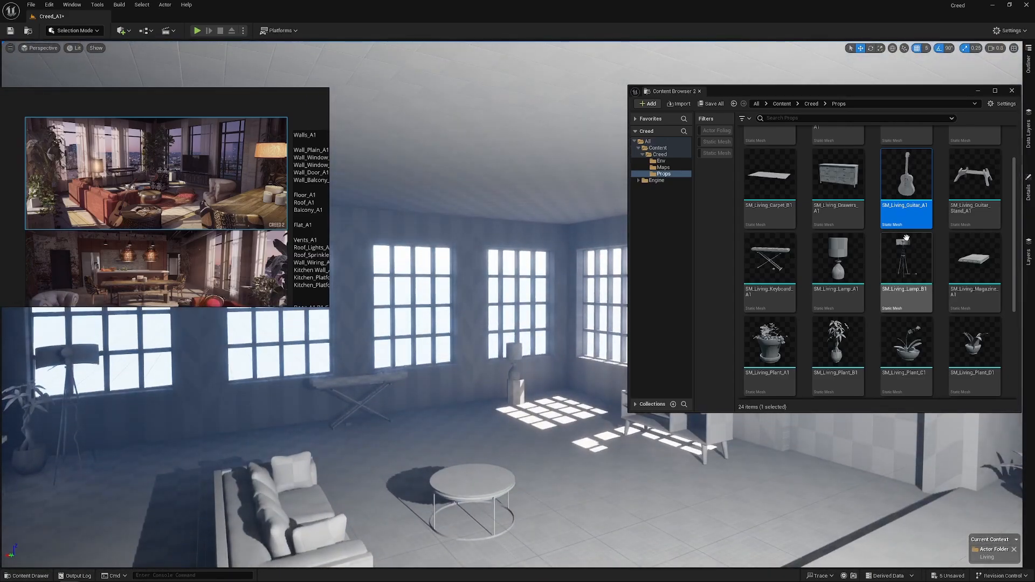
right_click_drag(549, 357, 530, 379)
scroll(755, 234, "up", 2)
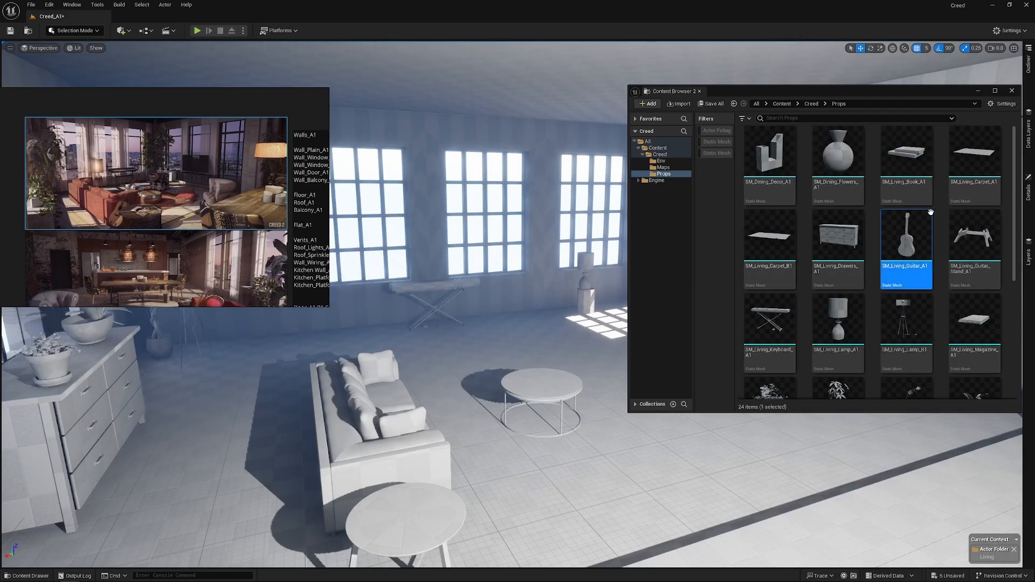
left_click_drag(994, 167, 594, 413)
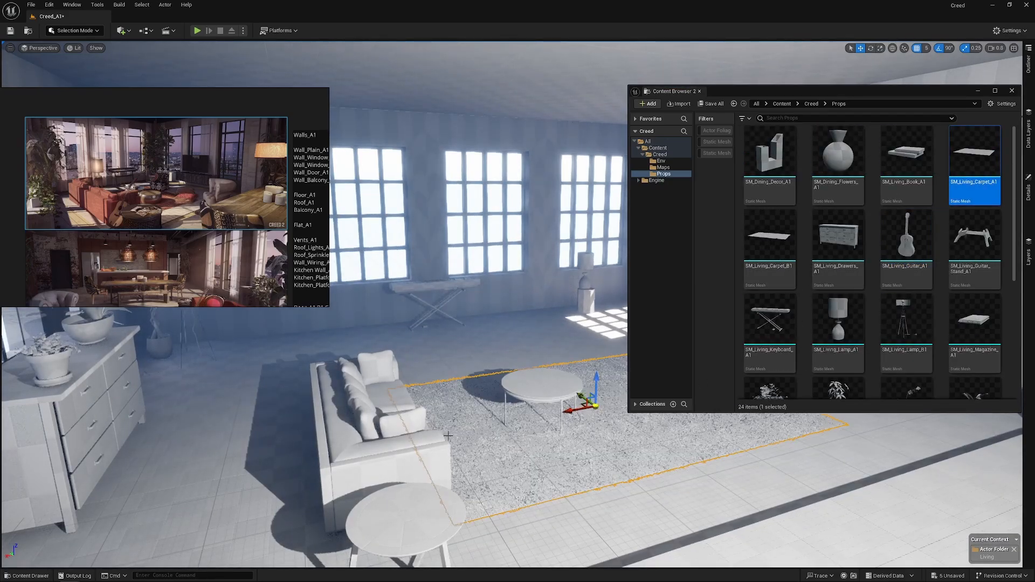
- Place SM_Living_Carpet_B1 on the floor beneath the round coffee table, over the large carpet
right_click_drag(594, 412, 555, 410)
scroll(626, 346, "up", 3)
scroll(625, 345, "down", 4)
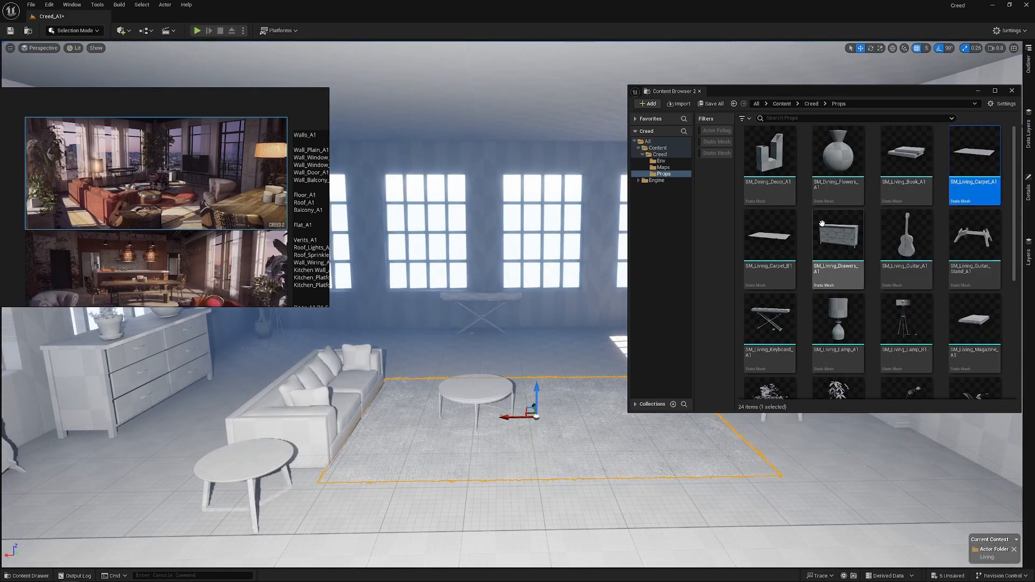
left_click(752, 268)
left_click_drag(752, 267, 485, 414)
mouse_move(485, 414)
right_mouse_down()
mouse_move(489, 396)
mouse_move(490, 413)
mouse_move(469, 410)
right_mouse_up()
key("e")
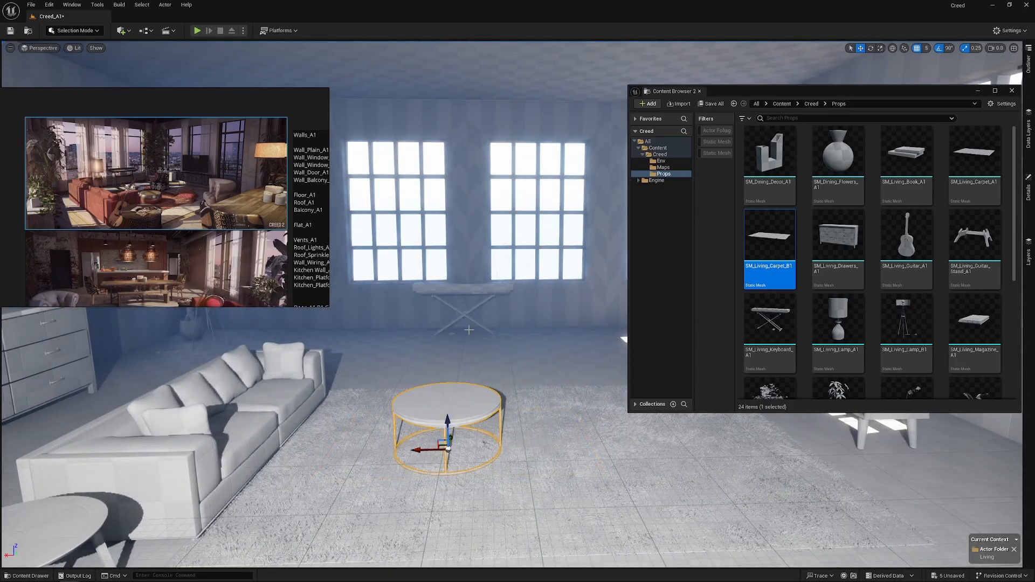
left_click(504, 453)
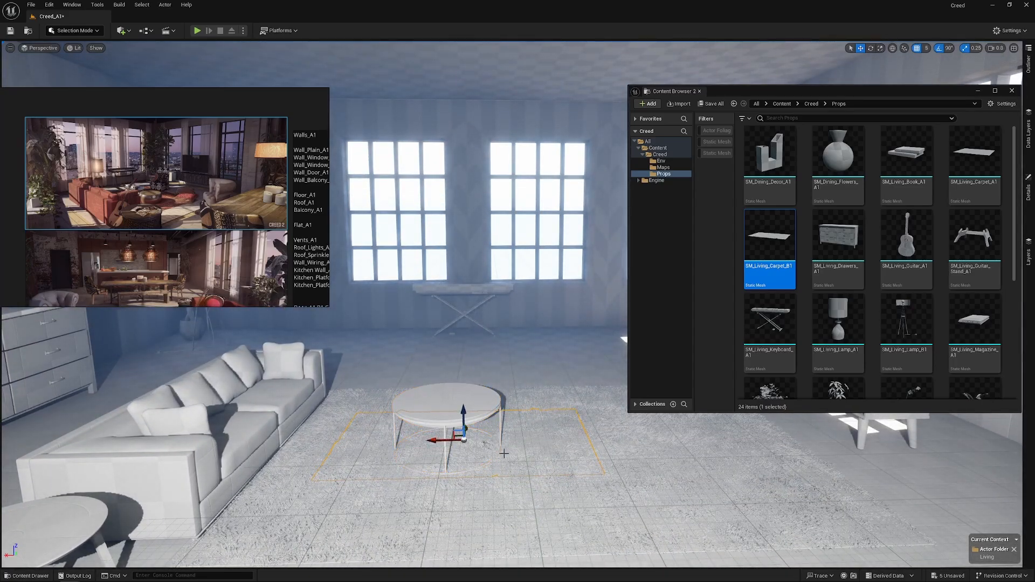
right_click_drag(496, 447, 486, 409)
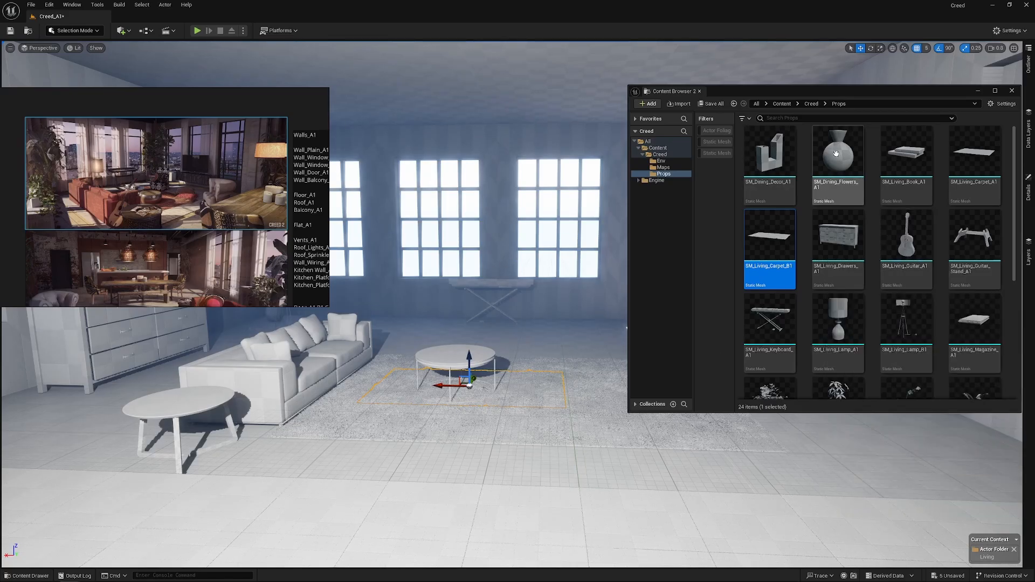
- Place SM_Dining_Decor_A1 and SM_Living_Book_A1 on top of the round coffee table
left_click_drag(769, 162, 451, 358)
left_click(928, 165)
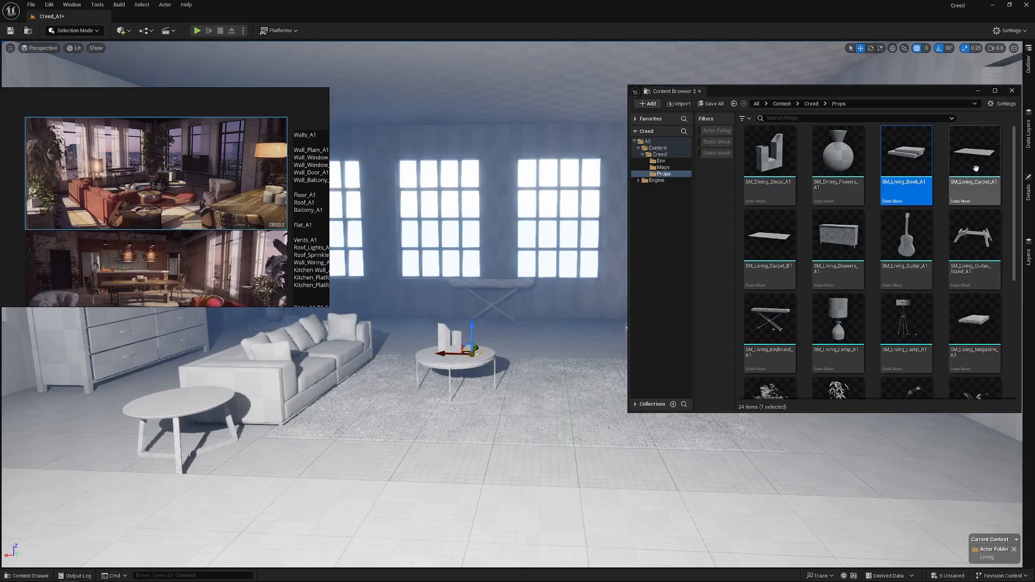
left_click_drag(974, 161, 423, 411)
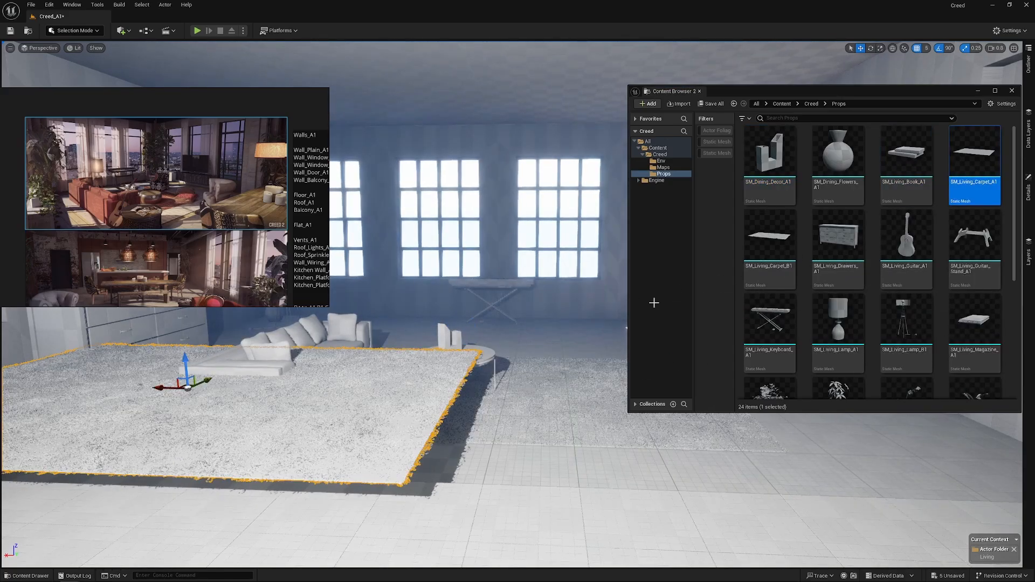
key("ctrl+z")
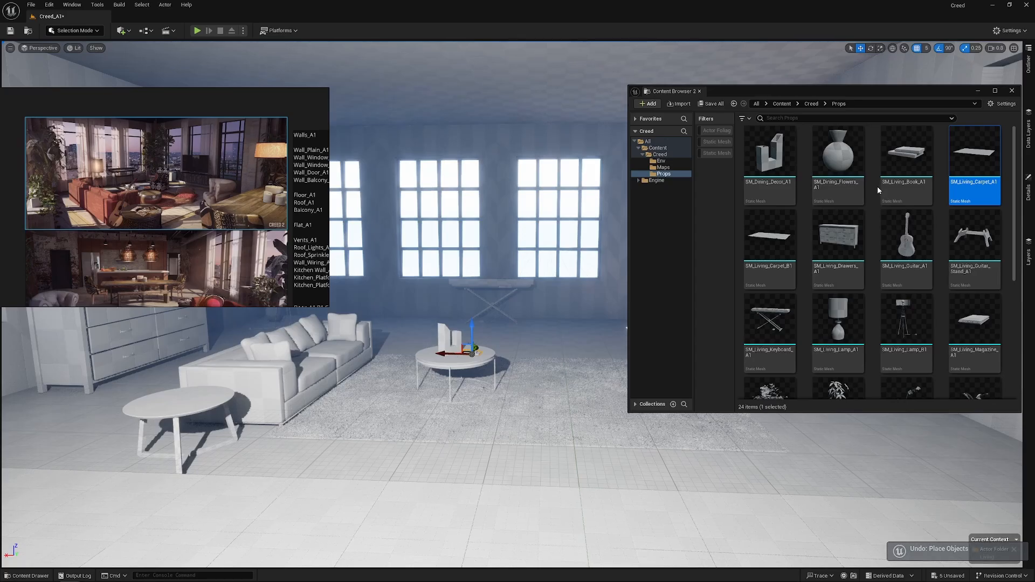
- Place SM_Living_Magazine_A1 and SM_Dining_Flowers_A1 on the side table at the end of the sofa
left_click_drag(991, 371, 180, 398)
left_click_drag(863, 166, 207, 380)
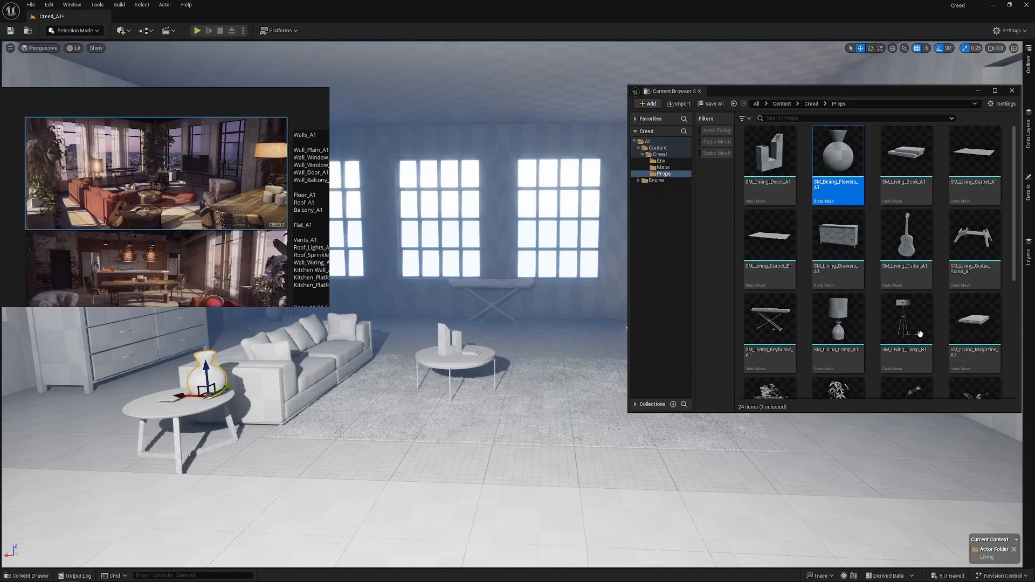
- Move the TV and its stand closer to the windowed wall and slide them along it toward the keyboard
mouse_move(458, 431)
right_mouse_down()
mouse_move(582, 442)
mouse_move(464, 447)
right_mouse_up()
mouse_move(411, 368)
right_mouse_down()
mouse_move(485, 372)
mouse_move(411, 368)
right_mouse_up()
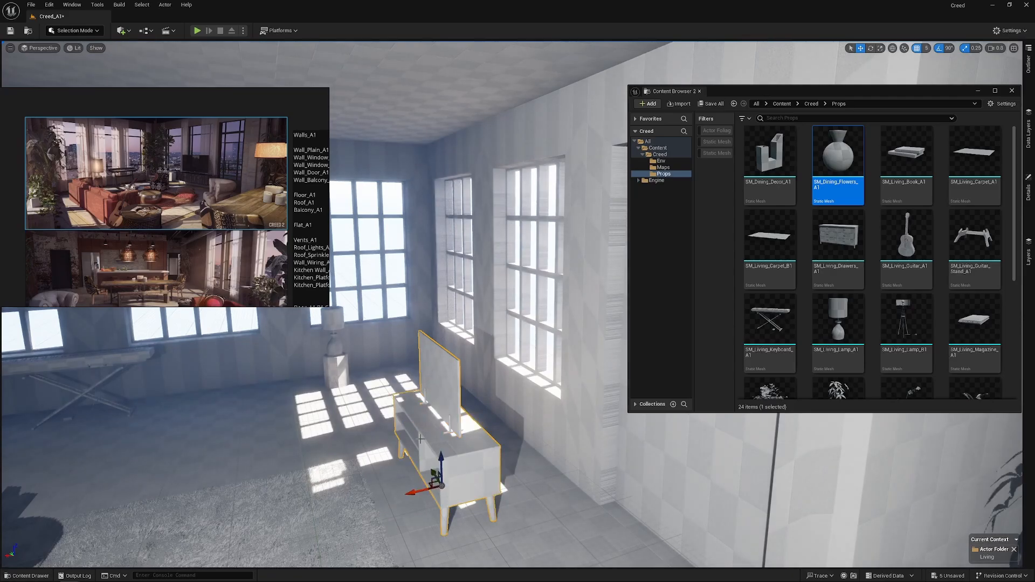
left_click_drag(424, 490, 461, 453)
right_click_drag(461, 453, 518, 472)
right_click_drag(426, 336, 379, 337)
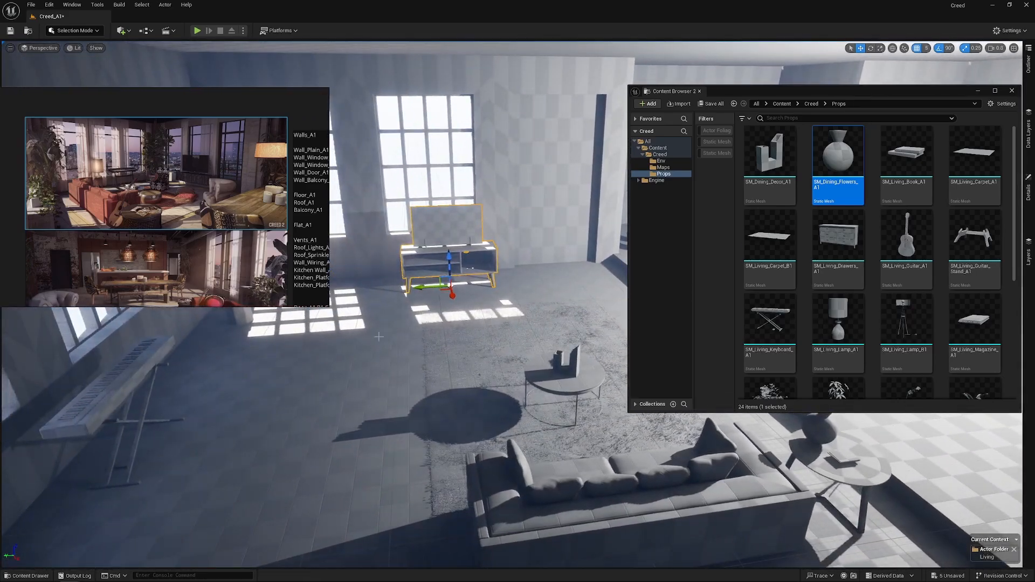
left_click_drag(424, 288, 406, 288)
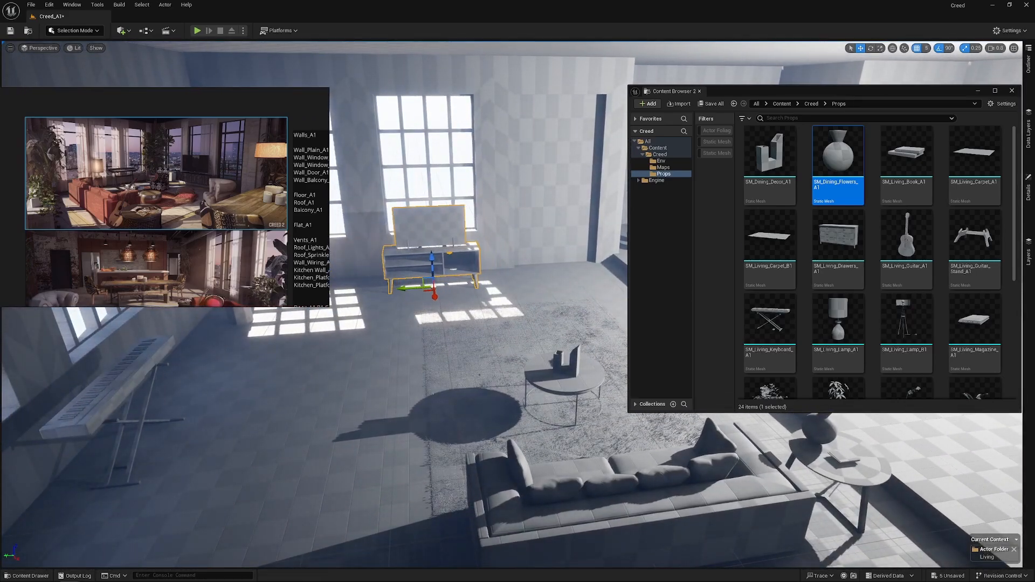
- Shift the sofa with its pillows and the large carpet toward the keyboard side, opposite the TV stand
left_click(588, 523)
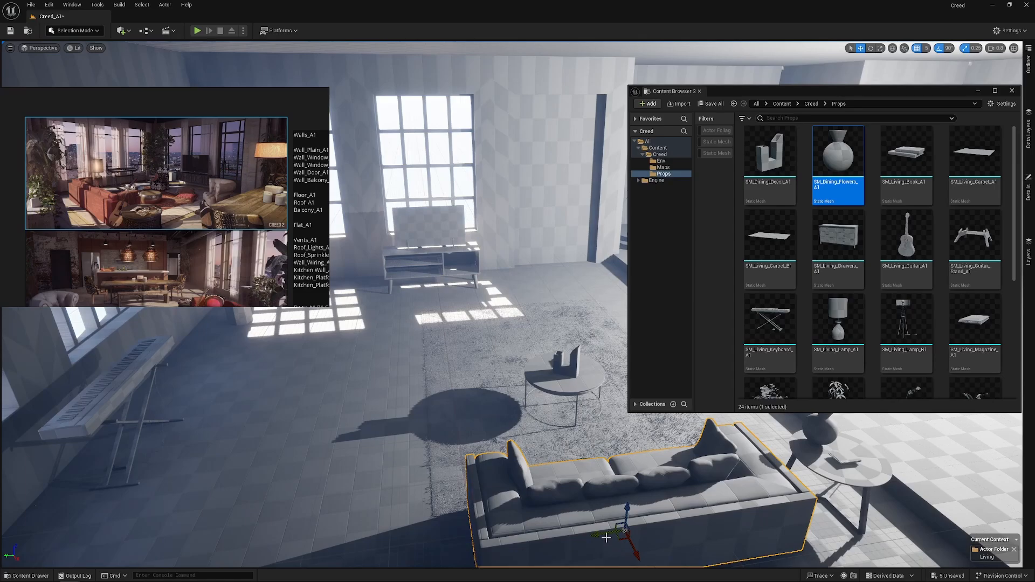
left_click_drag(606, 534, 446, 556)
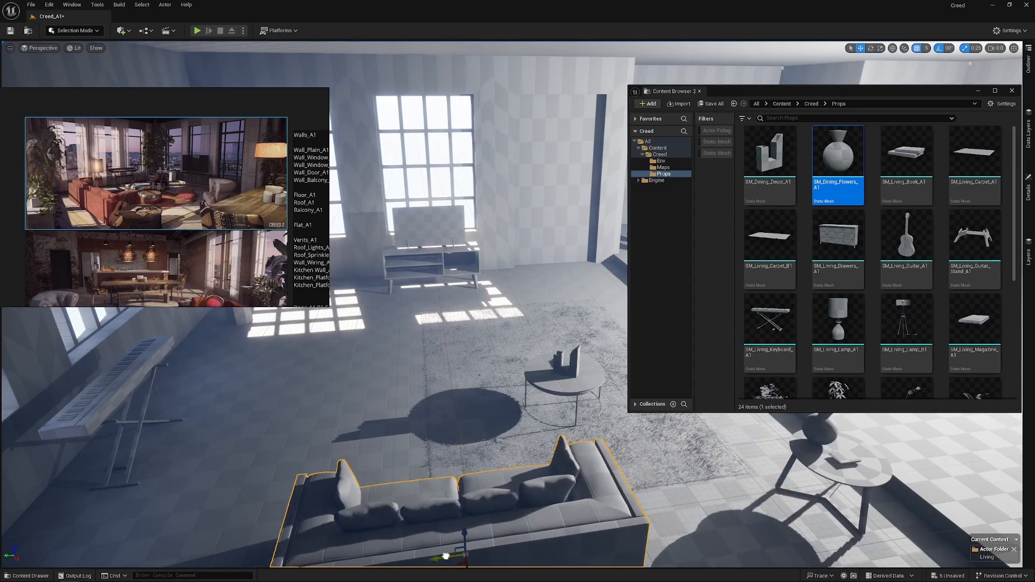
left_click(491, 405)
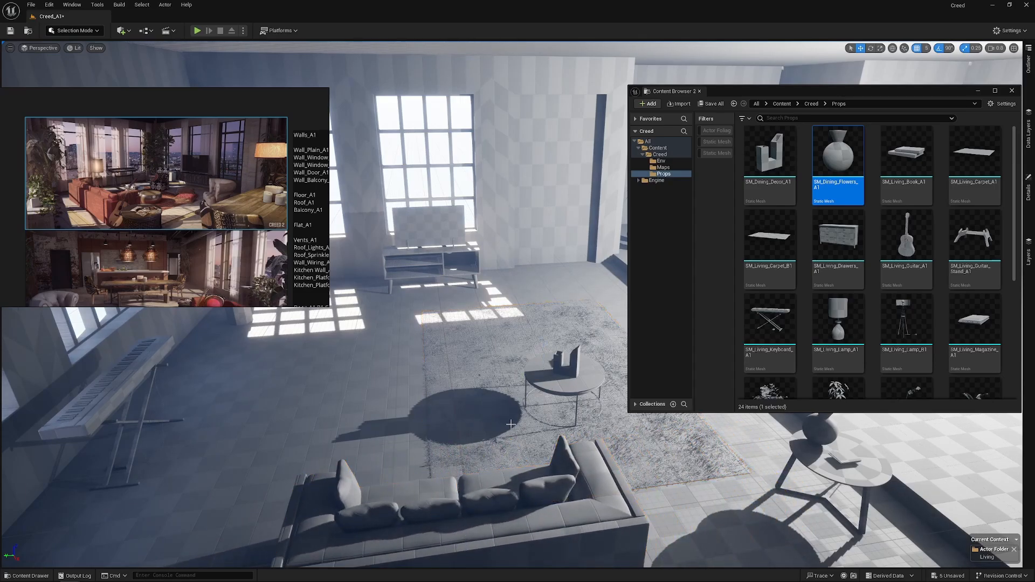
left_click(492, 431)
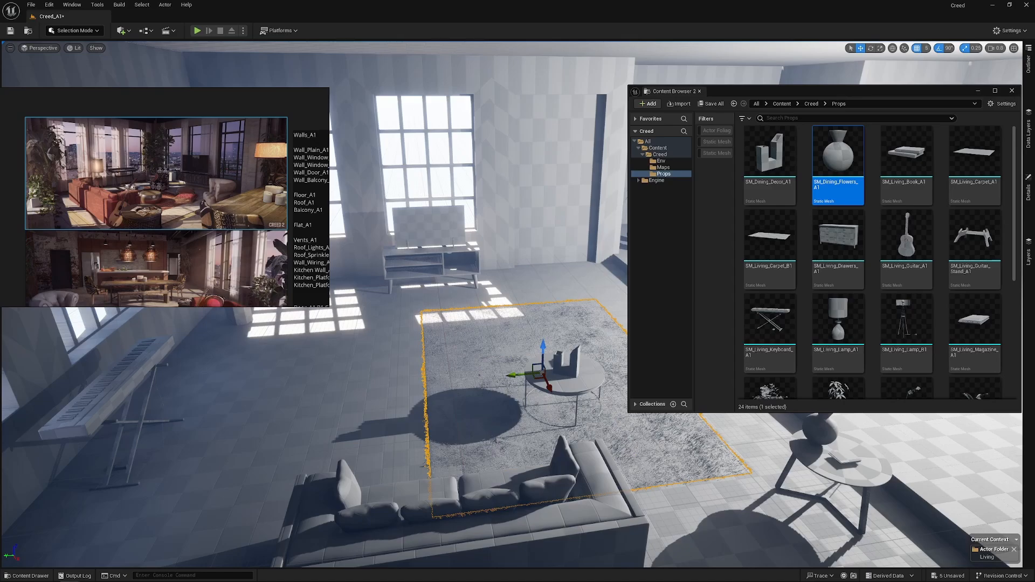
left_click_drag(515, 374, 424, 401)
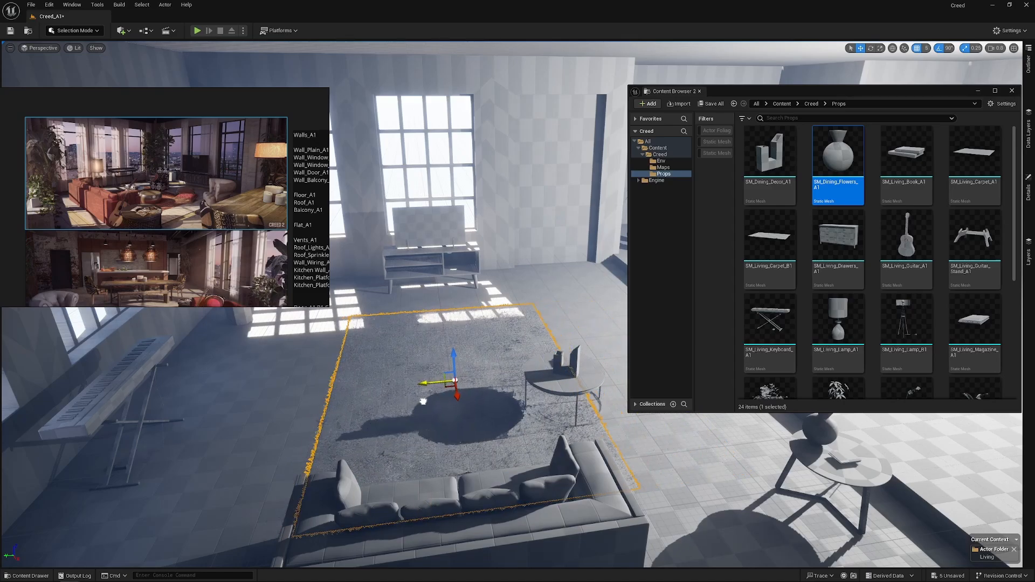
- Move the coffee table with its decor onto the middle of the carpet and the side table with its items beside the sofa
left_click(563, 371)
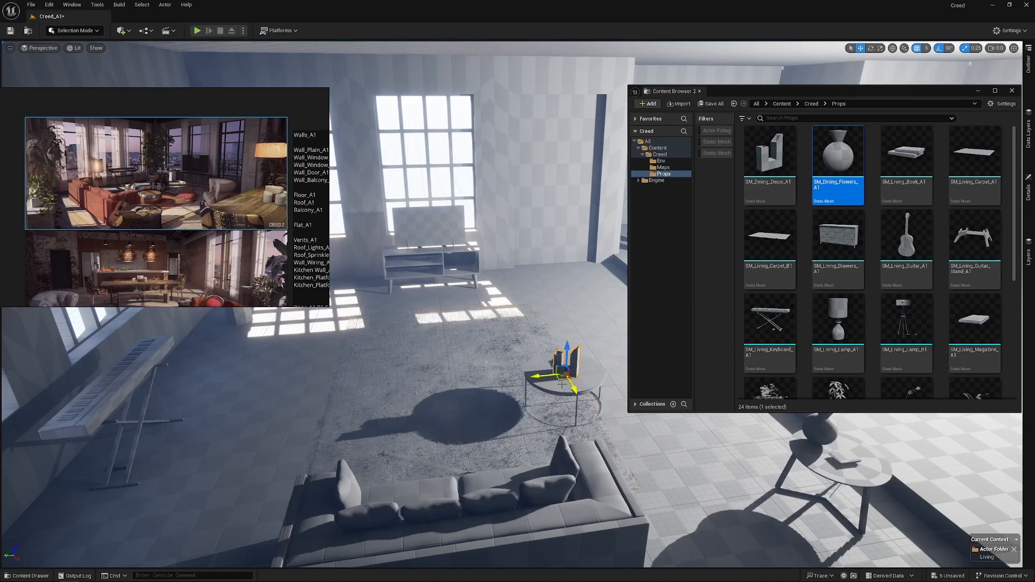
left_click_drag(537, 407, 408, 429)
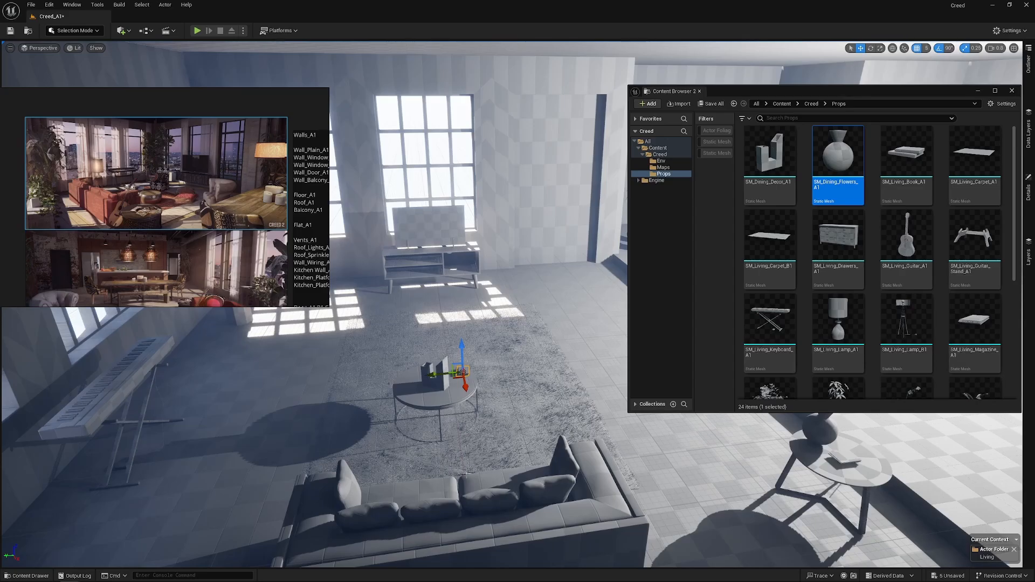
right_click_drag(483, 414, 560, 415)
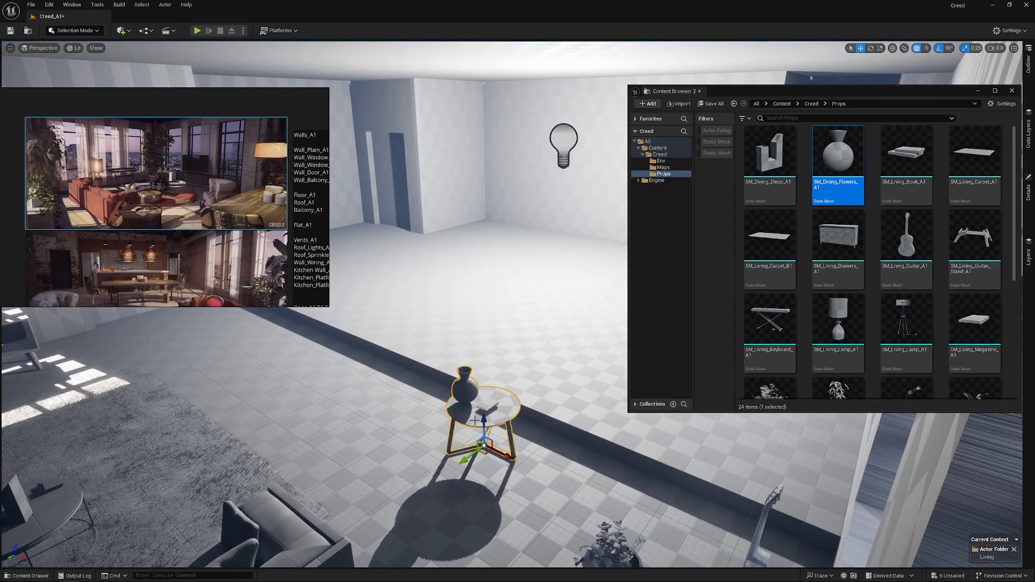
left_click_drag(469, 456, 389, 516)
- Examine the living area layout from several viewpoints and compare it with the reference image
right_click_drag(389, 516, 355, 453)
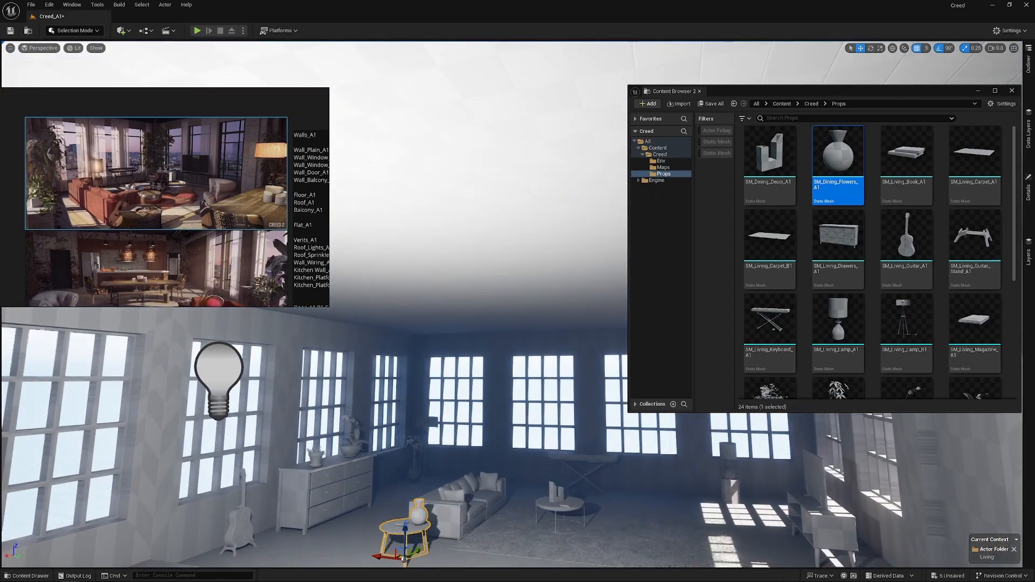
left_click(386, 347)
right_click_drag(394, 410, 590, 412)
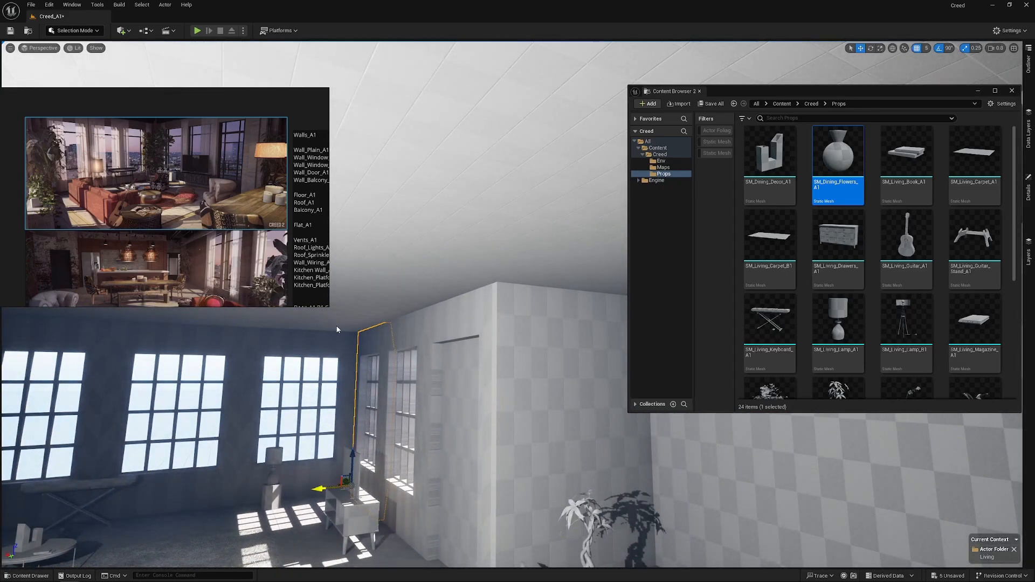
right_click_drag(259, 348, 299, 358)
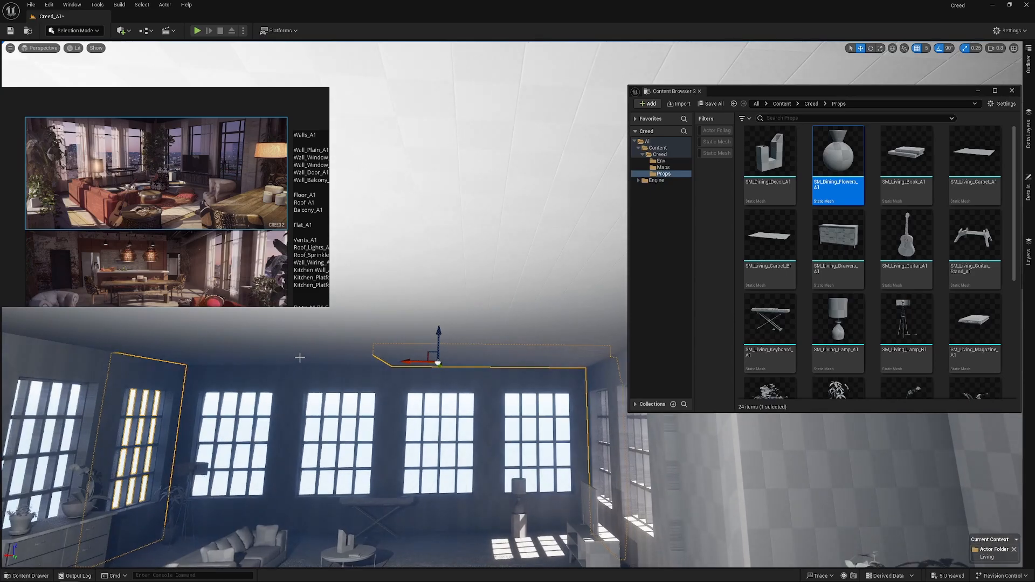
right_click_drag(349, 402, 337, 338)
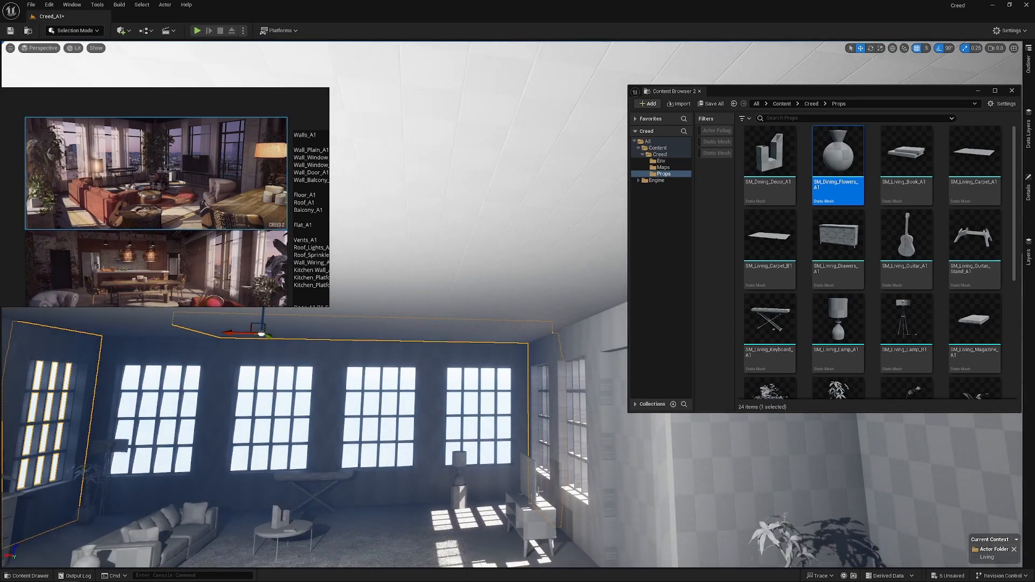
right_click_drag(539, 492, 466, 509)
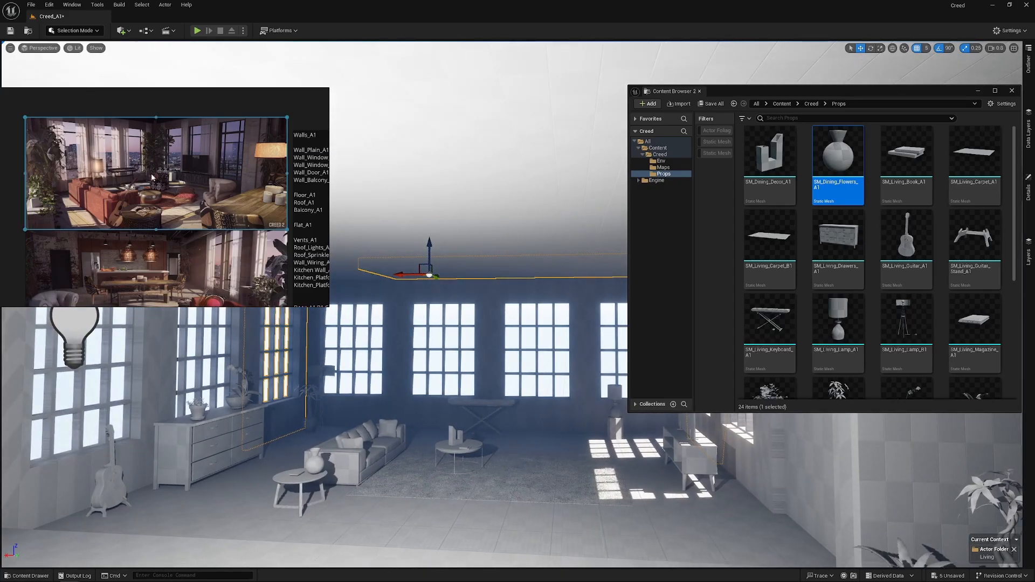
right_click_drag(396, 438, 350, 431)
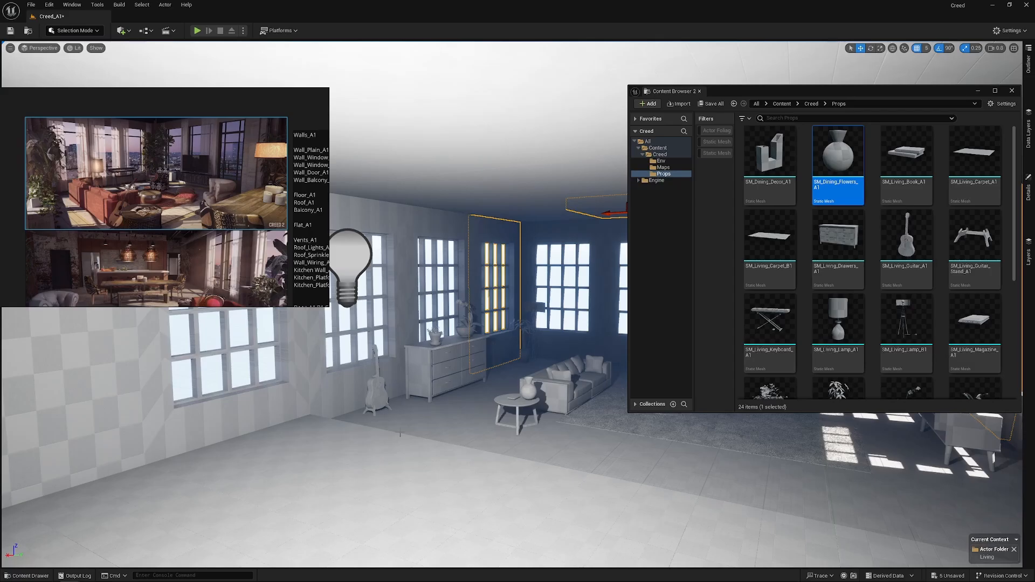
right_click_drag(400, 434, 441, 432)
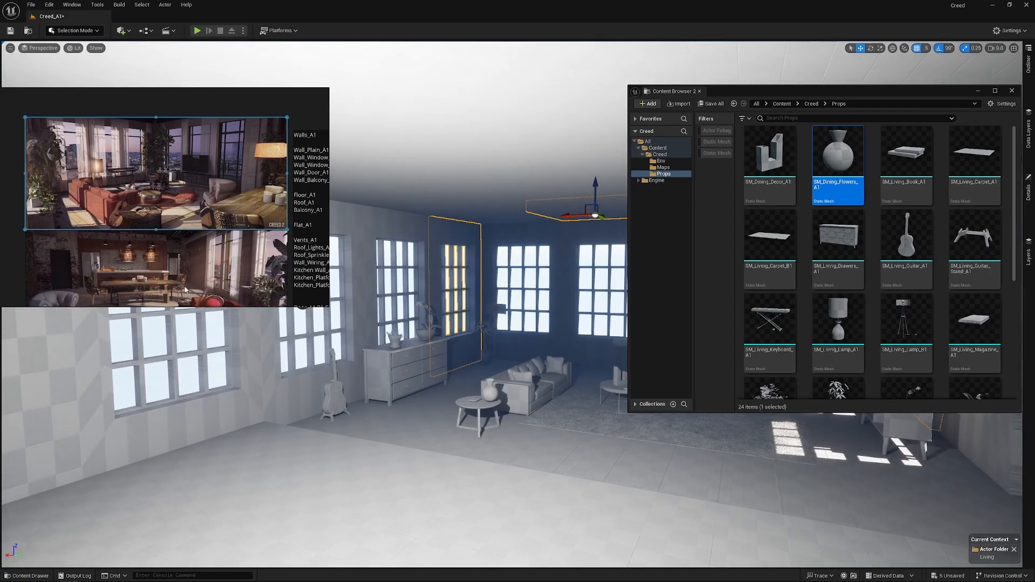
- Place SM_Living_Sofa_B1 on the floor at the carpet's edge near the coffee table and set rotation snapping to 5°
right_click_drag(465, 390, 606, 393)
key("w")
key("w")
key("s")
right_click_drag(465, 390, 328, 396)
key("s")
scroll(866, 306, "down", 3)
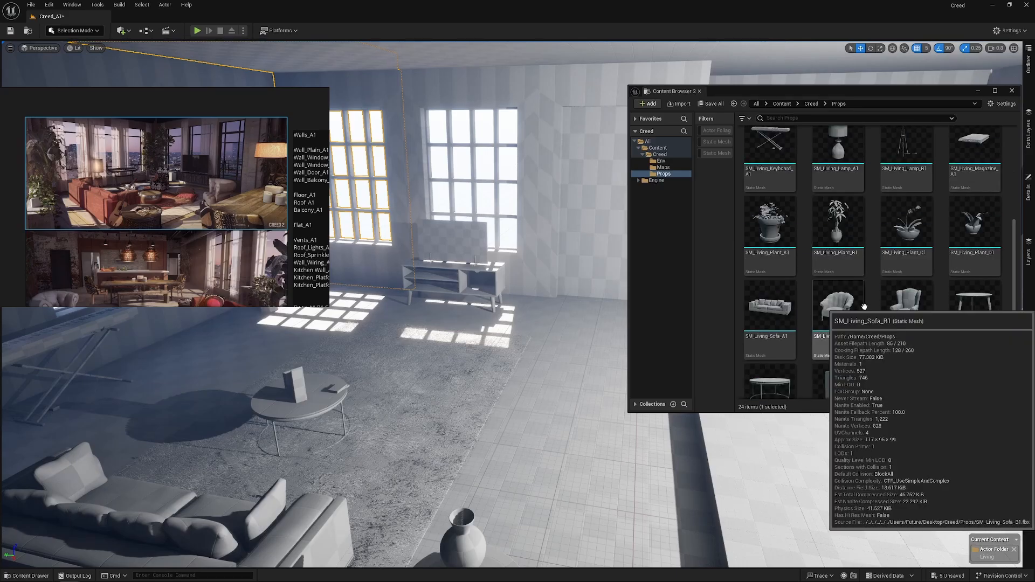
left_click_drag(845, 309, 575, 431)
key("e")
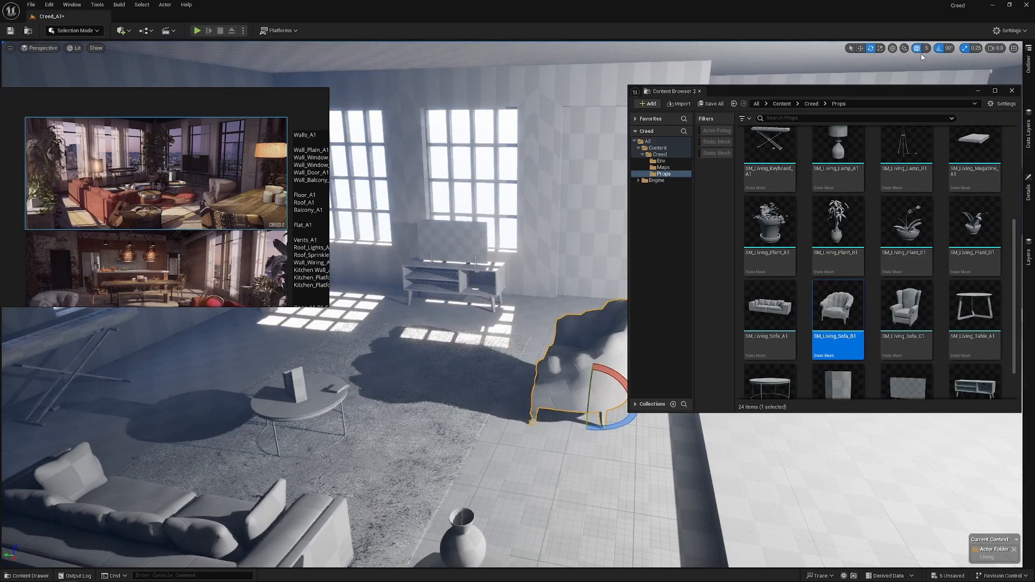
left_click(947, 49)
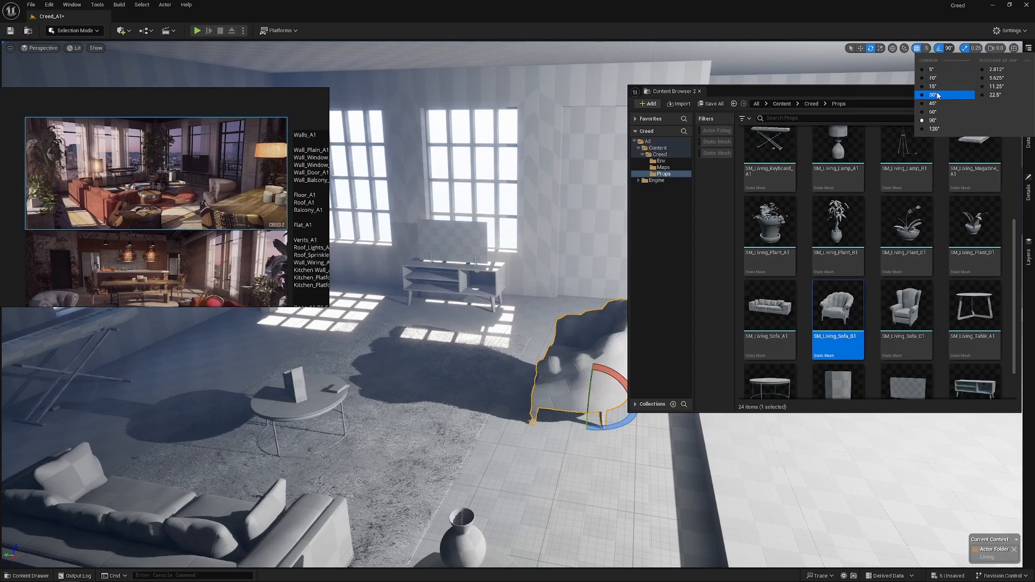
left_click(938, 74)
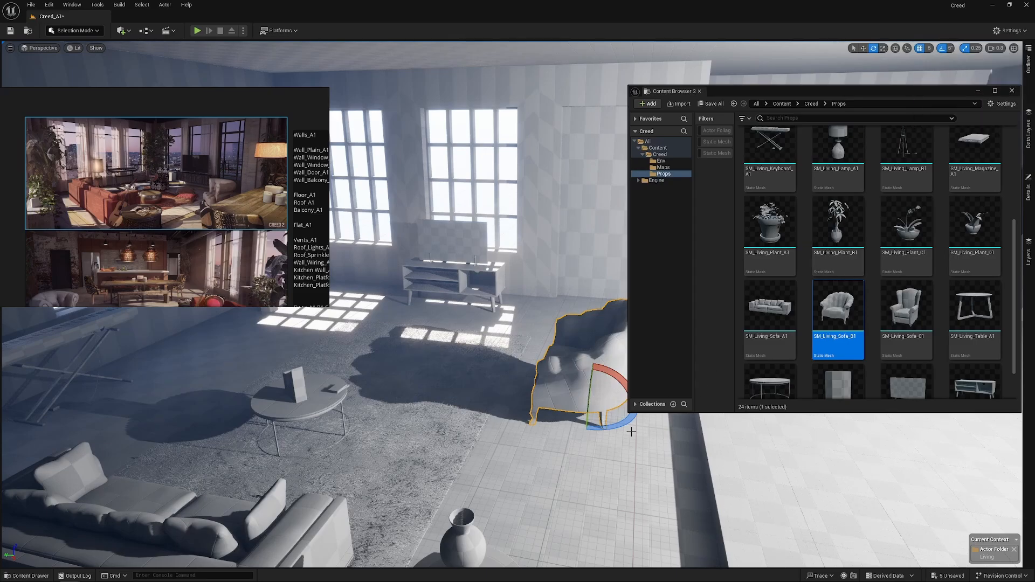
- Add SM_Living_Sofa_C1 on the carpet's keyboard side and rotate the SM_Living_Sofa_B1 armchair to face the coffee table
left_click_drag(616, 428, 345, 347)
left_click(591, 417)
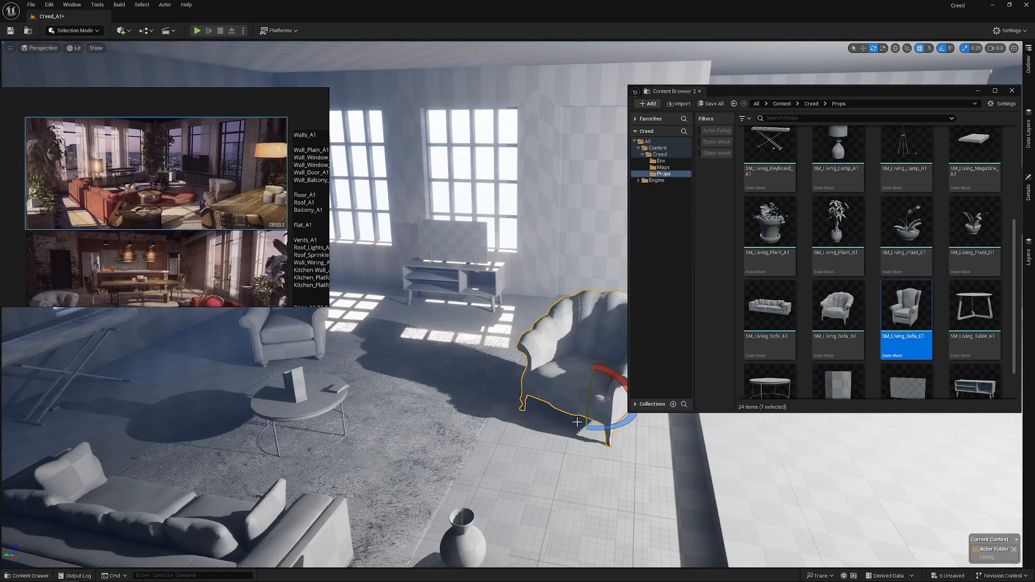
left_click_drag(597, 428, 551, 418)
key("w")
right_click_drag(551, 418, 663, 414)
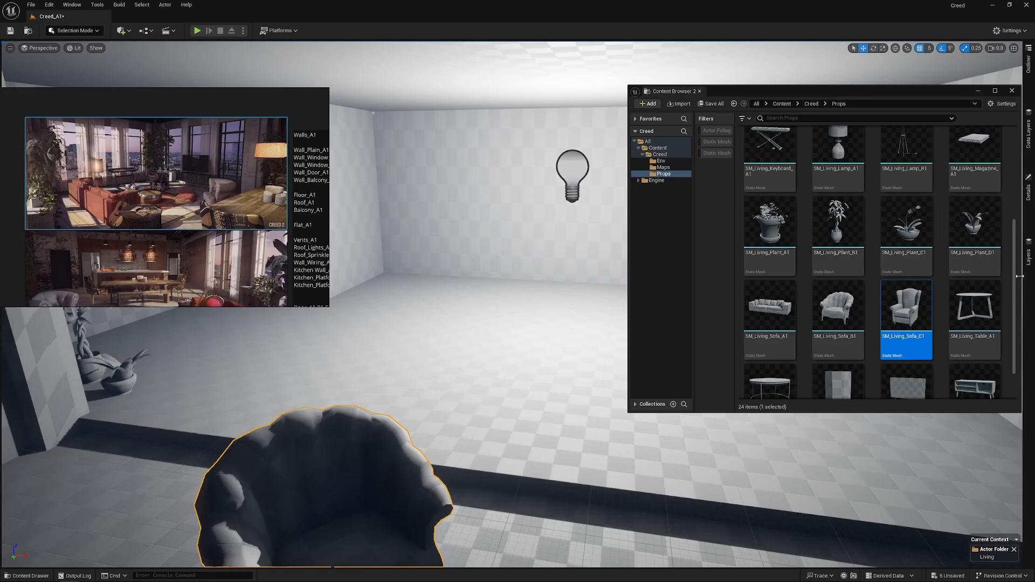
scroll(956, 264, "up", 3)
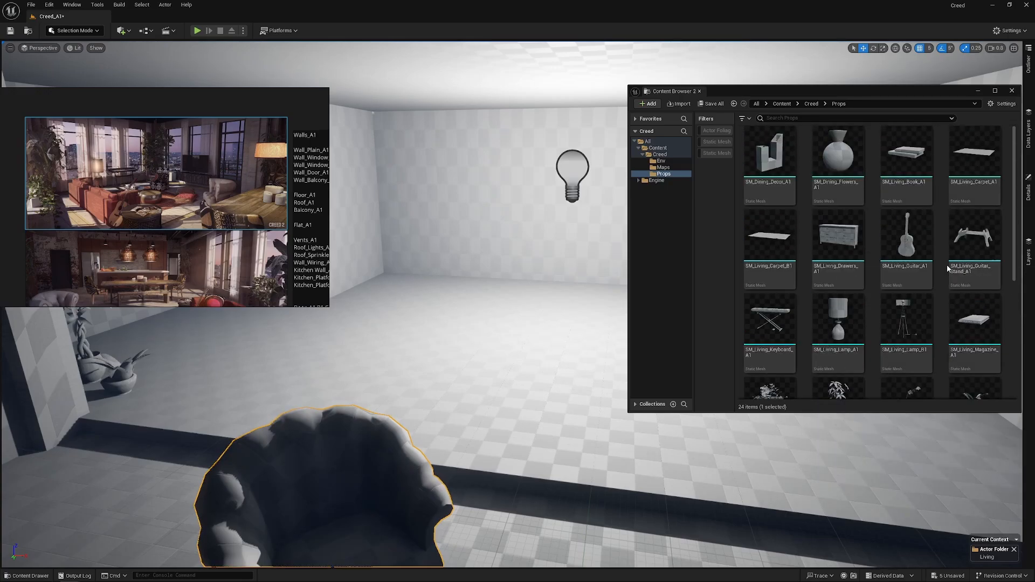
scroll(845, 243, "down", 5)
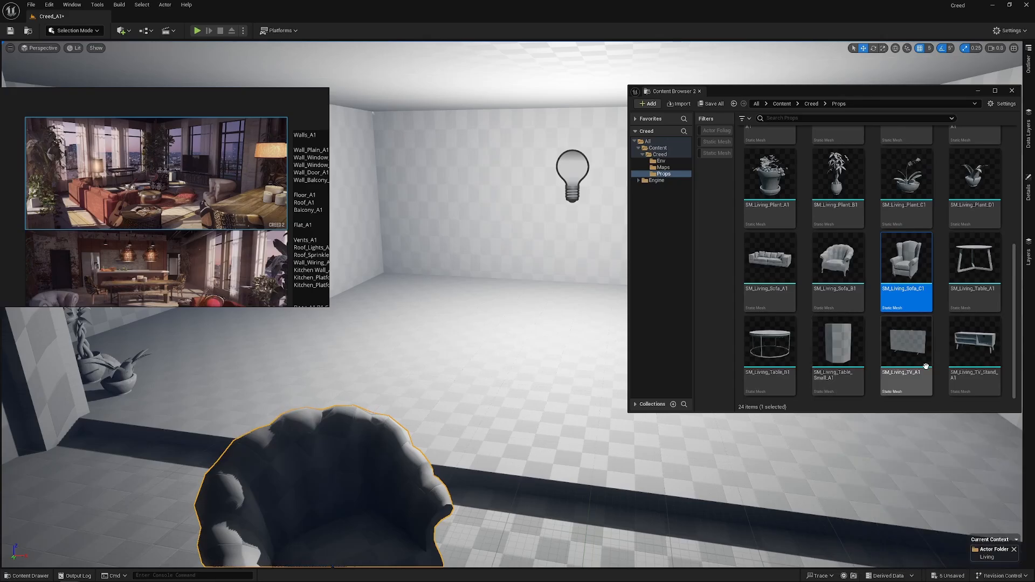
right_click_drag(359, 330, 184, 339)
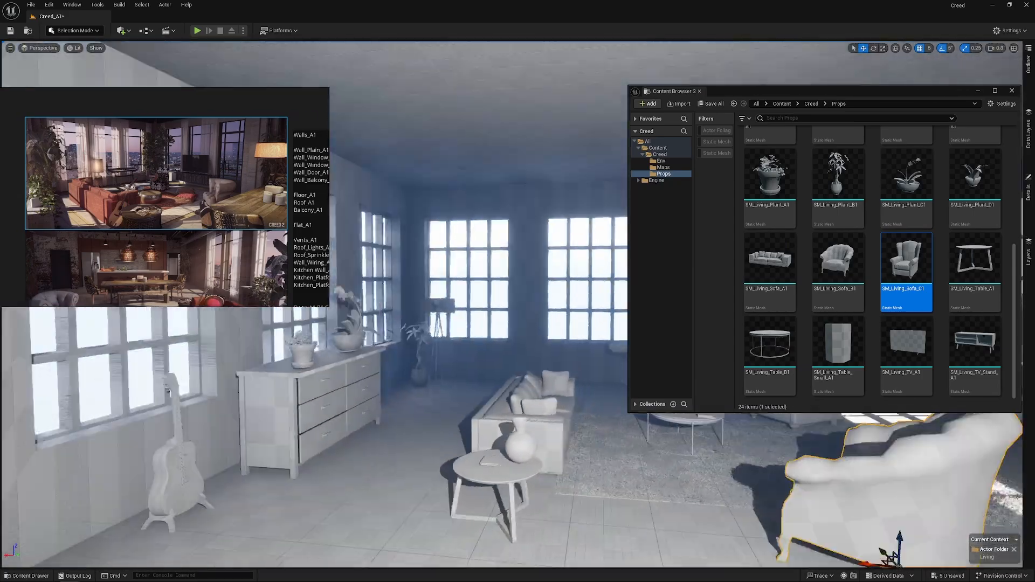
mouse_move(479, 358)
right_mouse_down()
mouse_move(432, 356)
mouse_move(479, 359)
right_mouse_up()
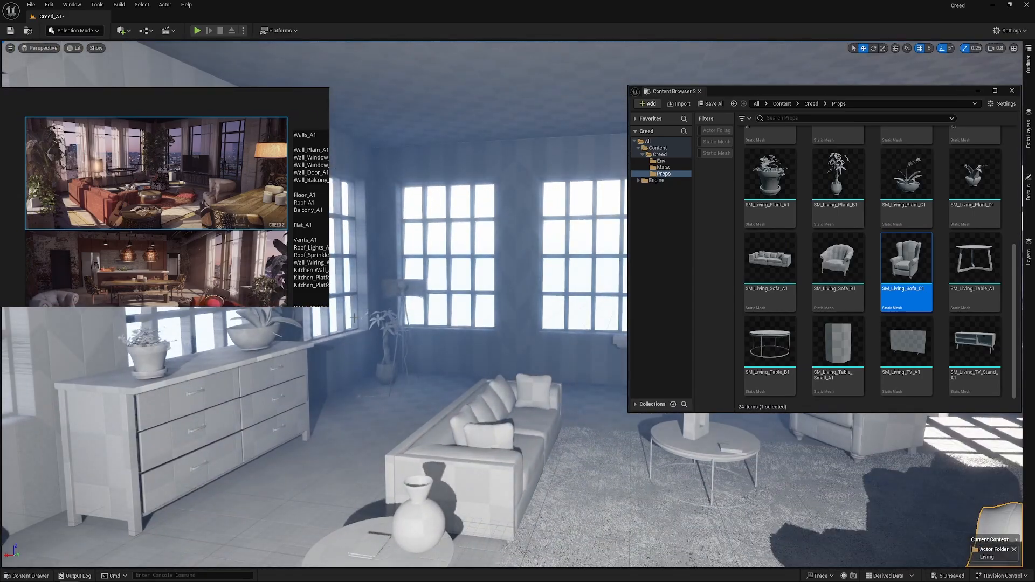
left_click(482, 353)
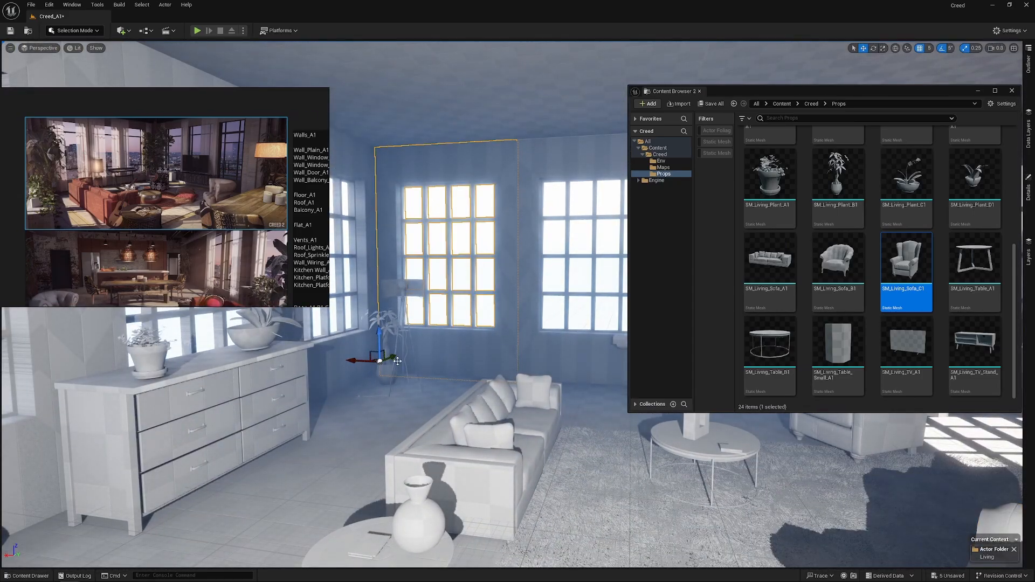
left_click(386, 373)
right_click_drag(414, 364, 463, 366)
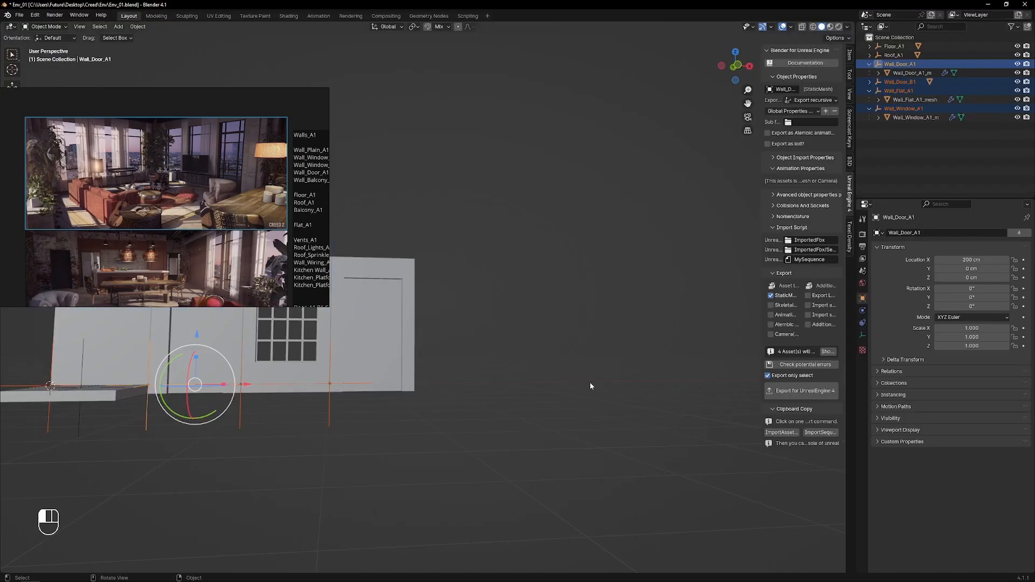
- Switch to the Env_01 file in Blender, clear the current selection and save the file
left_click(590, 386)
middle_click_drag(591, 386, 627, 405)
key("ctrl+s")
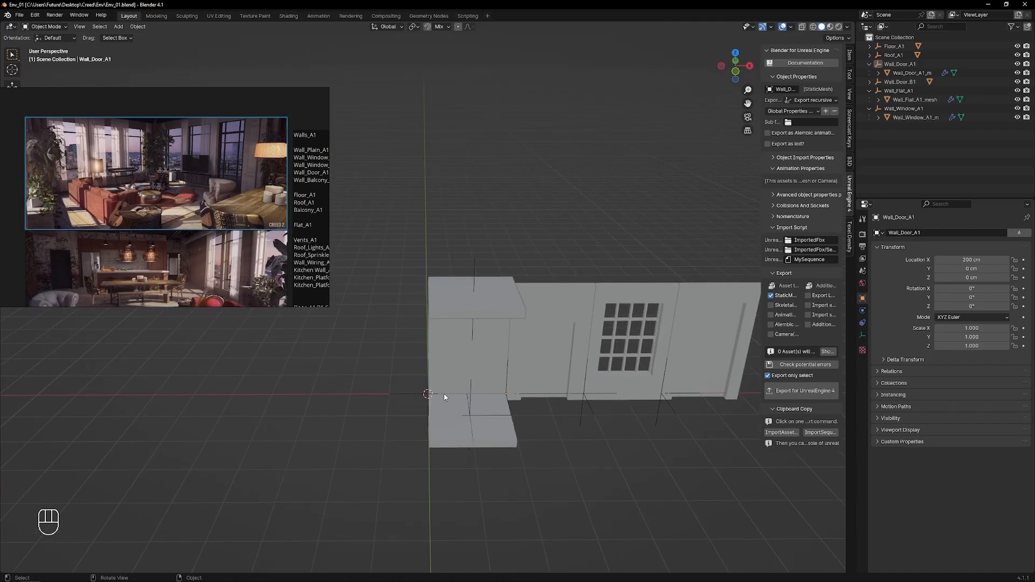
- Duplicate the Wall_Flat_A1 empty in place at the world origin
middle_click_drag(446, 397, 493, 360)
scroll(492, 360, "up", 2)
scroll(493, 361, "up", 1)
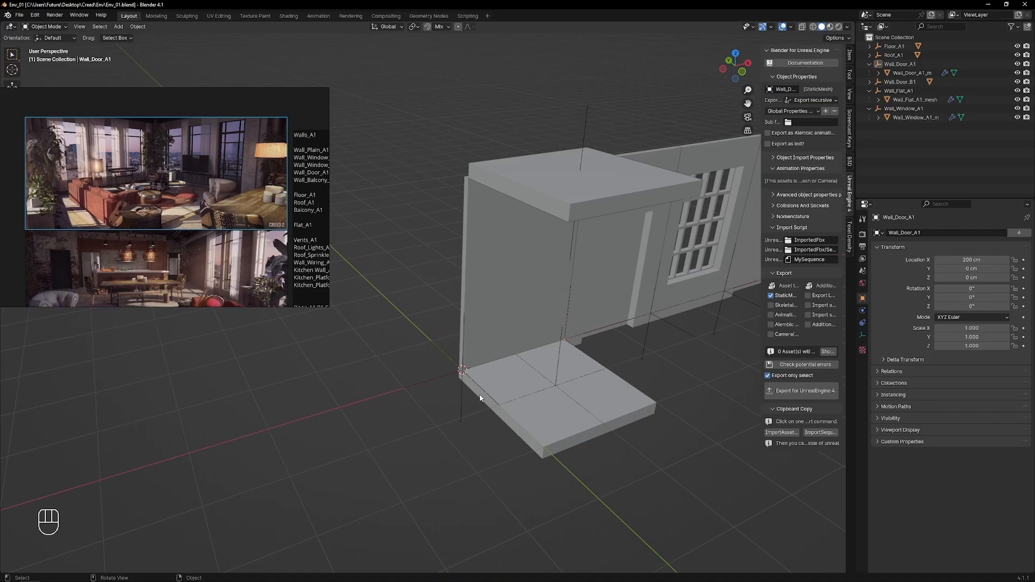
left_click(464, 414)
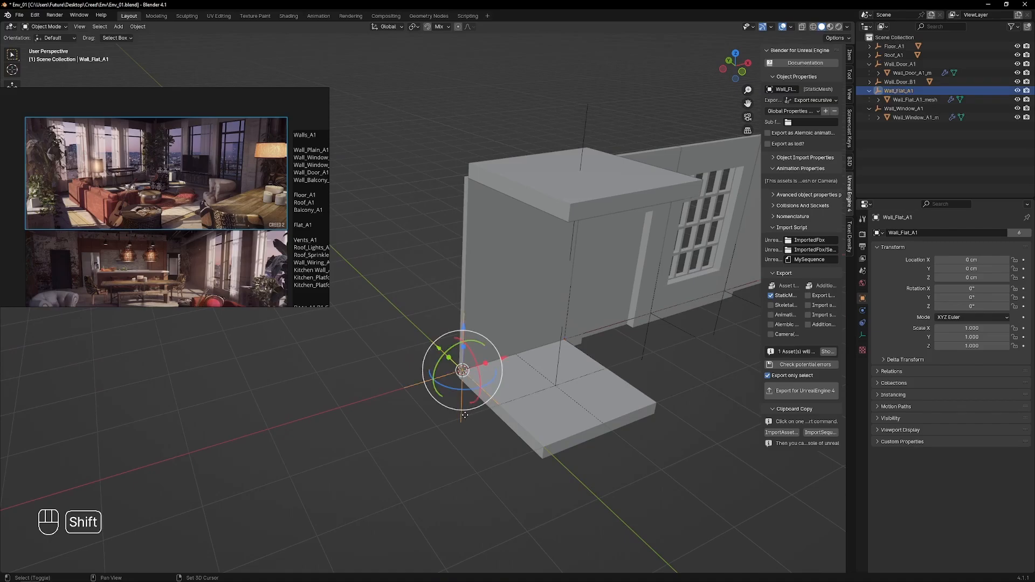
key("shift+d")
right_click(465, 414)
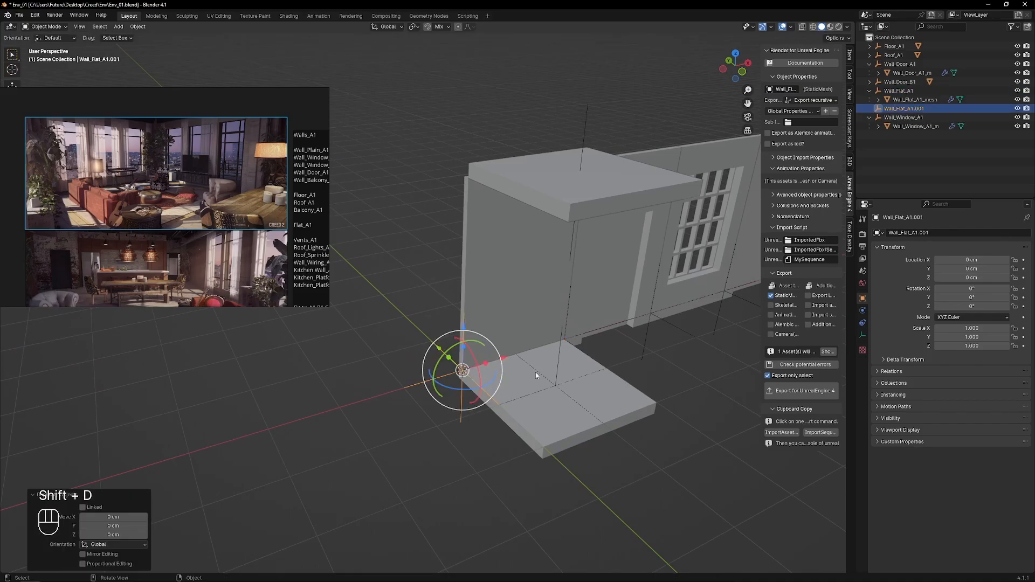
- Rename the duplicated empty as Railing_Balcony_A1
double_click(913, 109)
left_click(897, 109)
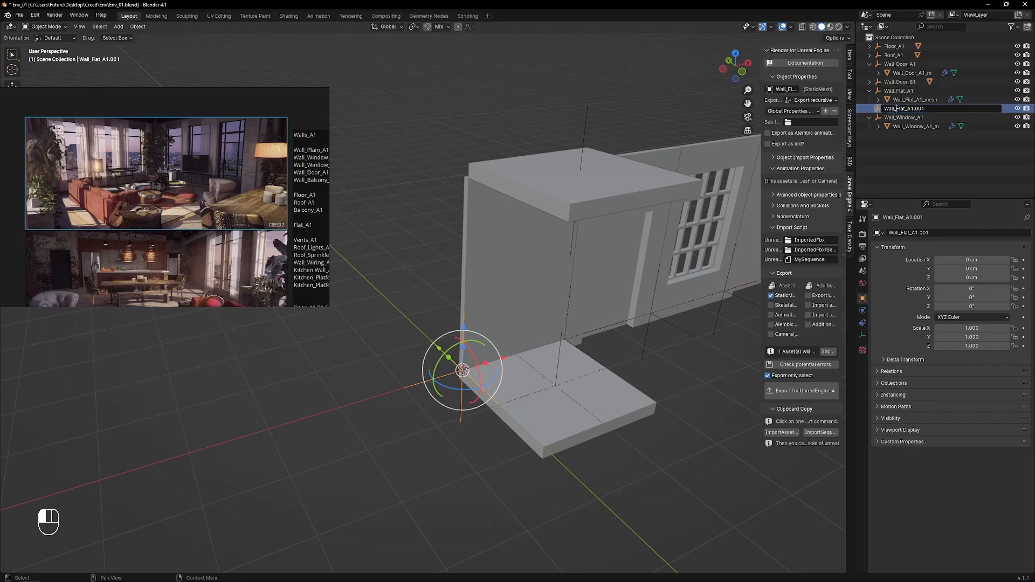
left_click_drag(911, 109, 870, 108)
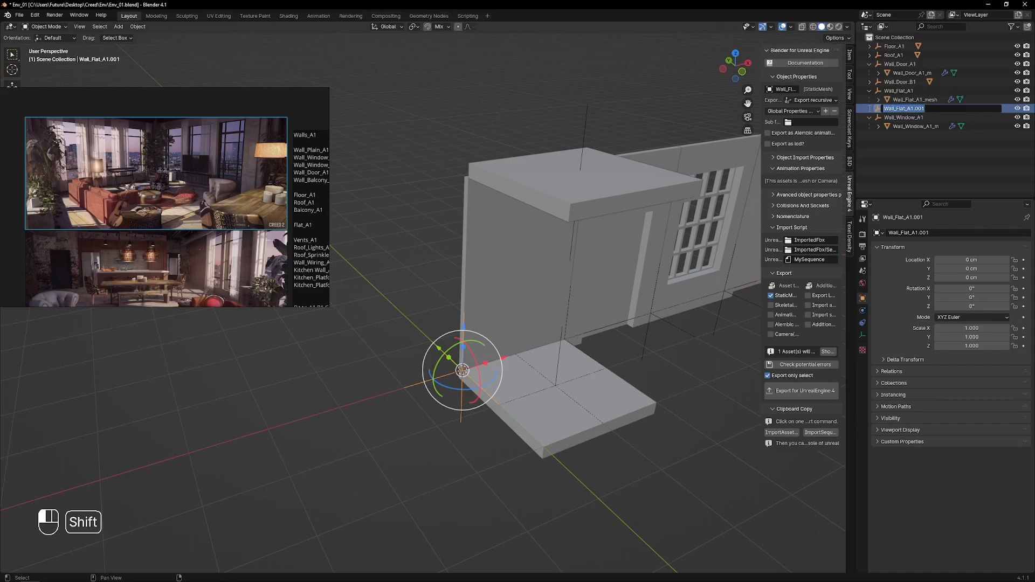
type("Railing_Balcony")
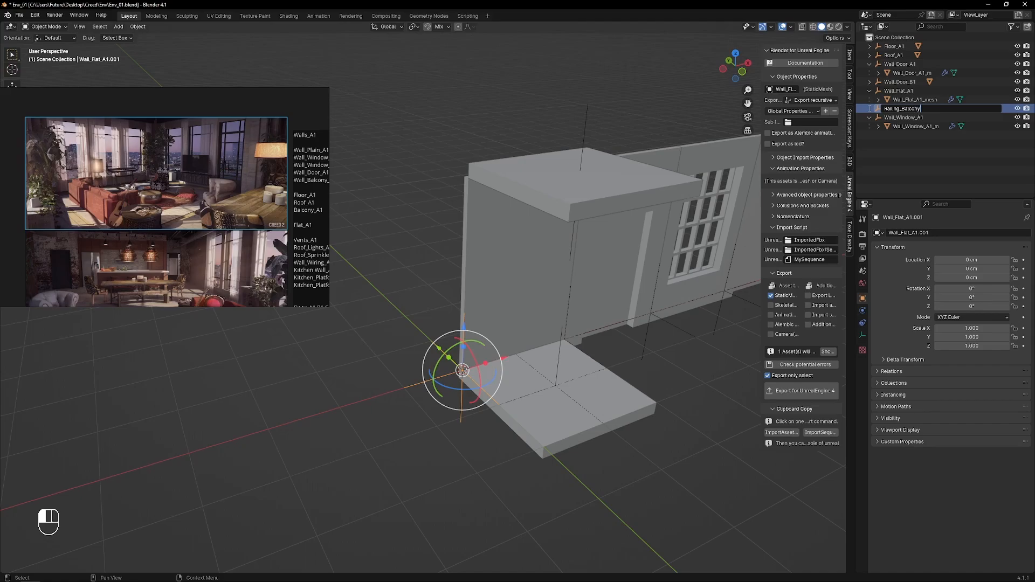
type("_A1")
key("Return")
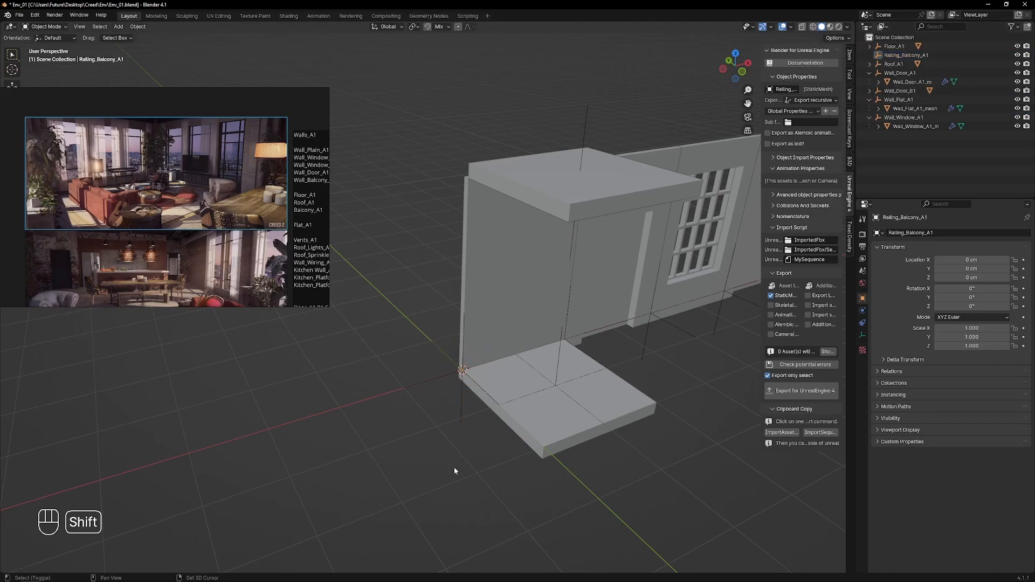
- Duplicate the floor slab and offset the copy by -100 cm along X
left_click(520, 412)
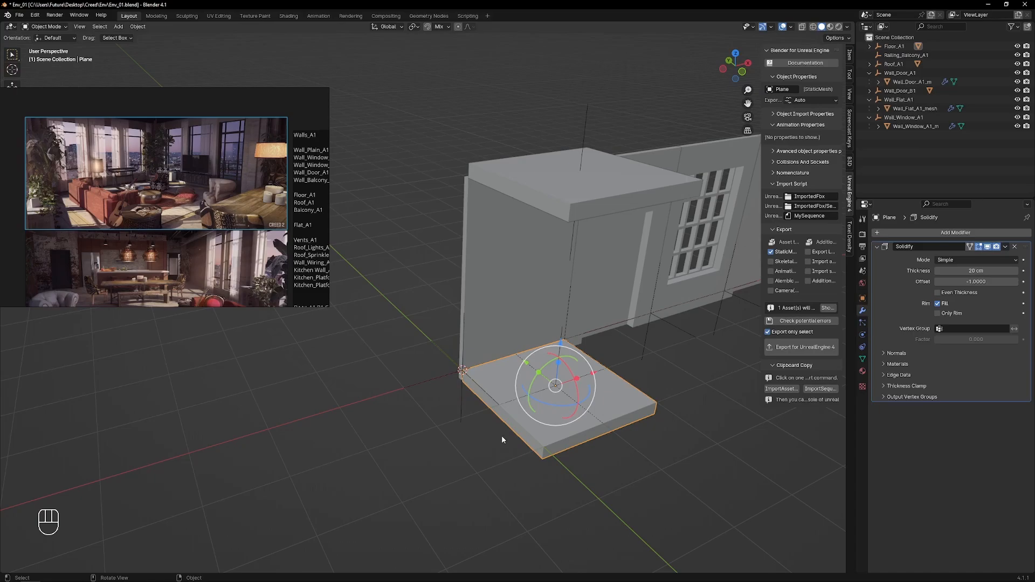
middle_click_drag(501, 435, 471, 448)
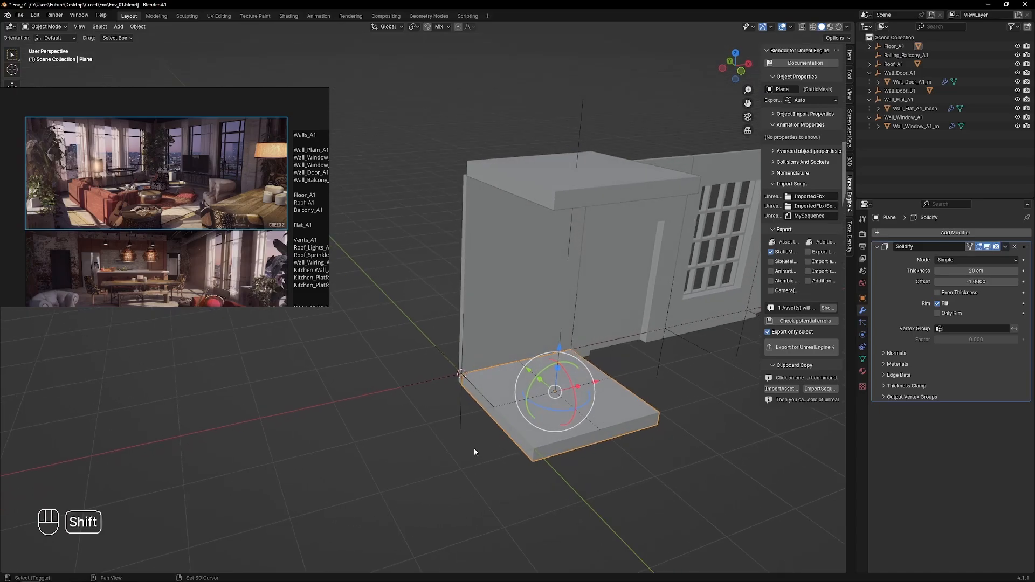
key("shift+d")
left_click(530, 427)
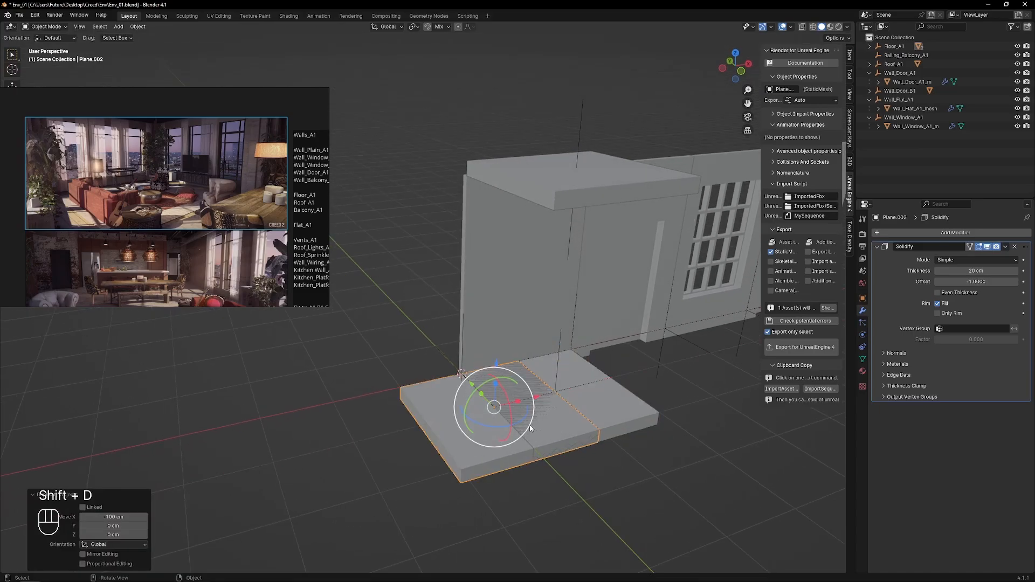
- Stand the copied slab upright by rotating it 90° around Y and then -90° around Z
key("r")
key("y")
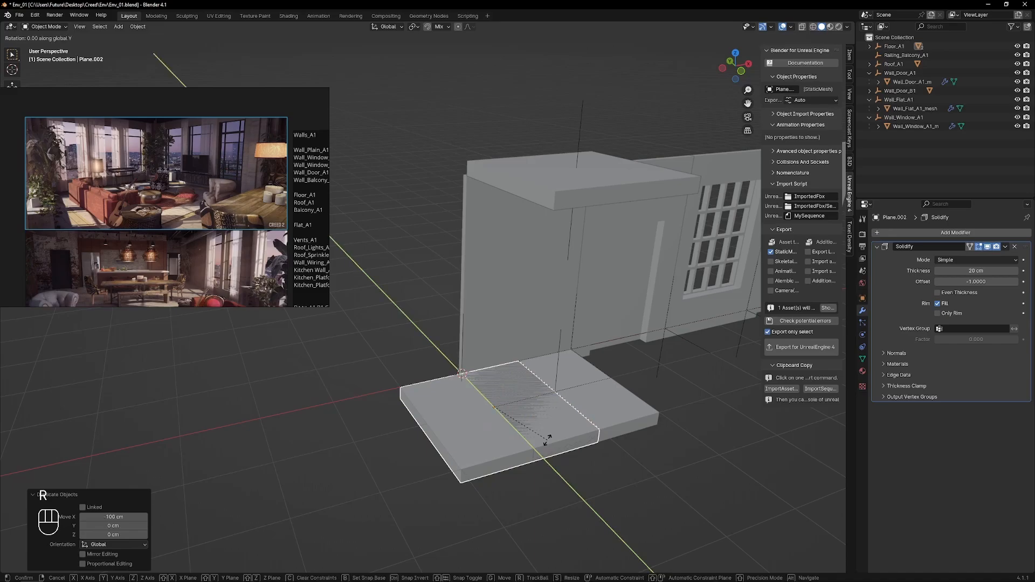
type("90")
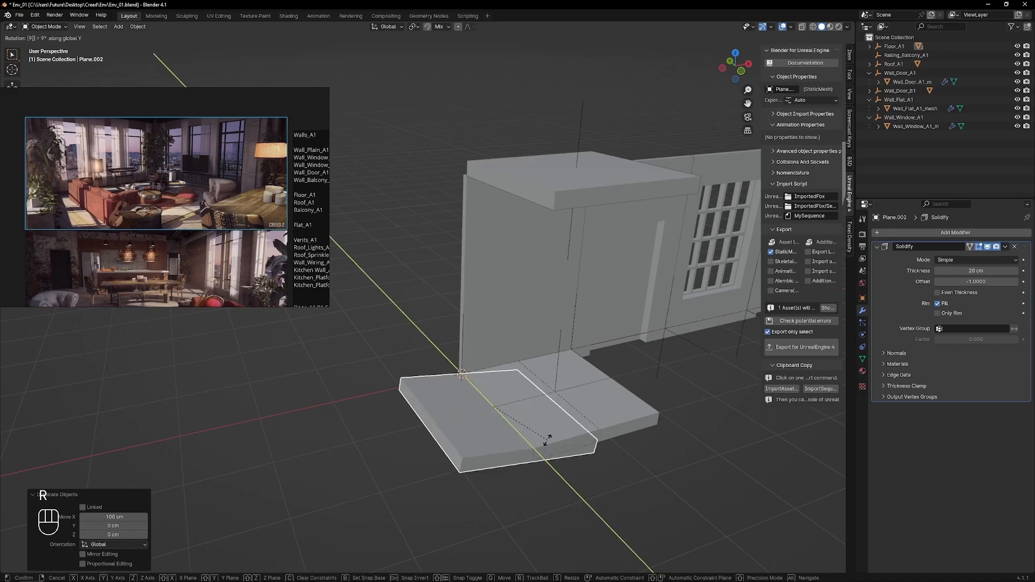
key("Return")
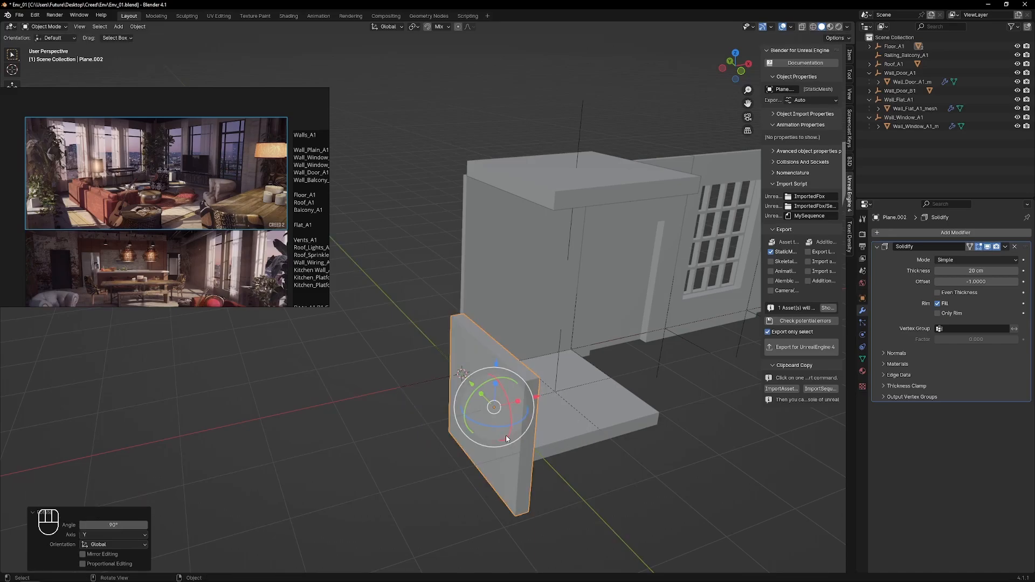
type("r")
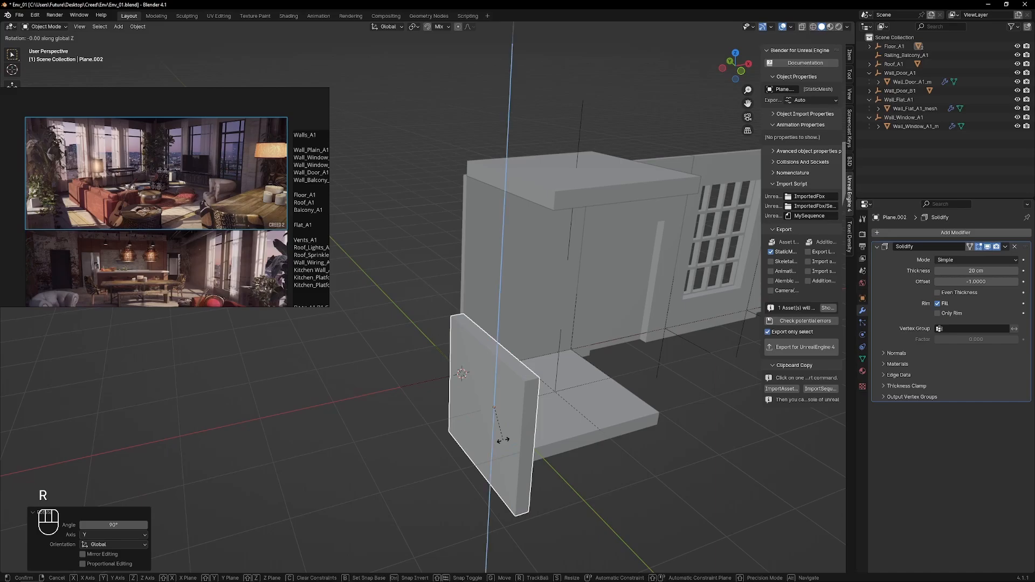
type("z-90")
key("Return")
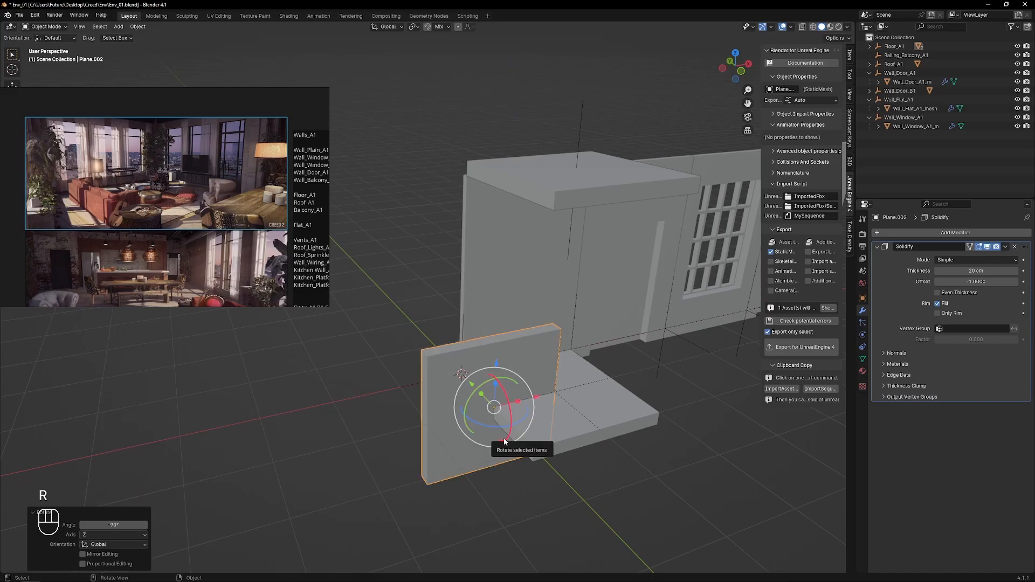
- Move the upright panel 100 cm along Y and -100 cm along X so its side edge meets the origin
type("gy1")
key("Return")
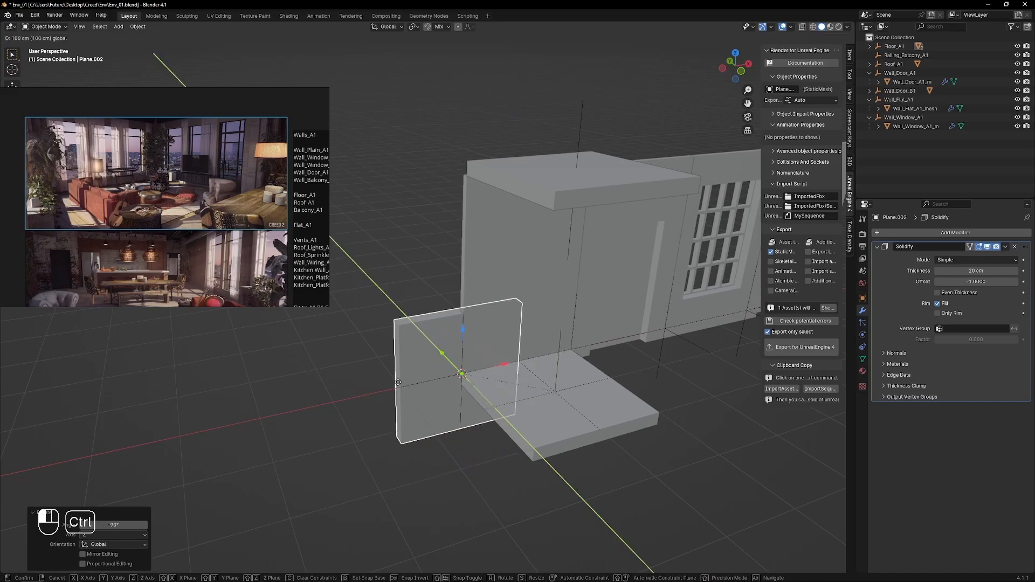
left_click_drag(505, 364, 441, 381)
middle_click_drag(403, 435, 431, 388, "shift")
scroll(435, 390, "up", 4)
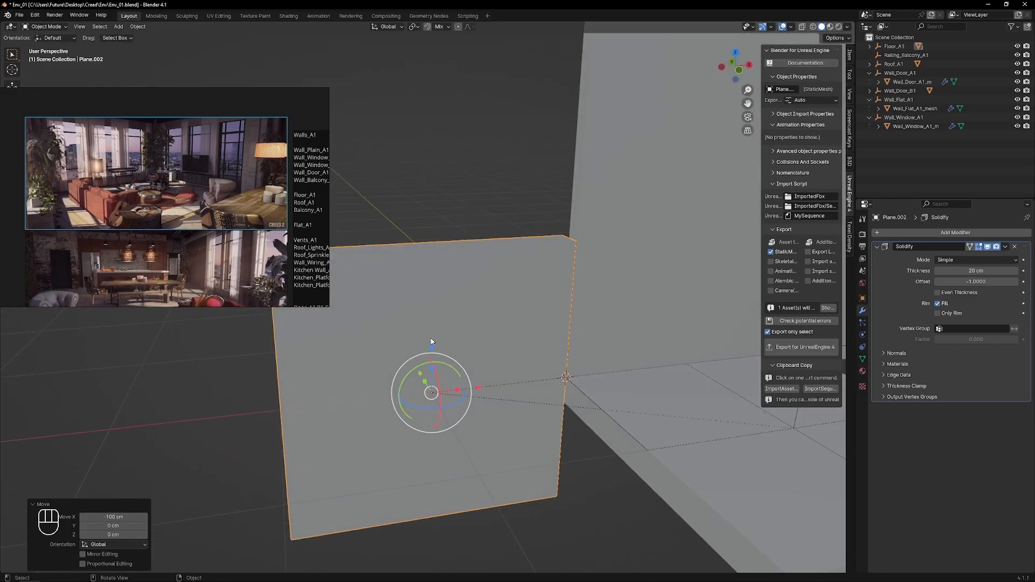
- Cut the upright panel horizontally through its middle with a loop cut and delete the lower half
key("Tab")
key("ctrl+r")
left_click(311, 443)
right_click(311, 443)
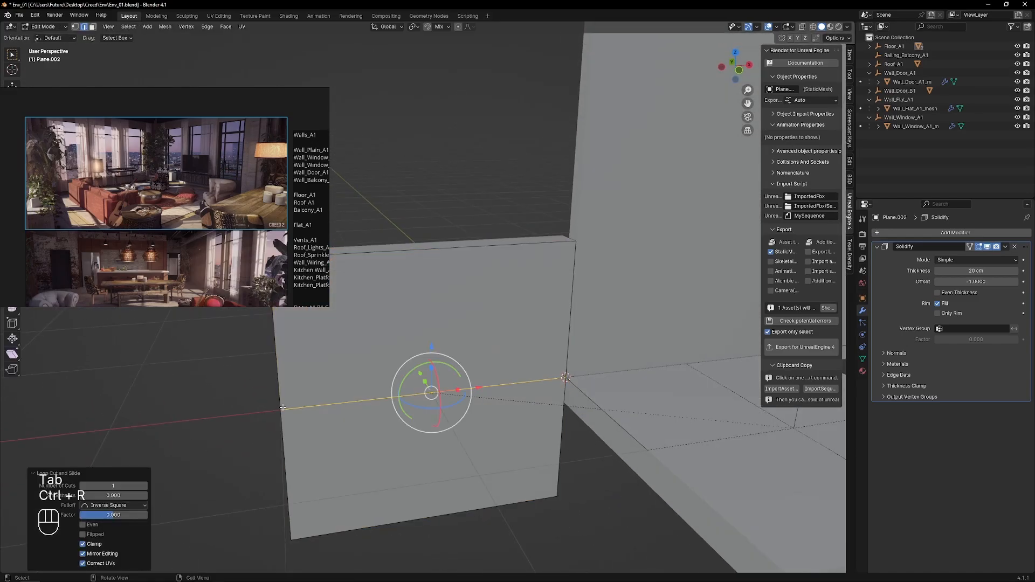
key("Tab")
left_click(330, 455)
key("x")
left_click(403, 405)
middle_click_drag(421, 392, 539, 341)
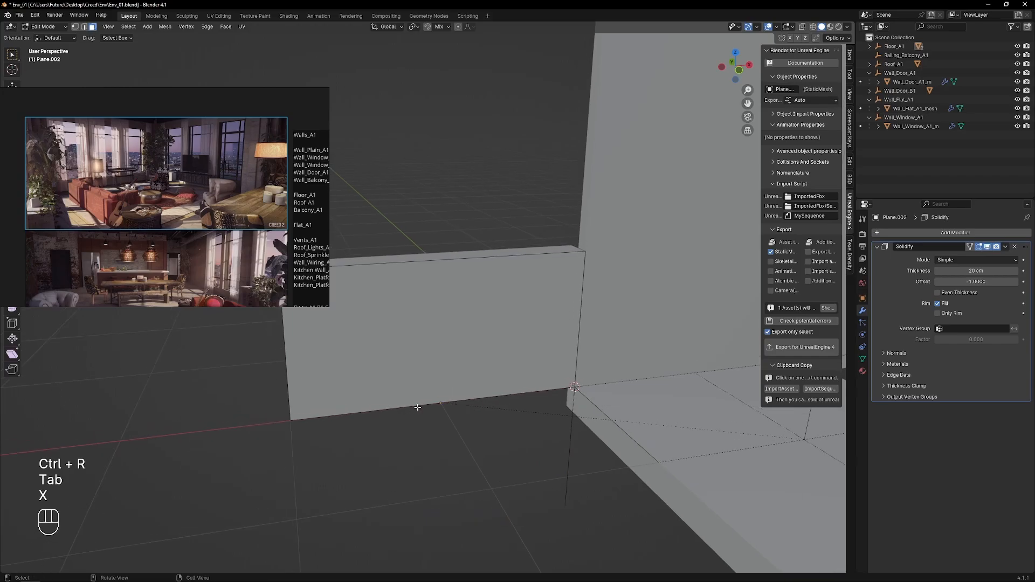
- Add four evenly spaced vertical loop cuts across the railing panel
key("ctrl+r")
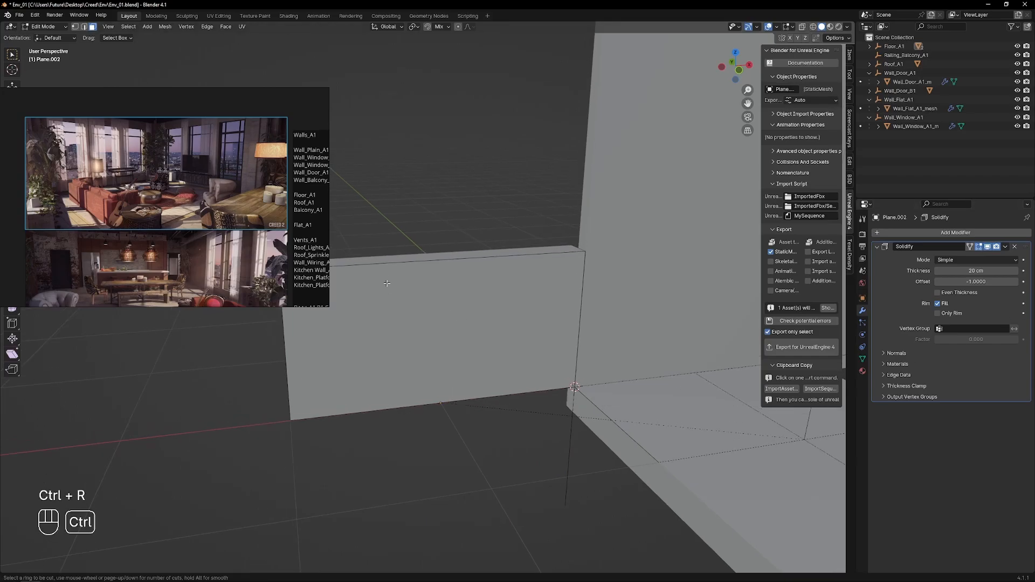
scroll(393, 270, "up", 2)
scroll(393, 270, "up", 1)
left_click(392, 270)
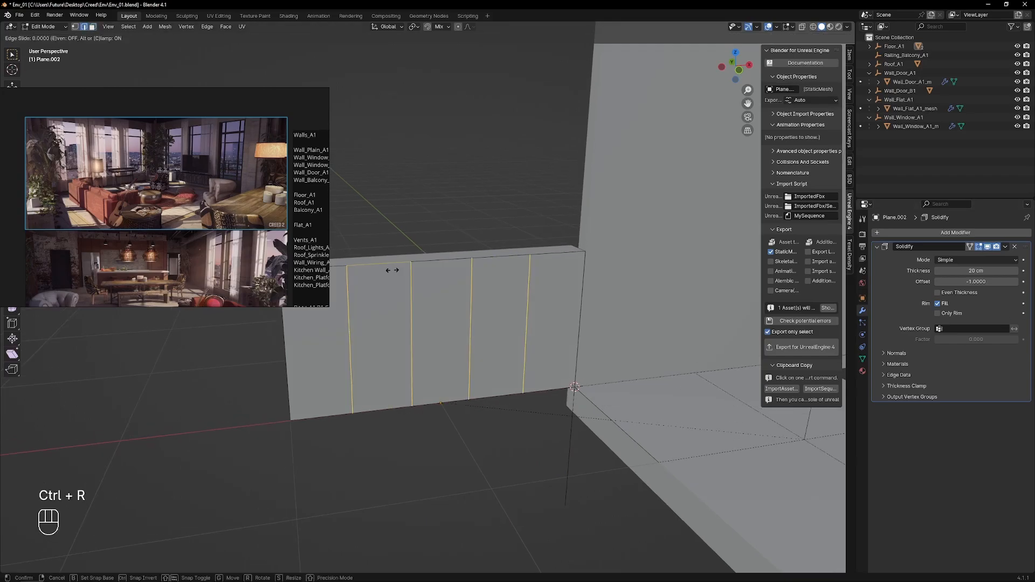
right_click(393, 270)
- Following the reference railing, spread the two outermost vertical cuts apart by scaling them 1.34 along X
scroll(222, 164, "up", 4)
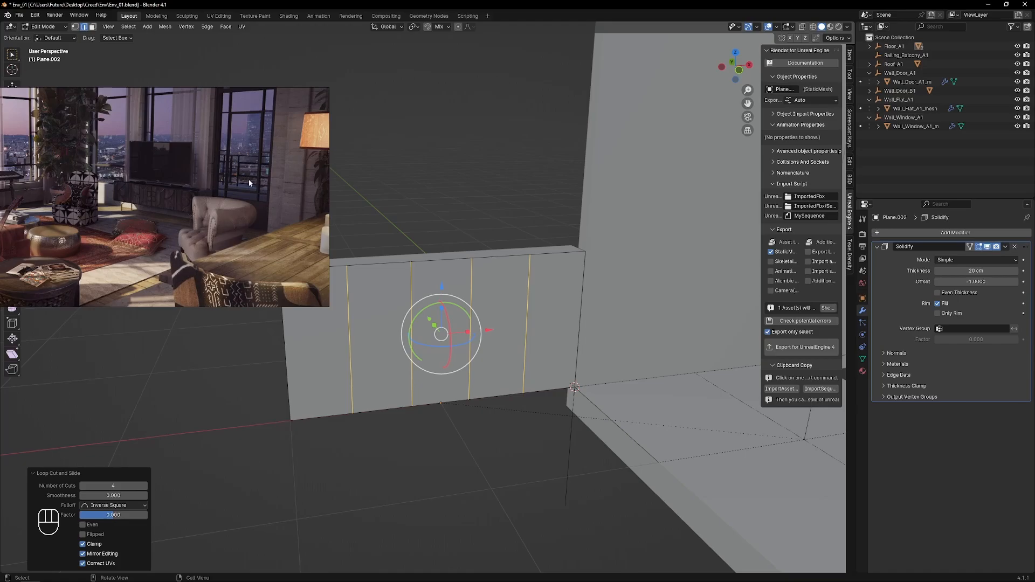
left_click(526, 322)
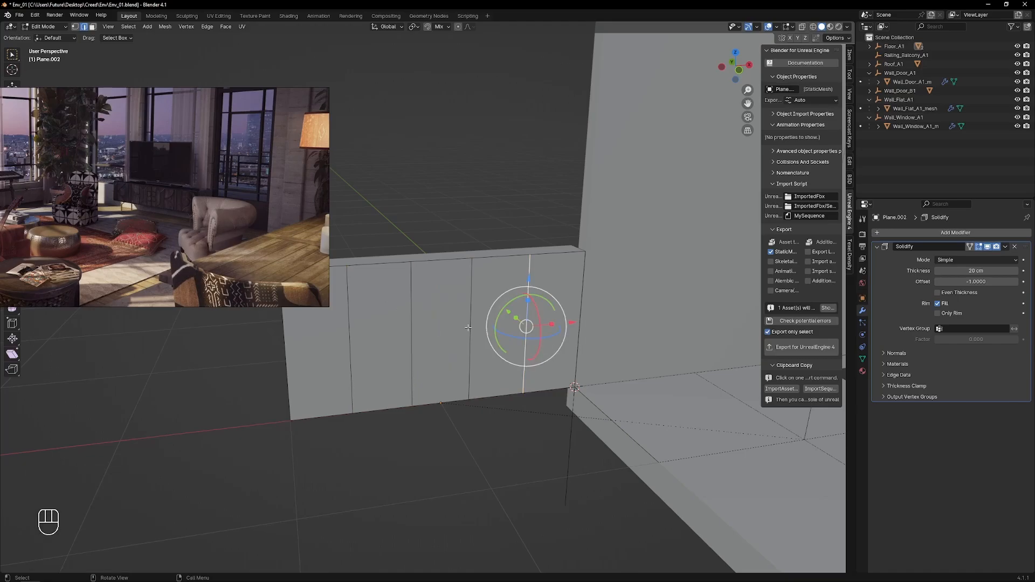
left_click(354, 332, "shift")
key("s")
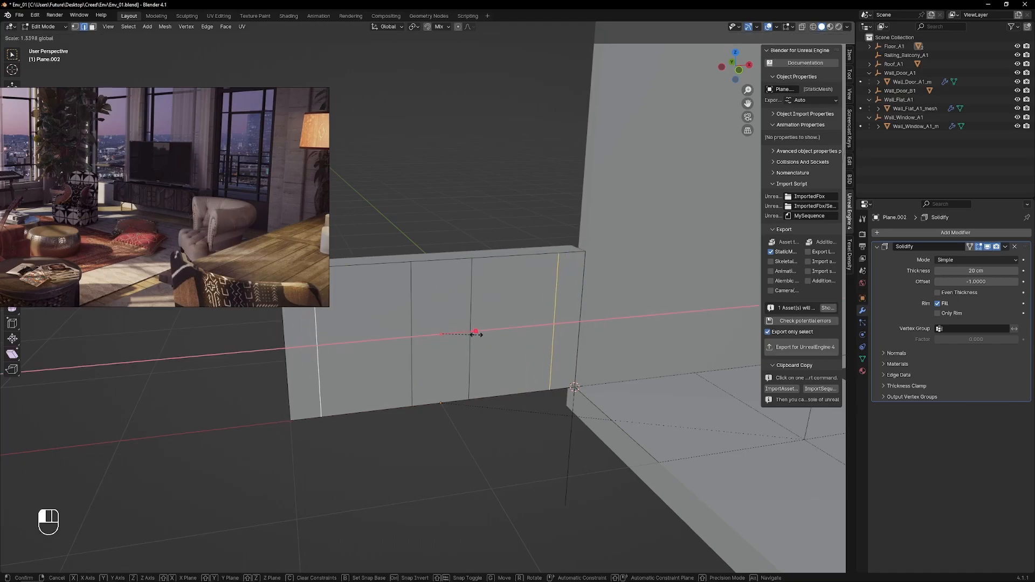
left_click(476, 332)
- Add three horizontal loop cuts to the railing panel and spread them apart by scaling 1.46 along Z
key("ctrl+r")
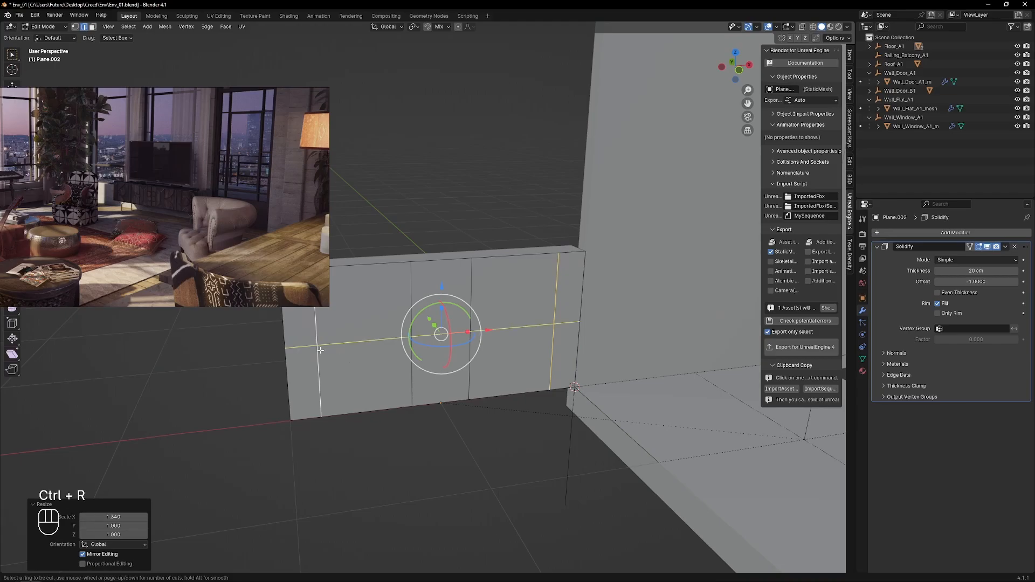
scroll(316, 347, "up", 2)
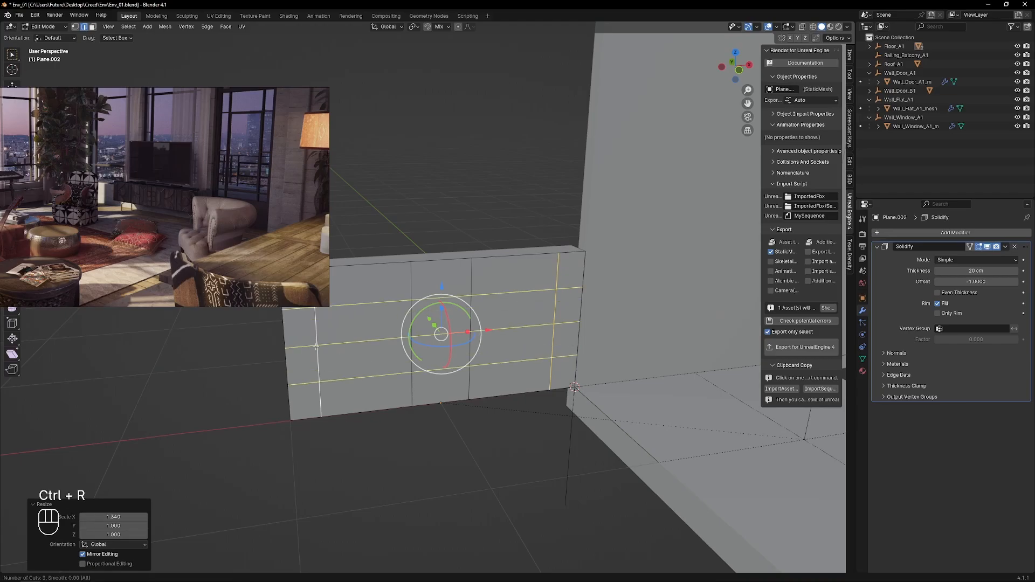
left_click(316, 346)
right_click(316, 347)
key("s")
key("z")
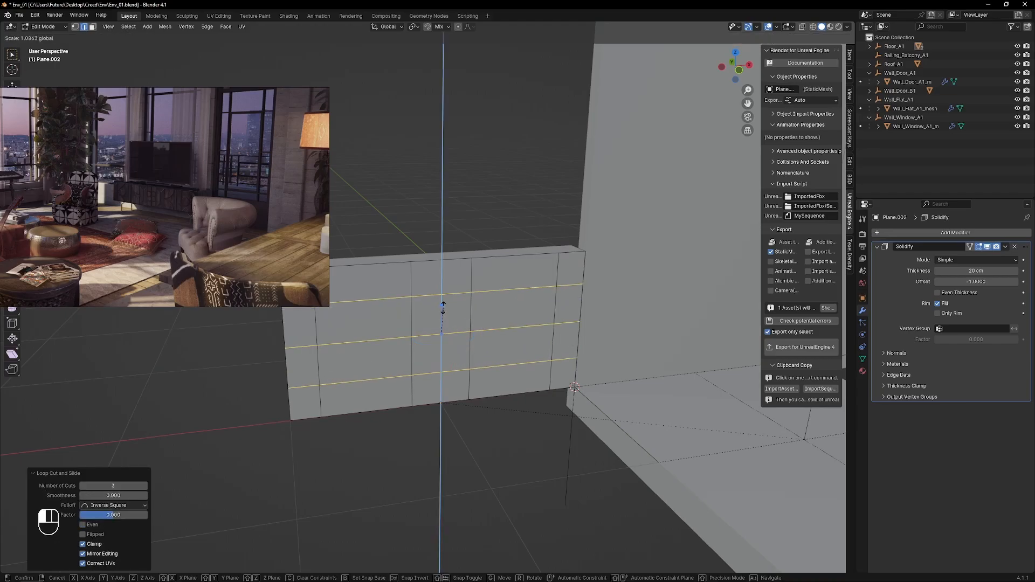
left_click(438, 327)
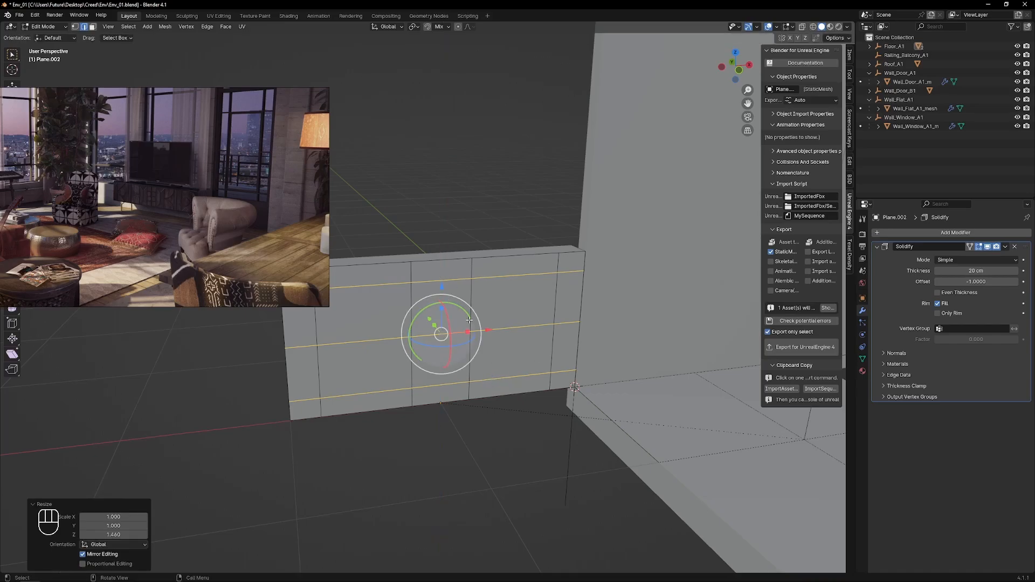
left_click_drag(441, 307, 441, 305)
- Inset all railing faces individually by about 2.3 cm and delete the inner faces to leave open bars
key("Tab")
key("a")
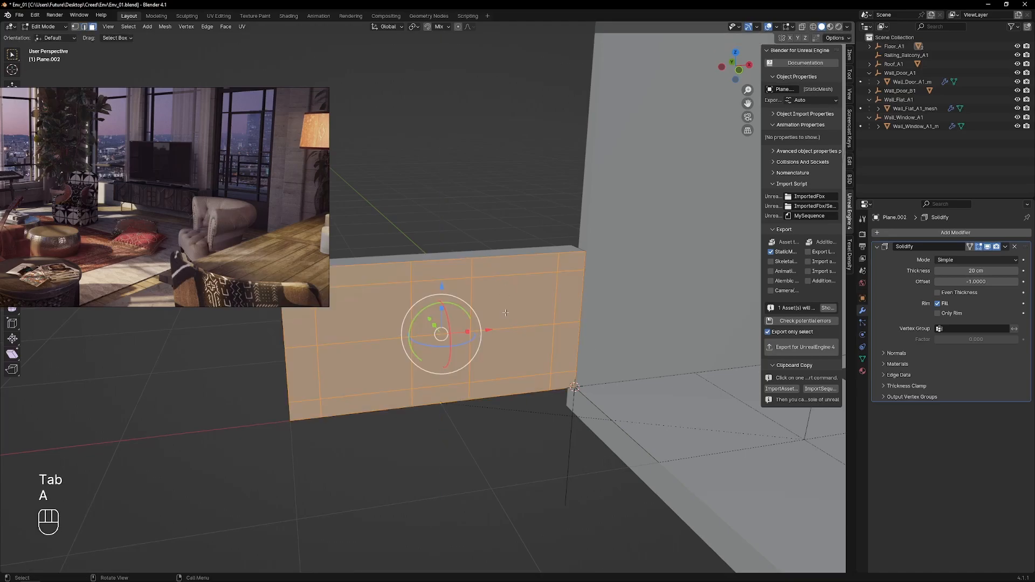
key("i")
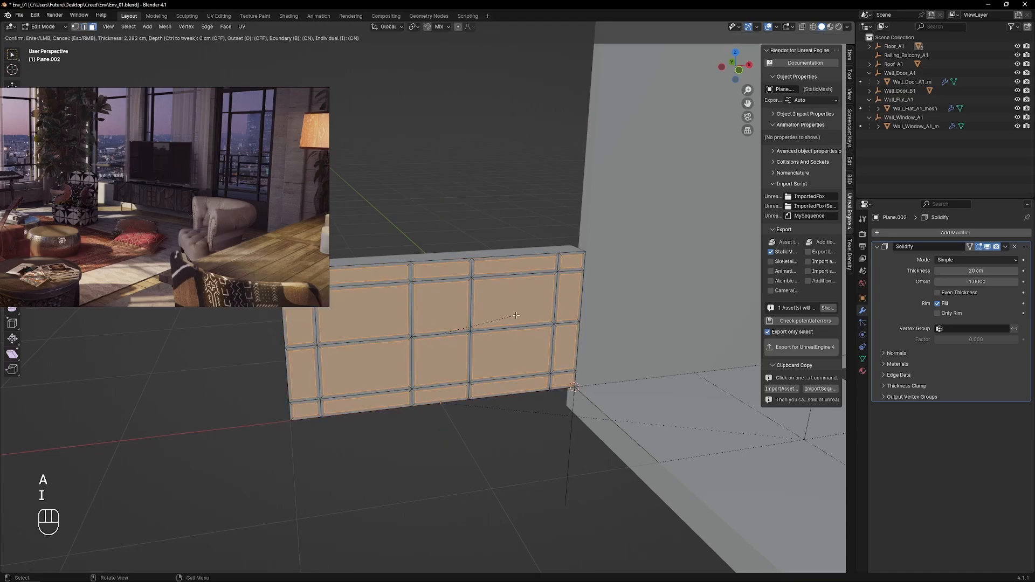
left_click(472, 332)
key("x")
left_click(518, 295)
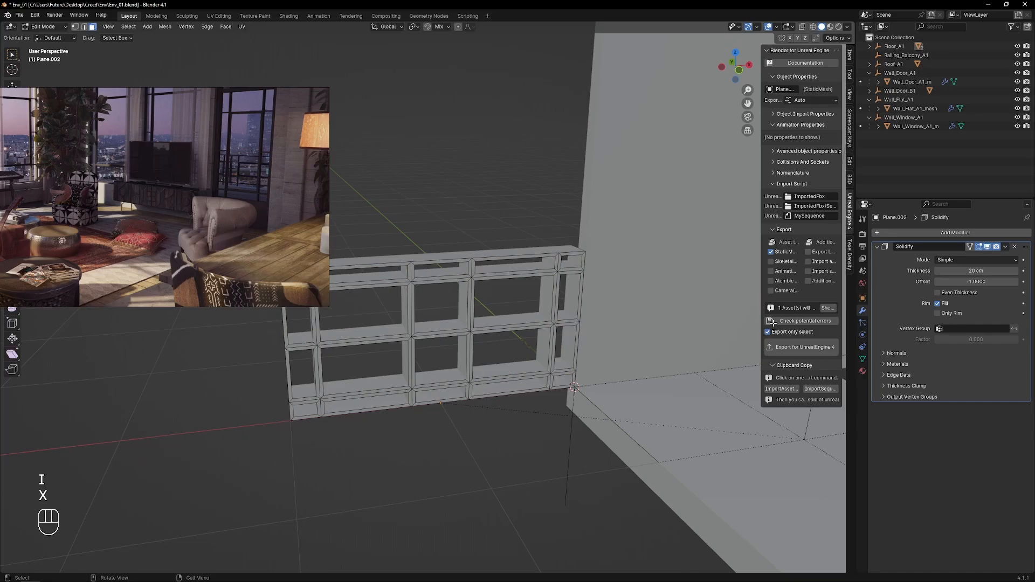
- Set the railing's Solidify thickness to 5 cm
left_click(993, 272)
type("3")
key("Return")
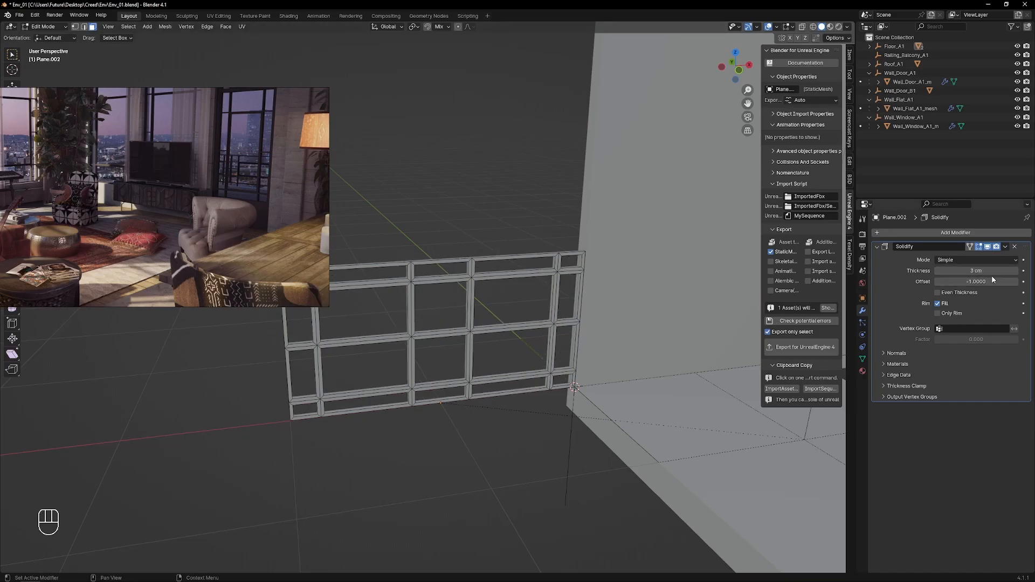
left_click(992, 272)
type("5")
key("Return")
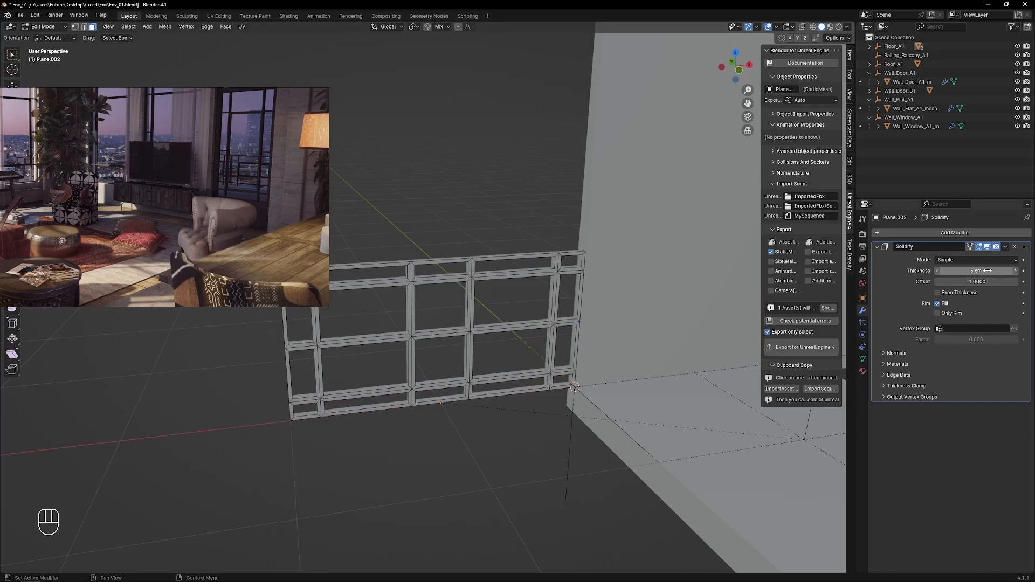
- Duplicate the six vertical bar segments just below the railing's middle rail and move the copies down along Z by about 26 cm
key("Tab")
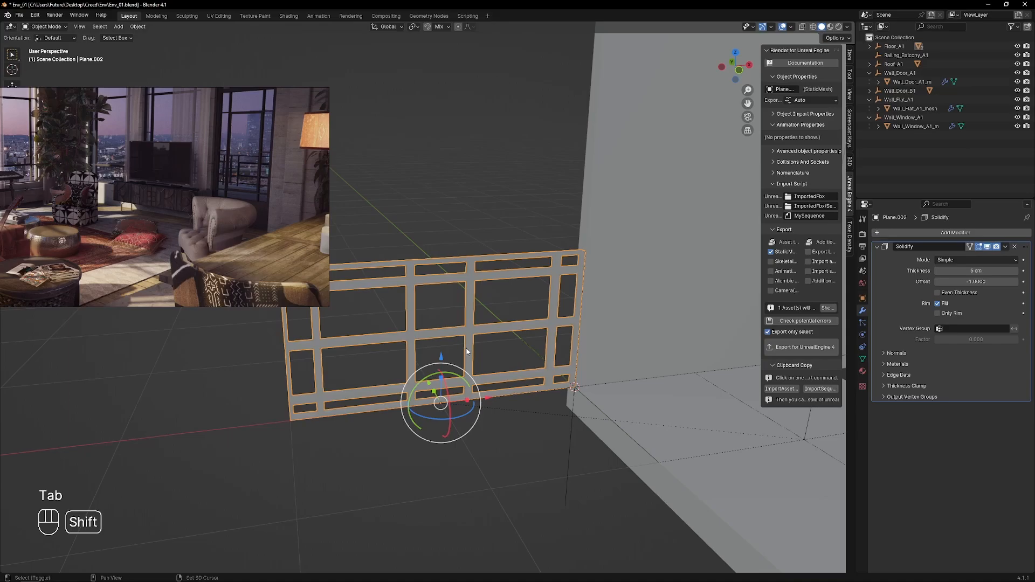
middle_click_drag(446, 336, 476, 322, "shift")
key("Tab")
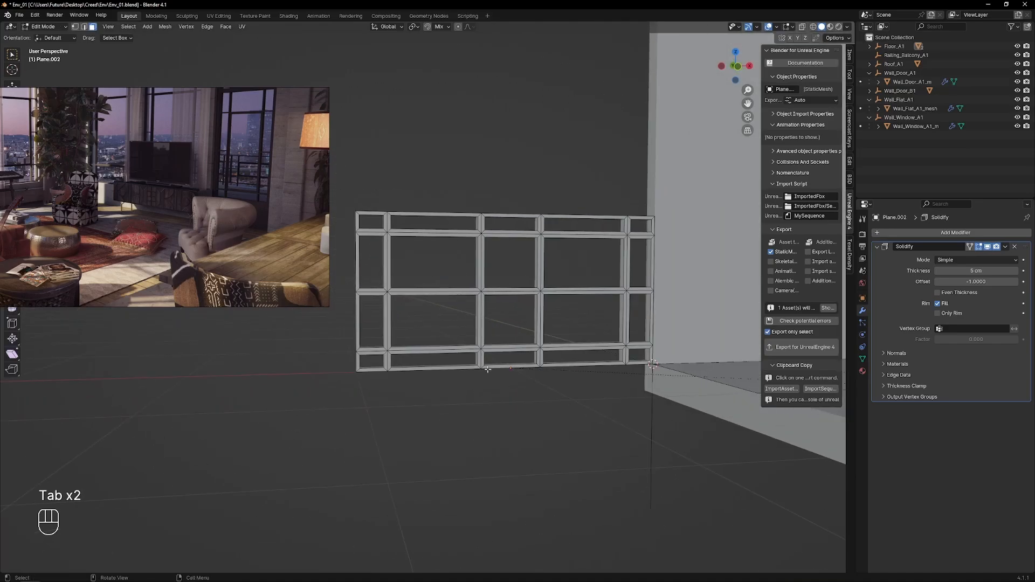
scroll(439, 371, "up", 2)
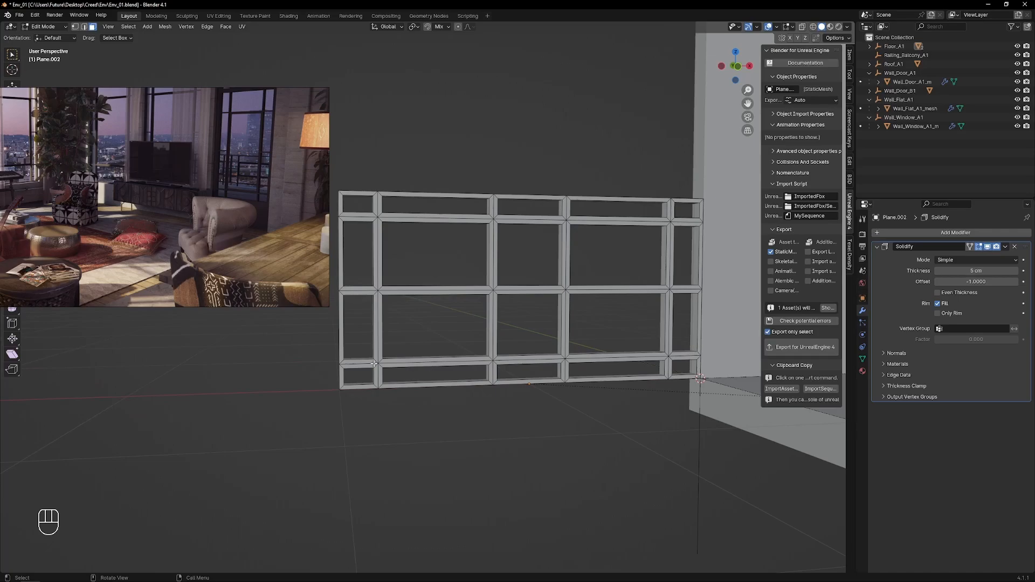
left_click(340, 318)
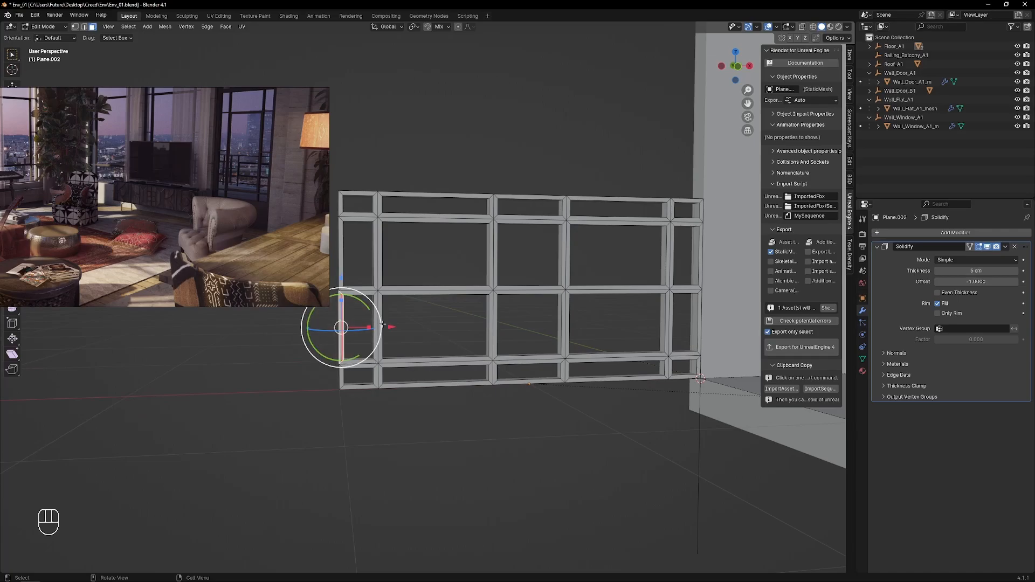
left_click(377, 326, "shift")
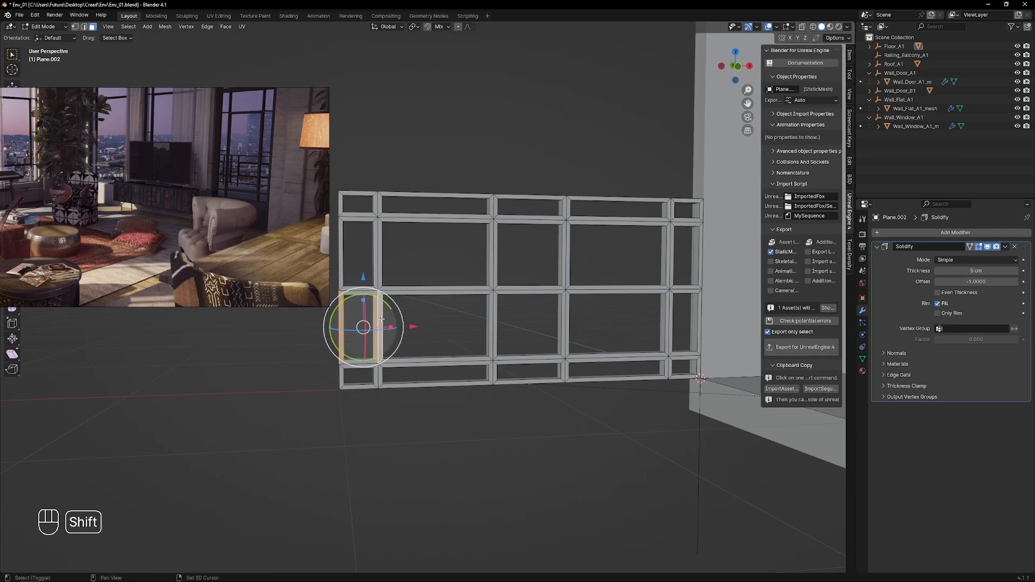
left_click(495, 316, "shift")
left_click(568, 323, "shift")
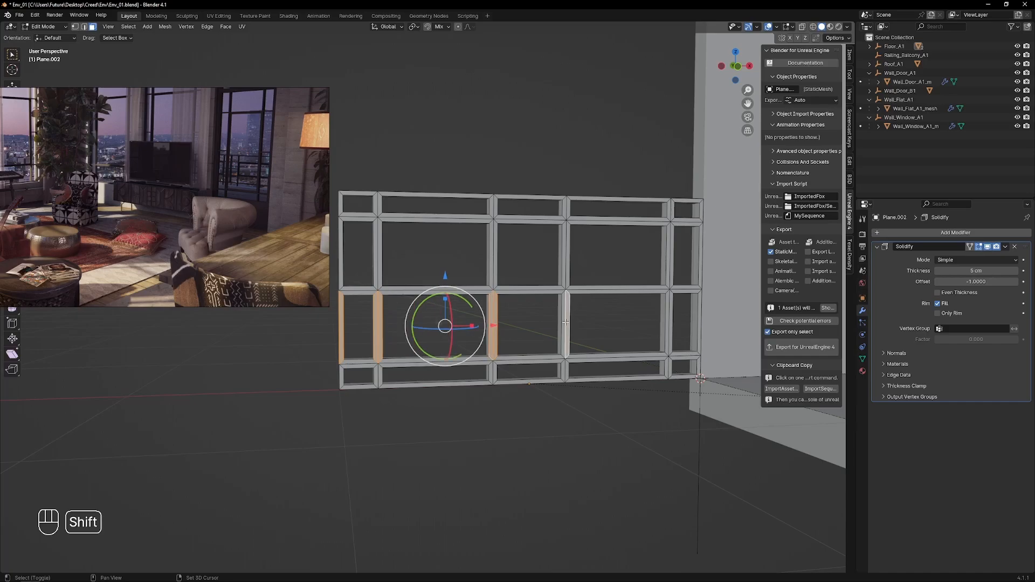
left_click(563, 322, "shift")
left_click(670, 319, "shift")
left_click(670, 319, "shift")
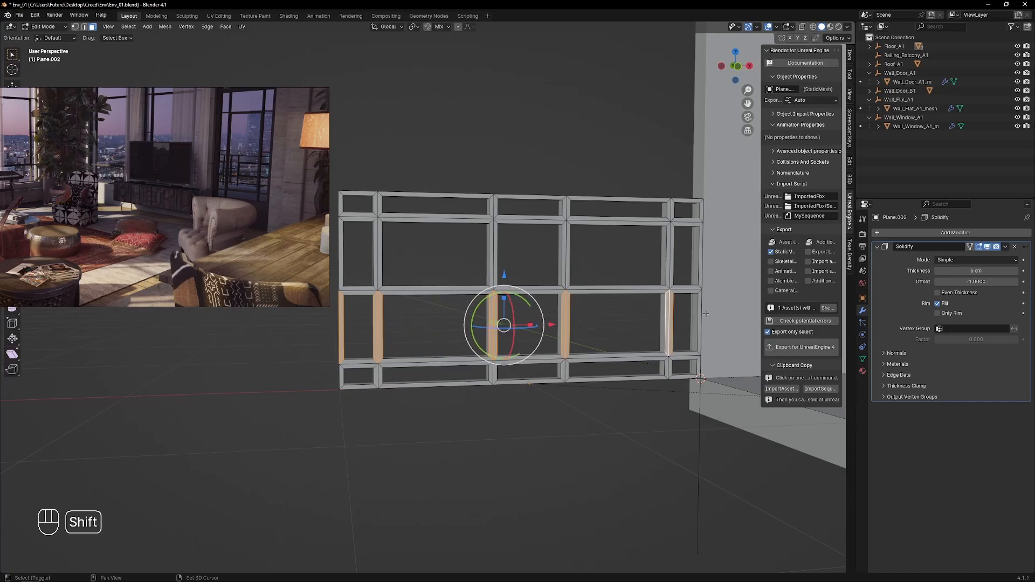
left_click(699, 314, "shift")
key("shift+d")
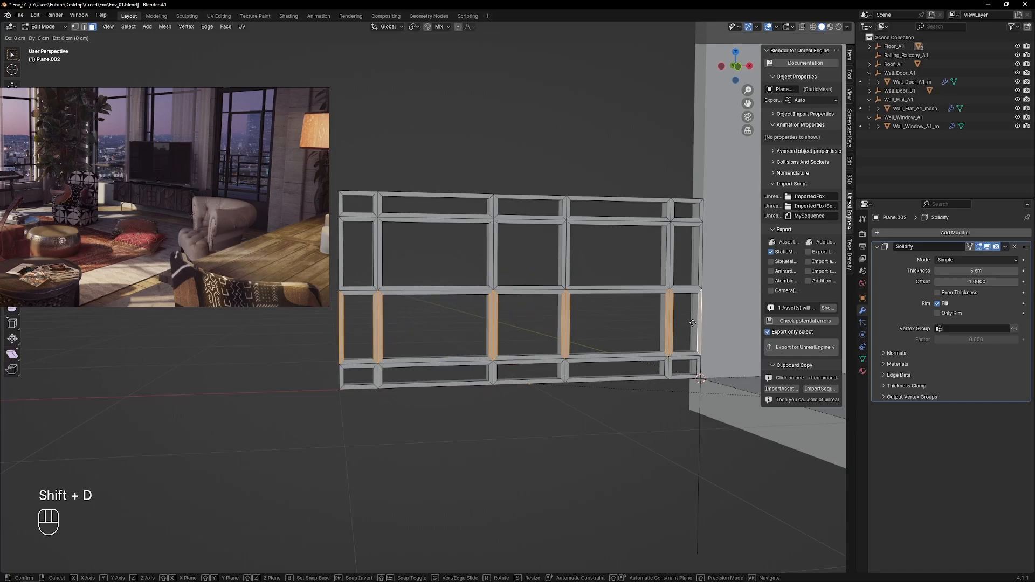
key("z")
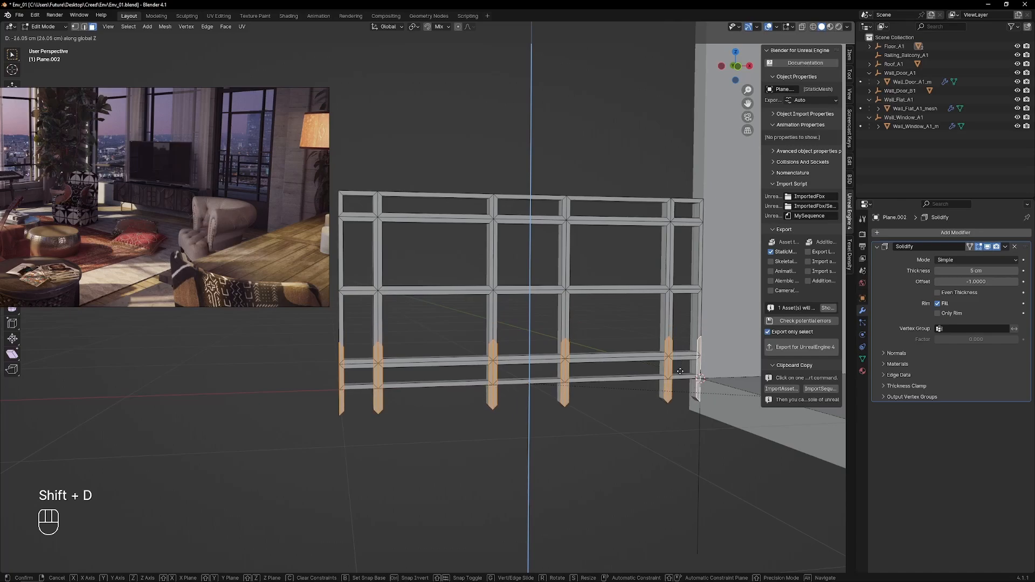
left_click(681, 372)
- Raise the entire railing mesh along Z until the bottom ends of its legs sit at ground level
key("Tab")
left_click(537, 351)
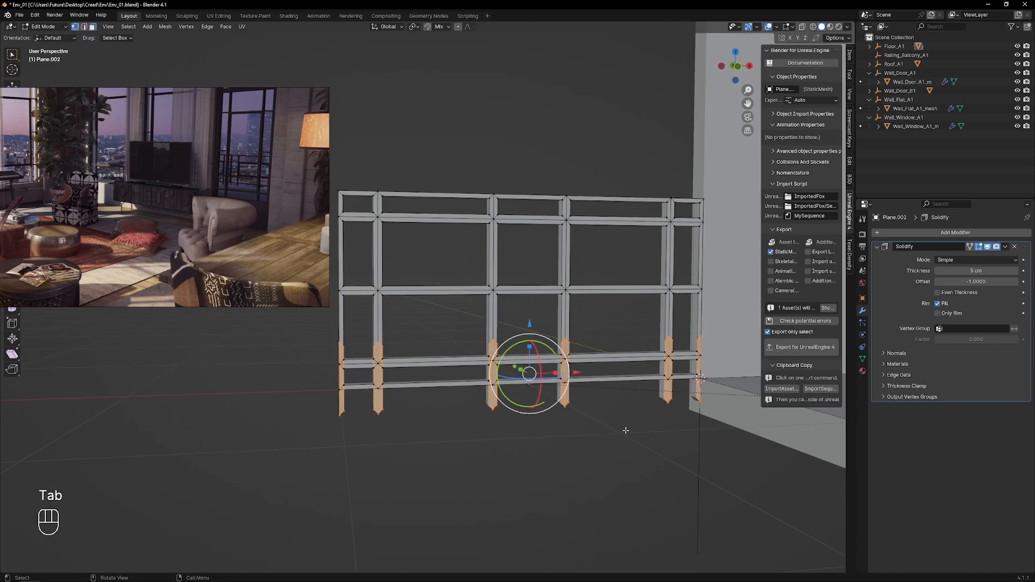
scroll(627, 430, "down", 1)
left_click_drag(688, 181, 338, 452)
left_click_drag(511, 257, 519, 236)
- Select the complete leg pieces through their linked bottom vertices, lower them slightly along Z, and finish editing the mesh
left_click_drag(702, 413, 292, 362)
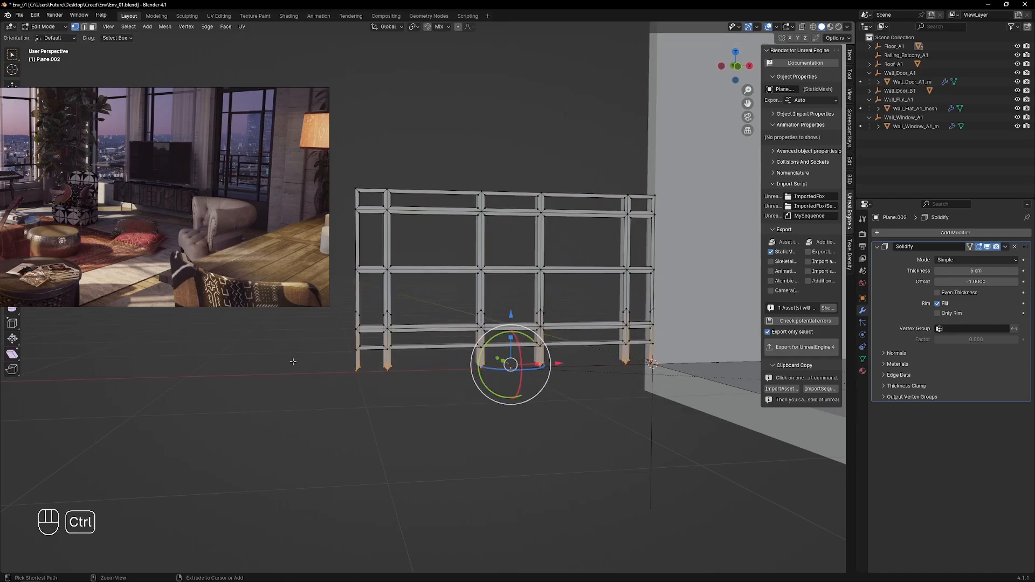
key("ctrl+l")
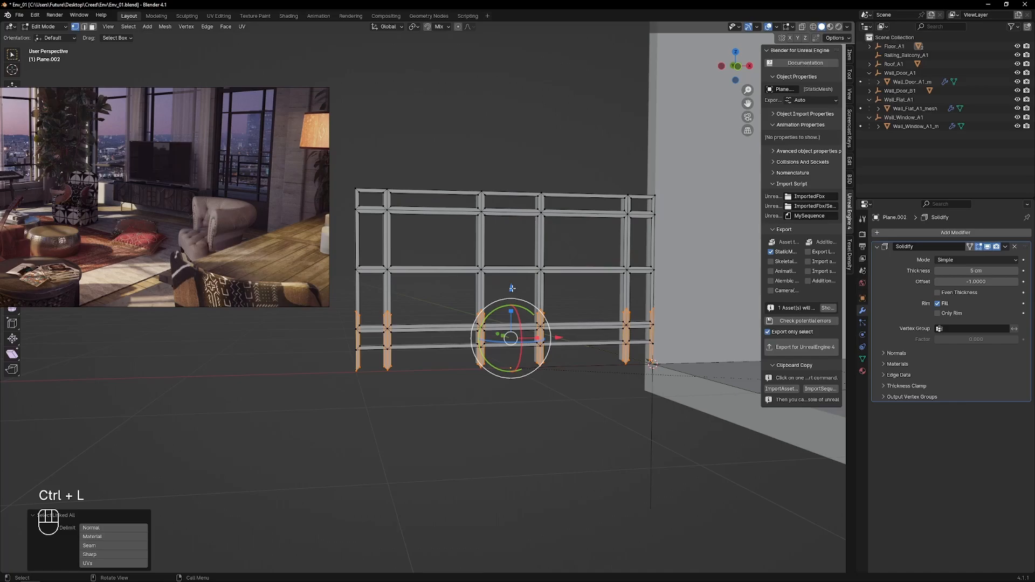
left_click_drag(511, 288, 511, 298)
middle_click_drag(458, 452, 557, 461)
scroll(539, 378, "up", 1)
left_click_drag(525, 353, 524, 354)
middle_click_drag(582, 391, 538, 367)
key("Tab")
scroll(508, 338, "down", 2)
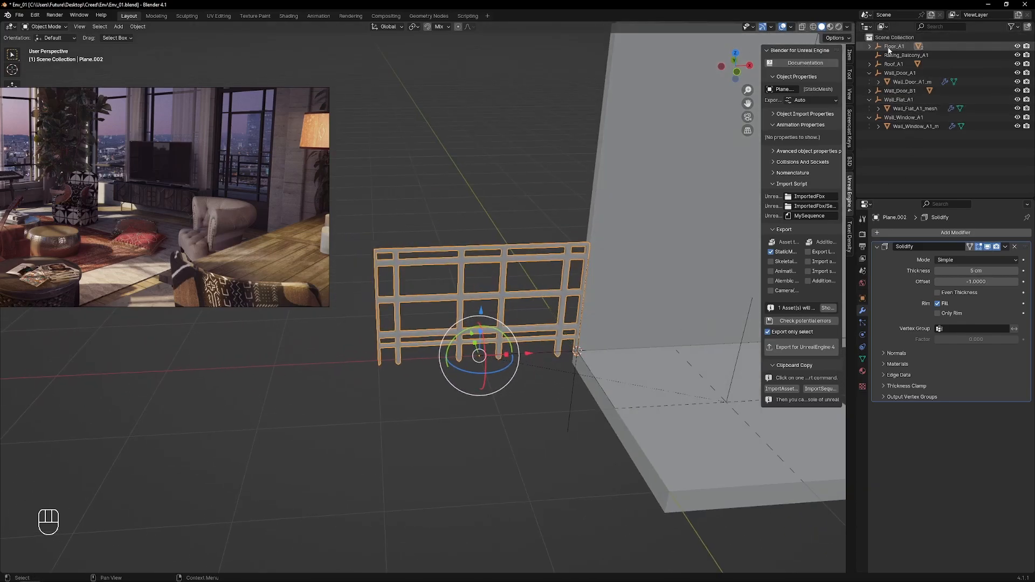
- Unparent the railing mesh with its transformation kept, parent it to Railing_Balcony_A1, and export Railing_Balcony_A1 for Unreal Engine
key("alt+p")
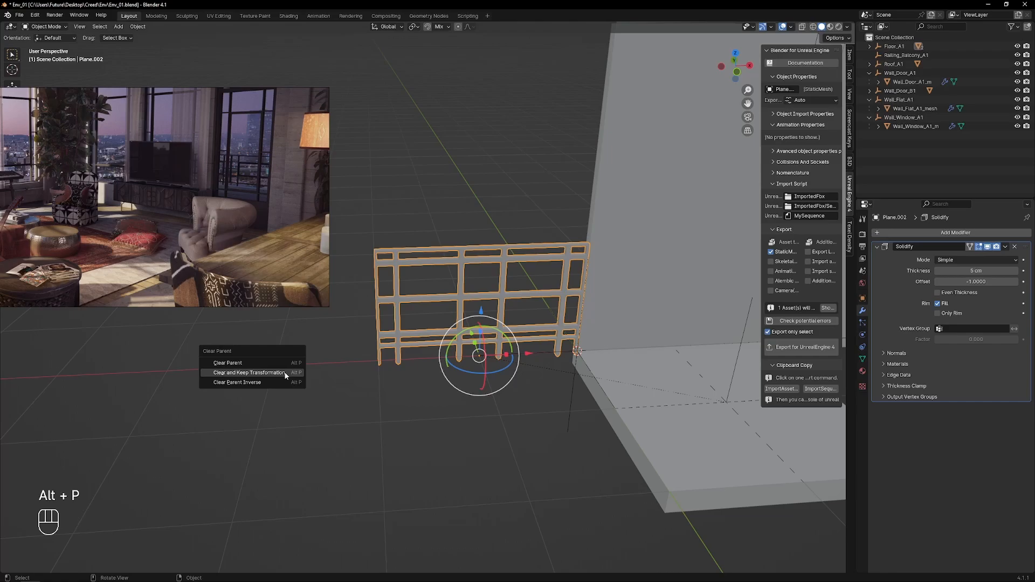
left_click(284, 373)
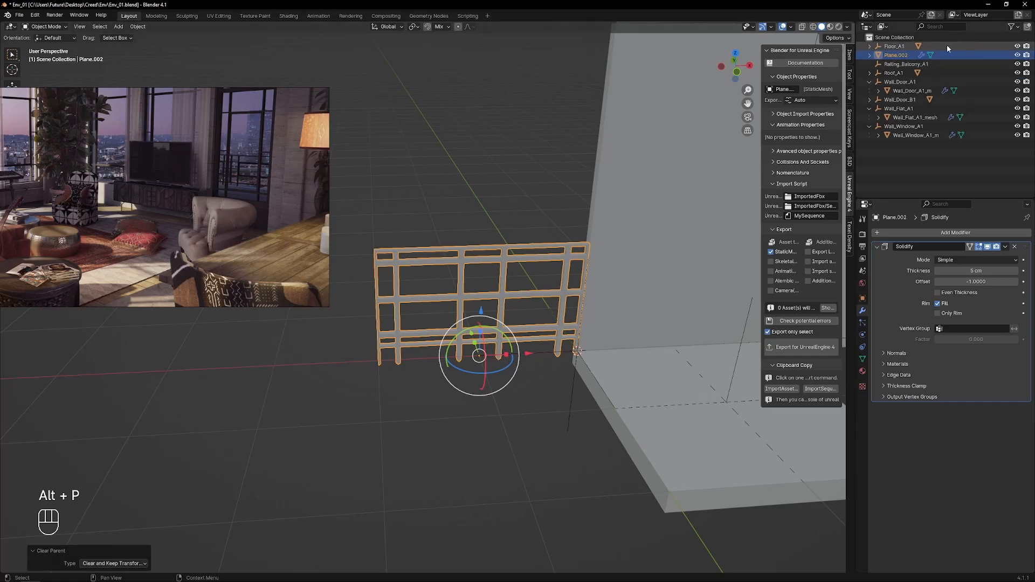
left_click_drag(896, 55, 893, 64, "shift")
left_click(905, 55)
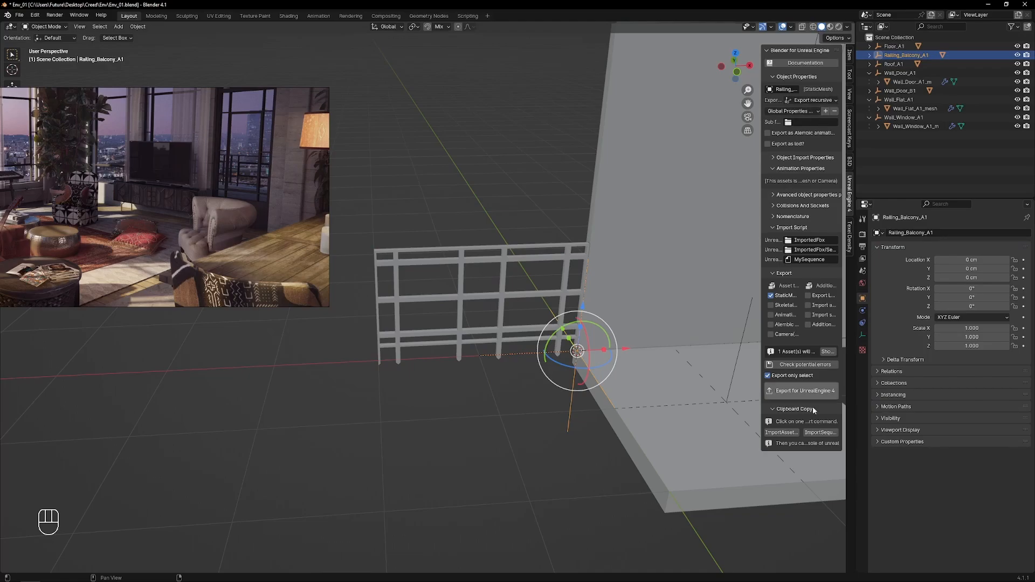
left_click(801, 391)
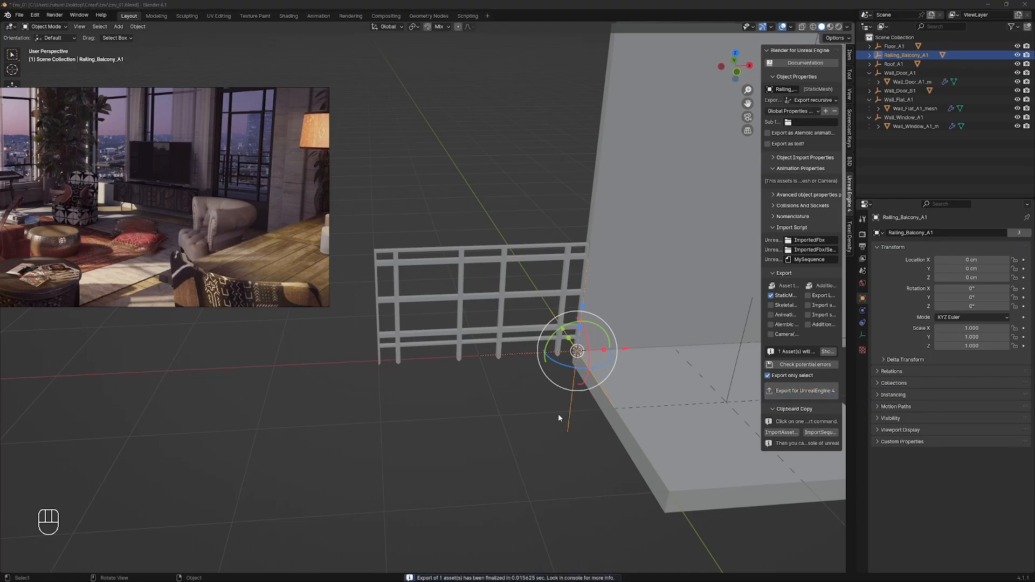
- Switch to Unreal Engine and import SM_Railing_Balcony_A1.fbx into the Creed Env content folder with the existing FBX options
key("alt+Tab")
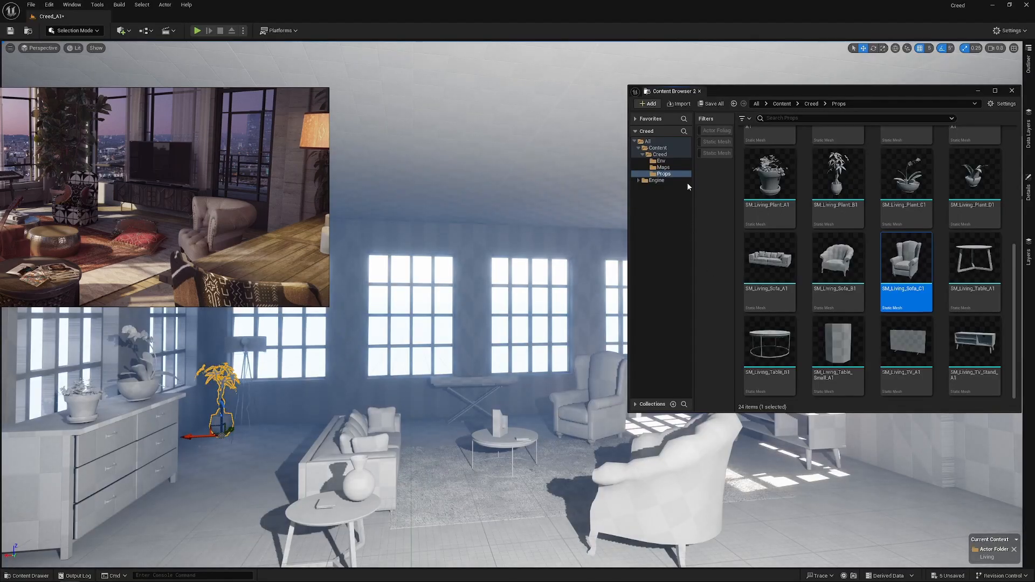
left_click(662, 161)
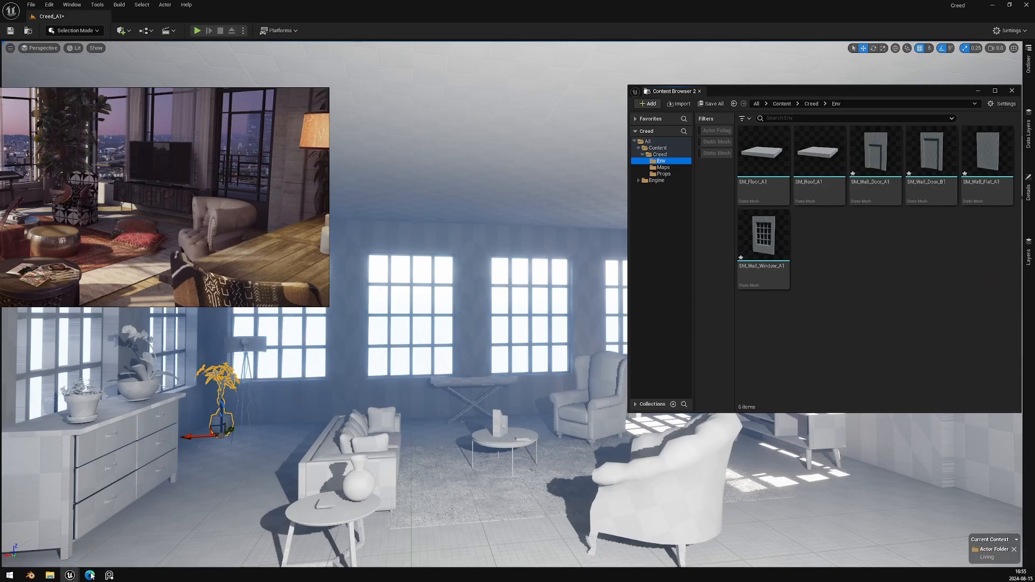
left_click(49, 574)
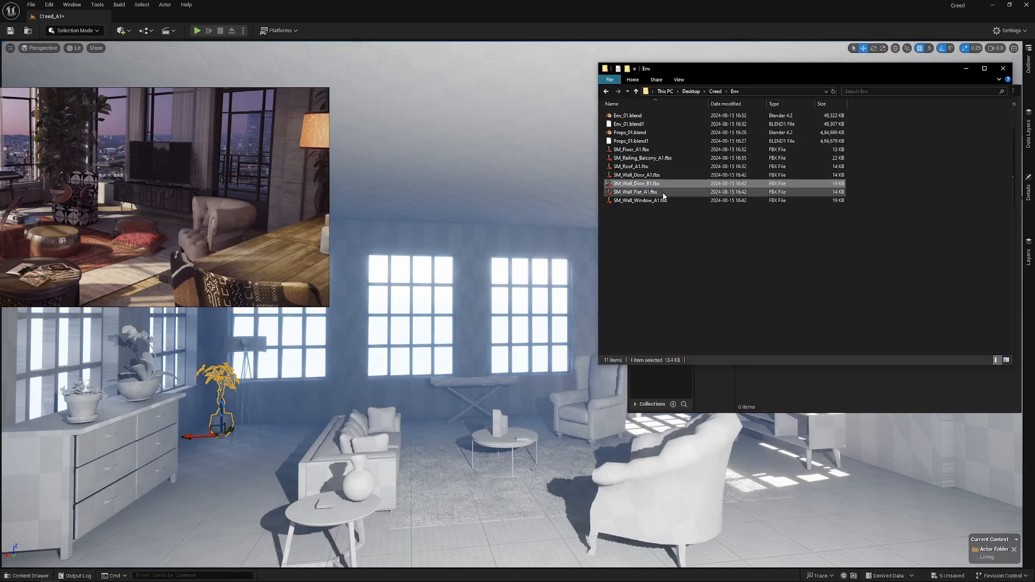
left_click(643, 158)
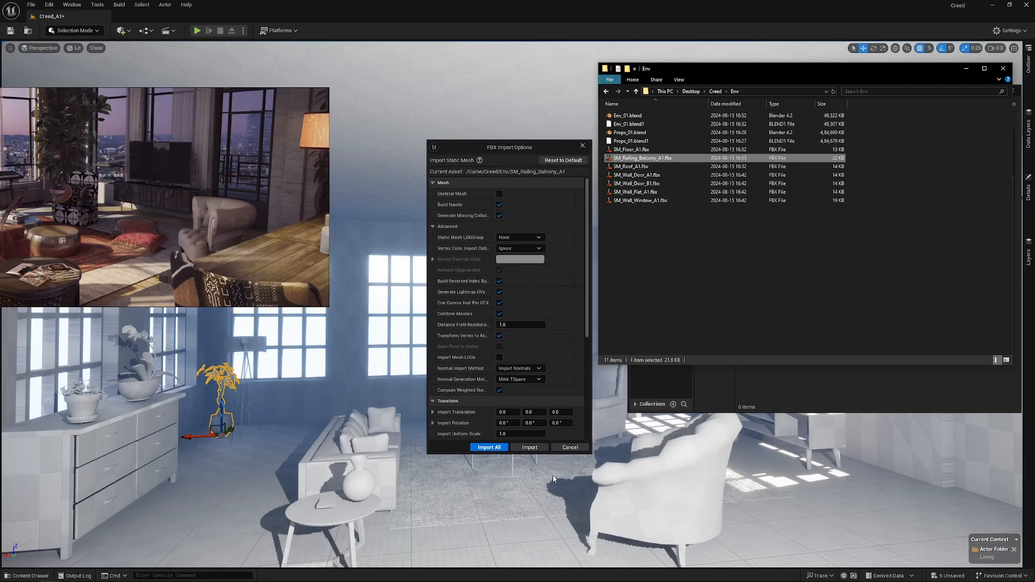
left_click(529, 448)
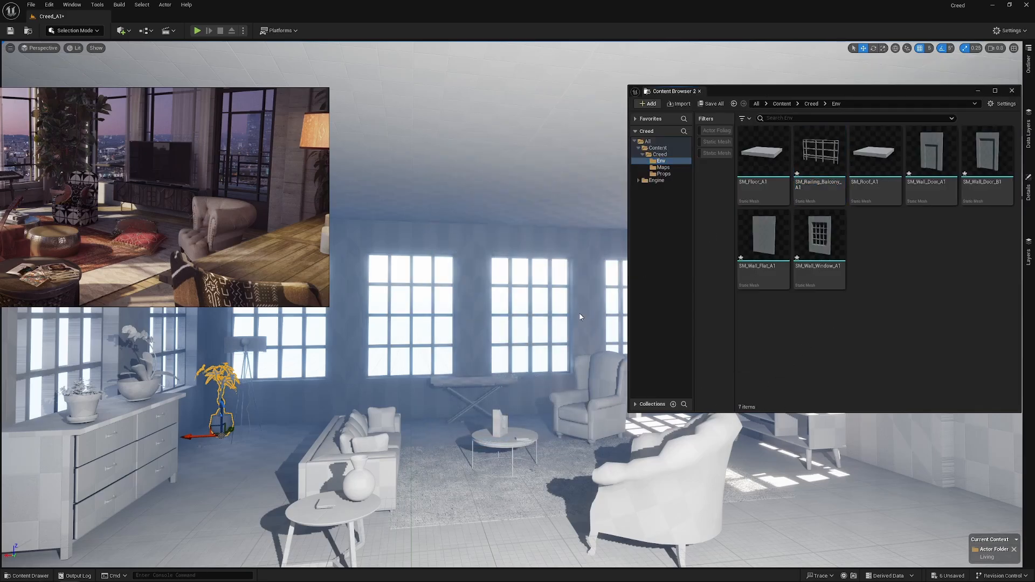
- Place SM_Railing_Balcony_A1 in the level at the balcony floor's outer corner beside the projecting wall
right_click_drag(509, 340, 653, 359)
key("w")
key("s")
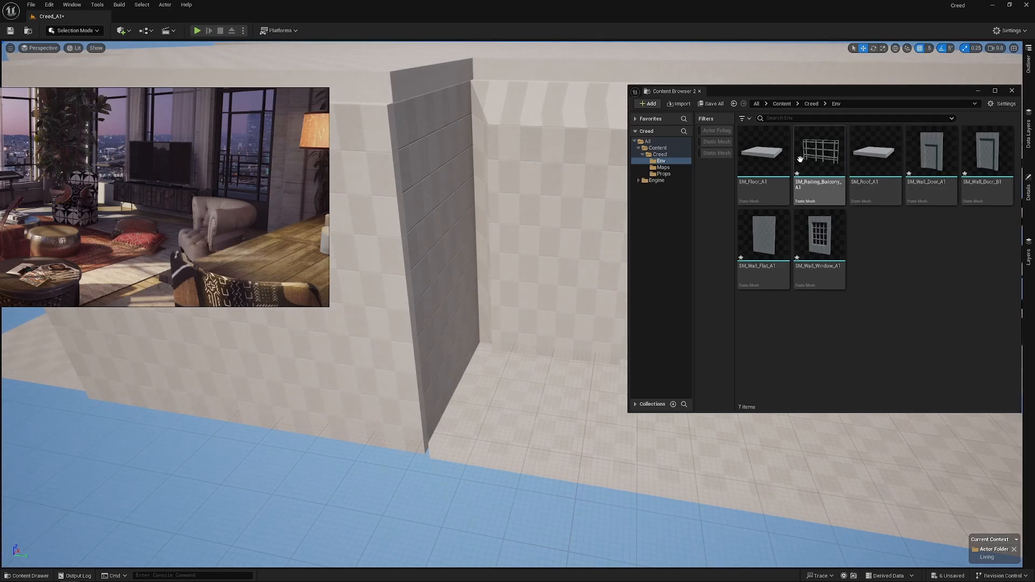
left_click_drag(800, 159, 437, 437)
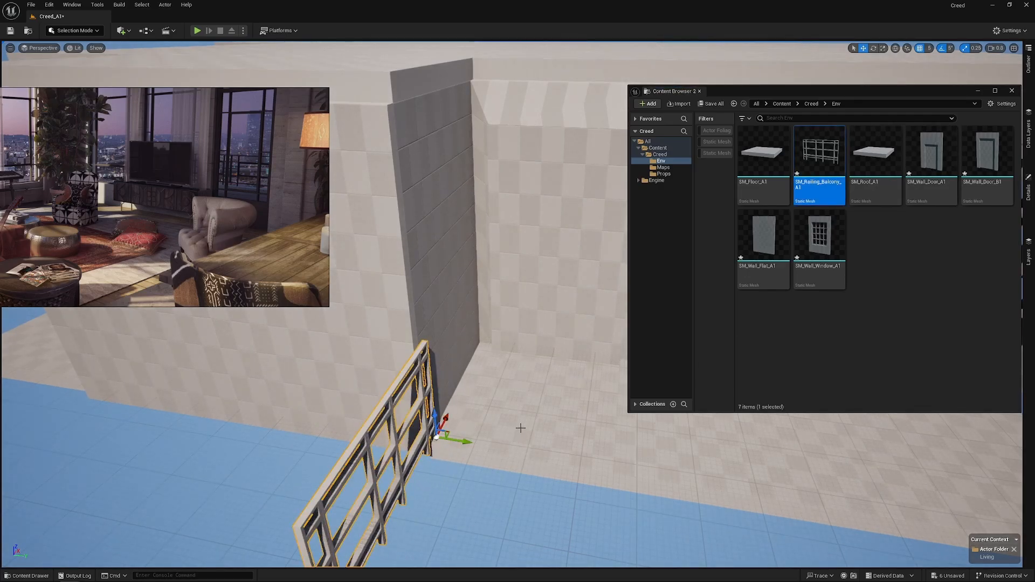
- Rotate the placed railing about its vertical axis so it runs along the balcony floor's long outer edge
scroll(520, 429, "down", 2)
key("e")
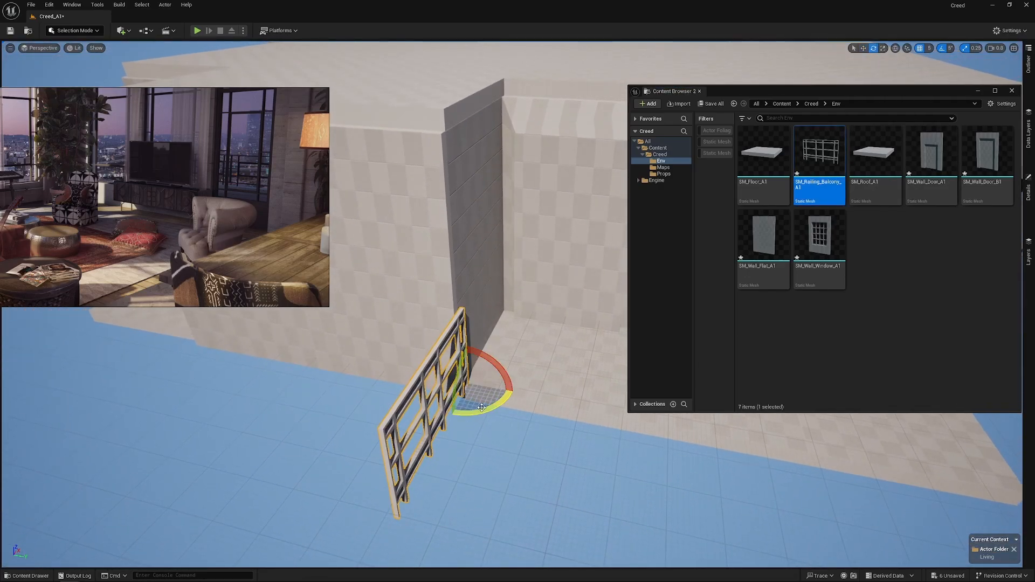
left_click_drag(481, 407, 485, 365)
key("w")
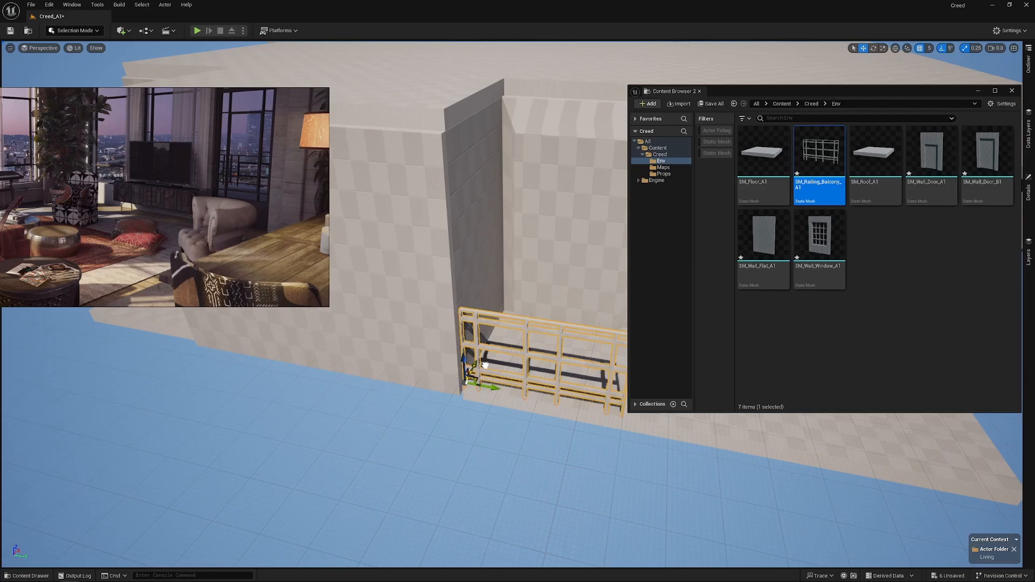
- Duplicate the railing twice end to end along the balcony's long edge, reaching the far corner
right_click_drag(485, 409, 526, 397)
left_click_drag(373, 437, 526, 474, "alt")
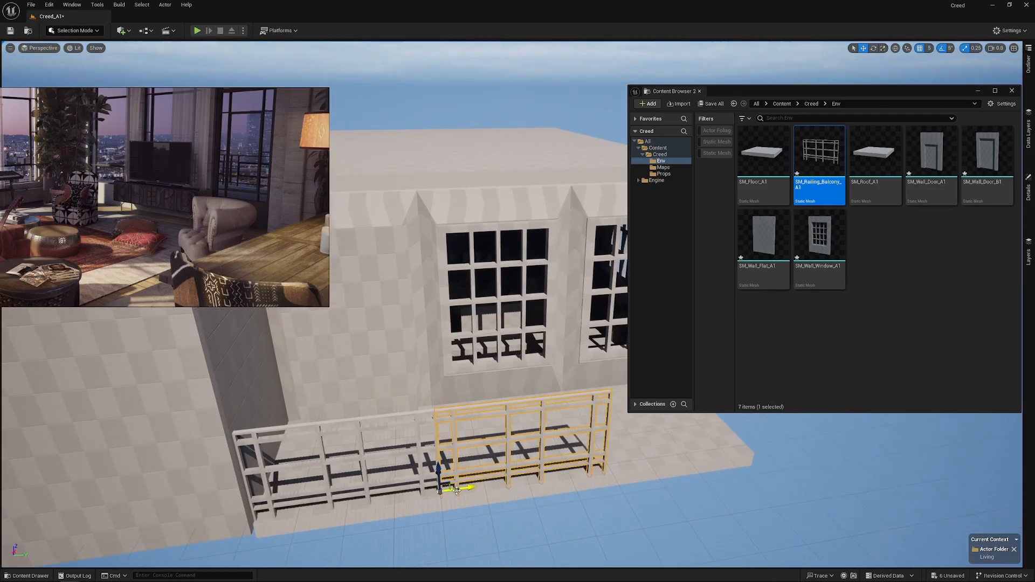
left_click_drag(469, 482, 625, 478, "alt")
left_click_drag(624, 477, 622, 479)
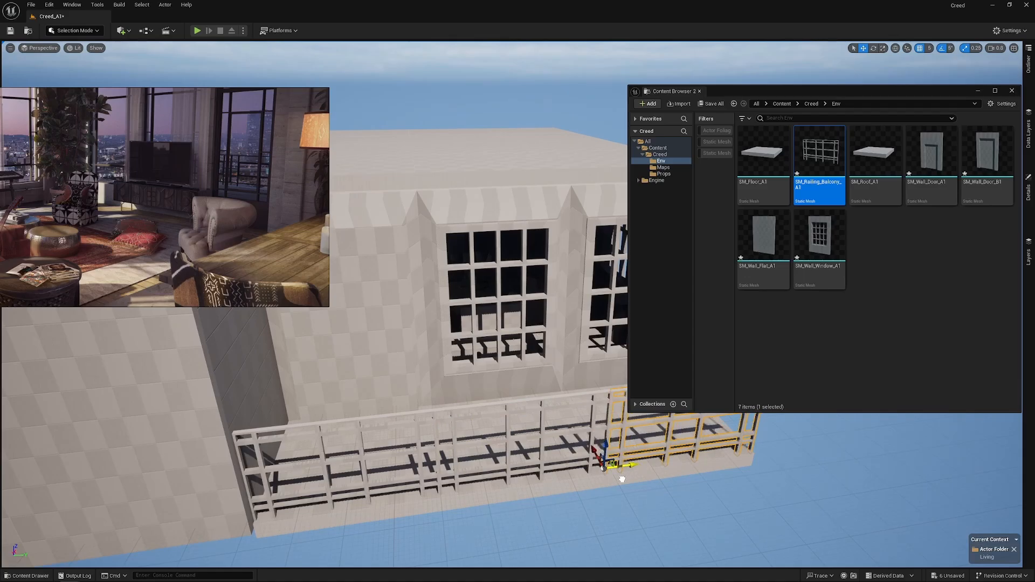
- Make a copy of the last railing section turned perpendicular to it, and move the copy to the balcony's short end edge
right_click_drag(620, 479, 377, 362)
key("e")
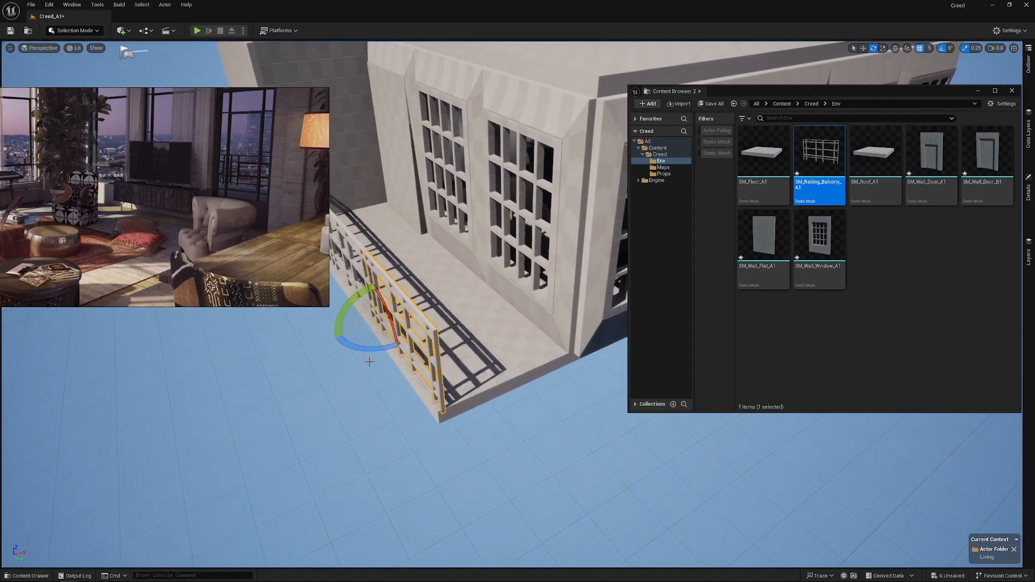
left_click_drag(354, 348, 407, 354)
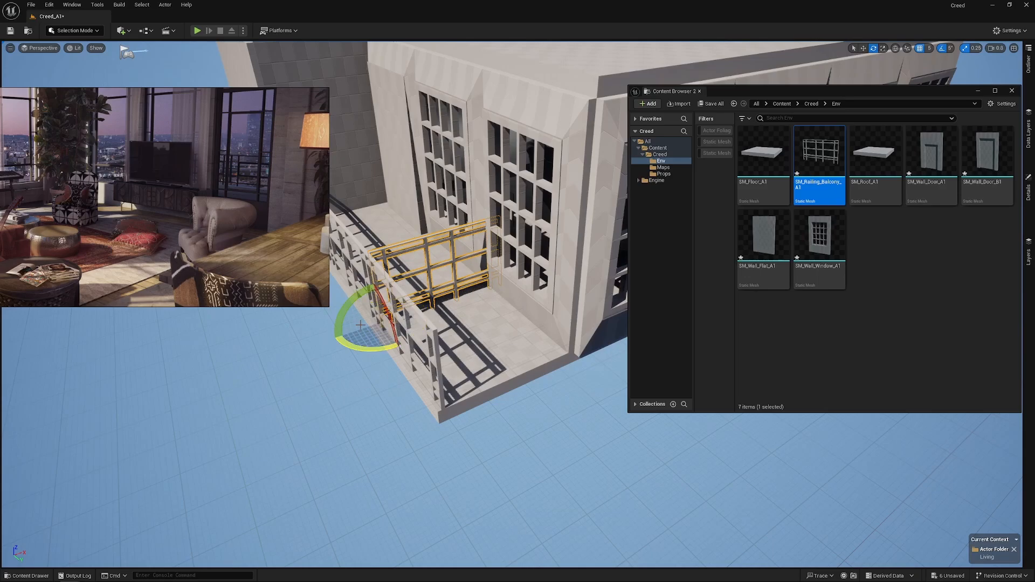
key("q")
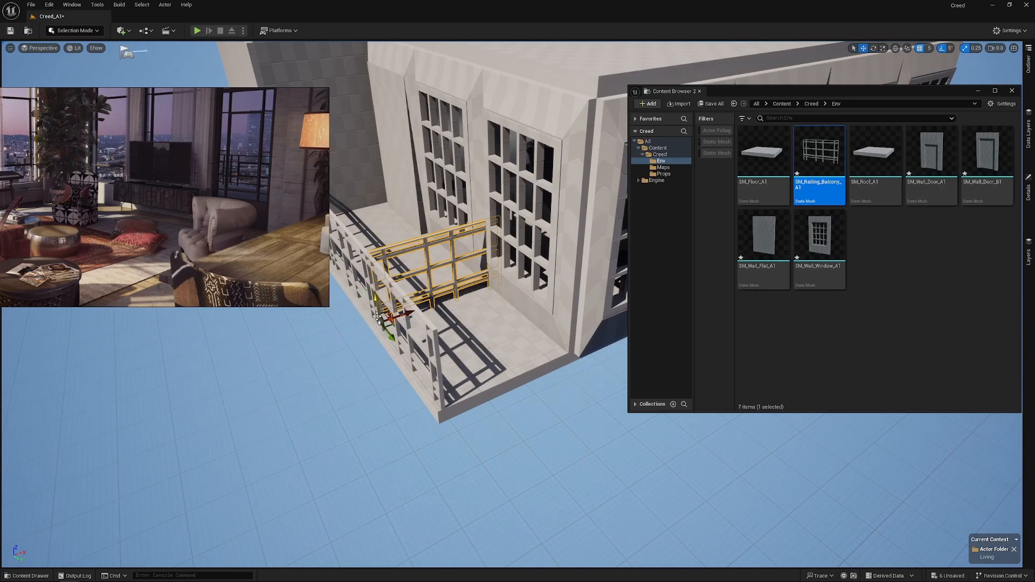
left_click_drag(390, 334, 500, 399)
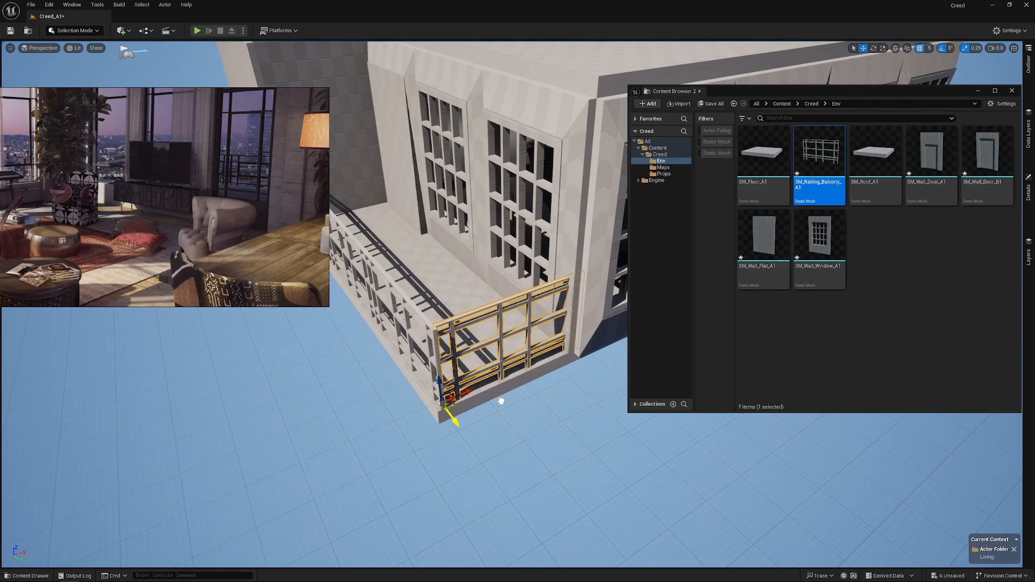
mouse_move(525, 380)
right_mouse_down()
mouse_move(472, 390)
mouse_move(464, 380)
mouse_move(518, 387)
right_mouse_up()
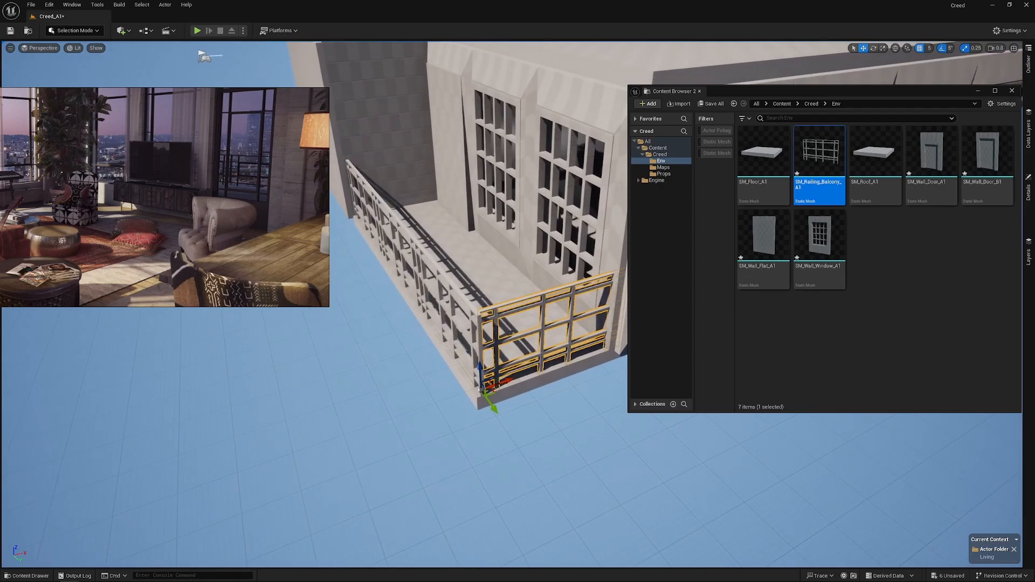
- Duplicate all the balcony floor sections outward, perpendicular to the railing run, to make the balcony twice as deep
left_click(498, 342)
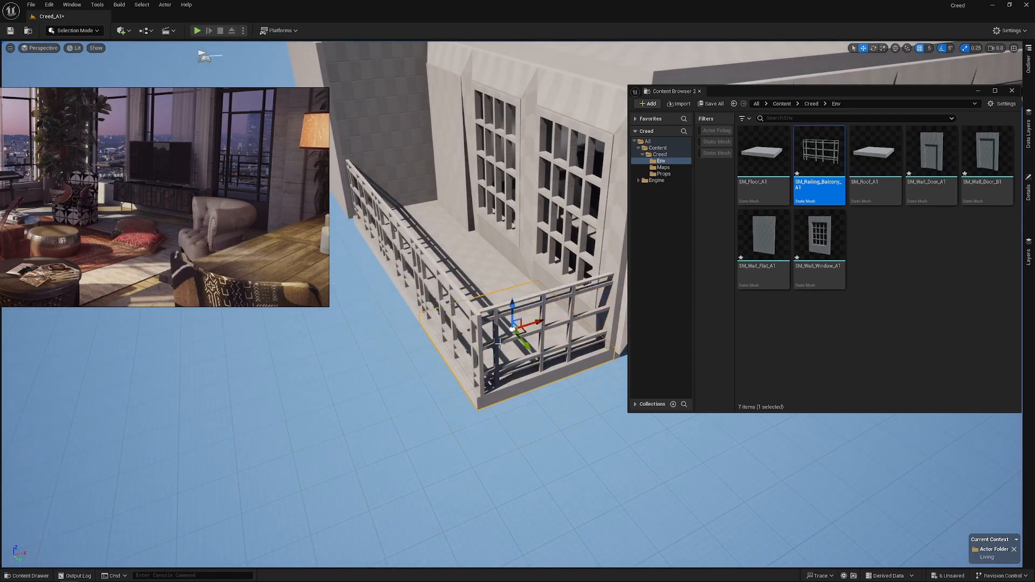
left_click(493, 288, "ctrl")
left_click(427, 213, "ctrl")
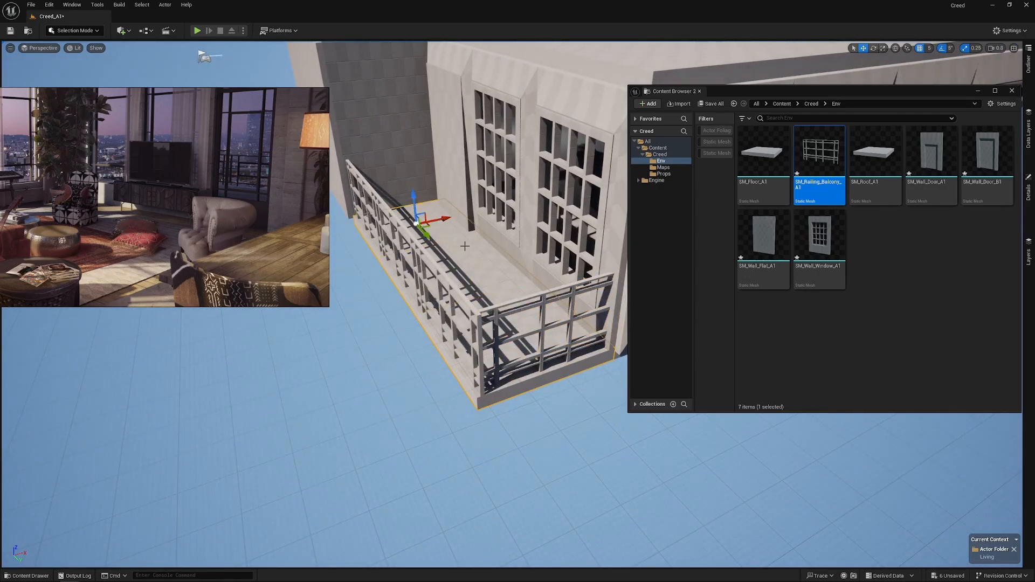
left_click_drag(443, 220, 347, 262, "alt")
right_click_drag(346, 262, 409, 269)
- Move all the long-edge railing sections together to the outer edge of the widened balcony floor
left_click(440, 275)
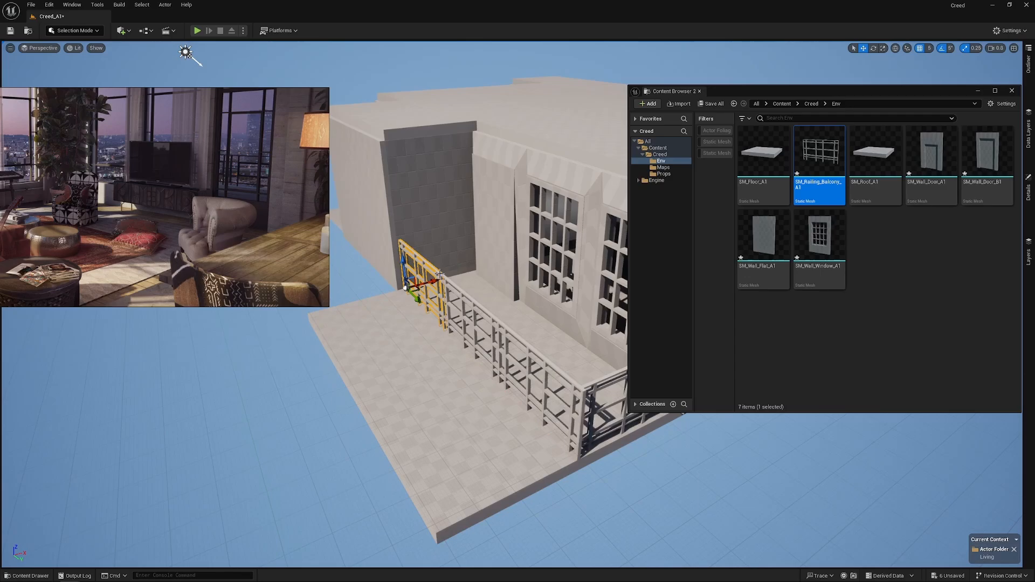
left_click(480, 307)
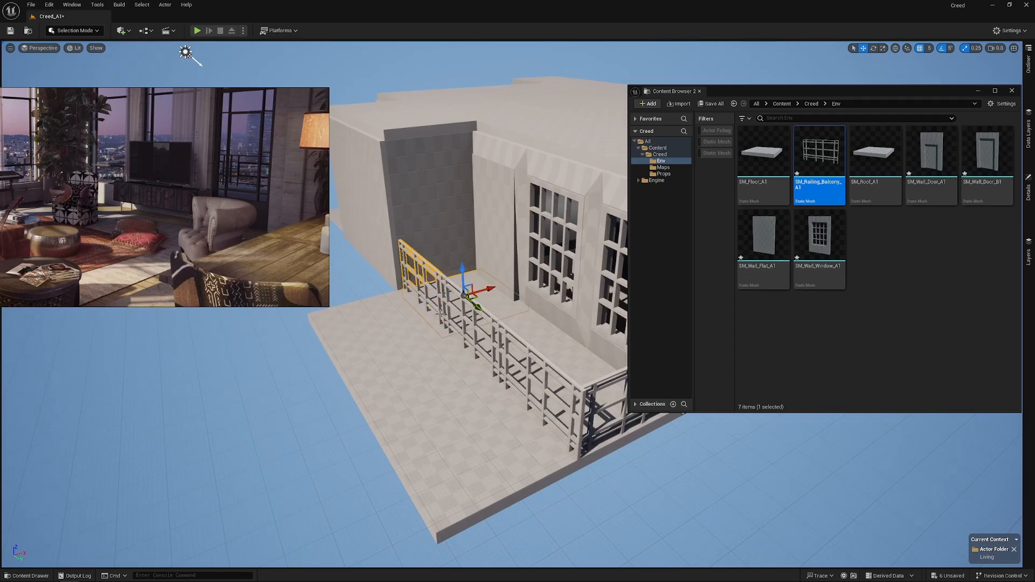
left_click(441, 312)
left_click(462, 335, "ctrl")
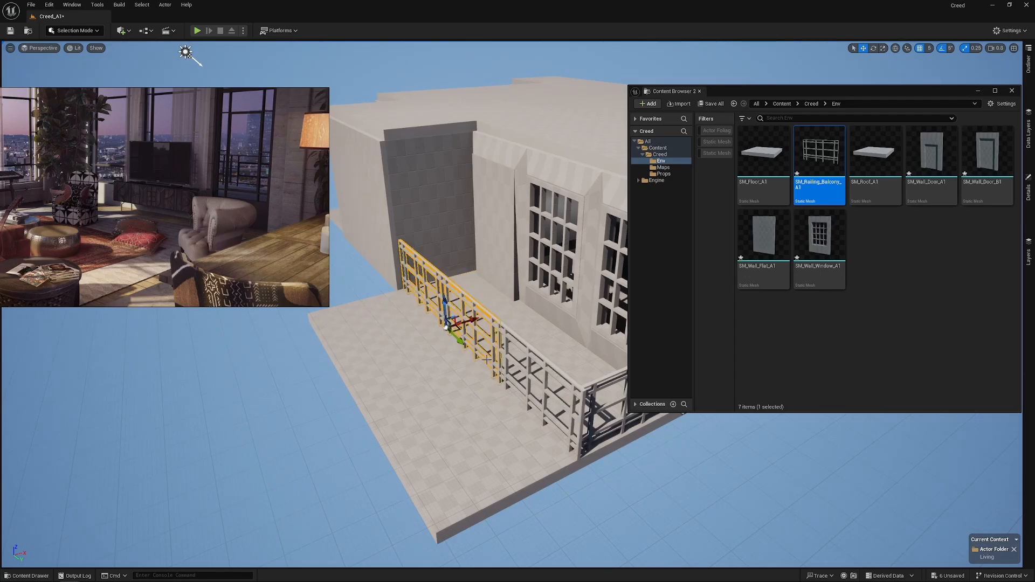
left_click(508, 375, "ctrl")
left_click_drag(520, 371, 405, 413)
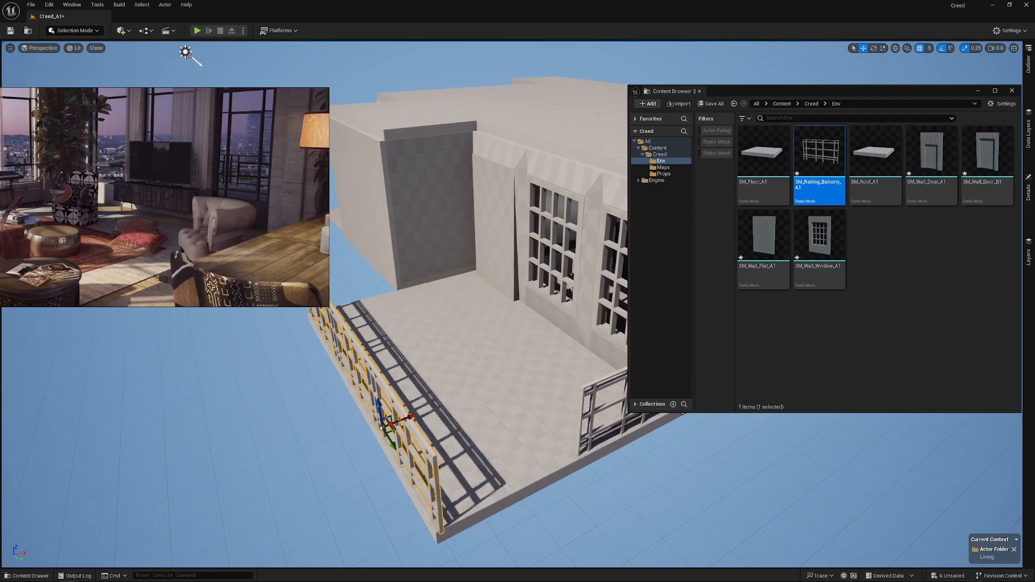
- Duplicate the short-edge railing section out to the new outer corner, and place another copy along the balcony's opposite short end
left_click(601, 396)
left_click_drag(594, 442, 470, 492)
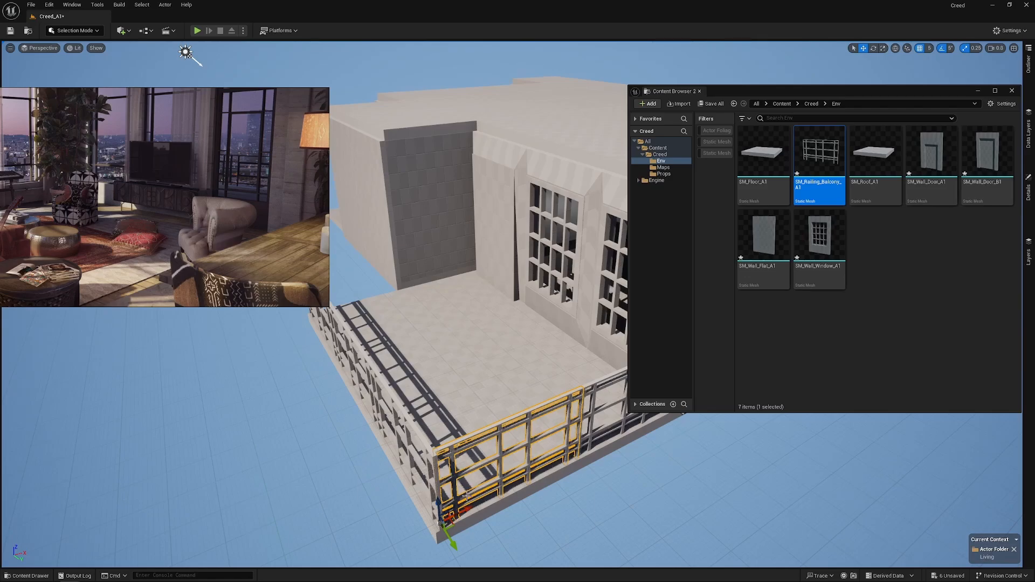
left_click_drag(452, 539, 241, 340)
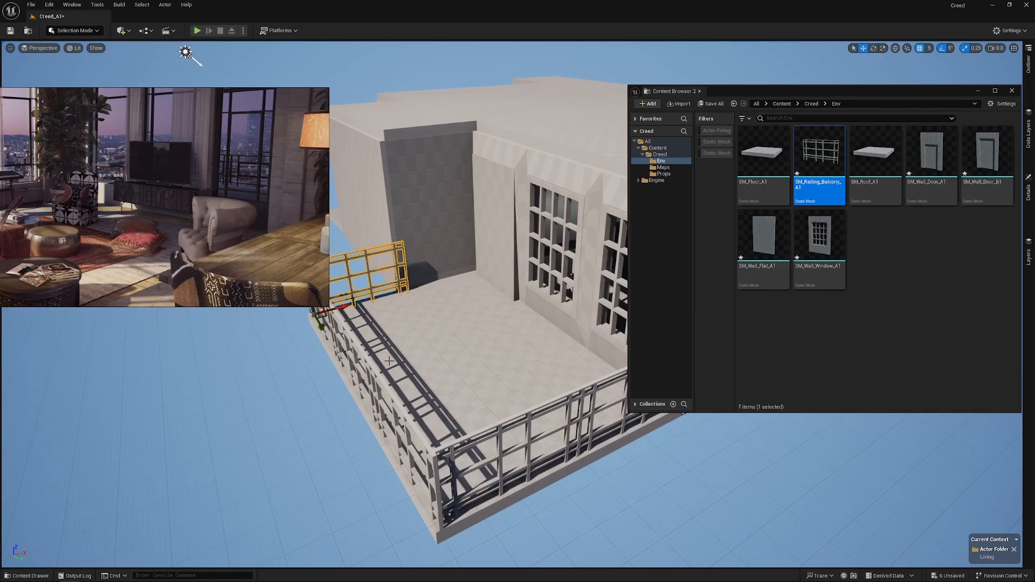
left_click_drag(482, 420, 456, 426, "alt")
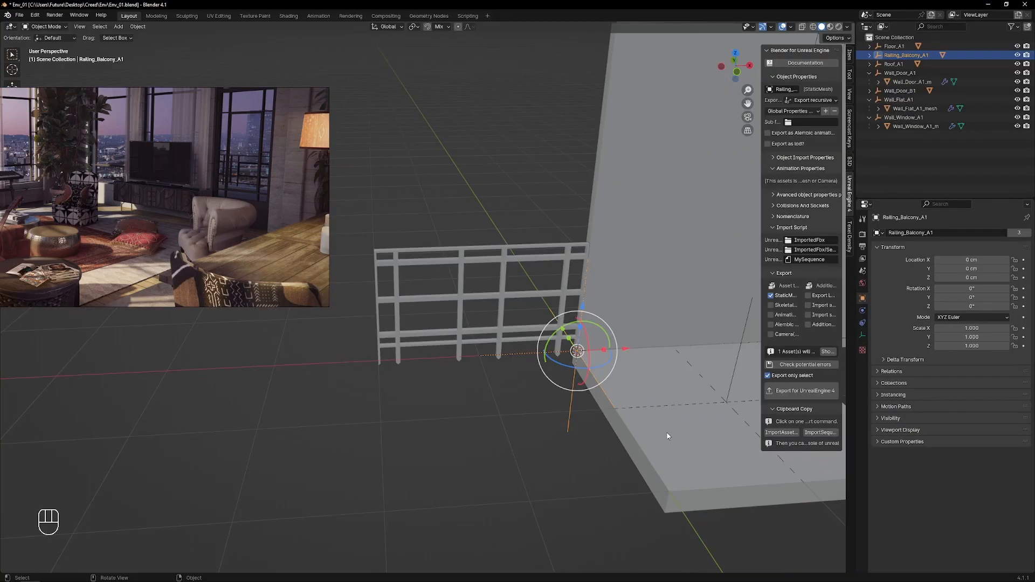
- Switch to Blender and open the wall with the closed door panel for mesh editing
middle_click_drag(667, 436, 525, 372)
middle_click_drag(589, 333, 470, 347, "shift")
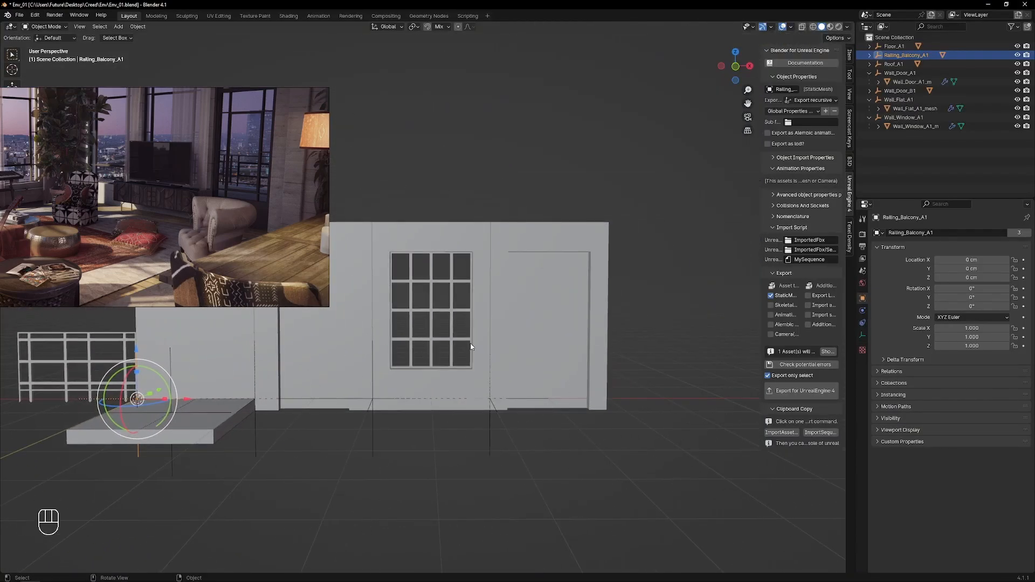
left_click(519, 333)
middle_click(535, 329, "alt")
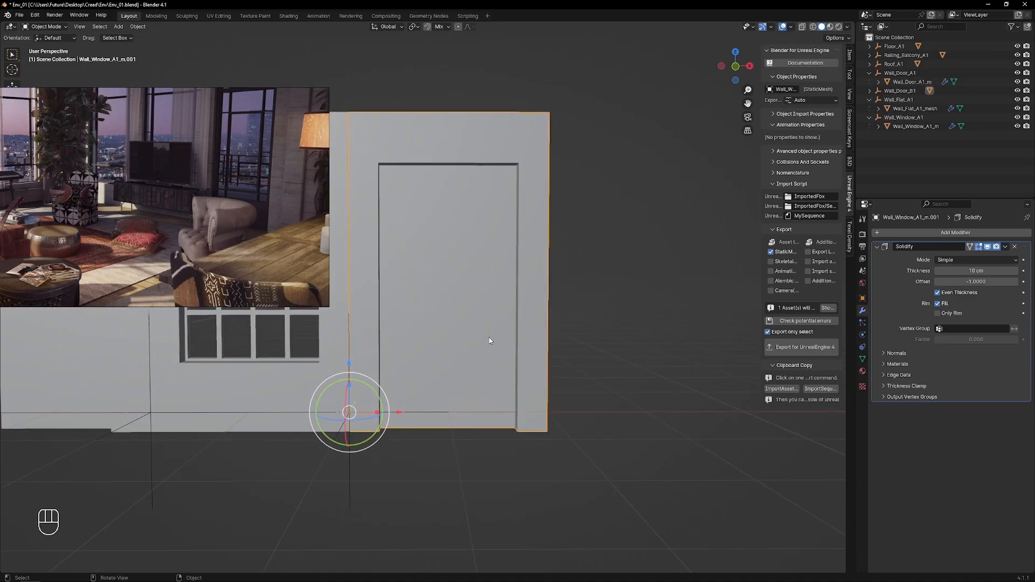
key("Tab")
- Subdivide the door panel face twice with one cut each time, giving a four-by-four grid
middle_click_drag(450, 248, 450, 276, "shift")
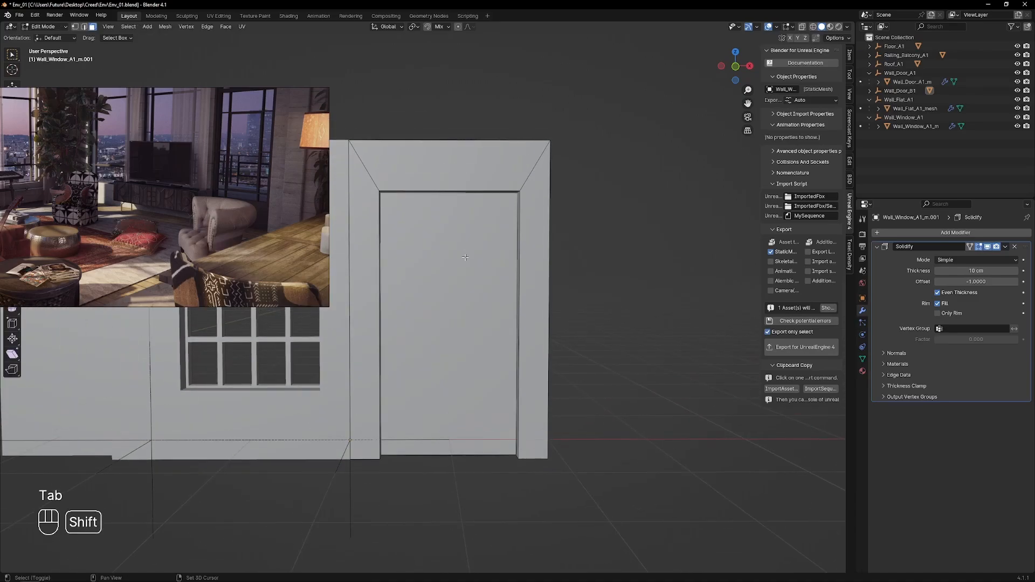
left_click(450, 277)
right_click(451, 277)
left_click(454, 276)
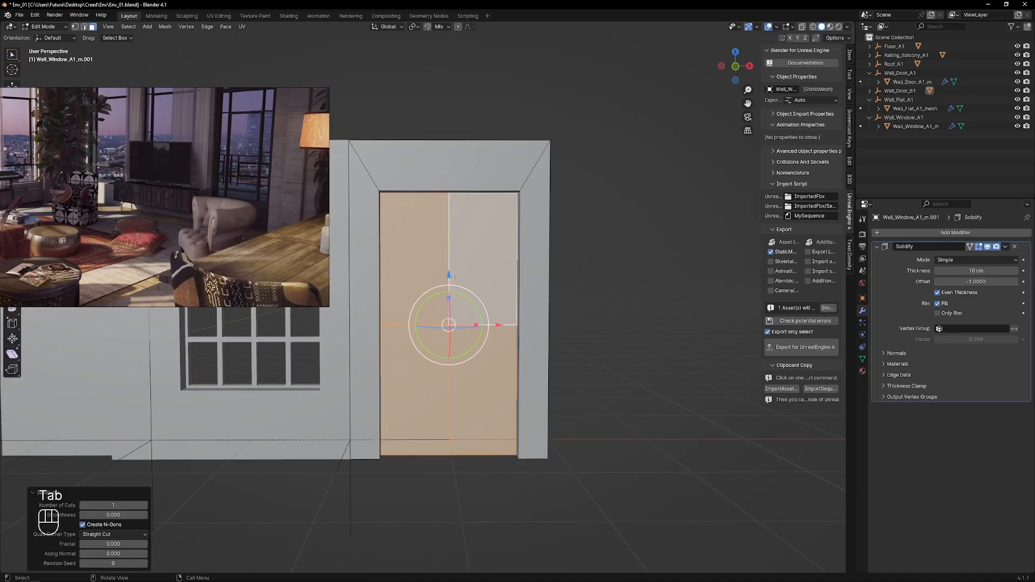
right_click(453, 276)
left_click(453, 278)
scroll(420, 376, "up", 2)
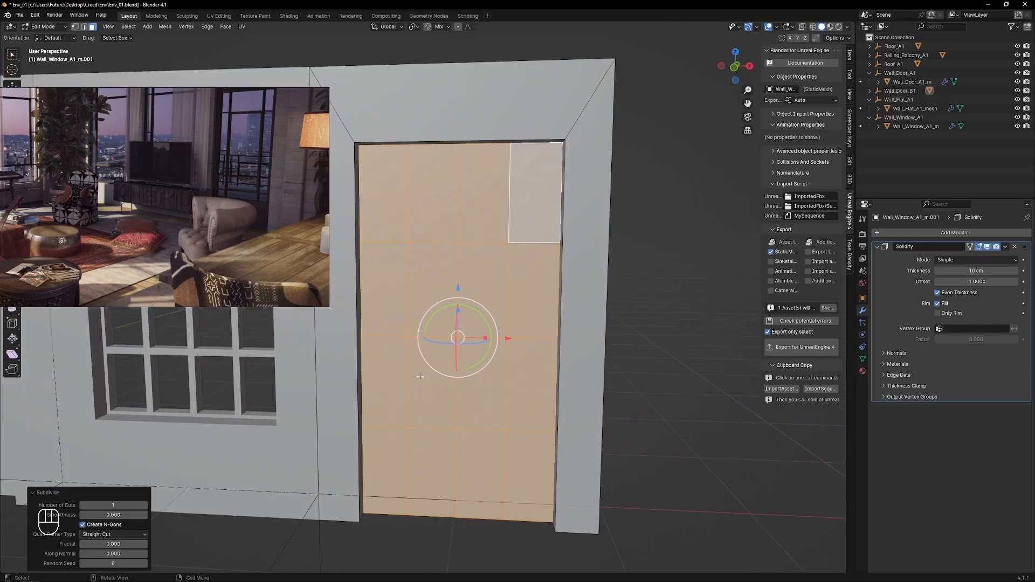
- Scale the door panel's two outer vertical edge loops apart along X to widen the middle and narrow the side columns
key("Tab")
left_click(407, 248, "alt")
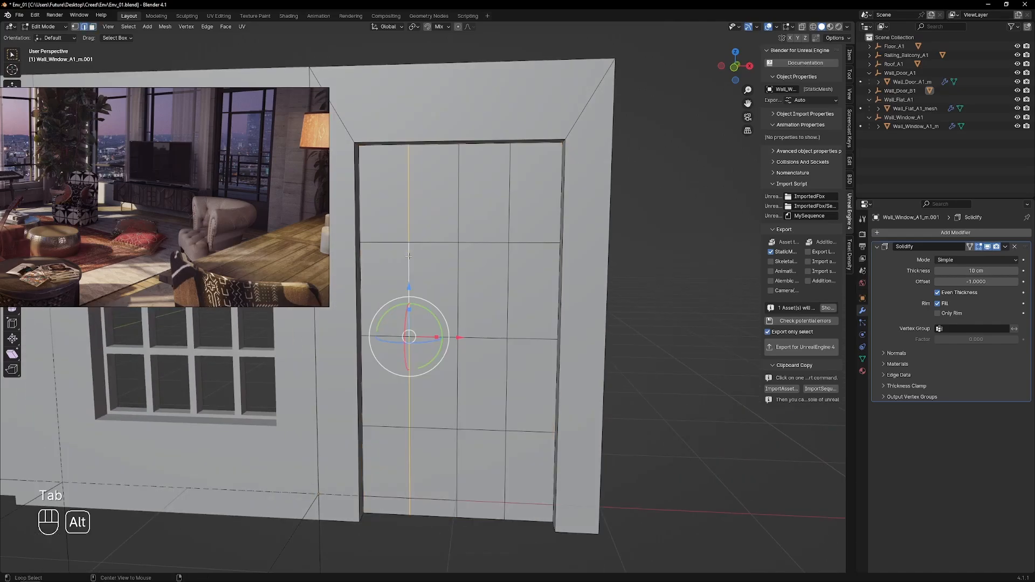
left_click(507, 288, "alt+shift")
left_click_drag(486, 338, 493, 338)
- Try dissolving the full middle horizontal edge loop across the door panel, and undo it
key("Tab")
left_click(475, 338, "alt")
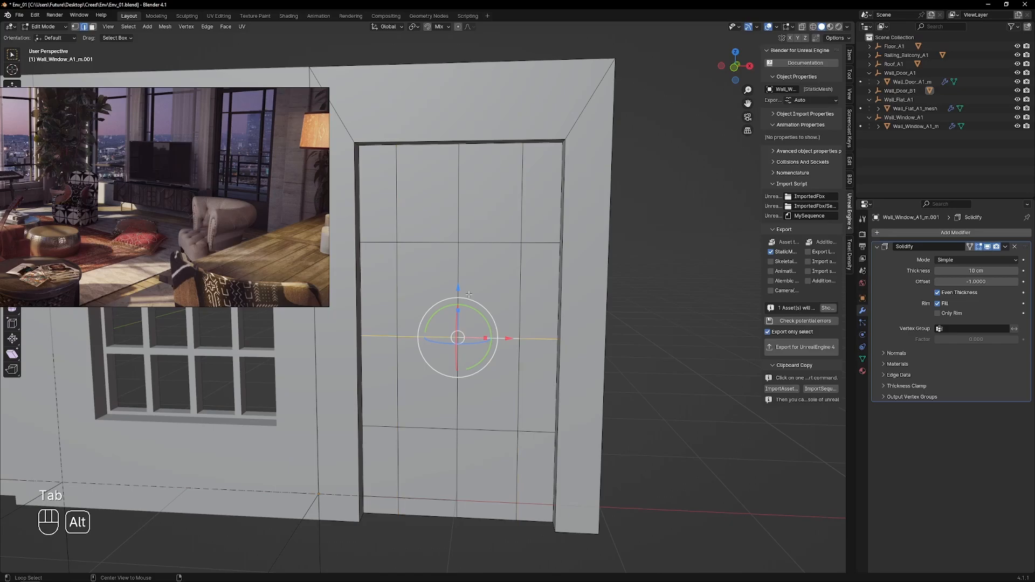
key("x")
left_click(469, 345)
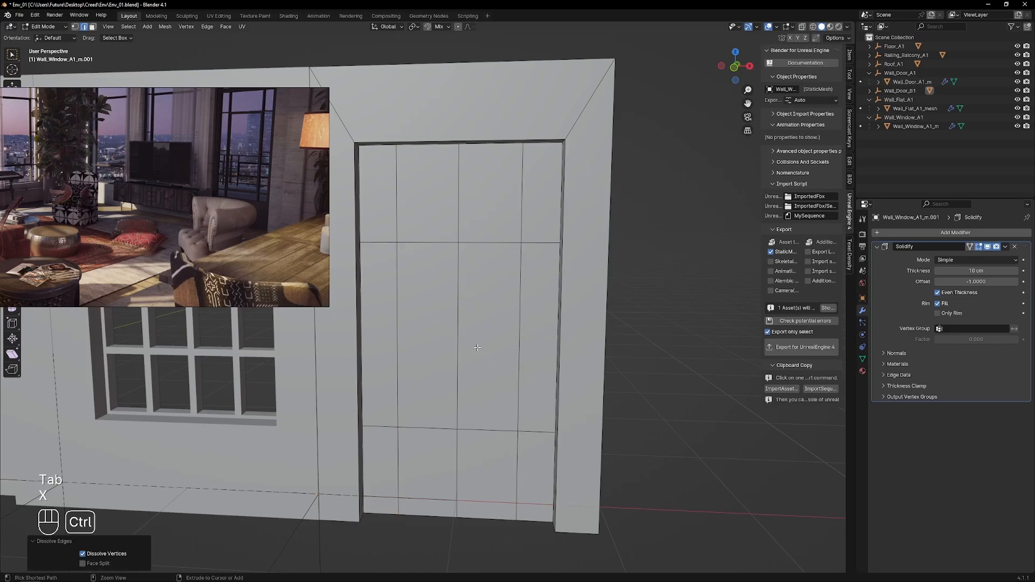
key("ctrl+z")
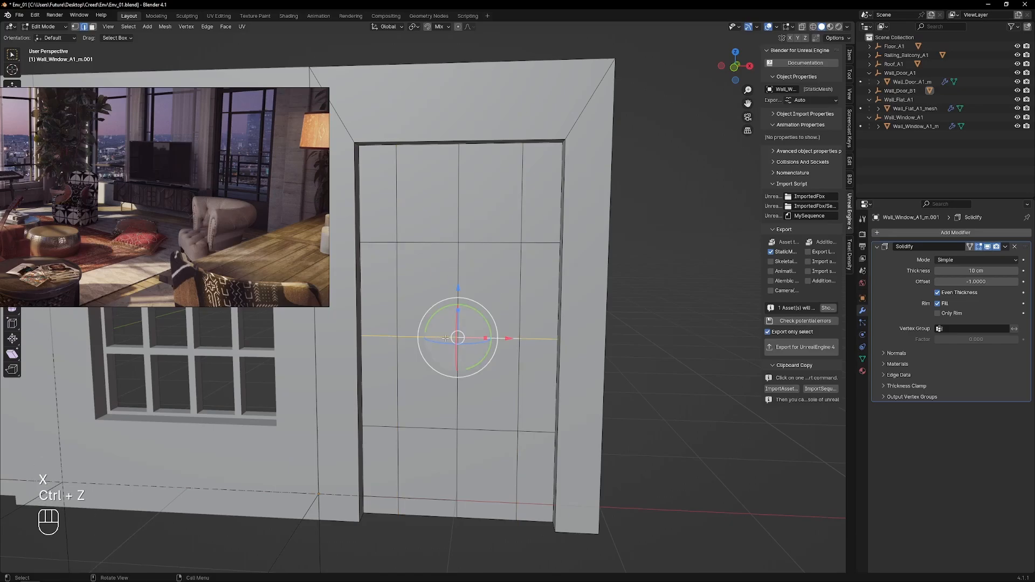
- Dissolve the middle horizontal edges between the side columns and the vertical centre edges below the door panel's top row
left_click(457, 318, "alt")
middle_click_drag(455, 315, 472, 317, "shift")
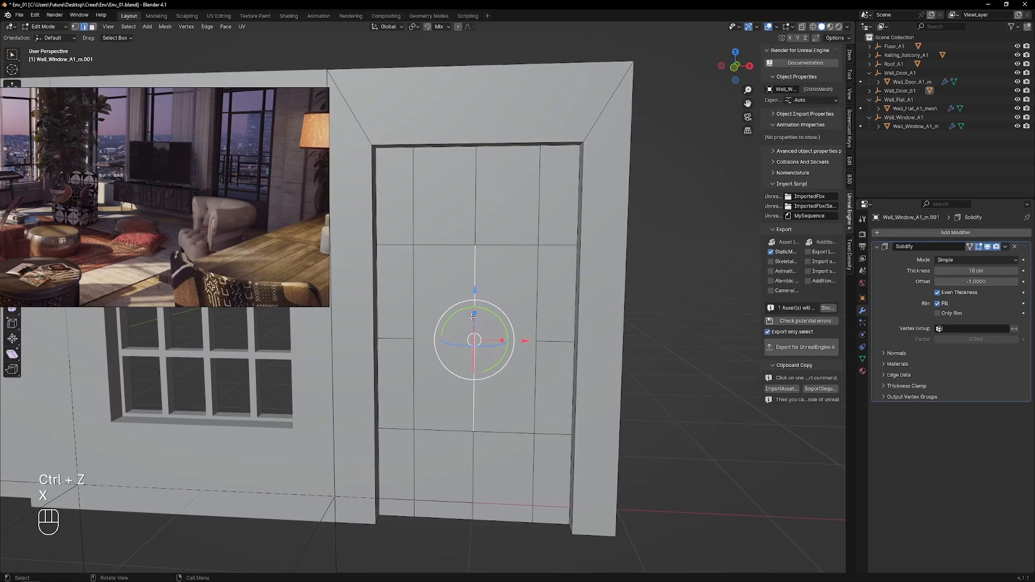
left_click(478, 466, "shift")
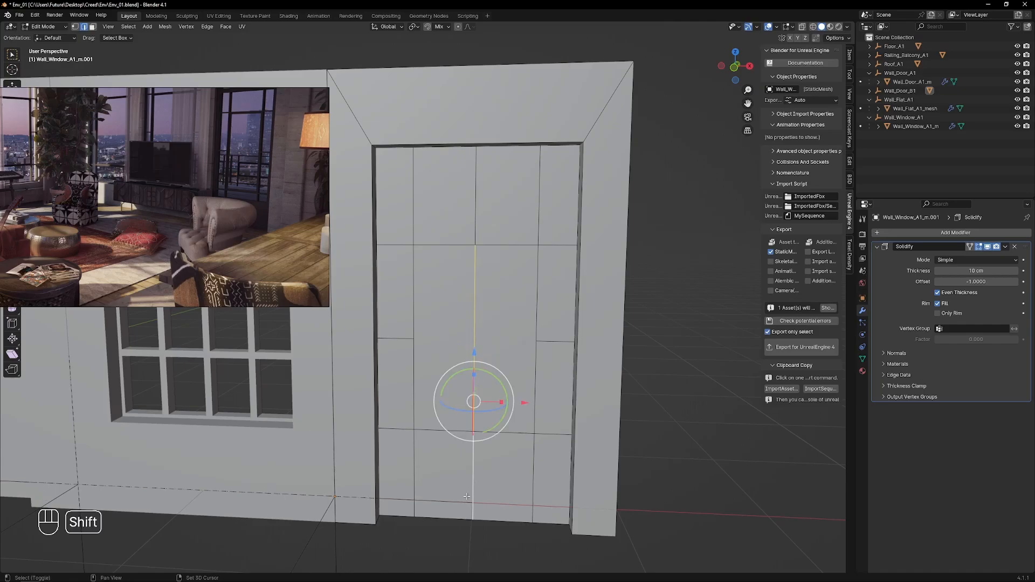
key("c")
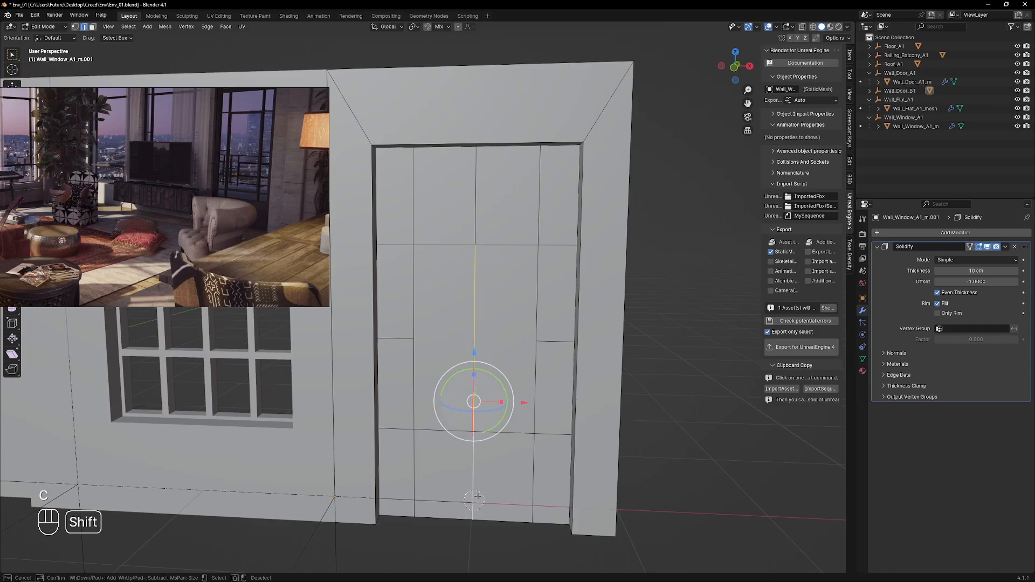
right_click(478, 496)
key("x")
left_click(476, 352)
- Add a horizontal loop cut halfway up the door panel's bottom row
middle_click_drag(477, 352, 467, 261, "shift")
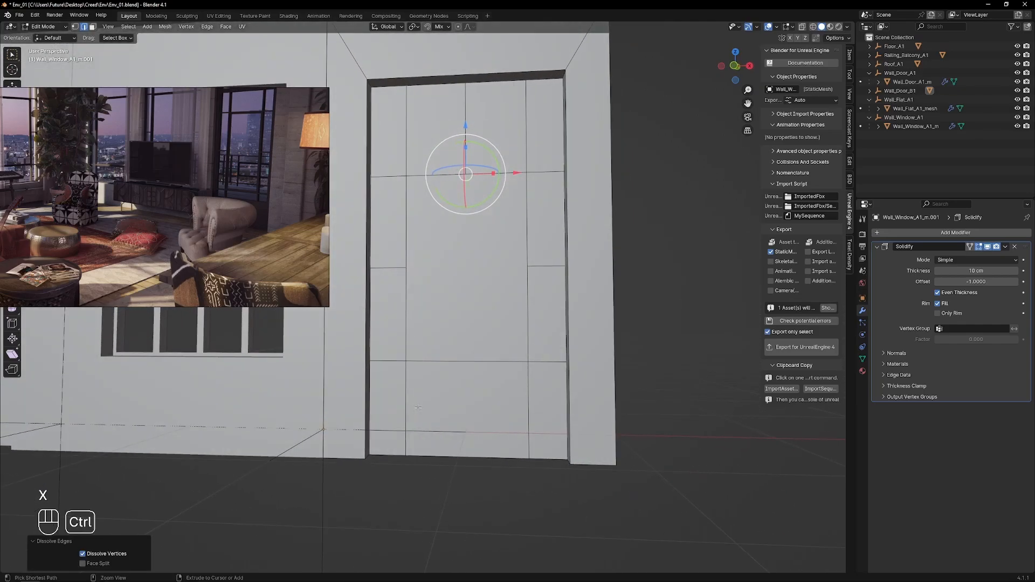
key("ctrl+r")
left_click(417, 420)
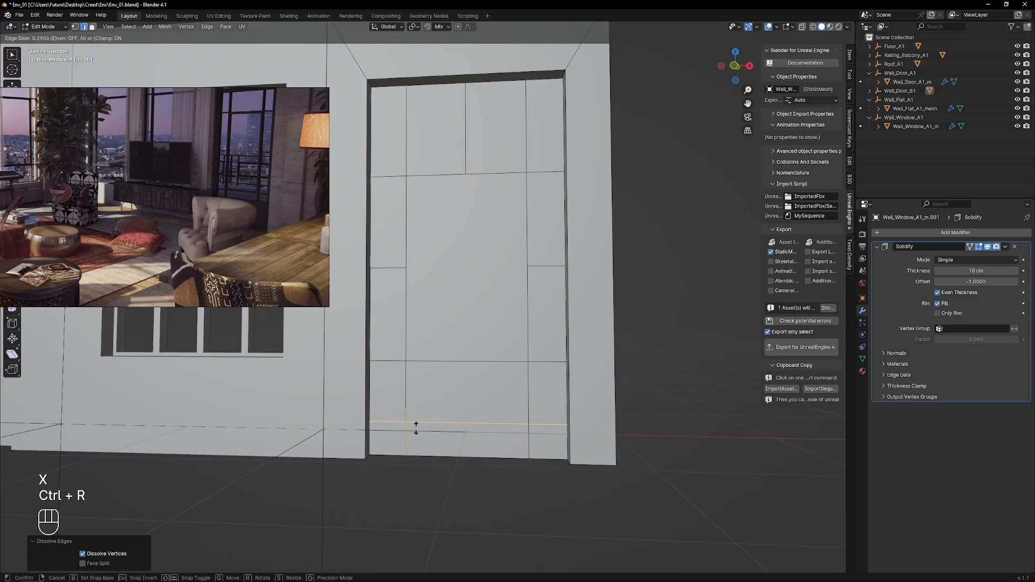
left_click(408, 415)
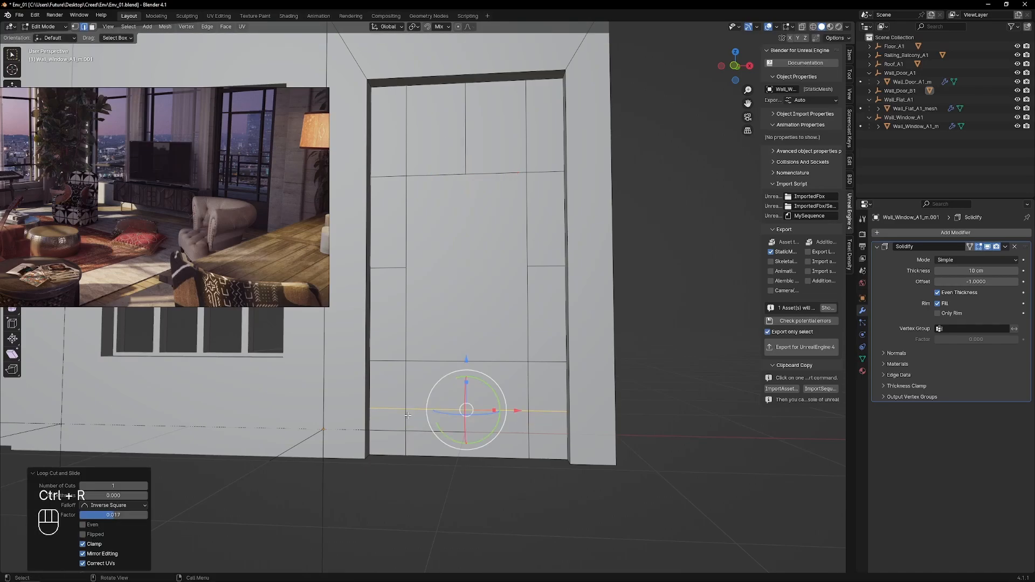
middle_click_drag(468, 330, 467, 342, "shift")
middle_click_drag(468, 342, 474, 349)
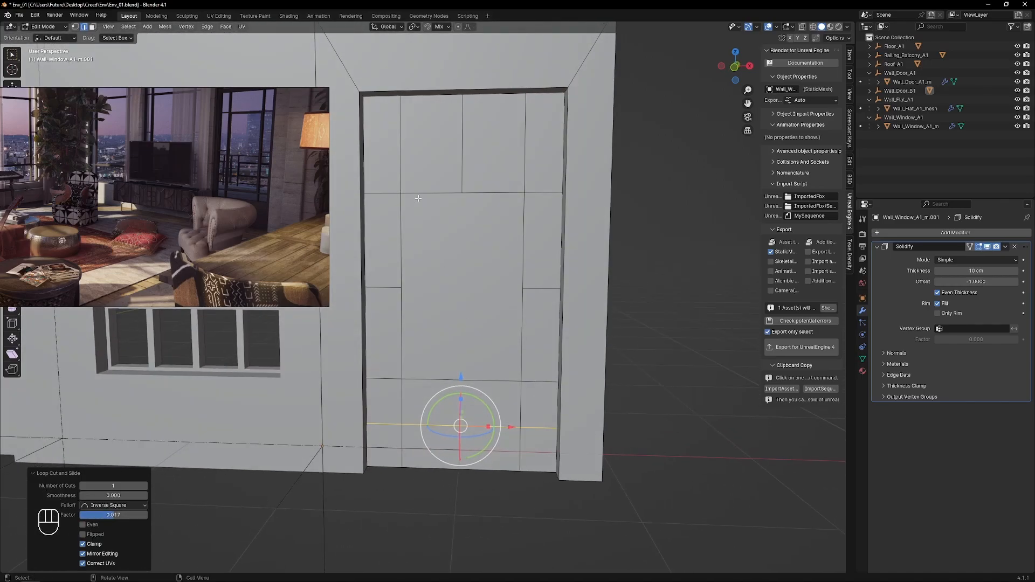
key("Tab")
left_click(365, 182)
key("Tab")
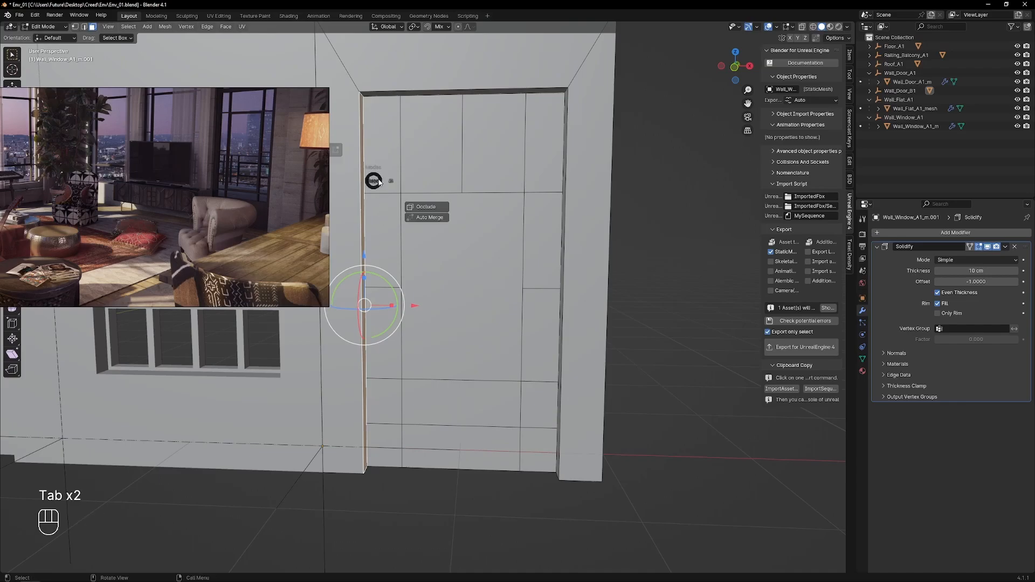
left_click(384, 170)
left_click(436, 160, "shift")
left_click(481, 153, "shift")
left_click(543, 143, "shift")
left_click(537, 244, "shift")
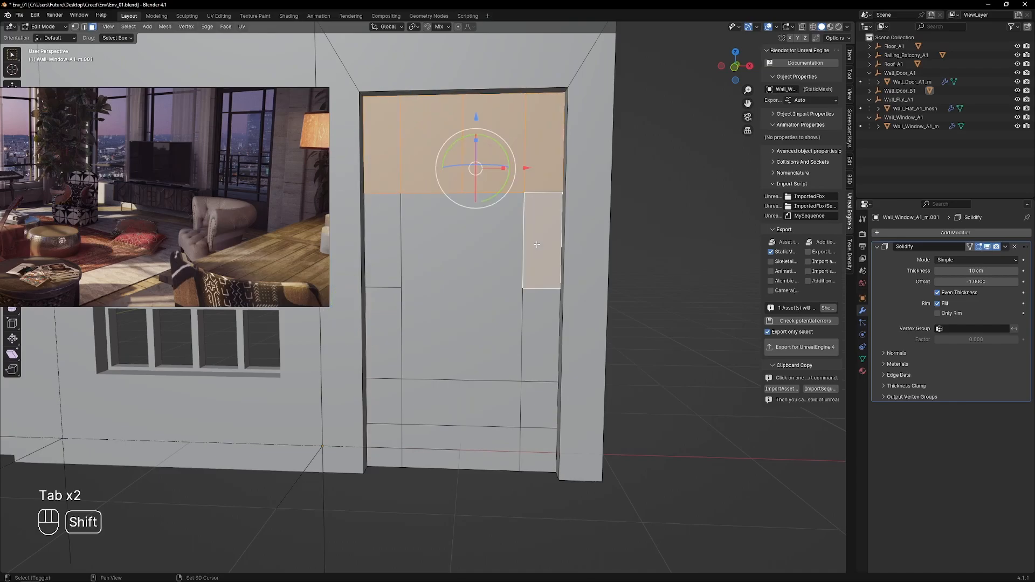
left_click(462, 302, "shift")
left_click(461, 404, "shift")
left_click(458, 440, "shift")
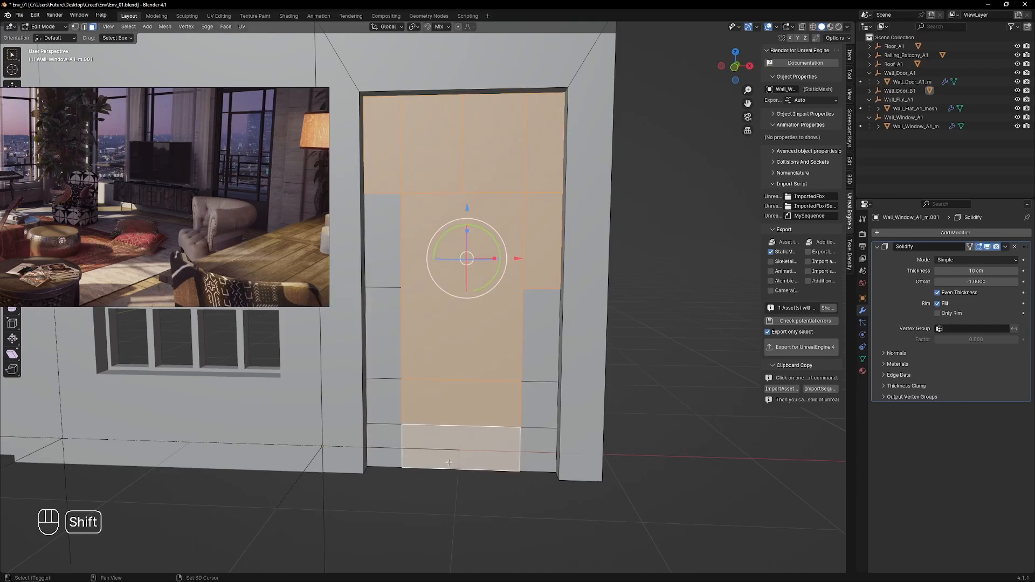
- Add a horizontal loop cut across the door panel close to its bottom edge
key("Tab")
left_click(427, 428)
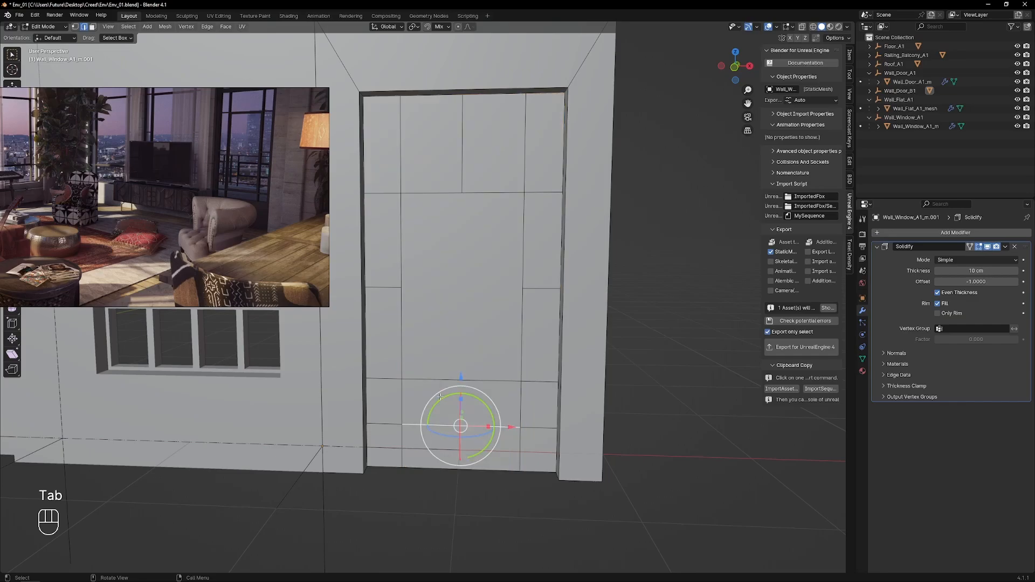
key("ctrl+r")
left_click(402, 439)
left_click(424, 430)
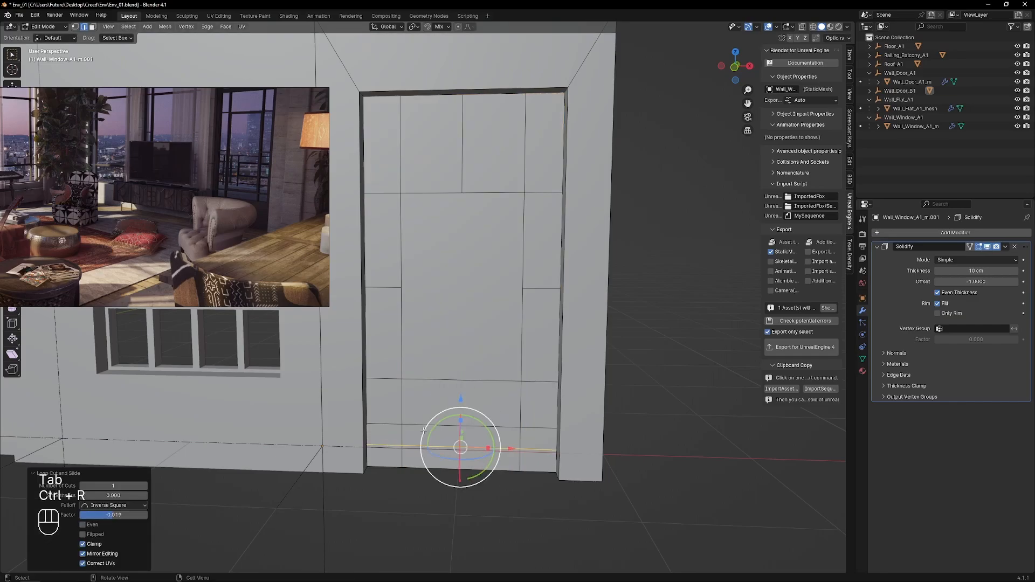
- Dissolve the horizontal edge loop just above the lowest loop cut on the door panel
key("Tab")
left_click(435, 427)
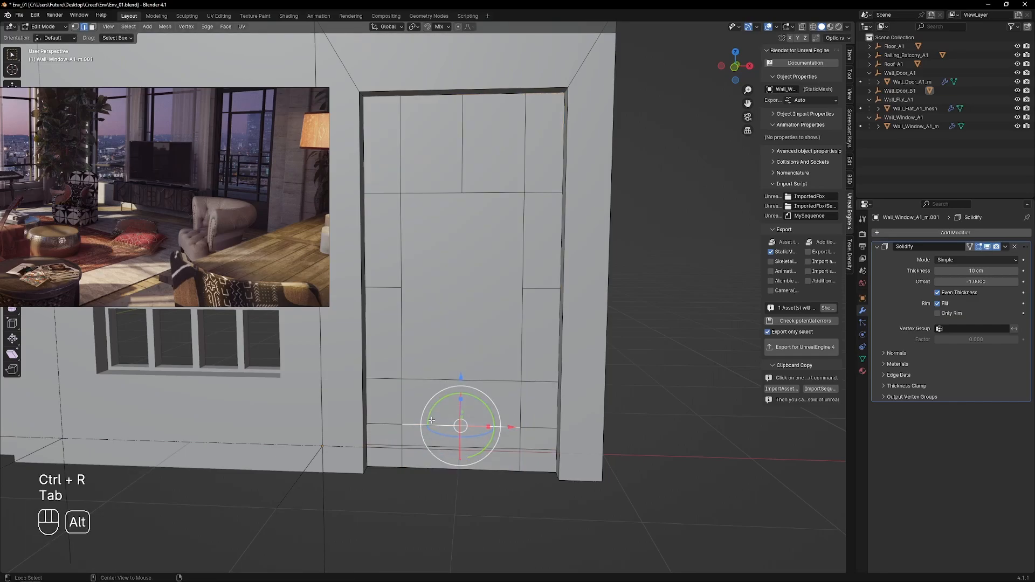
left_click(436, 431, "alt")
key("x")
left_click(443, 388)
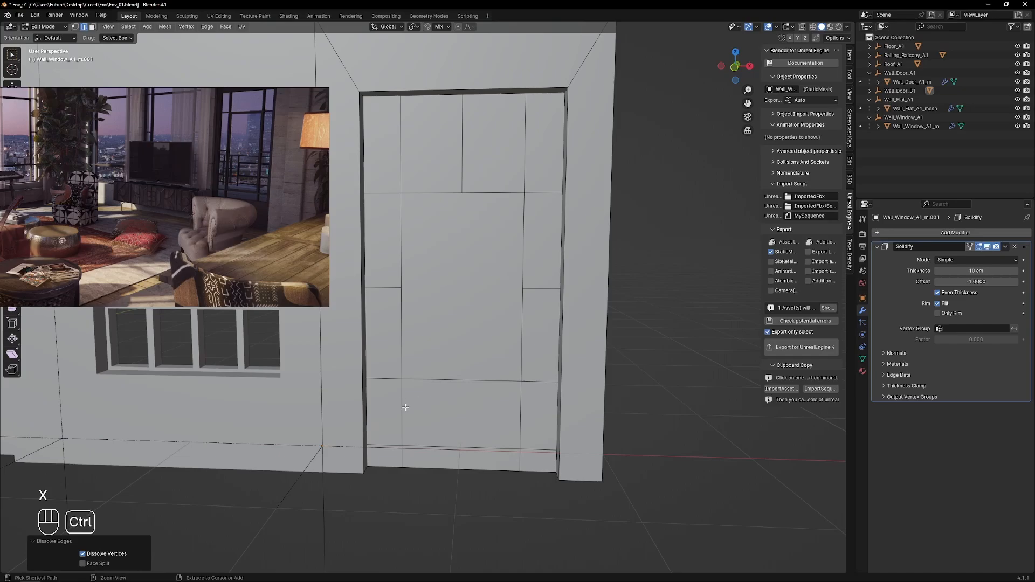
- Add a centred horizontal loop cut above the lowest strip of the door panel and dissolve its segment between the side columns
key("ctrl+r")
left_click(419, 401)
left_click(420, 401)
key("x")
left_click(430, 434)
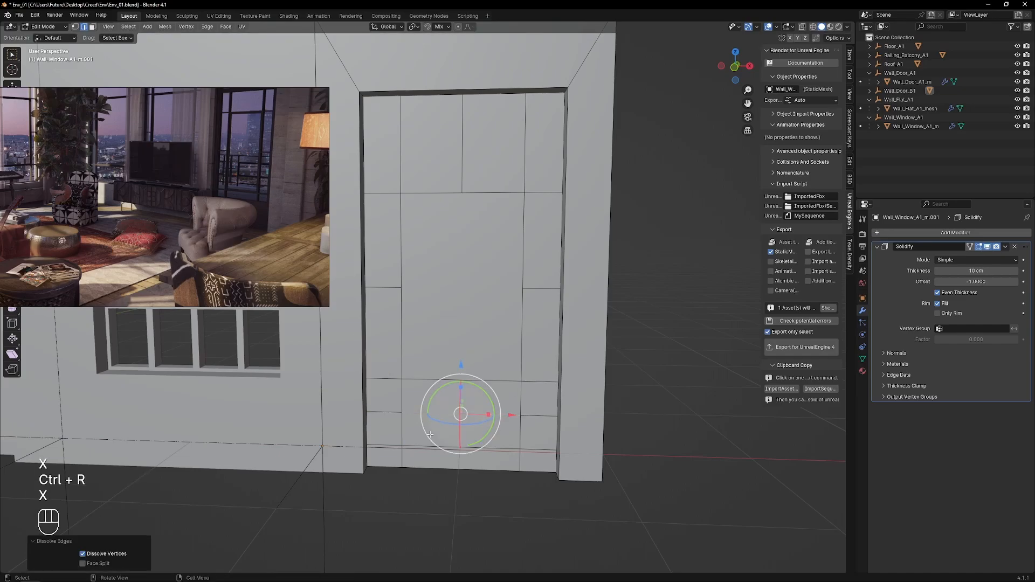
- Add a centred horizontal loop cut across the door panel's top row and dissolve its two segments between the side columns
key("ctrl+r")
left_click(394, 149)
left_click(394, 149)
left_click(434, 144)
left_click(479, 143, "shift")
key("x")
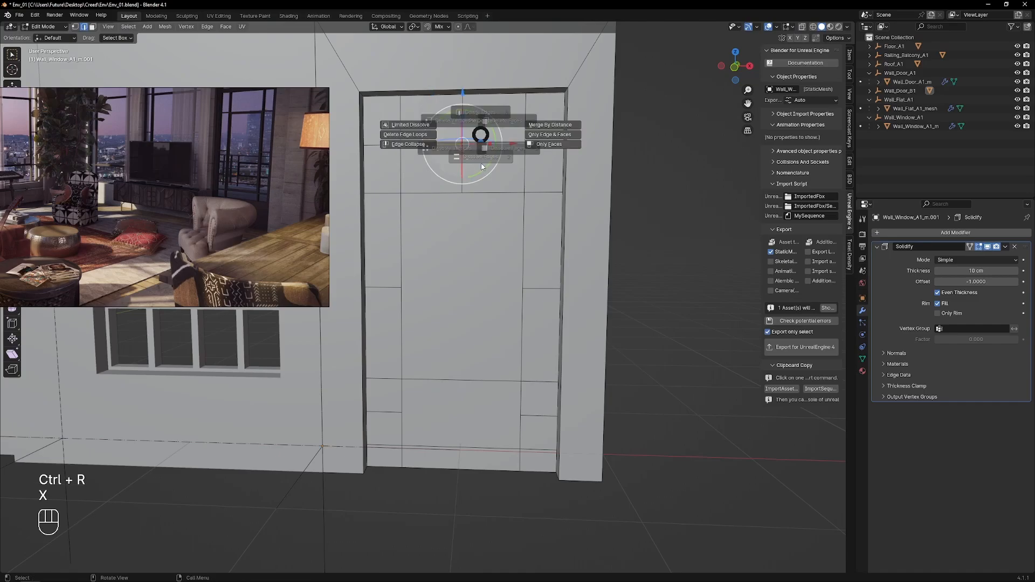
left_click(482, 166)
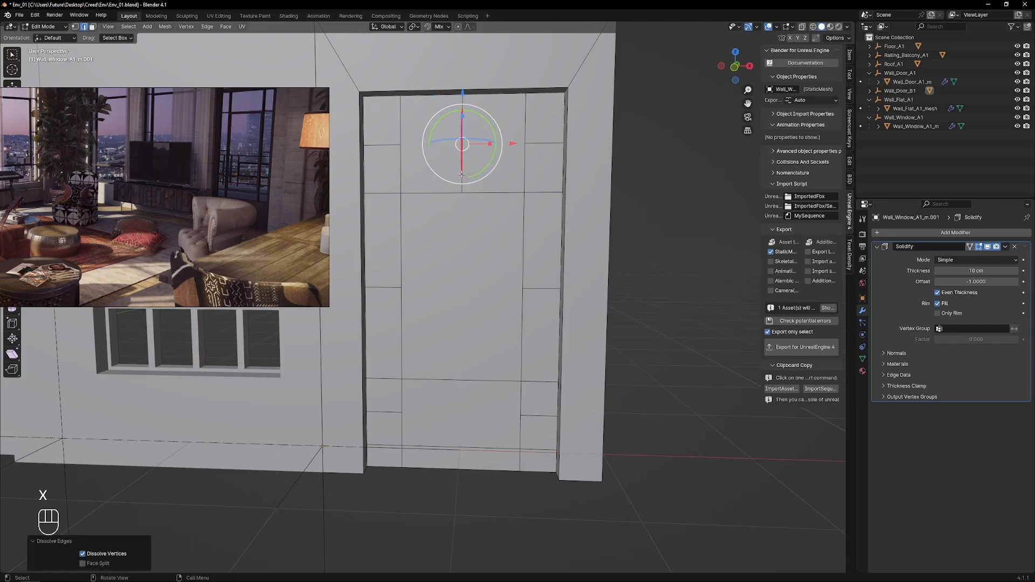
- Add a centred vertical loop cut through the lowest strip of the door panel and clear the selection
key("ctrl+r")
left_click(459, 455)
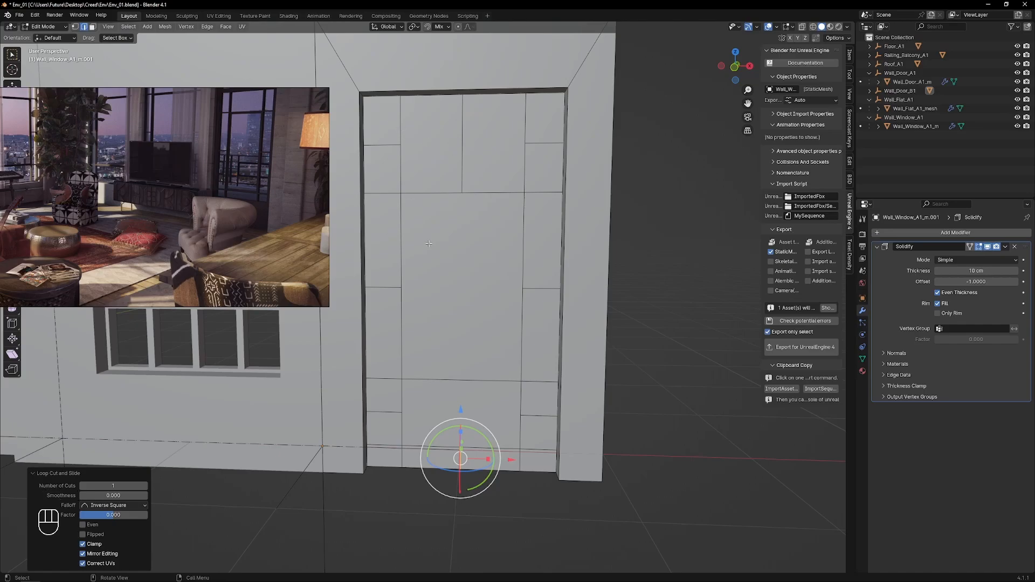
key("a")
key("a")
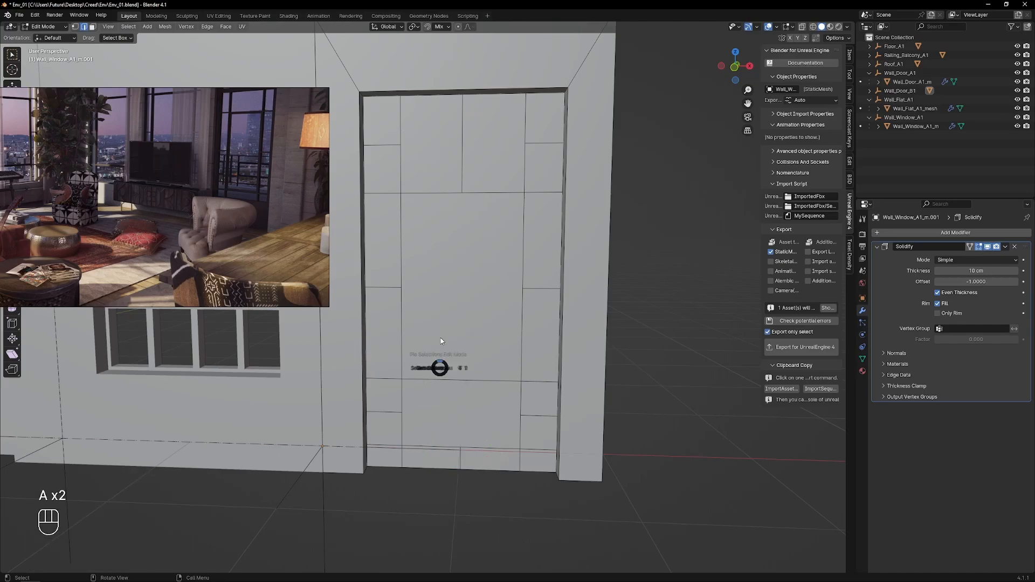
- Select all faces of the door panel inside the wall opening and separate them into their own object
left_click(396, 141)
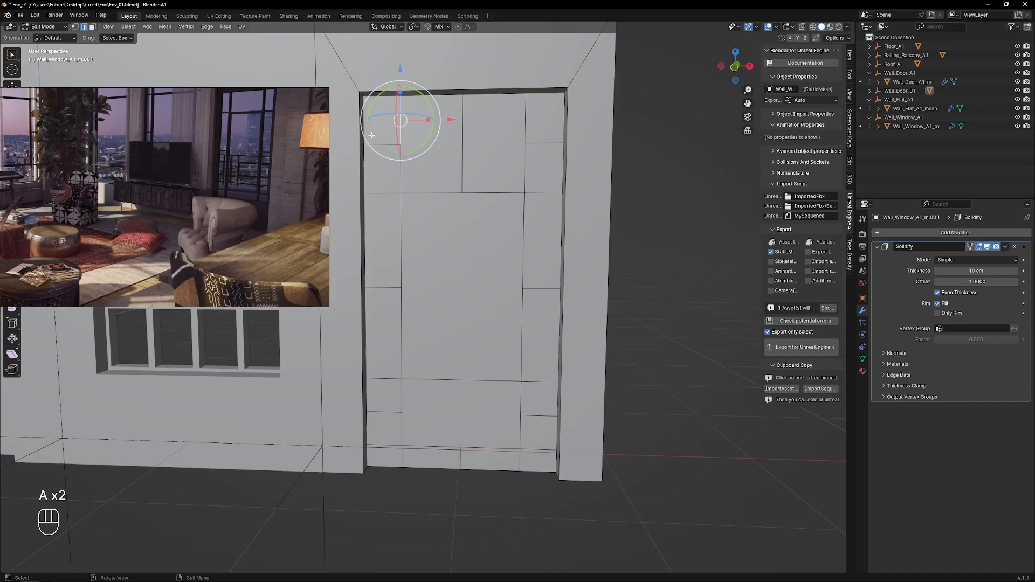
key("Tab")
left_click(382, 123)
left_click(383, 166, "shift")
left_click(443, 146, "shift")
left_click(493, 141, "shift")
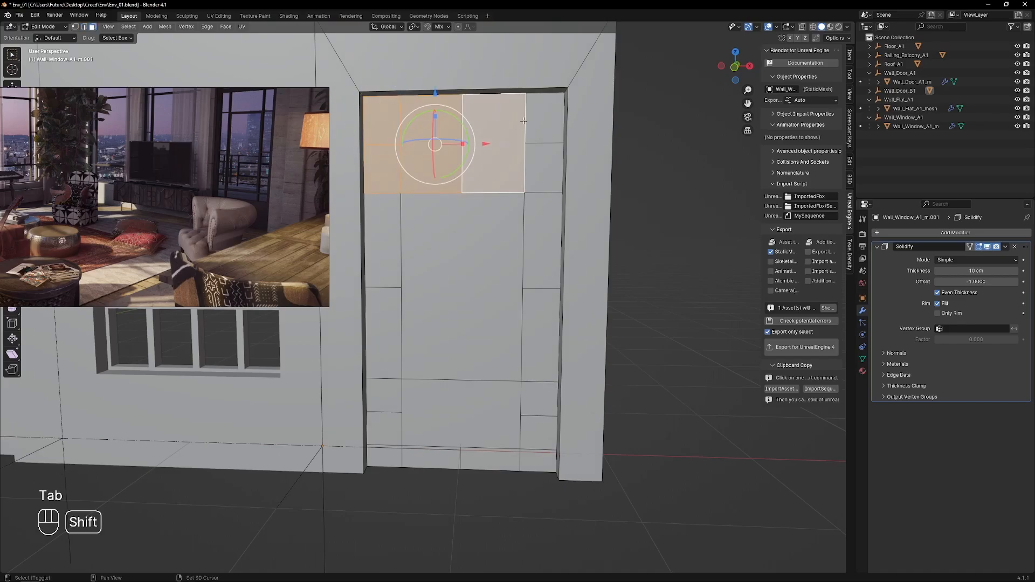
left_click(544, 118, "shift")
left_click(543, 167, "shift")
left_click(535, 215, "shift")
left_click(541, 334, "shift")
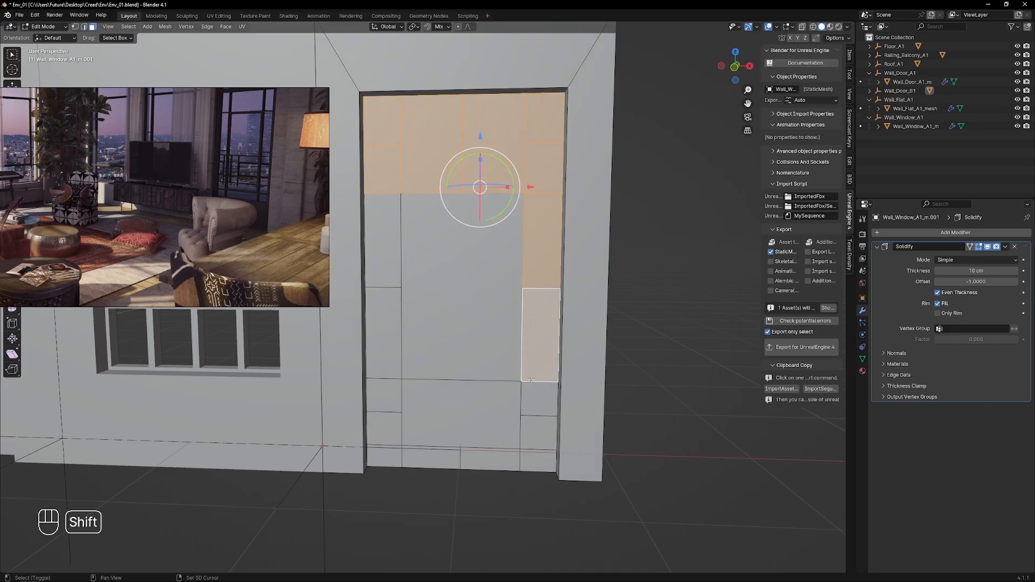
left_click(539, 399, "shift")
left_click(539, 433, "shift")
left_click(489, 459, "shift")
left_click(536, 458, "shift")
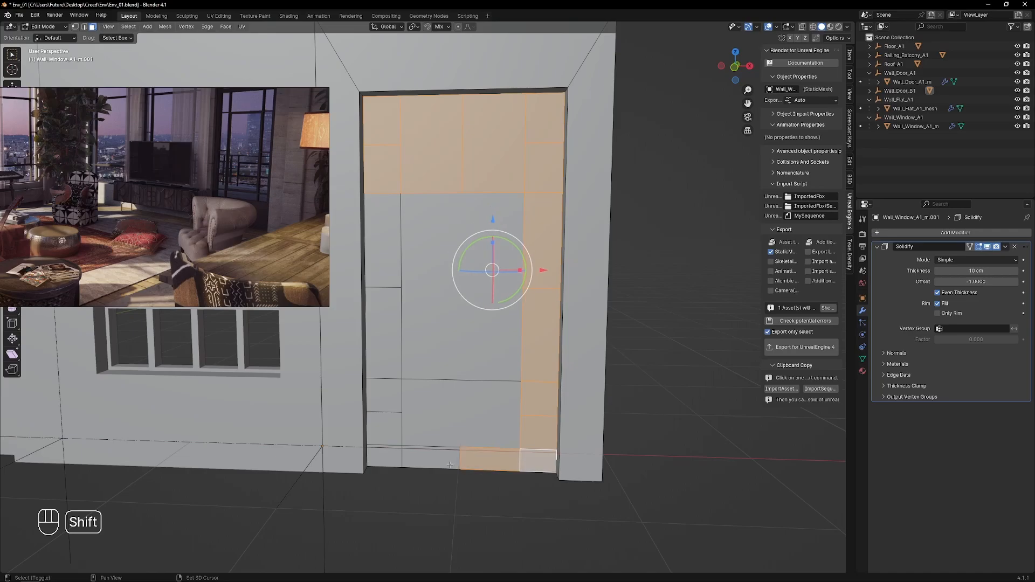
left_click(431, 458, "shift")
left_click(384, 459, "shift")
left_click(384, 430, "shift")
left_click(385, 340, "shift")
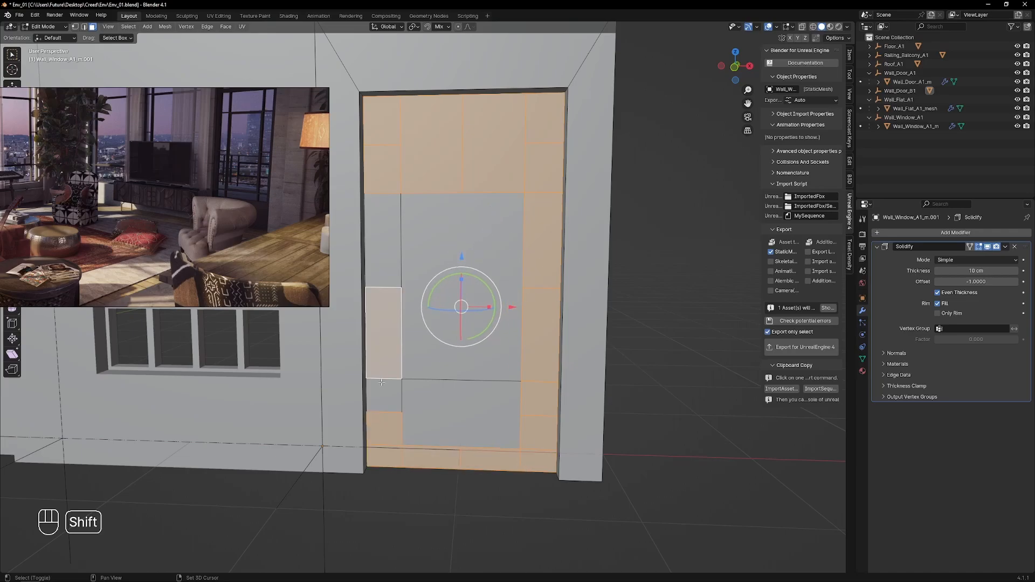
left_click(383, 395, "shift")
left_click(461, 415, "shift")
left_click(458, 242, "shift")
left_click(383, 240, "shift")
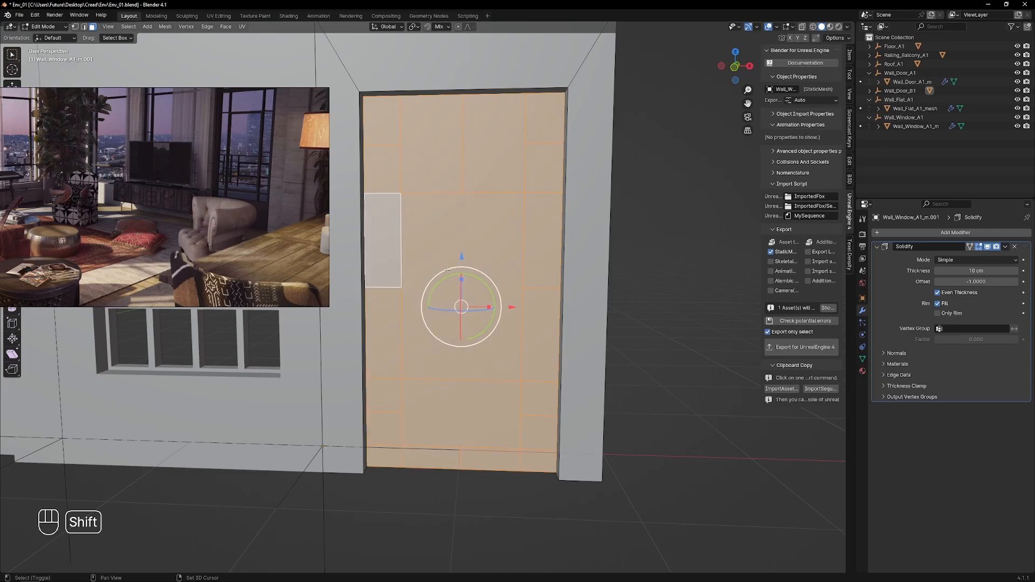
middle_click_drag(448, 269, 474, 281)
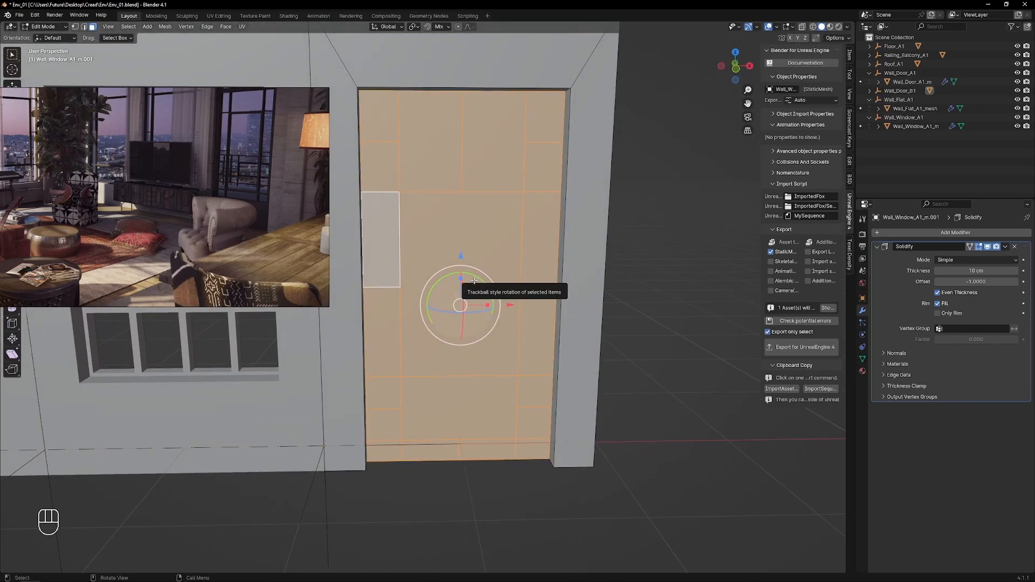
key("p")
left_click(475, 280)
key("Tab")
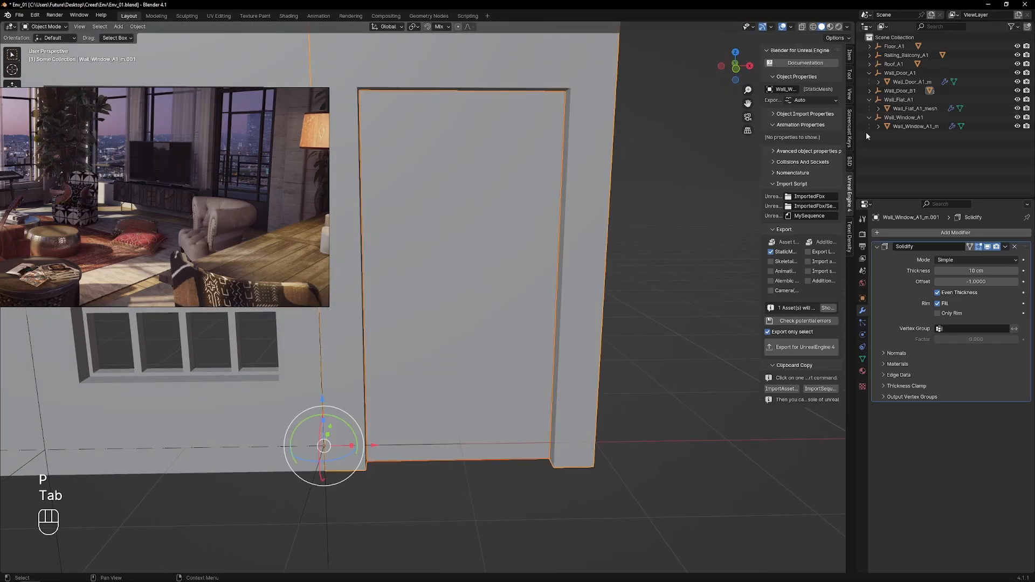
- Inset every face of the separated door panel individually by about 2.9 cm and delete the inner faces to leave a lattice frame
left_click(869, 90)
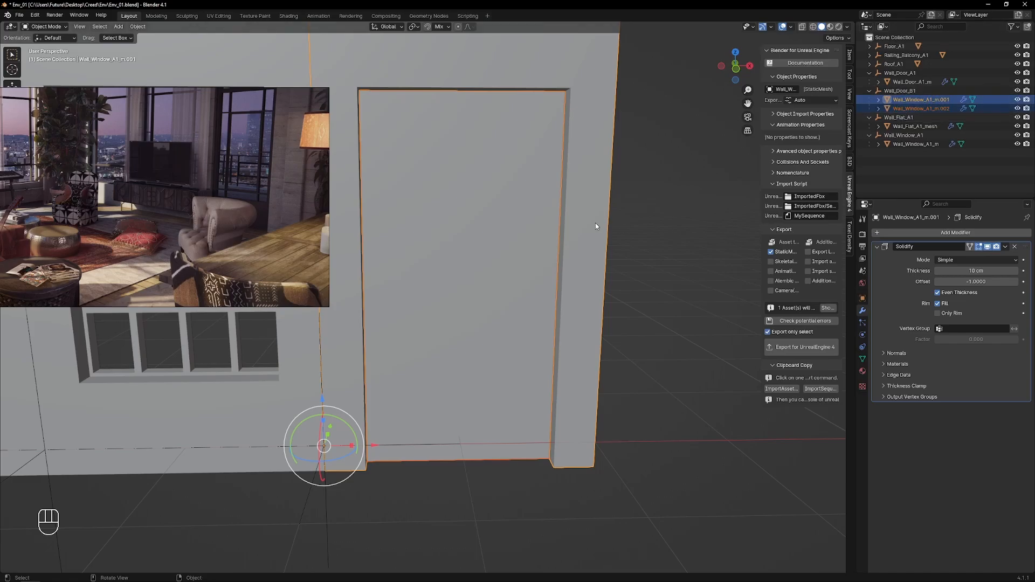
left_click(522, 214)
key("Tab")
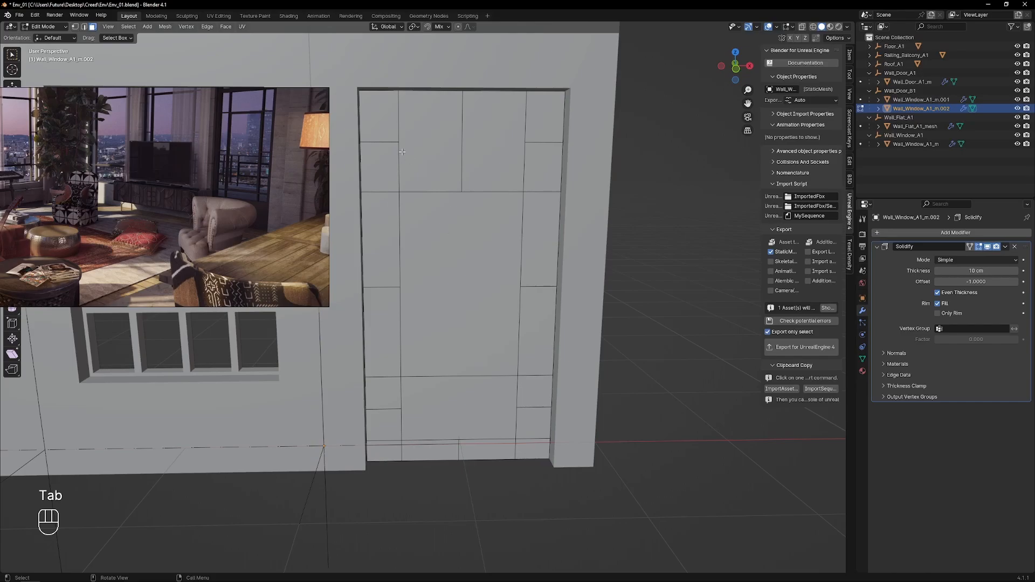
key("a")
key("i")
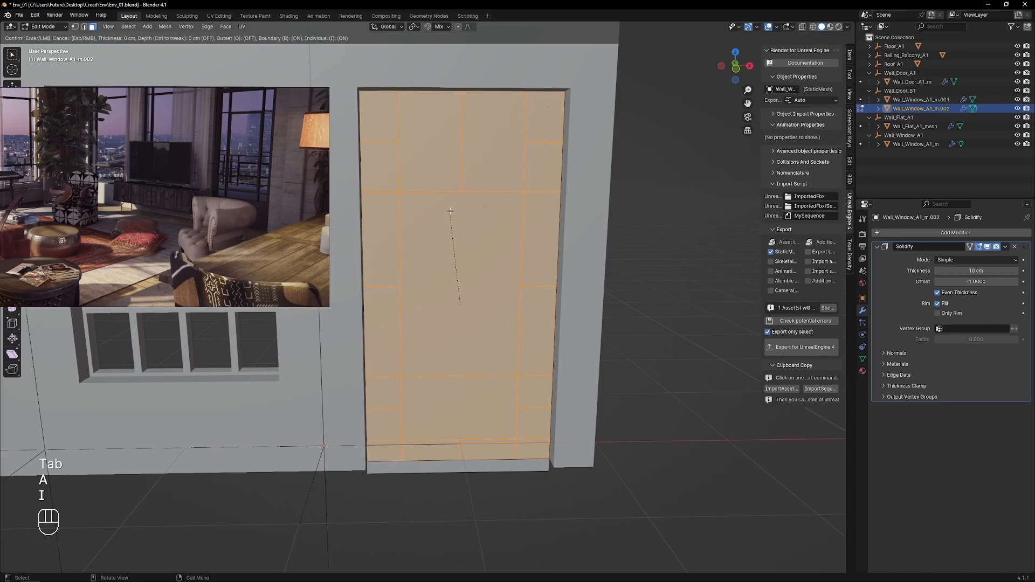
left_click(453, 217)
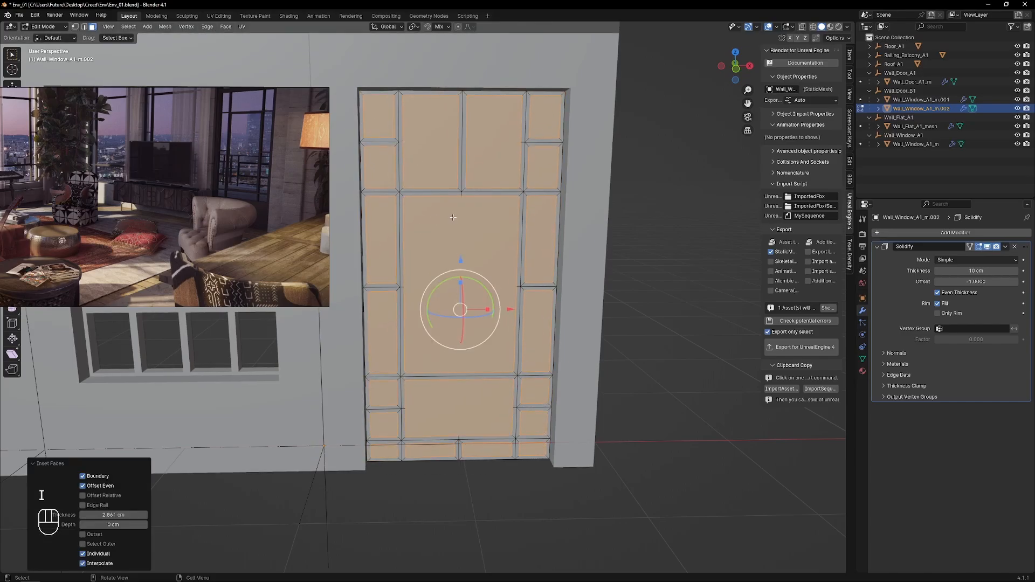
key("x")
left_click(403, 266)
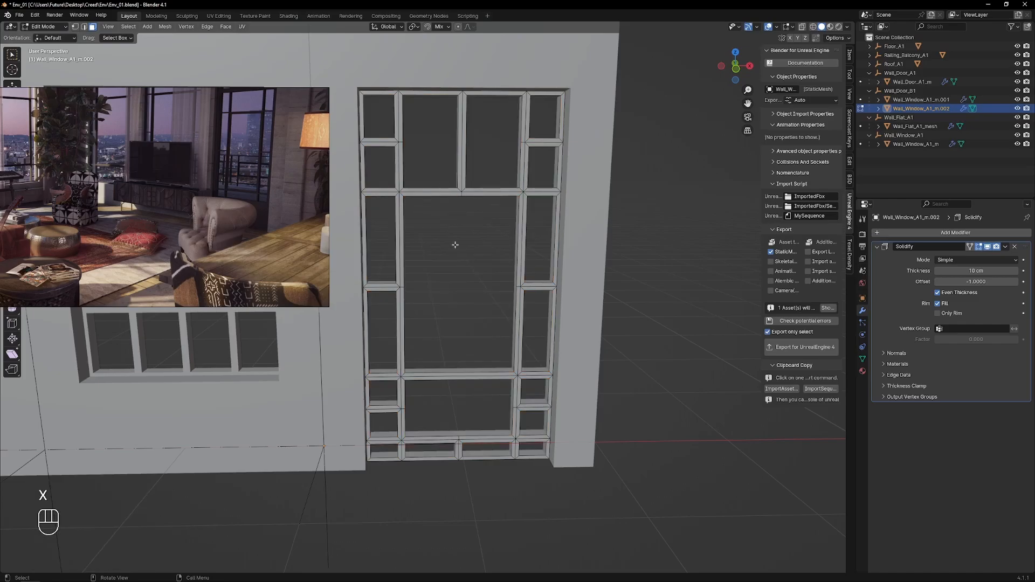
- Set the door frame's Solidify thickness to 5 cm
middle_click_drag(403, 265, 510, 226)
key("Tab")
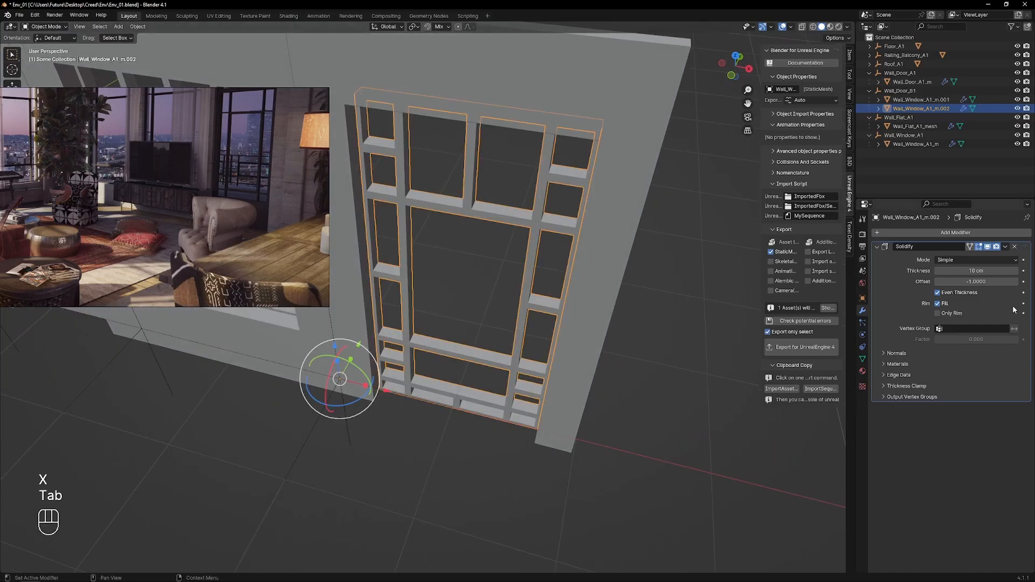
left_click(976, 273)
type("5")
key("Return")
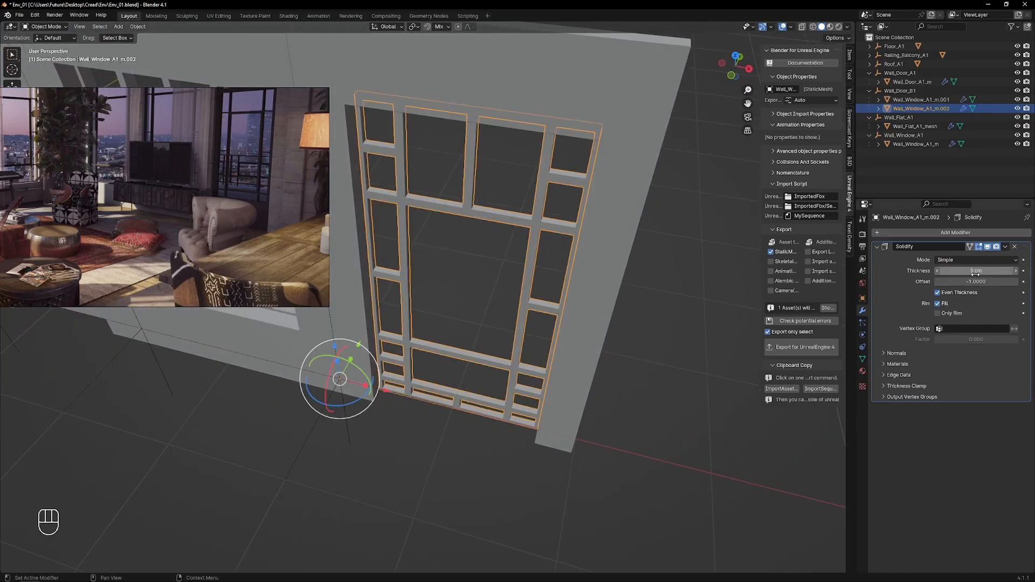
middle_click_drag(360, 296, 377, 273)
- Export the Wall_Door_B1 parent for Unreal Engine, switch to Unreal Editor and reimport the SM_Wall_Door_B1 mesh
left_click(916, 100)
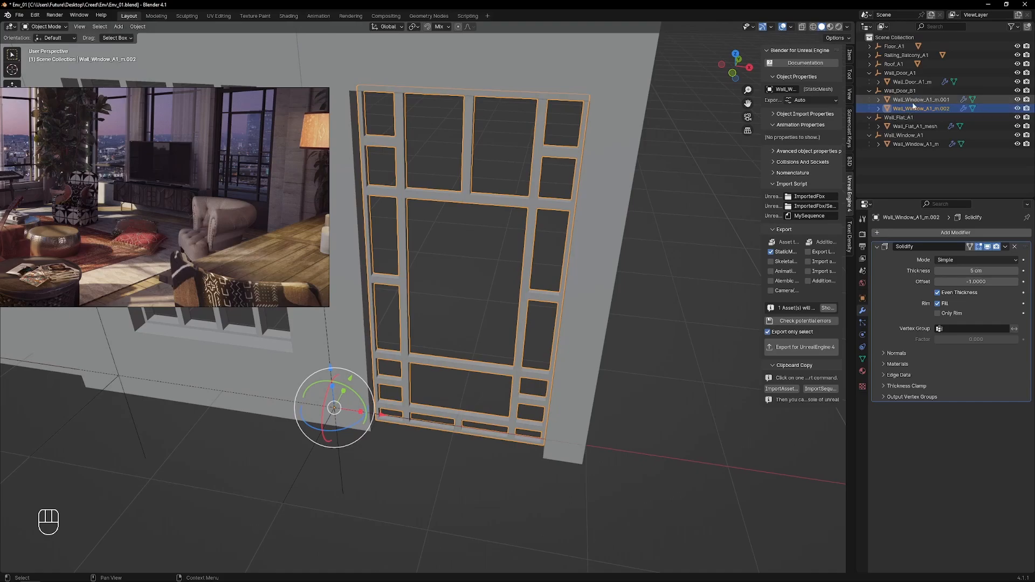
middle_click_drag(445, 183, 485, 239)
middle_click_drag(493, 303, 463, 270)
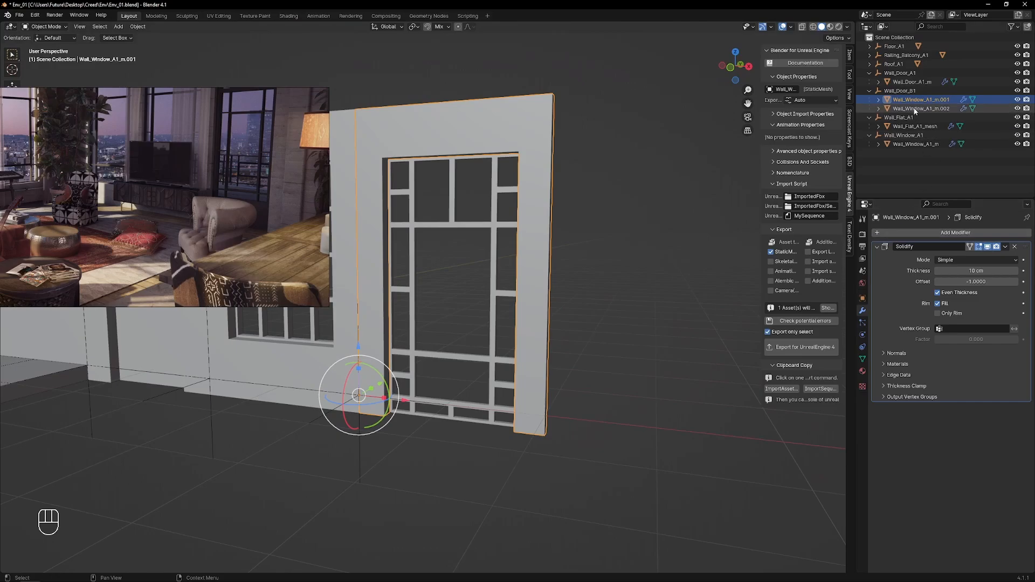
left_click(899, 91)
left_click(819, 395)
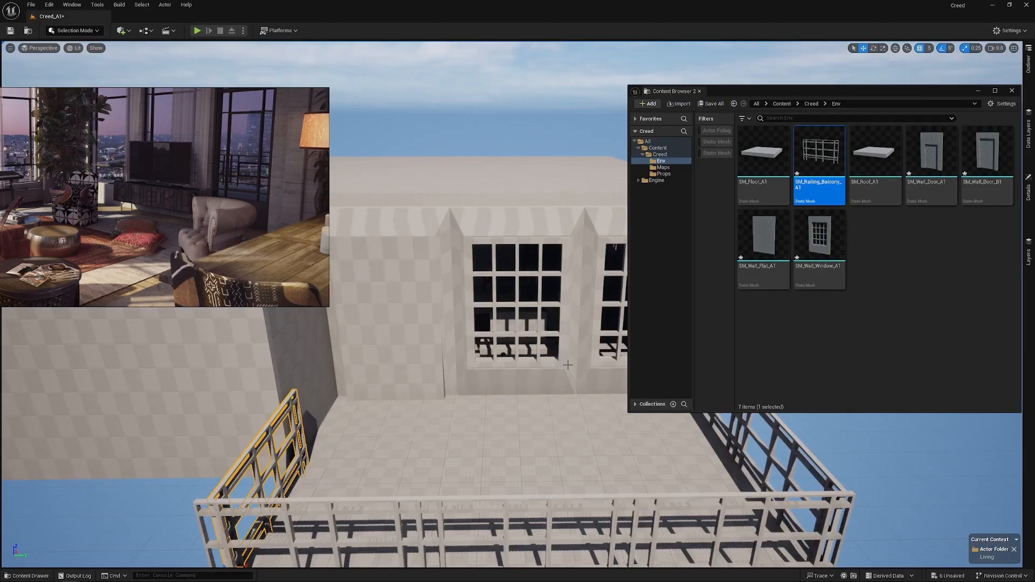
right_click(987, 159)
left_click(951, 226)
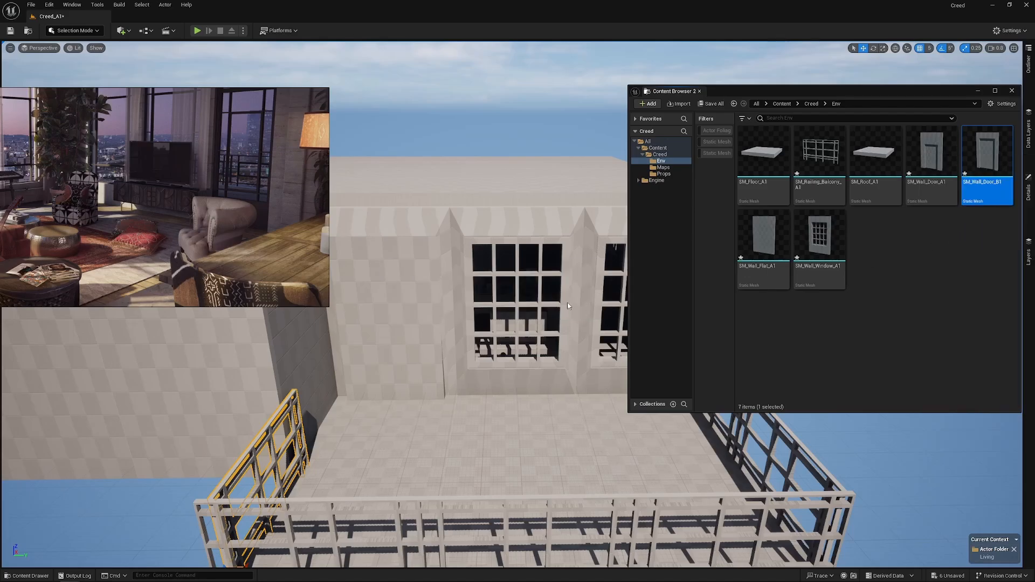
- Fly around the balcony and living room to examine the reimported door frame in the level
key("w")
right_click_drag(417, 340, 269, 332)
key("s")
key("s")
key("d")
key("a")
key("d")
key("w")
key("s")
key("a")
key("w")
right_click_drag(448, 335, 399, 336)
key("s")
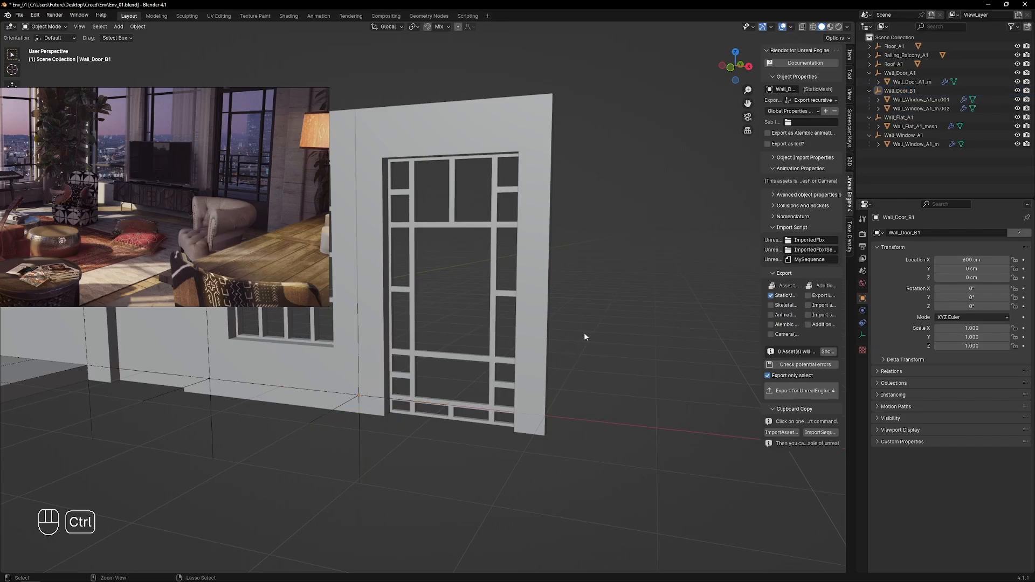
- Switch to Blender, save Env_01.blend and open the recent file Props_01.blend
key("ctrl+s")
key("ctrl+s")
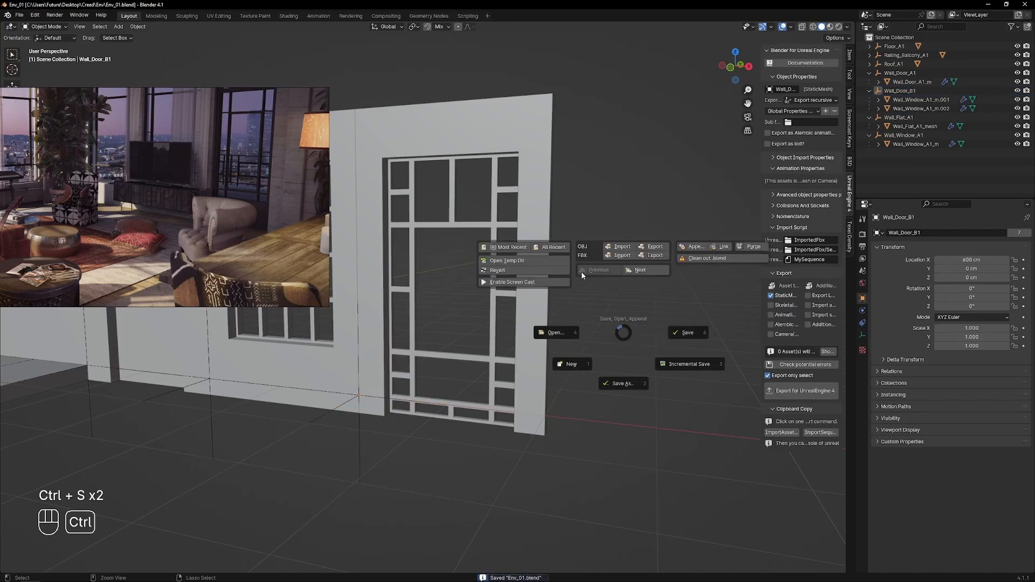
left_click(558, 248)
left_click(541, 254)
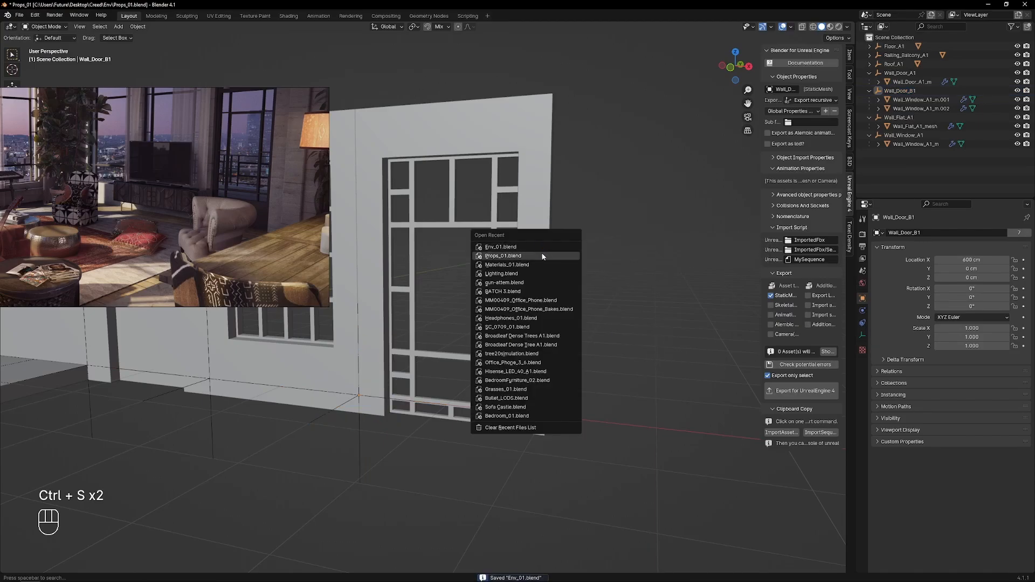
- Scale Living_Plant_B1 by a factor of 2 and apply its rotation and scale
scroll(512, 361, "down", 4)
middle_click_drag(512, 361, 558, 343)
middle_click_drag(558, 343, 506, 354, "shift")
scroll(484, 362, "up", 4)
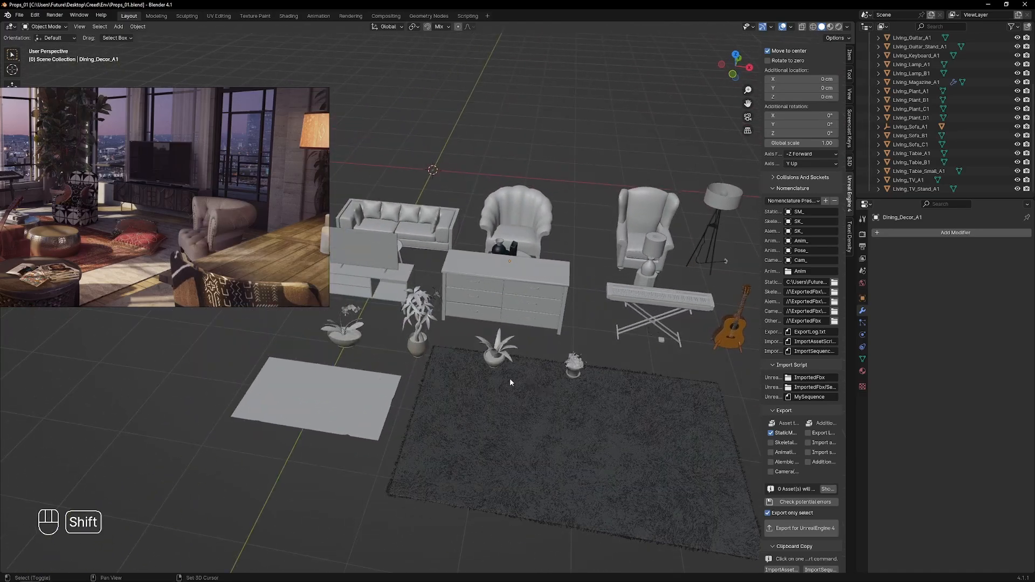
left_click(423, 341)
key("s")
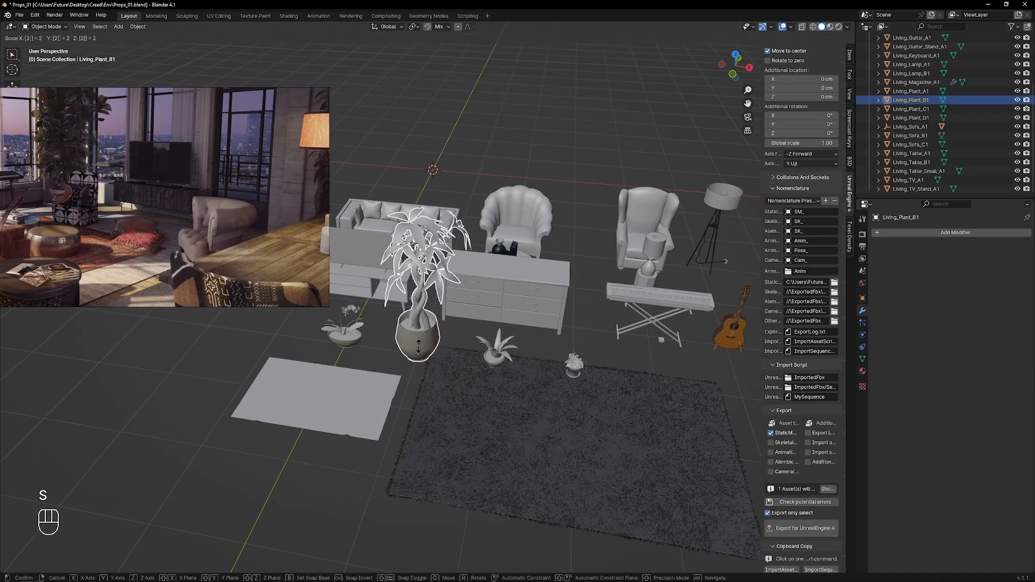
left_click(467, 249, "ctrl")
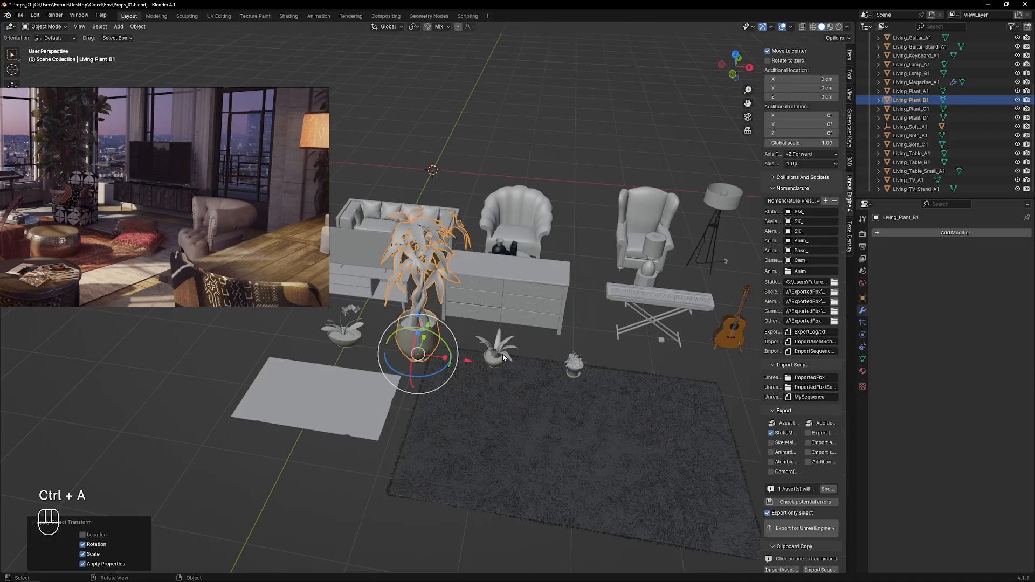
- Scale Living_Plant_D1 by a factor of 2 and add Living_Plant_B1 to the selection
left_click(496, 350)
left_click(499, 357)
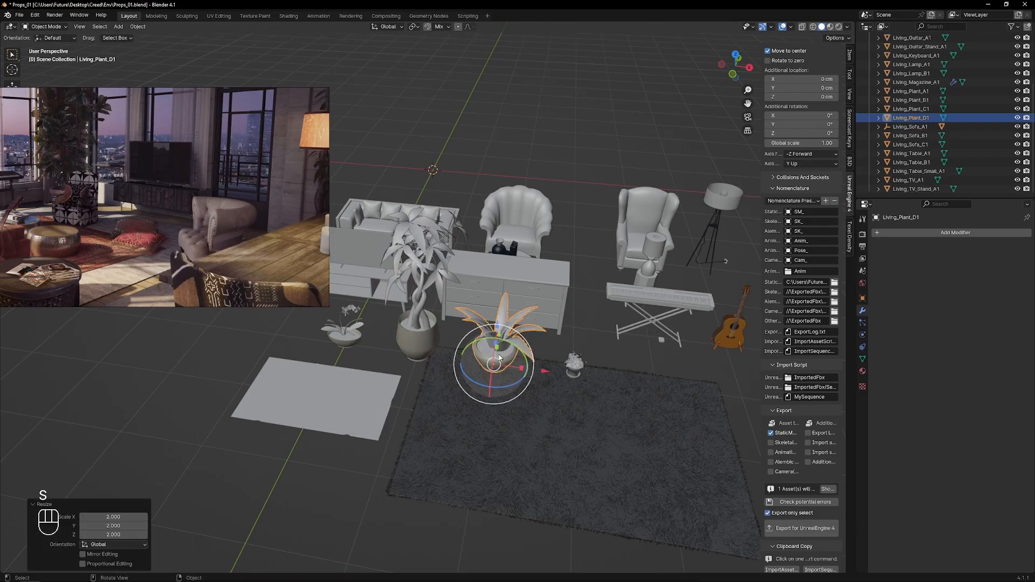
left_click(418, 342, "ctrl")
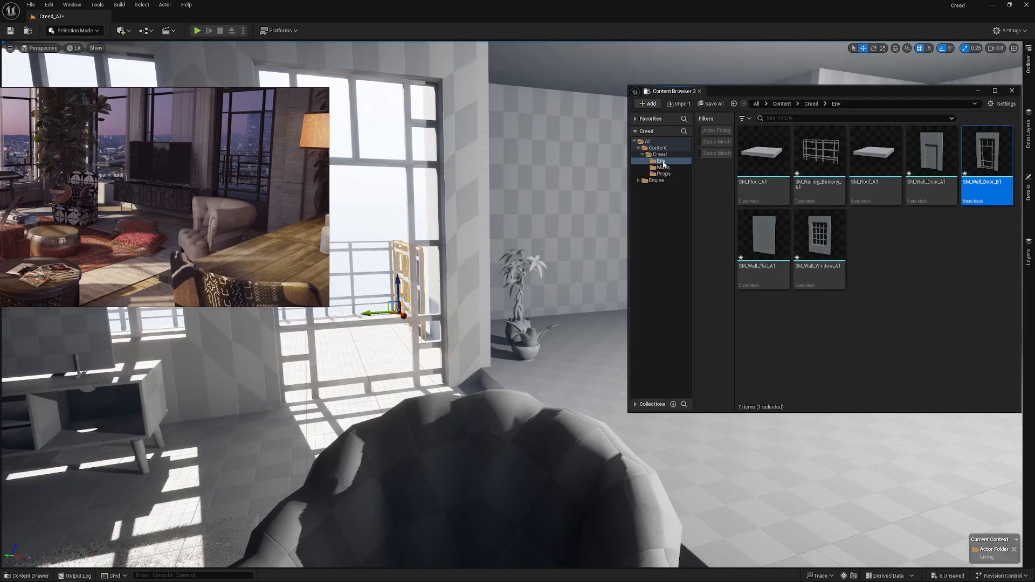
- Switch to Unreal Editor and reimport SM_Living_Plant_B1 and SM_Living_Plant_C1 from the Props folder
left_click(663, 173)
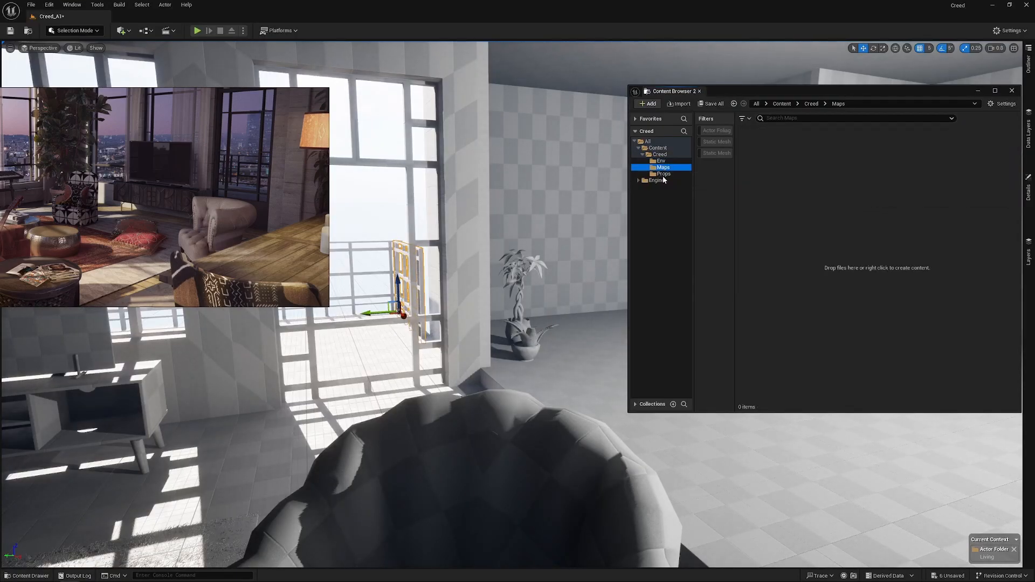
scroll(867, 348, "down", 2)
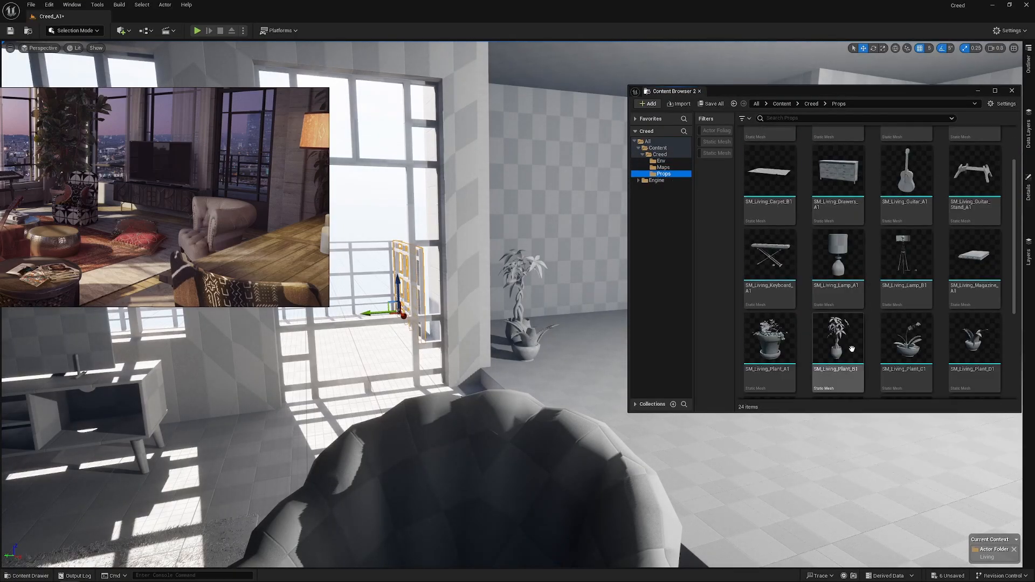
left_click(886, 343, "ctrl")
right_click(885, 342)
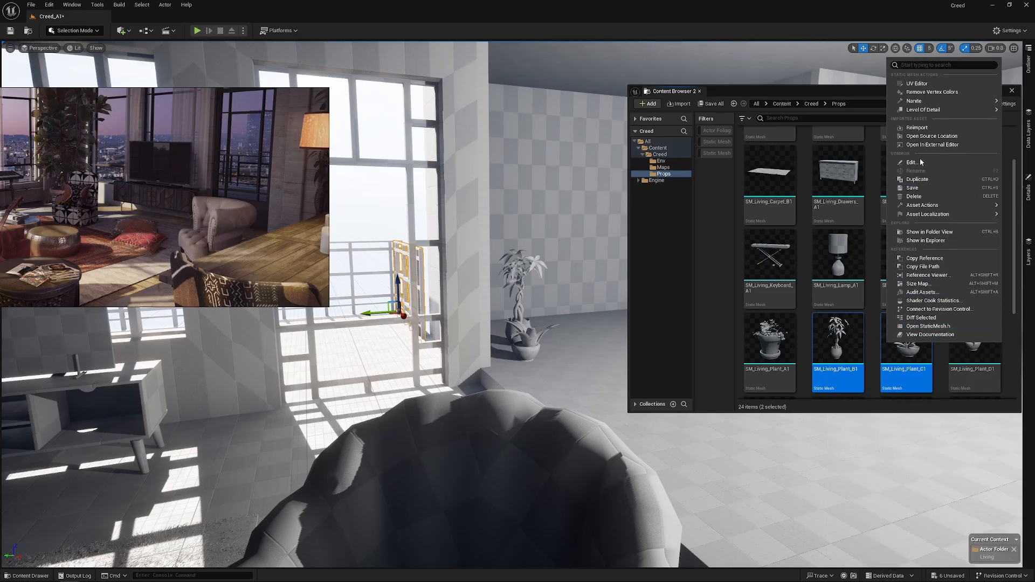
left_click(918, 128)
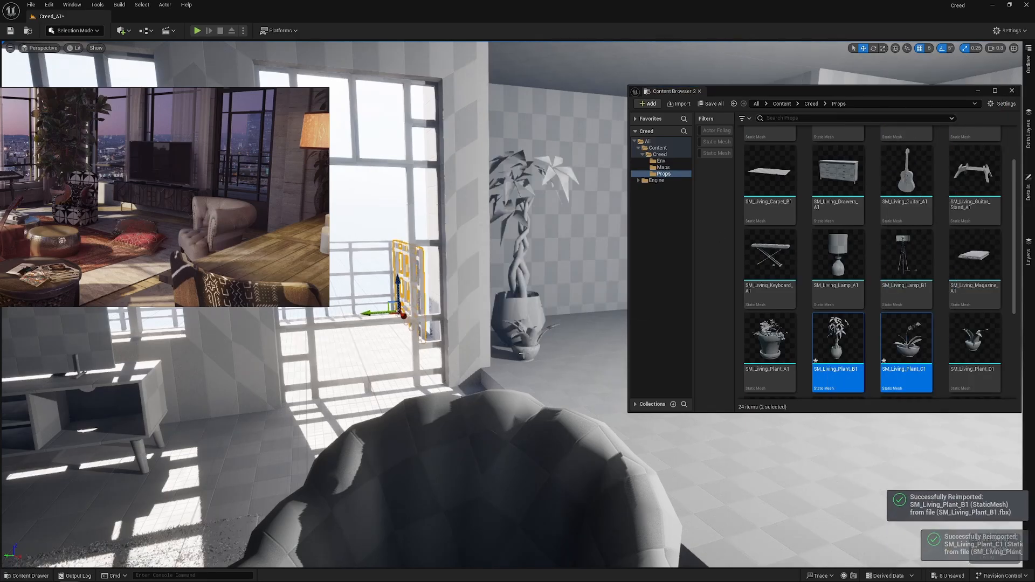
right_click_drag(507, 334, 376, 274)
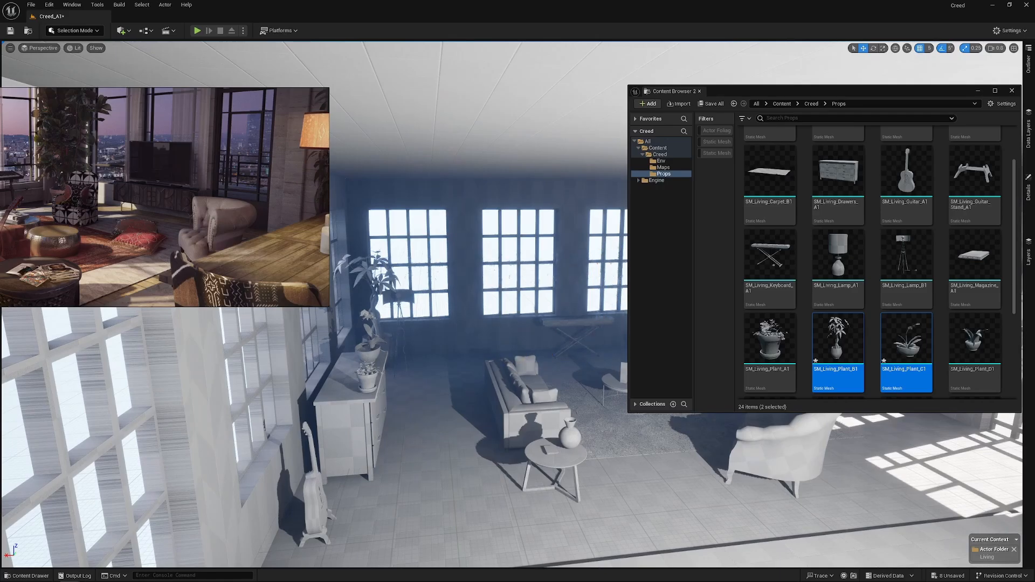
right_click_drag(502, 357, 559, 358)
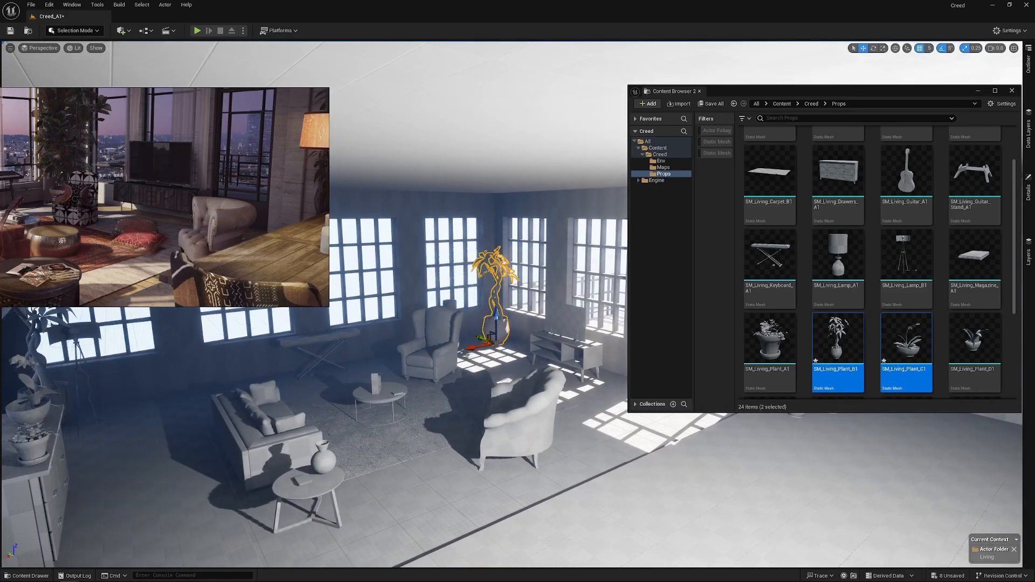
- Inspect the living room from several viewpoints to check the plants and the empty kitchen area
mouse_move(468, 318)
right_mouse_down()
mouse_move(526, 320)
mouse_move(468, 318)
right_mouse_up()
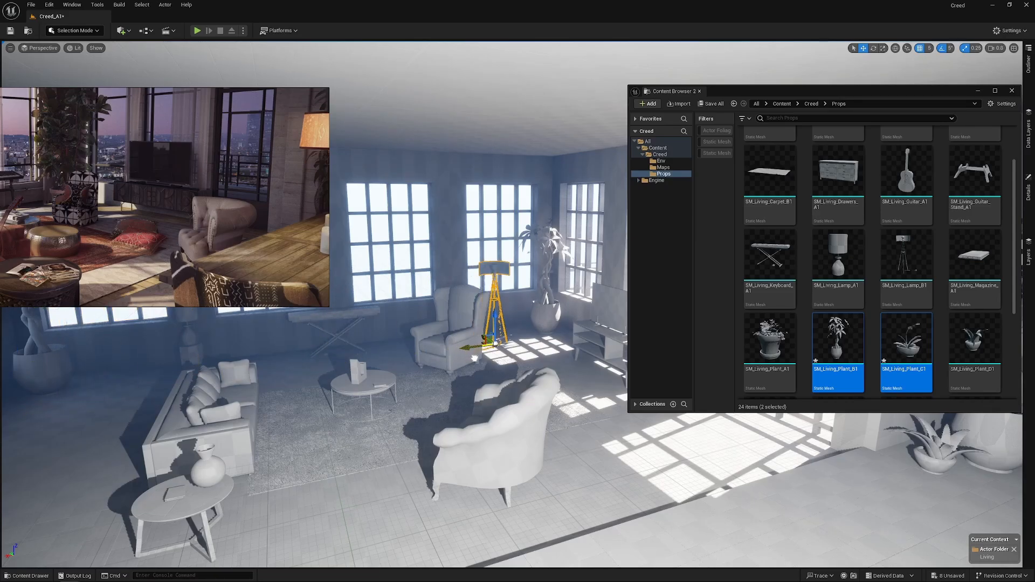
key("s")
right_click_drag(492, 345, 504, 312)
key("w")
key("w")
key("s")
key("w")
key("s")
- Examine the kitchen and dining furniture in the reference images and the prop list on the reference board
scroll(160, 226, "down", 5)
middle_click_drag(161, 227, 203, 180)
scroll(199, 216, "down", 2)
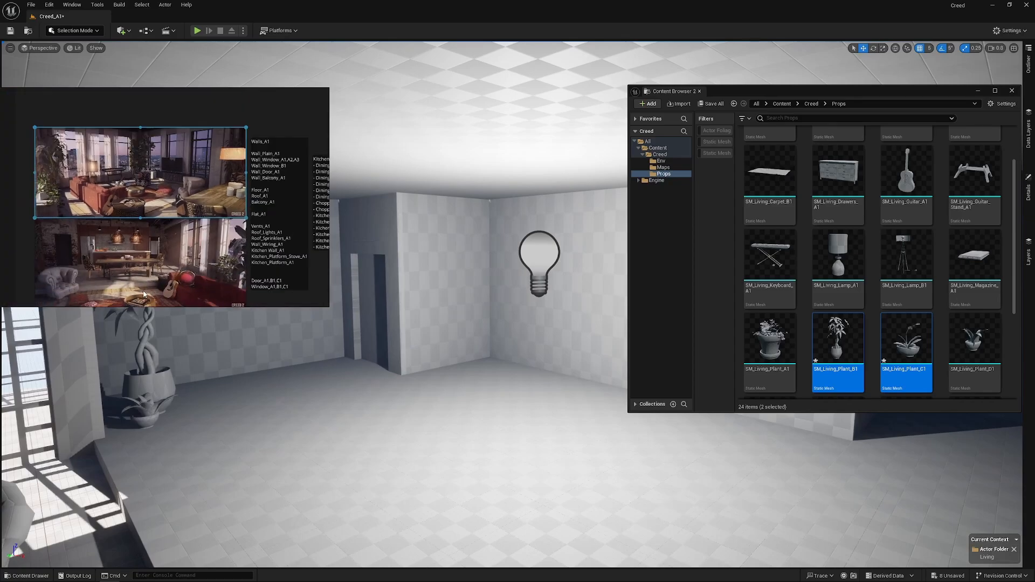
scroll(166, 253, "up", 3)
middle_click_drag(142, 282, 200, 256)
scroll(186, 236, "up", 2)
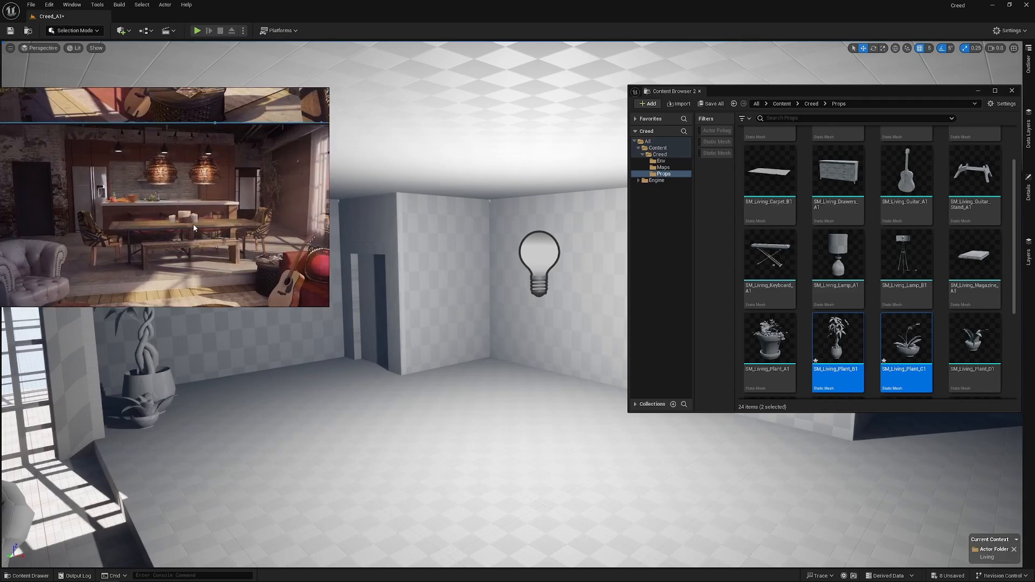
scroll(225, 176, "down", 3)
middle_click_drag(194, 175, 220, 280)
scroll(217, 188, "down", 3)
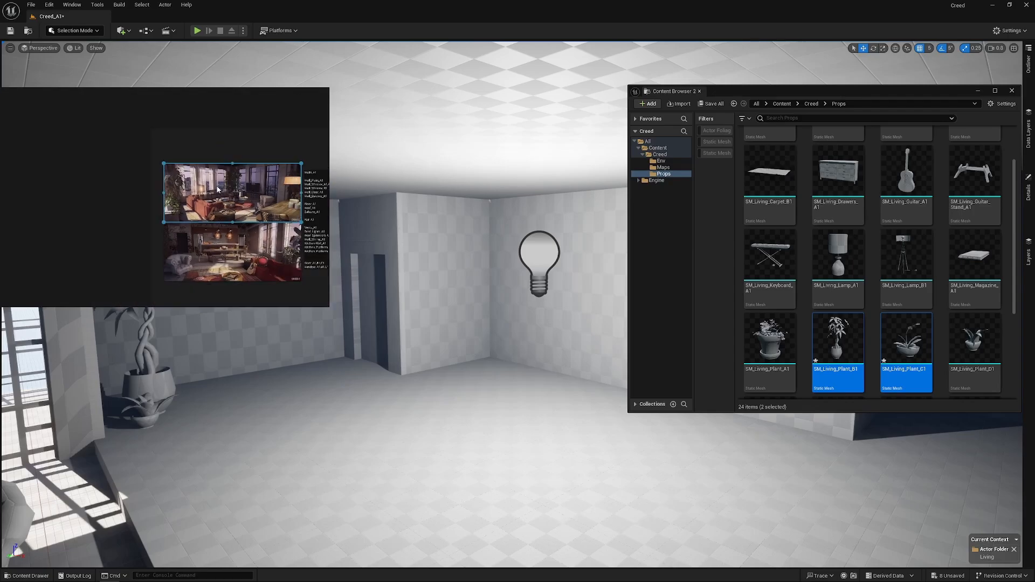
middle_click_drag(218, 187, 167, 178)
scroll(196, 208, "up", 3)
middle_click_drag(205, 214, 195, 181)
scroll(210, 226, "up", 3)
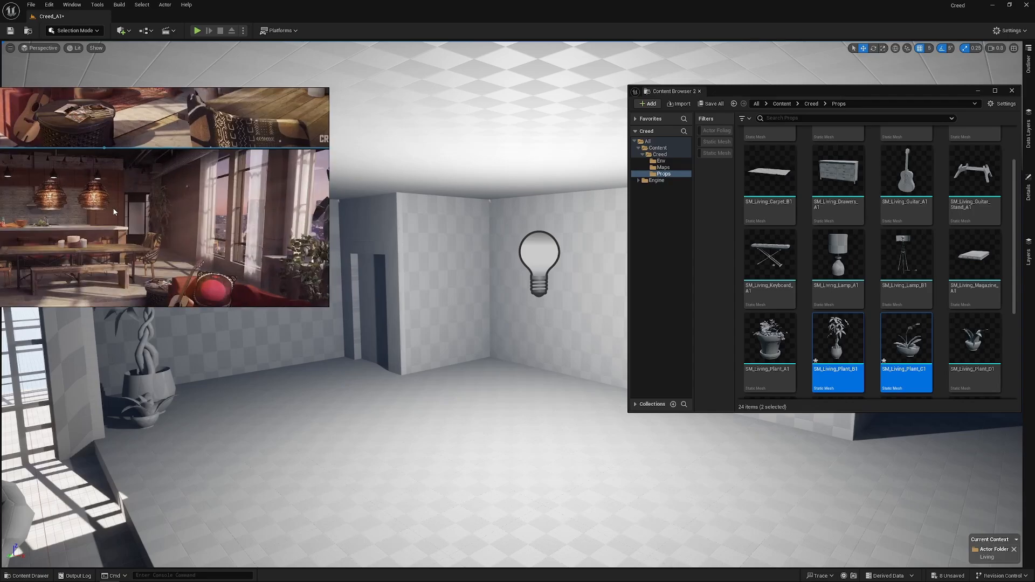
scroll(161, 197, "down", 2)
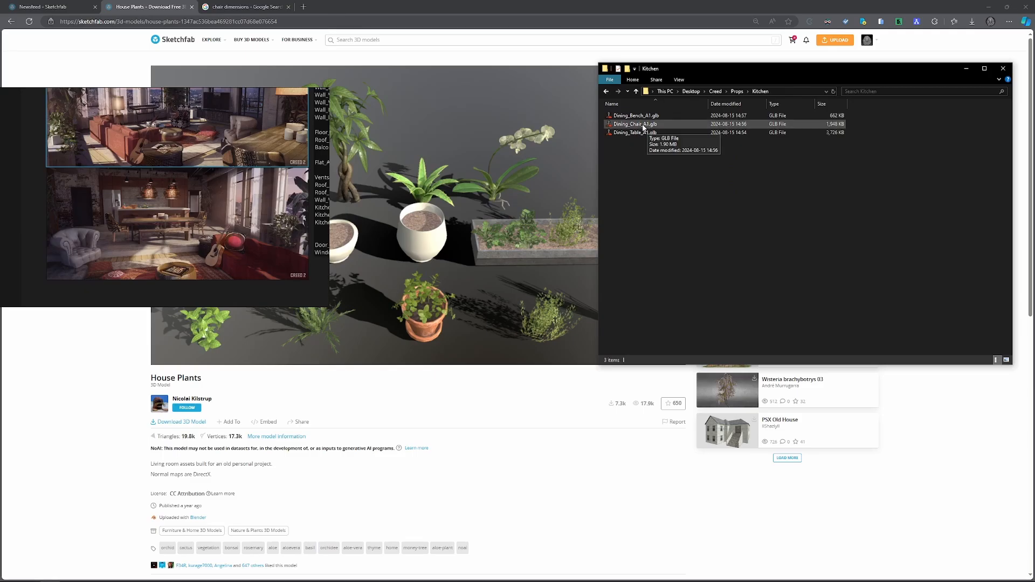
middle_click_drag(315, 137, 168, 173)
scroll(167, 172, "up", 2)
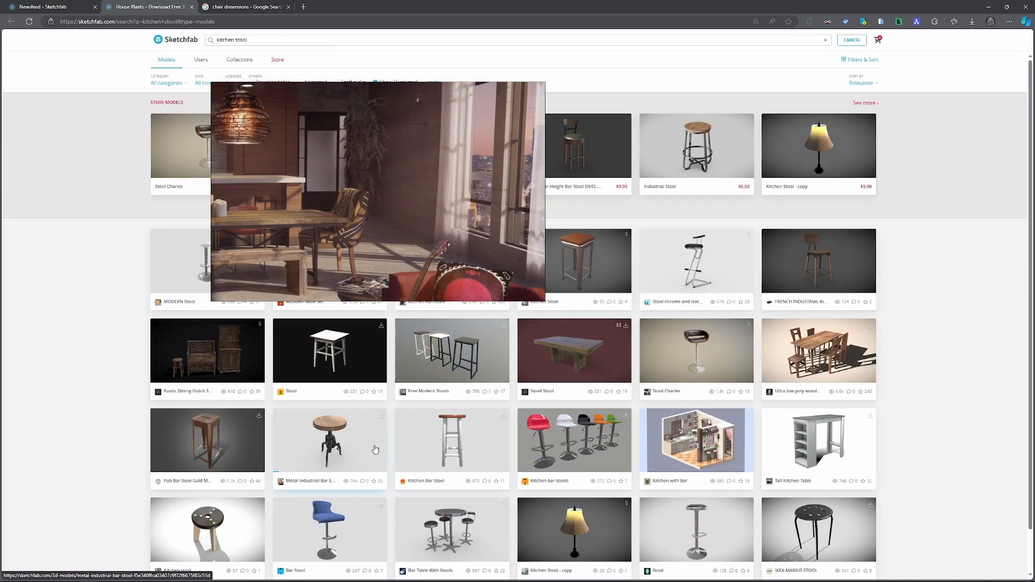
- Open the Stool model from the "kitchen stool" results in a new tab
right_click_drag(395, 153, 160, 139)
scroll(697, 368, "down", 3)
middle_click(697, 367)
scroll(274, 147, "down", 3)
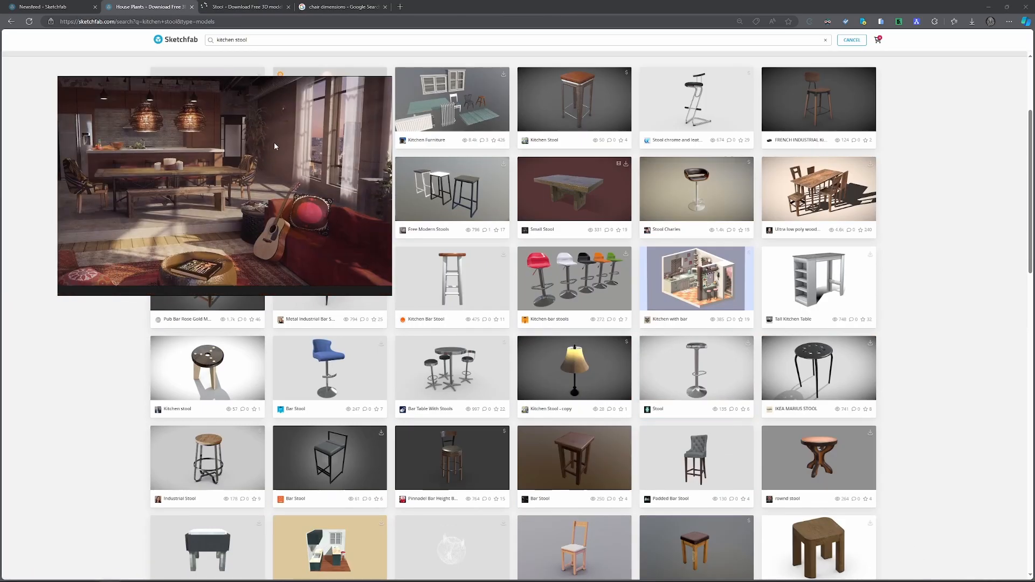
- Search the models for "chair" and open the Rounded Chair in a new tab
triple_click(232, 40)
type("chair")
key("Return")
scroll(586, 353, "down", 20)
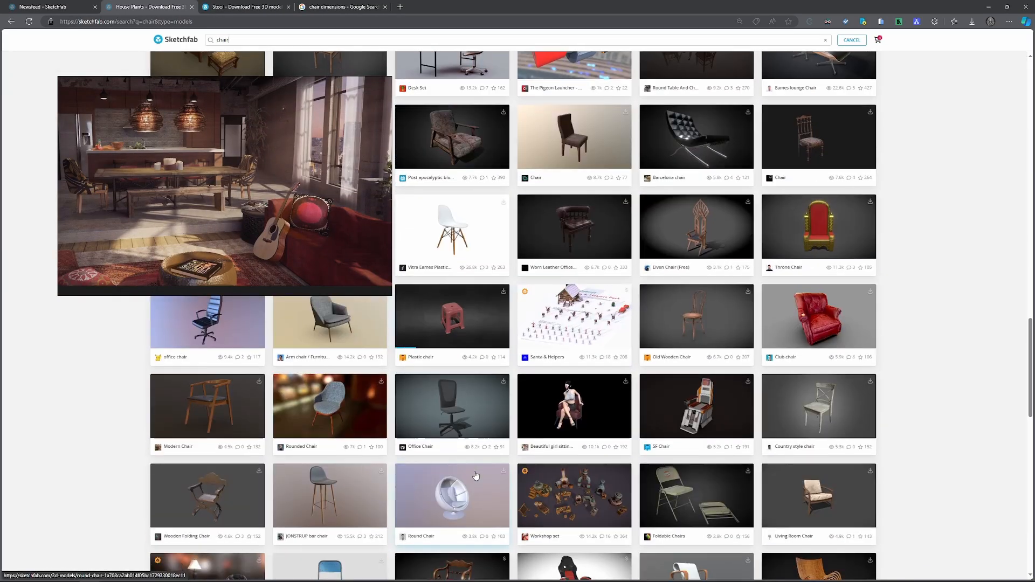
scroll(476, 476, "up", 2)
middle_click(331, 485)
middle_click_drag(226, 275, 226, 81)
- Search the models for "kitchen" and open the L-Shaped Contemporary kitchen and a Kitchen model in new tabs
triple_click(485, 40)
type("kitchen")
key("Return")
right_click_drag(216, 189, 760, 201)
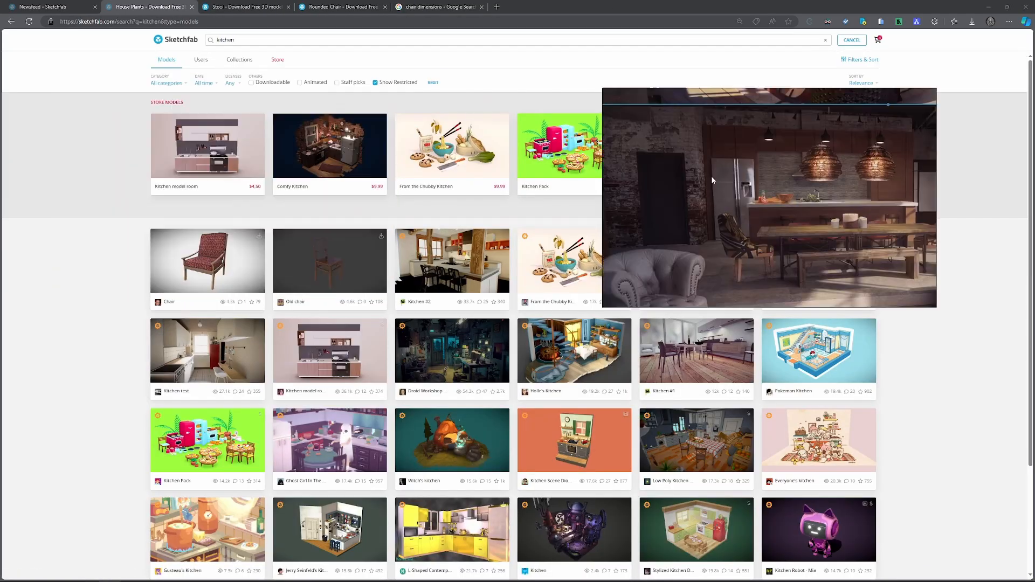
scroll(137, 316, "down", 1)
scroll(137, 317, "down", 2)
middle_click(452, 412)
scroll(128, 319, "down", 8)
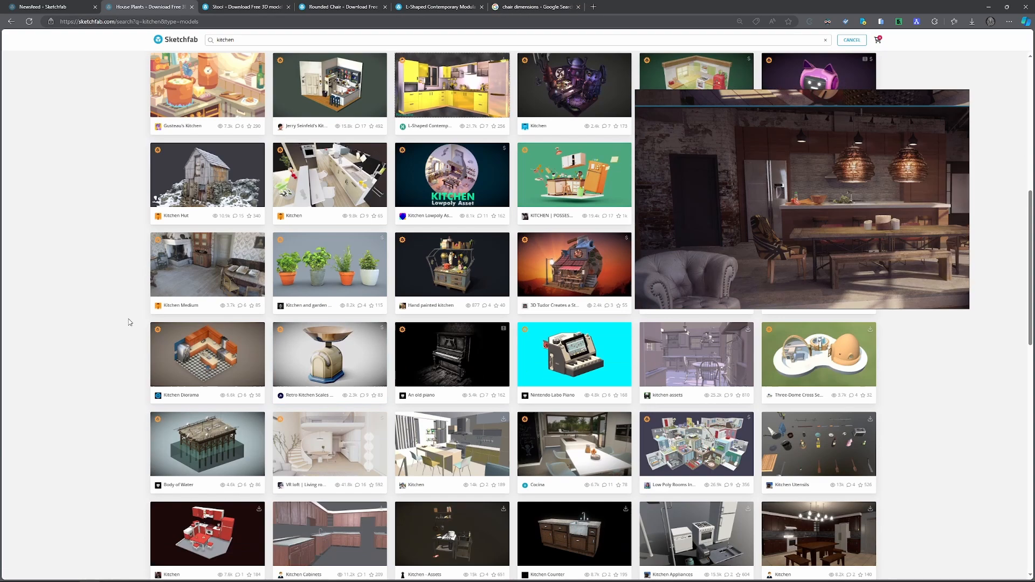
scroll(476, 444, "down", 2)
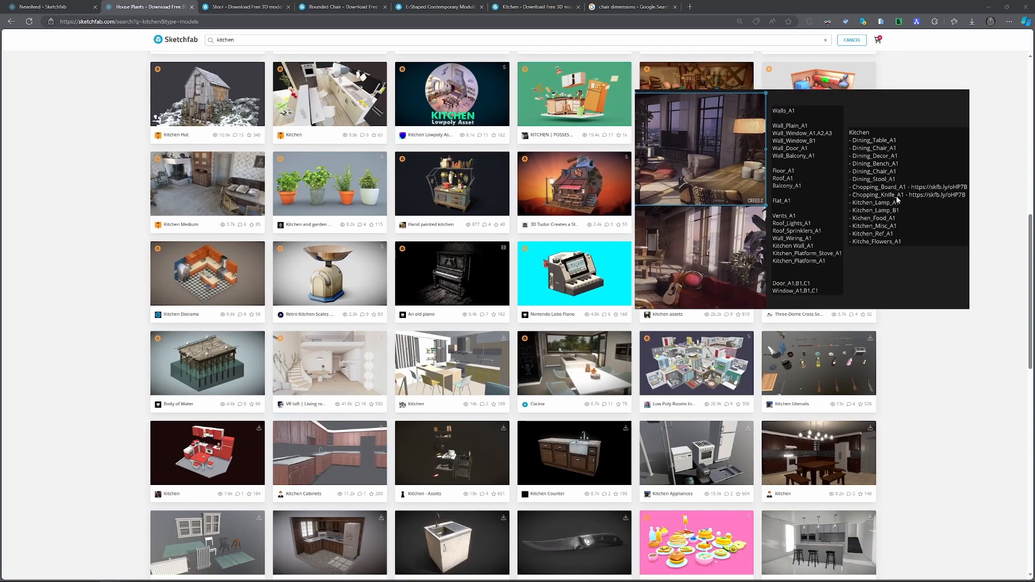
- Search the models for "lamp roof" and "lamp ceiling", and open Ceiling lamp flower style and Ceiling Lamp in new tabs
key("Return")
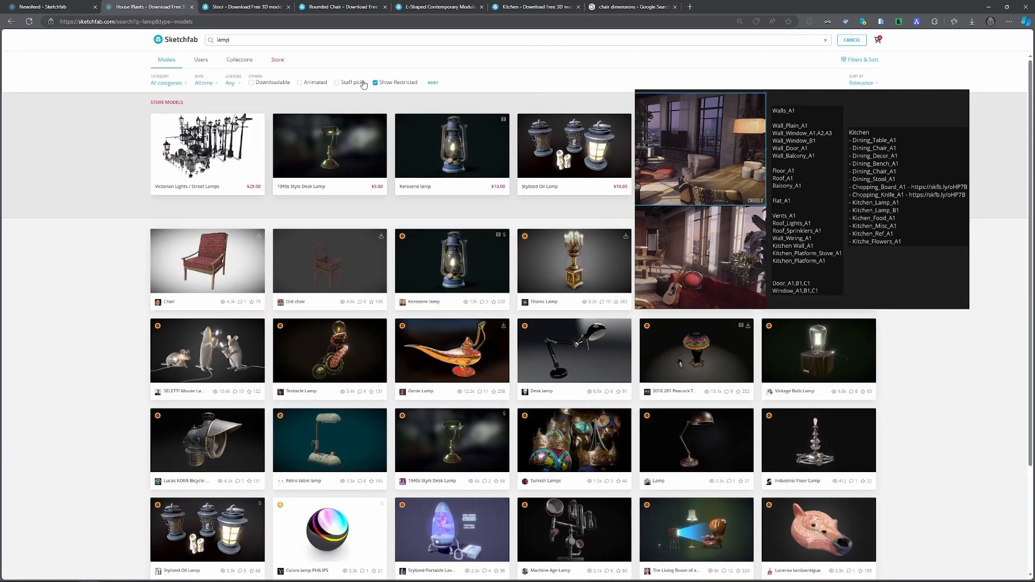
type("roof")
key("Return")
right_click_drag(804, 216, 876, 188)
scroll(90, 319, "down", 12)
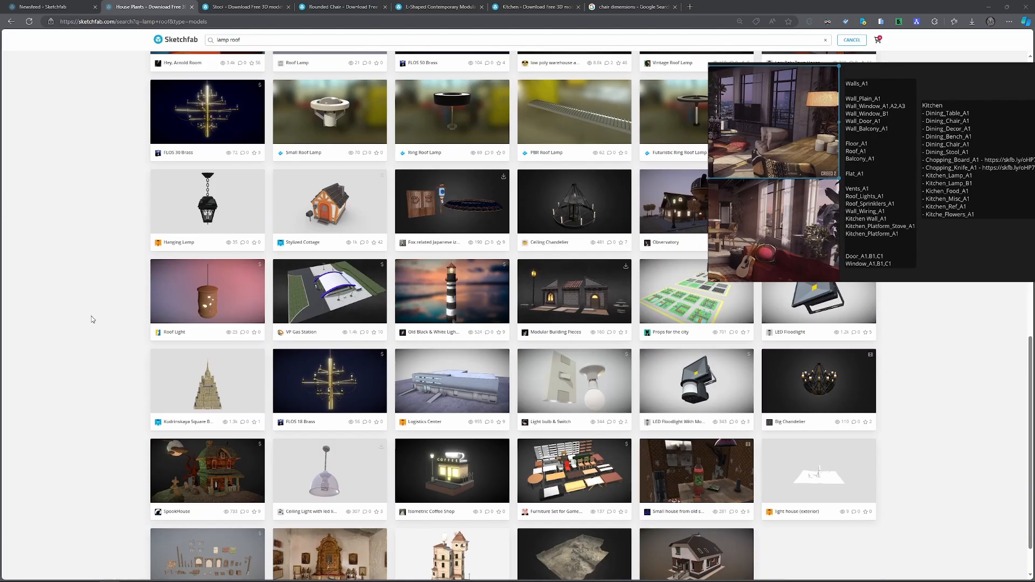
scroll(90, 318, "up", 9)
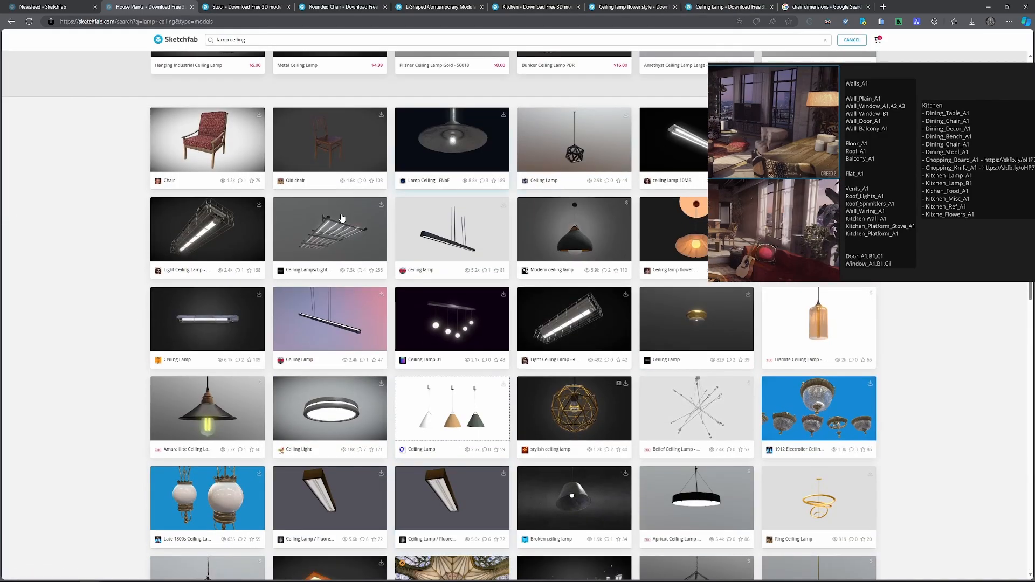
scroll(245, 40, "up", 3)
- Review the opened chair, kitchen and ceiling lamp models, and browse further through the "lamp ceiling" results
left_click_drag(245, 40, 225, 41)
left_click(339, 7)
left_click(555, 7)
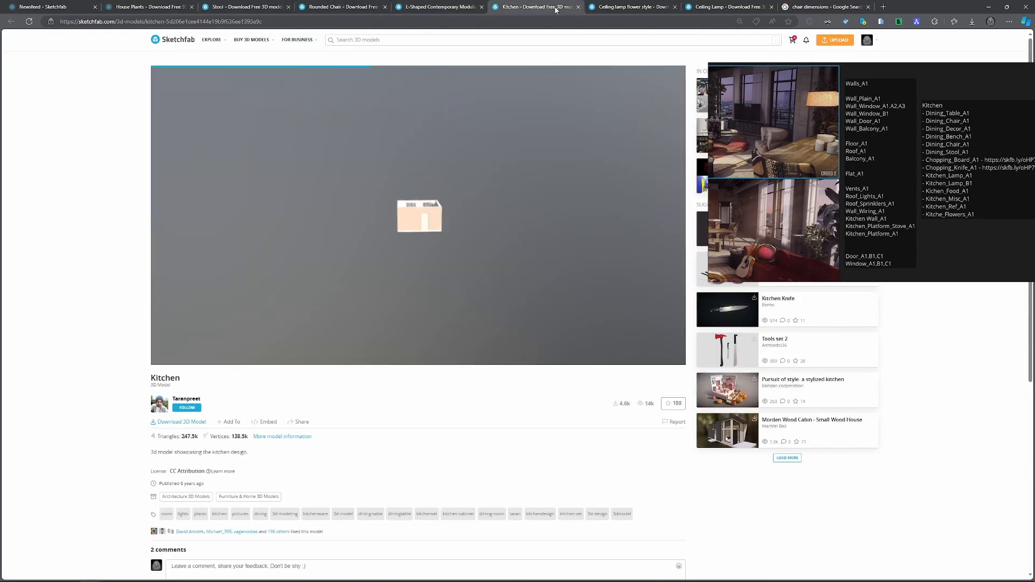
left_click_drag(444, 233, 475, 226)
left_click(633, 7)
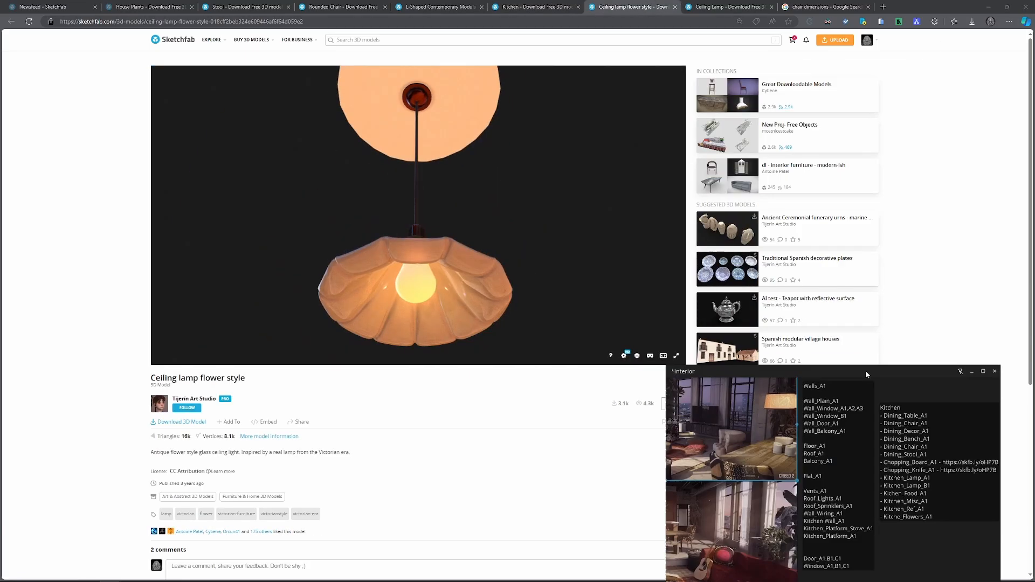
left_click(728, 7)
left_click(156, 12)
scroll(115, 222, "down", 15)
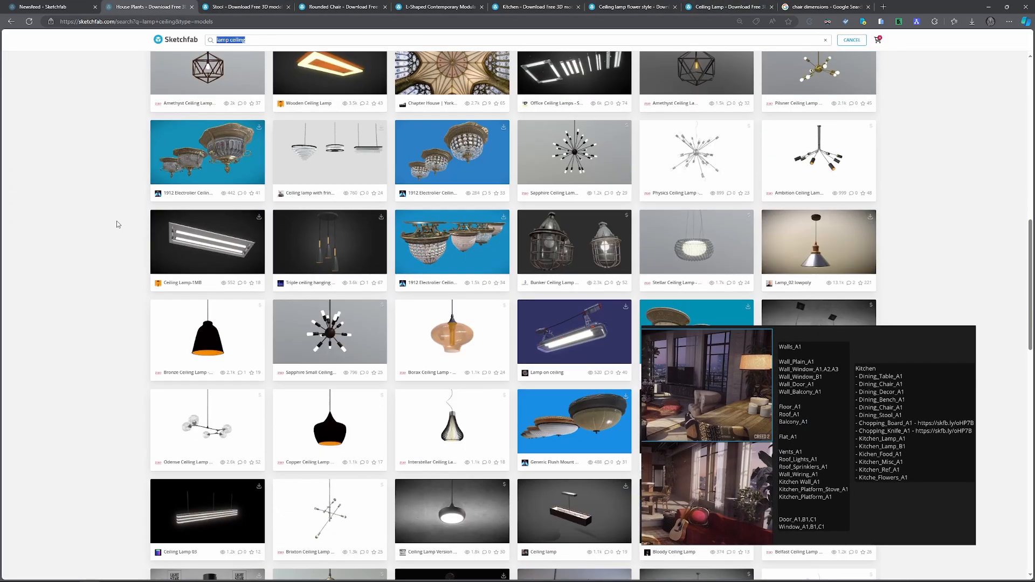
scroll(713, 200, "down", 3)
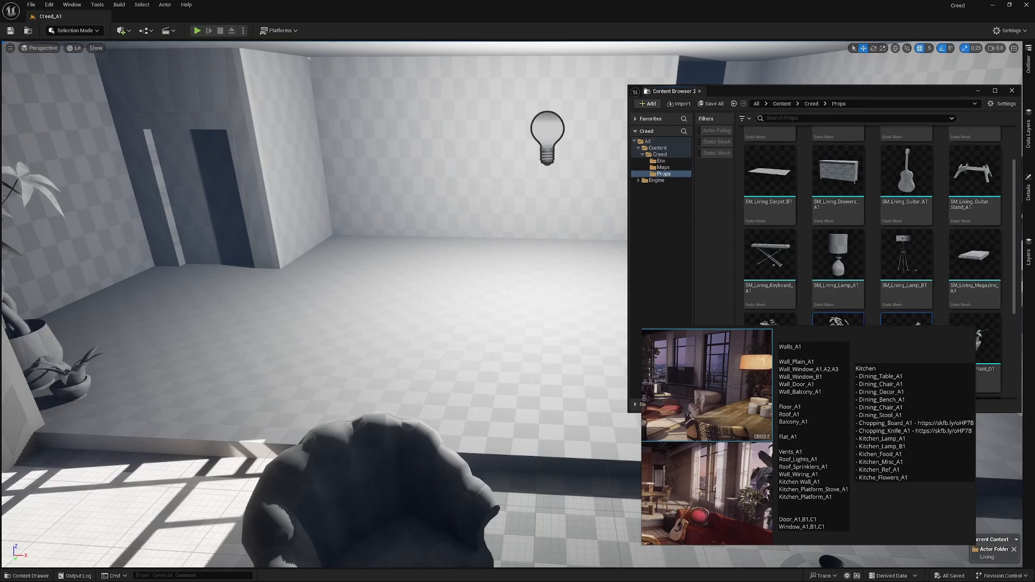
- Switch to Blender and import all the GLB files from the Props\Kitchen folder into Props_01.blend
key("alt+Tab")
left_click(737, 91)
double_click(624, 117)
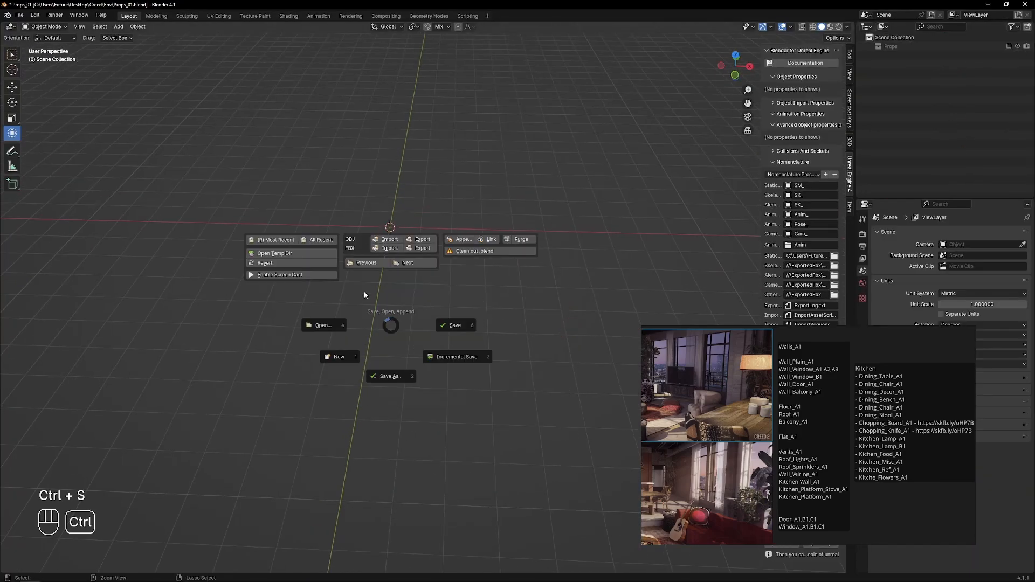
left_click(19, 15)
mouse_move(34, 140)
left_click(135, 231)
key("a")
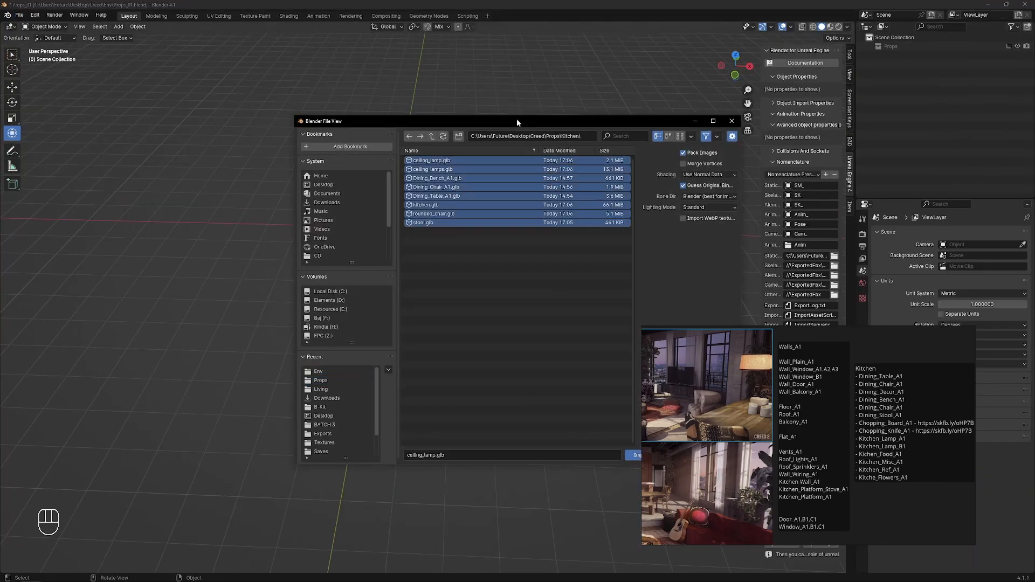
key("Return")
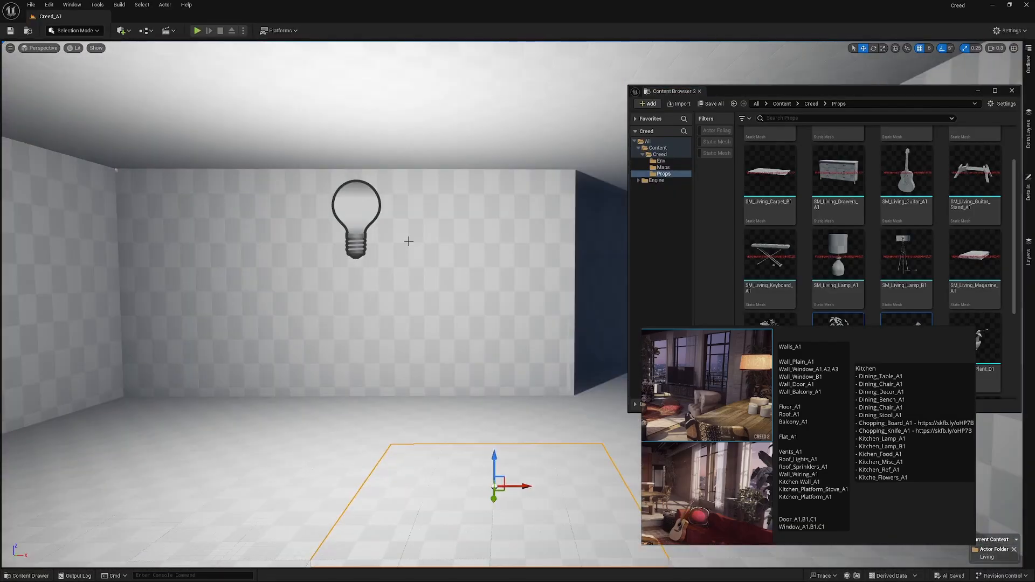
- Join the three cone-shaped pendant lamps, detach them from their parent at the world origin, and apply rotation and scale
left_click_drag(564, 144, 485, 199)
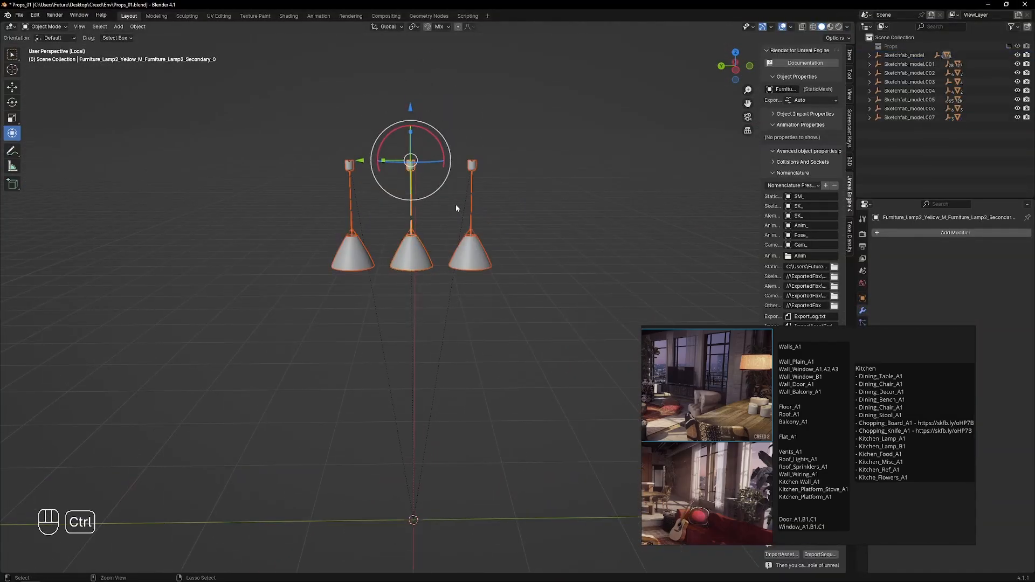
key("ctrl+j")
key("alt+p")
left_click(420, 212)
key("alt+g")
left_click(849, 55)
middle_click_drag(566, 353, 508, 386)
key("ctrl+a")
left_click(508, 386)
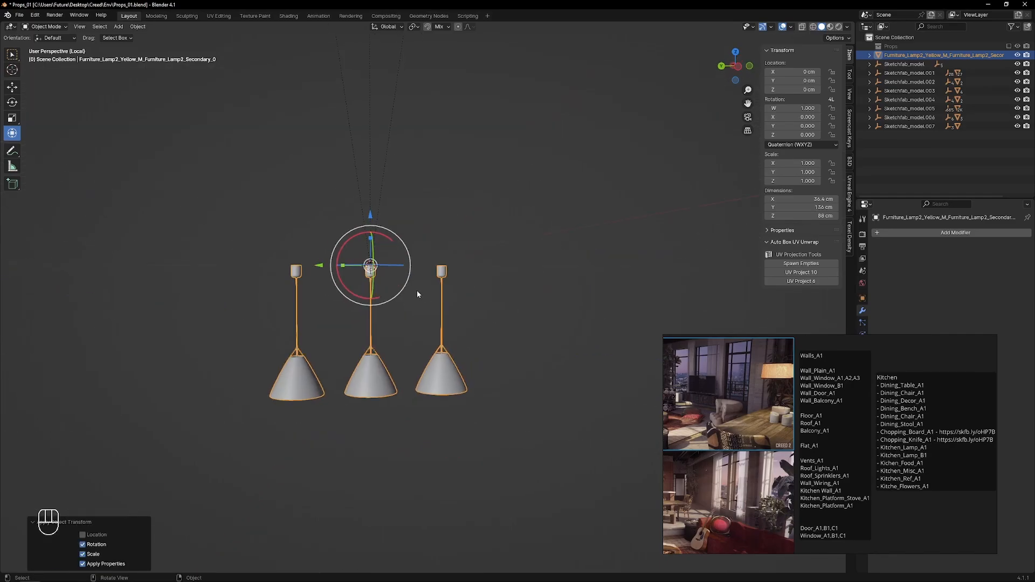
- Rename the joined cone lamp Kitchen_Lamp_A1, copying the name from the reference board's list
left_click_drag(885, 343, 577, 95)
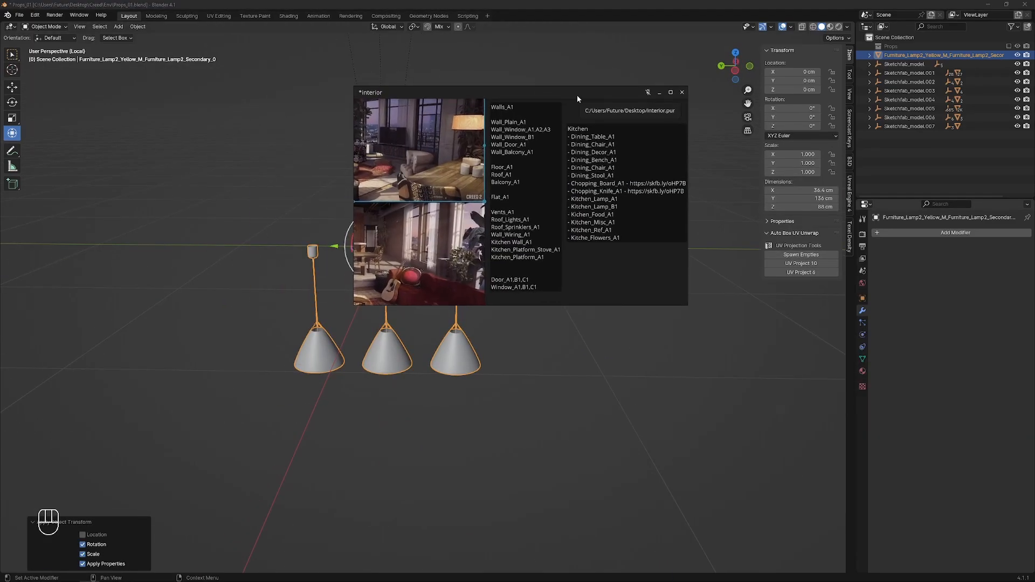
left_click(908, 55)
double_click(606, 200)
double_click(606, 199)
key("ctrl+c")
double_click(908, 55)
key("ctrl+v")
scroll(626, 324, "down", 2)
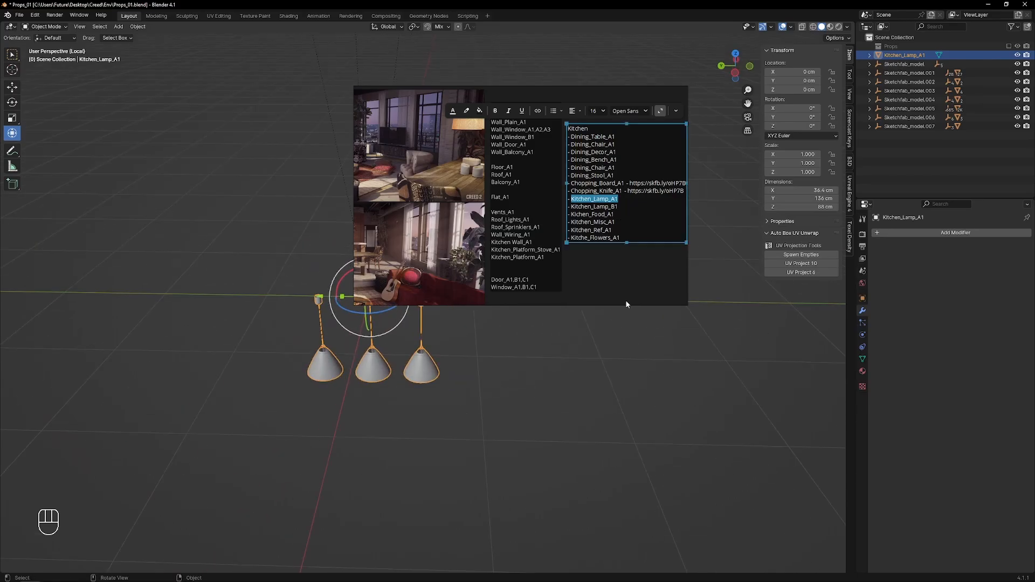
- Delete the leftover Sketchfab_model hierarchy from the scene
right_click(895, 64)
left_click(879, 61)
right_click(895, 64)
left_click(887, 82)
- Join the bar-mounted three-pendant lamp into one object and detach it from its parent, keeping its transform
key("KP_Divide")
key("KP_Divide")
middle_click_drag(522, 419, 531, 345)
mouse_move(546, 95)
left_mouse_down()
mouse_move(798, 274)
mouse_move(860, 282)
left_mouse_up()
left_click_drag(130, 448, 431, 183)
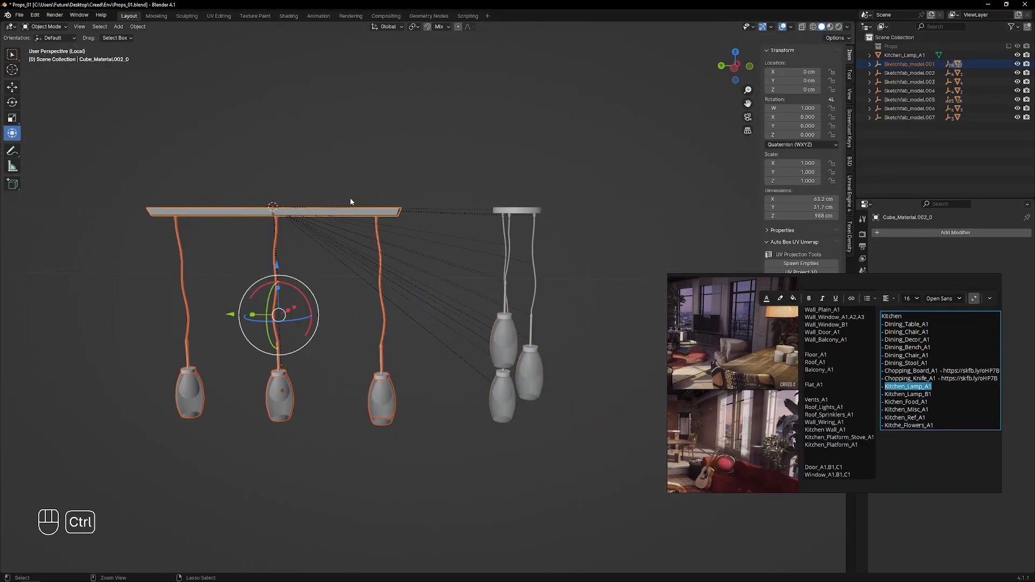
key("ctrl+j")
key("Tab")
key("ctrl+z")
key("Tab")
key("ctrl+a")
left_click(345, 340)
key("alt+p")
- Place the joined pendant lamp's origin at its ceiling bar and apply its transforms
key("Tab")
left_click(364, 250)
key("shift+s")
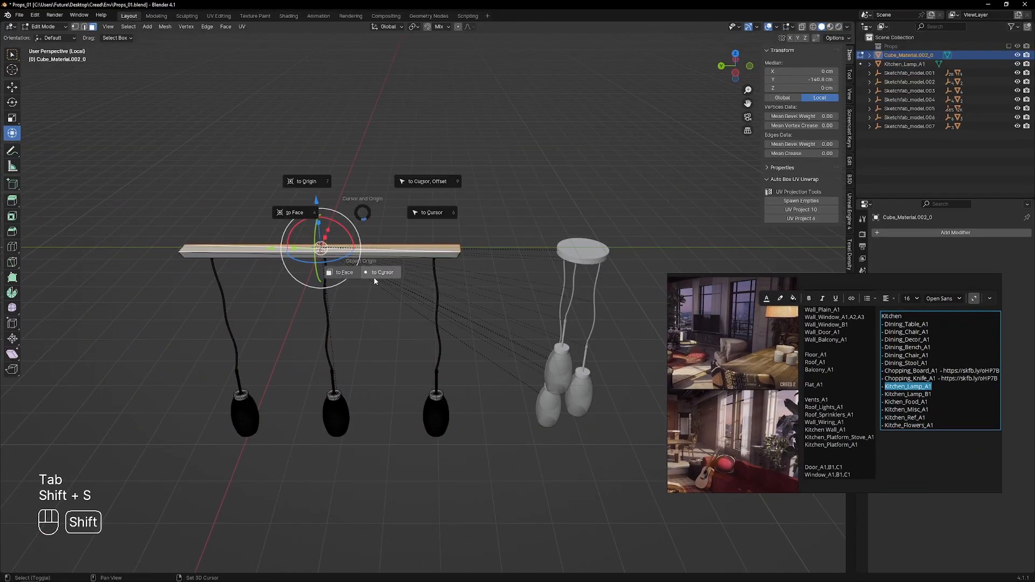
left_click(374, 281)
key("Tab")
key("ctrl+a")
- Rename the bar-mounted lamp Dining_Lamp_B1 and the cone lamp Dining_Lamp_A1
double_click(917, 55)
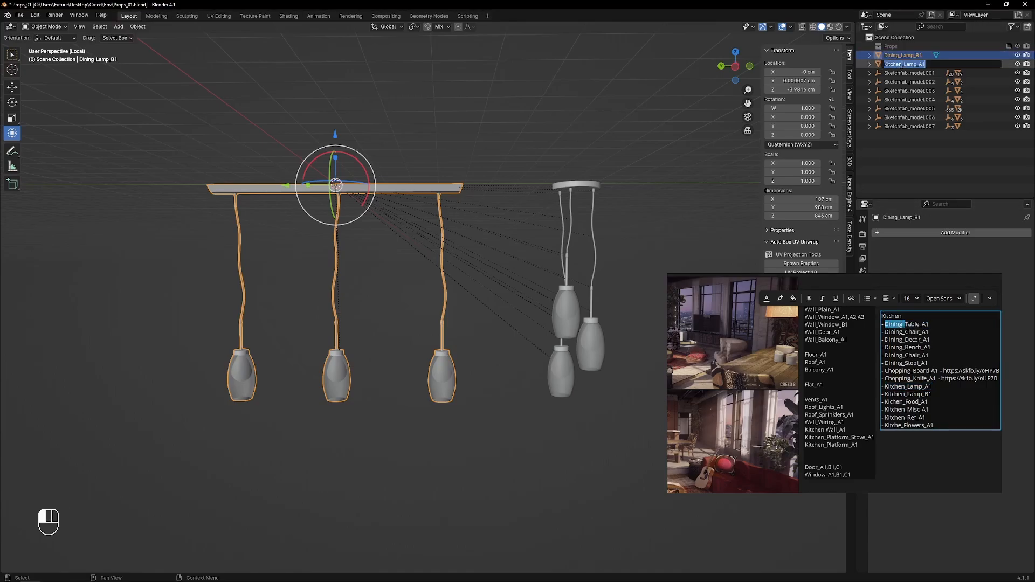
type("Dining_Lamp_A1")
key("Return")
- Scale Dining_Lamp_B1 by a factor of 0.1, apply its transforms and change its rotation mode
middle_click_drag(486, 272, 476, 302)
key("s")
key("period")
key("1")
key("Return")
key("ctrl+a")
left_click(800, 145)
left_click(794, 175)
- Delete the leftover Sketchfab_model.001 hierarchy with its remaining pendant lamps
left_click(902, 74)
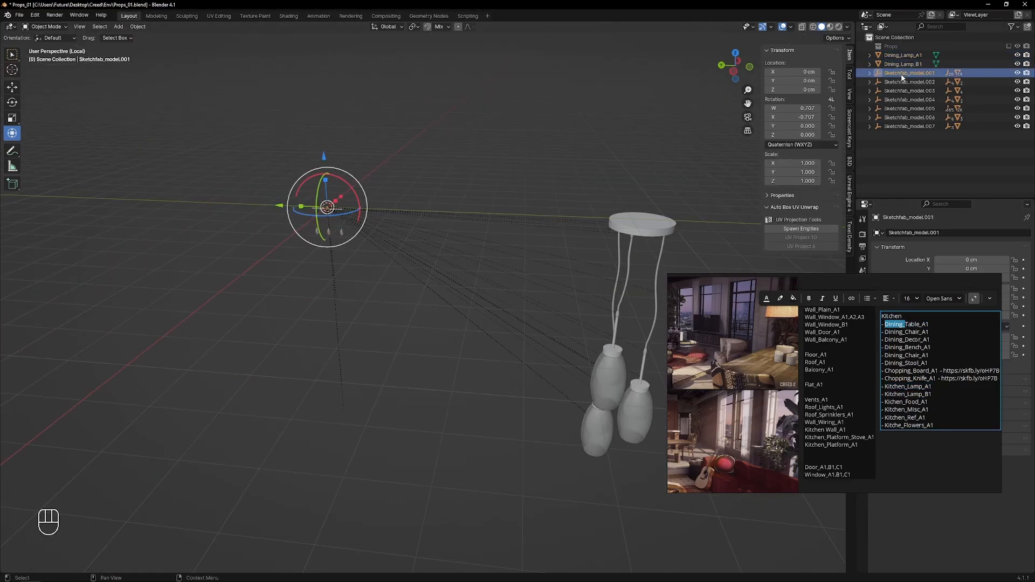
right_click(900, 79)
left_click(900, 79)
- Isolate the bench in Sketchfab_model.002 and detach it from its parent, keeping its transform
left_click(907, 74)
key("slash")
left_click(436, 272)
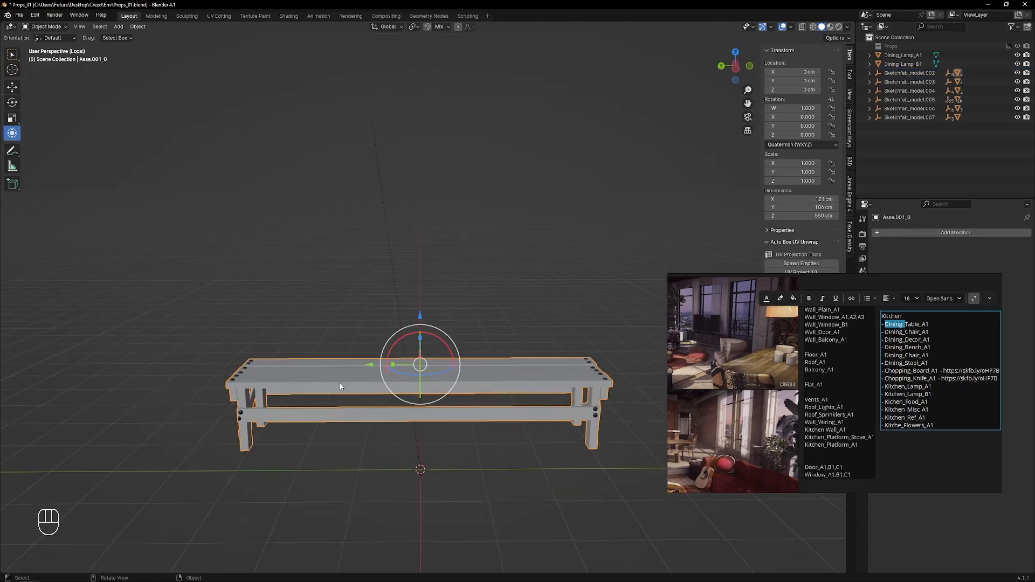
key("alt+p")
- Select the bench's whole mesh and merge its vertices
key("Tab")
key("l")
key("a")
key("m")
left_click(368, 405)
key("l")
key("ctrl+z")
middle_click_drag(368, 378, 517, 367)
key("Tab")
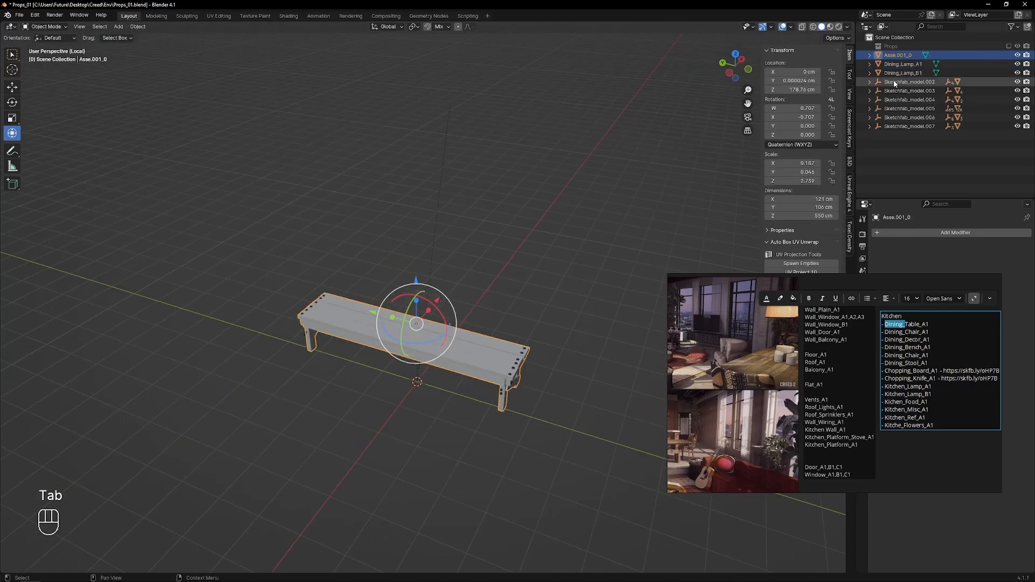
- Rename the bench Dining_Bench_A1, copying the name from the reference board's list
double_click(898, 347)
key("ctrl+c")
double_click(899, 55)
key("ctrl+v")
key("Return")
- Move the origin of Dining_Bench_A1 to the base of its legs
key("Tab")
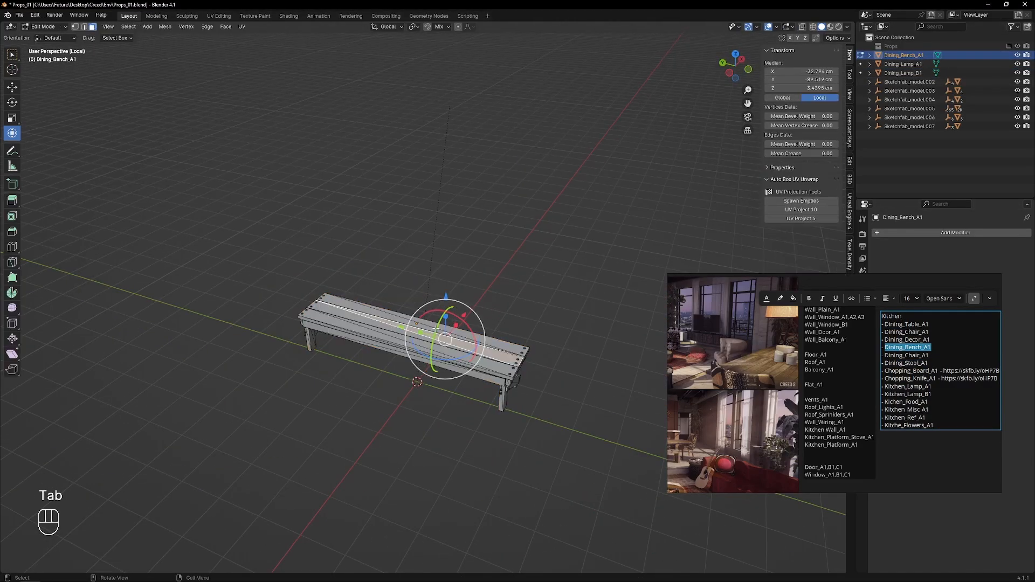
middle_click_drag(513, 329, 593, 313)
key("shift+s")
key("Tab")
- Scale Dining_Bench_A1 down freehand and apply its transforms
key("slash")
key("s")
left_click(468, 283)
key("ctrl+a")
key("slash")
- Move Dining_Bench_A1 to the world origin and delete the leftover Sketchfab_model.002 hierarchy
key("Tab")
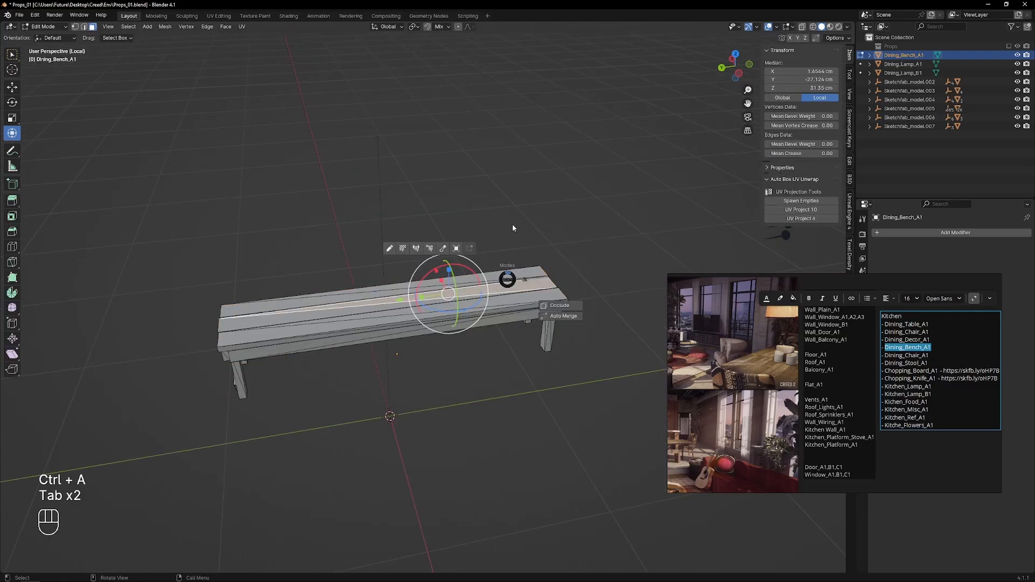
scroll(440, 267, "up", 2)
key("Tab")
scroll(485, 272, "down", 8)
key("alt+g")
right_click(909, 82)
left_click(910, 88)
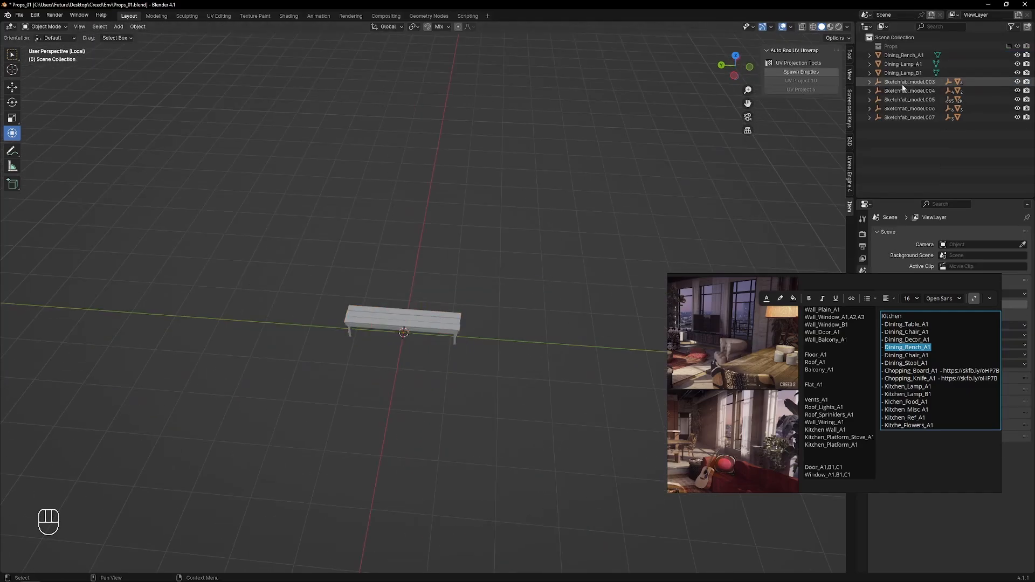
- Isolate the Sketchfab_model.003 chair, combine its parts into one object and clear its parent while keeping the transformation
right_click(909, 82)
left_click(911, 102)
key("slash")
key("slash")
middle_click_drag(442, 340, 496, 307)
left_click(426, 269, "shift")
scroll(423, 323, "down", 4)
middle_click_drag(394, 369, 417, 375)
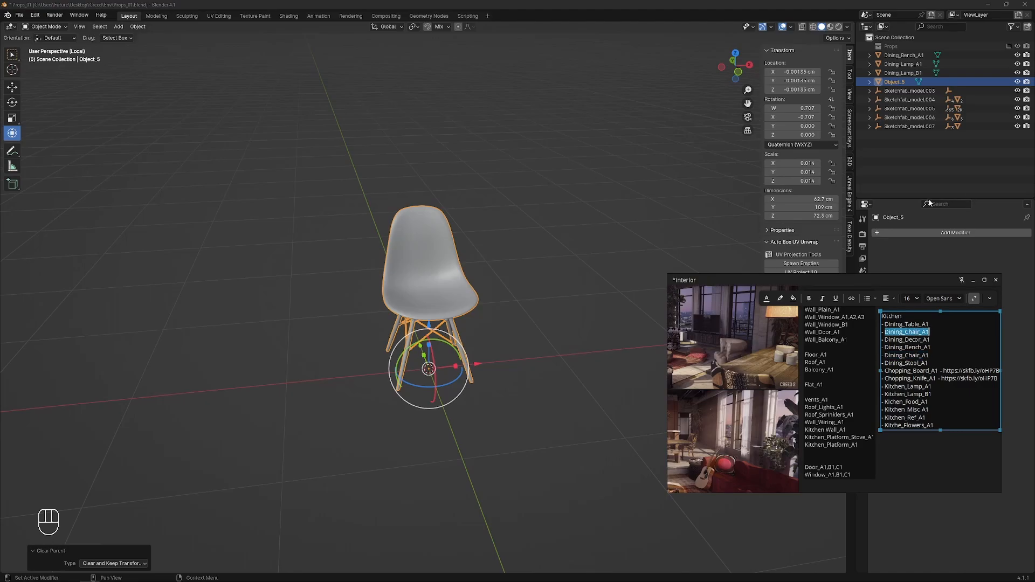
- Rename the combined chair Dining_Chair_B1
double_click(897, 81)
key("ctrl+v")
key("BackSpace")
key("BackSpace")
type("B1")
key("Return")
- Switch Dining_Chair_B1 to XYZ Euler rotation, scale it to 0.8 and apply its rotation and scale
left_click(441, 301)
left_click(801, 144)
left_click(789, 171)
key("Tab")
key("Tab")
key("s")
left_click(460, 223)
key("ctrl+a")
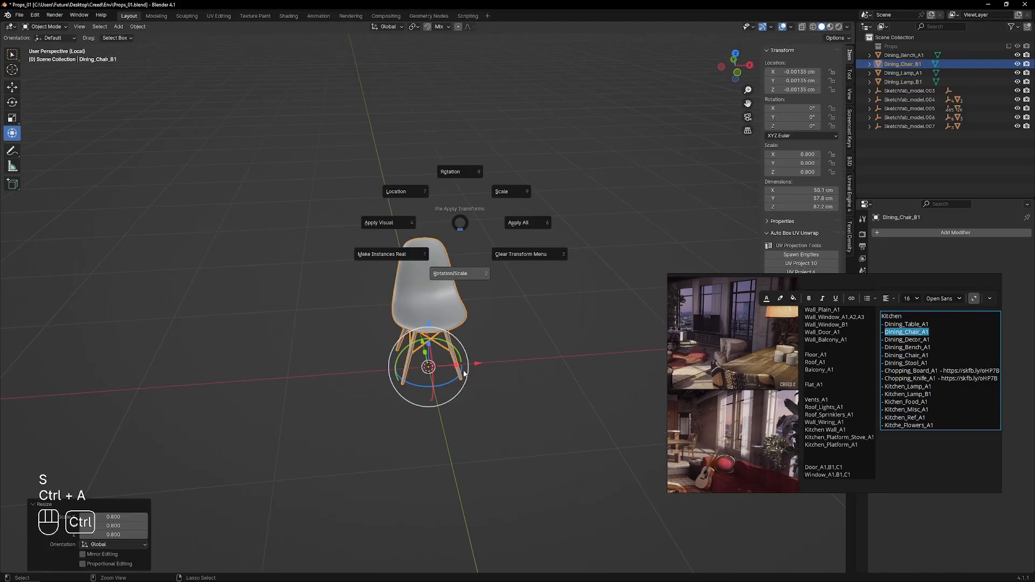
- Delete the leftover Sketchfab_model.003 empty
left_click(916, 90)
key("x")
left_click(898, 92)
- Clear the dining table's parent with its transformation kept and delete the leftover Sketchfab_model.004 hierarchy
left_click(428, 291)
key("alt+p")
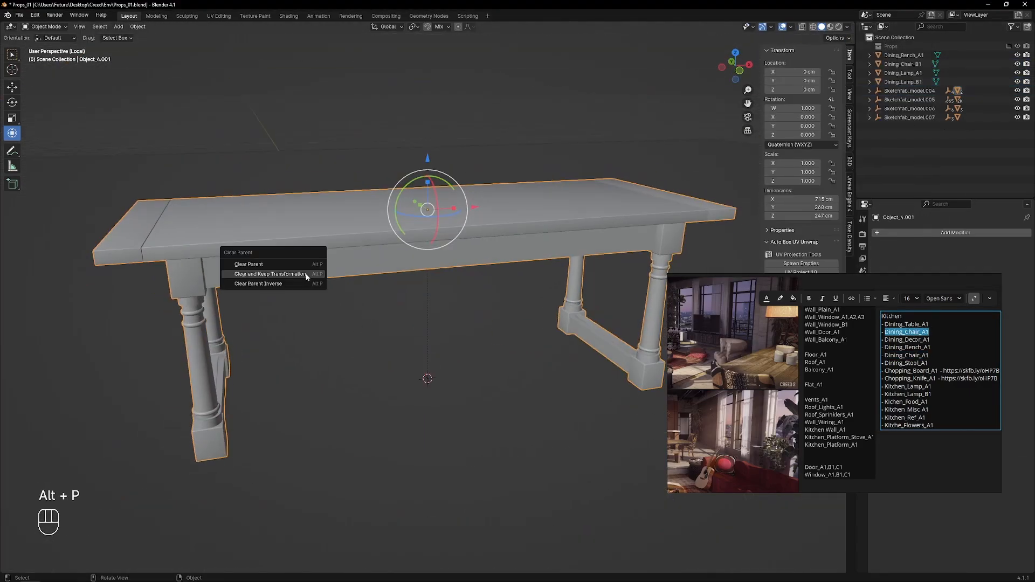
left_click(305, 274)
right_click(915, 100)
key("ctrl+z")
right_click(890, 101)
key("a")
key("a")
- Merge the table's vertices by distance and delete the low stretcher beams between its legs
key("Tab")
key("m")
key("b")
key("3")
key("l")
key("l")
key("l")
key("l")
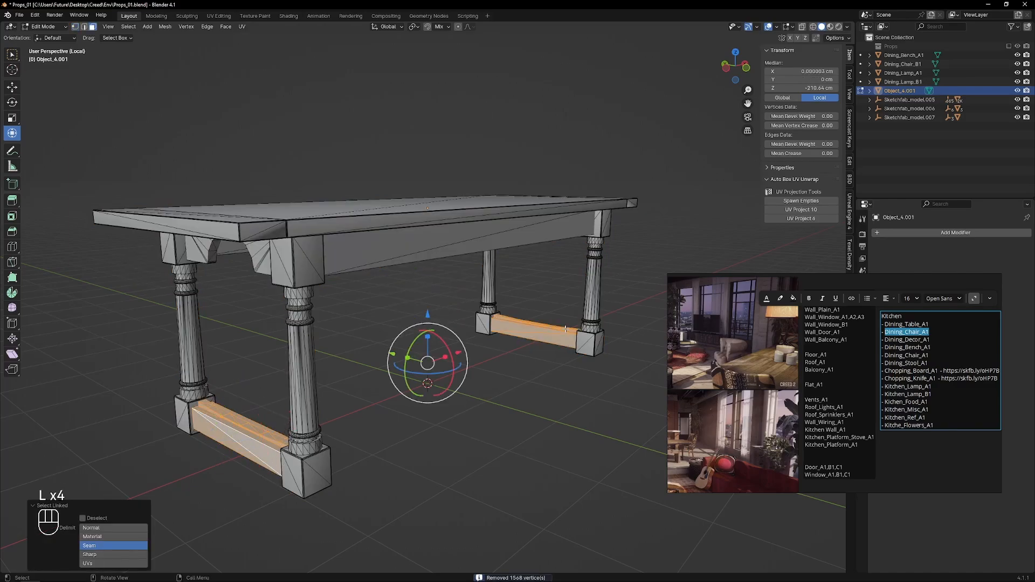
key("x")
- Select the table's four legs and make them thinner by scaling them freehand on X and Y only
middle_click_drag(280, 426, 256, 404)
left_click(254, 377)
key("l")
key("l")
key("l")
key("l")
key("l")
key("l")
key("shift+z")
left_click(319, 266)
key("Tab")
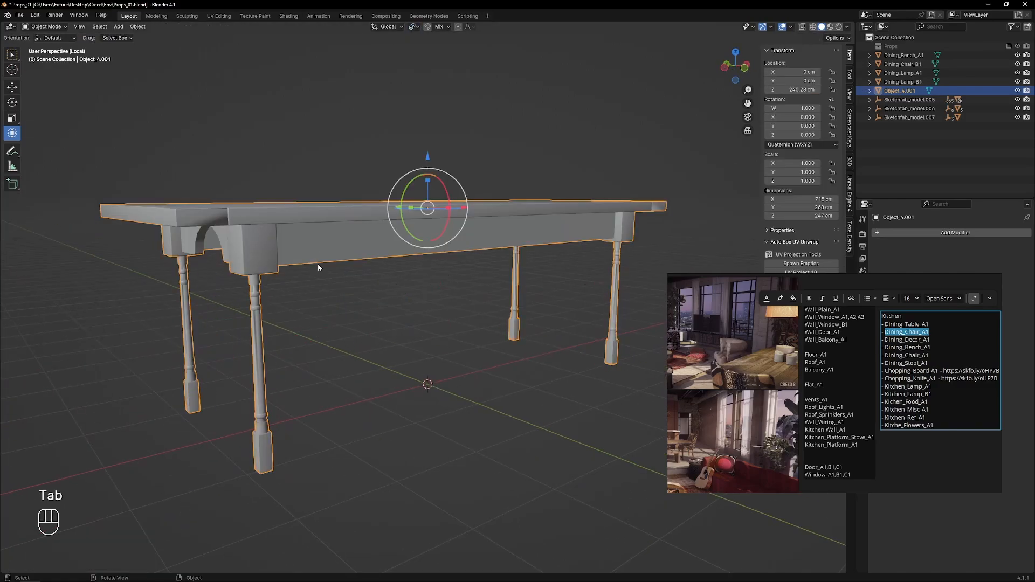
key("ctrl+z")
key("ctrl+z")
key("s")
key("shift+z")
- Raise the selected part of the table's underframe slightly and apply the table's transforms
key("Tab")
left_click_drag(259, 277, 596, 326)
left_click_drag(429, 252, 429, 246)
key("shift+z")
key("Tab")
key("ctrl+a")
key("Tab")
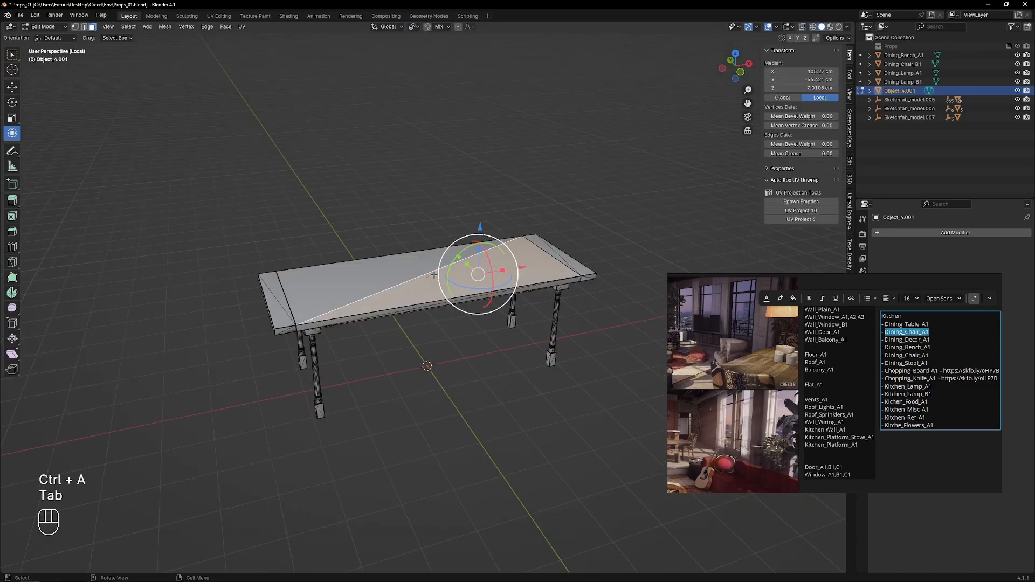
- Set the table's origin at the base of its legs and scale the table down to about 214 cm long and 74.2 cm high
key("Tab")
key("shift+s")
key("s")
key("Tab")
key("Tab")
middle_click_drag(456, 337, 474, 383)
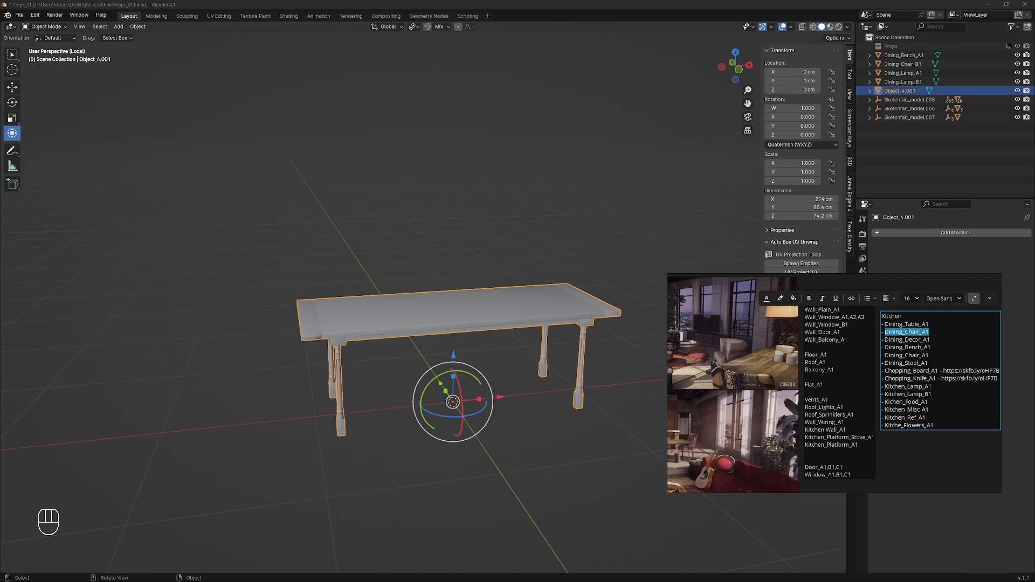
- Search the web for "dining table dimensions" and examine a size diagram among the image results
key("alt+Tab")
key("ctrl+t")
type("dining table dimensions")
key("Return")
left_click(338, 254)
key("alt+Tab")
key("Tab")
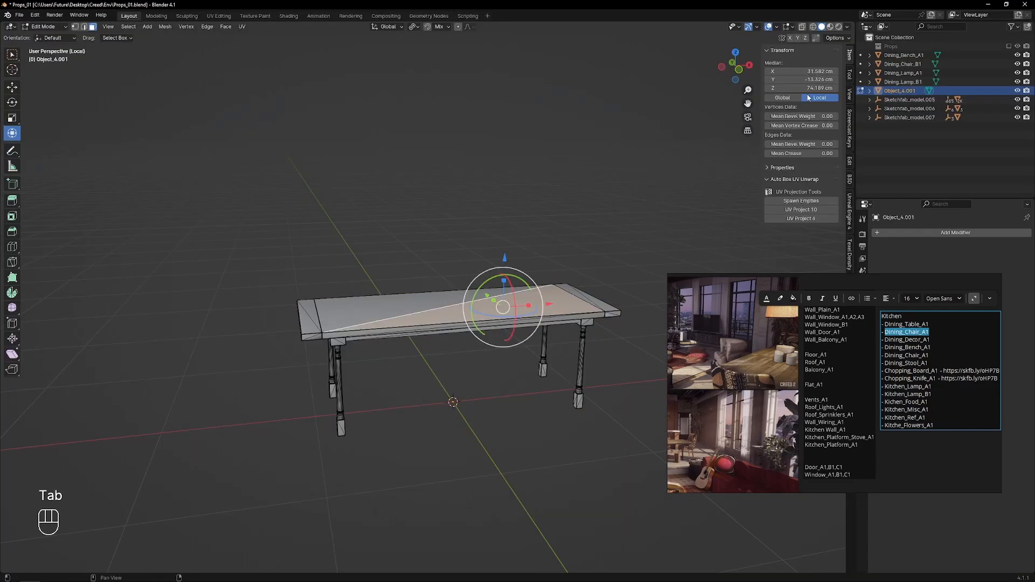
- Rename the table Dining_Table_A1 and give it a Weighted Normal modifier with Keep Sharp enabled
key("Tab")
right_click_drag(834, 388, 158, 153)
left_click(917, 234)
right_click(508, 318)
left_click(508, 318)
middle_click_drag(508, 323, 511, 353)
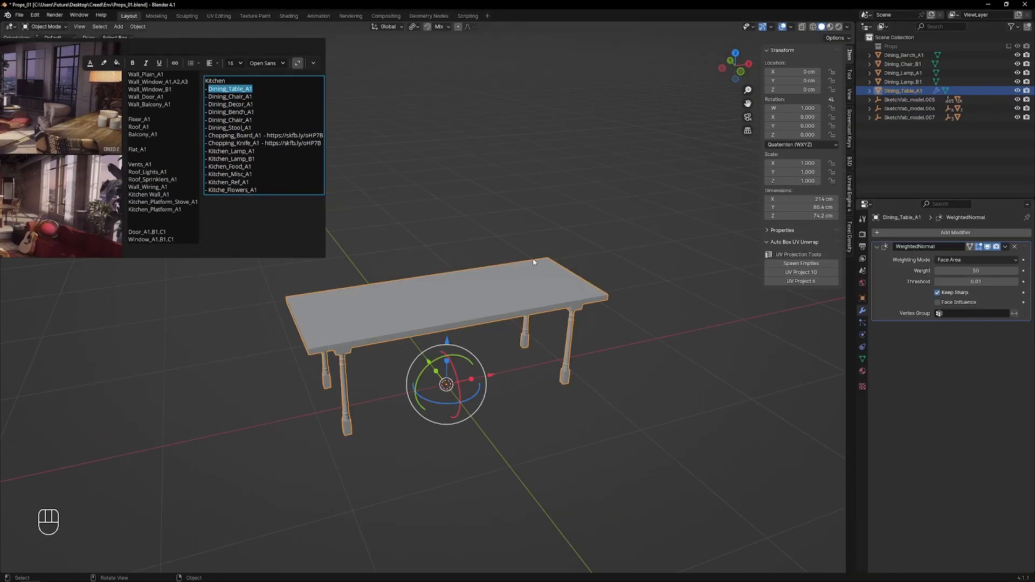
middle_click_drag(533, 262, 501, 282)
- Isolate the Sketchfab_model.005 hierarchy and scale it to 0.010
left_click(900, 100)
right_click(899, 100)
left_click(899, 101)
key("KP_Divide")
key("KP_Divide")
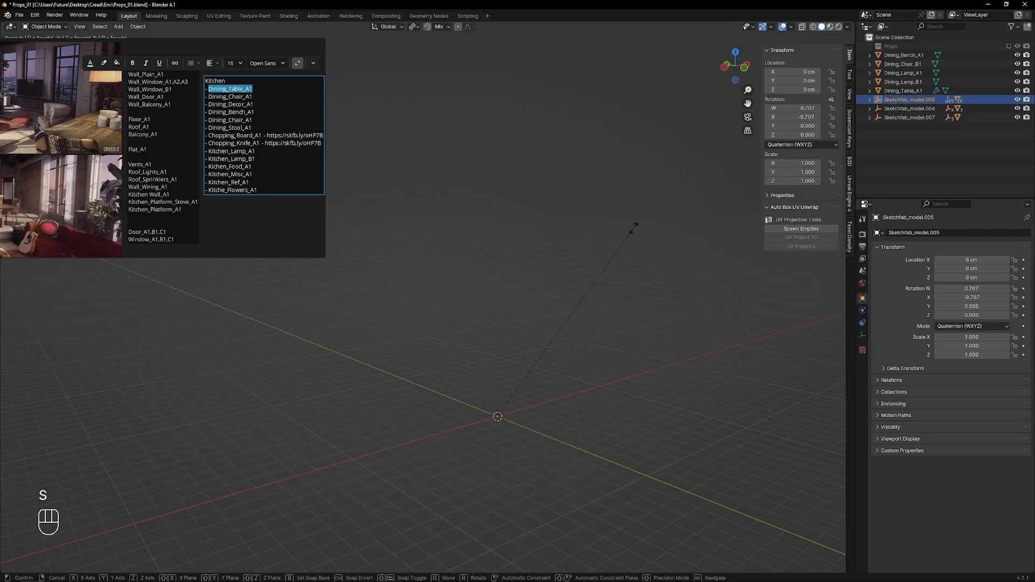
right_click(633, 228)
key("KP_Divide")
- Isolate the Sketchfab_model.006 armchair, join its seat and legs into one object and clear its parent
right_click(890, 109)
left_click(890, 111)
key("KP_Divide")
left_click(510, 409, "shift")
key("ctrl+j")
key("alt+p")
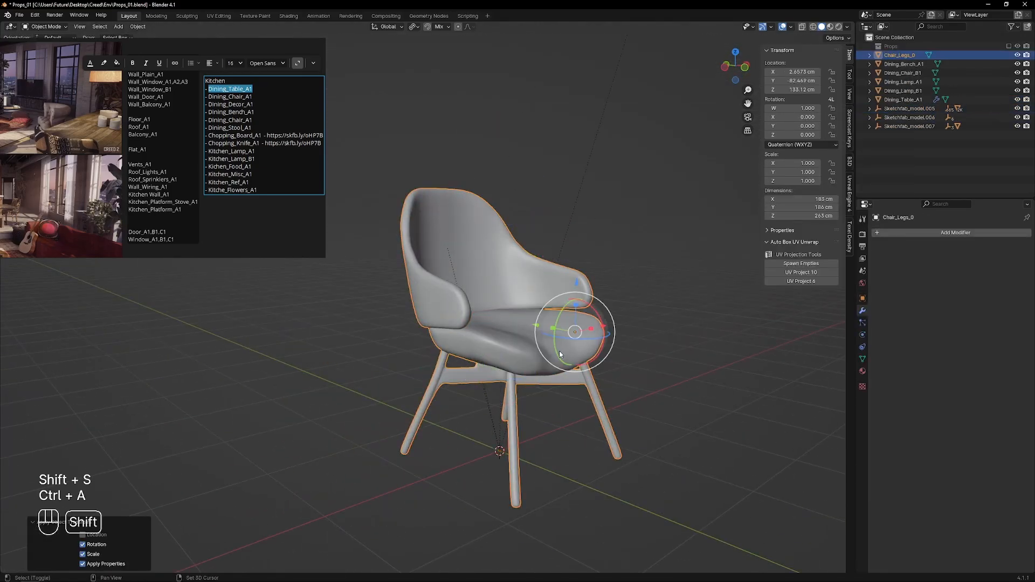
- Set the armchair's origin at the base of its legs, scale it down freehand and apply its transforms
key("Tab")
key("Tab")
key("s")
key("Tab")
key("Tab")
key("ctrl+a")
key("Tab")
key("Tab")
scroll(563, 446, "up", 4)
middle_click_drag(564, 445, 609, 283)
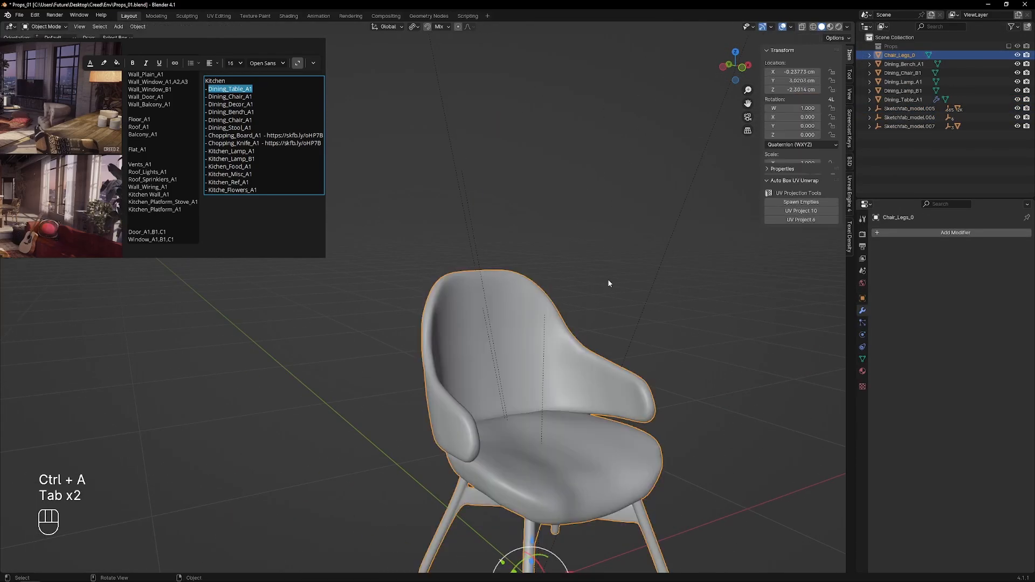
- Rename the armchair Dining_Chair_A1, reusing the other chair's name, and delete the leftover Sketchfab_model.006 hierarchy
double_click(903, 72)
key("ctrl+c")
double_click(906, 56)
key("ctrl+v")
scroll(512, 372, "down", 4)
right_click(889, 118)
- Isolate the Sketchfab_model.007 stool, clear its parent, and move it to the world origin with its origin at the base
key("KP_Divide")
key("KP_Divide")
left_click(492, 305)
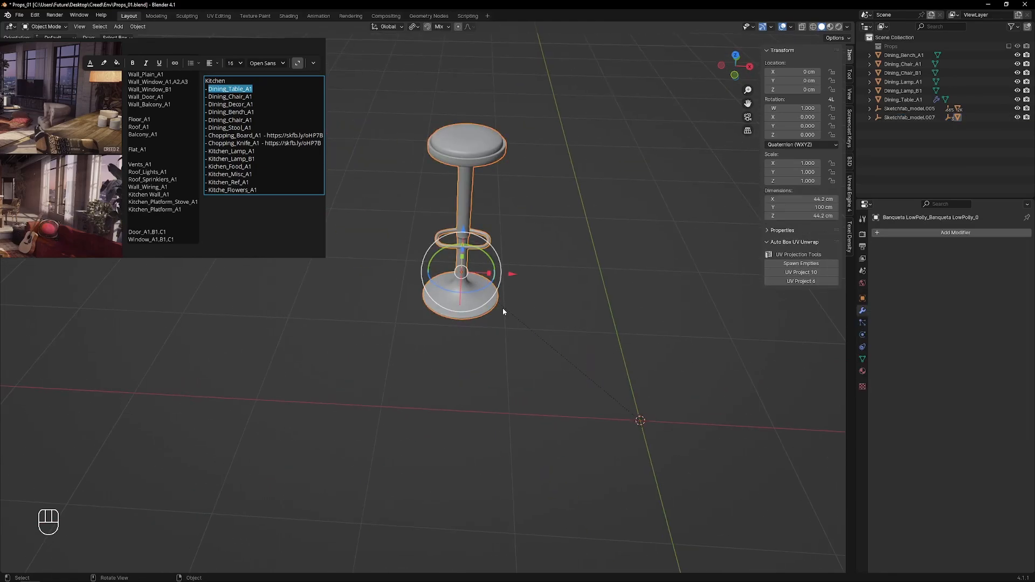
key("ctrl+a")
key("alt+p")
left_click(529, 311)
key("shift+s")
key("alt+g")
key("Tab")
key("Tab")
middle_click_drag(612, 302, 635, 305)
- Search the web for "kitchen stool dimensions" and examine the Lakeland Furniture bar stool size guide
key("alt+Tab")
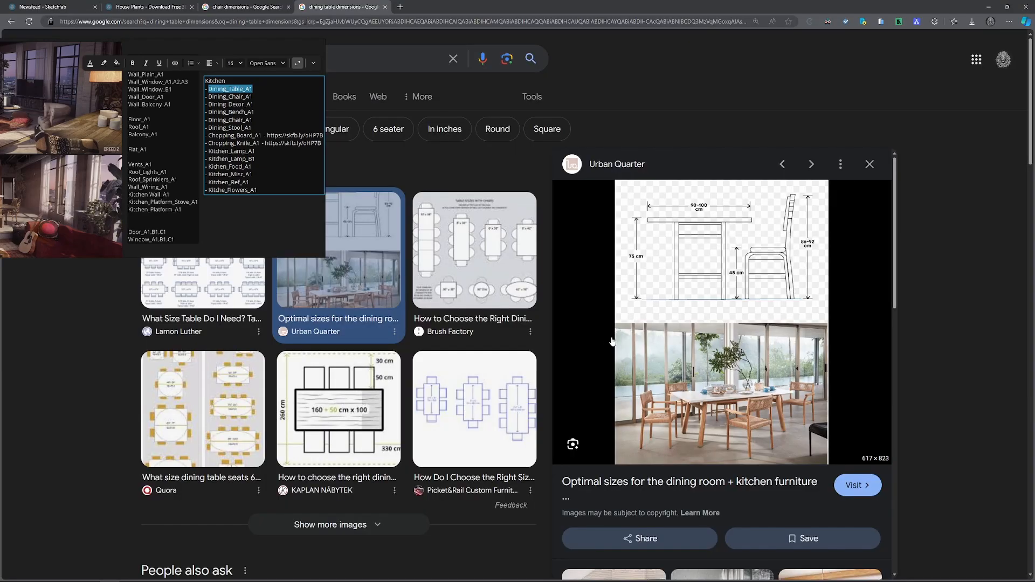
left_click_drag(191, 59, 144, 63)
key("Return")
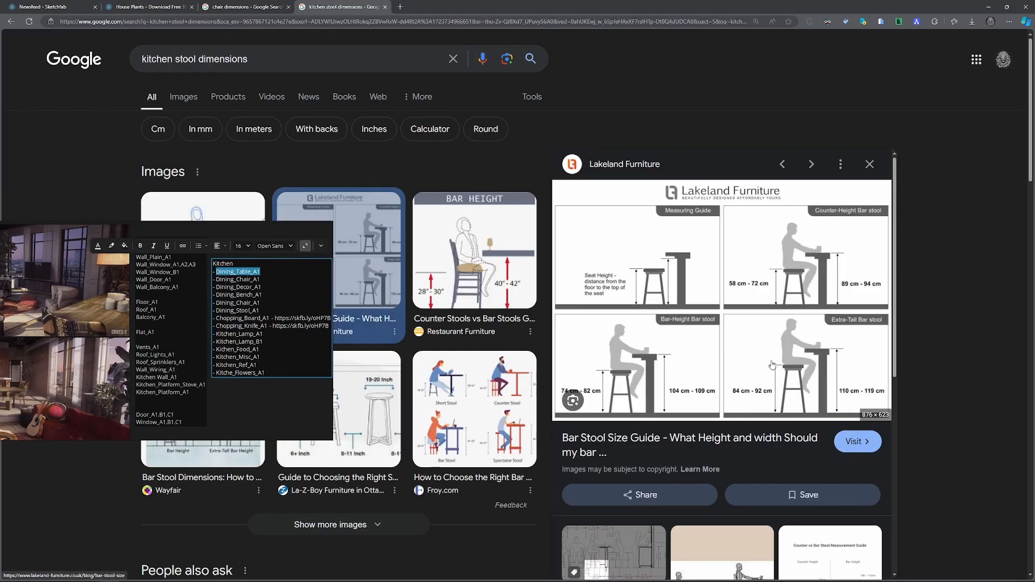
key("alt+Tab")
- Scale the stool freehand to a realistic kitchen stool size and apply its transforms
key("Tab")
key("s")
middle_click_drag(680, 319, 636, 318)
key("ctrl+a")
key("Tab")
key("Tab")
- Rename the stool Dining_Stool_A1, copying the name from the reference board's list
left_click(248, 313)
double_click(247, 312)
key("ctrl+c")
double_click(920, 56)
key("ctrl+v")
key("Return")
- Delete the leftover Sketchfab_model.007 hierarchy and isolate the Sketchfab_model.005 kitchen
right_click(914, 125)
left_click(914, 118)
left_click(912, 117)
key("KP_Divide")
key("KP_Divide")
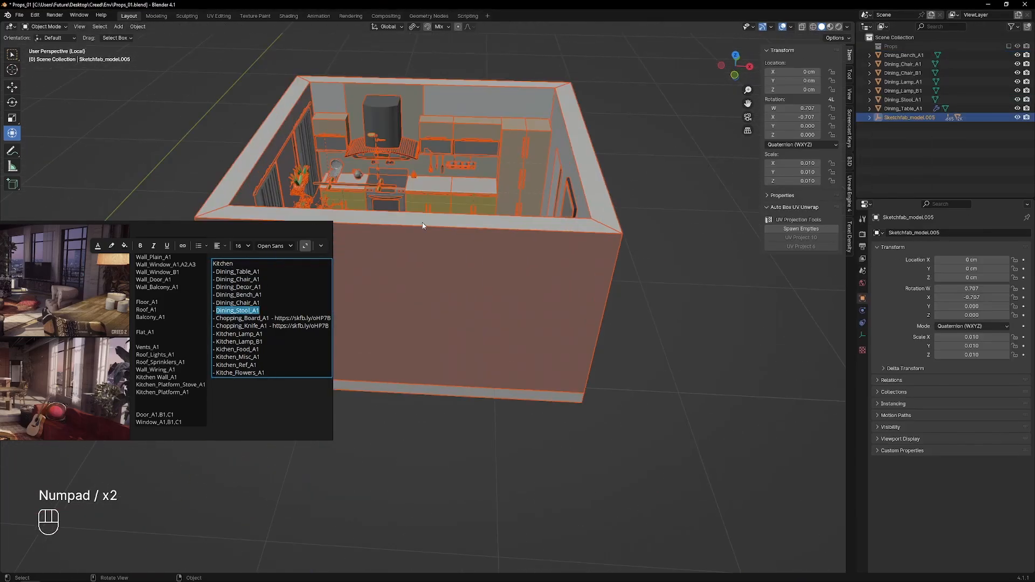
scroll(152, 327, "down", 5)
left_click(488, 207)
middle_click_drag(431, 302, 560, 269)
scroll(517, 215, "up", 5)
middle_click_drag(517, 216, 539, 162)
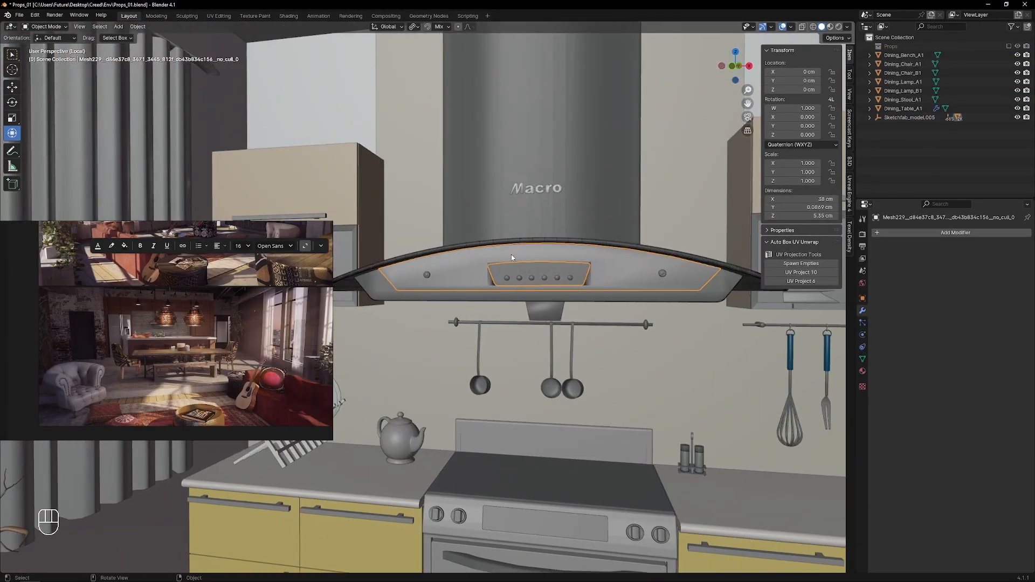
key("shift+z")
left_click_drag(431, 162, 647, 313)
key("z")
left_click(357, 283, "shift")
key("z")
- Select all the imported kitchen meshes and merge their vertices in Edit Mode
scroll(539, 238, "down", 4)
key("a")
key("a")
key("Tab")
left_click(527, 241)
key("m")
key("a")
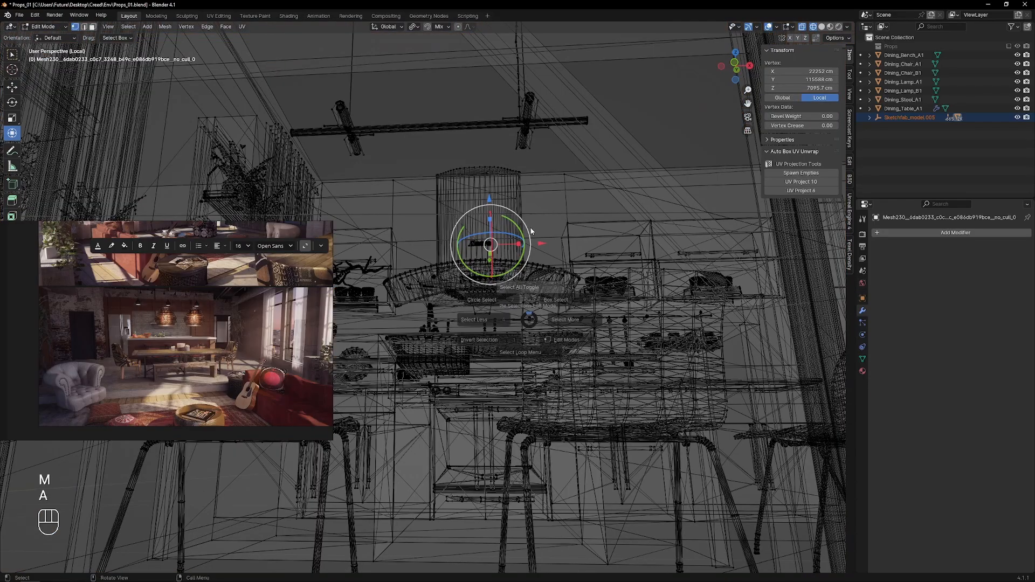
key("a")
key("m")
left_click(535, 209)
mouse_move(535, 216)
middle_mouse_down()
mouse_move(512, 302)
mouse_move(501, 270)
middle_mouse_up()
key("z")
key("Tab")
scroll(499, 267, "up", 5)
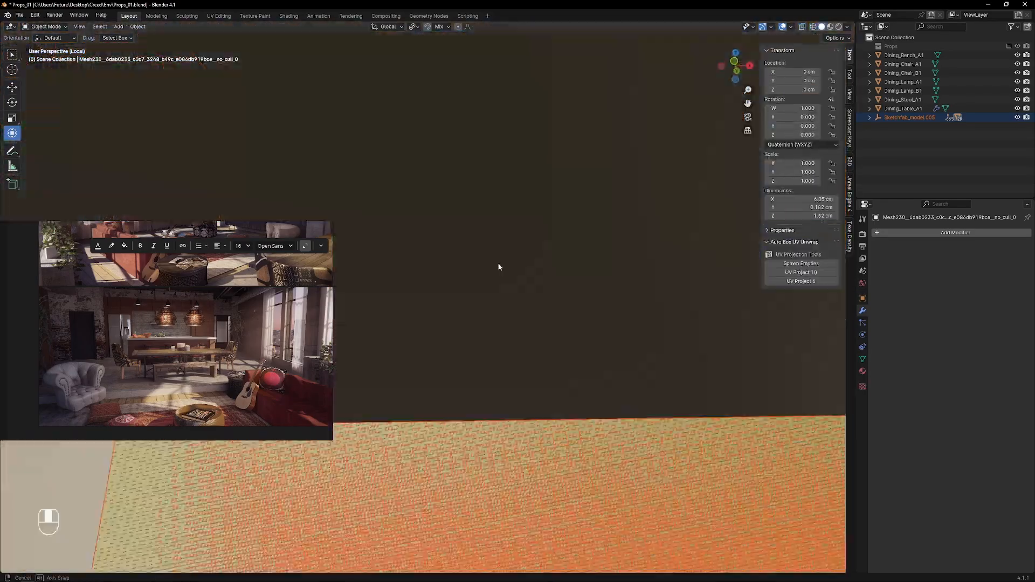
- Repeat the vertex merge on the whole kitchen after reselecting every mesh
key("z")
left_click_drag(431, 178, 658, 291)
left_click(668, 327)
mouse_move(658, 291)
middle_mouse_down()
mouse_move(668, 327)
mouse_move(593, 366)
middle_mouse_up()
scroll(485, 372, "down", 8)
key("z")
key("a")
key("z")
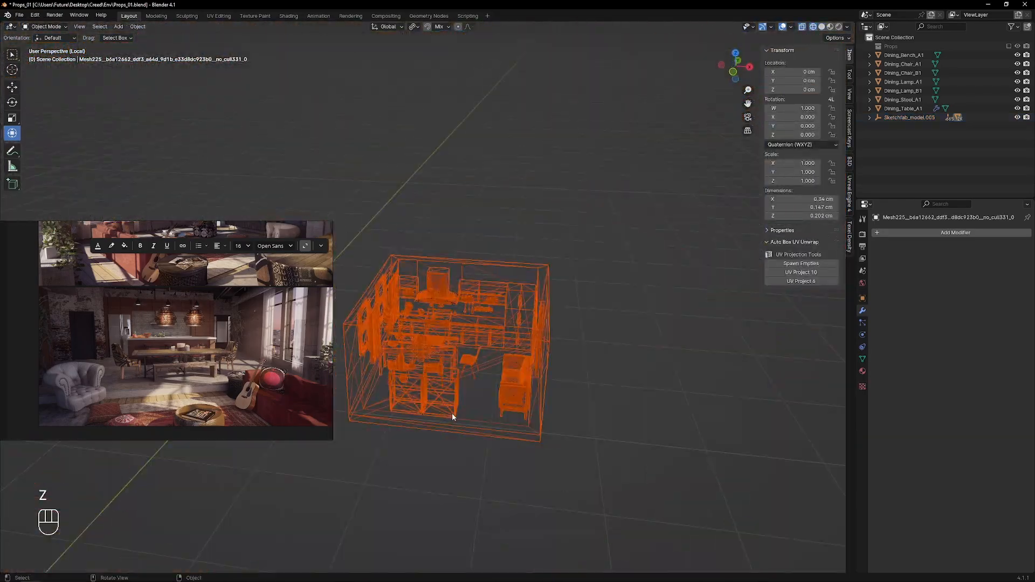
scroll(458, 366, "up", 5)
key("Tab")
key("a")
key("m")
left_click(466, 280)
middle_click_drag(468, 286, 499, 242)
key("Tab")
scroll(501, 267, "up", 4)
- Isolate the range hood's parts in a wireframe selection and join them into one object
left_click_drag(453, 216, 564, 316)
middle_click_drag(564, 318, 626, 280)
middle_click_drag(625, 280, 663, 285, "shift")
left_click_drag(689, 298, 707, 318, "ctrl")
middle_click_drag(674, 259, 561, 318)
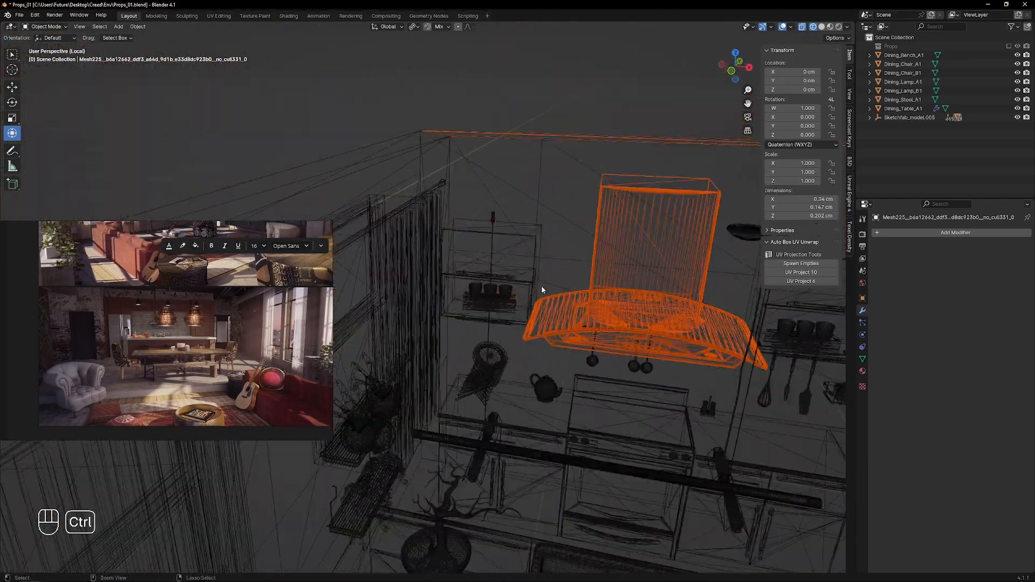
left_click_drag(542, 289, 507, 253, "ctrl")
middle_click_drag(507, 253, 485, 259)
middle_click_drag(485, 259, 618, 325, "shift")
key("ctrl+j")
key("z")
key("g")
right_click(604, 222)
scroll(566, 280, "down", 4)
- Select the stove, counters, wall cabinets and tall cupboard along the back wall in wireframe view
left_click(585, 338)
middle_click_drag(545, 302, 487, 375)
scroll(475, 380, "up", 4)
key("z")
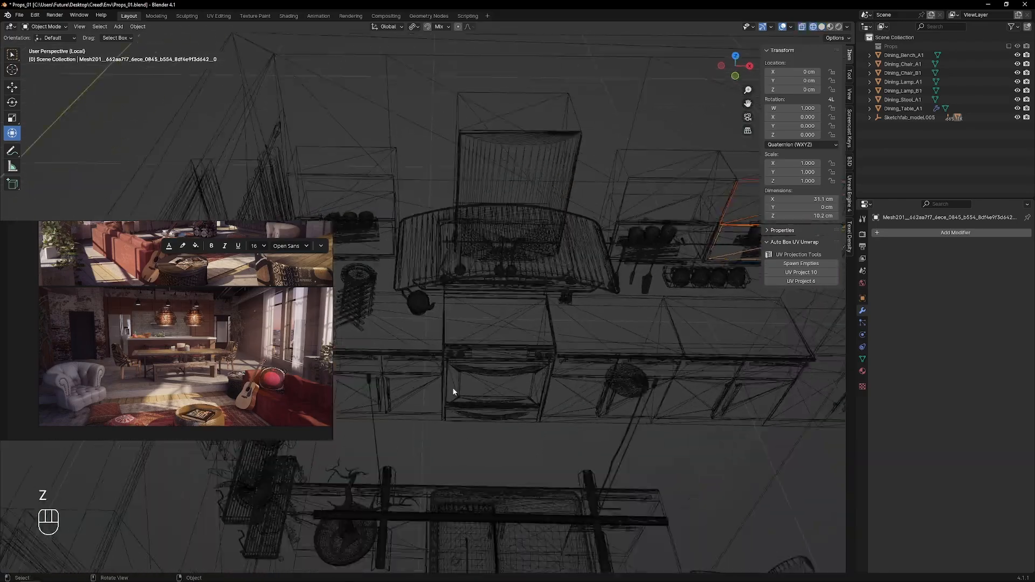
left_click_drag(451, 387, 583, 334)
left_click_drag(742, 395, 690, 319, "shift")
middle_click_drag(727, 278, 506, 441, "shift")
scroll(508, 258, "down", 3)
scroll(502, 377, "up", 4)
left_click_drag(614, 302, 701, 337, "shift")
left_click_drag(604, 372, 582, 402, "shift")
- Remove stray room parts from the selection and join the back-wall cabinets, counters and stove into one object
scroll(583, 403, "down", 4)
middle_click_drag(582, 402, 413, 372)
key("shift+z")
middle_click_drag(513, 423, 507, 485)
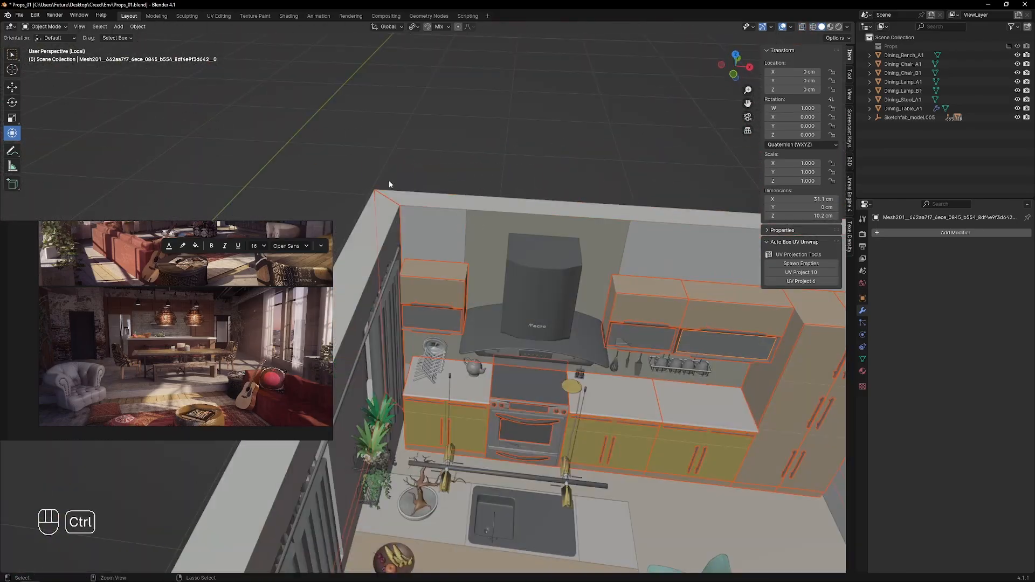
mouse_move(389, 181)
middle_mouse_down("ctrl")
mouse_move(624, 303)
mouse_move(604, 436)
mouse_move(516, 288)
mouse_move(542, 429)
middle_mouse_up("ctrl")
key("g")
key("ctrl+j")
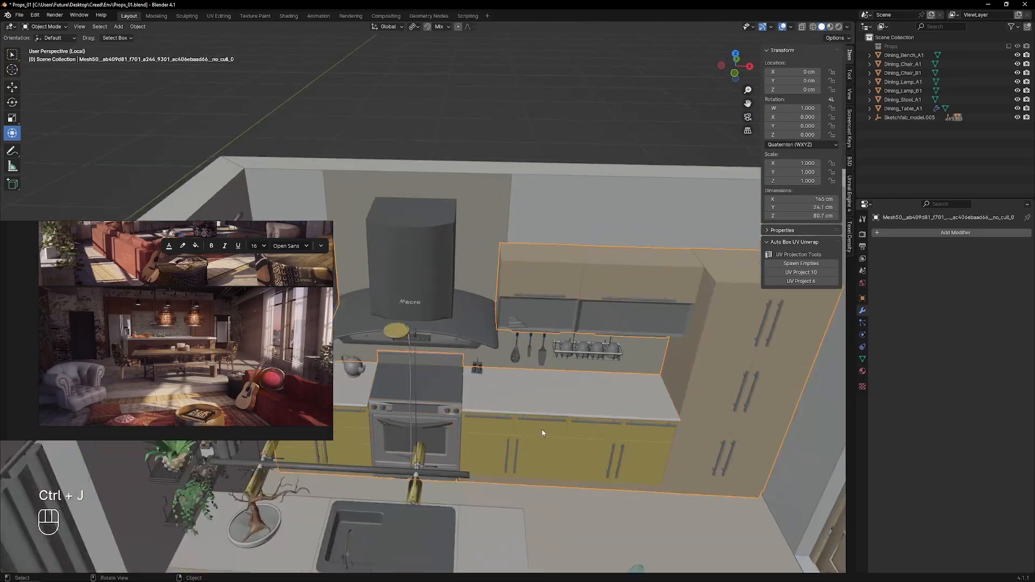
- Select the kitchen island's cabinets, worktop and sink and join them into one object
scroll(542, 429, "down", 5)
scroll(369, 329, "up", 6)
left_click(369, 328)
mouse_move(460, 390)
middle_mouse_down()
mouse_move(369, 328)
mouse_move(601, 334)
middle_mouse_up()
key("z")
left_click_drag(601, 334, 434, 268, "shift")
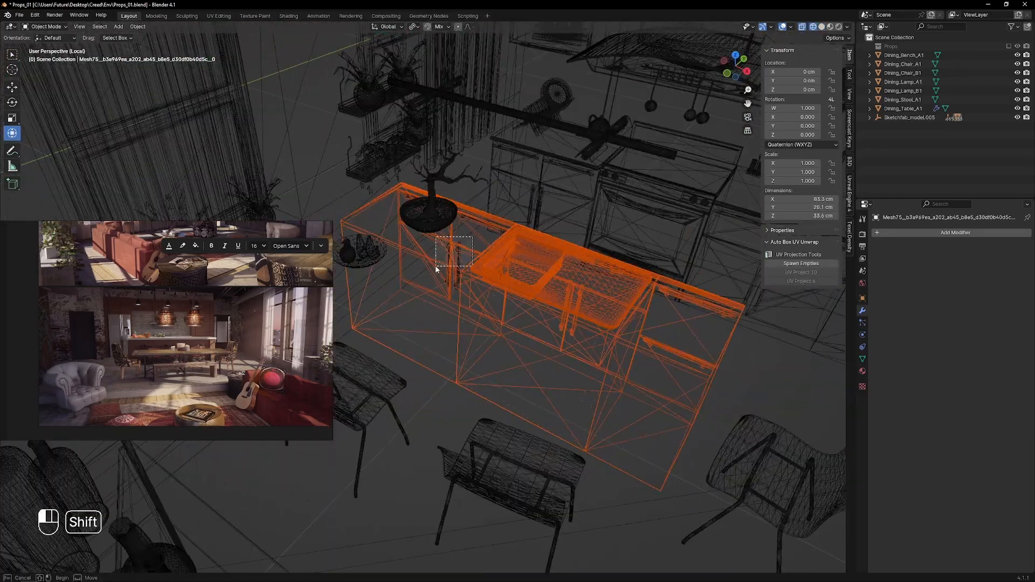
middle_click_drag(435, 268, 485, 302)
key("z")
key("z")
key("g")
right_click(531, 232)
key("ctrl+j")
key("g")
right_click(500, 228)
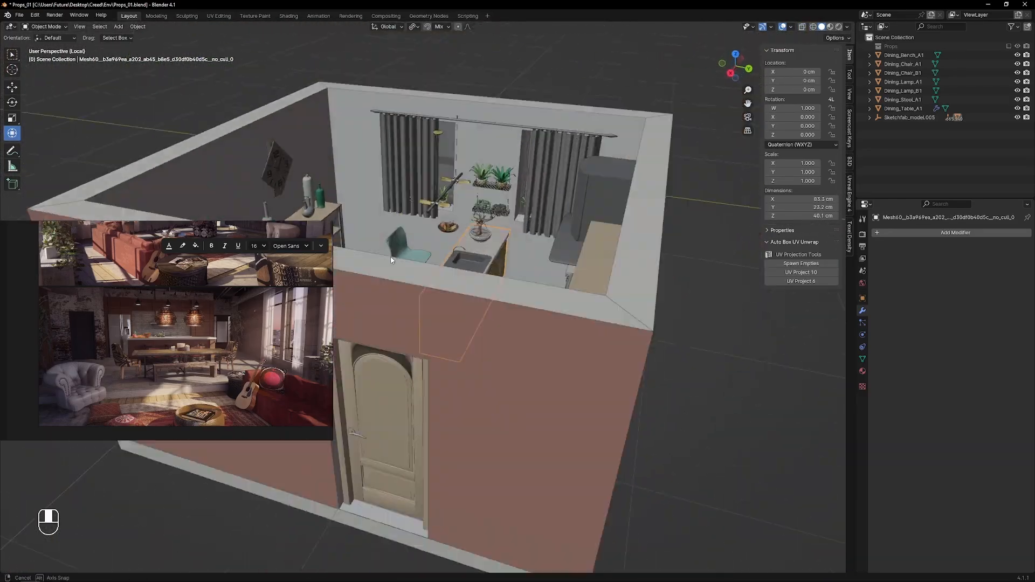
- Join the small kitchen accessory parts enclosed by a wireframe box selection
scroll(517, 289, "up", 8)
key("z")
left_click_drag(404, 204, 620, 401)
key("ctrl+j")
- Join the salt-and-pepper set's parts and the dish rack's parts on the counter
middle_click_drag(377, 333, 485, 270, "shift")
left_click(431, 283)
left_click_drag(473, 248, 407, 322)
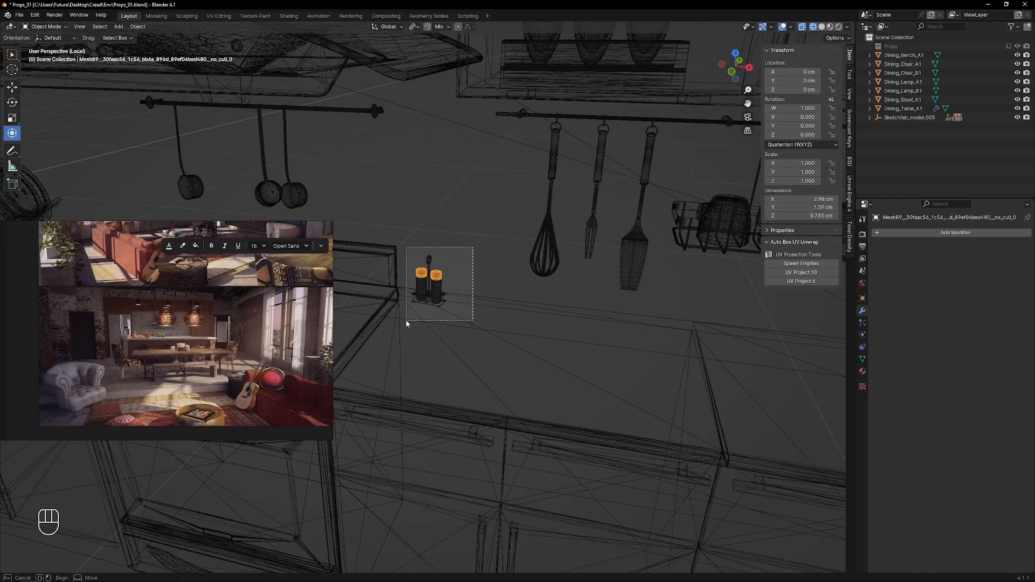
key("ctrl+z")
left_click_drag(407, 252, 448, 307)
key("ctrl+j")
middle_click_drag(448, 307, 535, 348)
left_click_drag(362, 327, 444, 402)
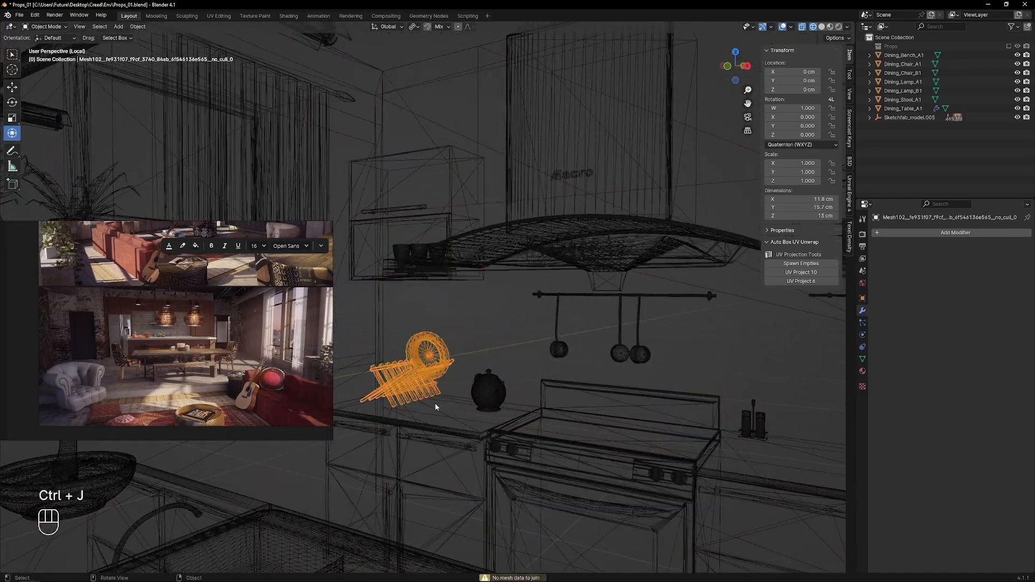
key("z")
- Join the fruit and its bowl on the island into one object
scroll(561, 377, "down", 5)
left_click(386, 468)
left_click(372, 475, "shift")
key("ctrl+j")
key("g")
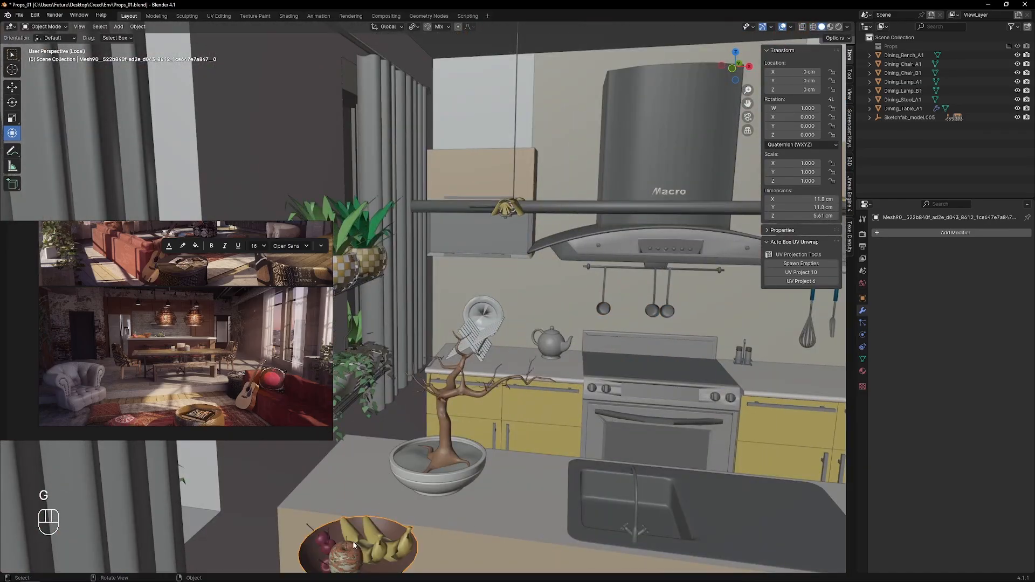
right_click(409, 377)
- Join the window curtains and their rod into one object
middle_click_drag(410, 377, 421, 324)
middle_click_drag(420, 324, 431, 302, "shift")
left_click(410, 216)
left_click(350, 200, "shift")
middle_click_drag(377, 270, 420, 386)
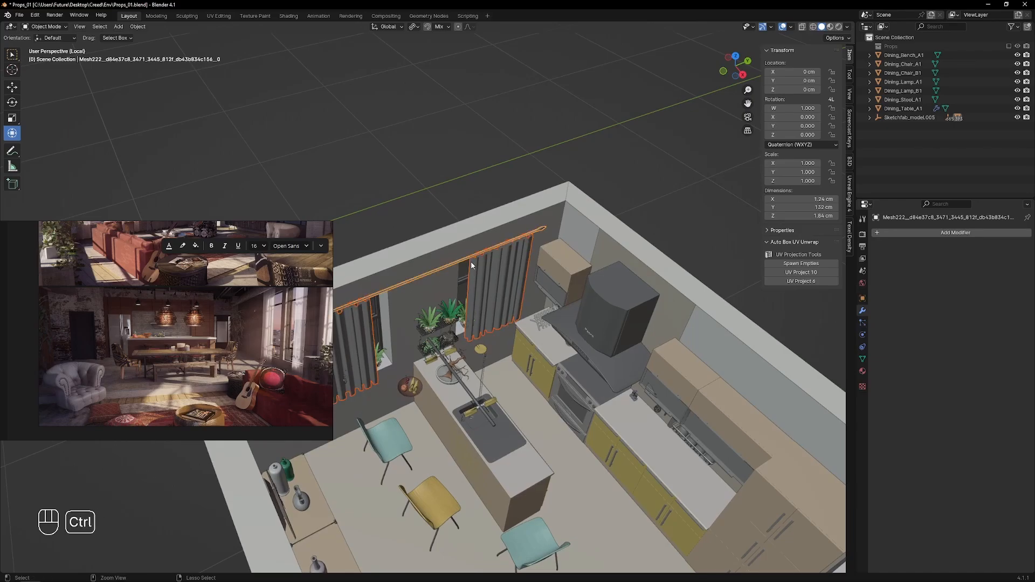
key("ctrl+j")
- Select the cabinets, range hood, island, curtains and small kitchen props and clear their parent
middle_click_drag(471, 265, 542, 313)
scroll(542, 313, "down", 5)
scroll(542, 312, "up", 4)
left_click(531, 271)
left_click(903, 109)
left_click(515, 279, "shift")
middle_click_drag(515, 279, 506, 333)
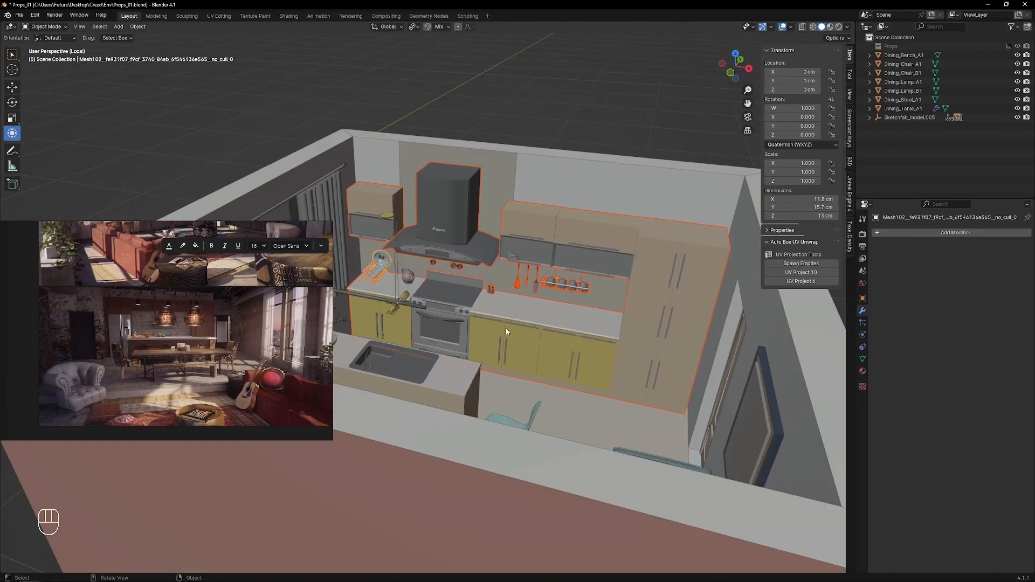
scroll(506, 332, "down", 4)
left_click(469, 221, "shift")
key("alt+p")
- Delete the leftover Sketchfab_model.005 hierarchy with the room walls and unused props
scroll(566, 324, "down", 2)
right_click(901, 191)
left_click(873, 169)
- Apply the back-wall cabinet unit's rotation and scale and place its origin at its base
left_click(539, 356)
mouse_move(502, 396)
middle_mouse_down()
mouse_move(531, 368)
mouse_move(480, 399)
middle_mouse_up()
key("Tab")
key("Tab")
left_click(480, 328)
key("shift+s")
left_click(471, 307)
key("Tab")
key("Tab")
middle_click_drag(471, 307, 537, 278)
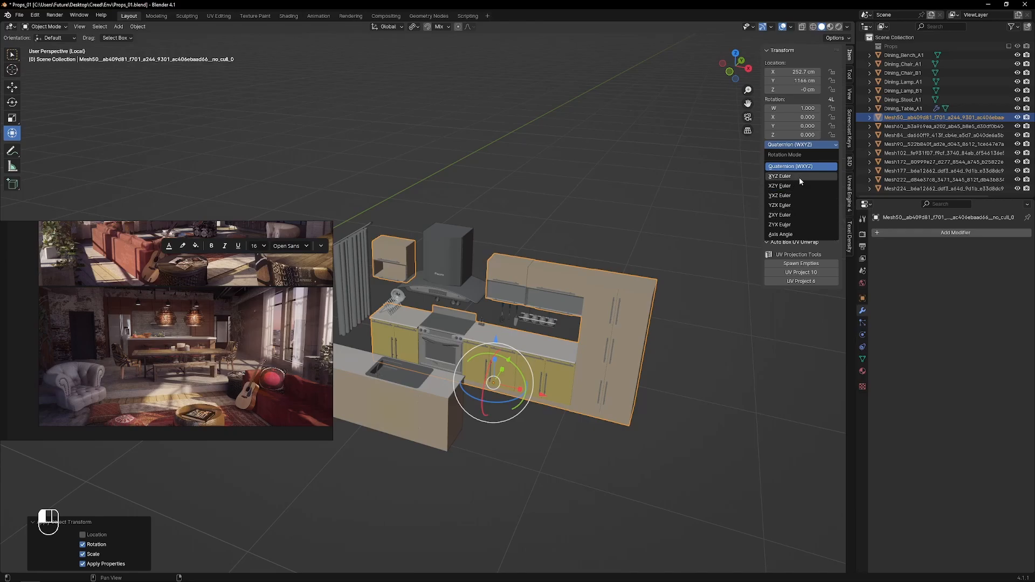
- Place the kitchen island's origin at its base
left_click(495, 368)
key("shift+s")
key("Tab")
key("Tab")
middle_click_drag(450, 284, 414, 378)
- Scale all the kitchen objects up together, making the range hood about 155 cm wide, and apply their transforms
scroll(414, 377, "down", 3)
key("a")
key("s")
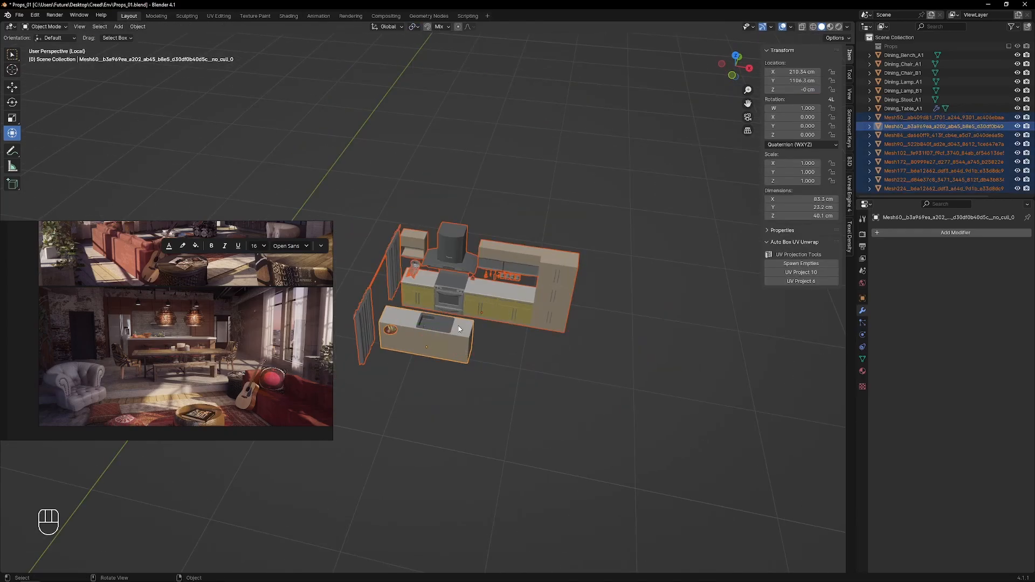
middle_click_drag(459, 329, 587, 231)
key("s")
key("ctrl+a")
left_click(506, 389)
- Select the range hood and place its origin on its own geometry
left_click(544, 350)
key("Tab")
key("Tab")
key("Tab")
key("Tab")
left_click(474, 329)
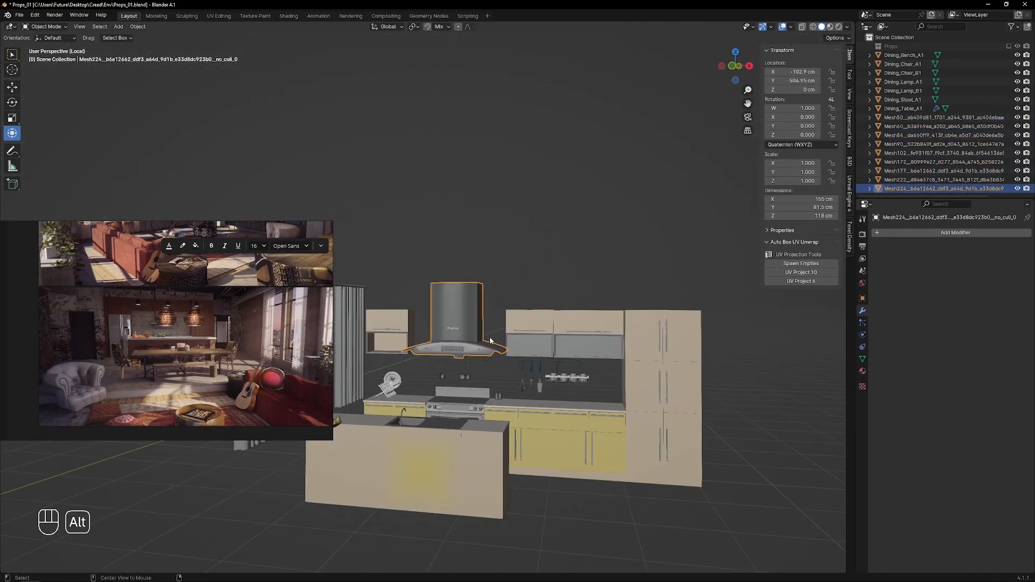
key("shift+s")
key("Tab")
middle_click_drag(491, 341, 463, 323)
key("shift+s")
key("shift+s")
key("shift+s")
- Place the origins of the smaller kitchen props, including the hanging utensils, on their own geometry
left_click(614, 377)
left_click(540, 318)
key("Tab")
key("shift+s")
left_click(497, 486)
key("Tab")
key("Tab")
key("shift+s")
key("Tab")
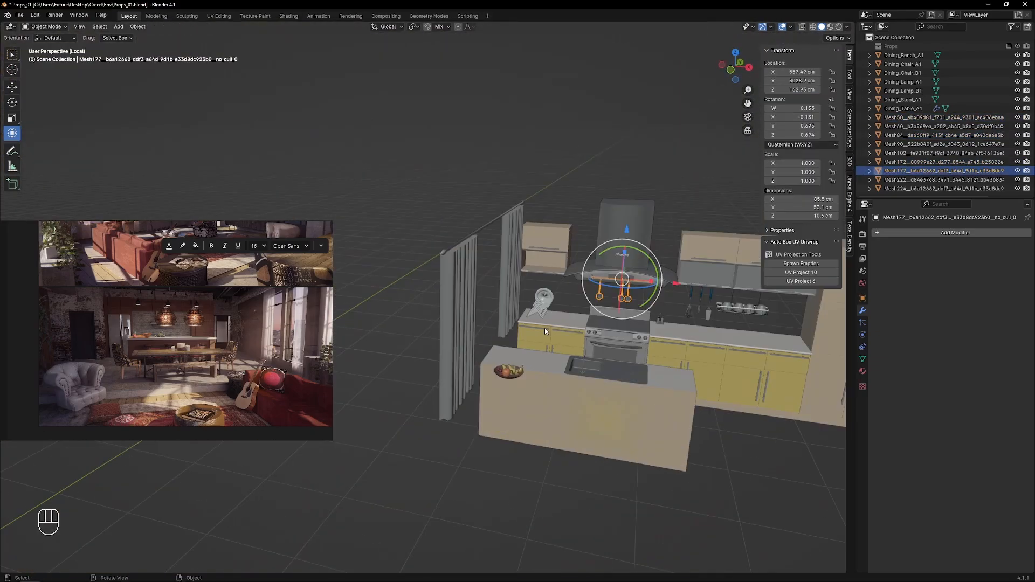
- Separate one curtain panel from the combined curtain mesh into its own object
left_click(510, 297)
key("Tab")
middle_click_drag(544, 301, 439, 235)
key("shift+z")
left_click_drag(439, 235, 351, 334)
mouse_move(448, 279)
left_mouse_down()
mouse_move(462, 283)
mouse_move(428, 280)
left_mouse_up()
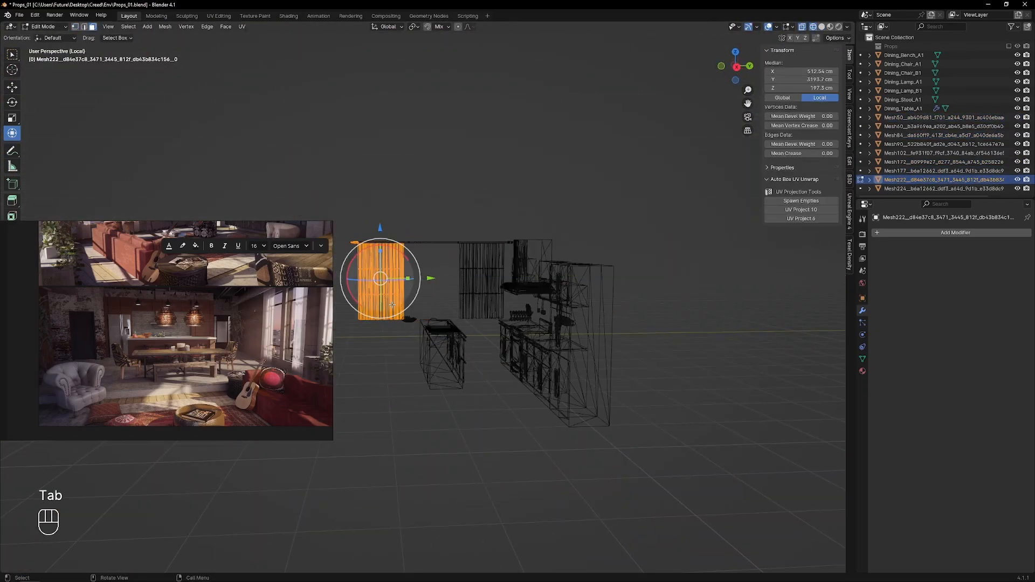
key("p")
left_click(393, 305)
key("Tab")
- Move the separated curtain panel's origin to its geometry and set the panel's height to 270 cm
left_click(377, 276)
key("shift+s")
middle_click_drag(431, 323, 507, 345)
left_click(811, 216)
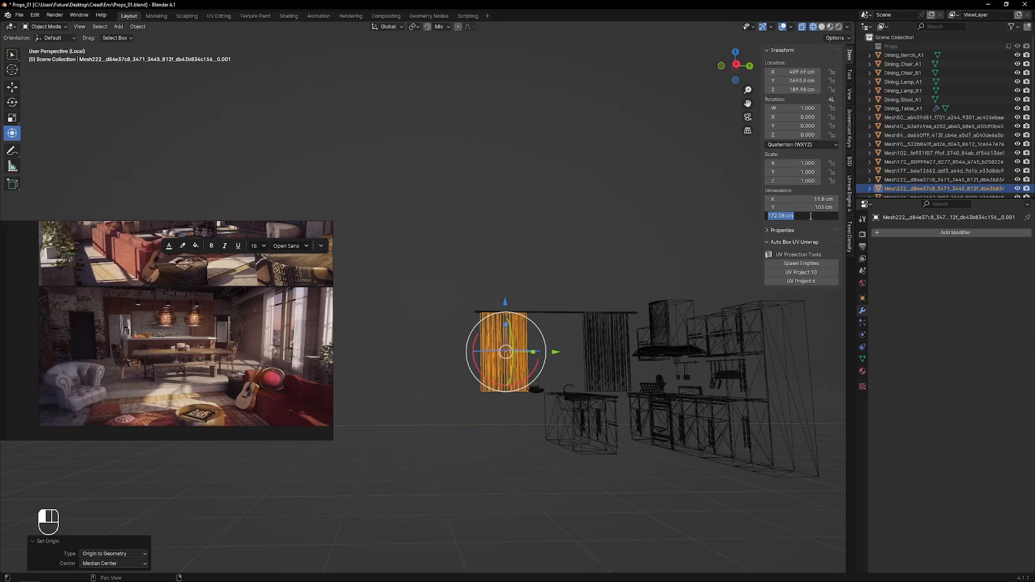
key("ctrl+a")
- Delete the leftover curtain mesh with its rod and second panel, and return to solid shading
middle_click_drag(561, 302, 615, 377)
left_click(837, 38)
left_click_drag(598, 372, 609, 248)
mouse_move(609, 248)
middle_mouse_down()
mouse_move(649, 238)
mouse_move(744, 270)
middle_mouse_up()
key("x")
key("z")
middle_click_drag(565, 344, 485, 323, "shift")
- Rename the cabinet unit, island and next small props Dining_Kitchen_A1, Dining_Platform_A1, Dining_Salt_A1, Dining_Rack_A1 and Dining_Fruits_A1
left_click(485, 323)
middle_click_drag(485, 323, 493, 351)
type("A1")
key("Return")
double_click(908, 126)
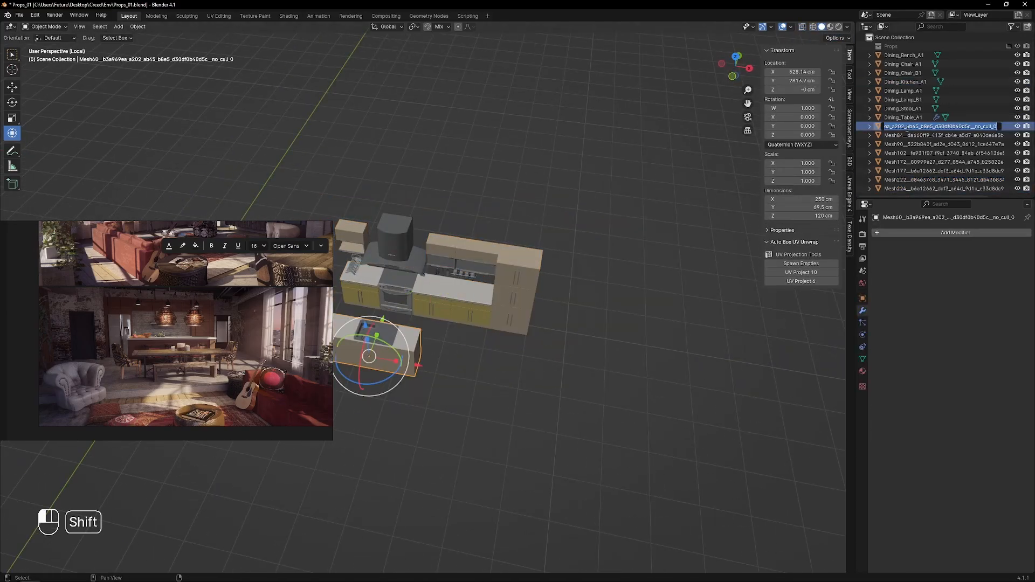
key("Return")
double_click(904, 136)
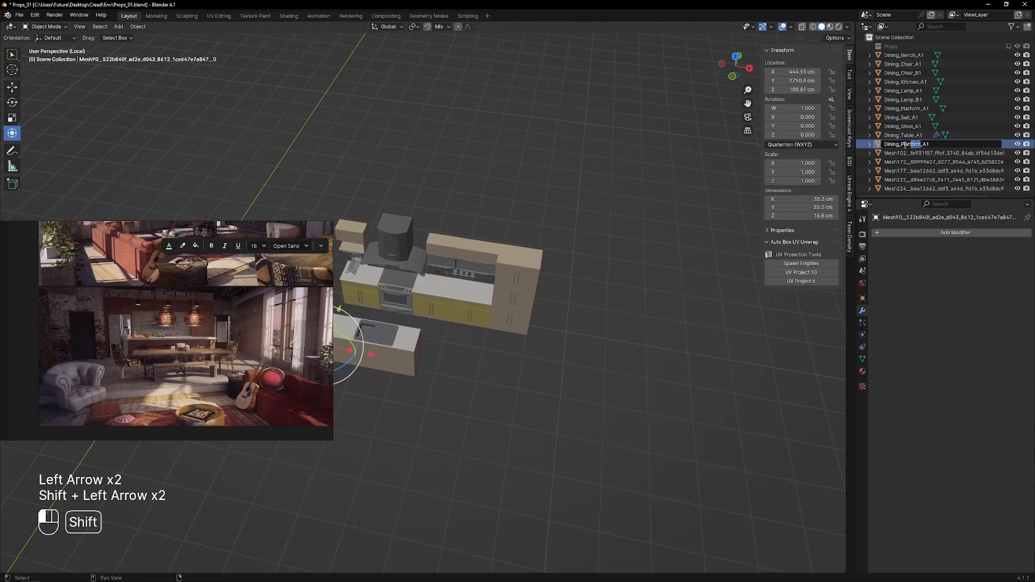
type("Rack")
key("Return")
- Rename the utensil sets Dining_Utils_A1 and Dining_Utils_B1, the curtain Living_Curtain_A1 and the range hood Dining_Chimney_A1
double_click(902, 162)
type("Dining_Platform_A1")
key("Left")
key("Left")
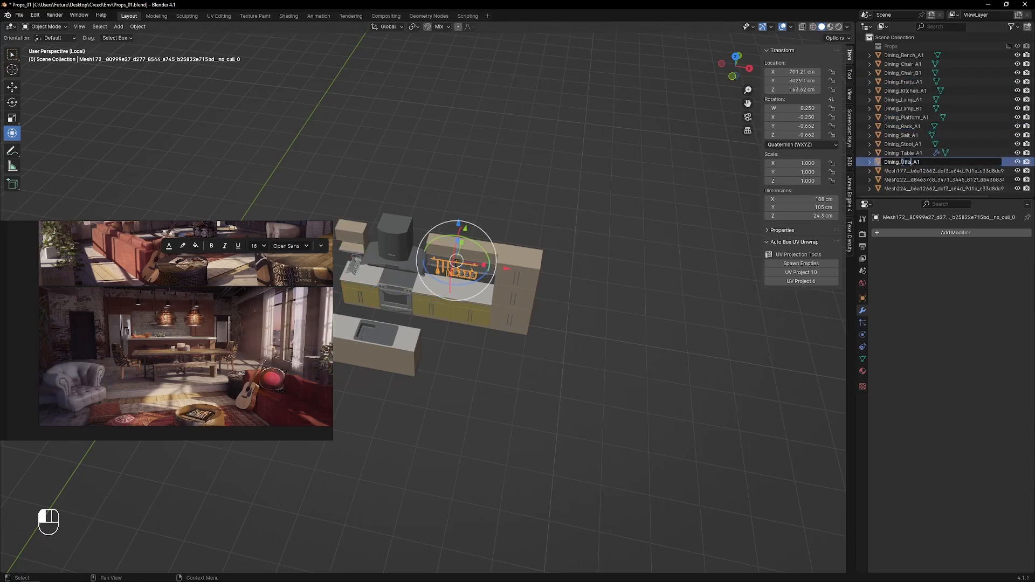
key("Return")
left_click(901, 179)
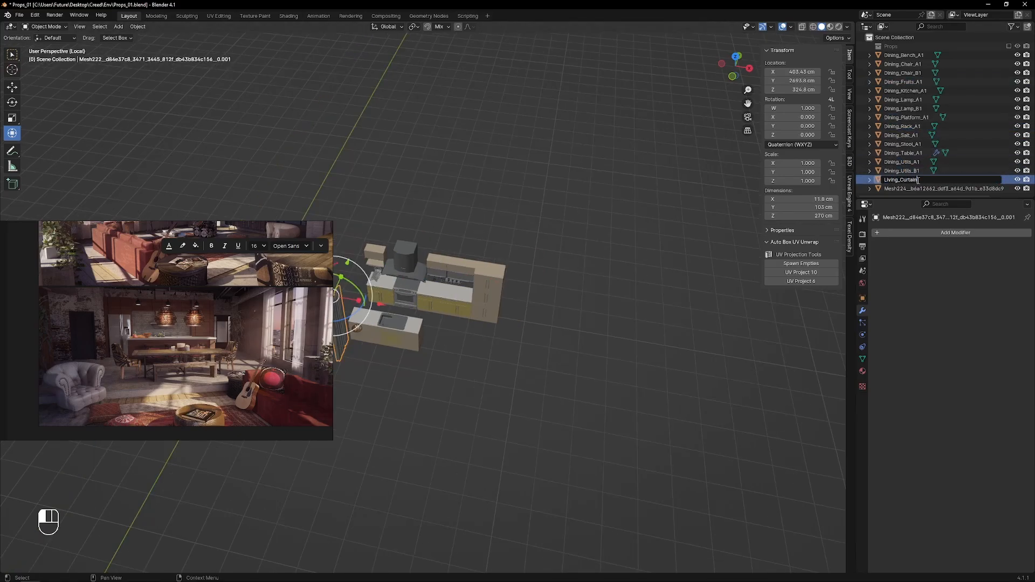
left_click(900, 190)
- Apply rotation and scale on all visible props and switch their rotation mode to XYZ Euler
key("ctrl+a")
left_click(802, 145, "alt")
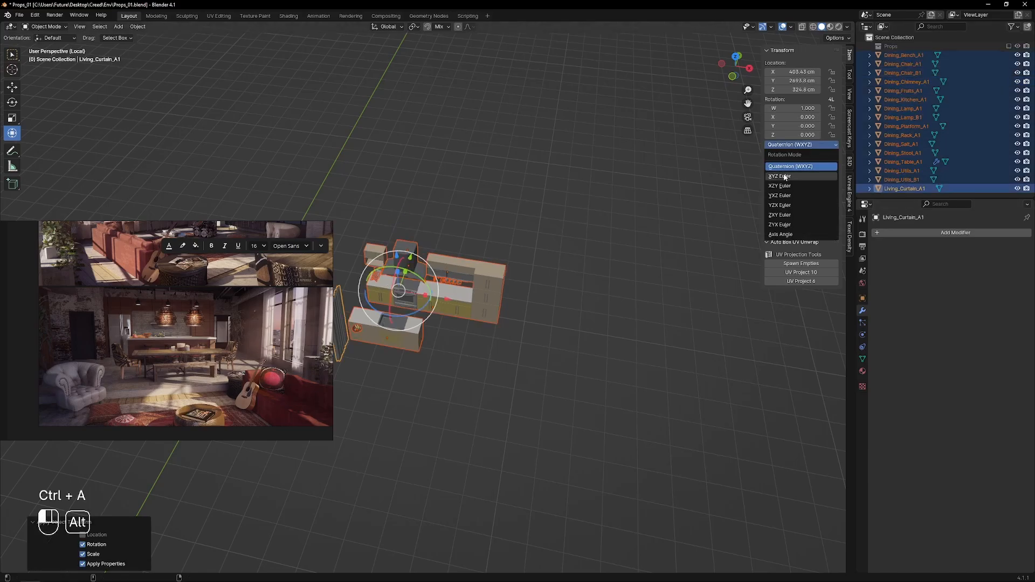
left_click(809, 176, "alt")
- Export the selected props as static meshes for Unreal Engine
left_click(849, 193)
scroll(818, 441, "down", 6)
left_click(801, 563)
- Import the newly exported Dining prop FBX files and SM_Living_Curtain_A1 into the Creed/Props folder in Unreal Engine
key("alt+Tab")
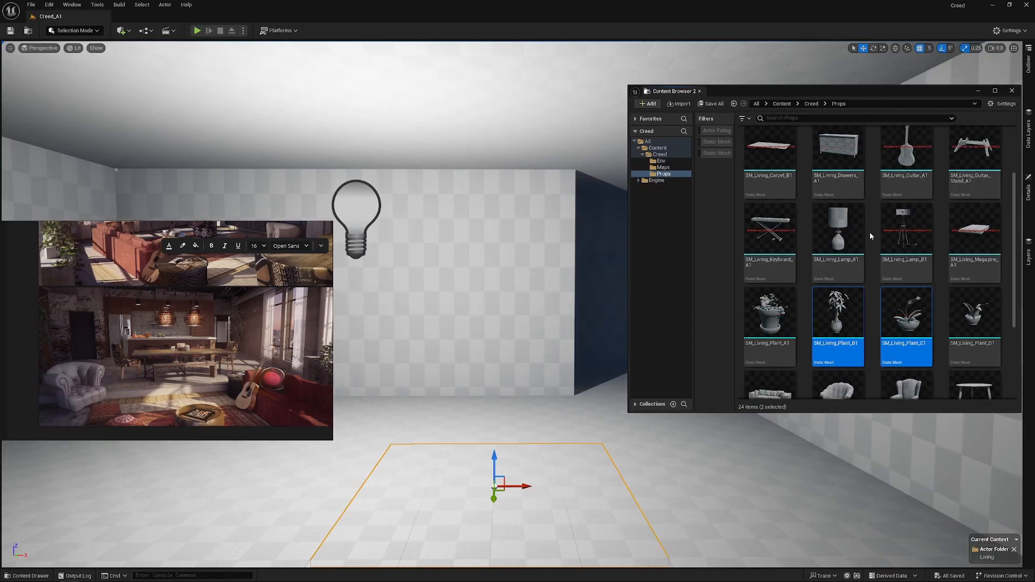
scroll(869, 232, "up", 3)
key("alt+Tab")
left_click(744, 92)
left_click(657, 133)
left_click(651, 158, "ctrl")
left_click(650, 167, "ctrl")
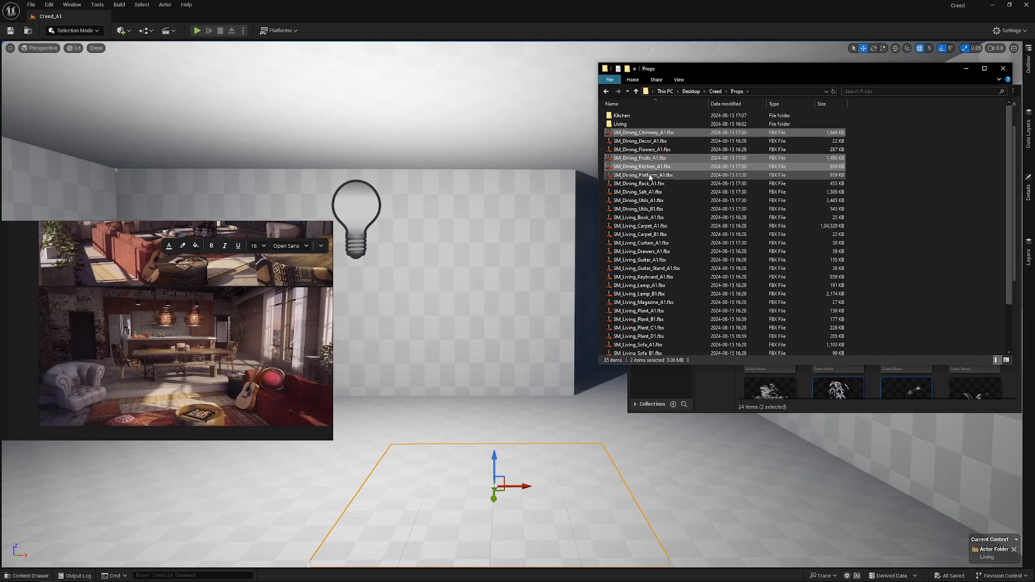
left_click(649, 176, "ctrl")
left_click(650, 184, "ctrl")
left_click(660, 243, "ctrl")
left_click_drag(780, 70, 591, 70)
left_click_drag(463, 201, 873, 312)
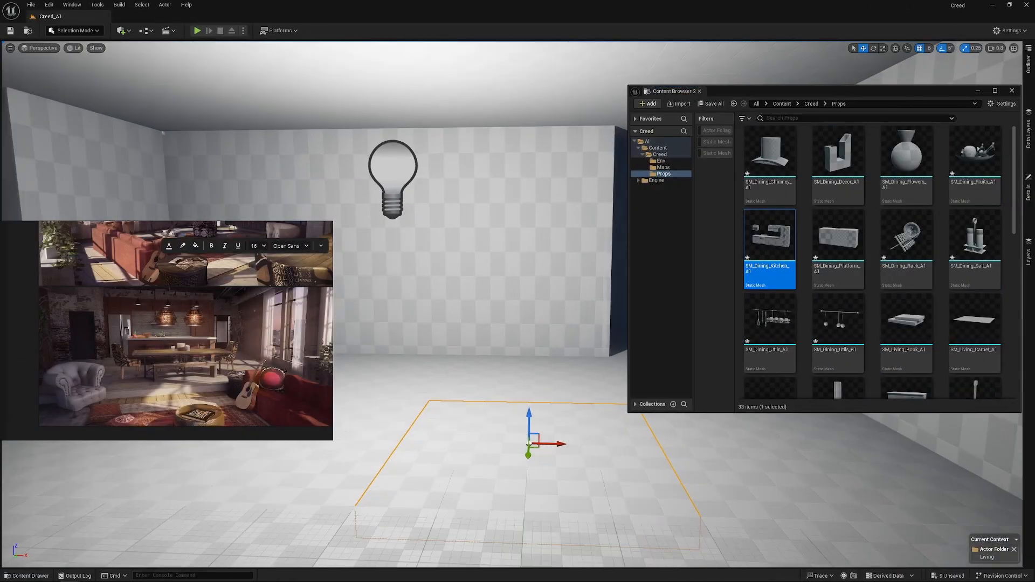
- Place SM_Dining_Kitchen_A1 in the level and fit it against the back wall of the kitchen area
right_click_drag(518, 302, 515, 324)
left_click_drag(769, 251, 430, 317)
right_click_drag(430, 317, 513, 351)
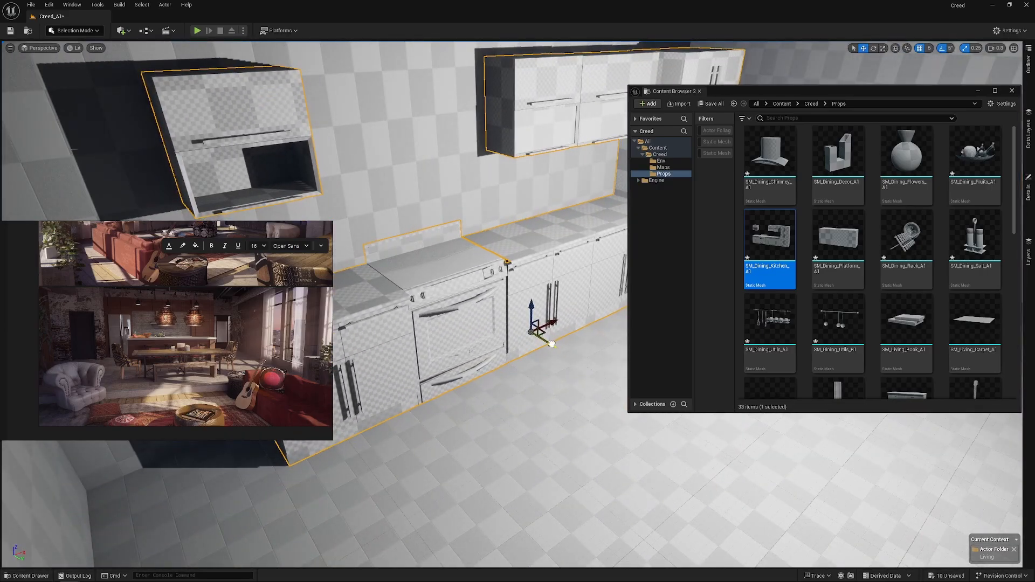
left_click_drag(551, 344, 546, 339)
right_click_drag(546, 339, 447, 317)
- Place SM_Dining_Platform_A1 on the floor in front of the kitchen cabinets and adjust its position
left_click_drag(760, 324, 528, 384)
mouse_move(528, 385)
right_mouse_down()
mouse_move(569, 383)
mouse_move(532, 383)
right_mouse_up()
left_click_drag(466, 373, 485, 373)
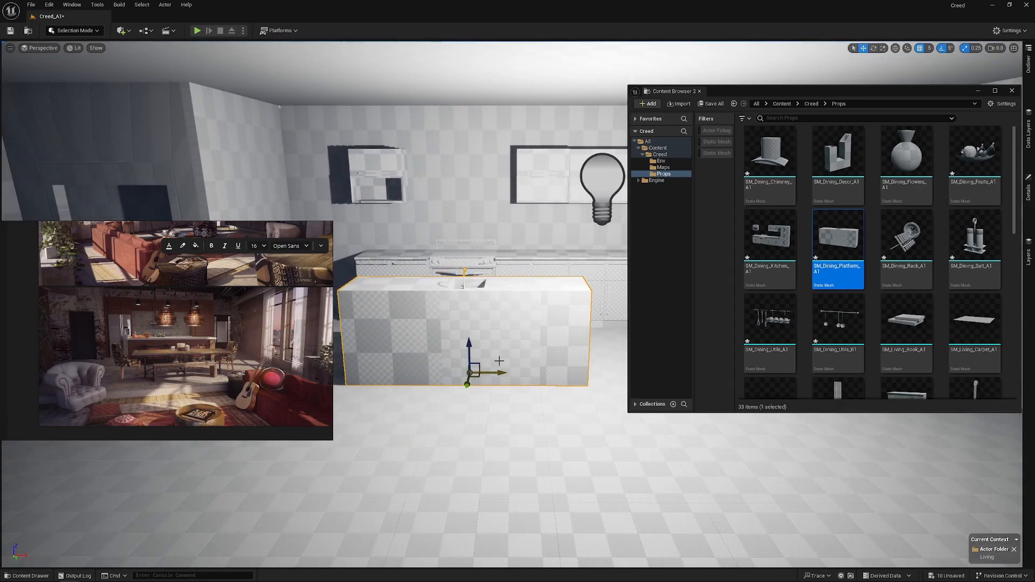
right_click_drag(500, 361, 499, 349)
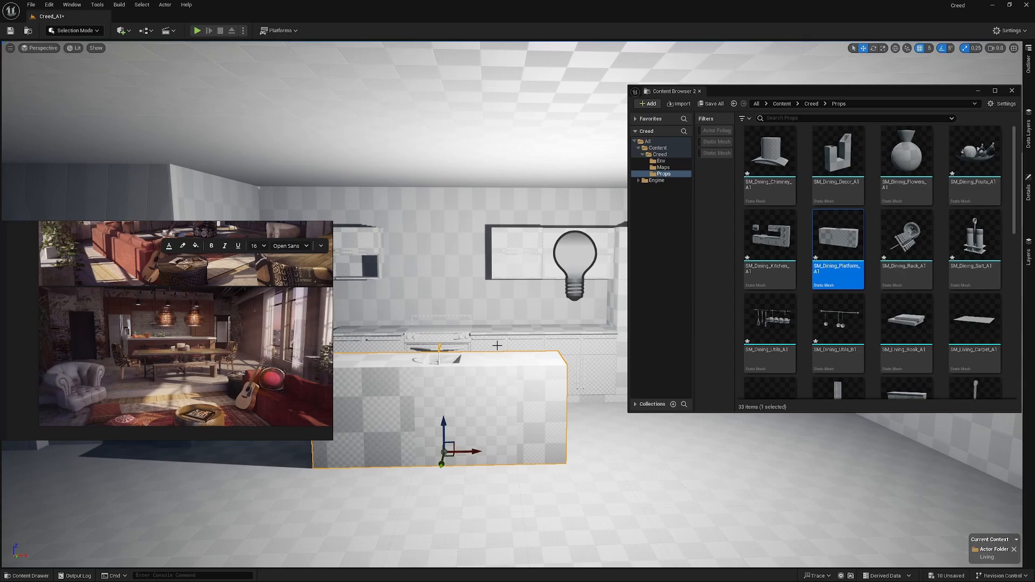
- In Blender, lengthen the Dining_Platform_A1 island by moving the vertices of the end beyond the sink outward along X
key("alt+Tab")
scroll(471, 354, "up", 3)
middle_click_drag(390, 352, 439, 354, "shift")
left_click(440, 353)
key("Tab")
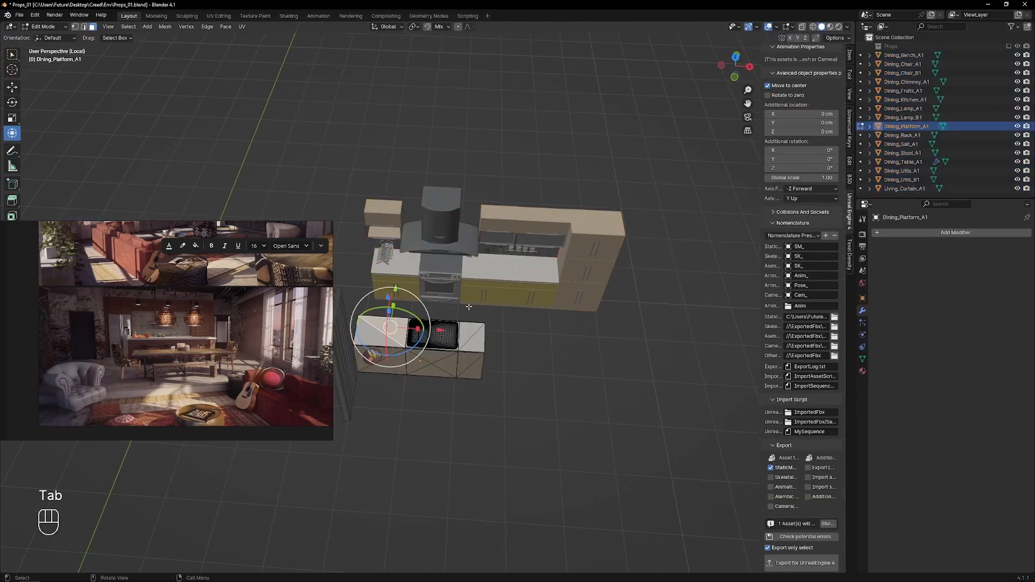
key("z")
left_click_drag(511, 317, 470, 387)
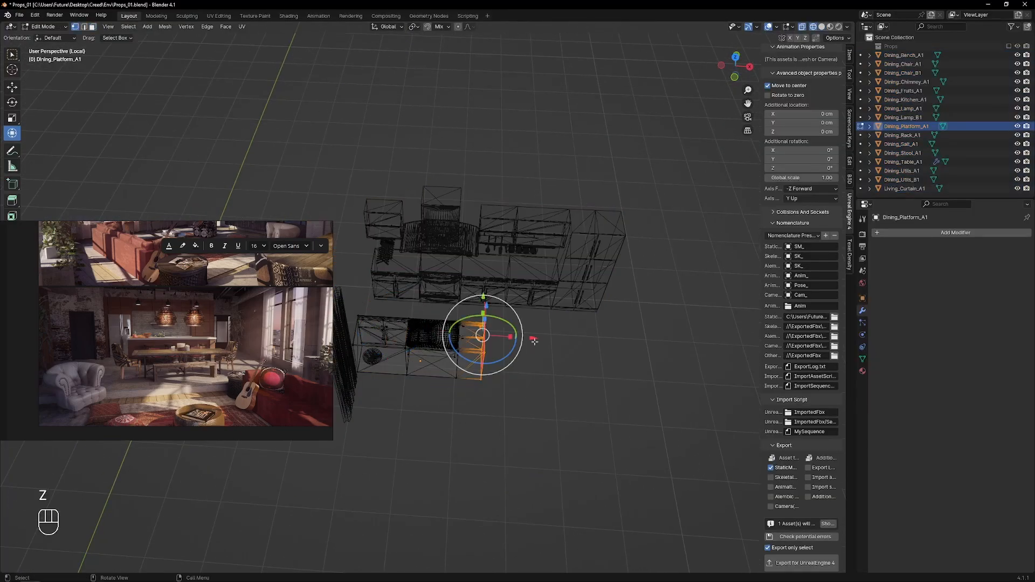
left_click_drag(535, 341, 636, 350)
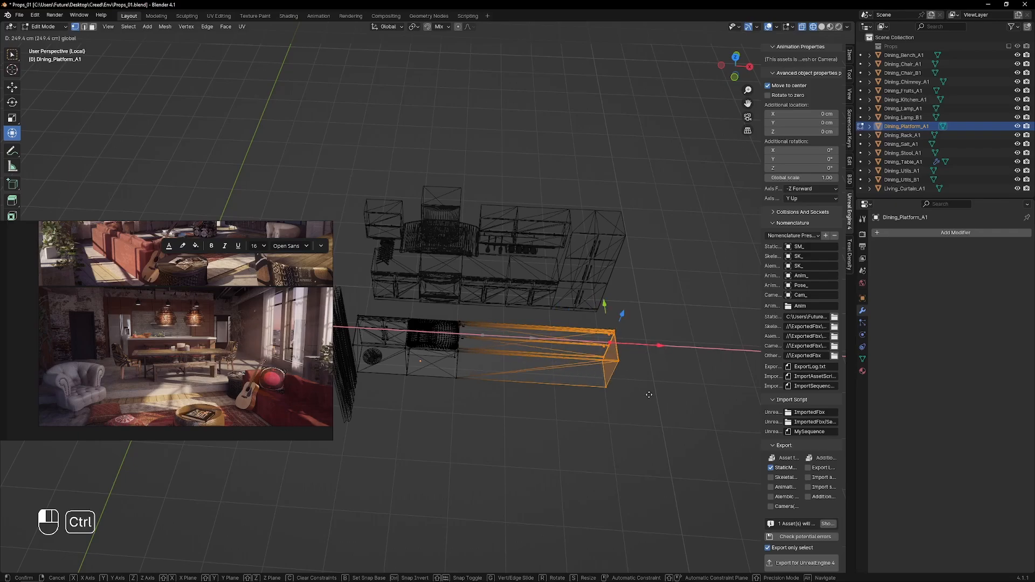
left_click_drag(649, 394, 650, 395, "ctrl")
scroll(649, 395, "down", 1)
middle_click_drag(620, 372, 632, 370, "shift")
left_click_drag(608, 408, 606, 406, "ctrl")
key("Tab")
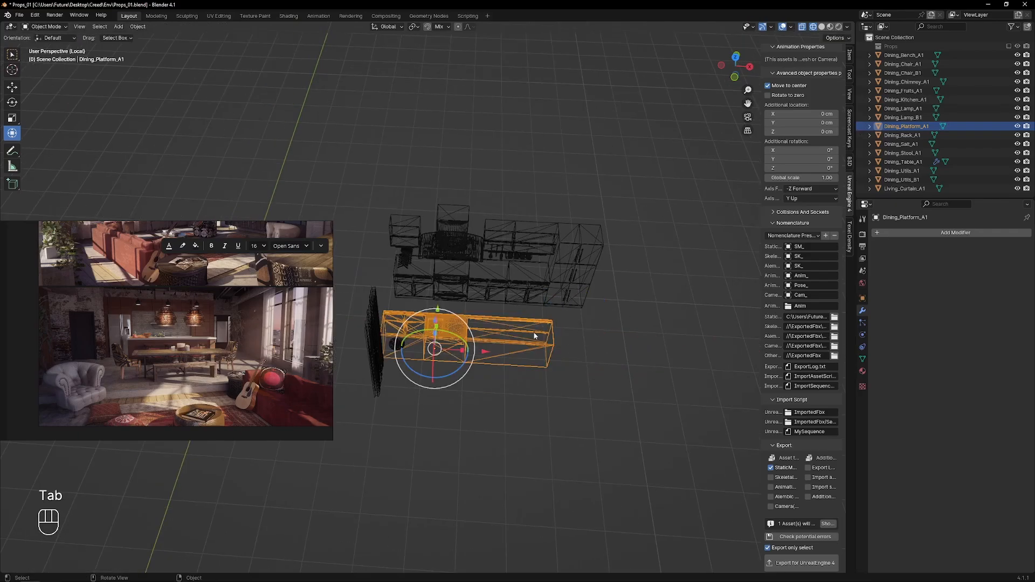
- Set the lengthened island's origin to its bottom bounds and re-export it for Unreal Engine
middle_click_drag(475, 356, 490, 354, "shift")
left_click(529, 416)
left_click(805, 563)
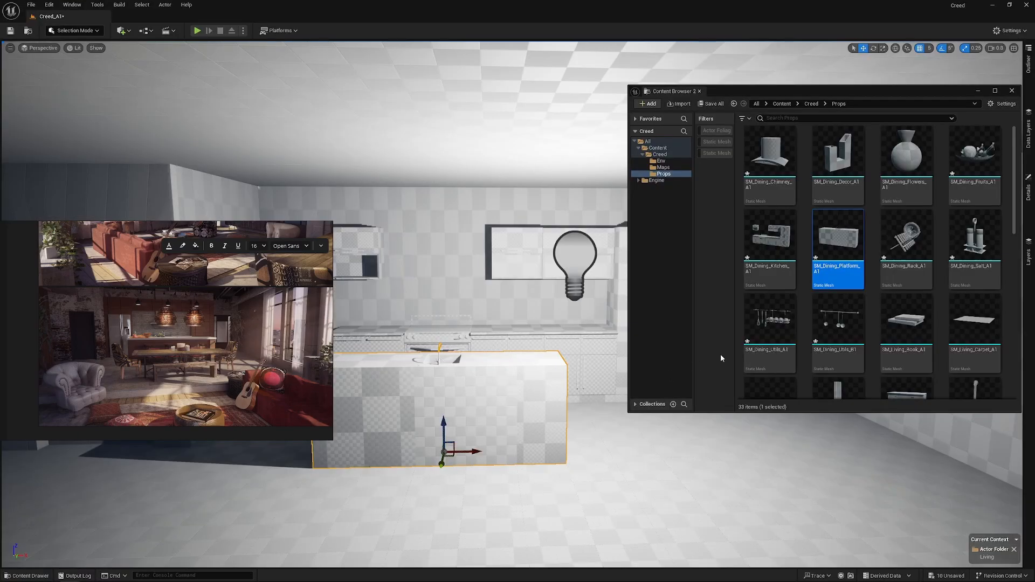
- Reimport SM_Dining_Platform_A1 in Unreal Engine and align the longer island in front of the cabinets
right_click(858, 258)
left_click(893, 325)
key("s")
key("d")
right_click_drag(496, 323, 475, 310)
key("a")
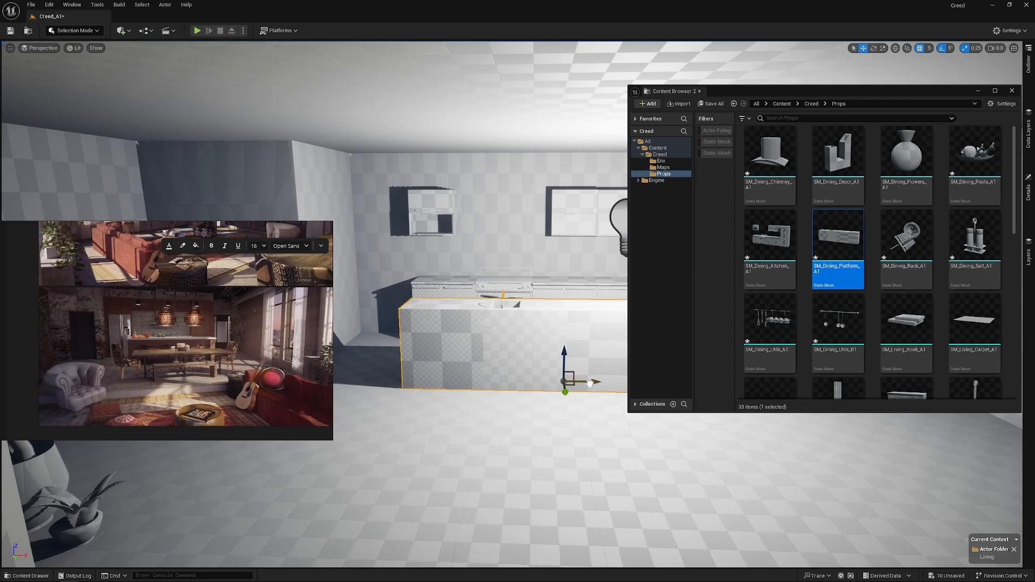
scroll(535, 321, "up", 3)
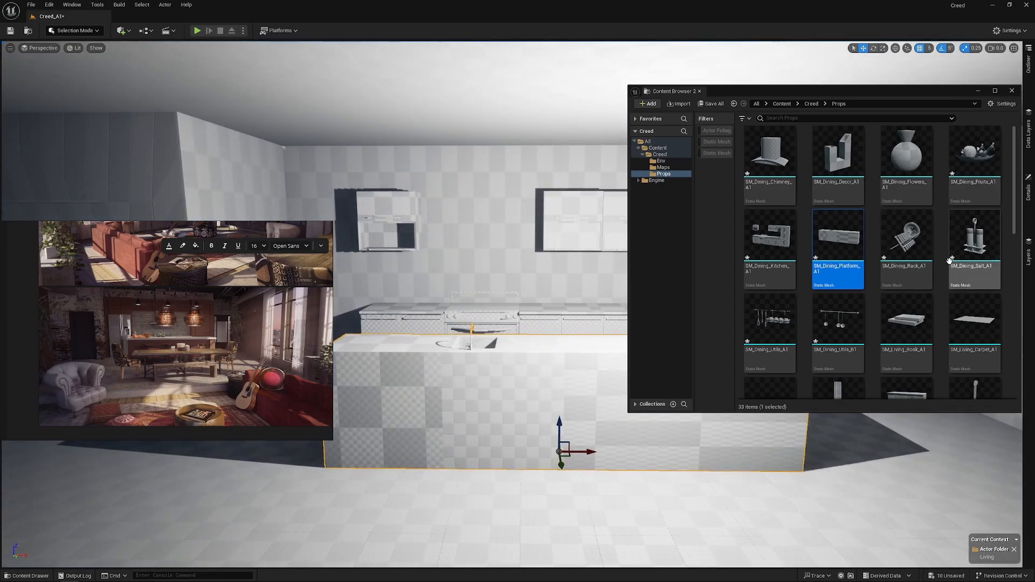
- Place SM_Dining_Fruits_A1 on the island's countertop beside the sink
scroll(927, 270, "down", 4)
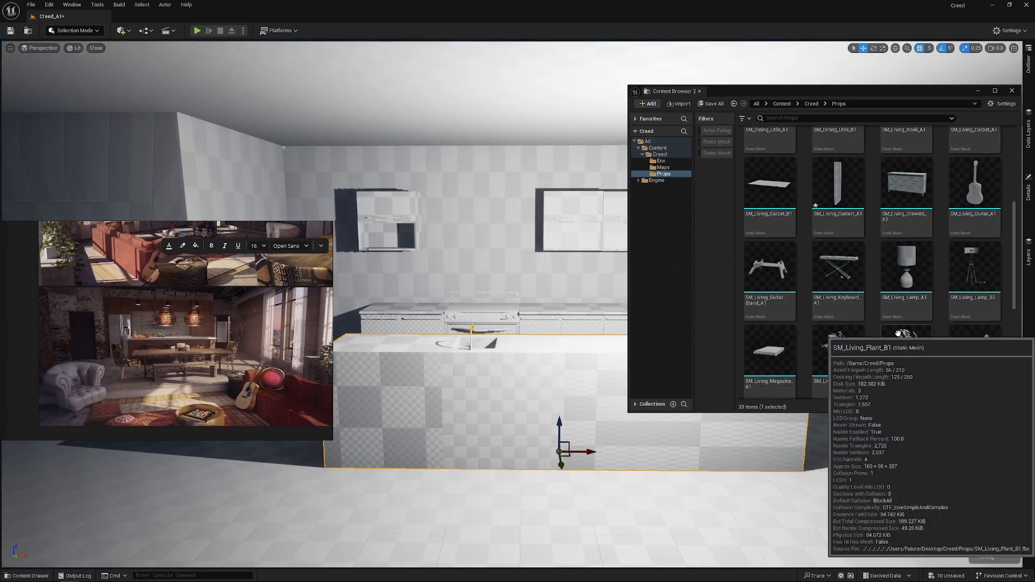
scroll(960, 242, "up", 4)
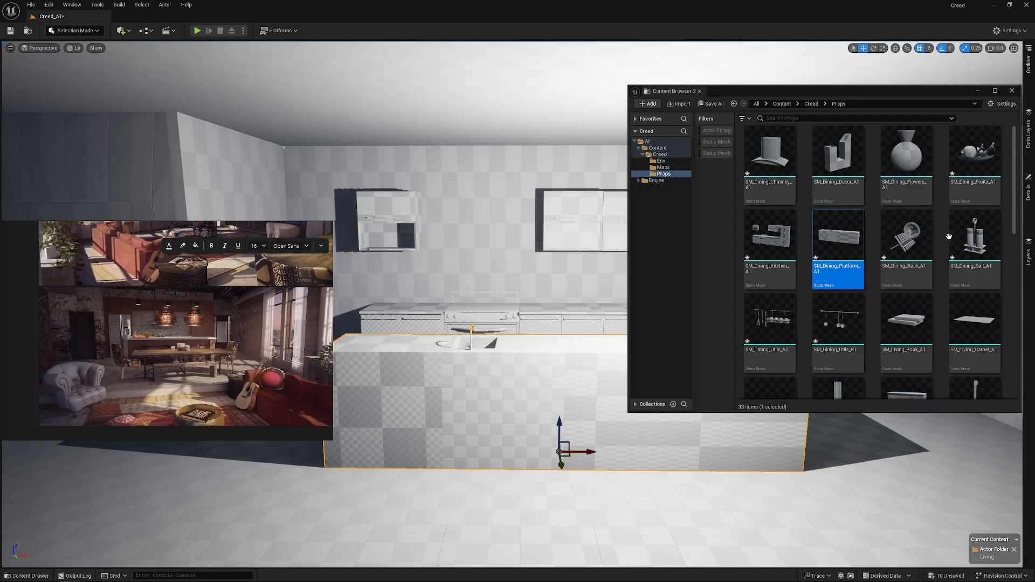
left_click_drag(974, 154, 459, 307)
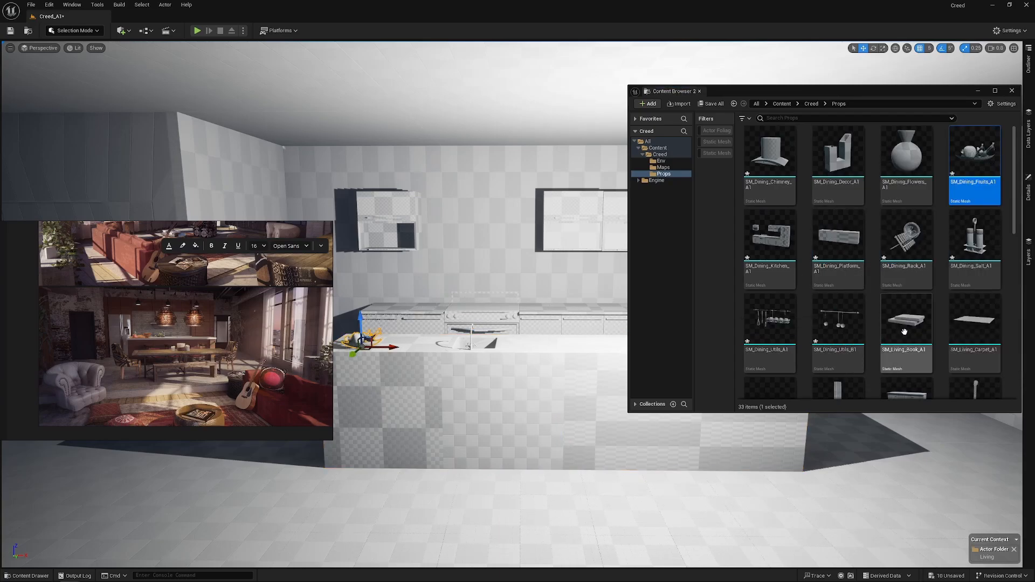
scroll(919, 327, "down", 10)
scroll(921, 328, "up", 10)
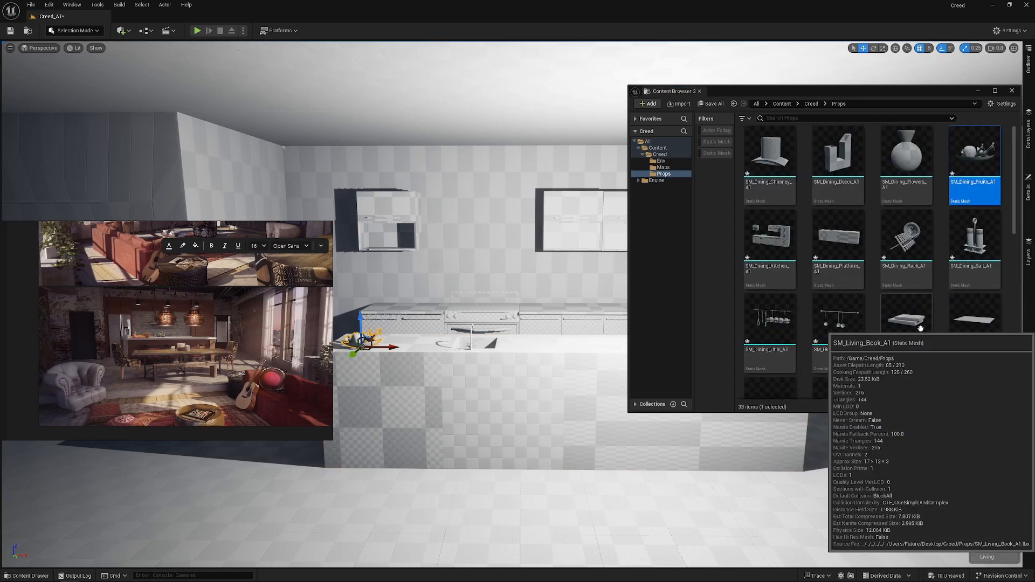
left_click(874, 220)
left_click(906, 321)
scroll(906, 320, "down", 2)
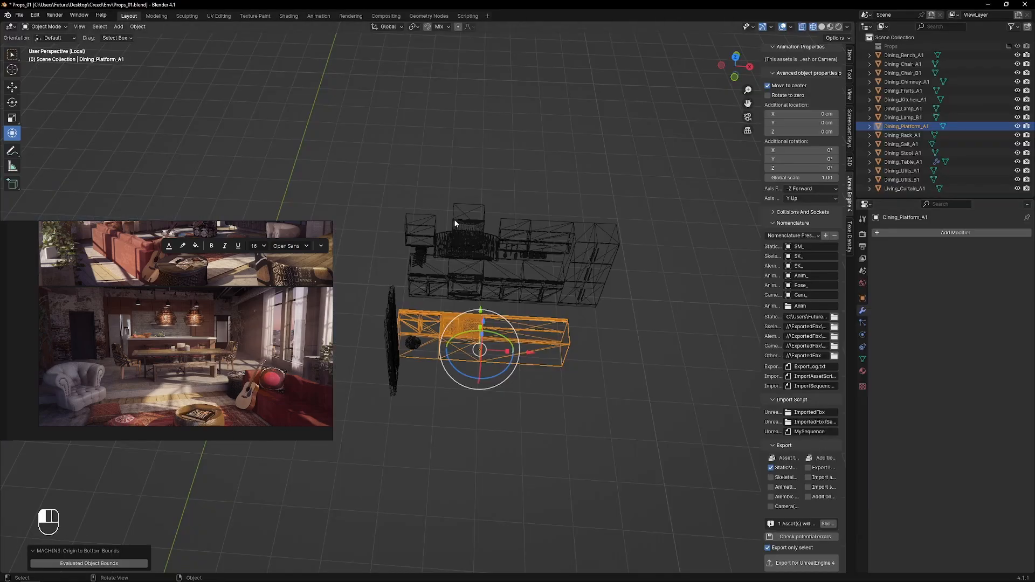
- In Blender, select the range hood Dining_Chimney_A1 and re-export it for Unreal Engine
left_click(454, 219)
scroll(800, 112, "up", 5)
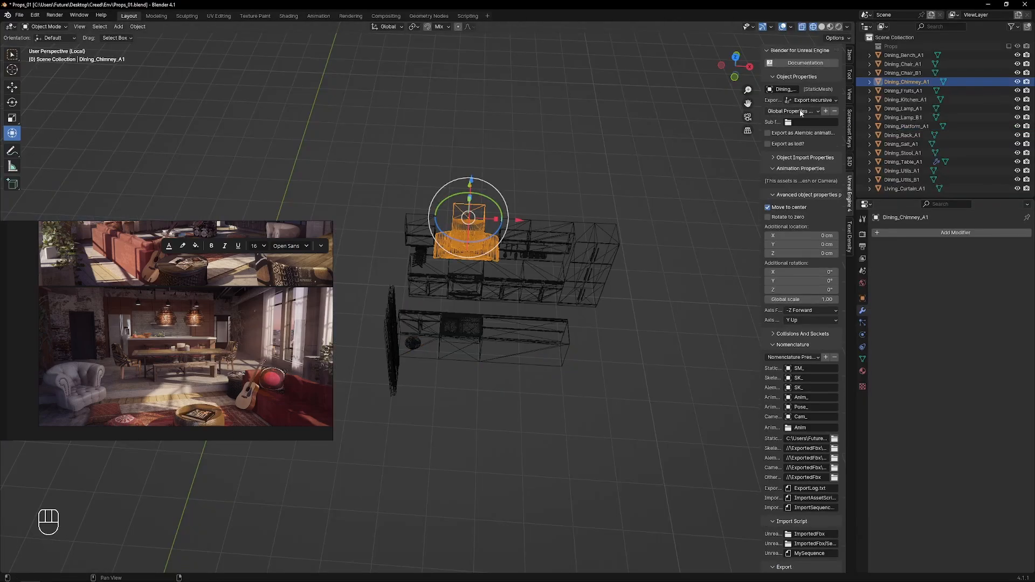
scroll(771, 496, "down", 8)
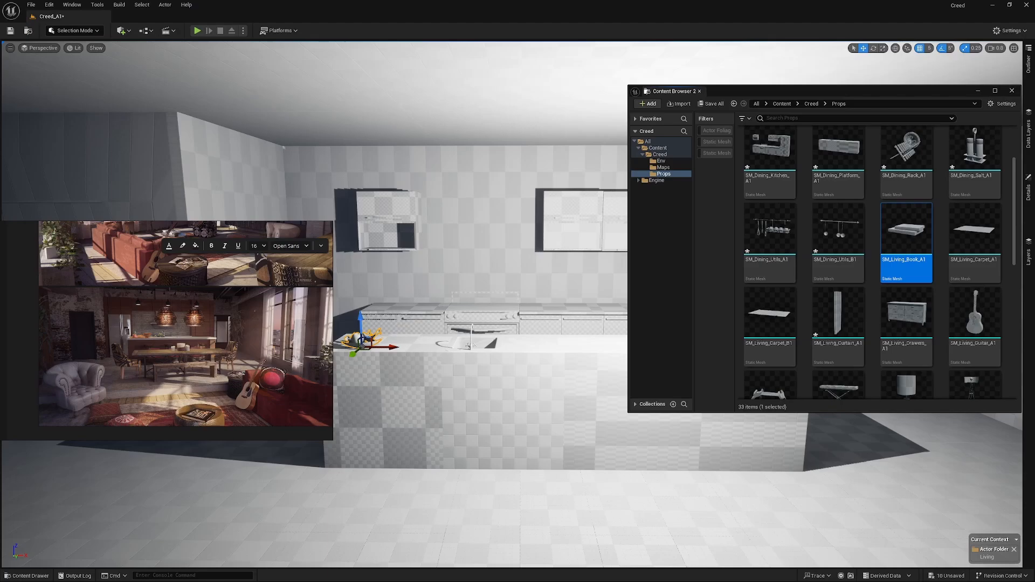
- Import the updated SM_Dining_Chimney_A1.fbx into the Creed/Props folder in Unreal Engine
key("alt+Tab")
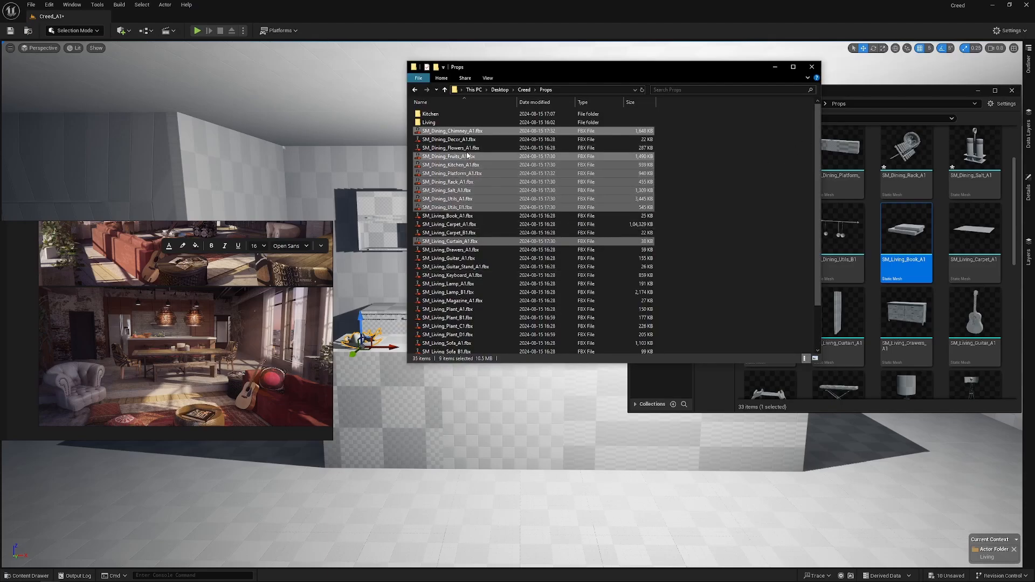
left_click(467, 132)
left_click(839, 149)
scroll(839, 149, "up", 3)
left_click(833, 156)
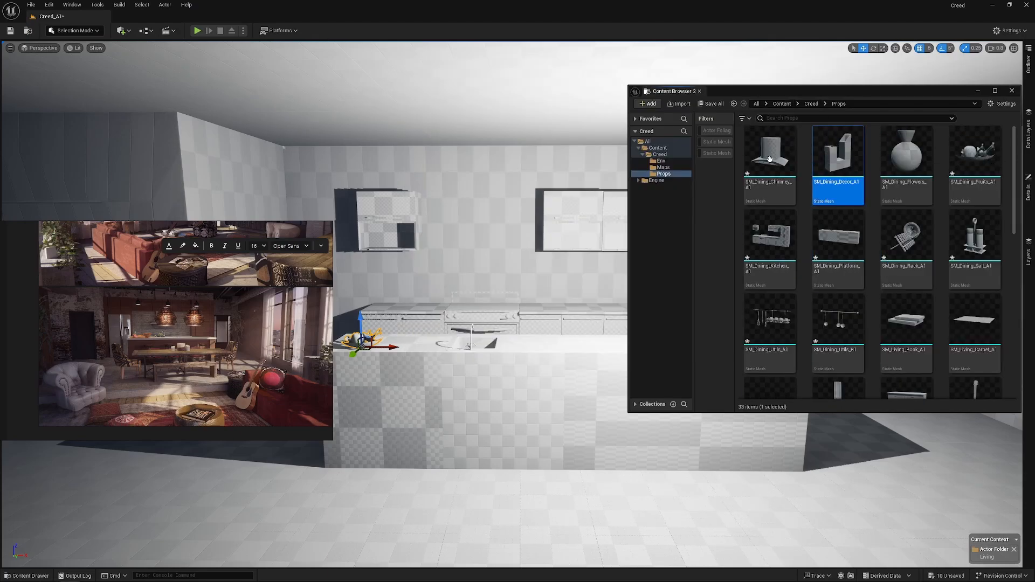
- Place SM_Dining_Chimney_A1 on the back wall above the stove and fine-tune its position
left_click_drag(770, 157, 487, 181)
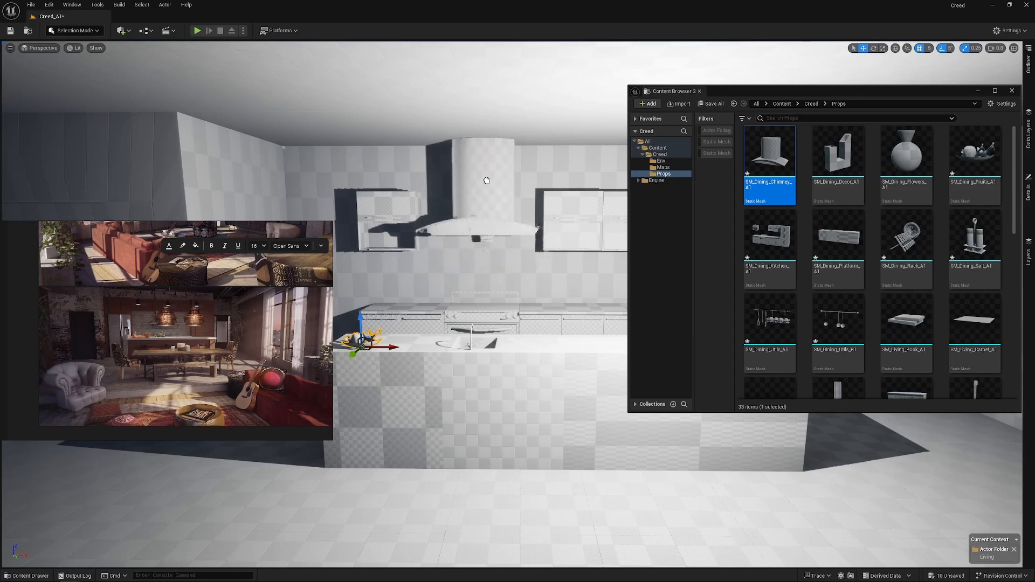
key("f")
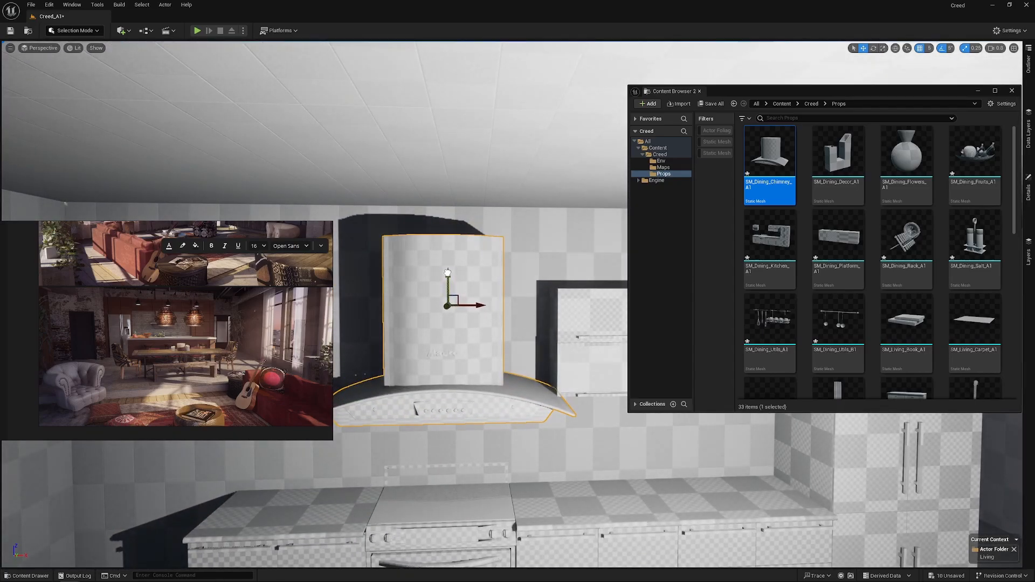
left_click_drag(447, 273, 448, 264)
right_click_drag(475, 314, 185, 294)
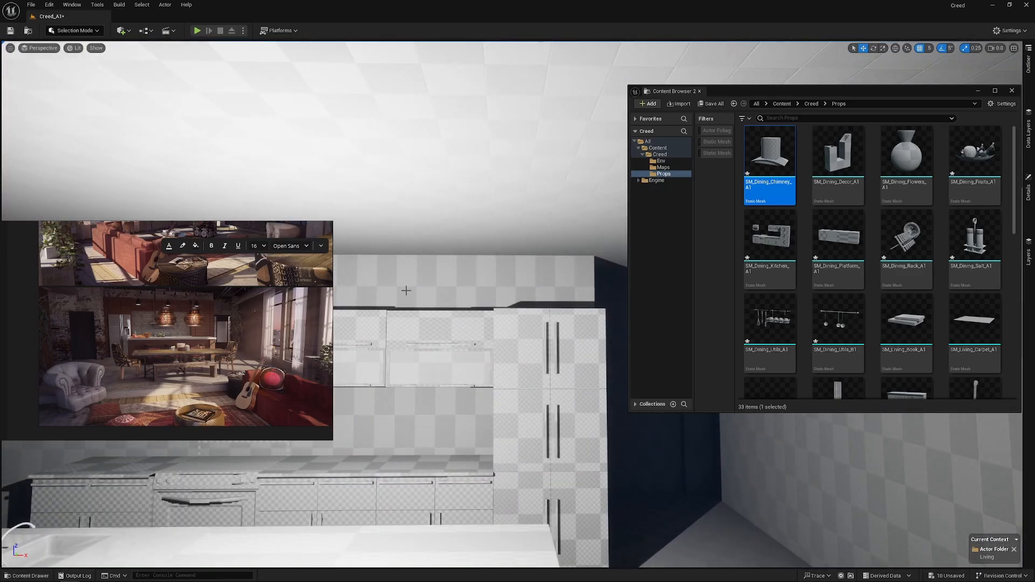
right_click_drag(446, 324, 515, 207)
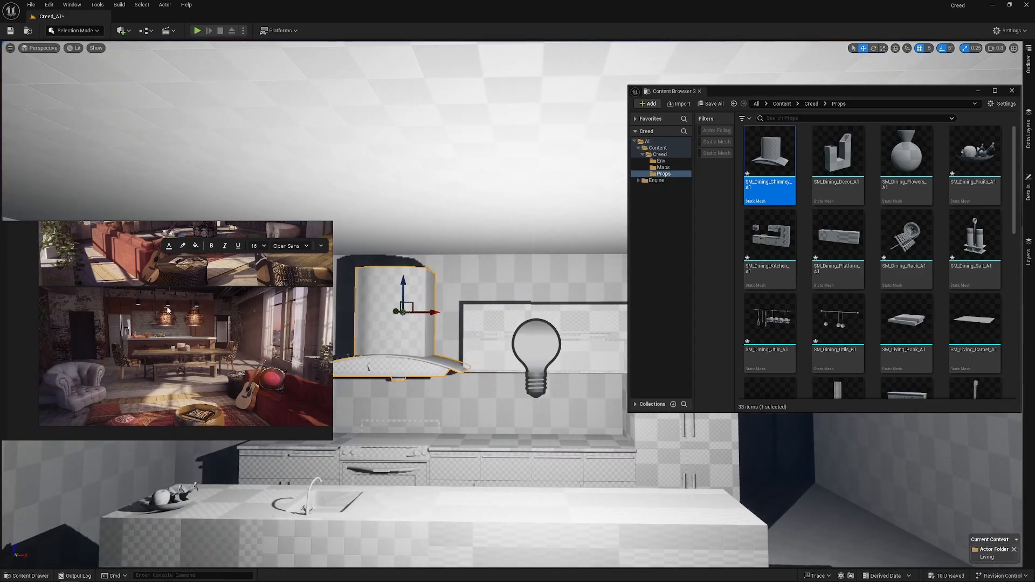
- In Blender, select the kitchen unit Dining_Kitchen_A1 and raise its upper cabinets together with the top of the tall cabinet
scroll(168, 310, "up", 3)
right_click_drag(534, 325, 534, 325)
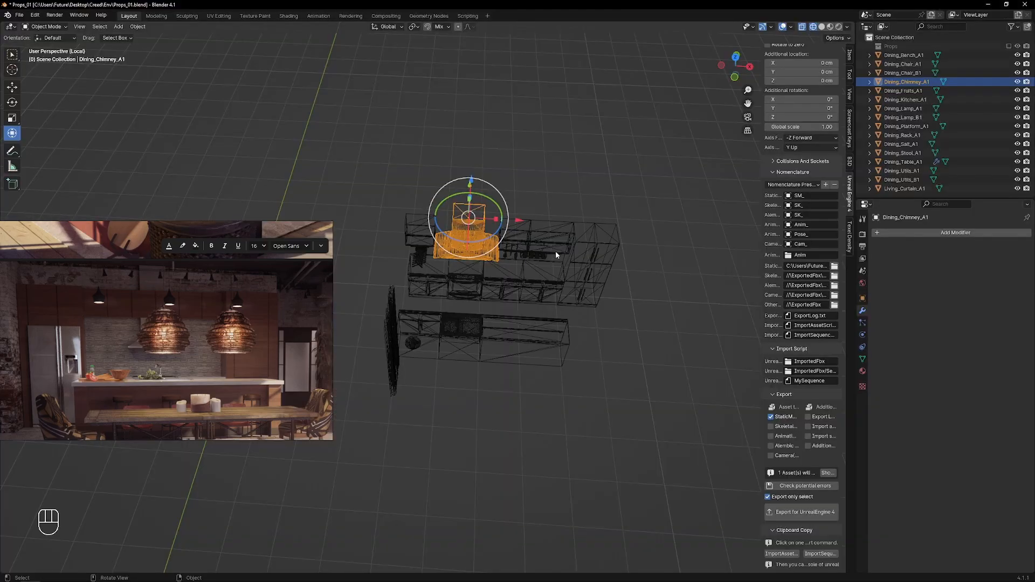
left_click(568, 203)
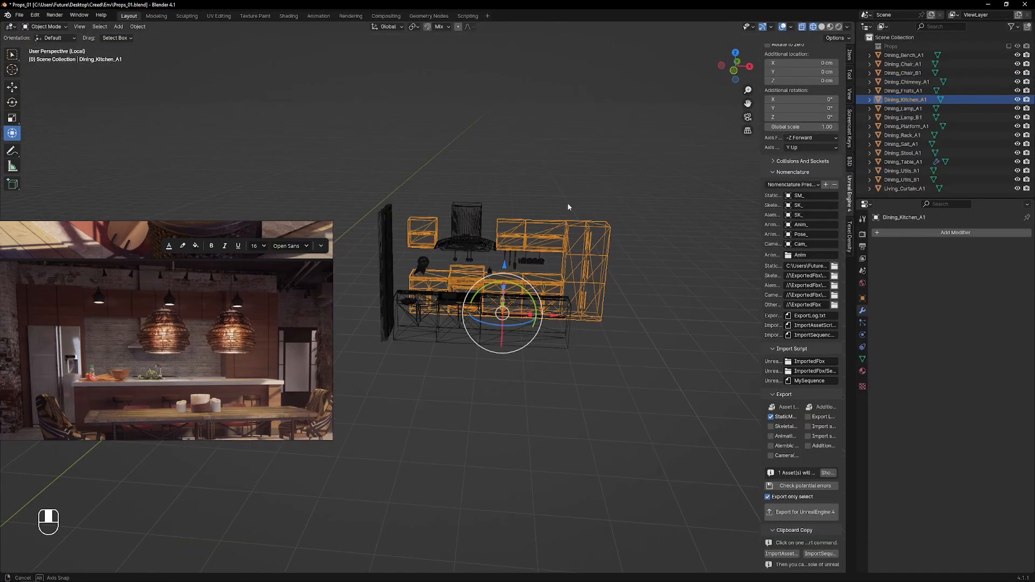
key("Tab")
mouse_move(568, 203)
middle_mouse_down("alt")
mouse_move(541, 207)
mouse_move(556, 199)
middle_mouse_up("alt")
middle_click_drag(556, 199, 407, 220, "shift")
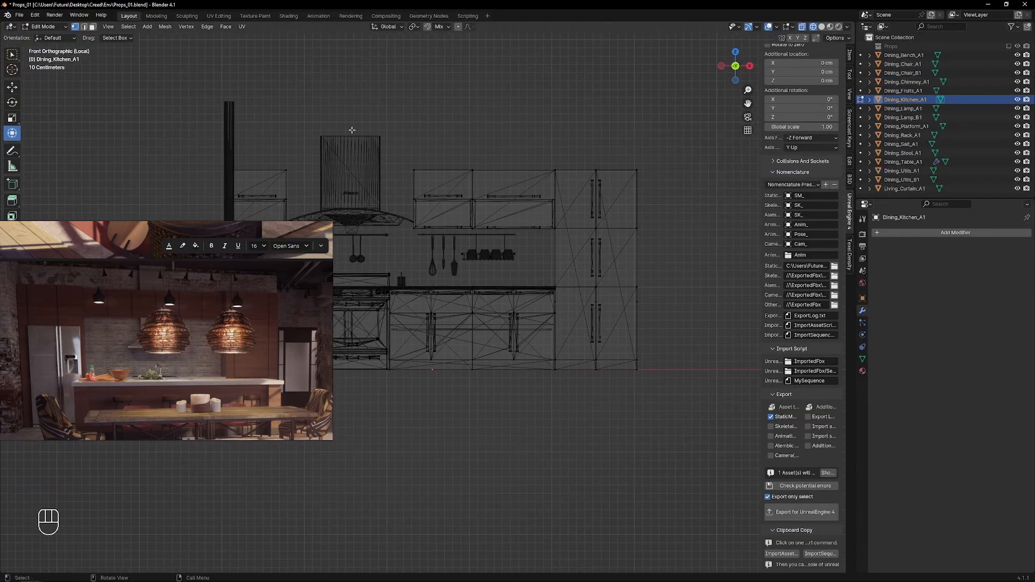
scroll(351, 130, "down", 3)
middle_click_drag(351, 129, 422, 178, "shift")
left_click_drag(633, 187, 337, 272)
left_click_drag(496, 192, 496, 182)
- Extend the upper cabinets on both sides sideways to meet the hood, moving the left cabinet's inner edge 37.64 cm along X
scroll(500, 138, "up", 3)
middle_click_drag(502, 124, 495, 179, "shift")
left_click_drag(501, 264, 512, 236)
key("g")
key("x")
scroll(410, 189, "down", 1)
left_click_drag(394, 183, 345, 282)
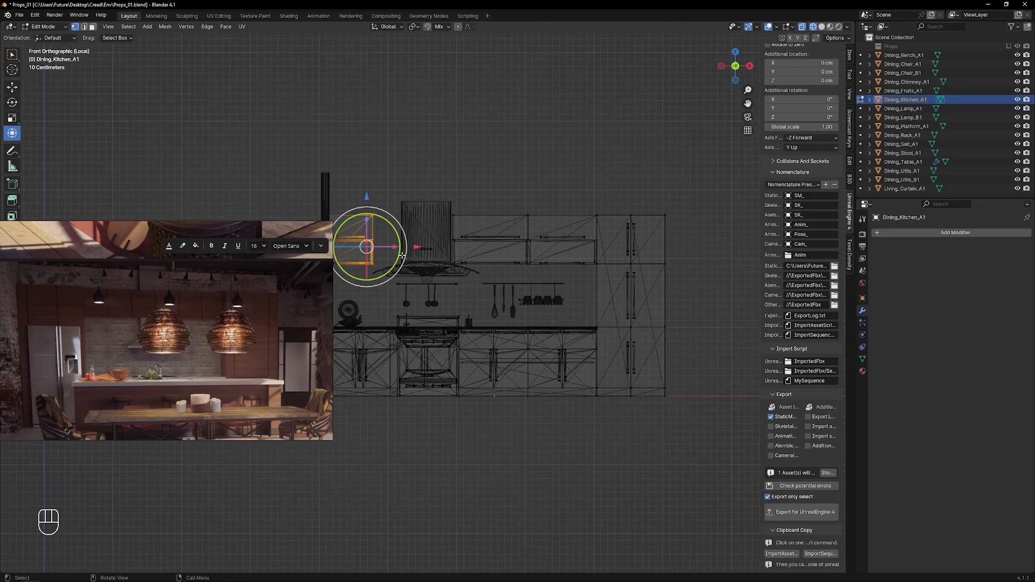
left_click_drag(438, 247, 446, 247)
- Try to duplicate the tall cabinet along X to the opposite end of the kitchen unit
scroll(604, 275, "down", 1)
middle_click_drag(642, 284, 663, 276, "shift")
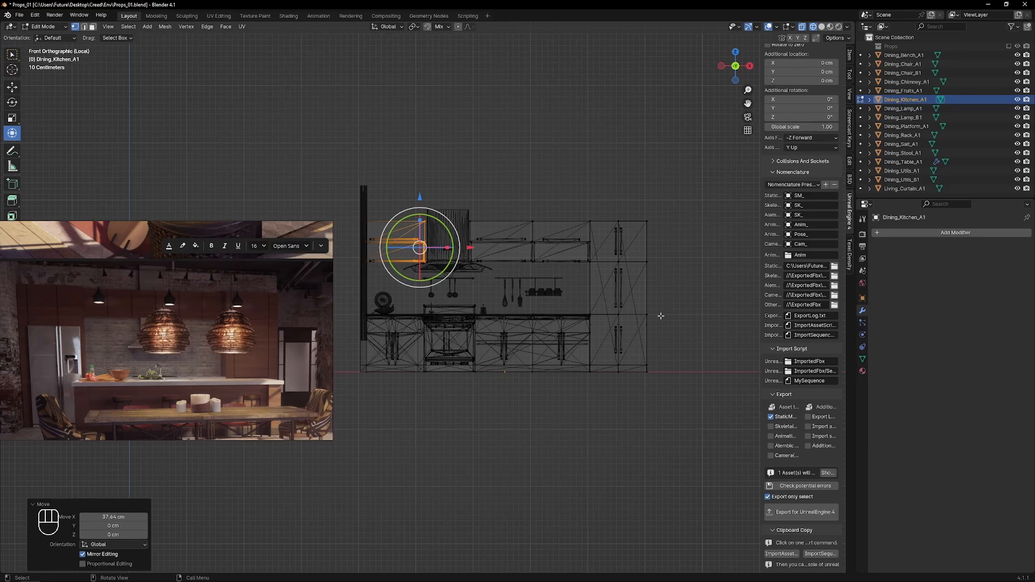
left_click_drag(671, 193, 584, 406)
key("ctrl+l")
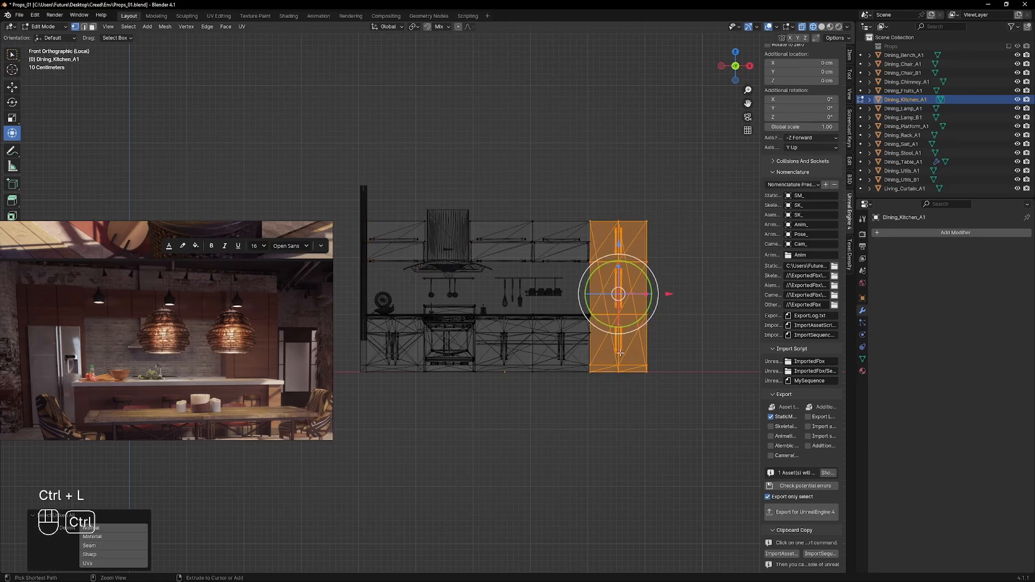
key("shift+d")
key("x")
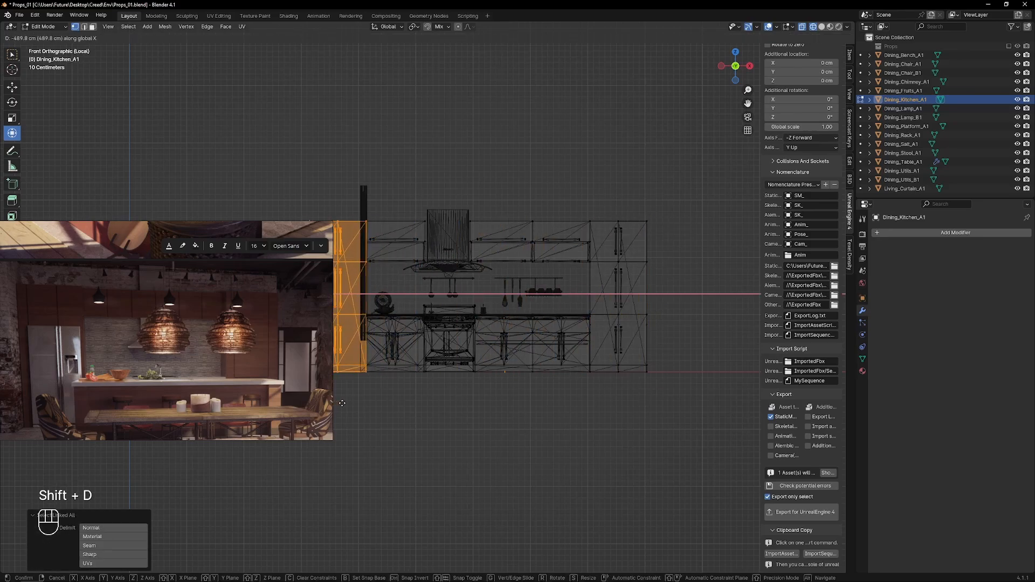
right_click(603, 372)
key("ctrl+z")
- Re-export the edited Dining_Kitchen_A1 from Blender and reimport SM_Dining_Kitchen_A1 in Unreal Engine
key("Tab")
key("z")
middle_click_drag(537, 342, 507, 378)
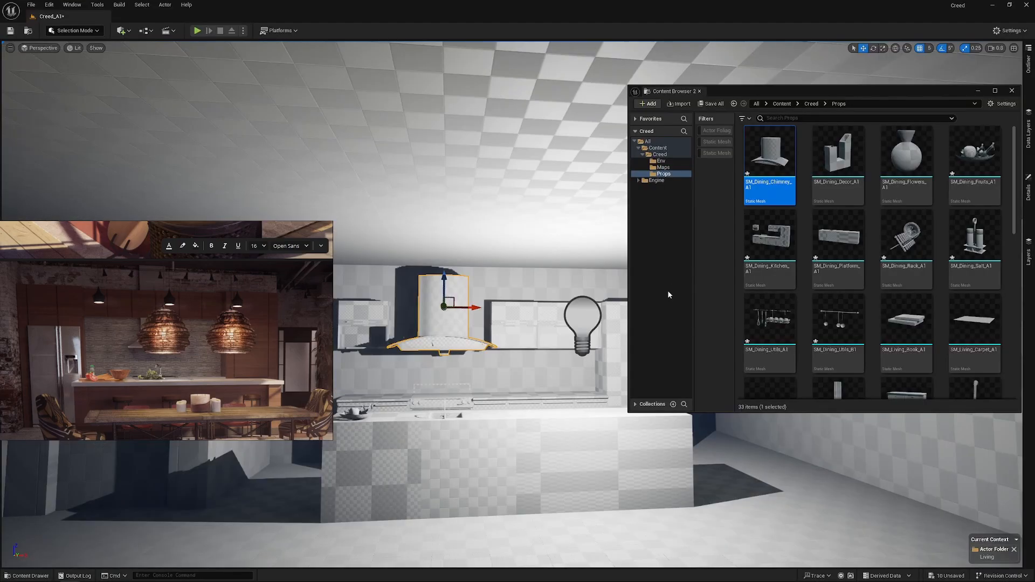
right_click(774, 220)
left_click(809, 300)
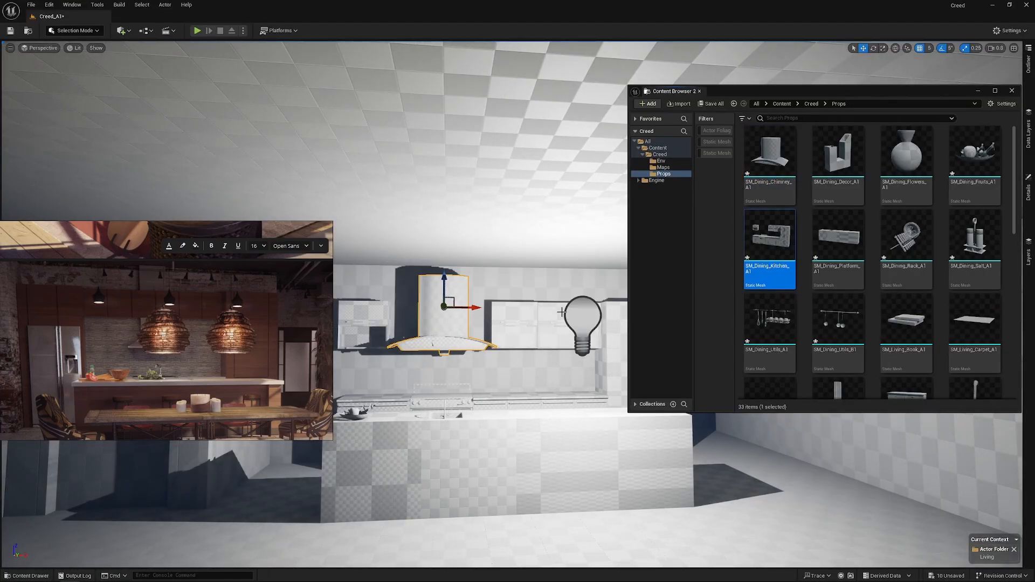
key("f")
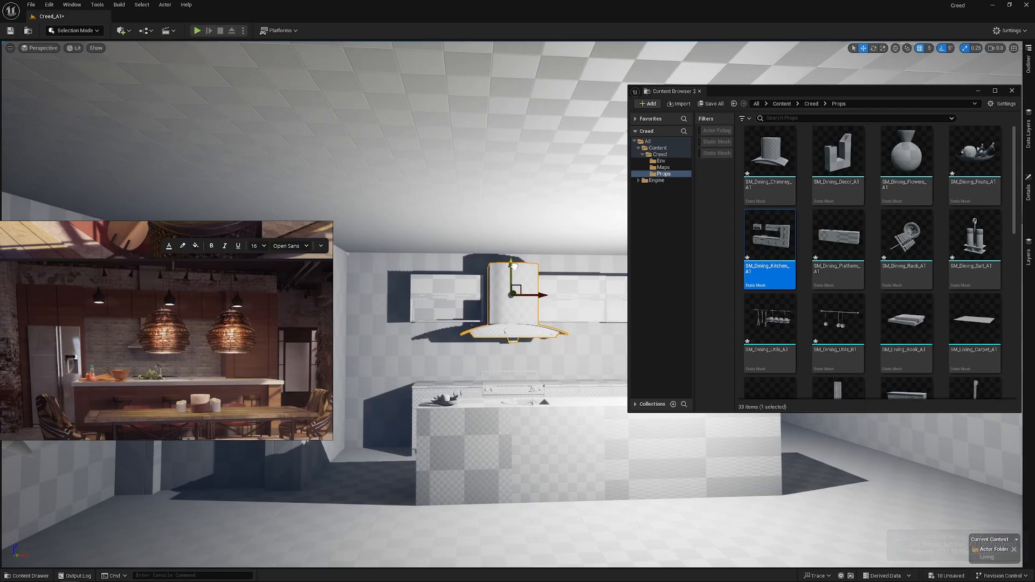
key("s")
mouse_move(516, 266)
right_mouse_down()
mouse_move(552, 268)
mouse_move(523, 268)
right_mouse_up()
right_click_drag(512, 321, 512, 320)
key("w")
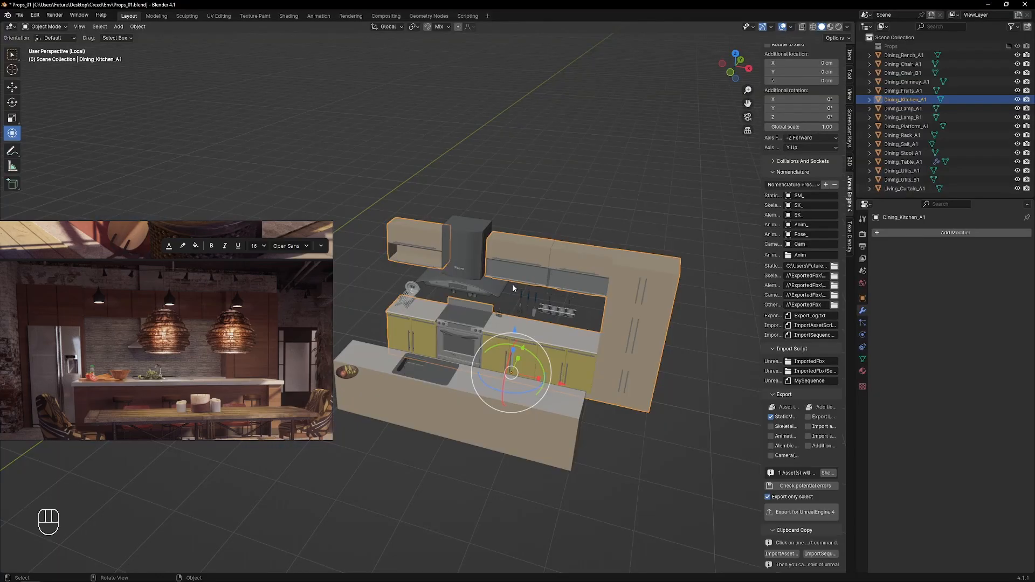
- Apply rotation and scale to Dining_Kitchen_A1 in Blender and reimport SM_Dining_Kitchen_A1 in Unreal Engine
middle_click_drag(512, 284, 518, 270)
key("Tab")
key("z")
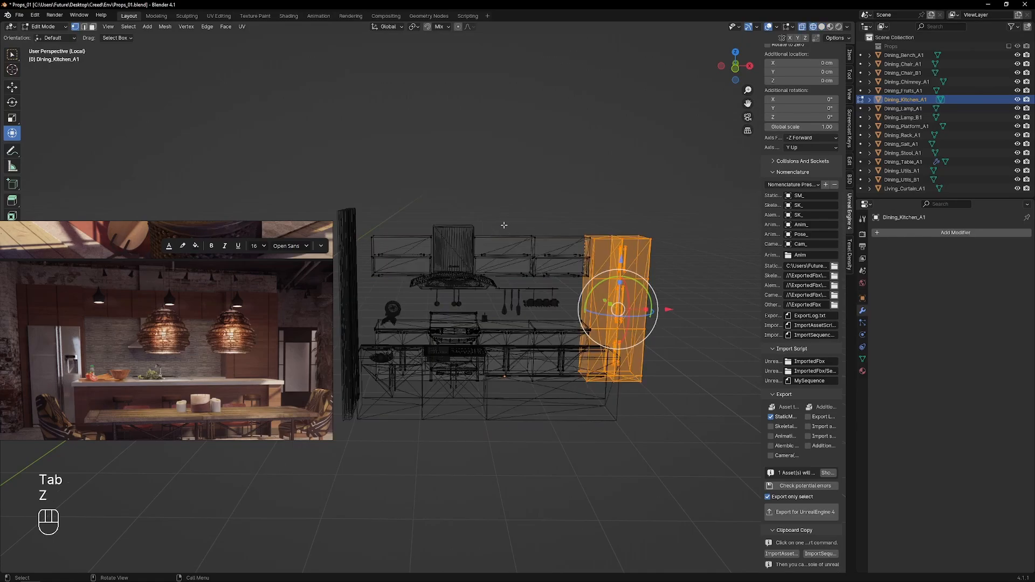
left_click(522, 261)
left_click(534, 262)
key("Tab")
key("ctrl+a")
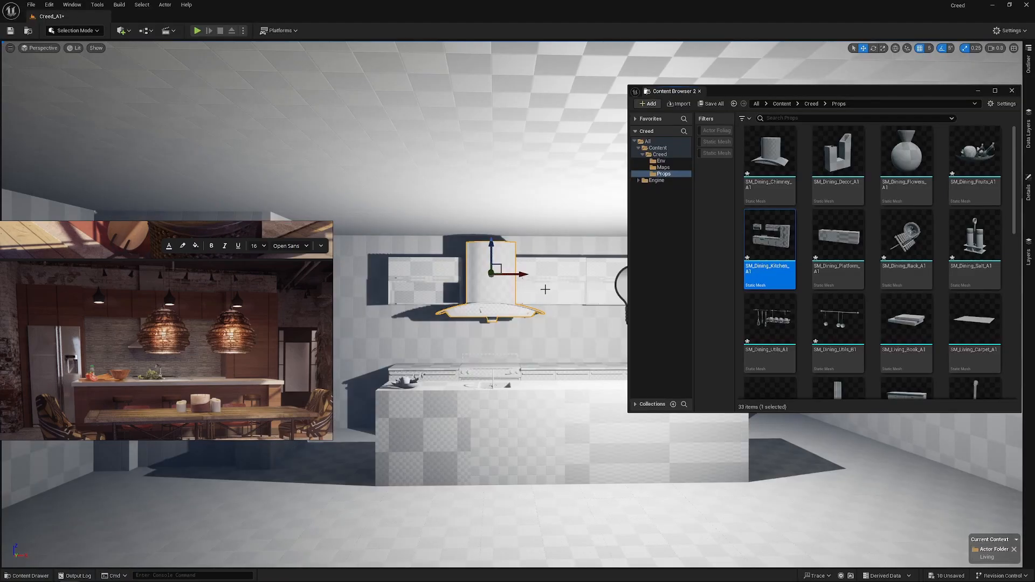
right_click(786, 254)
left_click(826, 321)
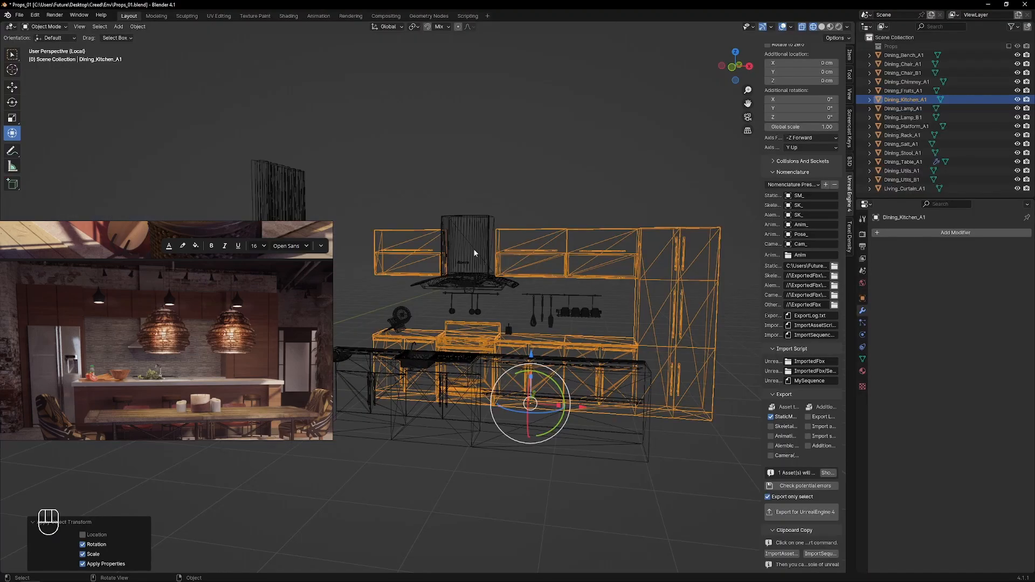
- Extend the top of Dining_Chimney_A1 upward in Blender and update SM_Dining_Chimney_A1 in Unreal Engine through export and reimport
key("Tab")
key("z")
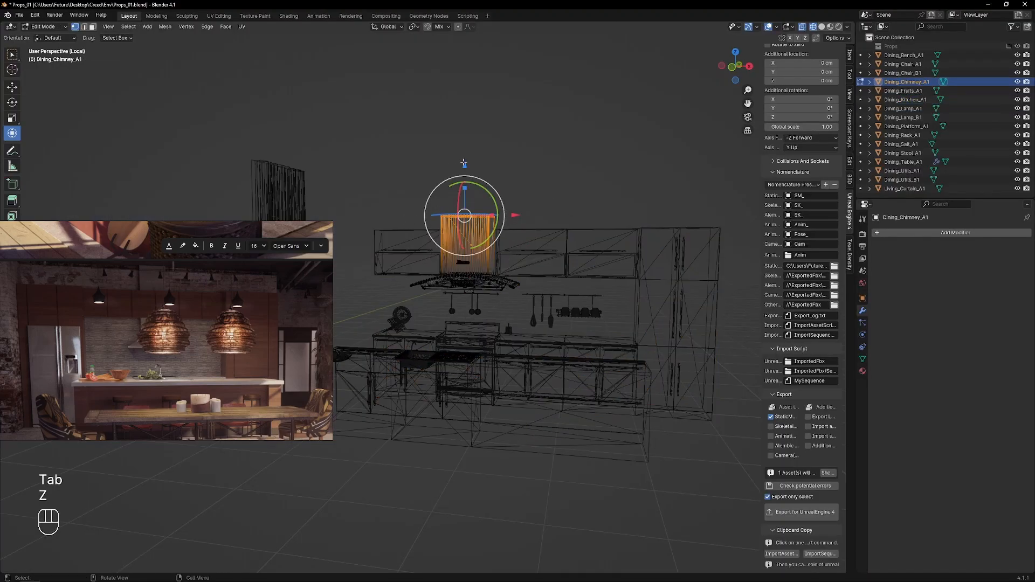
key("Tab")
left_click(791, 512)
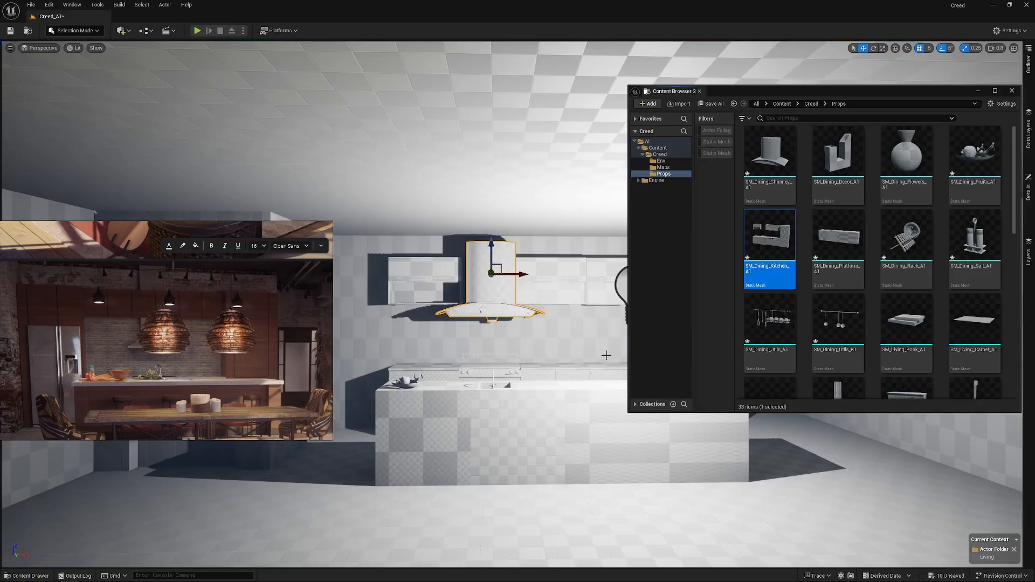
right_click(760, 162)
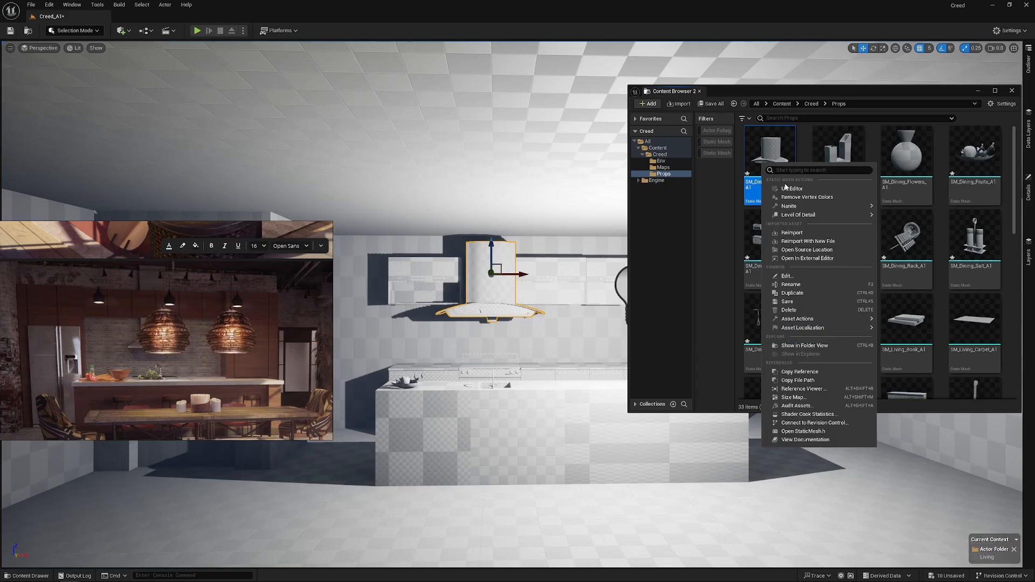
left_click(798, 234)
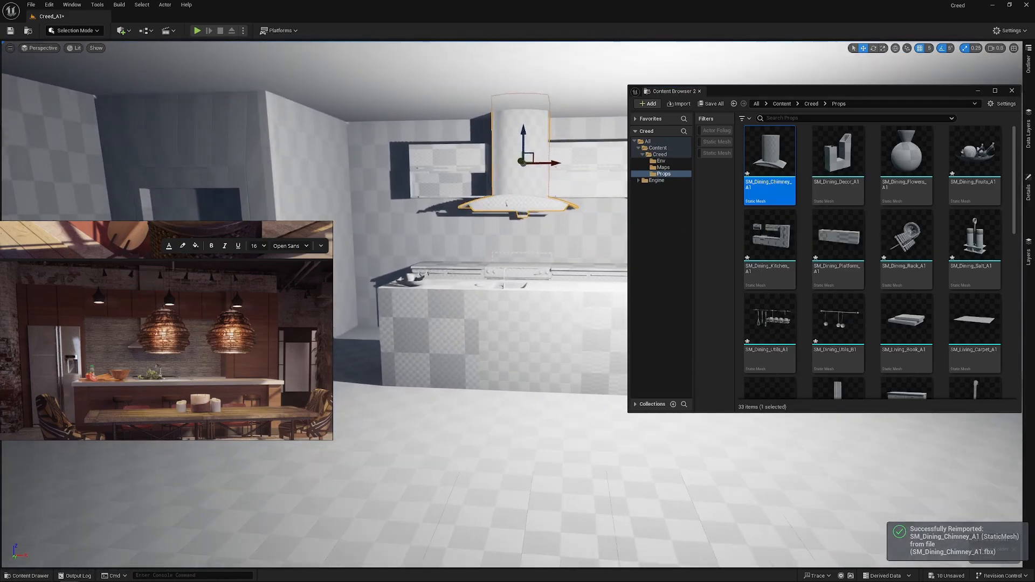
- Place SM_Dining_Rack_A1, rotated, at the corner end of the back counter and SM_Dining_Salt_A1 on the island's countertop
right_click_drag(480, 323, 389, 339)
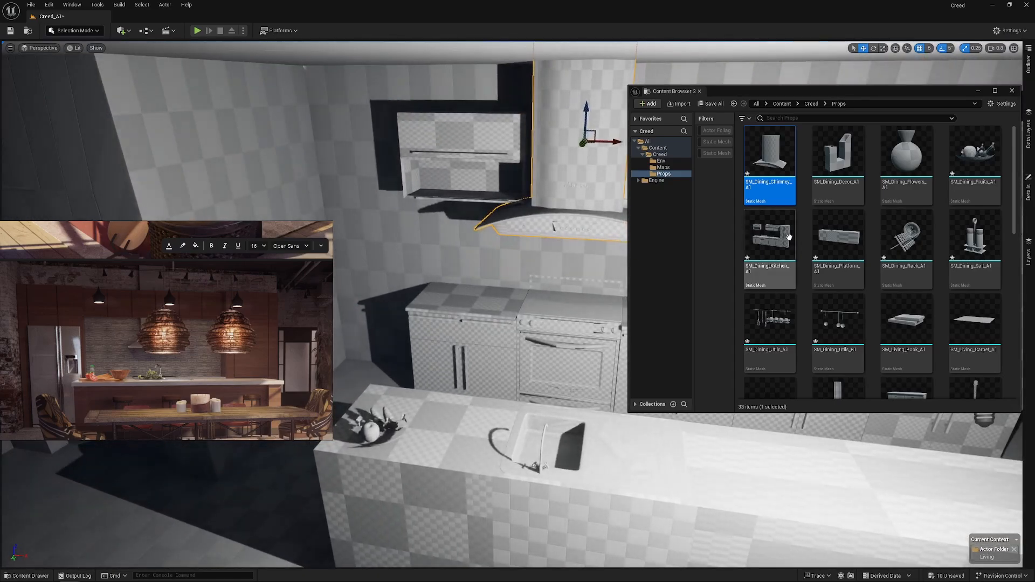
left_click_drag(906, 237, 492, 294)
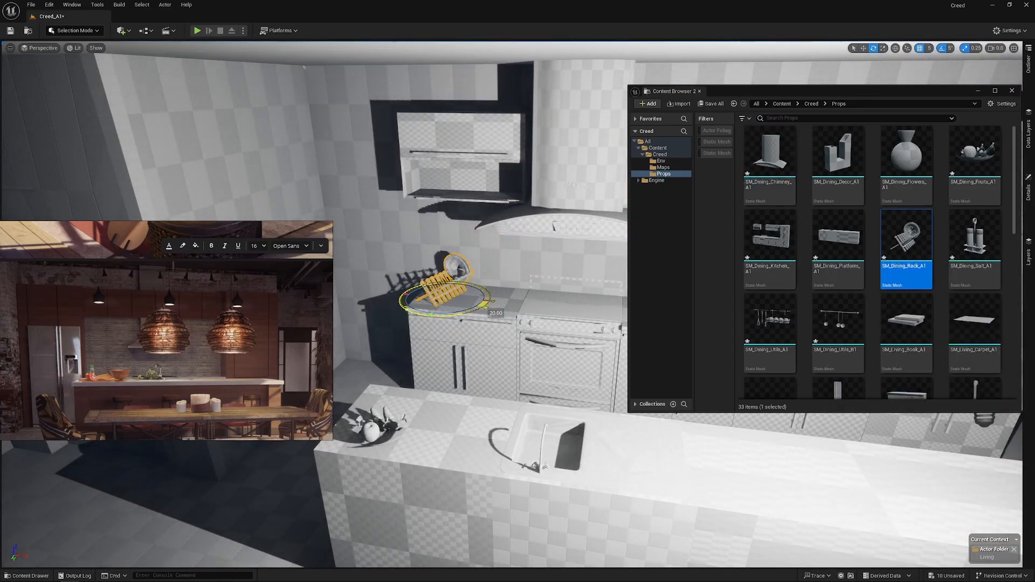
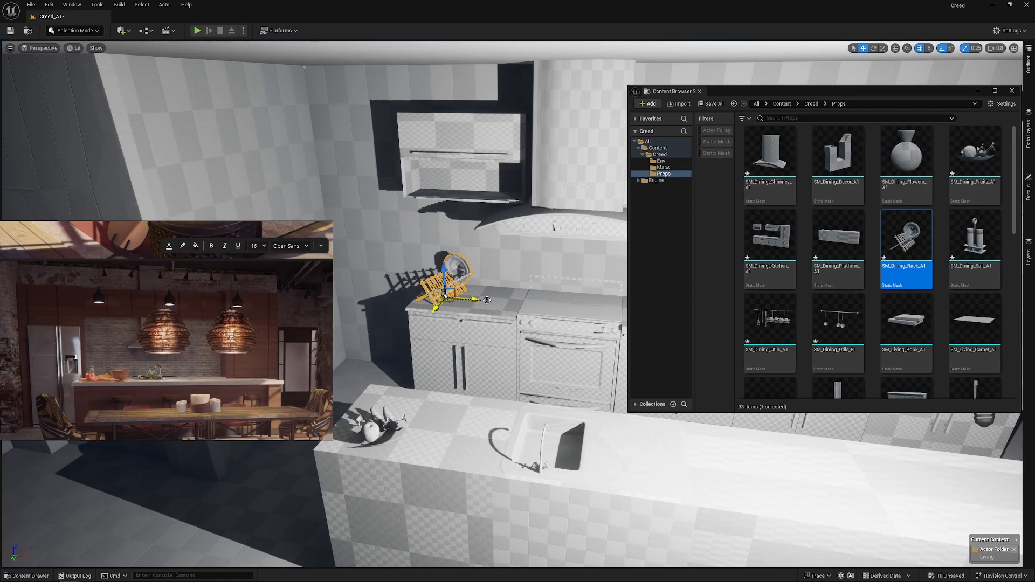
right_click_drag(572, 293, 647, 283)
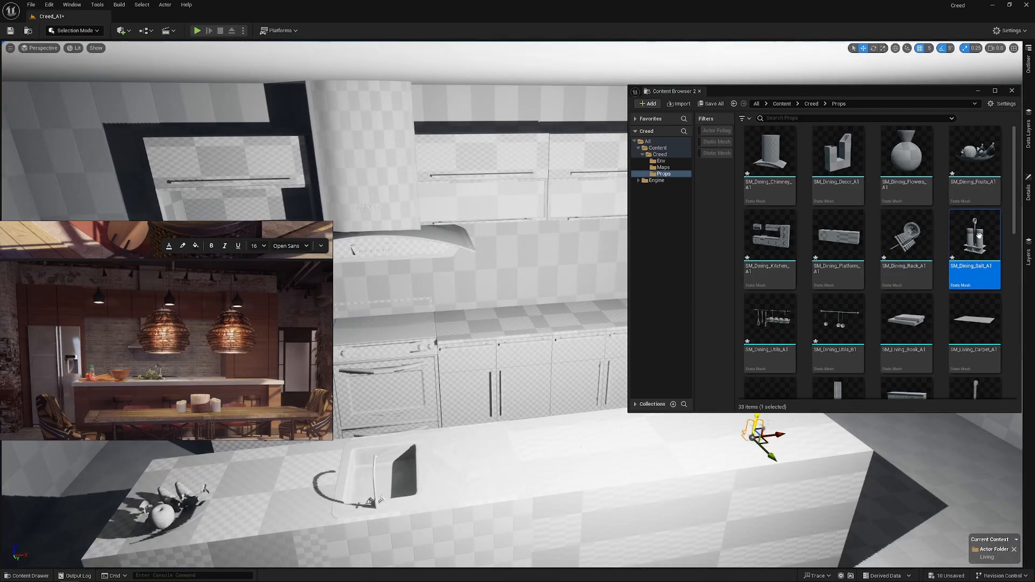
- Hang SM_Dining_Utils_B1 on the back wall under the hood and SM_Dining_Utils_A1 beside it under the upper cabinets
left_click_drag(539, 244, 540, 245)
mouse_move(540, 245)
right_mouse_down()
mouse_move(539, 302)
mouse_move(539, 264)
right_mouse_up()
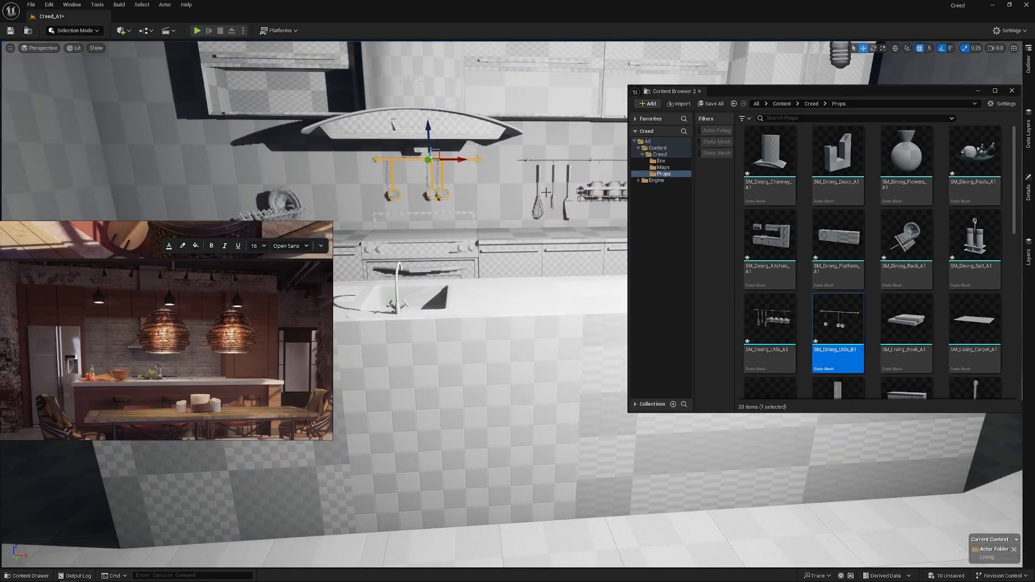
right_click_drag(546, 192, 582, 199)
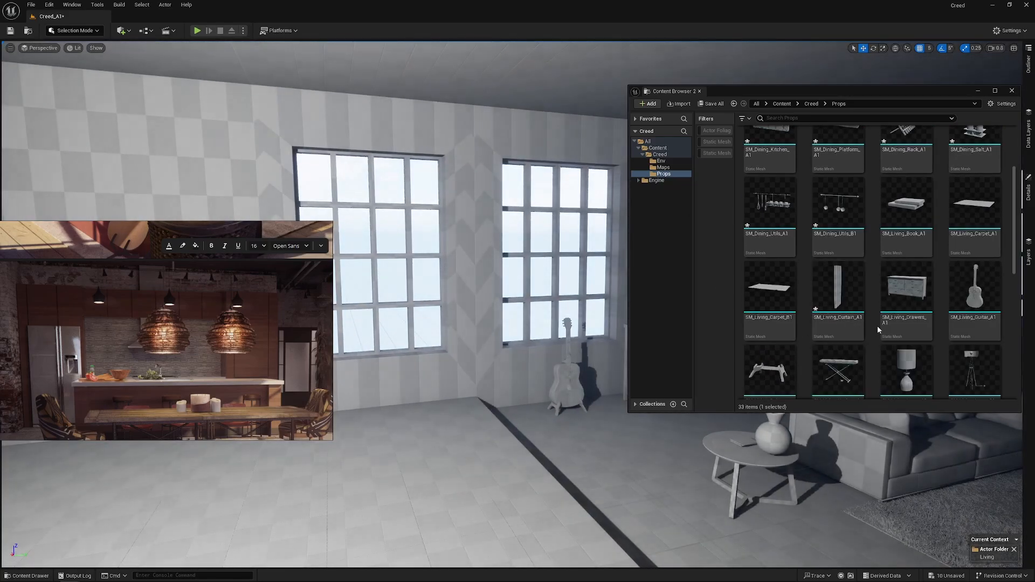
- Place SM_Living_Curtain_A1 beside the first window of the side wall and rotate it parallel to the wall
left_click_drag(837, 291, 274, 110)
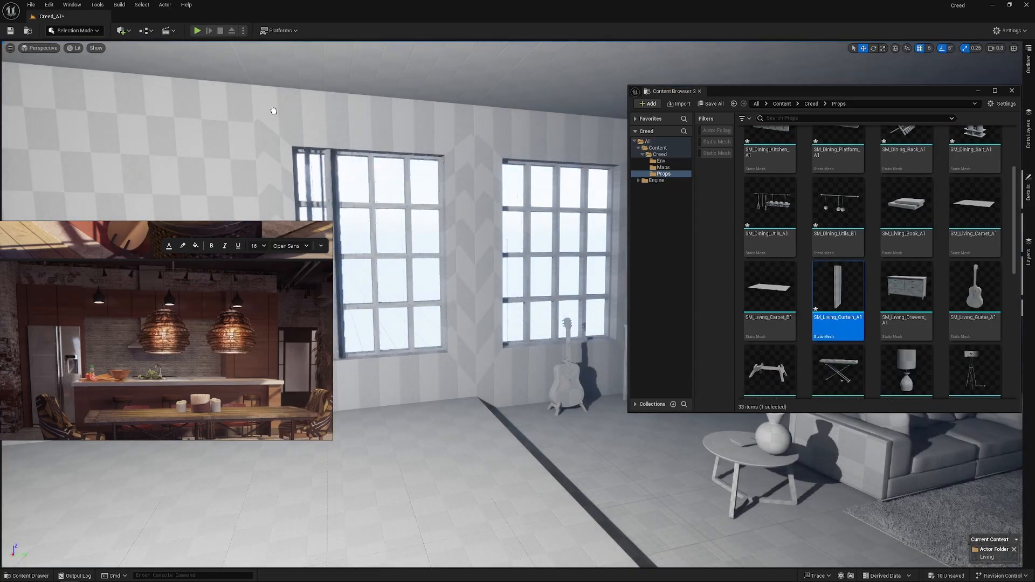
left_click_drag(293, 98, 254, 99)
right_click_drag(270, 111, 239, 127)
key("s")
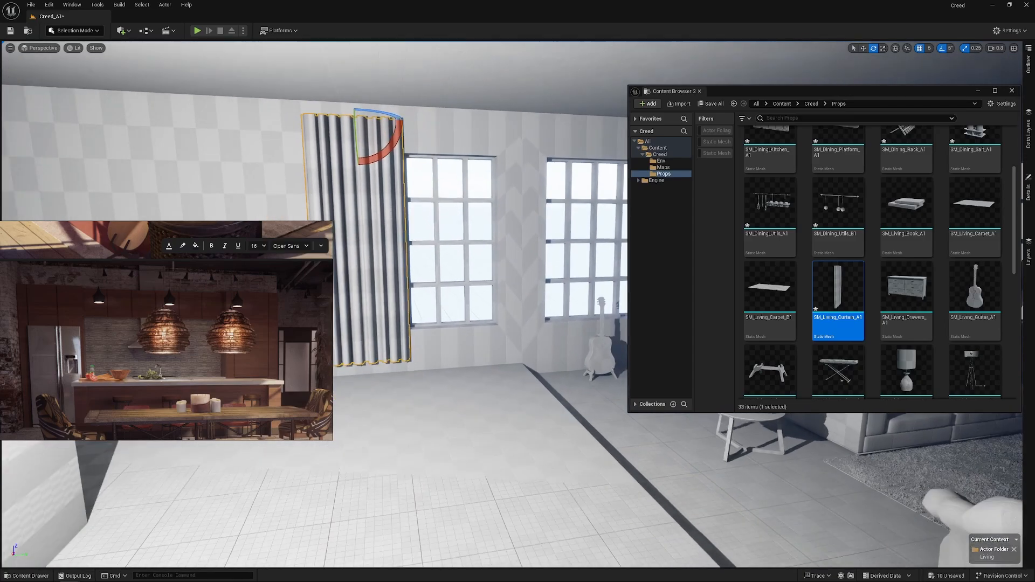
key("w")
- Duplicate the curtain along the side wall and position the copy between the first two windows
left_click_drag(371, 133, 512, 126, "alt")
right_click_drag(508, 126, 501, 126)
key("d")
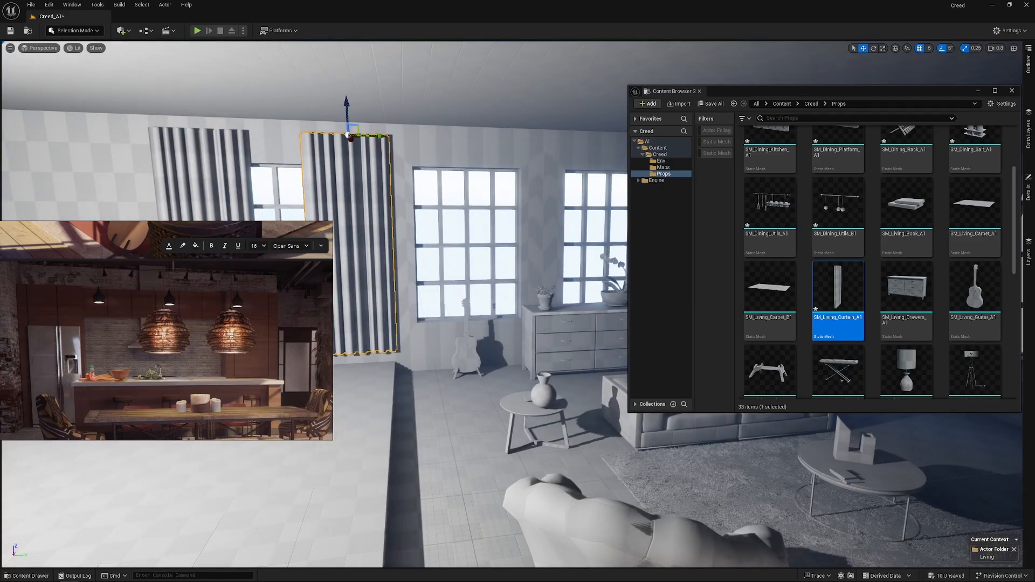
left_click_drag(377, 136, 404, 137)
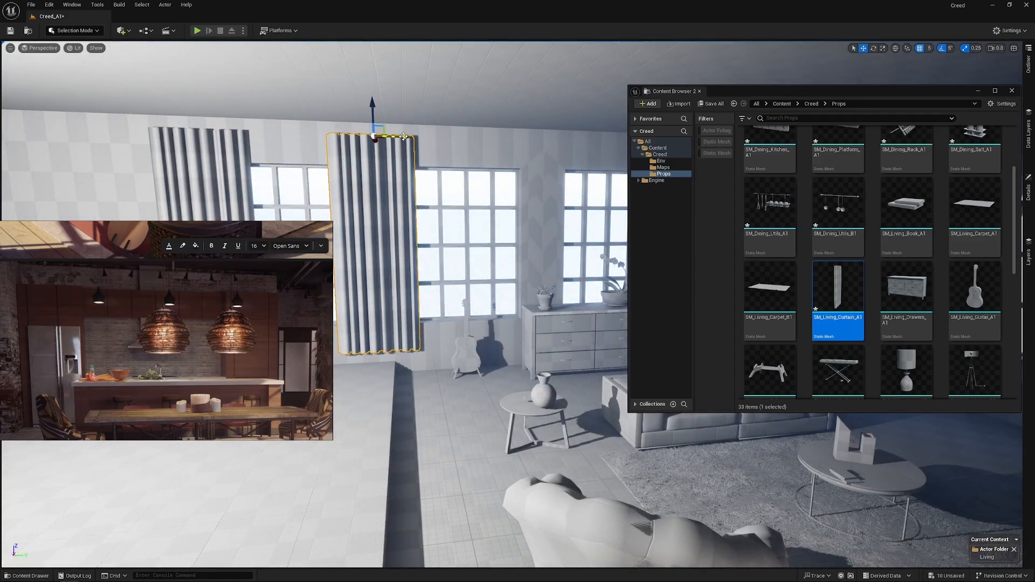
- Duplicate the curtain further along the side wall, placing copies between the remaining windows up to the room's corner
key("a")
right_click_drag(408, 139, 414, 139)
left_click_drag(409, 139, 580, 147, "alt")
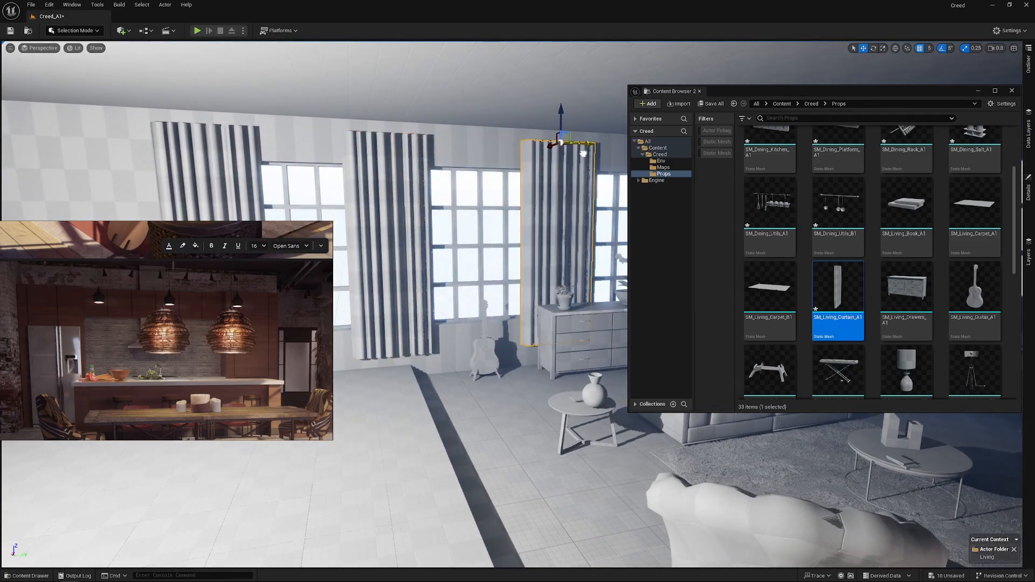
key("d")
right_click_drag(581, 148, 591, 148)
left_click_drag(351, 113, 512, 118, "alt")
right_click_drag(512, 117, 548, 117)
left_click_drag(389, 110, 487, 111, "alt")
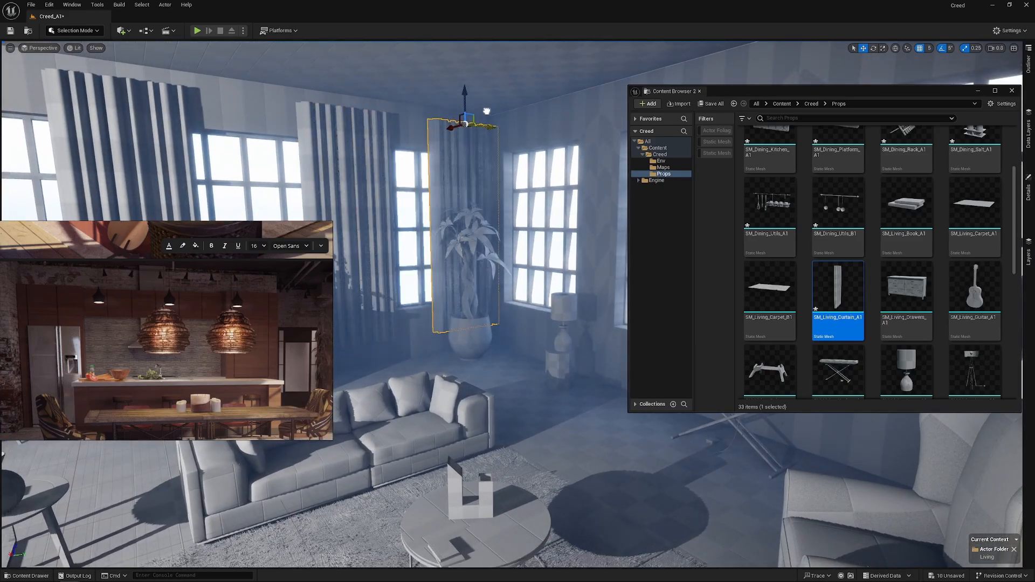
- Duplicate three of the side-wall curtains, rotate the copies to face the far wall and line them up along its windows
mouse_move(482, 113)
right_mouse_down()
mouse_move(491, 116)
mouse_move(469, 112)
right_mouse_up()
key("s")
key("s")
right_click_drag(390, 217, 413, 212)
key("w")
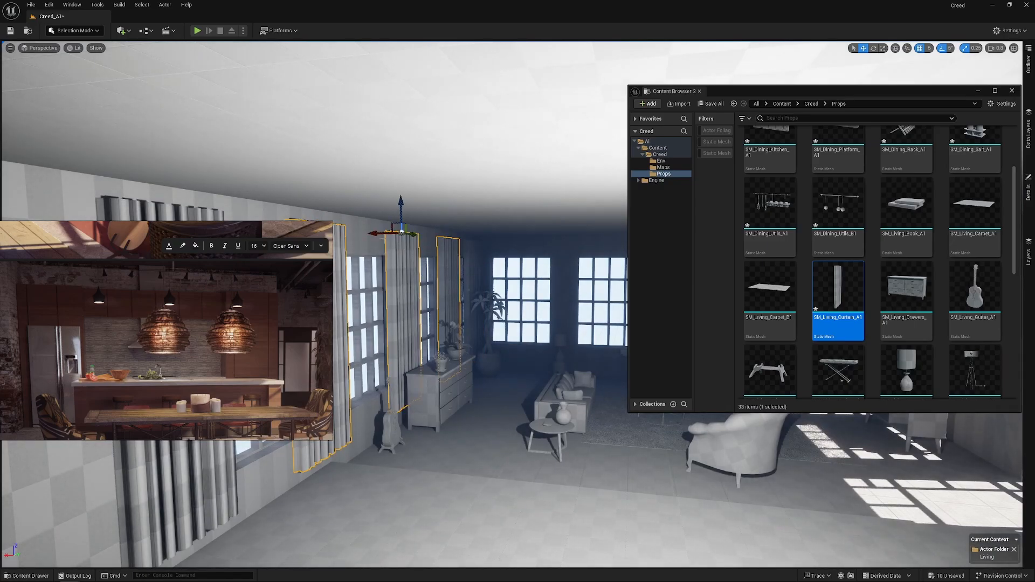
left_click_drag(381, 234, 444, 234, "alt")
left_click(979, 91)
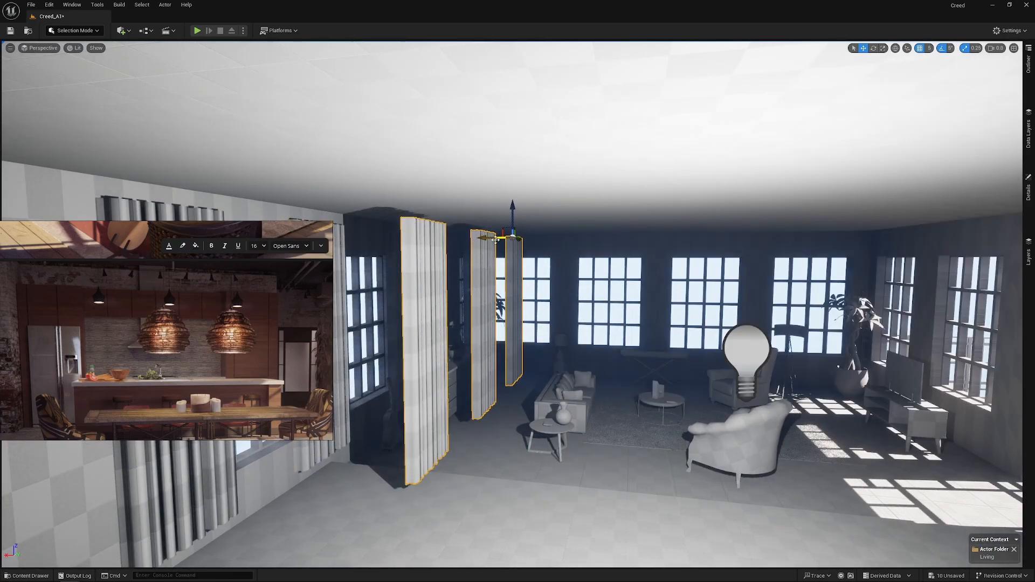
left_click_drag(530, 236, 571, 237)
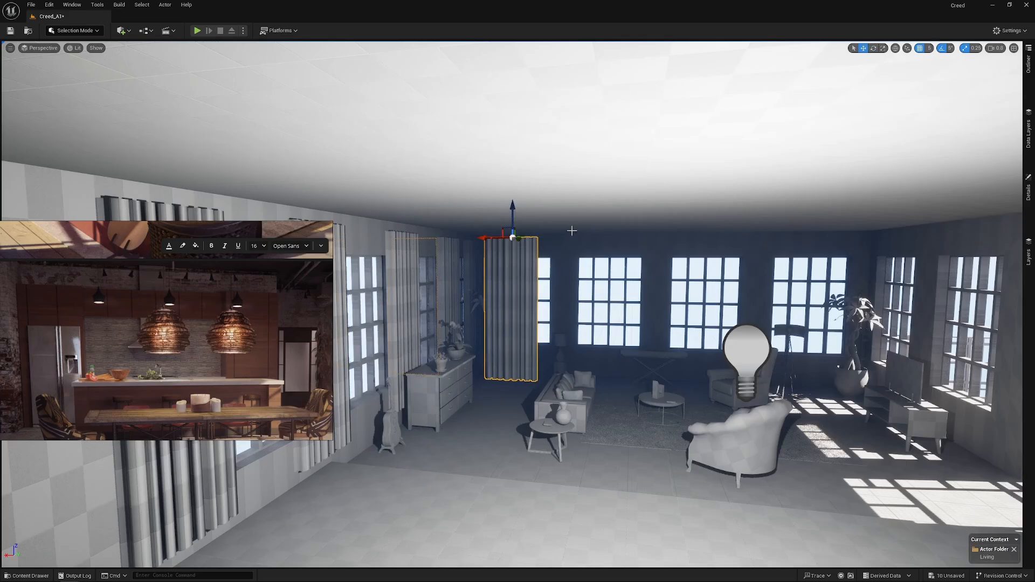
left_click_drag(495, 238, 772, 246)
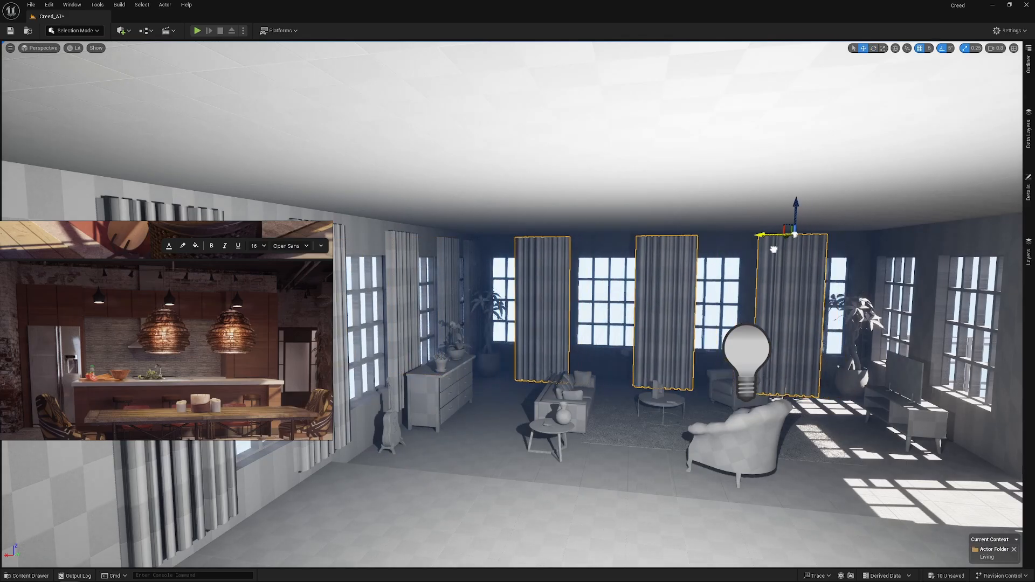
- Adjust the far-wall curtains individually so that each one hangs between two windows
right_click_drag(773, 247, 873, 194)
left_click_drag(848, 162, 994, 201)
right_click_drag(757, 276, 803, 273)
left_click_drag(770, 230, 752, 233)
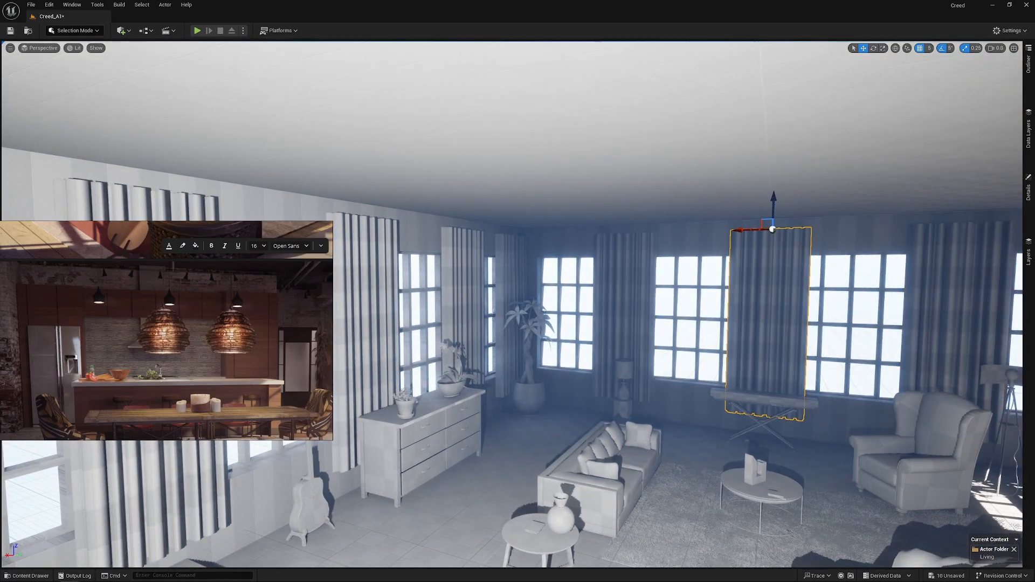
- Shift the far-wall curtain behind the armchair sideways so that it hangs between its two windows
left_click(938, 257)
left_click_drag(925, 227, 910, 228)
left_click(749, 396)
right_click_drag(749, 397, 814, 391)
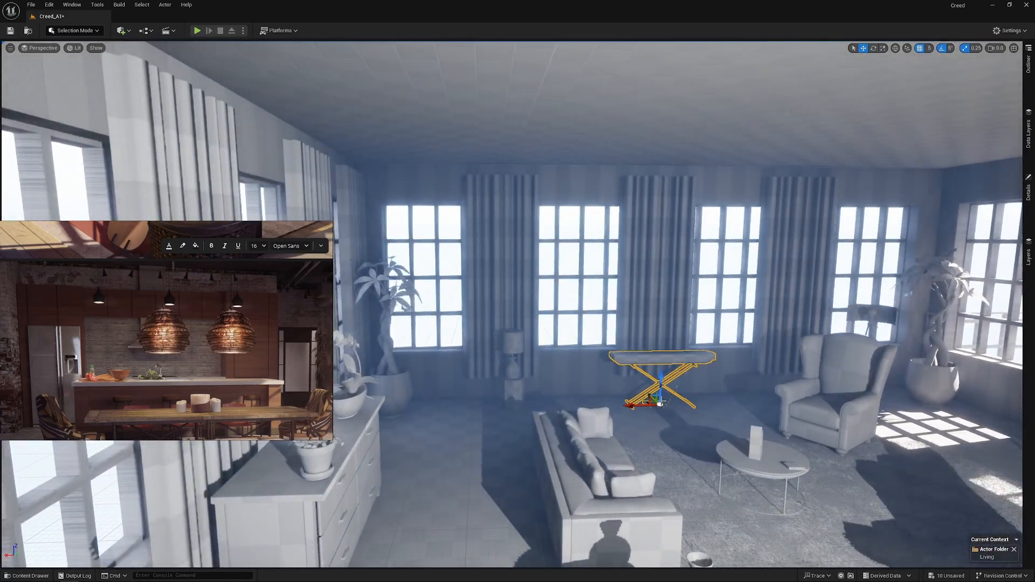
- Move the kitchen island, together with the items on it, slightly further out from the back counter towards the living area
left_click(706, 418)
right_click_drag(707, 418, 998, 412)
key("w")
key("s")
right_click_drag(742, 376, 539, 376)
key("w")
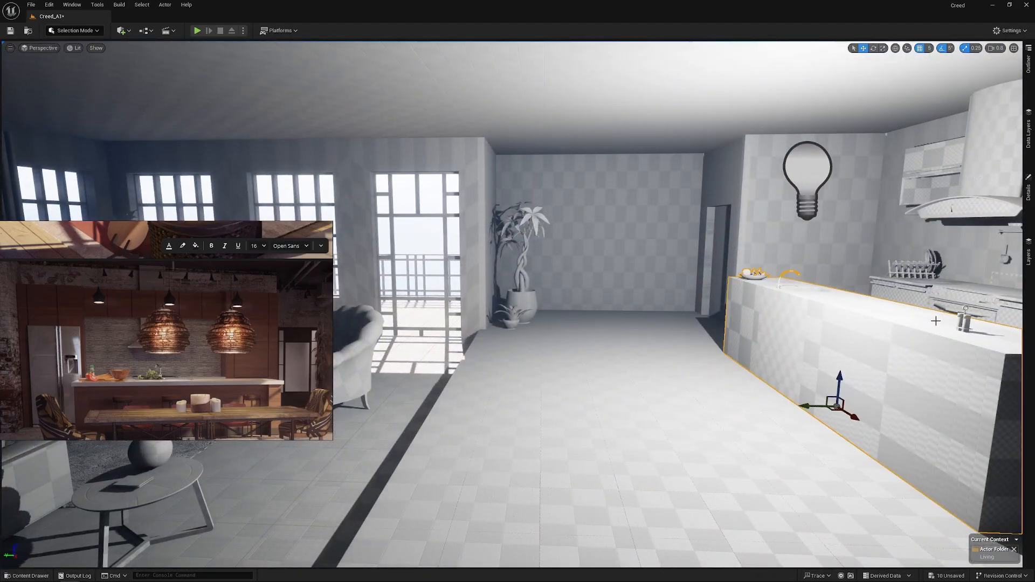
left_click_drag(924, 327, 884, 347)
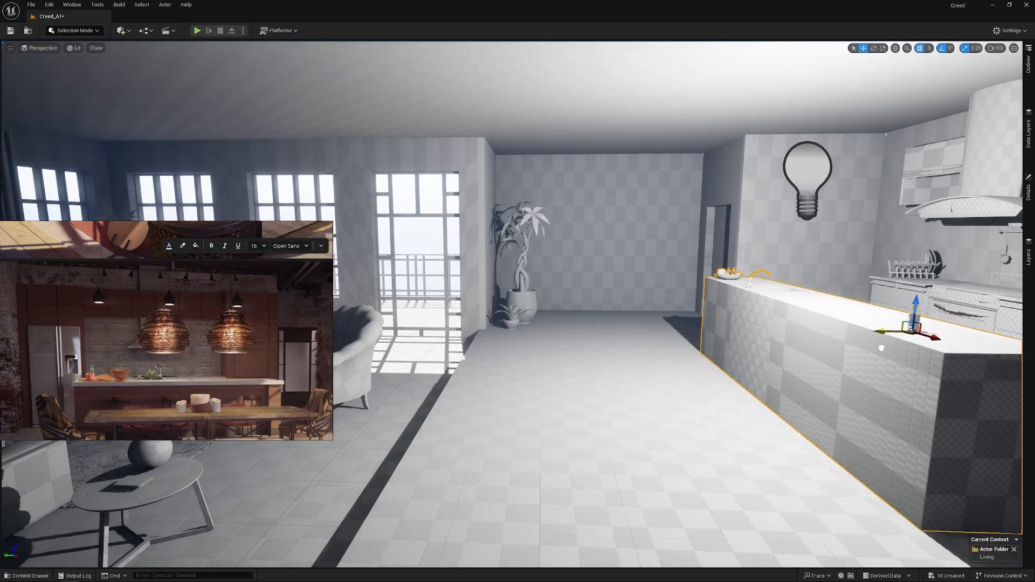
right_click_drag(884, 347, 884, 372)
key("a")
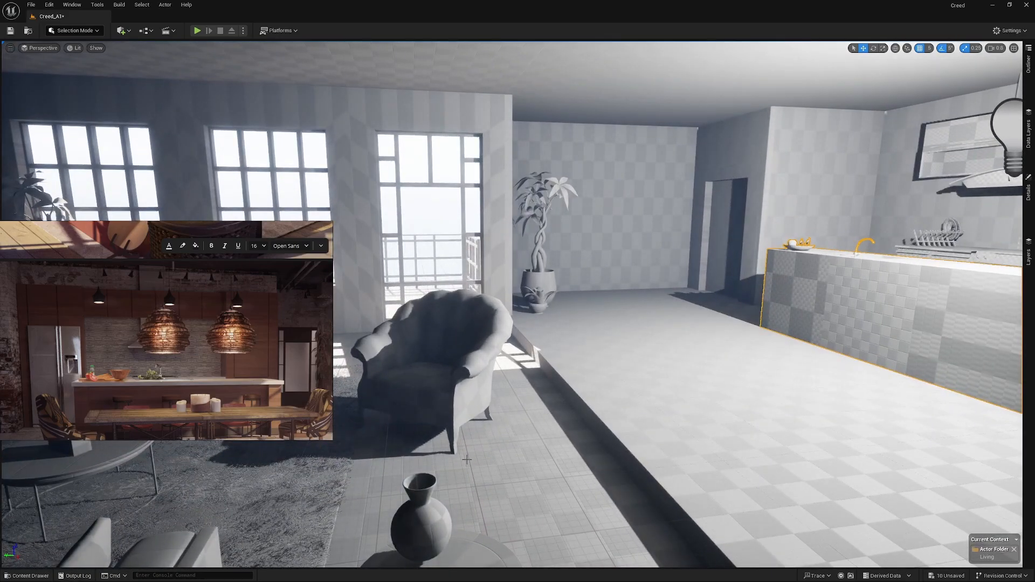
- Switch to Blender and leave the isolated kitchen view to work on the dining furniture
key("alt+Tab")
scroll(819, 285, "down", 5)
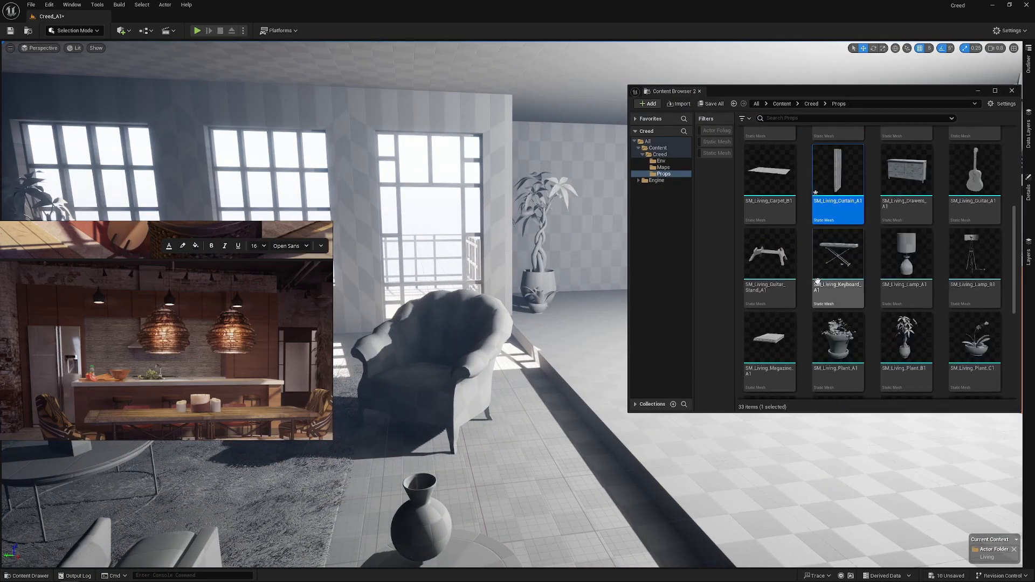
scroll(951, 375, "up", 5)
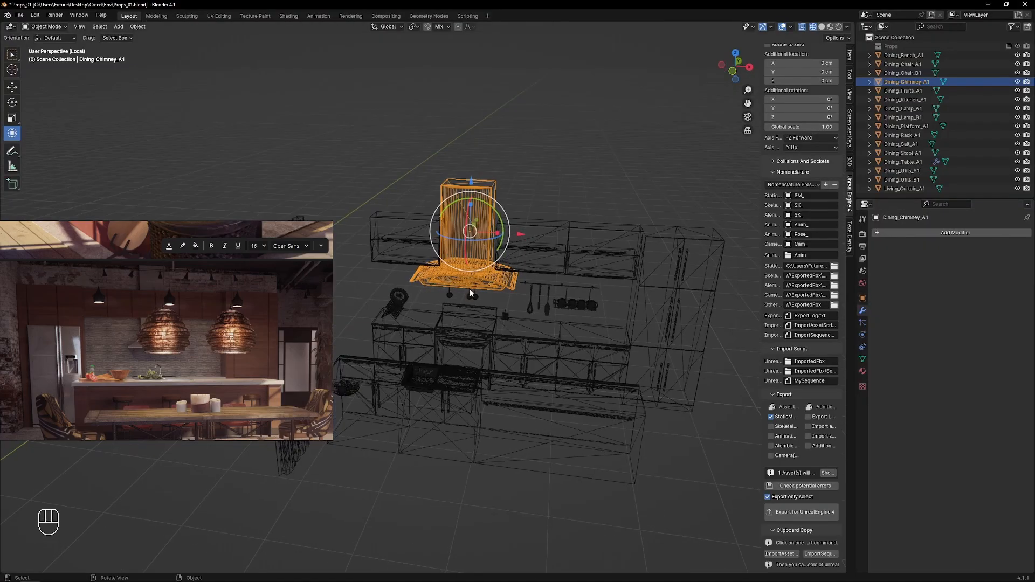
key("KP_Divide")
middle_click_drag(470, 289, 464, 336)
left_click(387, 289)
key("r")
key("Return")
scroll(453, 289, "up", 4)
- Inspect the dining bench's mesh in Edit Mode and set the bench's origin to its bottom
left_click_drag(520, 238, 505, 294)
key("Tab")
middle_click_drag(506, 295, 501, 251)
key("z")
left_click_drag(705, 231, 580, 353)
left_click_drag(685, 292, 607, 309)
key("Tab")
key("shift+s")
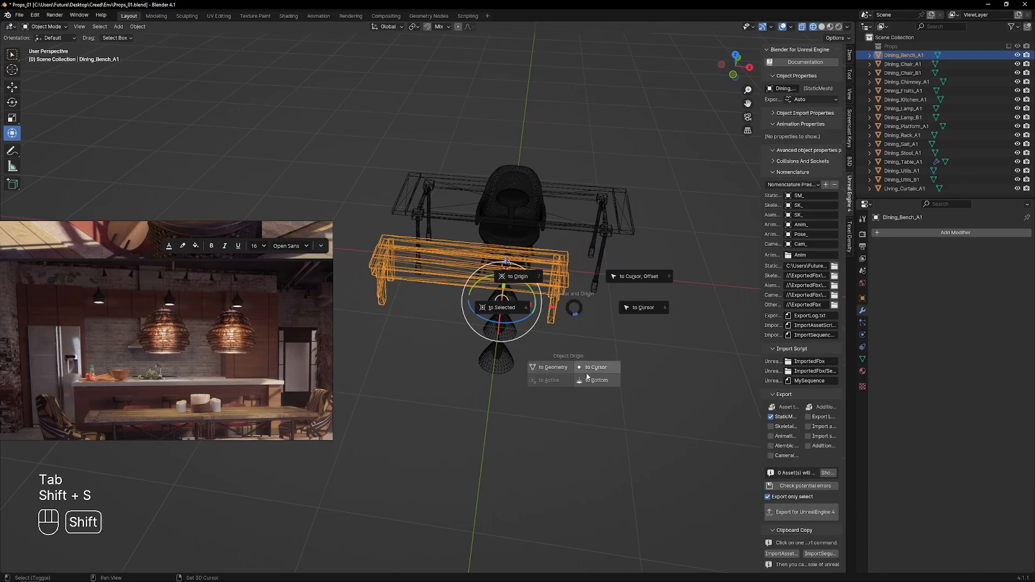
left_click(587, 375)
- Select the dining bench, chairs, lamps, stool and table, set them to Export recursive and export them for Unreal Engine
middle_click_drag(587, 374, 544, 352)
scroll(544, 353, "down", 3)
left_click_drag(533, 181, 337, 384)
middle_click_drag(337, 384, 679, 438)
left_click(802, 120)
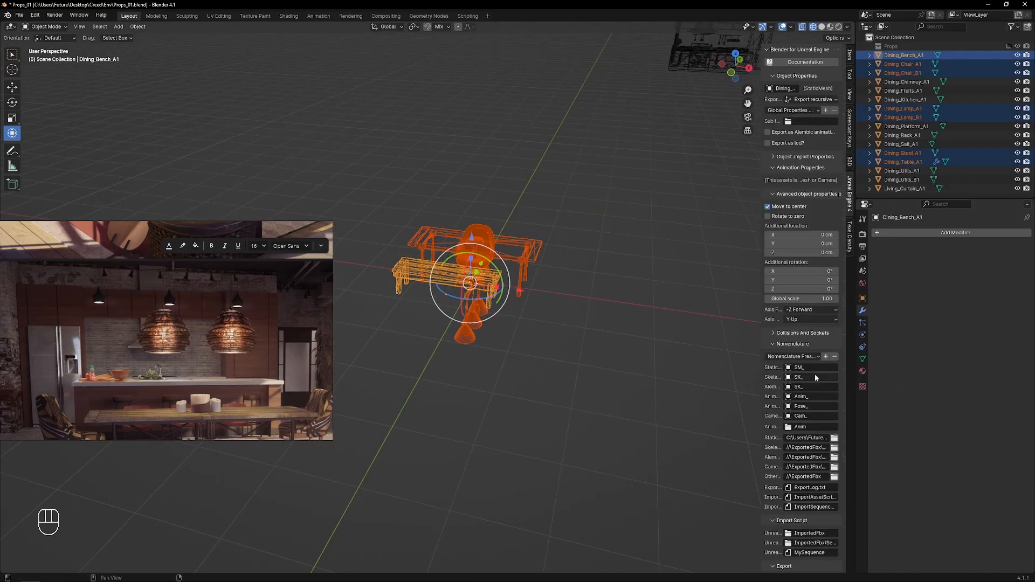
scroll(778, 512, "up", 1)
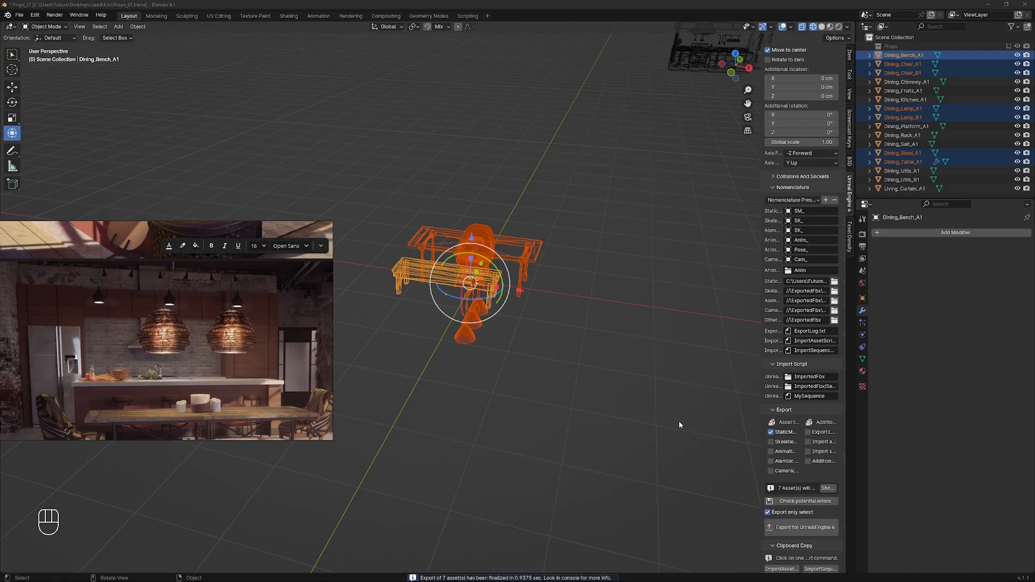
- Import the SM_Dining Bench_A1, Chair_A1, Chair_B1, Stool_A1 and Table_A1 FBX files into the Unreal Props folder
key("alt+Tab")
key("alt+Tab")
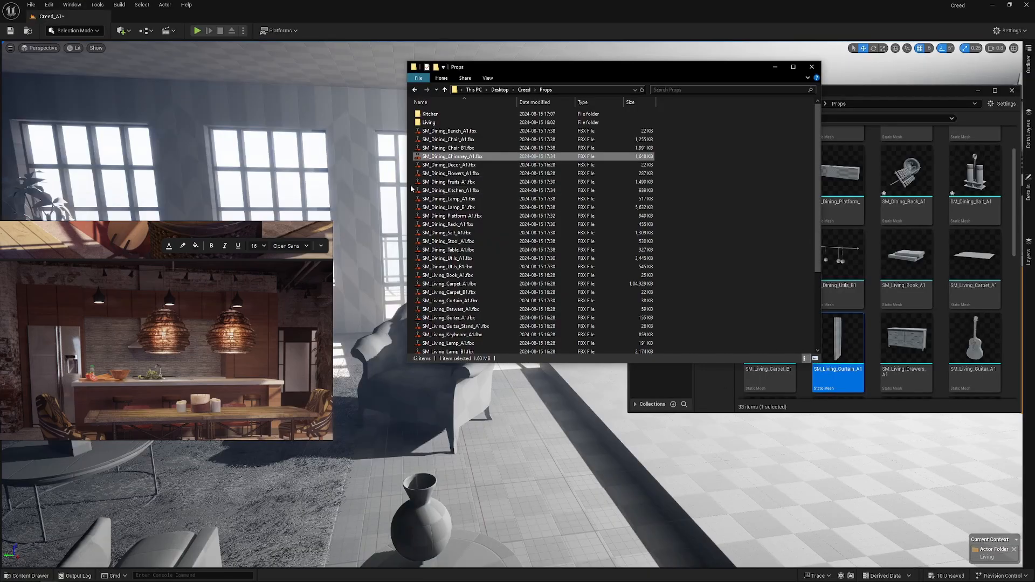
left_click(452, 131)
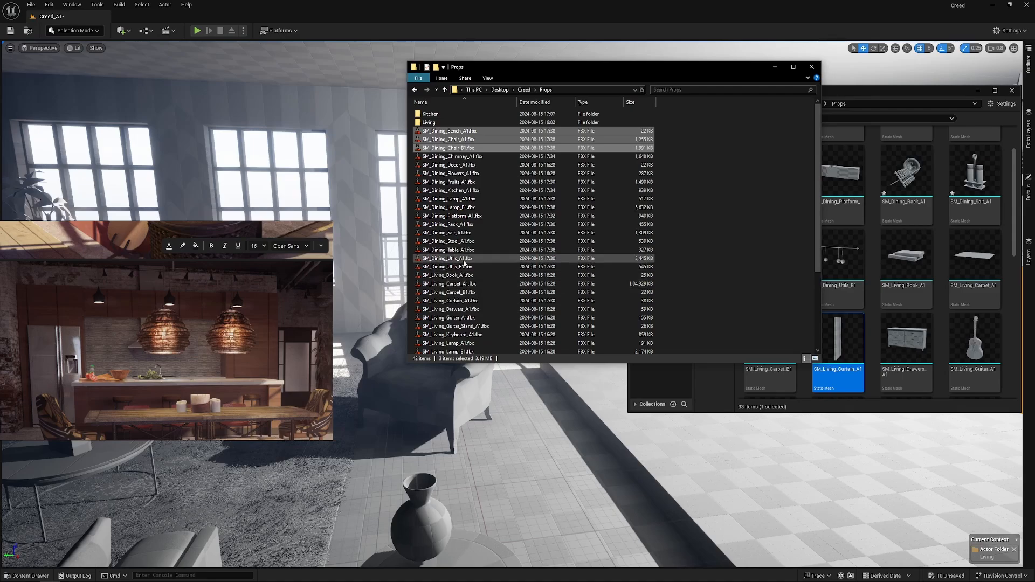
left_click(463, 241, "ctrl")
left_click(481, 251, "ctrl")
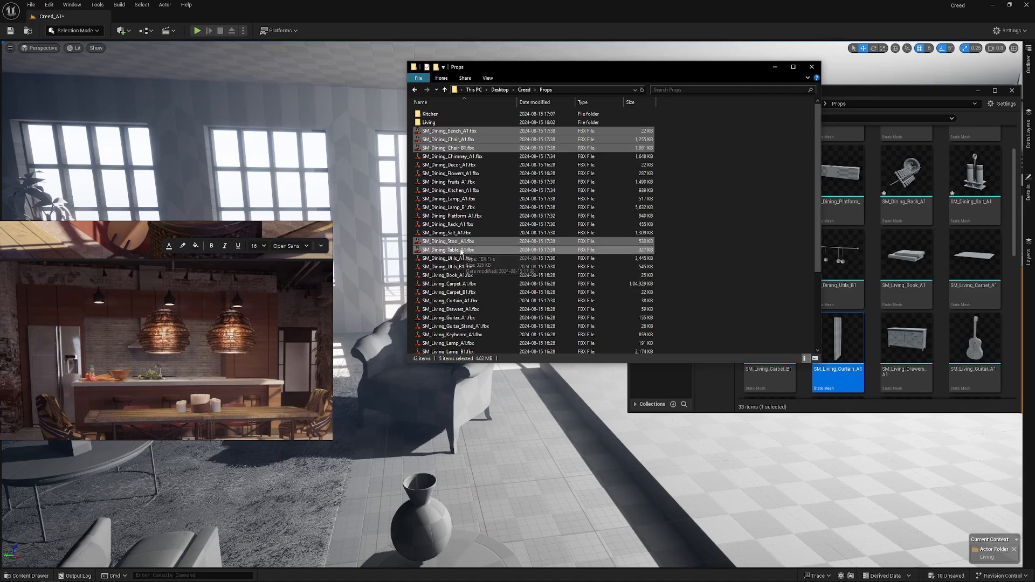
left_click_drag(923, 330, 872, 316)
left_click(487, 444)
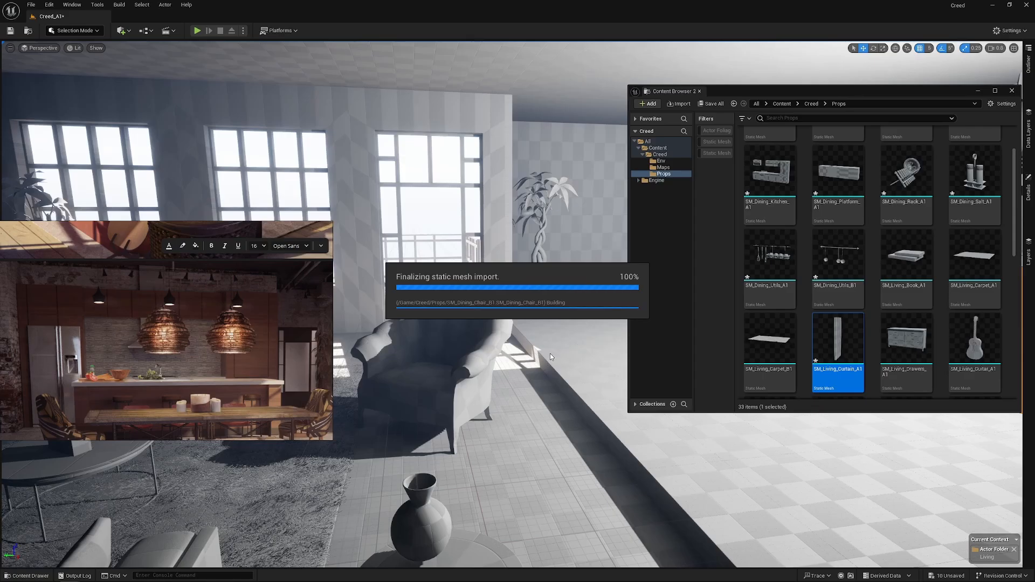
- Place SM_Living_Drawers_A1 against the end wall, between the potted plant and the kitchen island
right_click_drag(550, 357, 501, 361)
scroll(840, 221, "down", 4)
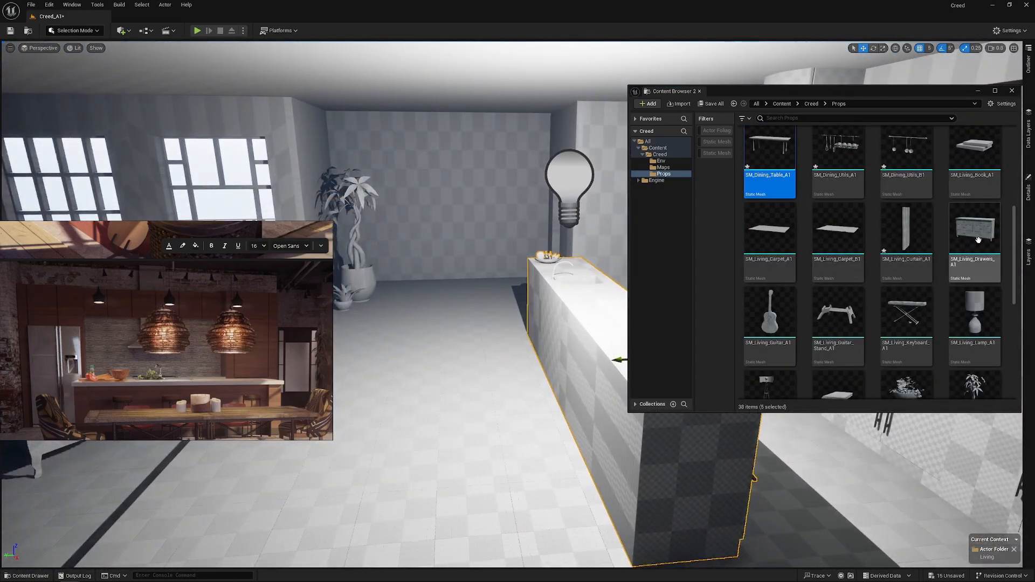
left_click_drag(978, 239, 526, 298)
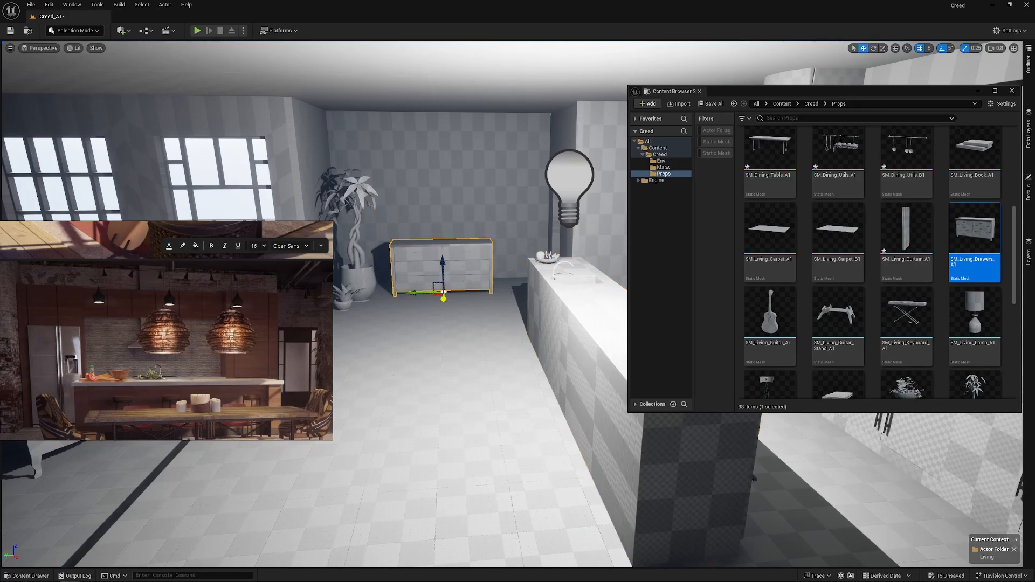
right_click_drag(446, 296, 353, 282)
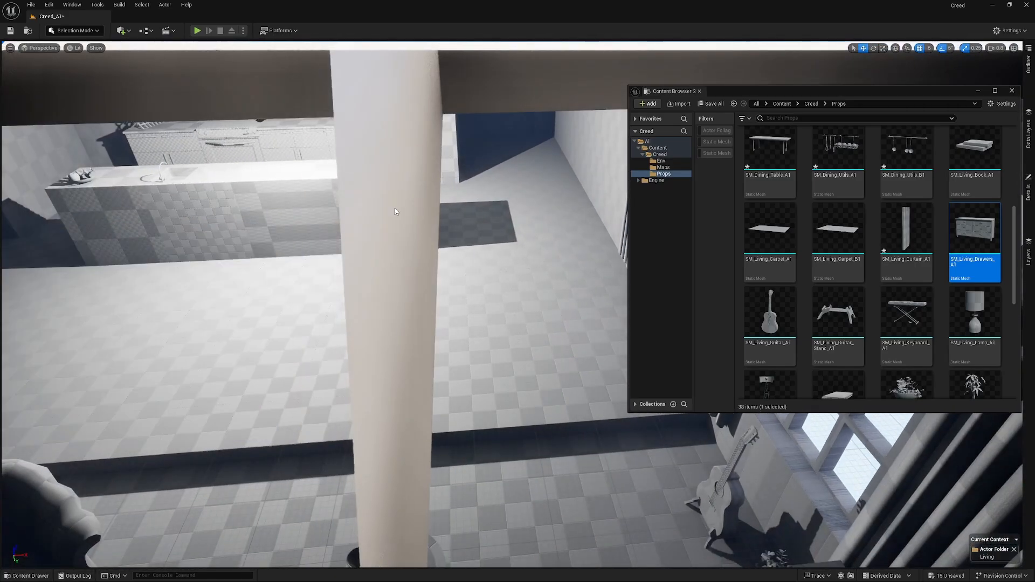
- Place SM_Dining_Table_A1 in front of the kitchen island and SM_Dining_Bench_A1 along the table's living-room side
right_click_drag(396, 211, 370, 168)
scroll(831, 217, "up", 4)
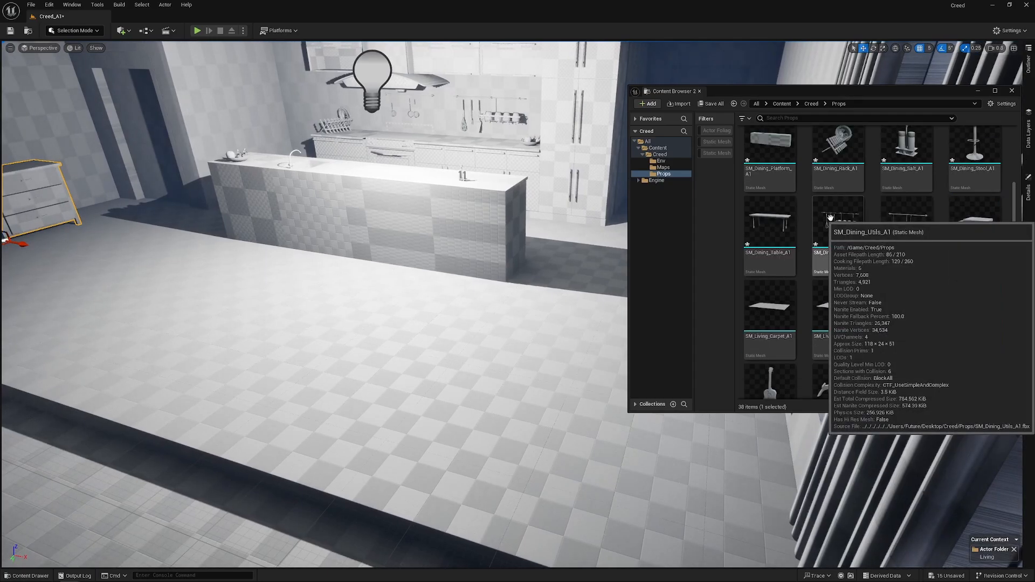
scroll(860, 277, "down", 5)
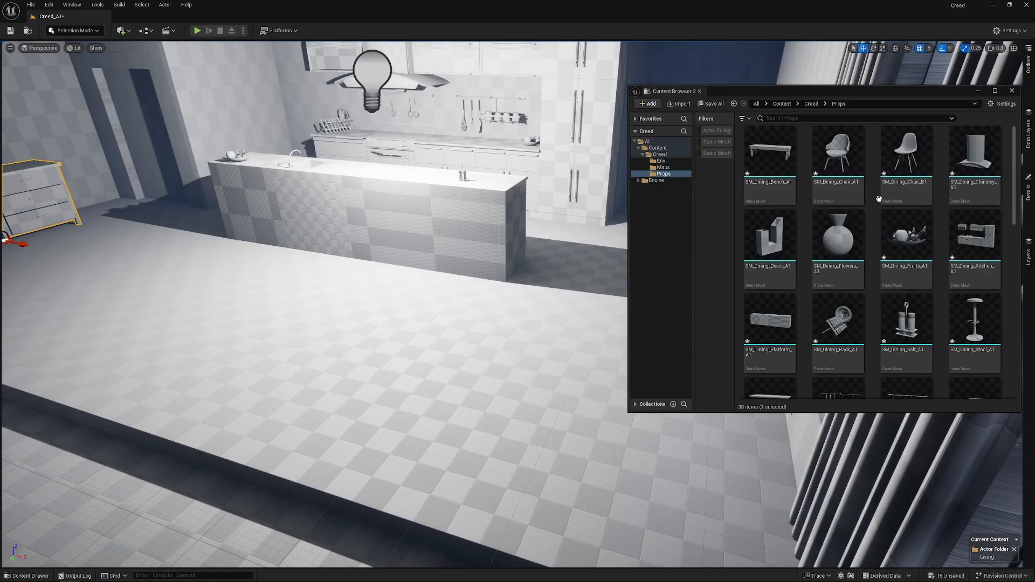
scroll(912, 326, "up", 5)
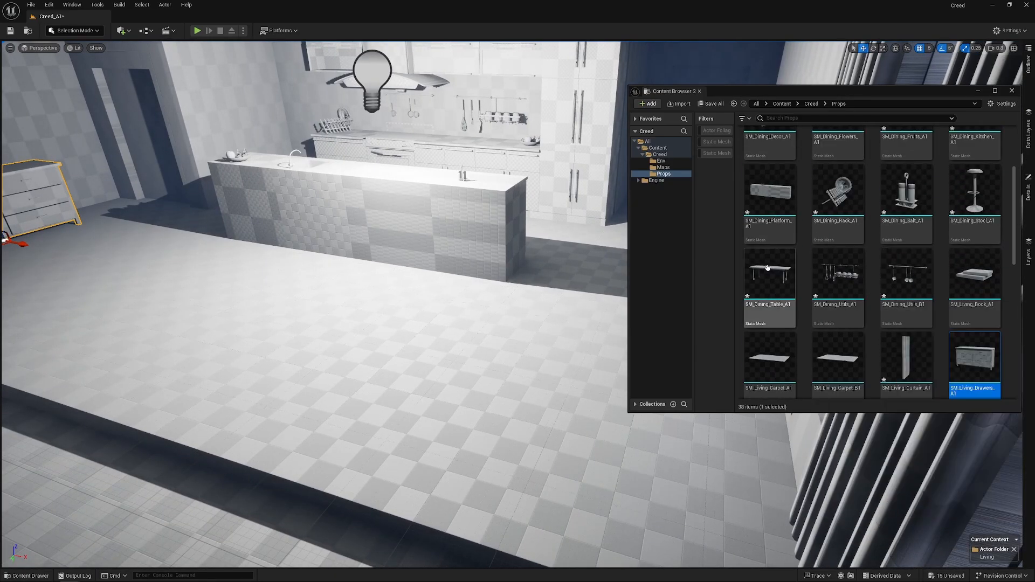
left_click_drag(769, 275, 266, 358)
right_click_drag(266, 358, 210, 340)
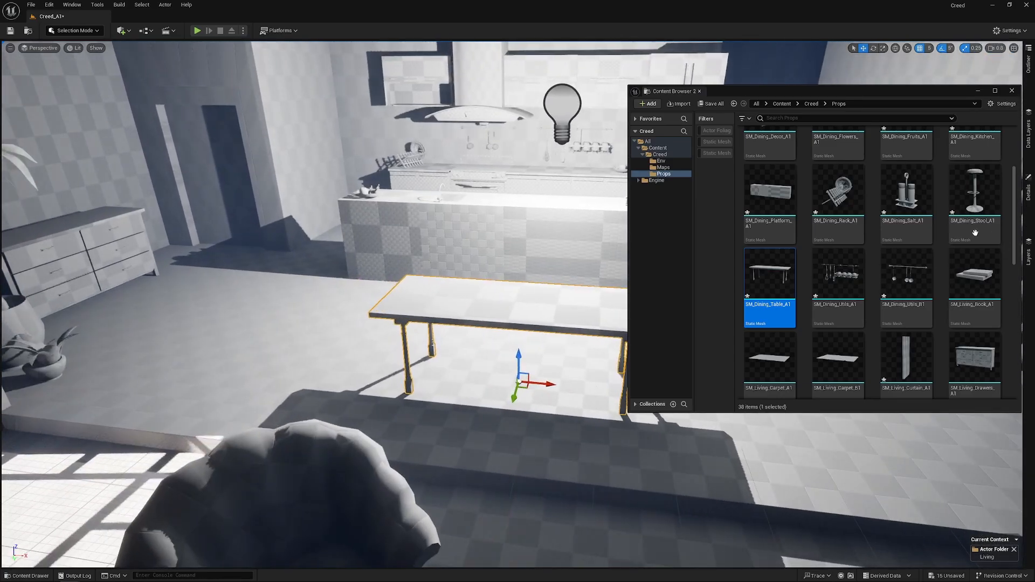
scroll(920, 266, "up", 2)
scroll(873, 237, "up", 1)
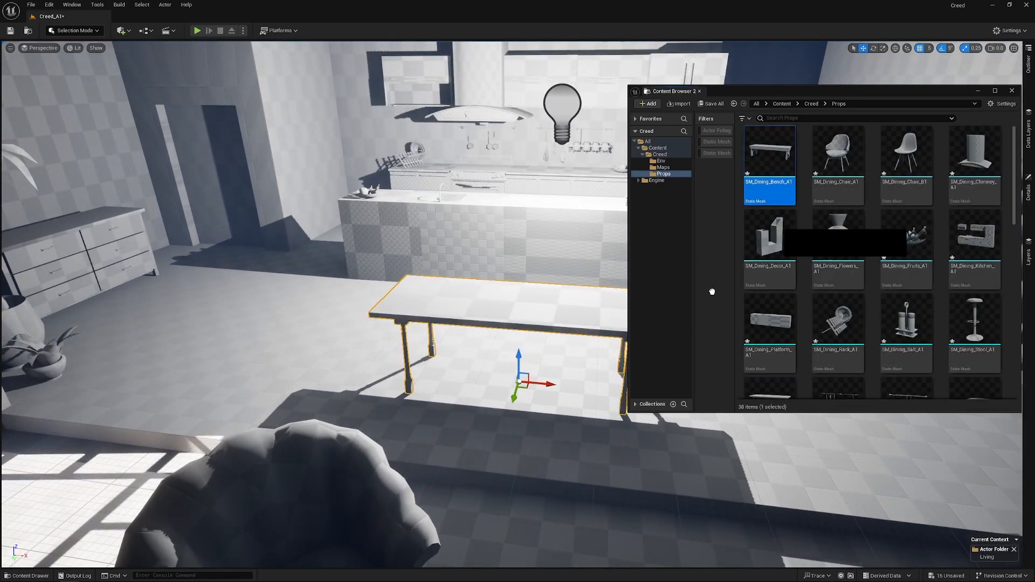
left_click_drag(711, 292, 522, 383)
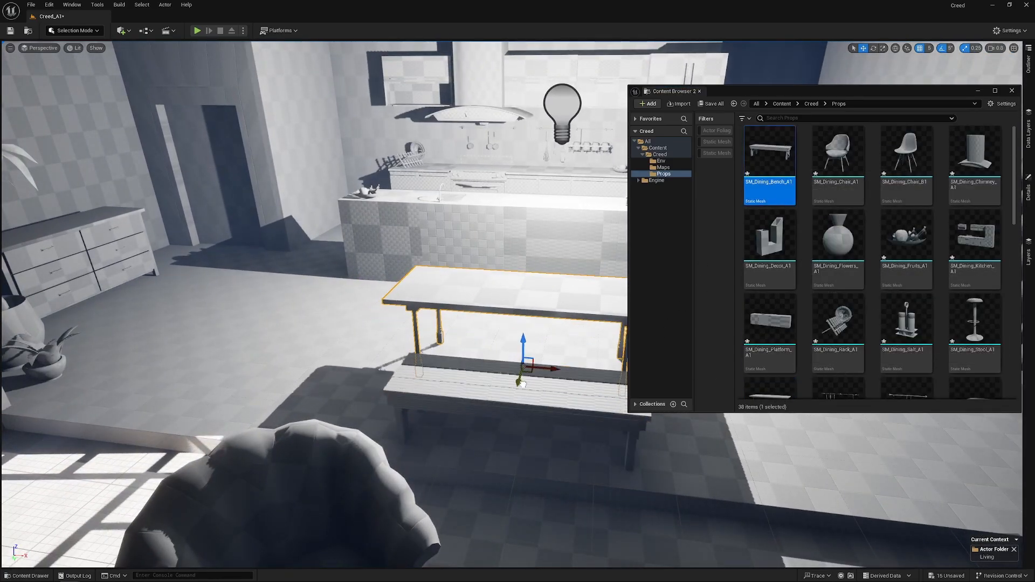
- Place an SM_Dining_Chair_A1 at each end of the dining table, rotated to face it
left_click_drag(839, 156, 394, 383)
key("e")
right_click_drag(395, 383, 491, 353)
left_click_drag(834, 162, 458, 442)
right_click_drag(458, 442, 593, 399)
- Line up three SM_Dining_Chair_B1 chairs along the table's island side, facing the table, and adjust their spacing
left_click_drag(923, 176, 329, 452)
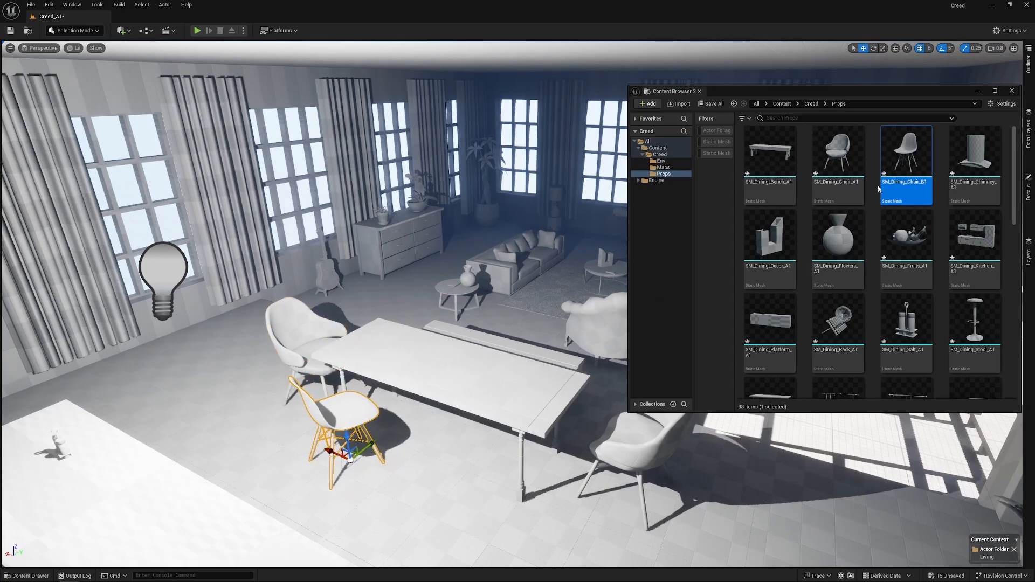
left_click_drag(901, 161, 329, 407)
key("e")
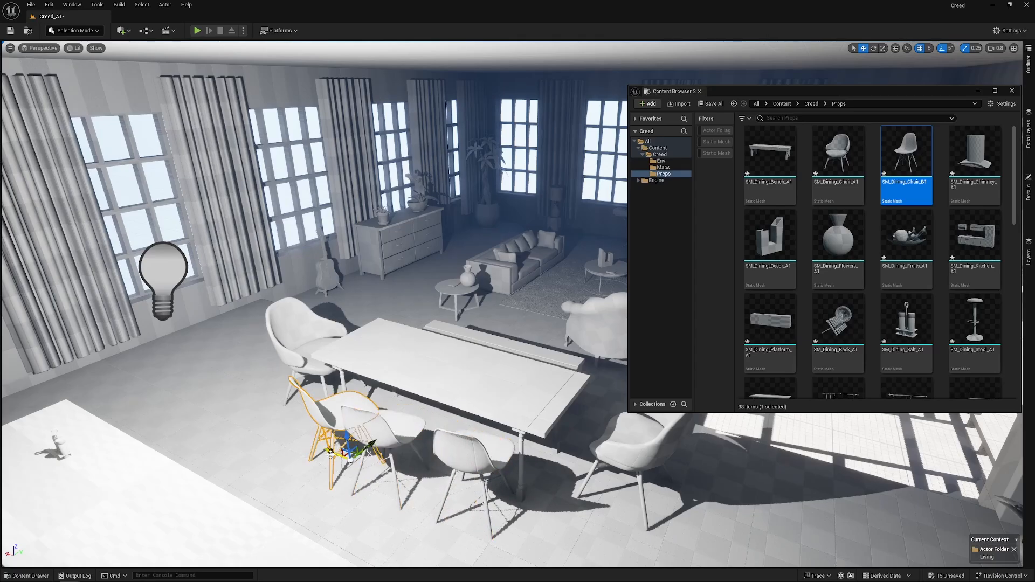
left_click_drag(330, 454, 307, 441)
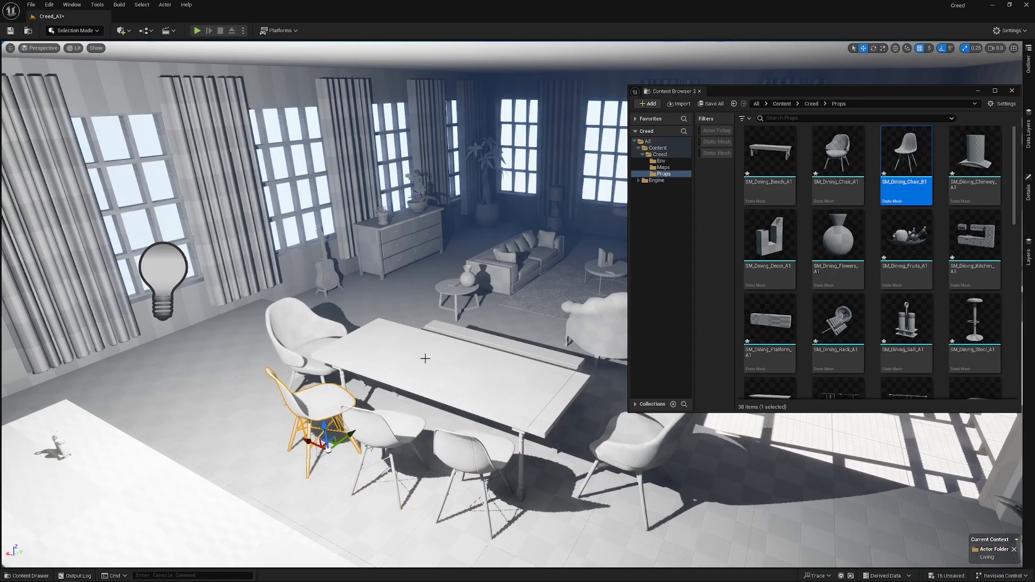
right_click_drag(426, 358, 334, 277)
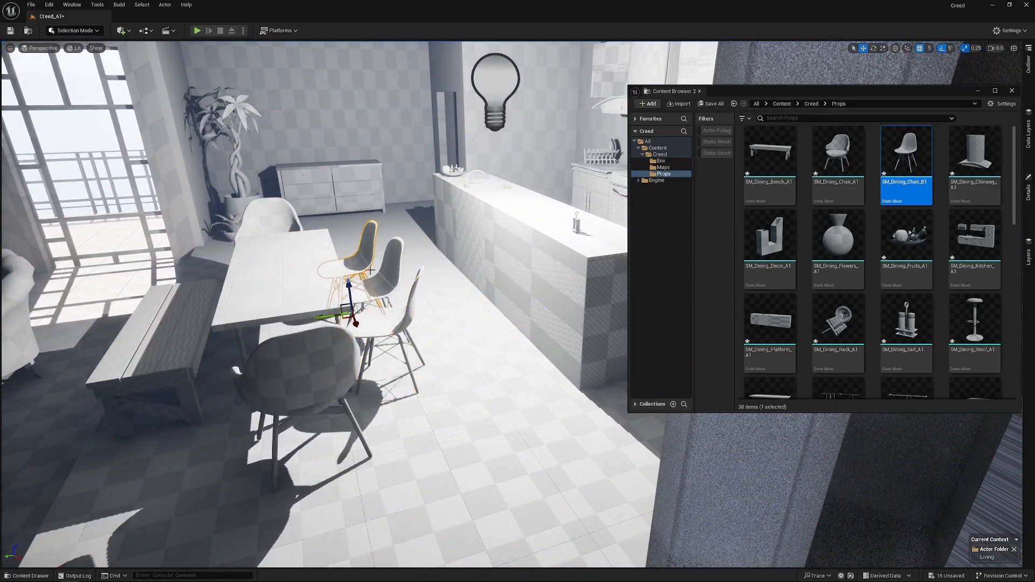
left_click_drag(353, 387, 367, 382)
- Place SM_Dining_Stool_A1 beside the kitchen island and duplicate it to form a row of three stools
scroll(960, 336, "down", 8)
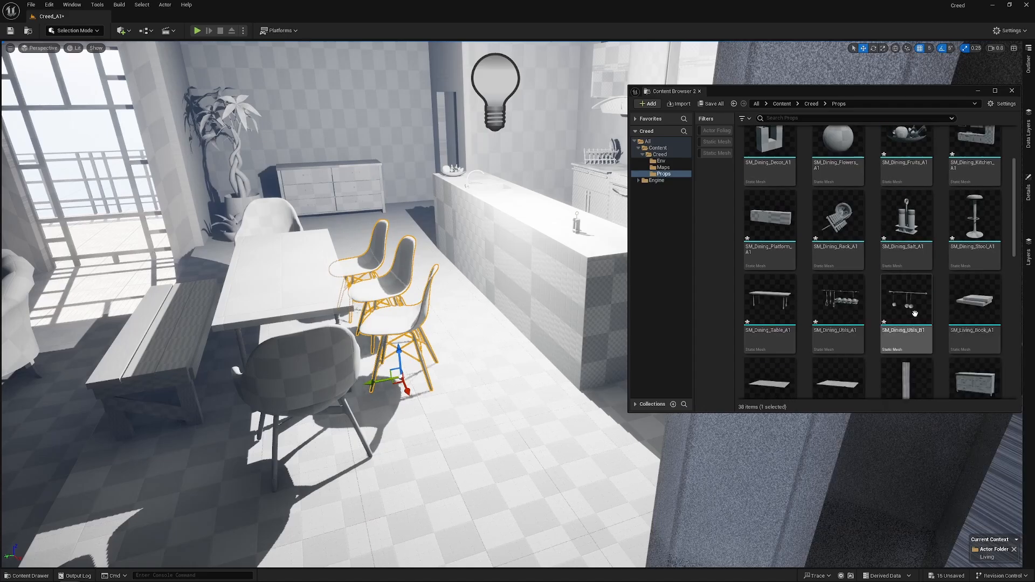
scroll(961, 336, "up", 6)
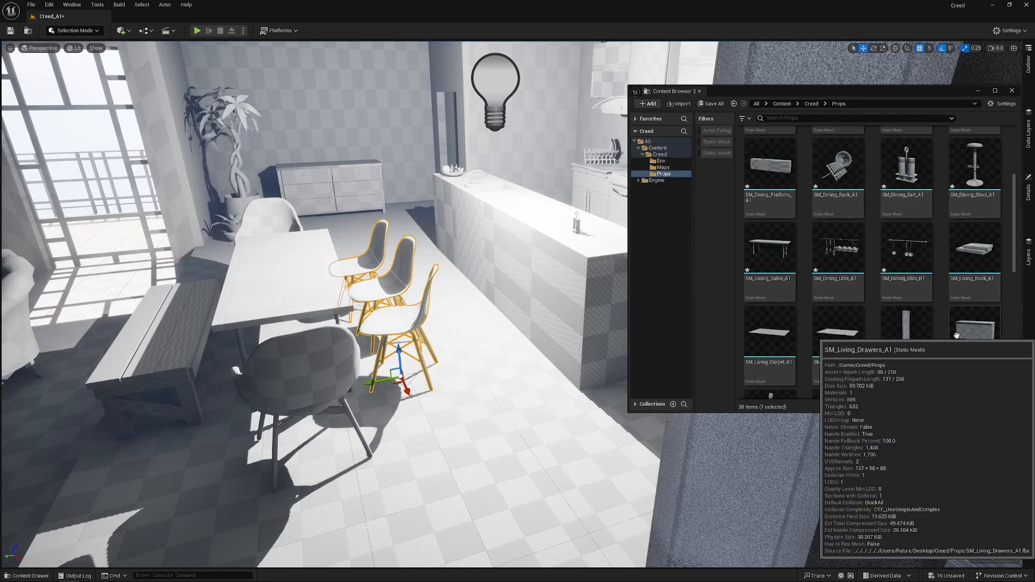
left_click_drag(470, 343, 507, 343)
key("e")
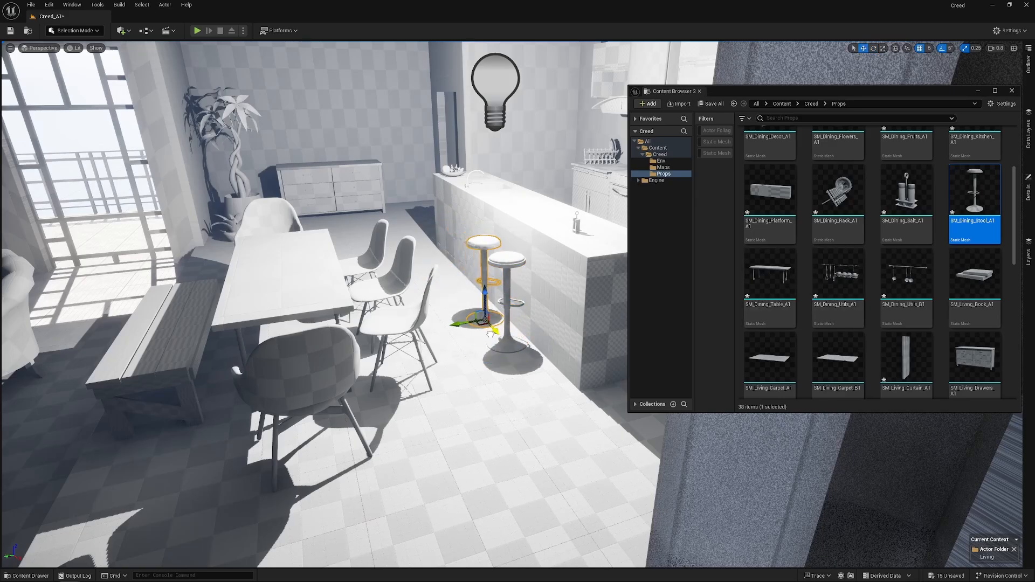
left_click_drag(469, 301, 588, 278, "alt")
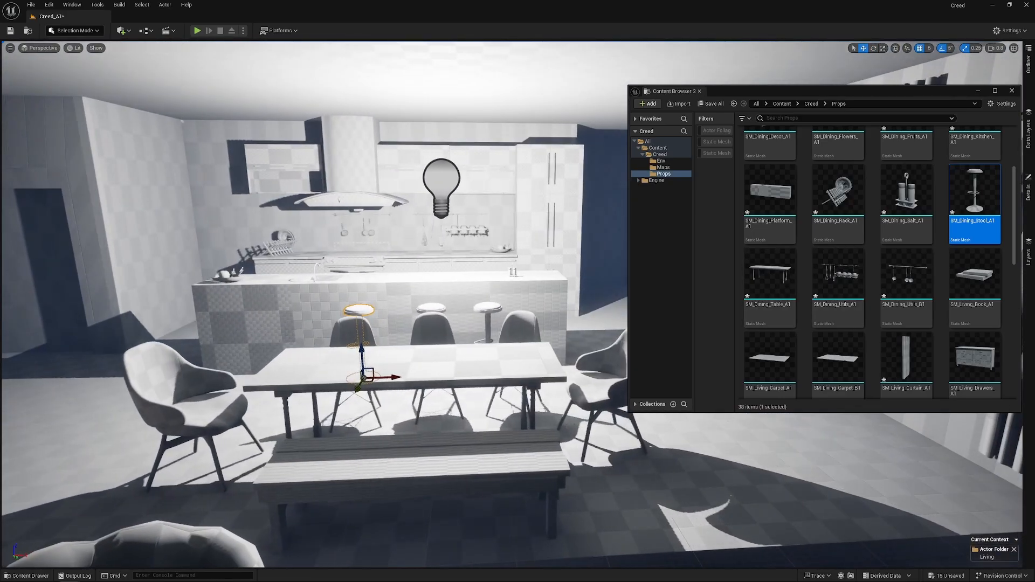
- Search the Props assets for "lamp" and check the dining lamp models in Blender
scroll(951, 258, "down", 6)
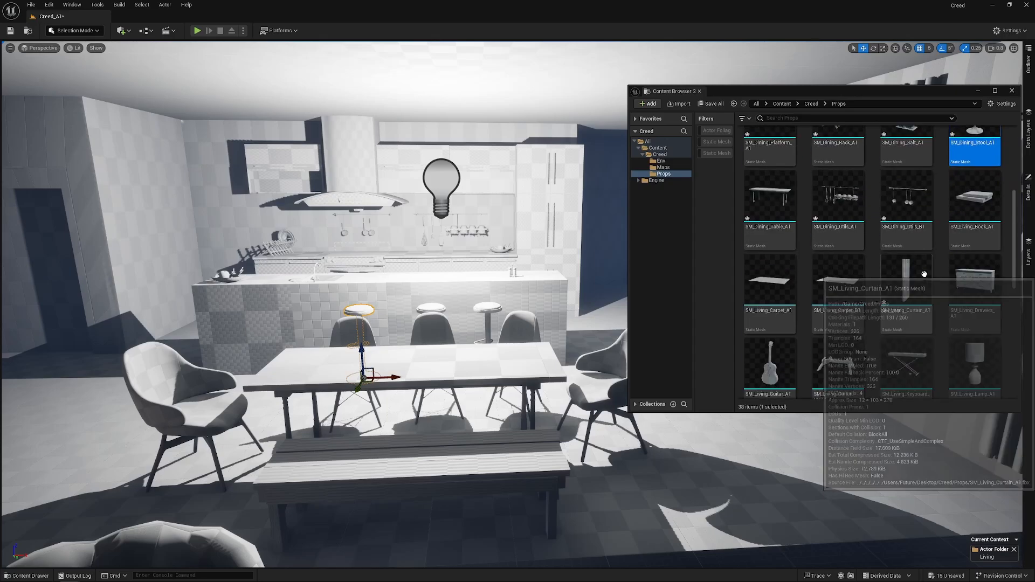
scroll(918, 326, "up", 5)
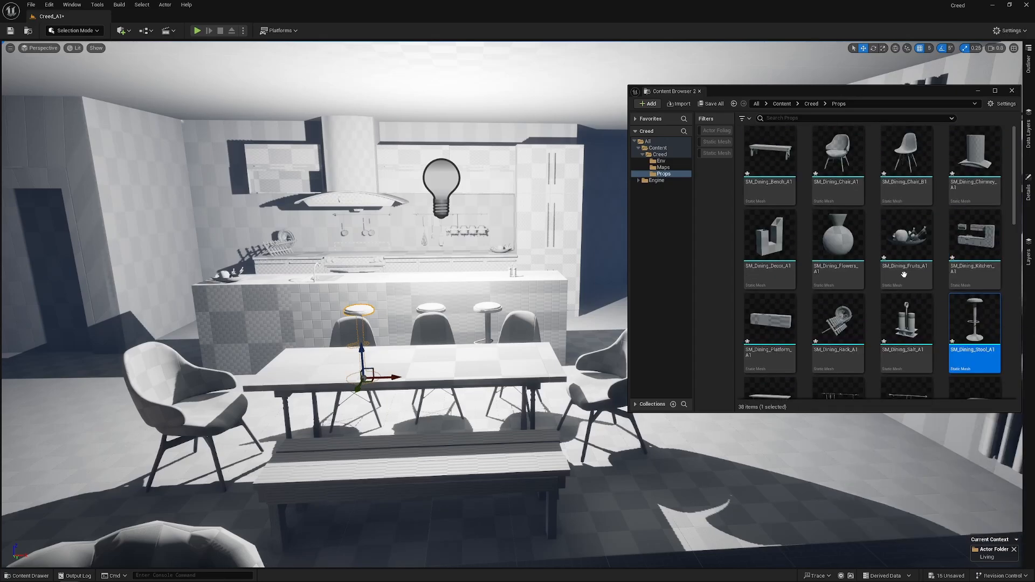
left_click(794, 119)
type("lamp")
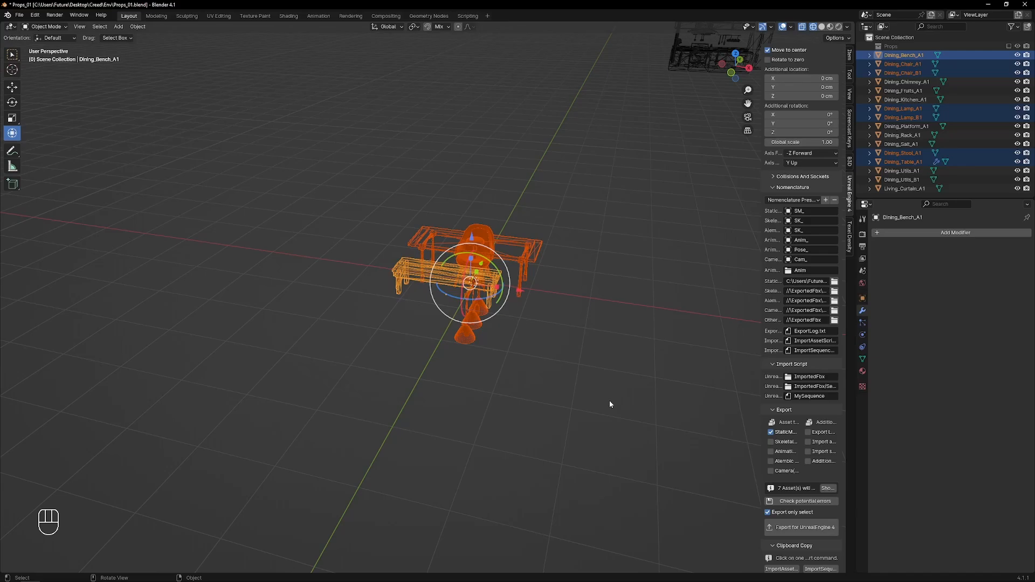
middle_click_drag(609, 400, 461, 333)
scroll(816, 80, "up", 7)
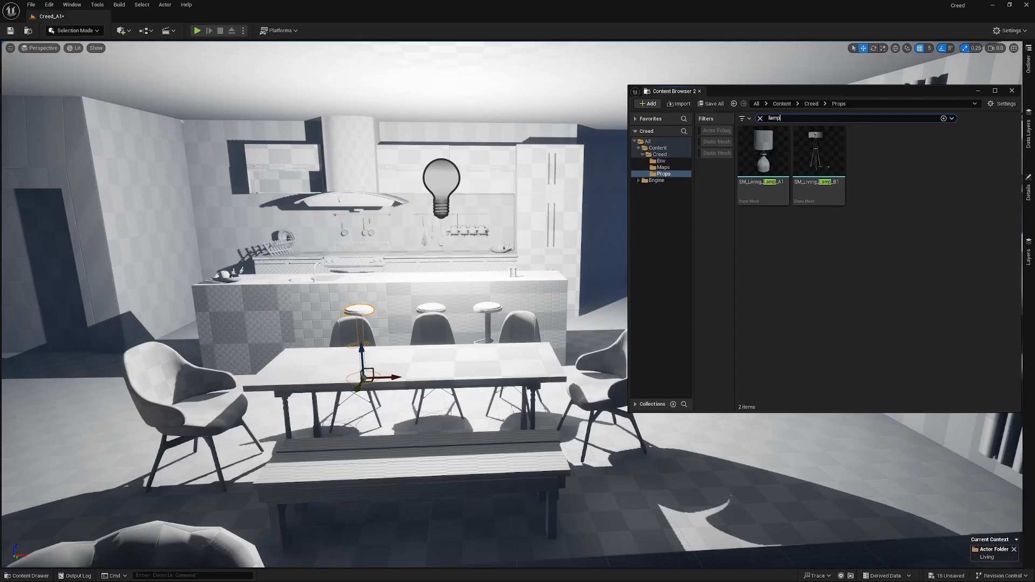
- Import SM_Dining_Lamp_A1.fbx and SM_Dining_Lamp_B1.fbx into the Props folder in Unreal Engine
key("alt+Tab")
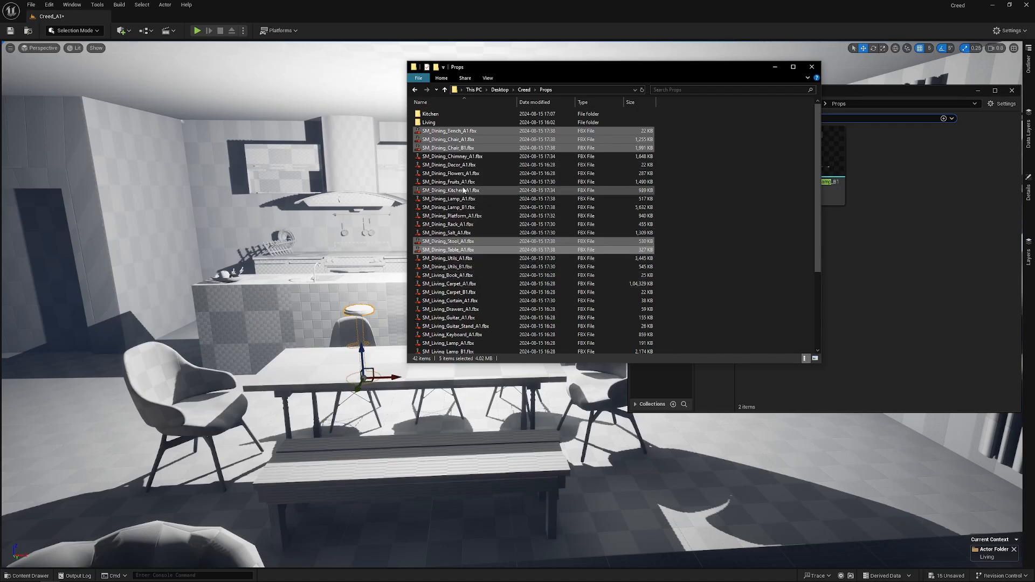
left_click(467, 207)
left_click_drag(879, 249, 728, 370)
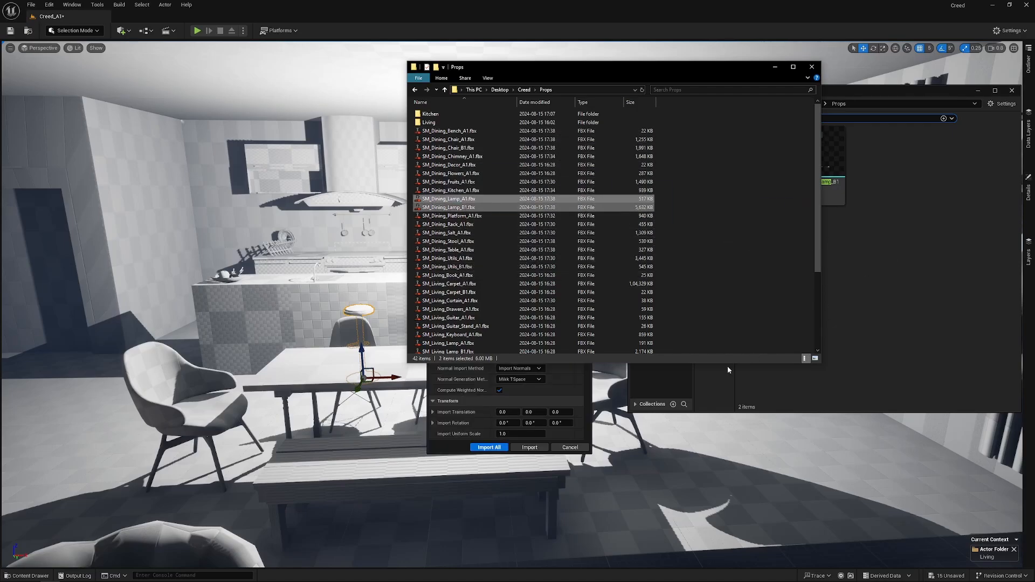
left_click(514, 449)
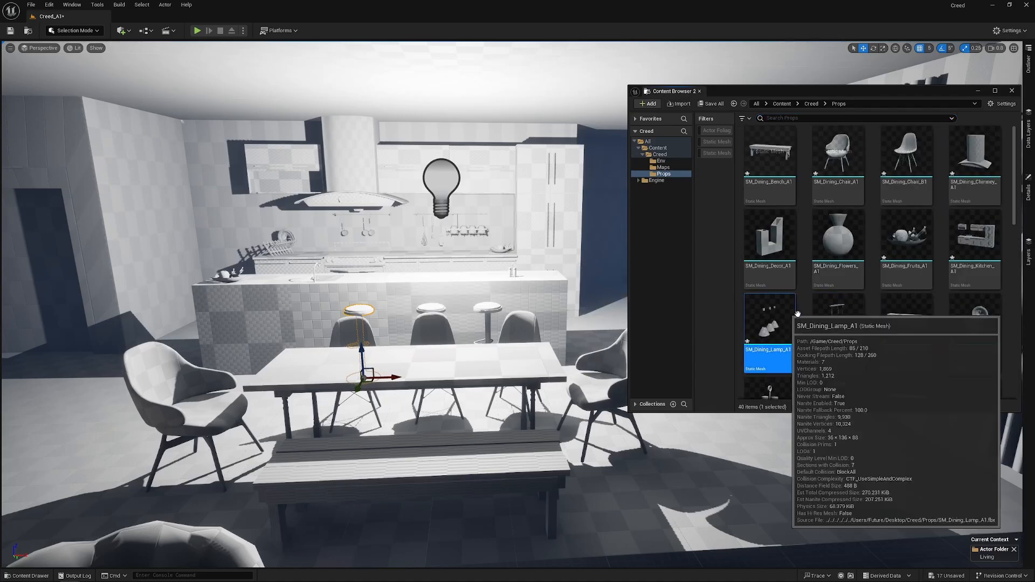
- Place SM_Dining_Lamp_A1 above the dining table and raise it to the ceiling
left_click_drag(405, 359, 399, 125)
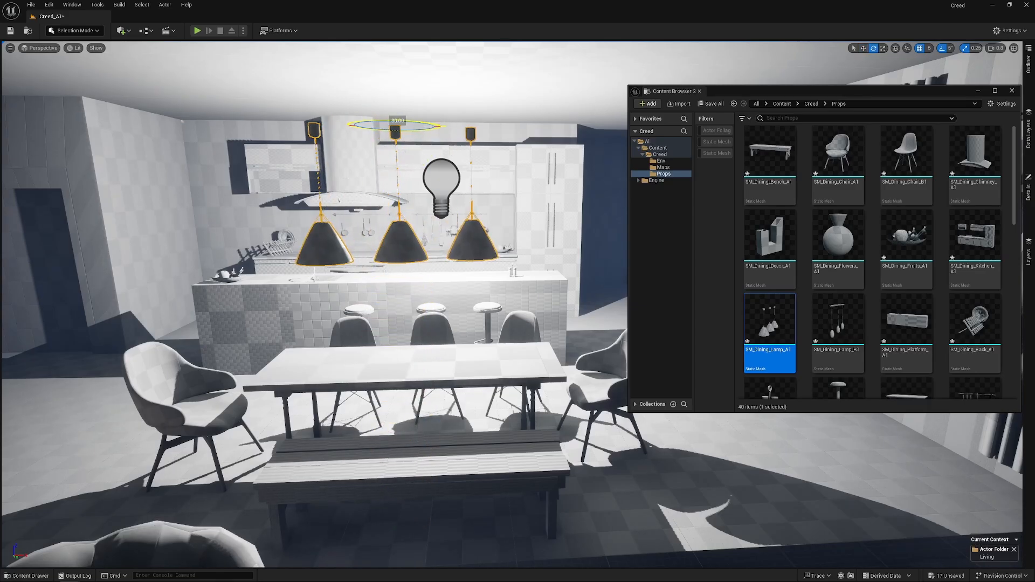
right_click_drag(402, 157, 442, 165)
key("w")
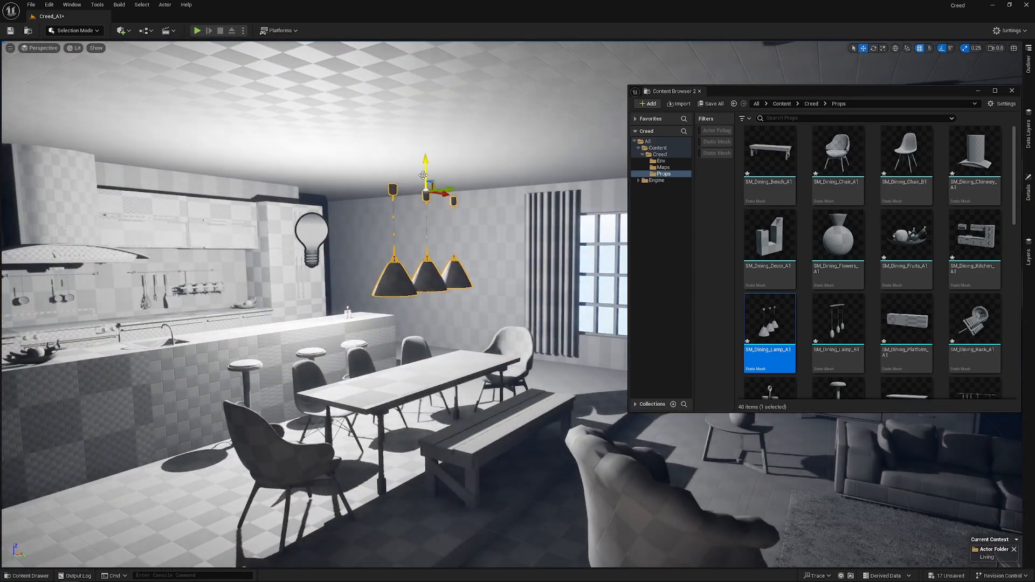
left_click_drag(424, 175, 448, 107)
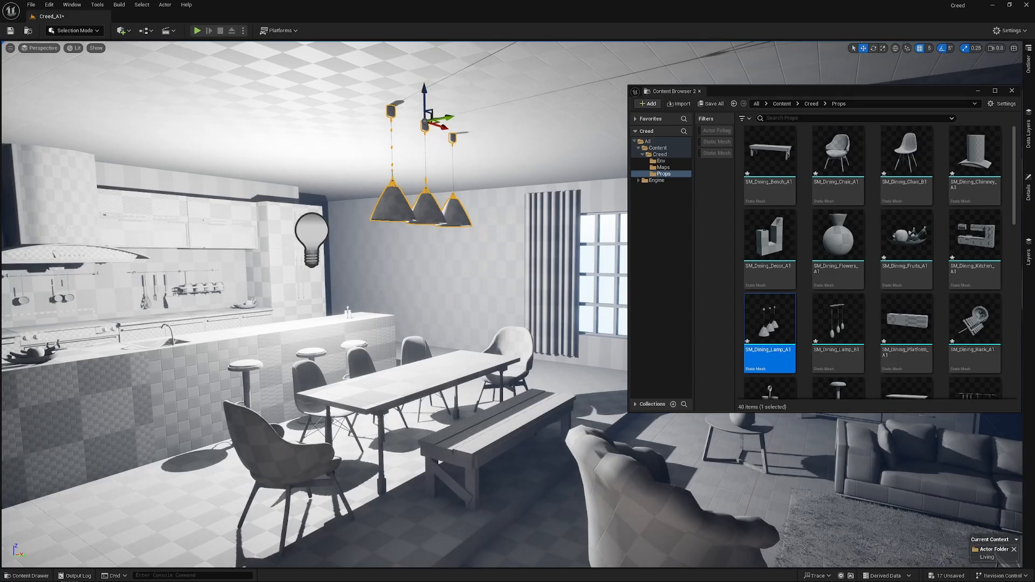
- Place SM_Dining_Lamp_B1 at the ceiling and move it over the kitchen island
right_click_drag(448, 106, 217, 15)
left_click_drag(309, 64, 335, 105)
key("e")
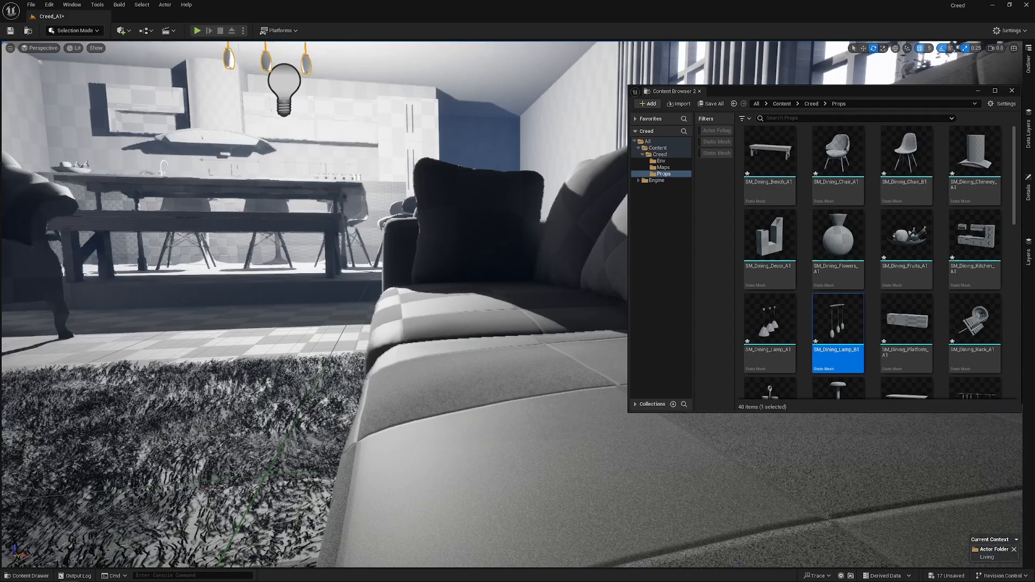
key("f")
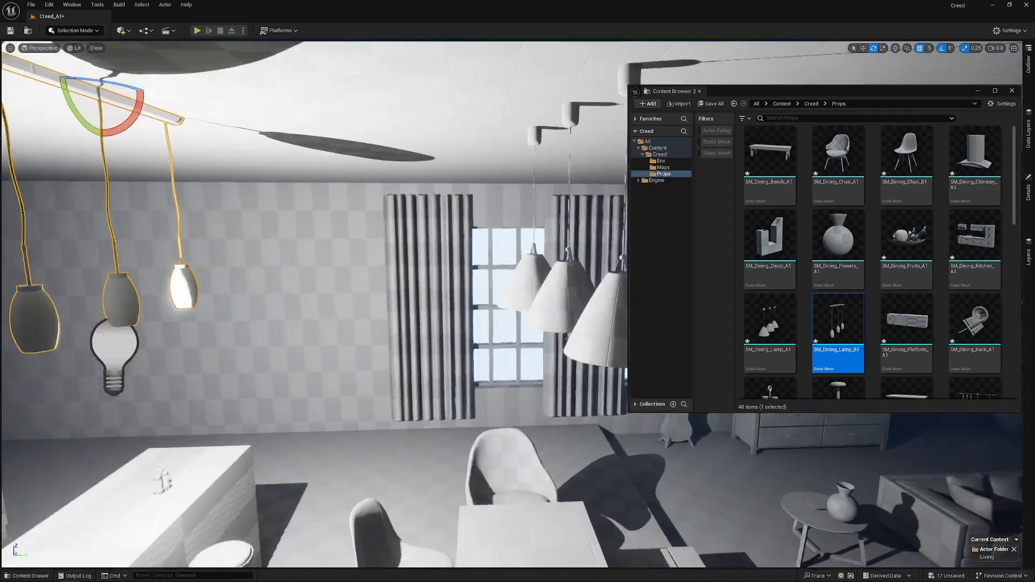
key("w")
left_click_drag(509, 174, 423, 181)
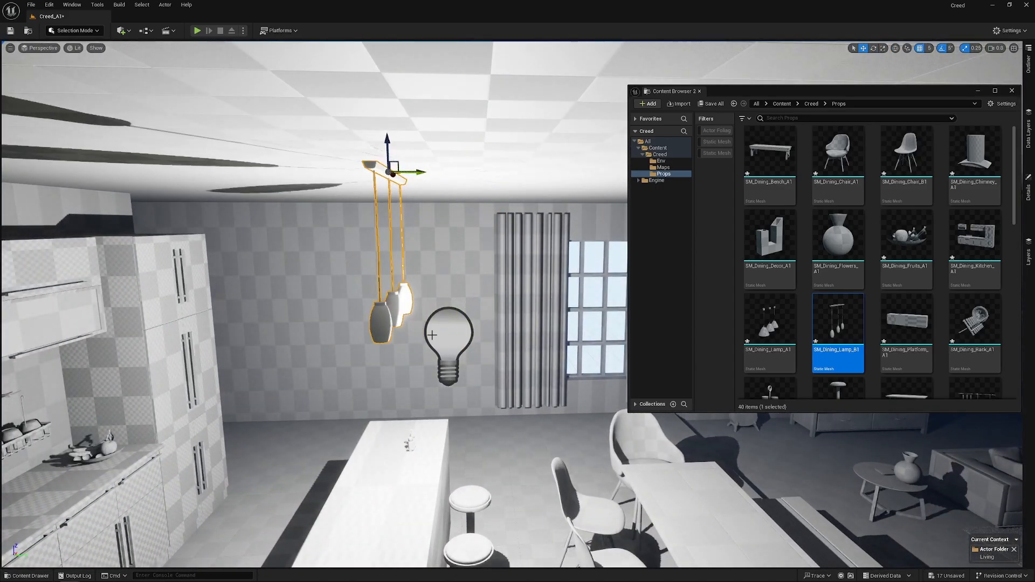
mouse_move(471, 349)
right_mouse_down()
mouse_move(456, 349)
mouse_move(478, 350)
right_mouse_up()
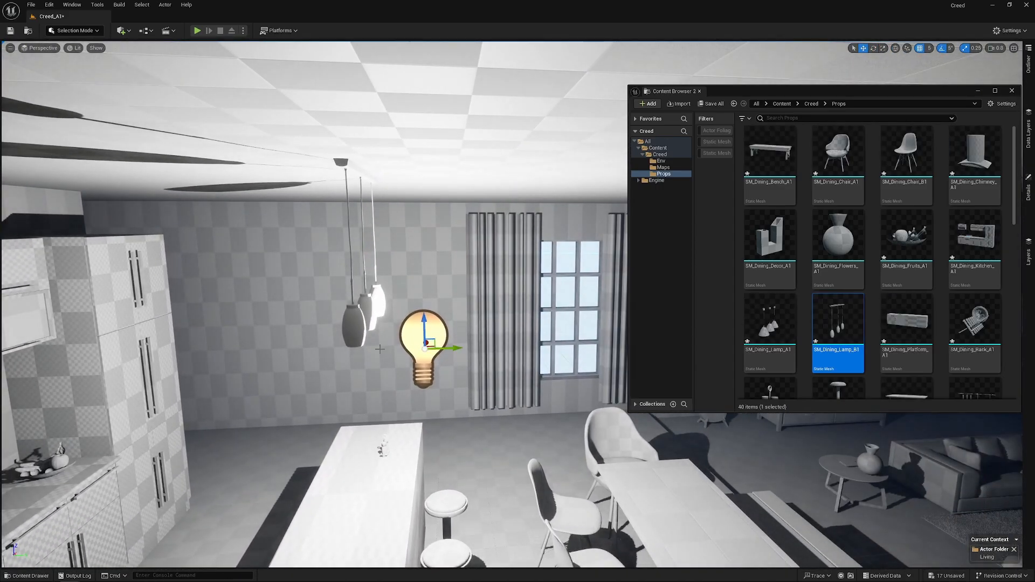
- Reposition the kitchen light between the island lamps and the dining table
left_click_drag(445, 348, 375, 350)
right_click(393, 300)
key("Escape")
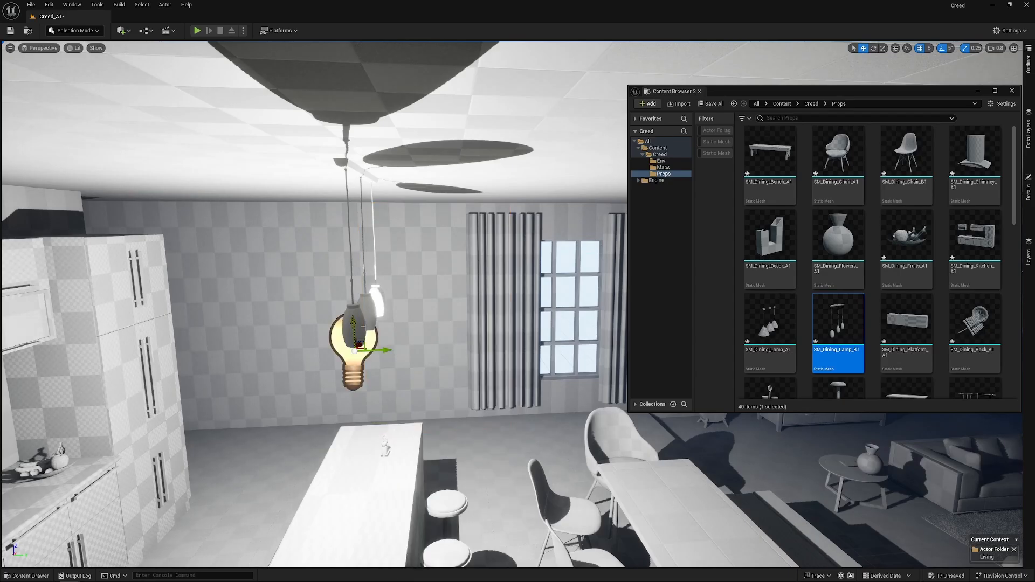
key("ctrl+z")
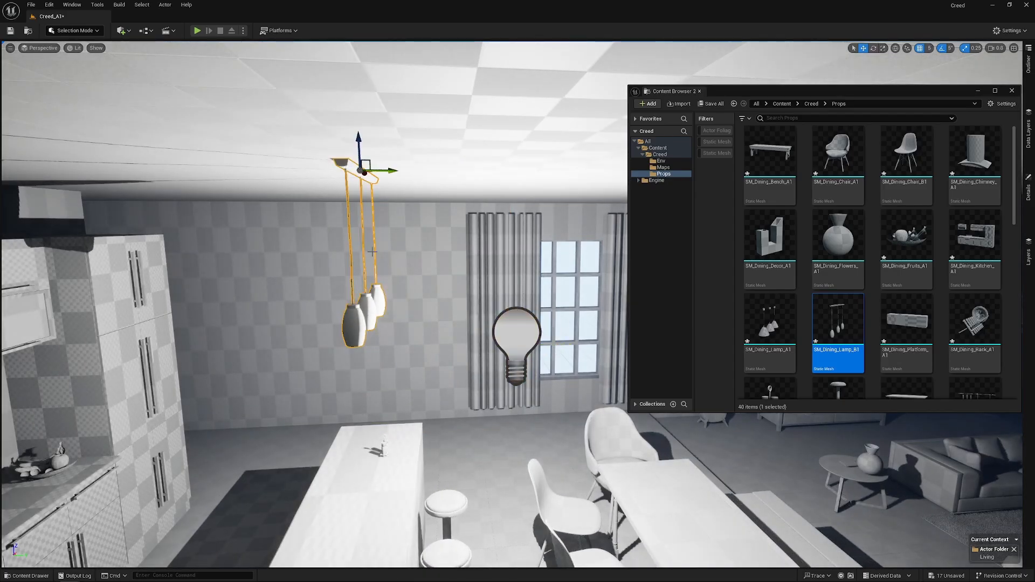
right_click_drag(409, 215, 302, 216)
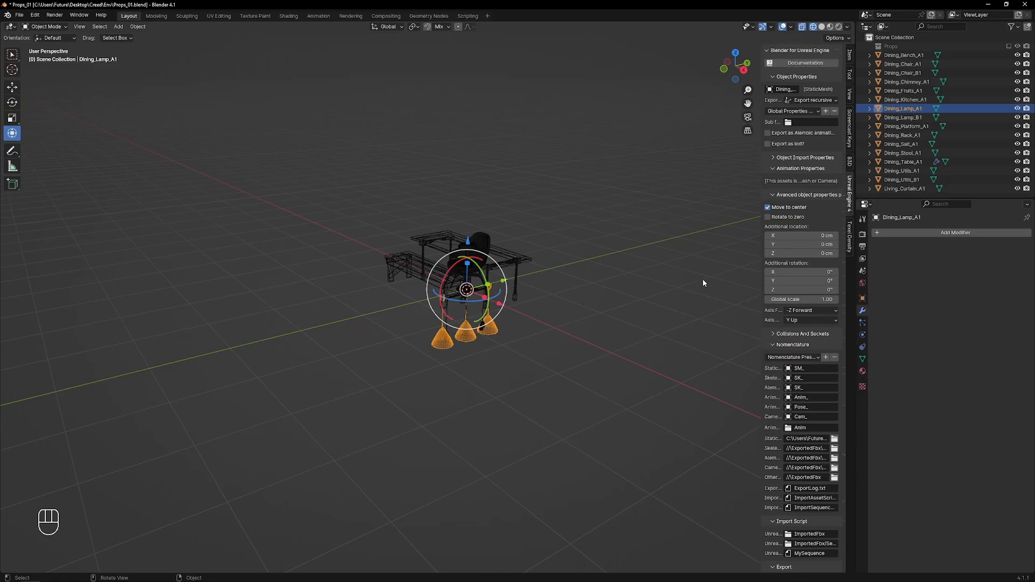
- Switch to Blender and lower the three shades of Dining_Lamp_A1 by about 14 cm to lengthen their cords
scroll(703, 279, "up", 3)
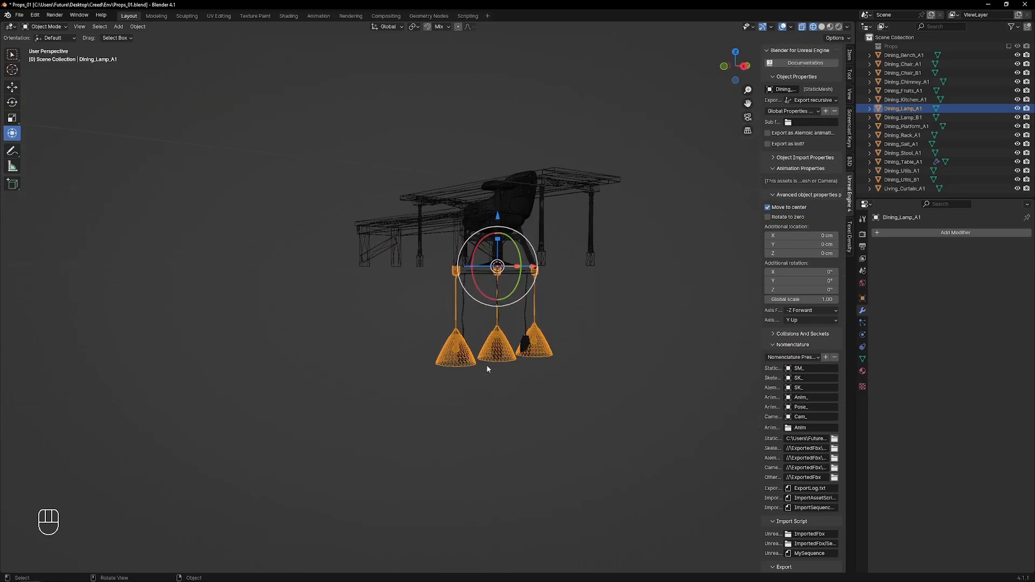
key("Tab")
left_click_drag(493, 286, 610, 361)
left_click_drag(493, 362, 424, 381)
left_click_drag(496, 294, 497, 308)
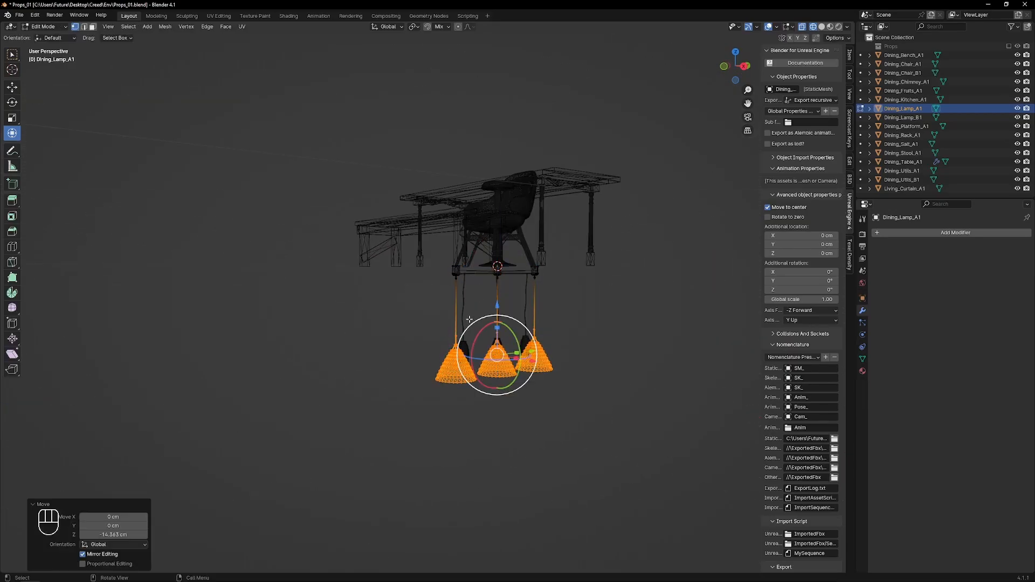
key("Tab")
- Widen Dining_Lamp_B1 by moving each outer pendant with its end of the bar 30 cm outward along Y
left_click(462, 293)
middle_click_drag(496, 306, 431, 311)
key("Tab")
key("z")
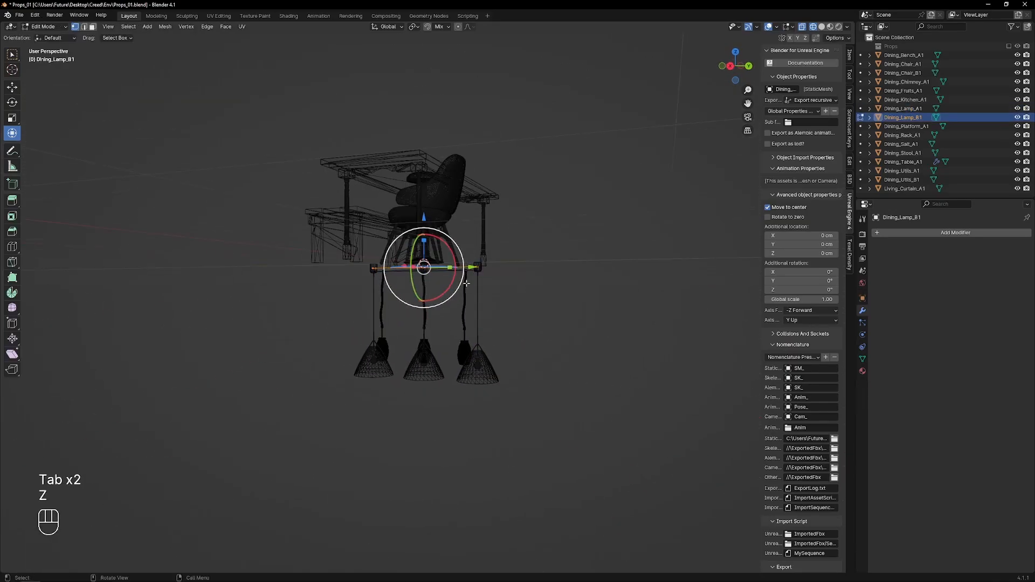
left_click_drag(536, 240, 450, 417)
left_click_drag(514, 351, 551, 352)
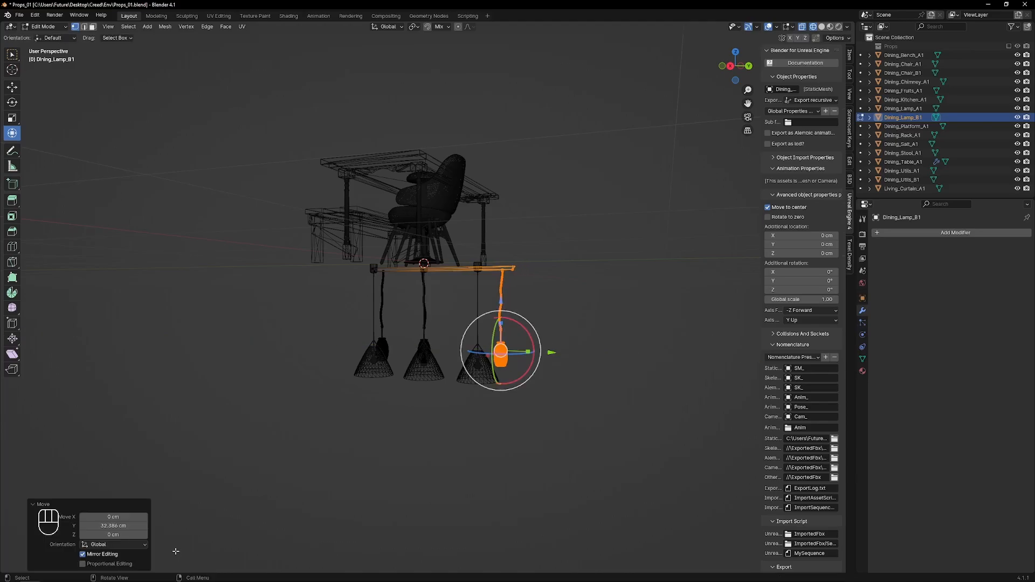
left_click_drag(413, 251, 318, 408)
type("gy")
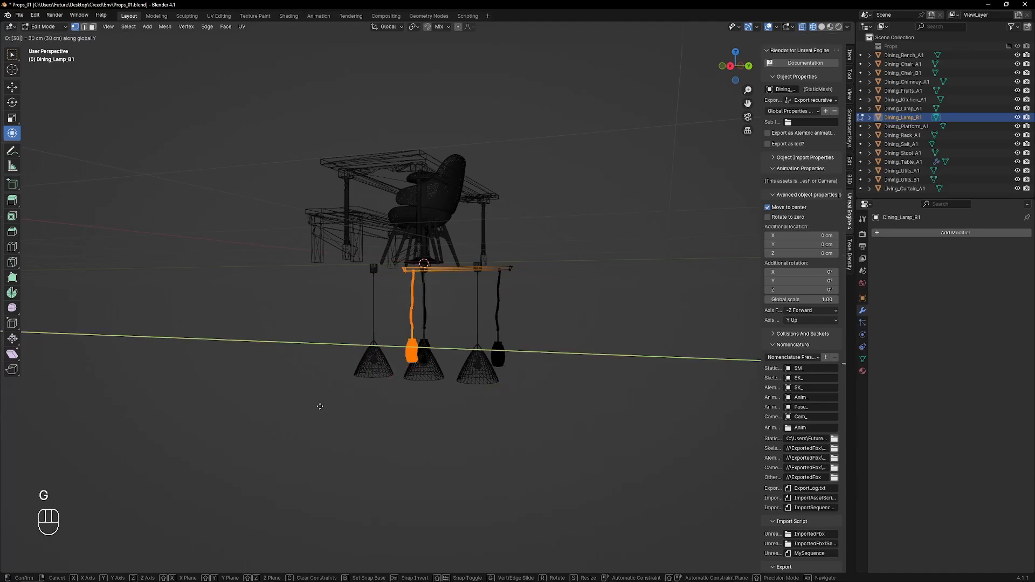
type("30")
key("minus")
key("Return")
- Export Dining_Lamp_A1 and Dining_Lamp_B1 together for Unreal Engine
left_click(424, 282)
left_click(906, 110, "ctrl")
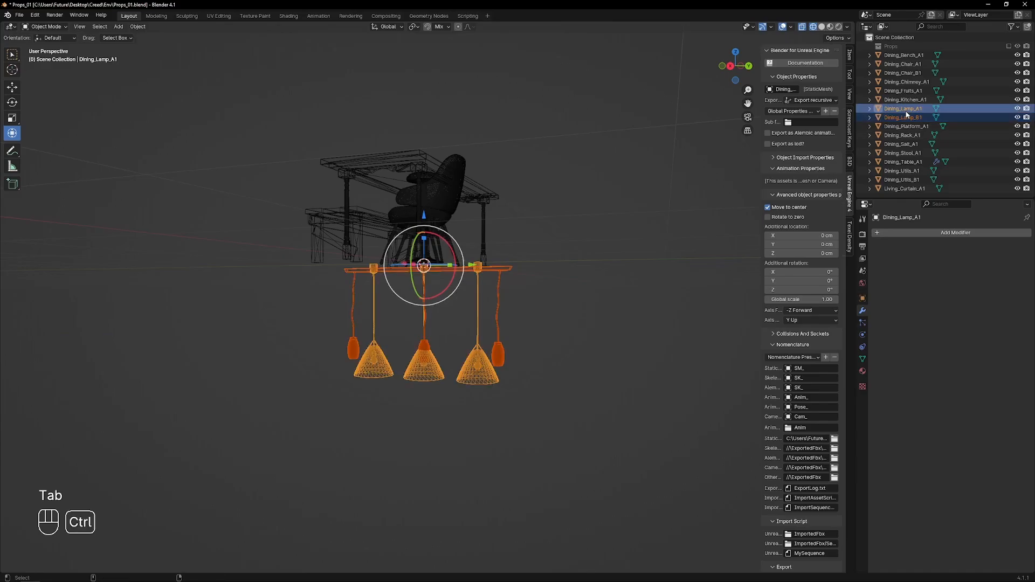
scroll(779, 519, "down", 8)
left_click(792, 513)
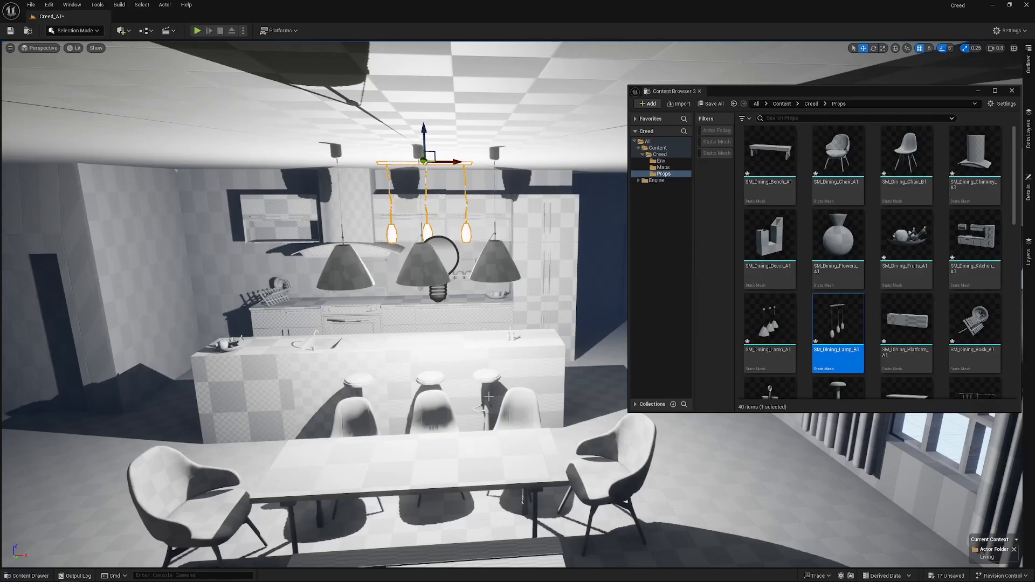
- Switch to Unreal Engine and reimport SM_Dining_Lamp_A1 and SM_Dining_Lamp_B1
left_click(777, 336, "ctrl")
right_click(777, 335)
left_click(813, 122)
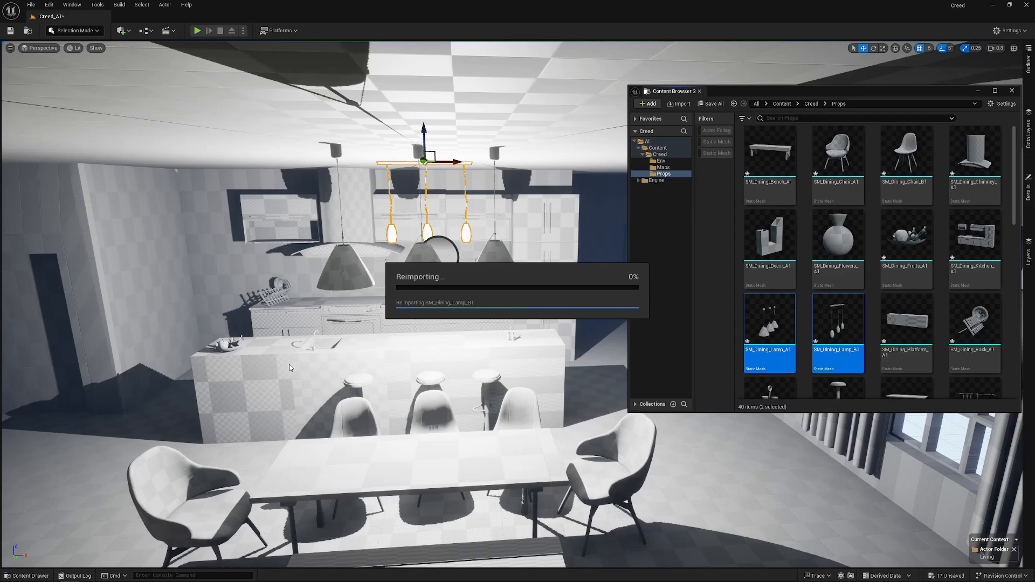
right_click_drag(291, 367, 352, 337)
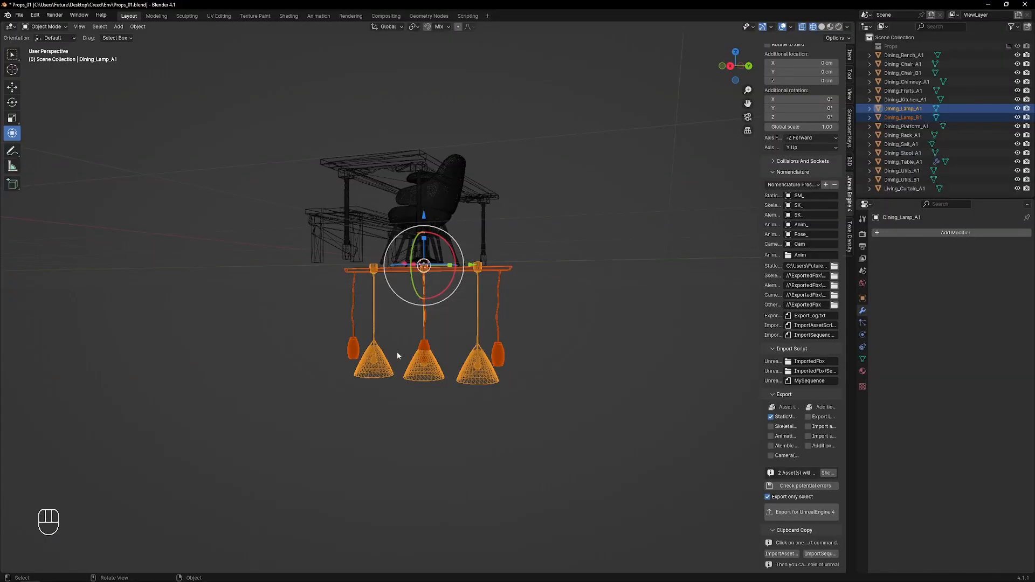
- Recheck the lamp meshes in Blender and reimport SM_Dining_Lamp_A1 in Unreal Engine
key("Tab")
key("Tab")
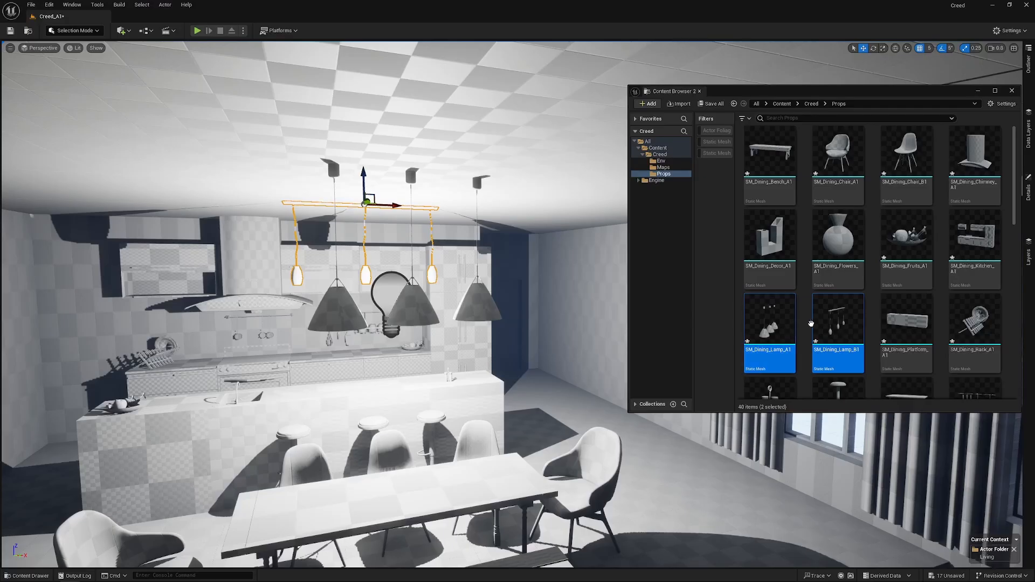
left_click(779, 327)
right_click(779, 327)
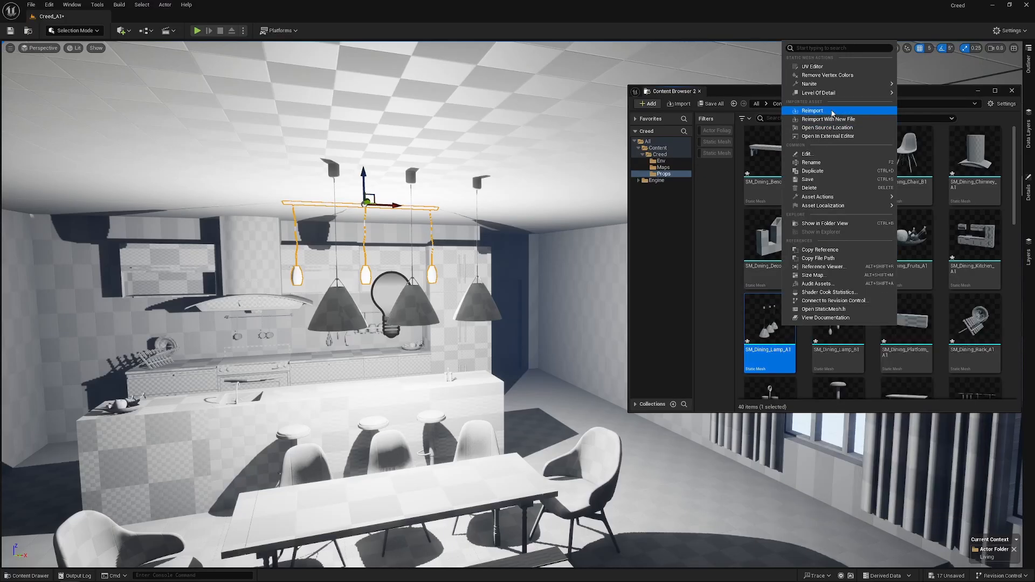
left_click(803, 112)
- Shift the three cone-shaded pendant lamps along X to centre them over the dining table
right_click_drag(334, 387, 330, 392)
left_click(429, 334)
left_click_drag(452, 208, 435, 208)
right_click_drag(435, 237, 517, 252)
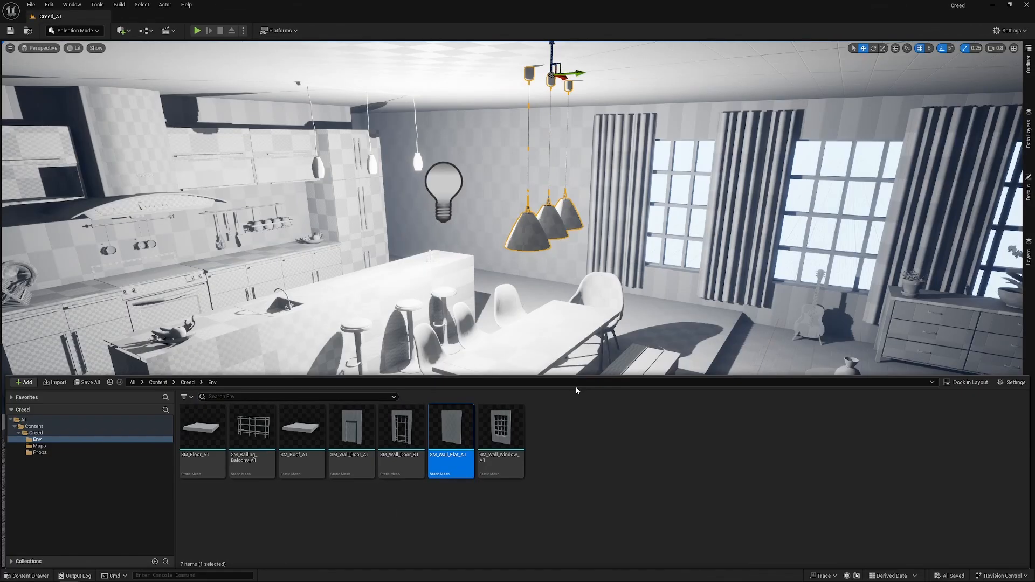
- Review the kitchen and dining area in a full-screen viewport with the editor icons hidden
right_click_drag(511, 259, 470, 236)
left_click(509, 258)
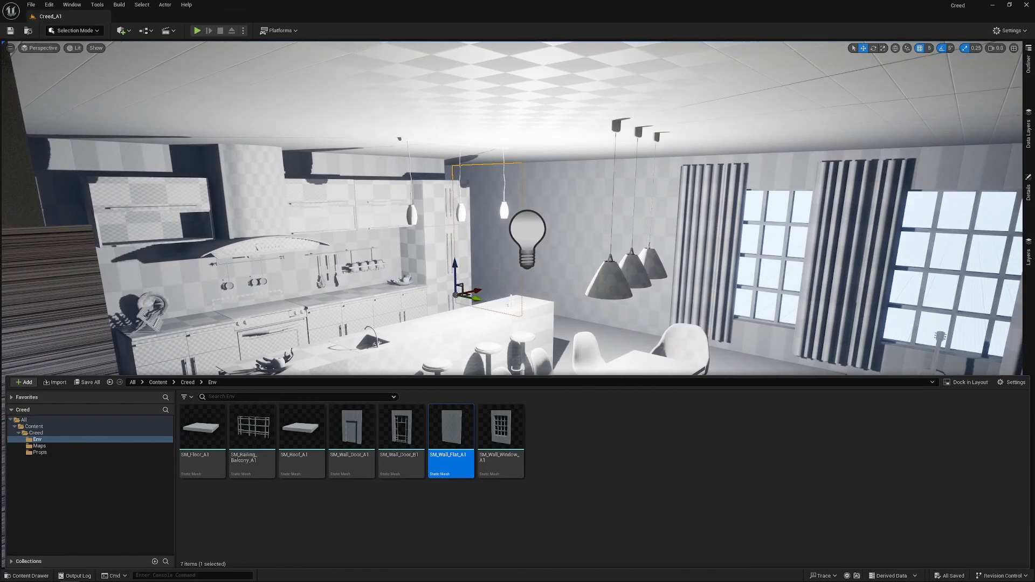
key("F11")
key("g")
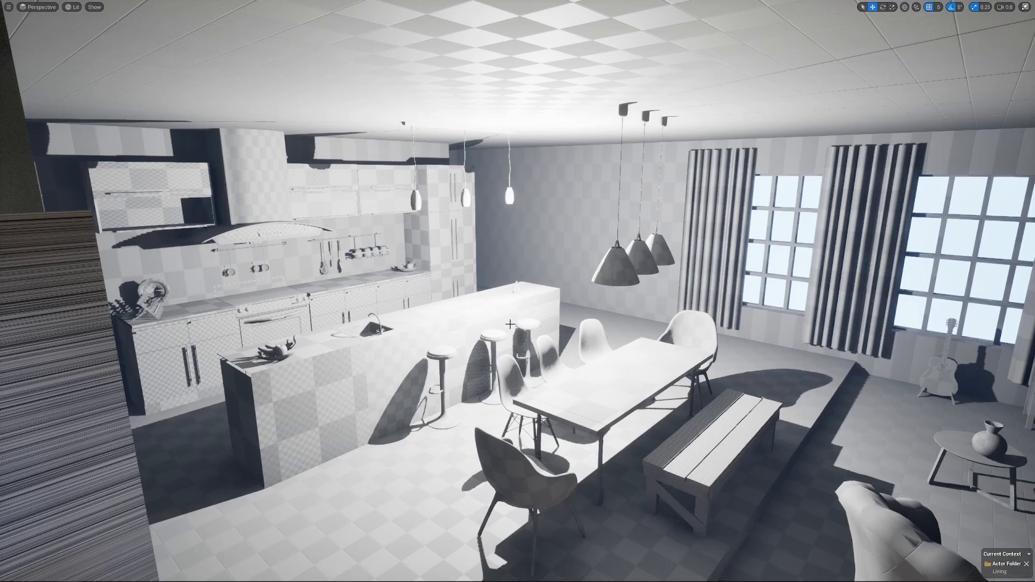
key("ctrl+p")
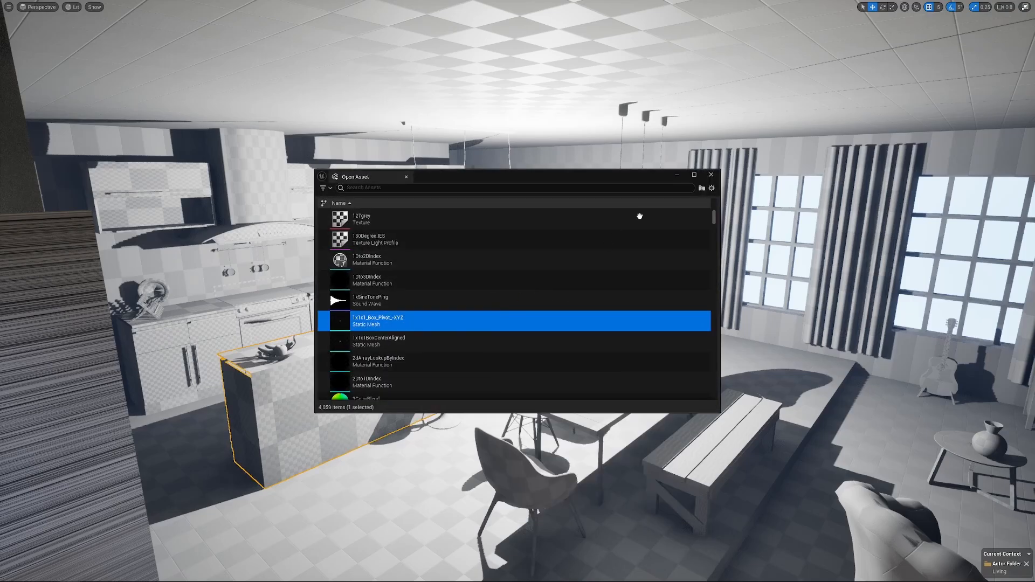
left_click(711, 177)
left_click(678, 182)
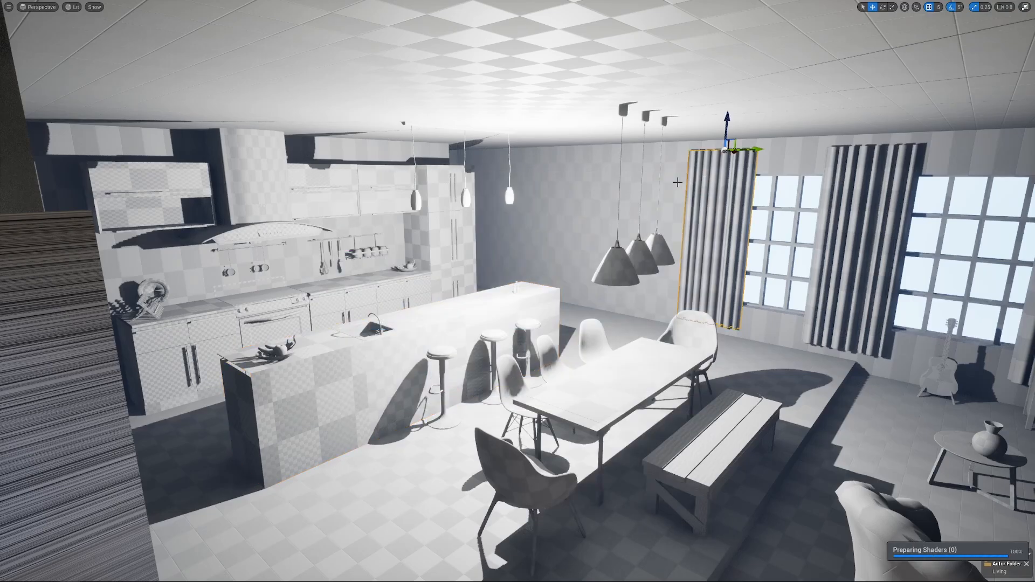
right_click_drag(678, 182, 666, 194)
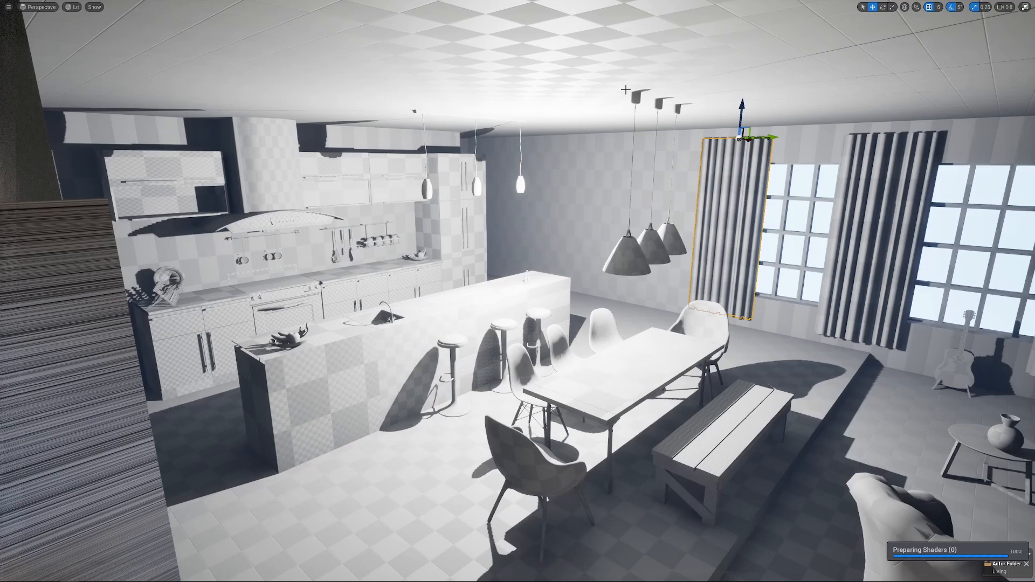
key("F11")
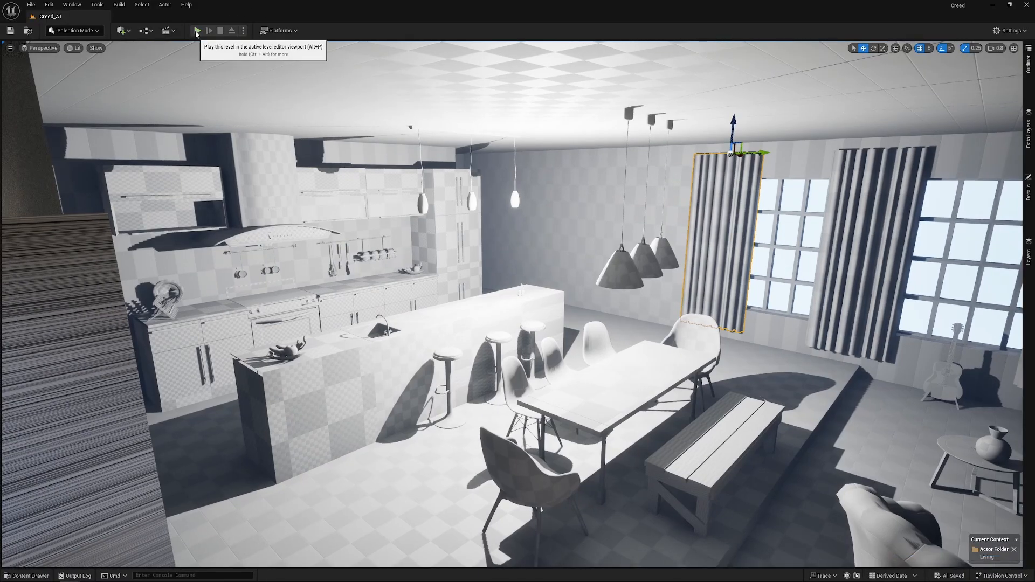
- Play the level full screen and fly from outside the building to the living room windows
right_click_drag(473, 300, 466, 301)
key("F11")
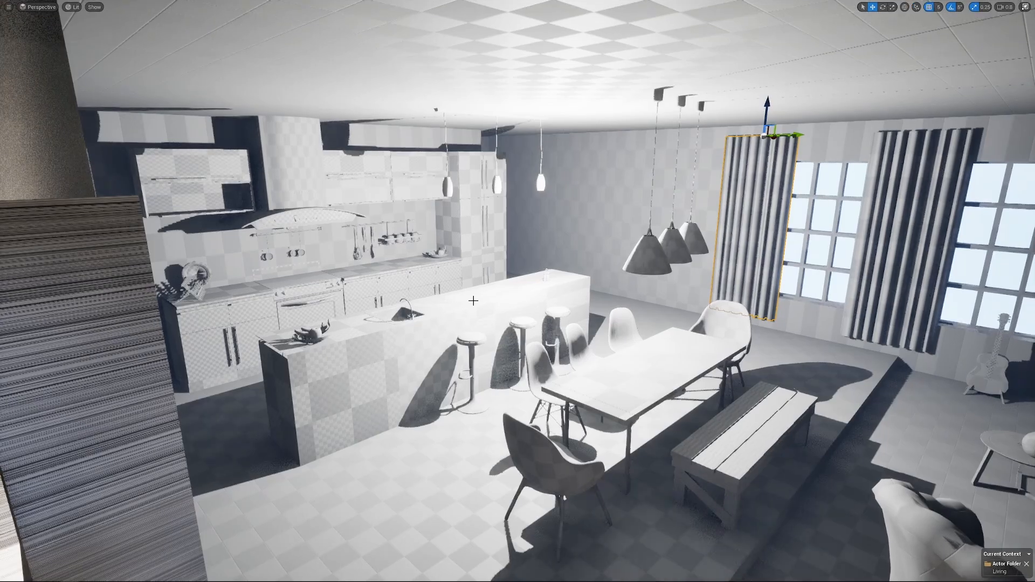
key("g")
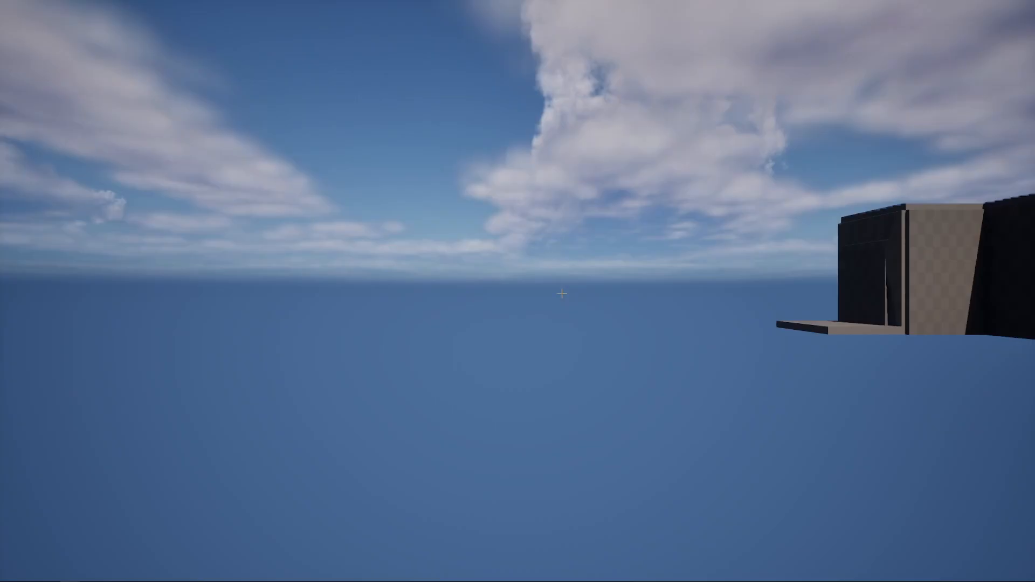
left_click(532, 293)
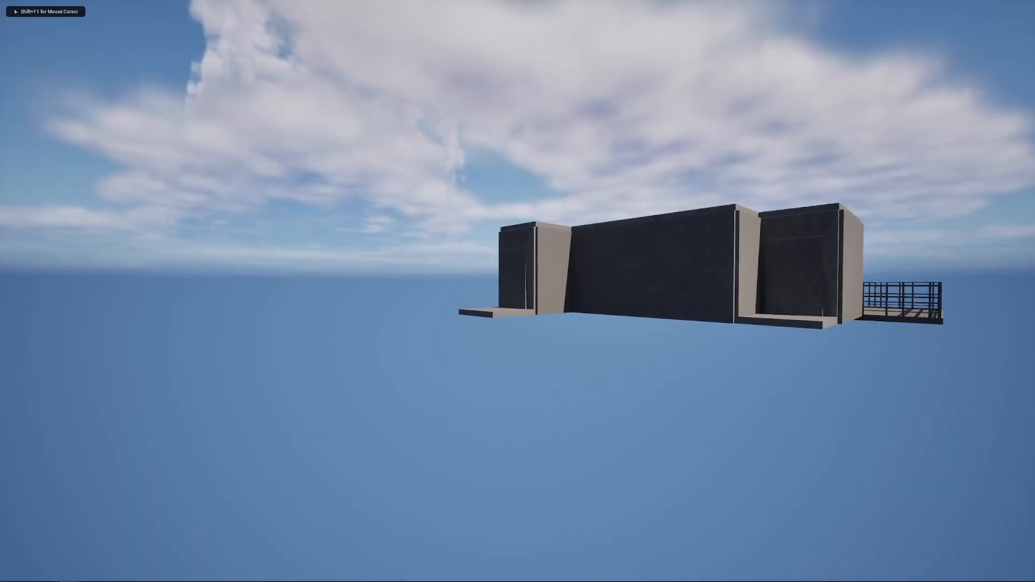
key("w")
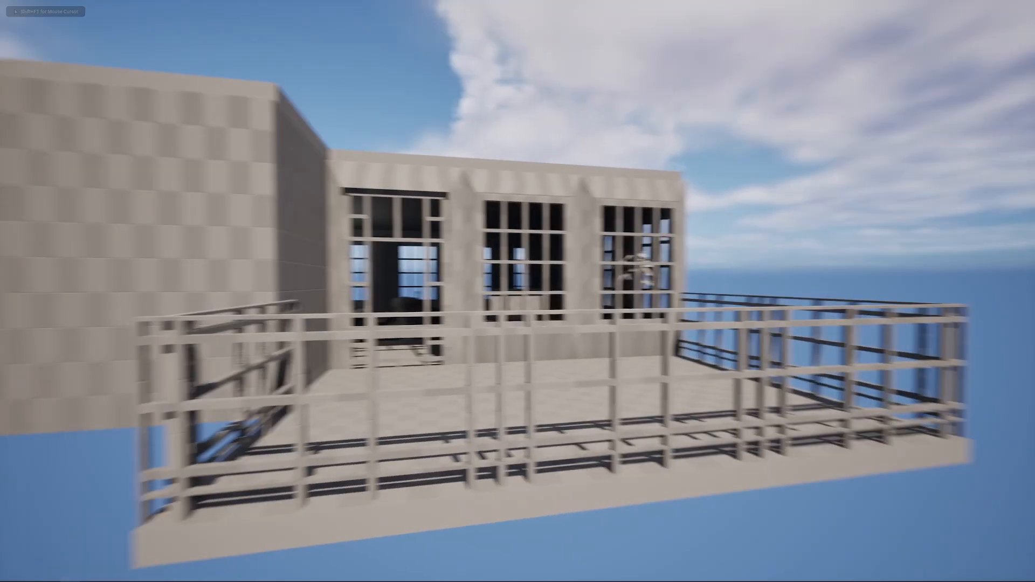
key("w")
key("d")
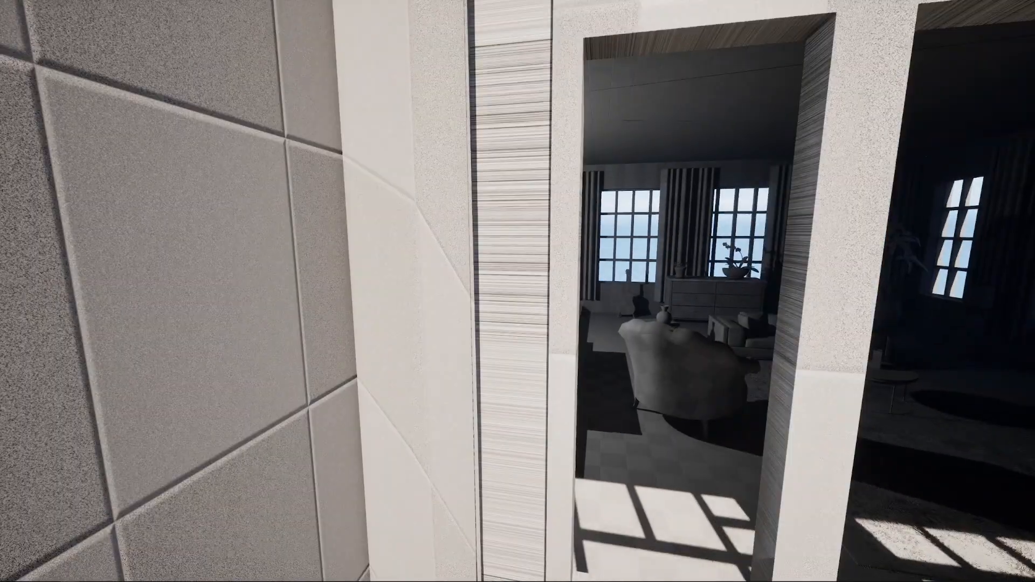
key("a")
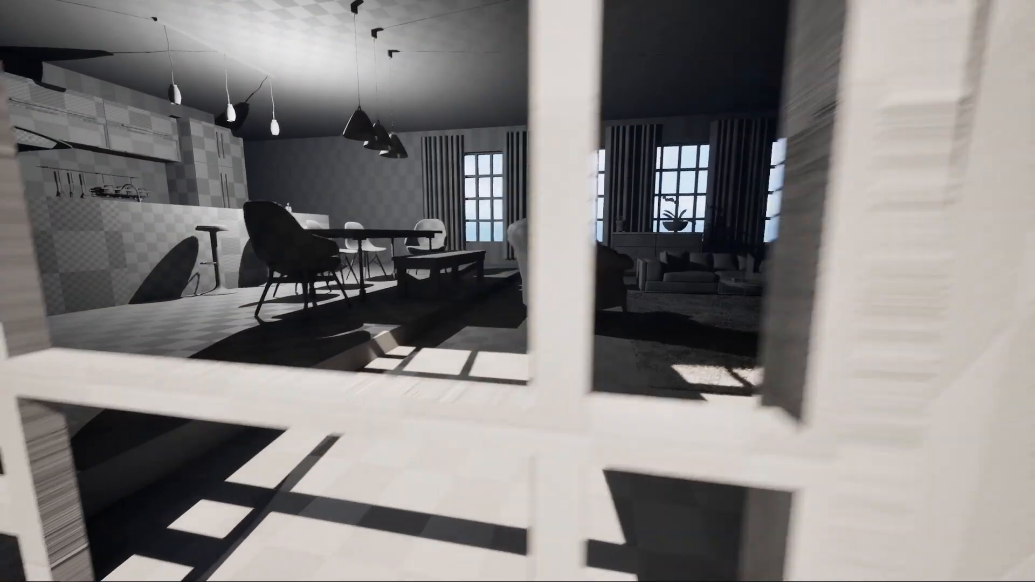
key("Escape")
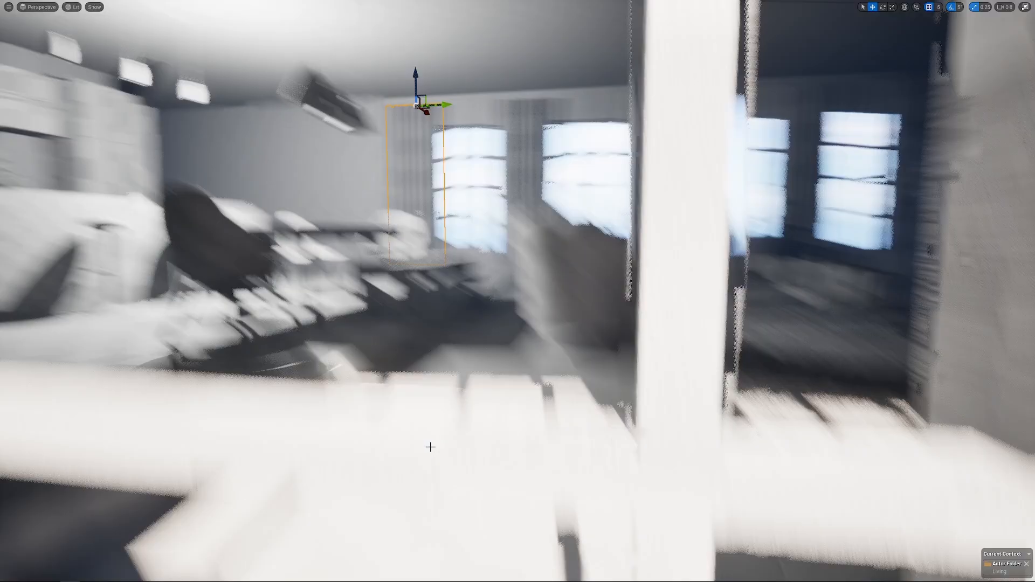
- Play the level from inside the dining area and inspect the kitchen, dining and living areas while flying around
right_click(429, 447)
right_click_drag(393, 392, 392, 416)
key("w")
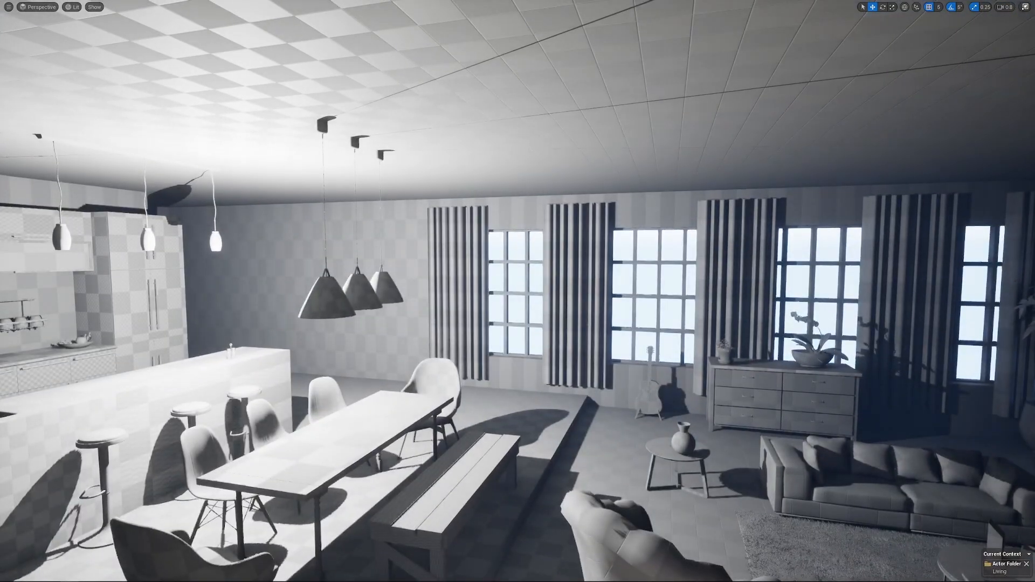
right_click(432, 464)
left_click(446, 454)
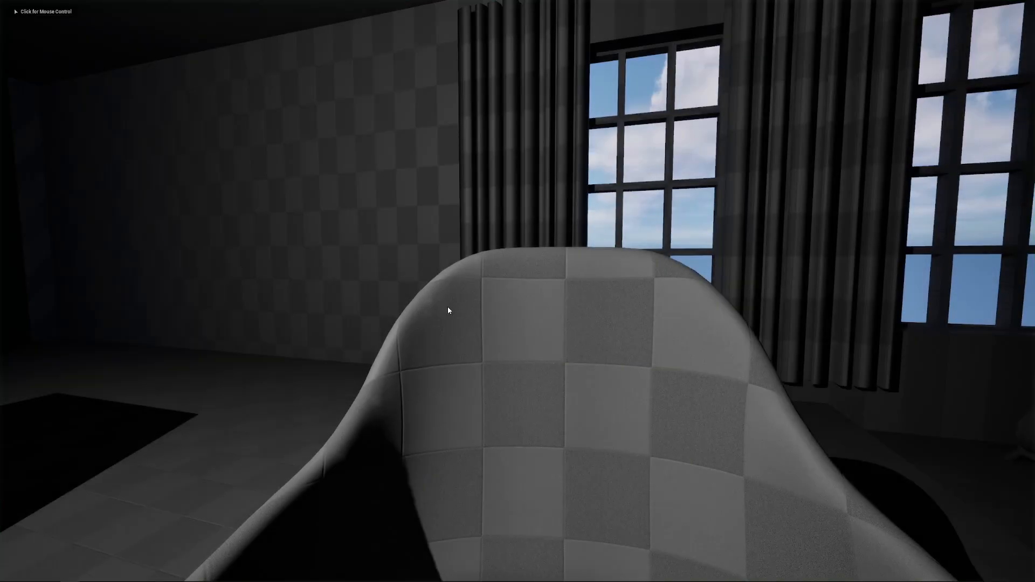
left_click(447, 310)
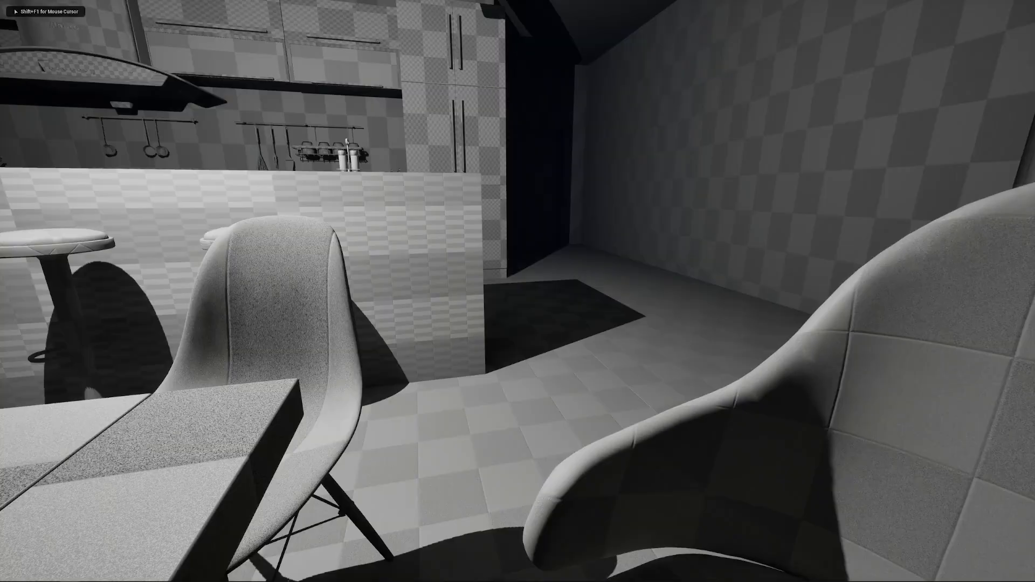
key("w")
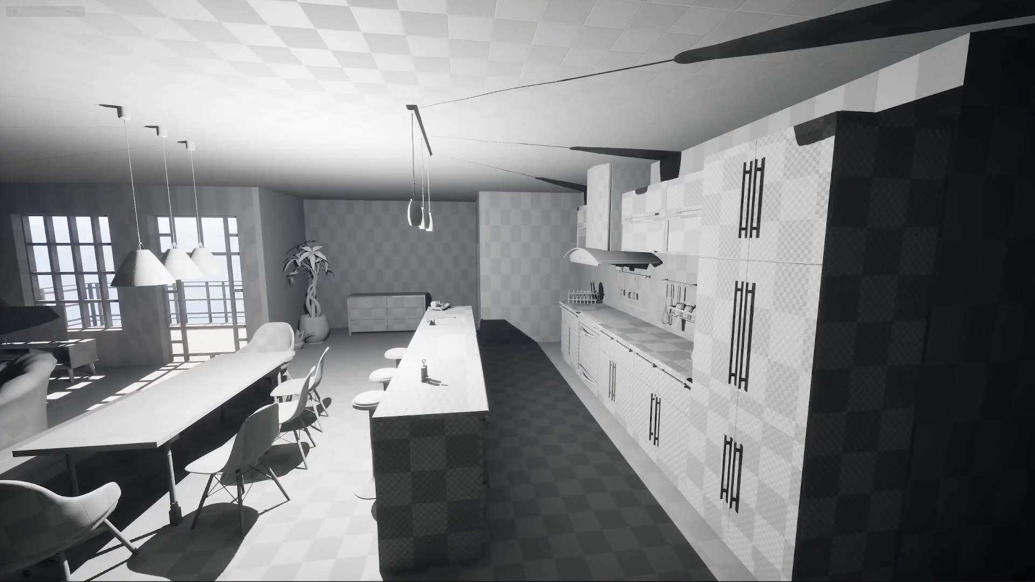
key("a")
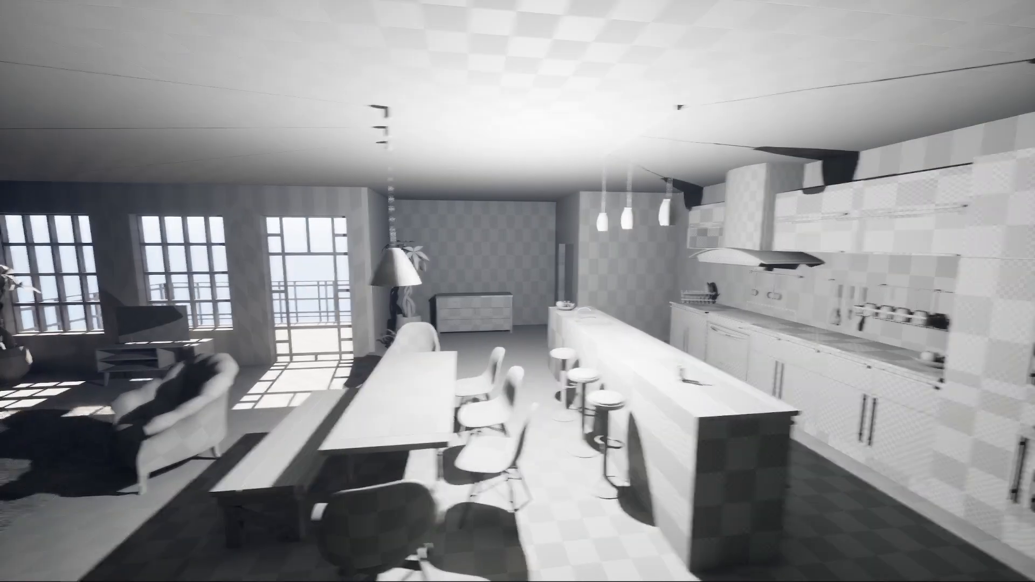
key("a")
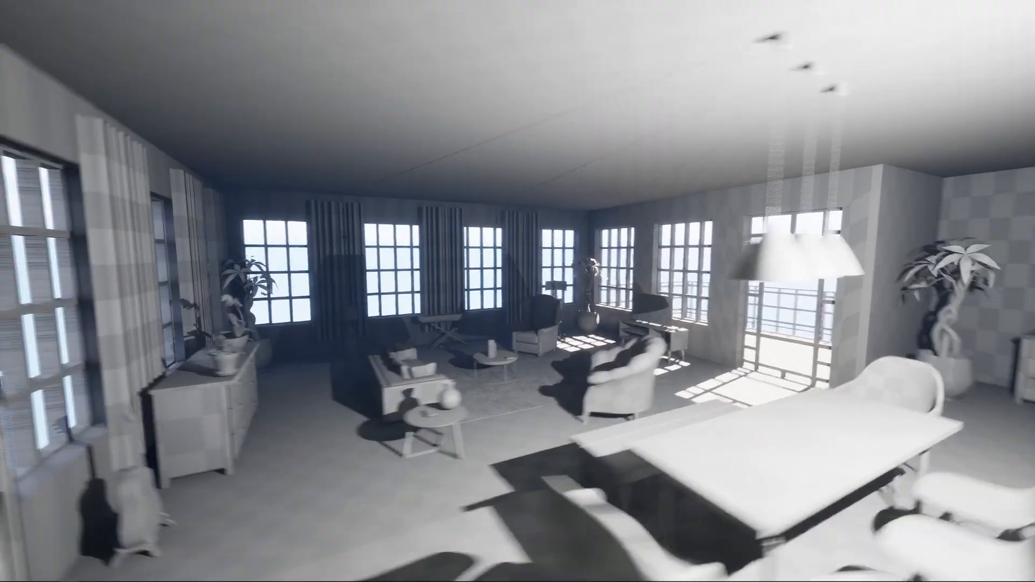
key("w")
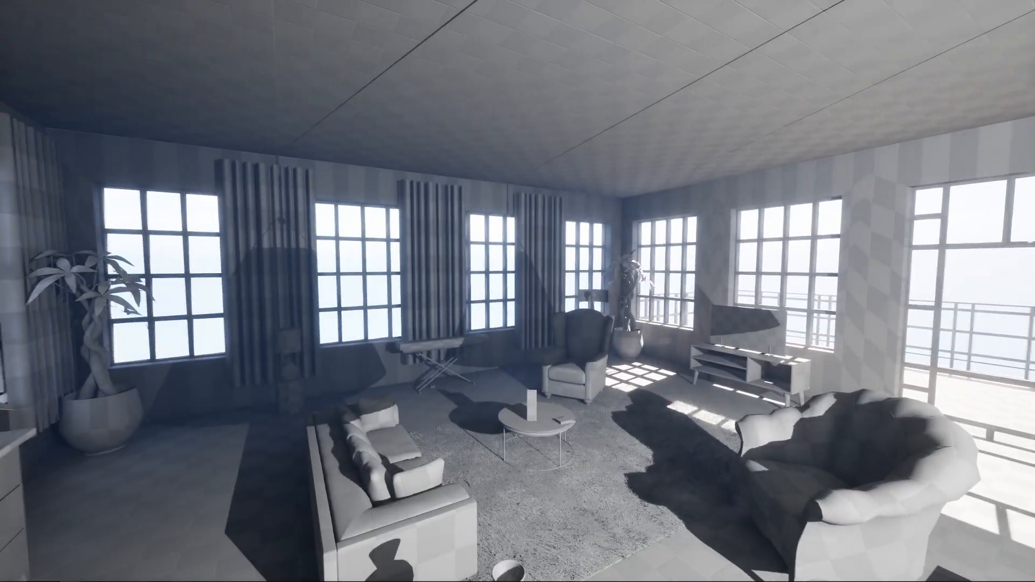
key("a")
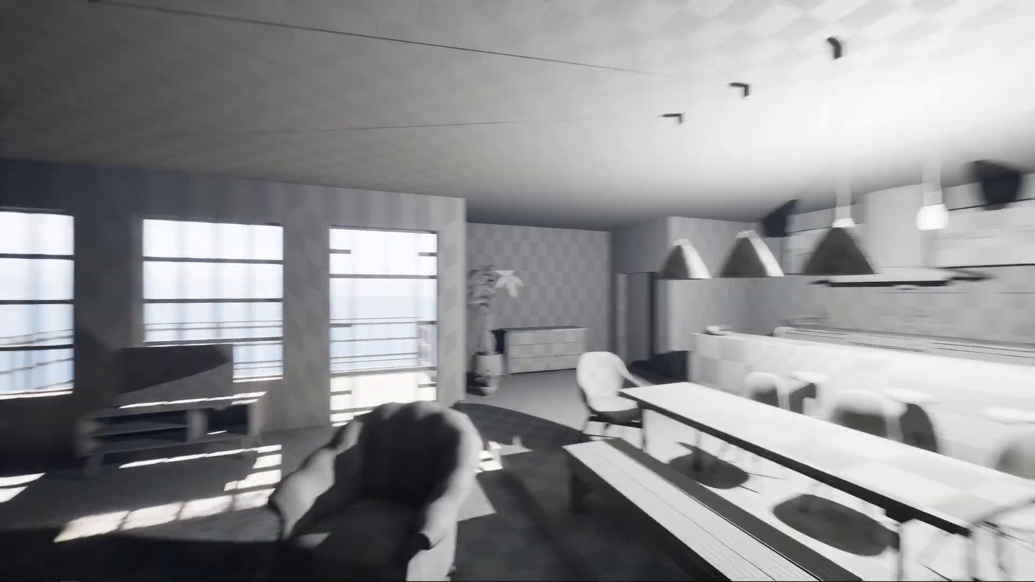
key("a")
key("d")
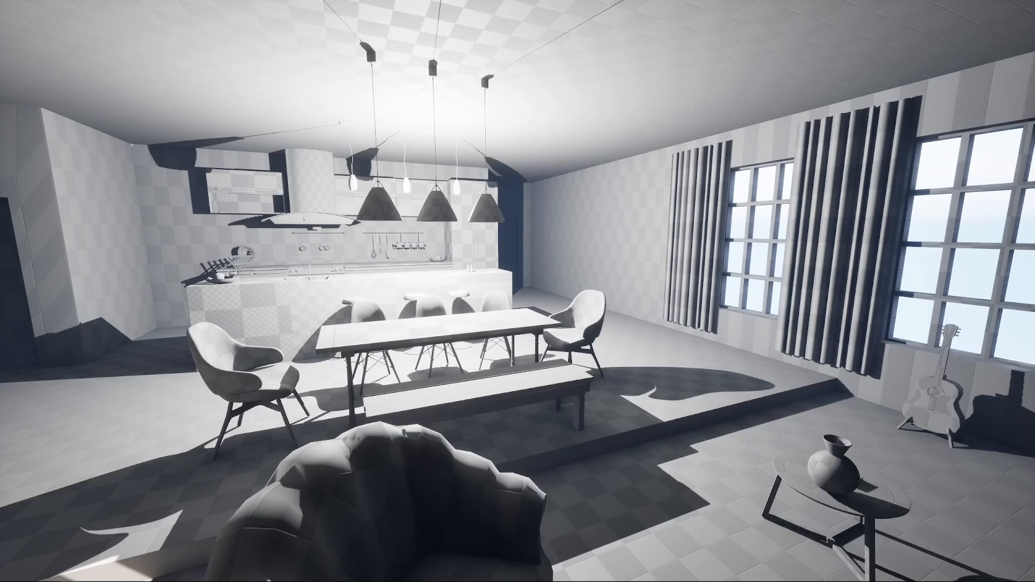
key("Escape")
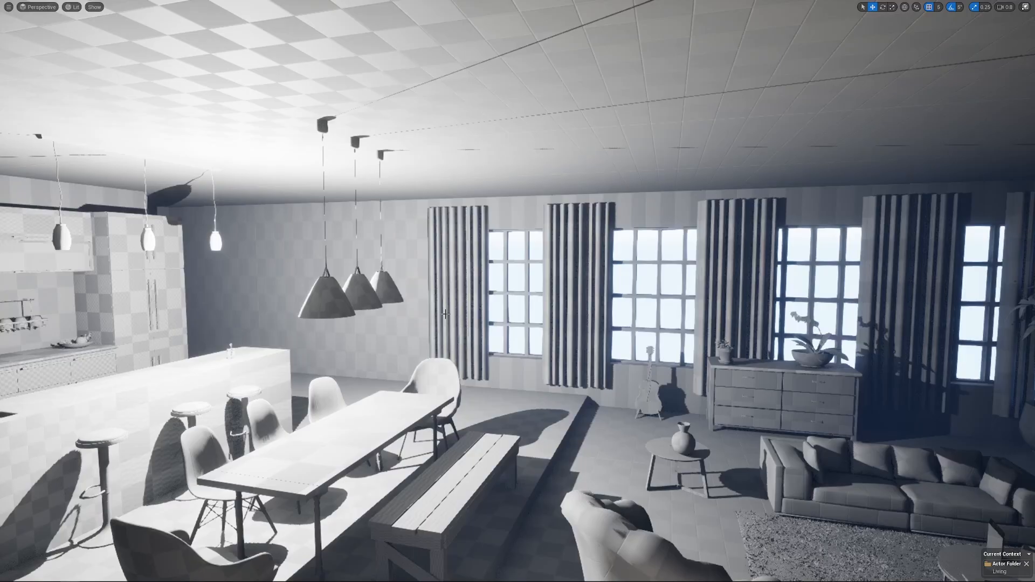
- View the dining and kitchen area from the living room side and restore the editor icons
key("f")
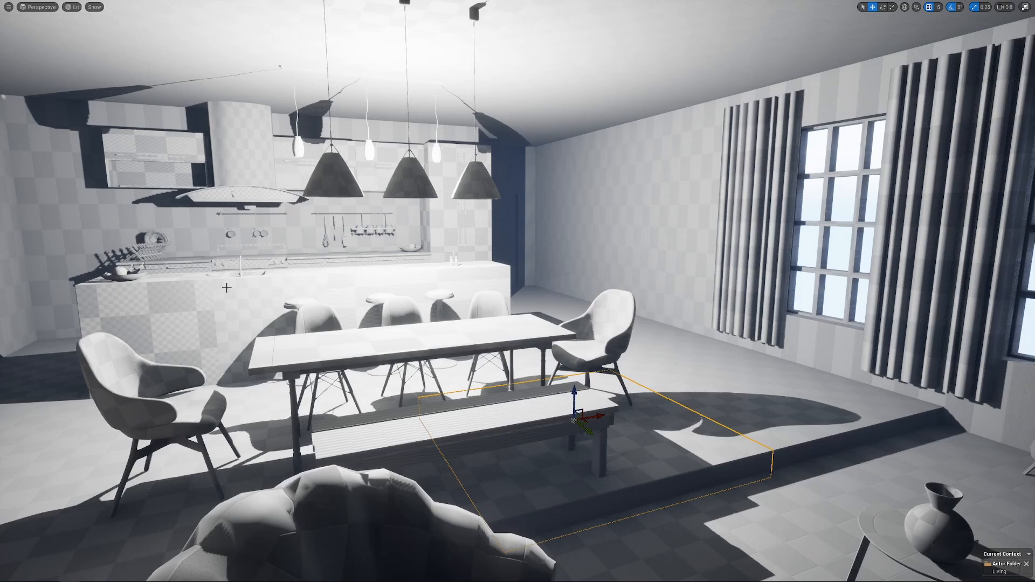
key("s")
right_click_drag(227, 288, 194, 300)
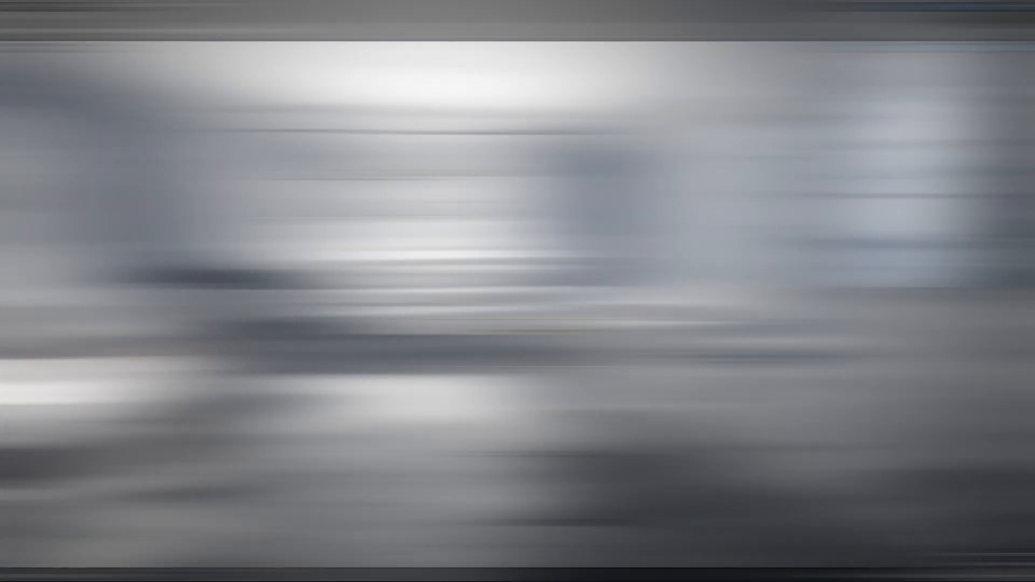
key("g")
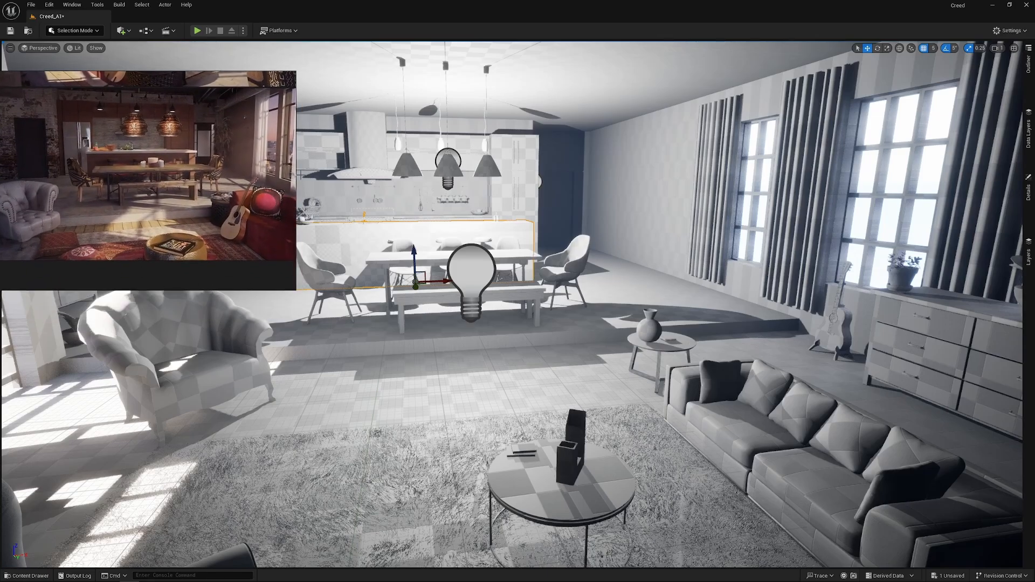
- Collapse the Roof and Walls folders, select the DirectionalLight and rotate it to change the sunlight's direction
left_click(1027, 70)
scroll(974, 93, "up", 3)
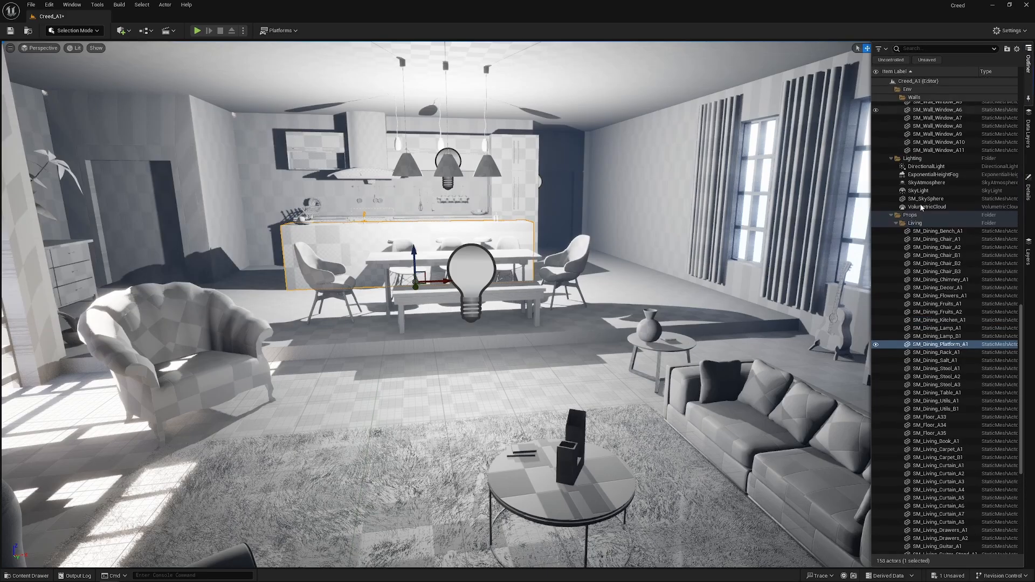
scroll(895, 99, "up", 10)
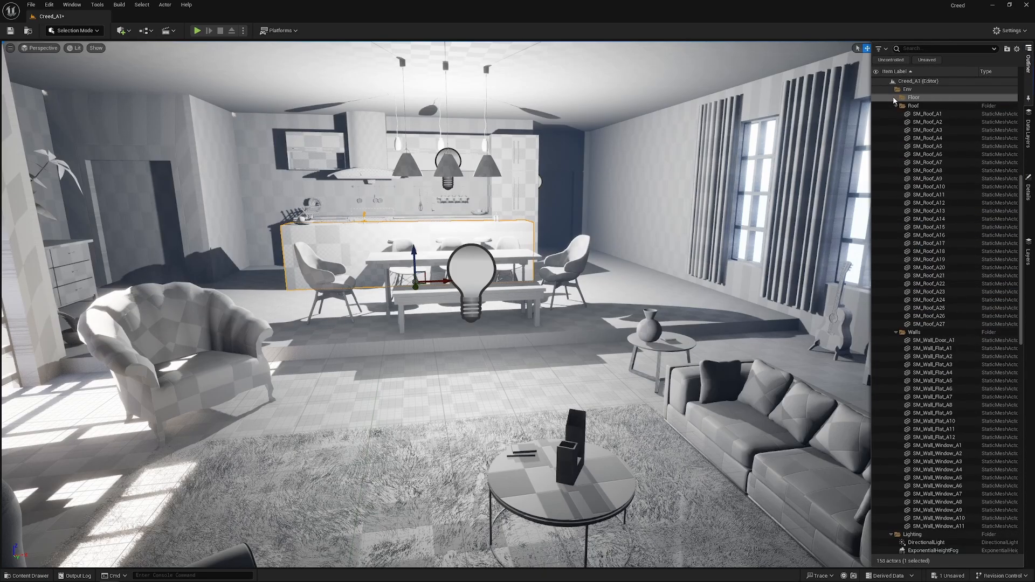
left_click(896, 105)
left_click(896, 114)
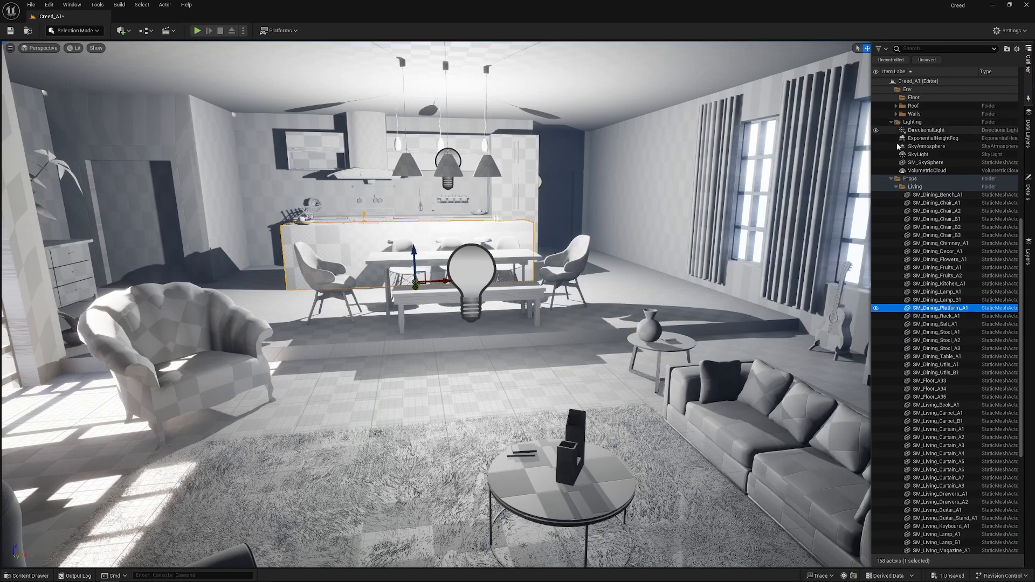
left_click(927, 130)
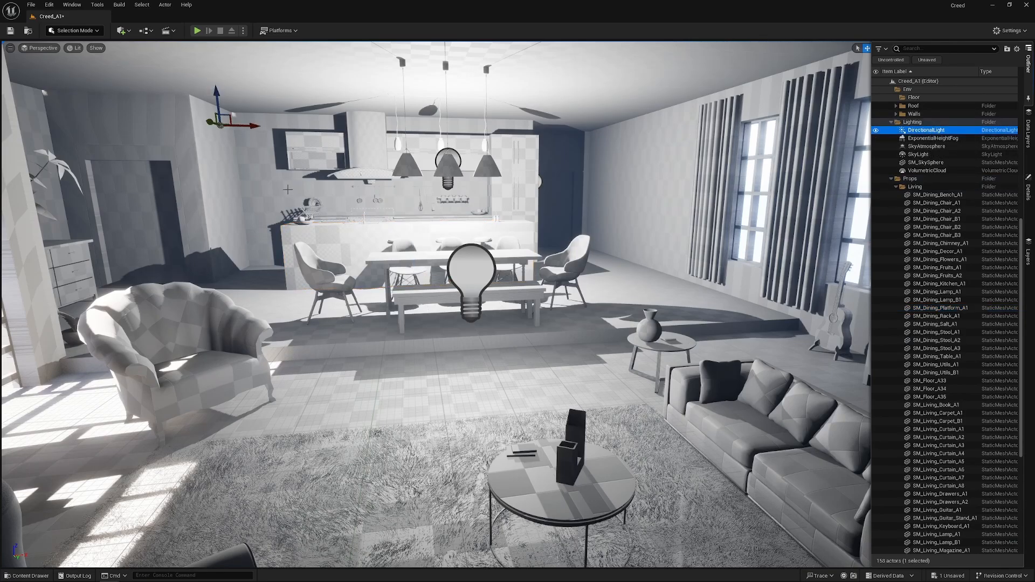
key("e")
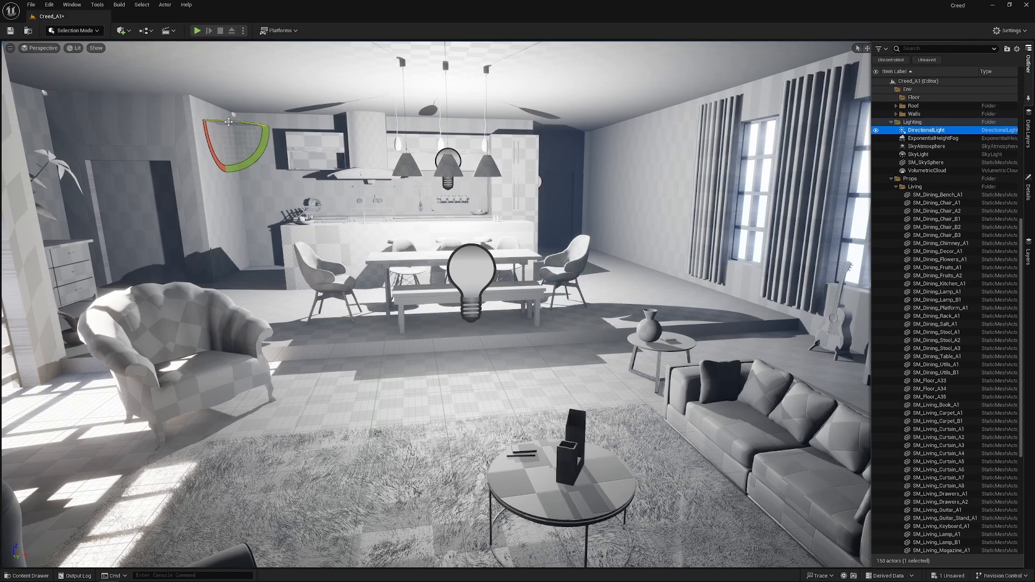
left_click_drag(229, 122, 280, 126)
- Keep the reference image always on top and rotate the DirectionalLight further so sunlight streams through the windows across the living room floor
key("alt+Tab")
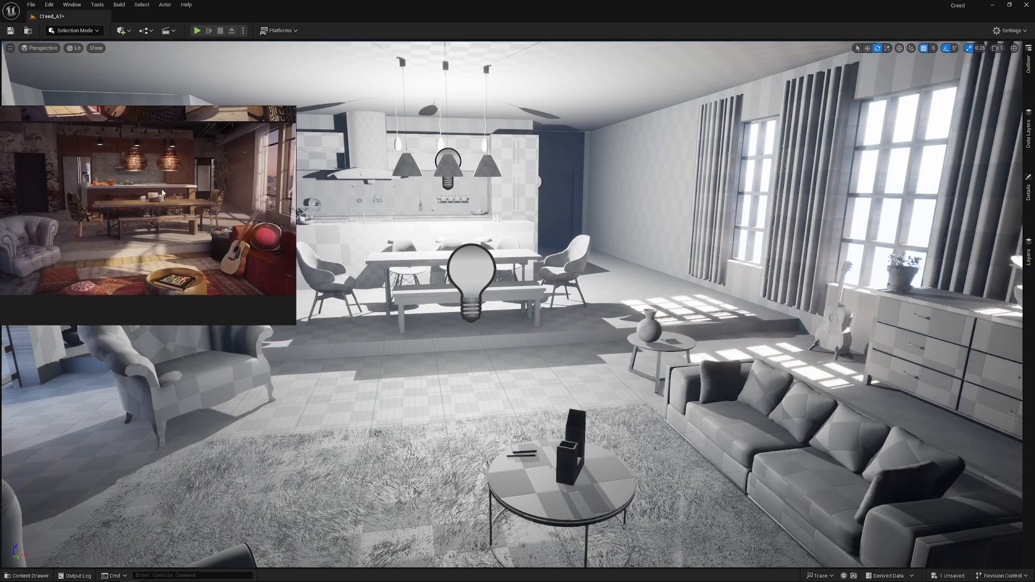
key("ctrl+shift+a")
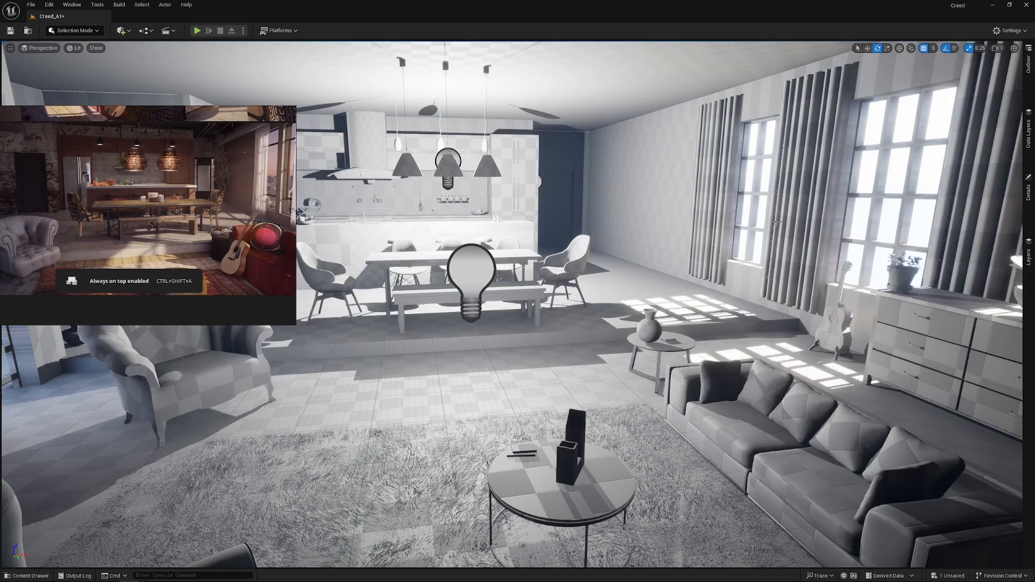
right_click_drag(163, 140, 191, 229)
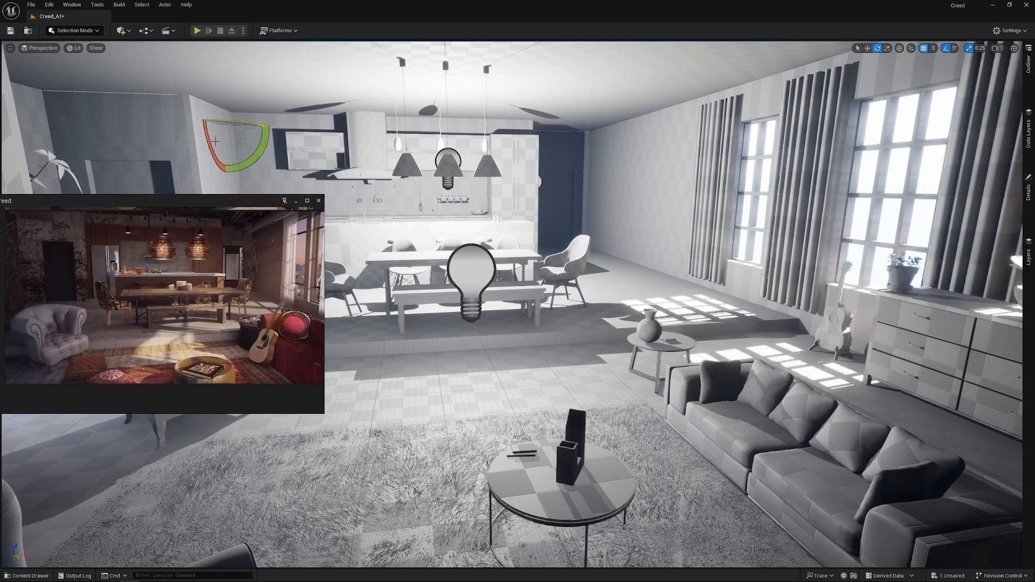
left_click_drag(232, 121, 258, 164)
left_click_drag(250, 124, 370, 148)
- Move the point light near the pendant lamps to X 775, Y 1660, Z 150, below the lamp shades
left_click(437, 161)
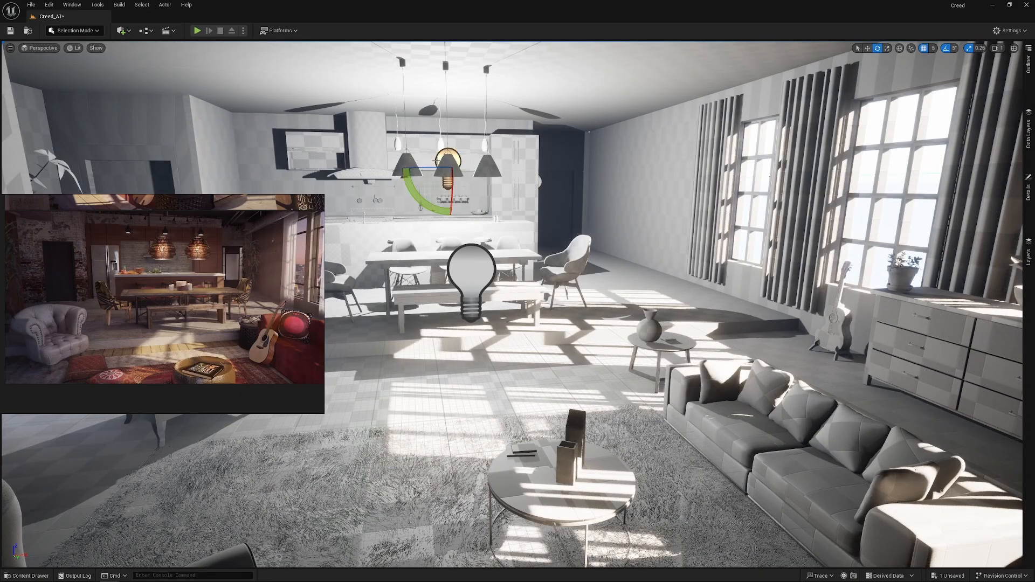
key("w")
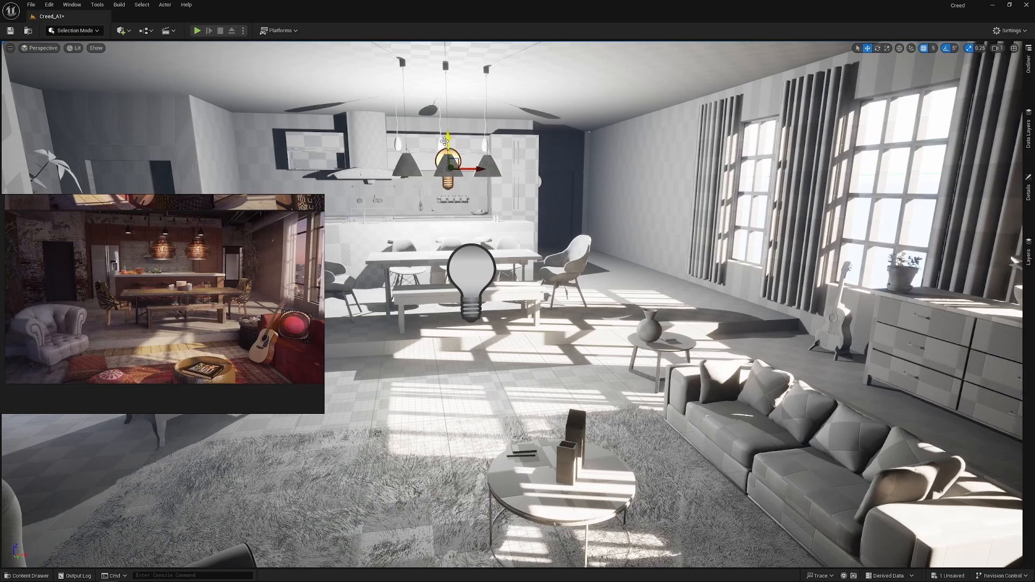
left_click_drag(447, 141, 465, 198)
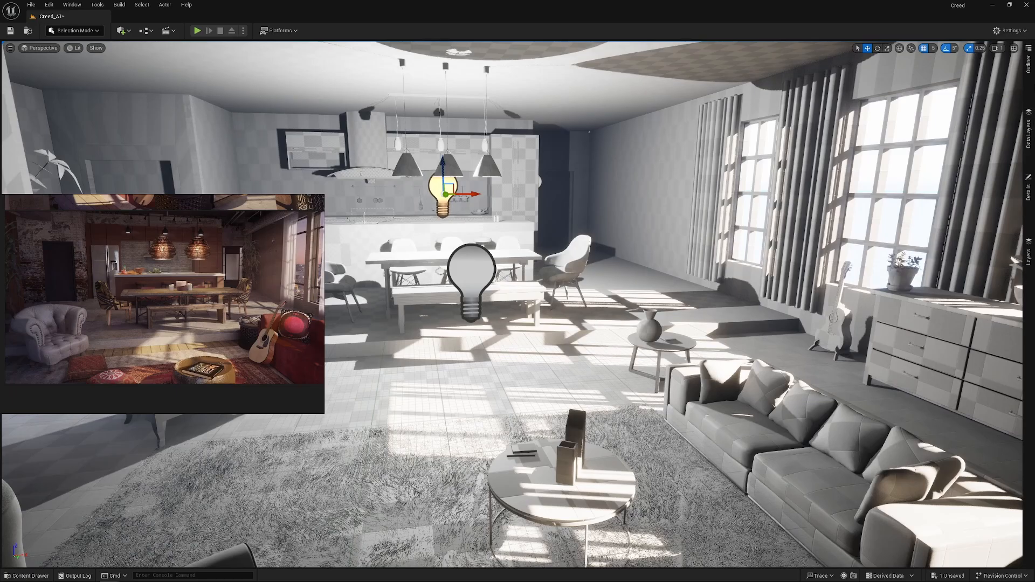
- Reduce the attenuation radius of PointLight2 and set its intensity to 0.1 cd
left_click(1030, 198)
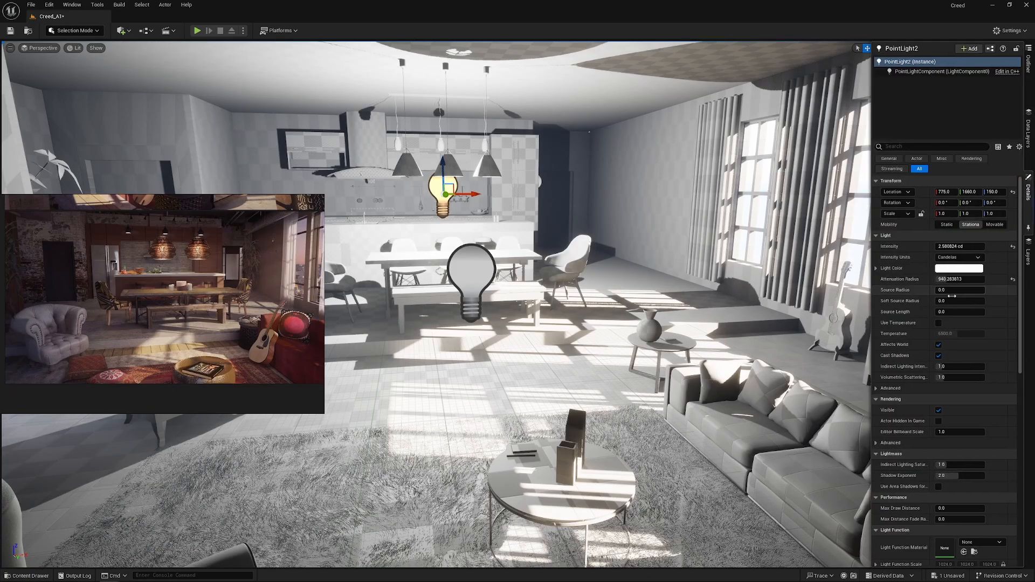
left_click_drag(966, 280, 939, 279)
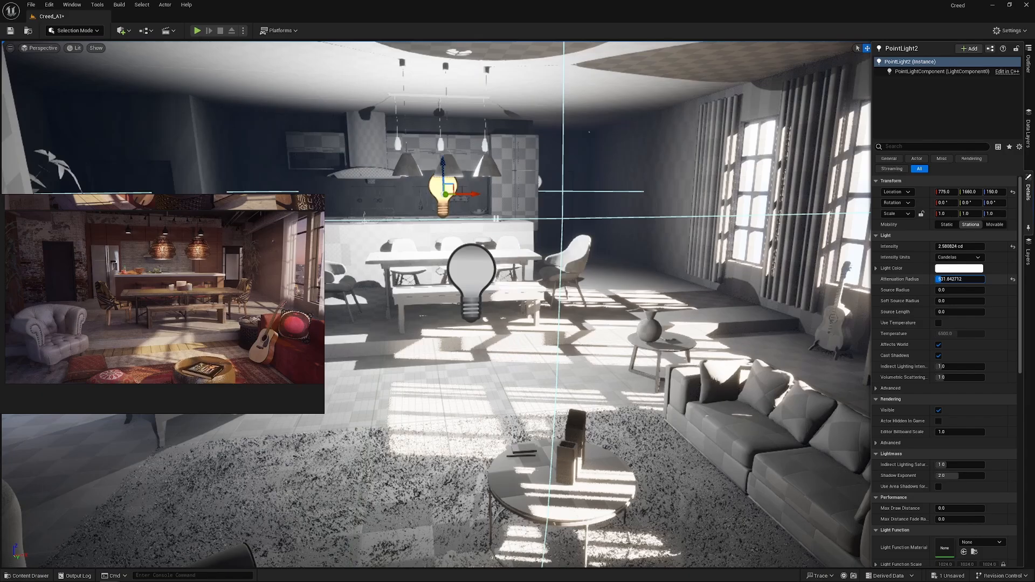
left_click(947, 247)
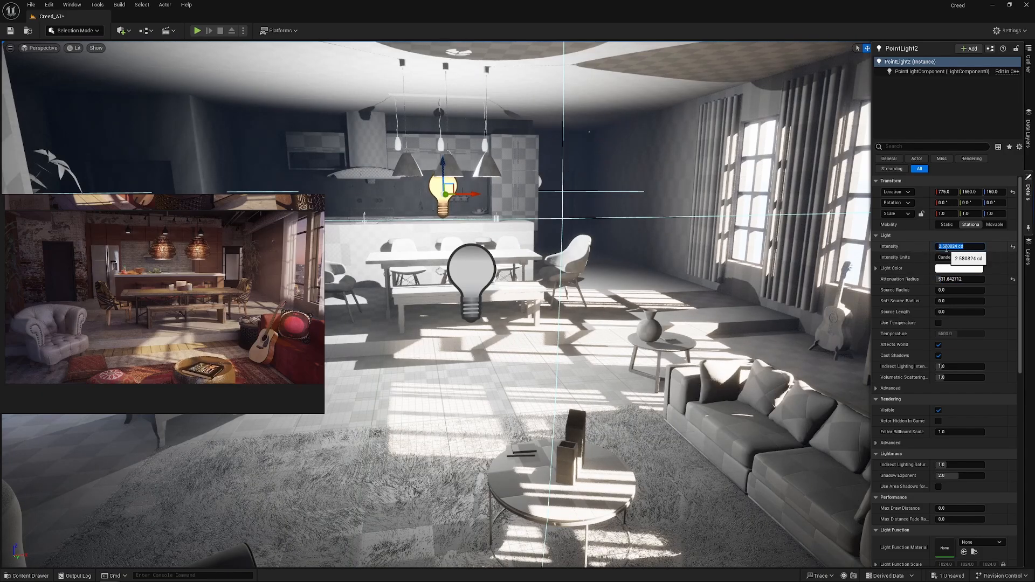
type("0.1")
key("Return")
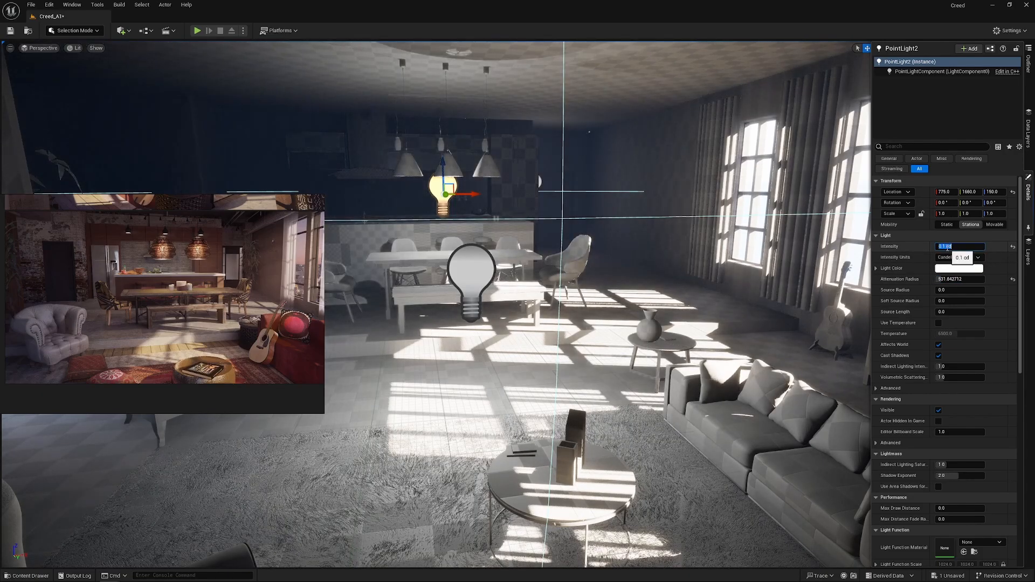
- Set PointLight2's intensity to 1 cd and disable its shadow casting
type("1")
key("Return")
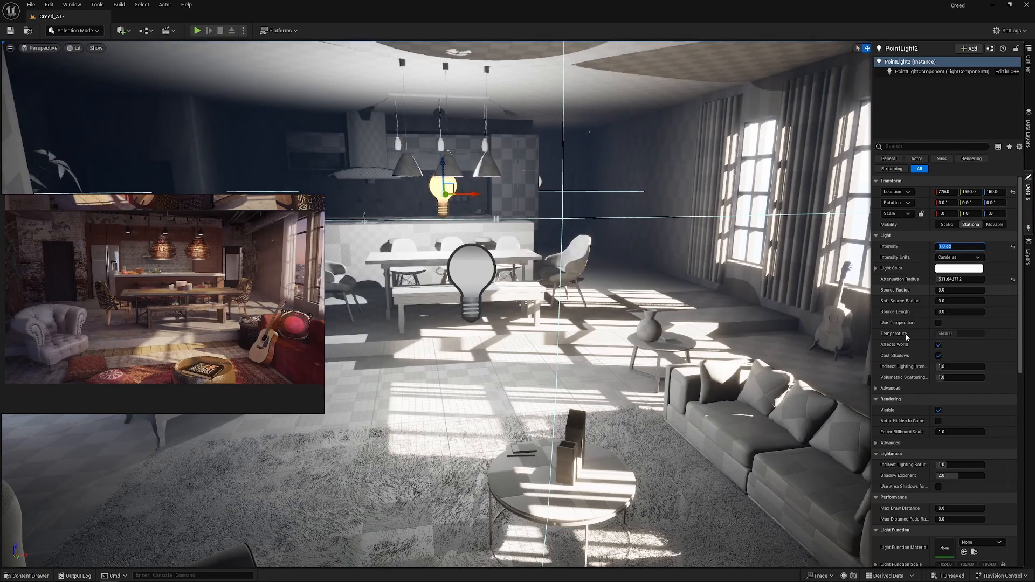
left_click(939, 357)
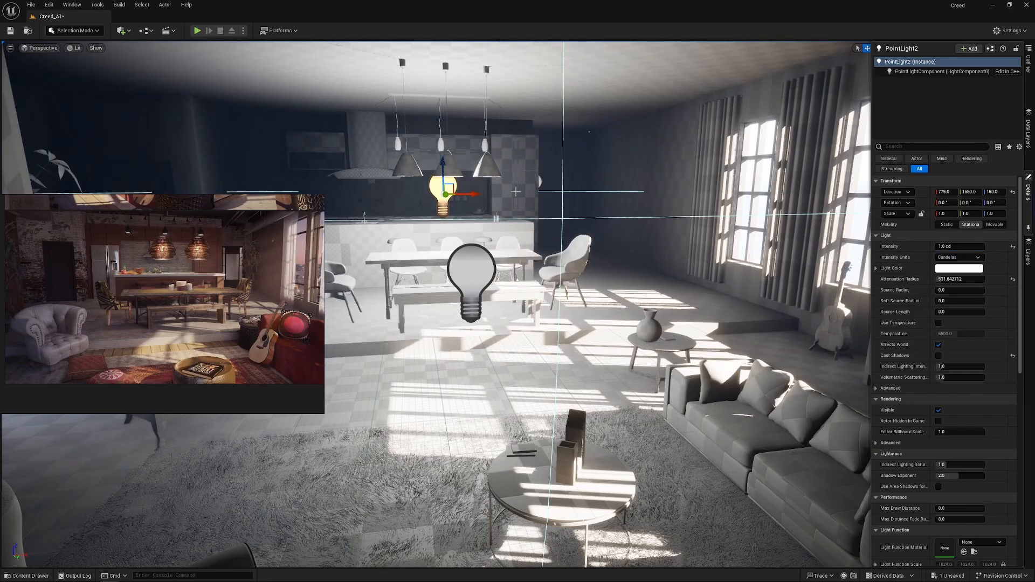
- Give PointLight2 a pale warm orange light color
left_click(948, 272)
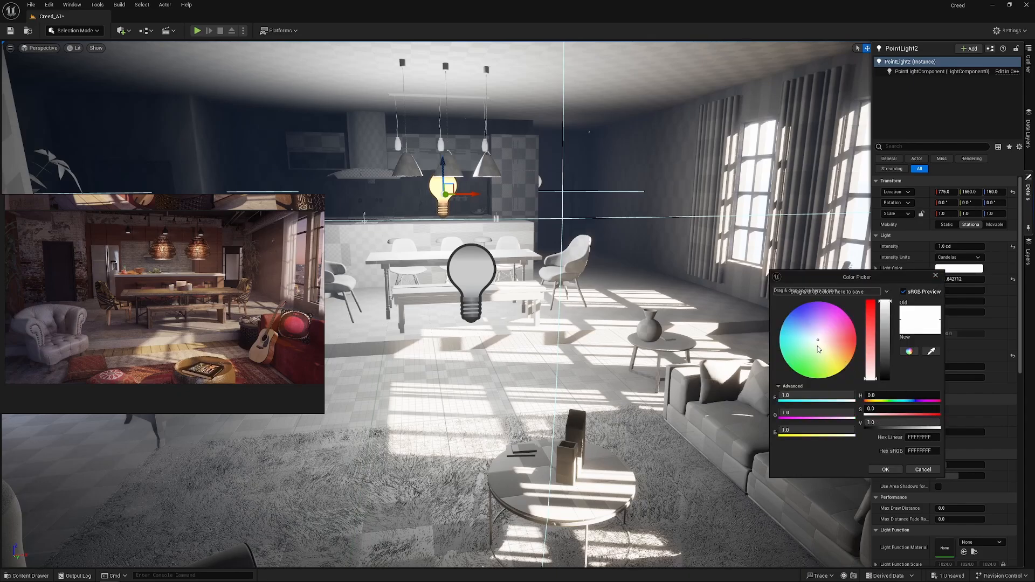
left_click(819, 347)
left_click_drag(819, 347, 825, 345)
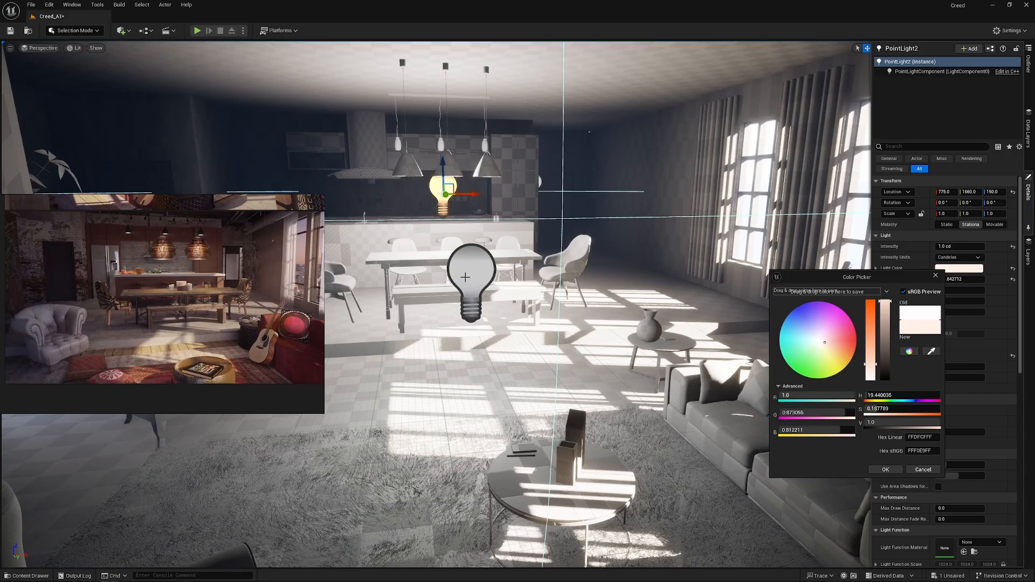
- Select the point light in front of the dining table and tint its light color toward a pale warm orange
left_click(465, 277)
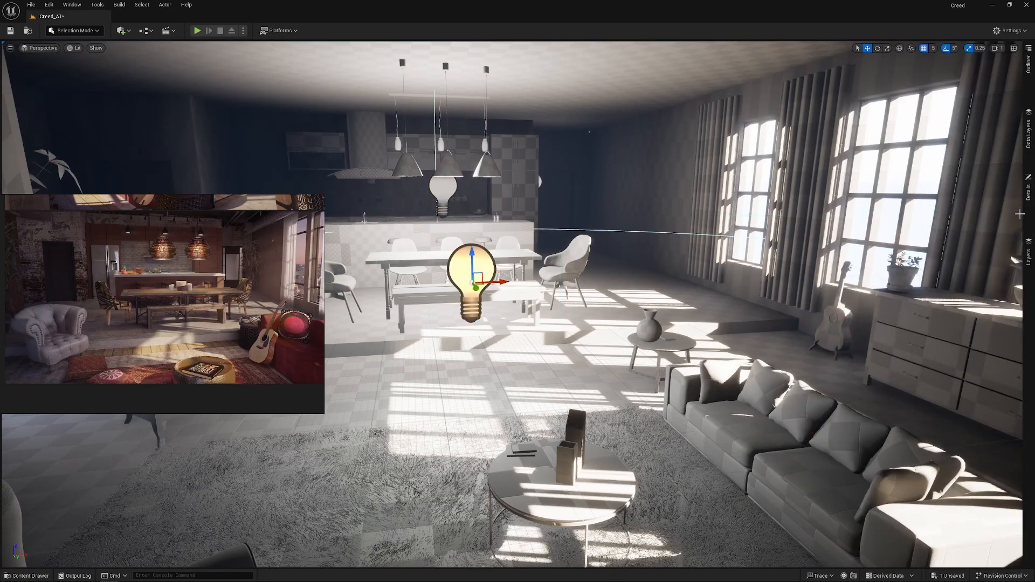
left_click(1028, 190)
left_click(952, 269)
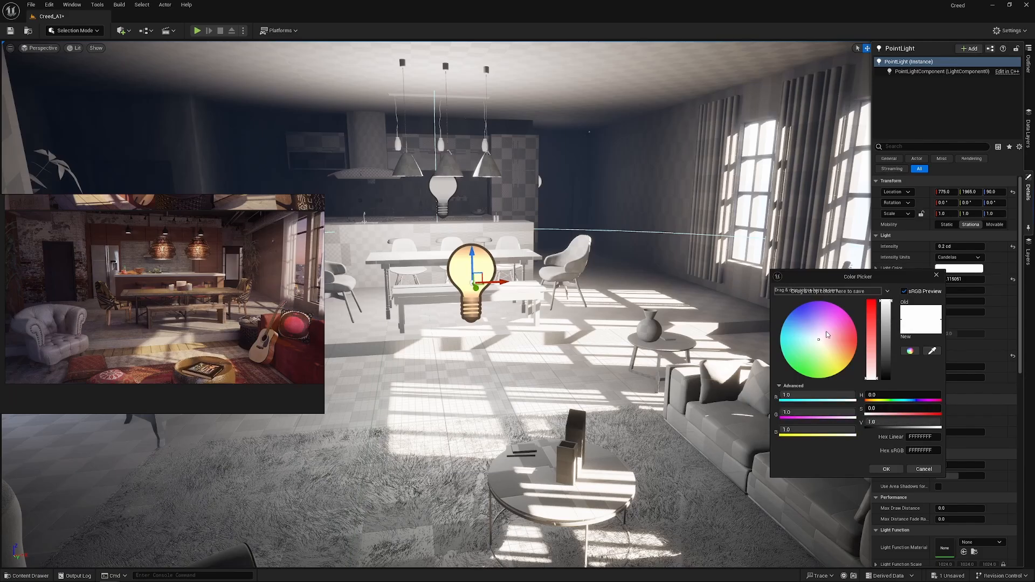
left_click_drag(818, 346, 828, 344)
- Duplicate the point light below the pendant lamps and place the copy at X 1070, Y 1265, Z 150, beside the kitchen
left_click(445, 194)
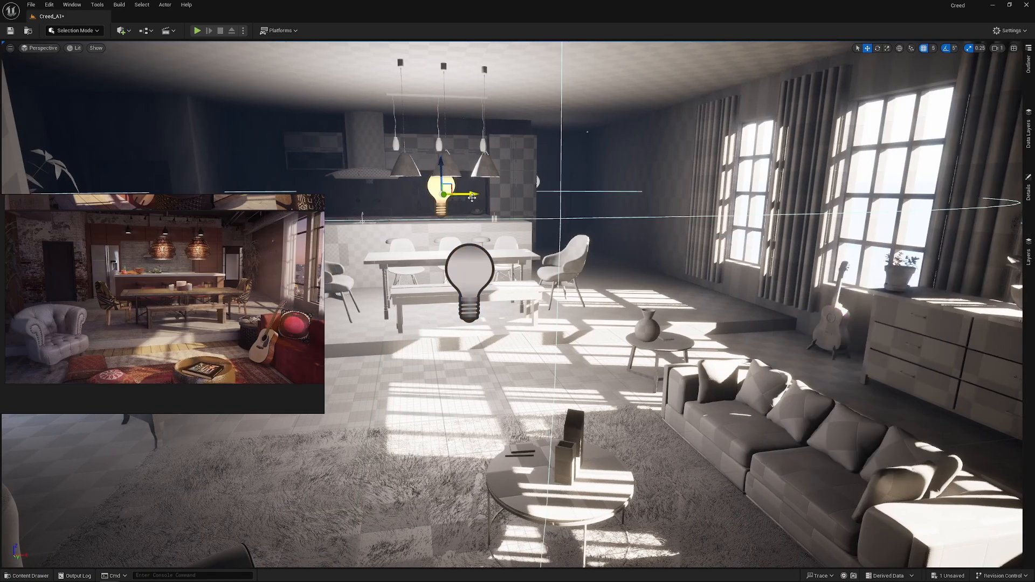
left_click_drag(470, 195, 595, 190)
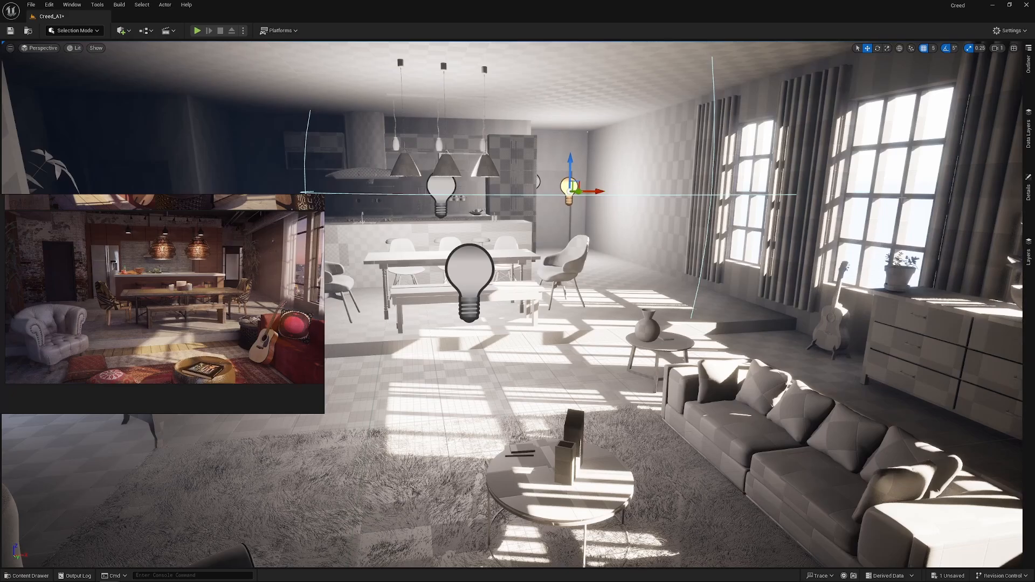
- Set the duplicated light's intensity to 0.1 cd and slightly increase its attenuation radius
left_click(1027, 191)
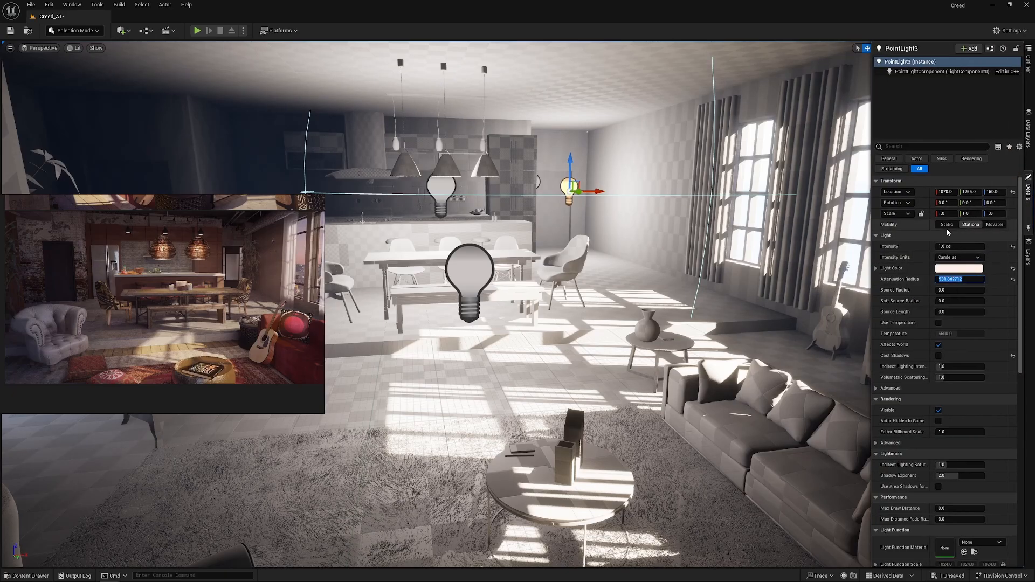
left_click(948, 247)
type("0.1")
key("Return")
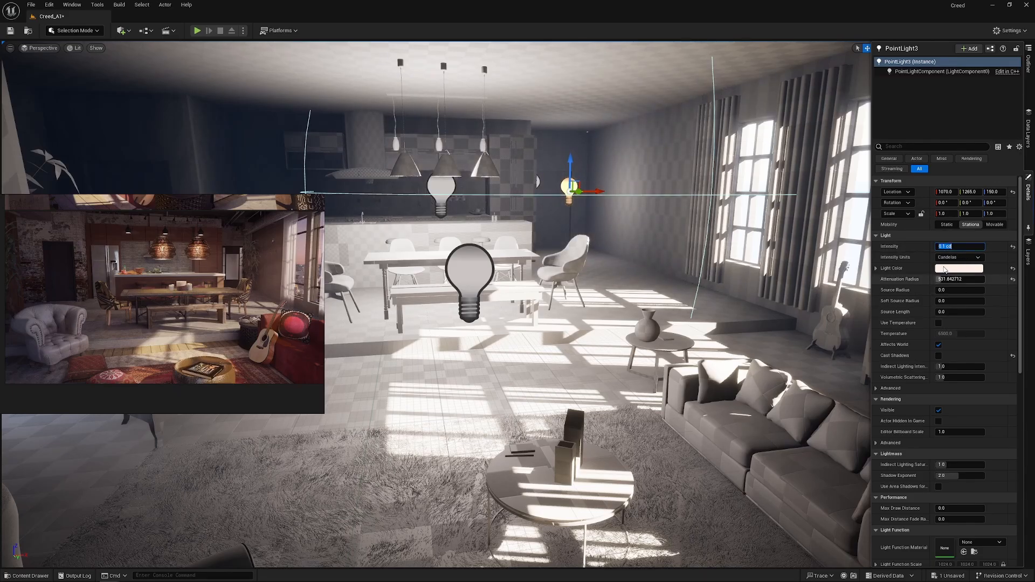
mouse_move(955, 279)
left_mouse_down()
mouse_move(943, 279)
mouse_move(953, 280)
left_mouse_up()
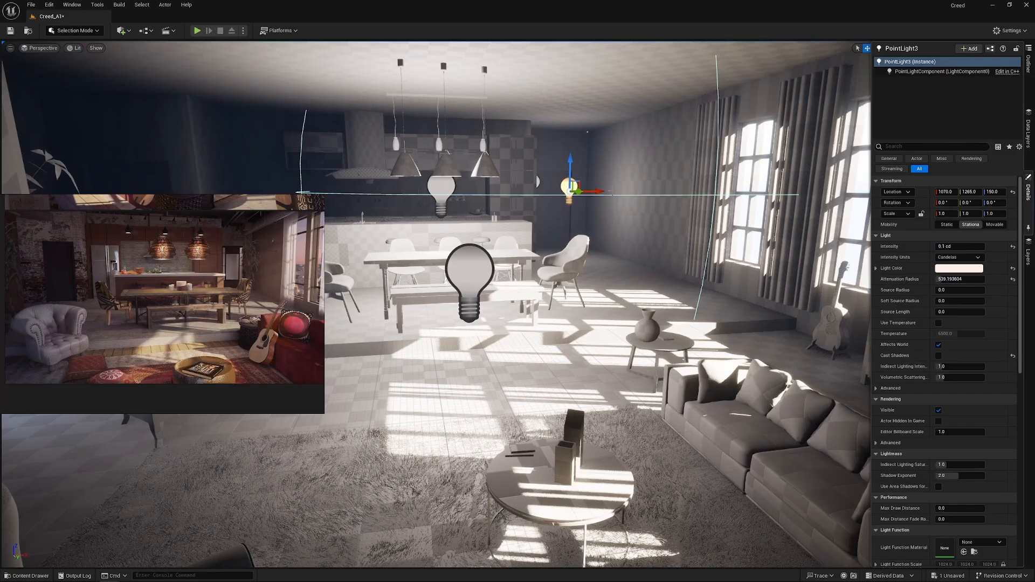
- Shift the duplicated light closer to the kitchen cabinets and move PointLight2 sideways, away from it, below the outermost dining pendant
left_click_drag(599, 188, 563, 192)
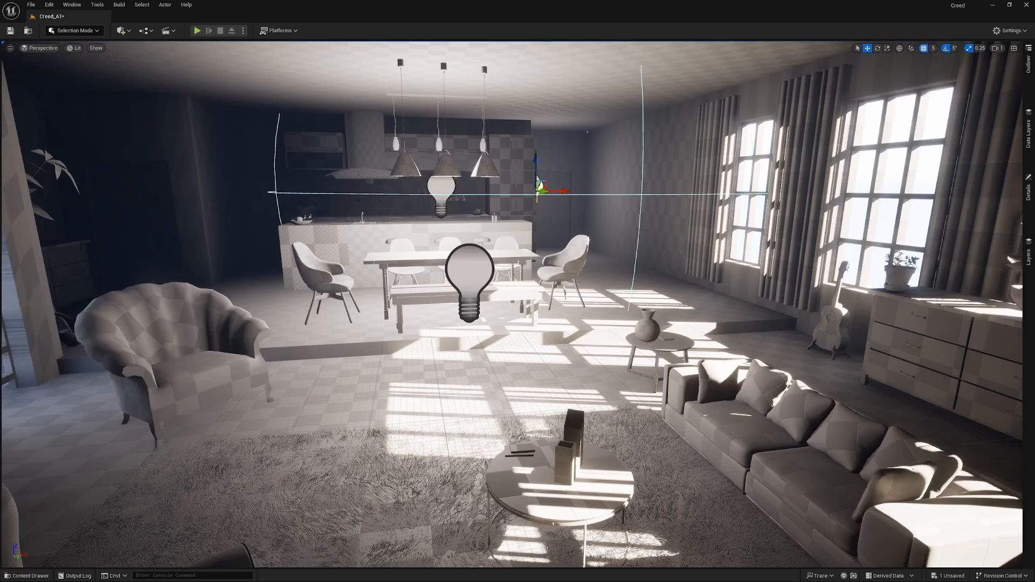
mouse_move(498, 297)
right_mouse_down()
mouse_move(478, 257)
mouse_move(487, 280)
right_mouse_up()
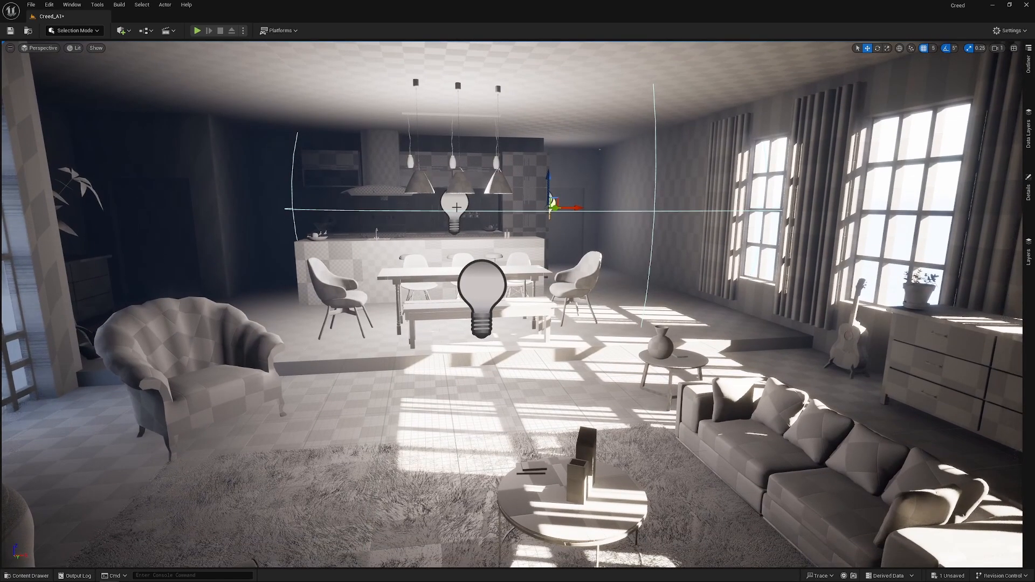
left_click(456, 207)
left_click_drag(487, 213, 439, 220)
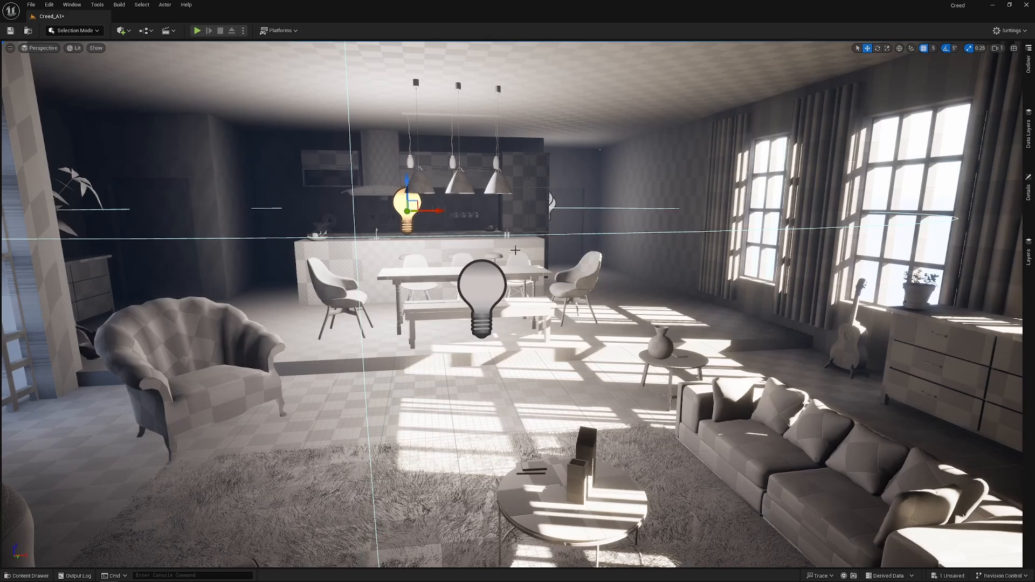
- Hide the light icons with game view, lower the camera speed to 0.5 and frame the living room facing the kitchen
key("g")
mouse_move(457, 350)
right_mouse_down()
mouse_move(464, 328)
mouse_move(461, 347)
mouse_move(470, 346)
mouse_move(456, 340)
mouse_move(471, 343)
mouse_move(454, 349)
right_mouse_up()
scroll(452, 343, "down", 1)
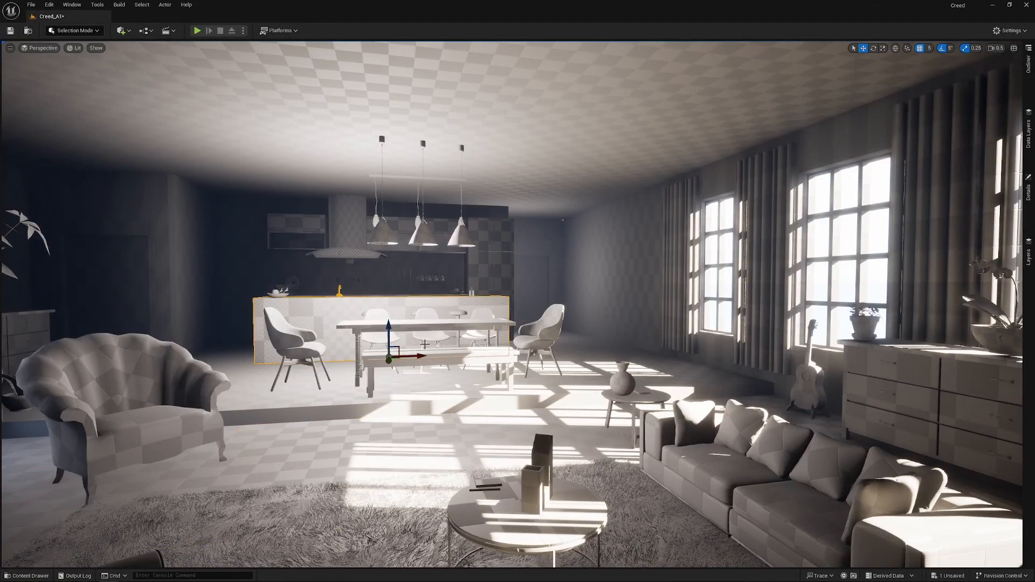
- Frame a wide view from the end of the kitchen island toward the windows and sofa, and save it as camera bookmark 3
right_click_drag(467, 331, 465, 349)
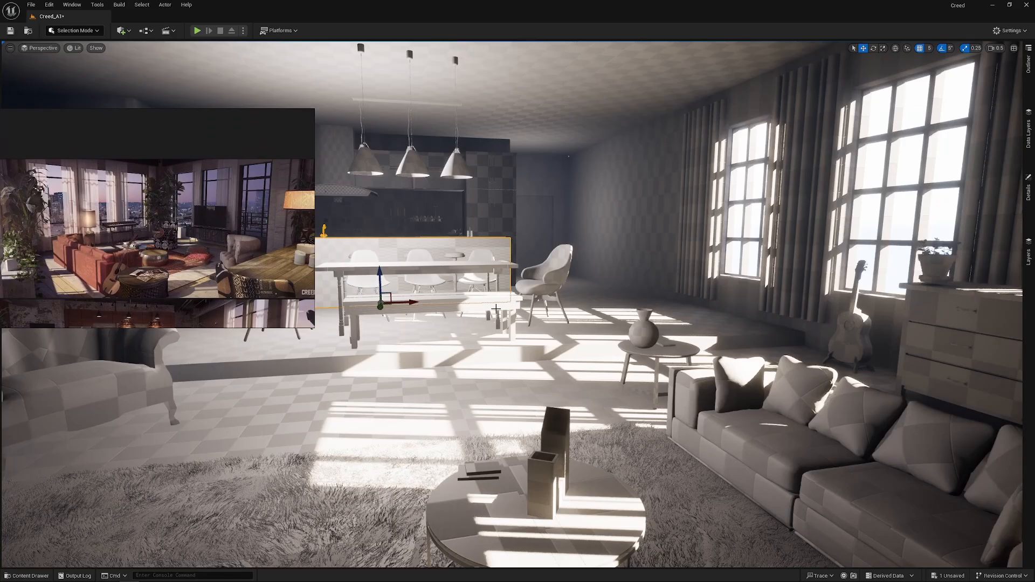
right_click_drag(496, 309, 145, 304)
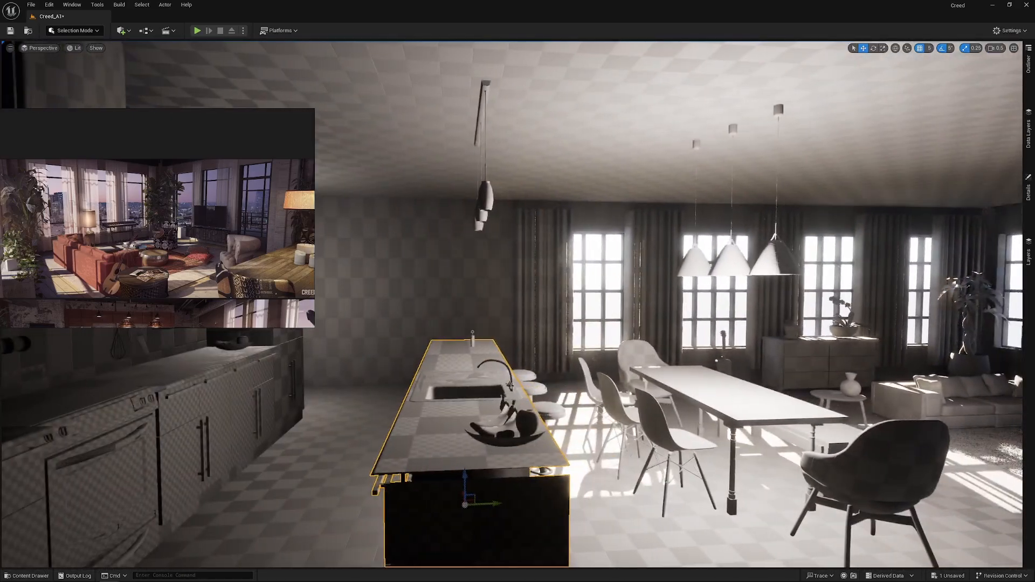
key("d")
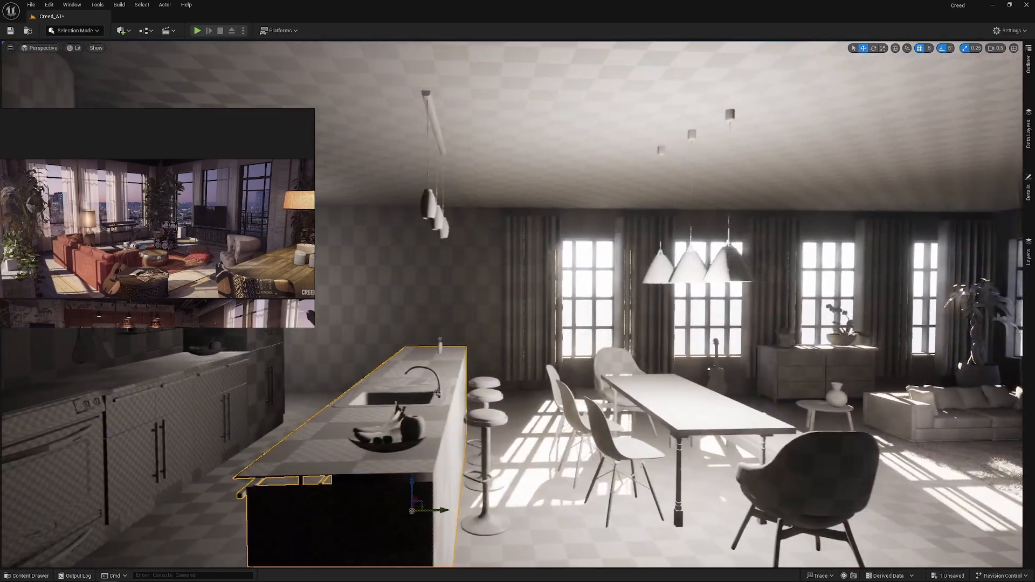
key("a")
key("s")
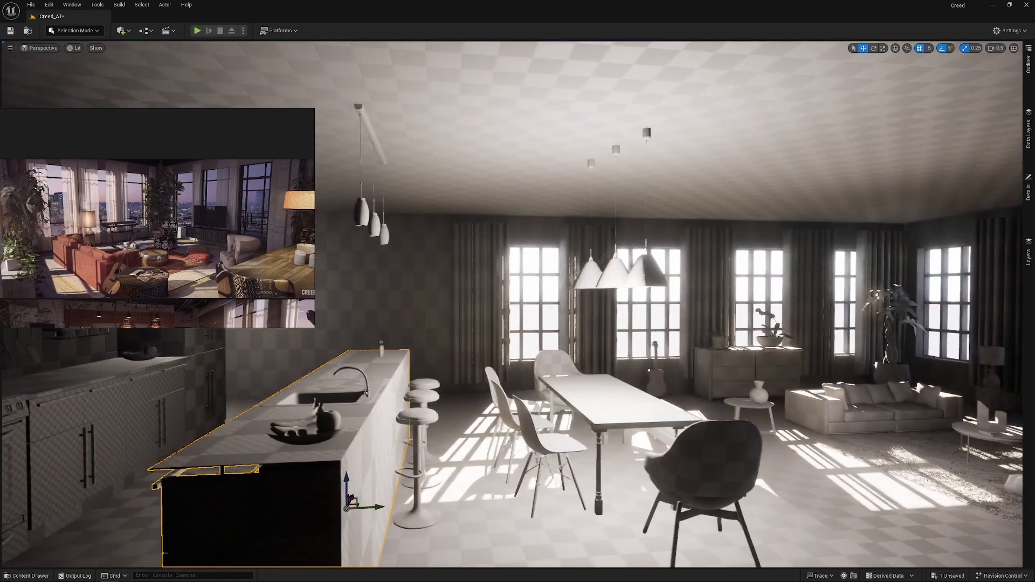
key("d")
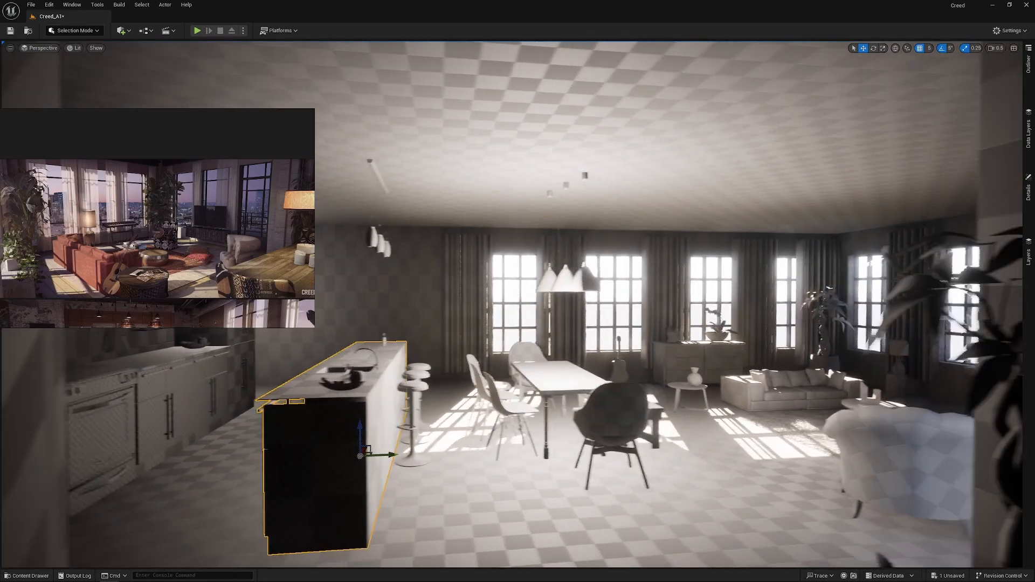
key("w")
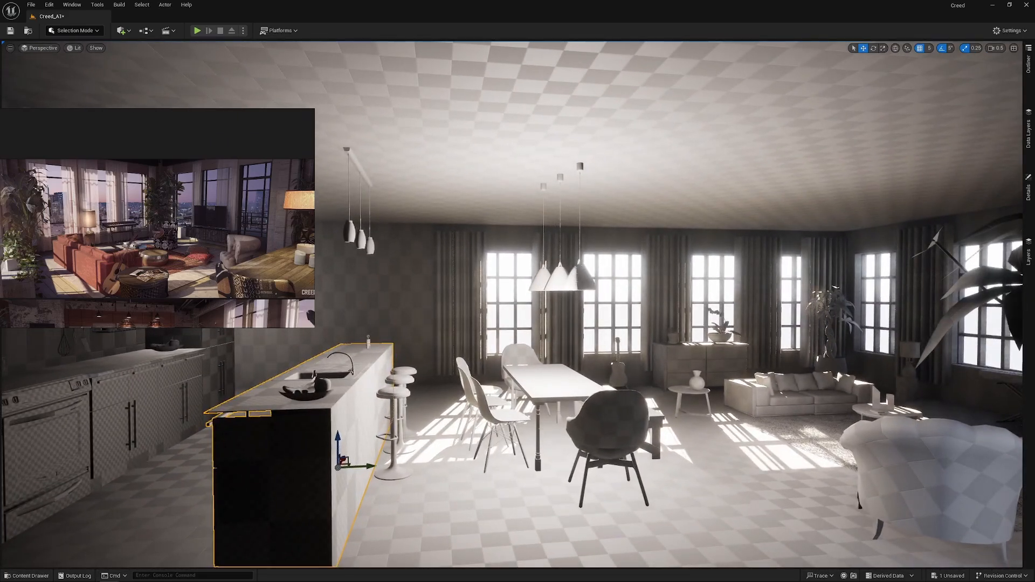
key("a")
key("w")
key("d")
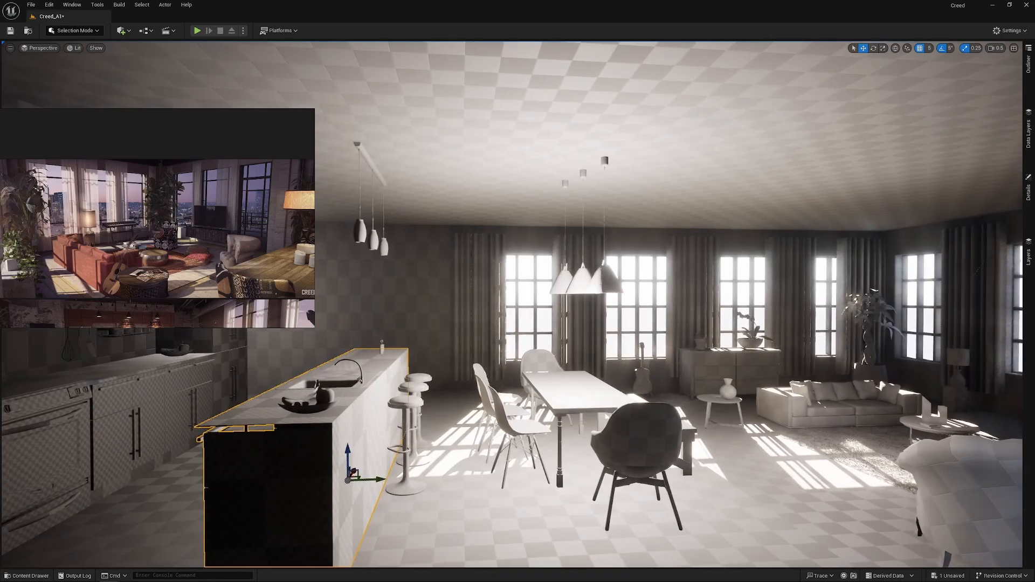
key("s")
key("w")
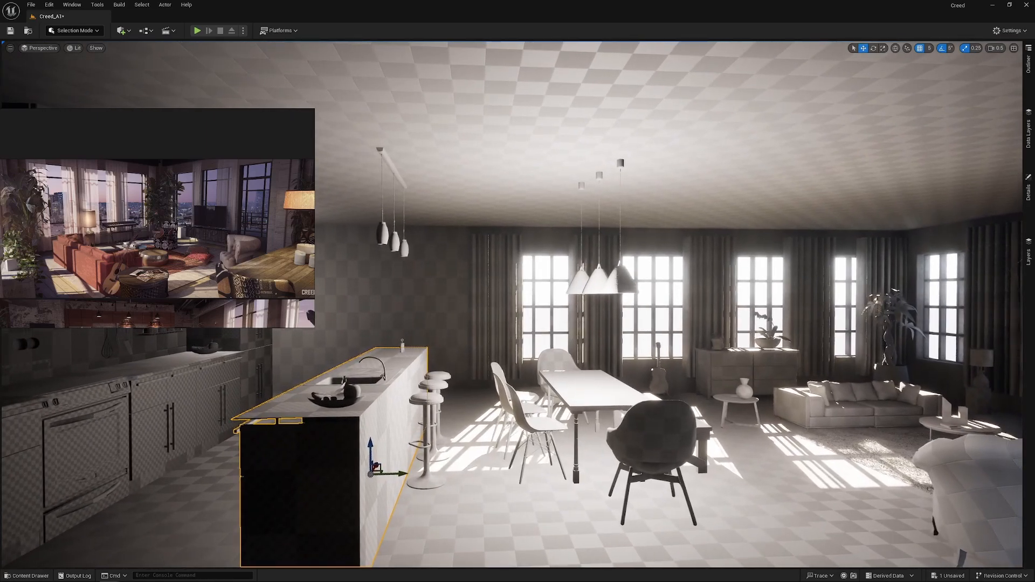
right_click_drag(513, 305, 521, 377)
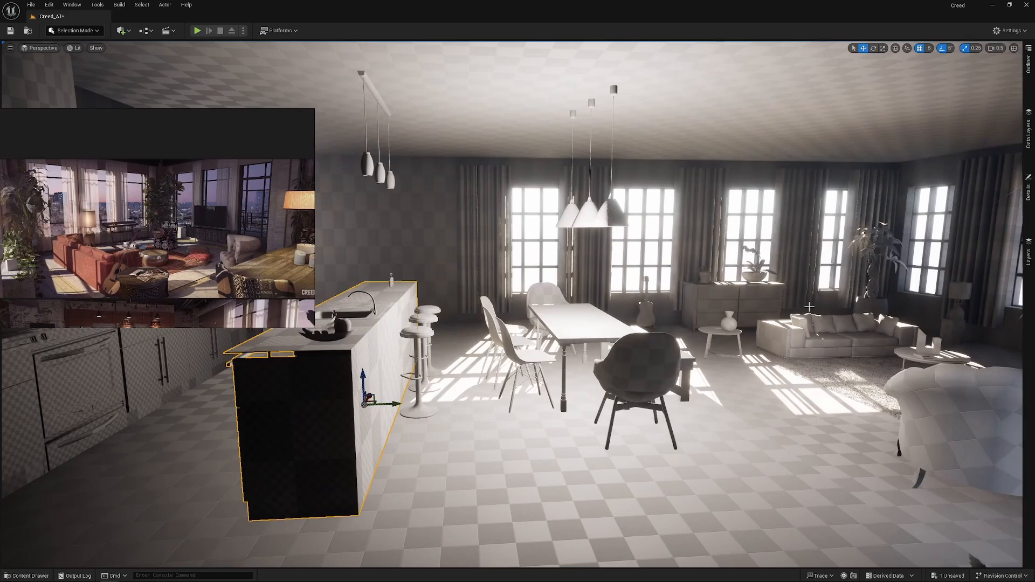
key("ctrl+3")
- Cycle through camera bookmarks 1, 2 and 3, return to bookmark 1 and clear the reference image from the viewport
key("1")
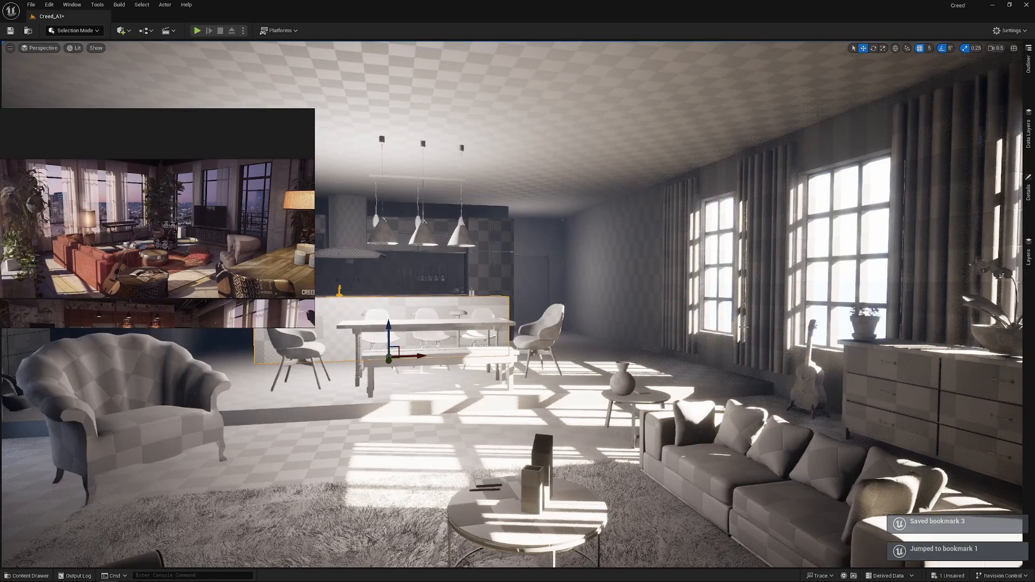
key("2")
key("3")
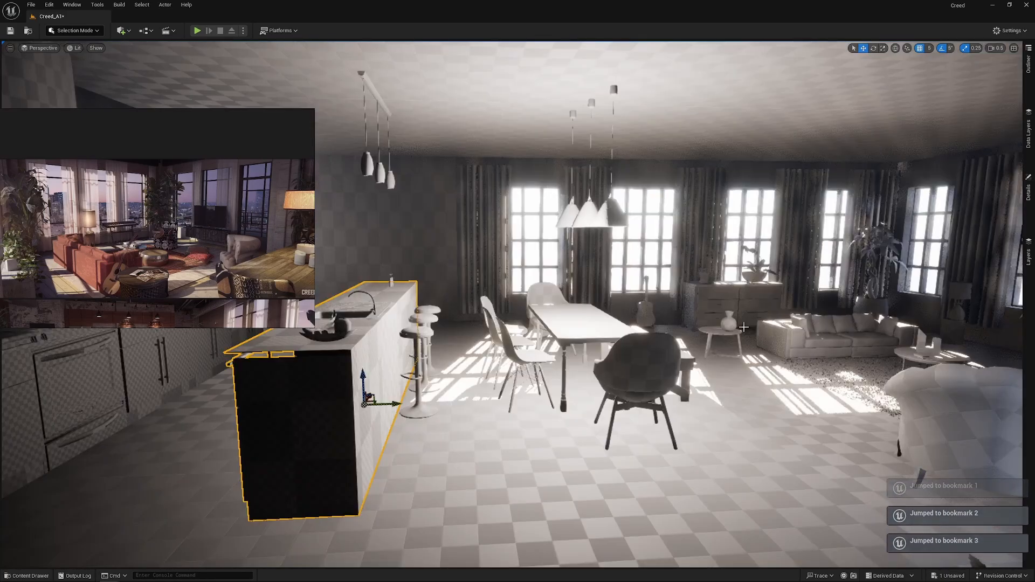
key("1")
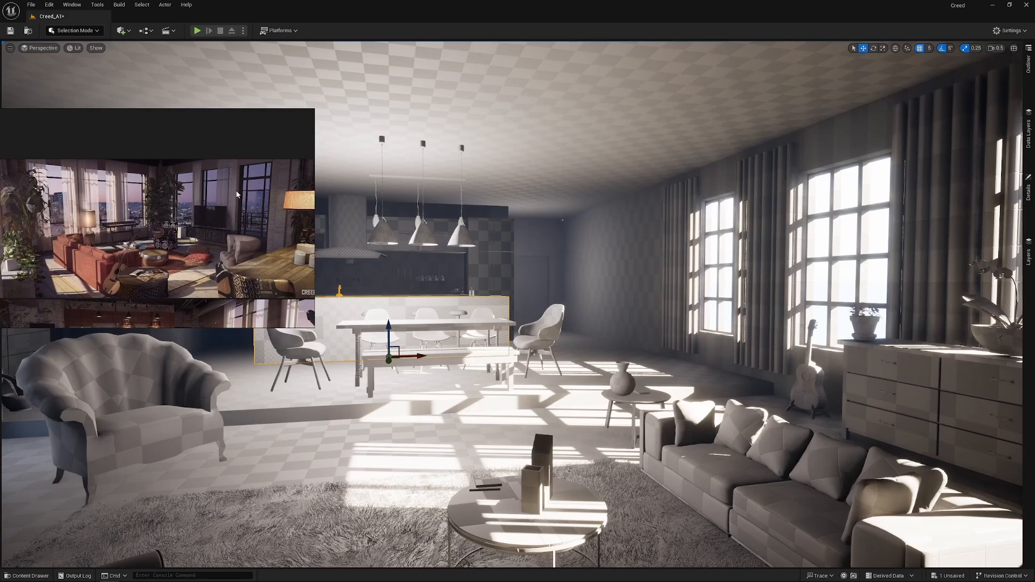
right_click_drag(237, 193, 0, 193)
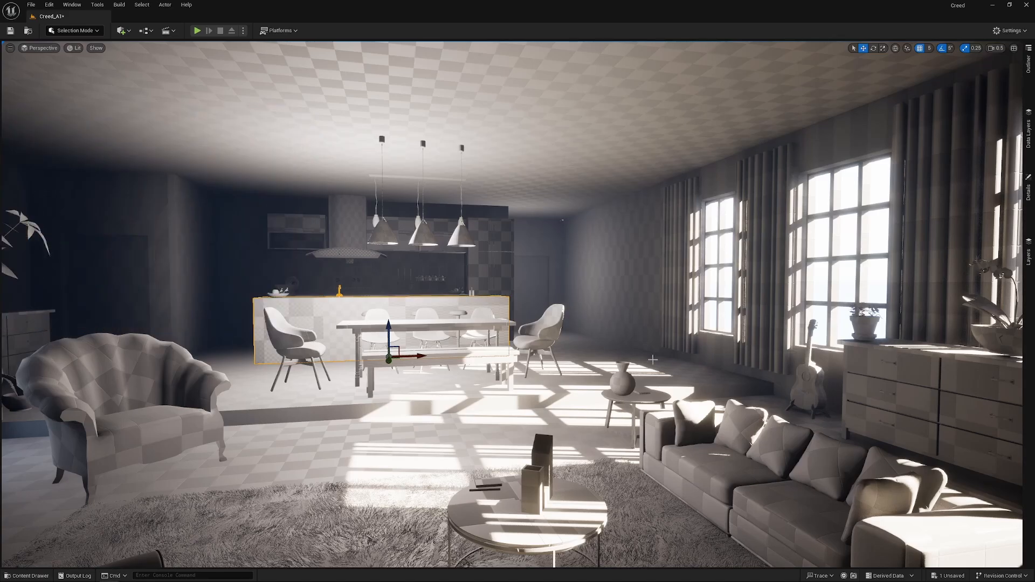
- Examine the lighting and prop layout of the living room and kitchen from several angles around the coffee table
left_click(614, 329)
key("s")
right_click_drag(496, 365, 468, 373)
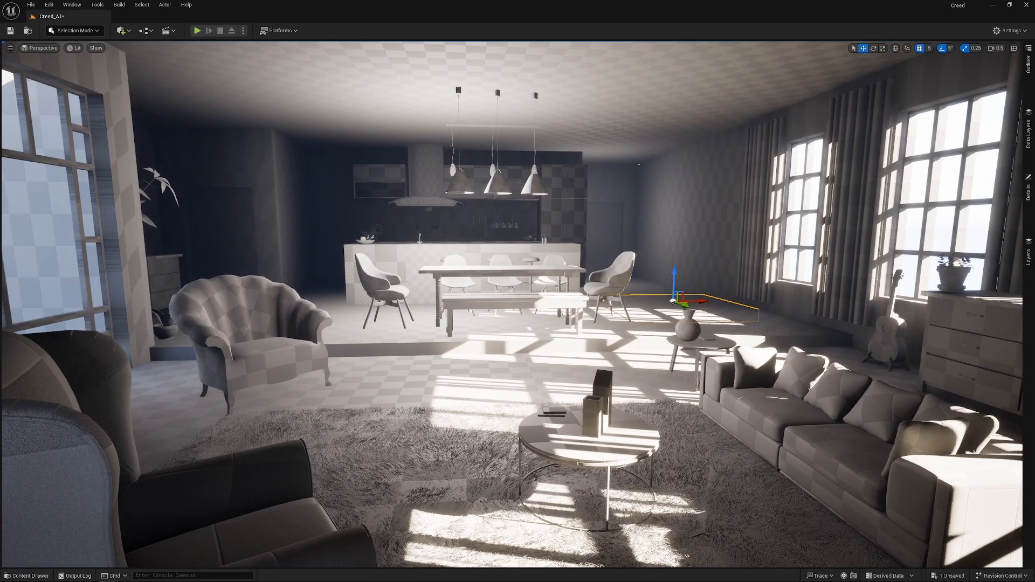
mouse_move(468, 374)
right_mouse_down()
mouse_move(471, 358)
mouse_move(463, 382)
right_mouse_up()
key("w")
key("s")
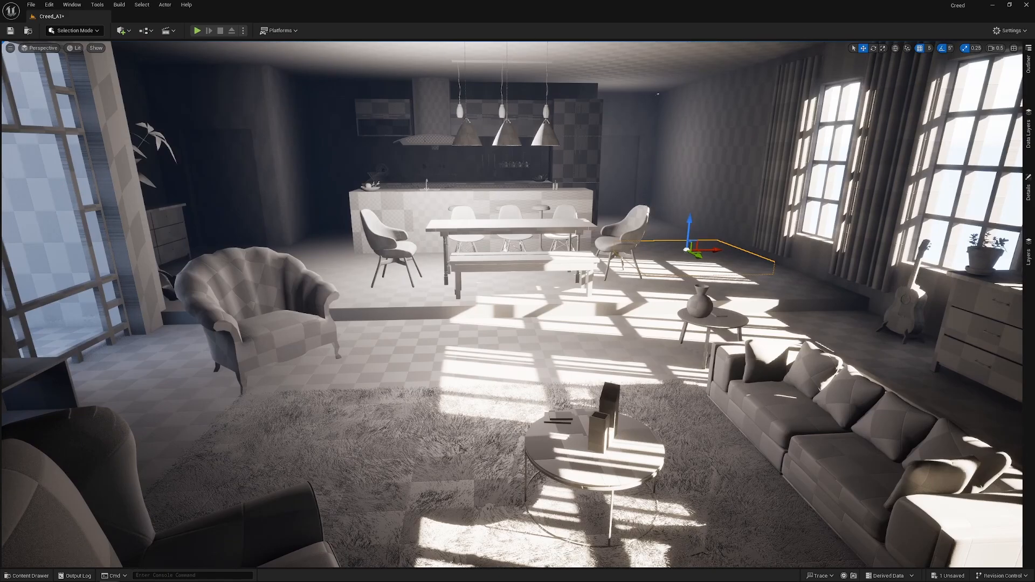
right_click_drag(464, 382, 464, 381)
key("w")
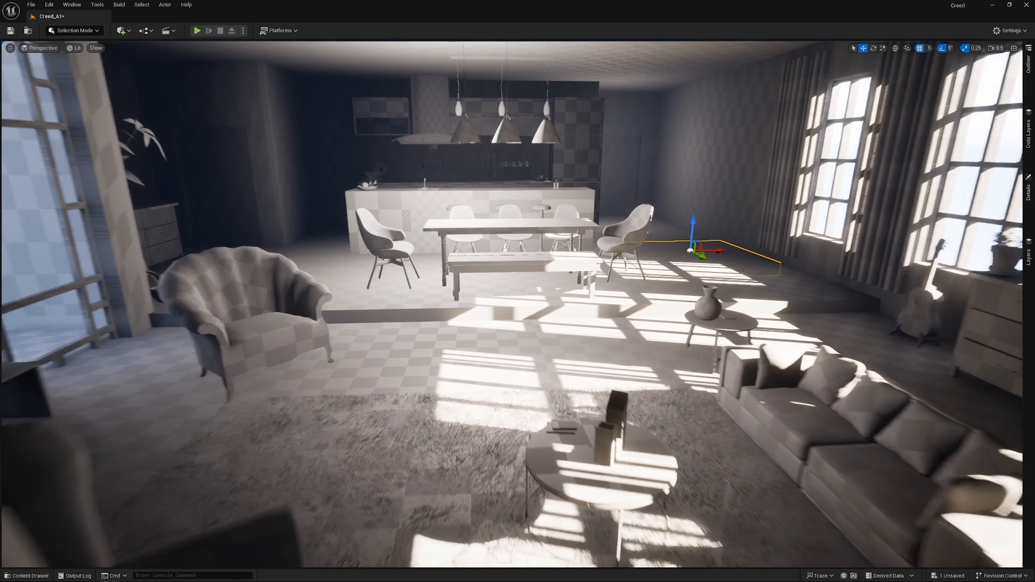
key("d")
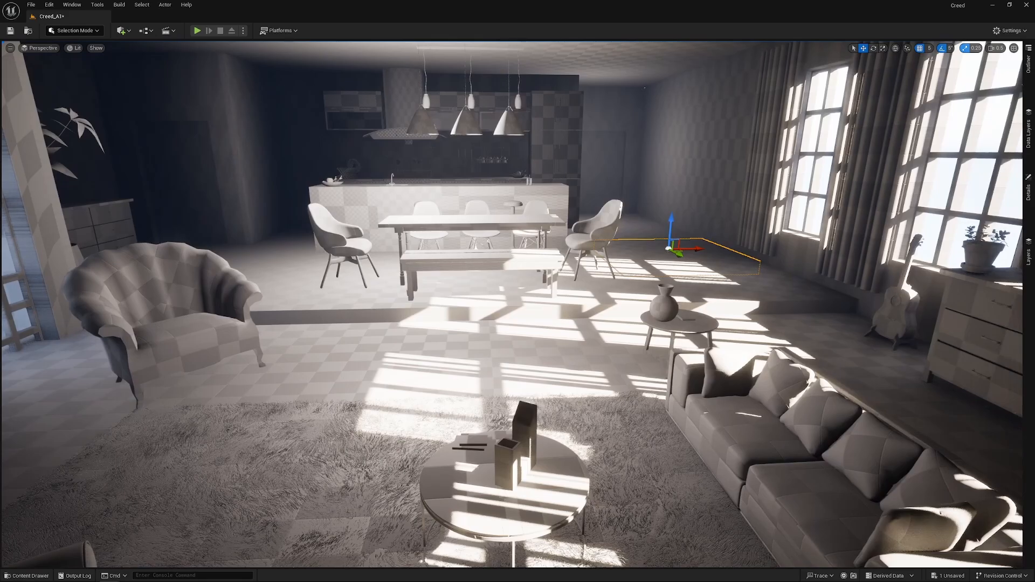
key("w")
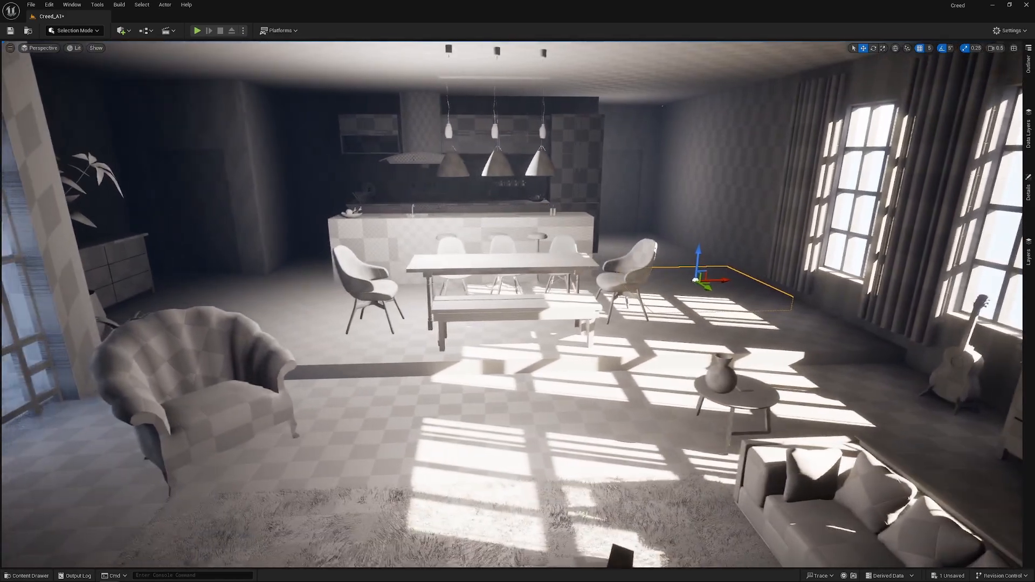
key("s")
right_click_drag(463, 381, 496, 364)
key("s")
key("d")
key("w")
key("s")
key("d")
key("a")
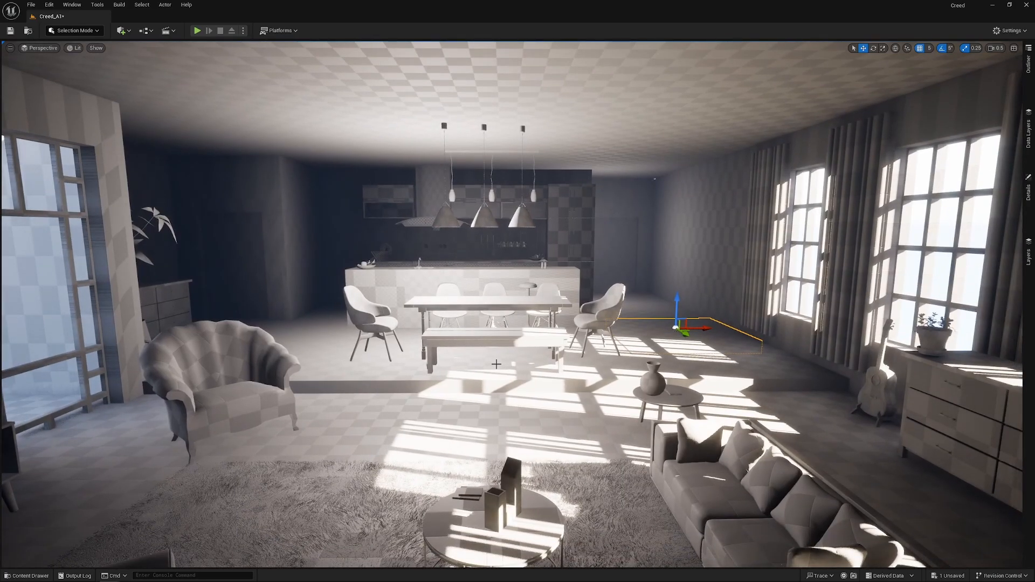